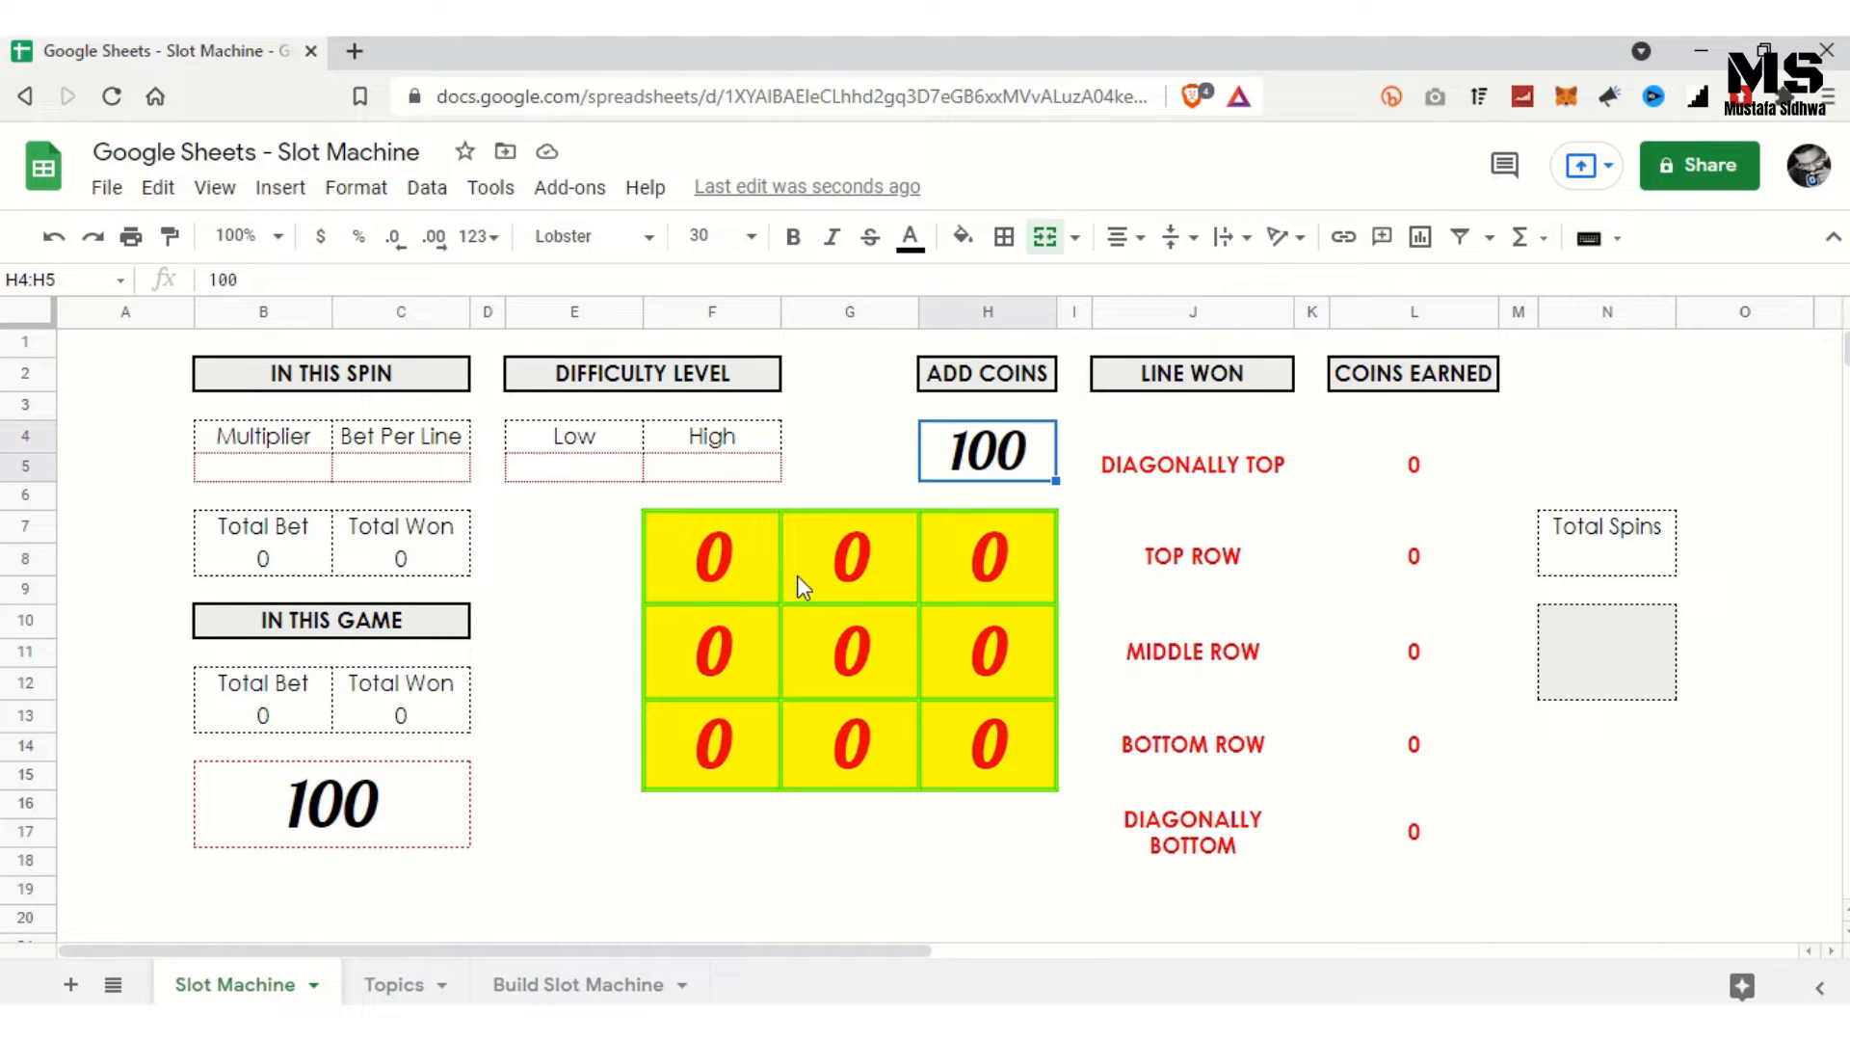
Step: Set the difficulty level range to Low 1 and High 2
{"action": "left_click", "coordinate": [598, 470]}
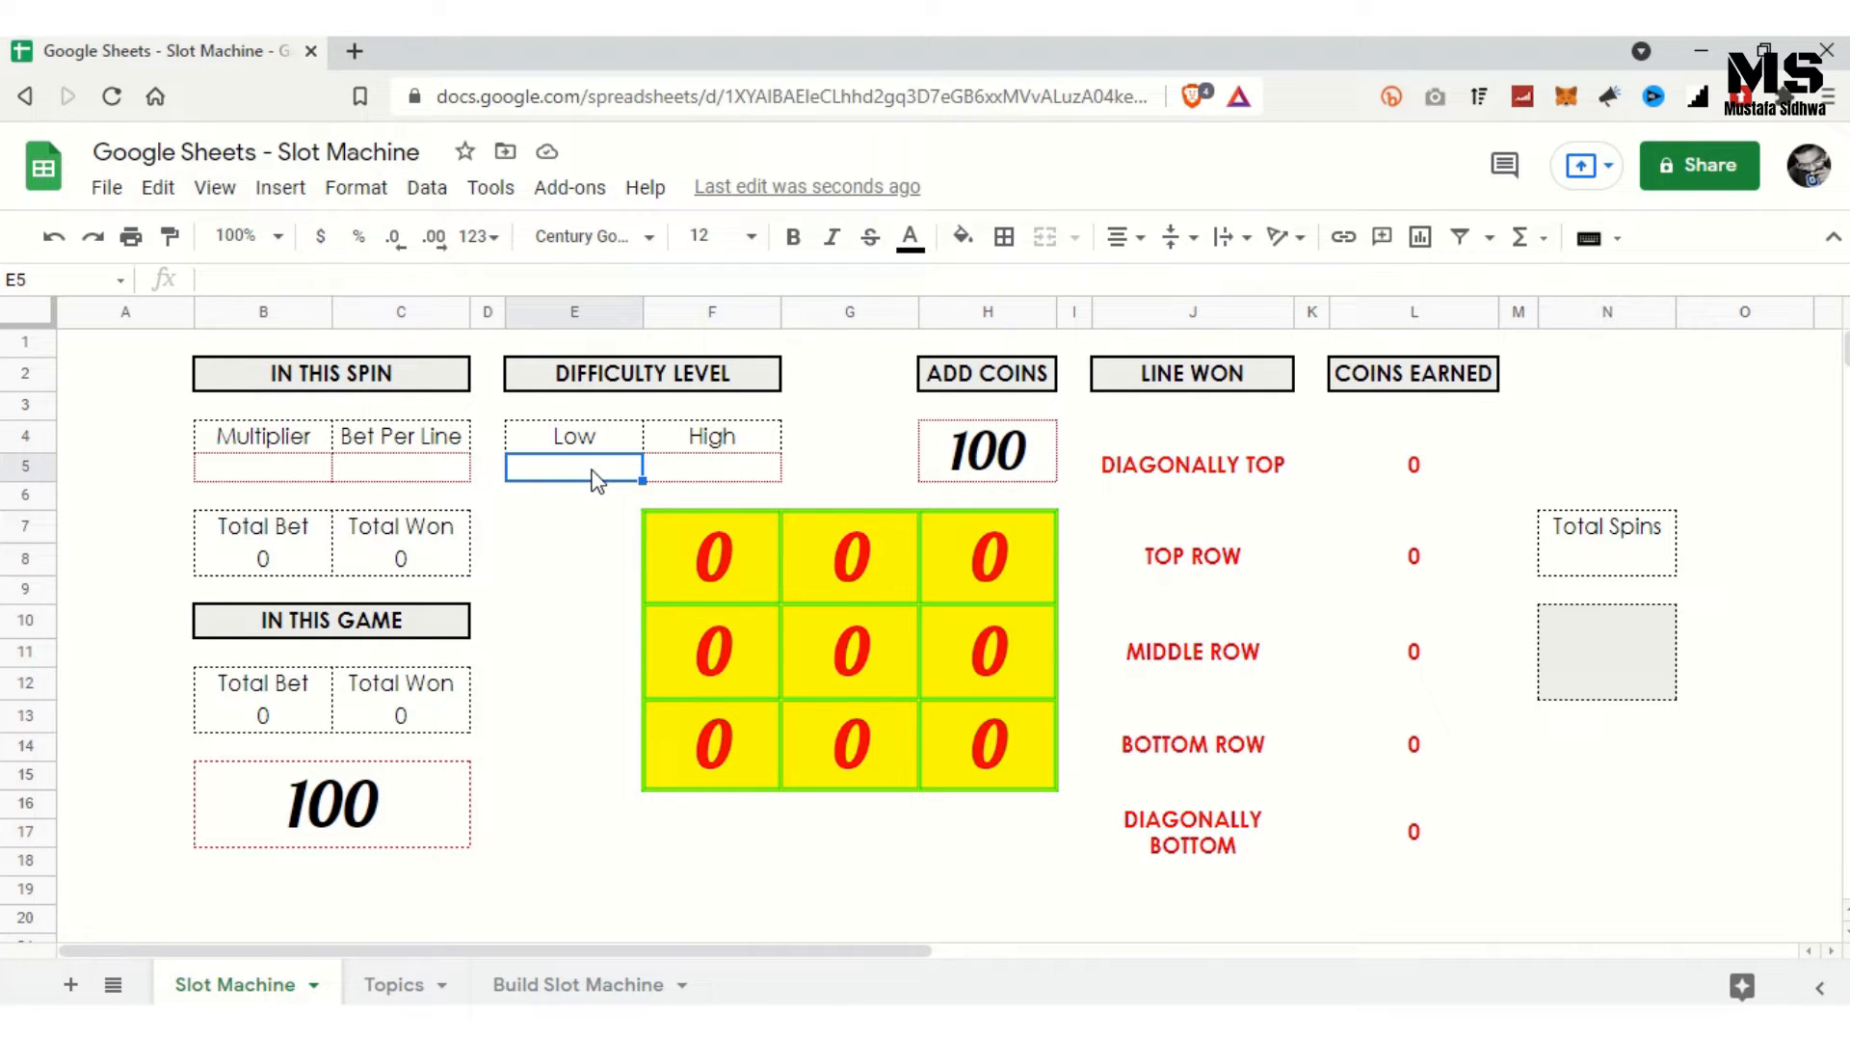
{"action": "type", "text": "1"}
{"action": "key", "text": "Tab"}
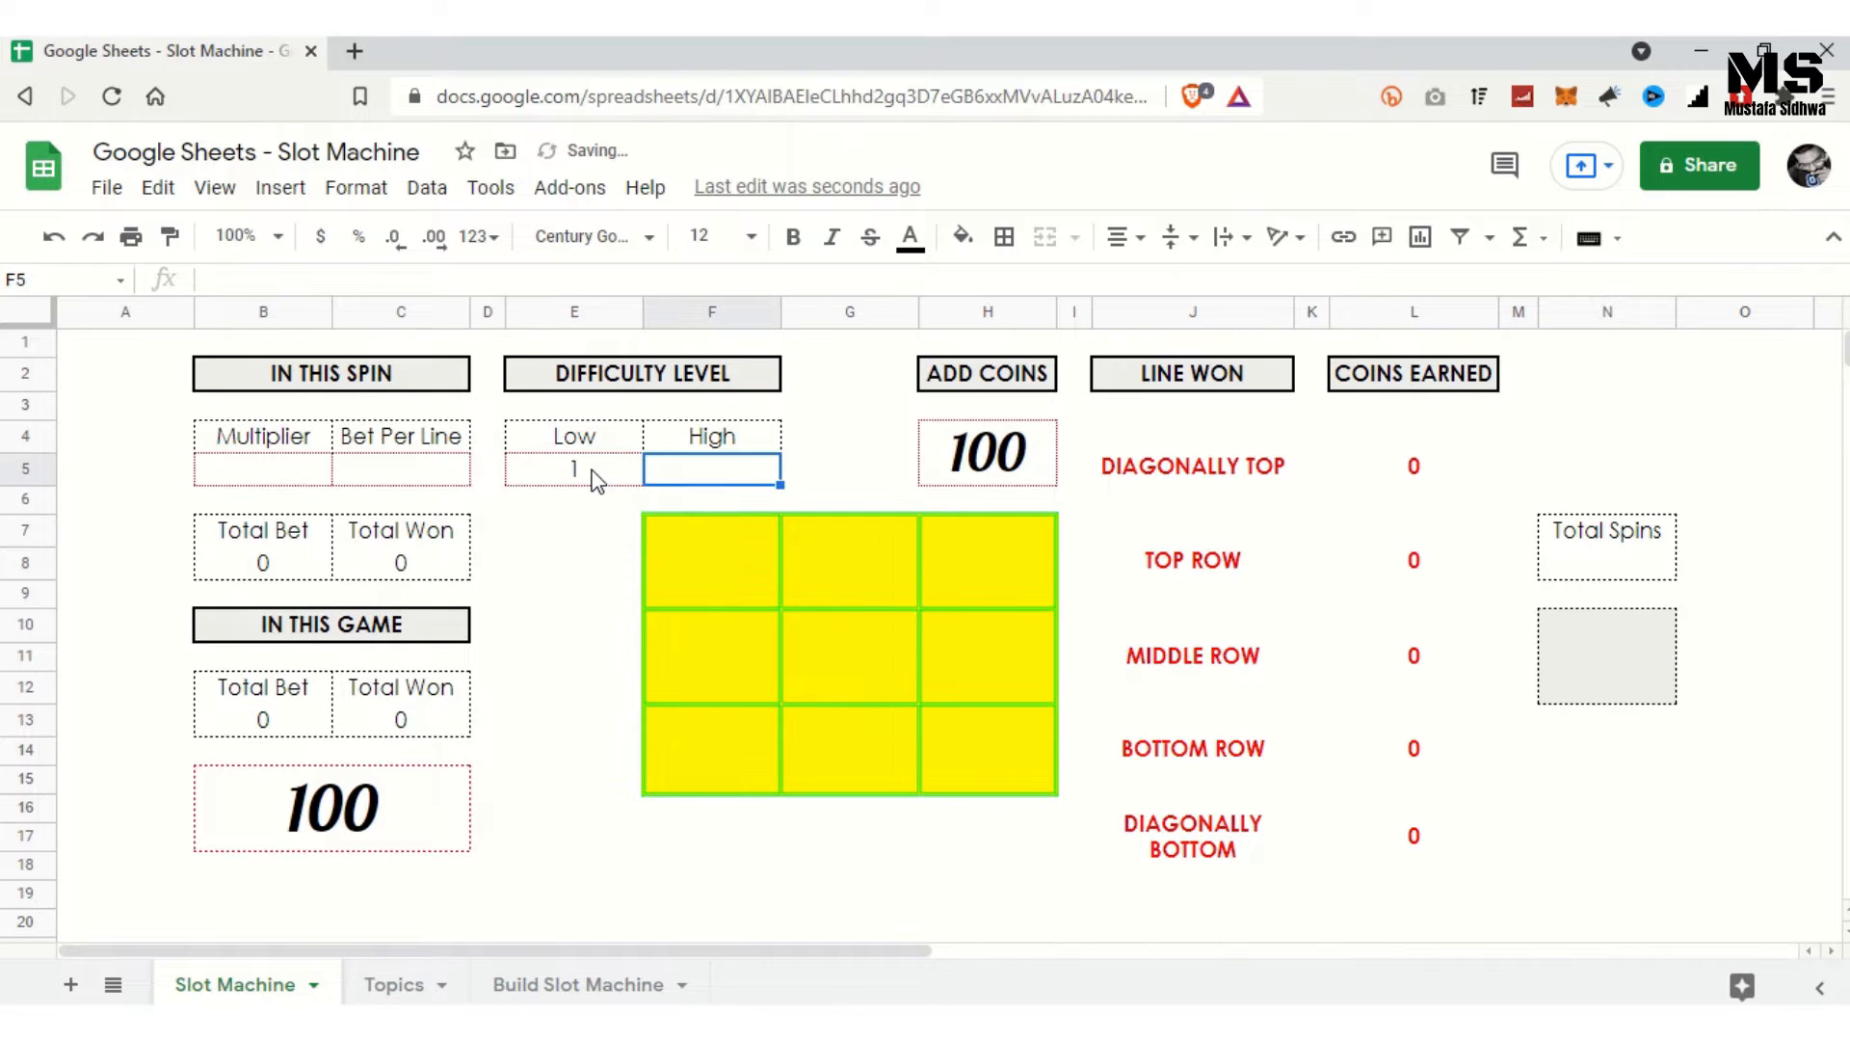
{"action": "type", "text": "2"}
{"action": "key", "text": "Tab"}
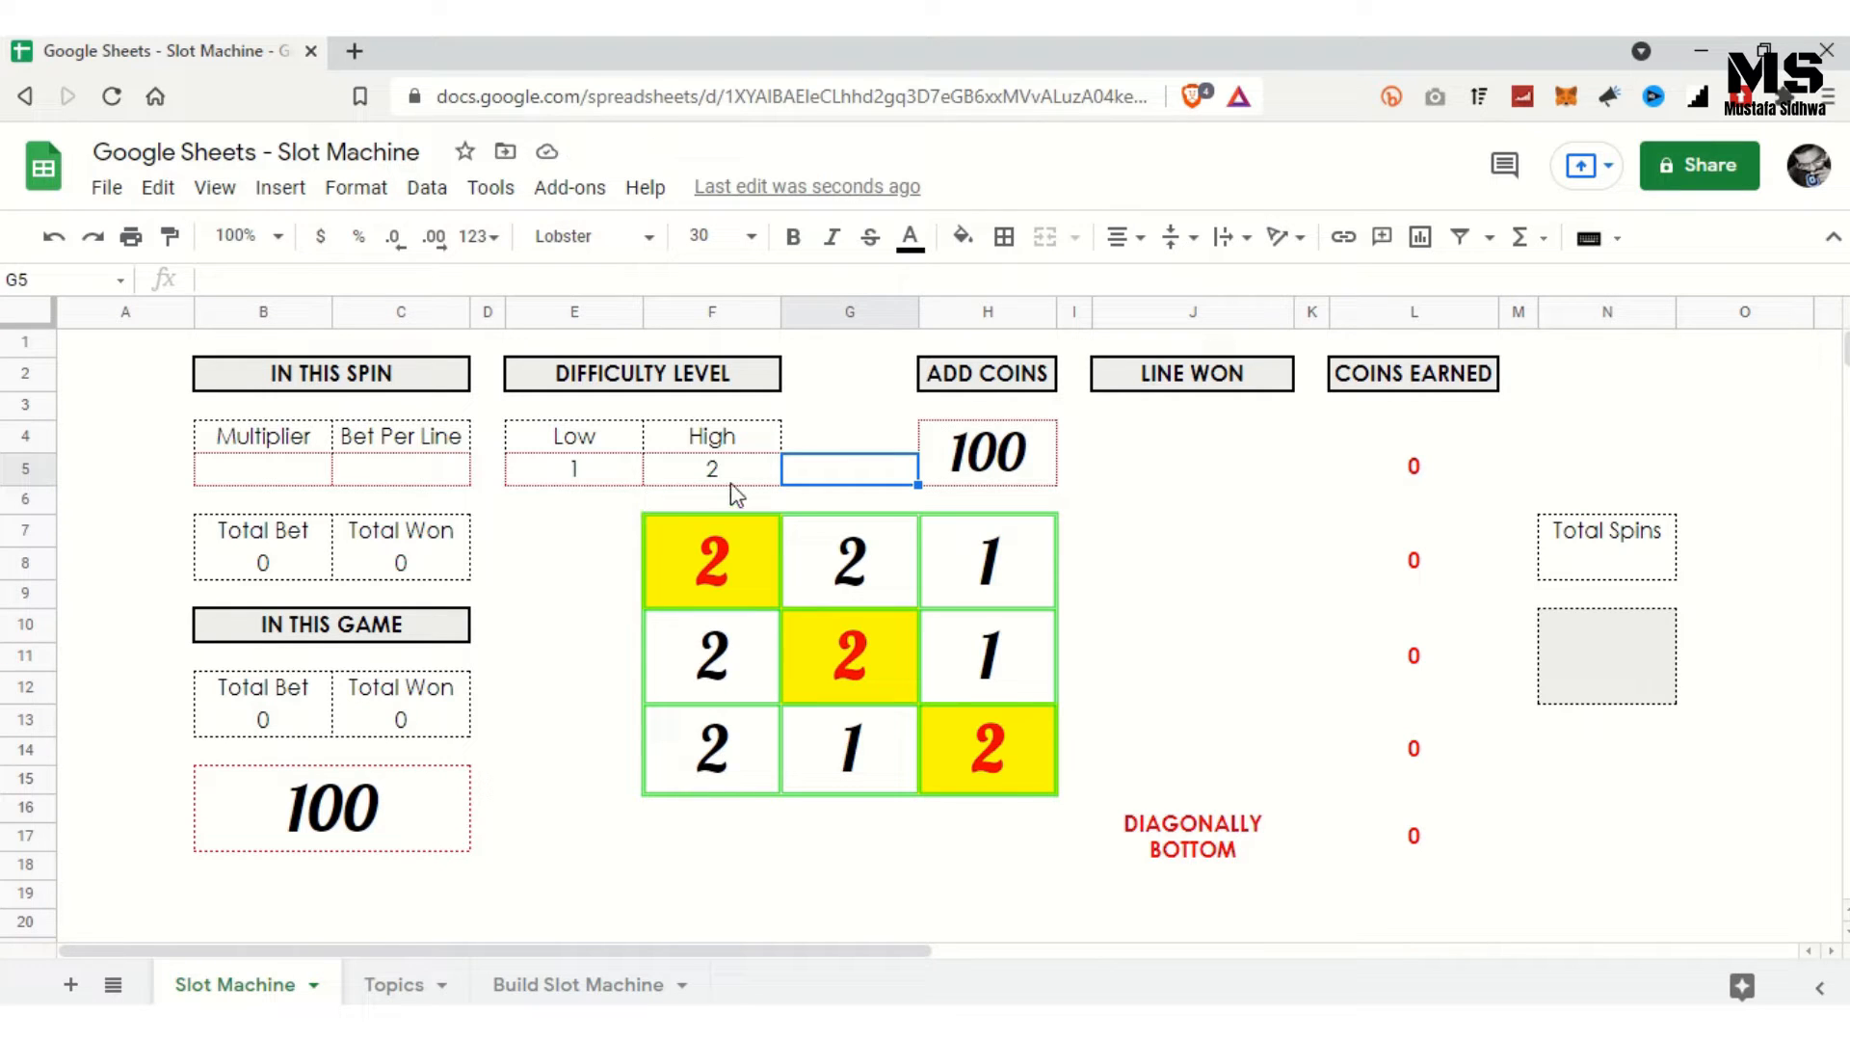
Step: Set the multiplier to 5 and the bet per line to 2 for this spin
{"action": "left_click", "coordinate": [261, 485]}
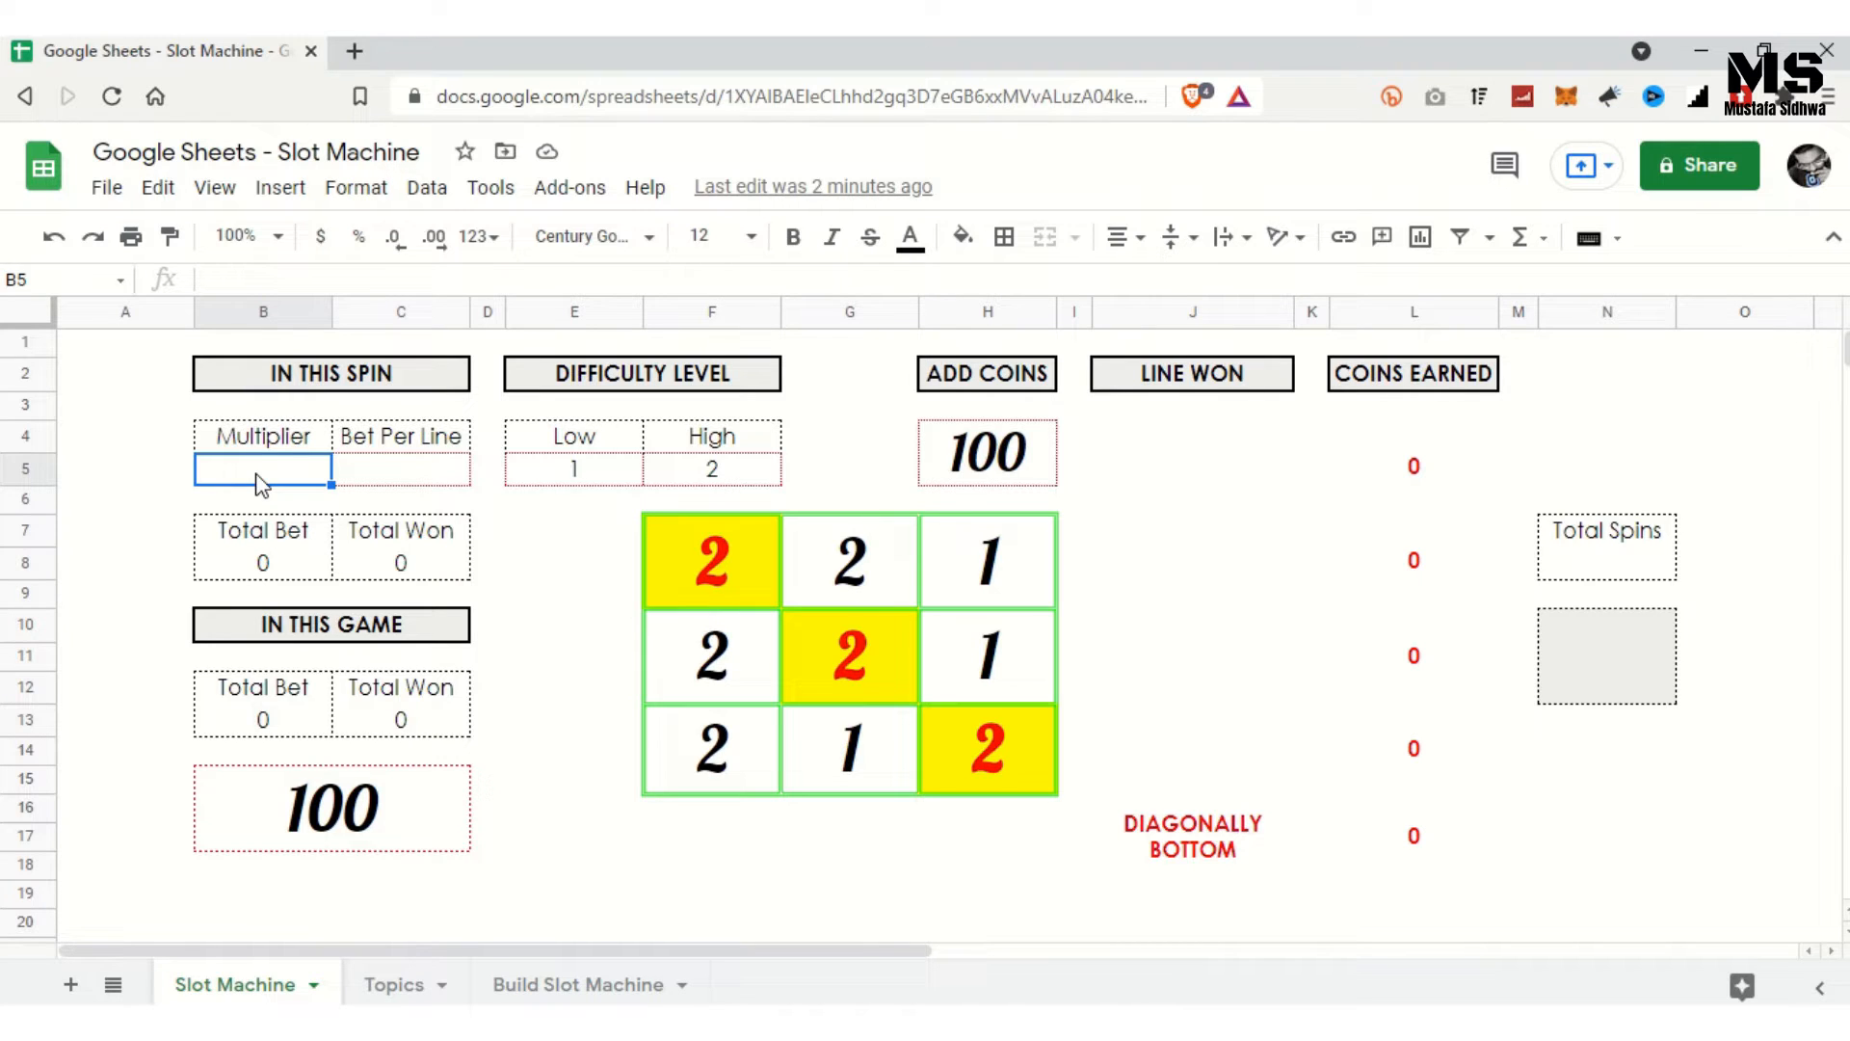
{"action": "type", "text": "5"}
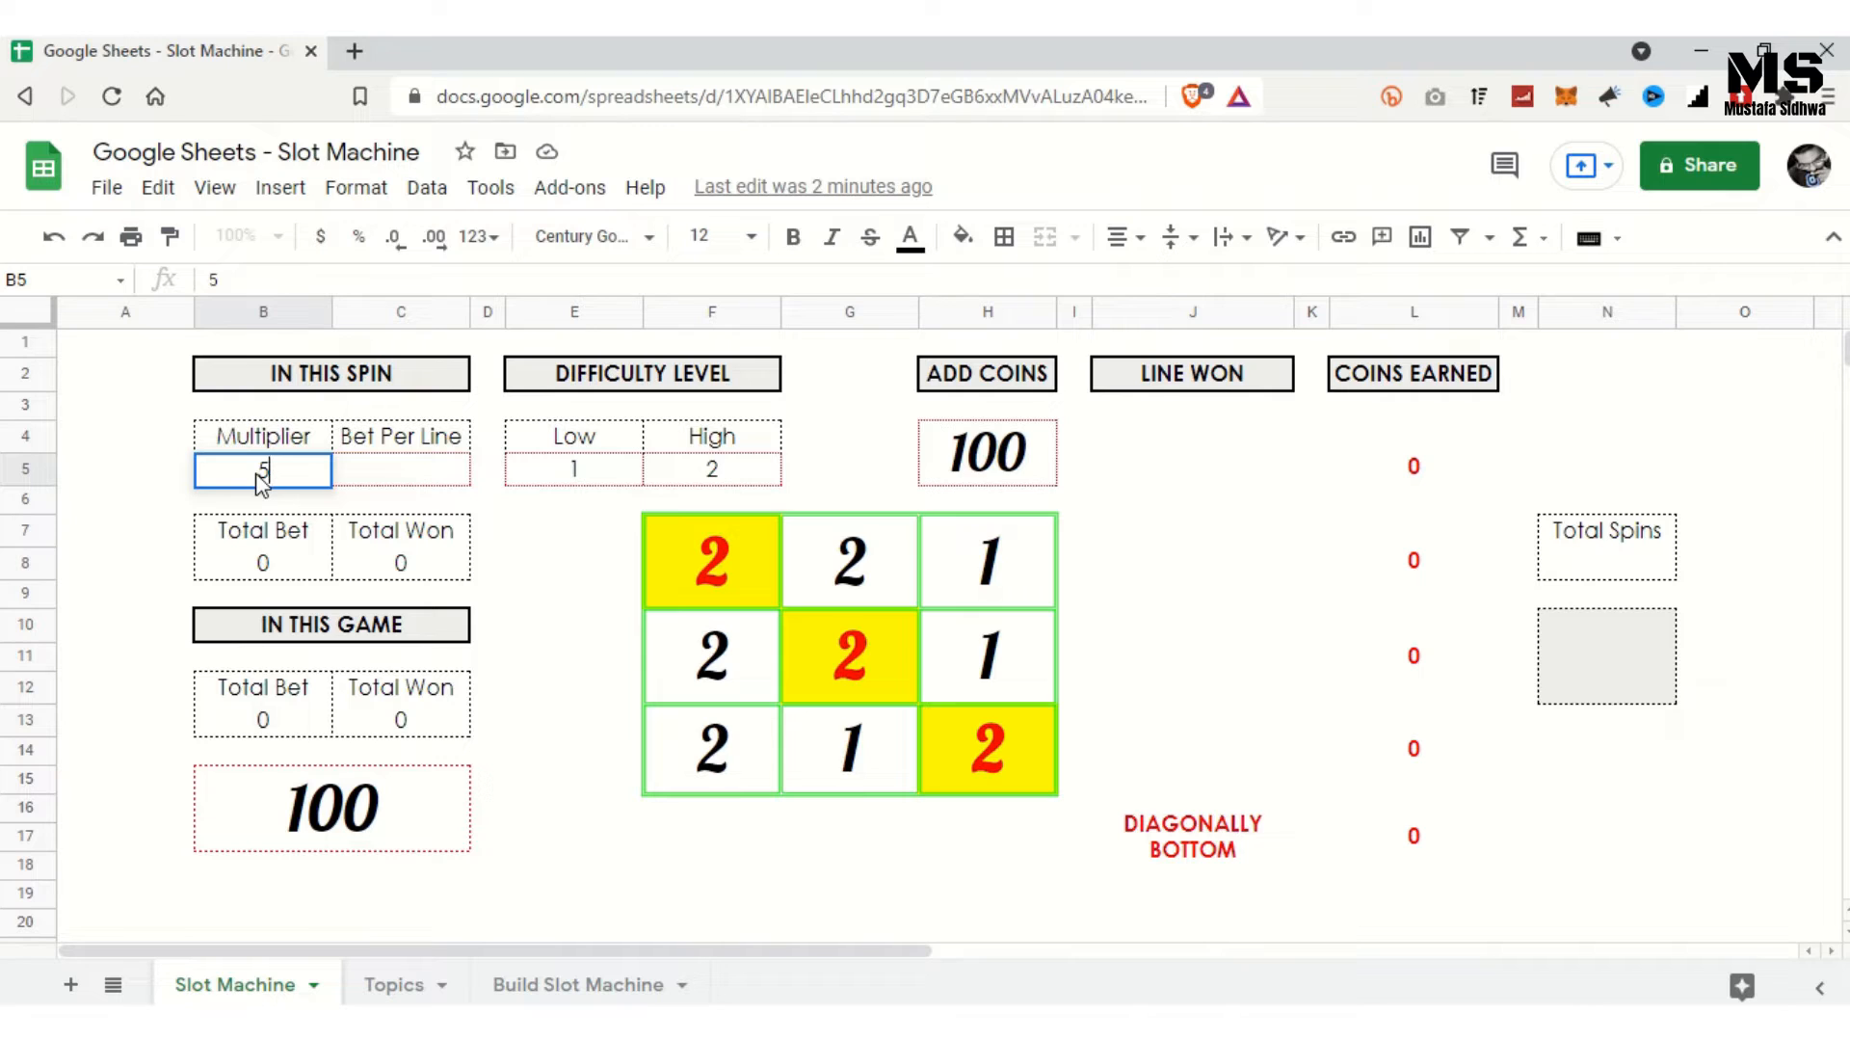
{"action": "key", "text": "Tab"}
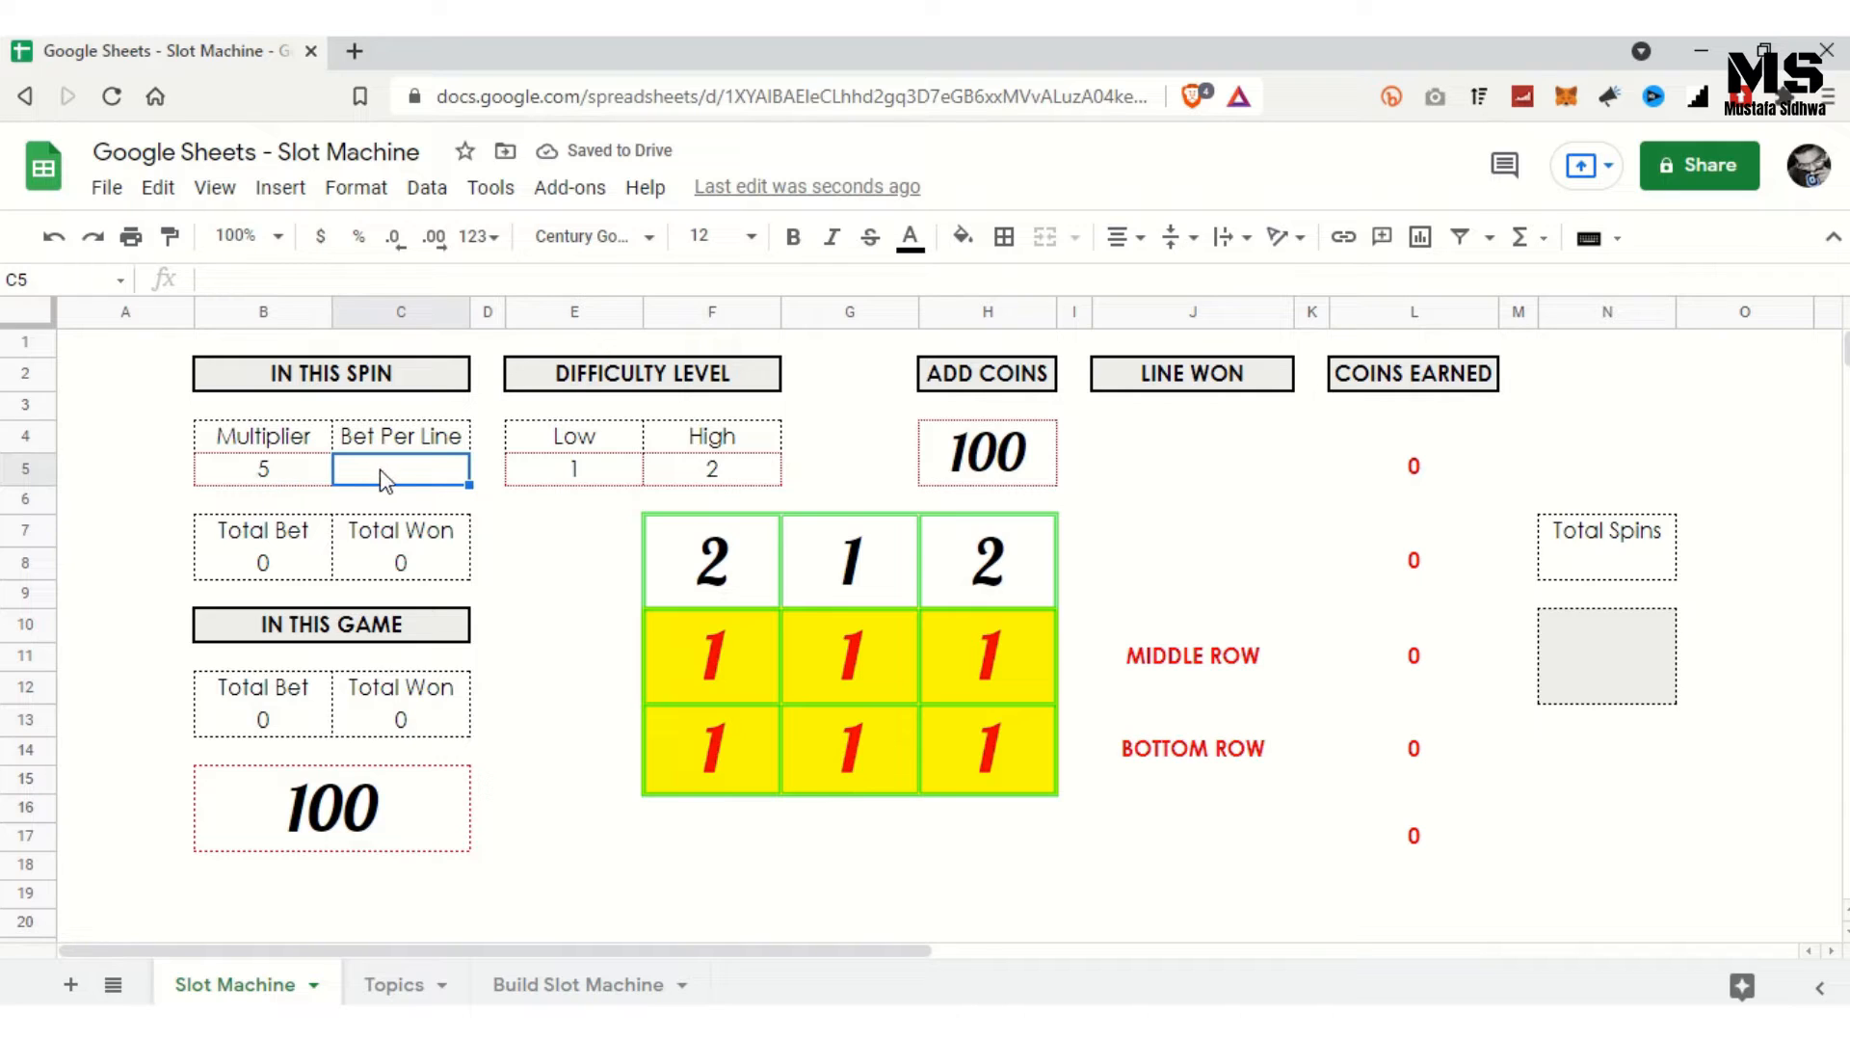
{"action": "type", "text": "2"}
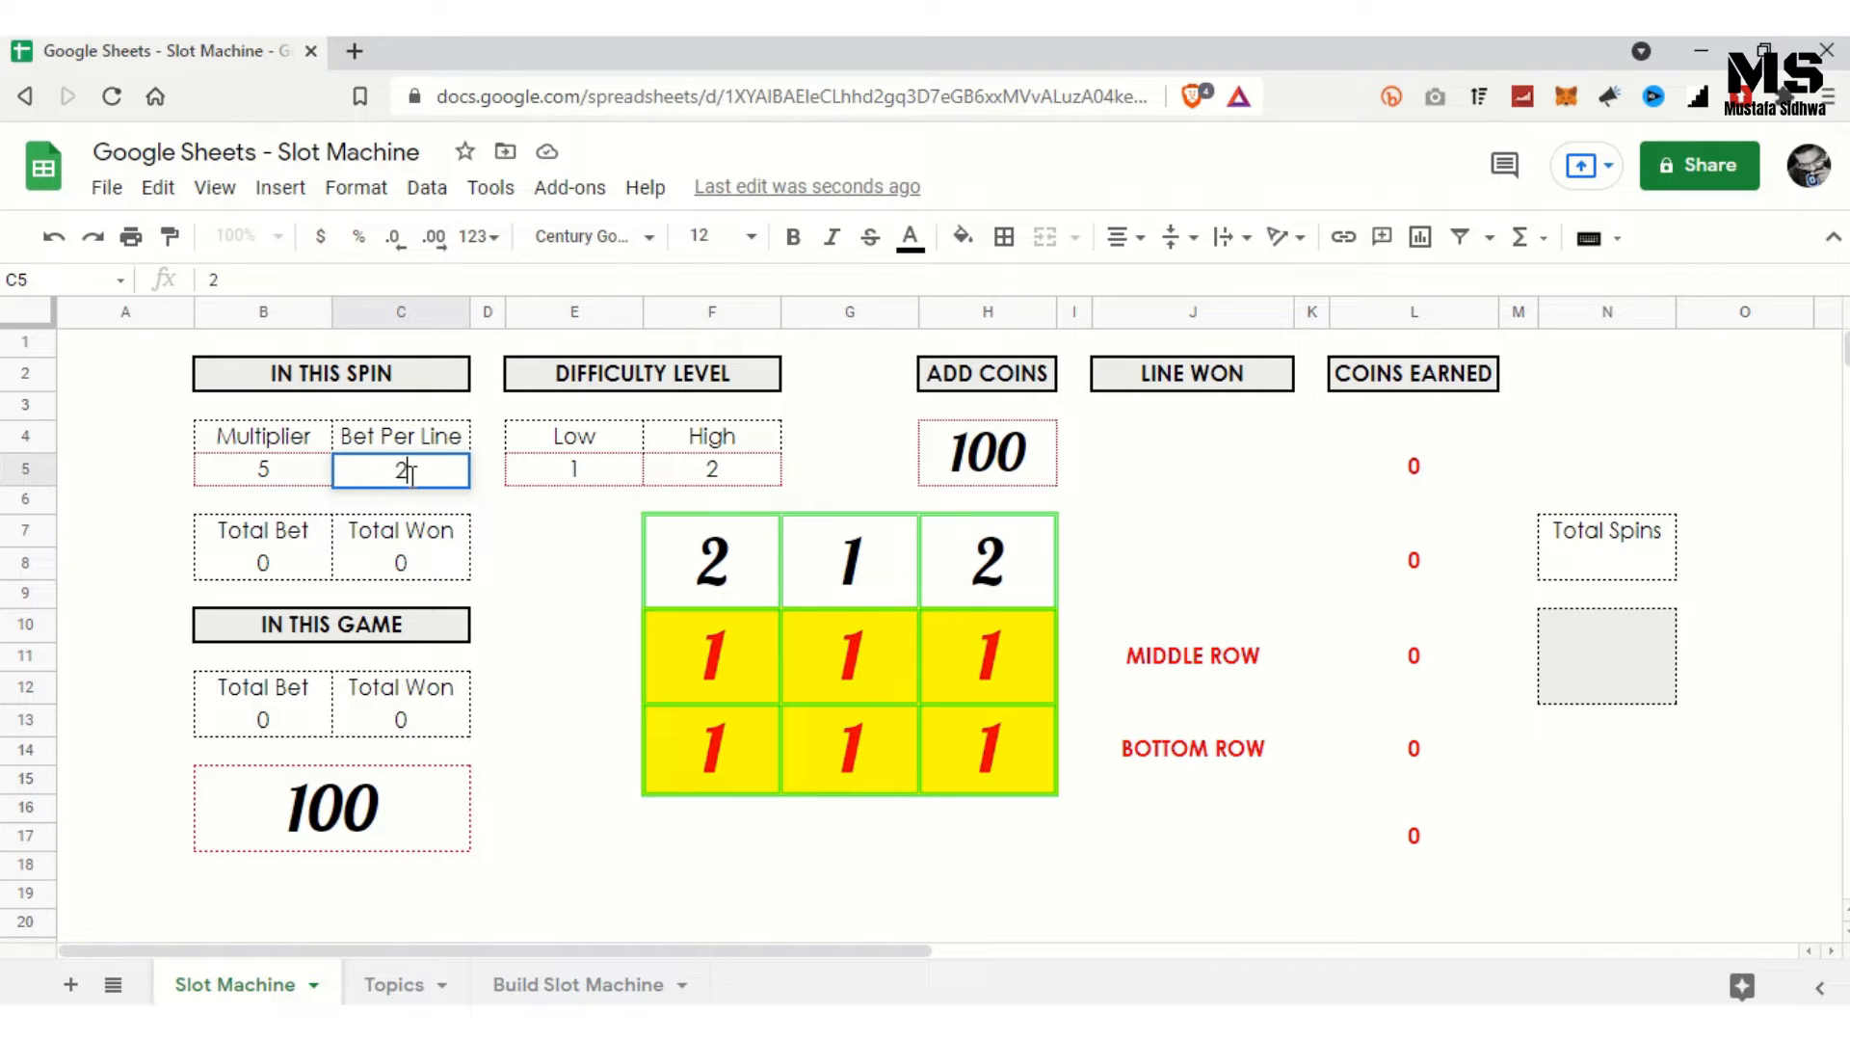
{"action": "key", "text": "Return"}
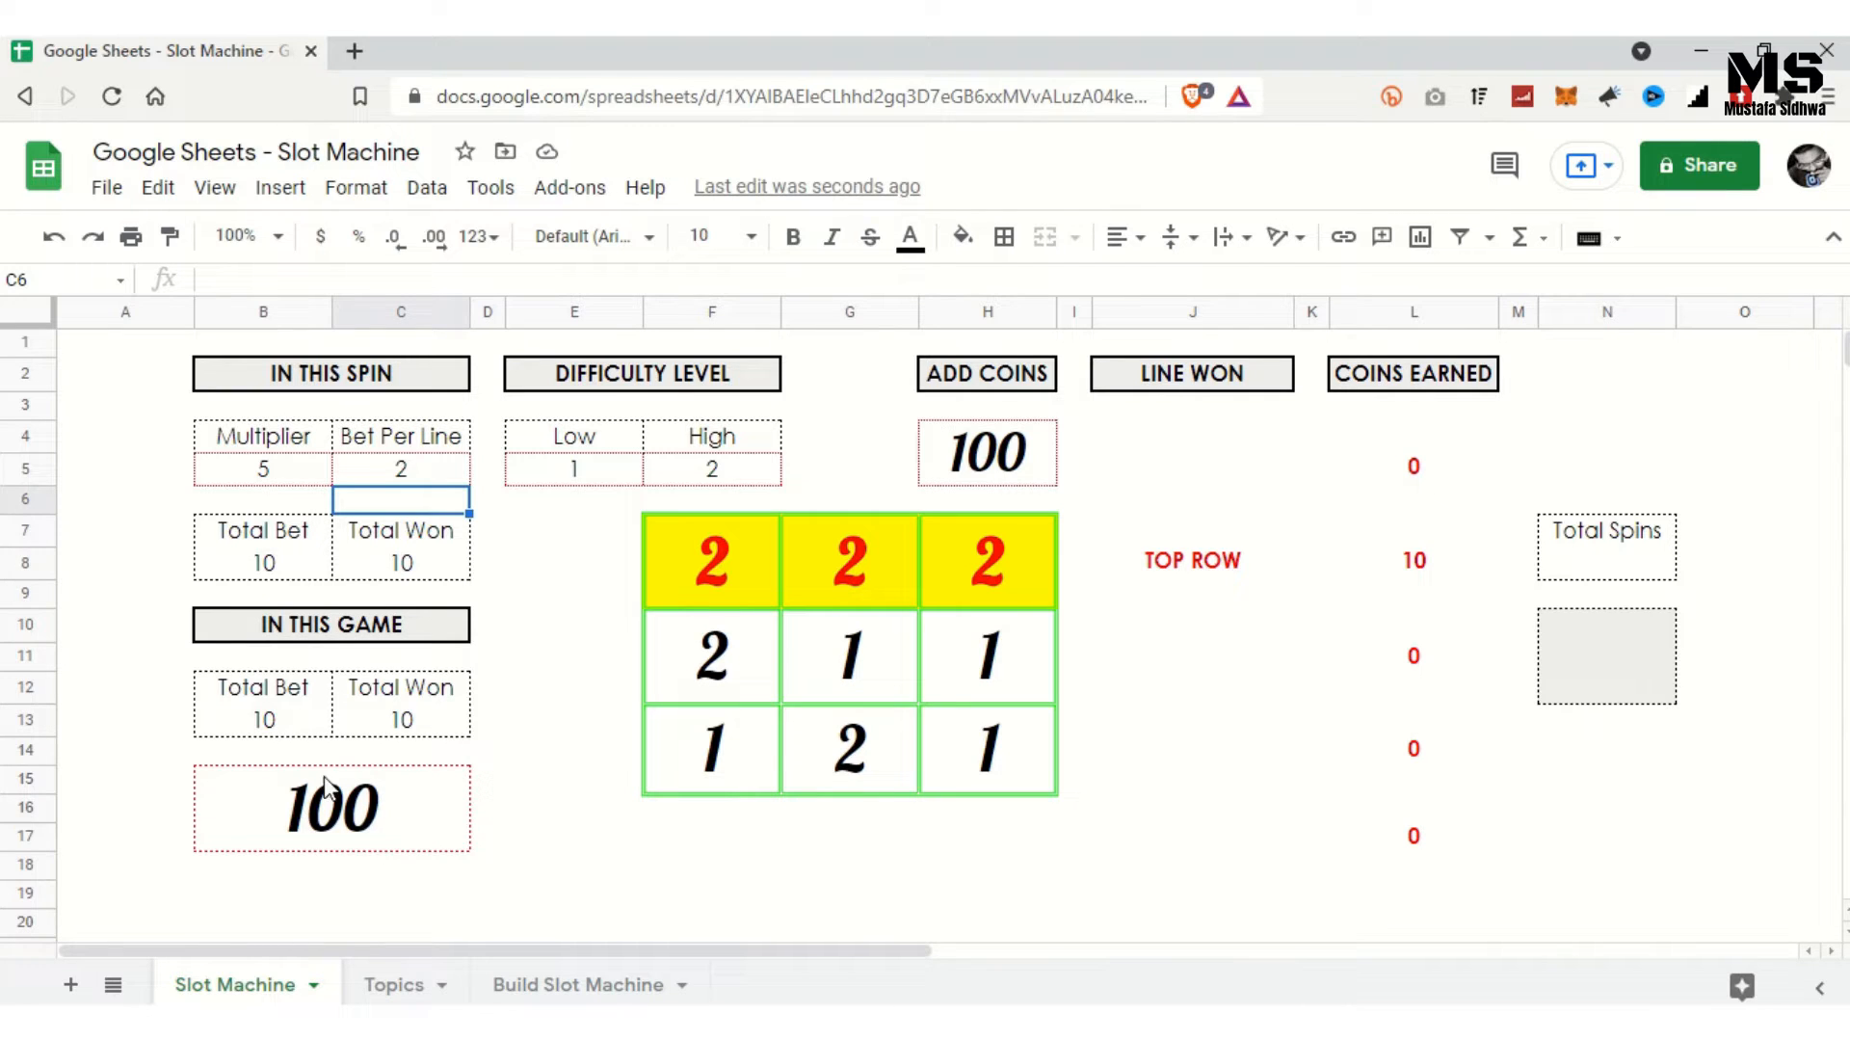
Step: Spin the slot machine four times by repeatedly clearing the empty grey merged cell N10:N12
{"action": "left_click", "coordinate": [1626, 671]}
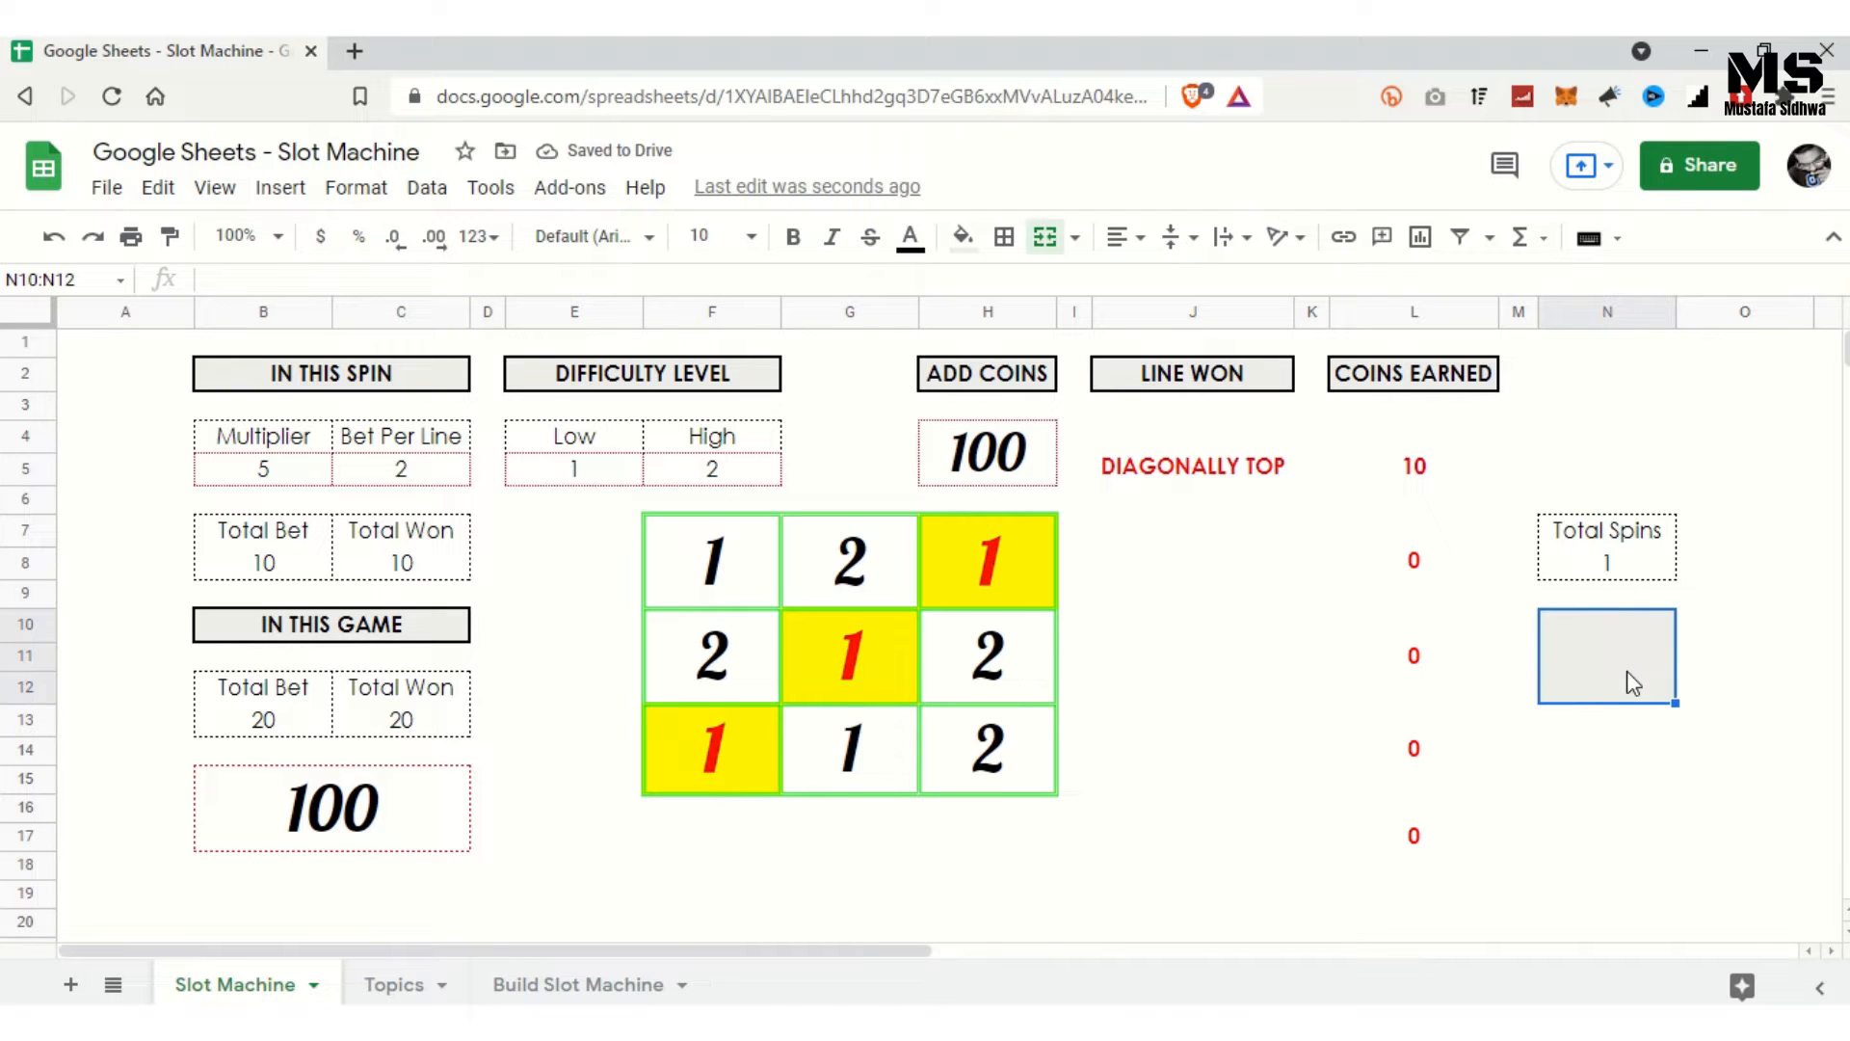
{"action": "key", "text": "Delete"}
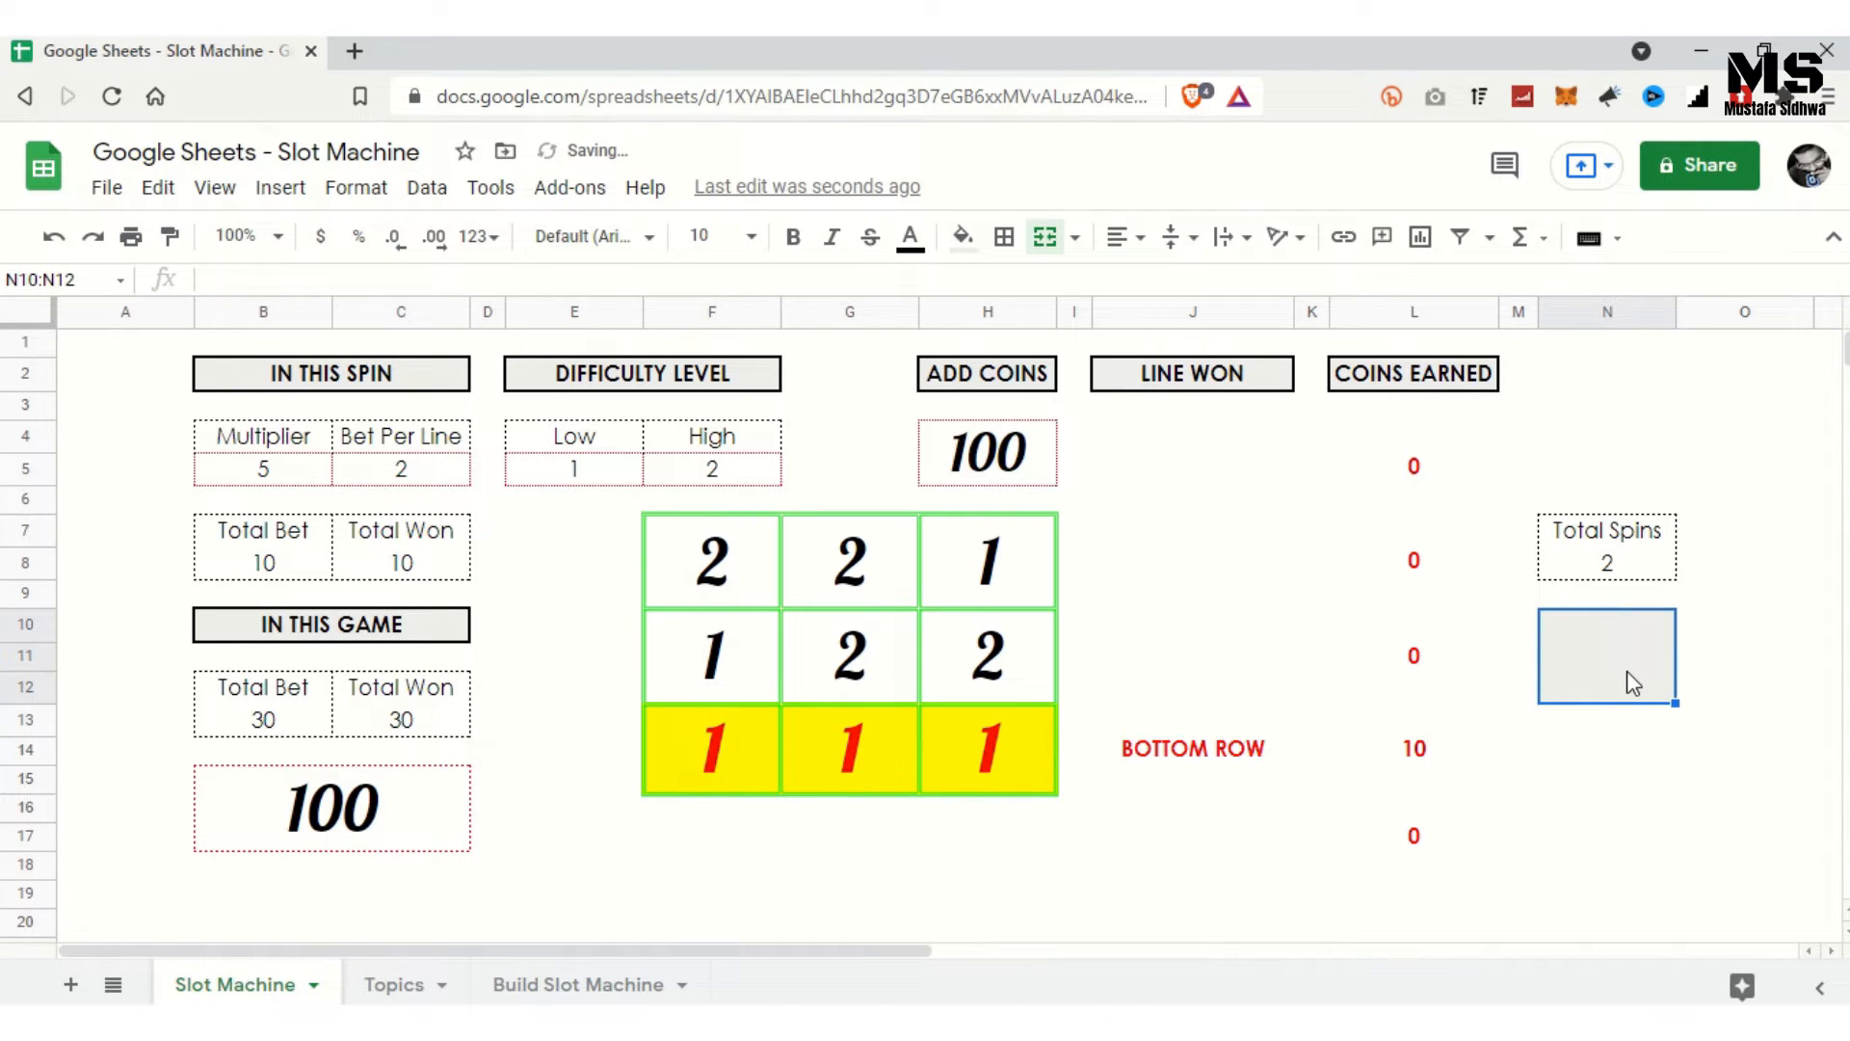
{"action": "key", "text": "Delete"}
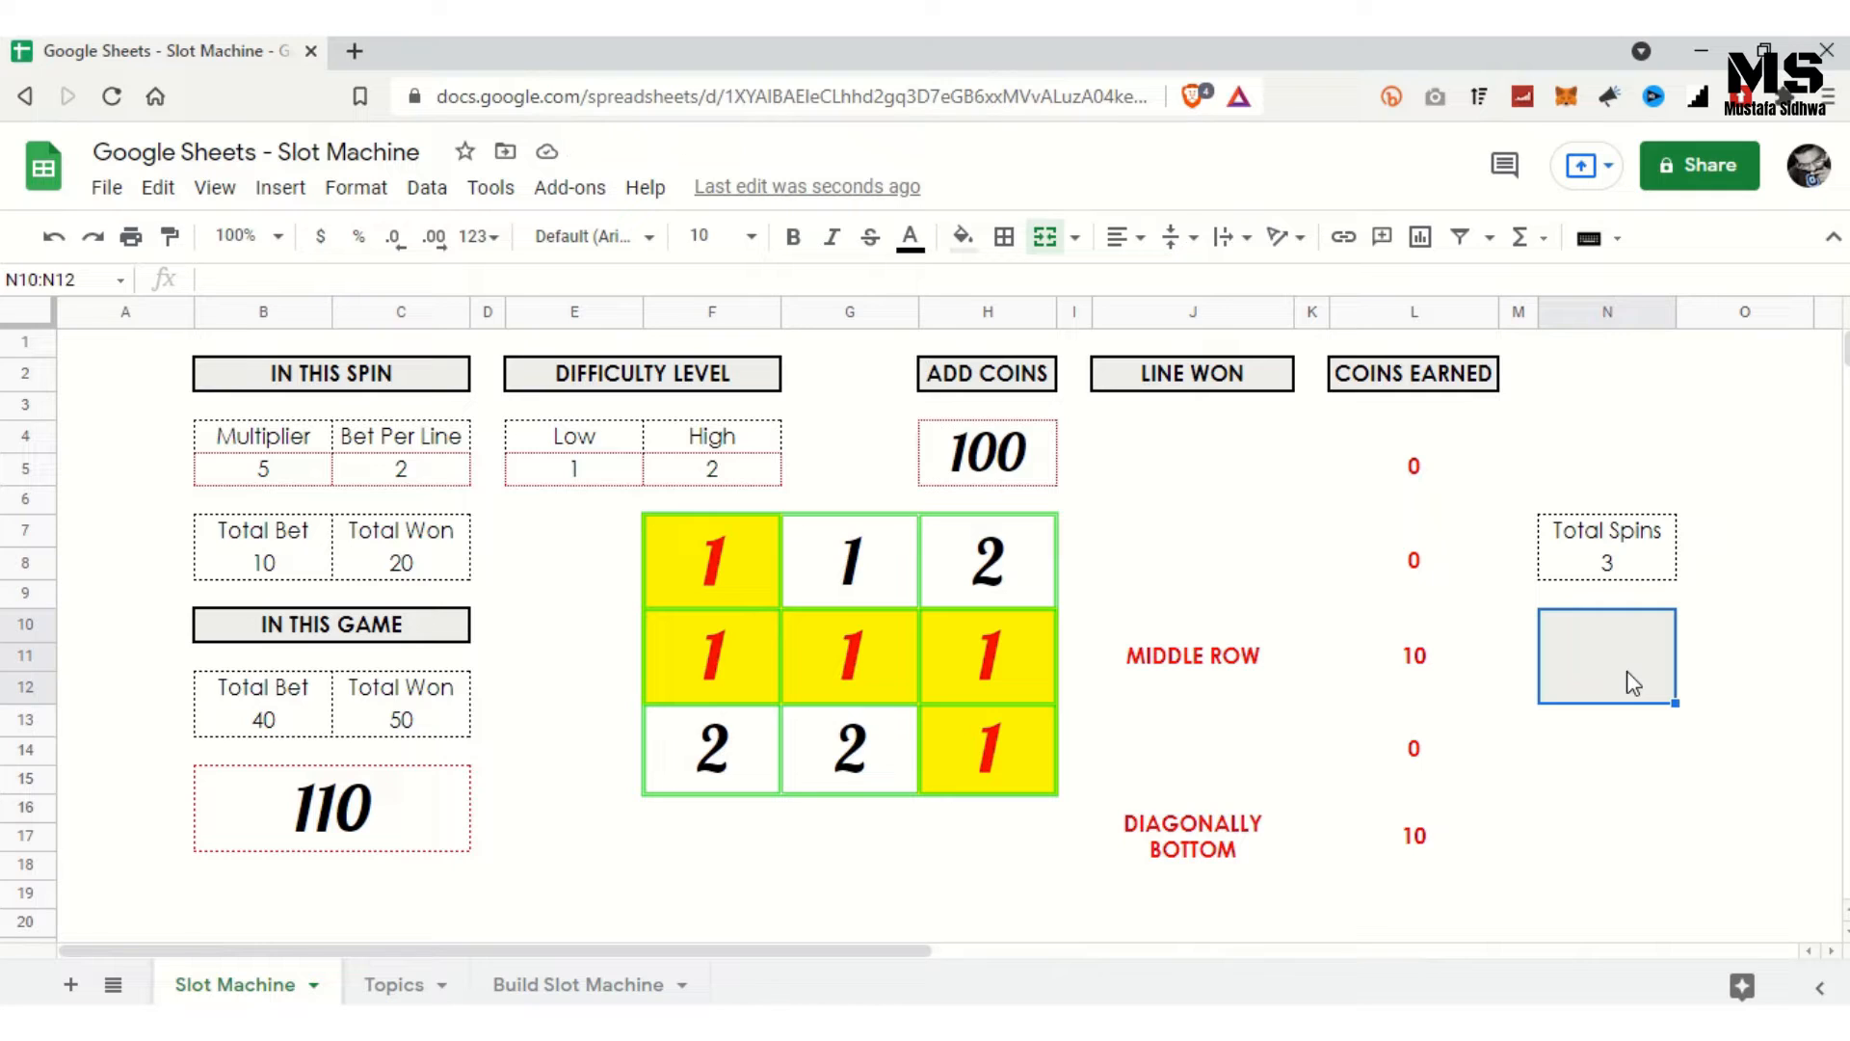
{"action": "key", "text": "Delete"}
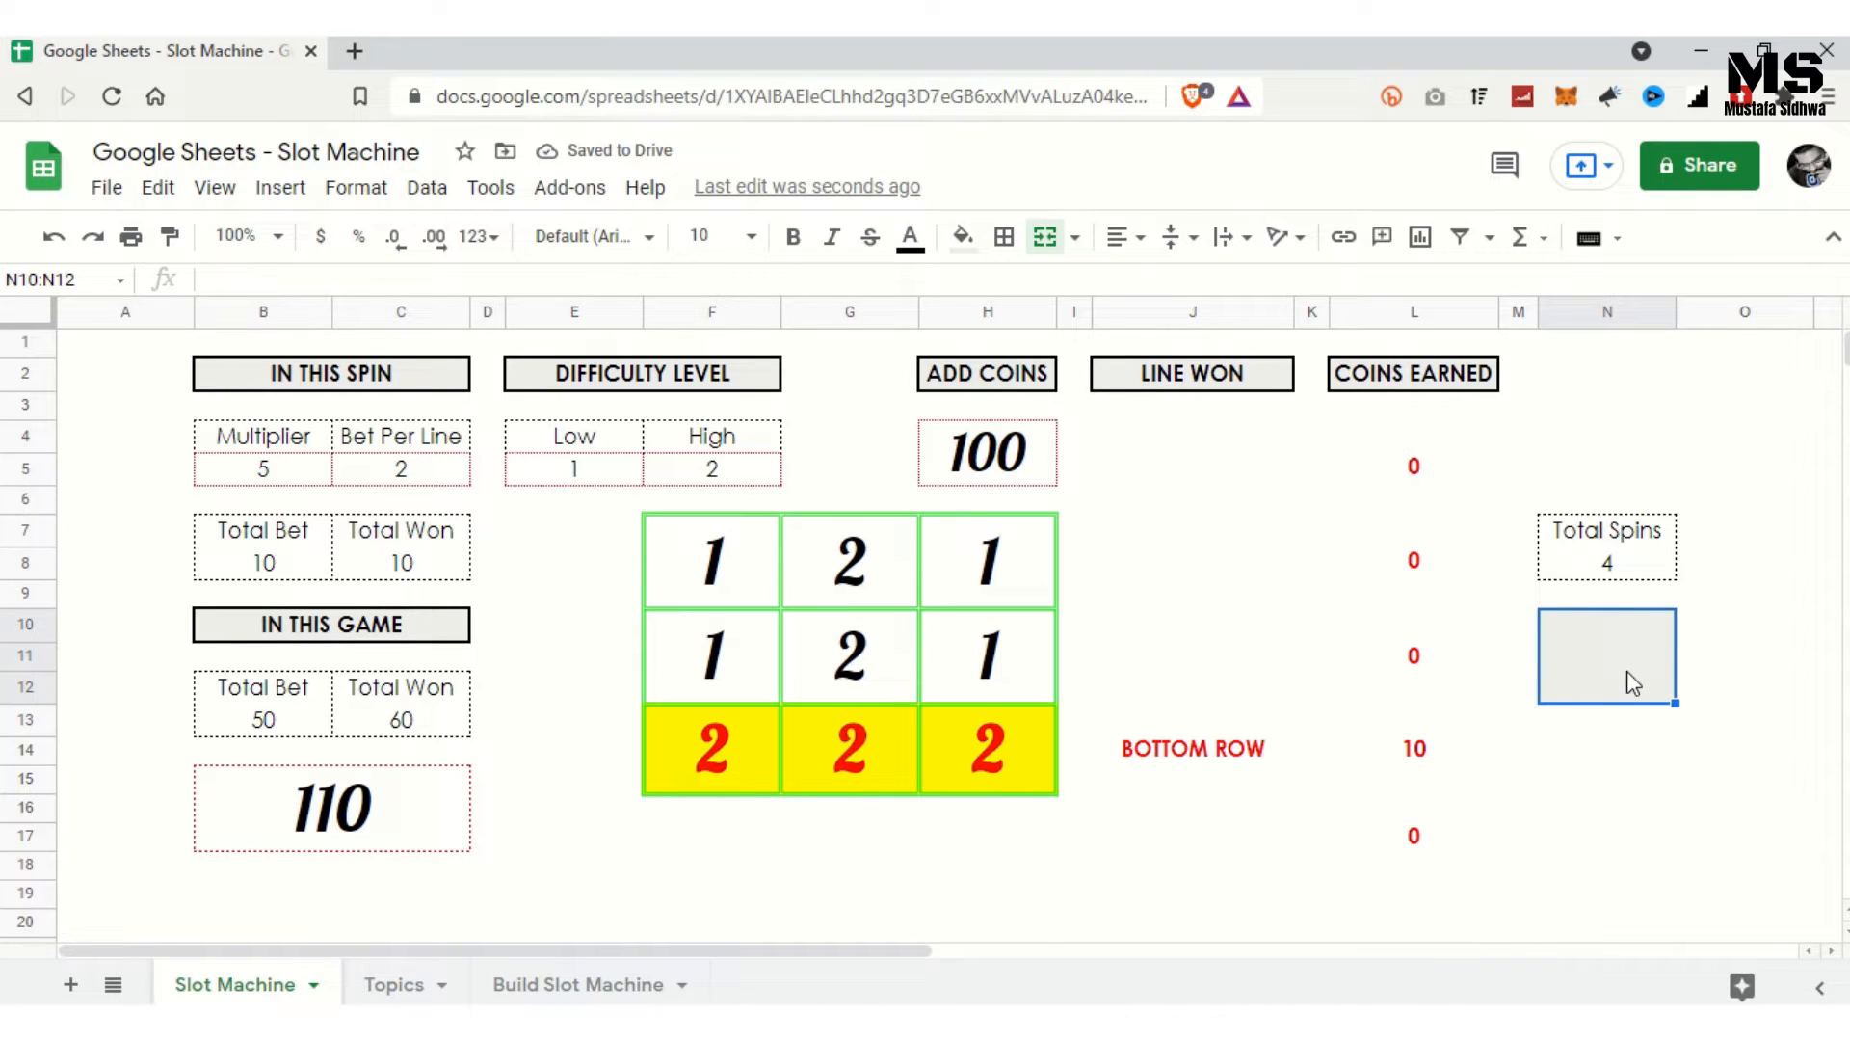
Step: Set the multiplier to 2 and the bet per line to 10, and spin twice by clearing the grey cell N10:N12
{"action": "left_click", "coordinate": [294, 483]}
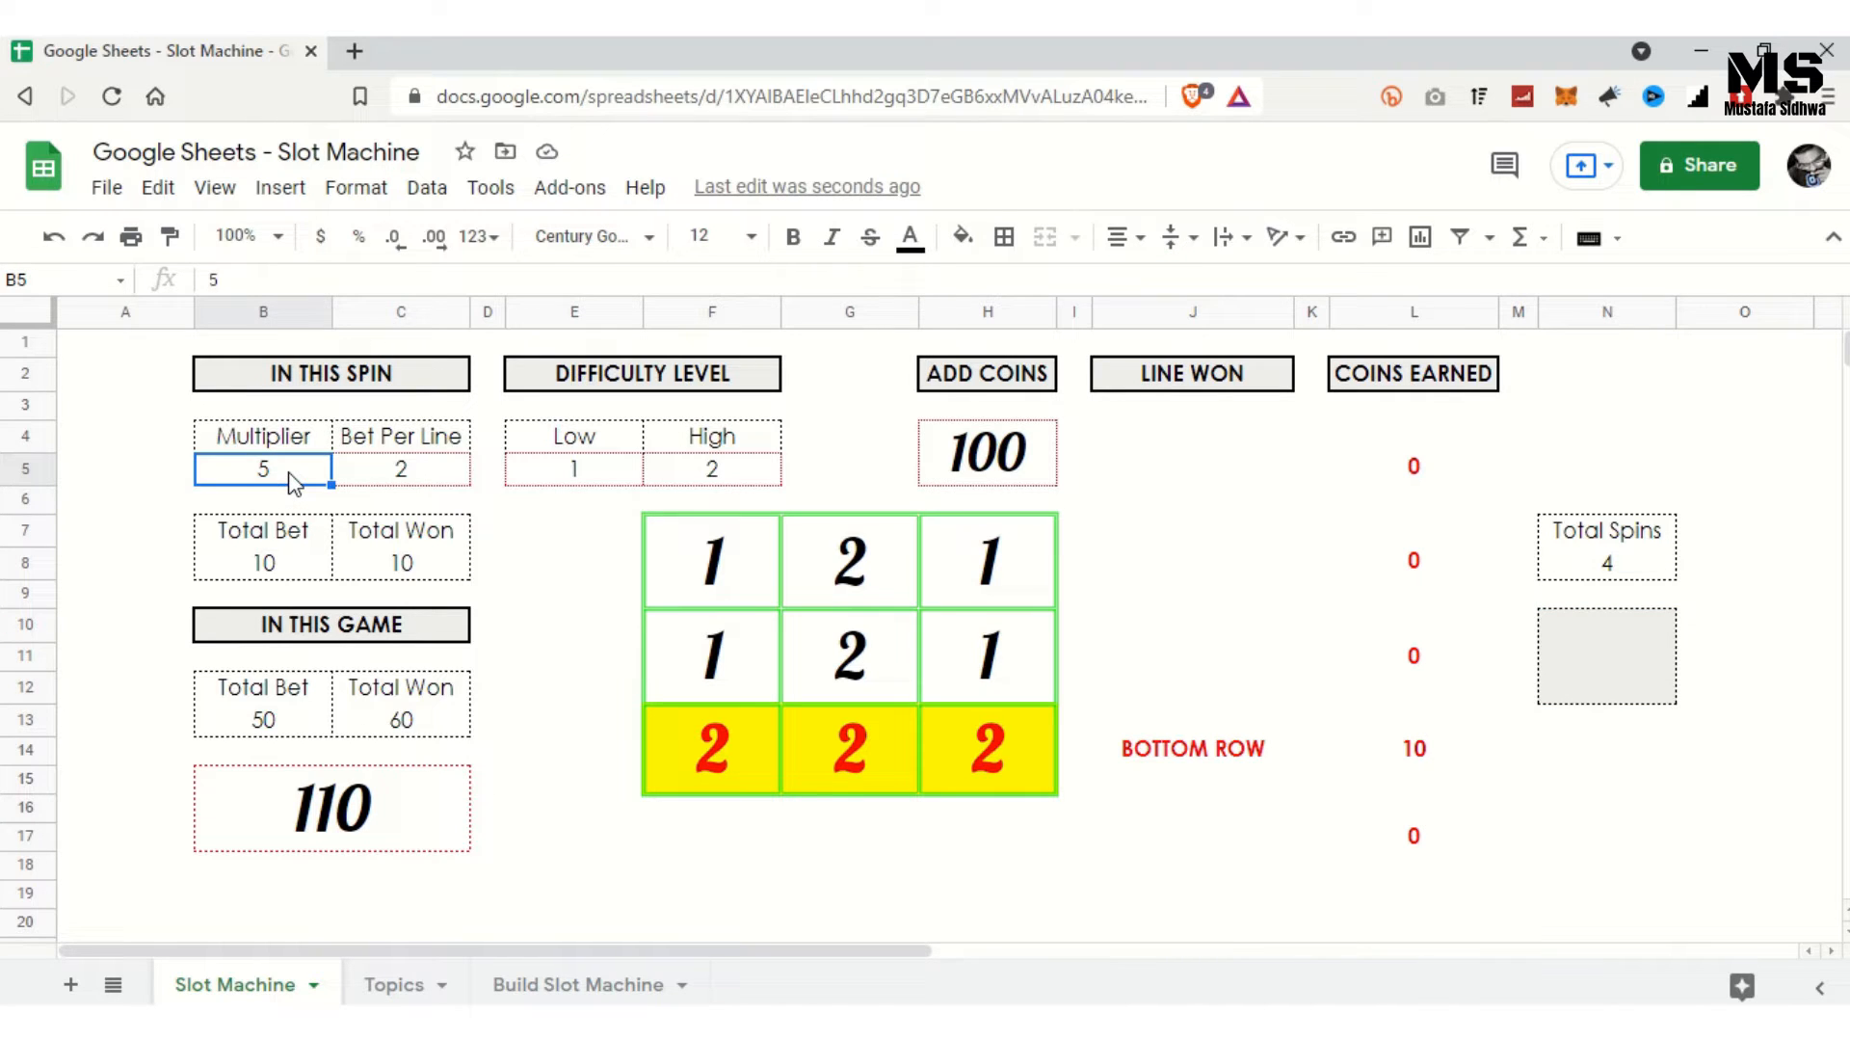
{"action": "type", "text": "2"}
{"action": "key", "text": "Tab"}
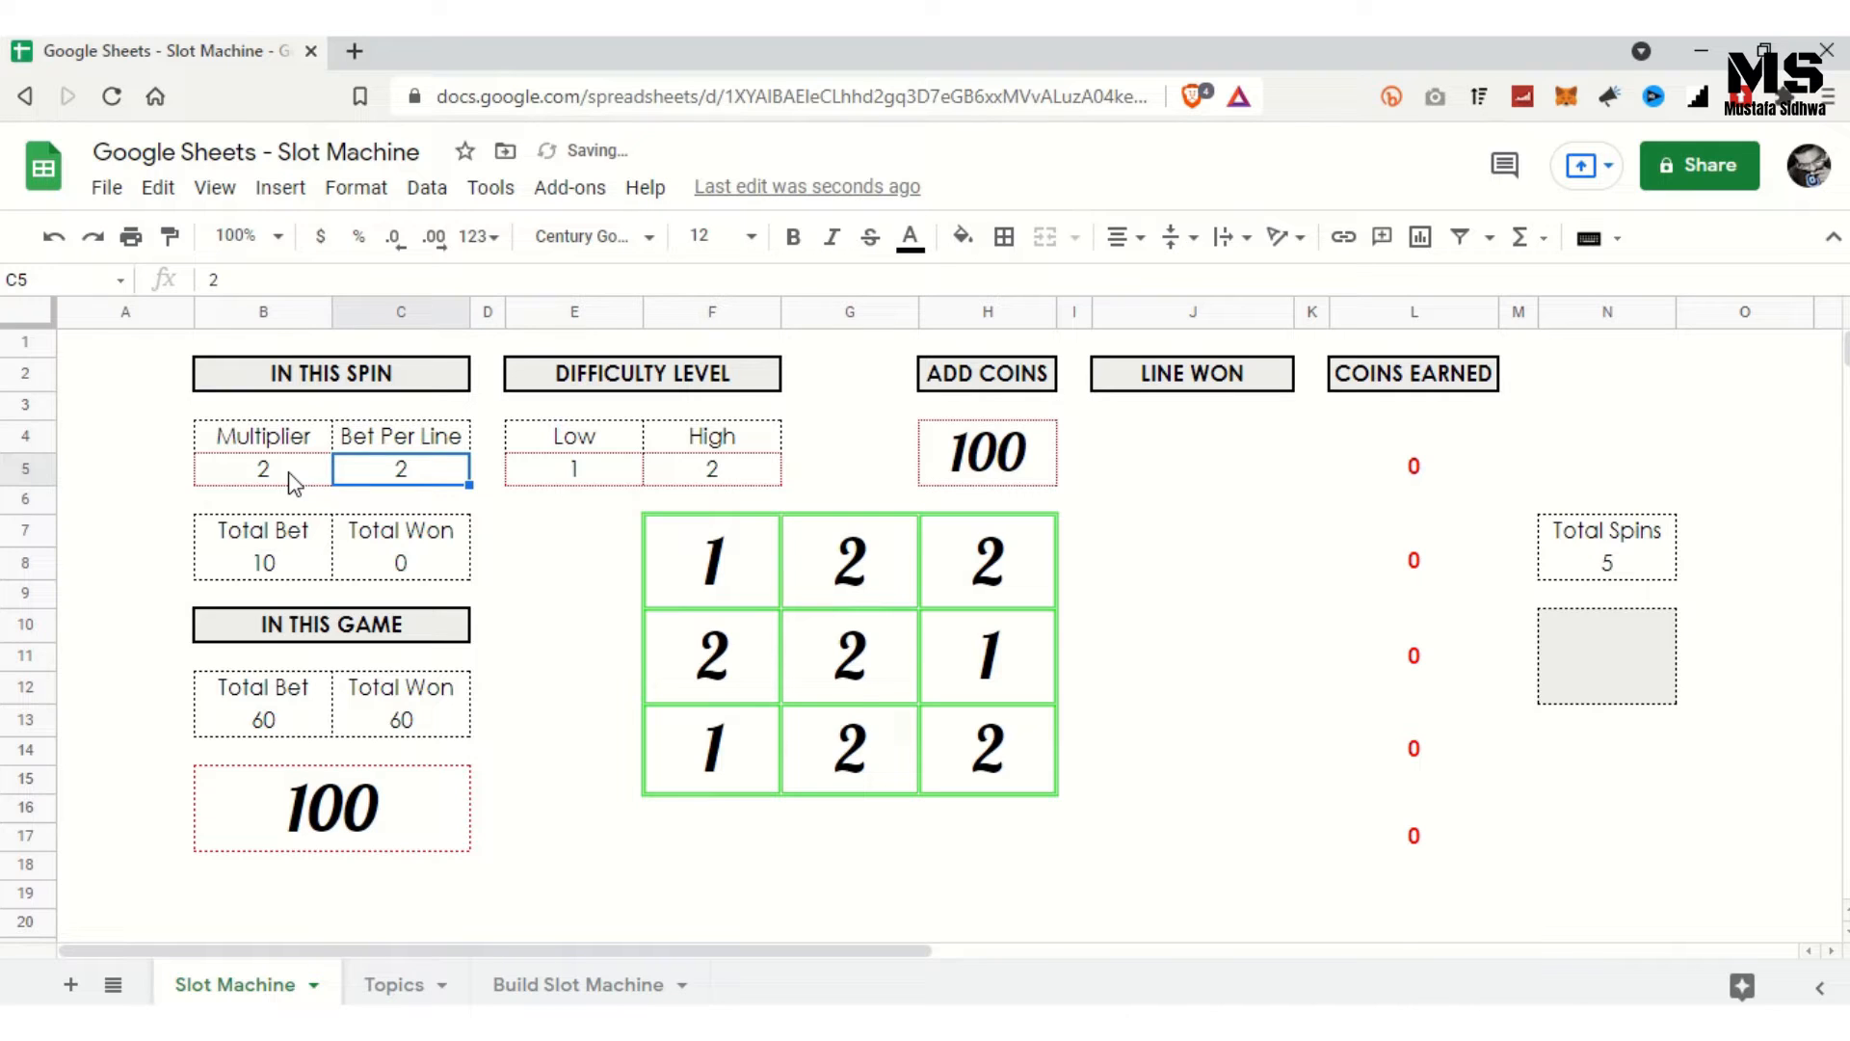
{"action": "type", "text": "10"}
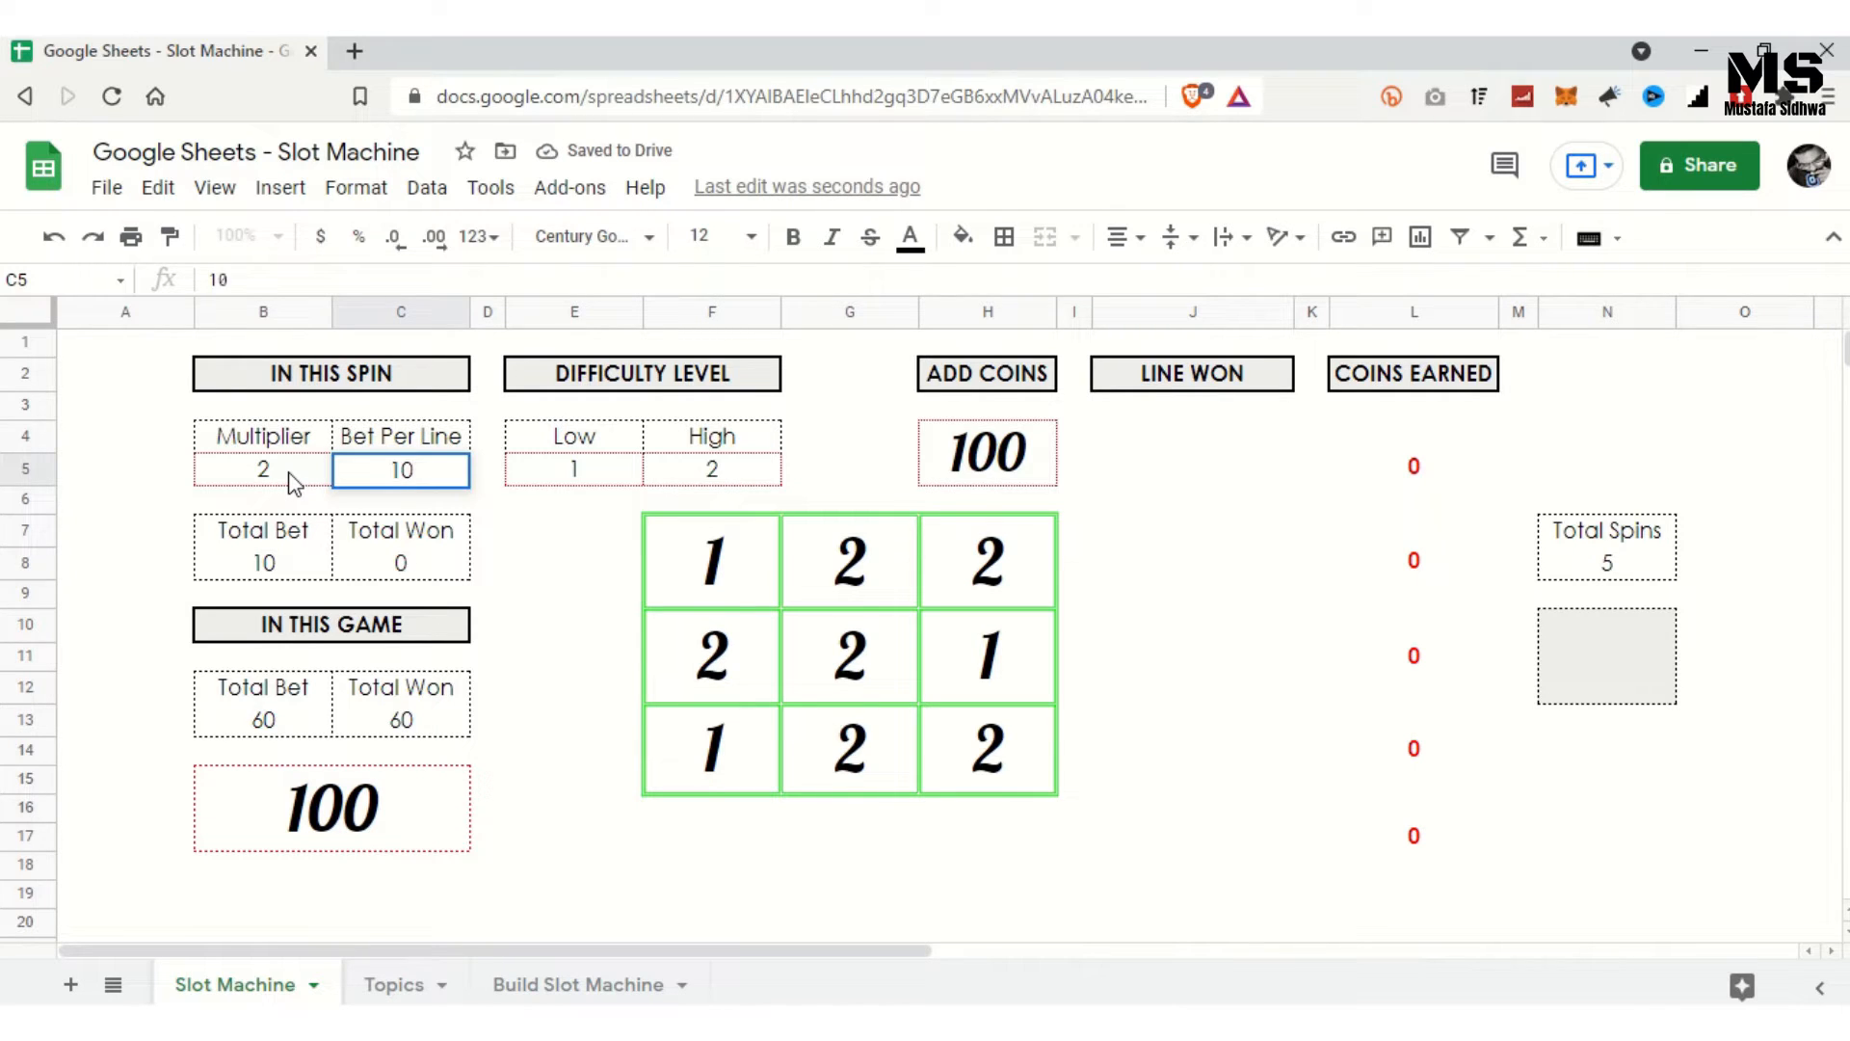
{"action": "key", "text": "Return"}
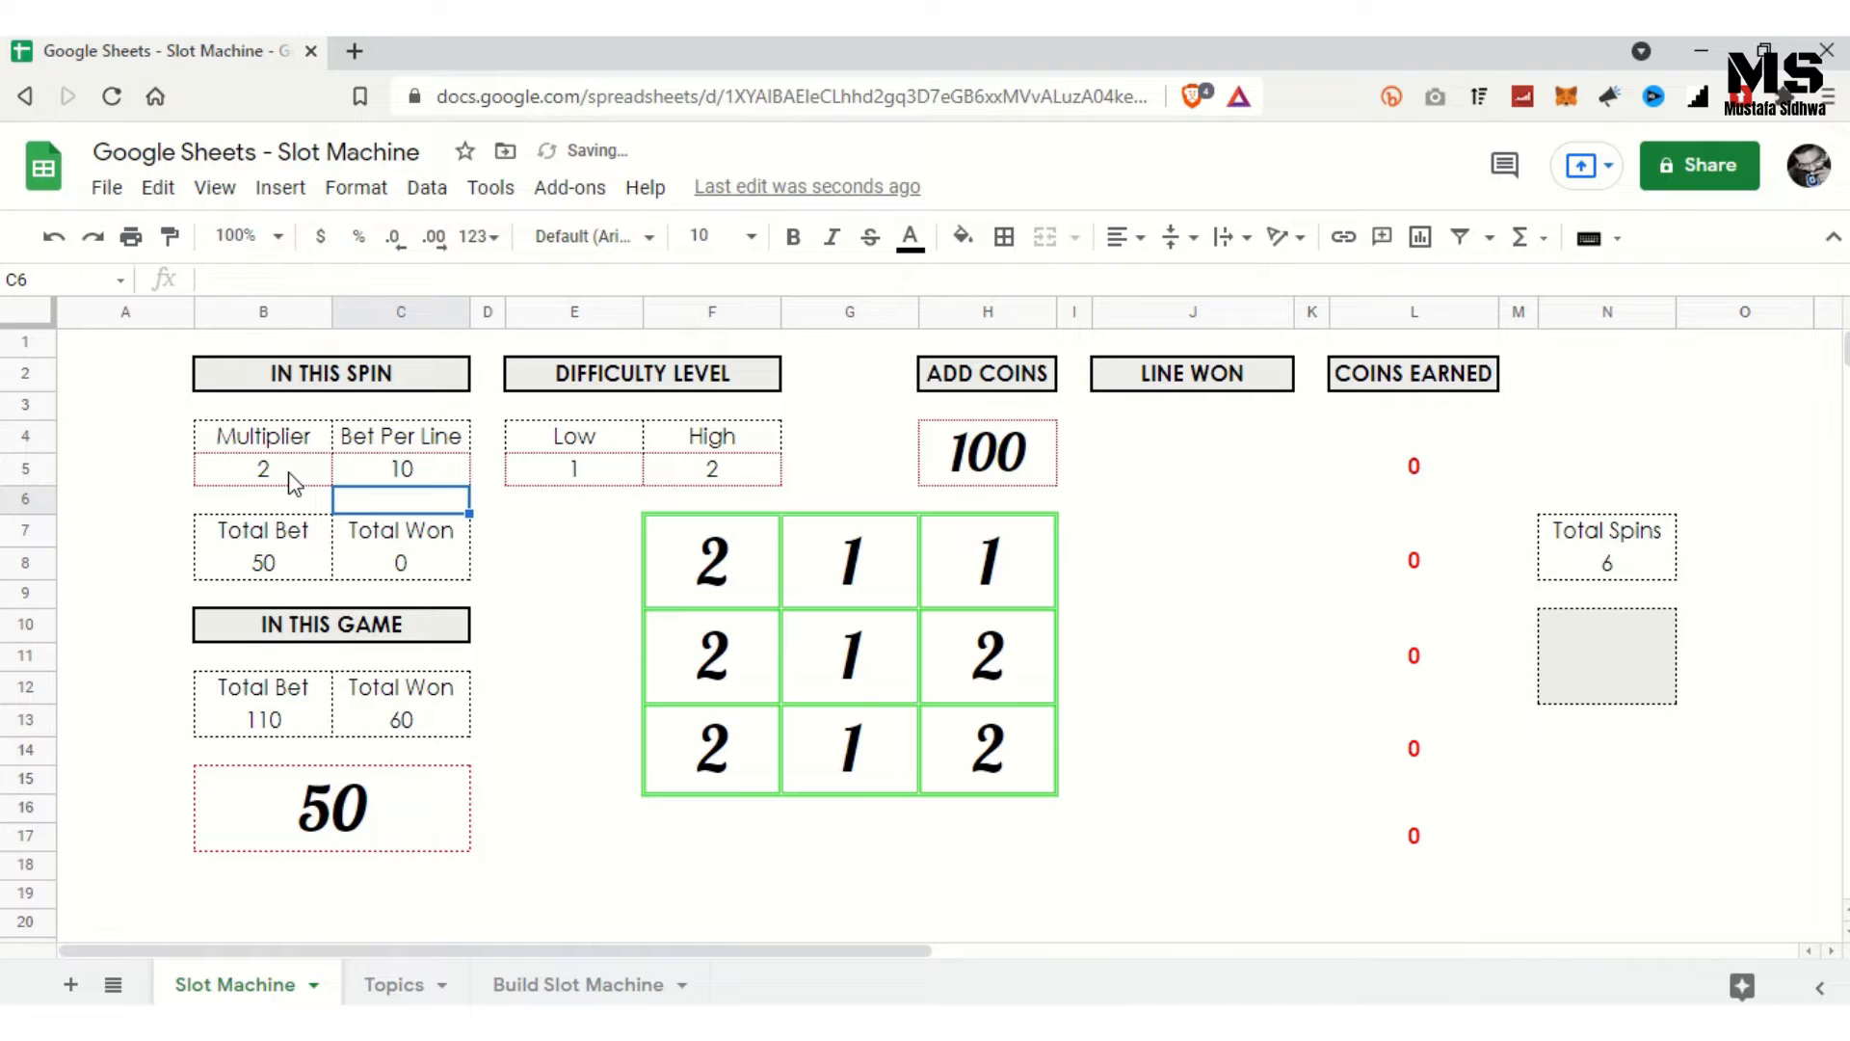
{"action": "left_click", "coordinate": [1614, 664]}
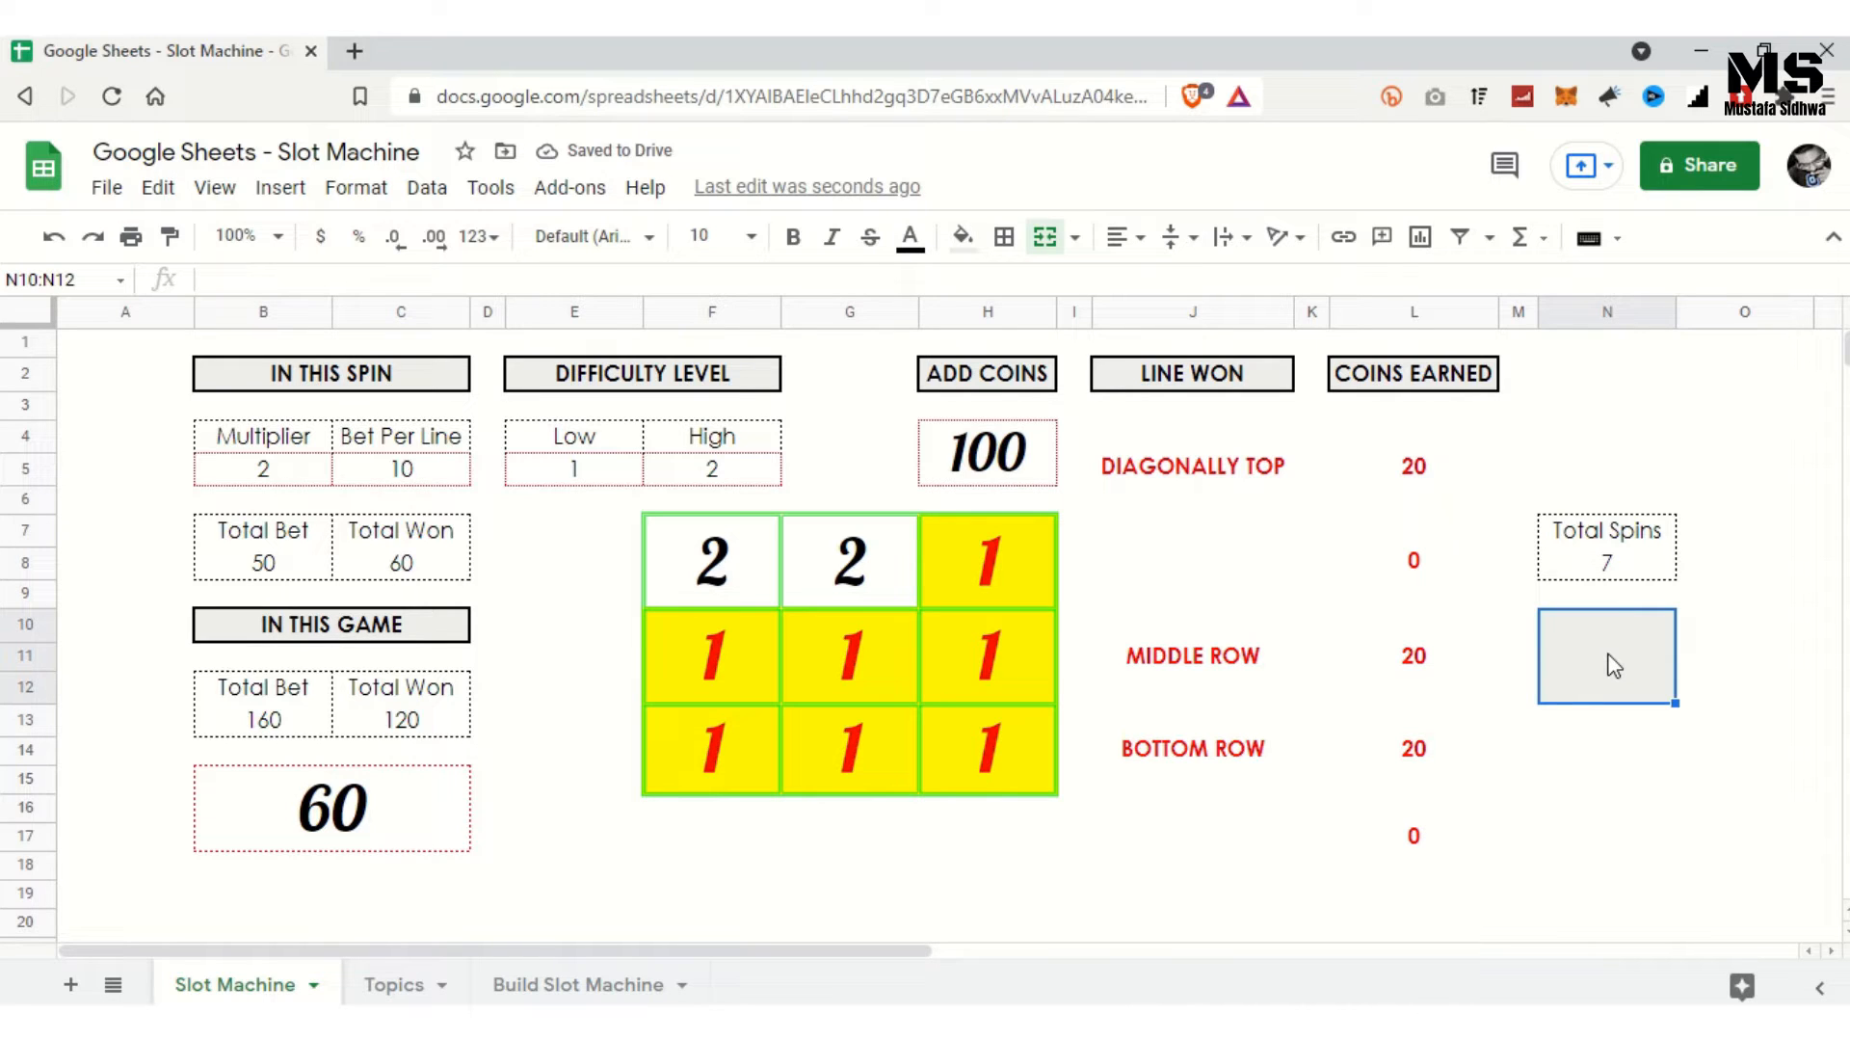
{"action": "key", "text": "Delete"}
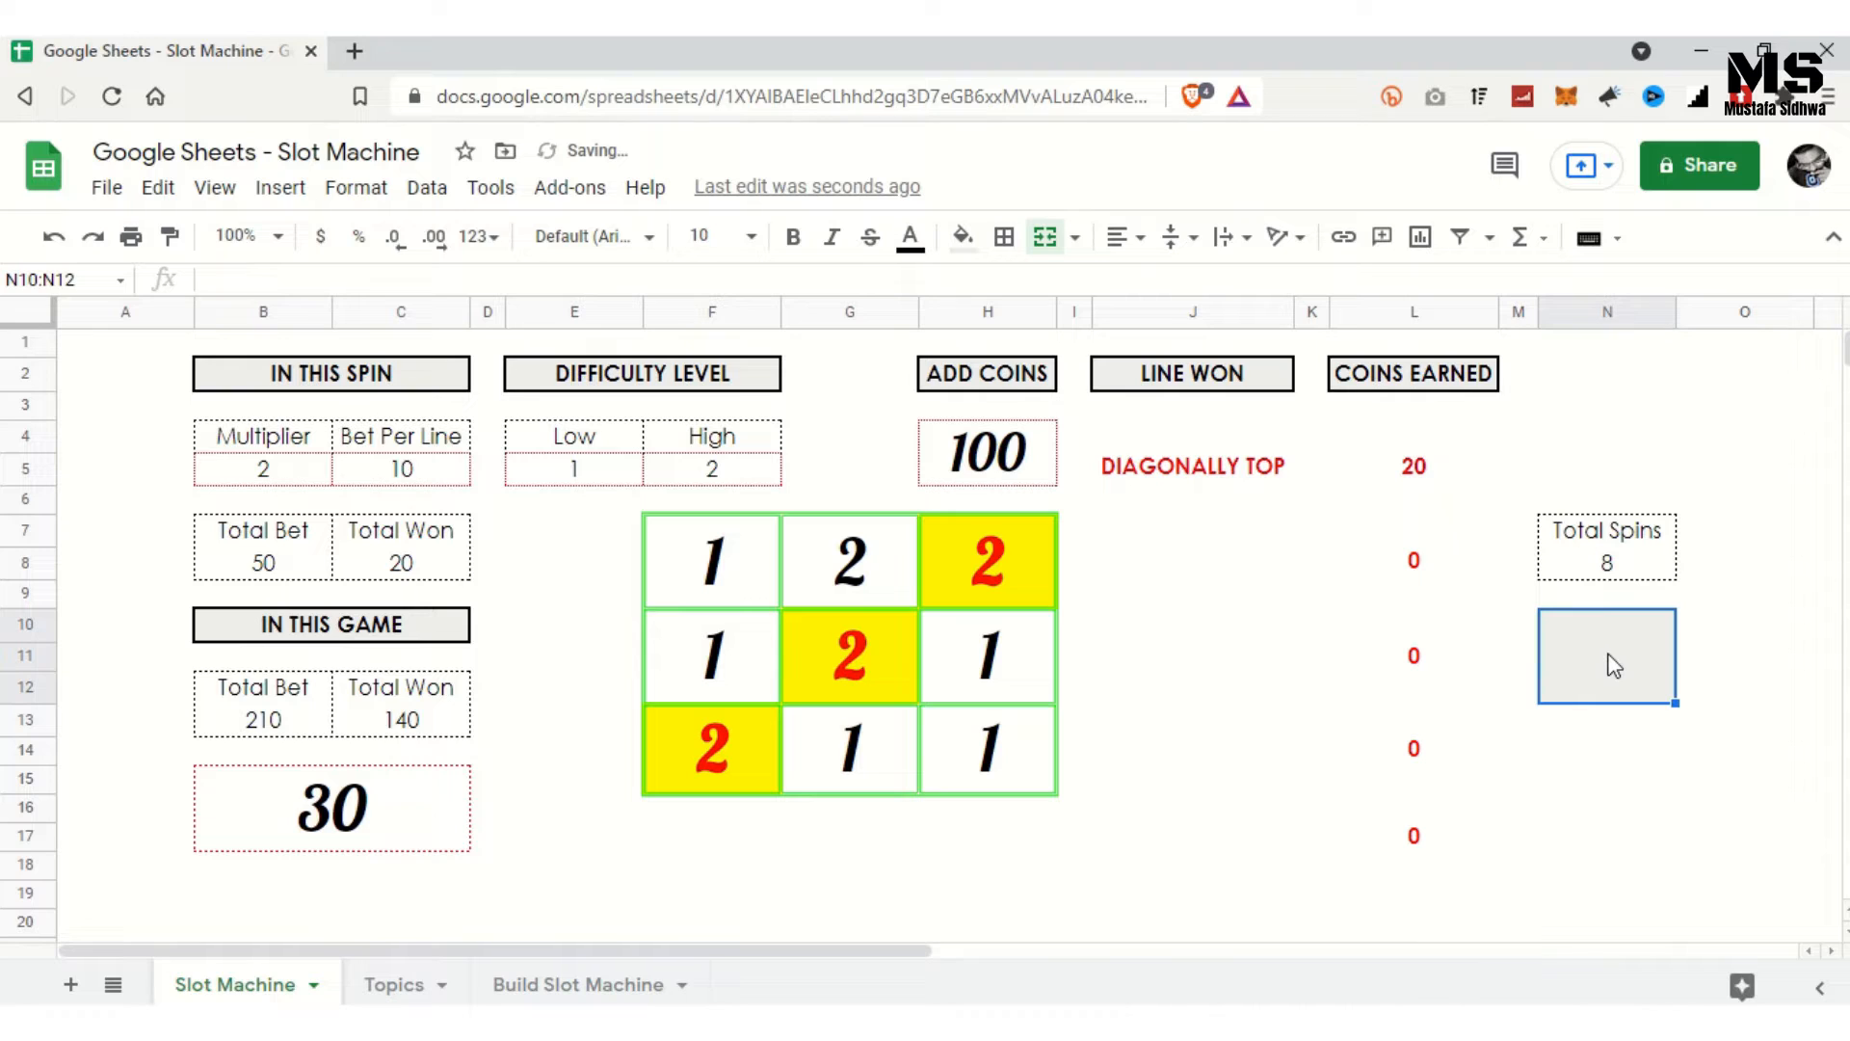
Step: Change the bet per line to 3 and the multiplier to 10
{"action": "left_click", "coordinate": [395, 478]}
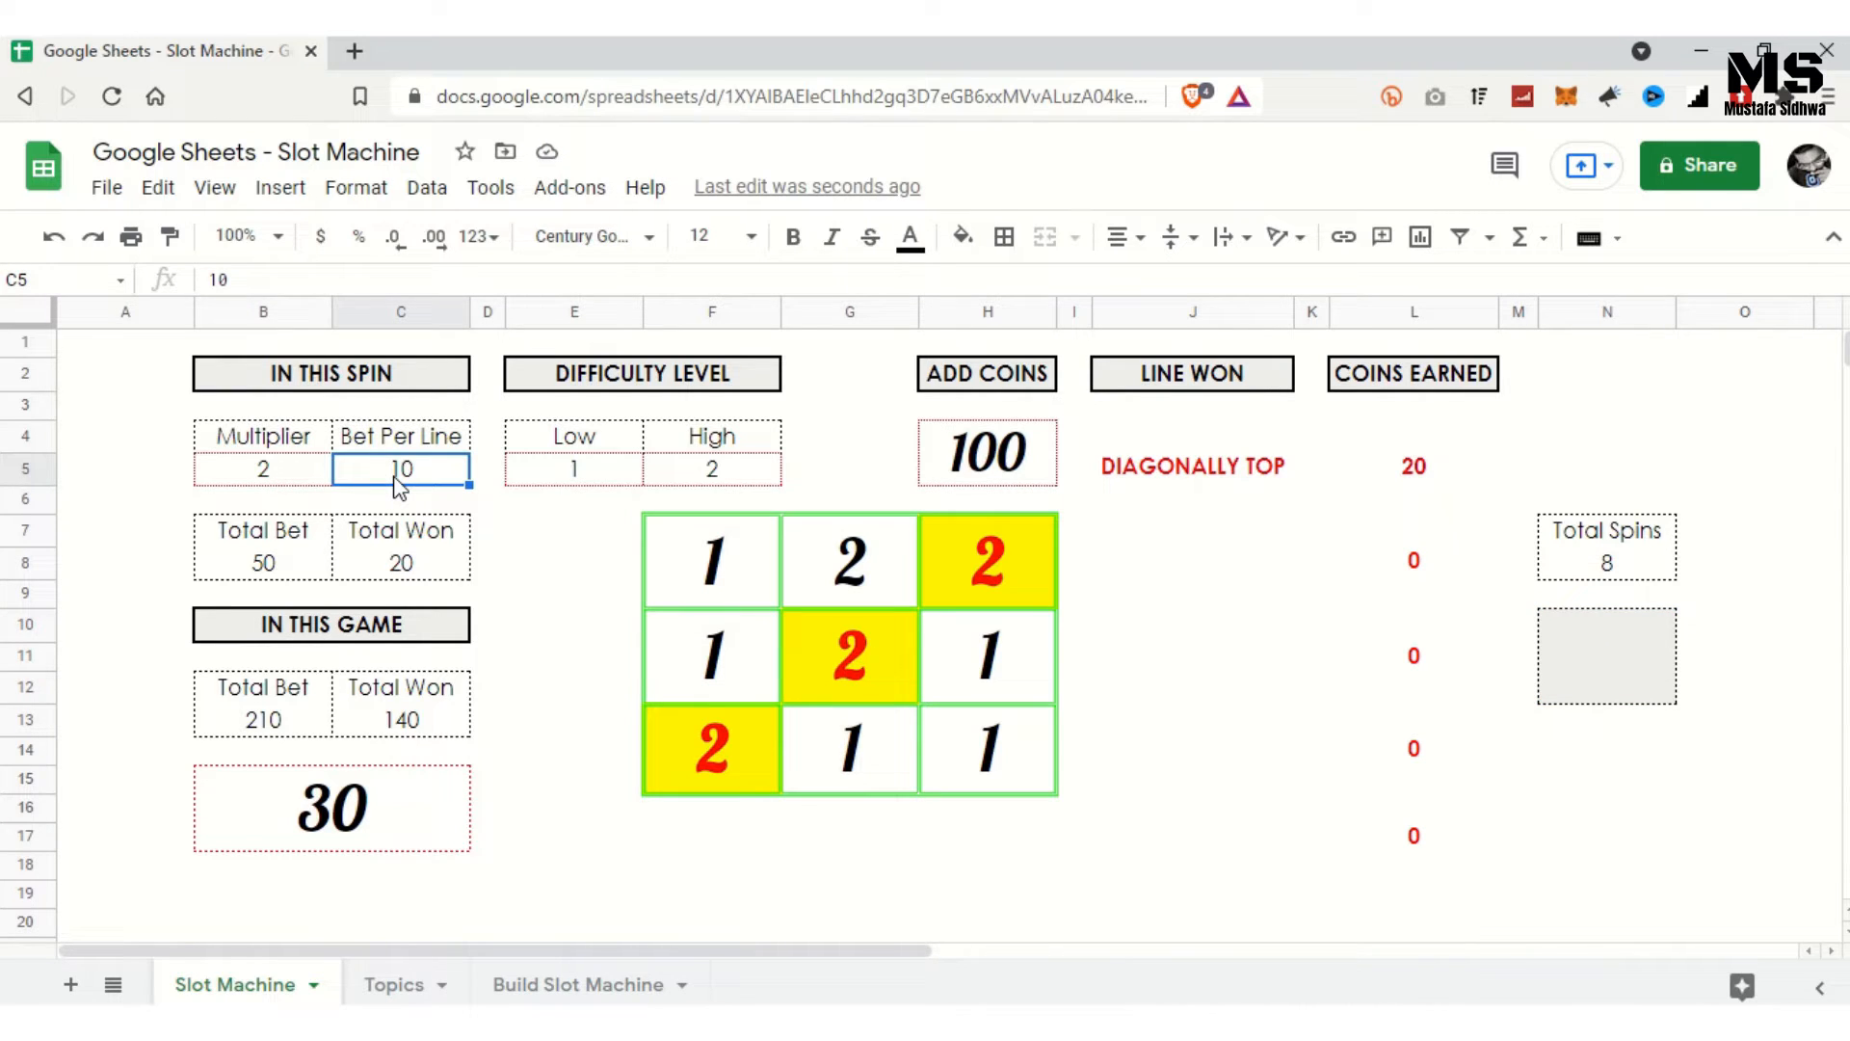
{"action": "type", "text": "3"}
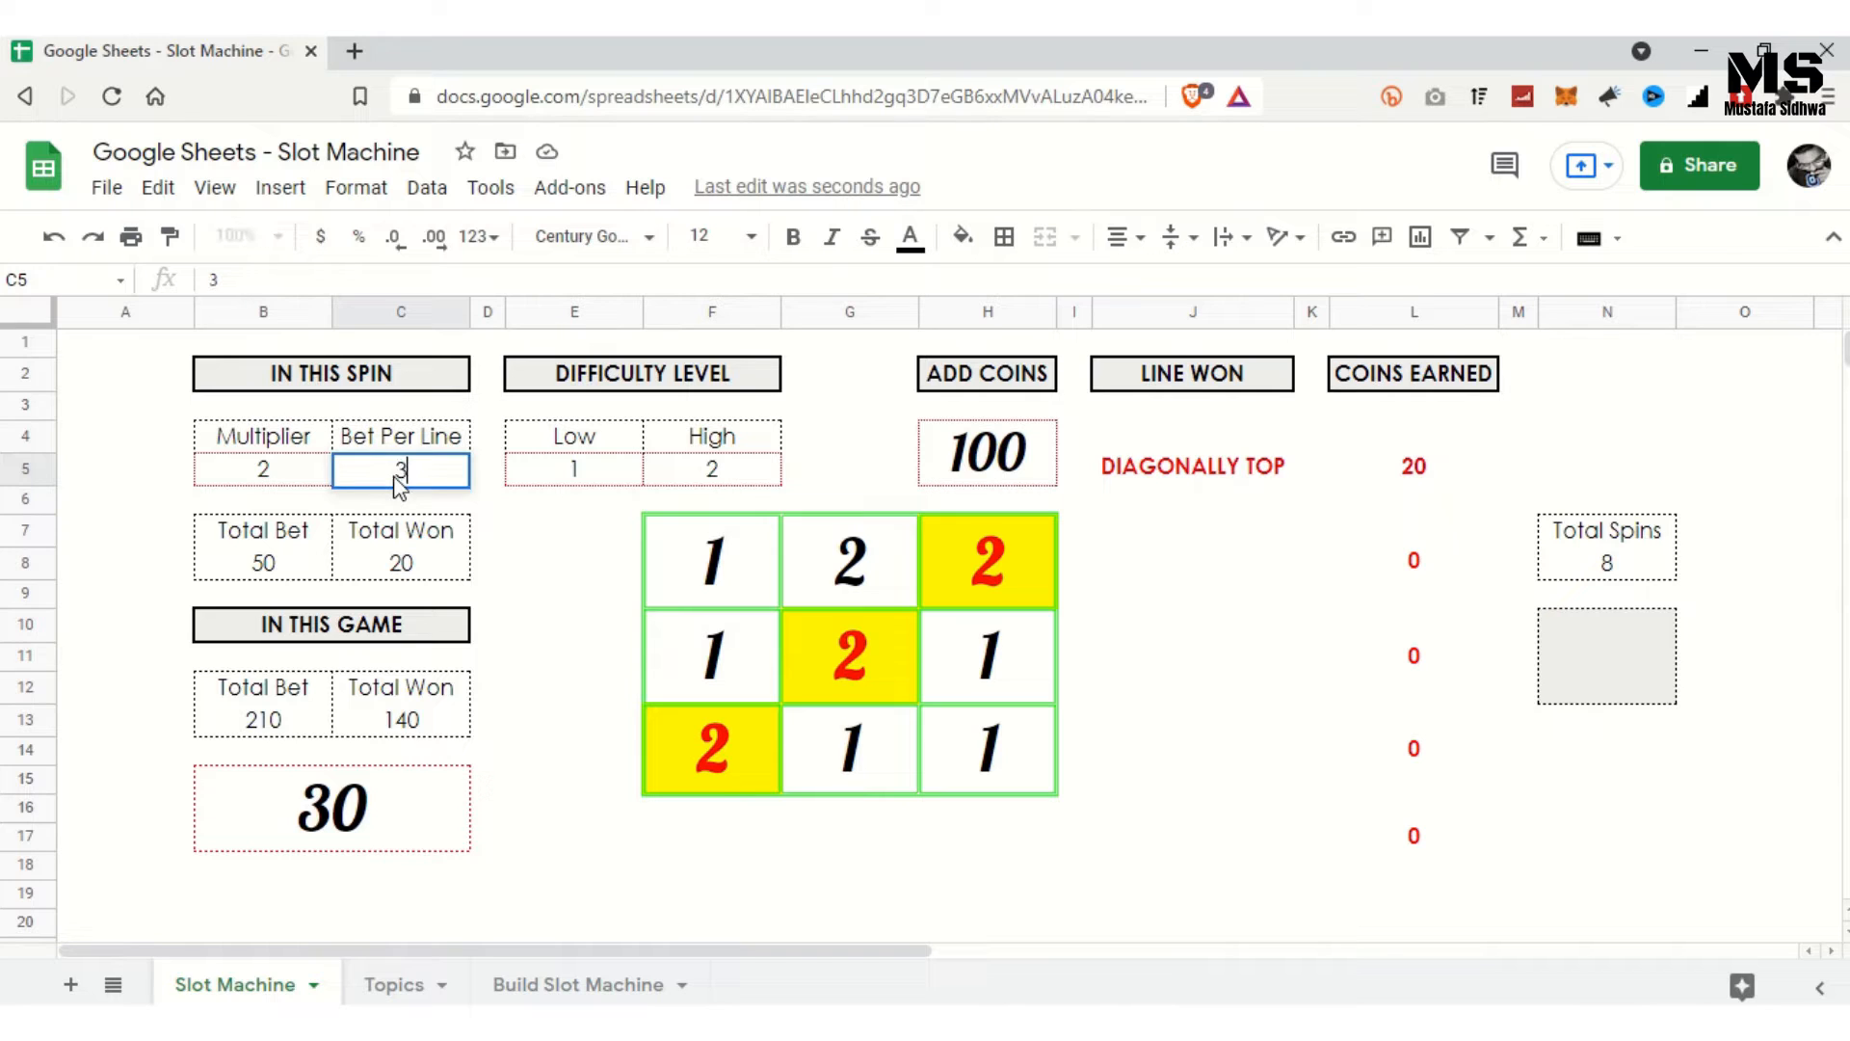
{"action": "key", "text": "Return"}
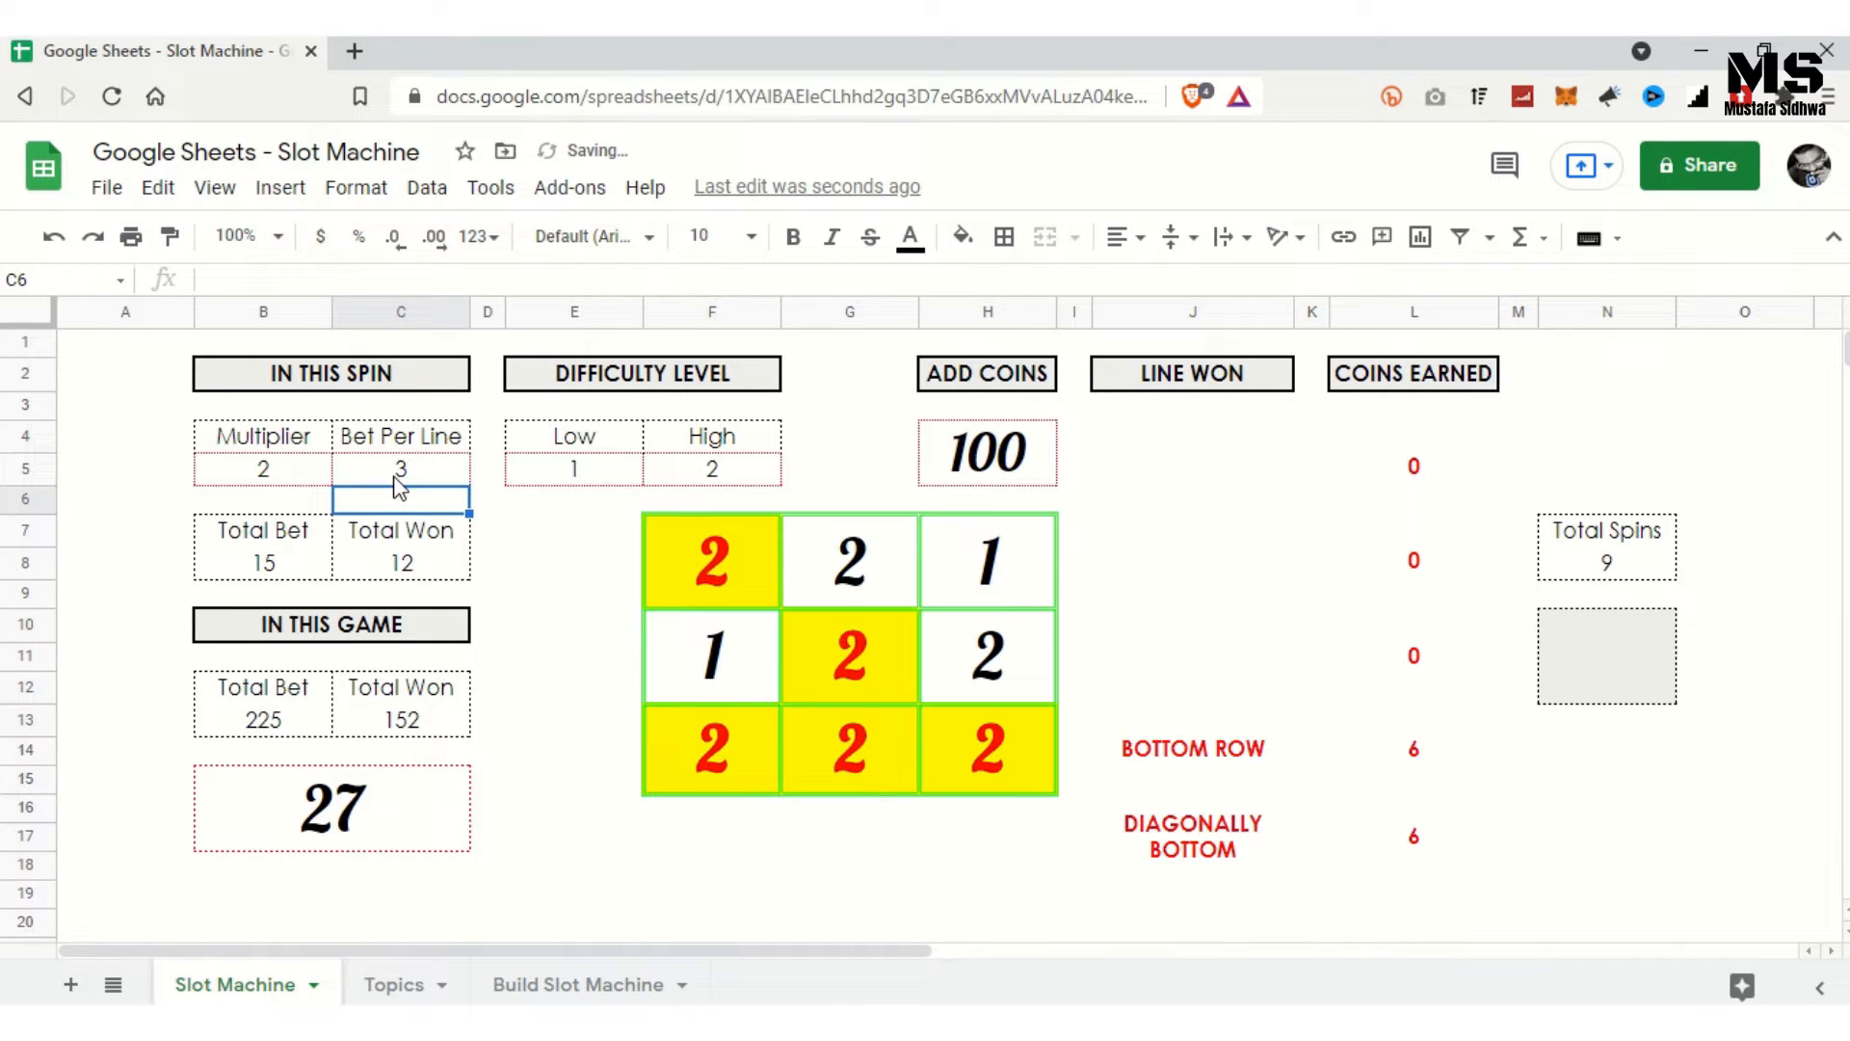
{"action": "key", "text": "Up"}
{"action": "key", "text": "Left"}
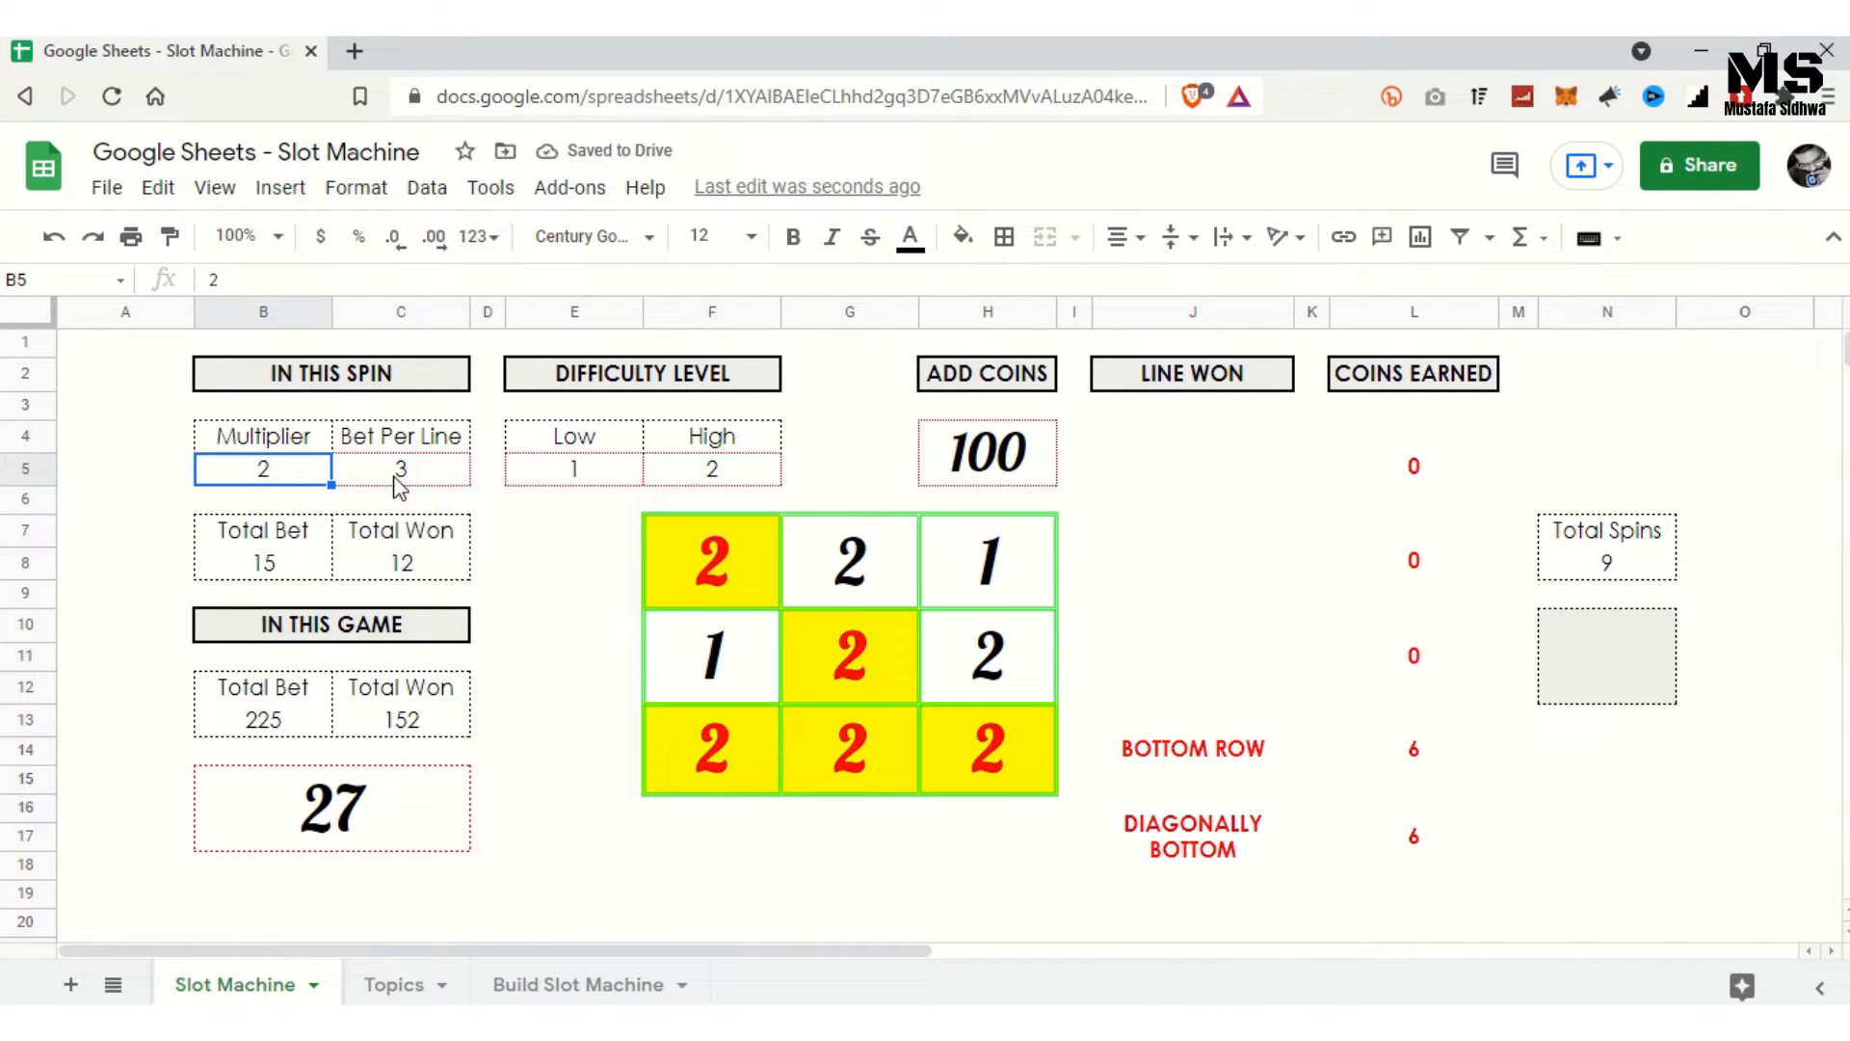
{"action": "type", "text": "10"}
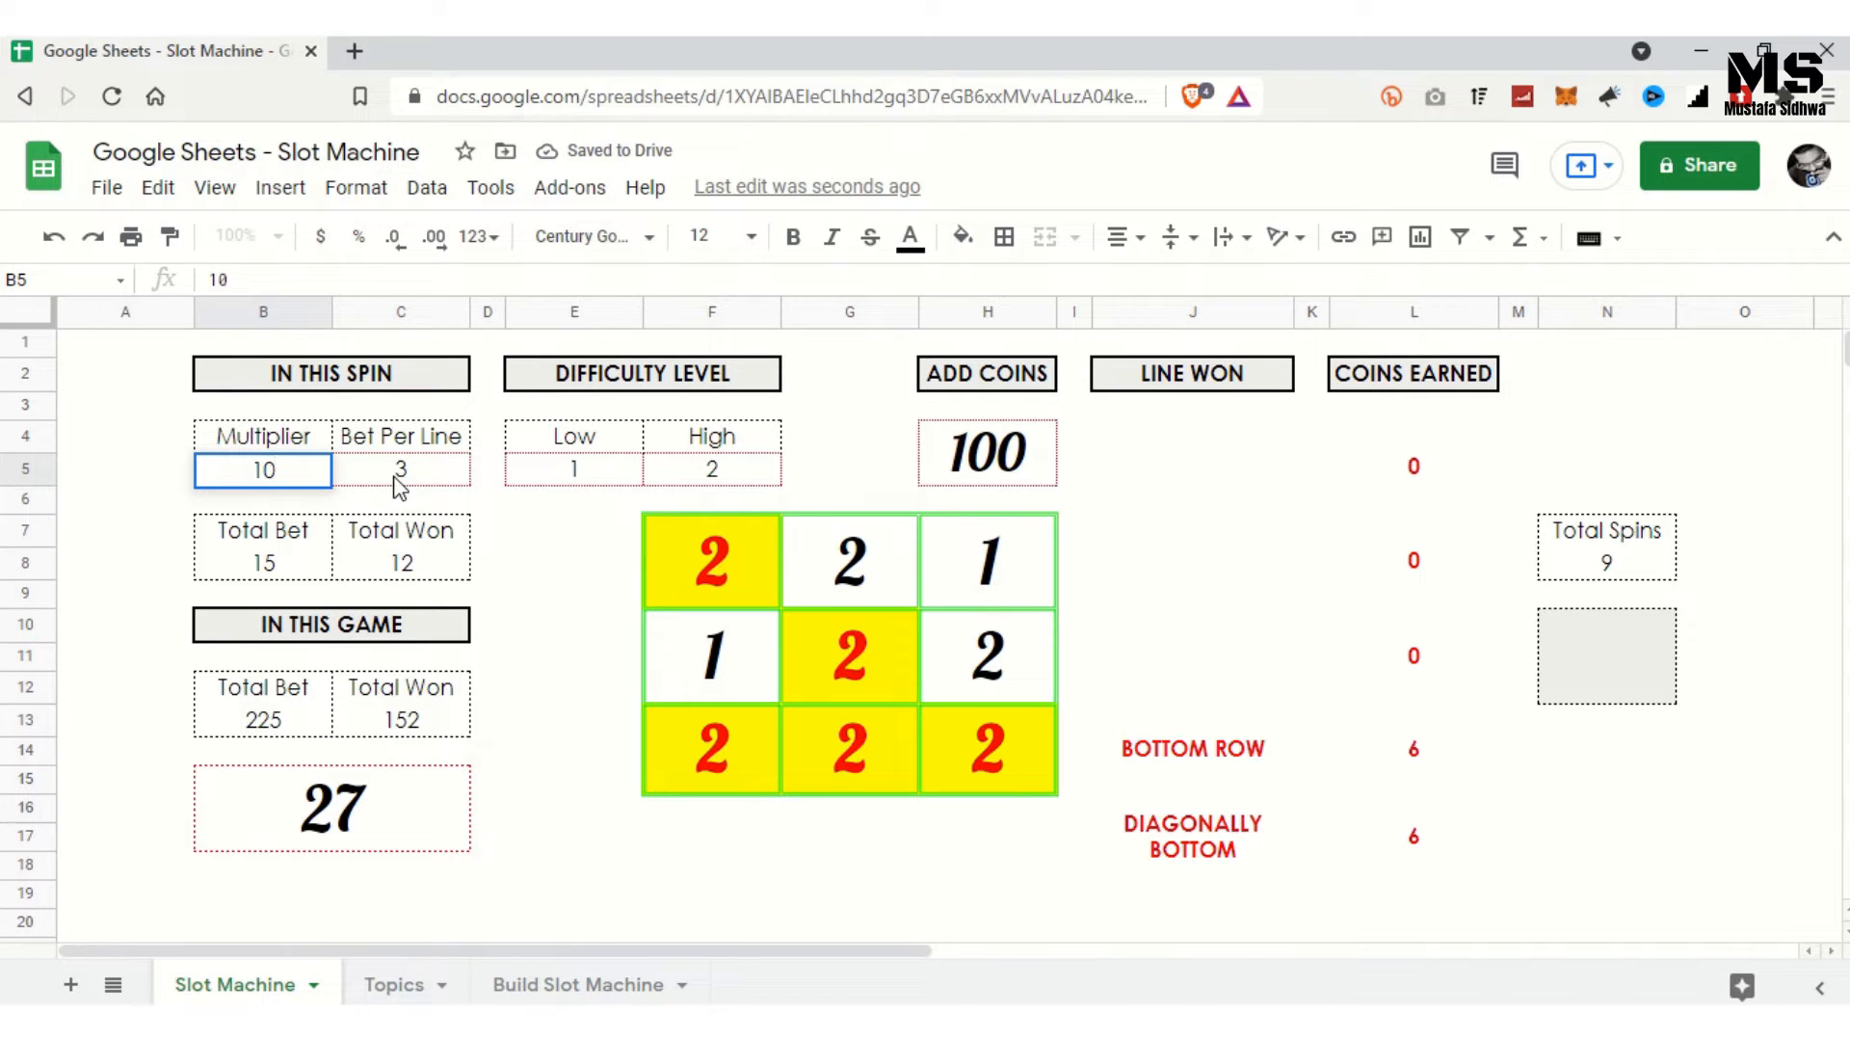
{"action": "key", "text": "Return"}
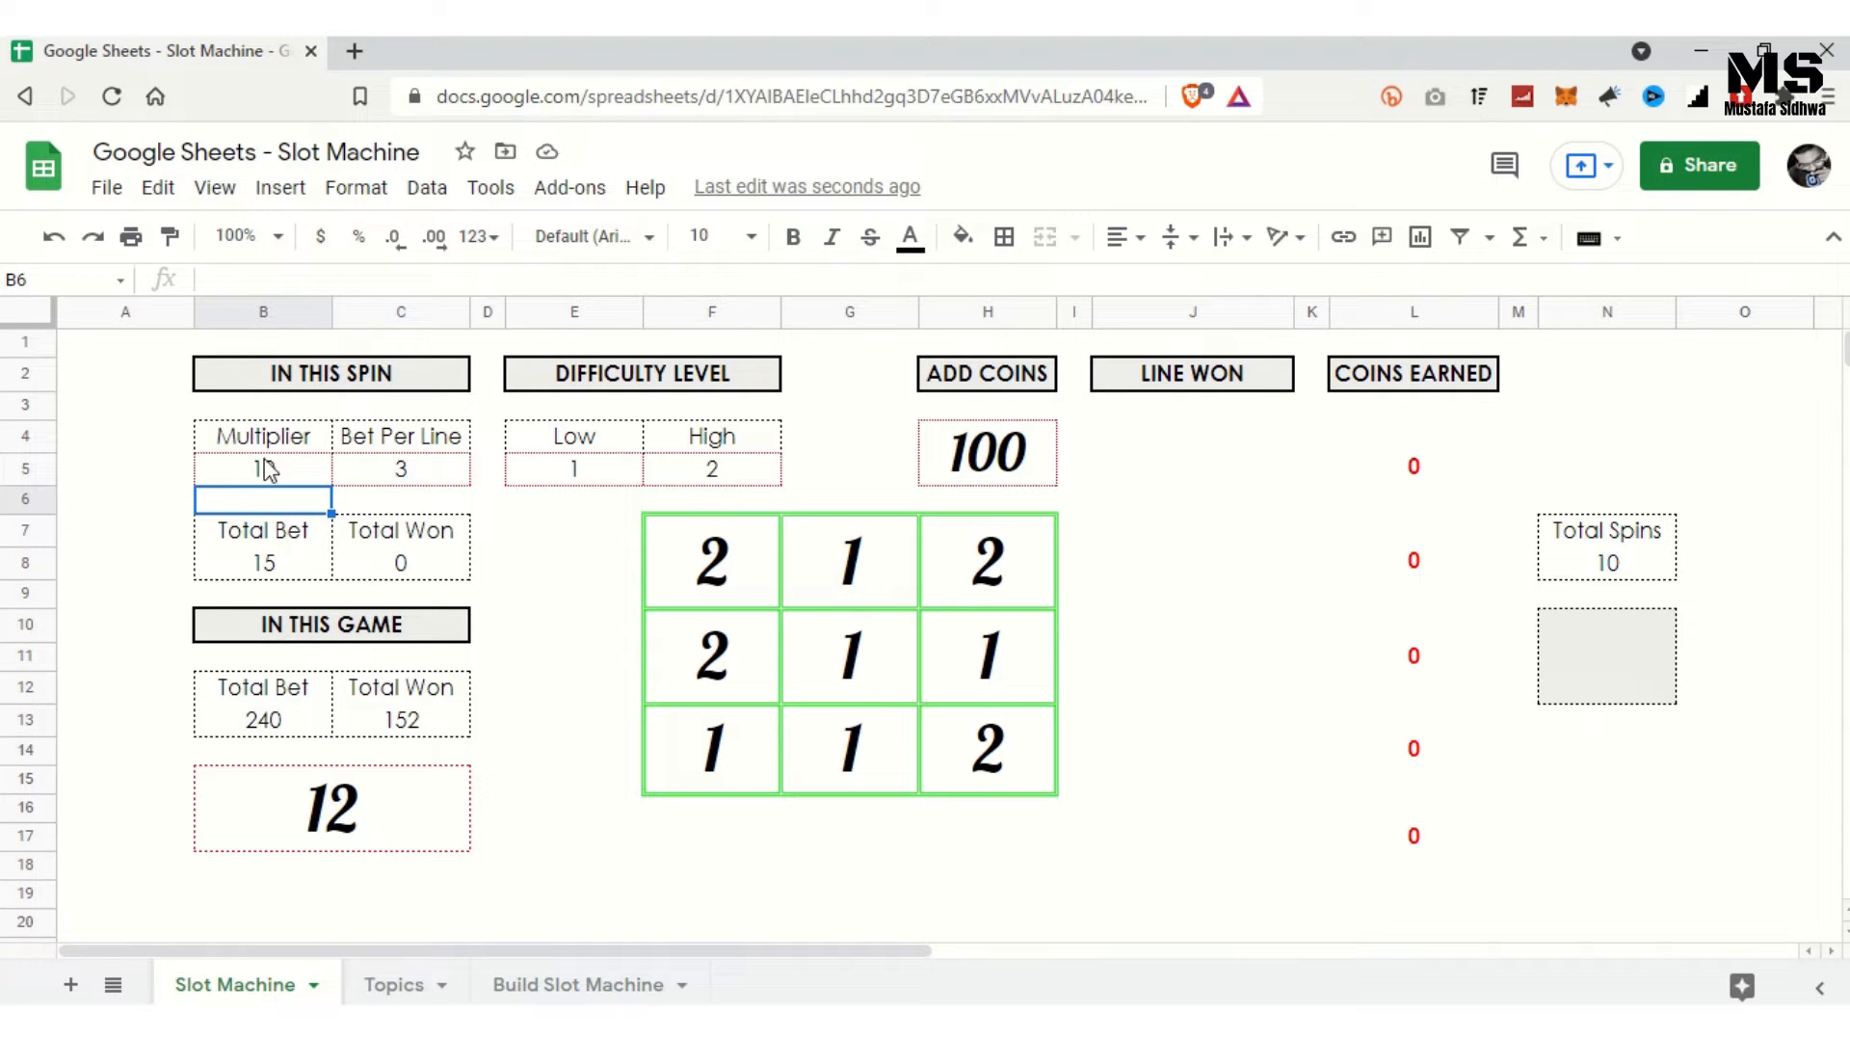
Step: Spin the slot machine nine times with the new bet by clearing the grey cell N10:N12 over and over
{"action": "left_click", "coordinate": [1623, 686]}
{"action": "key", "text": "Delete"}
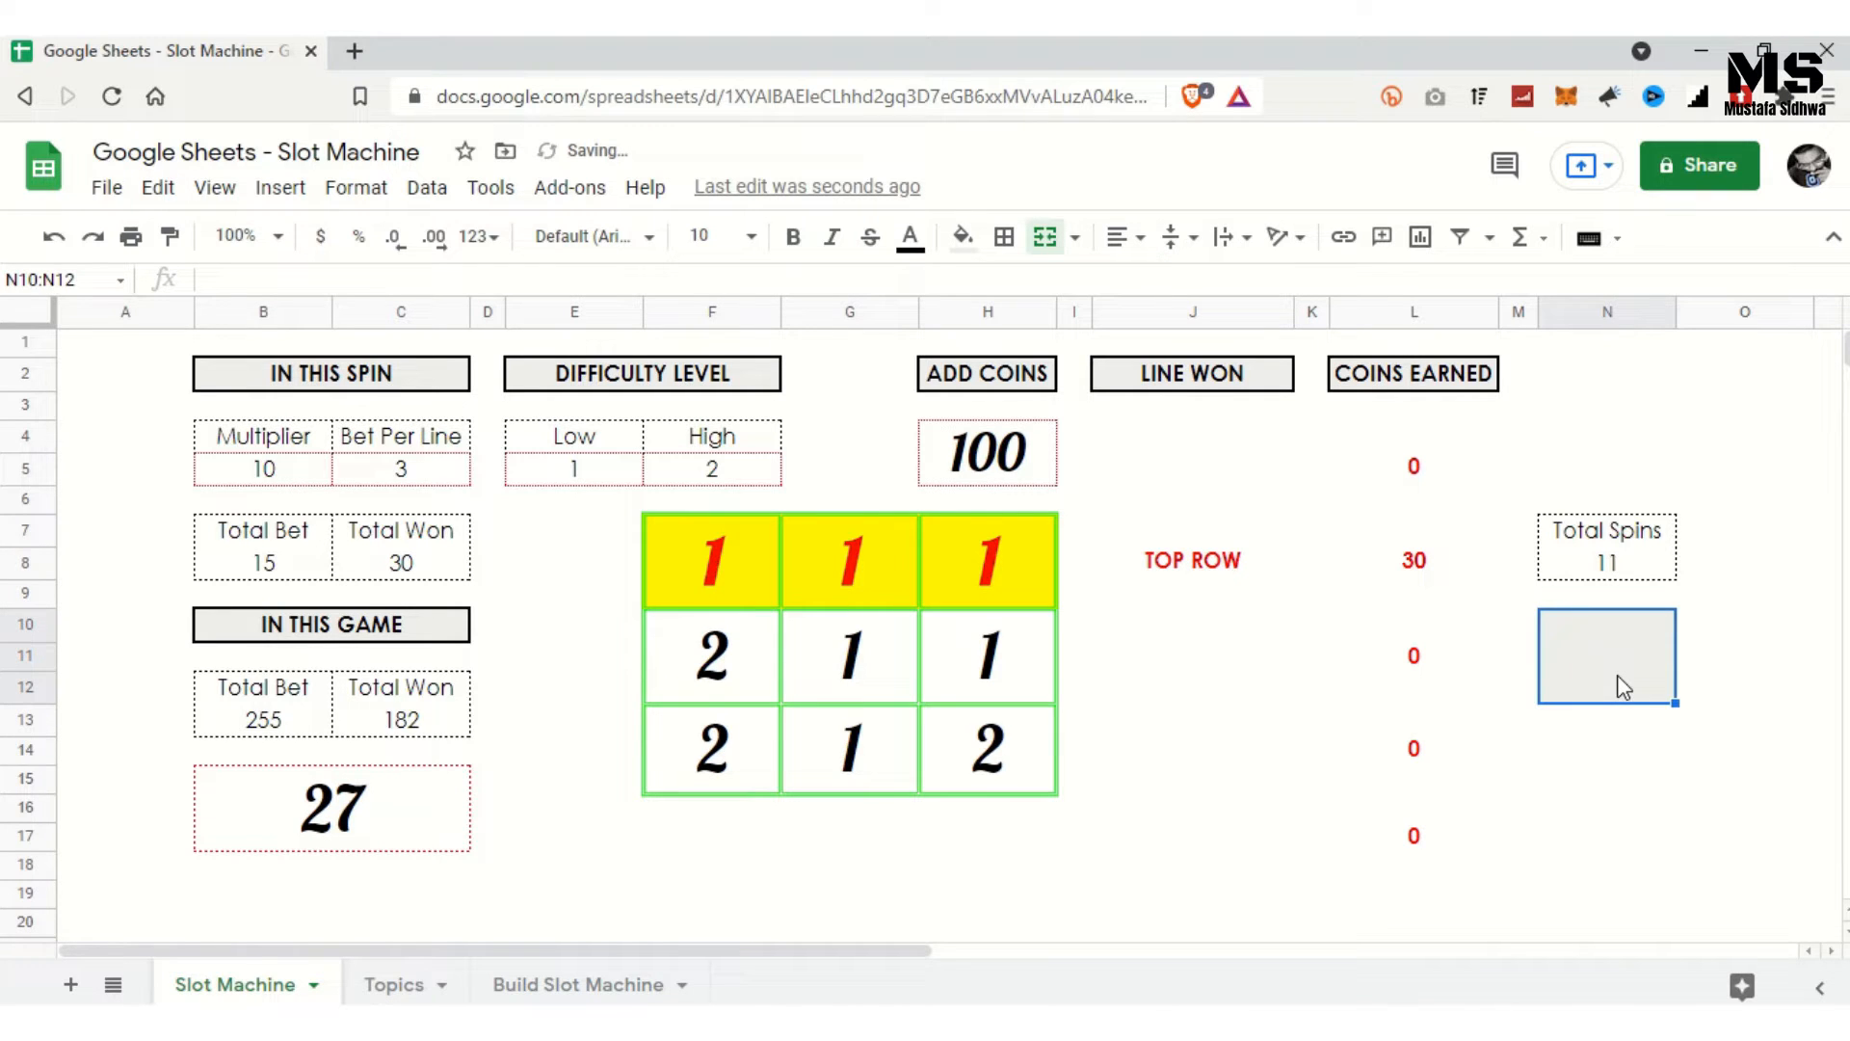
{"action": "key", "text": "Delete"}
{"action": "key", "text": "Delete"}
{"action": "key", "text": "Delete"}
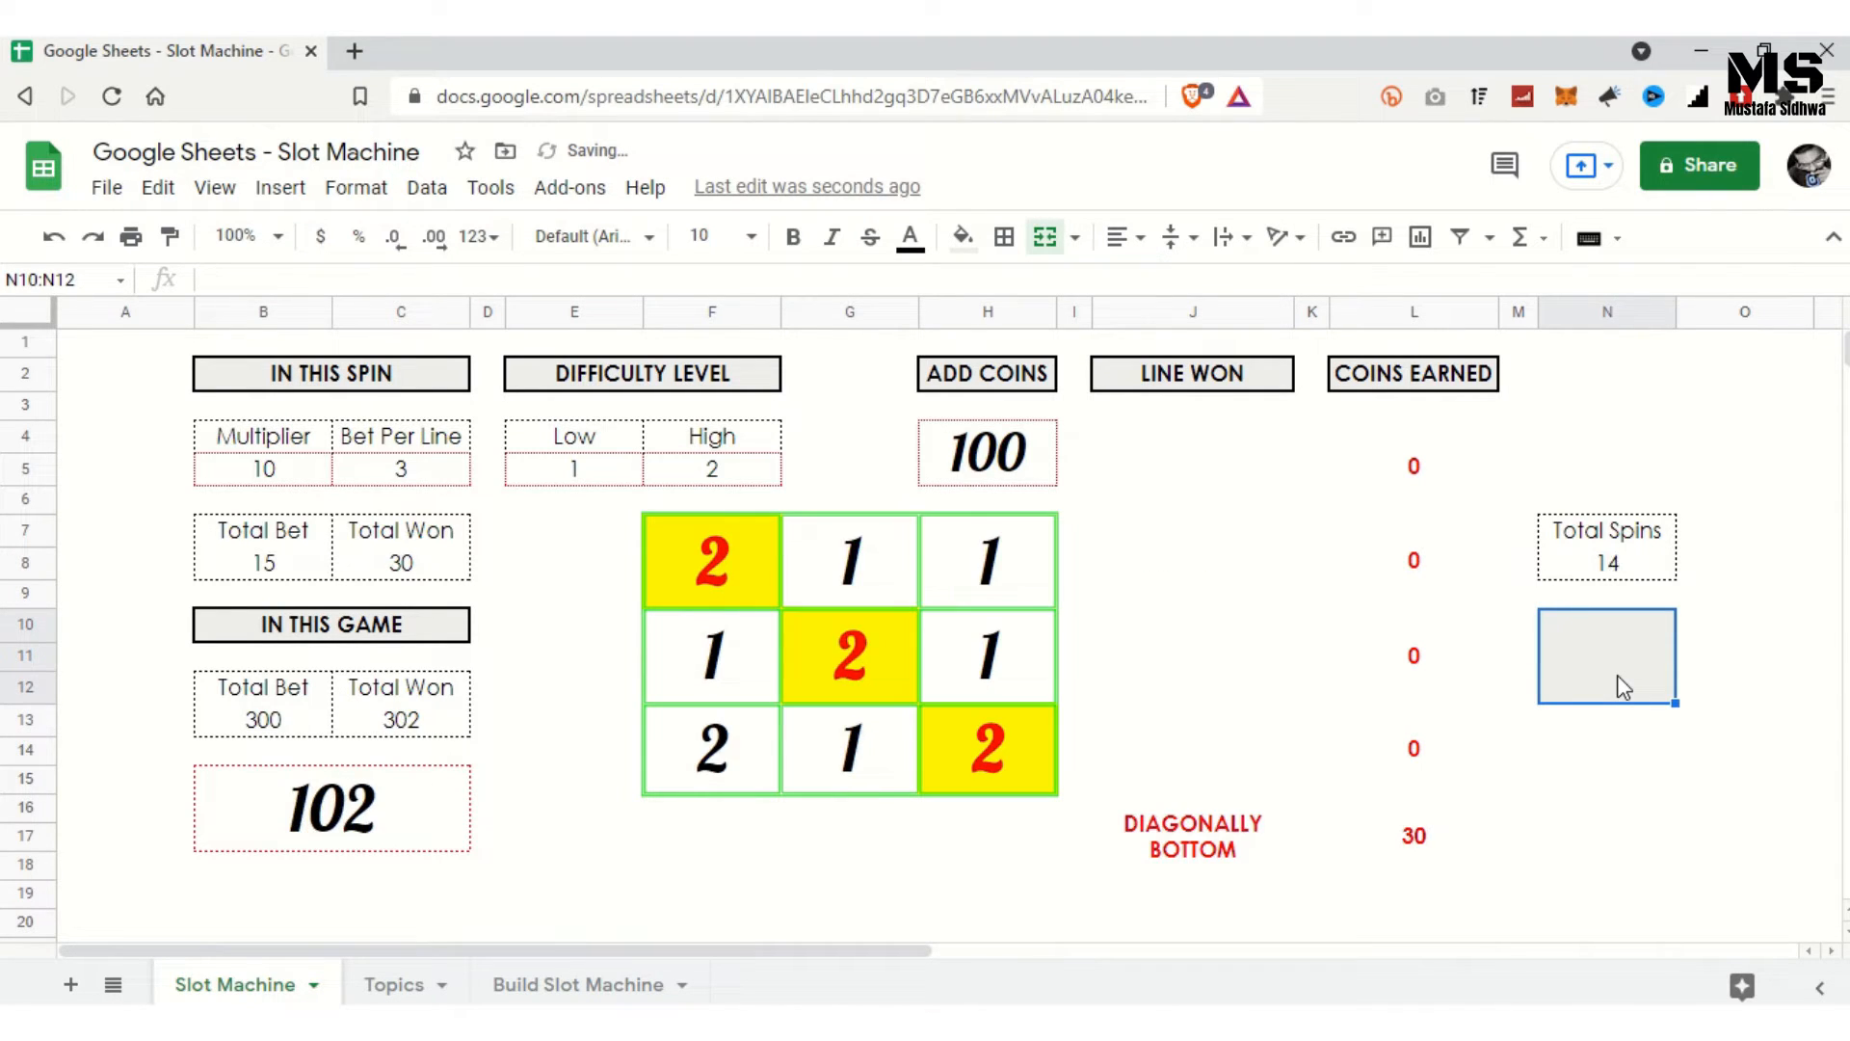
{"action": "key", "text": "Delete"}
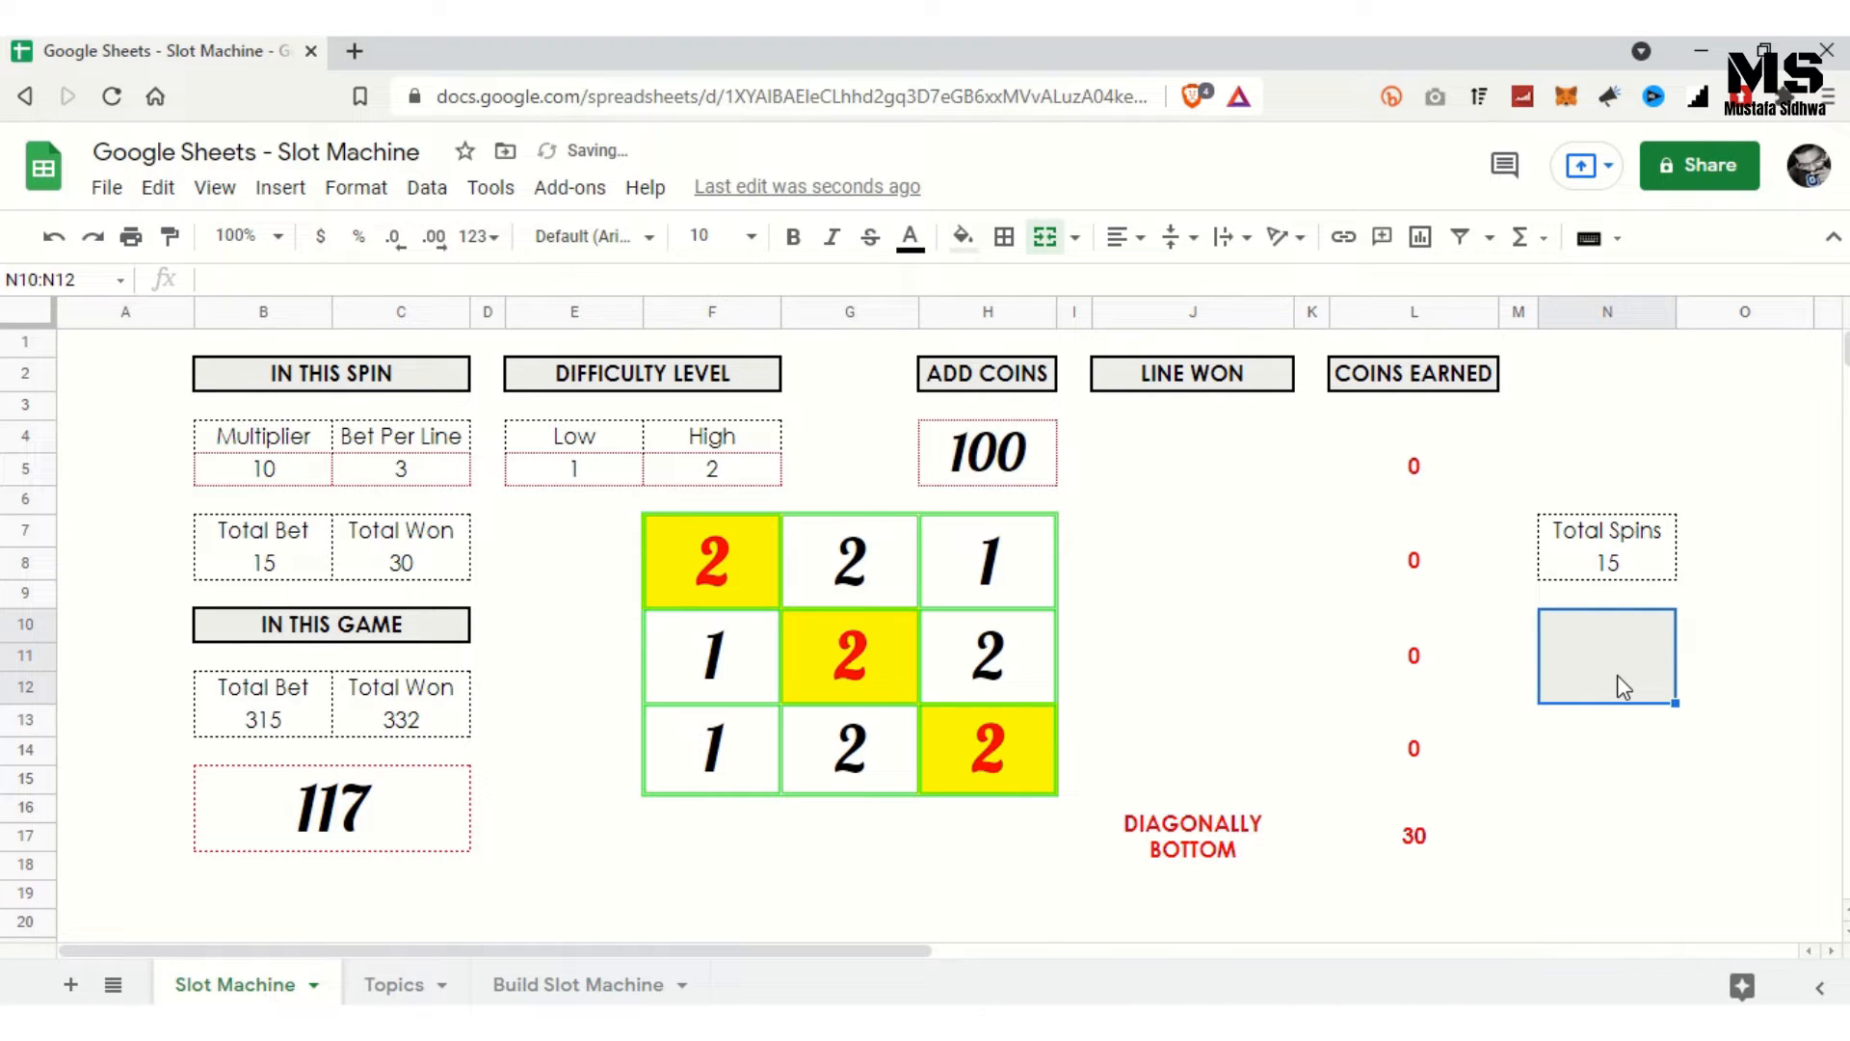
{"action": "key", "text": "Delete"}
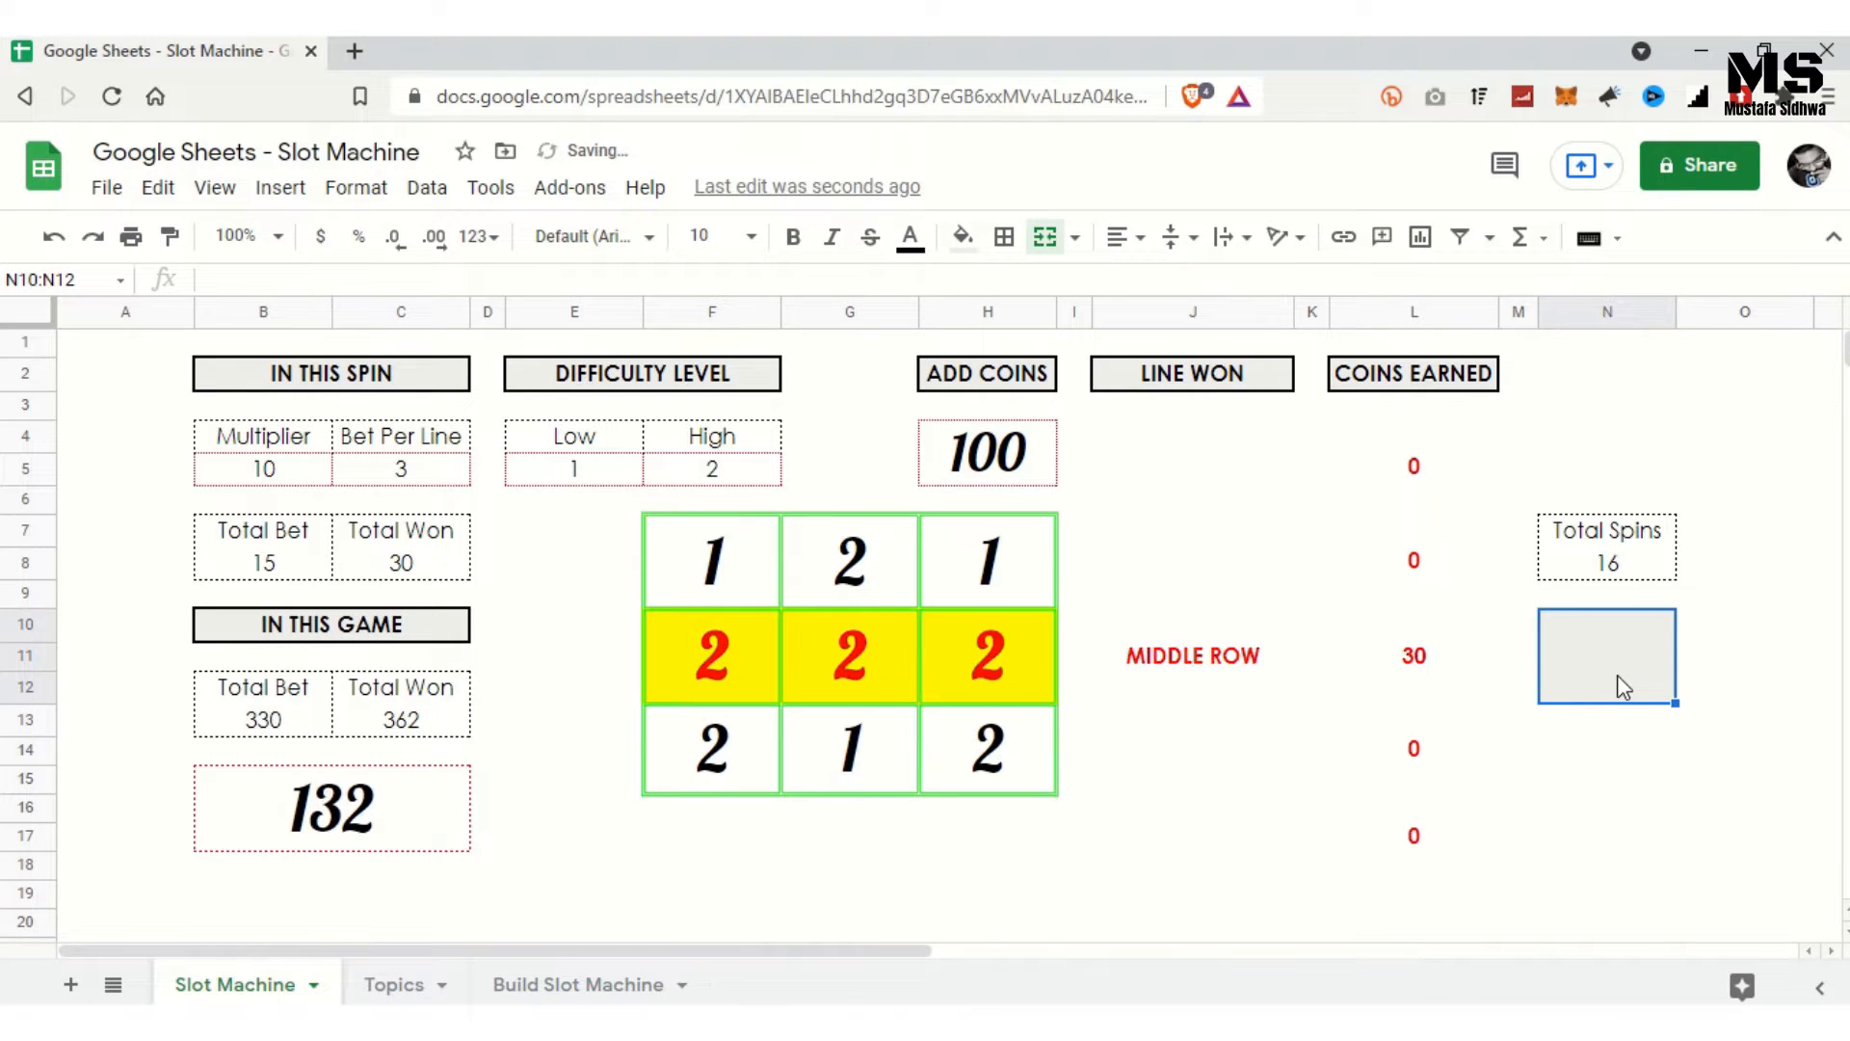
{"action": "key", "text": "Delete"}
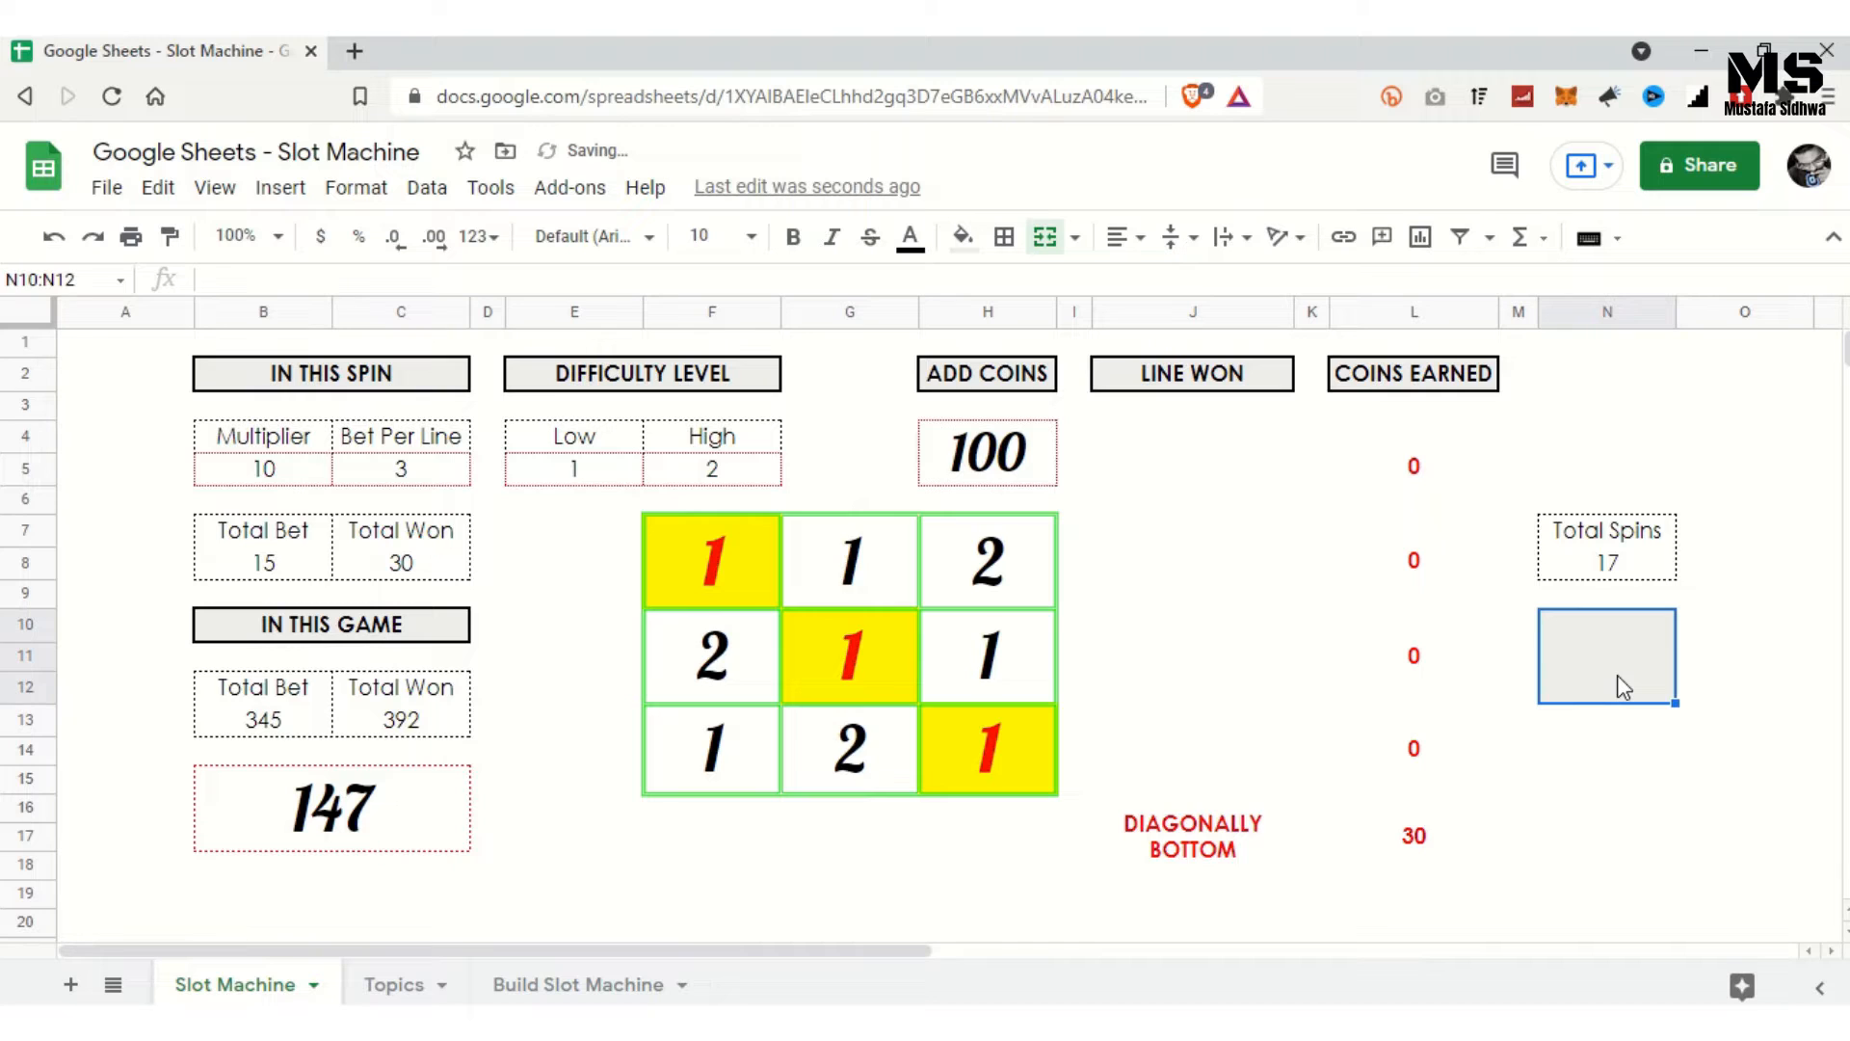
{"action": "key", "text": "Delete"}
{"action": "key", "text": "Delete"}
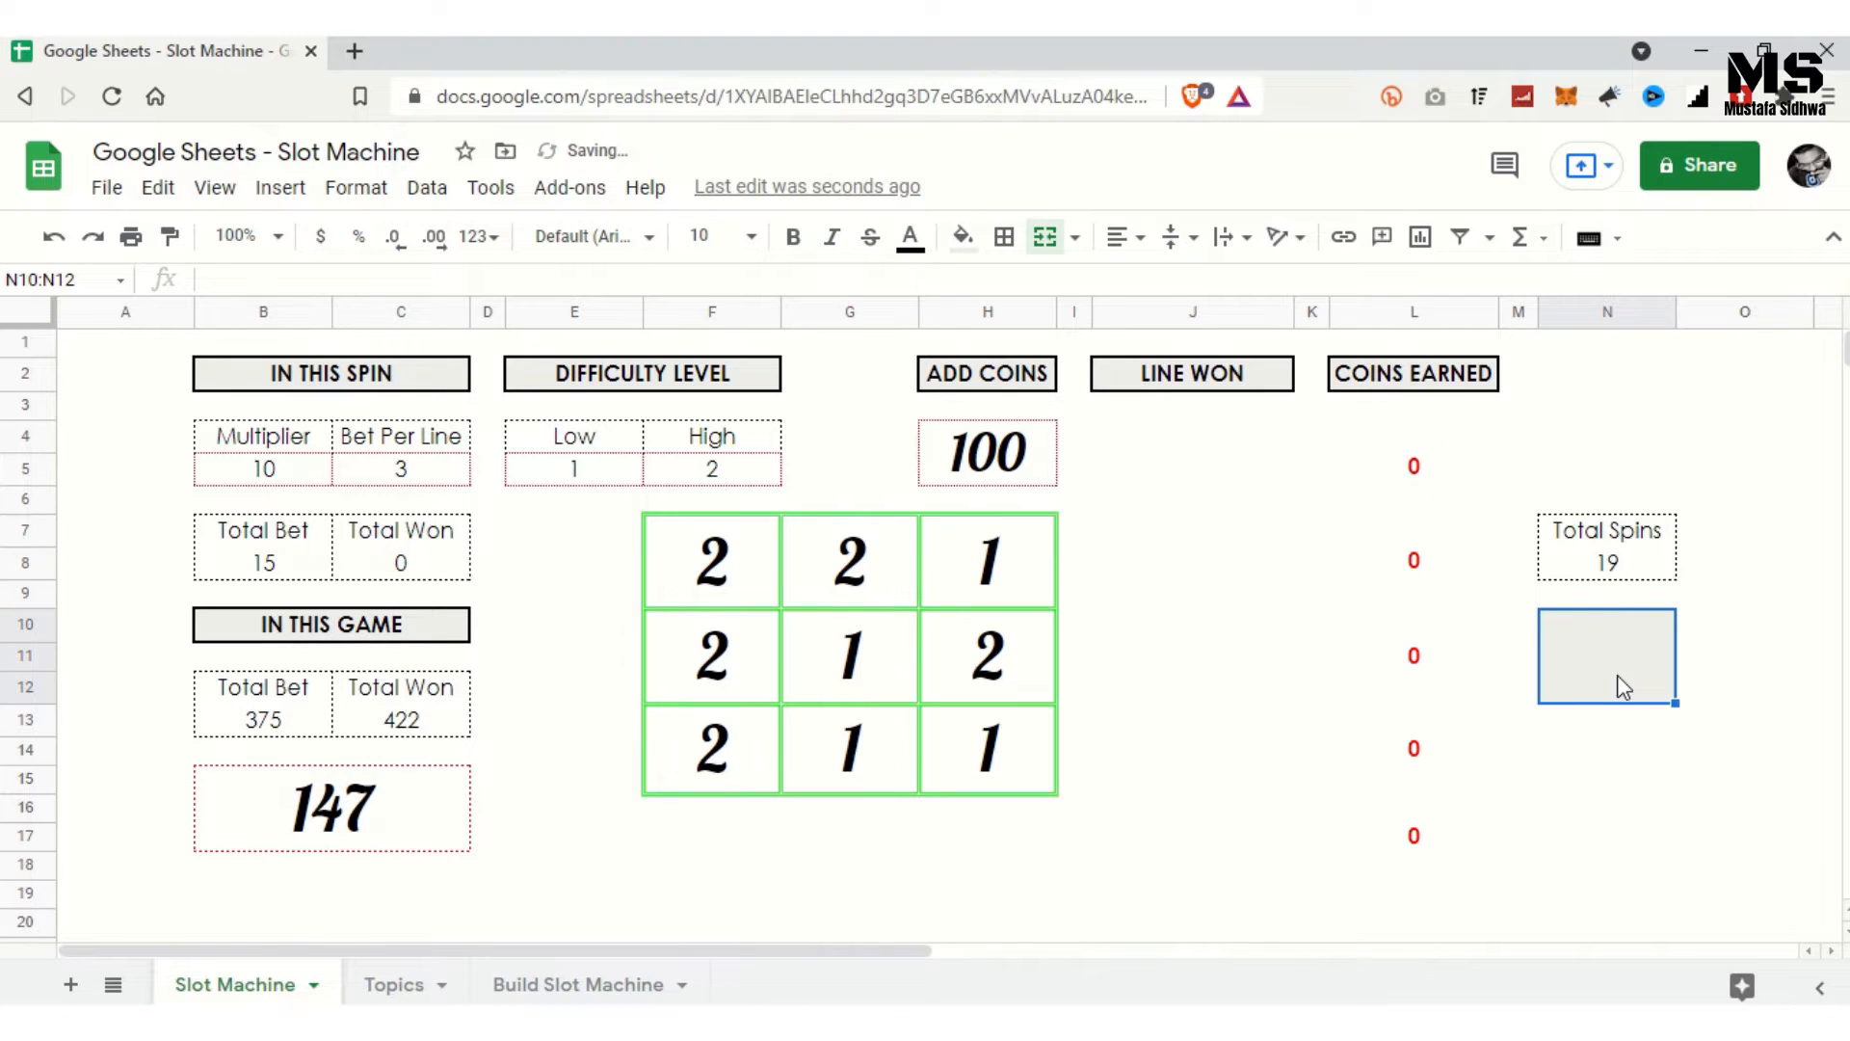
Step: Change the multiplier to 2 and the bet per line to 10
{"action": "left_click", "coordinate": [274, 471]}
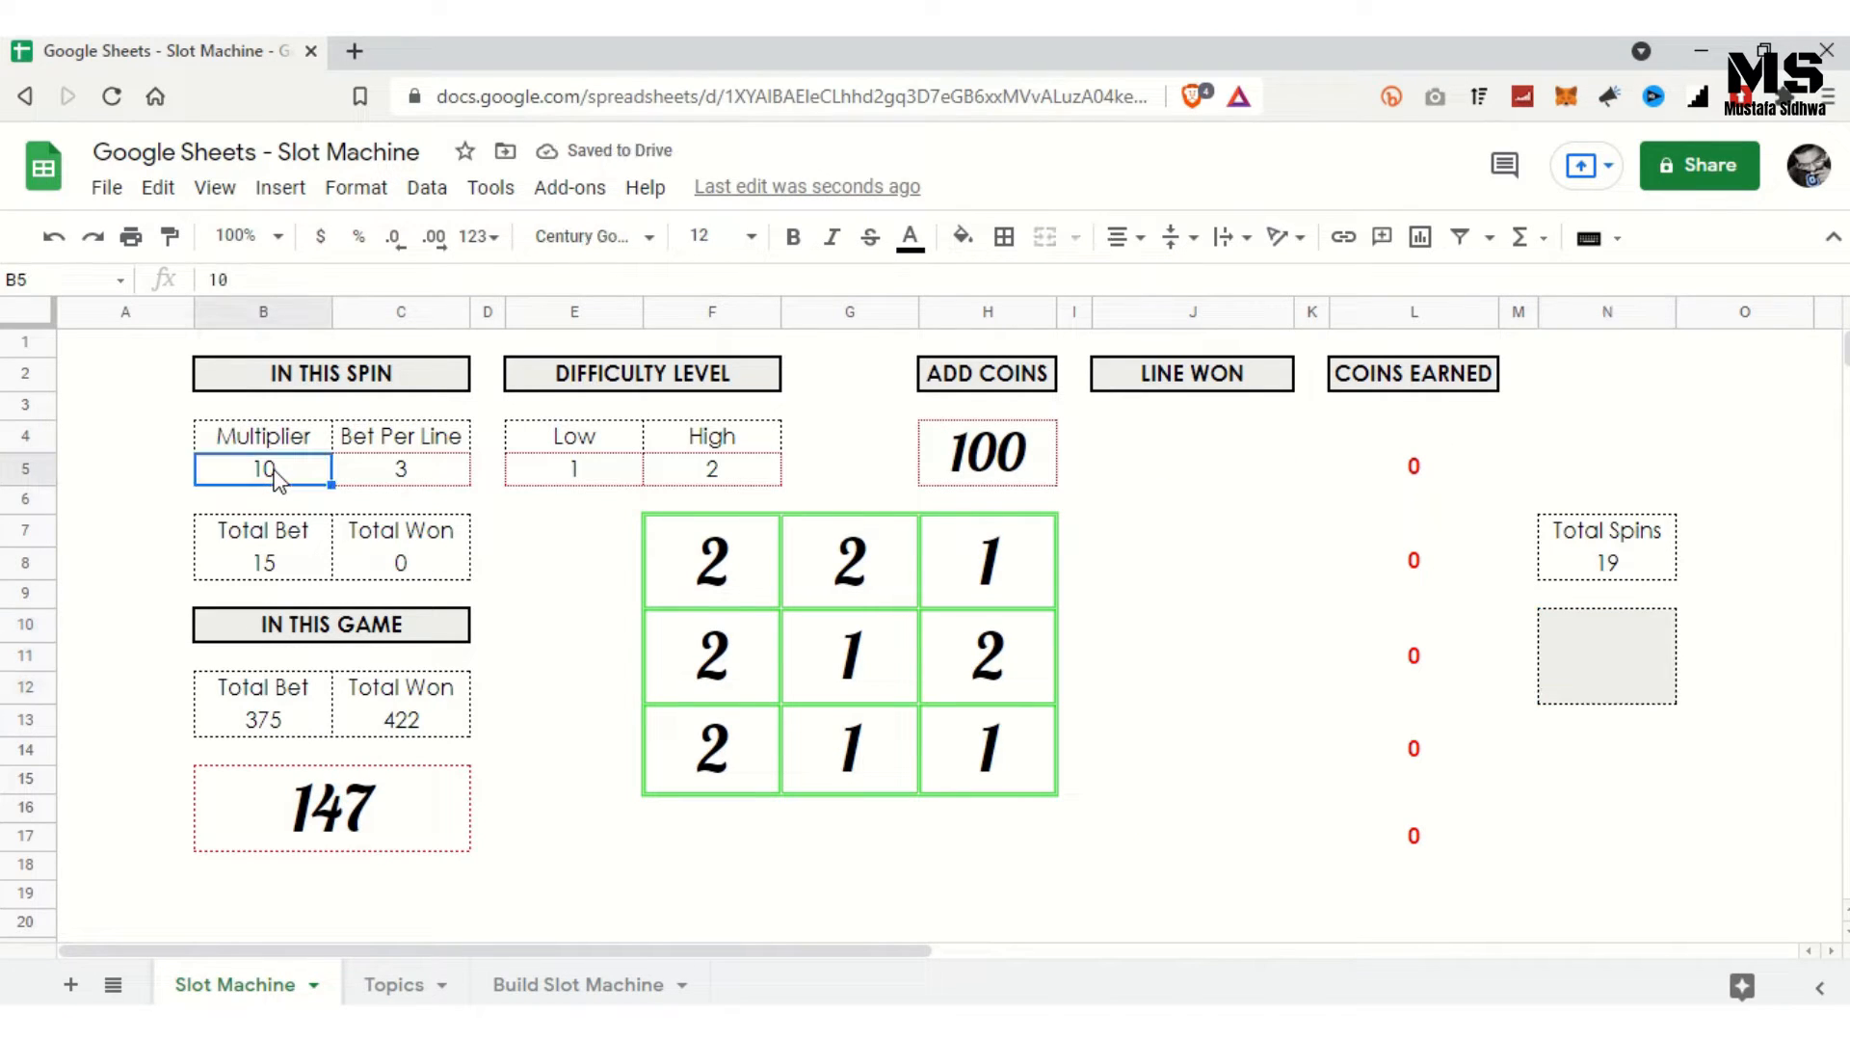
{"action": "type", "text": "2"}
{"action": "key", "text": "Tab"}
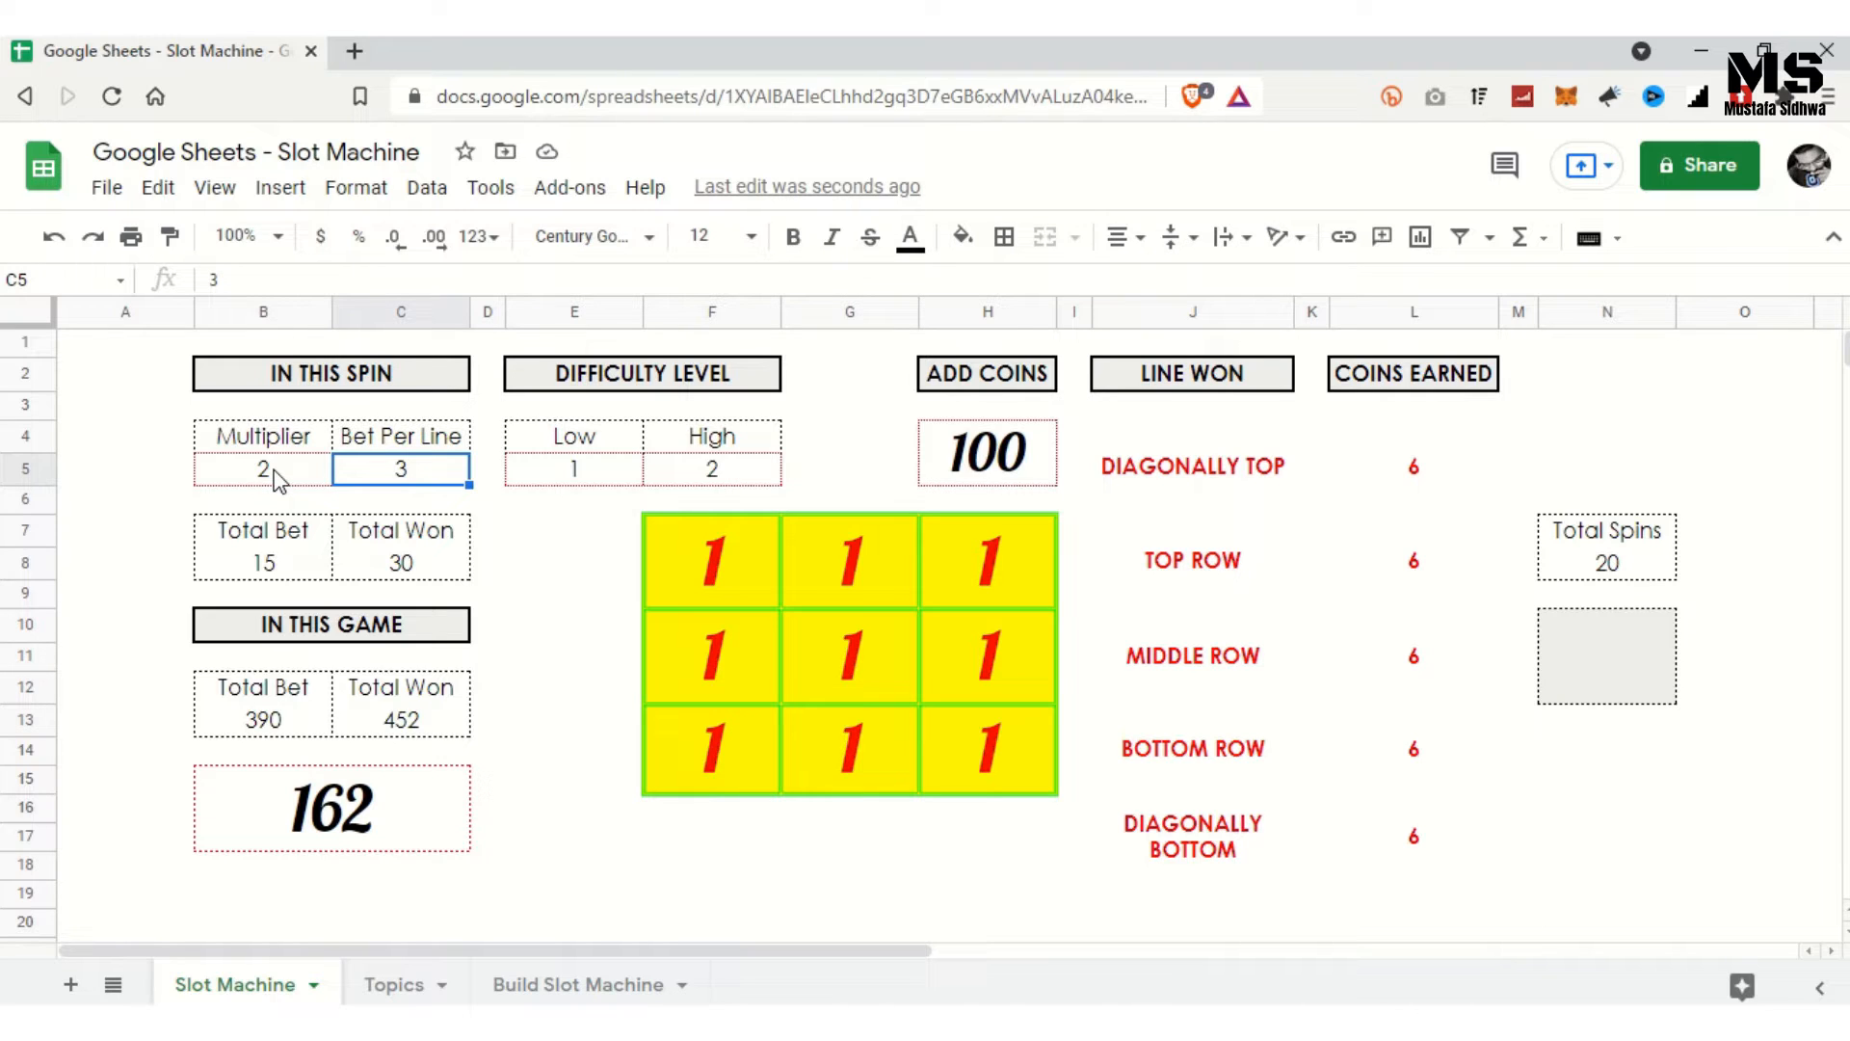
{"action": "type", "text": "10"}
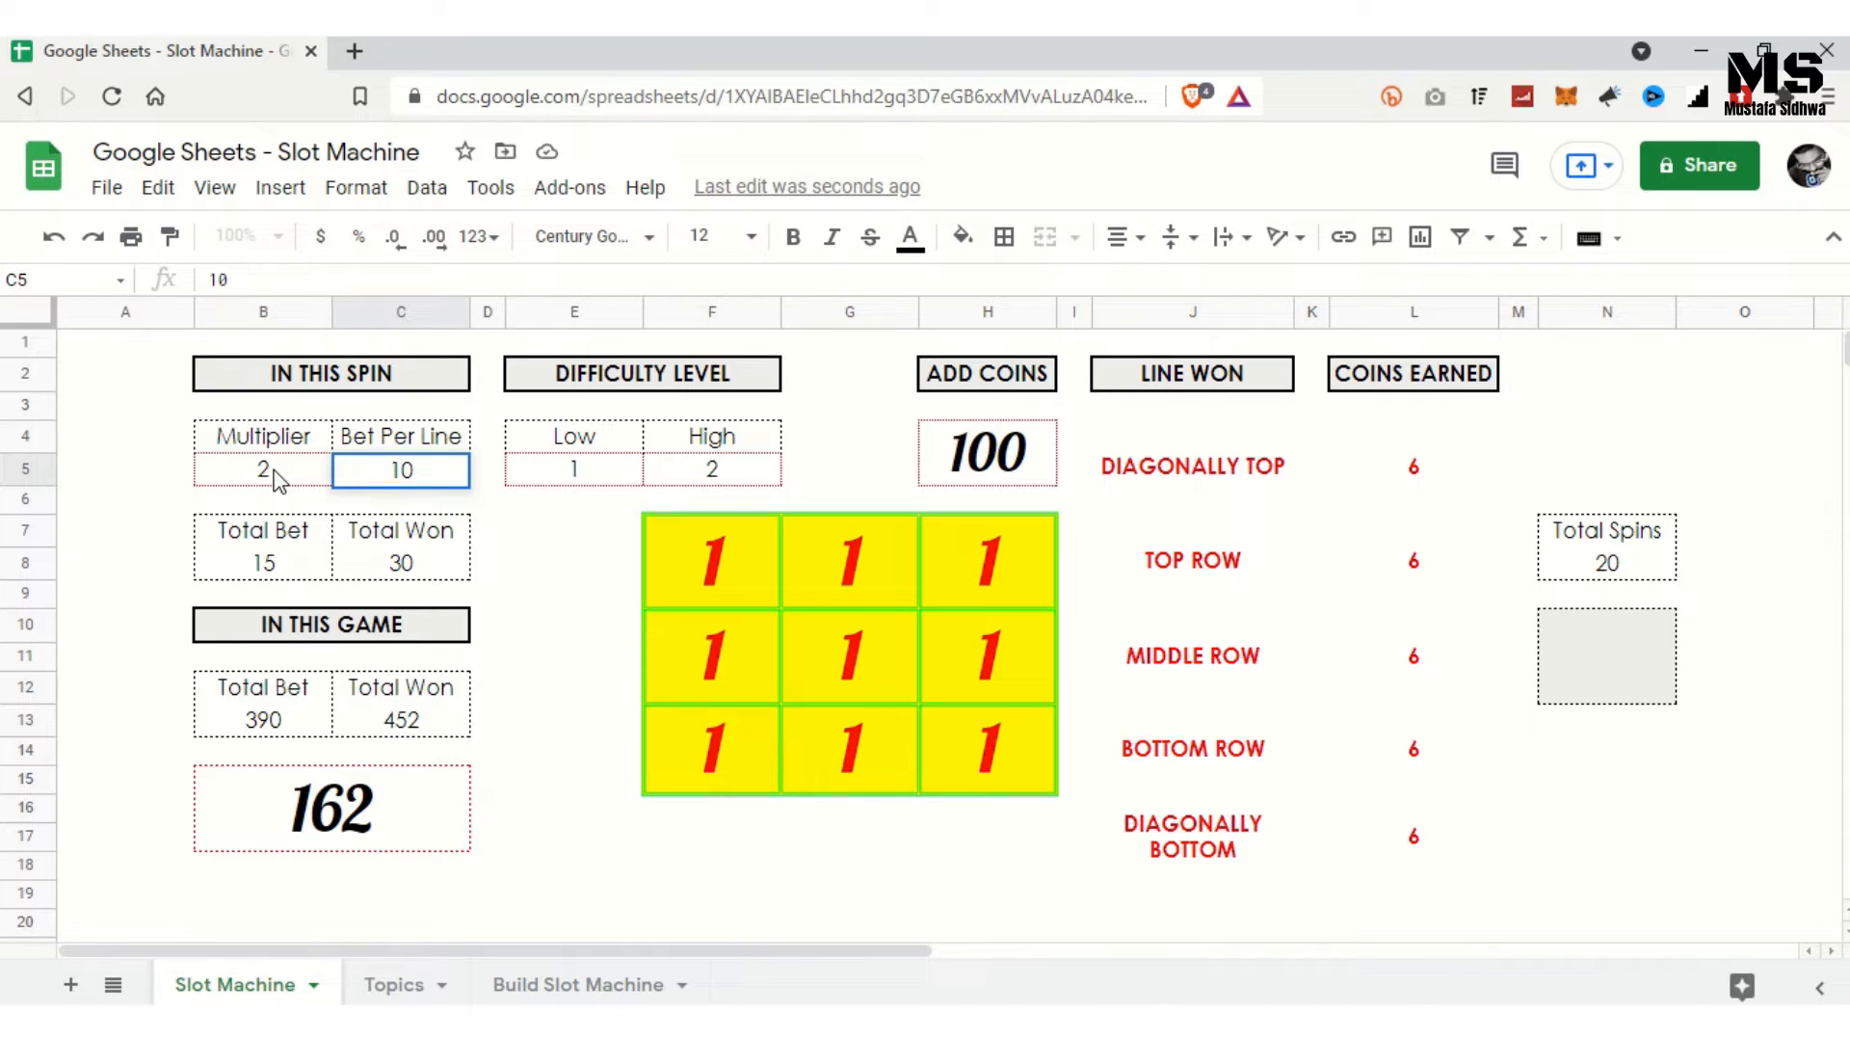
{"action": "key", "text": "Return"}
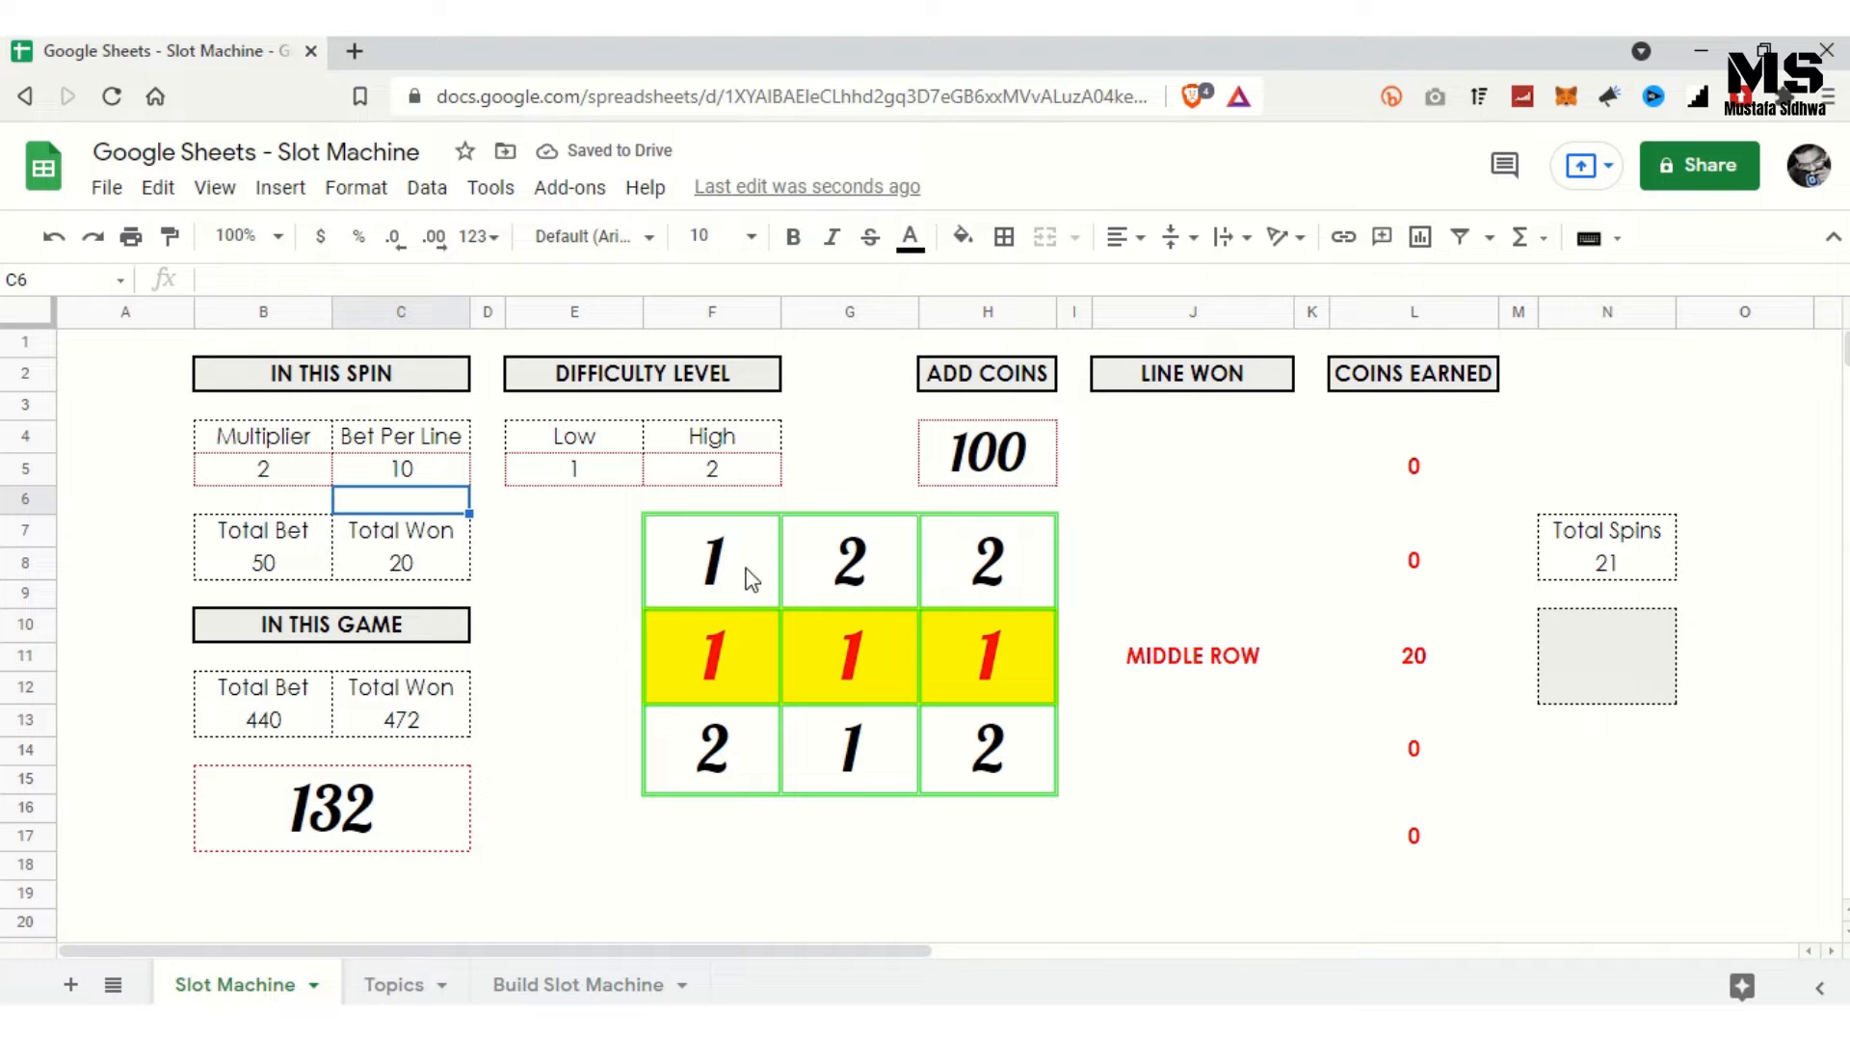
Step: Set the high difficulty level to 7 and the bet per line to 2
{"action": "left_click", "coordinate": [725, 474]}
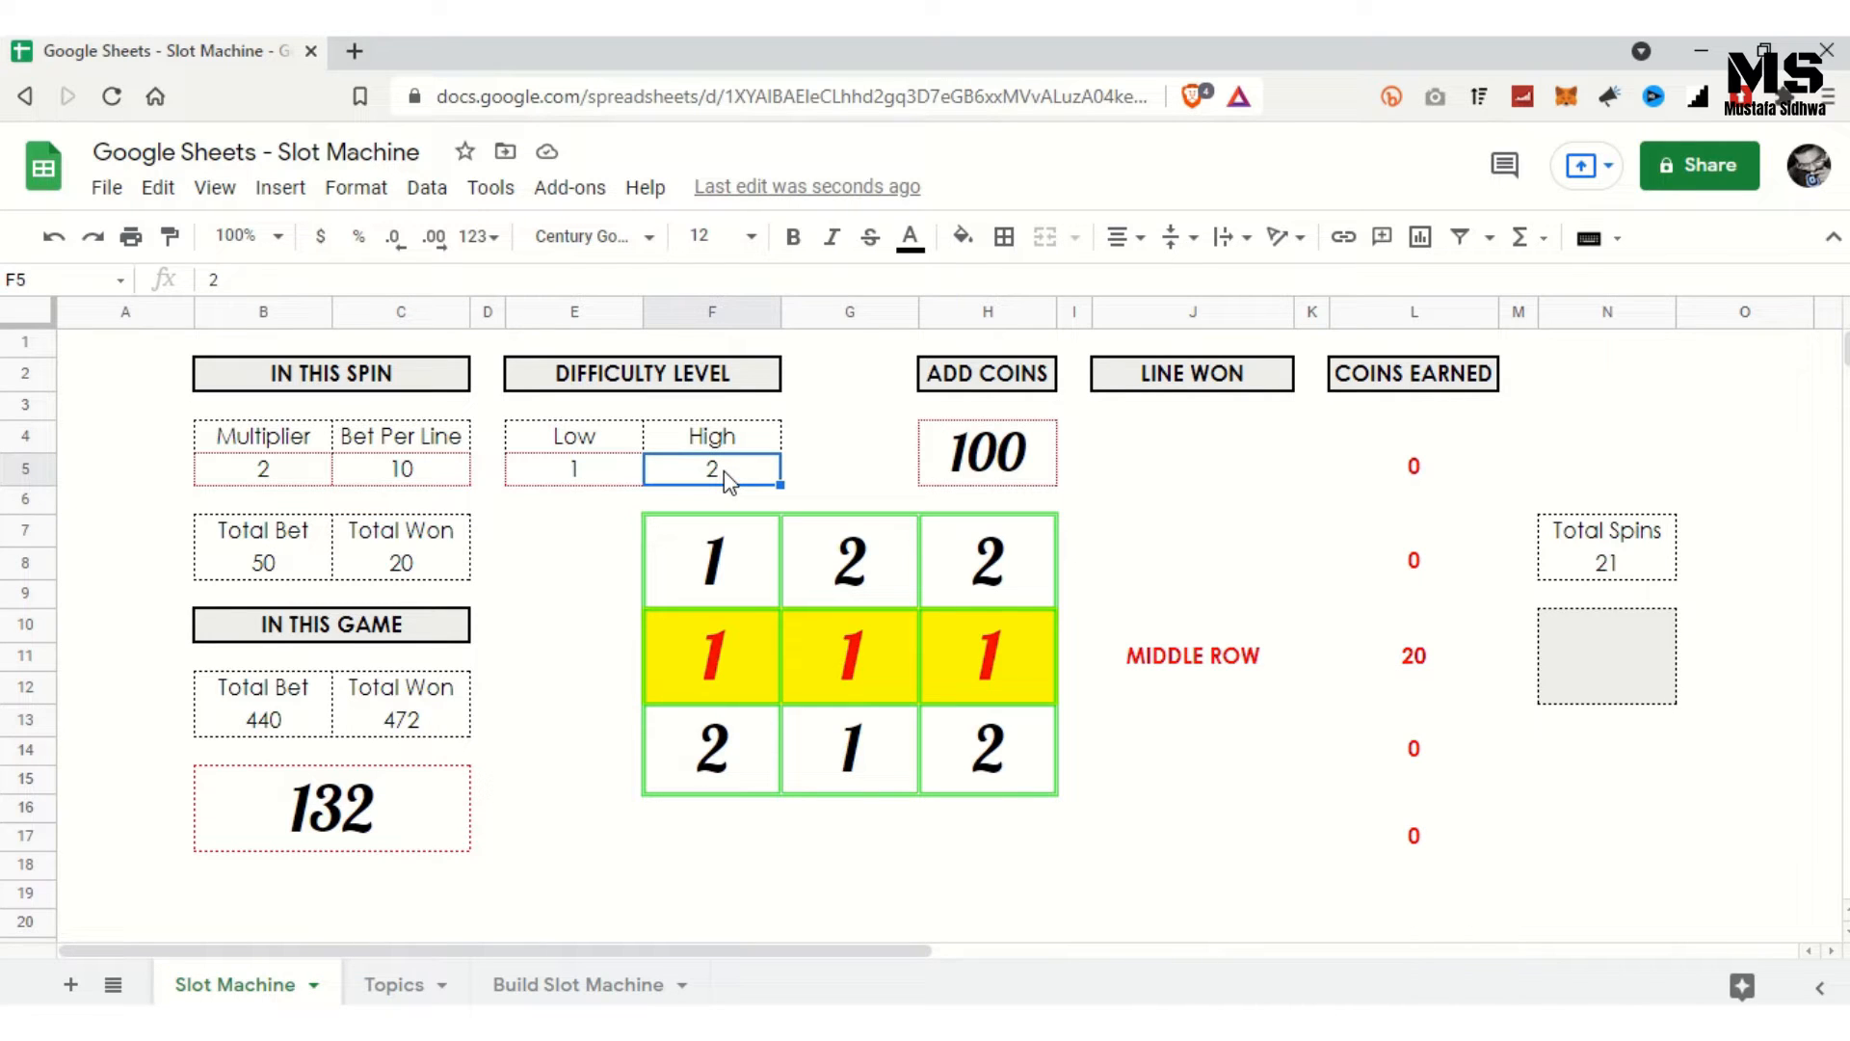
{"action": "type", "text": "7"}
{"action": "key", "text": "Return"}
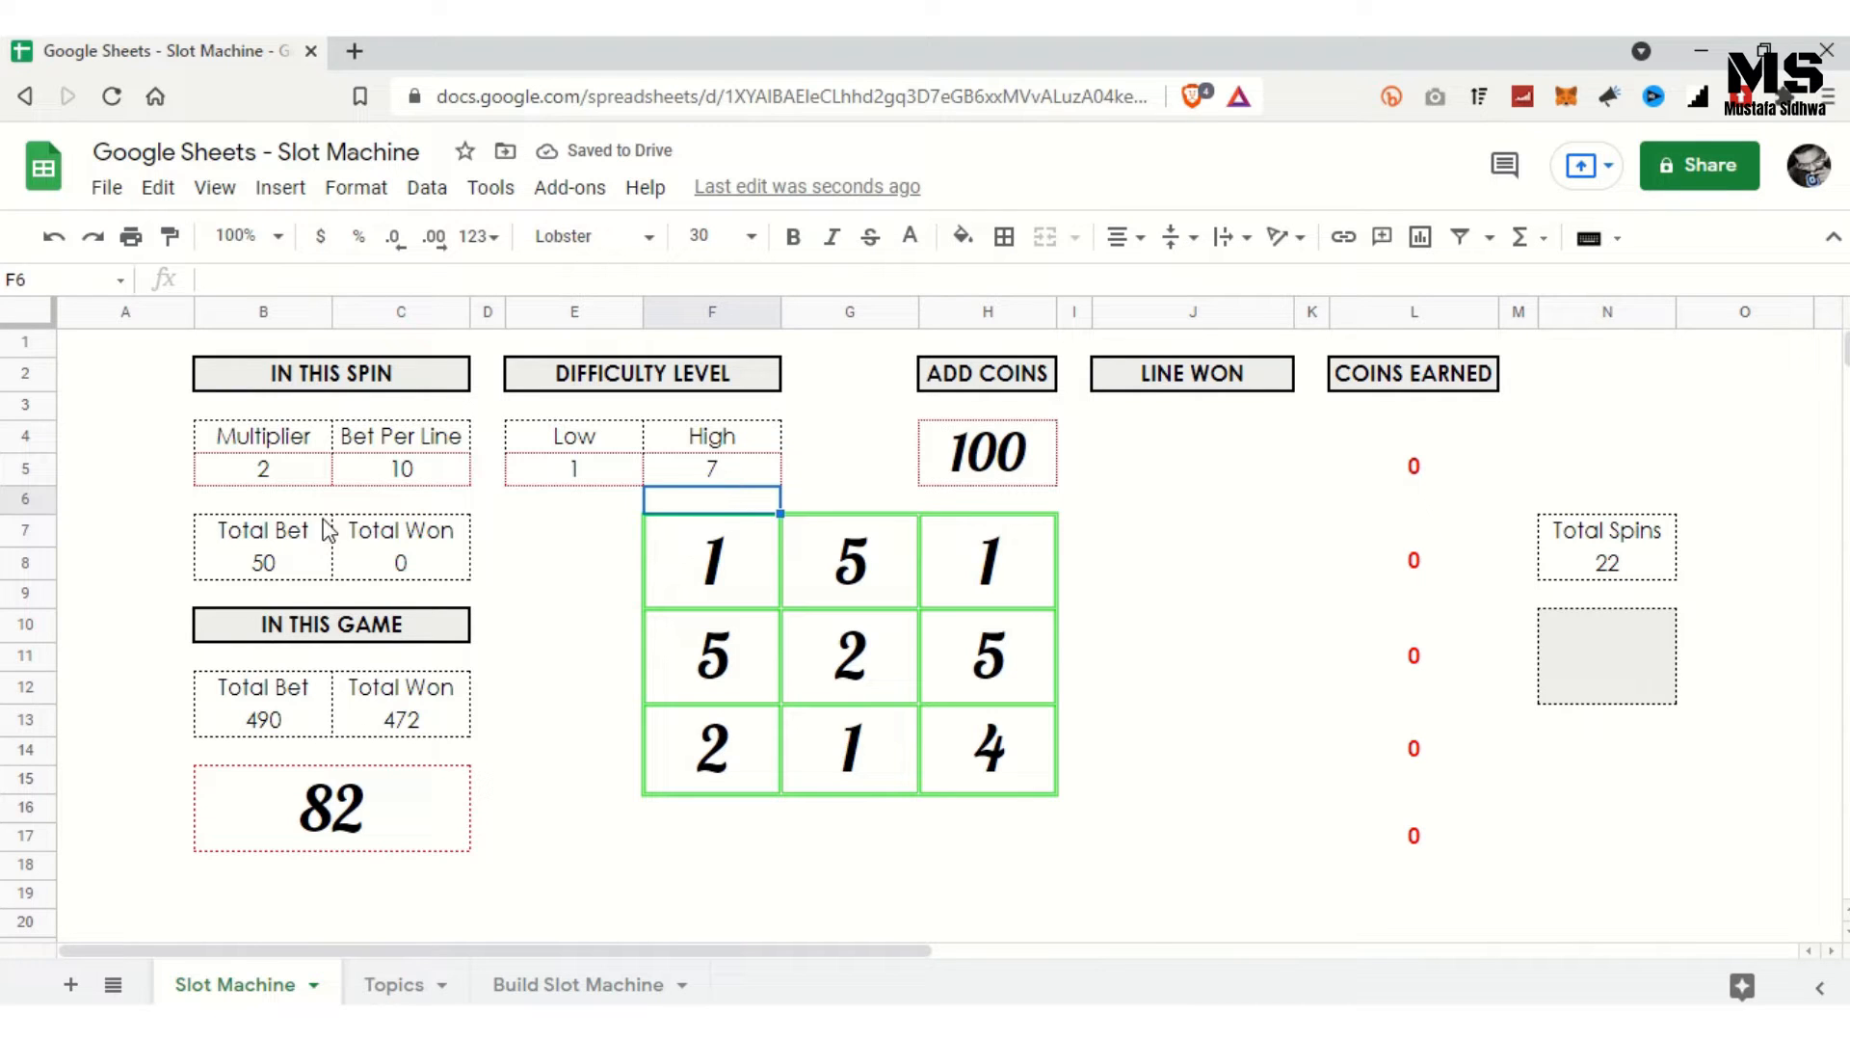
{"action": "left_click", "coordinate": [396, 472]}
{"action": "type", "text": "2"}
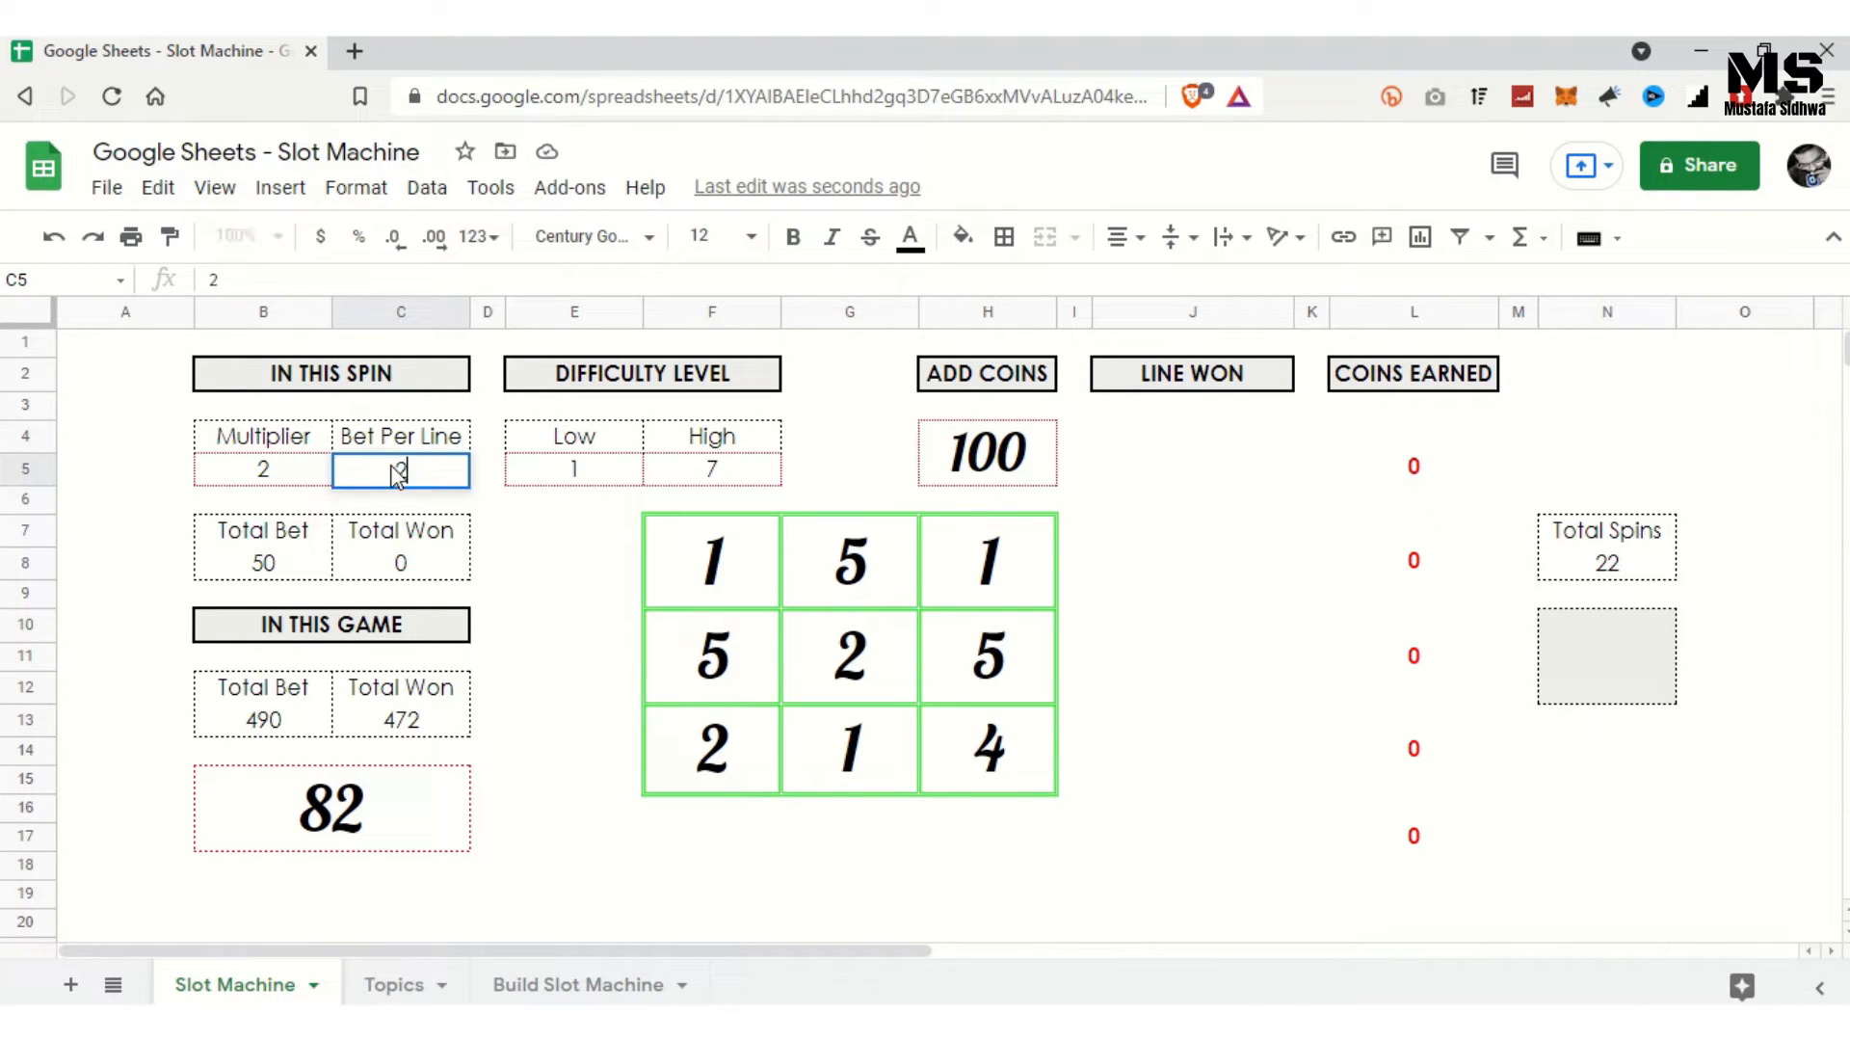
{"action": "key", "text": "Return"}
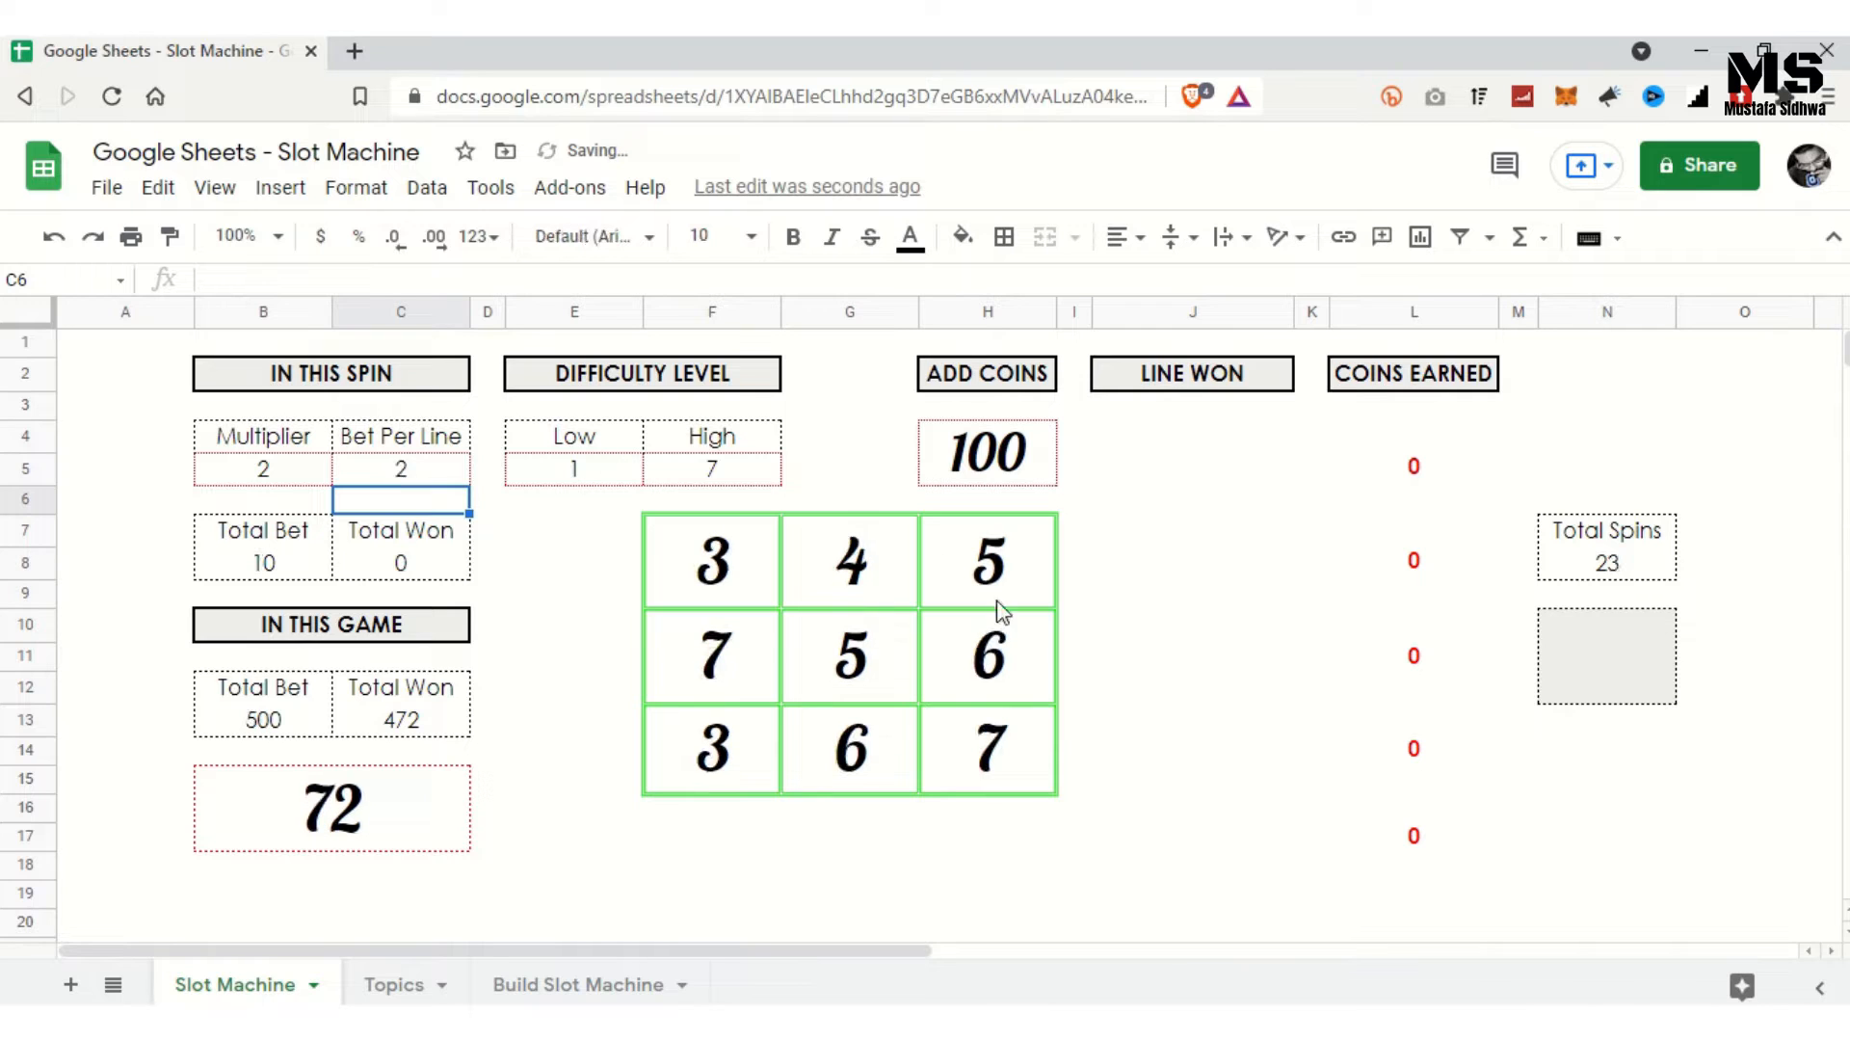
Step: Spin the slot machine nine times at the new difficulty by clearing the grey cell N10:N12 repeatedly
{"action": "left_click", "coordinate": [1614, 680]}
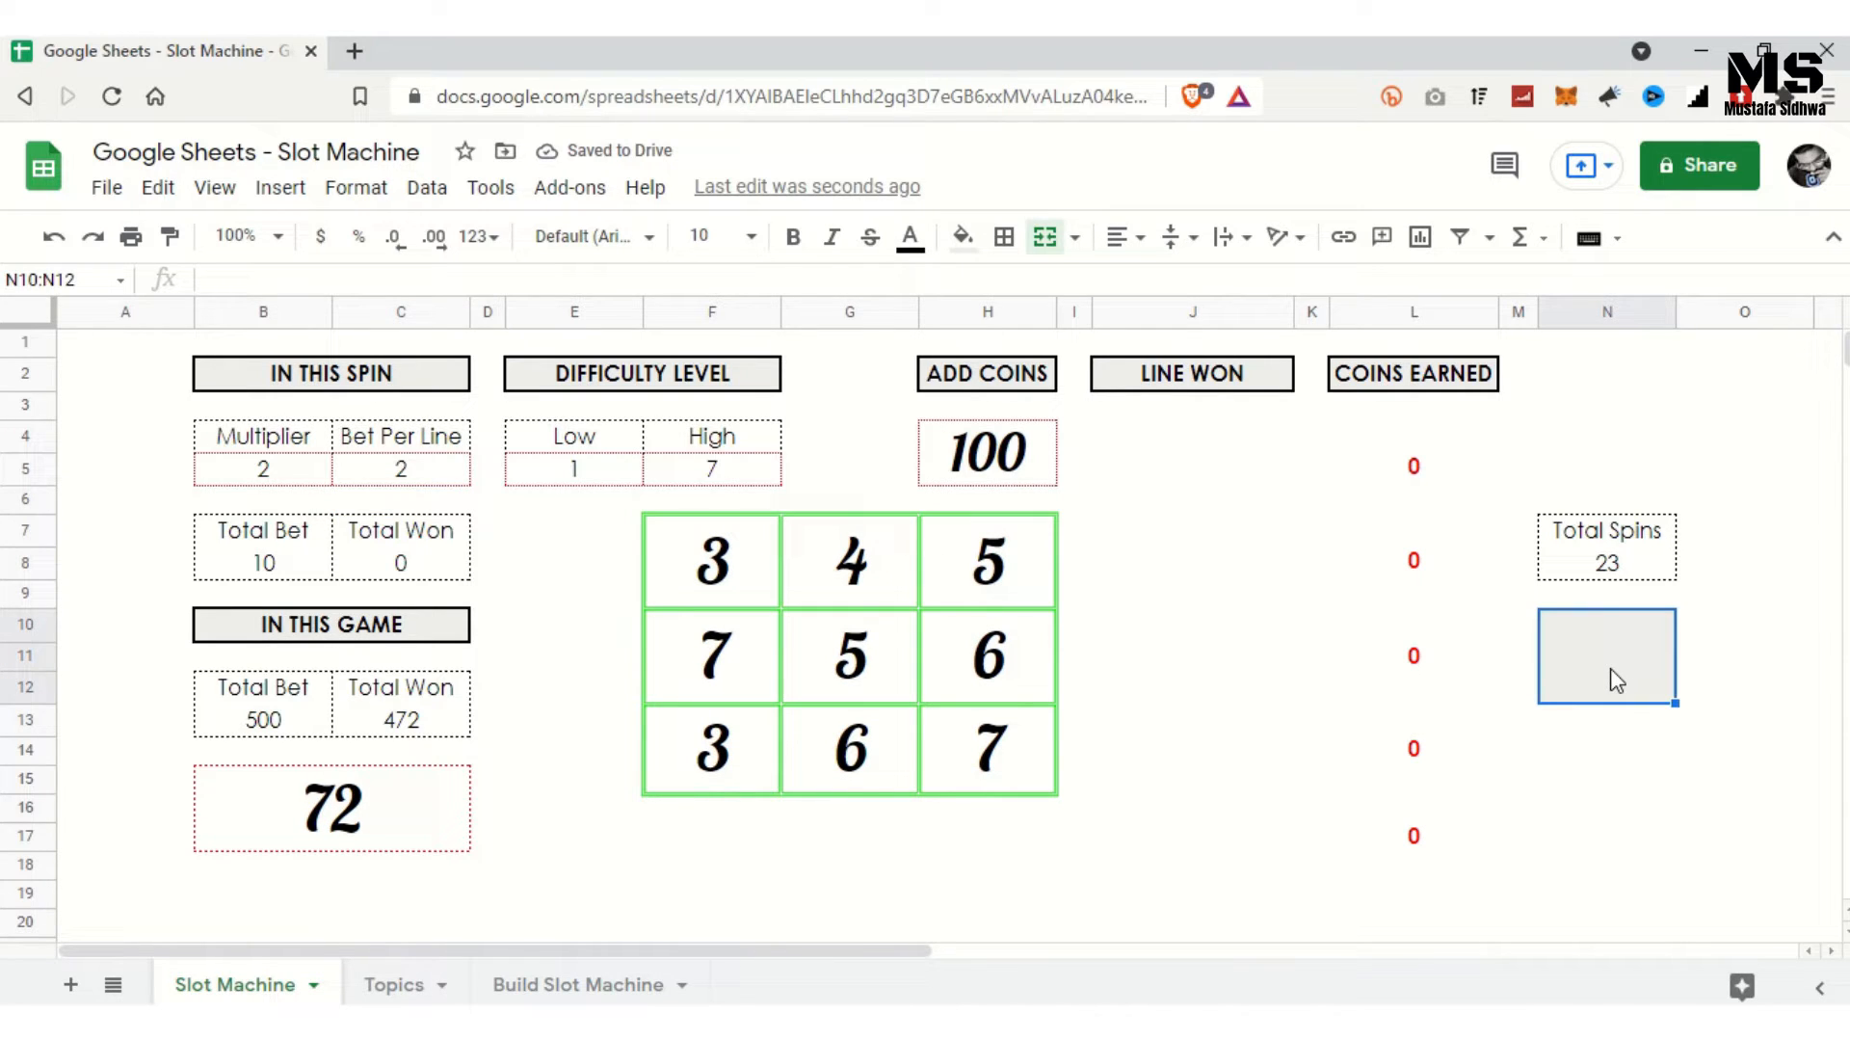
{"action": "key", "text": "Delete"}
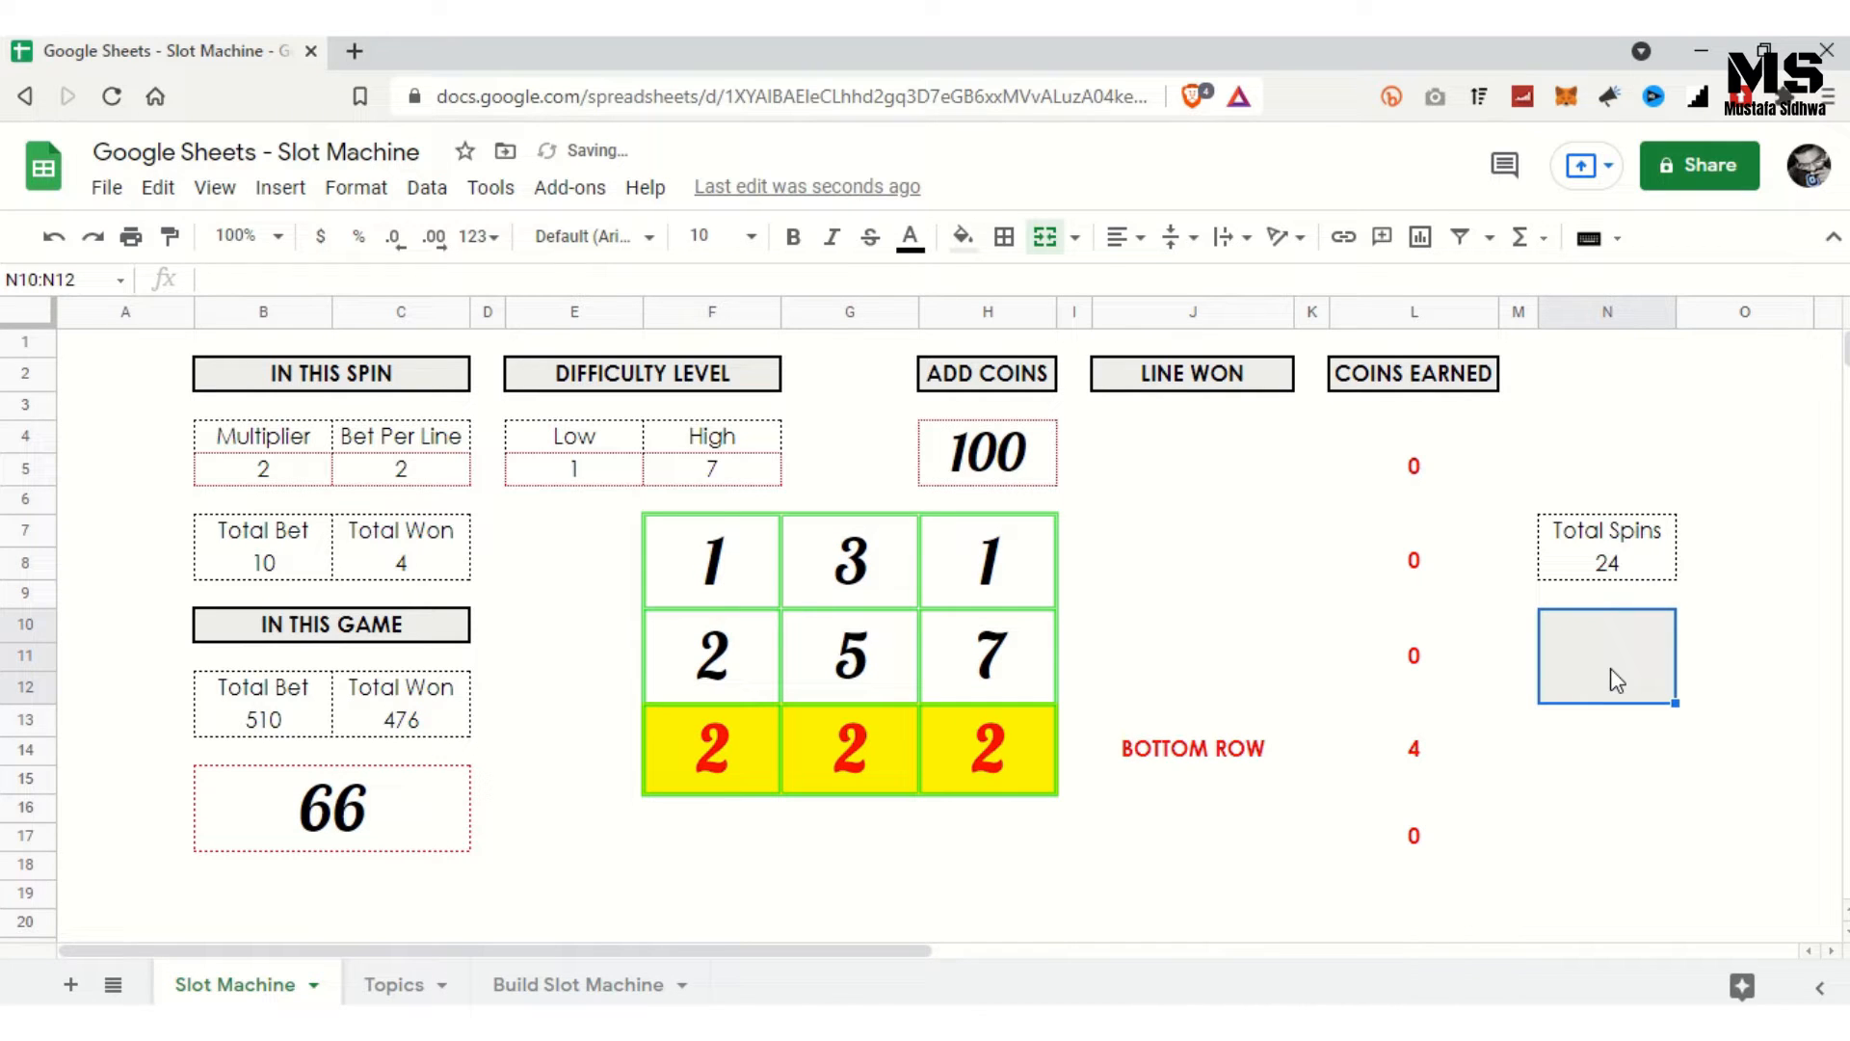
{"action": "key", "text": "Delete"}
{"action": "key", "text": "Delete"}
{"action": "key", "text": "Delete"}
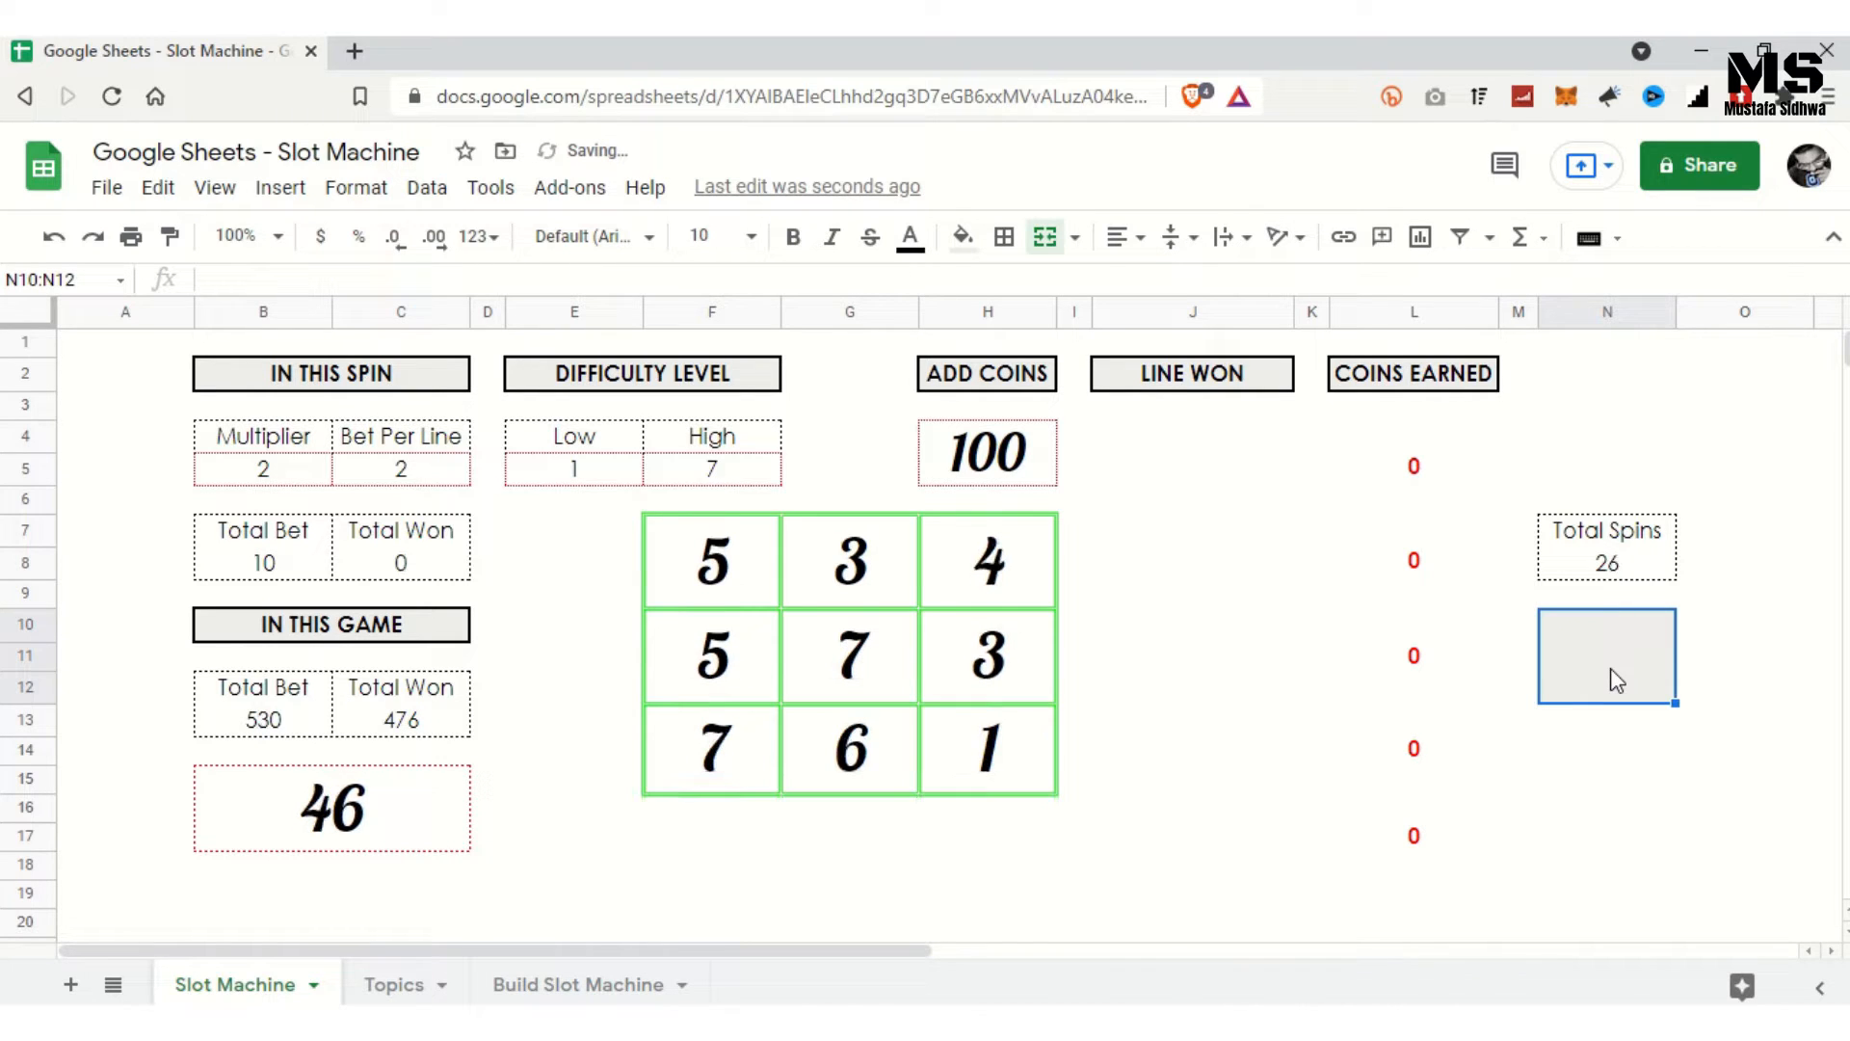
{"action": "key", "text": "Delete"}
{"action": "key", "text": "Delete"}
{"action": "key", "text": "Delete"}
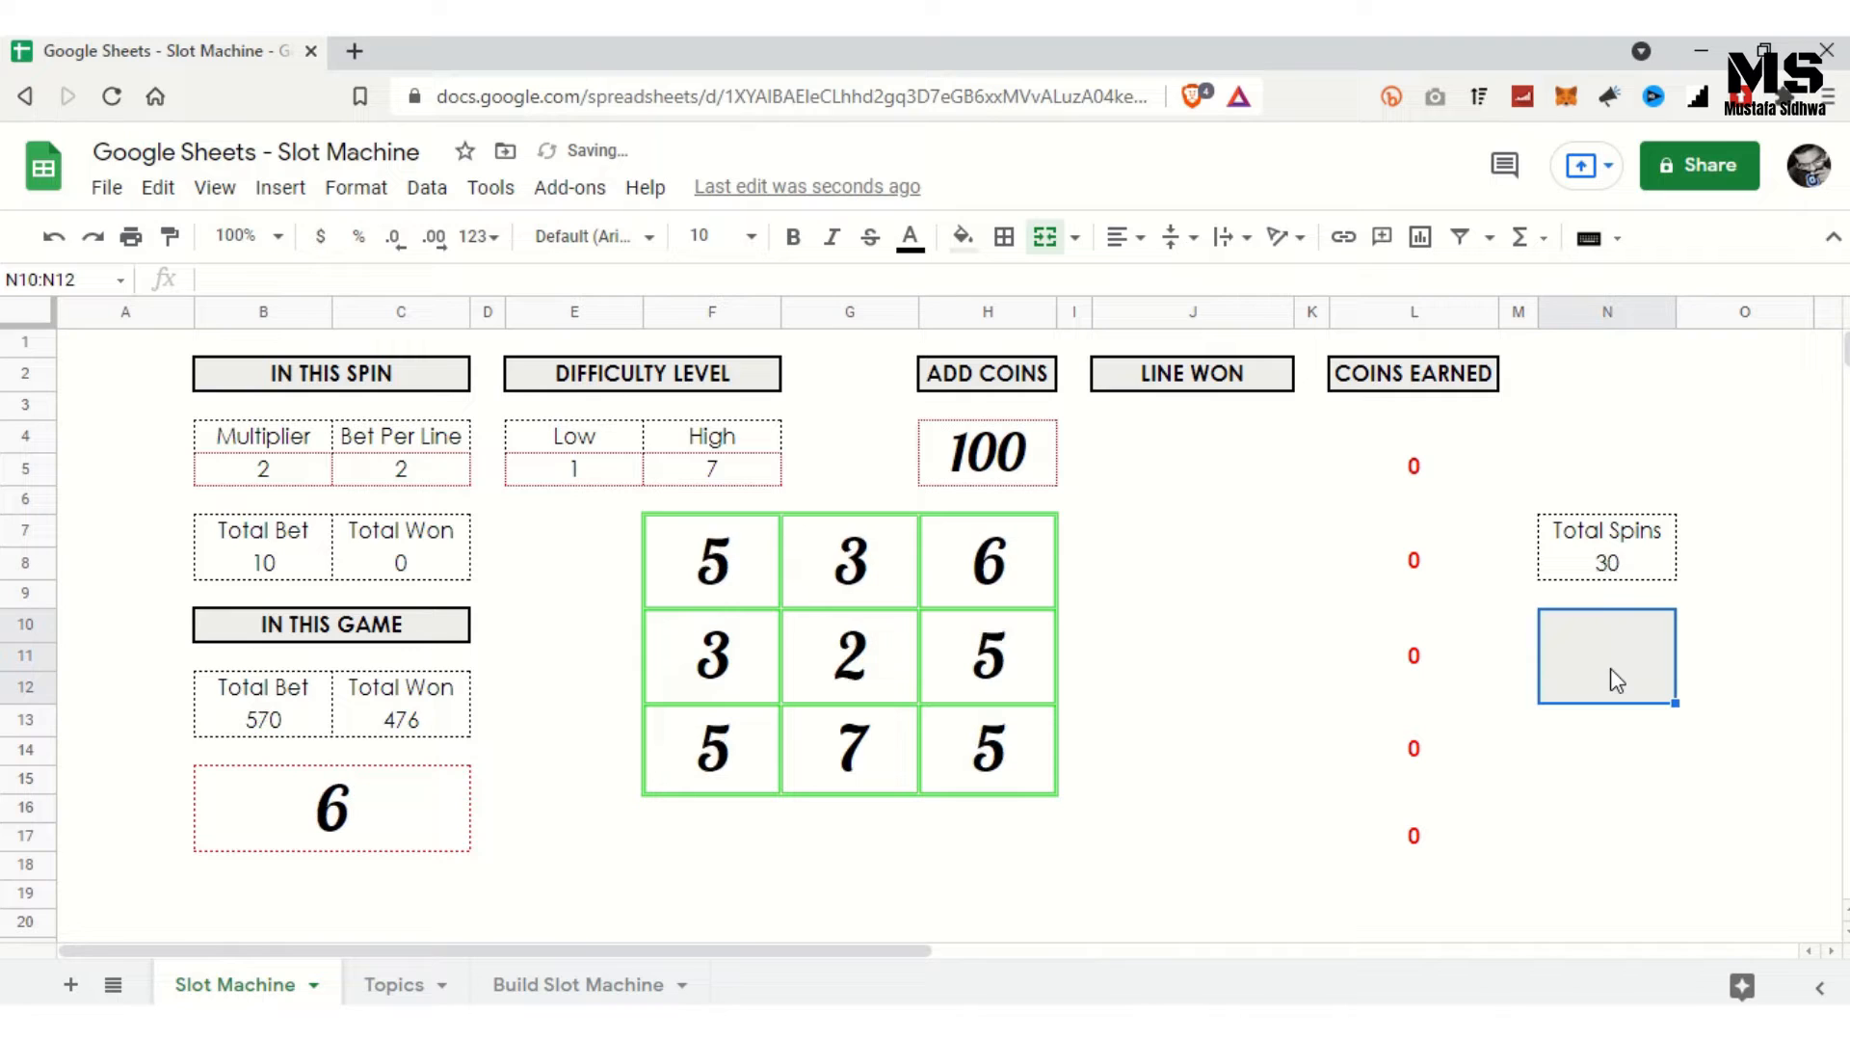
{"action": "key", "text": "Delete"}
{"action": "key", "text": "Delete"}
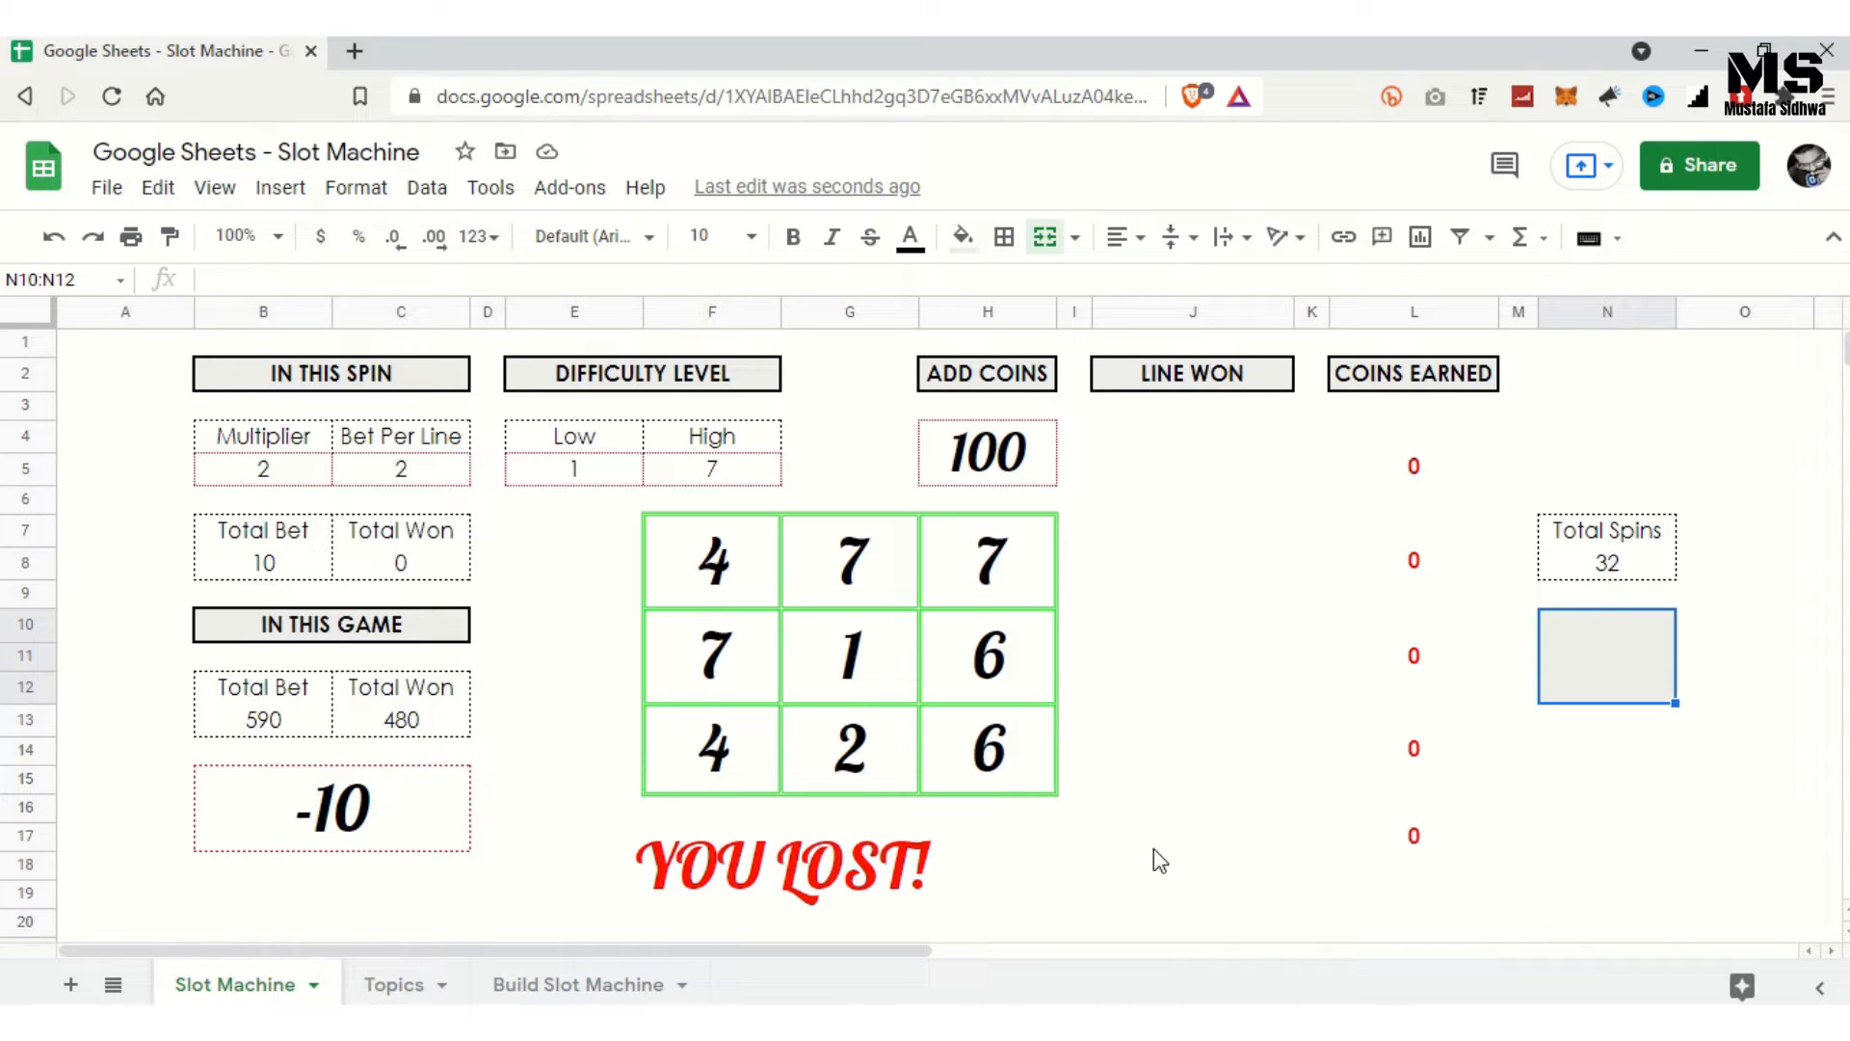
Step: Run the macro that resets the slot machine and add 200 coins in H4:H5
{"action": "key", "text": "ctrl+alt+shift+1"}
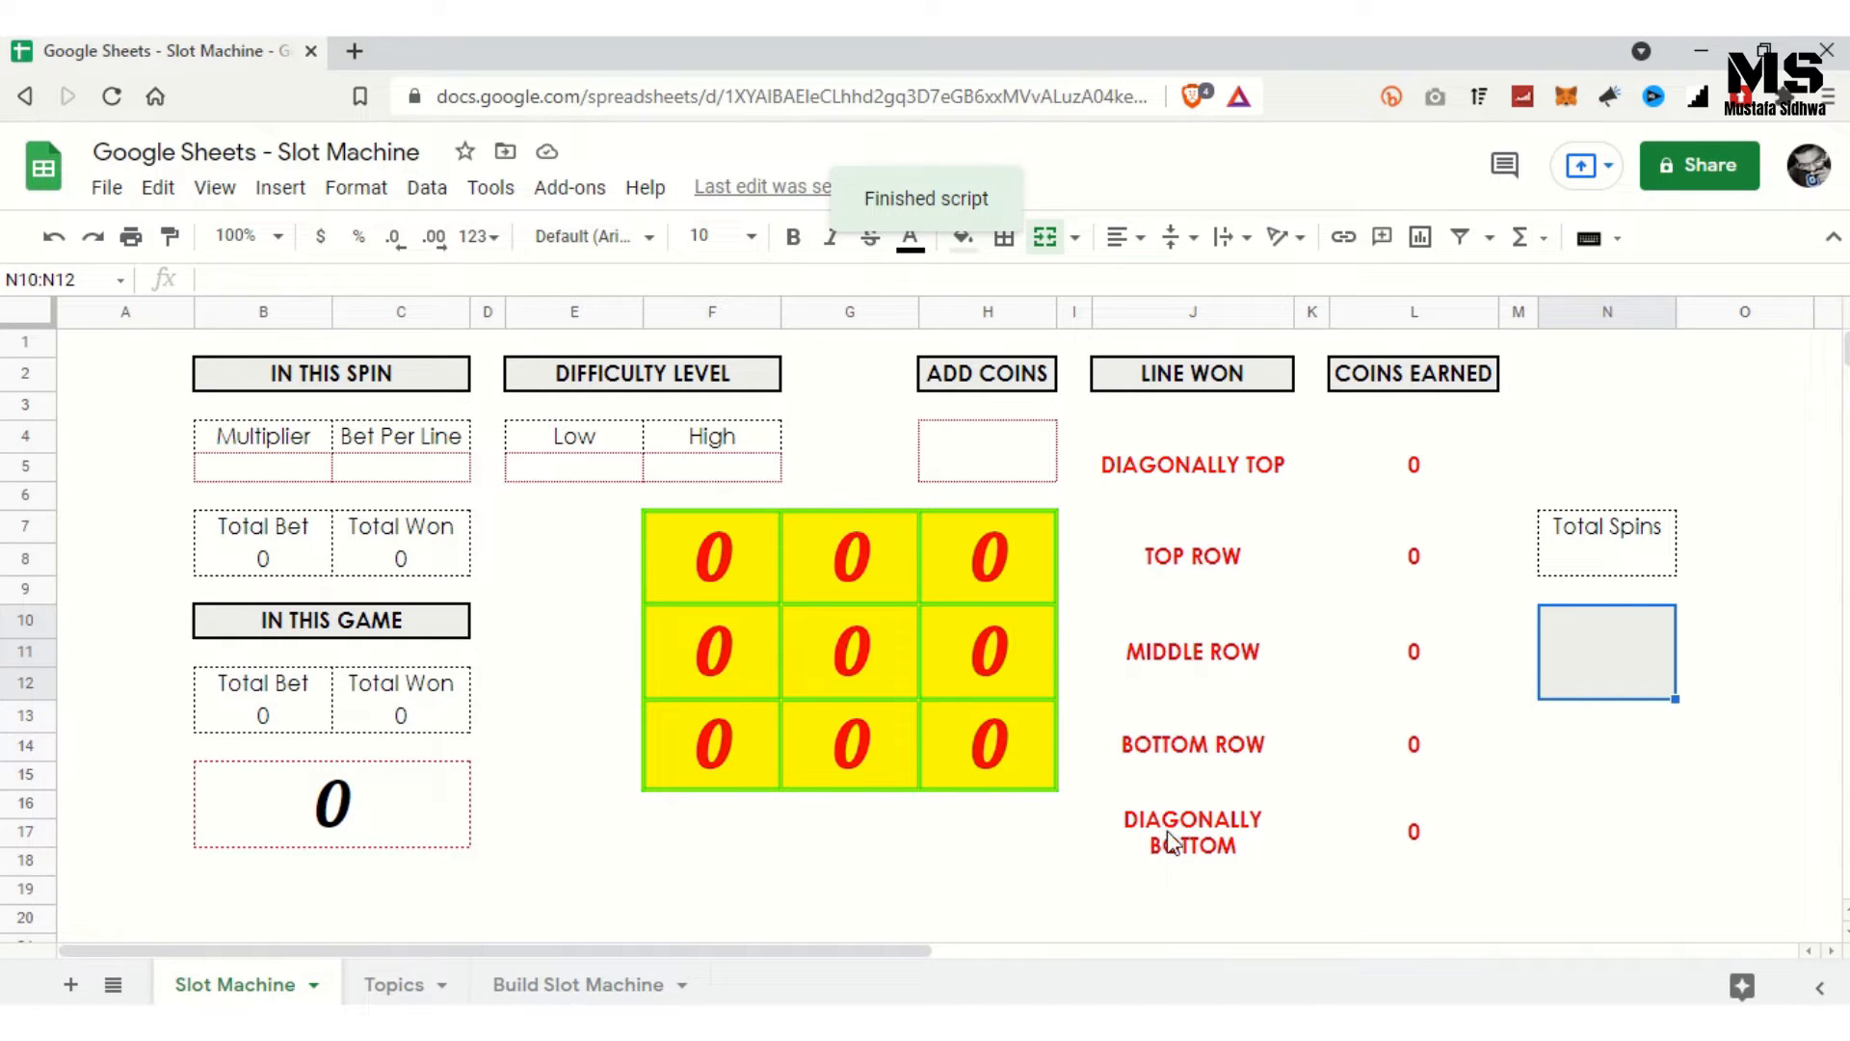
{"action": "left_click", "coordinate": [994, 469]}
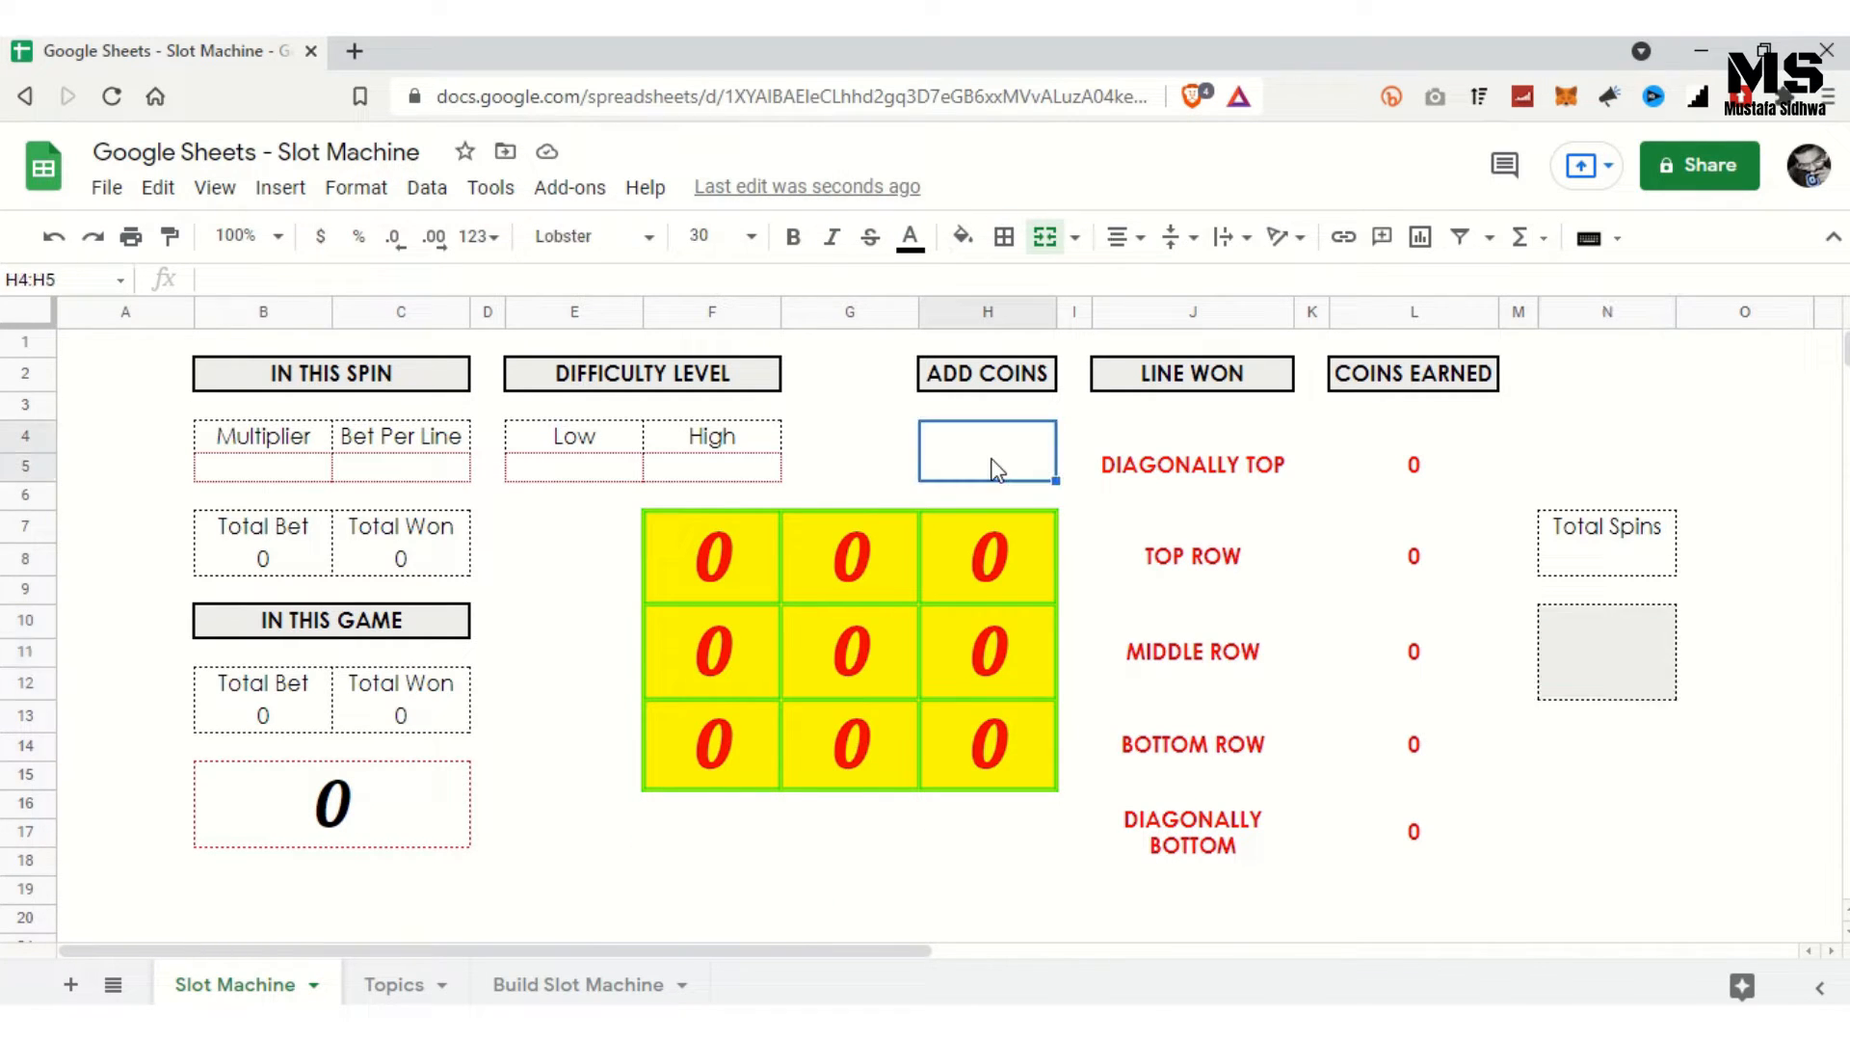
{"action": "type", "text": "200"}
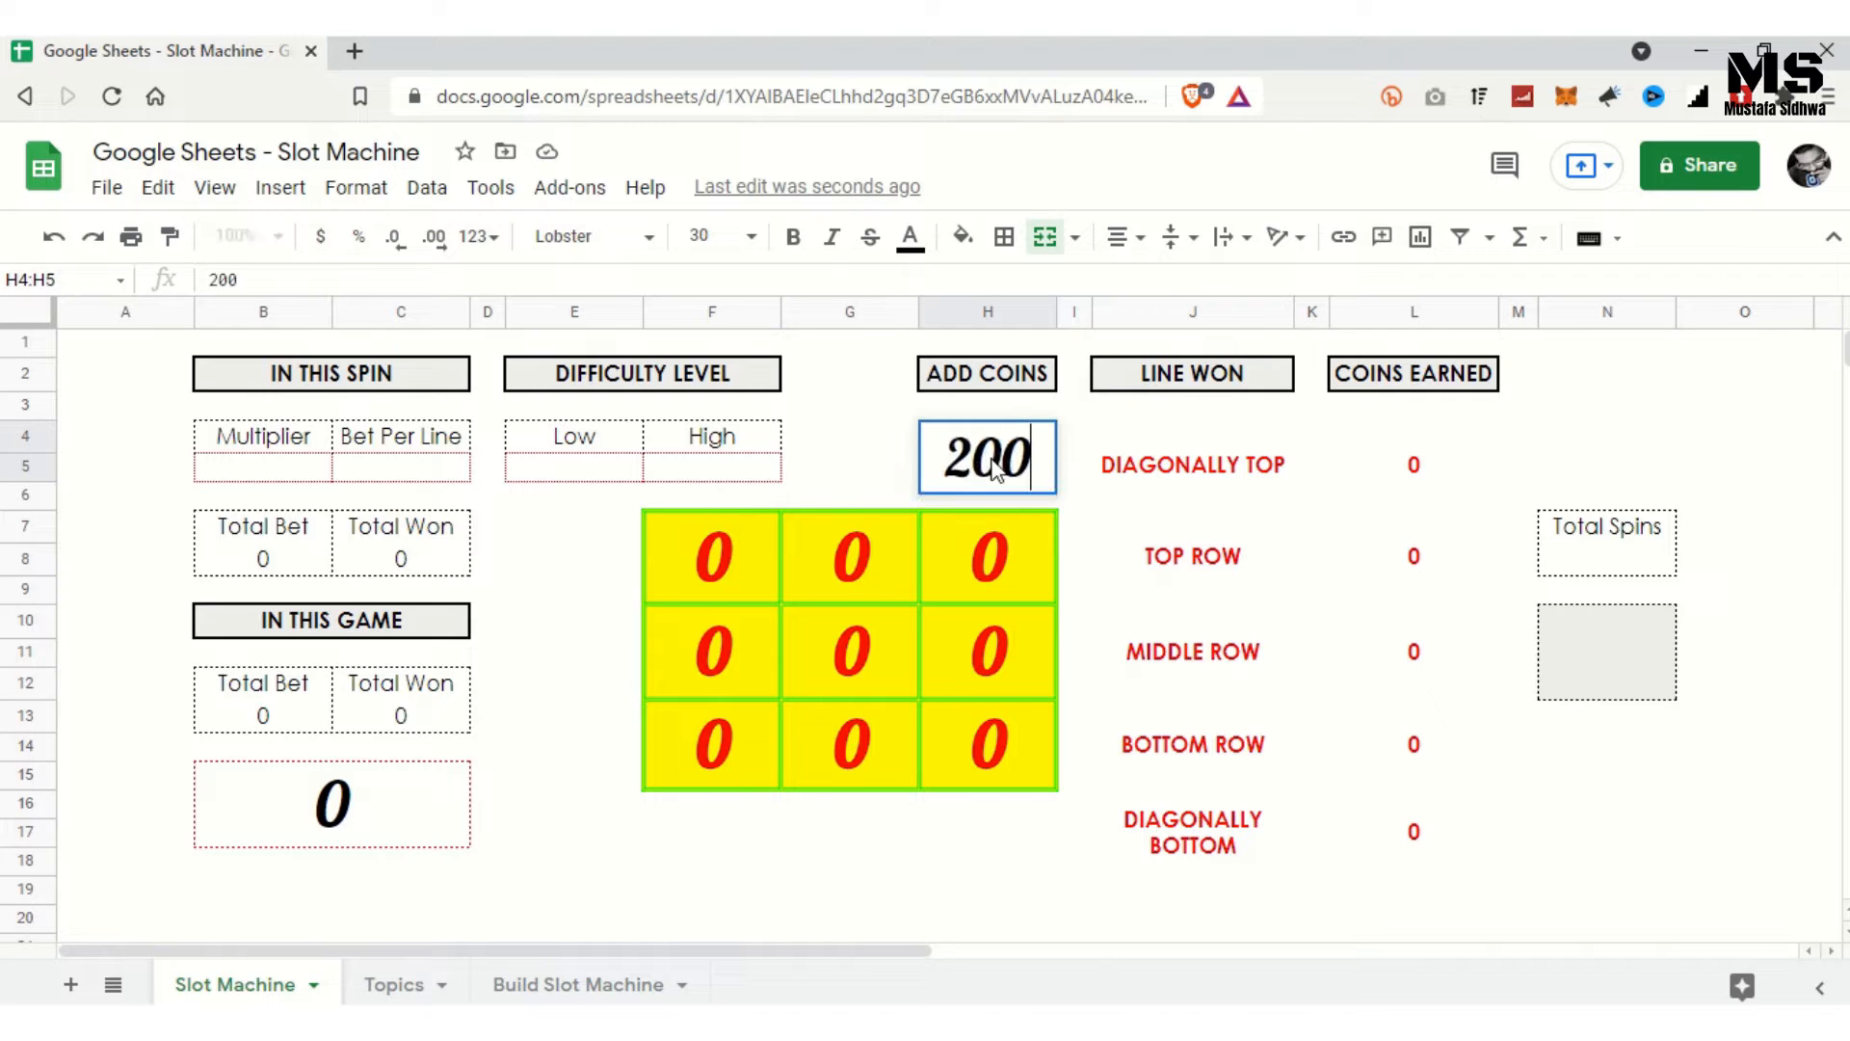
{"action": "key", "text": "Return"}
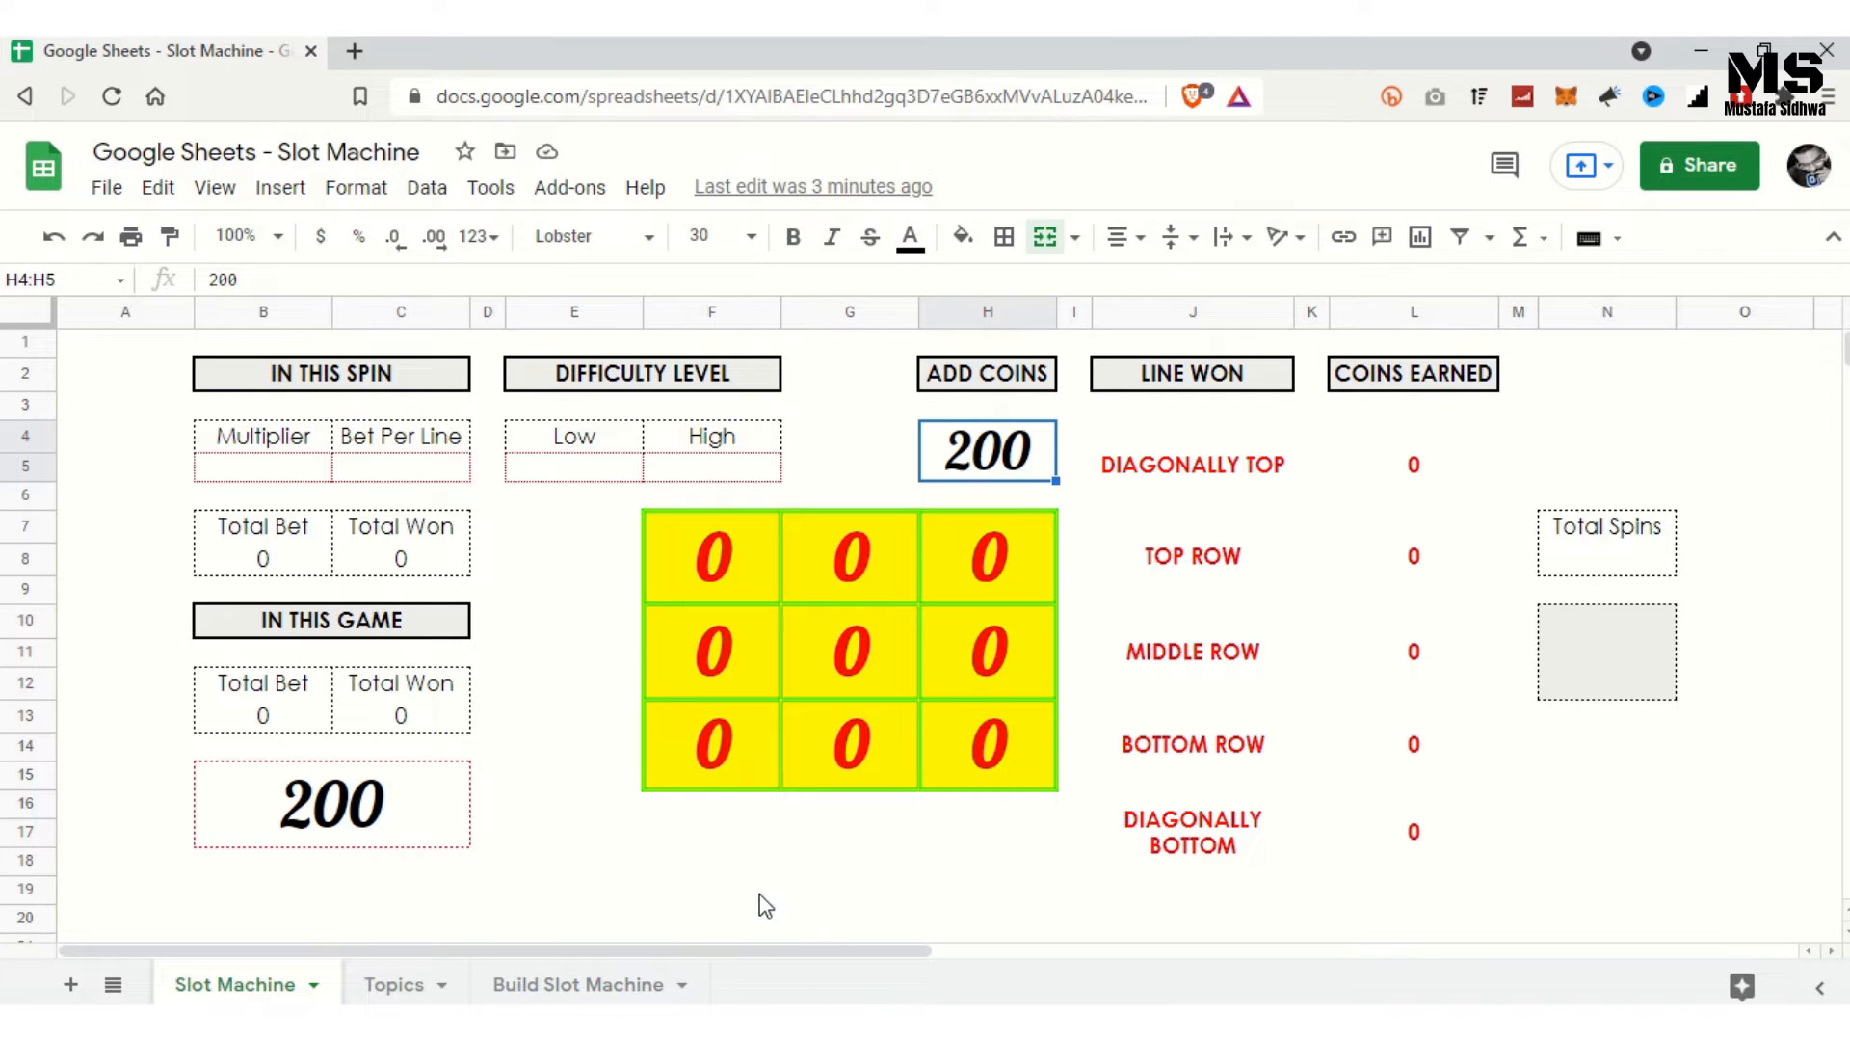
Step: Look over the Topics sheet, switch to the Build Slot Machine sheet and select the first reel cell F7:F9
{"action": "left_click", "coordinate": [414, 986]}
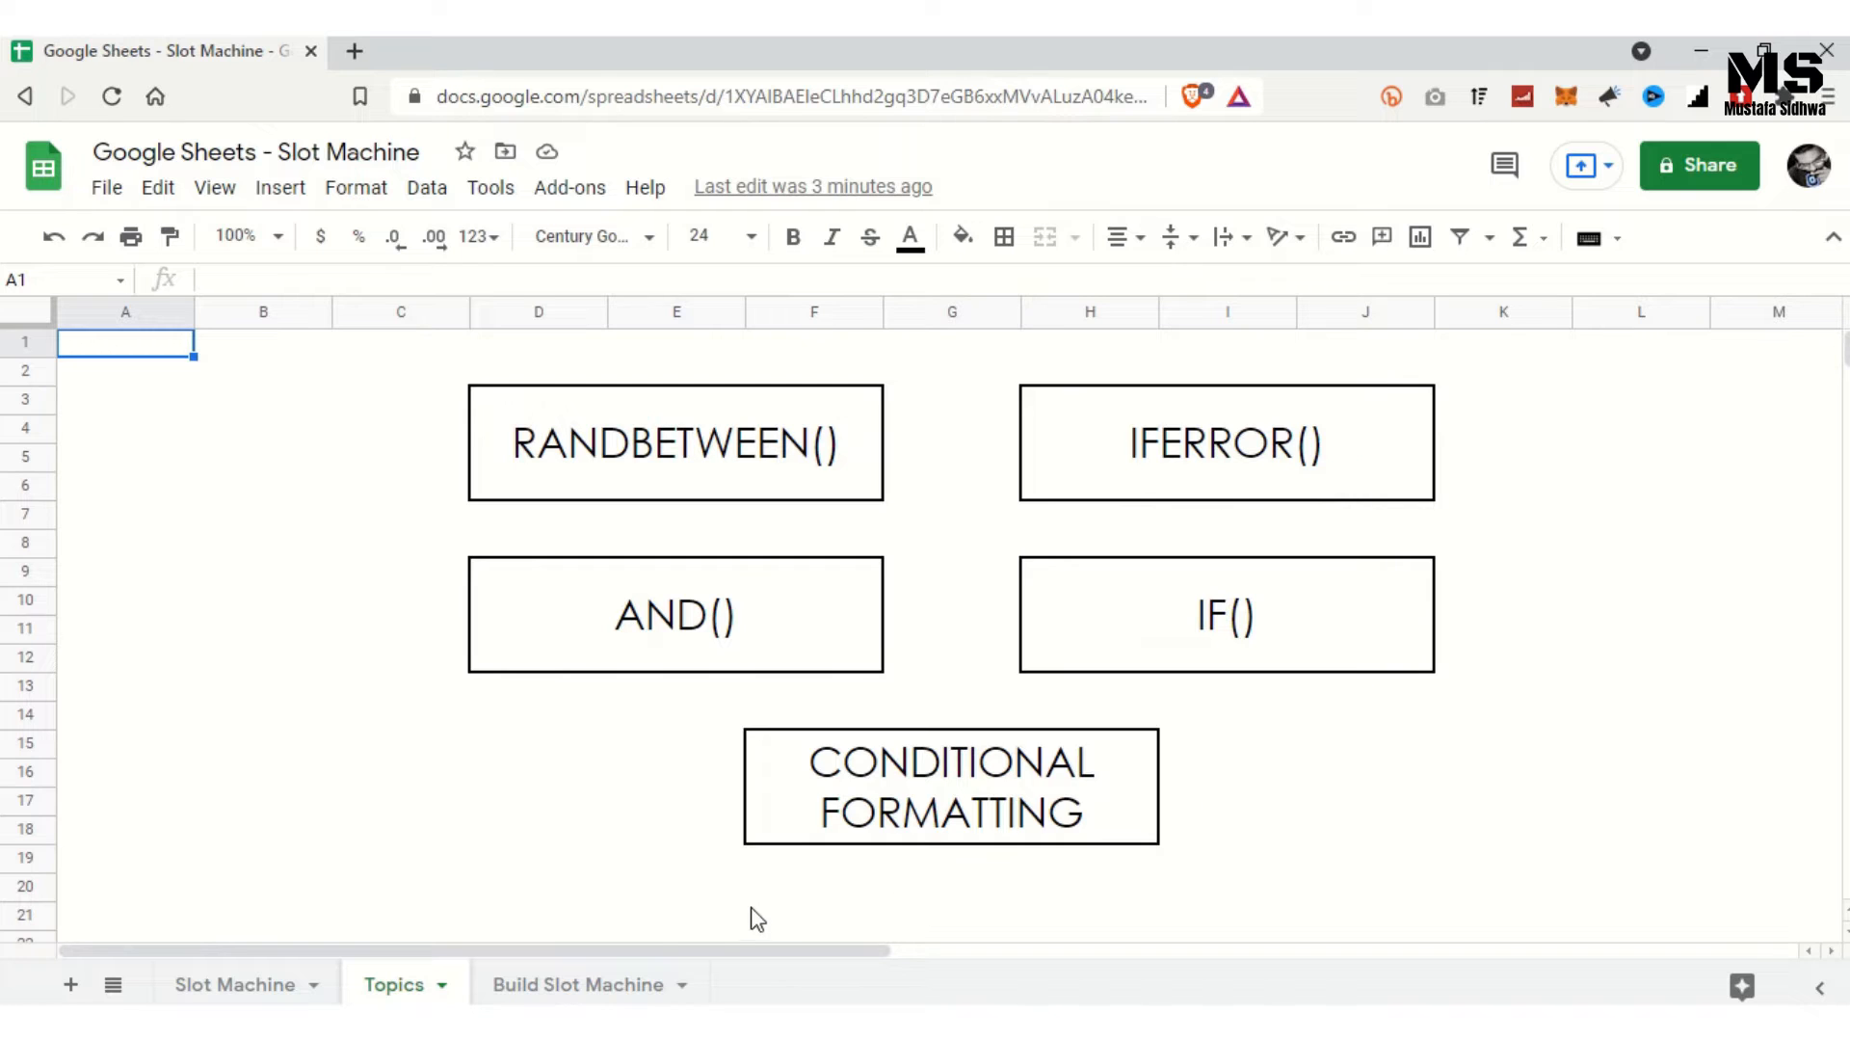
{"action": "left_click", "coordinate": [605, 987]}
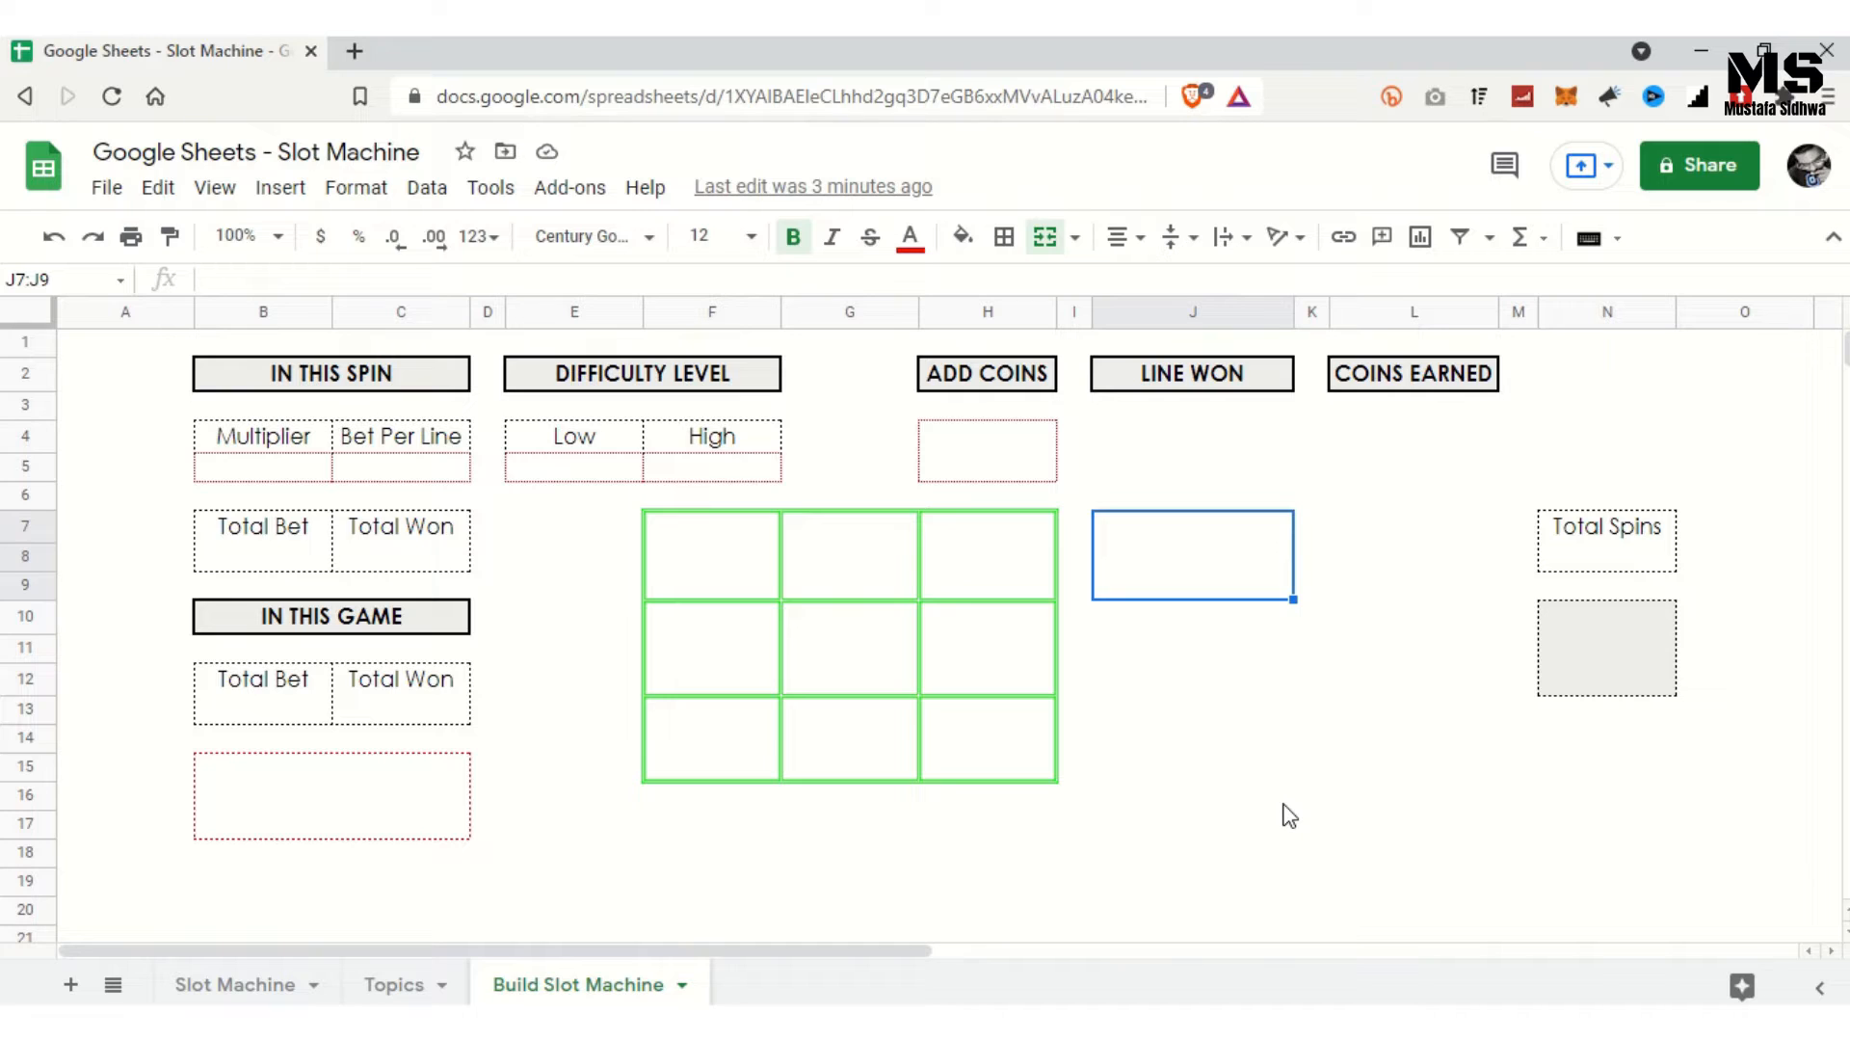
{"action": "left_click", "coordinate": [716, 577]}
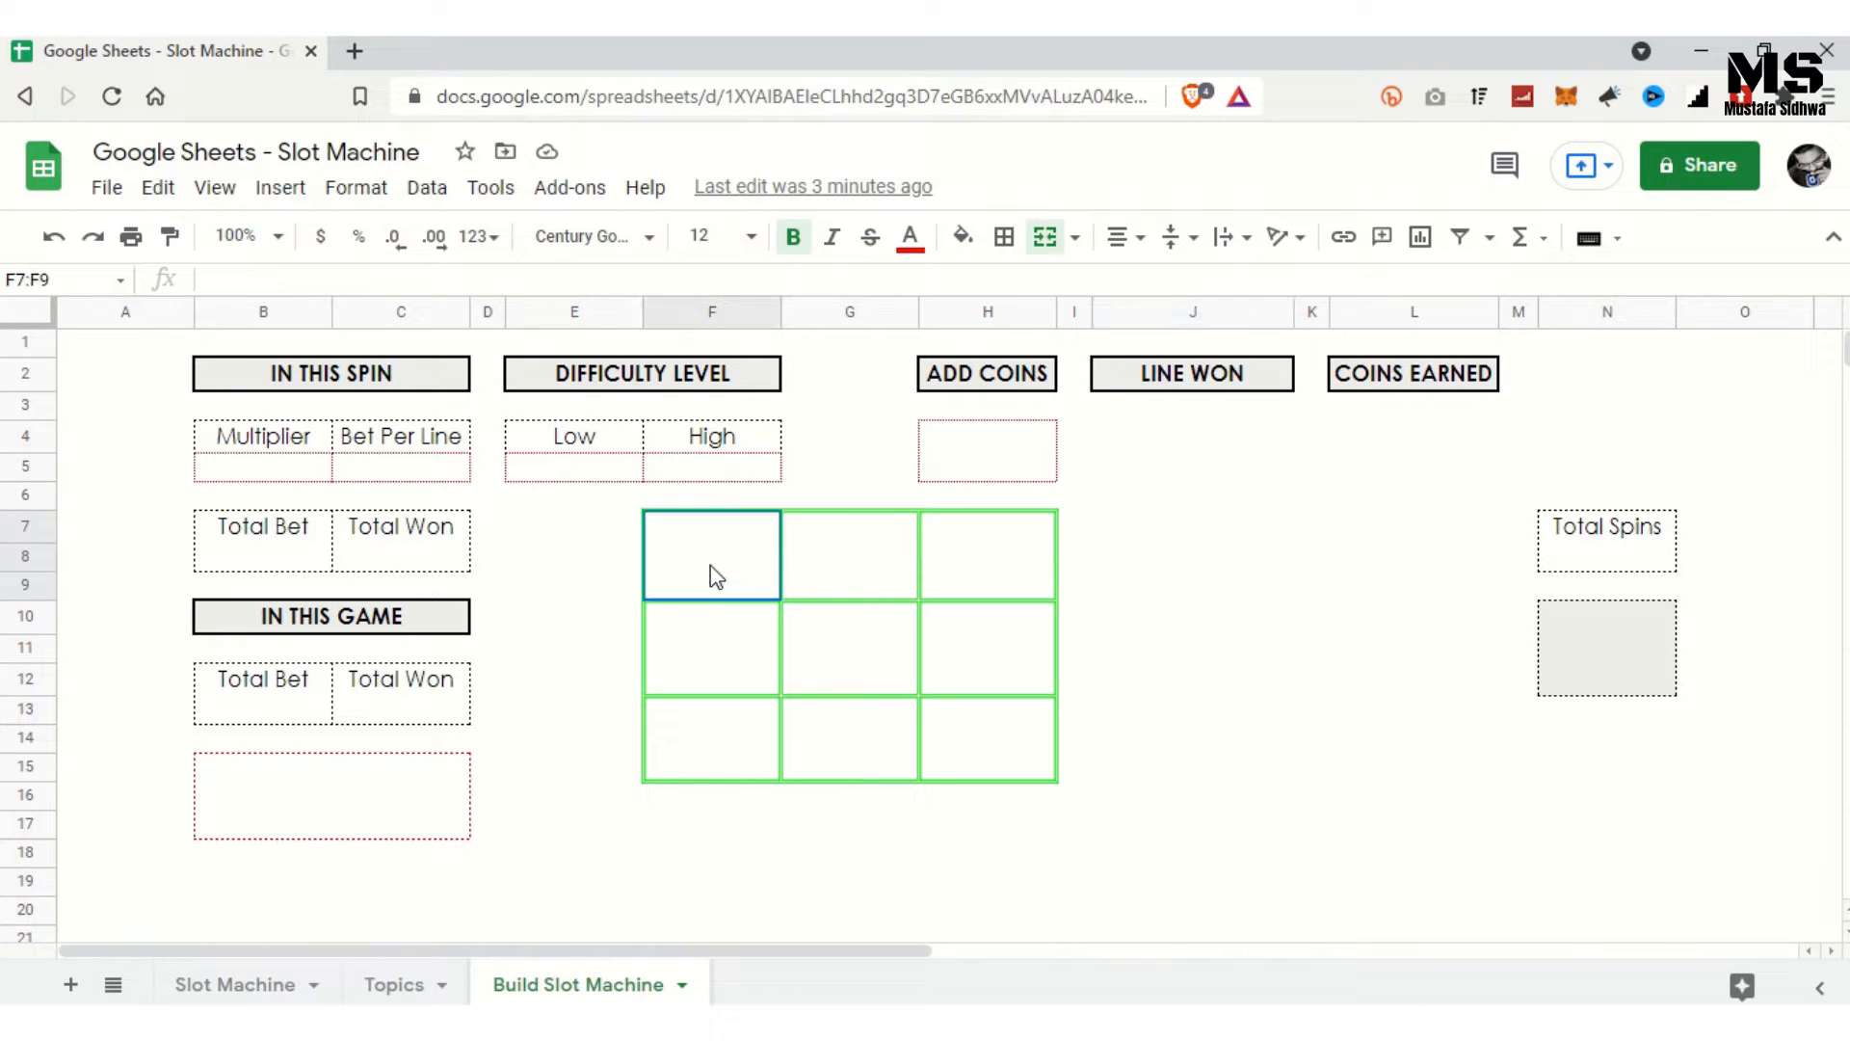
Step: Enter the sample formula =RANDBETWEEN(1,10) in the merged cell E17:H19 below the reel grid
{"action": "left_click", "coordinate": [776, 878]}
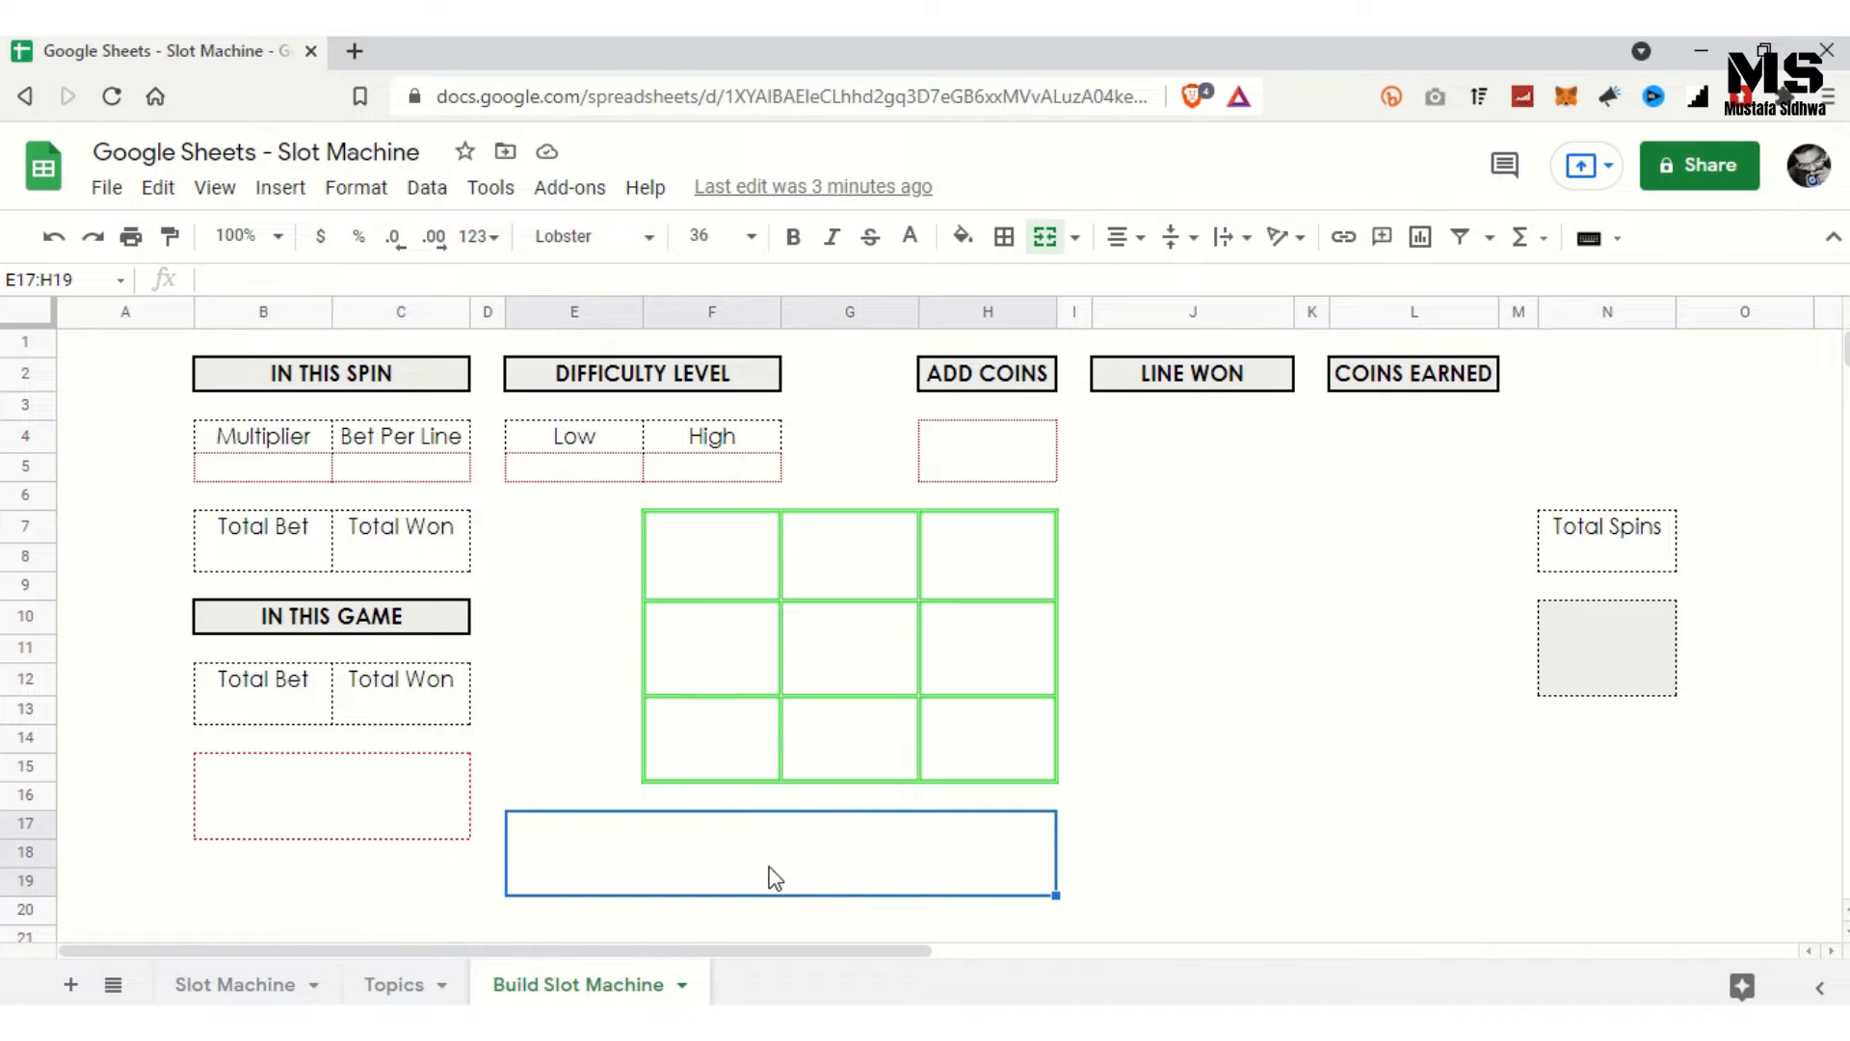
{"action": "type", "text": "="}
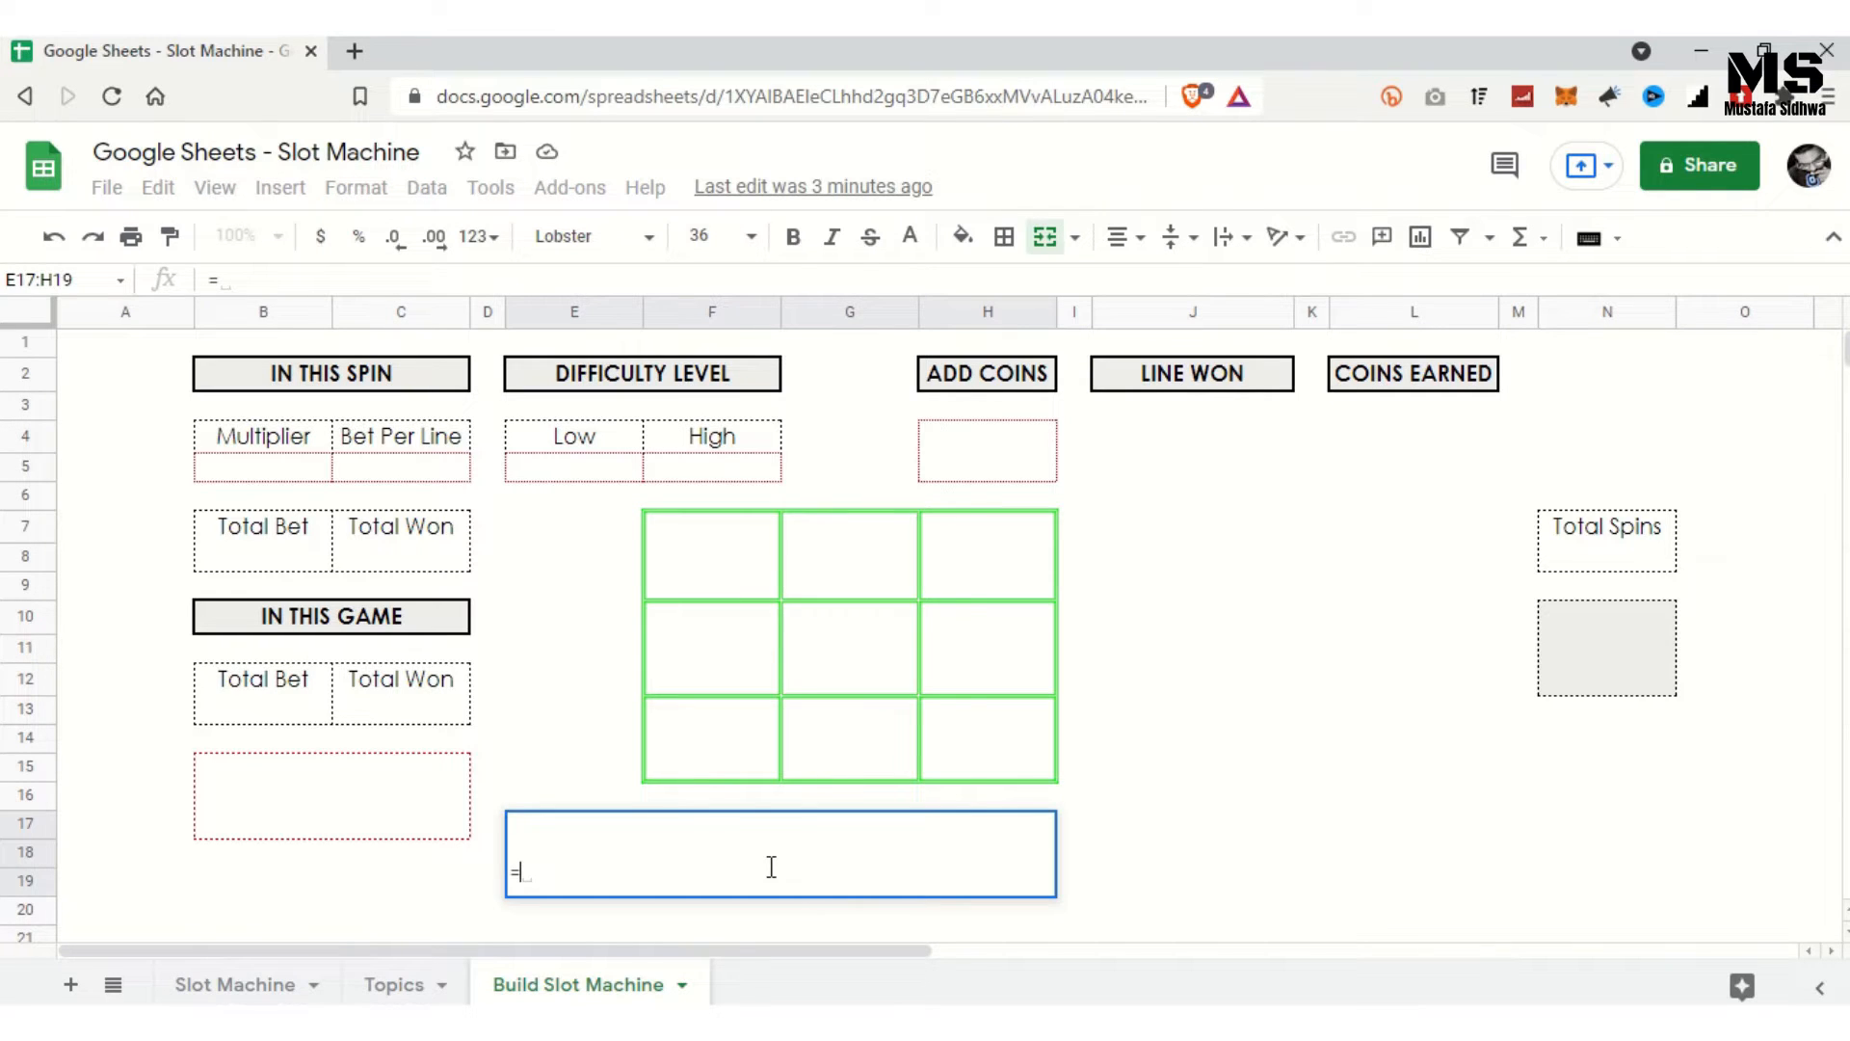
{"action": "type", "text": "RAN"}
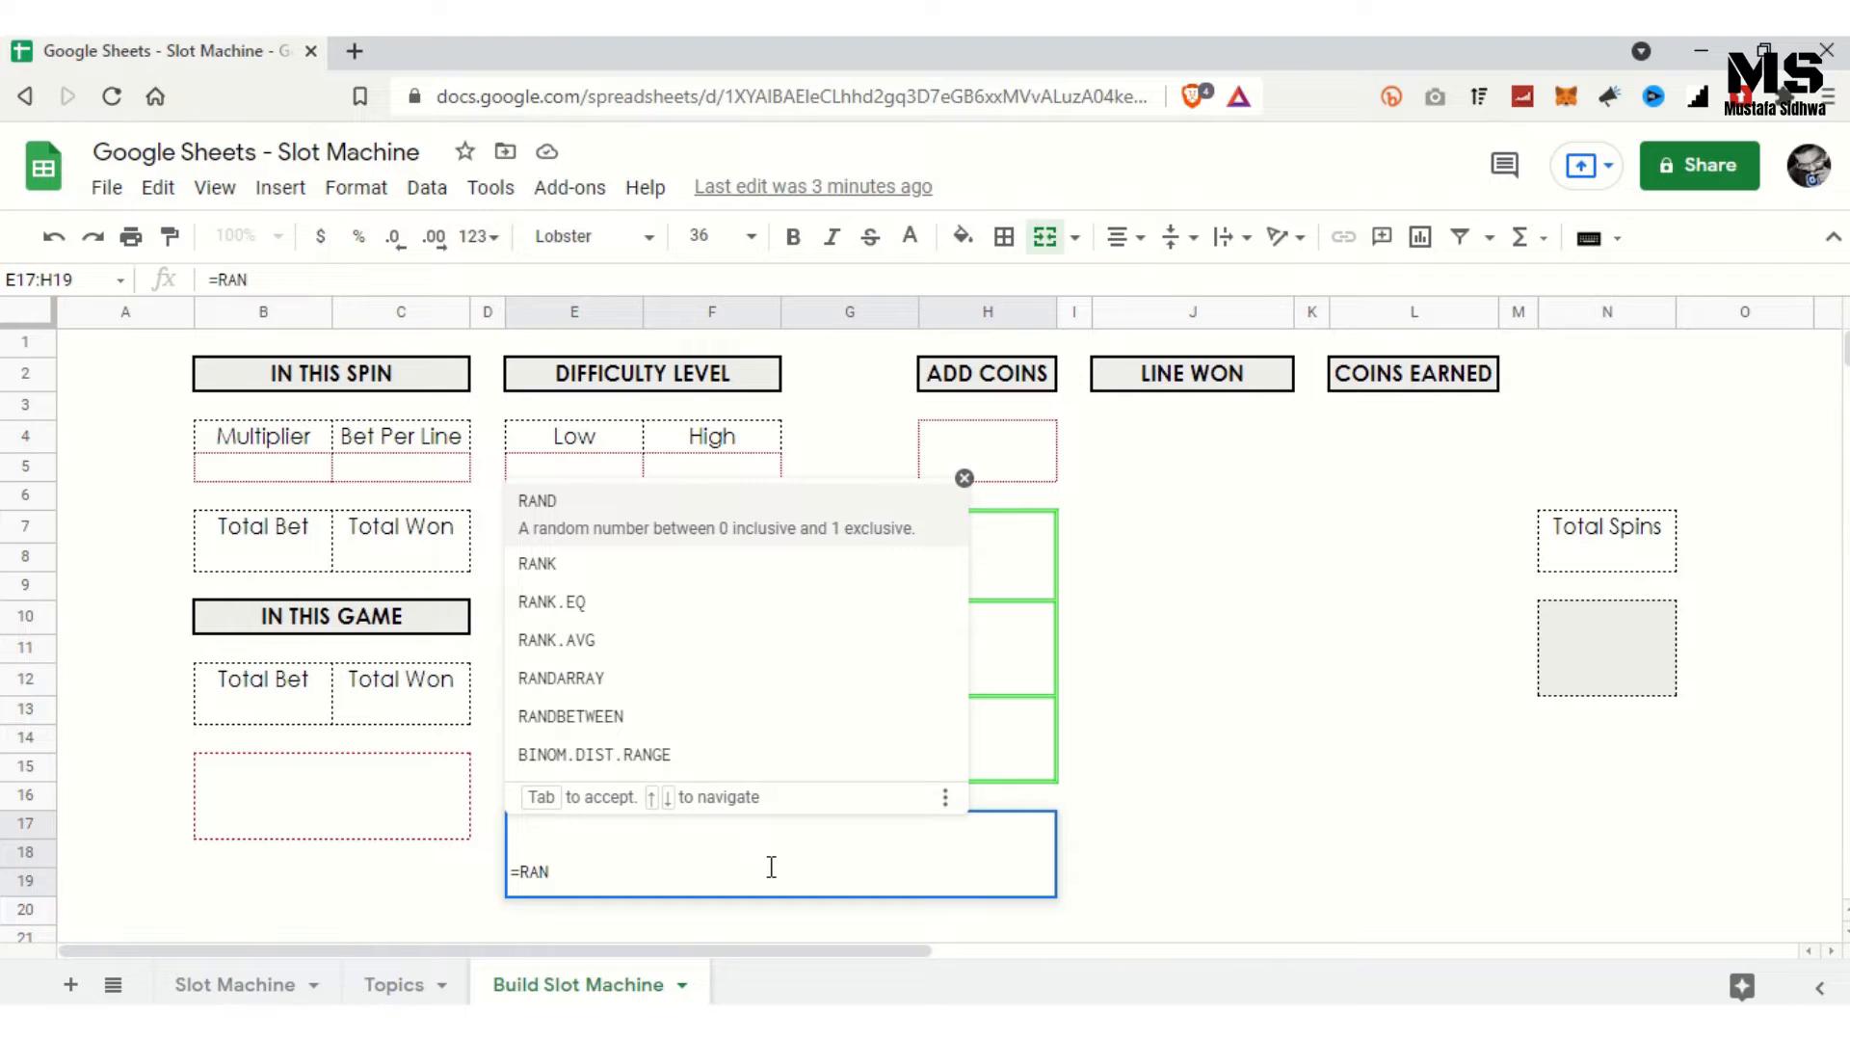
{"action": "type", "text": "D"}
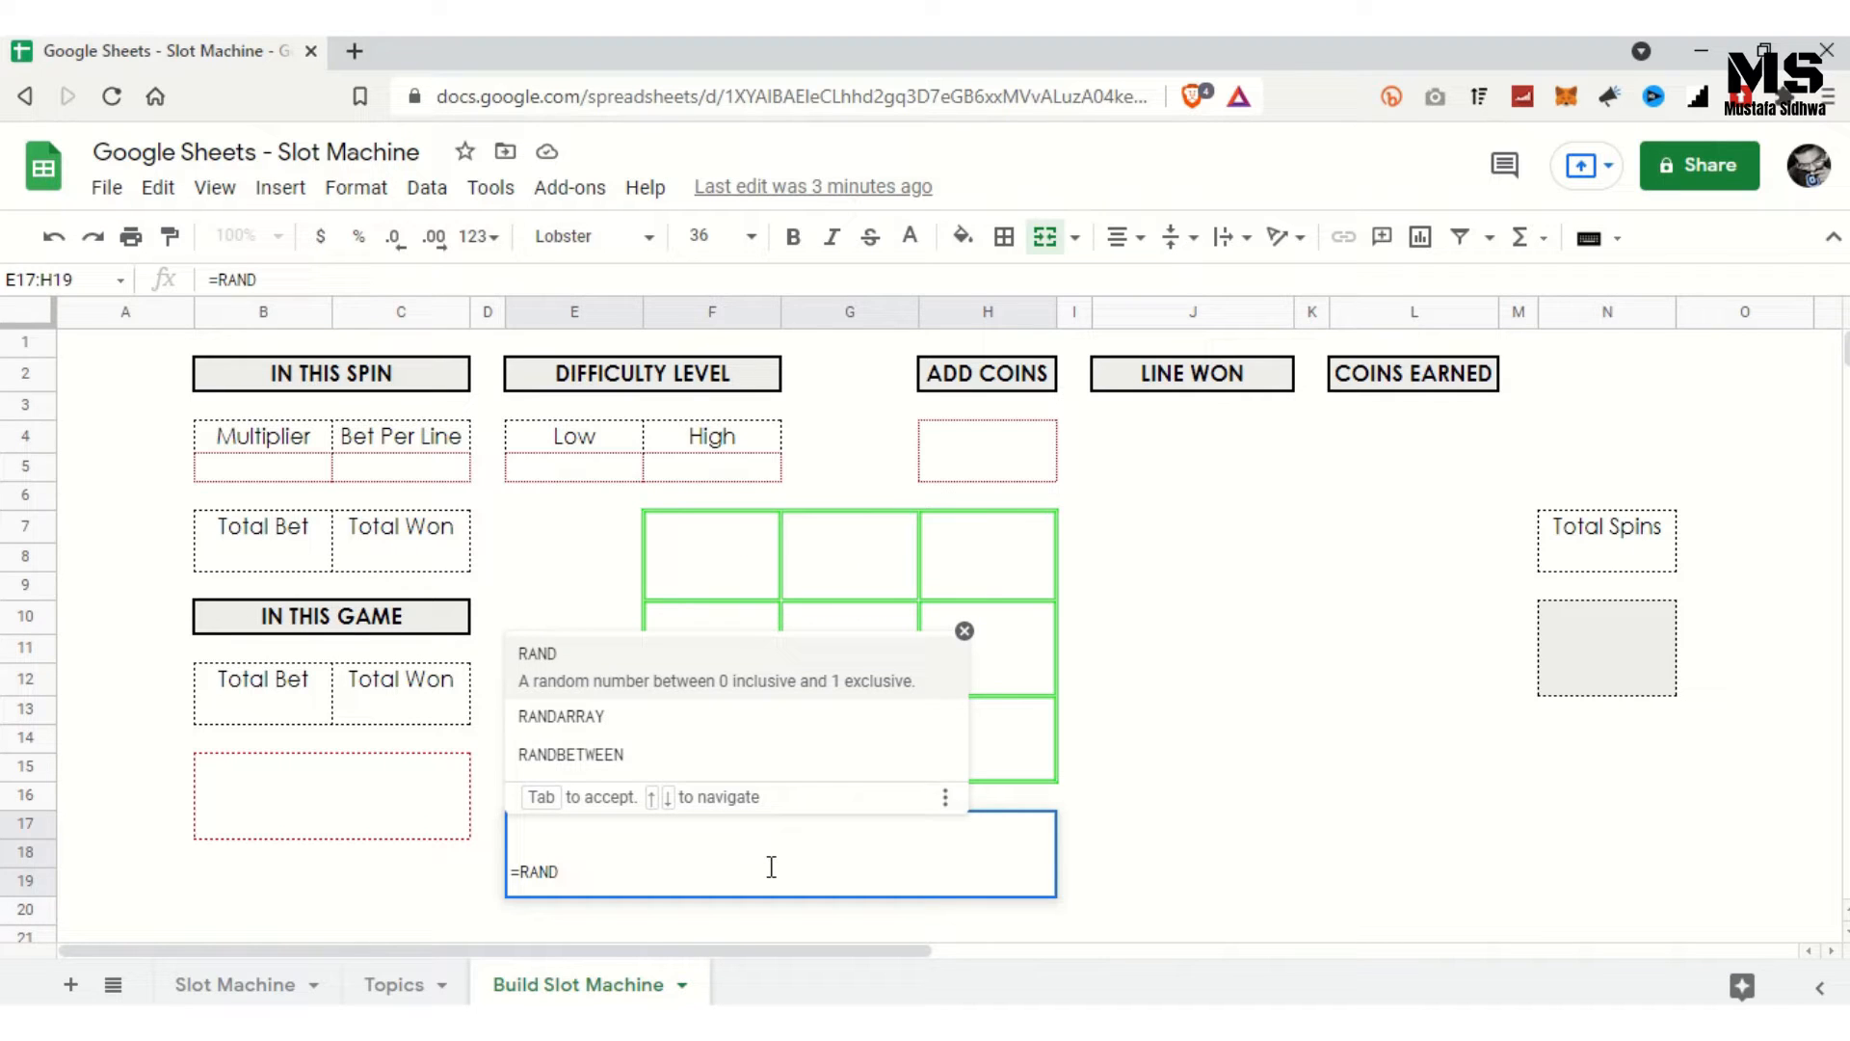
{"action": "key", "text": "Down"}
{"action": "key", "text": "Down"}
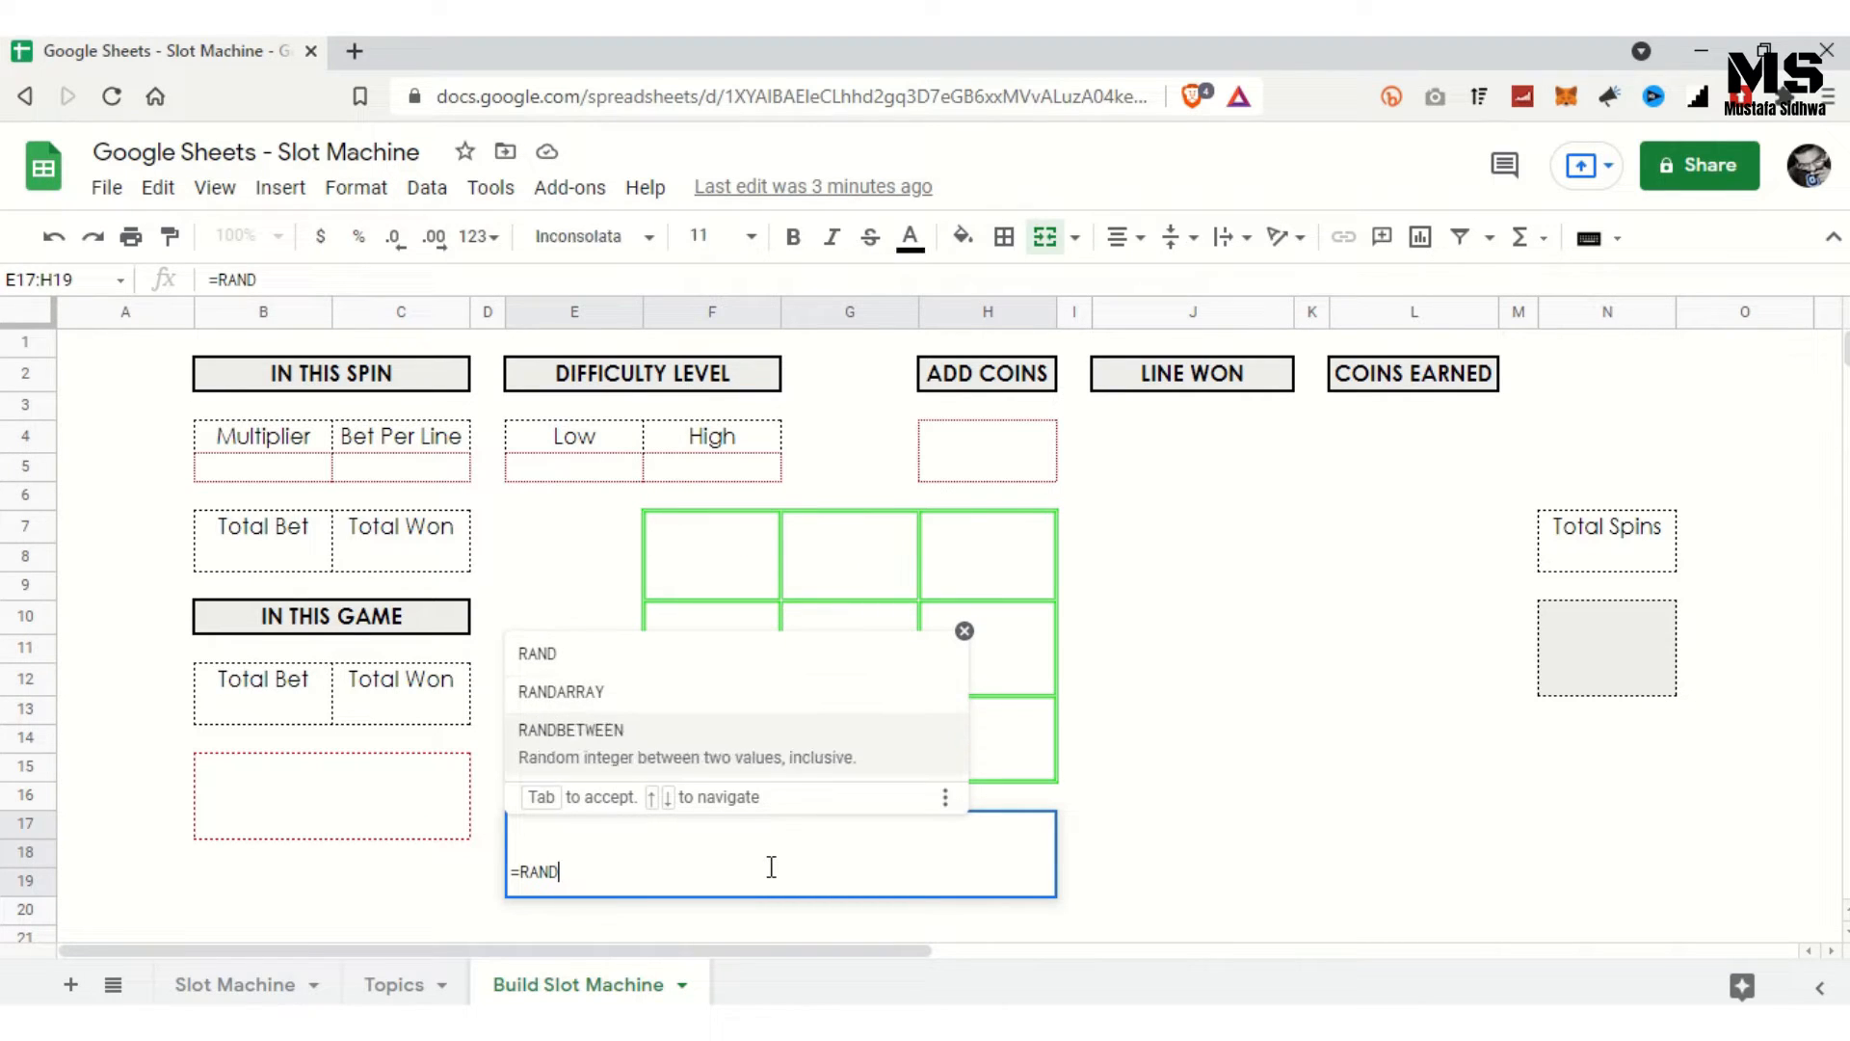
{"action": "key", "text": "Tab"}
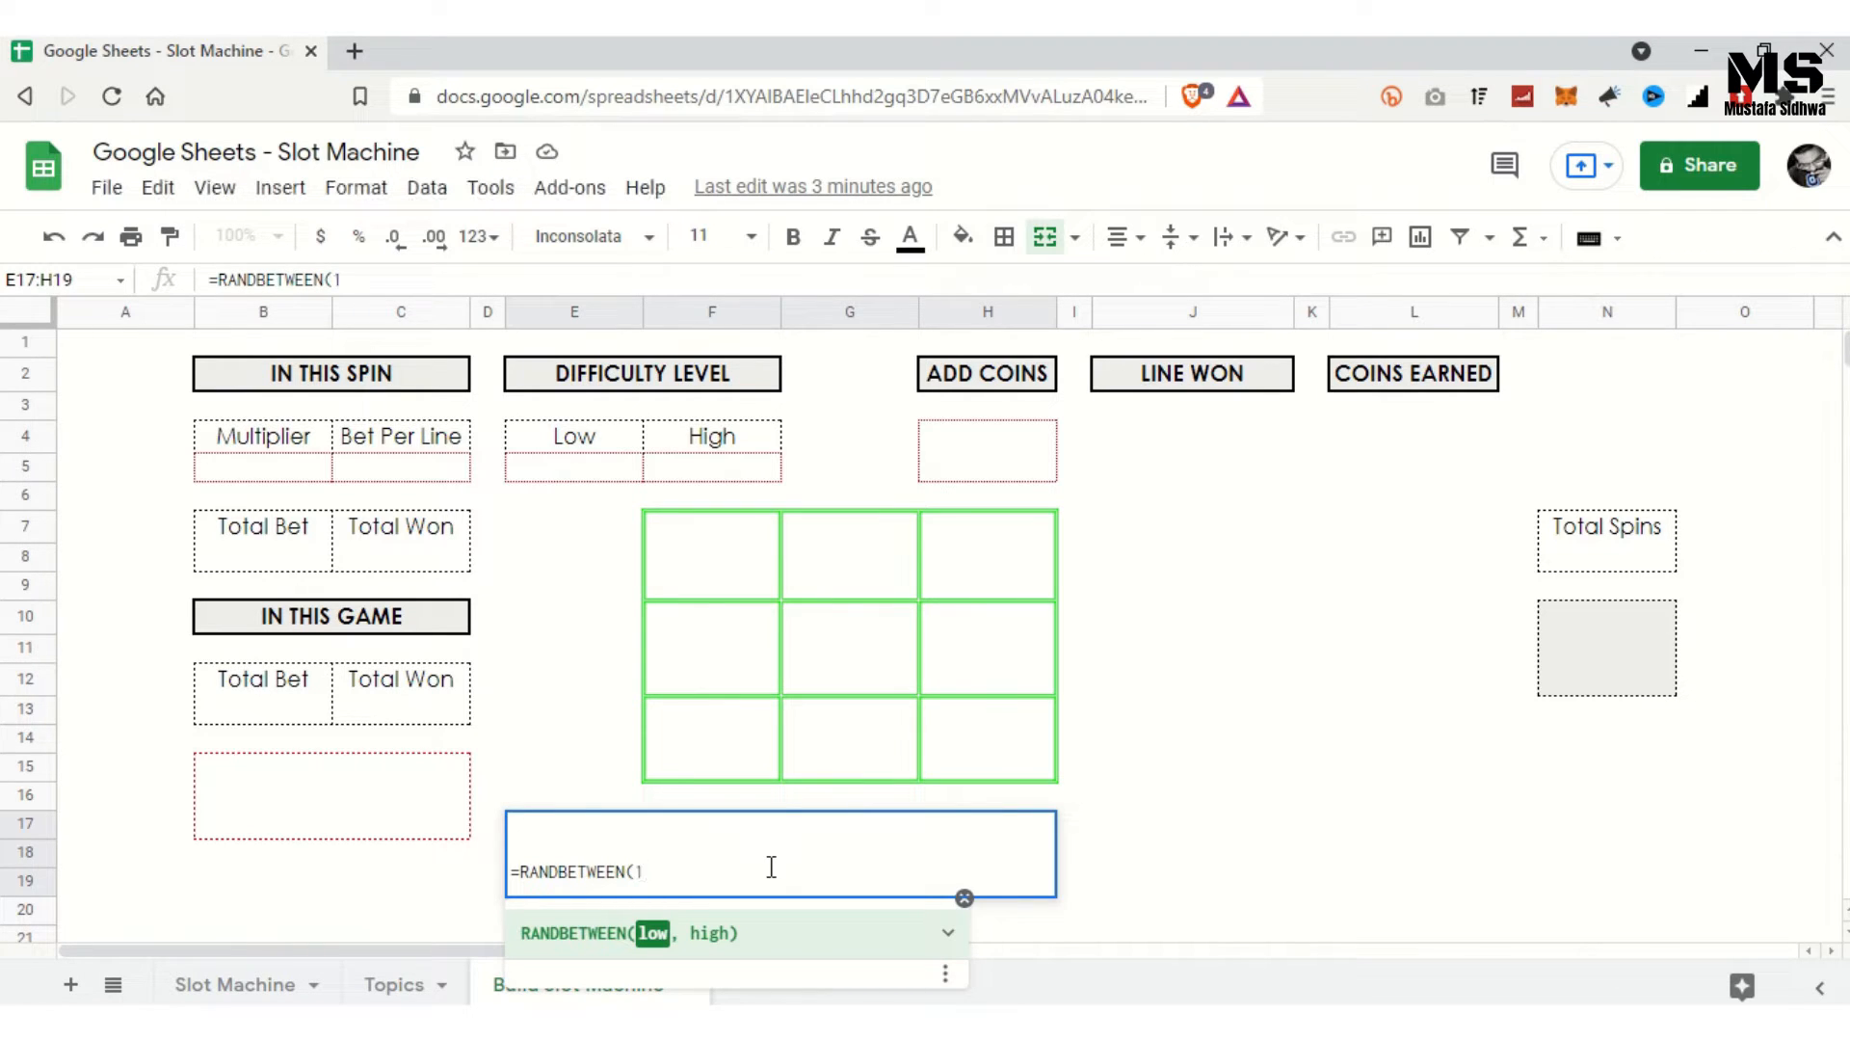
{"action": "type", "text": "1,"}
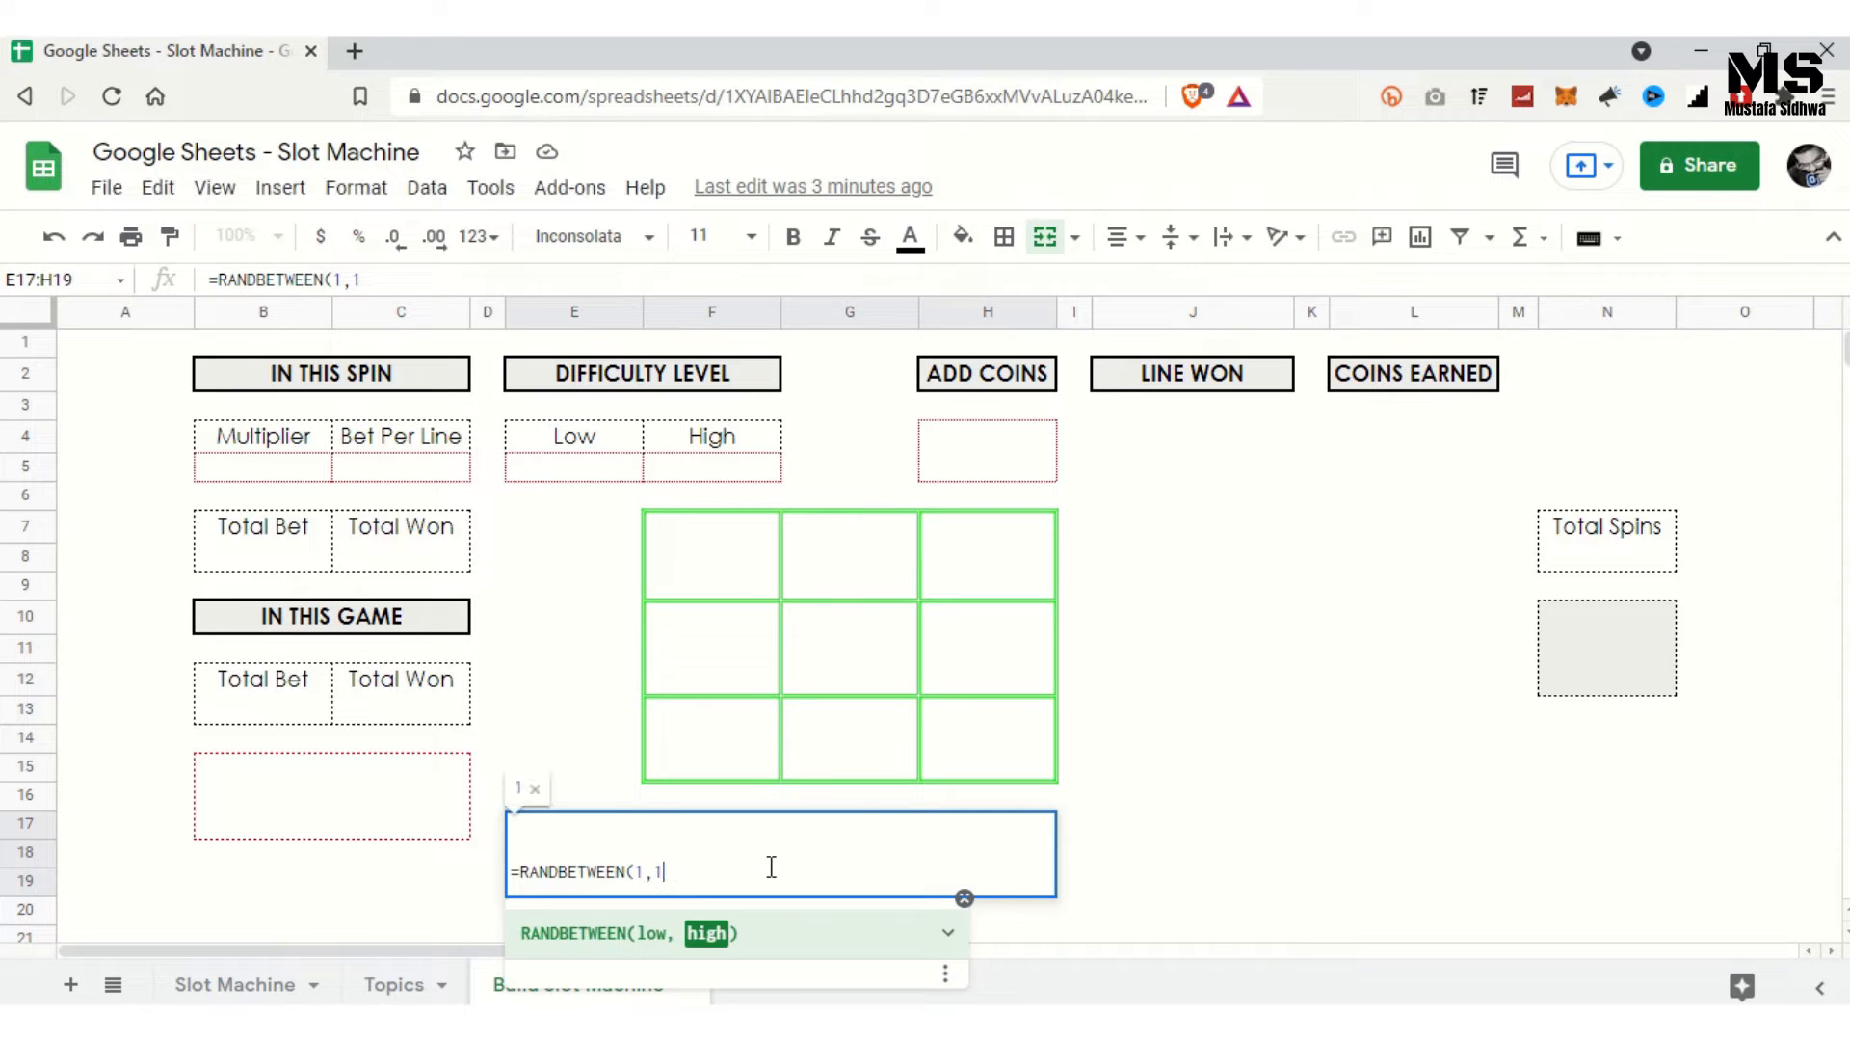
{"action": "type", "text": "10)"}
{"action": "key", "text": "Return"}
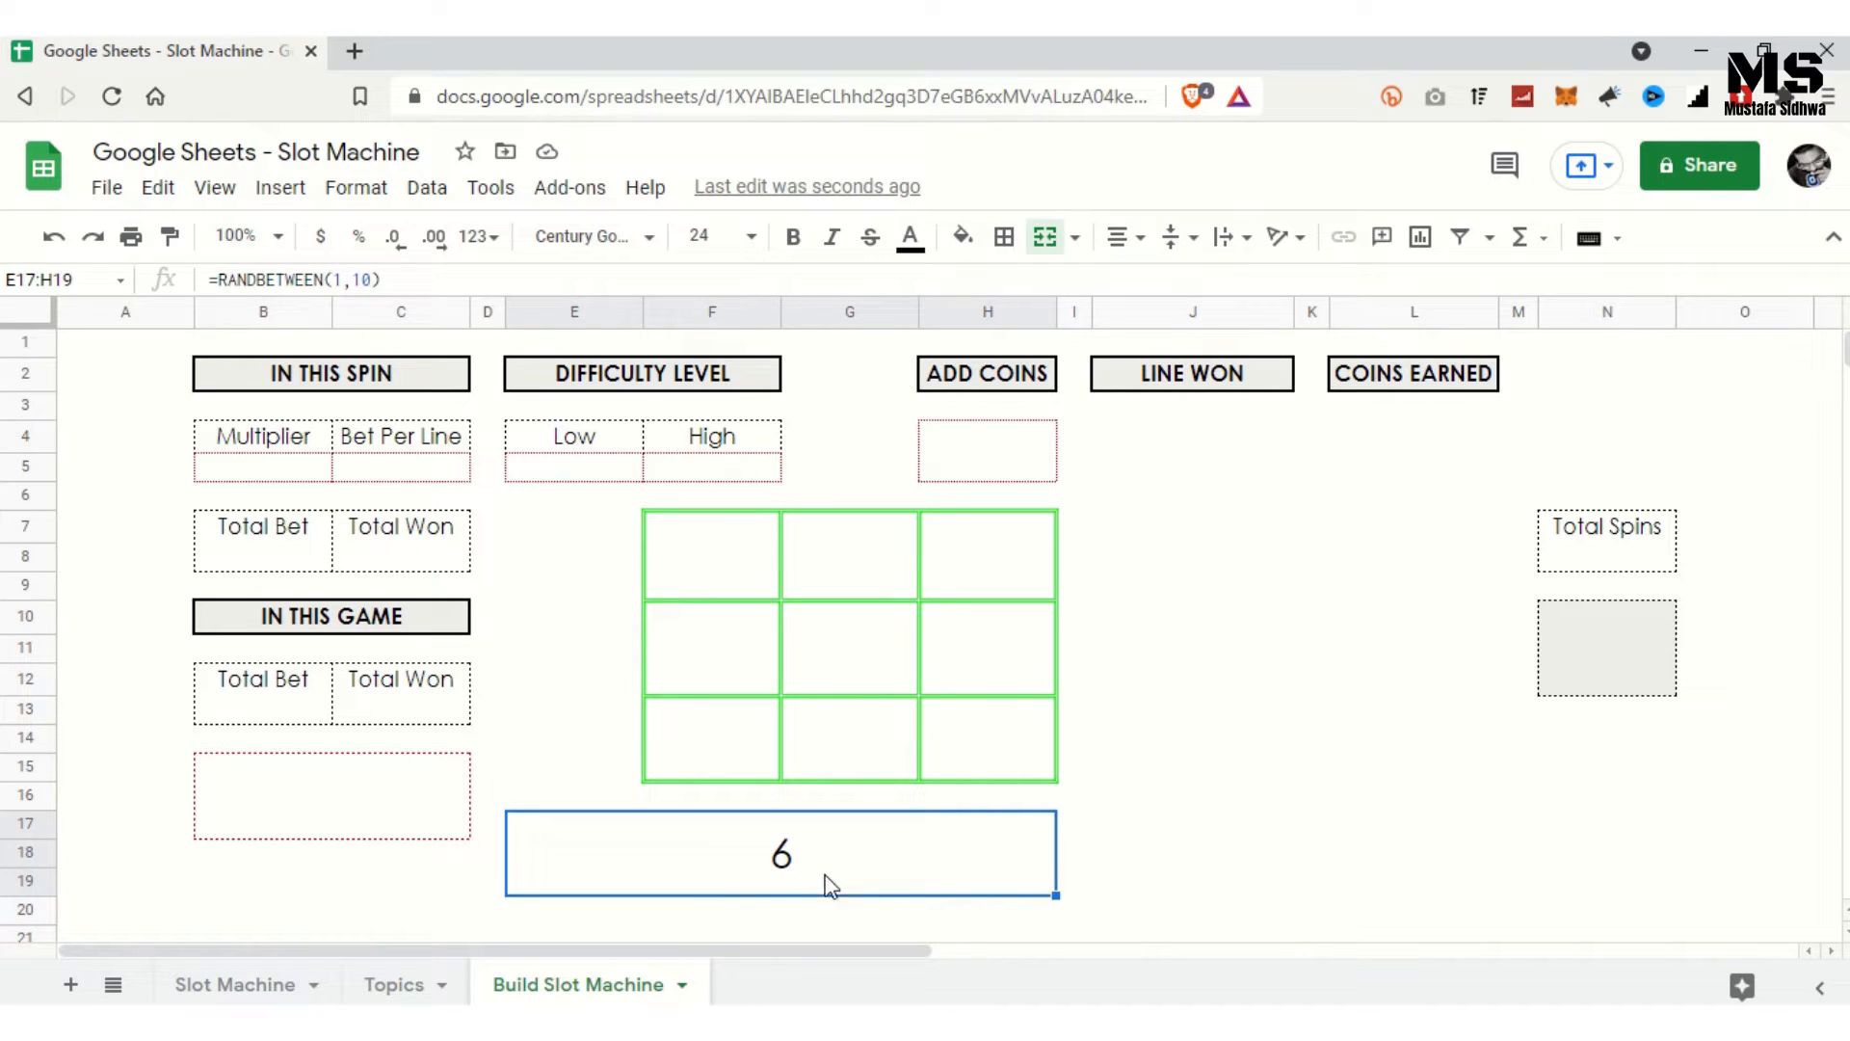
Step: Test the random number formula by clearing the empty cell G20 repeatedly to force recalculation
{"action": "left_click", "coordinate": [843, 923]}
{"action": "key", "text": "Delete"}
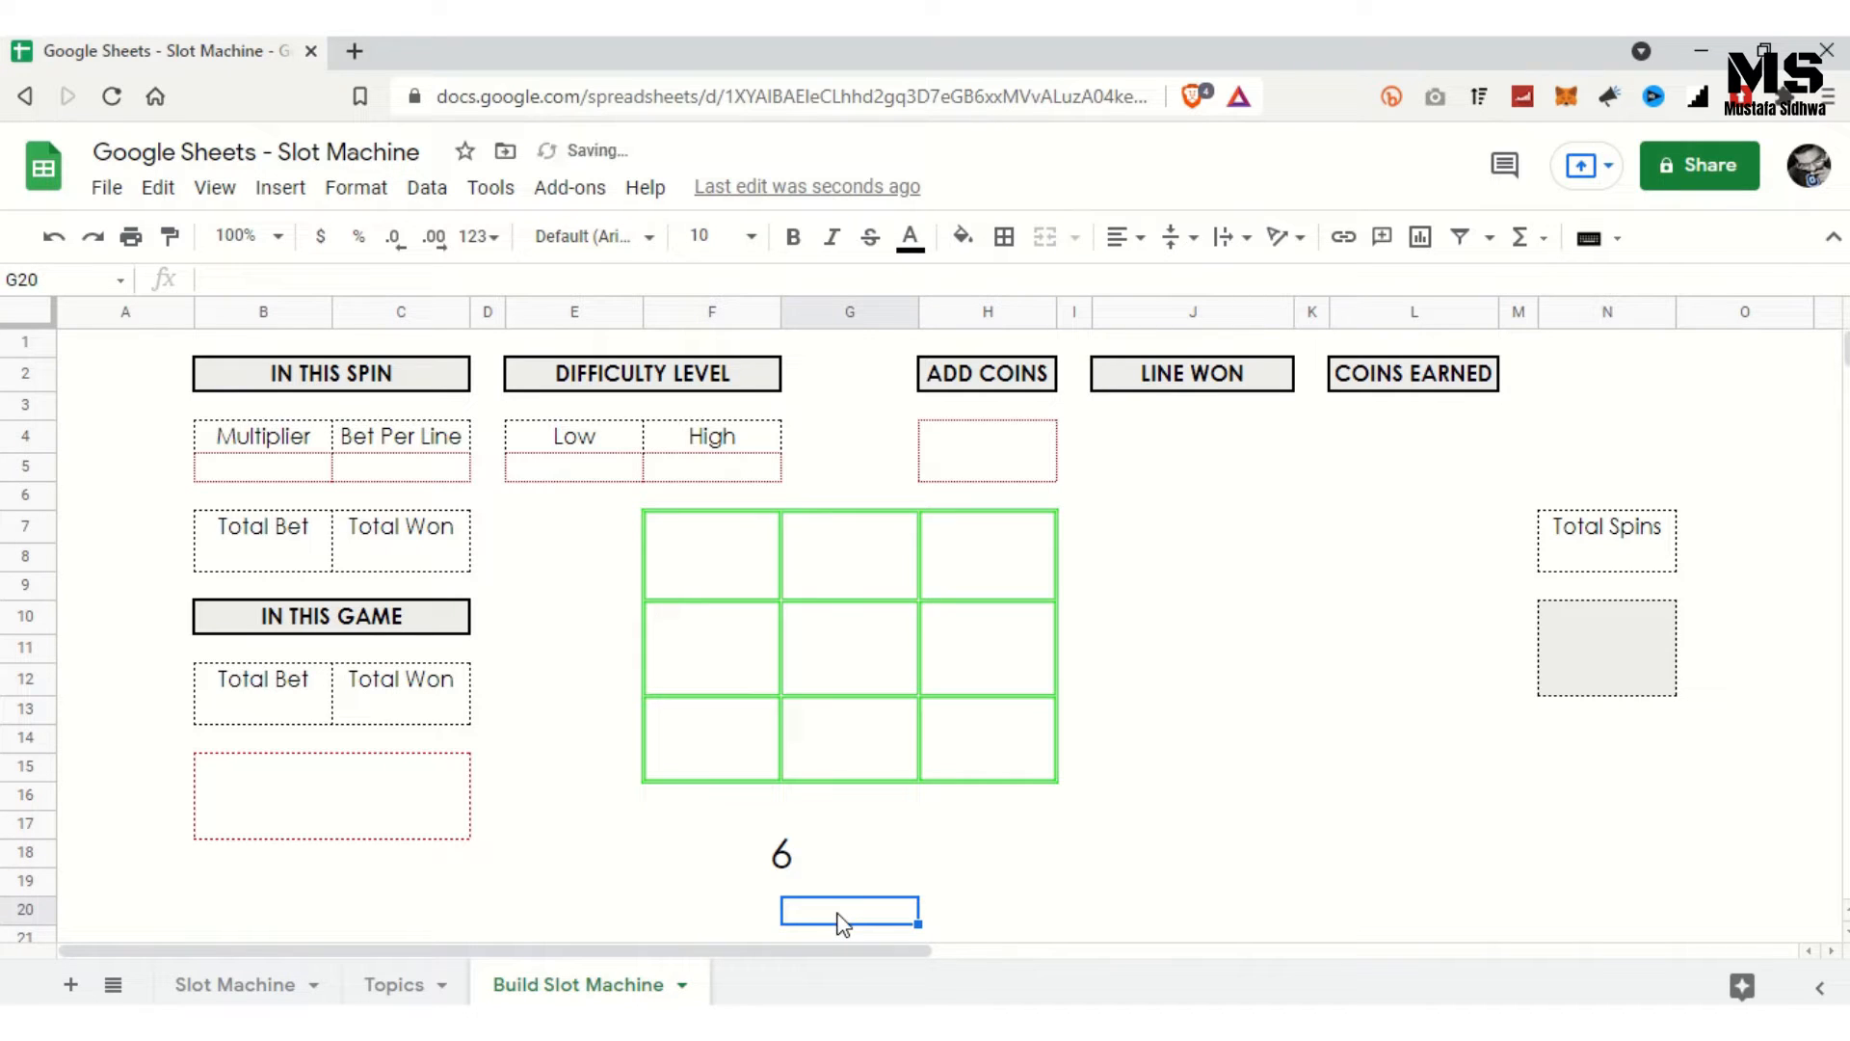
{"action": "key", "text": "Delete"}
{"action": "key", "text": "Delete"}
{"action": "key", "text": "Delete"}
{"action": "key", "text": "Delete"}
{"action": "key", "text": "Delete"}
{"action": "key", "text": "Delete"}
{"action": "key", "text": "Delete"}
{"action": "key", "text": "Delete"}
{"action": "left_click", "coordinate": [584, 476]}
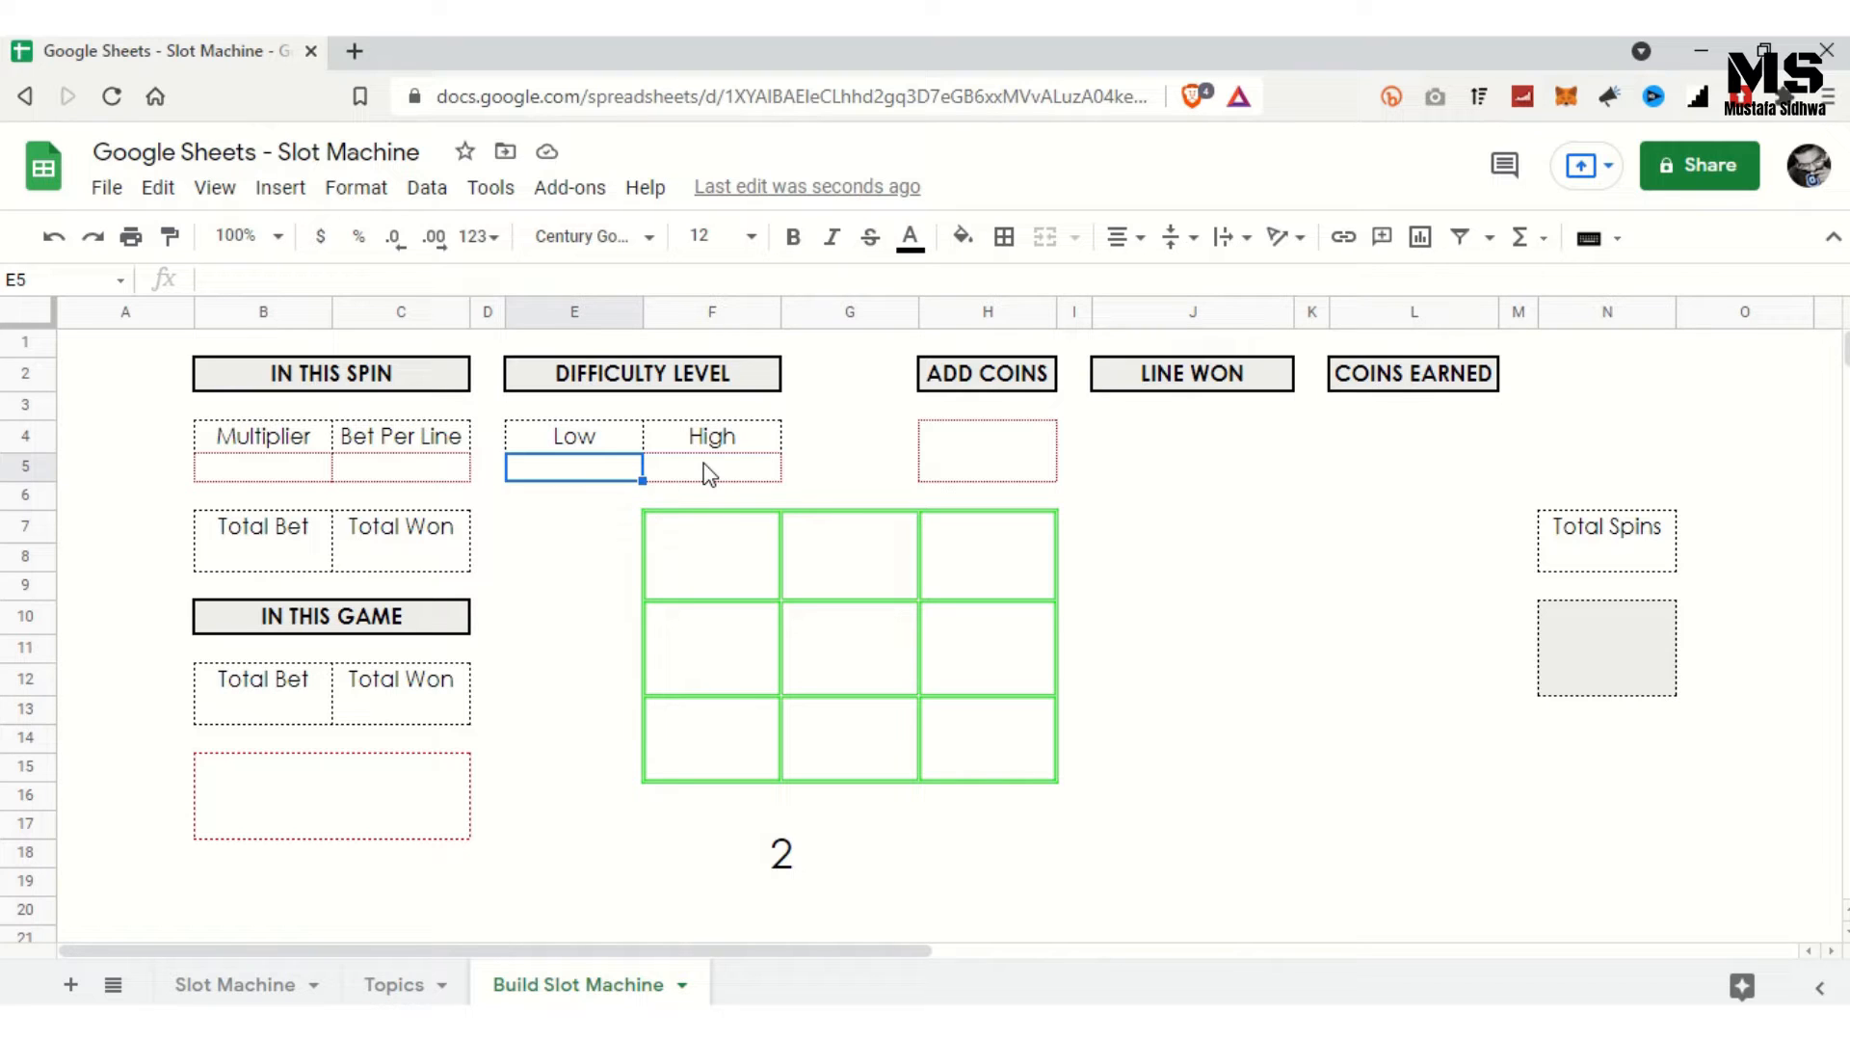
{"action": "left_click", "coordinate": [789, 875]}
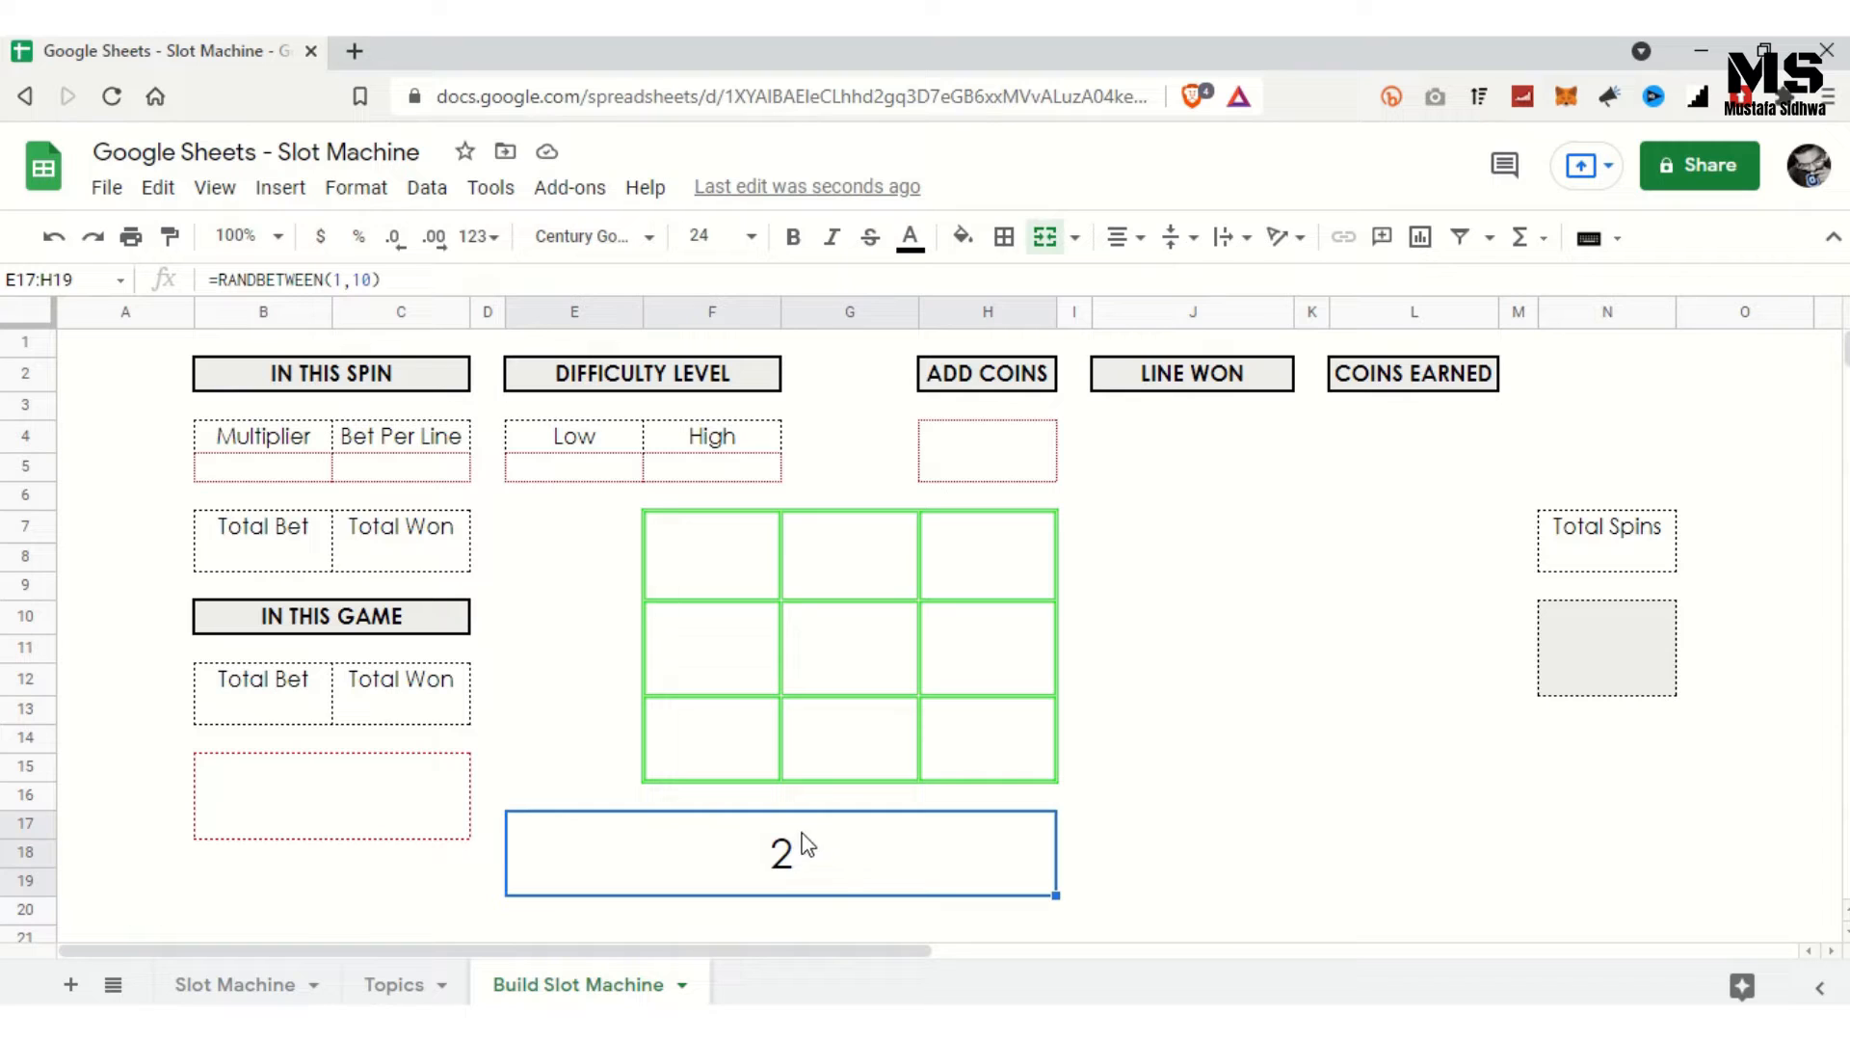
{"action": "left_click", "coordinate": [718, 558]}
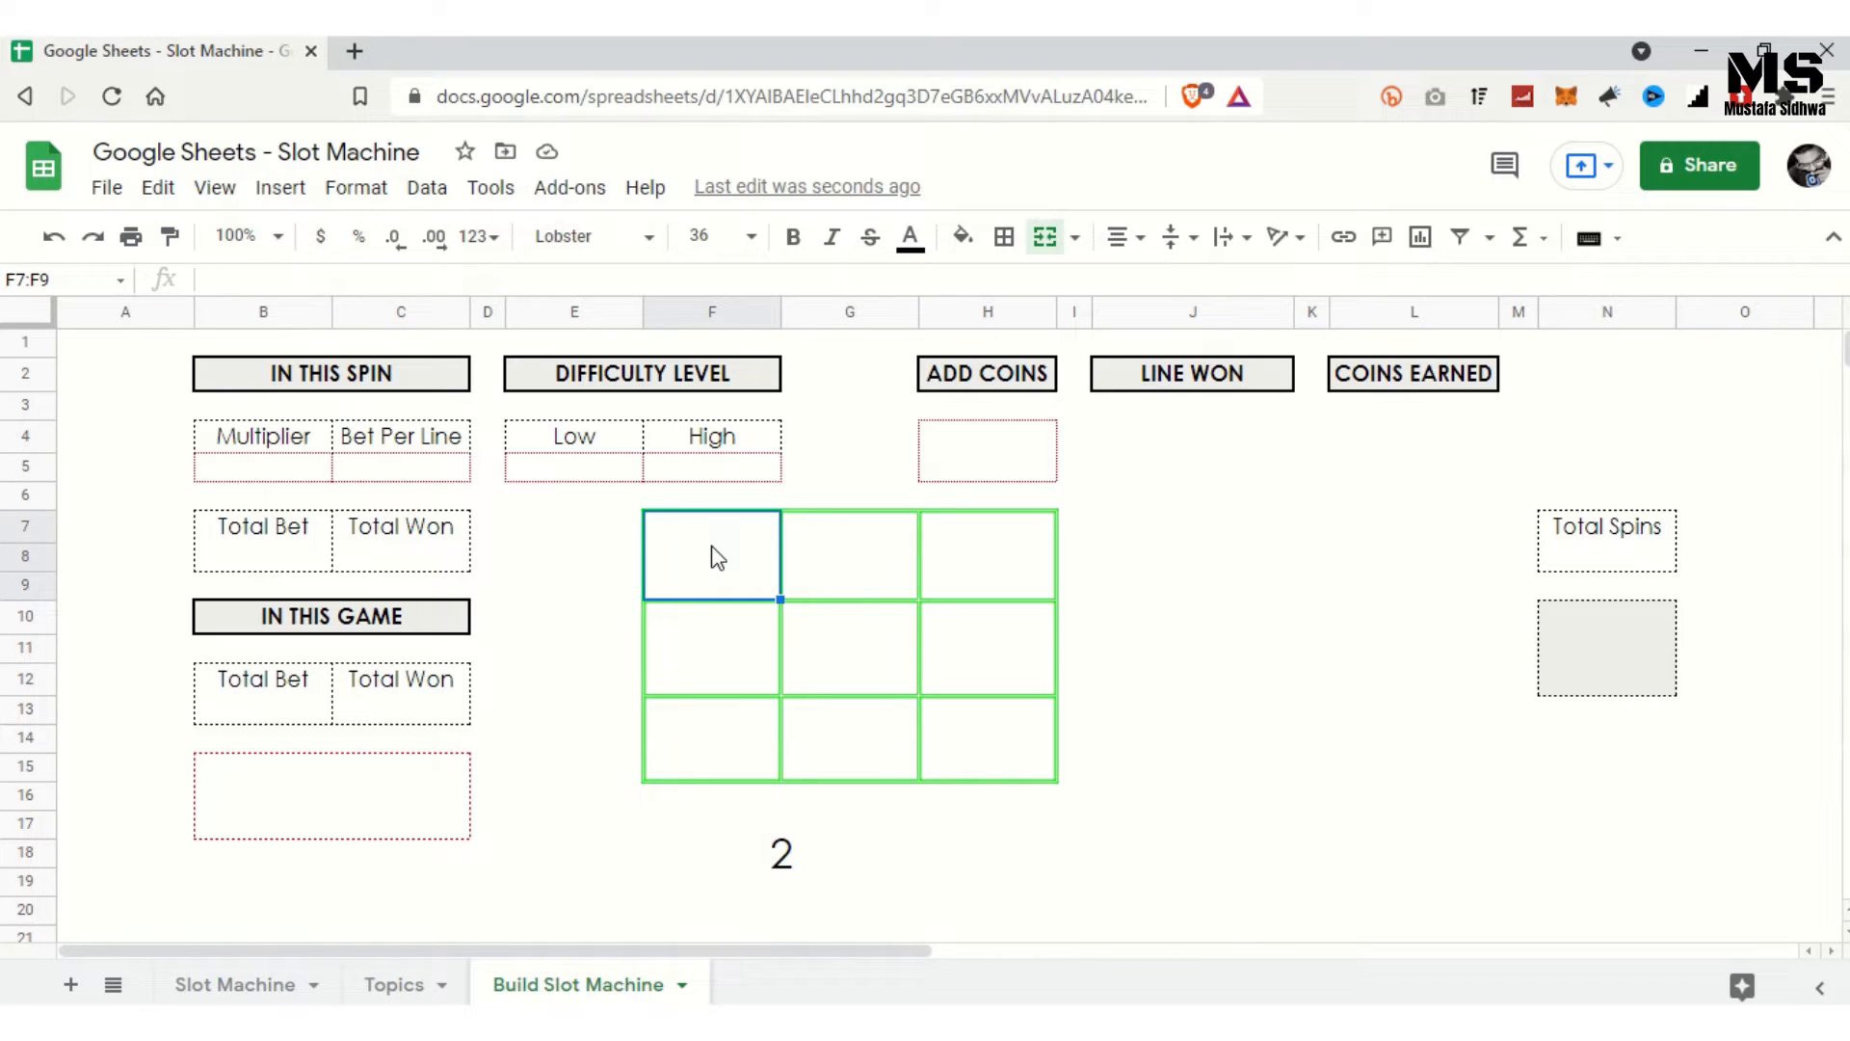
{"action": "left_click", "coordinate": [790, 869]}
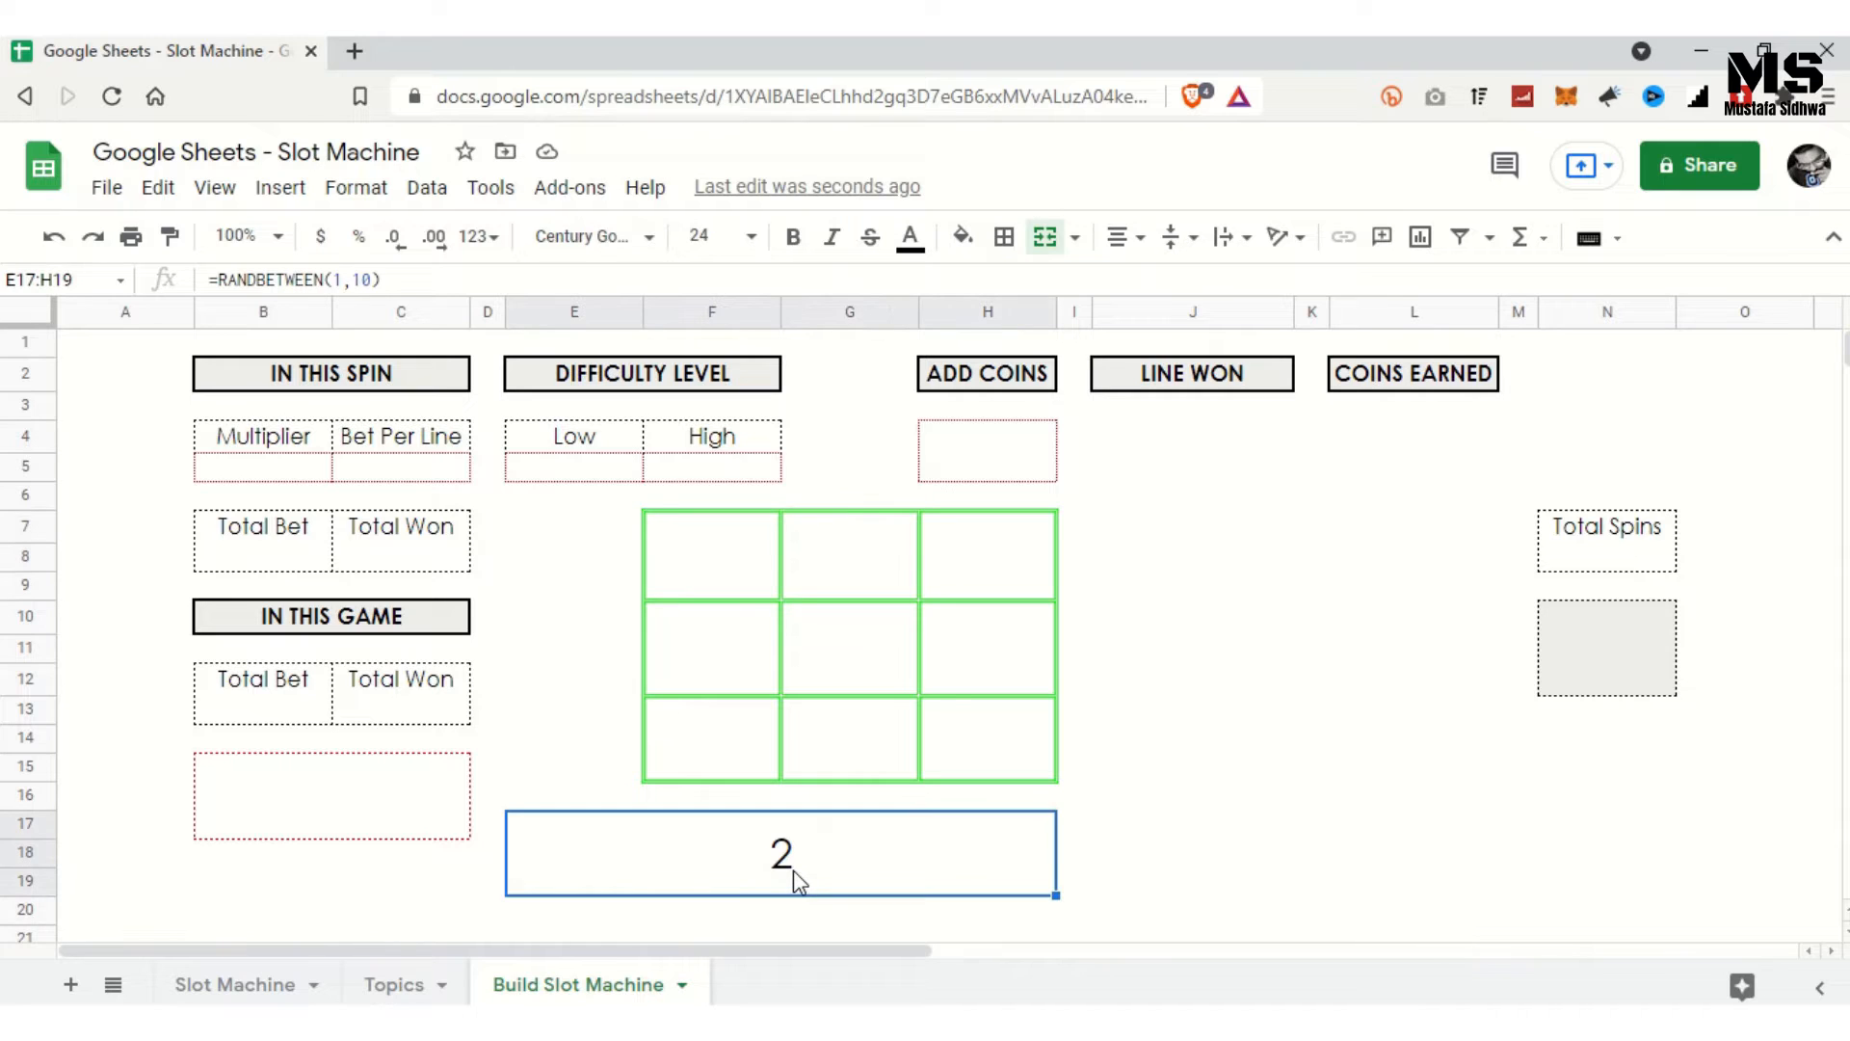
Step: Enter =RANDBETWEEN($E$5,$F$5) in the first reel cell F7:F9, with absolute references to the Low and High difficulty cells
{"action": "left_click", "coordinate": [714, 557]}
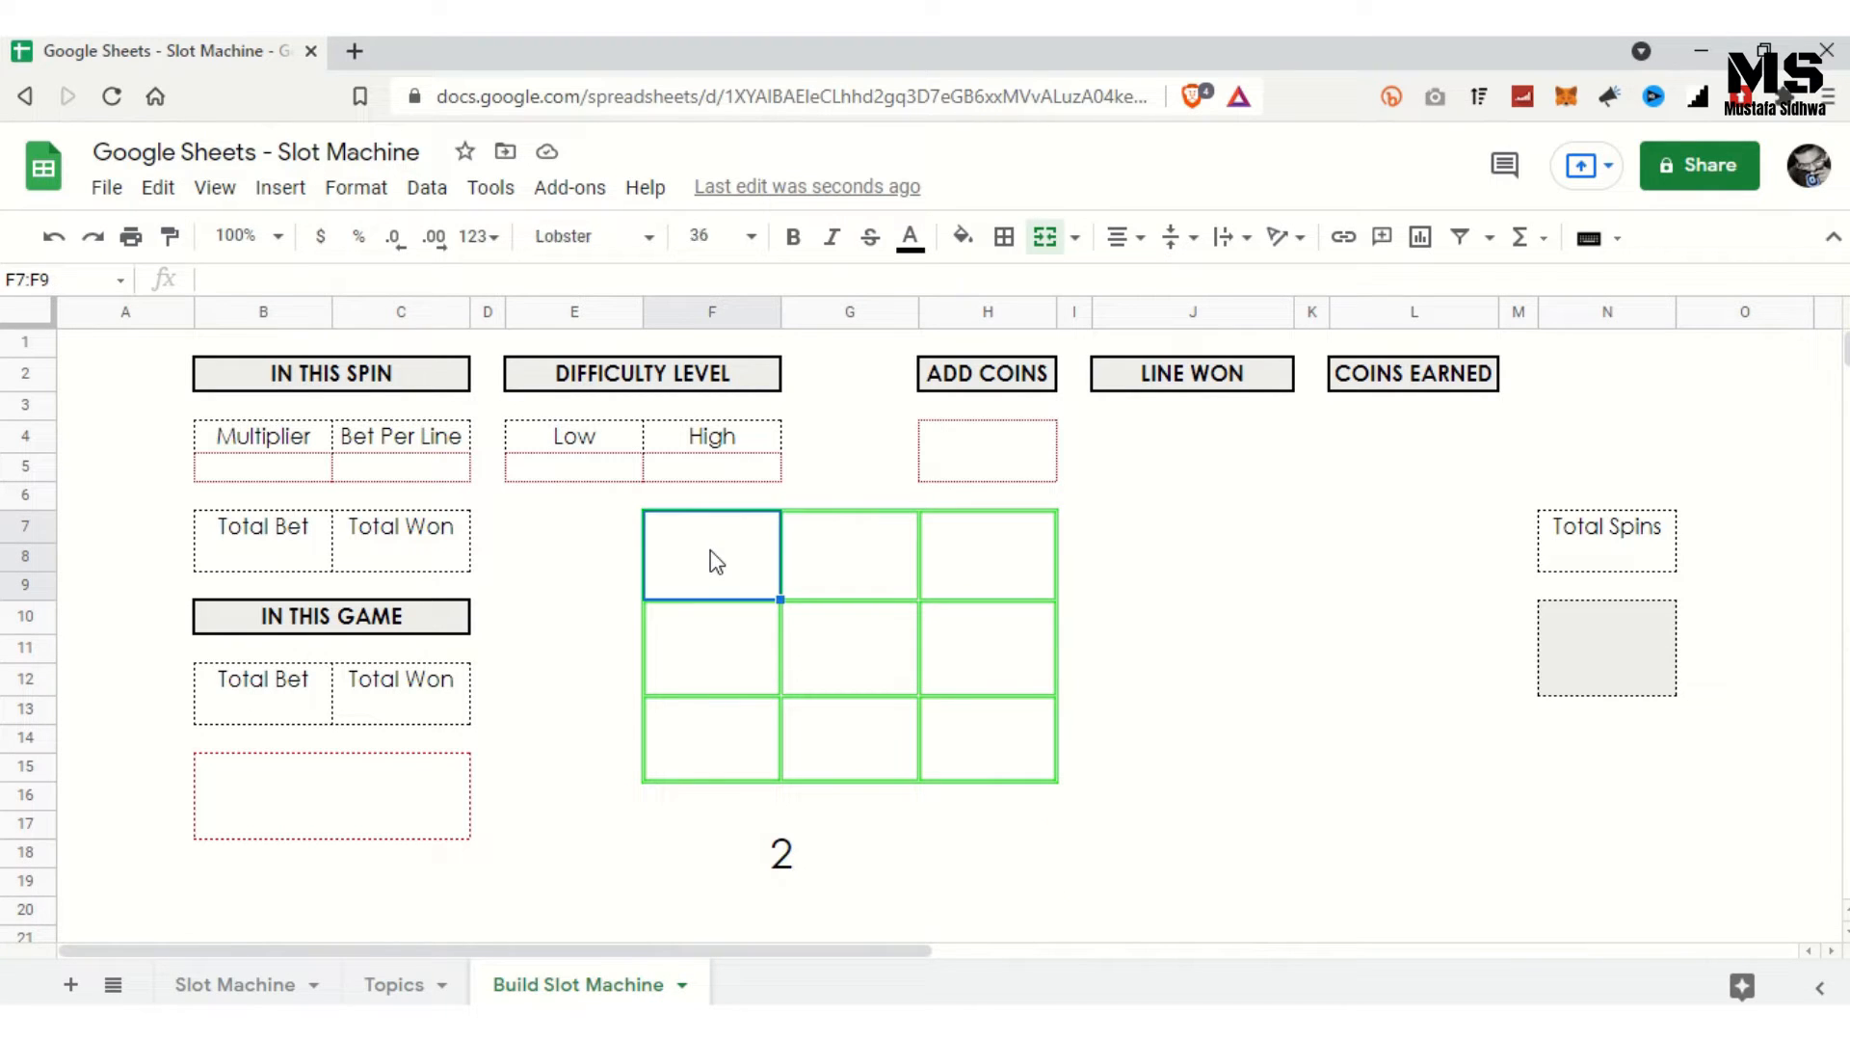
{"action": "type", "text": "="}
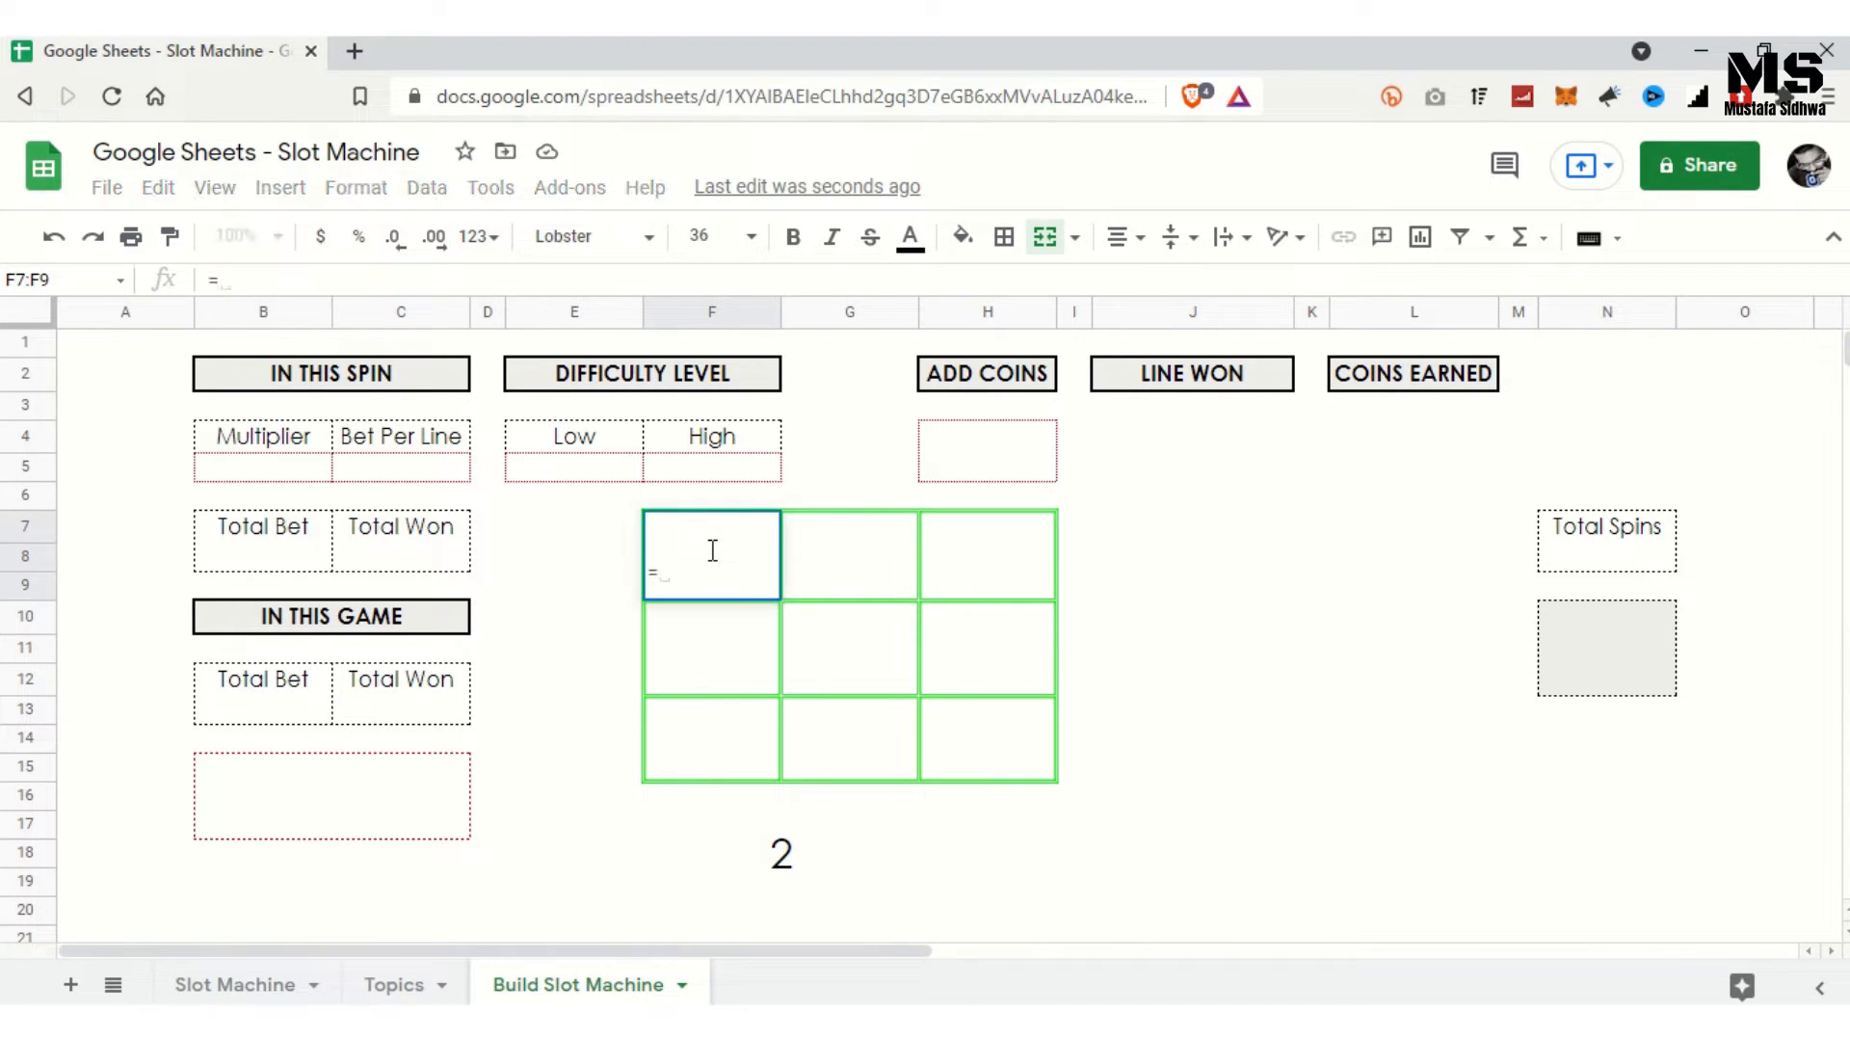
{"action": "type", "text": "RAN"}
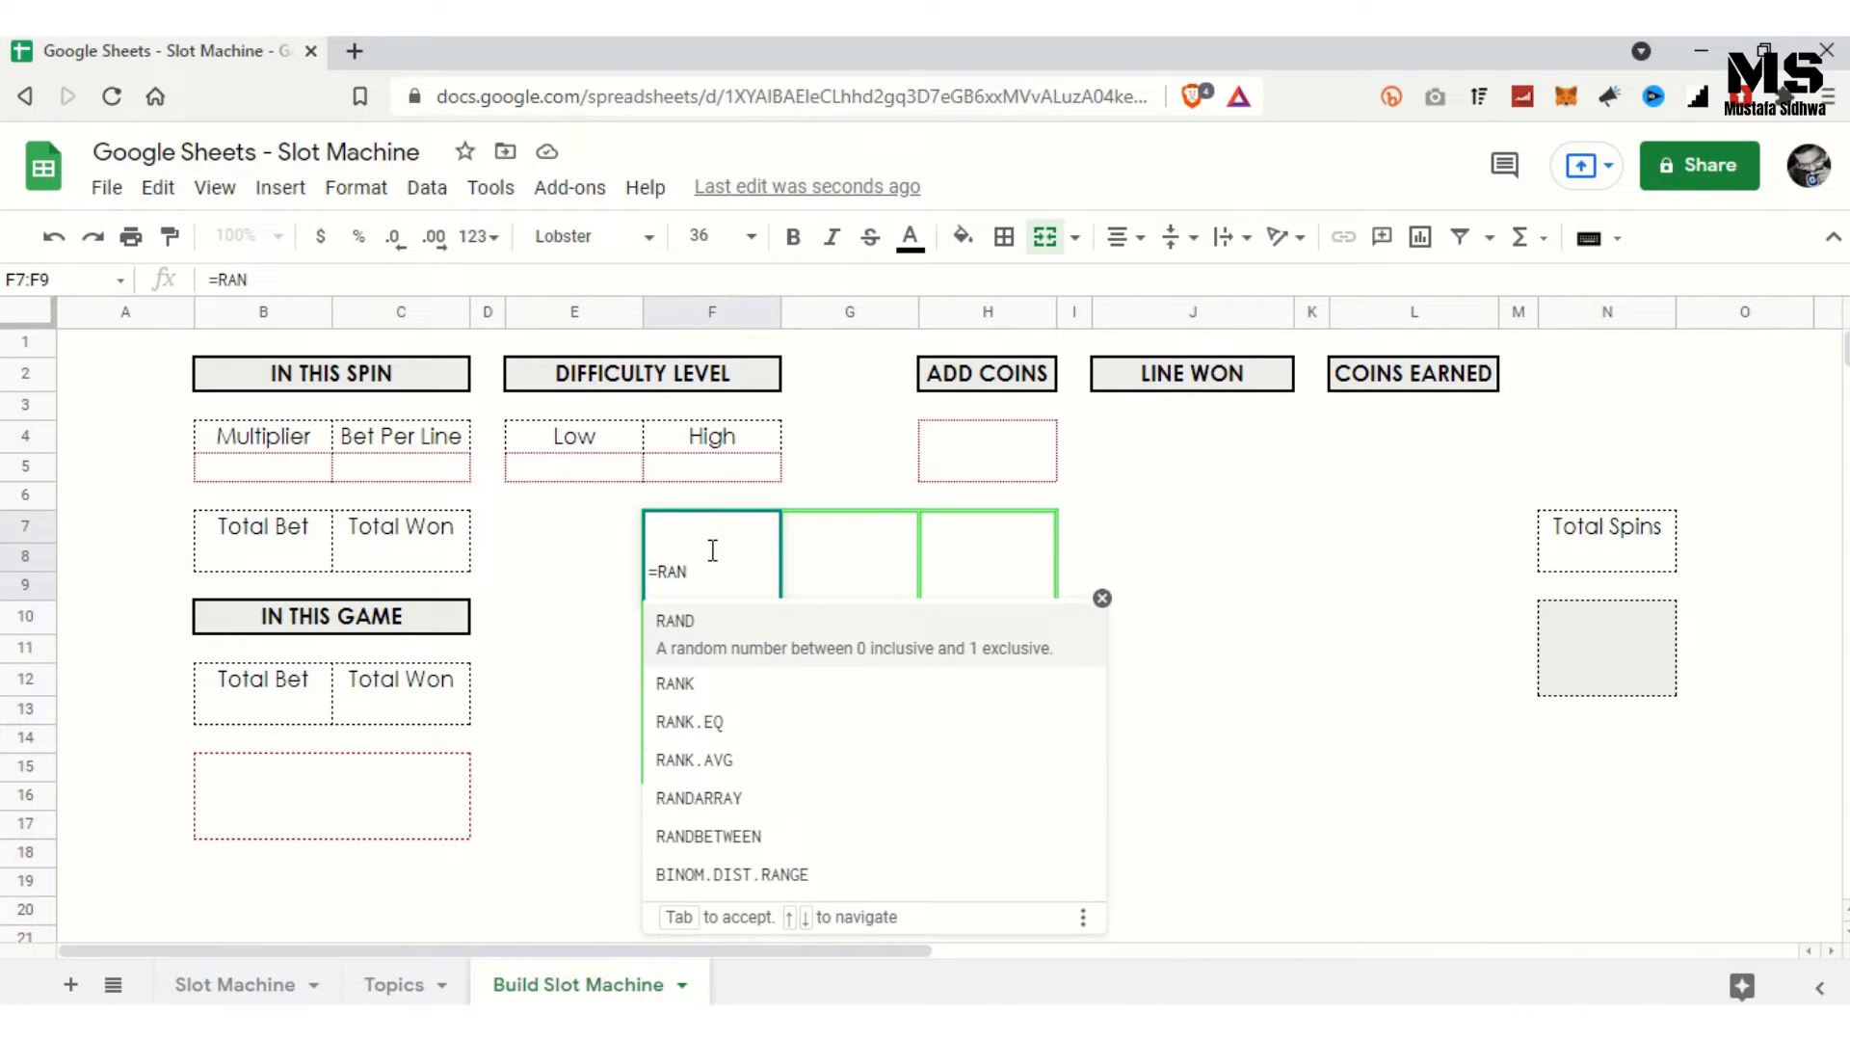
{"action": "type", "text": "DBETWEE"}
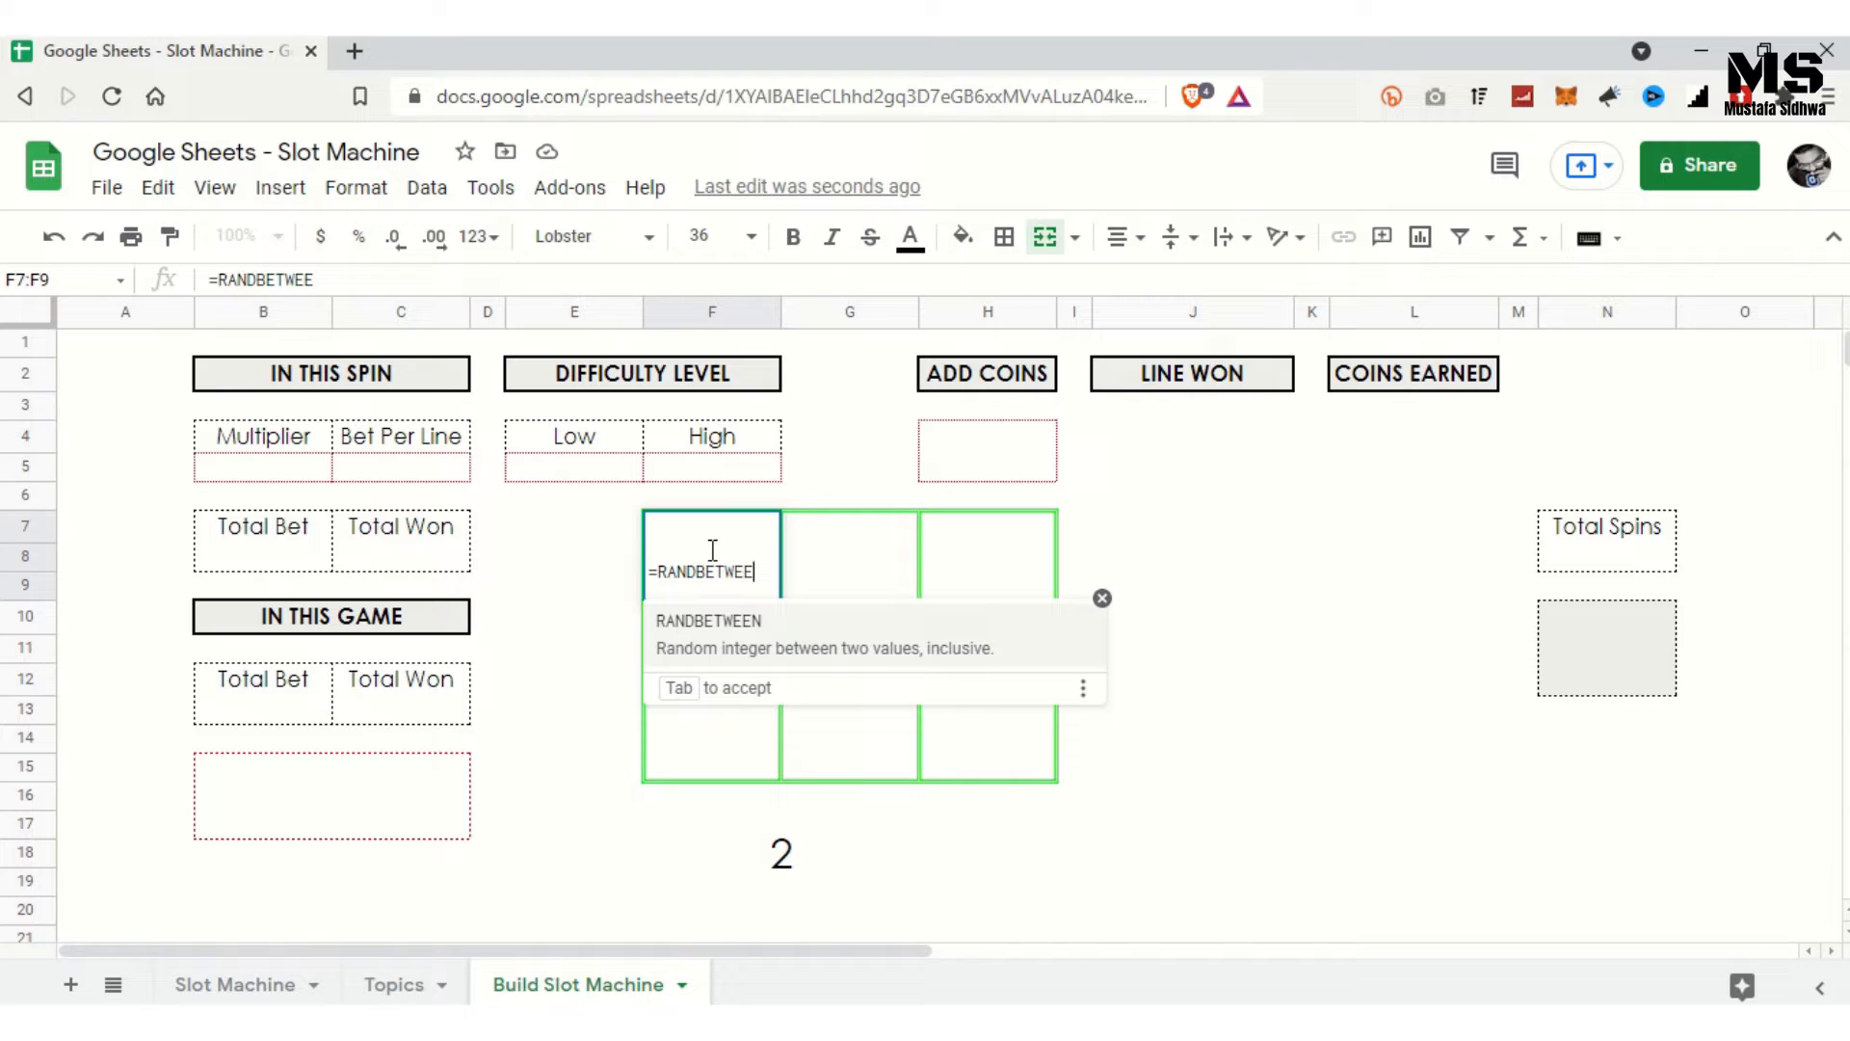
{"action": "key", "text": "Tab"}
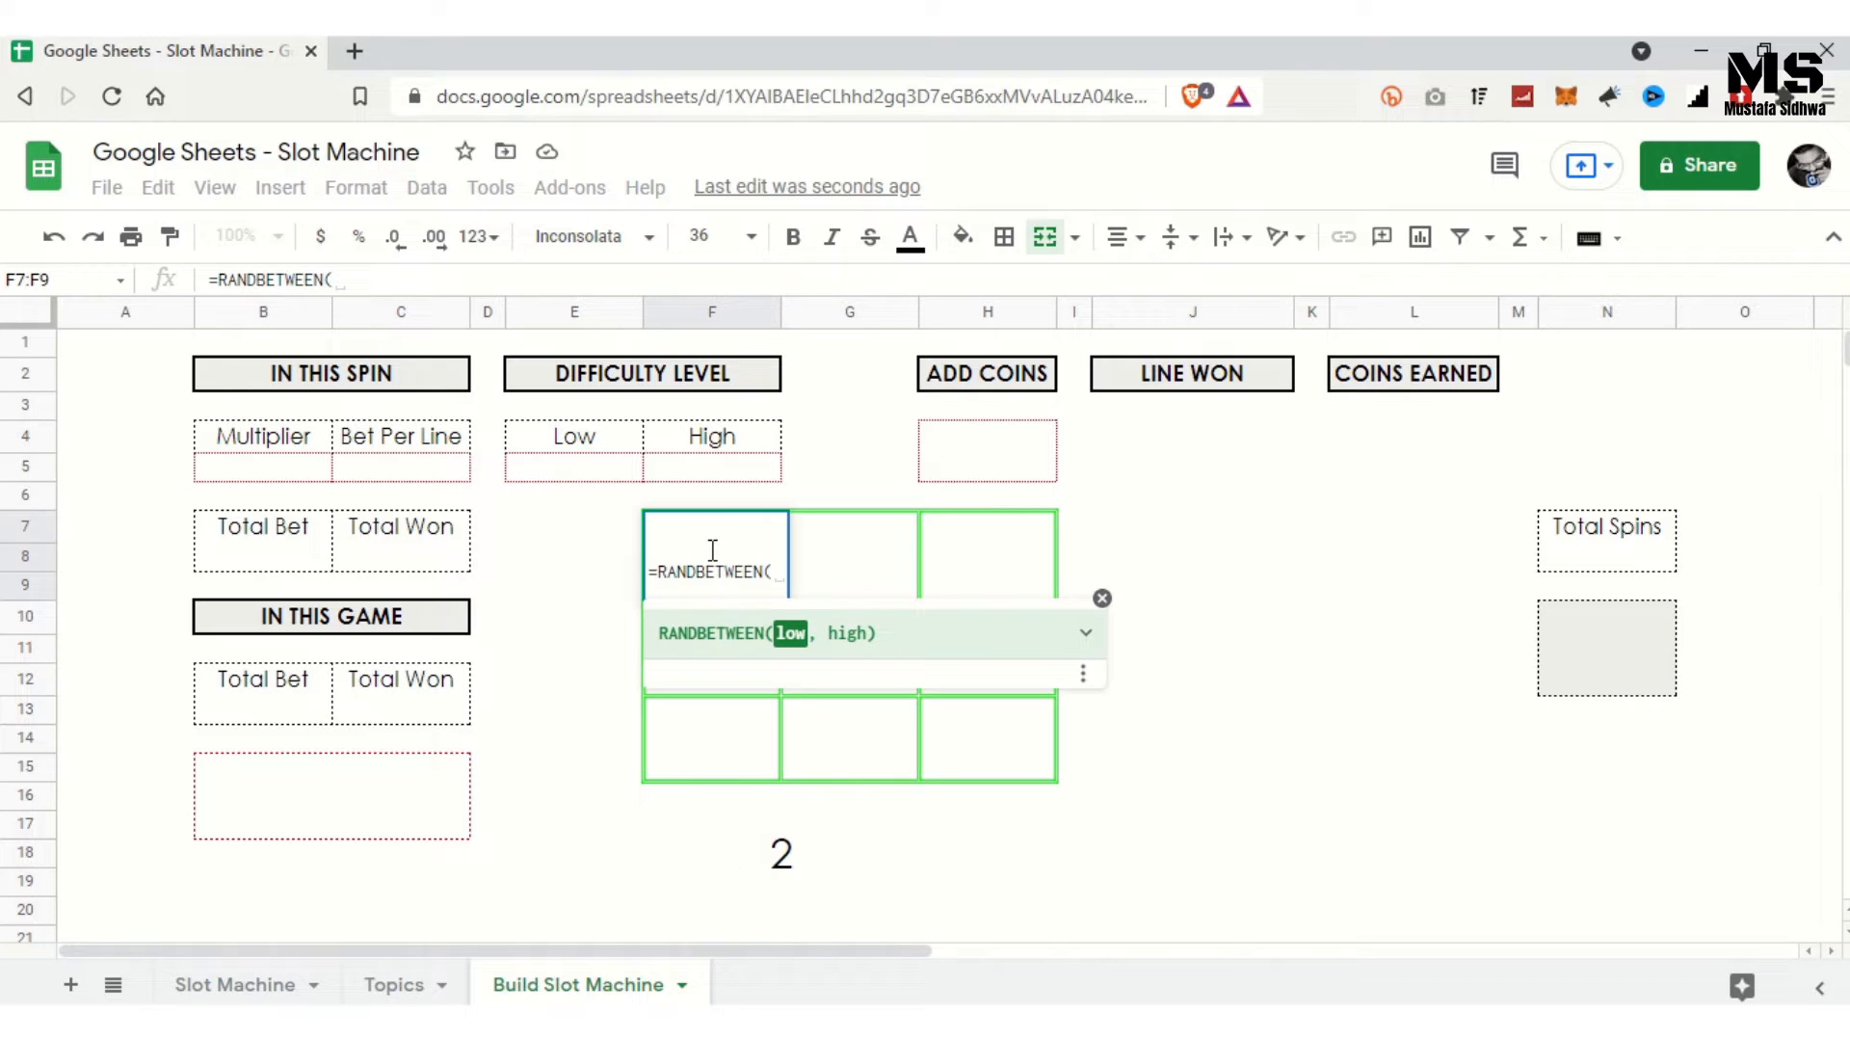
{"action": "left_click", "coordinate": [568, 470]}
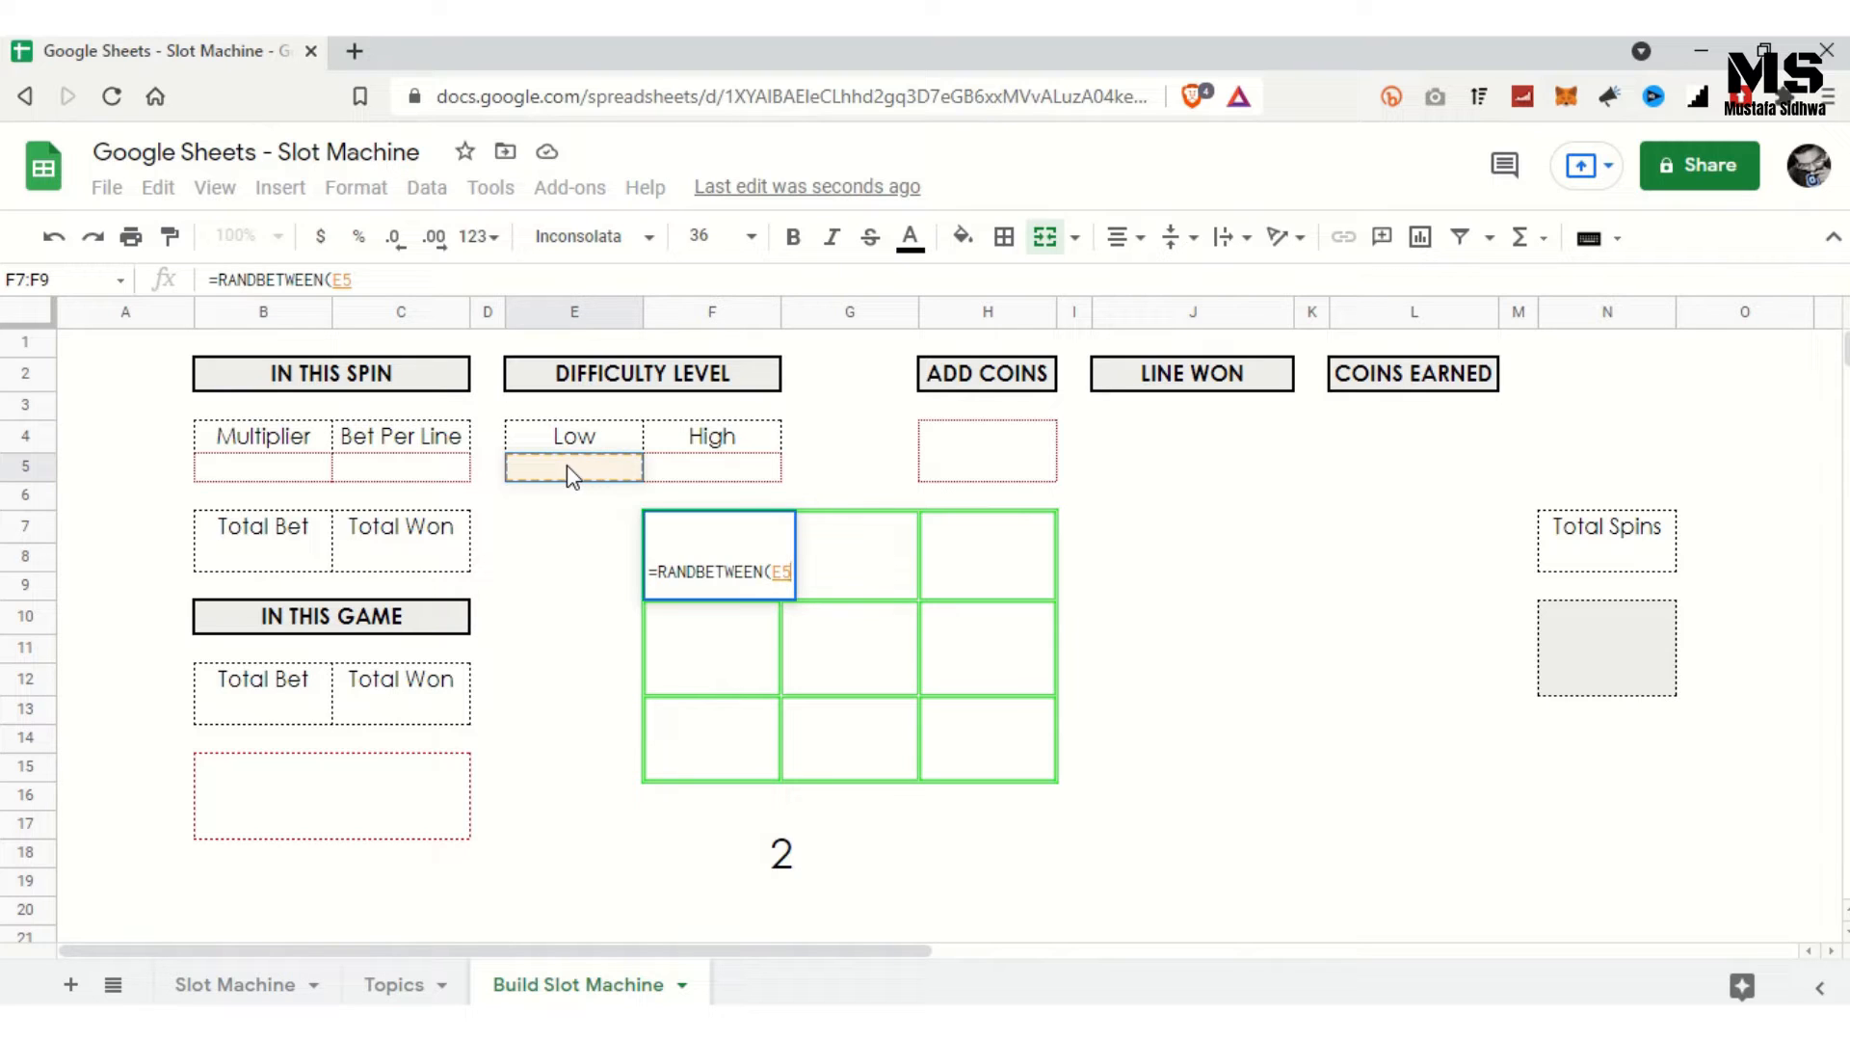
{"action": "key", "text": "F4"}
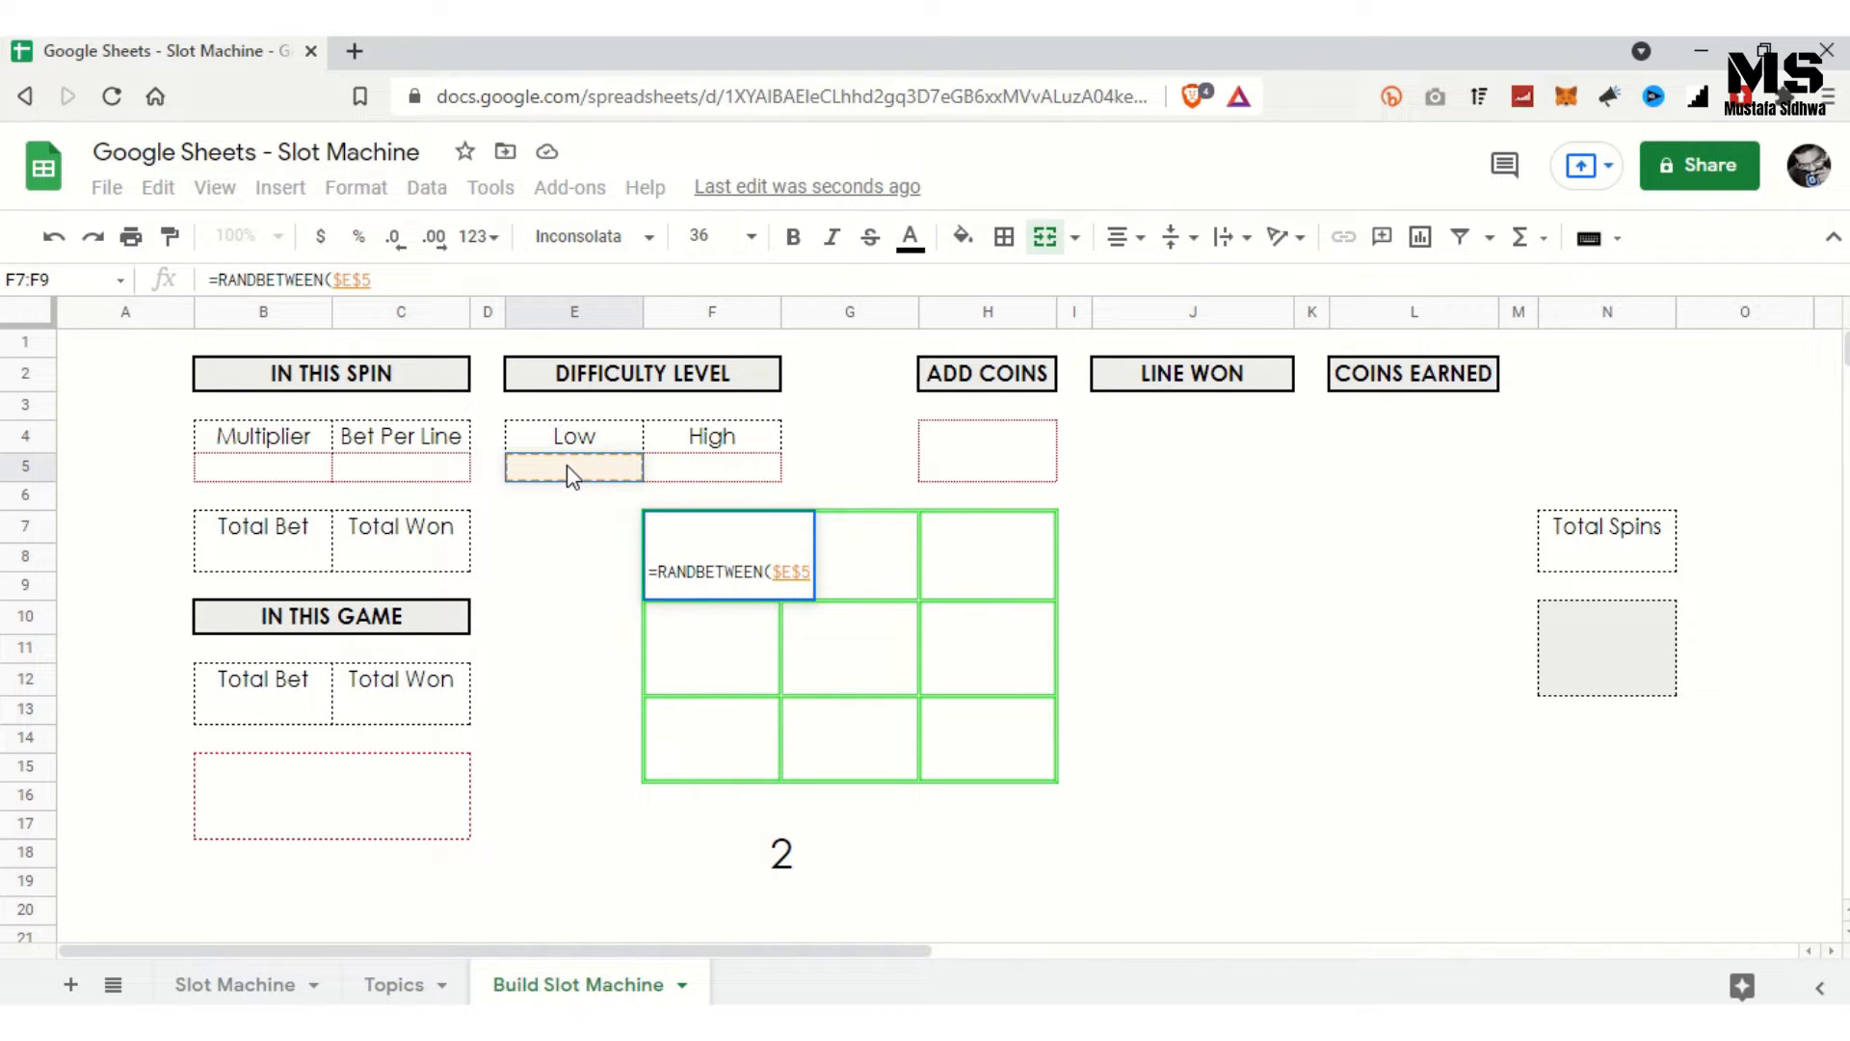
{"action": "type", "text": ","}
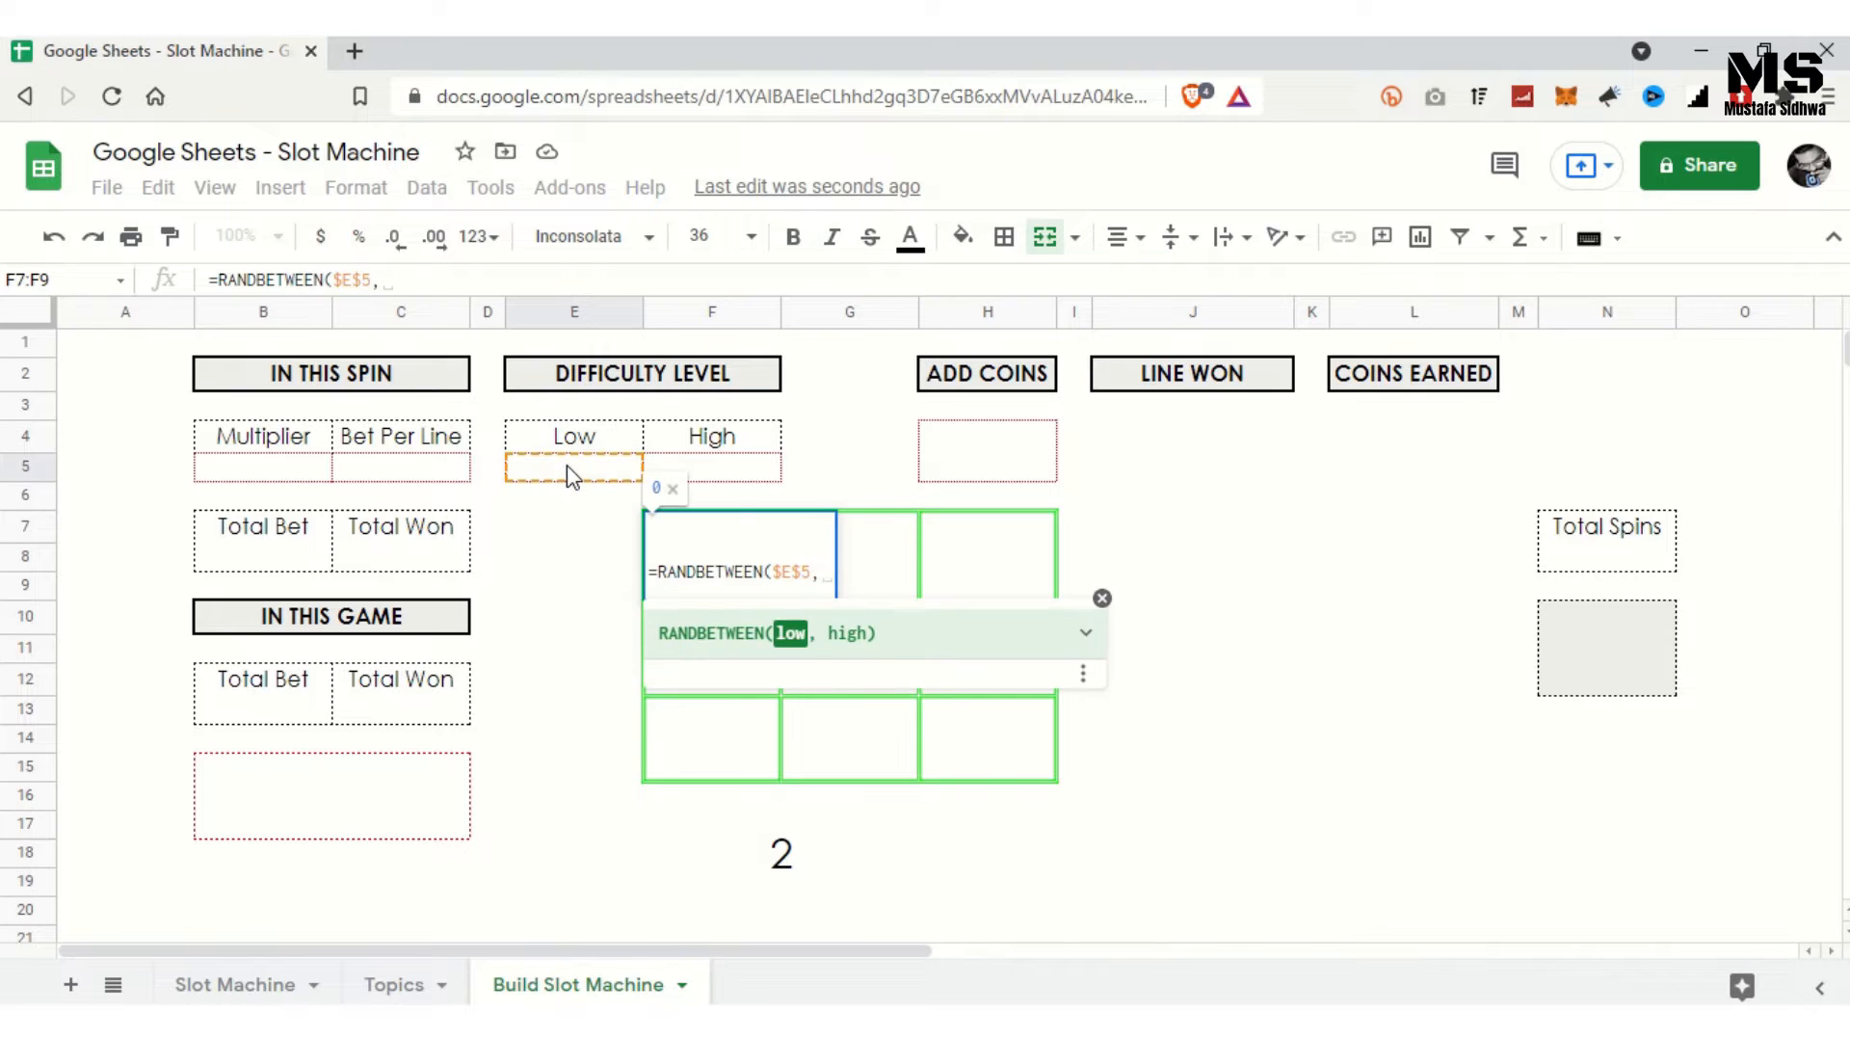
{"action": "left_click", "coordinate": [728, 470]}
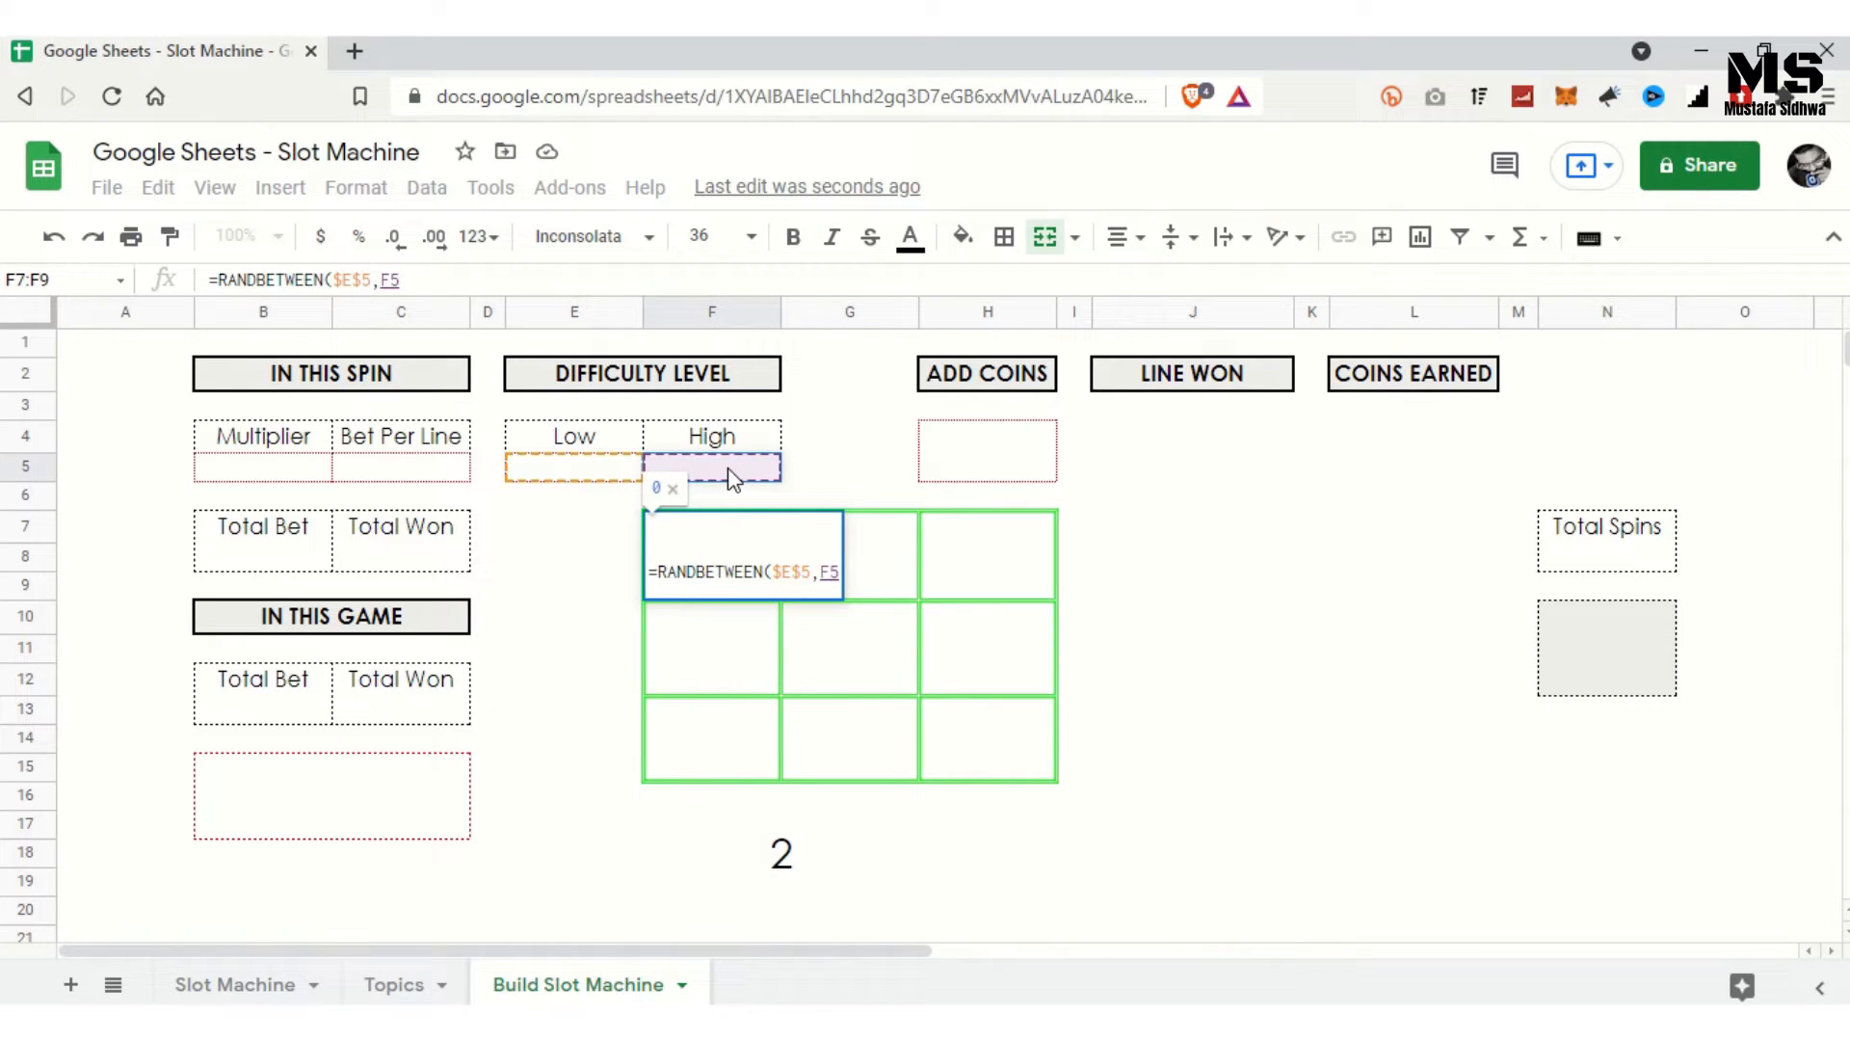
{"action": "key", "text": "F4"}
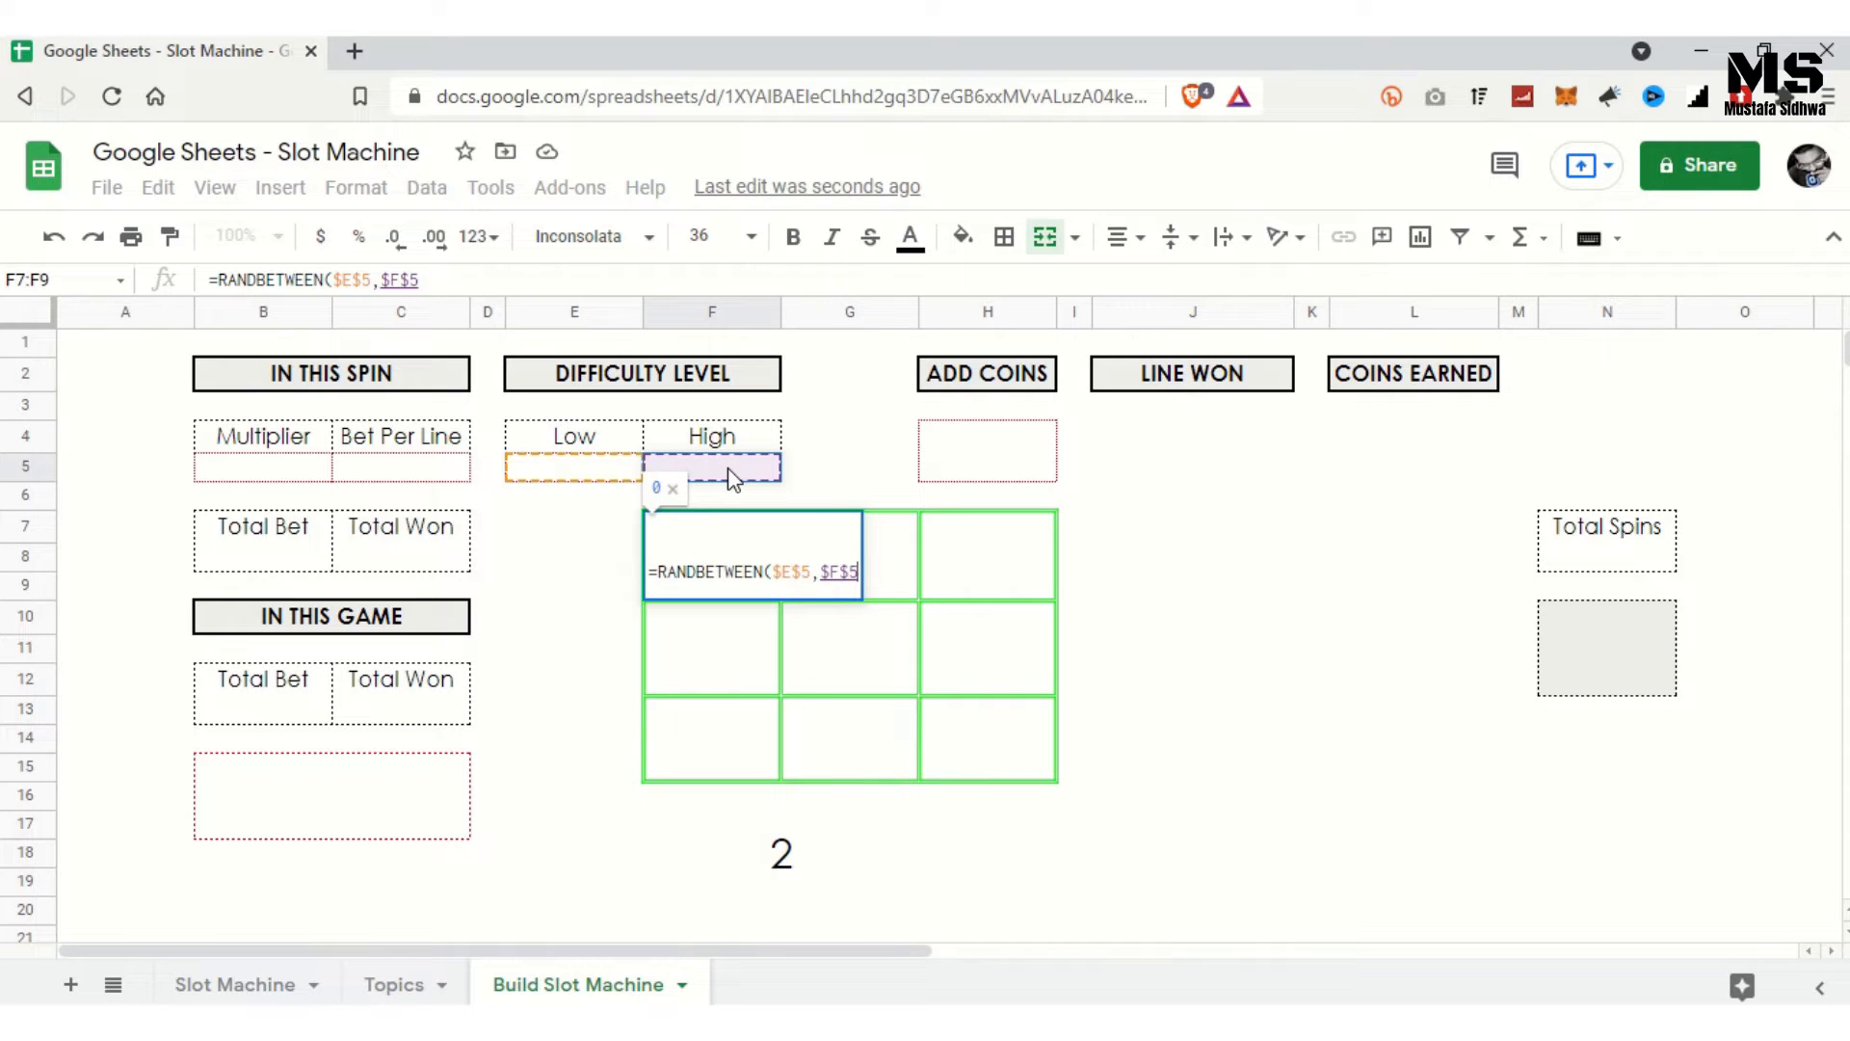
{"action": "type", "text": ")"}
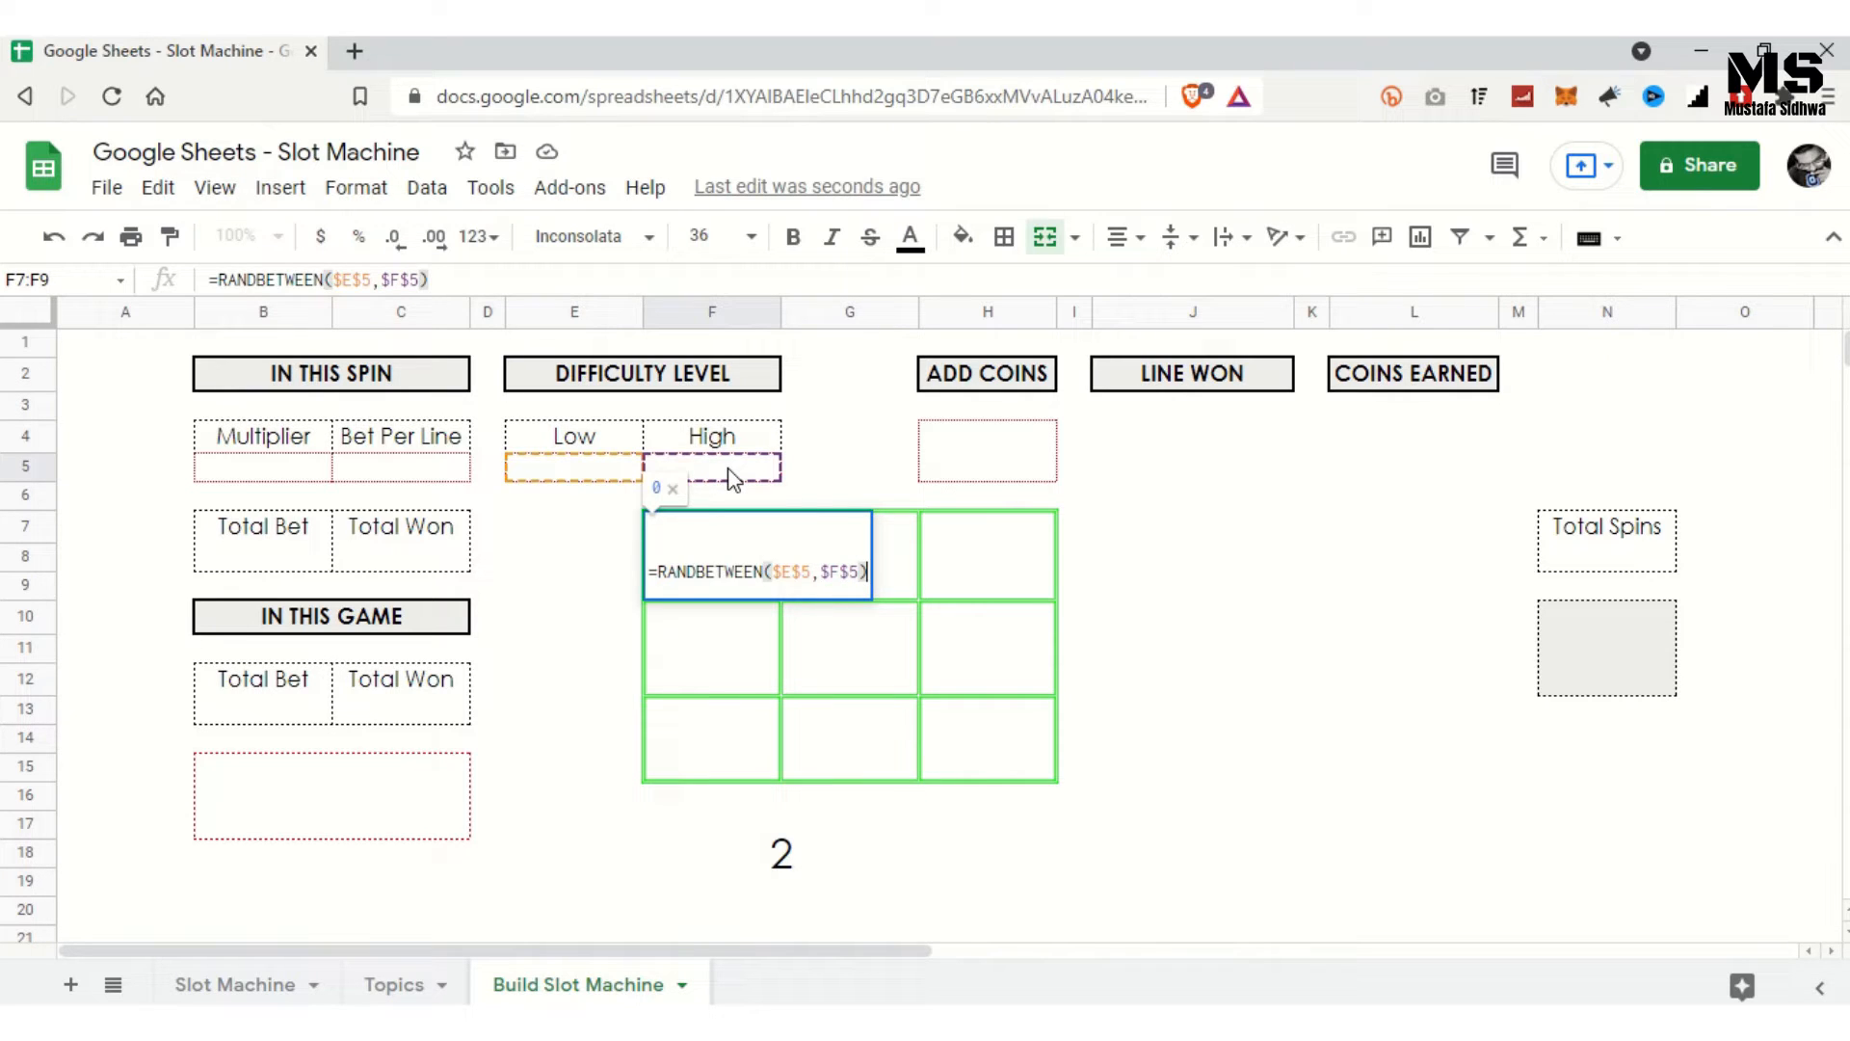
{"action": "key", "text": "Return"}
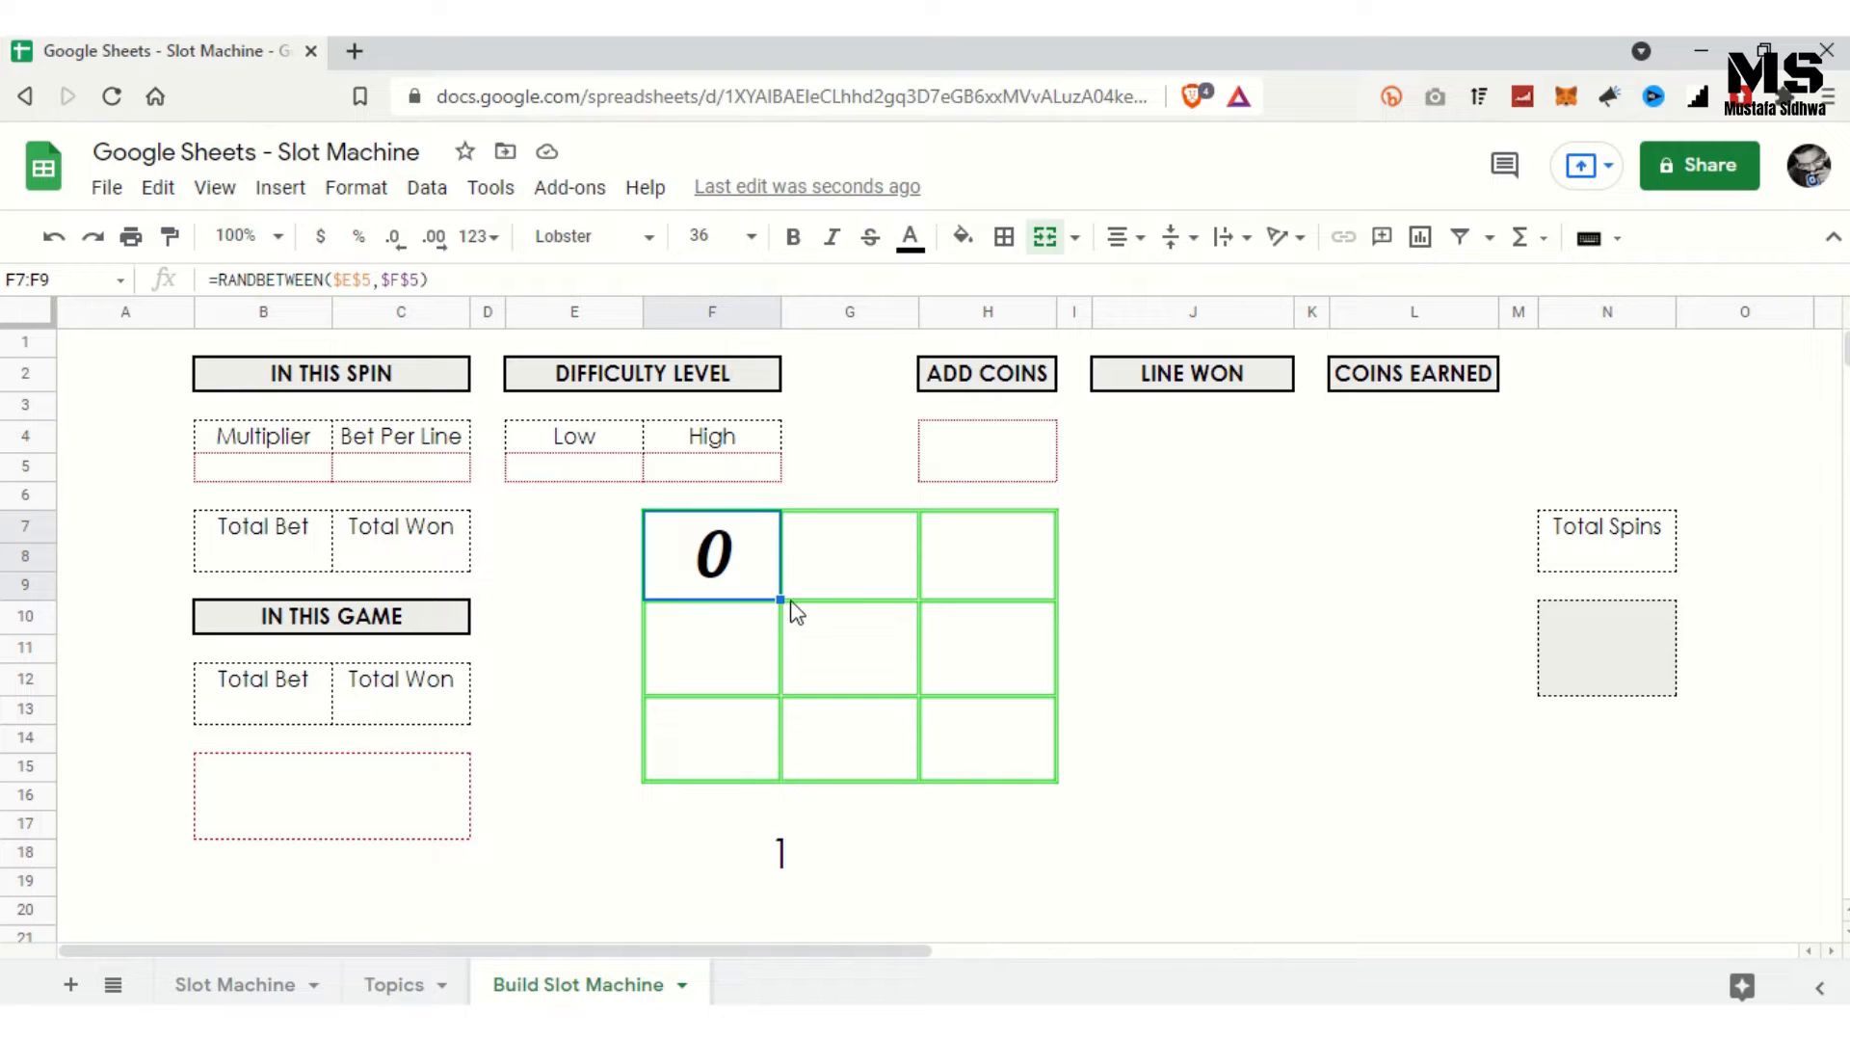
Step: Fill the RANDBETWEEN formula from the first reel cell across and down the whole reel grid F7:H15
{"action": "mouse_move", "coordinate": [781, 599]}
{"action": "left_mouse_down"}
{"action": "mouse_move", "coordinate": [986, 604]}
{"action": "mouse_move", "coordinate": [1038, 761]}
{"action": "mouse_move", "coordinate": [1061, 772]}
{"action": "mouse_move", "coordinate": [1031, 613]}
{"action": "left_mouse_up"}
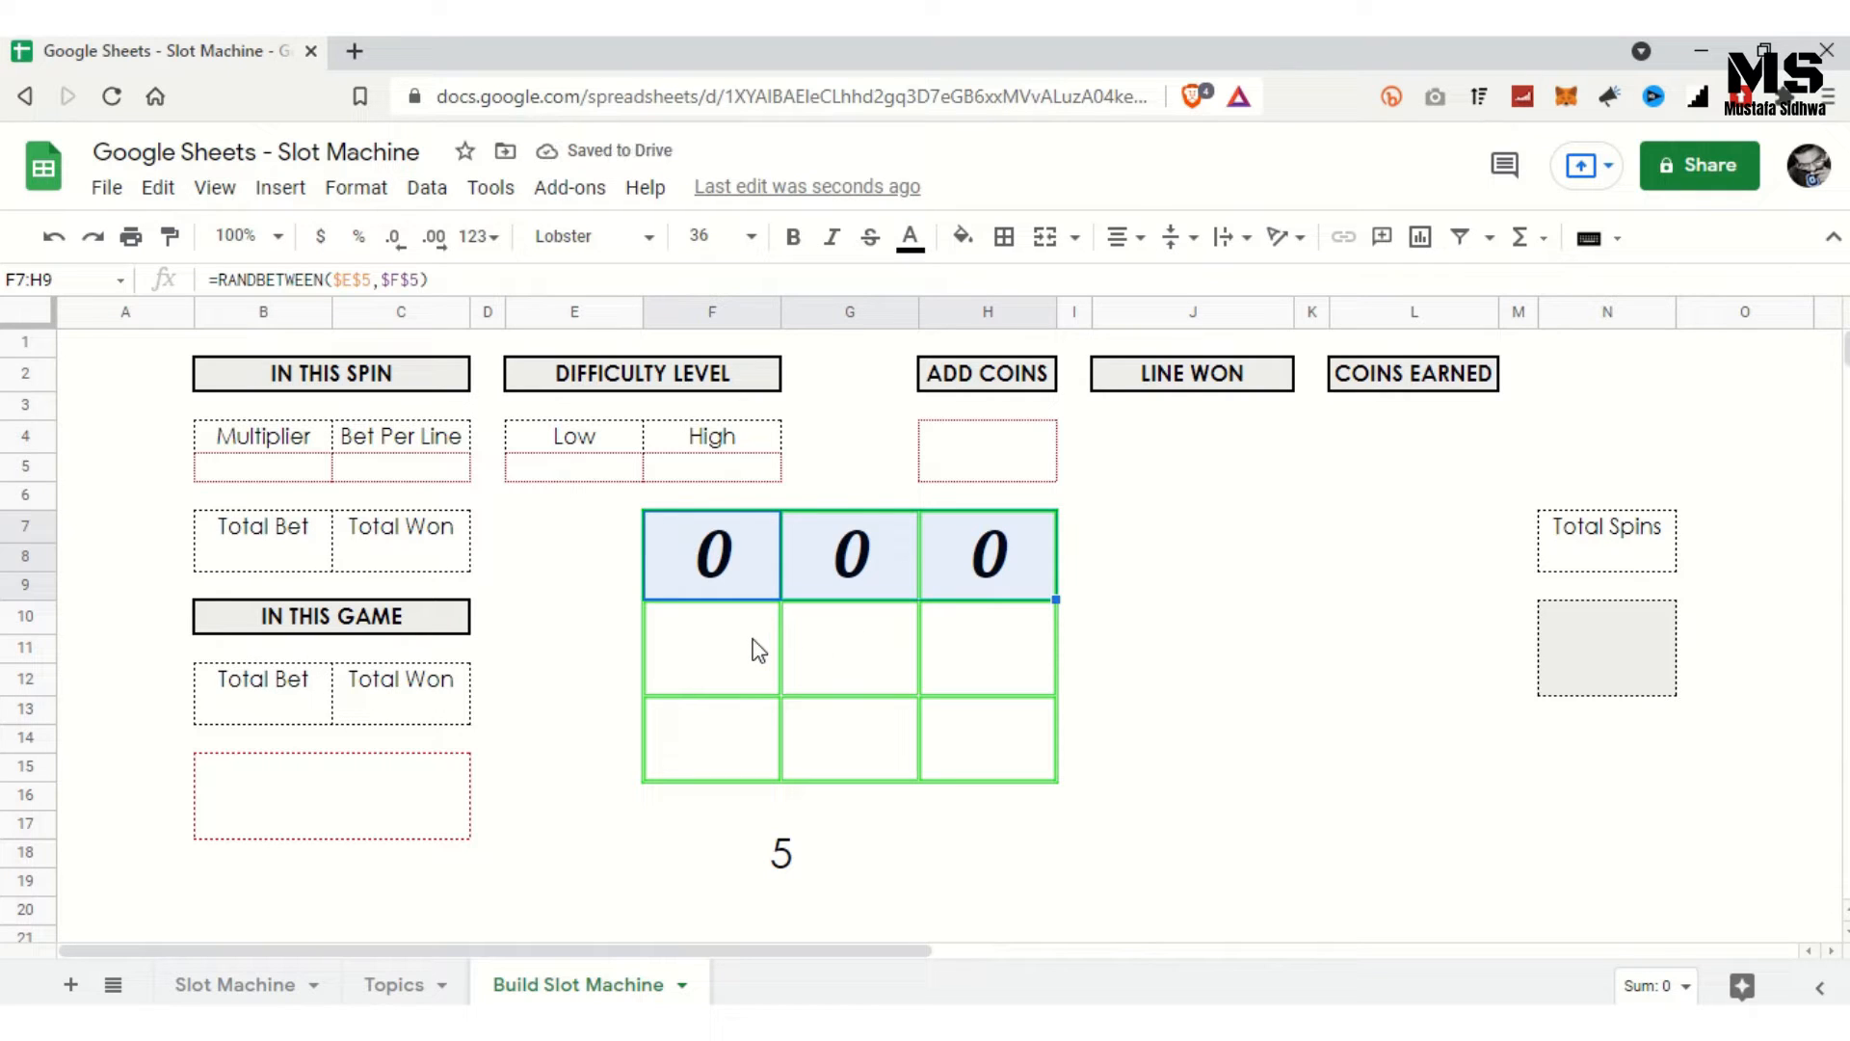
{"action": "key", "text": "shift+Down"}
{"action": "key", "text": "shift+Down"}
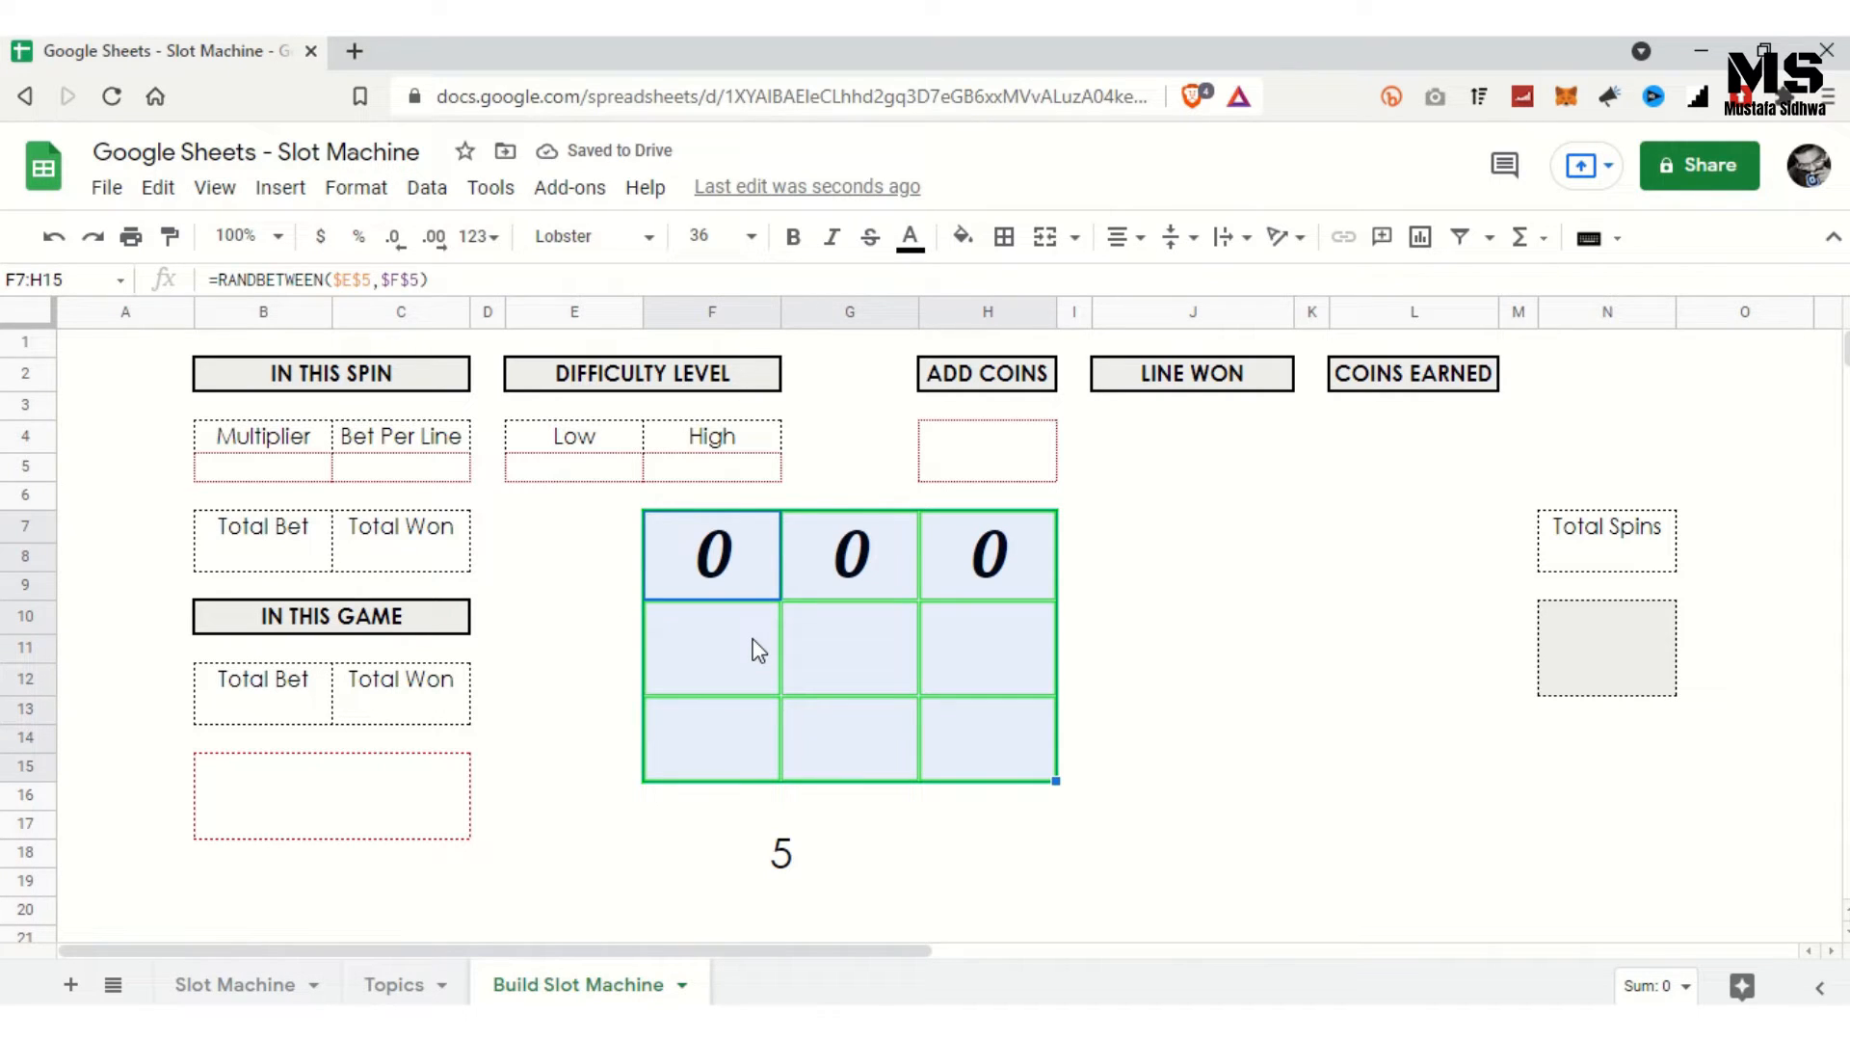
{"action": "key", "text": "ctrl+d"}
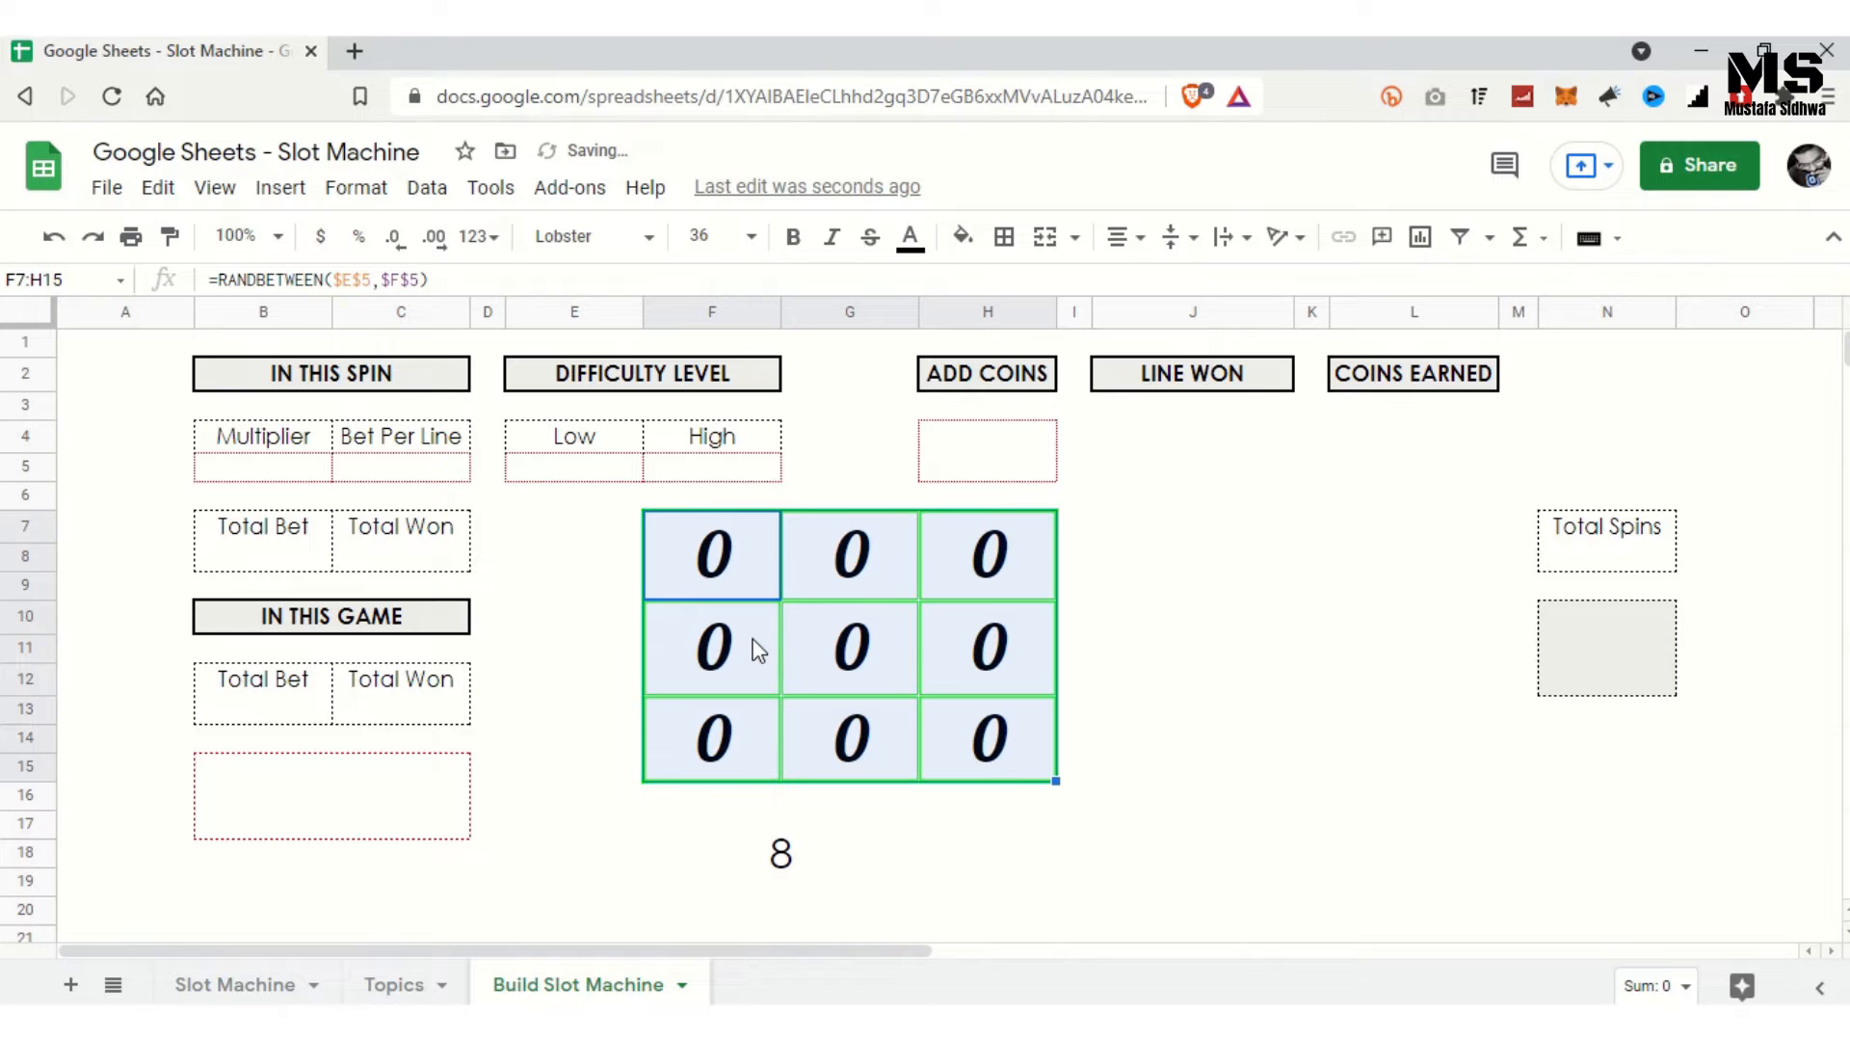
{"action": "left_click", "coordinate": [1122, 708]}
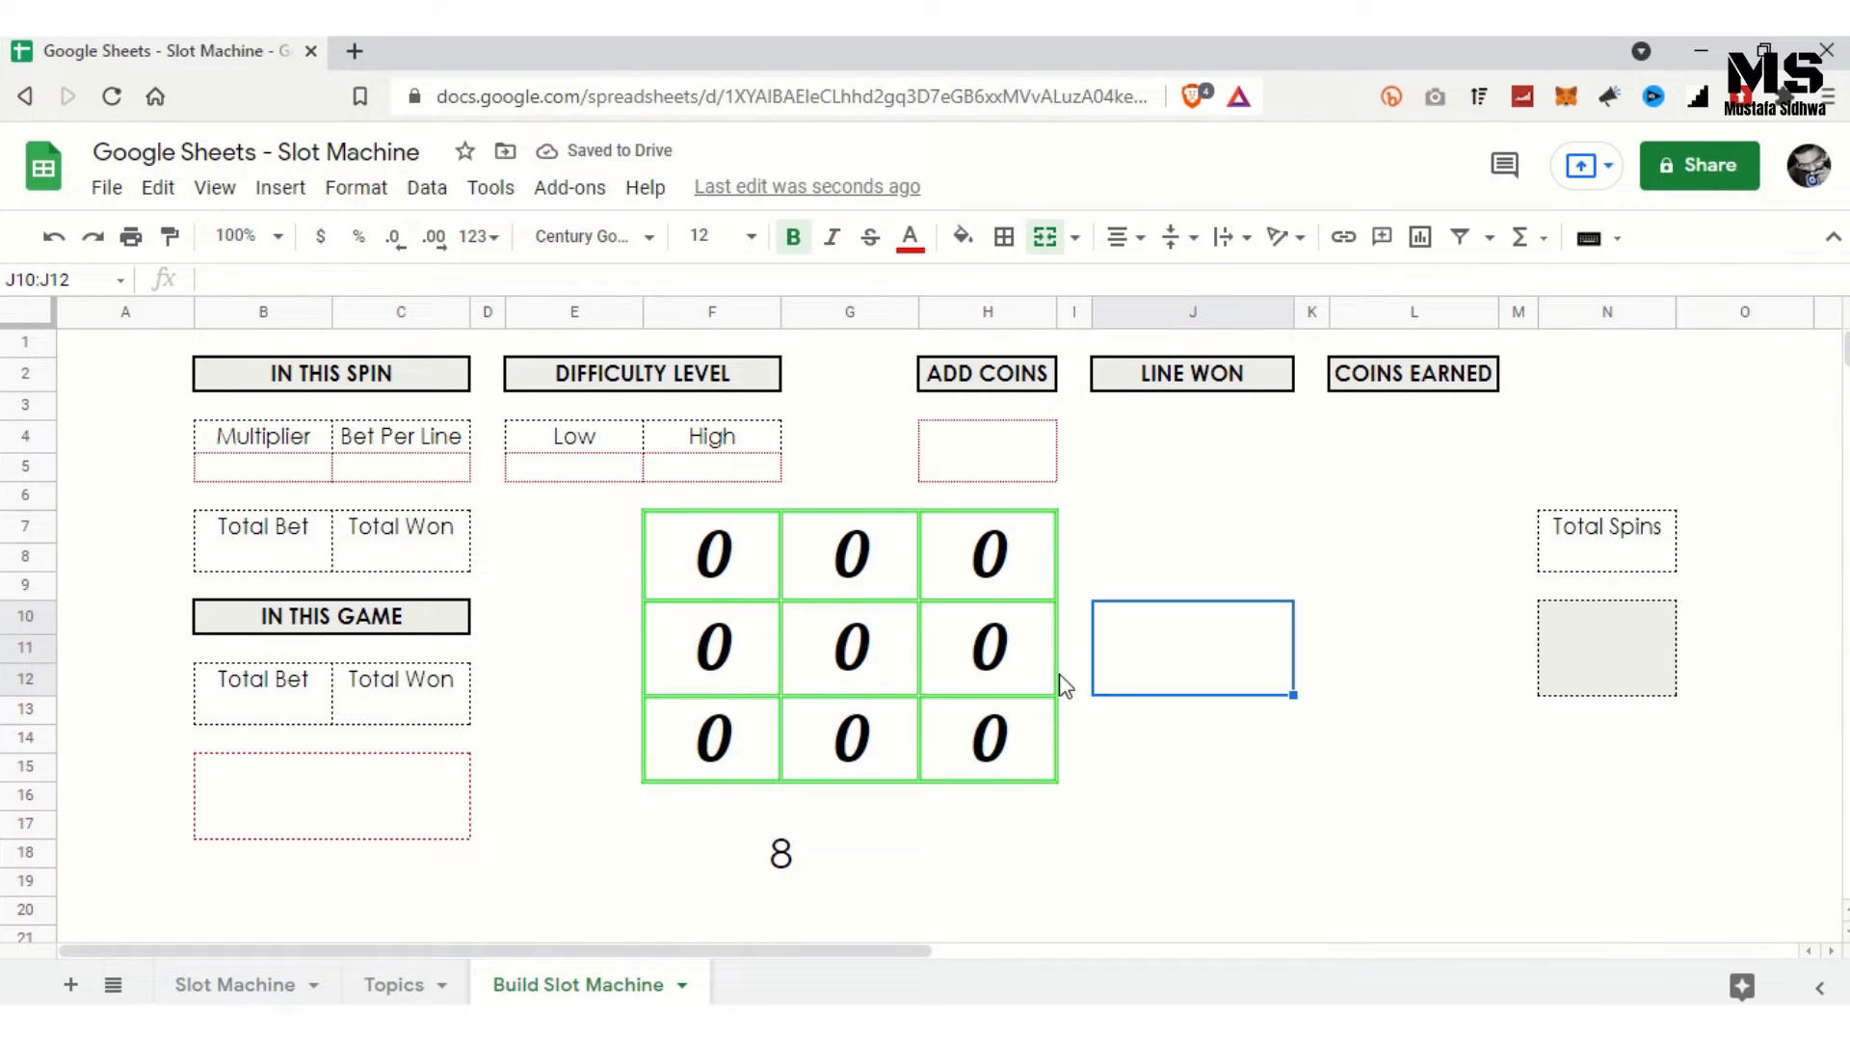
Step: Set the Low difficulty level in E5 to 1
{"action": "left_click", "coordinate": [571, 470]}
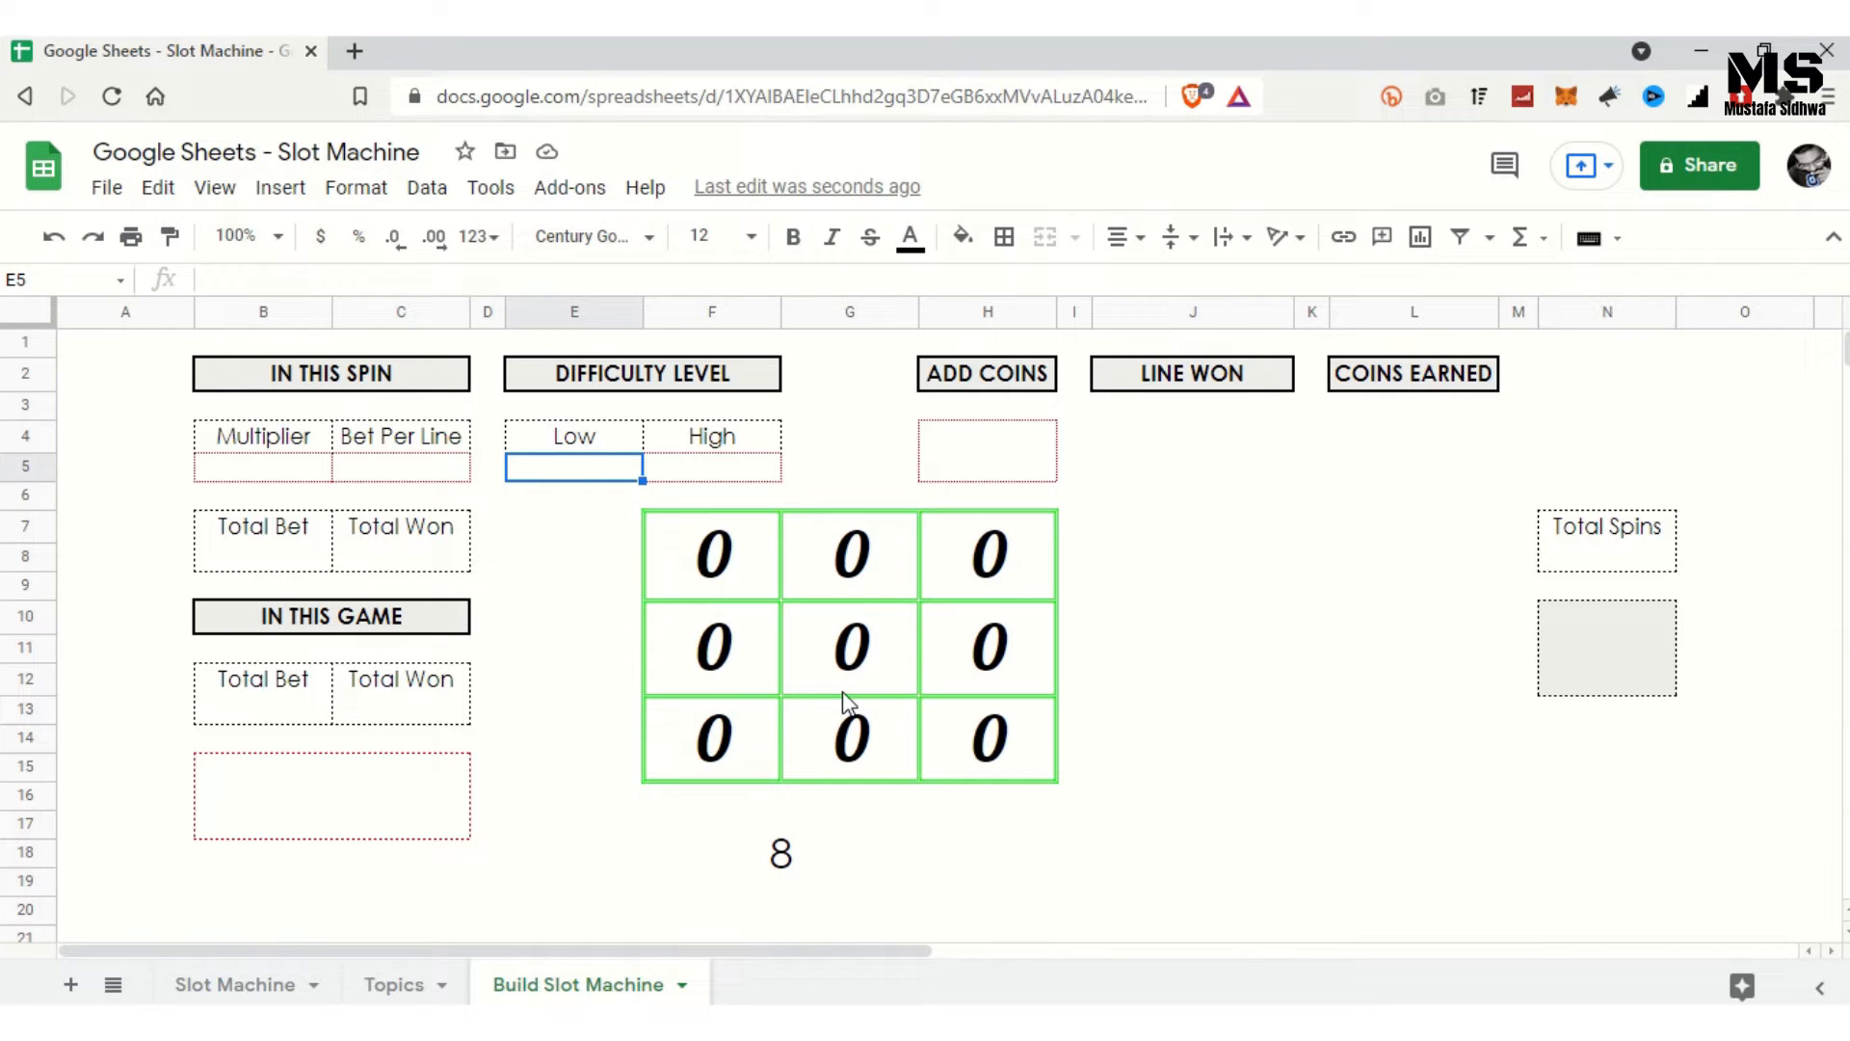
{"action": "type", "text": "1"}
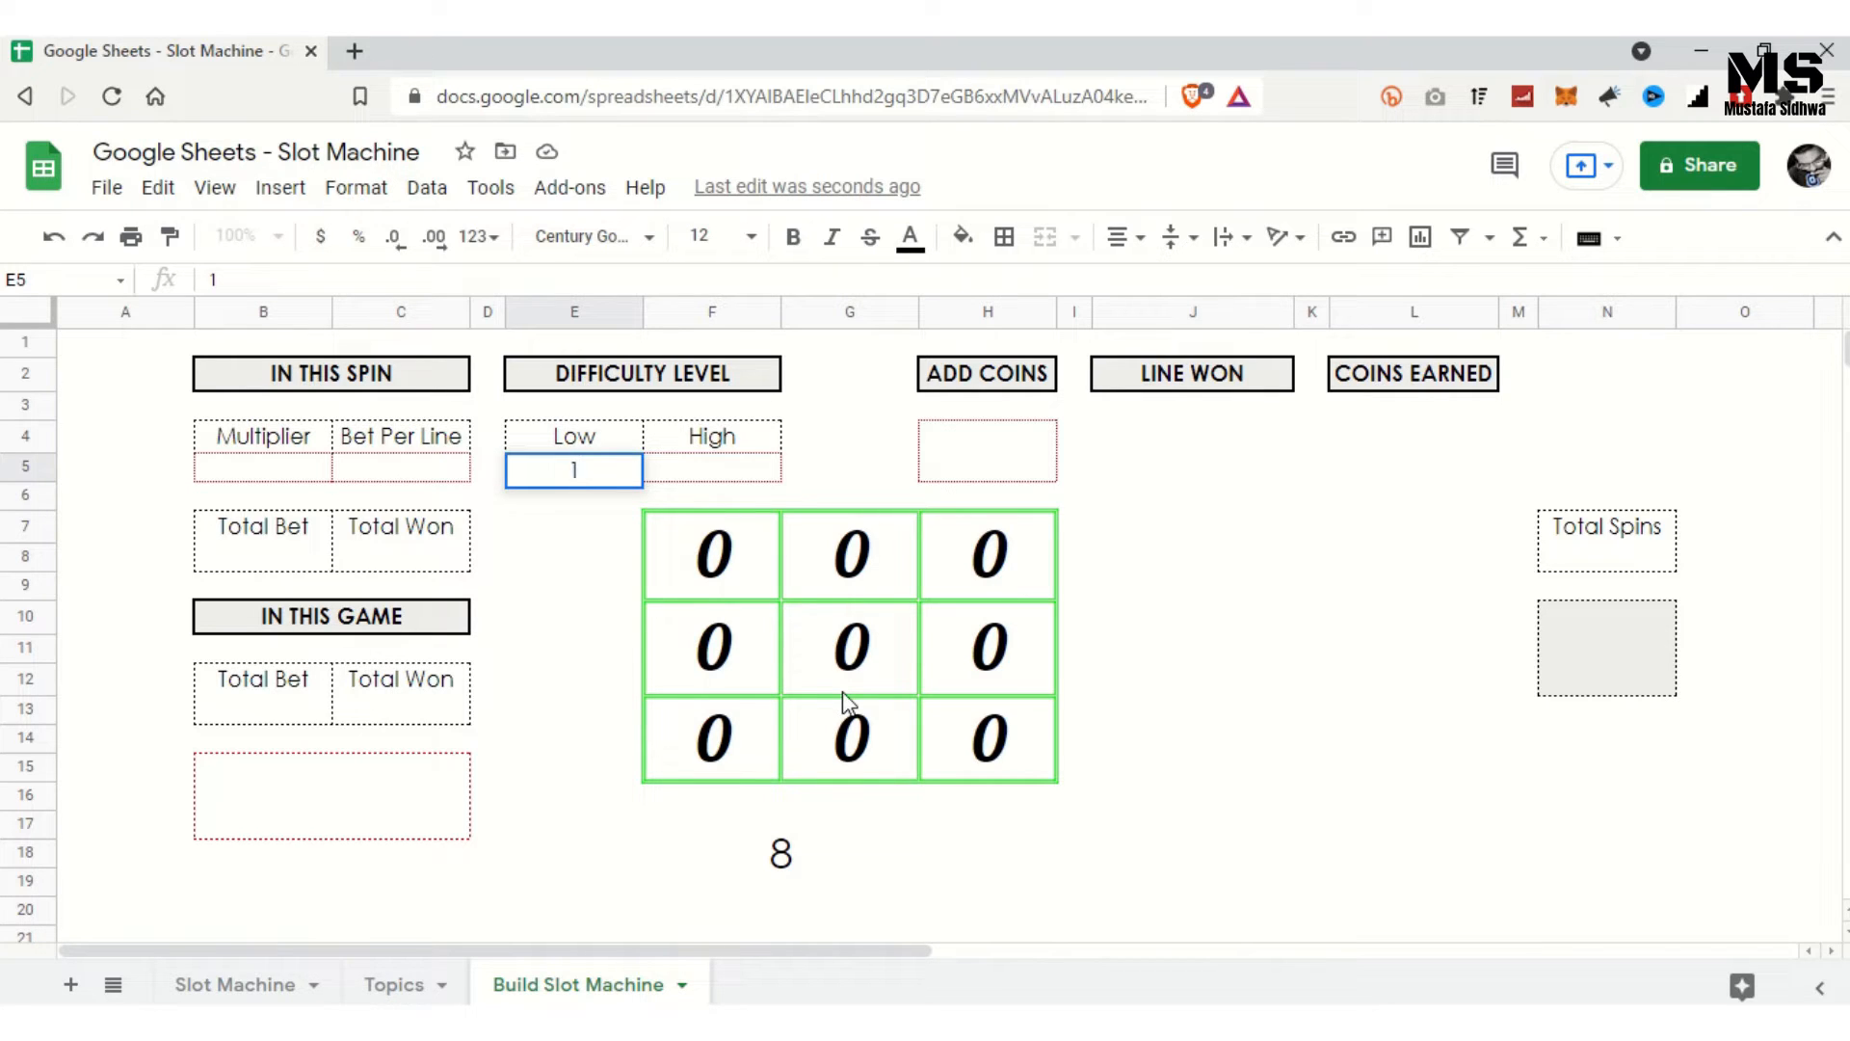
{"action": "key", "text": "Tab"}
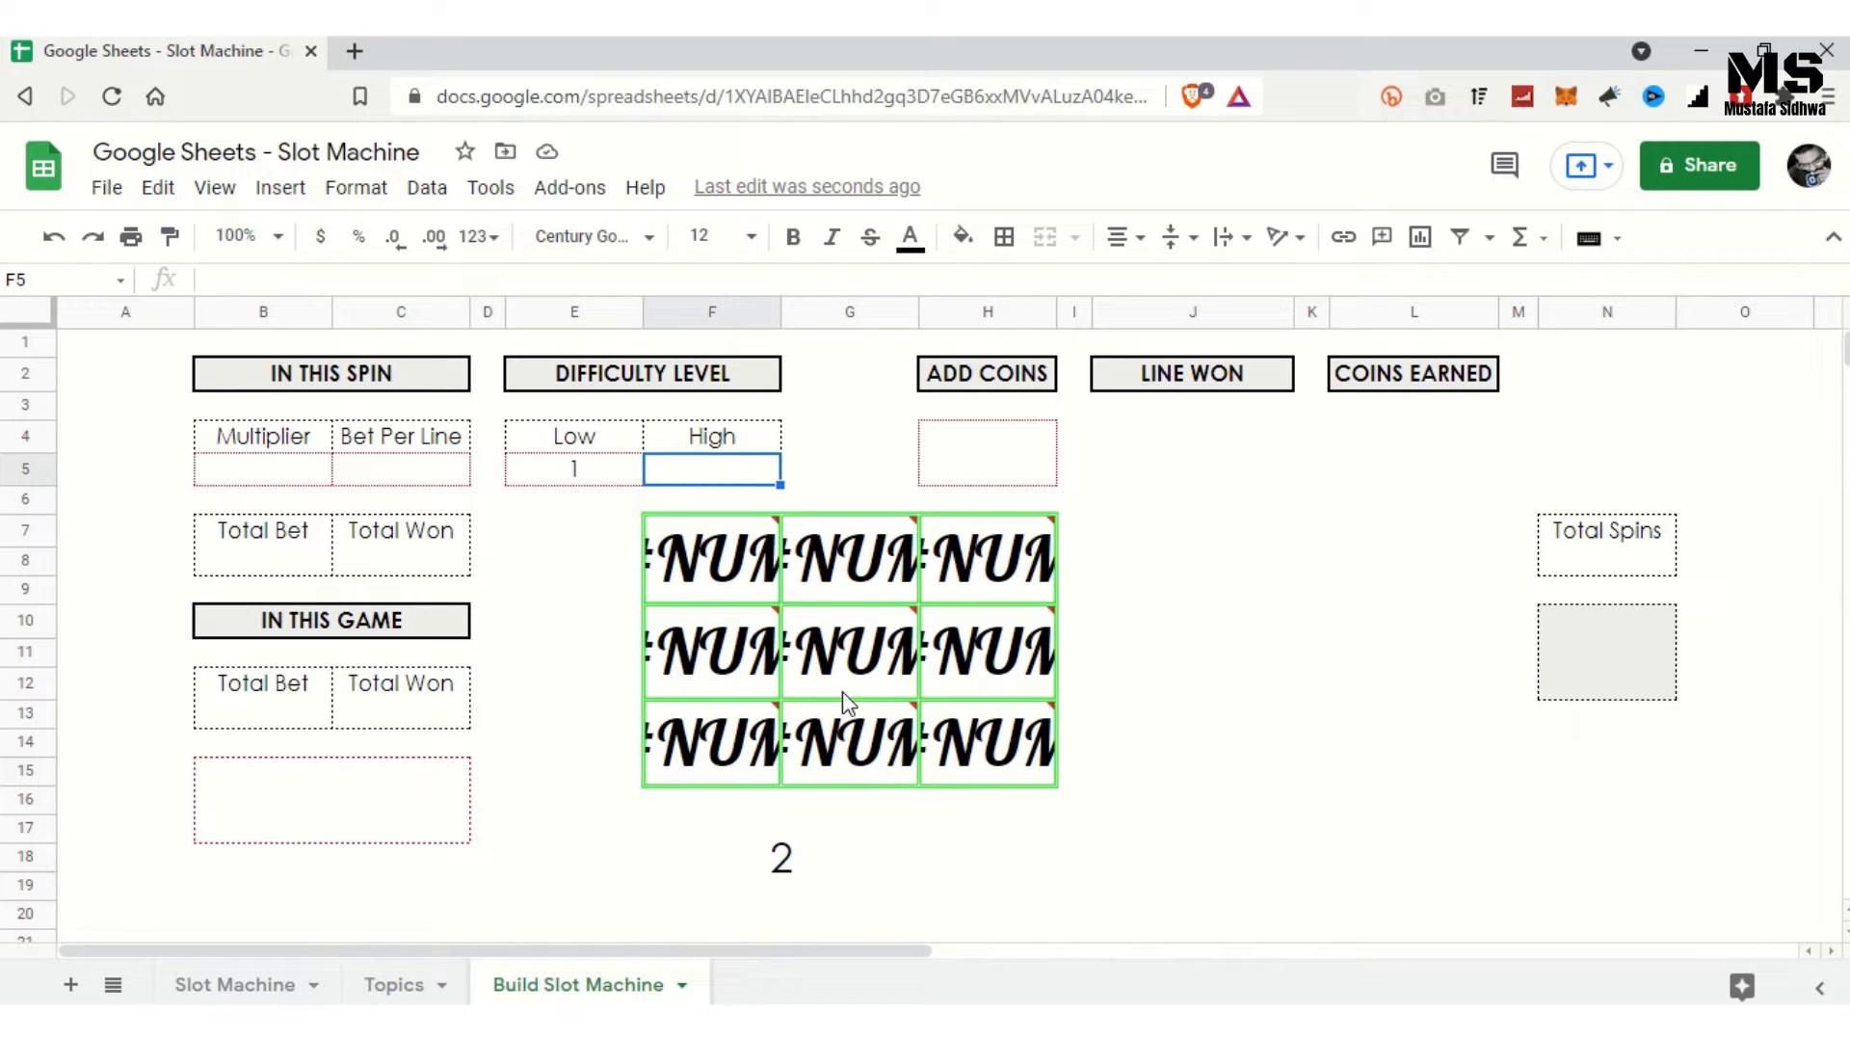
Step: Wrap the formula in the first reel cell in IFERROR, making it =IFERROR(RANDBETWEEN($E$5,$F$5))
{"action": "key", "text": "Down"}
{"action": "key", "text": "Down"}
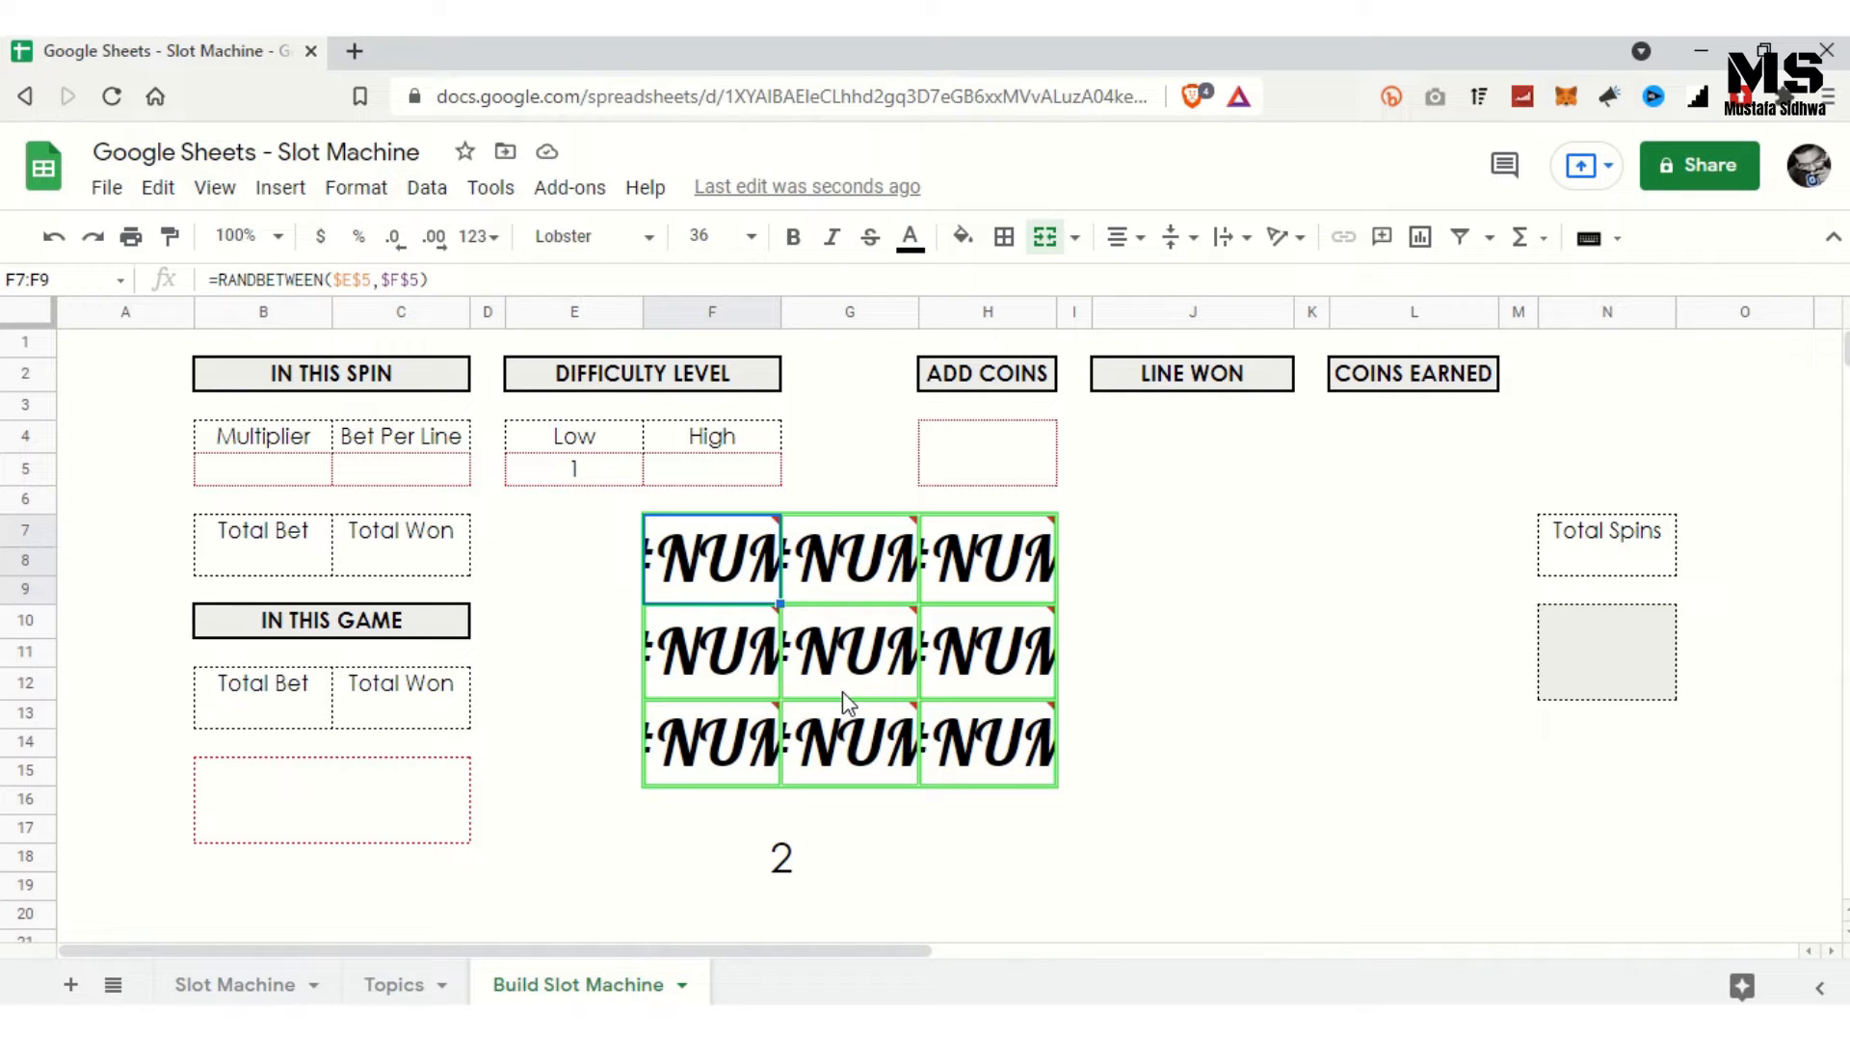
{"action": "key", "text": "F2"}
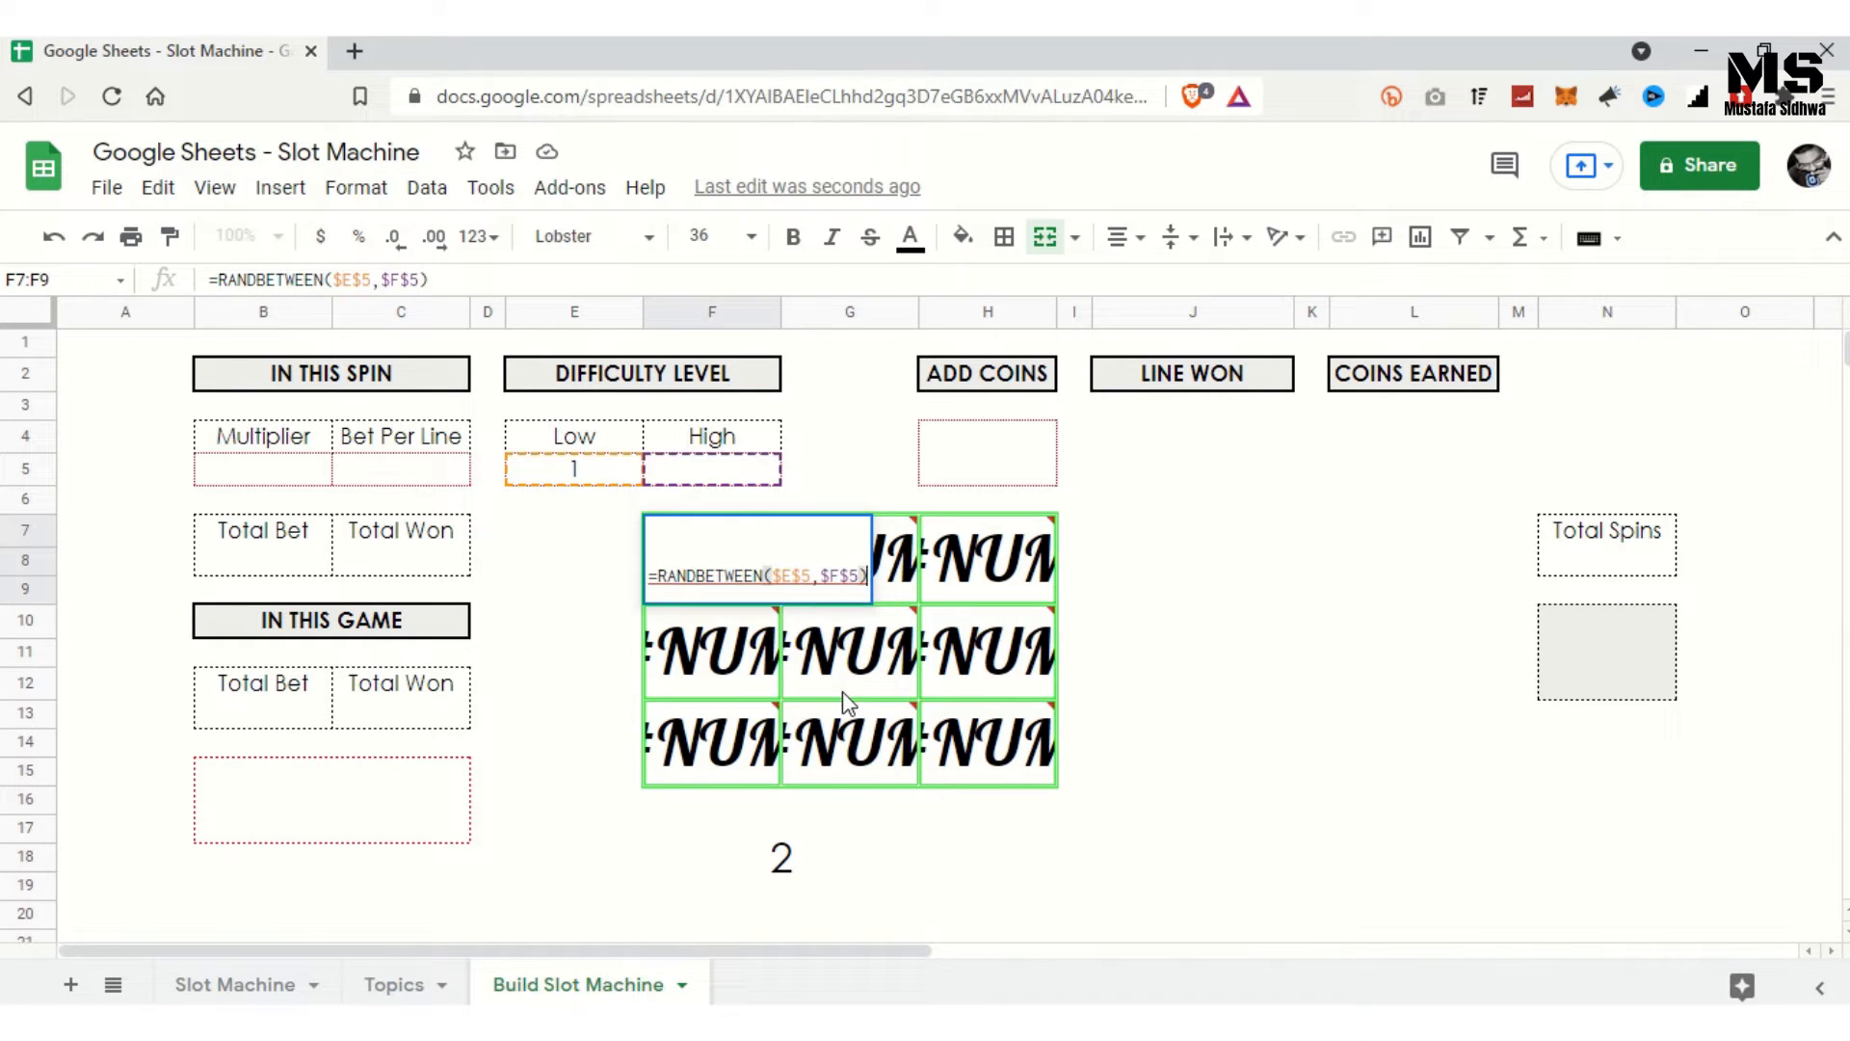
{"action": "key", "text": "Left"}
{"action": "key", "text": "Left"}
{"action": "key", "text": "Left"}
{"action": "key", "text": "Left"}
{"action": "key", "text": "Left"}
{"action": "key", "text": "Left"}
{"action": "key", "text": "Left"}
{"action": "key", "text": "Left"}
{"action": "key", "text": "Left"}
{"action": "key", "text": "Left"}
{"action": "key", "text": "Left"}
{"action": "key", "text": "Left"}
{"action": "key", "text": "Left"}
{"action": "key", "text": "Left"}
{"action": "key", "text": "Left"}
{"action": "key", "text": "Left"}
{"action": "key", "text": "Left"}
{"action": "key", "text": "Left"}
{"action": "key", "text": "Left"}
{"action": "key", "text": "Left"}
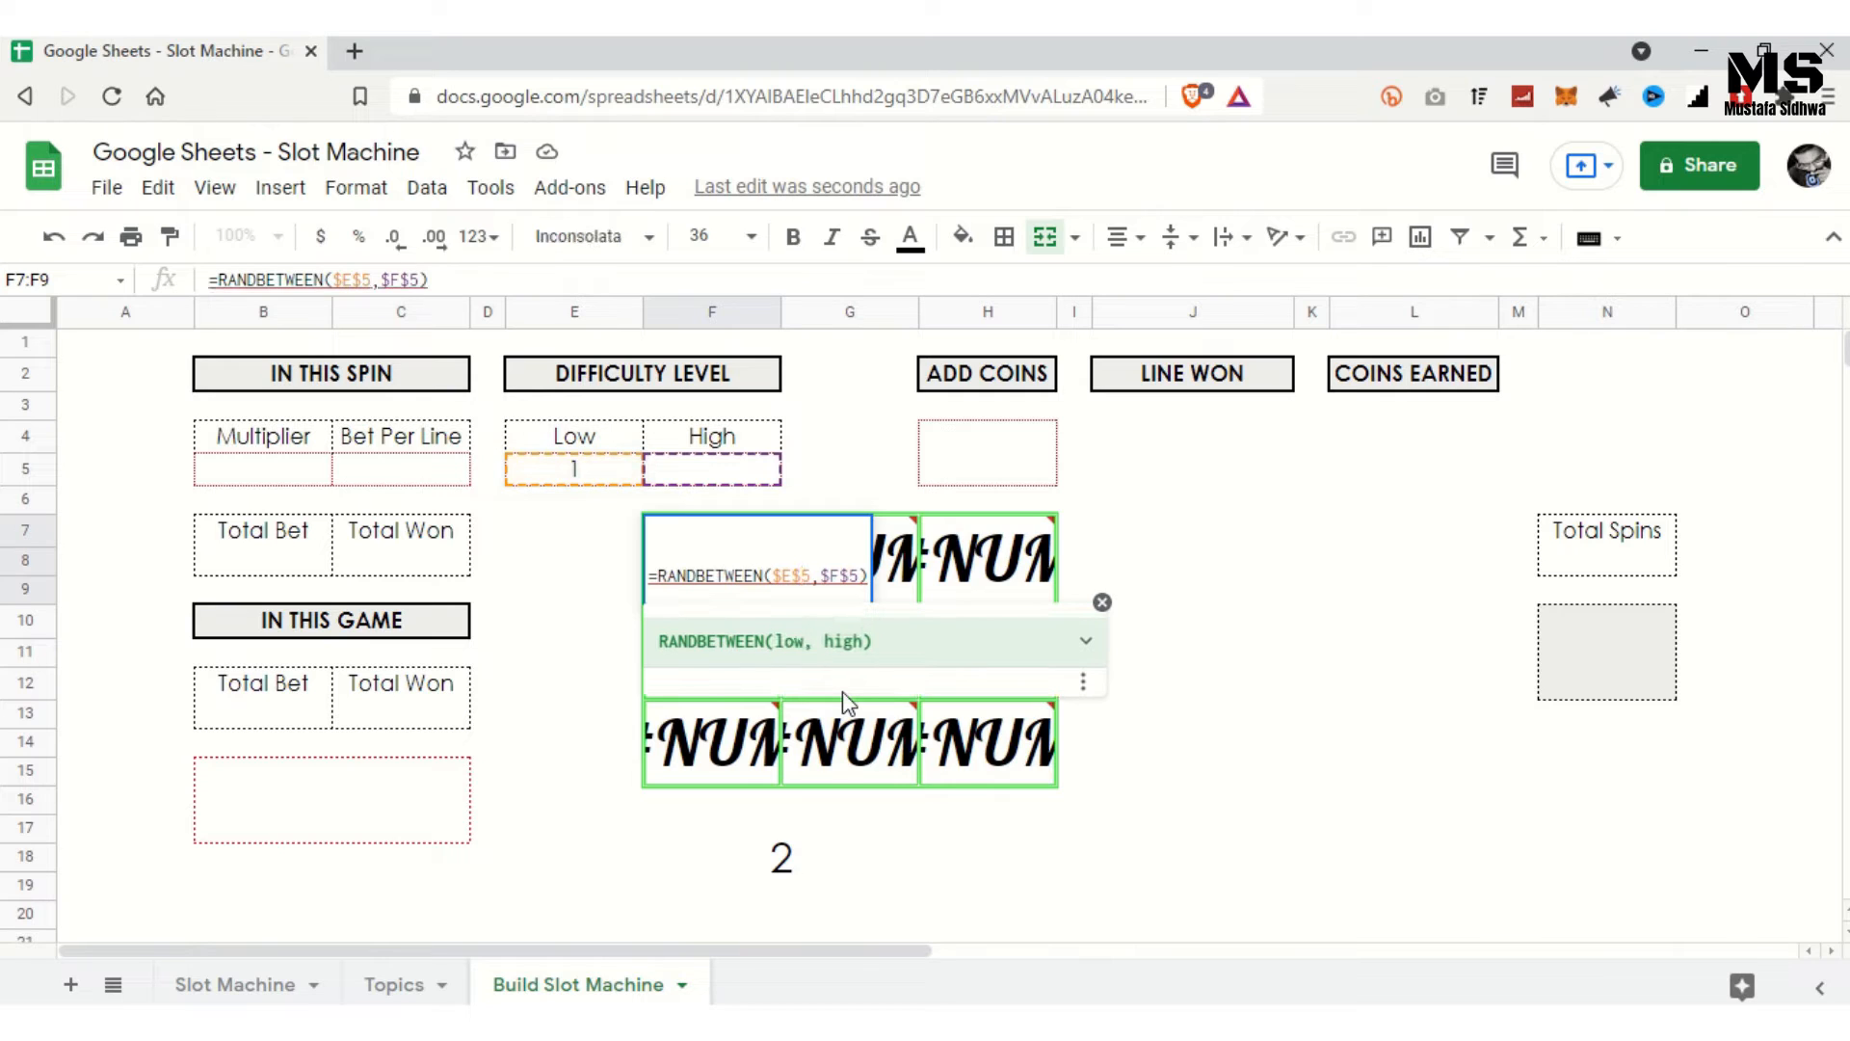
{"action": "type", "text": "IFE"}
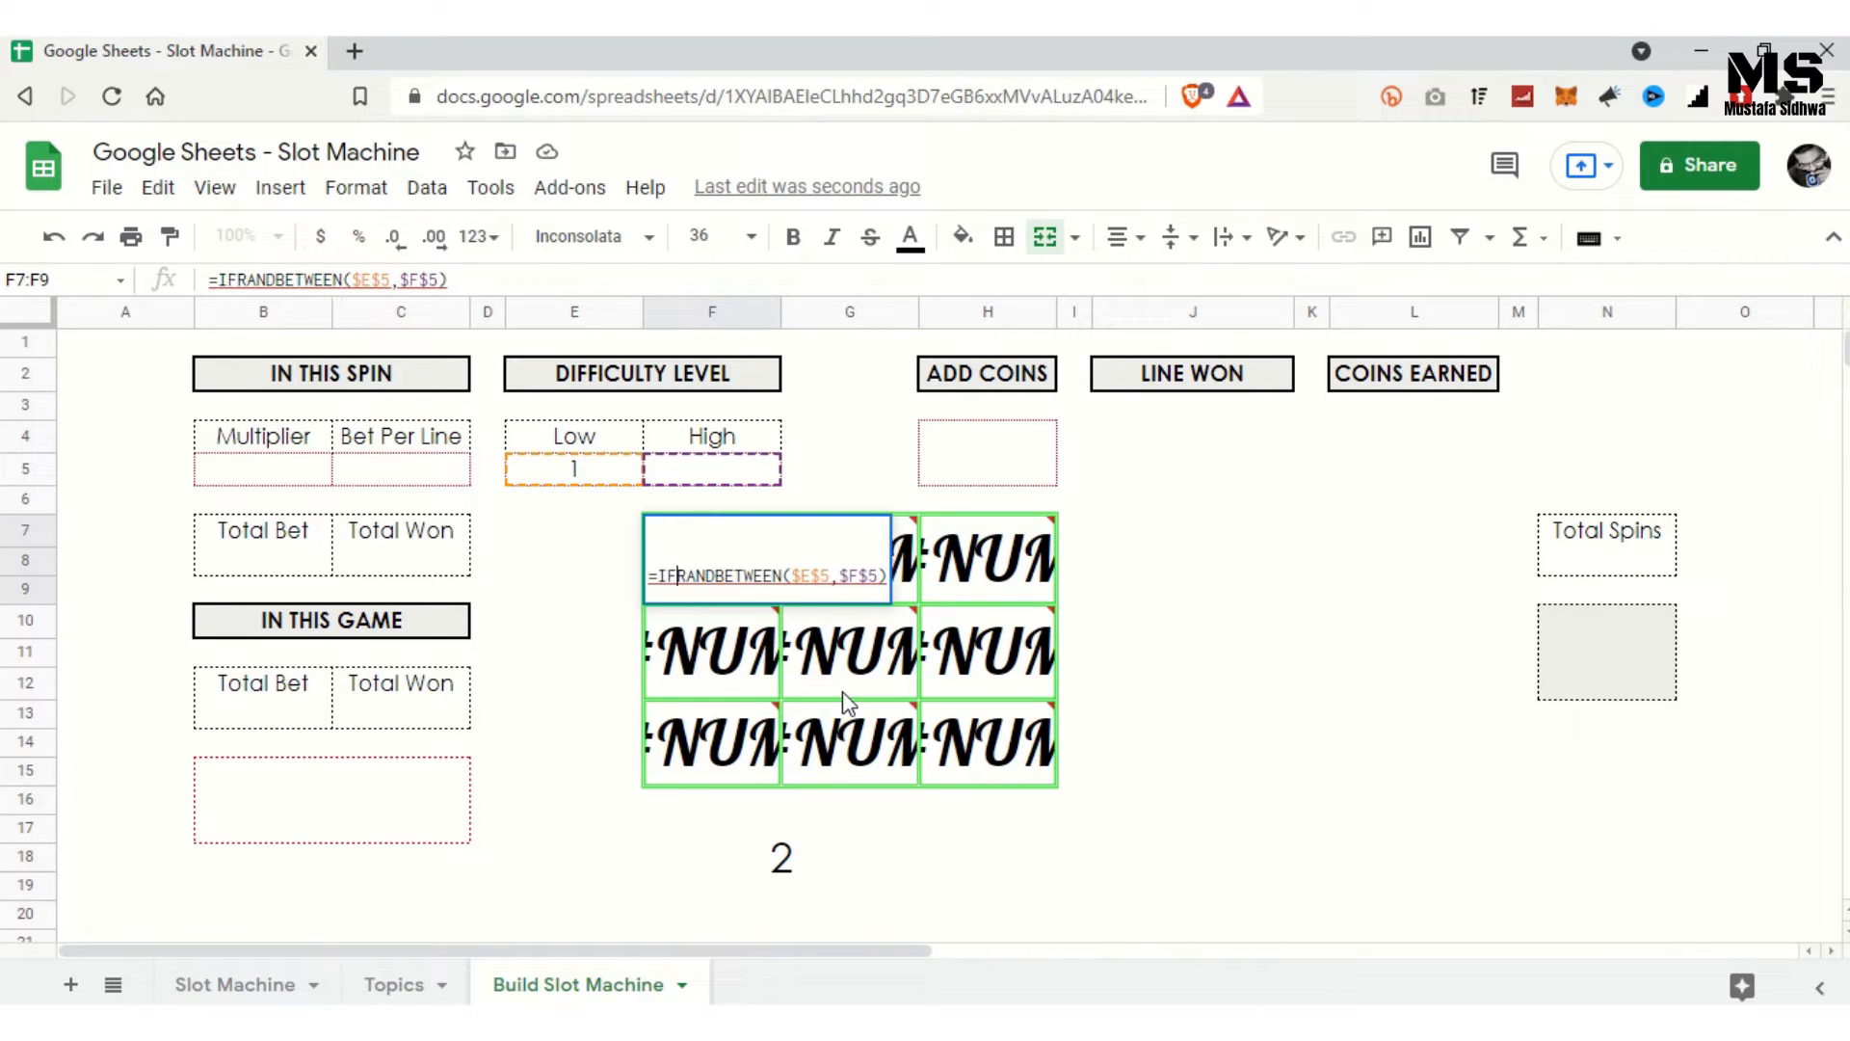
{"action": "type", "text": "RROR"}
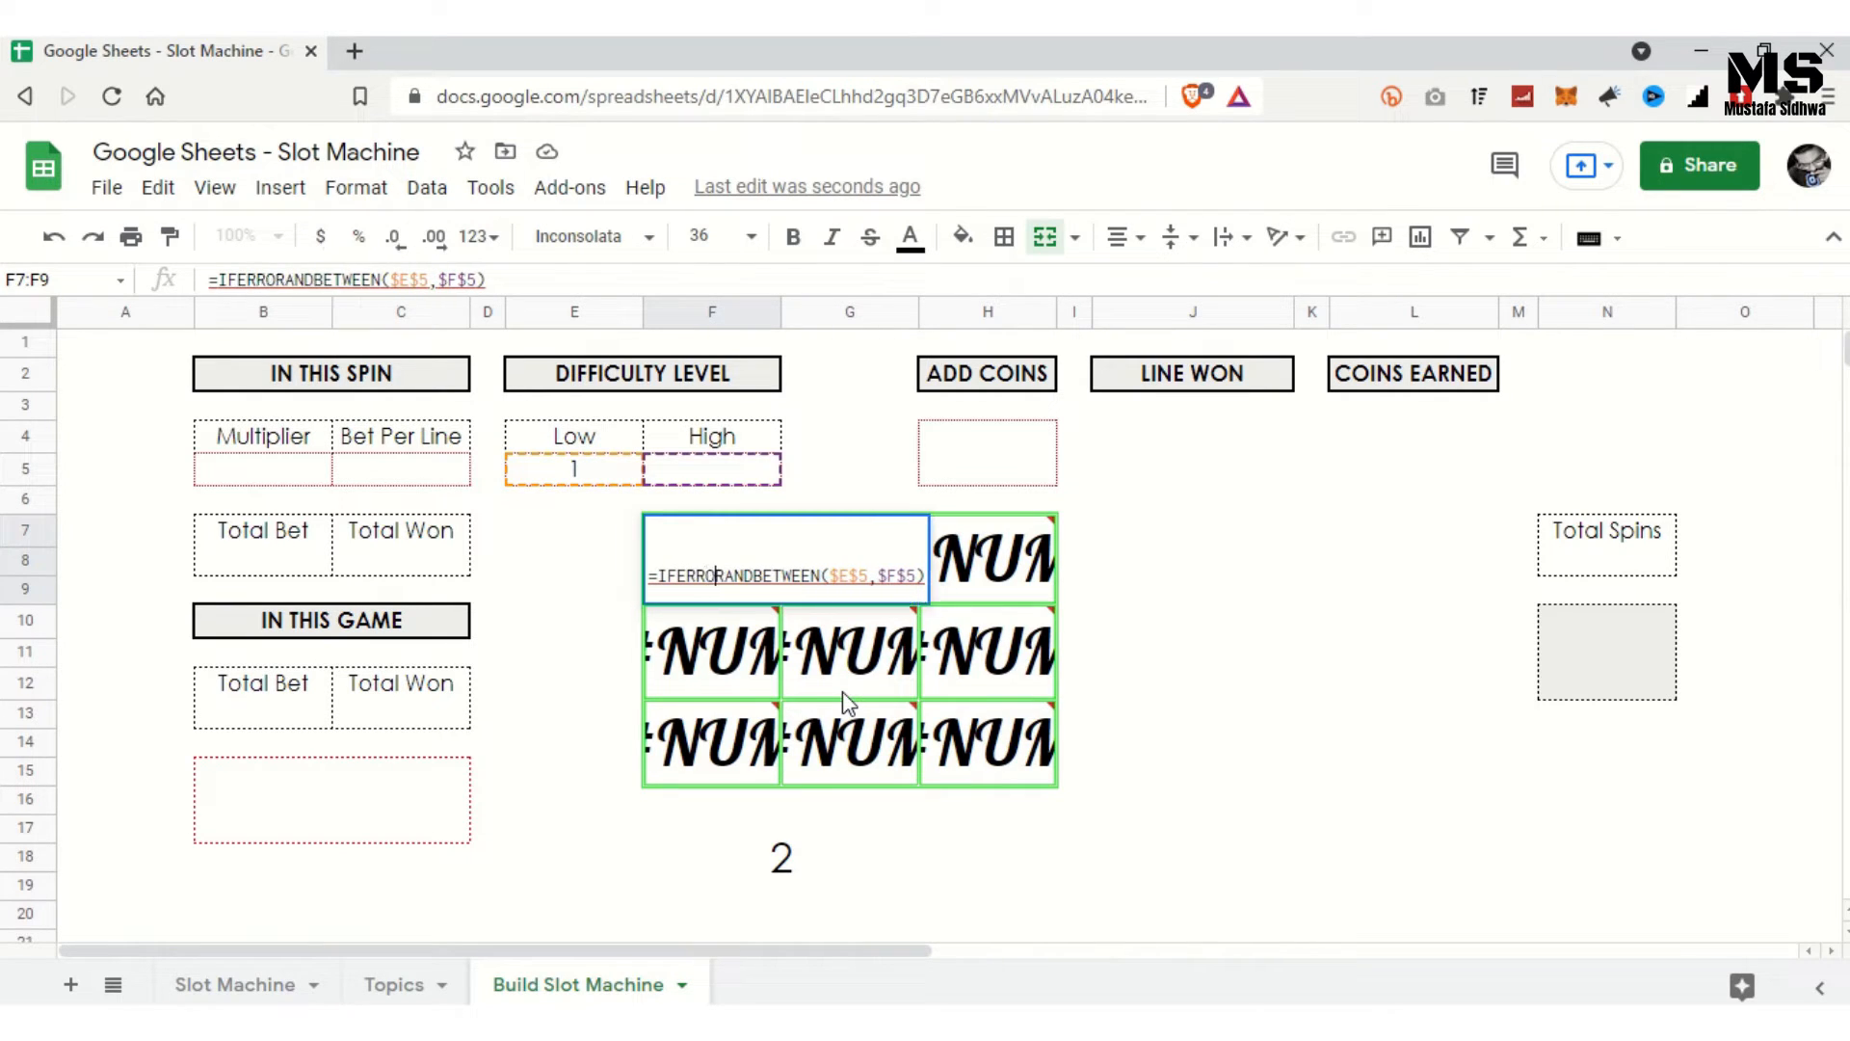
{"action": "type", "text": "("}
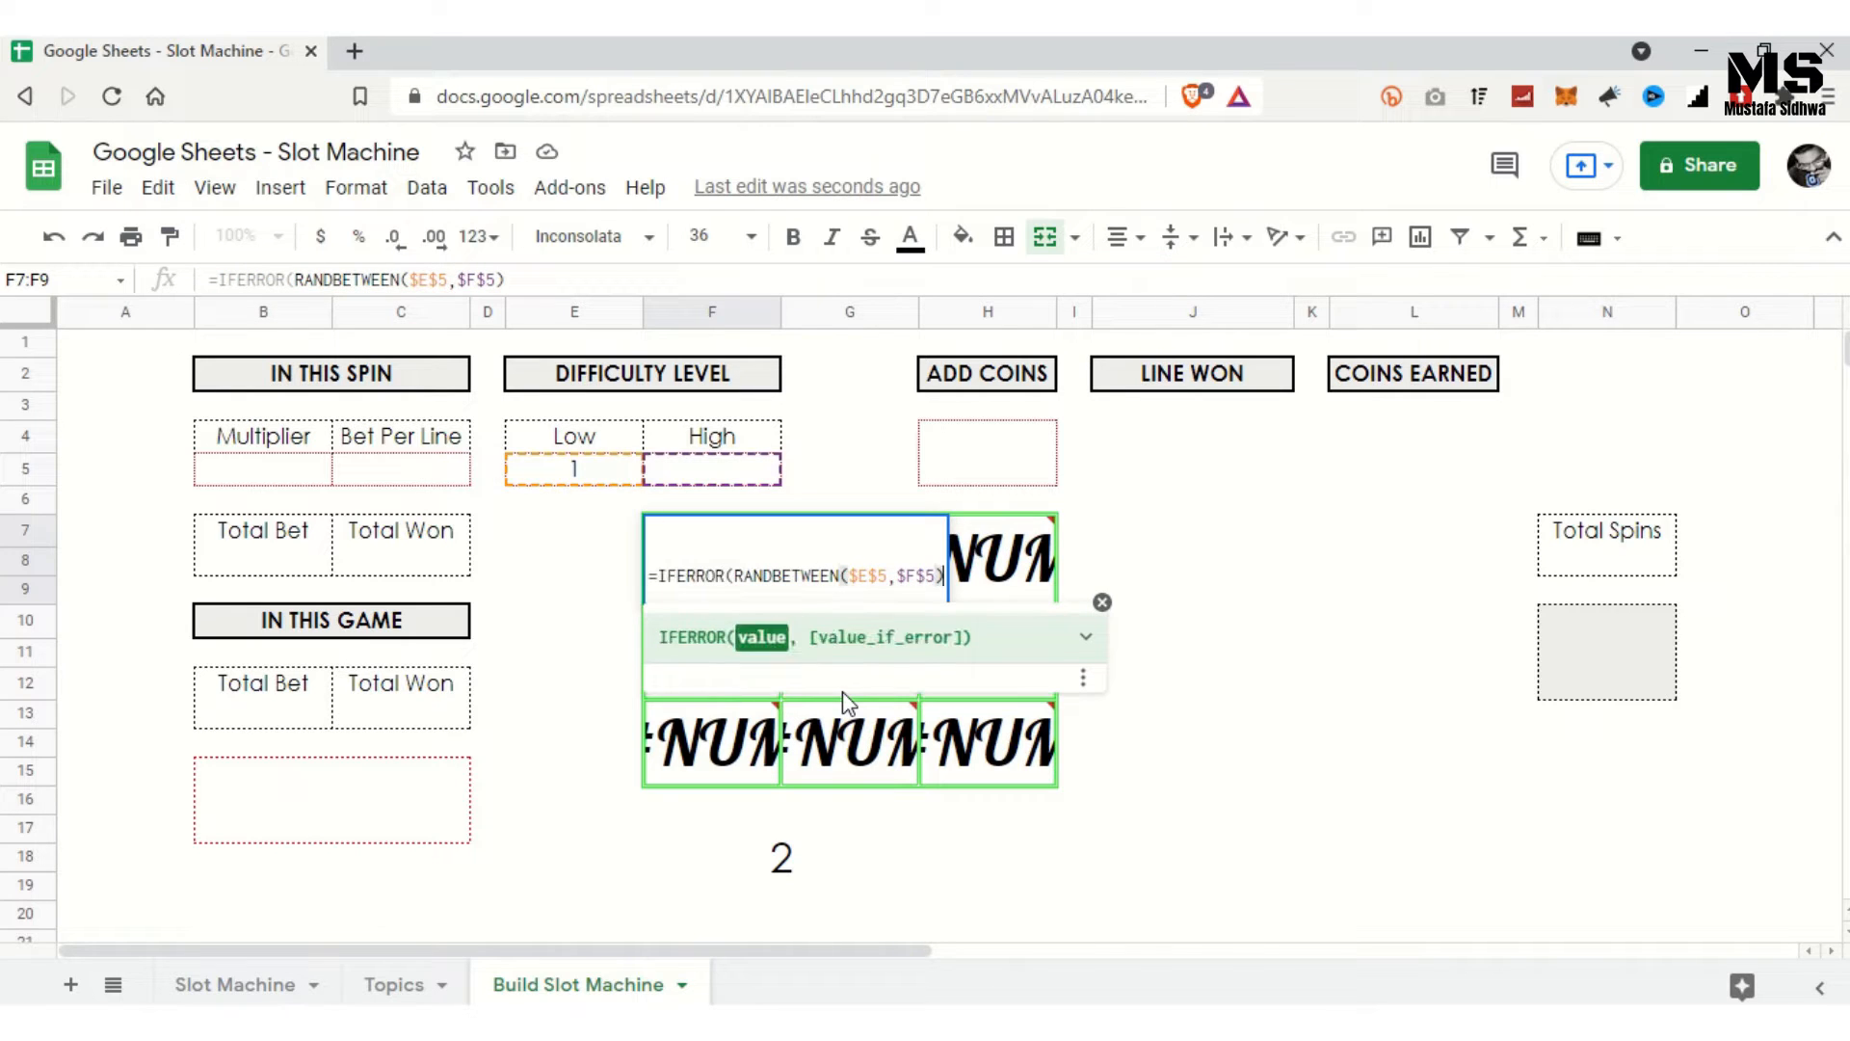
{"action": "key", "text": "Return"}
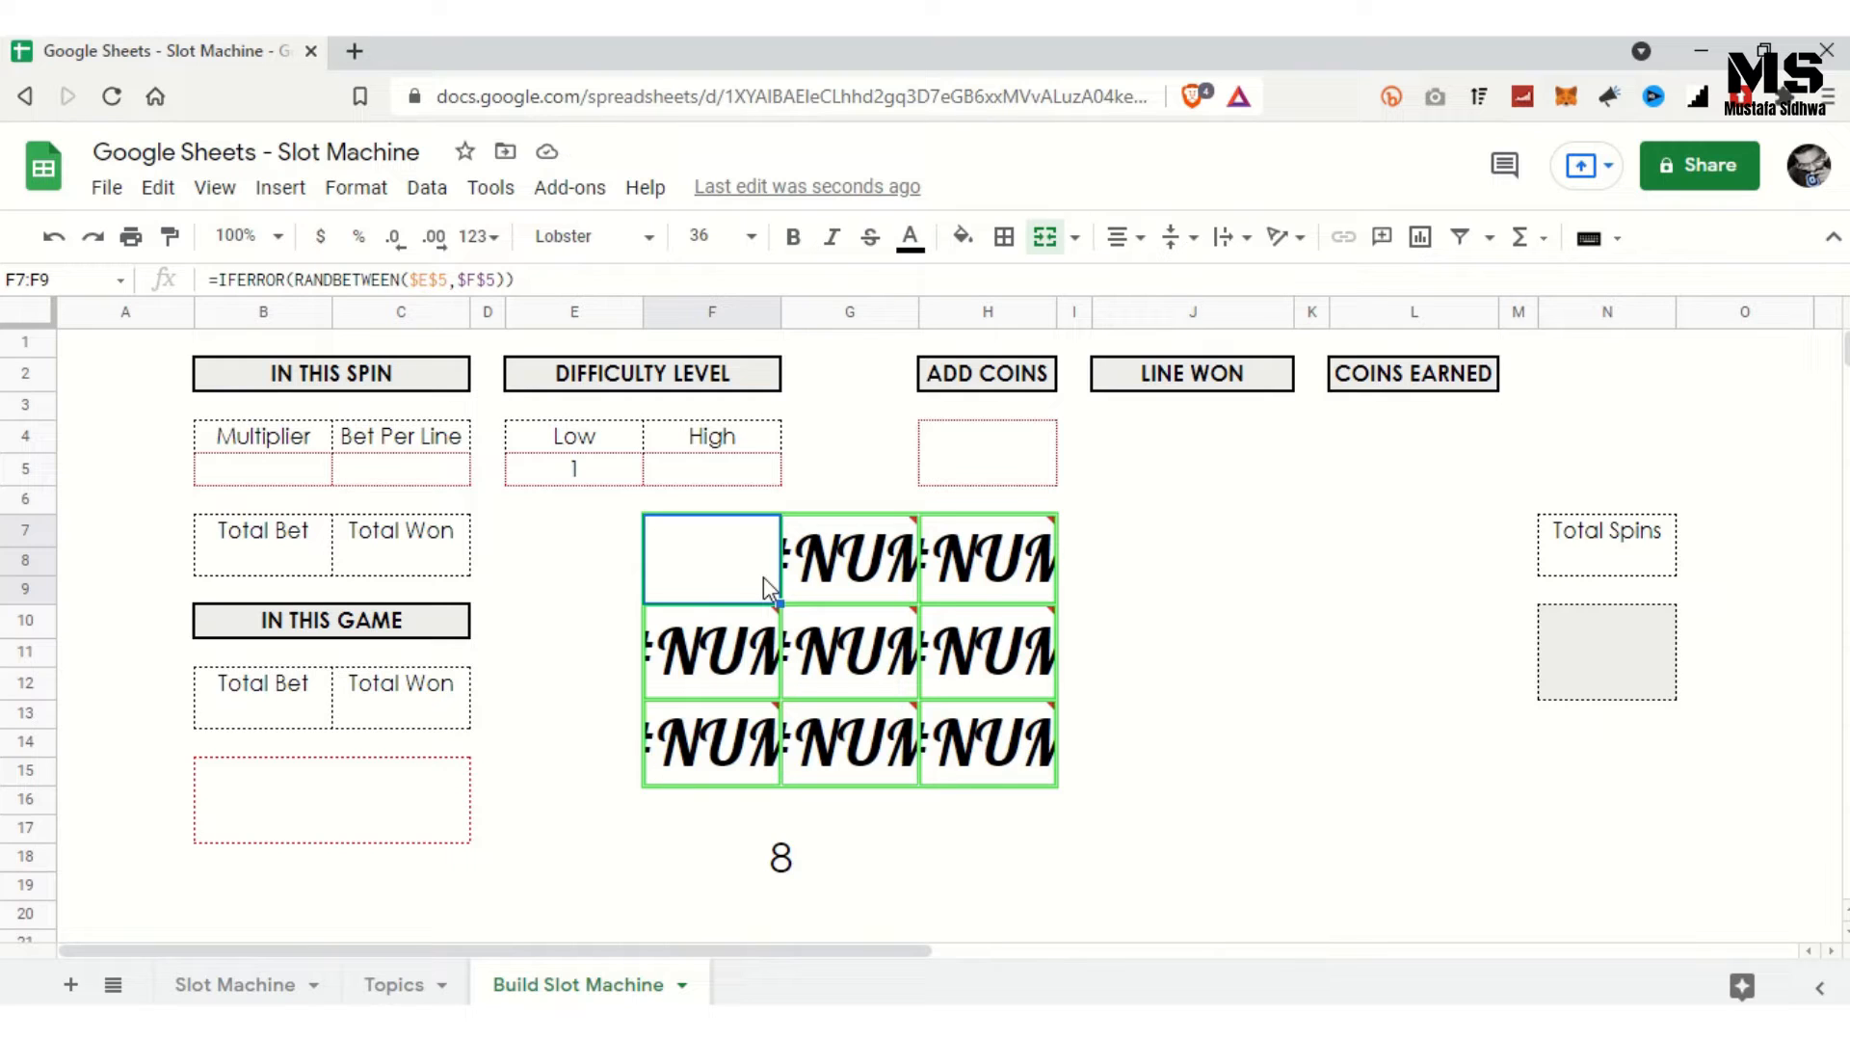
Step: Fill the IFERROR formula from the first reel cell across and down the reel grid F7:H15
{"action": "key", "text": "shift+Right"}
{"action": "key", "text": "shift+Right"}
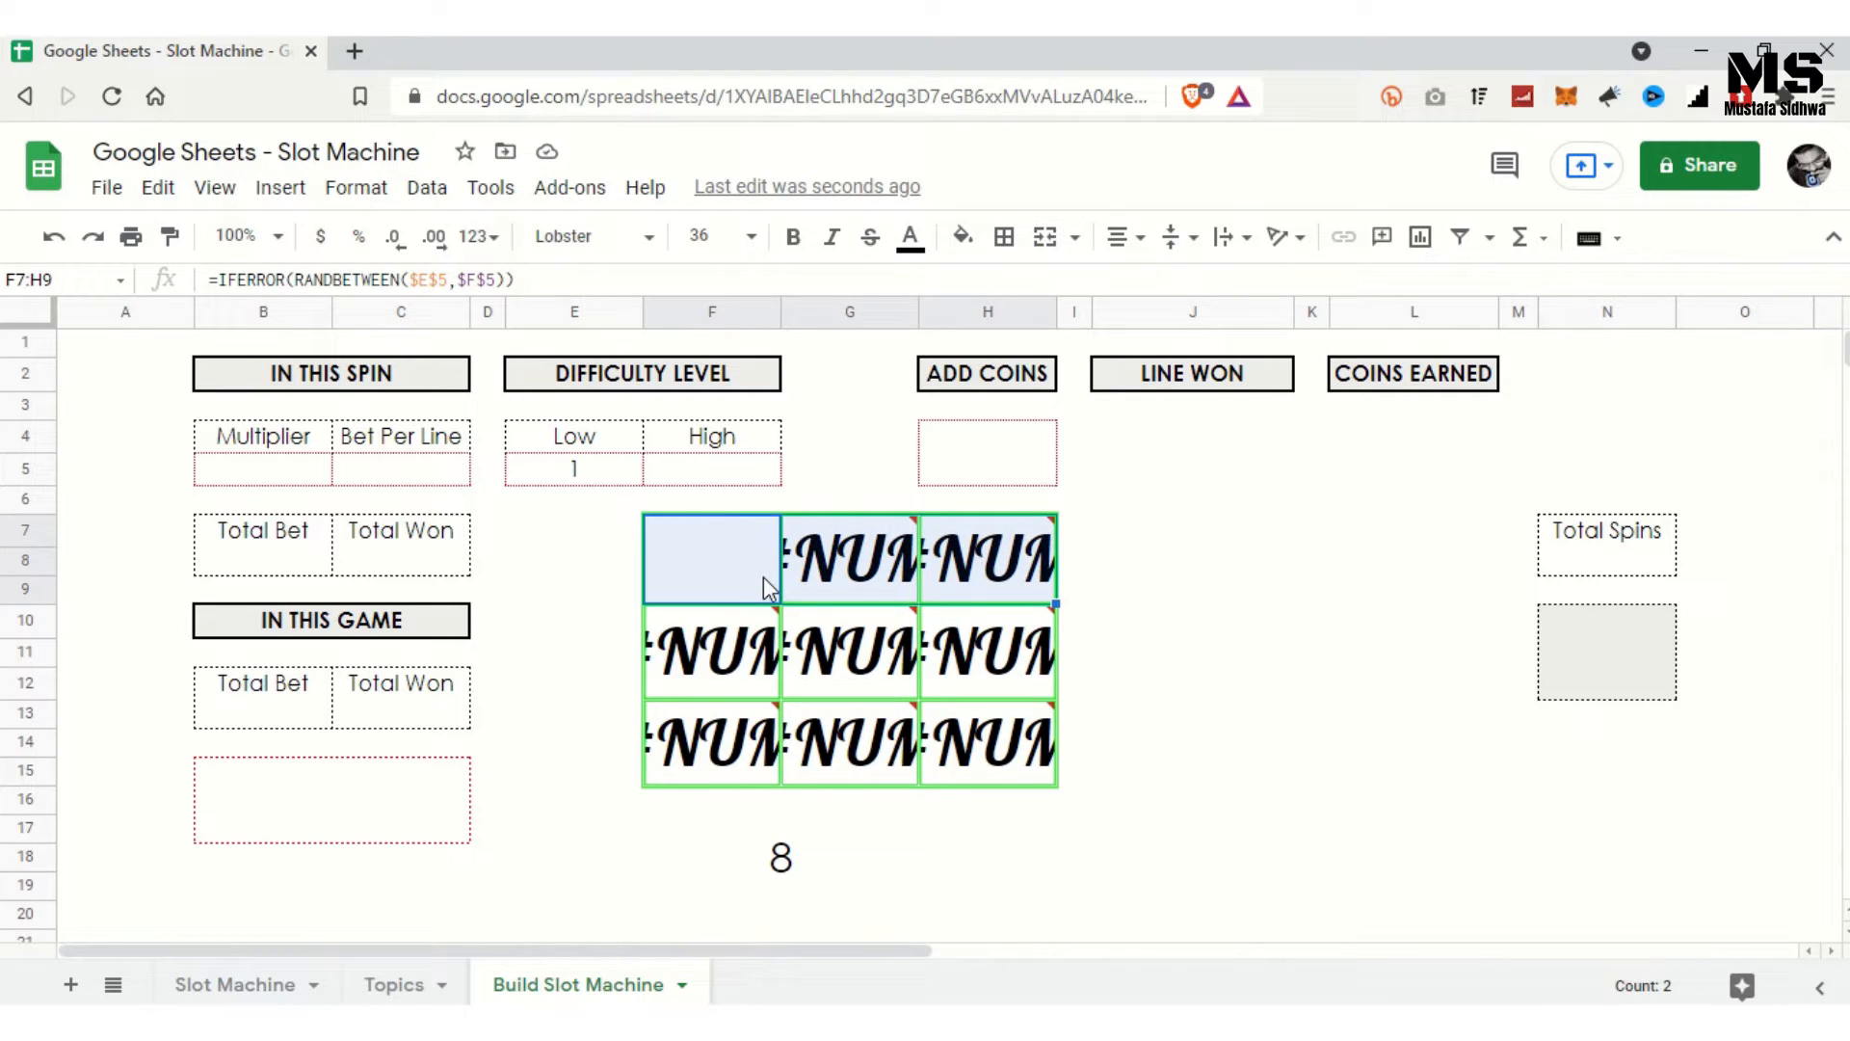
{"action": "key", "text": "Delete"}
{"action": "key", "text": "shift+Down"}
{"action": "key", "text": "shift+Down"}
{"action": "key", "text": "shift+Down"}
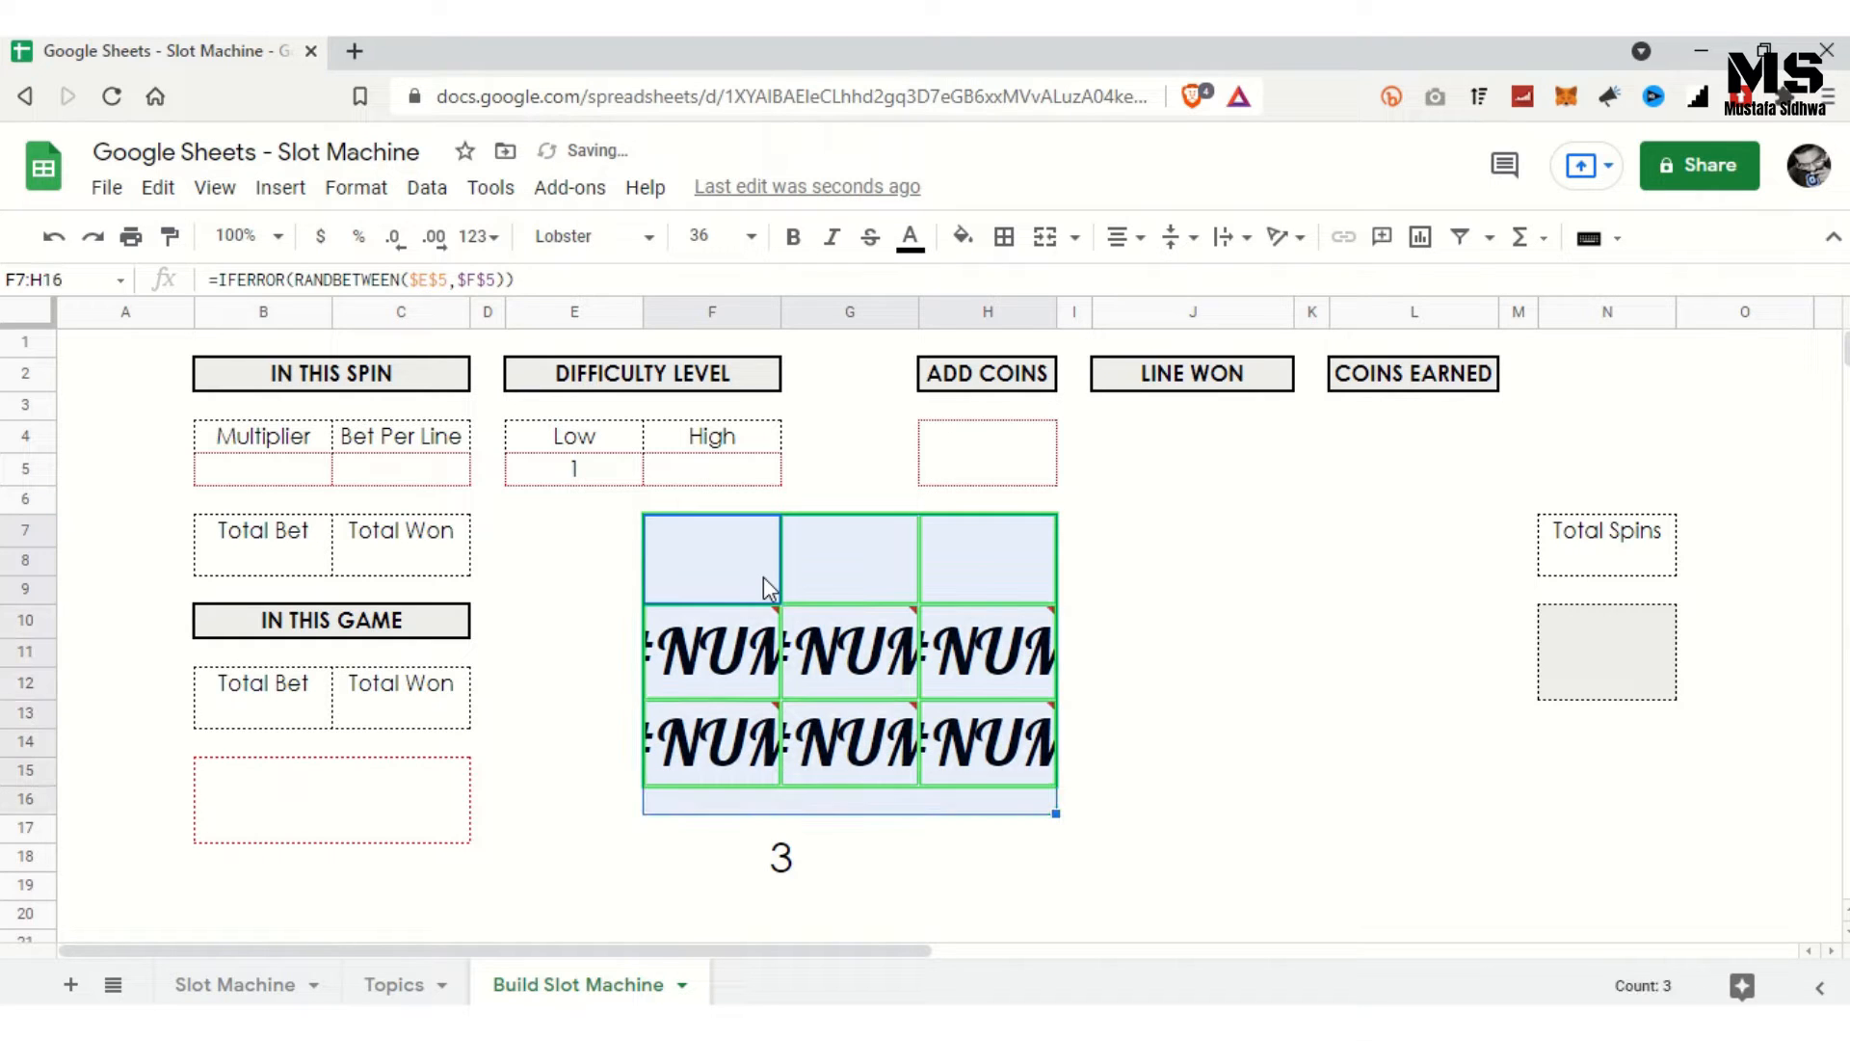
{"action": "key", "text": "shift+Up"}
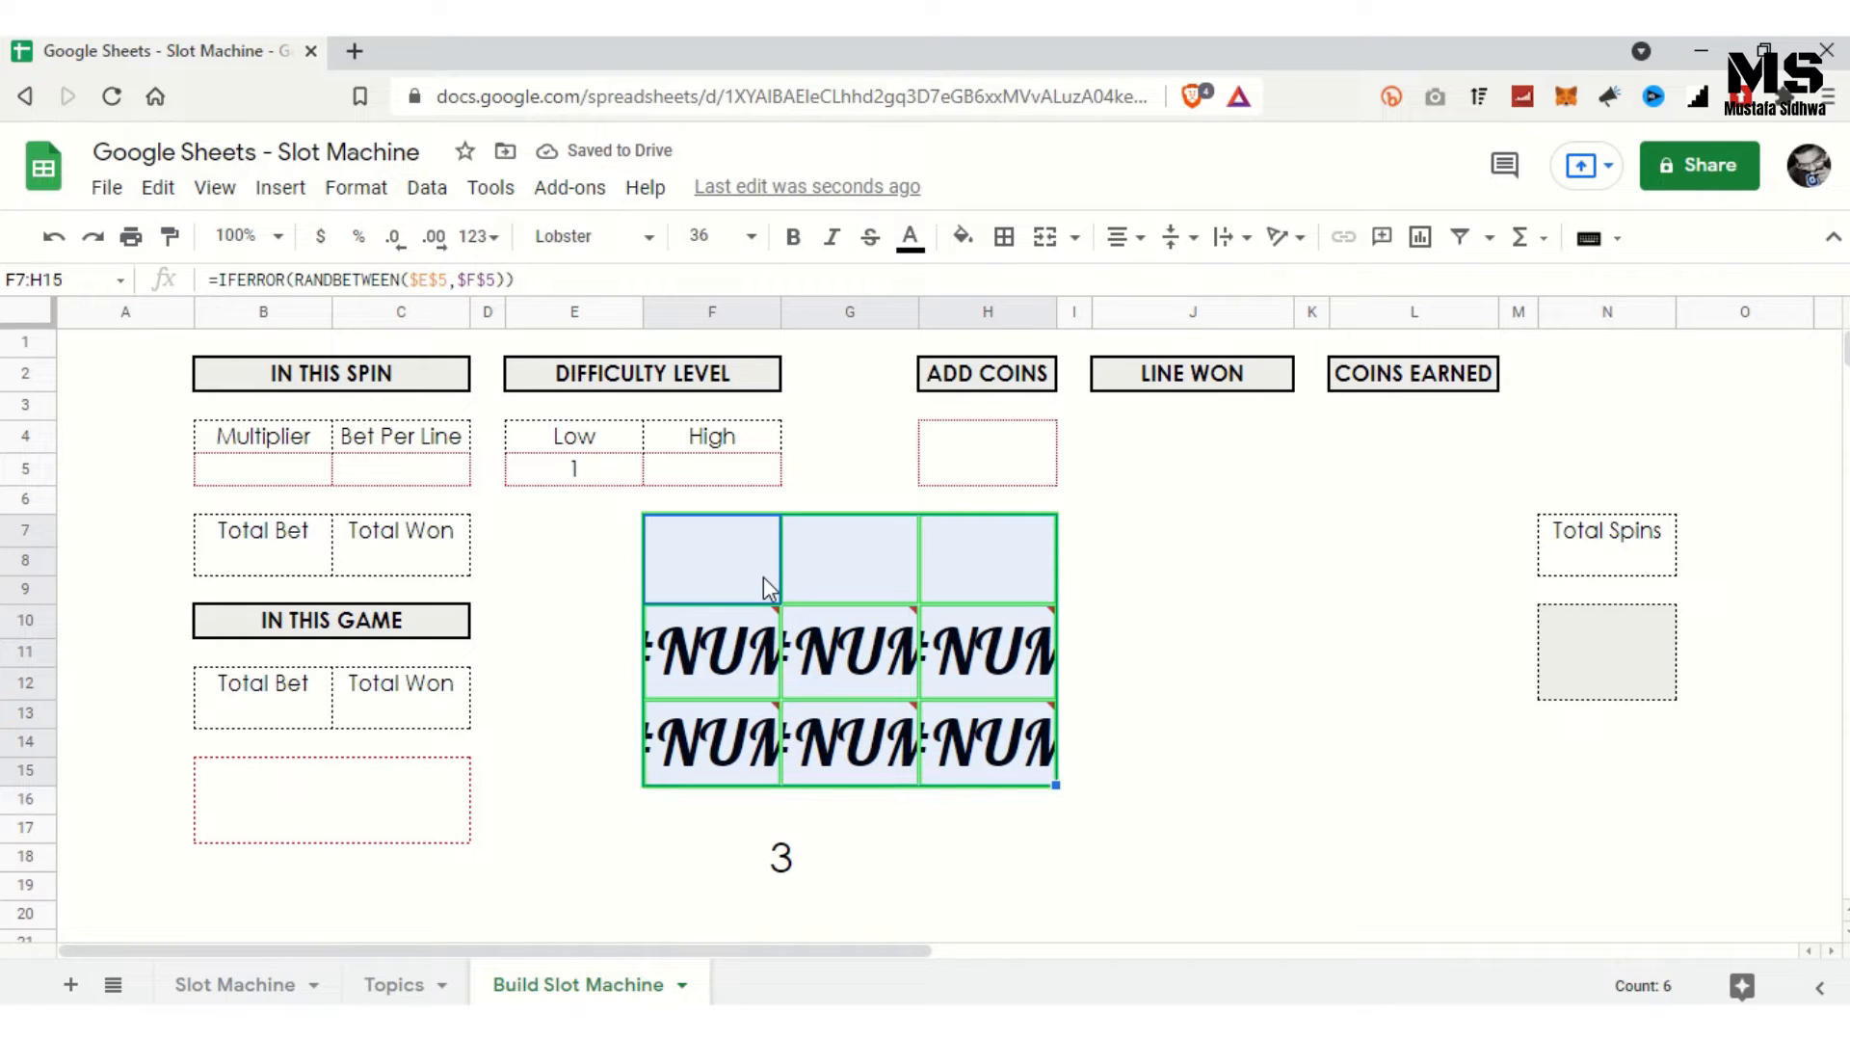
{"action": "key", "text": "Delete"}
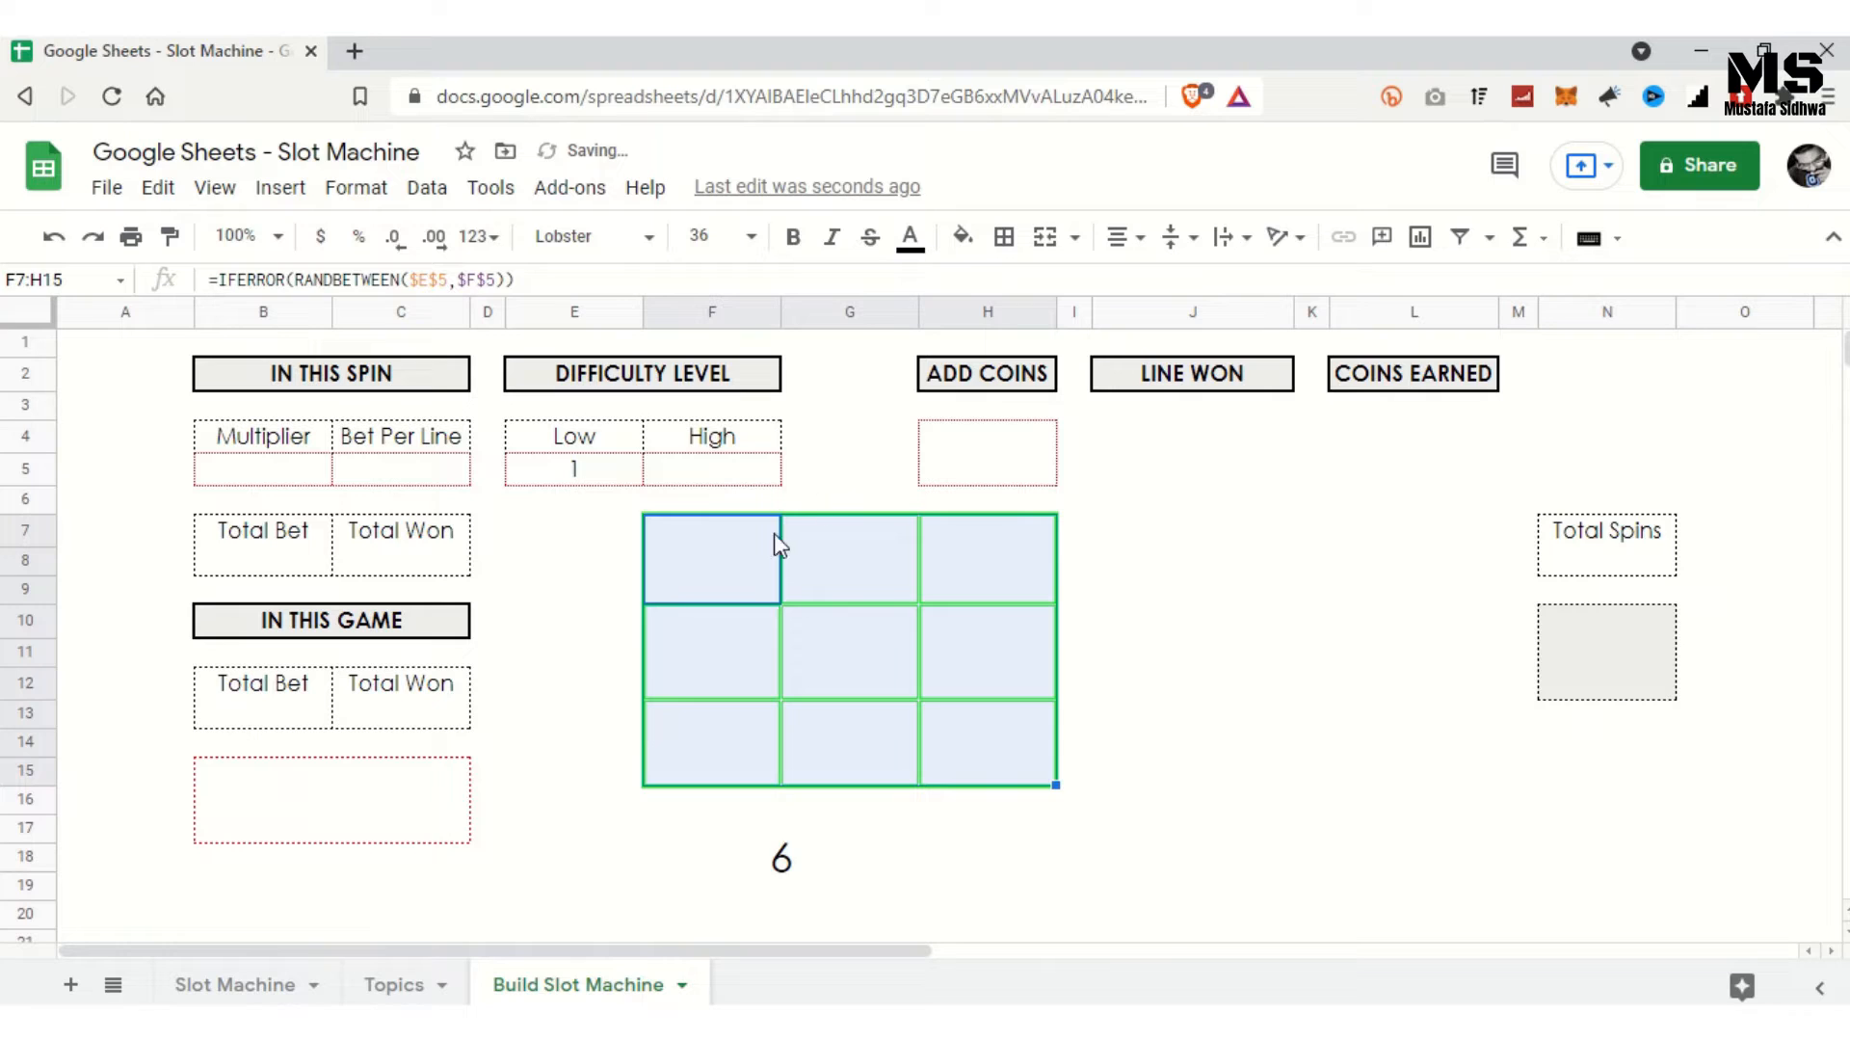
{"action": "left_click", "coordinate": [697, 551]}
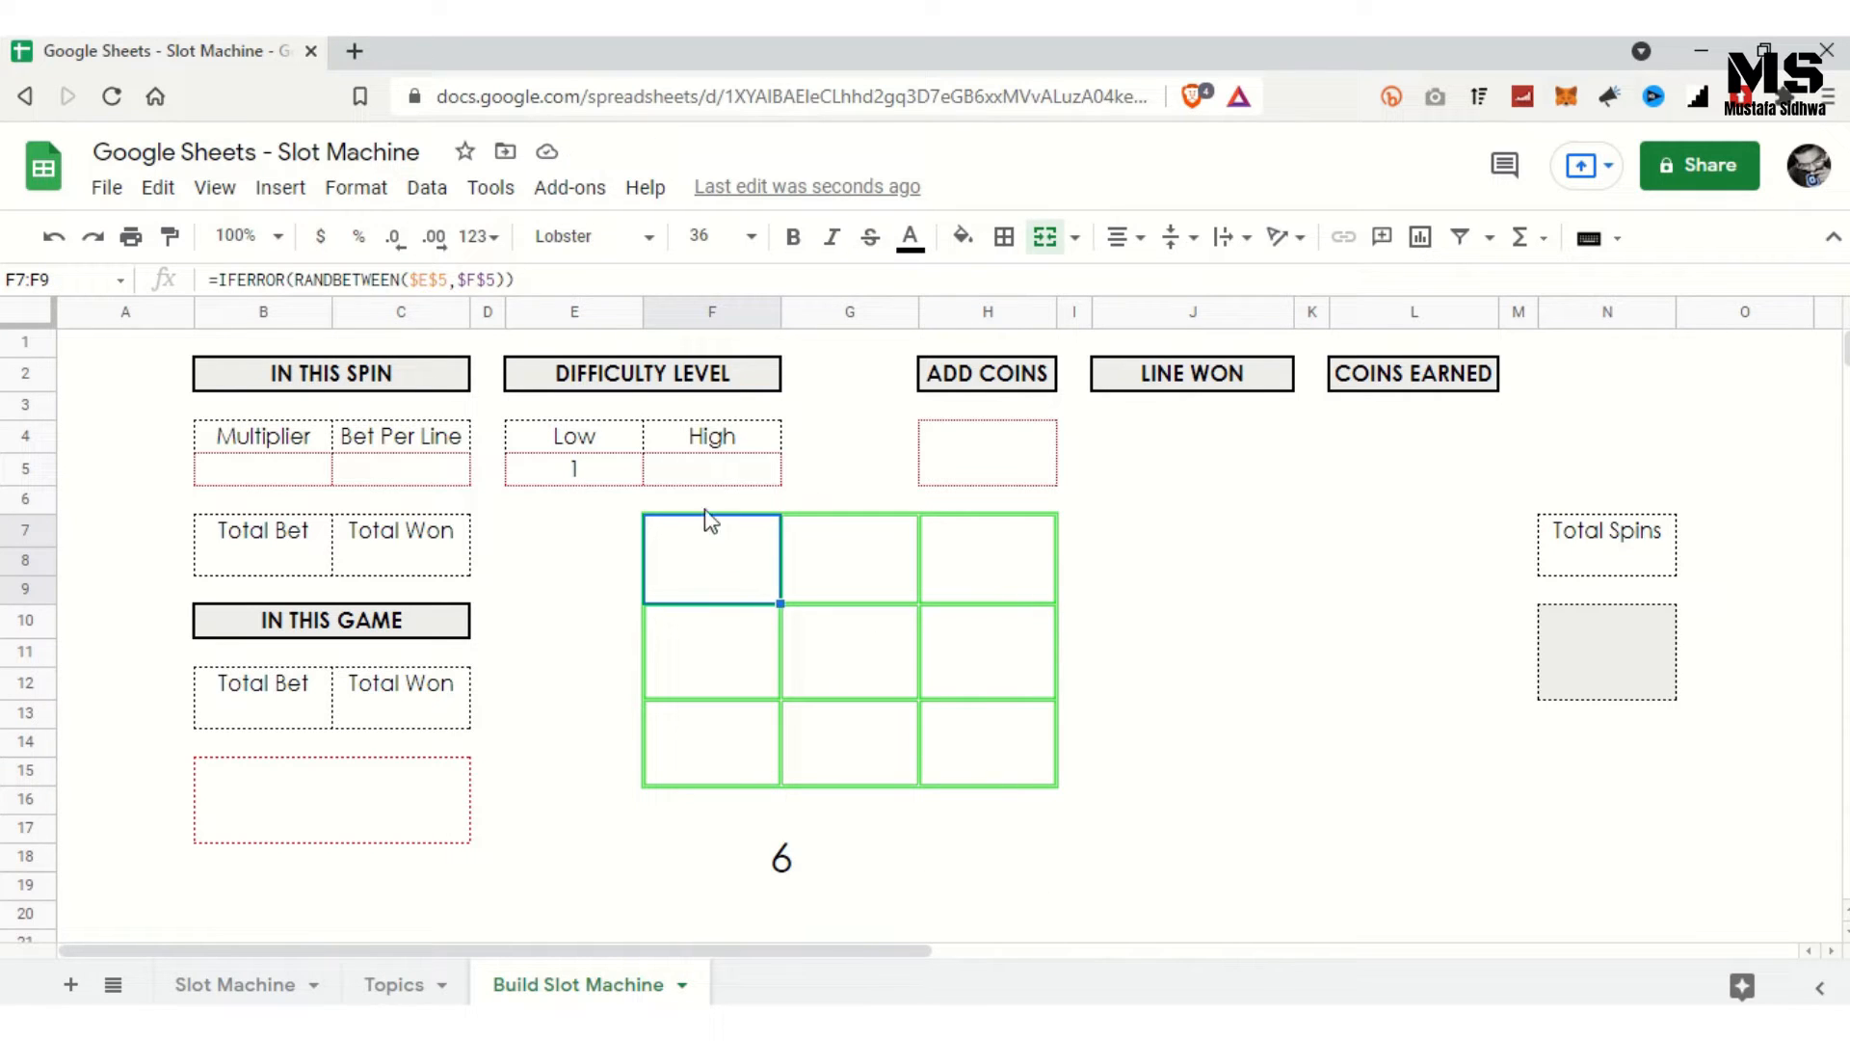
Step: Set the High difficulty level in F5 to 5
{"action": "left_click", "coordinate": [708, 477]}
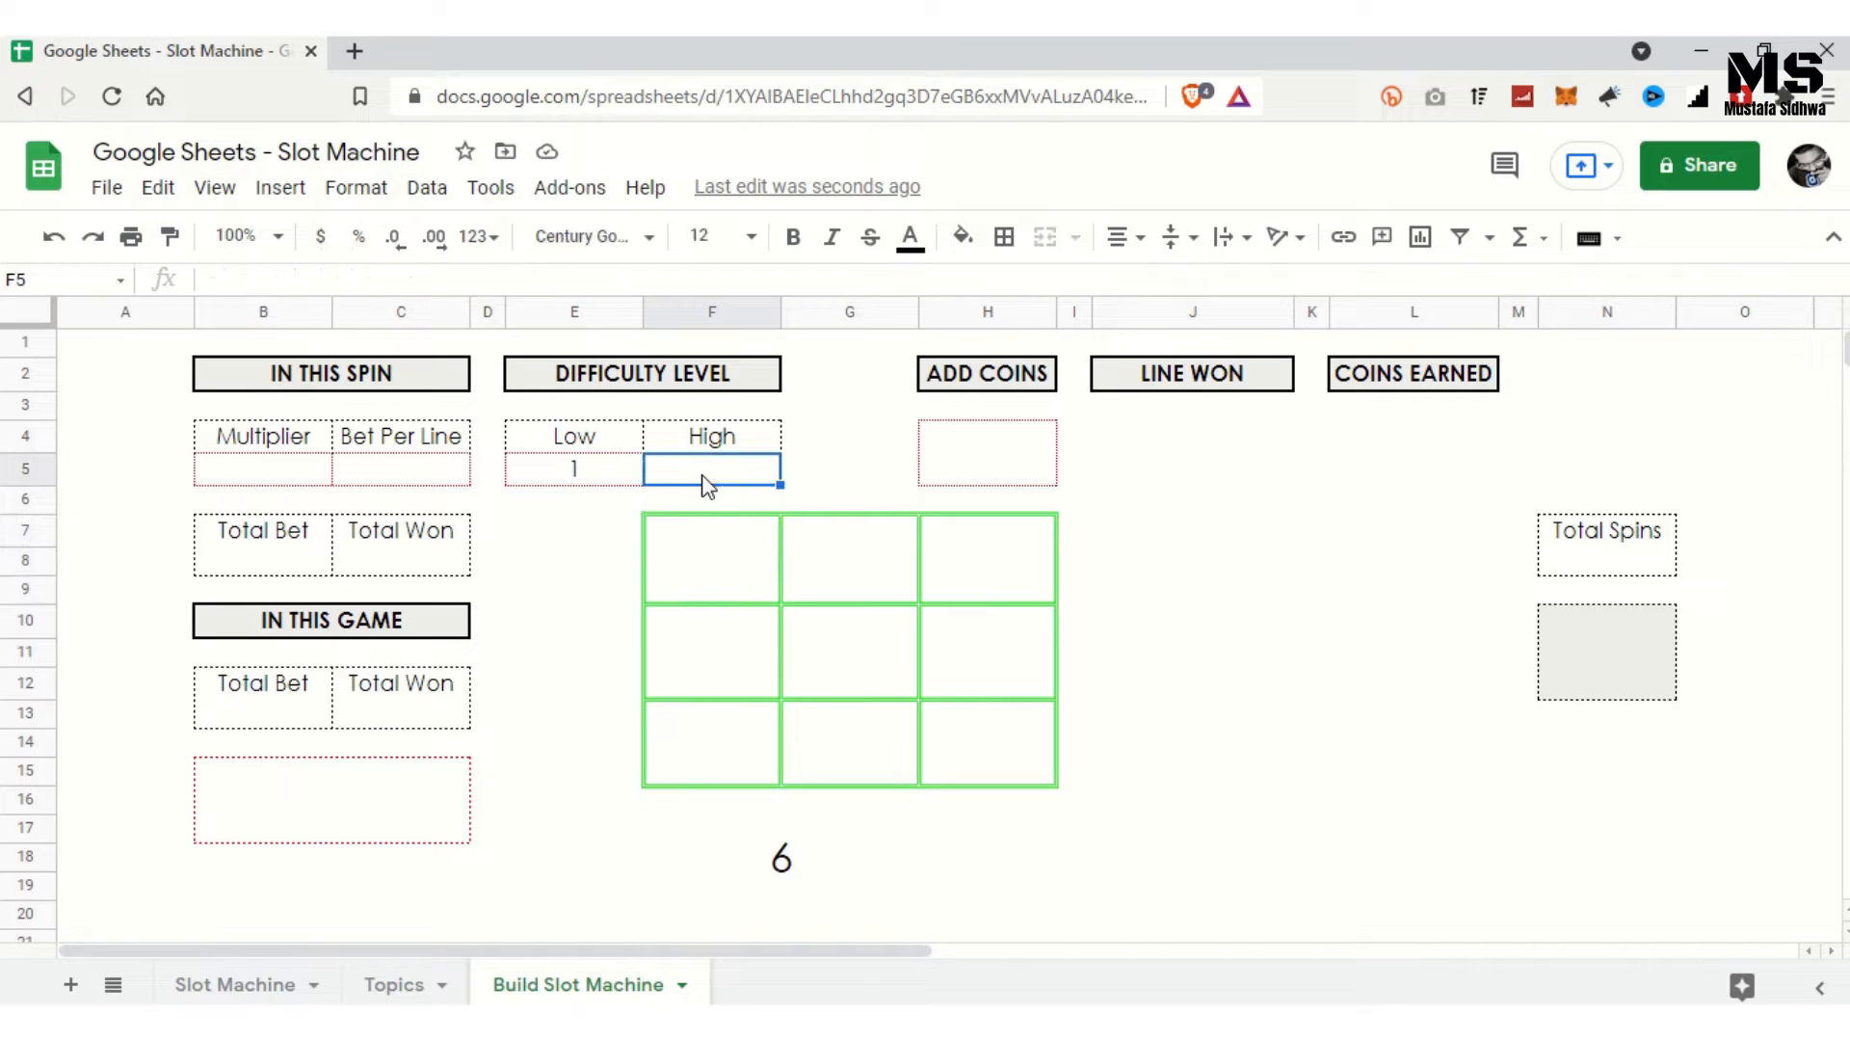
{"action": "type", "text": "5"}
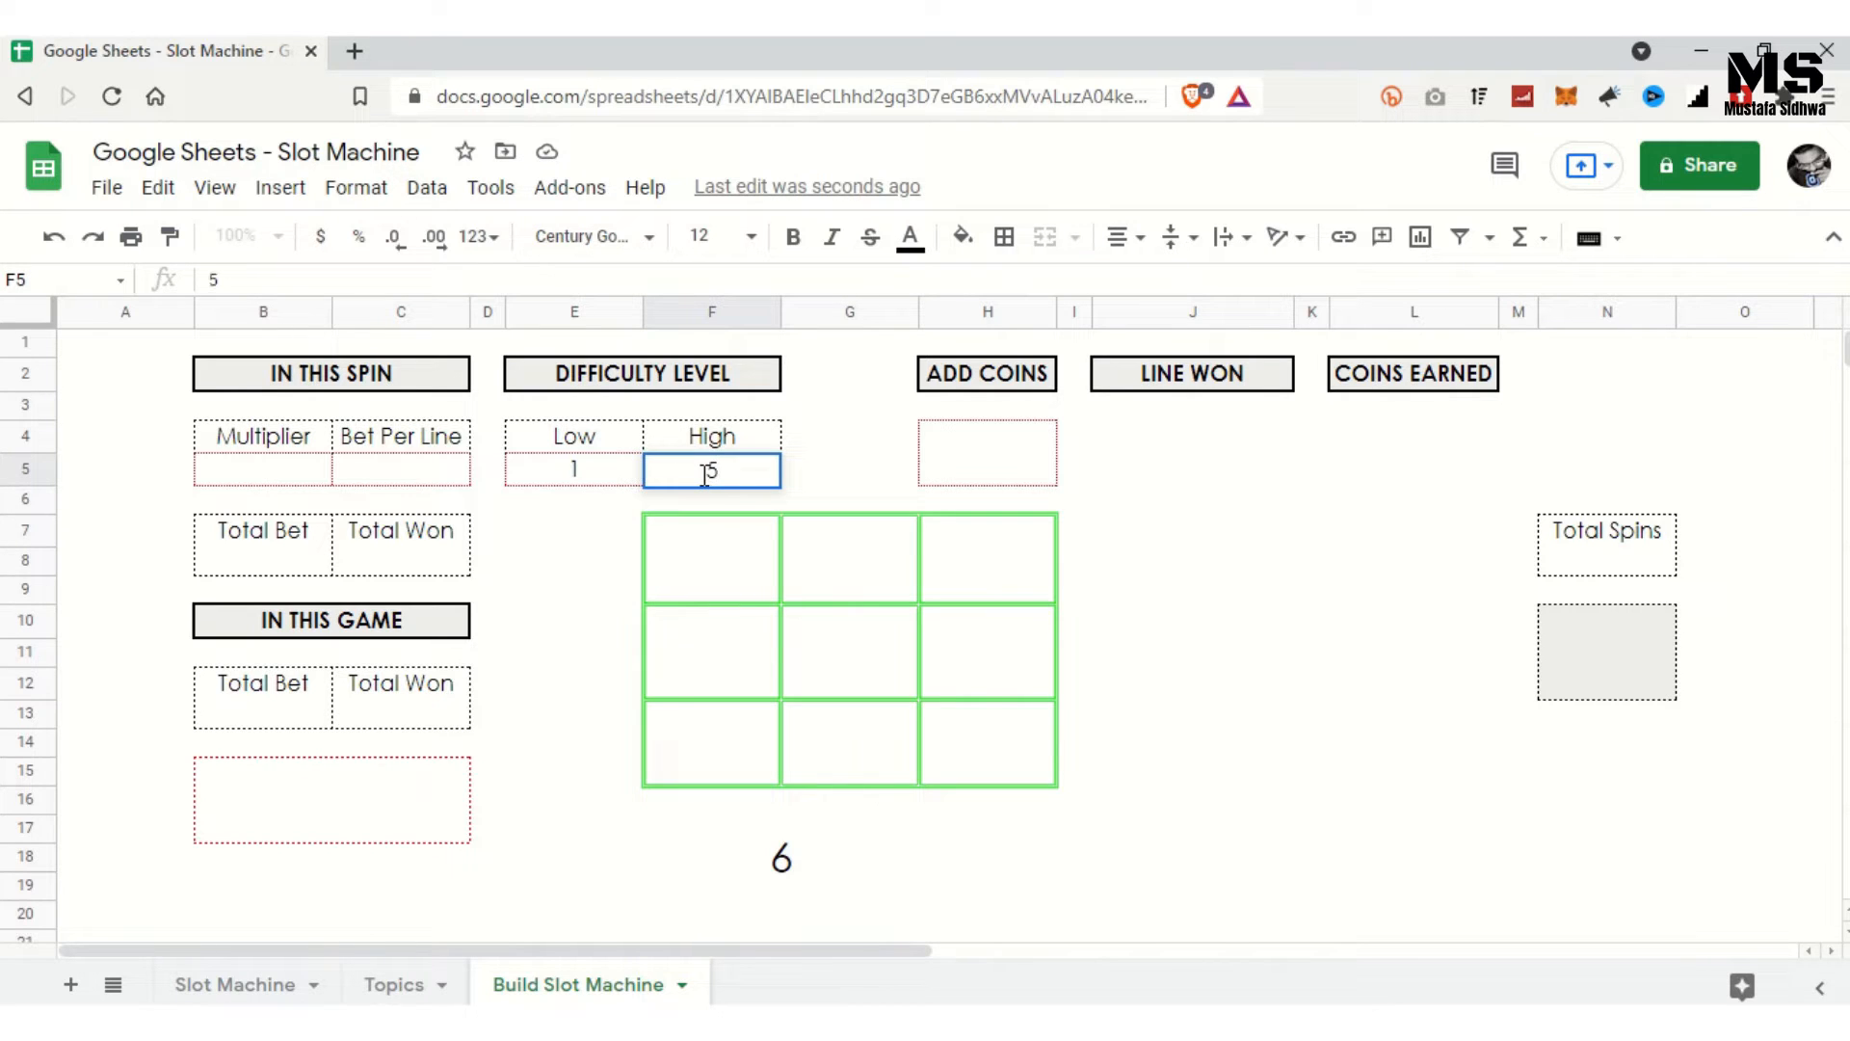
{"action": "key", "text": "Return"}
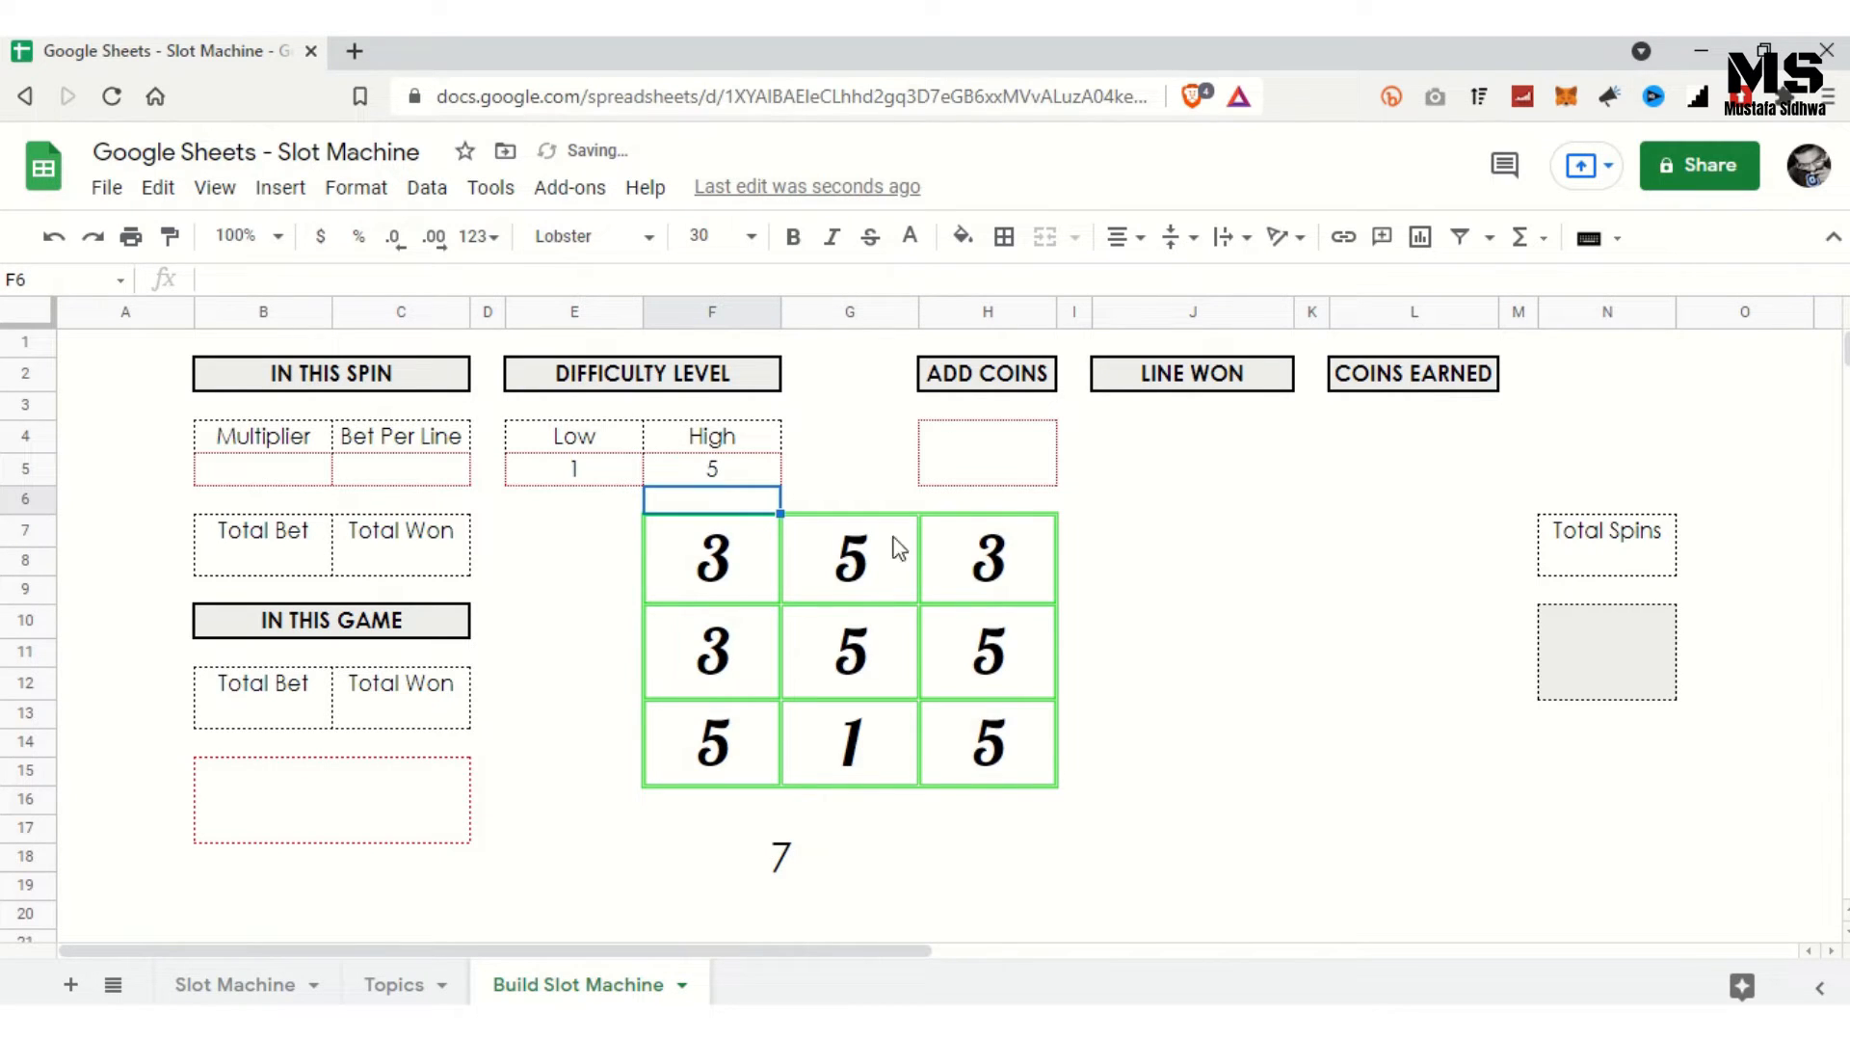
{"action": "left_click", "coordinate": [1127, 795]}
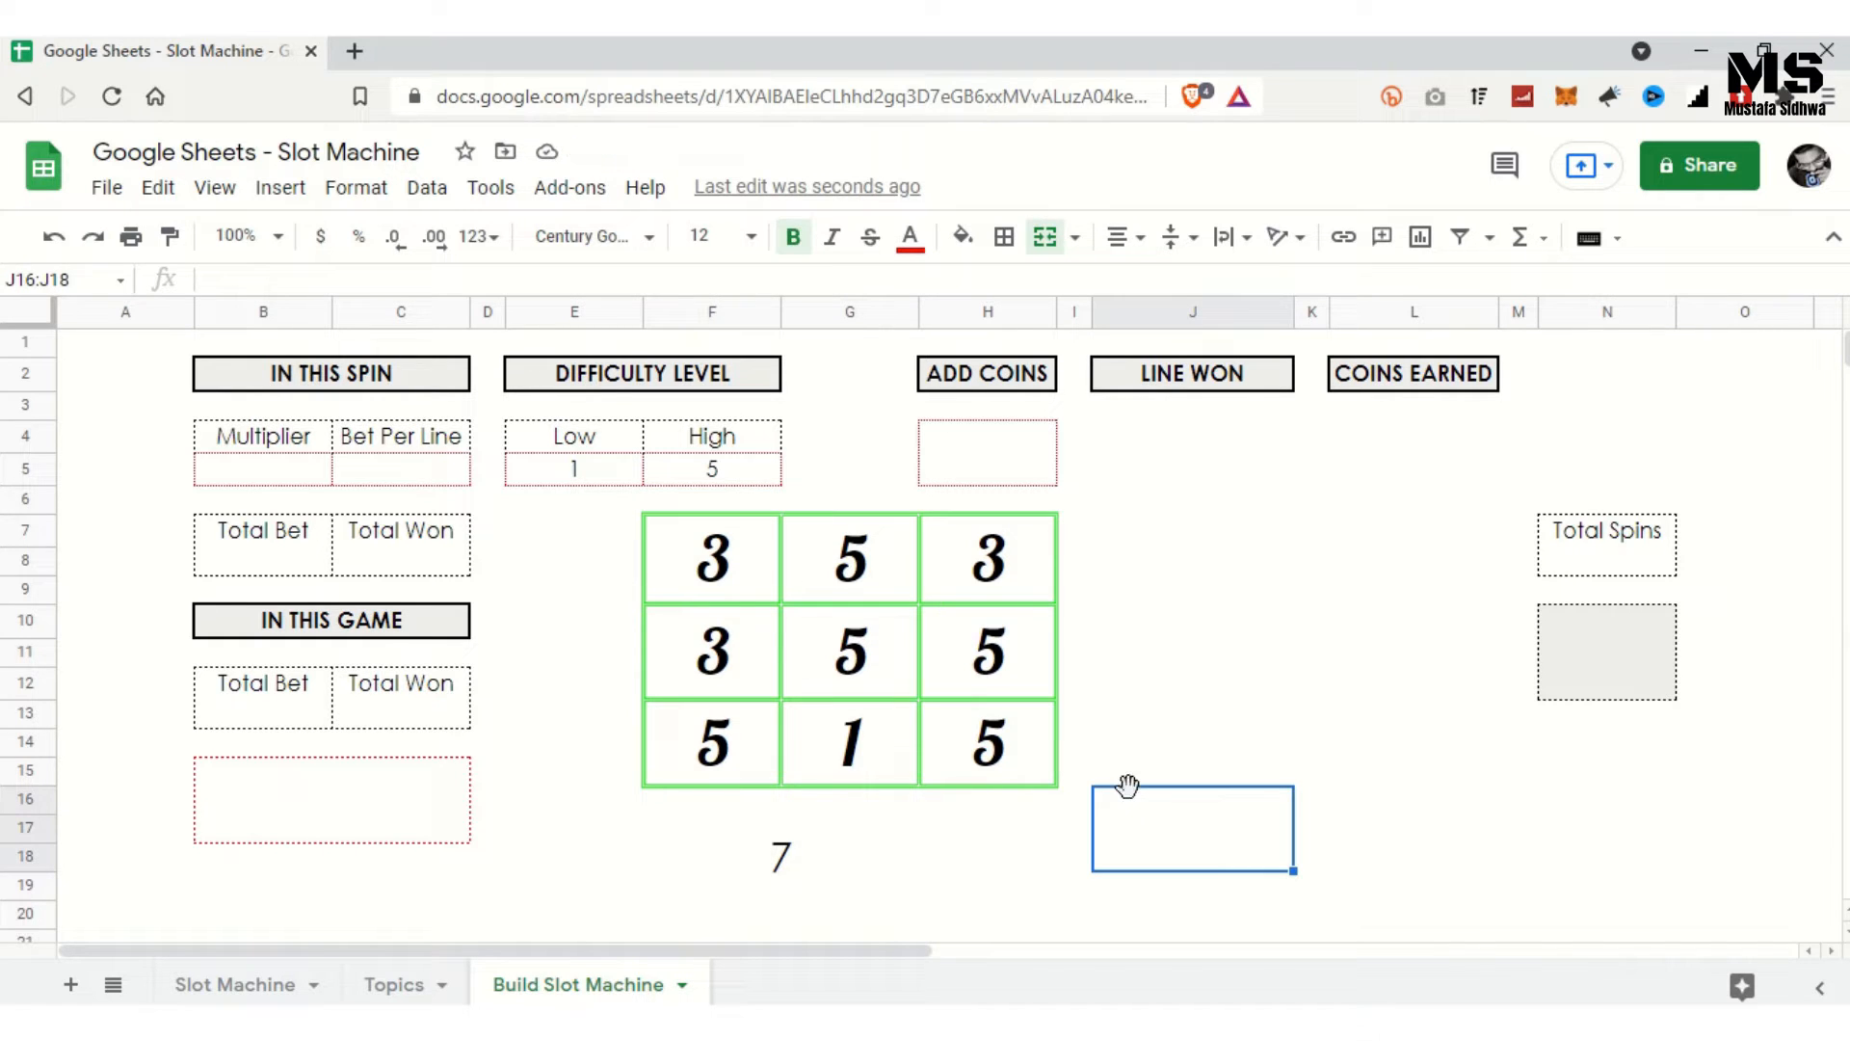
Step: Recalculate the random reel numbers repeatedly by clearing the empty cell J16 to test the current difficulty range
{"action": "key", "text": "Delete"}
{"action": "key", "text": "Delete"}
{"action": "key", "text": "Delete"}
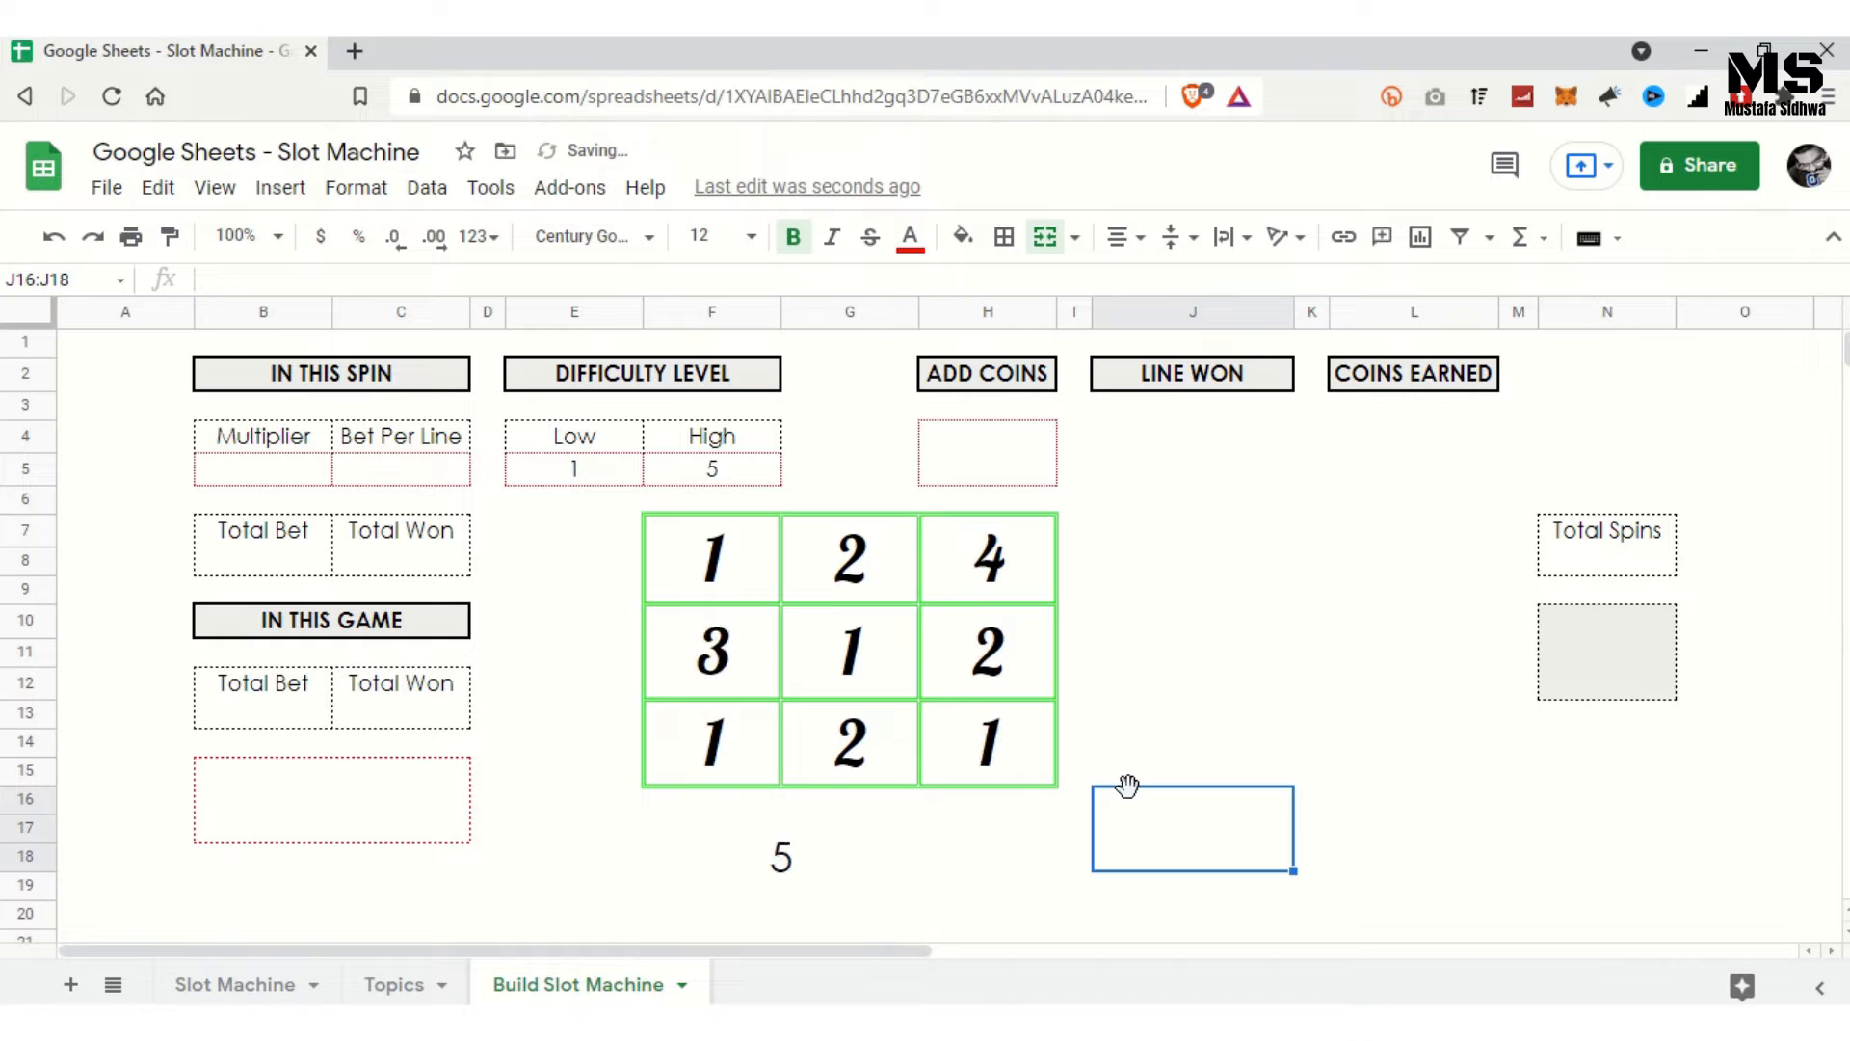
{"action": "key", "text": "Delete"}
{"action": "key", "text": "Delete"}
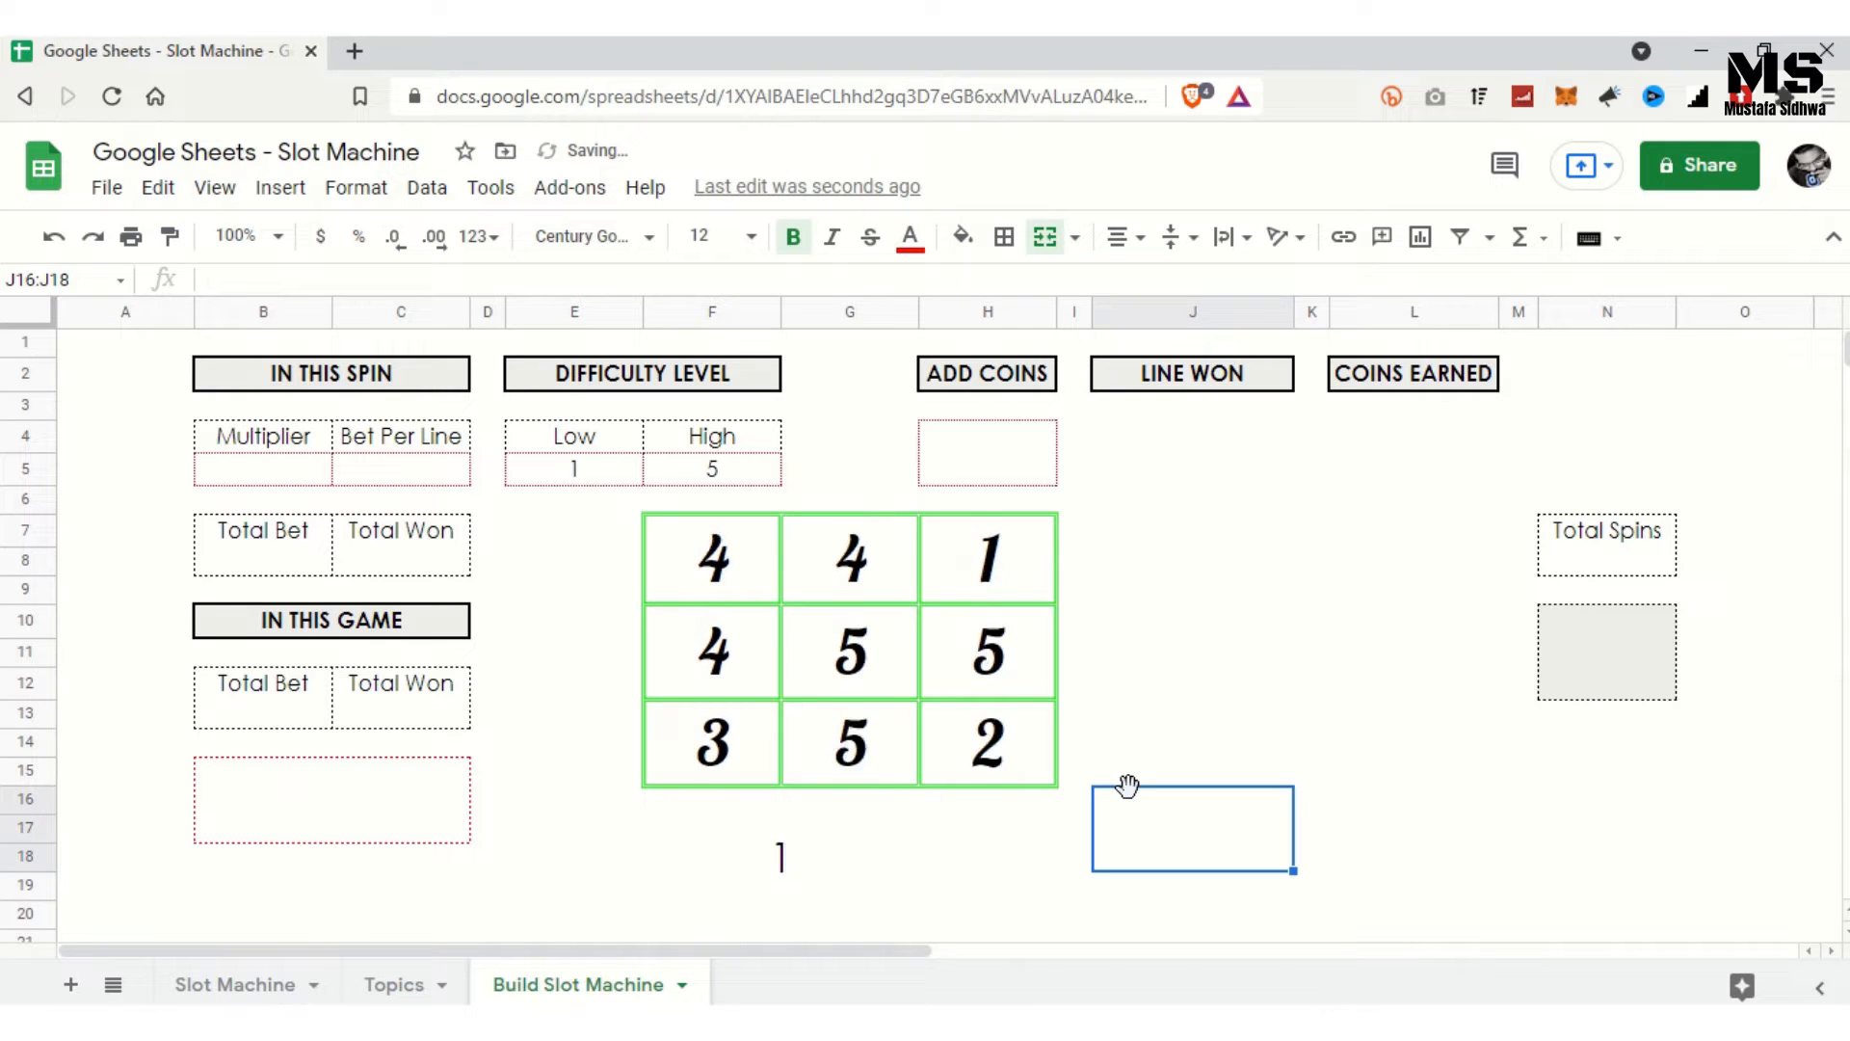
{"action": "key", "text": "Delete"}
{"action": "key", "text": "Delete"}
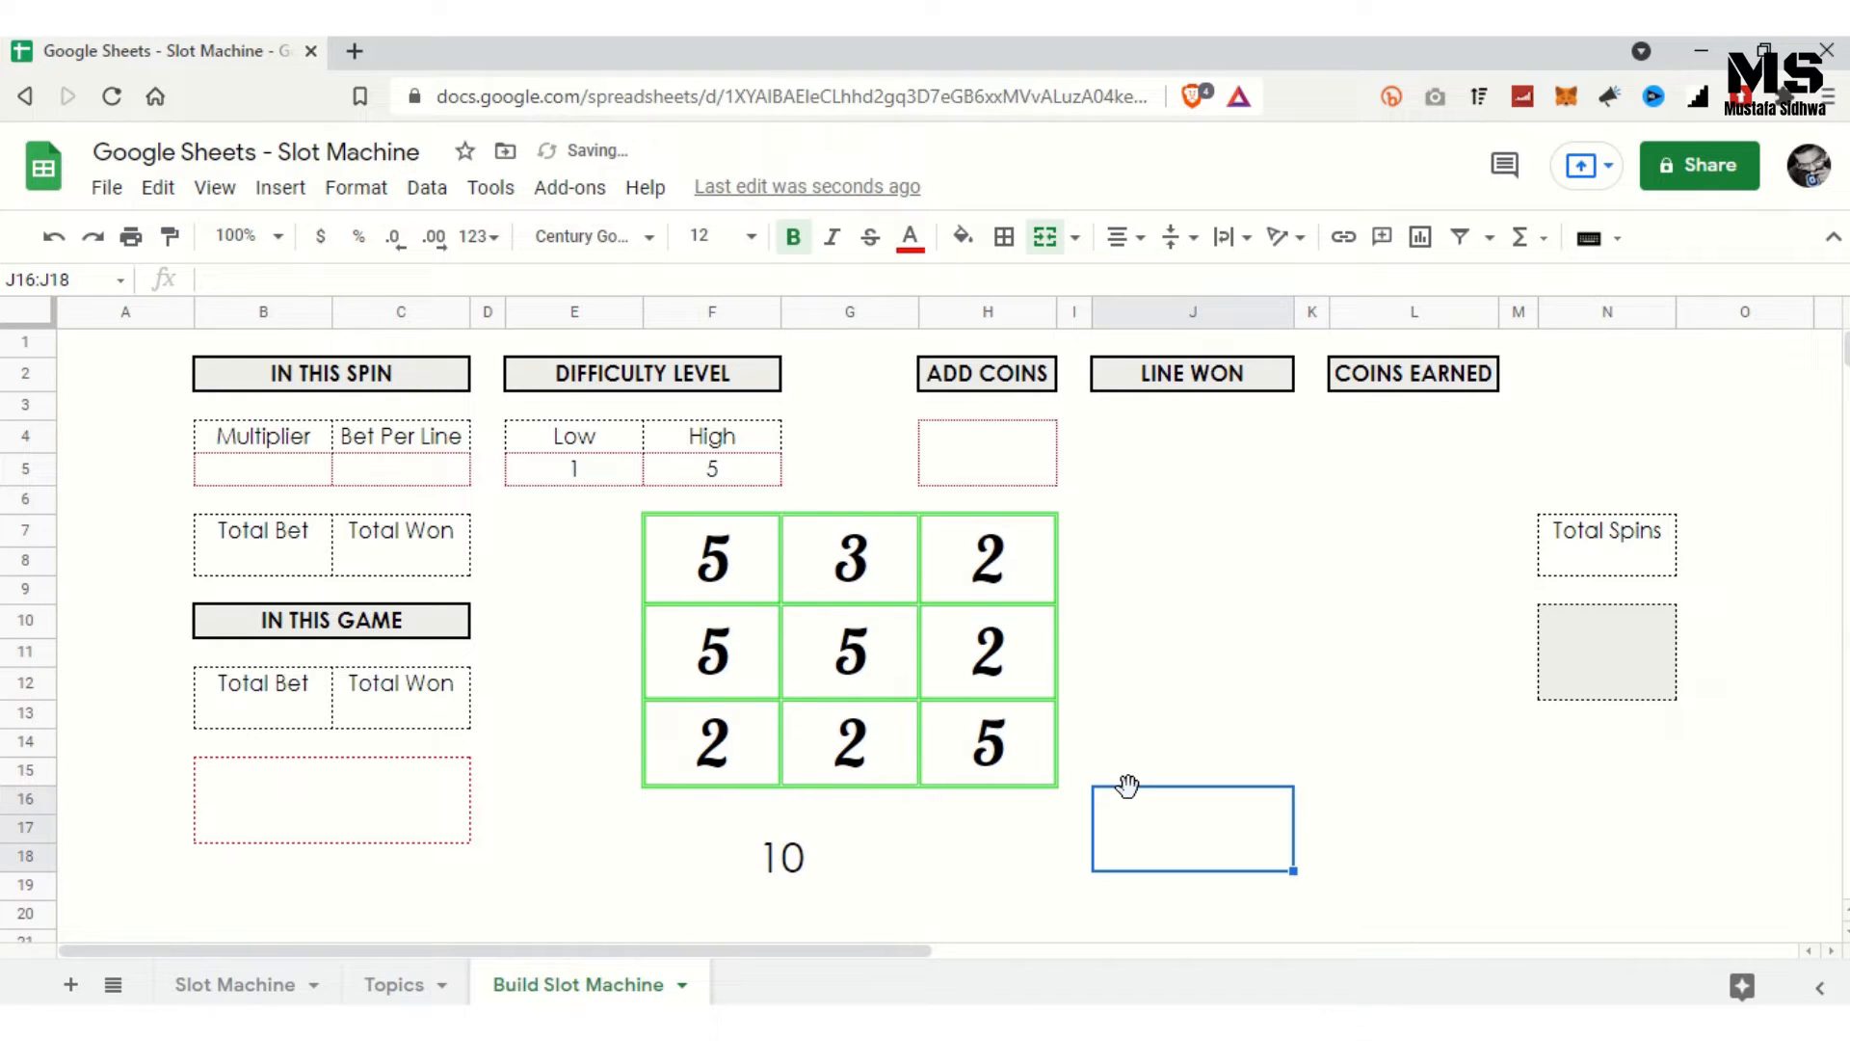
{"action": "key", "text": "Delete"}
{"action": "key", "text": "Delete"}
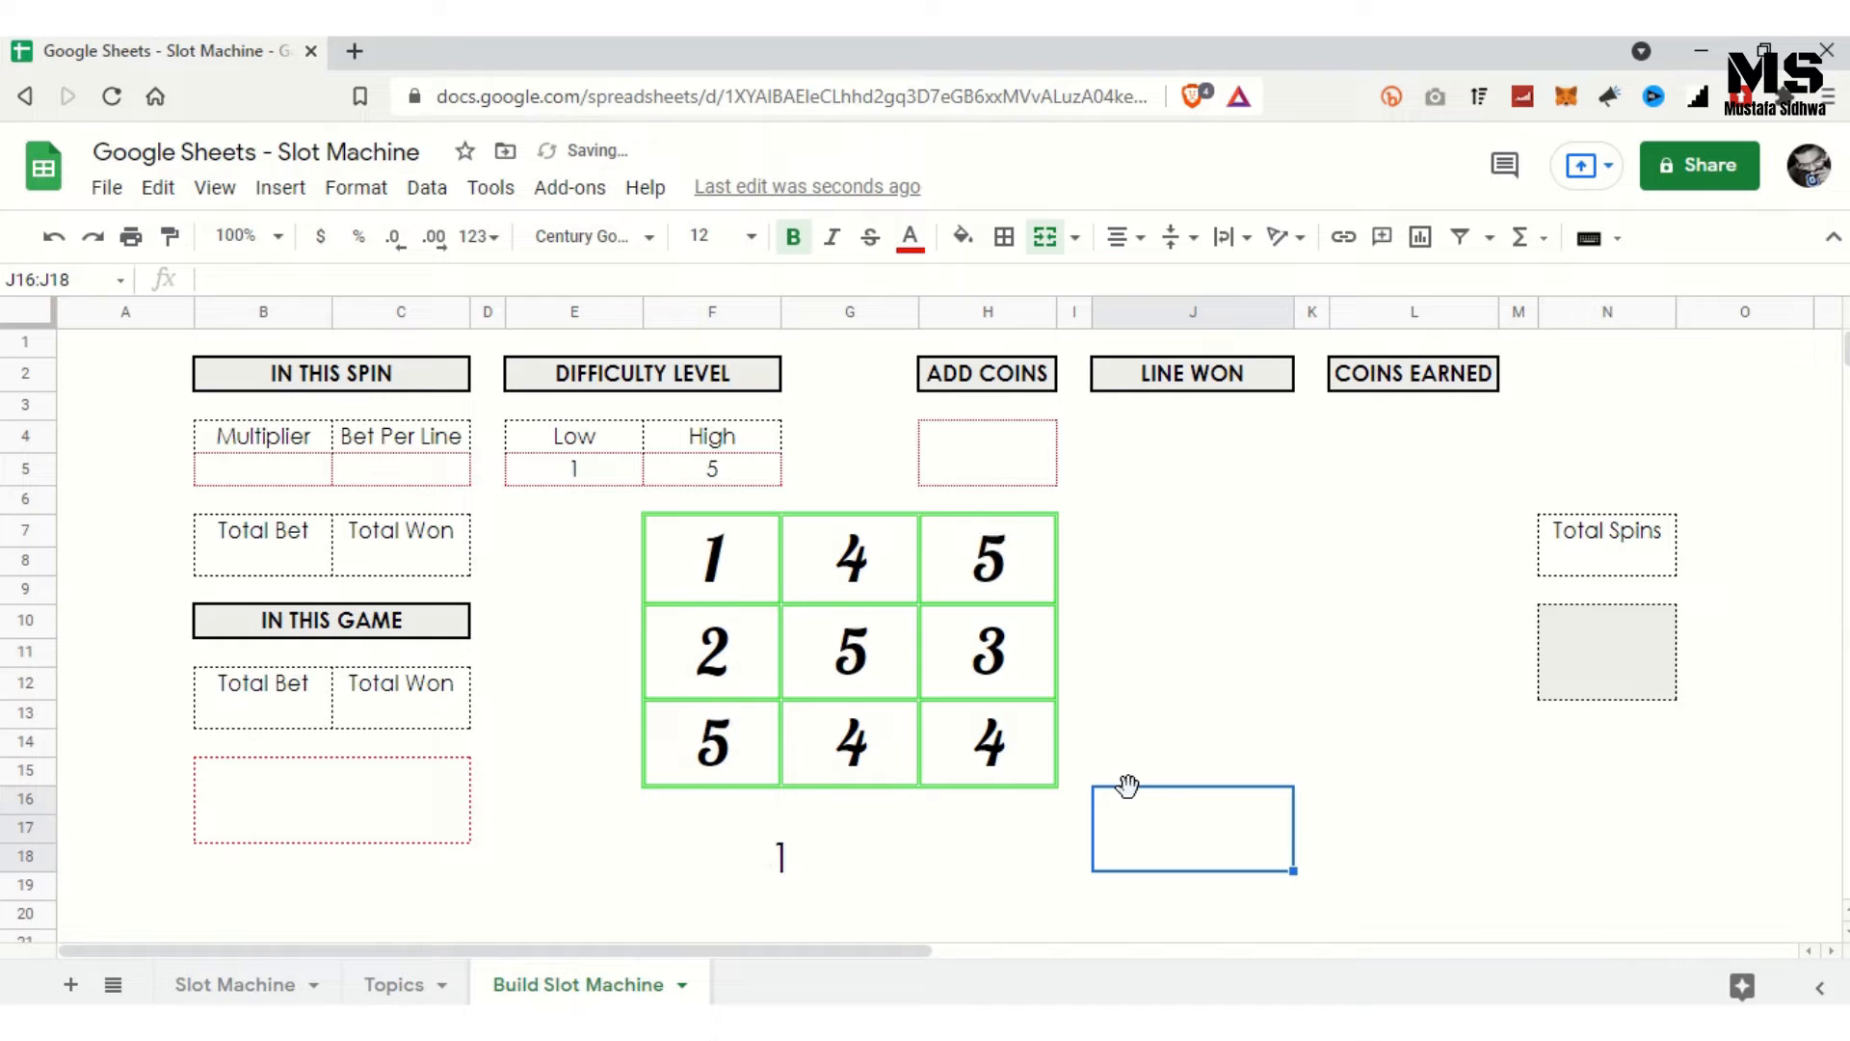
{"action": "key", "text": "Delete"}
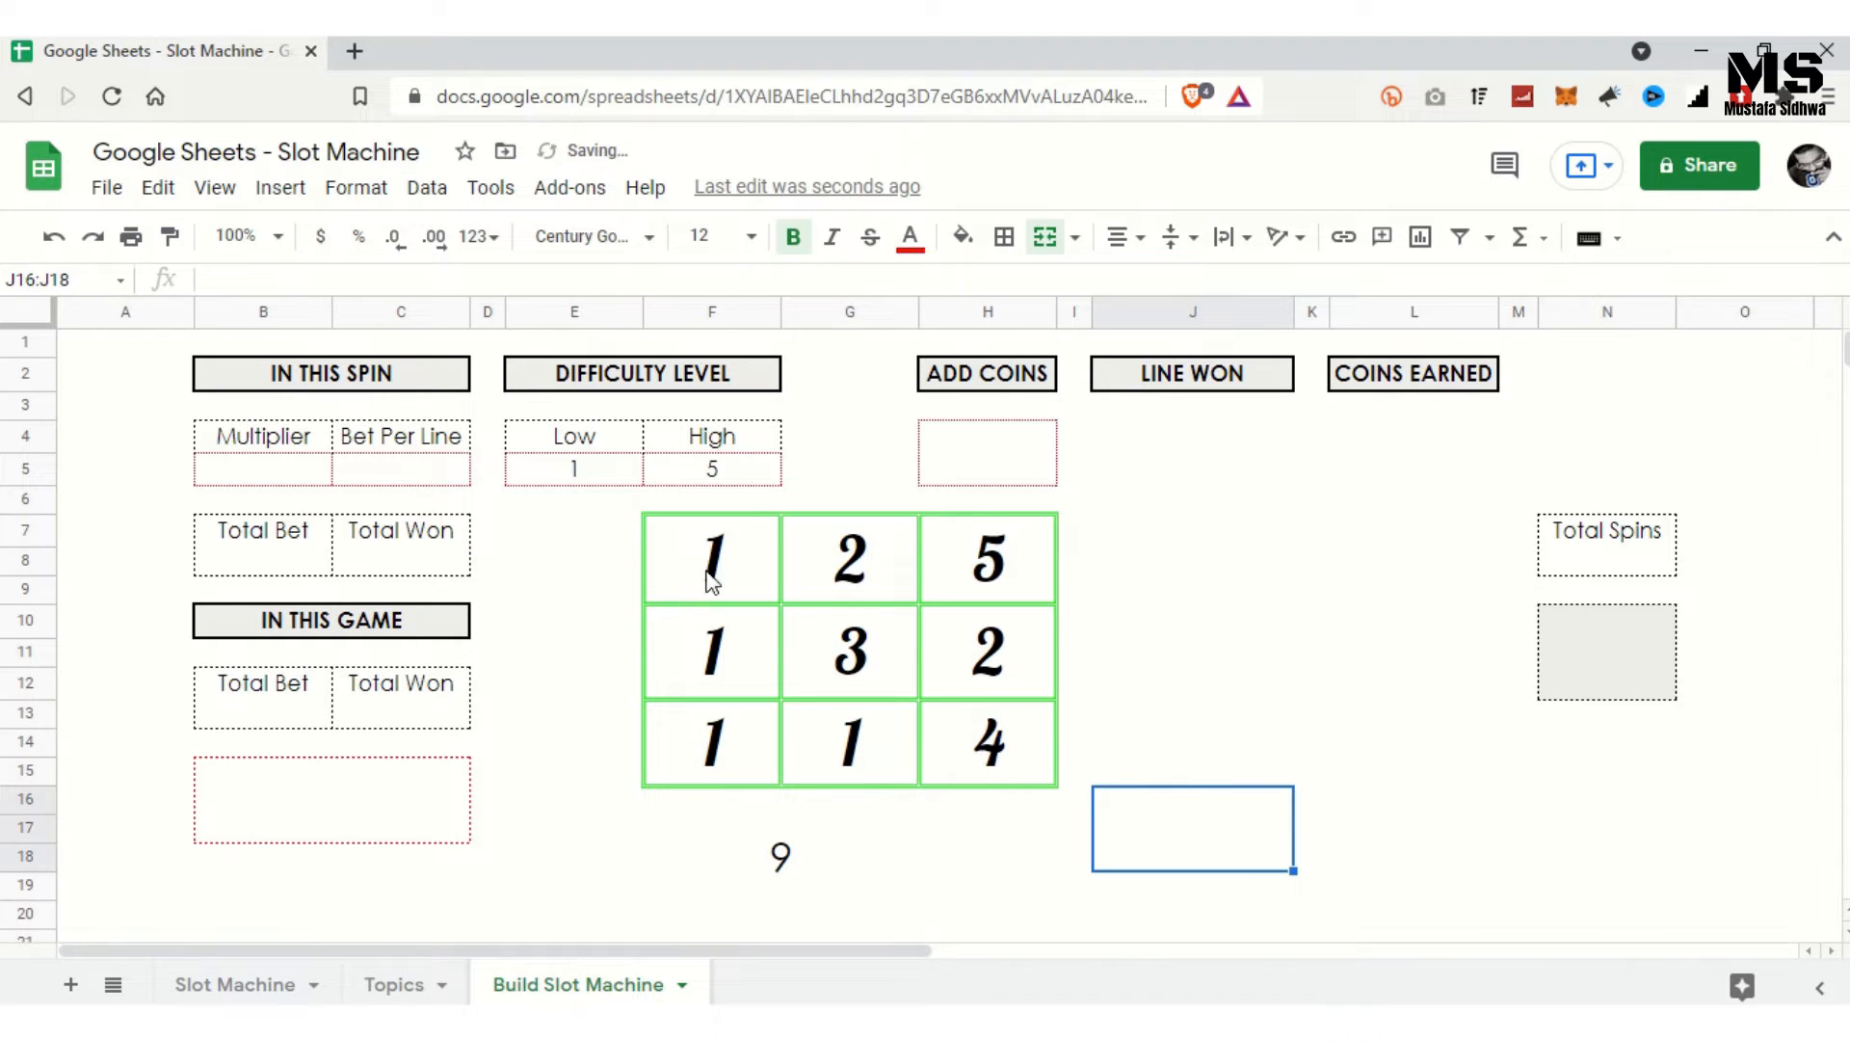
Step: Set the Low difficulty level in E5 to 50 and the High level in F5 to 60
{"action": "left_click", "coordinate": [598, 484]}
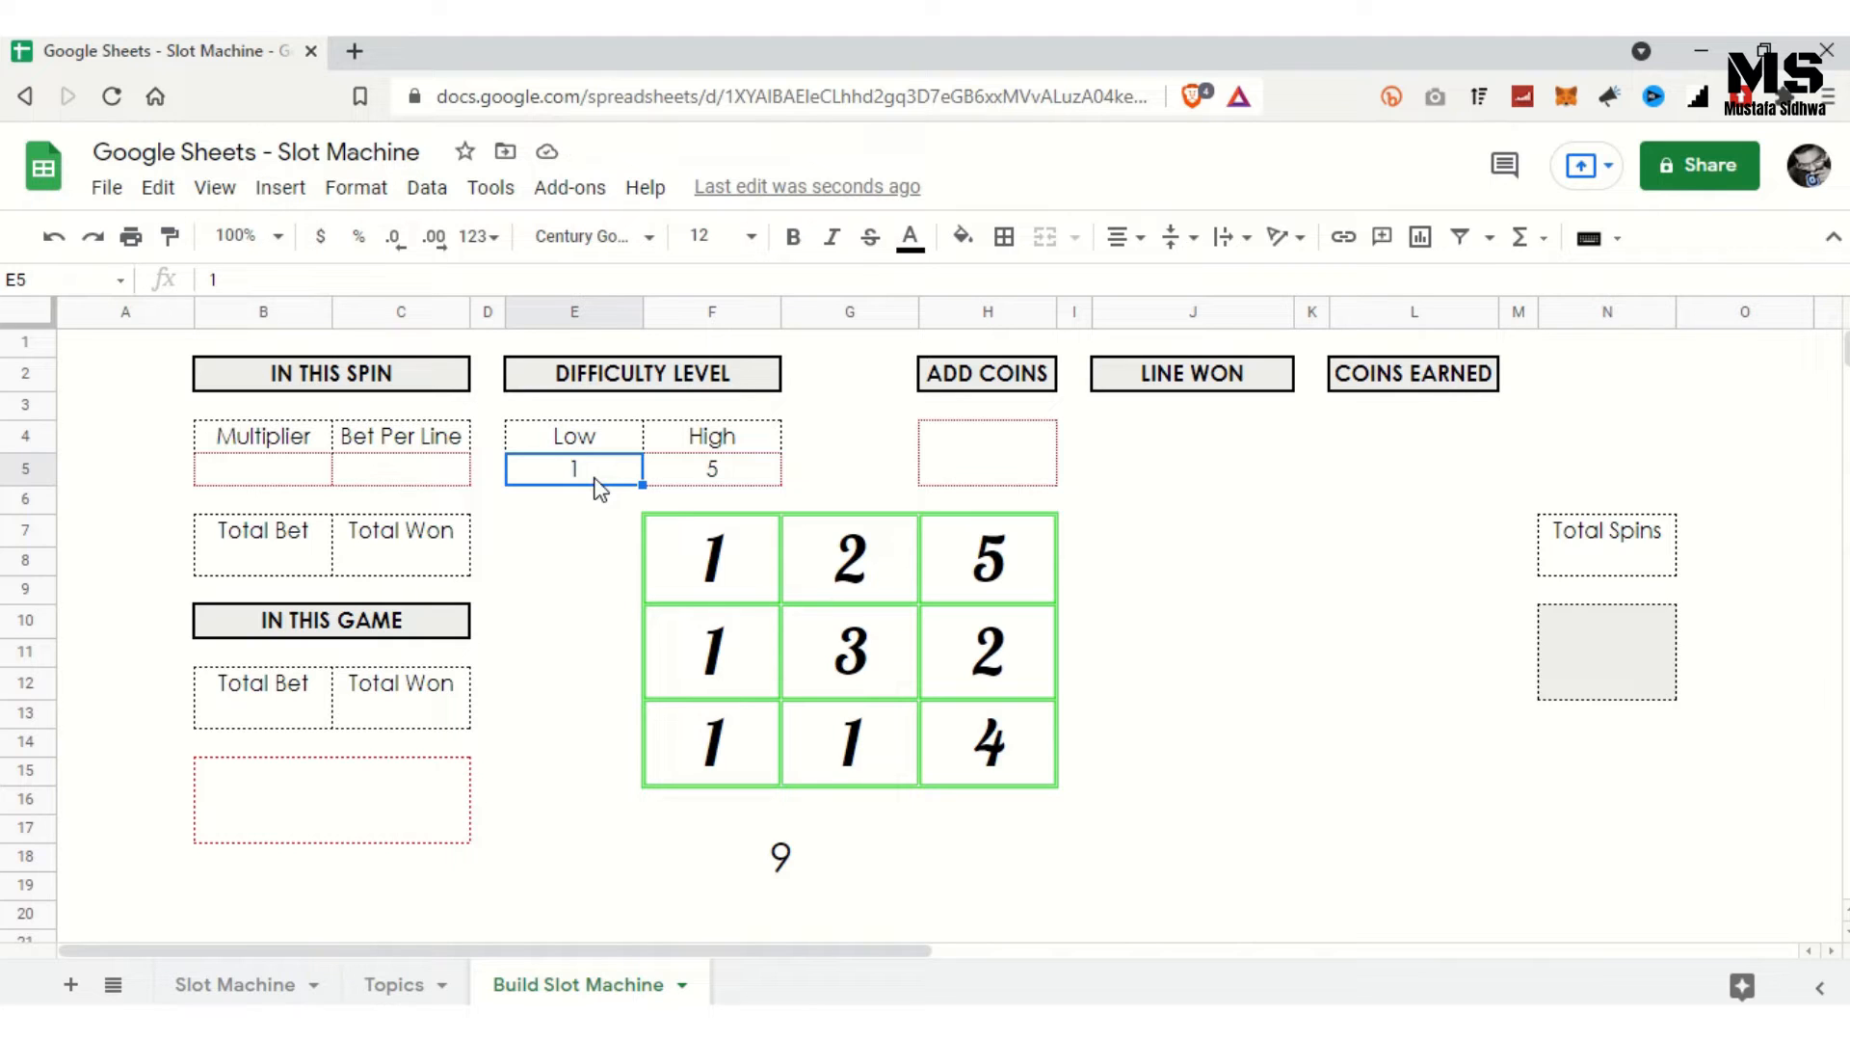
{"action": "type", "text": "50"}
{"action": "key", "text": "Tab"}
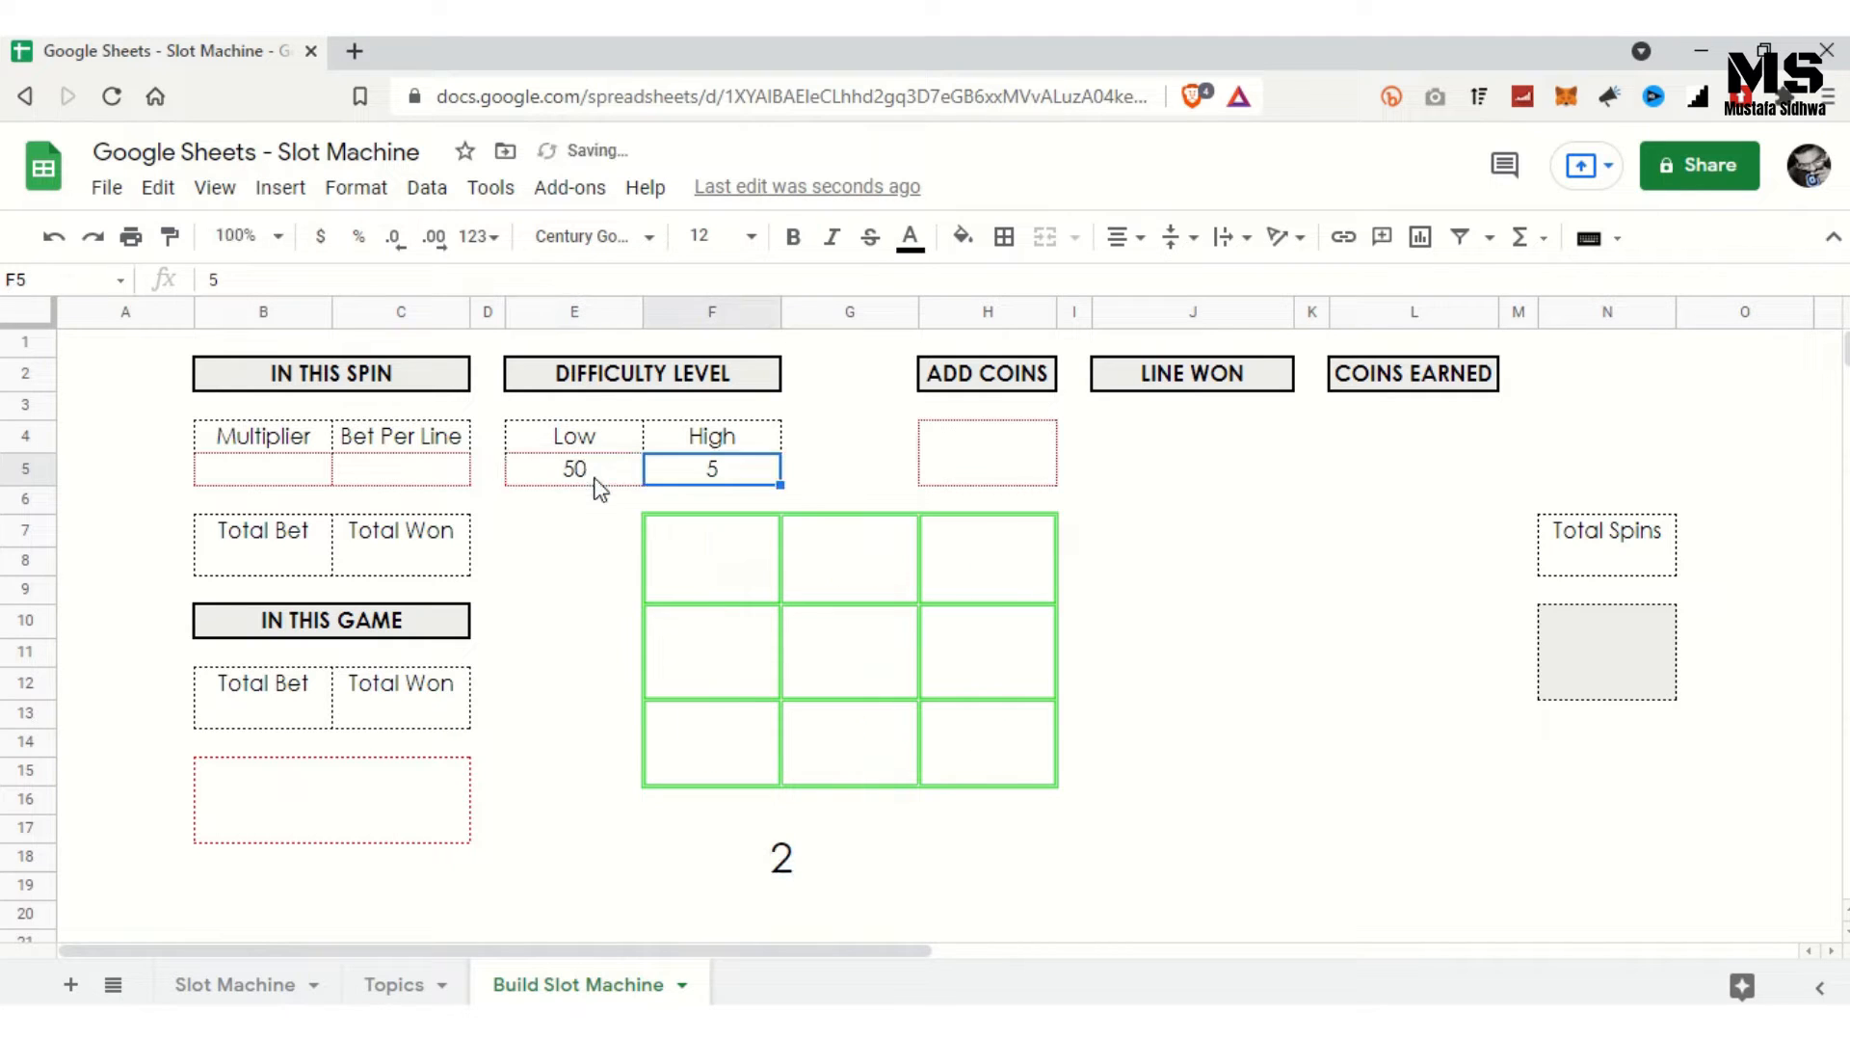
{"action": "type", "text": "60"}
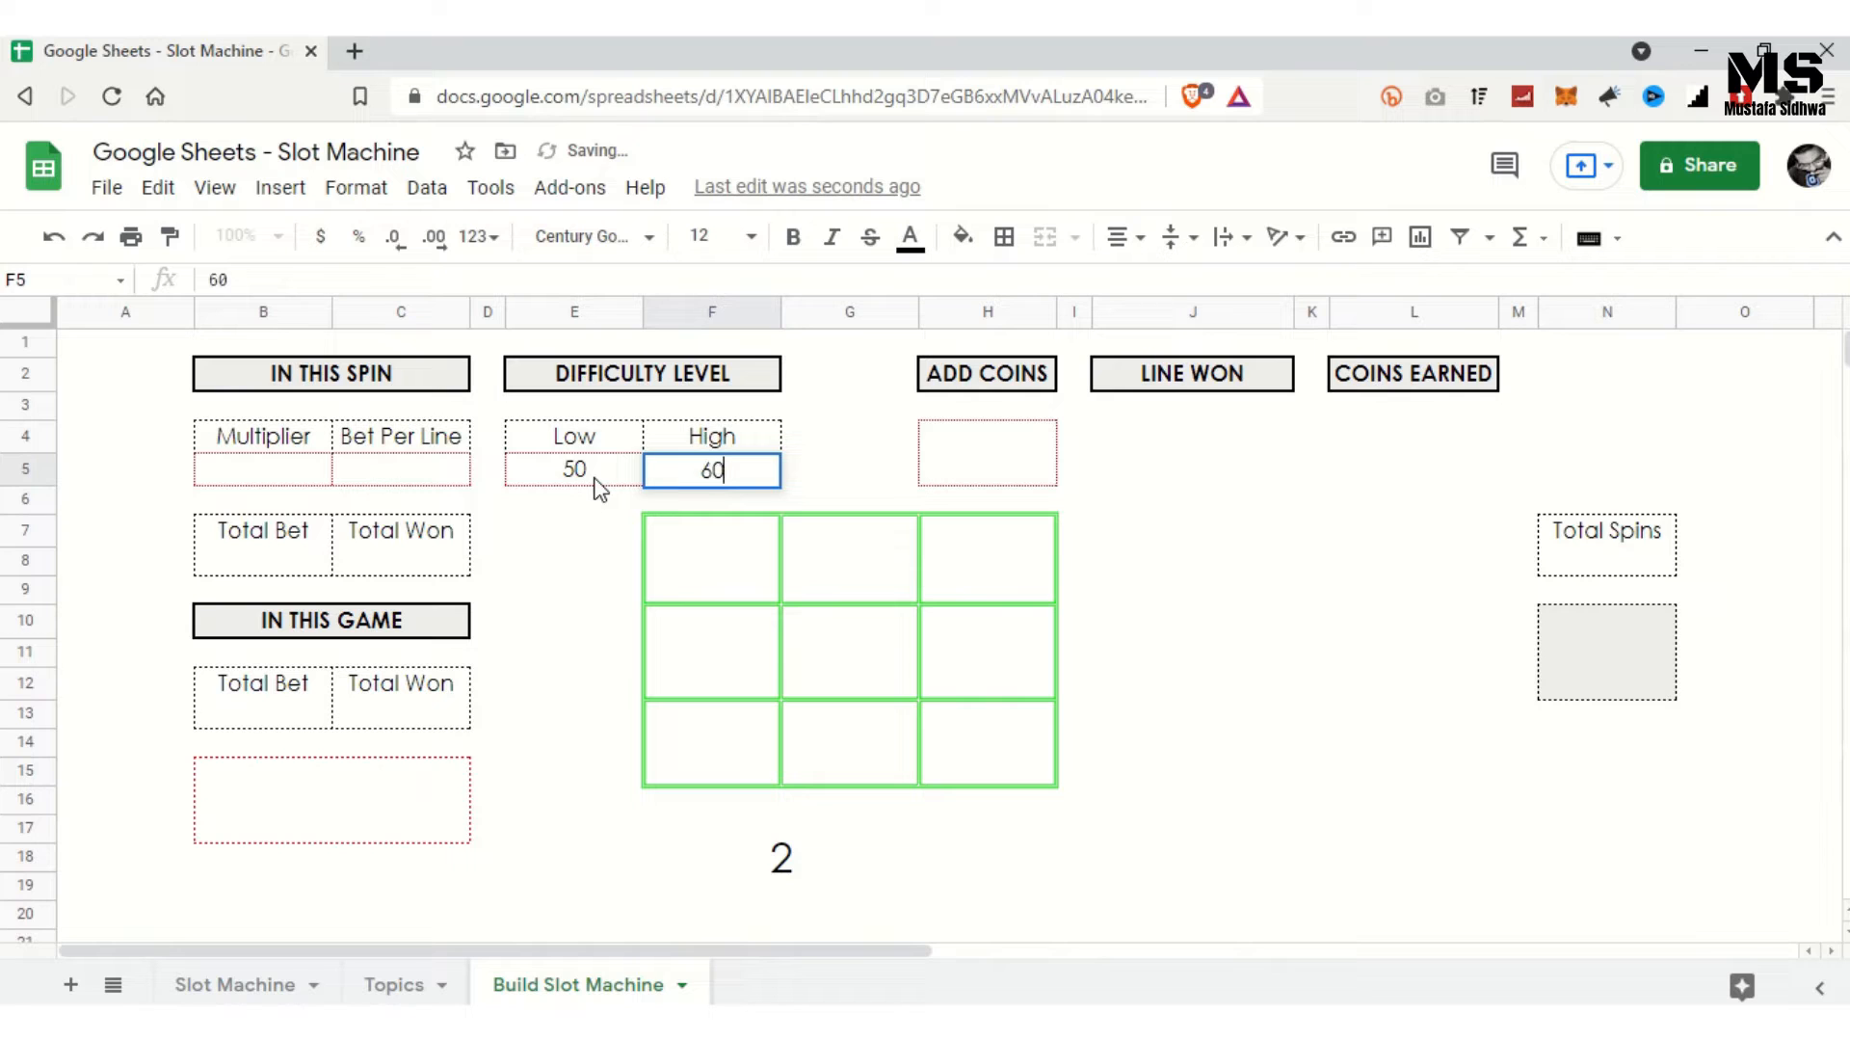
{"action": "key", "text": "Return"}
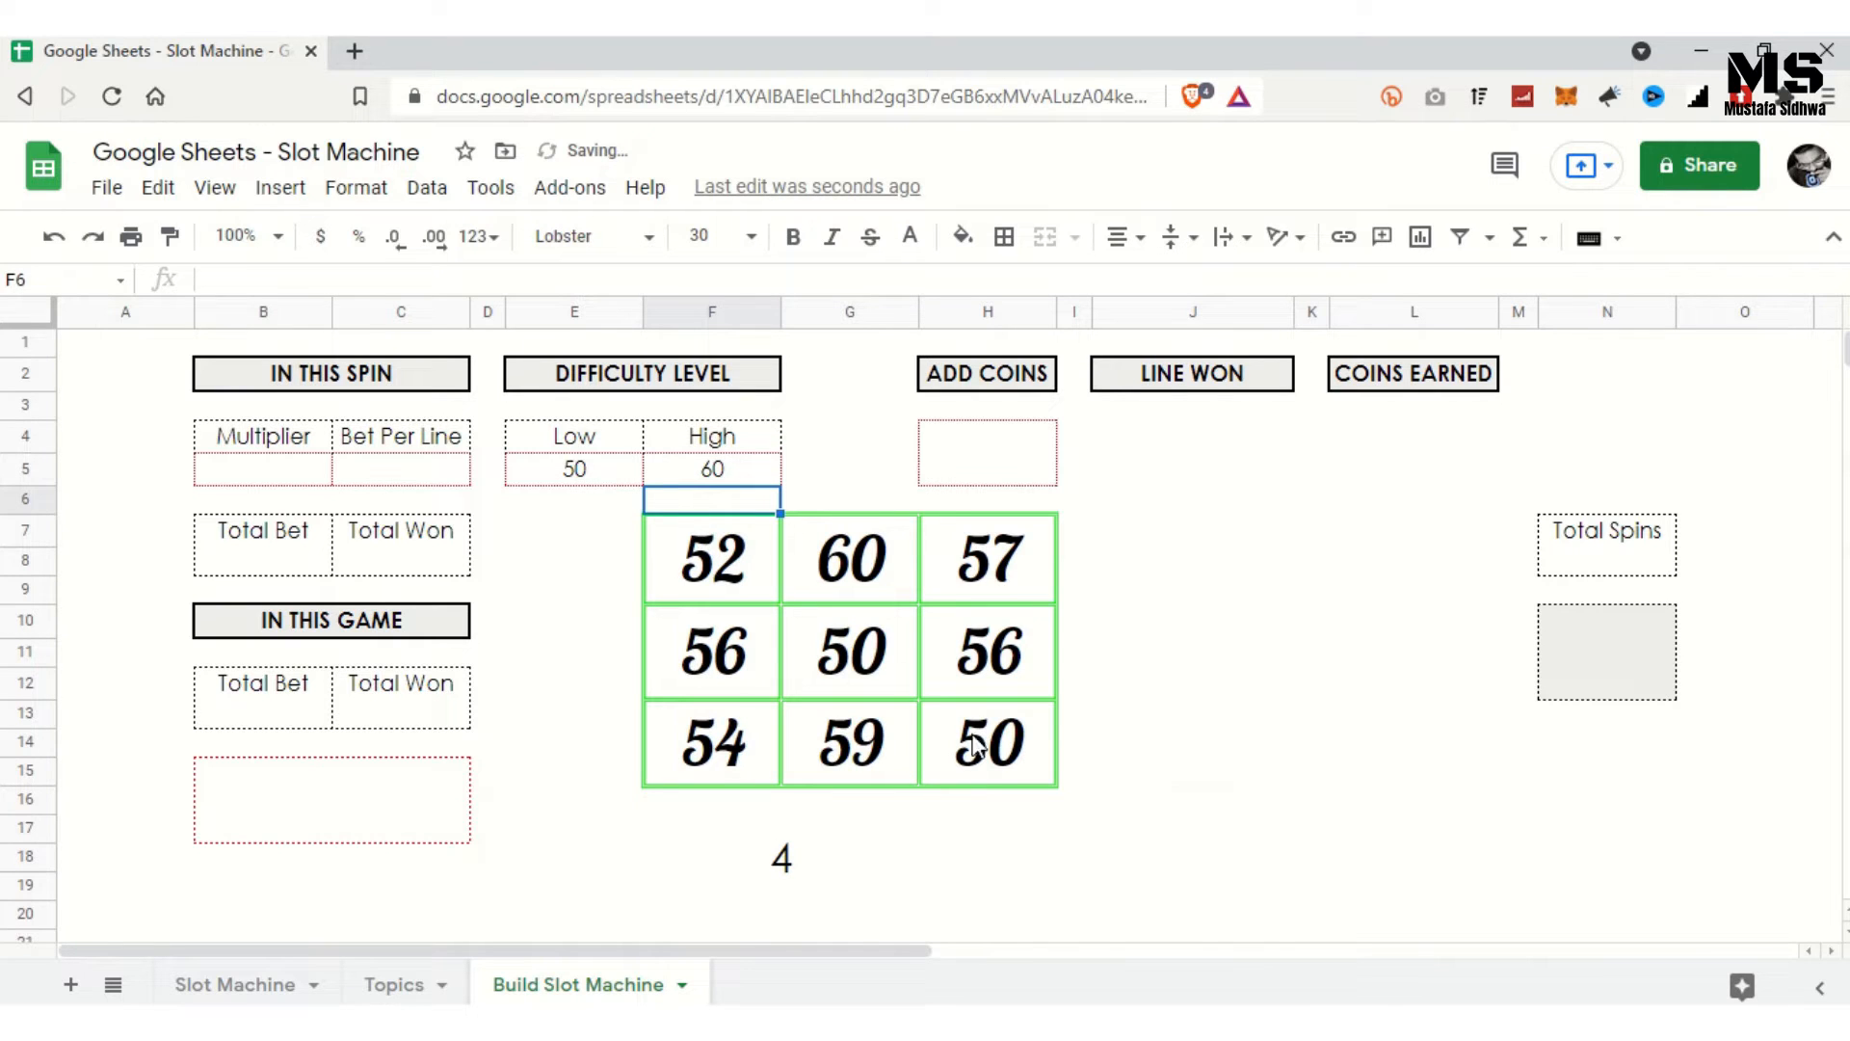
Step: Recalculate the reels repeatedly by clearing the empty cell J13 to test the 50 to 60 range
{"action": "left_click", "coordinate": [1122, 775]}
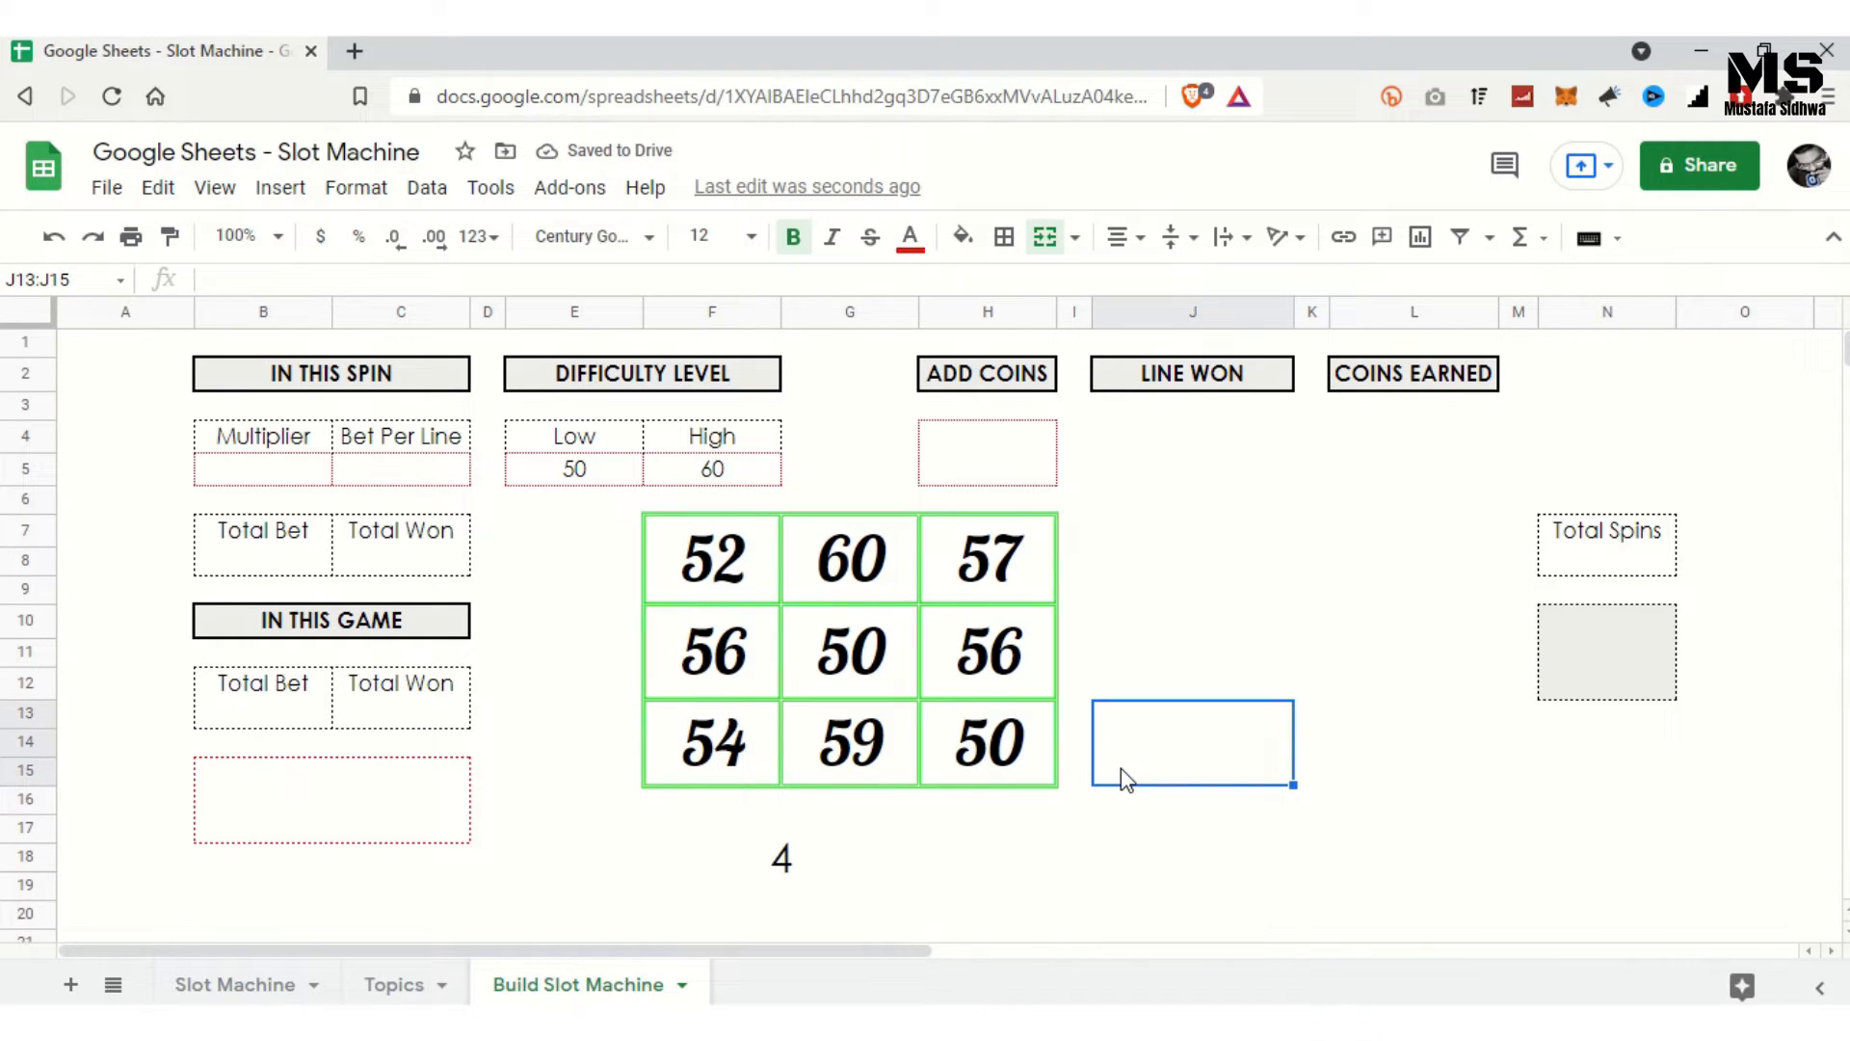
{"action": "key", "text": "Delete"}
{"action": "key", "text": "Delete"}
{"action": "key", "text": "Delete"}
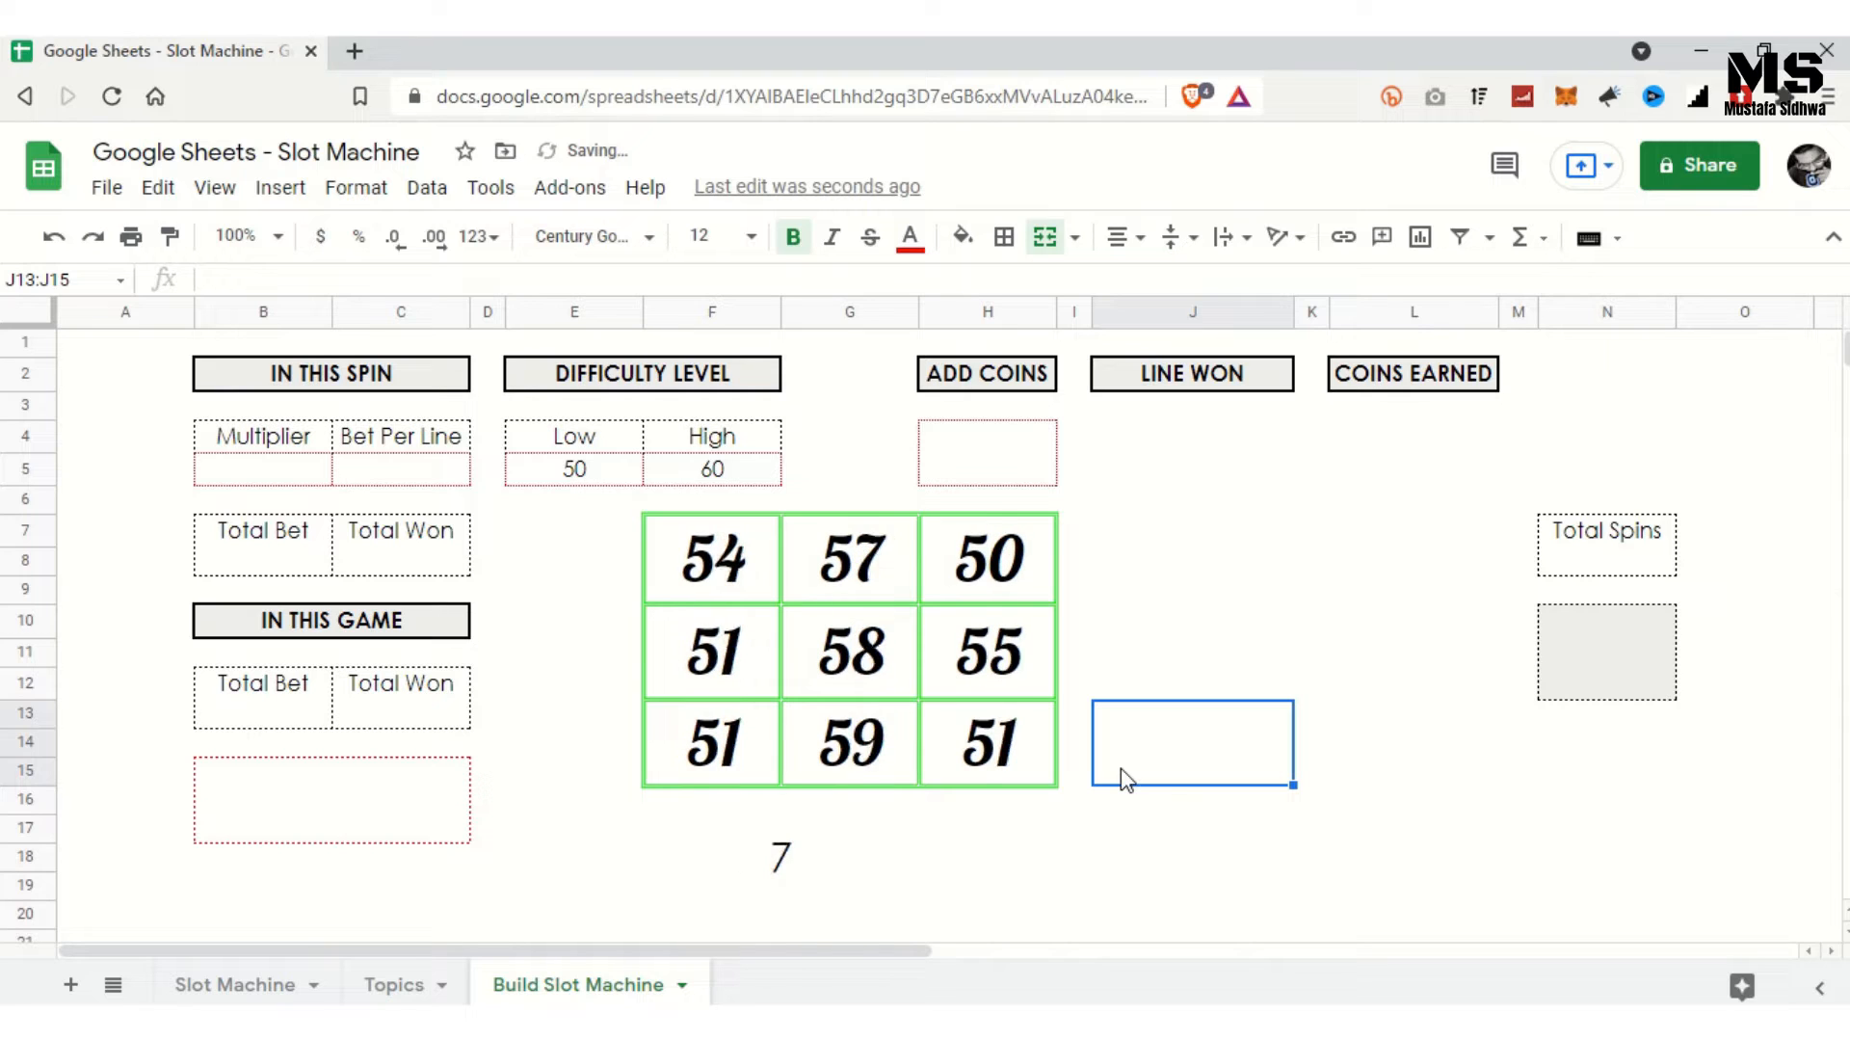
{"action": "key", "text": "Delete"}
{"action": "key", "text": "Delete"}
{"action": "key", "text": "Delete"}
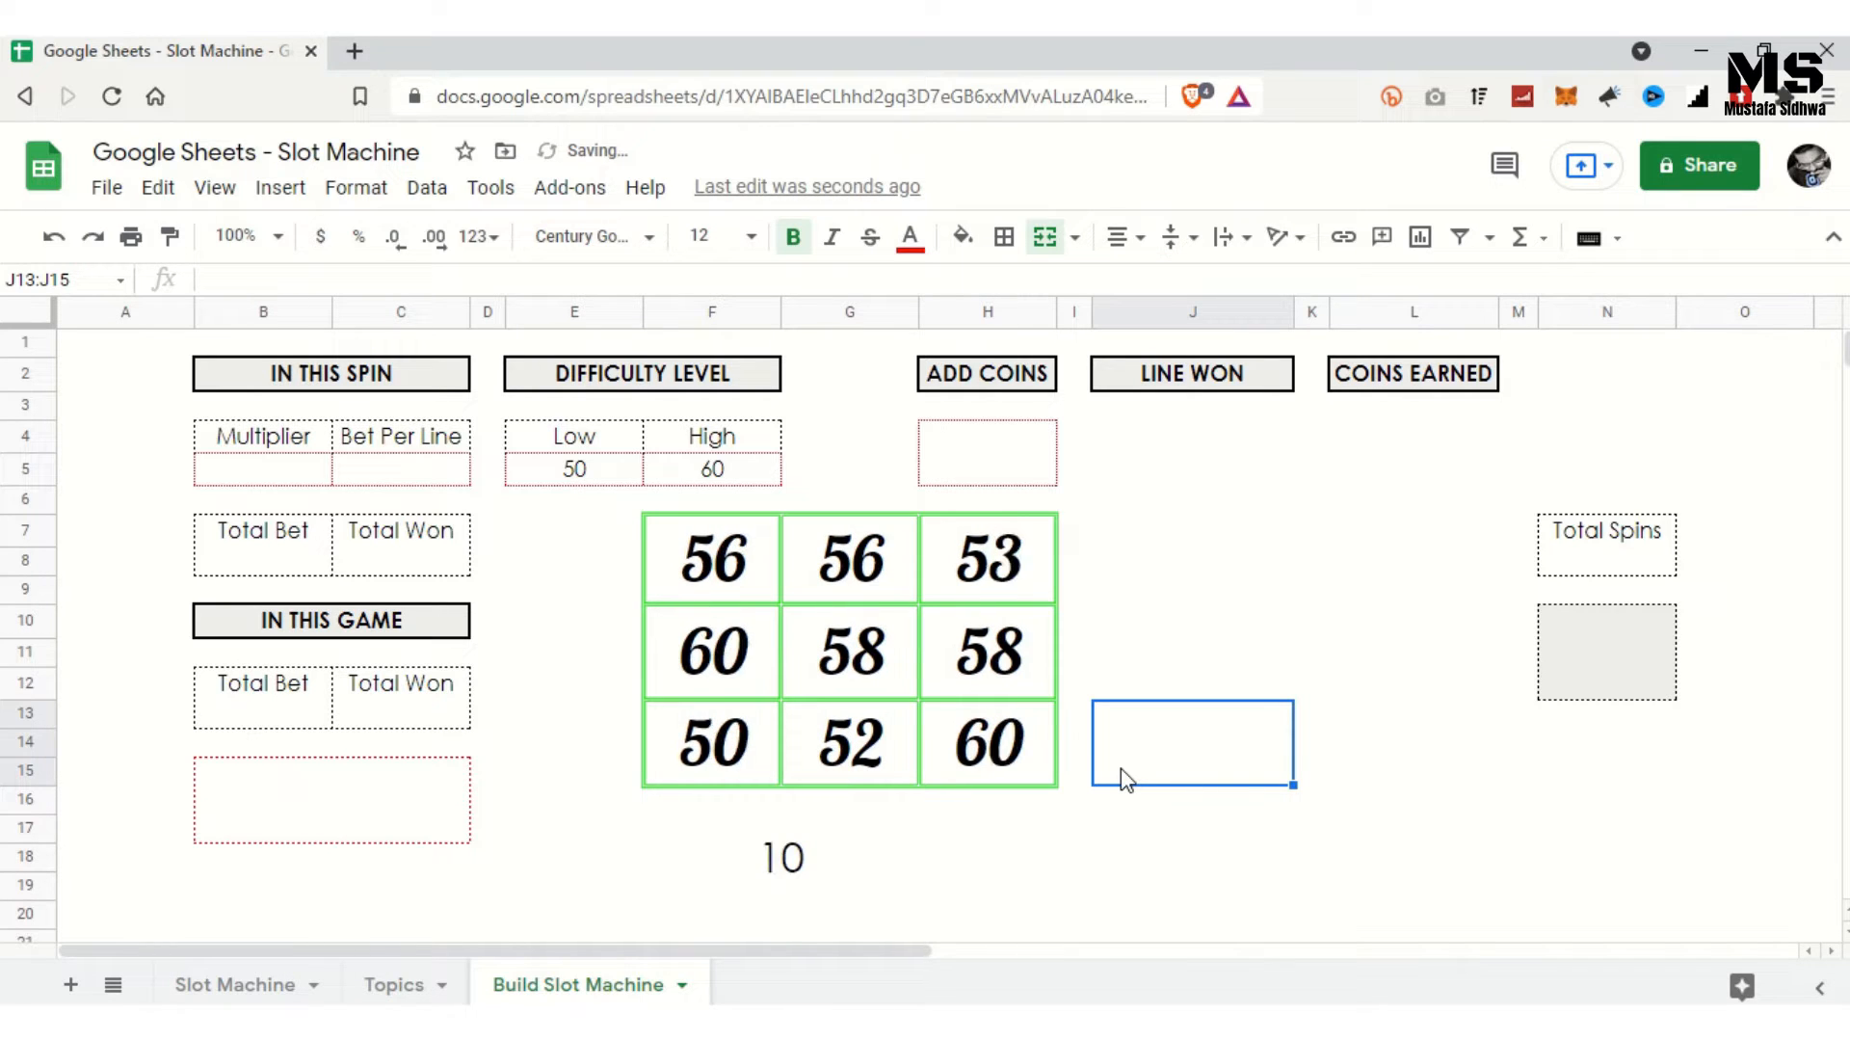
{"action": "key", "text": "Delete"}
{"action": "key", "text": "Delete"}
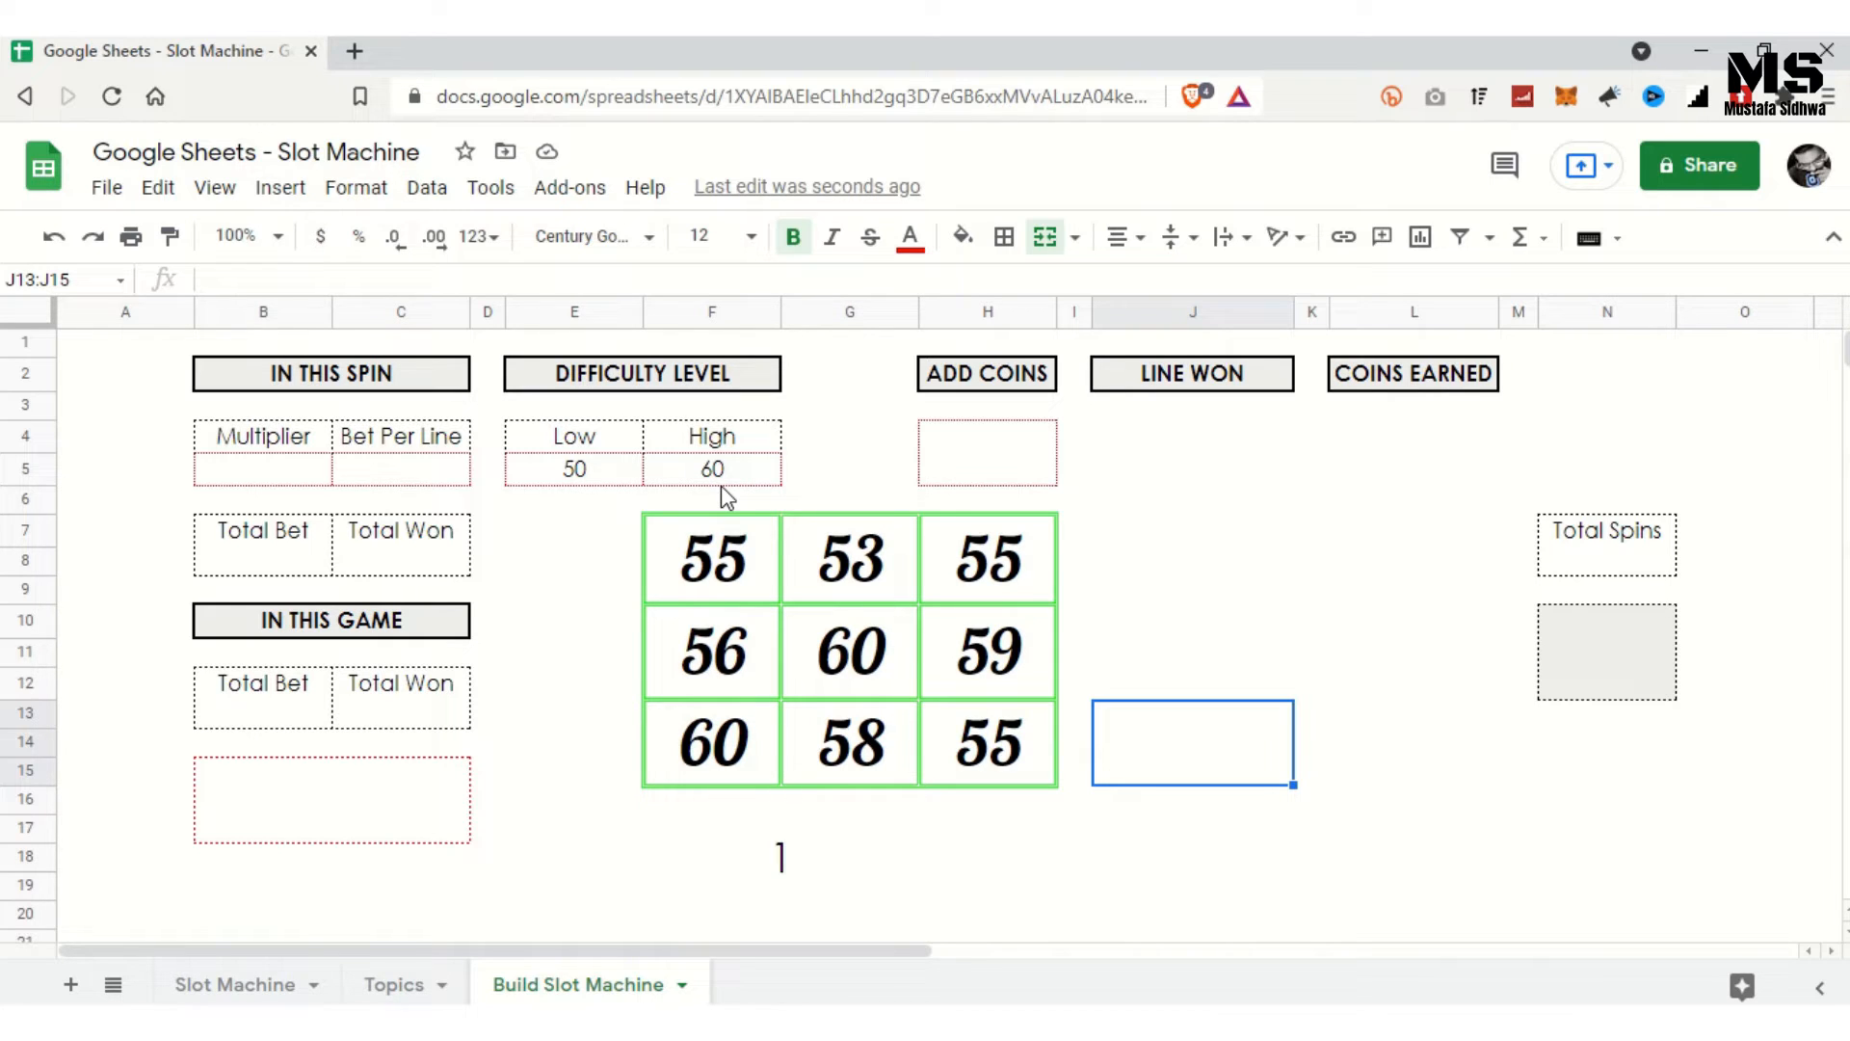
Step: Set the Low difficulty level in E5 back to 1
{"action": "left_click", "coordinate": [582, 482]}
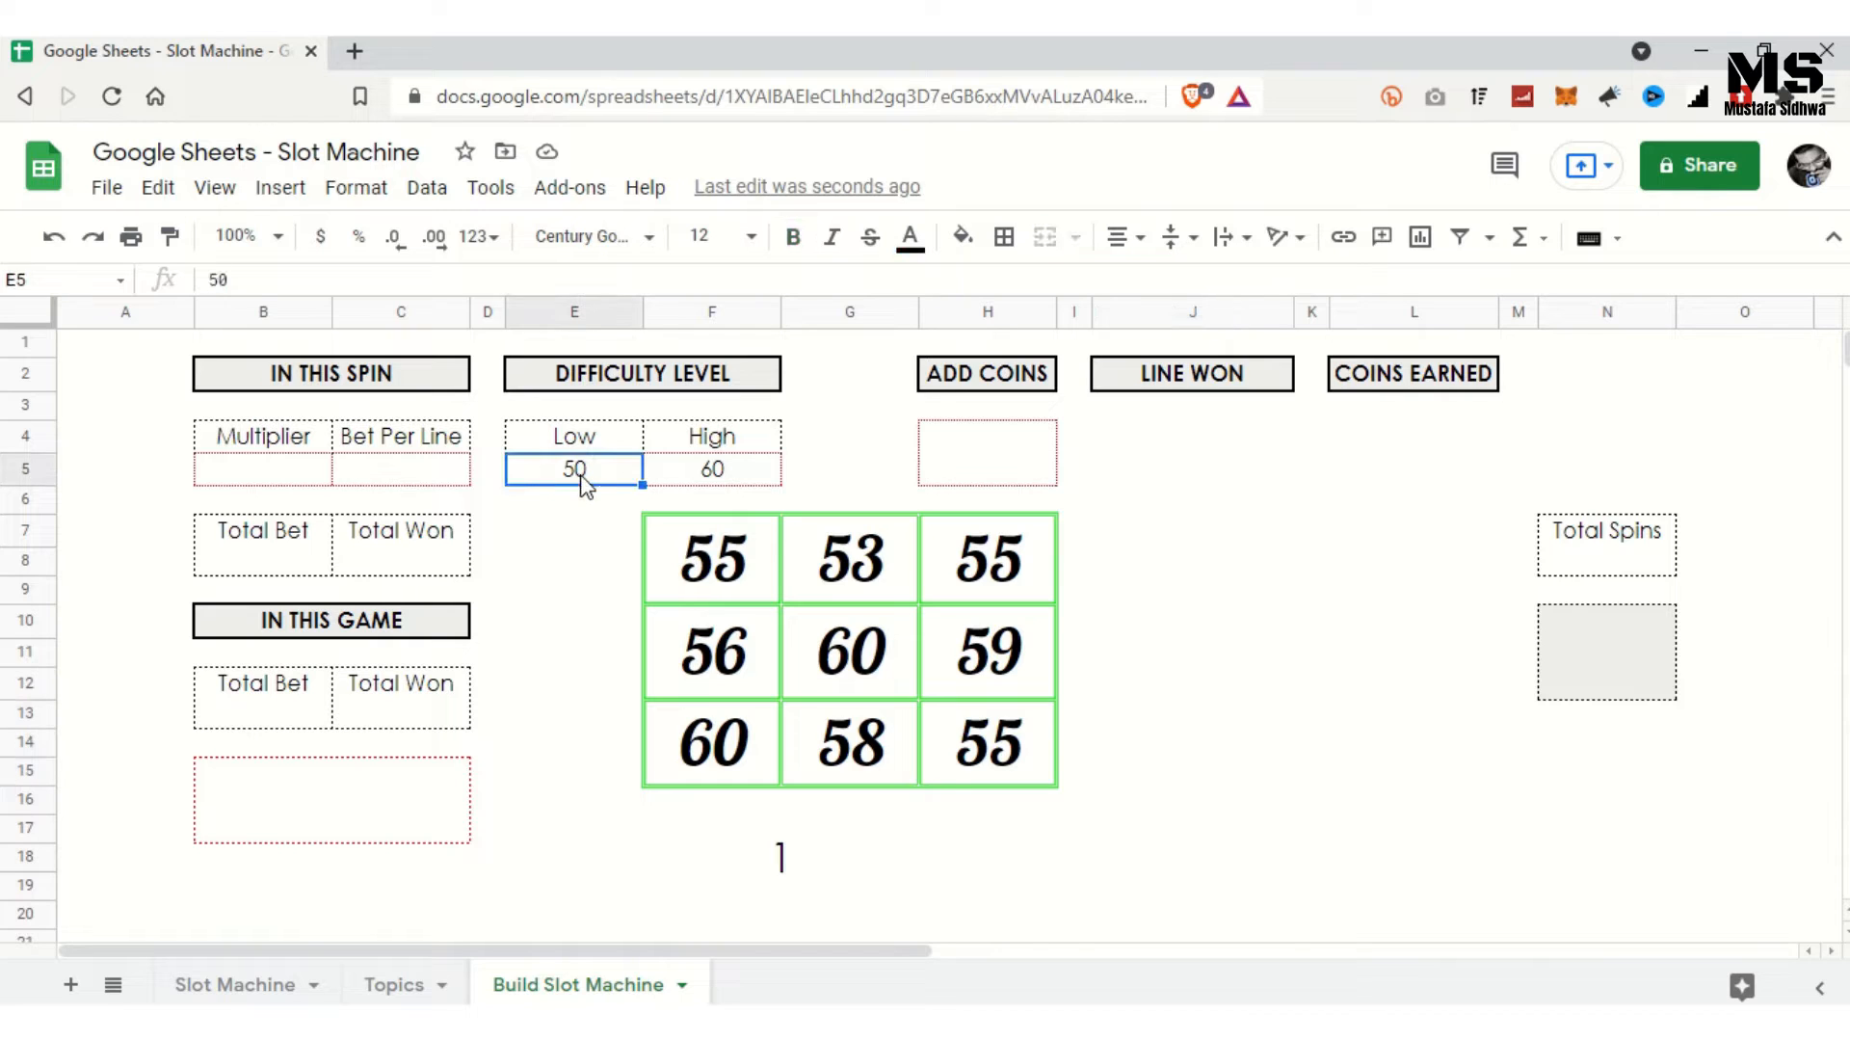
{"action": "type", "text": "1"}
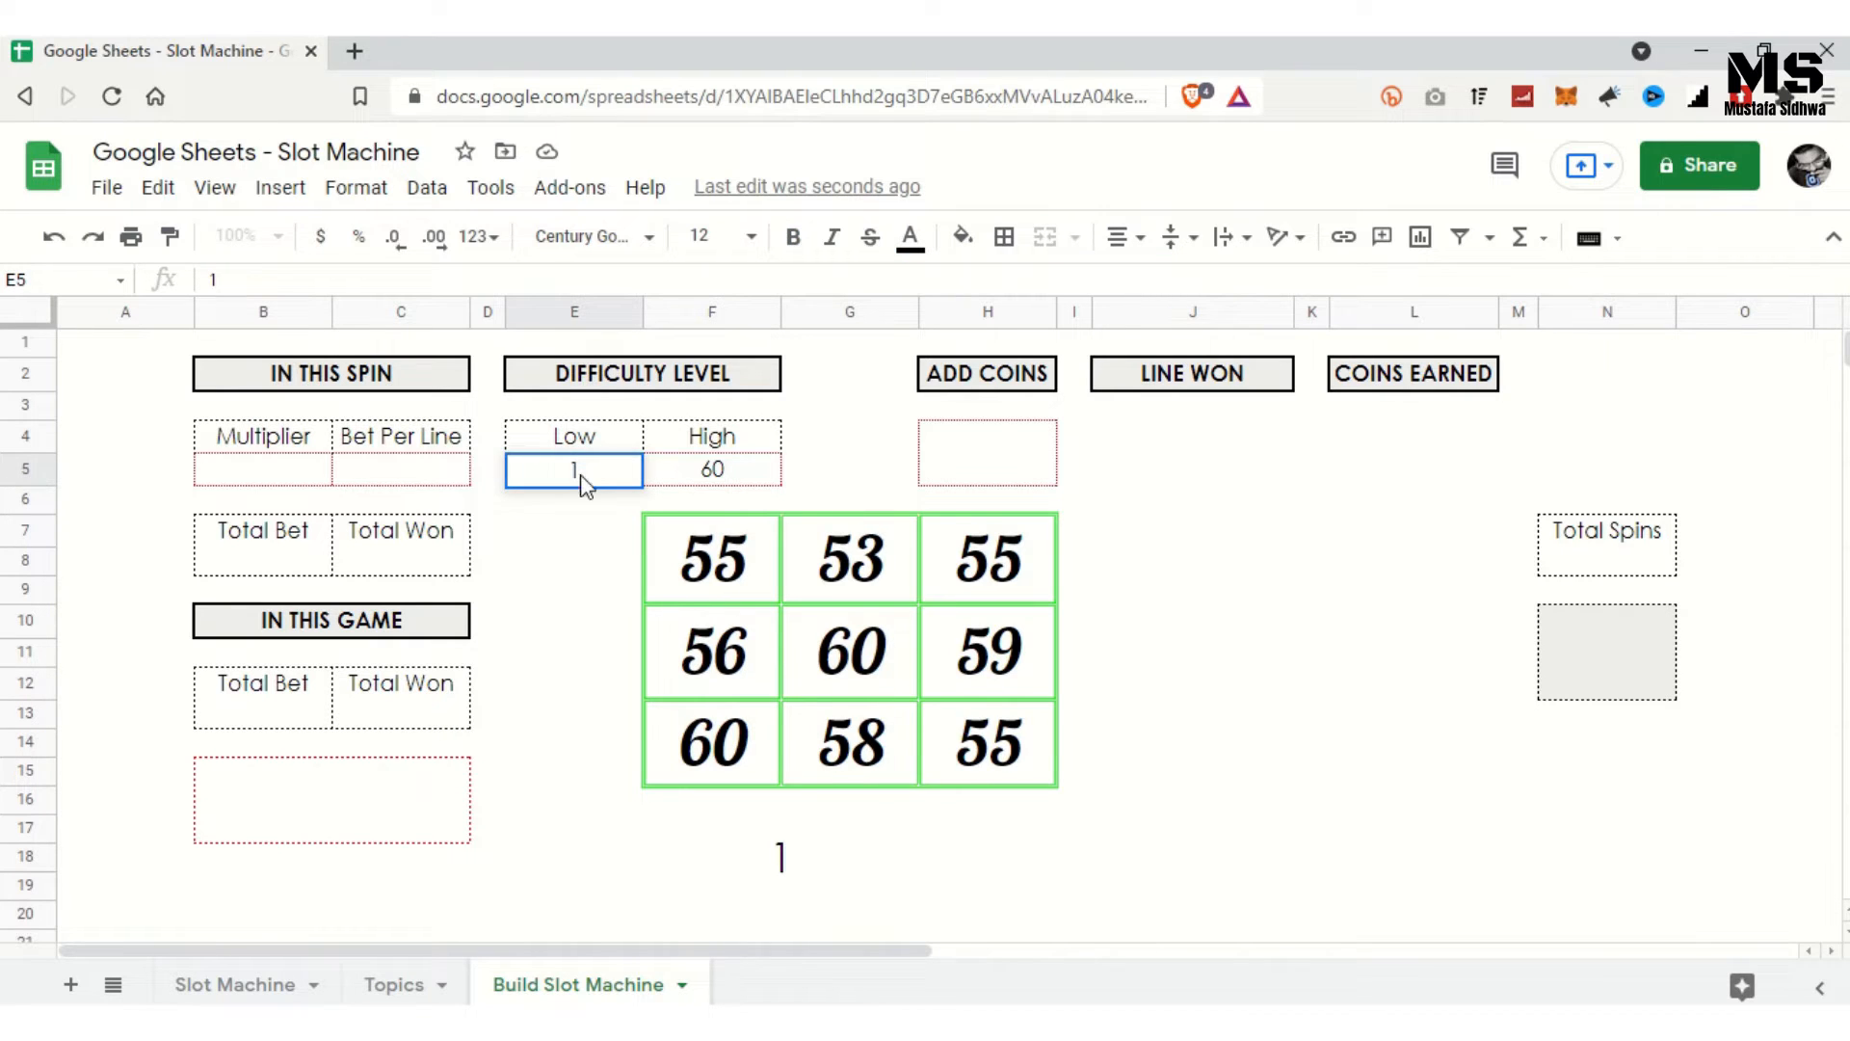
{"action": "key", "text": "Return"}
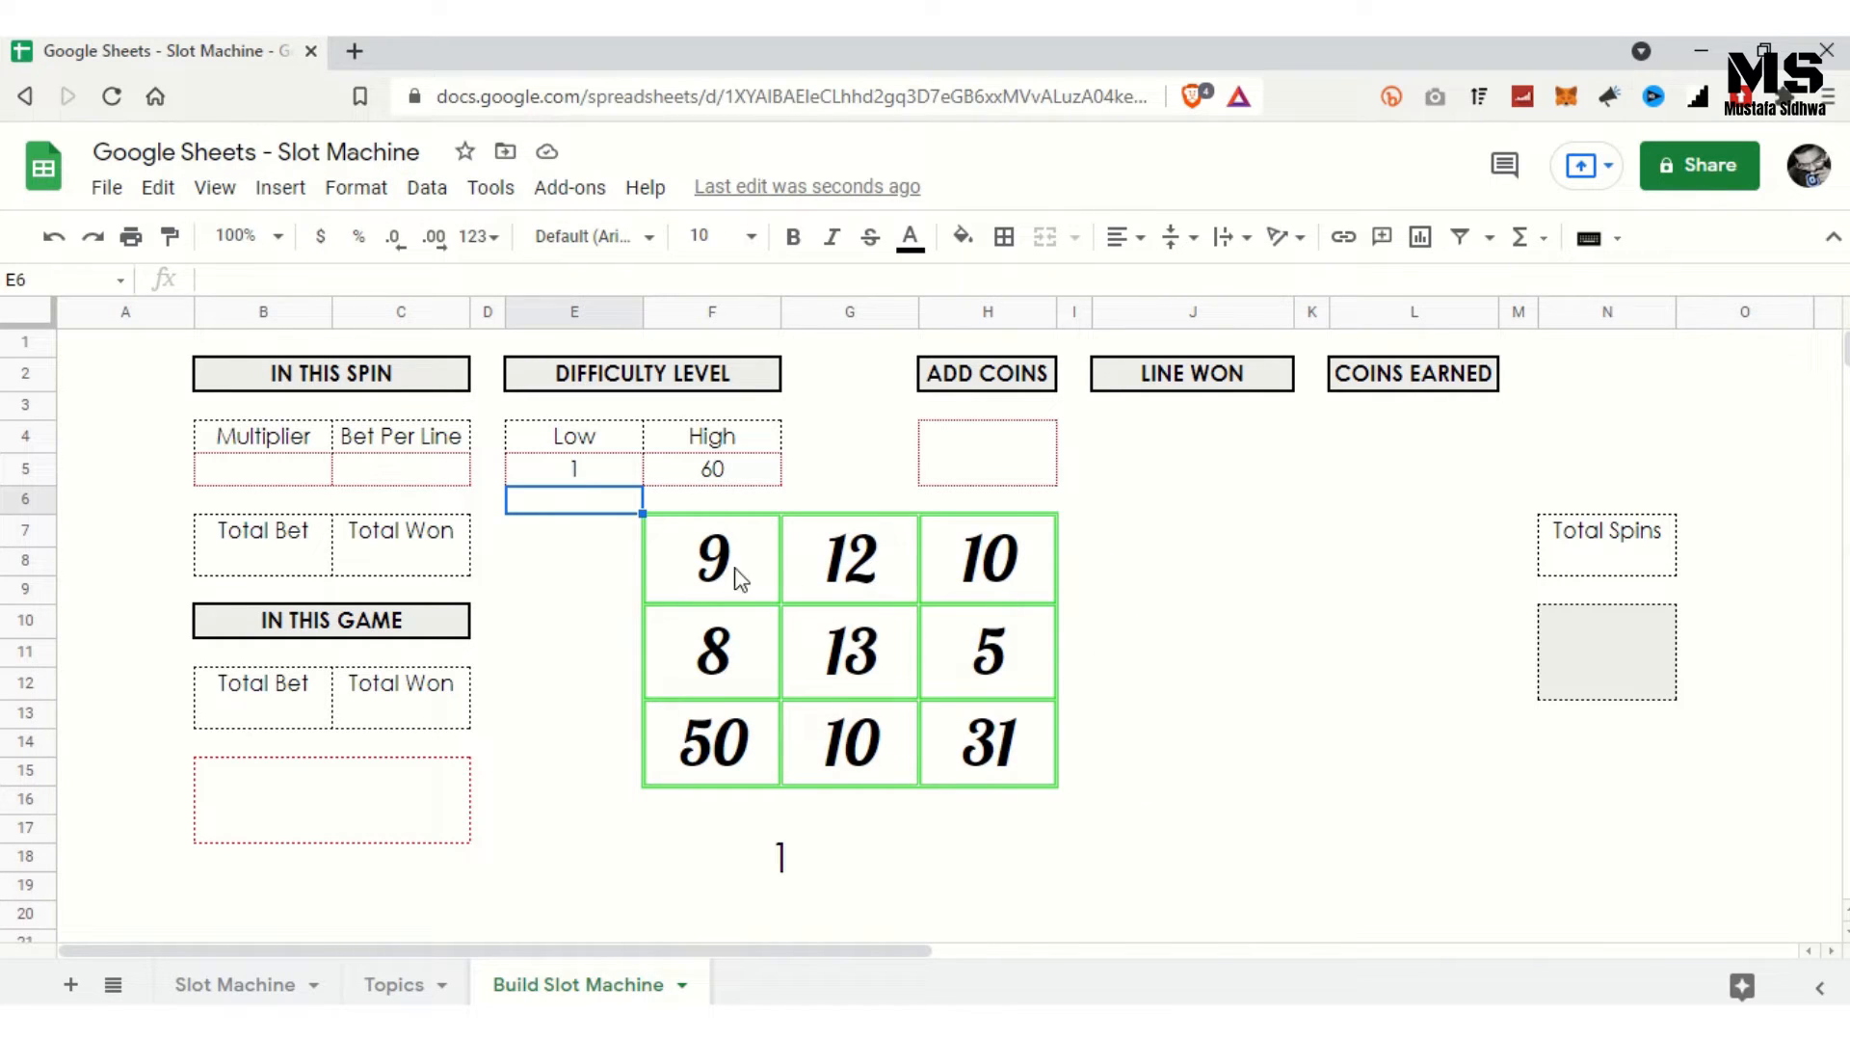
Step: Start an AND formula in the Line Won cell J7 with F7=G7 as its first condition
{"action": "left_click", "coordinate": [1223, 560]}
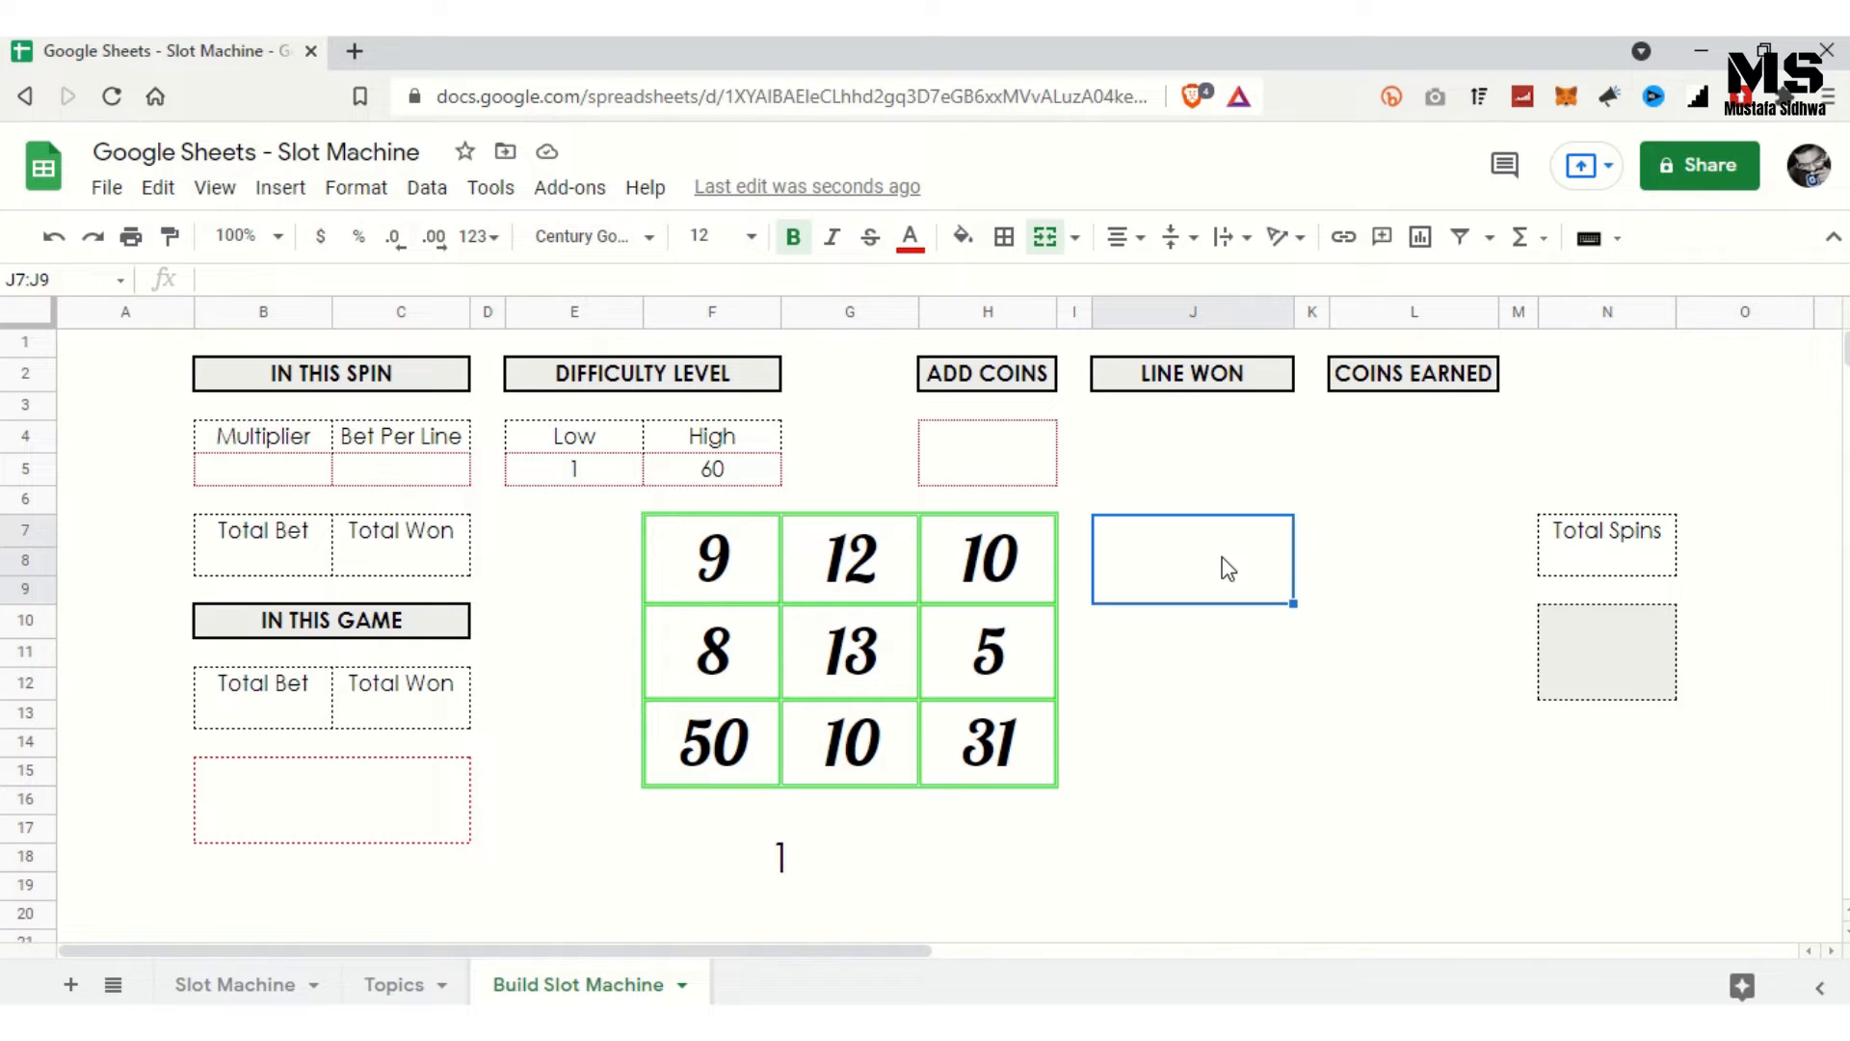
{"action": "type", "text": "="}
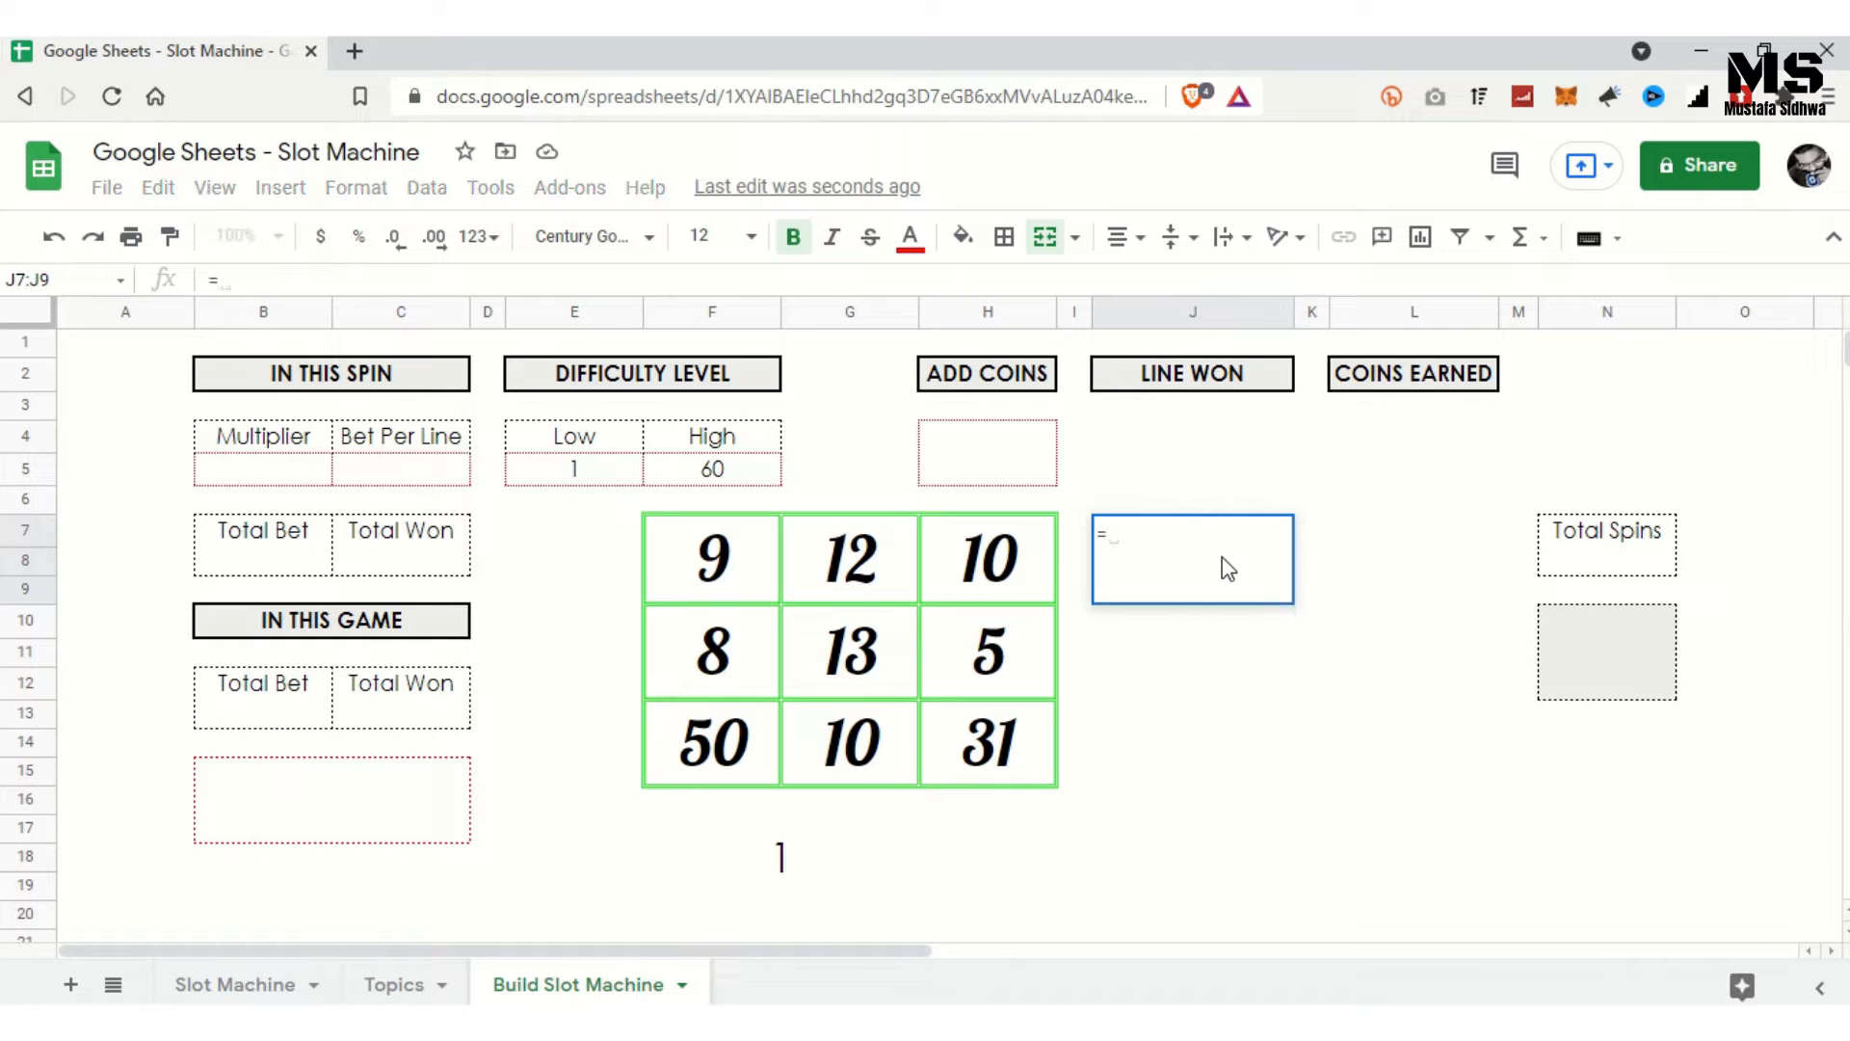
{"action": "type", "text": "AN"}
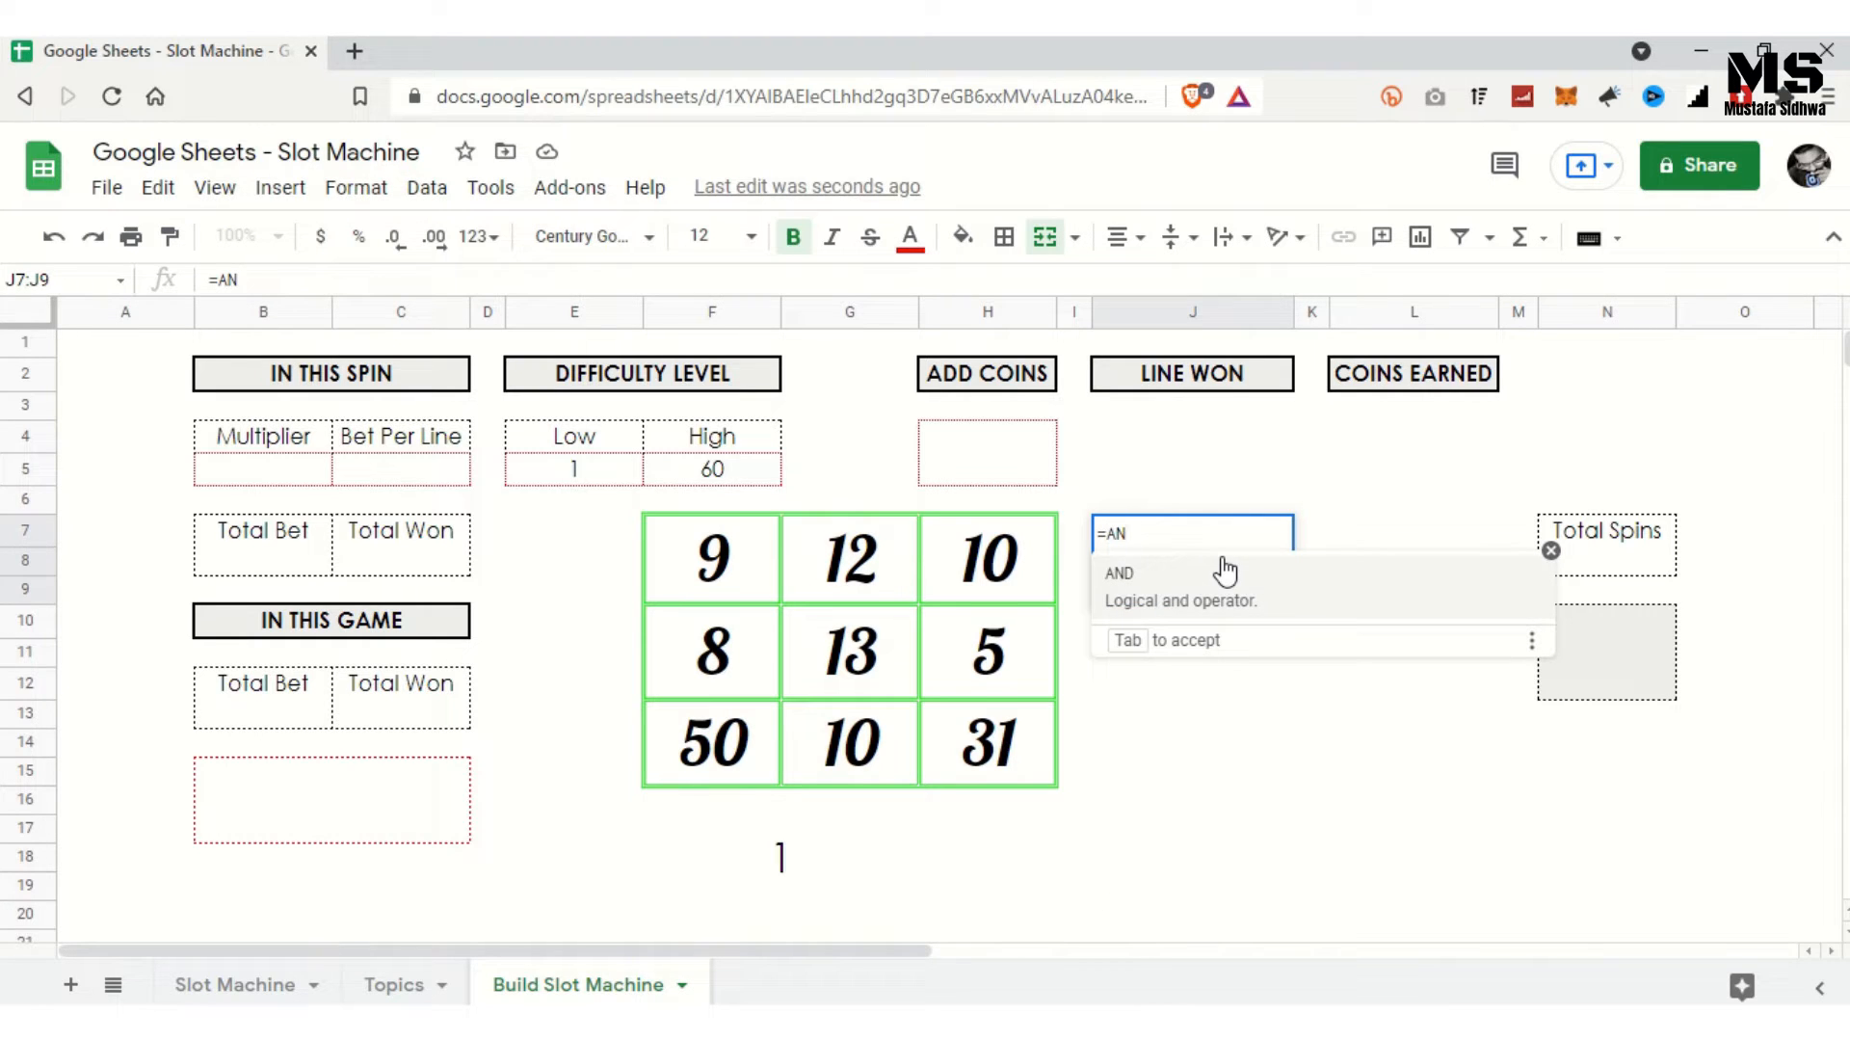
{"action": "type", "text": "D("}
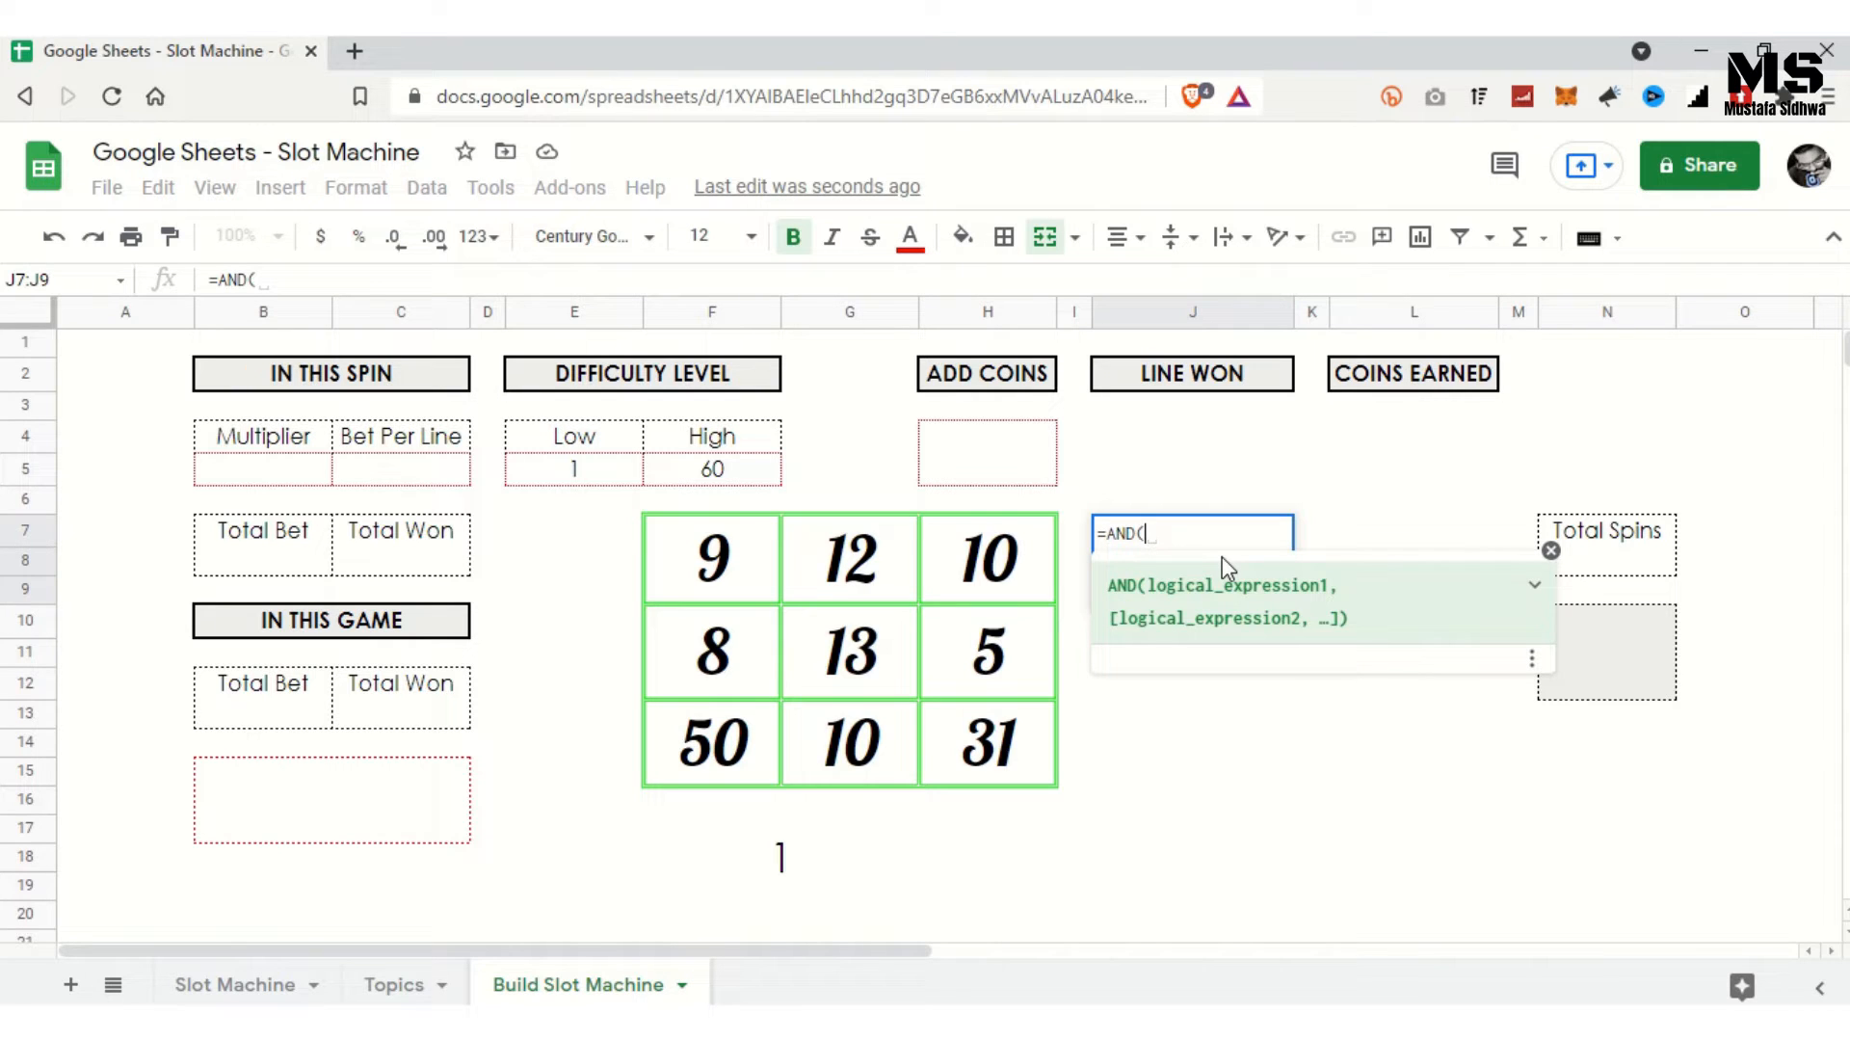
{"action": "type", "text": "G7"}
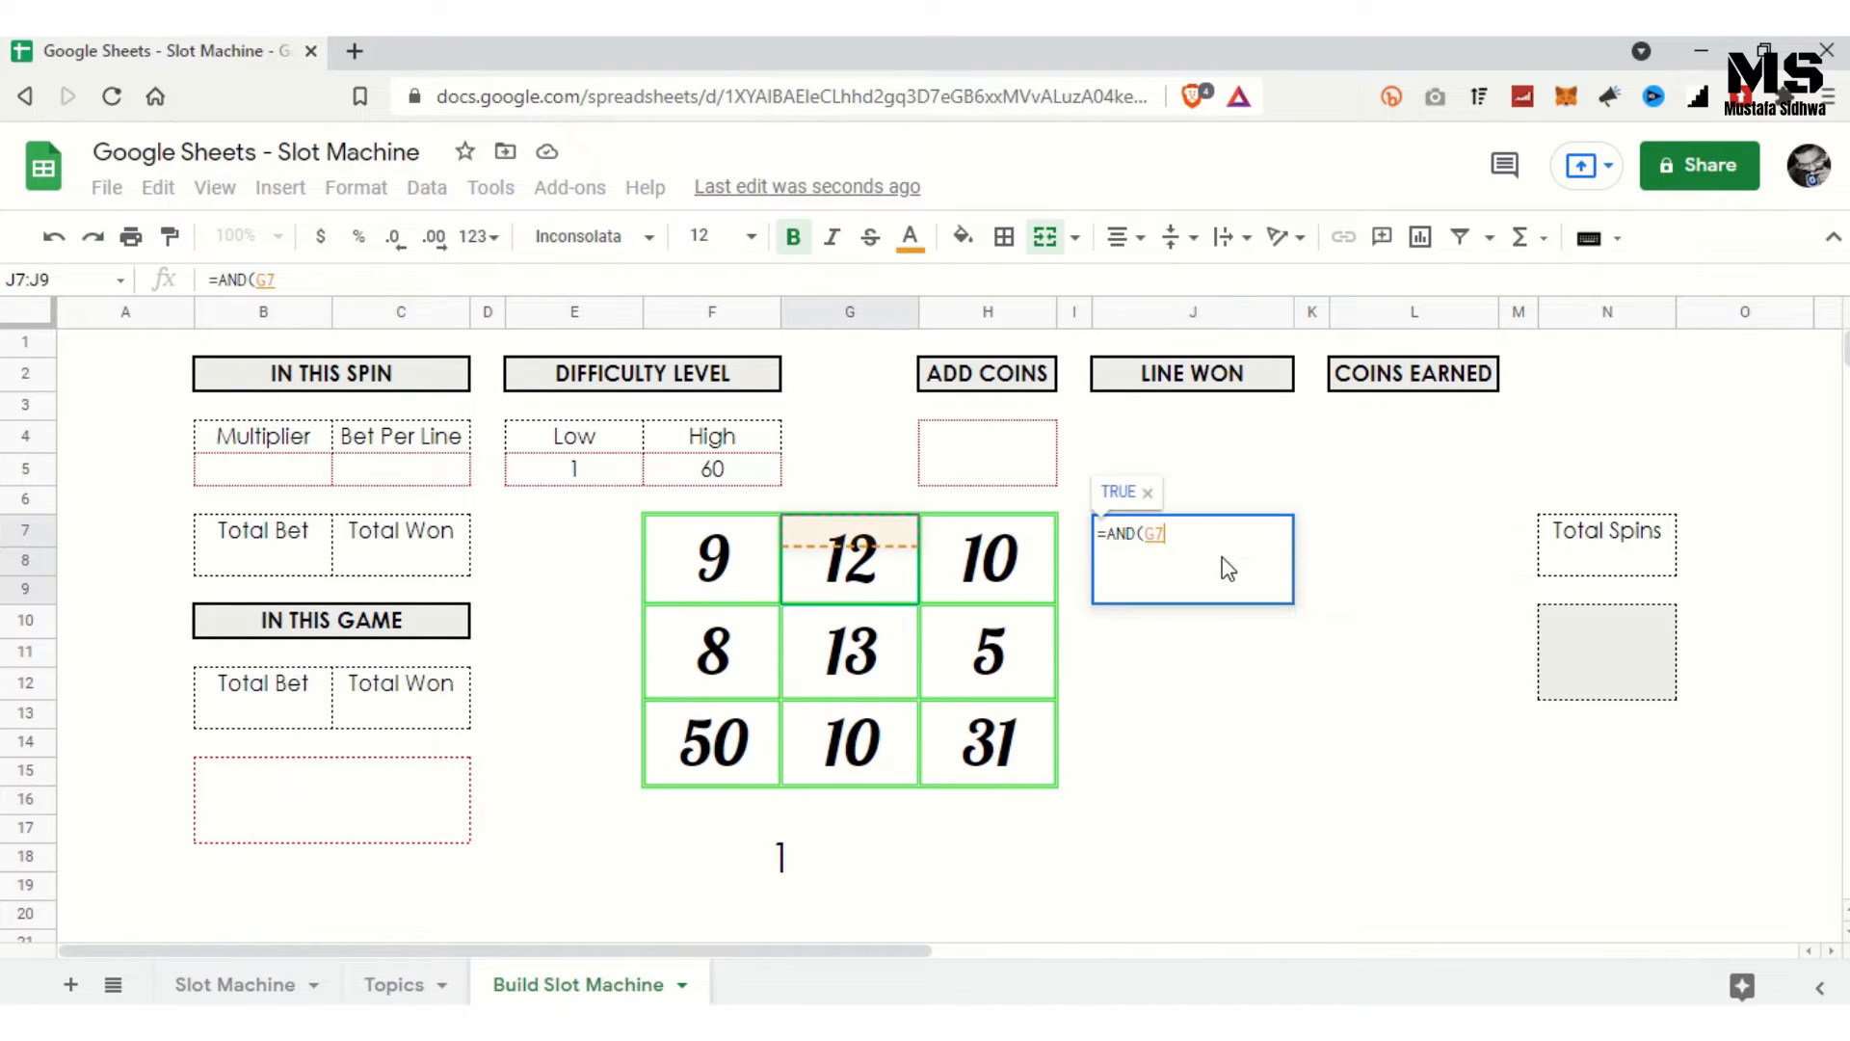
{"action": "key", "text": "Left"}
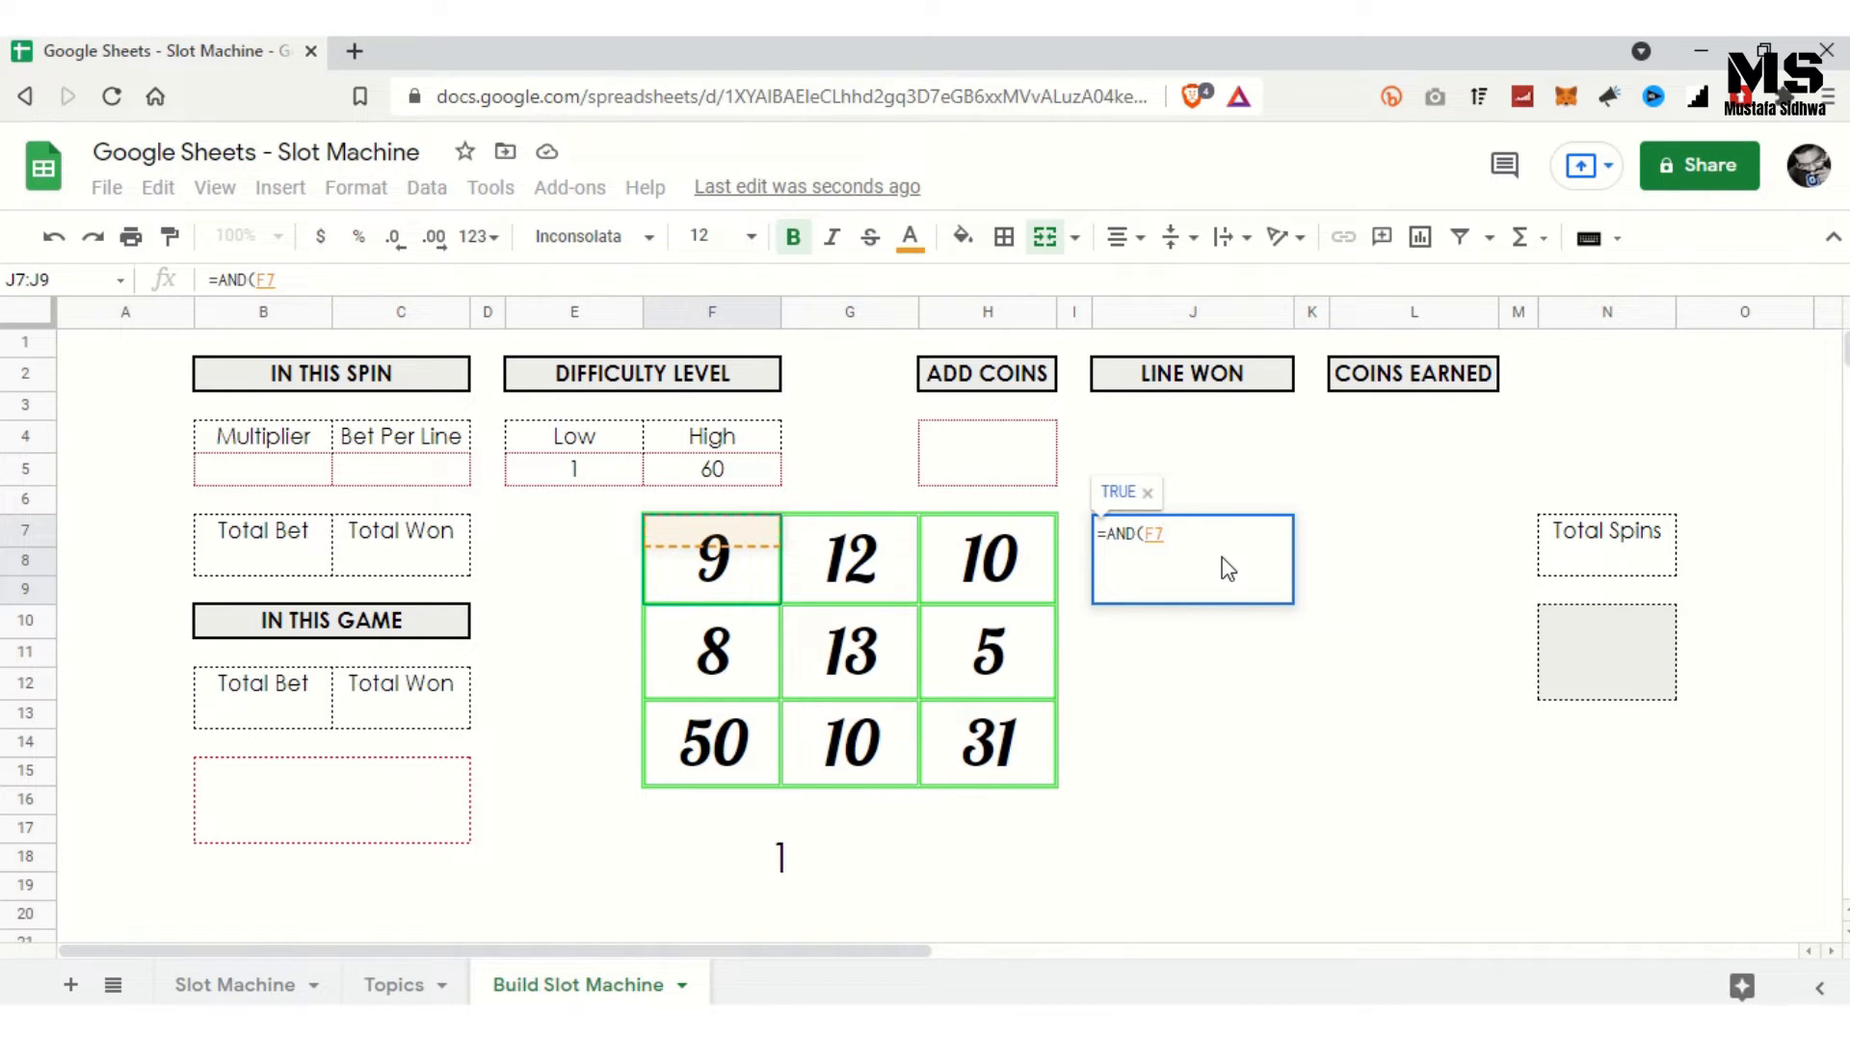
{"action": "type", "text": "="}
{"action": "key", "text": "Left"}
{"action": "key", "text": "Left"}
{"action": "key", "text": "Left"}
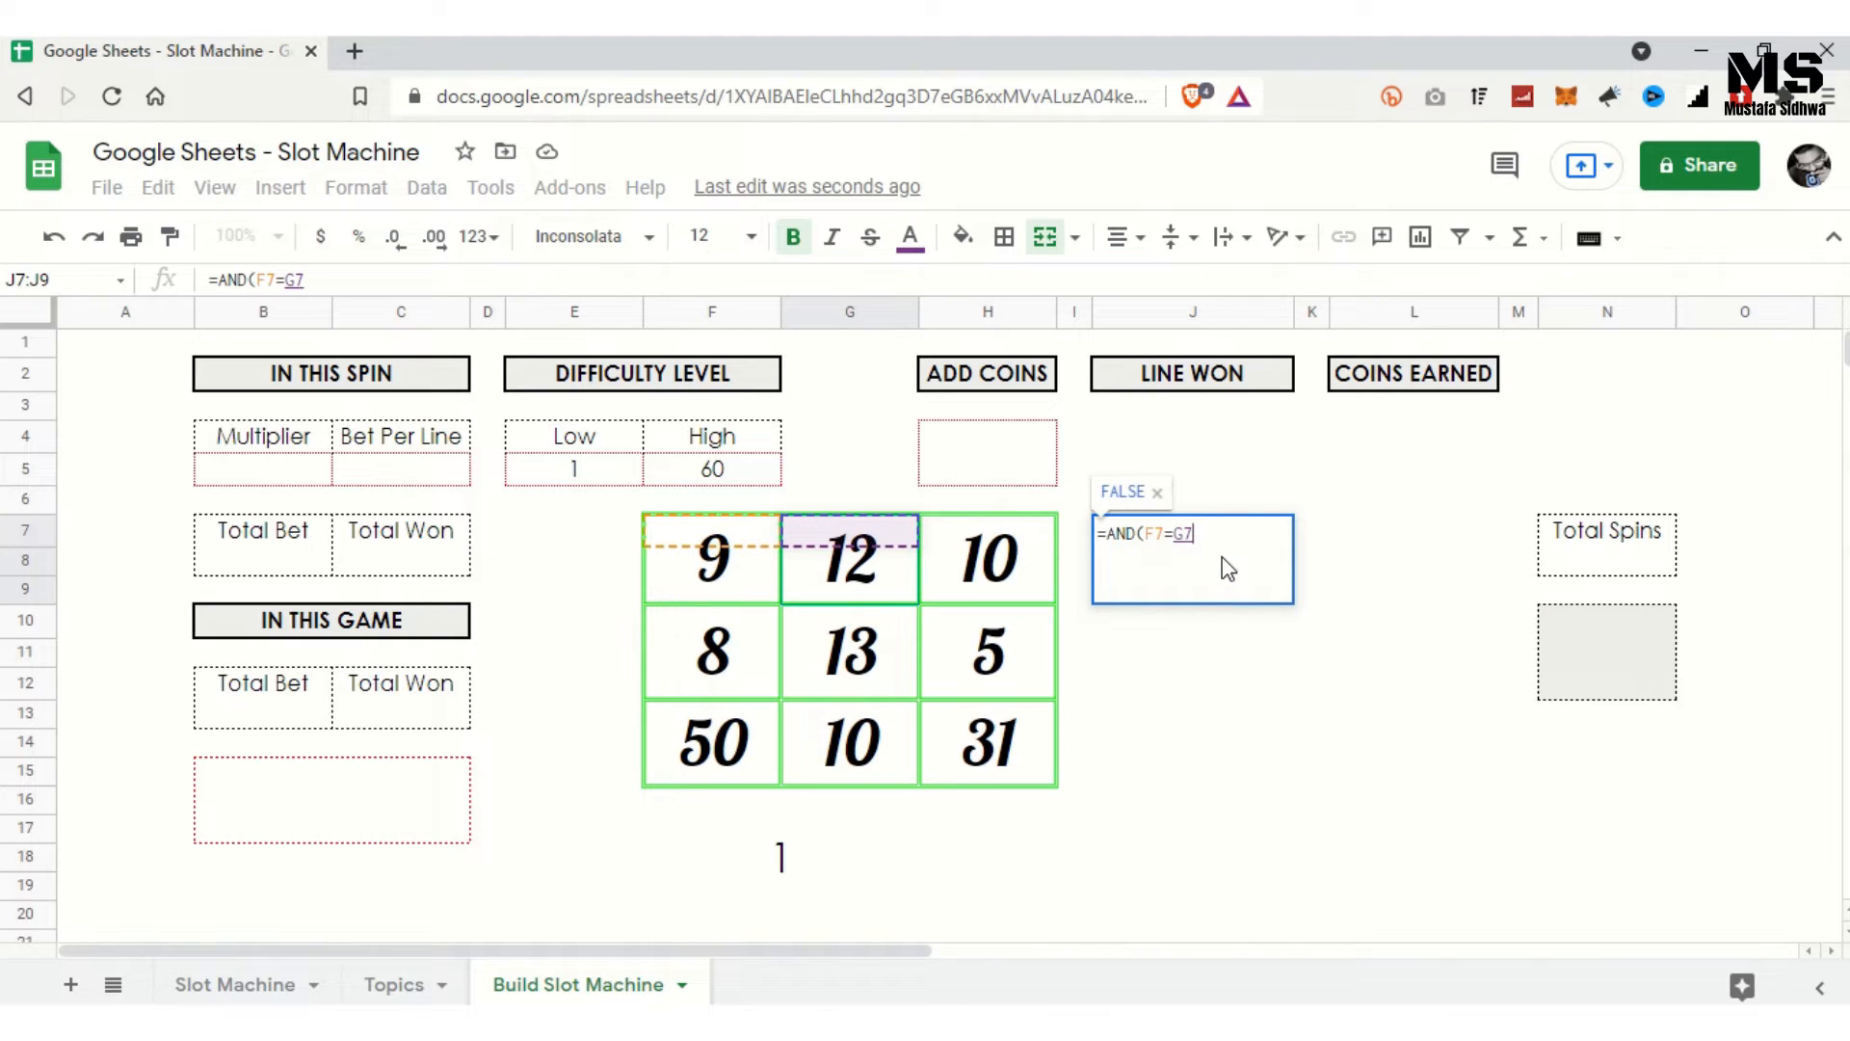
Step: Add G7=H7 as the second condition and enter the completed formula =AND(F7=G7,G7=H7)
{"action": "type", "text": ","}
{"action": "key", "text": "Left"}
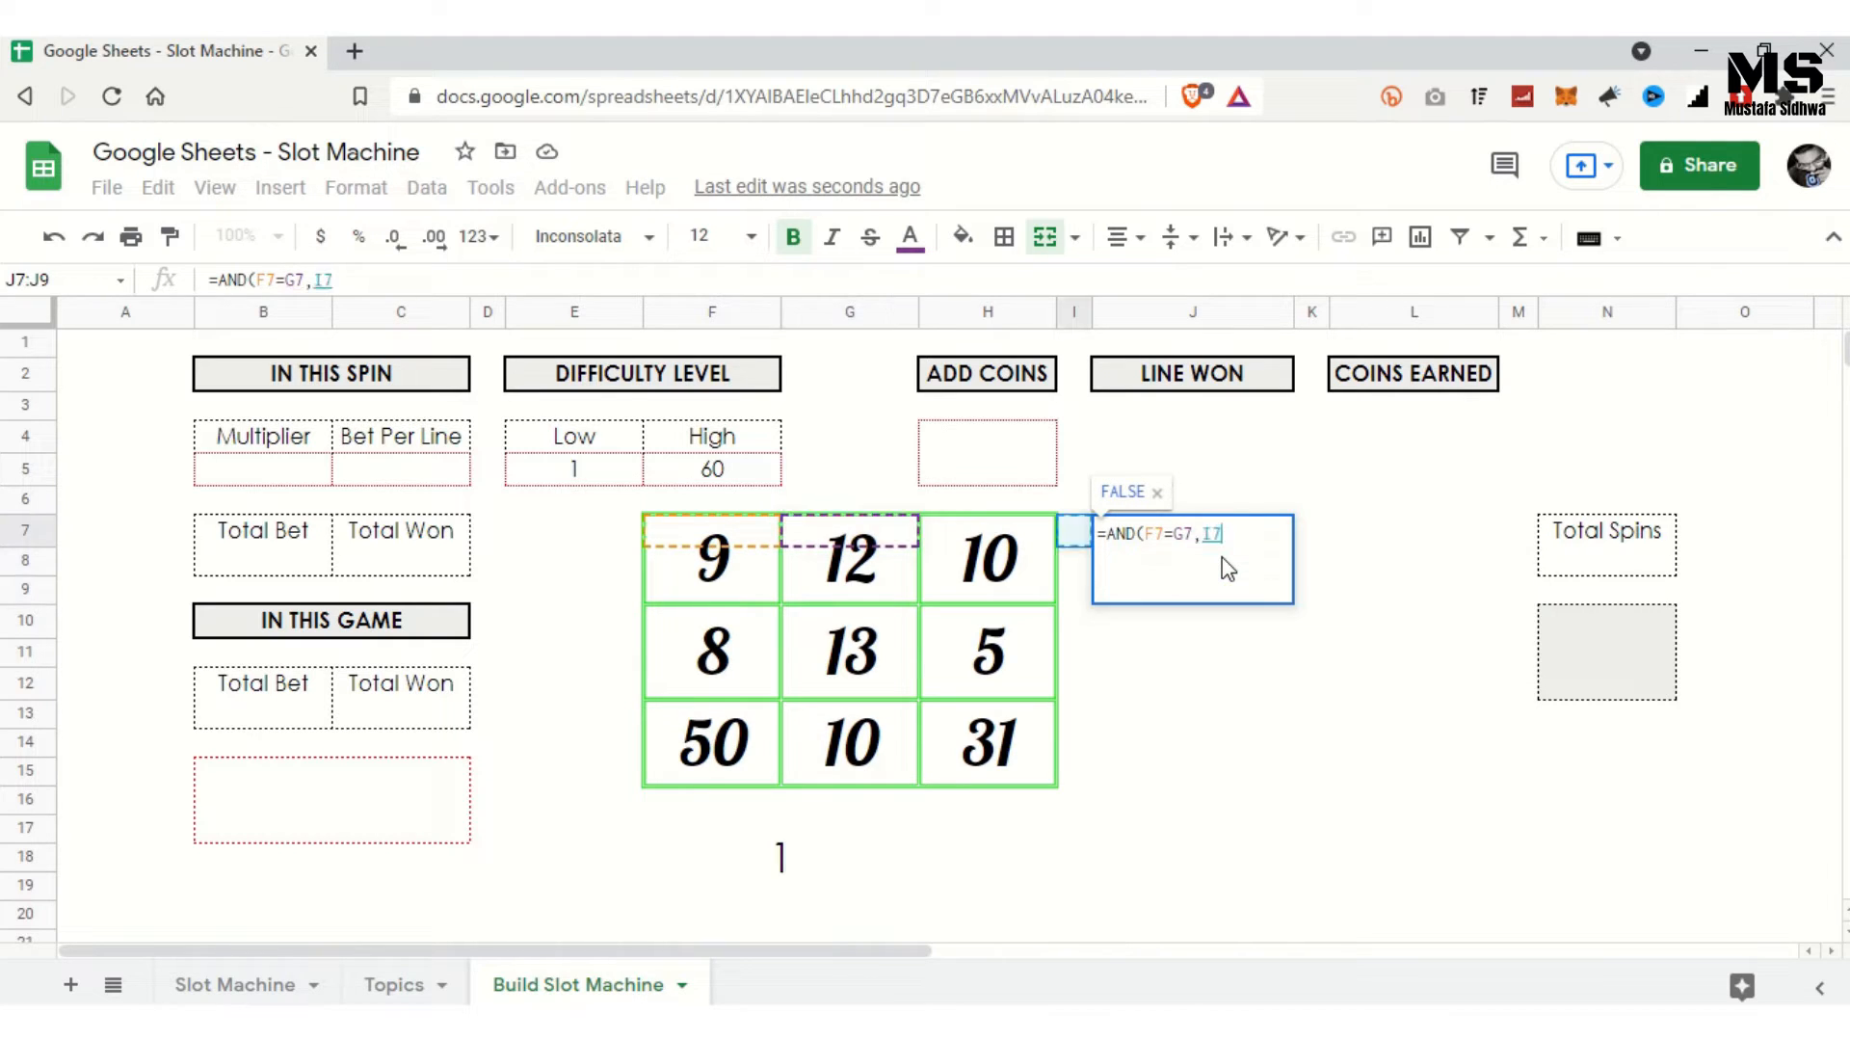
{"action": "key", "text": "Left"}
{"action": "key", "text": "Left"}
{"action": "type", "text": "="}
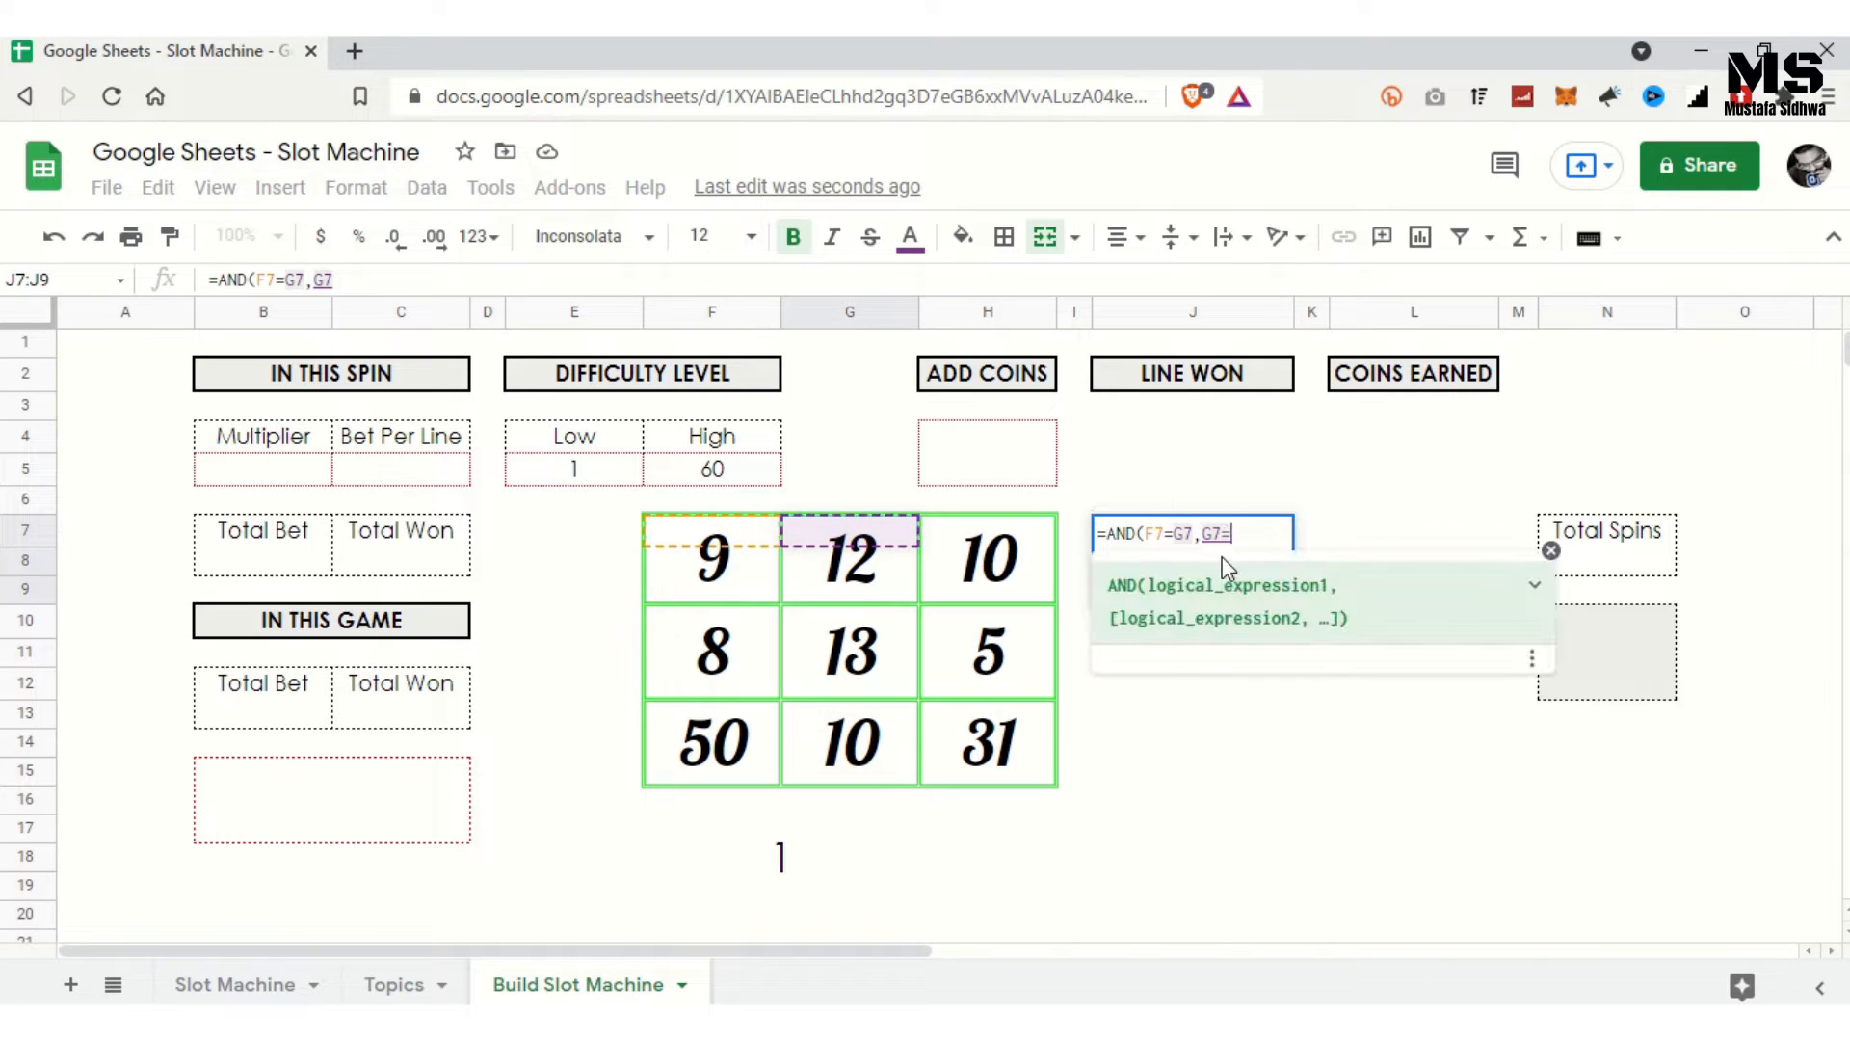
{"action": "key", "text": "Left"}
{"action": "key", "text": "Left"}
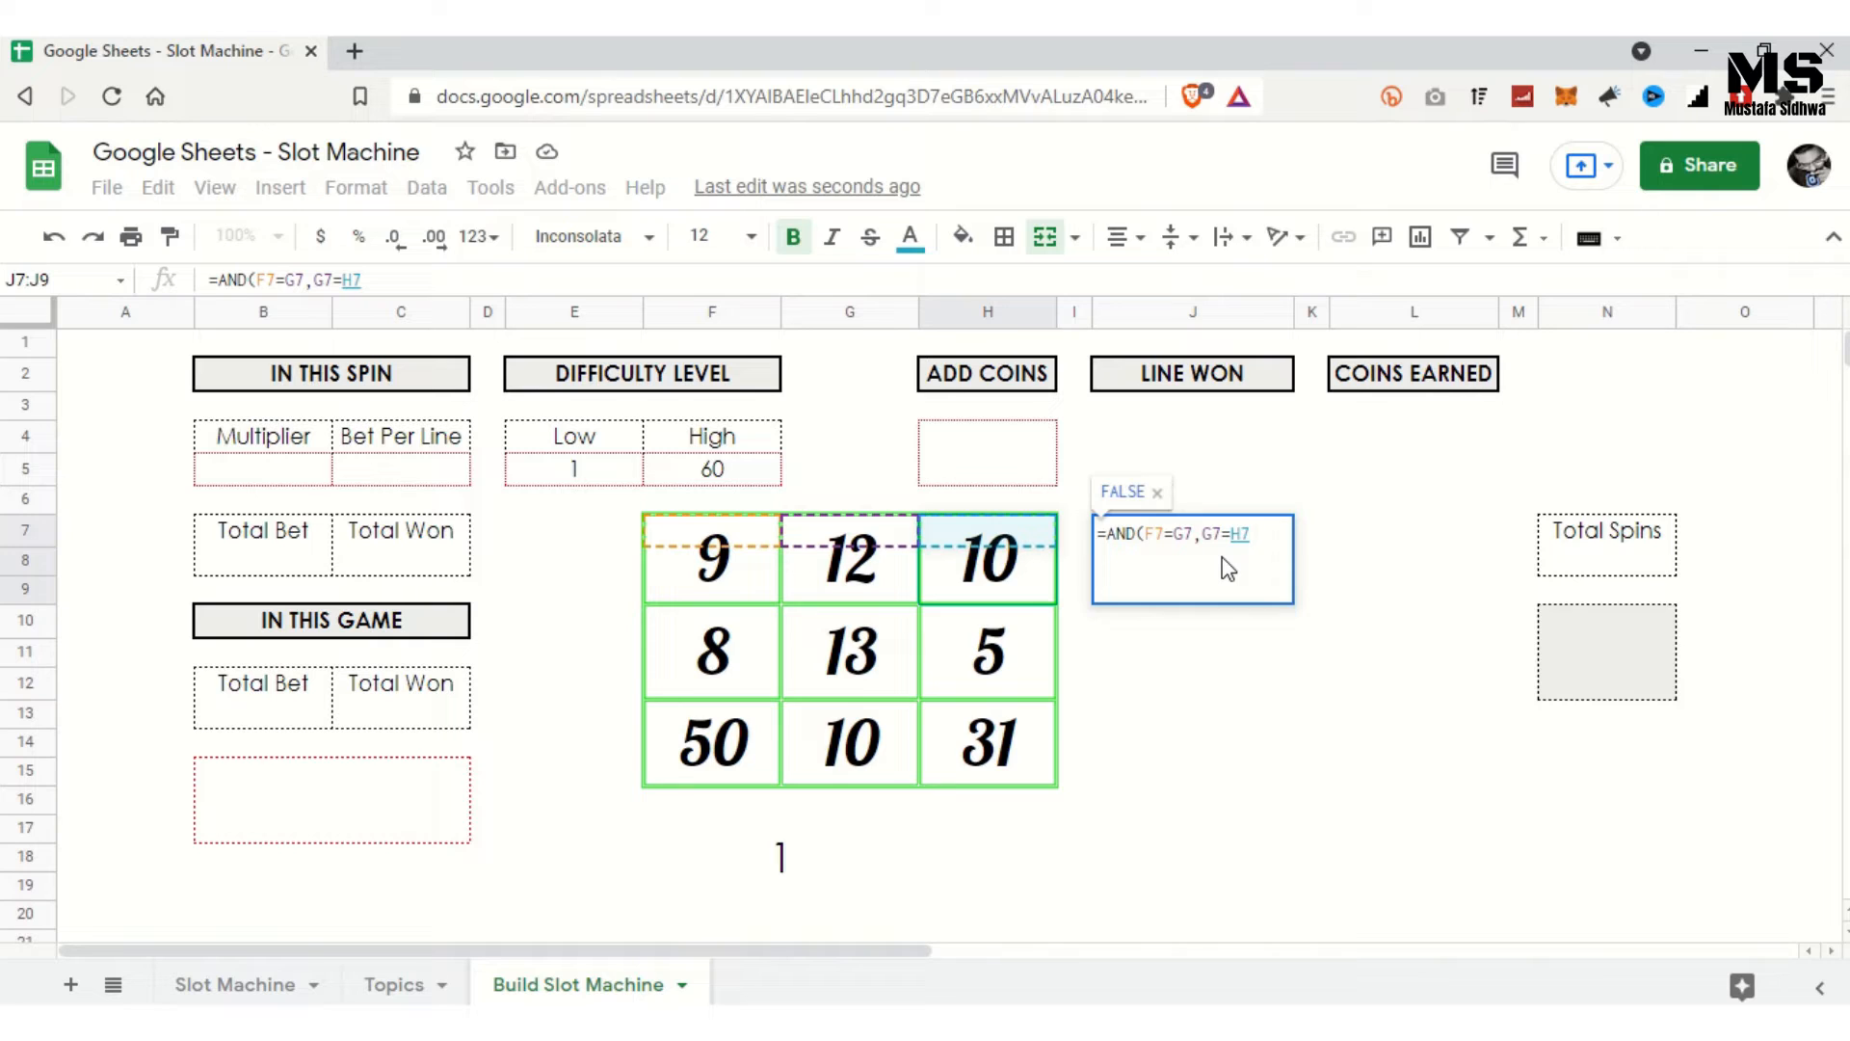
{"action": "type", "text": ")"}
{"action": "key", "text": "Return"}
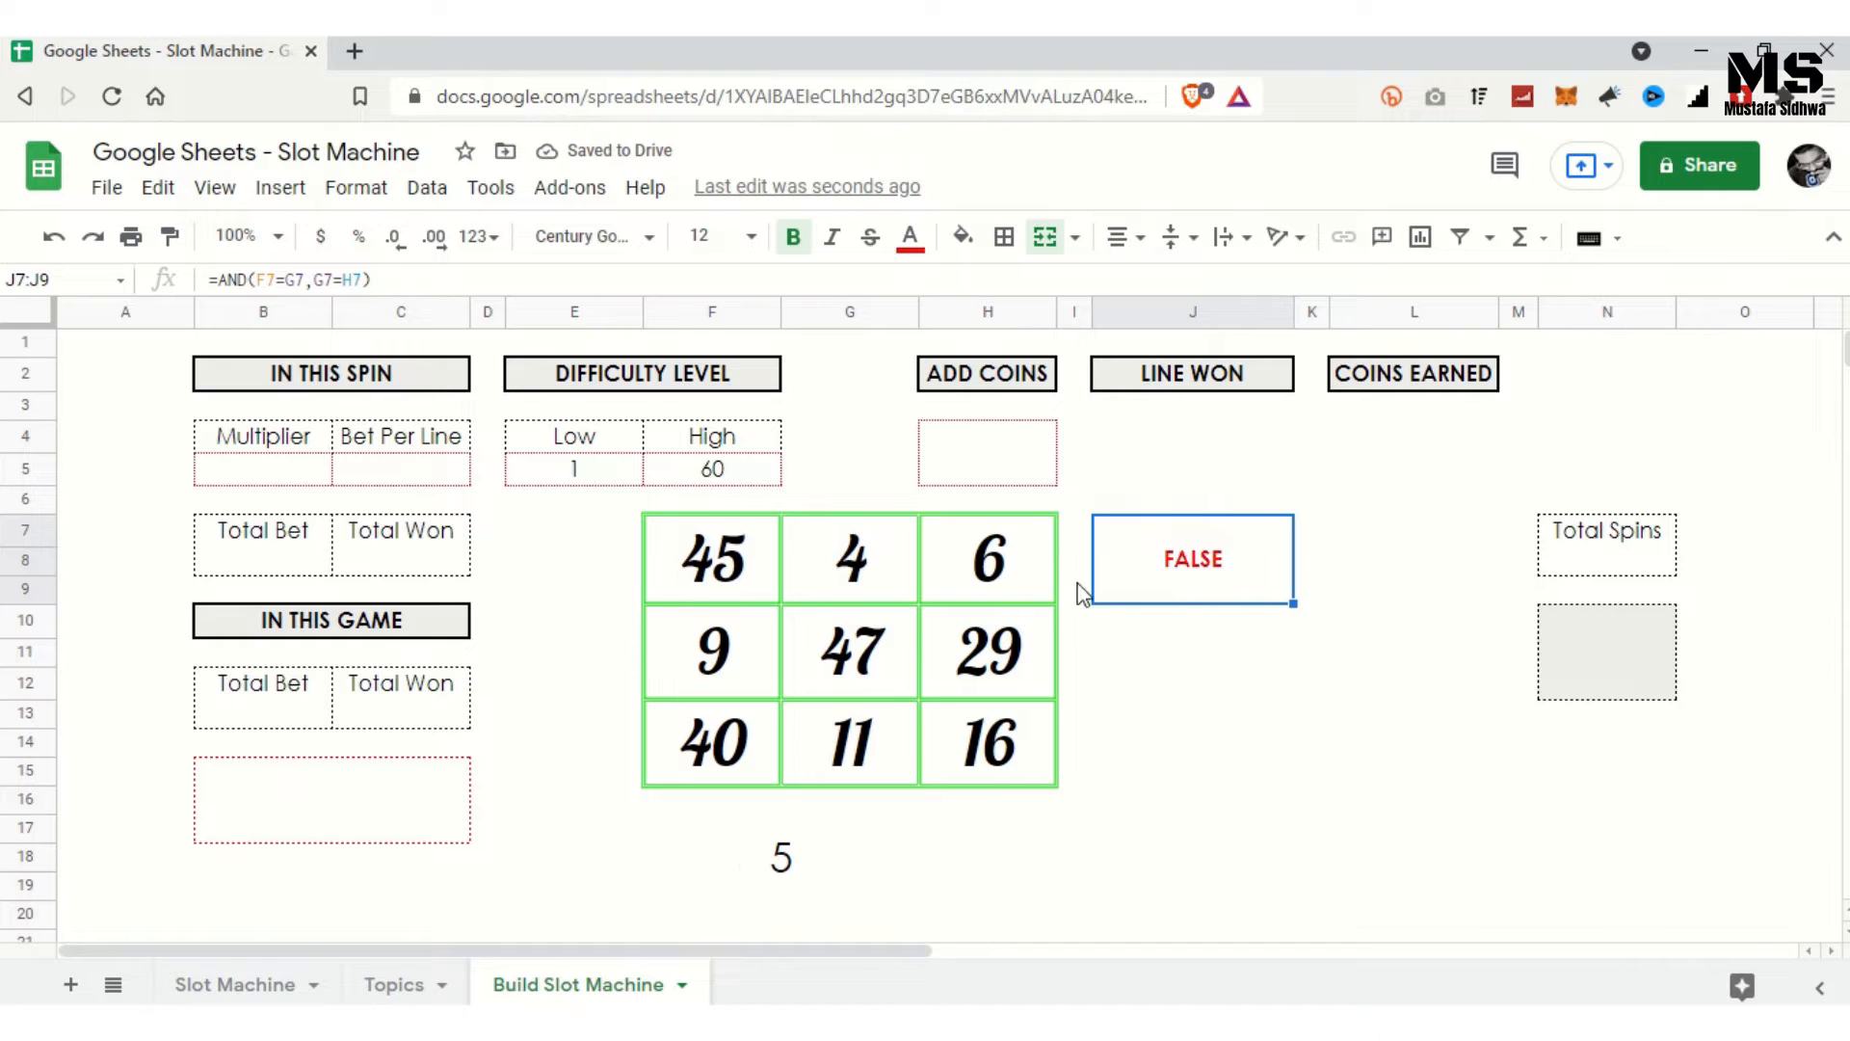
Step: Recalculate the reels by clearing the empty cell J10 to test the first row's Line Won formula
{"action": "left_click", "coordinate": [1163, 636]}
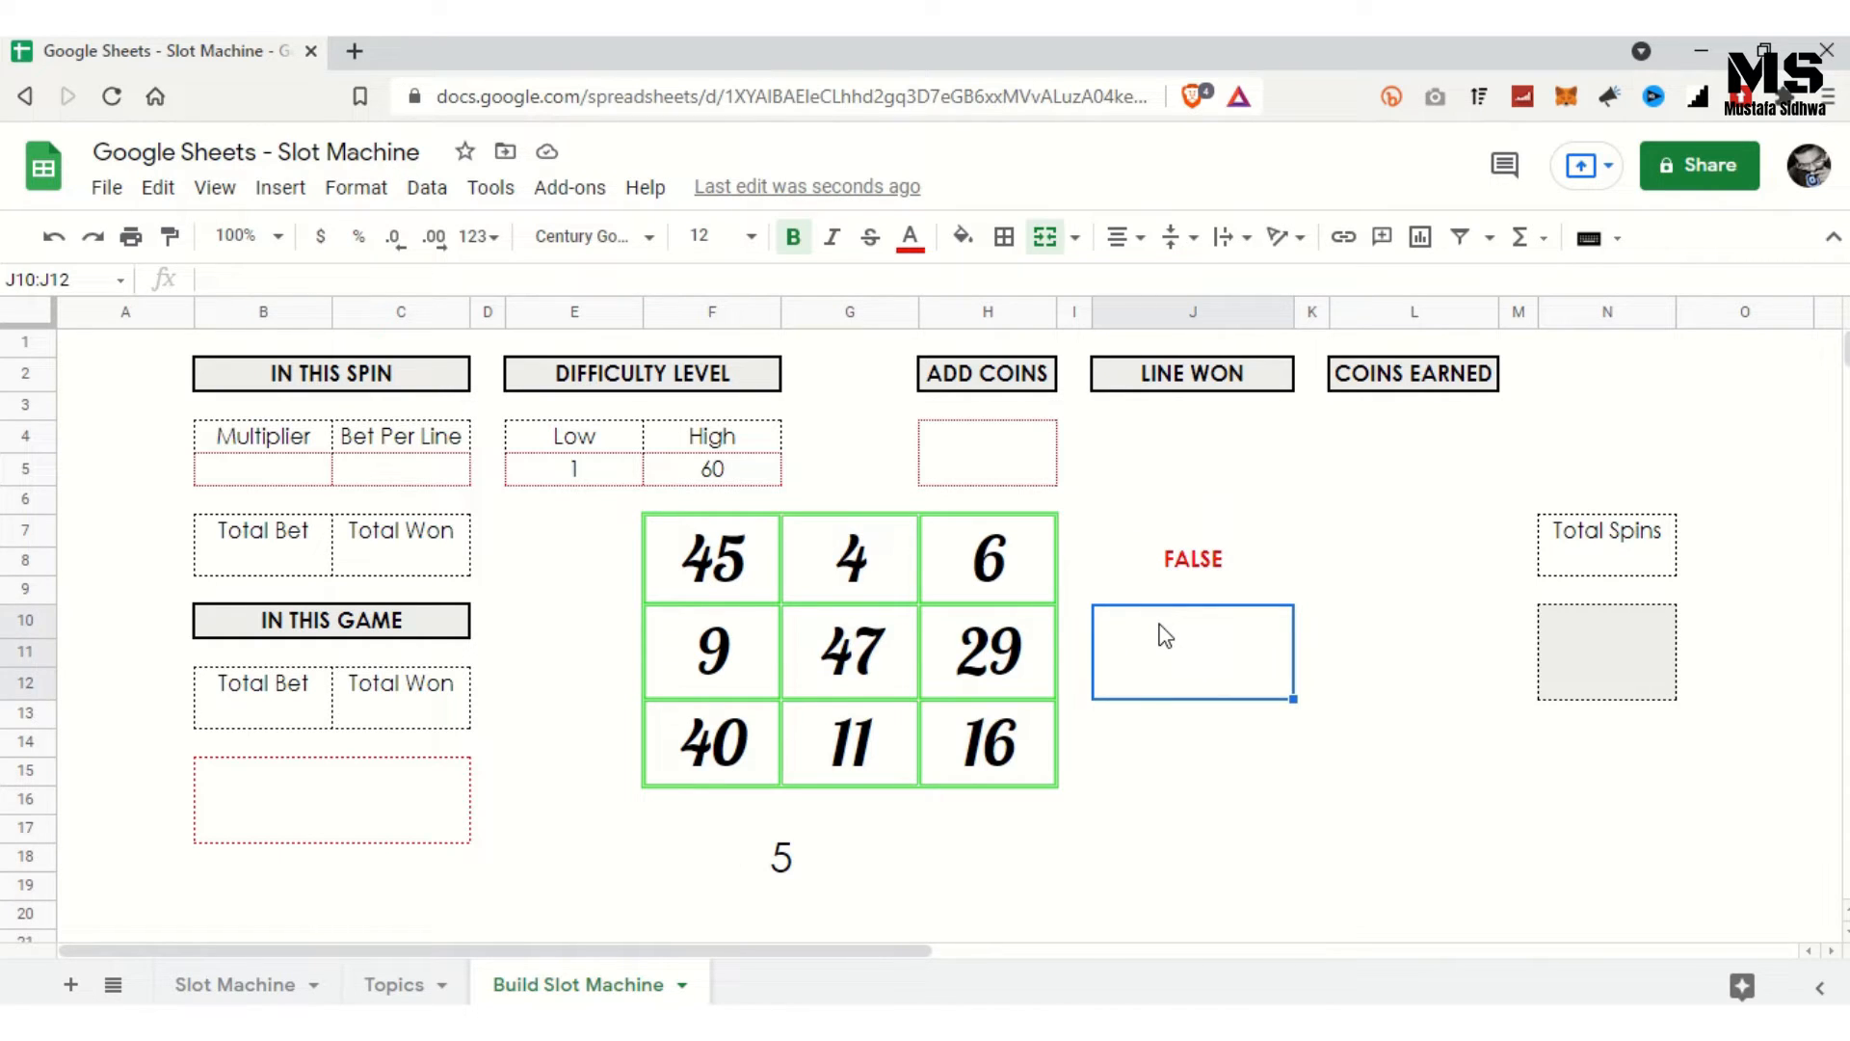
{"action": "key", "text": "Delete"}
{"action": "key", "text": "Delete"}
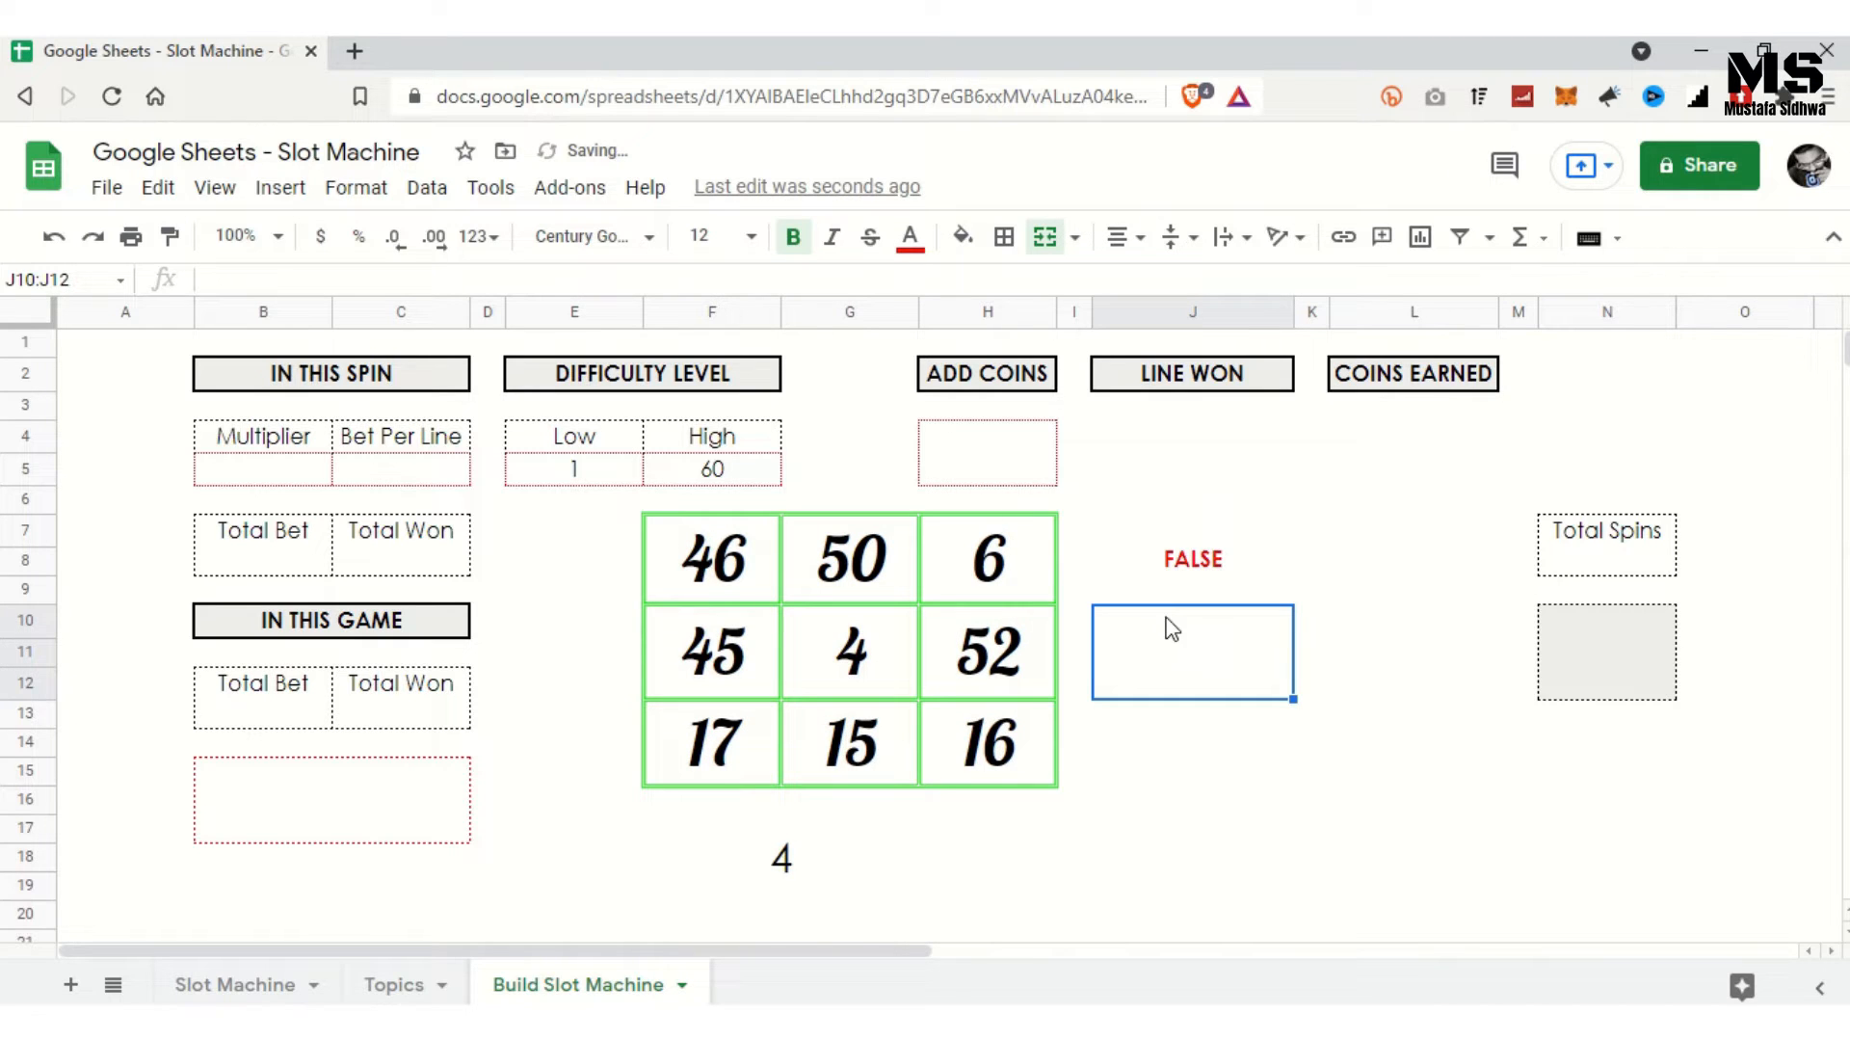
Step: Set the High difficulty level in F5 to 2 and recalculate the reels by clearing the empty cell J10
{"action": "left_click", "coordinate": [738, 481]}
{"action": "type", "text": "2"}
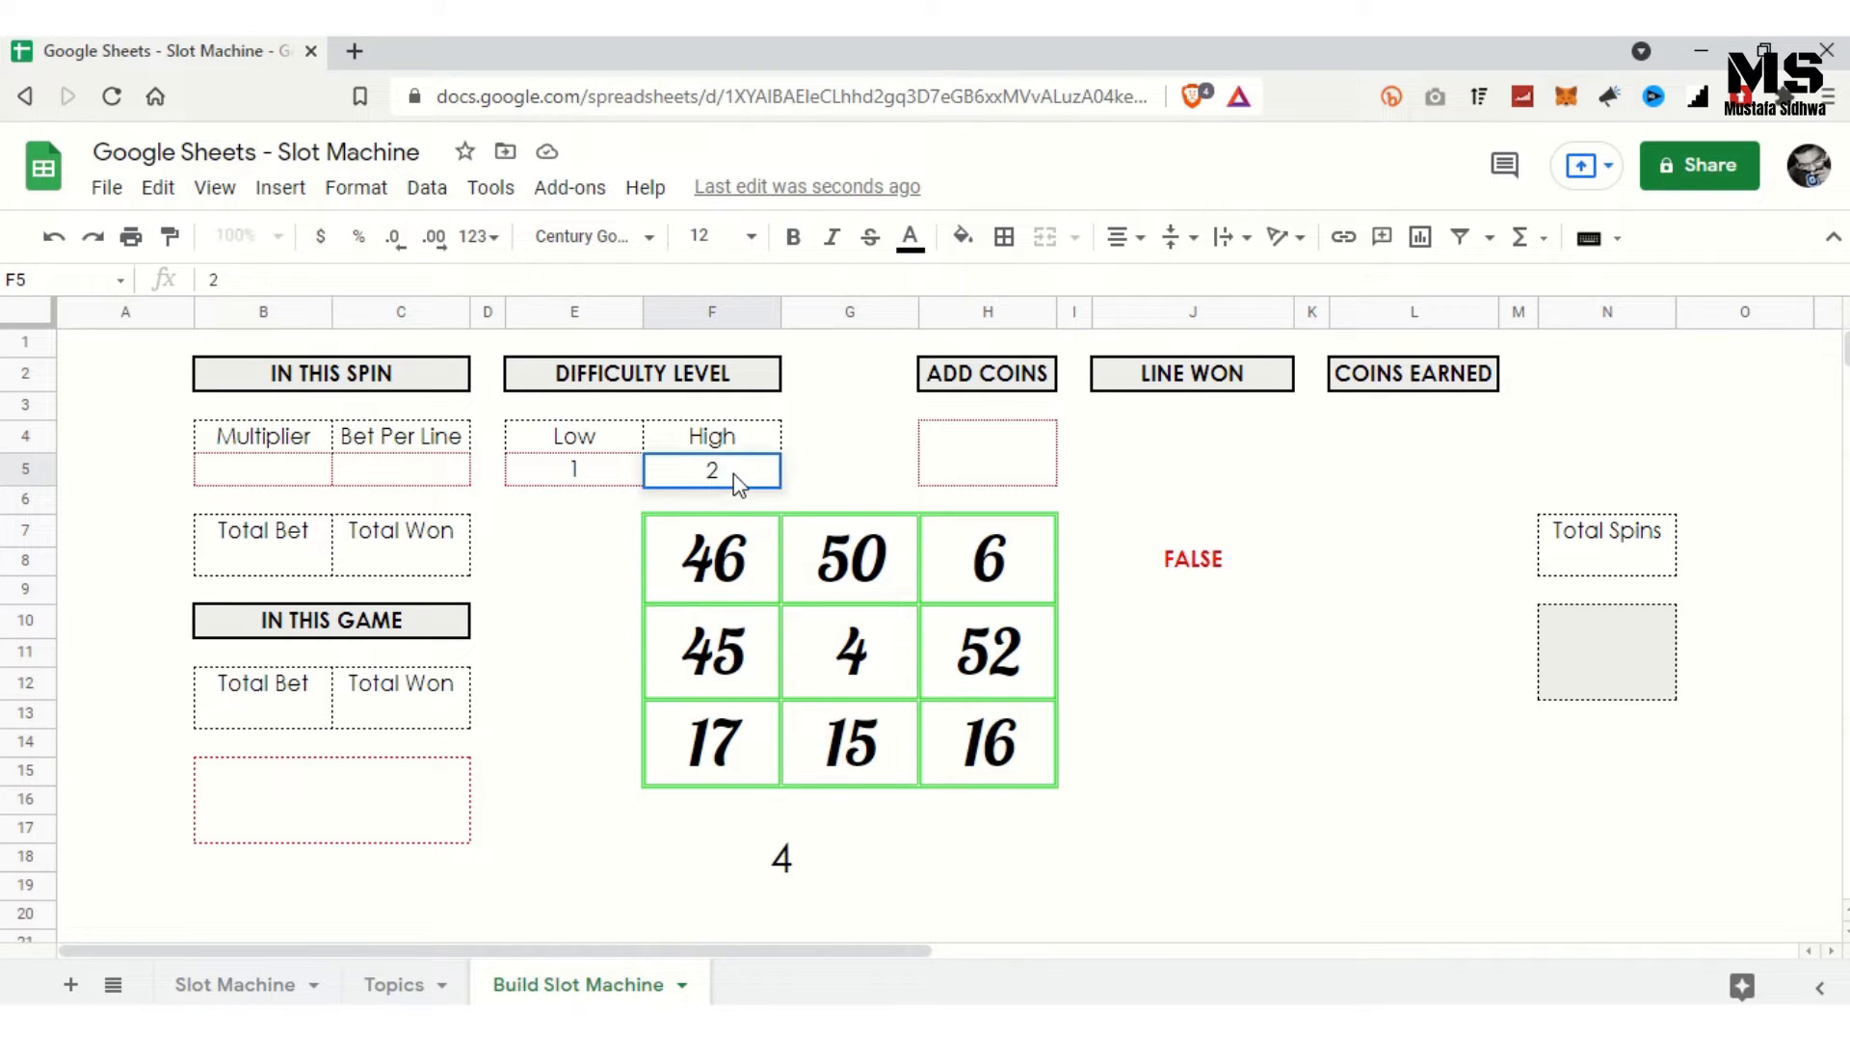
{"action": "key", "text": "Return"}
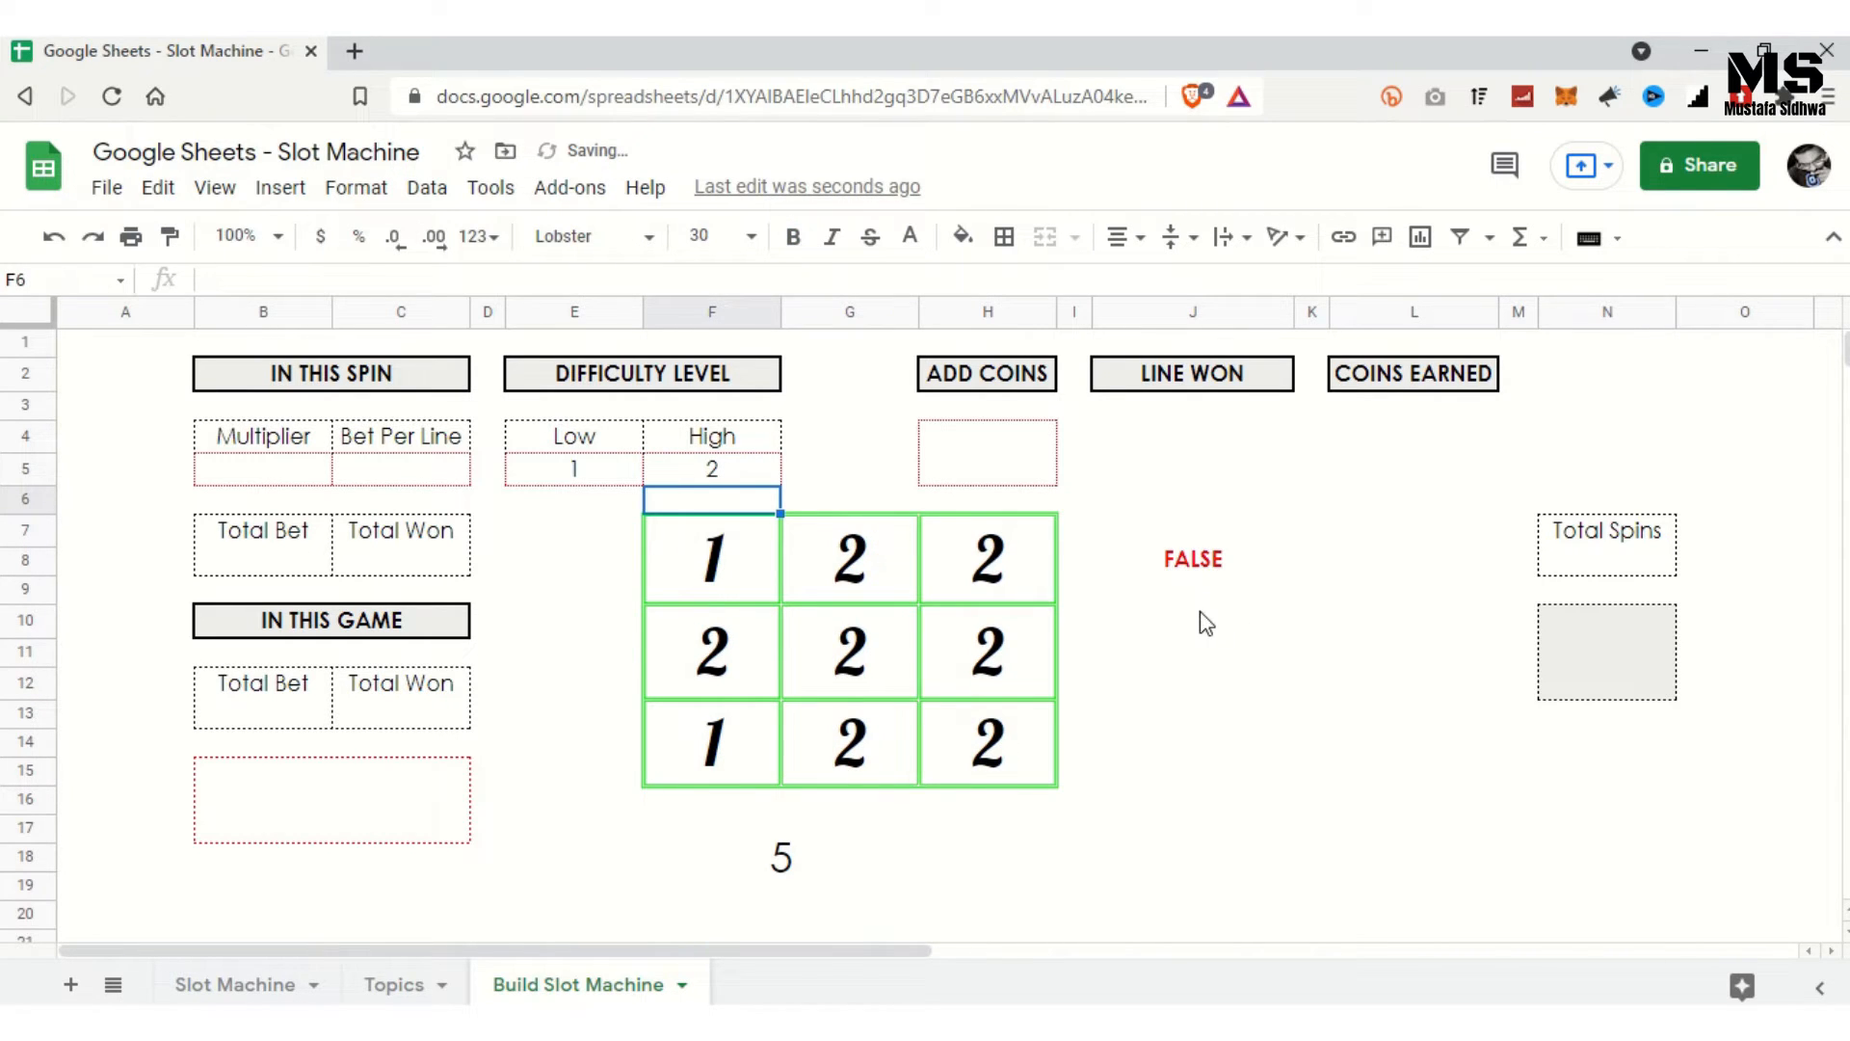
{"action": "left_click", "coordinate": [1200, 614]}
{"action": "key", "text": "Delete"}
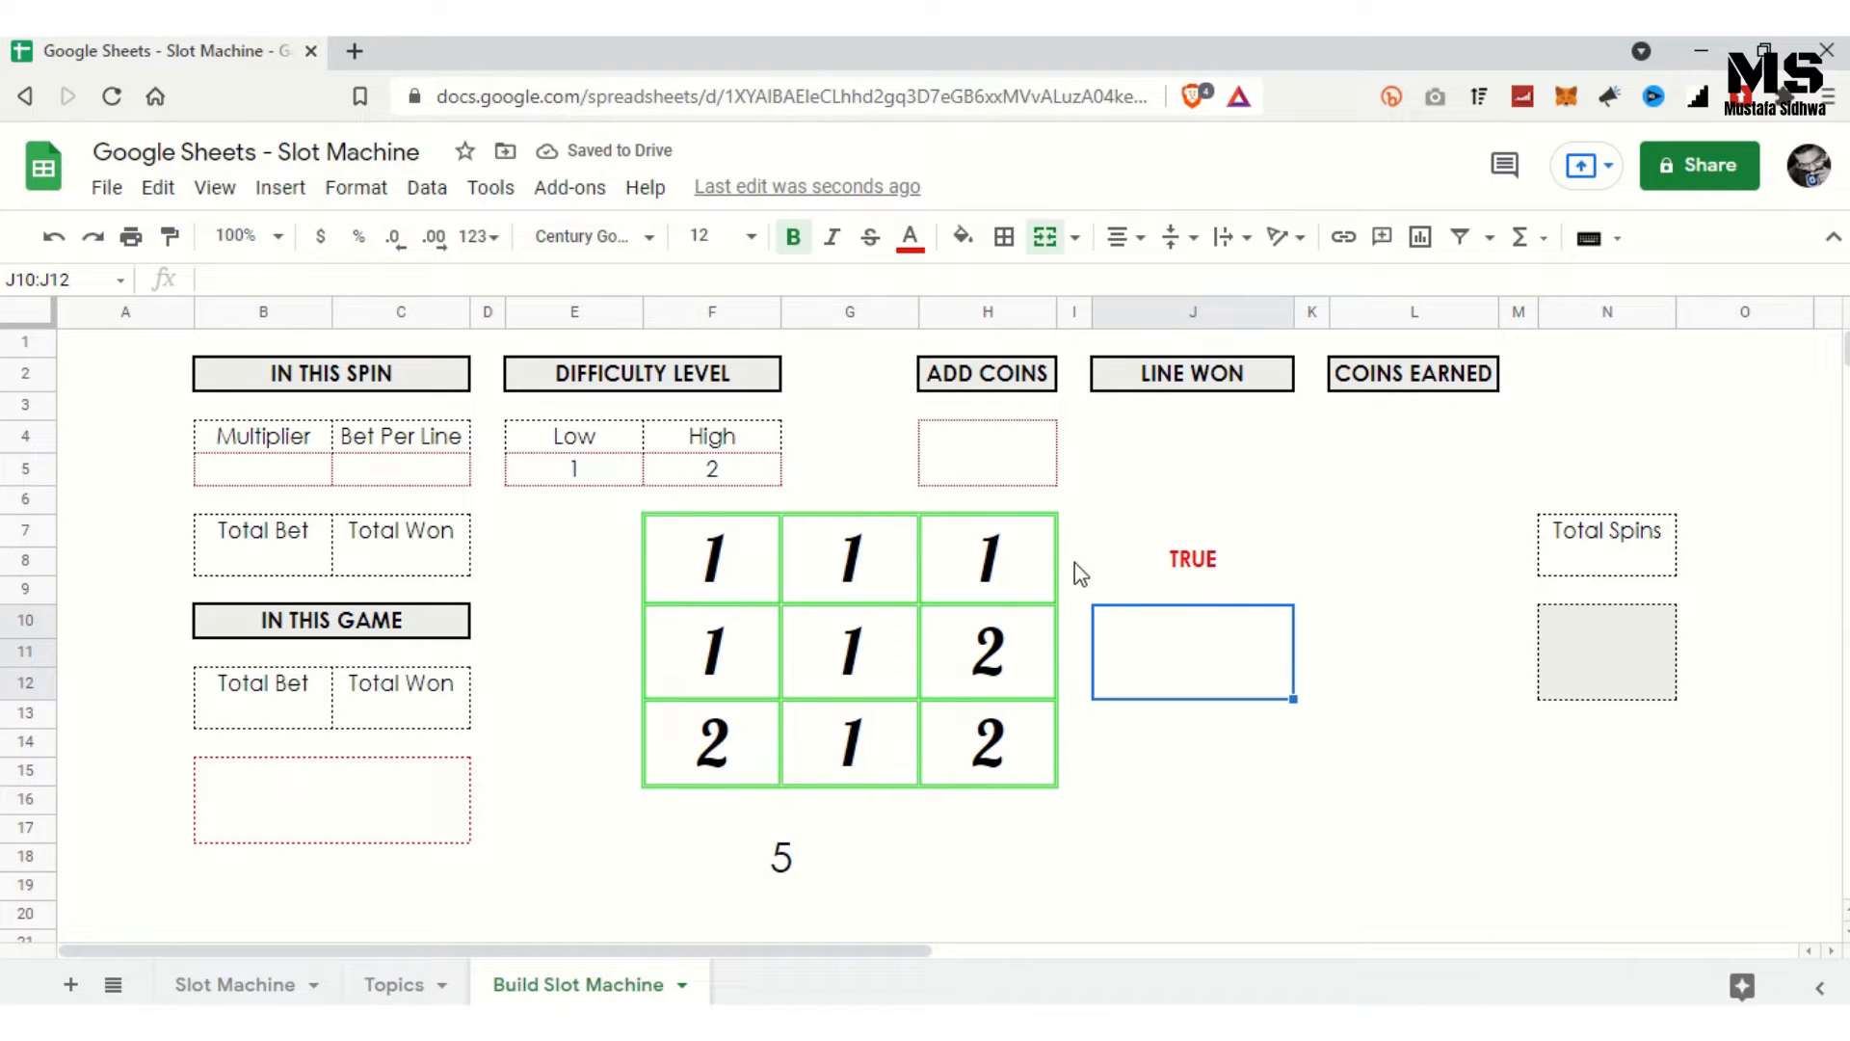
Step: Wrap the existing AND test in Line Won cell J7 with an opening IF function, giving =IF(AND(F7=G7,G7=H7)
{"action": "left_click", "coordinate": [1199, 576]}
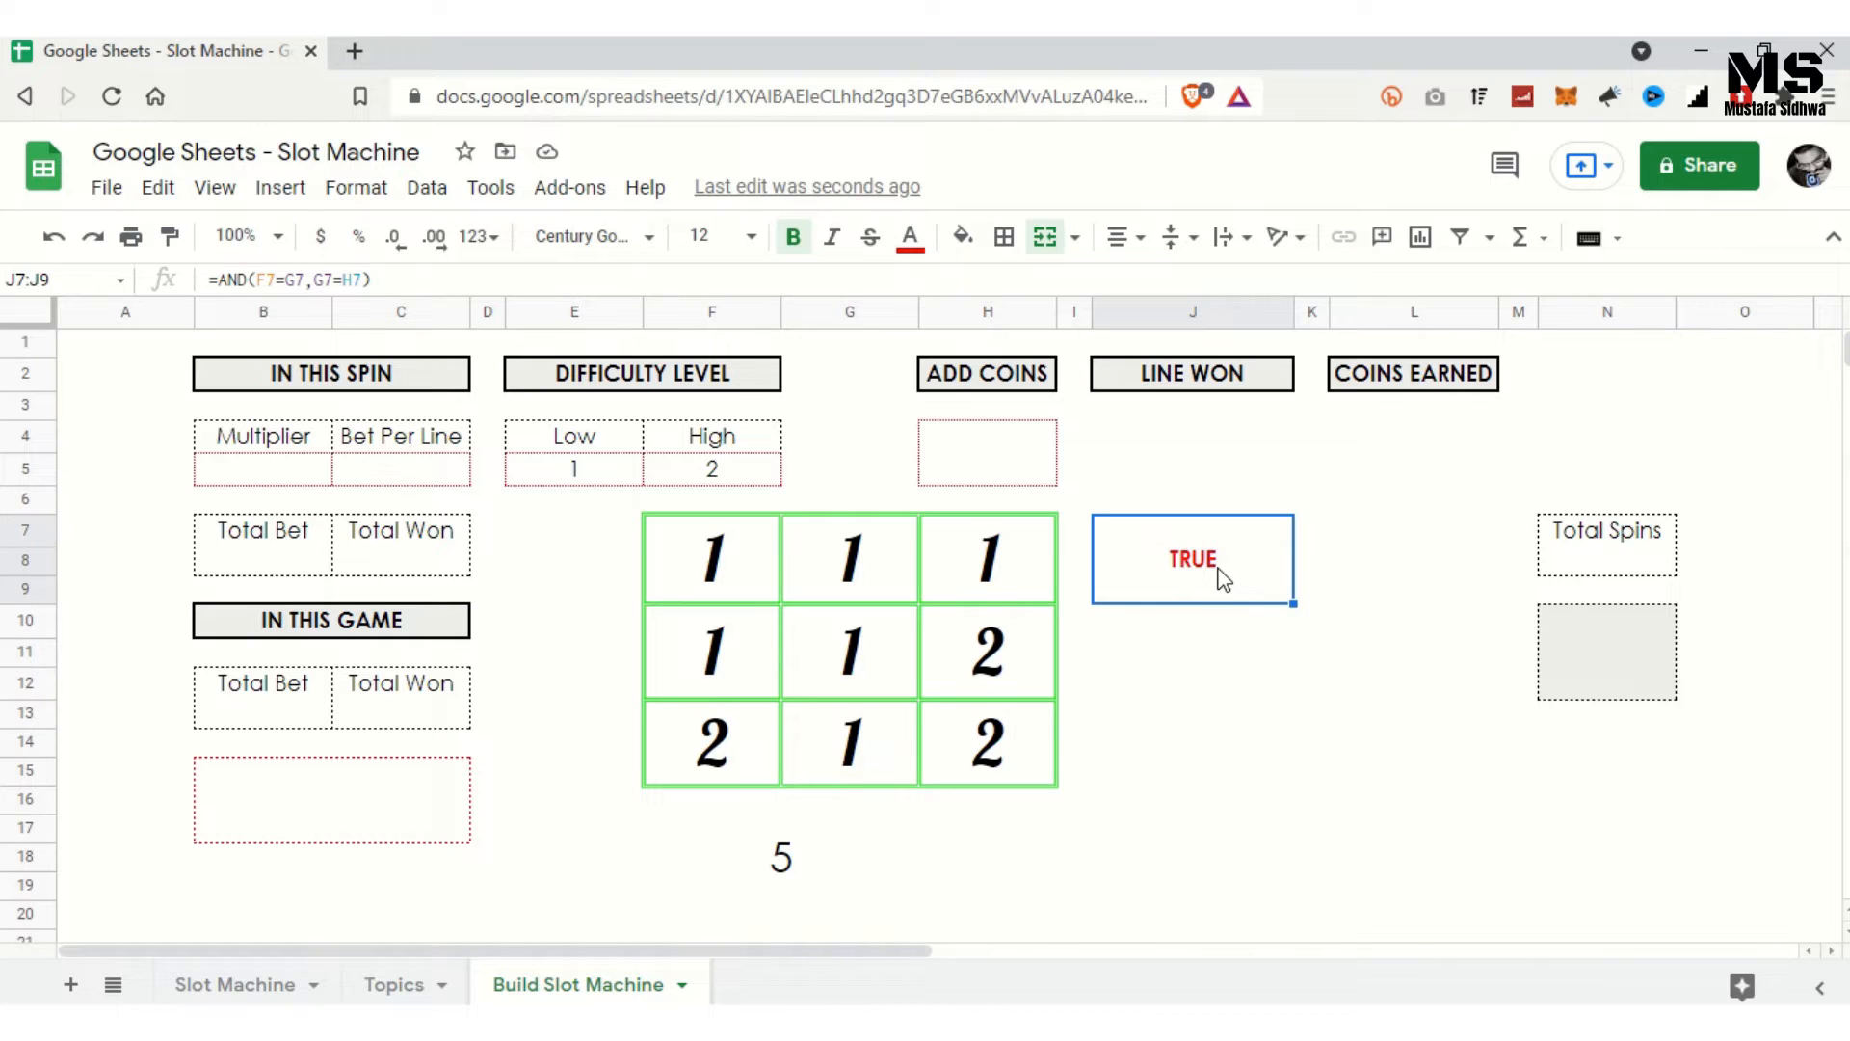
{"action": "double_click", "coordinate": [1222, 576]}
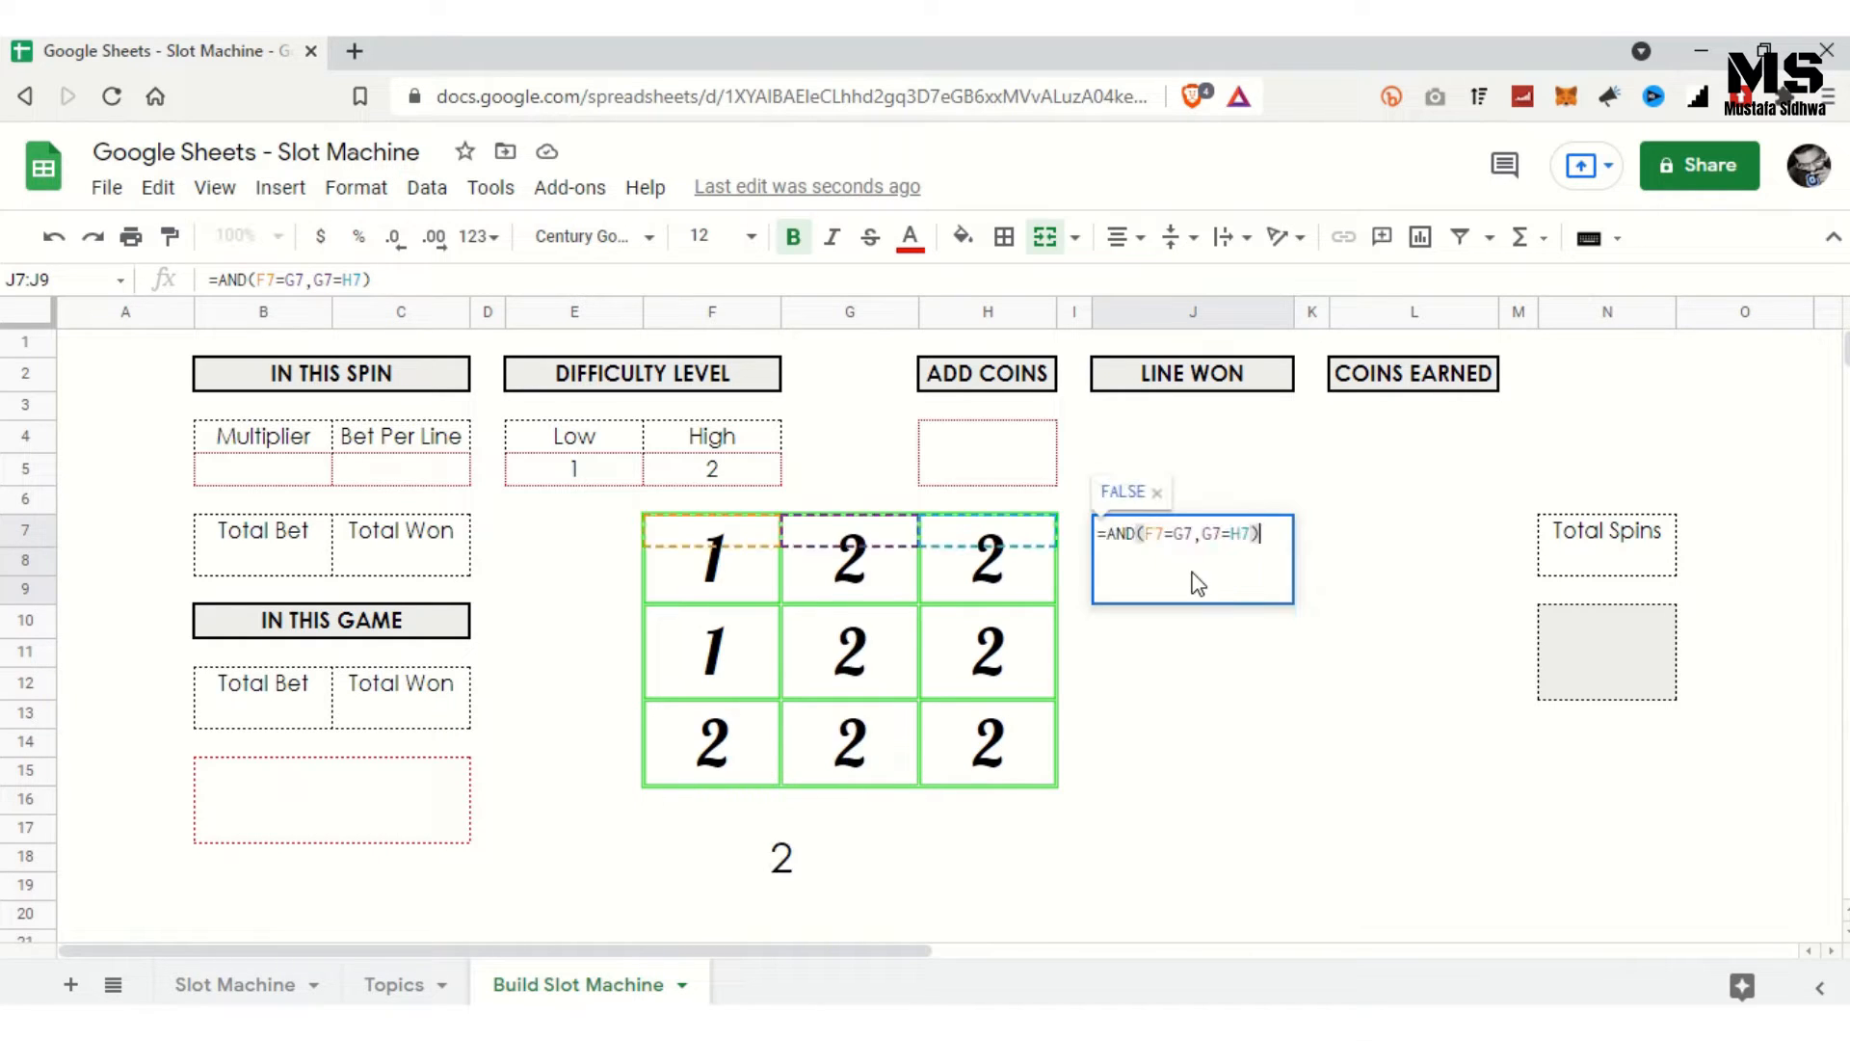
{"action": "key", "text": "Left"}
{"action": "key", "text": "Left"}
{"action": "key", "text": "Left"}
{"action": "key", "text": "Left"}
{"action": "key", "text": "Left"}
{"action": "key", "text": "Left"}
{"action": "key", "text": "Left"}
{"action": "key", "text": "Left"}
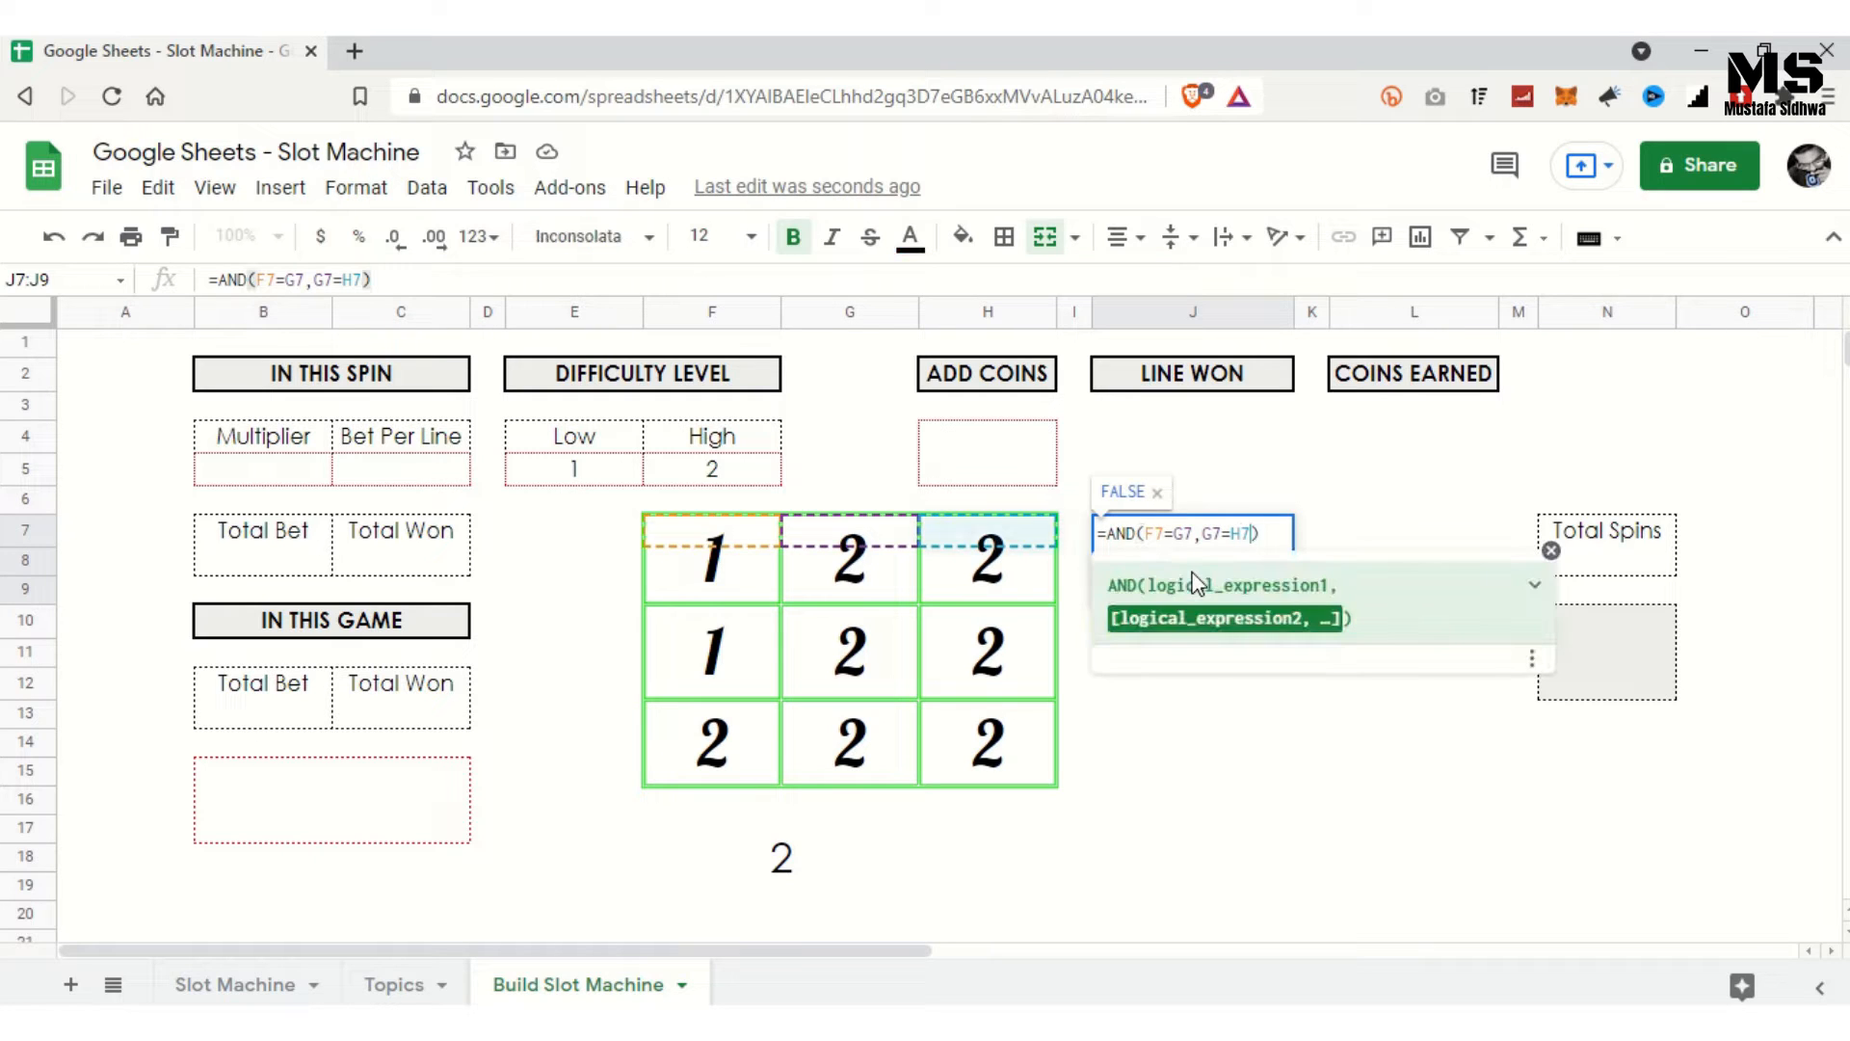
{"action": "key", "text": "Left"}
{"action": "key", "text": "Left"}
{"action": "key", "text": "Left"}
{"action": "key", "text": "Left"}
{"action": "key", "text": "Left"}
{"action": "key", "text": "Left"}
{"action": "key", "text": "Left"}
{"action": "key", "text": "Left"}
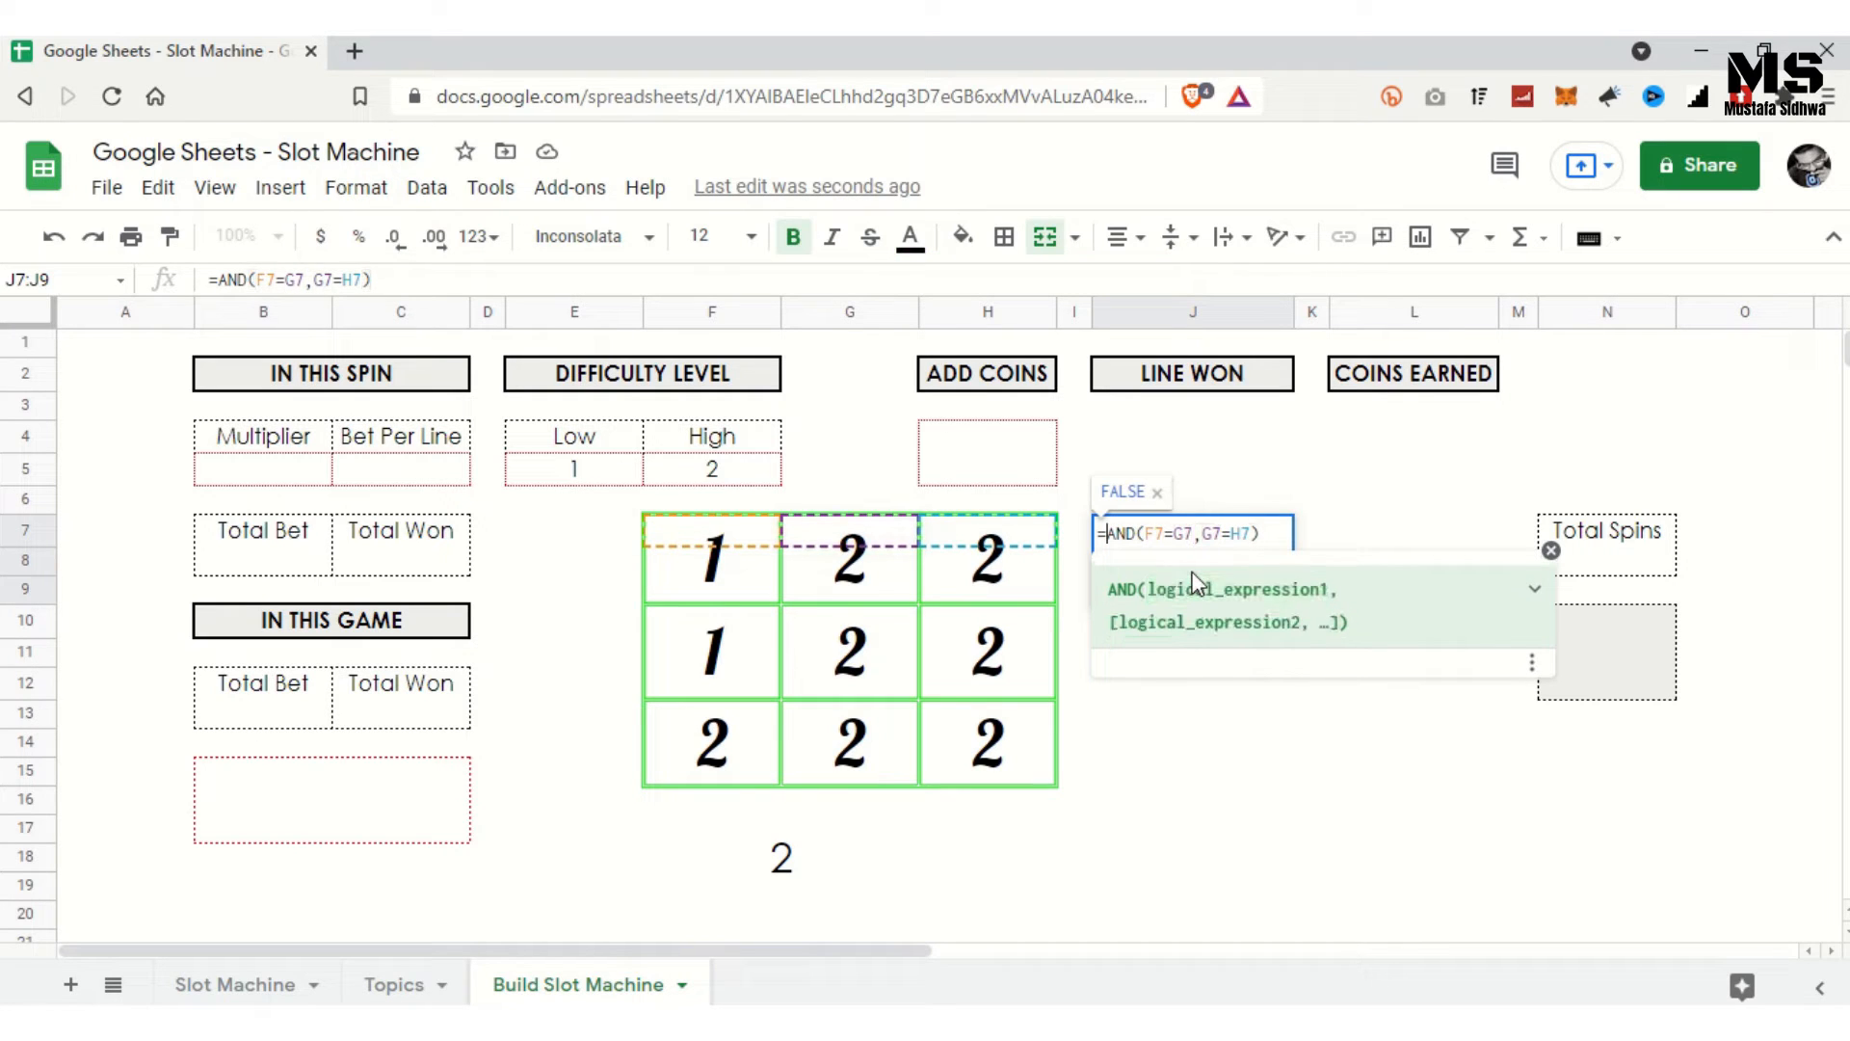
{"action": "type", "text": "IF"}
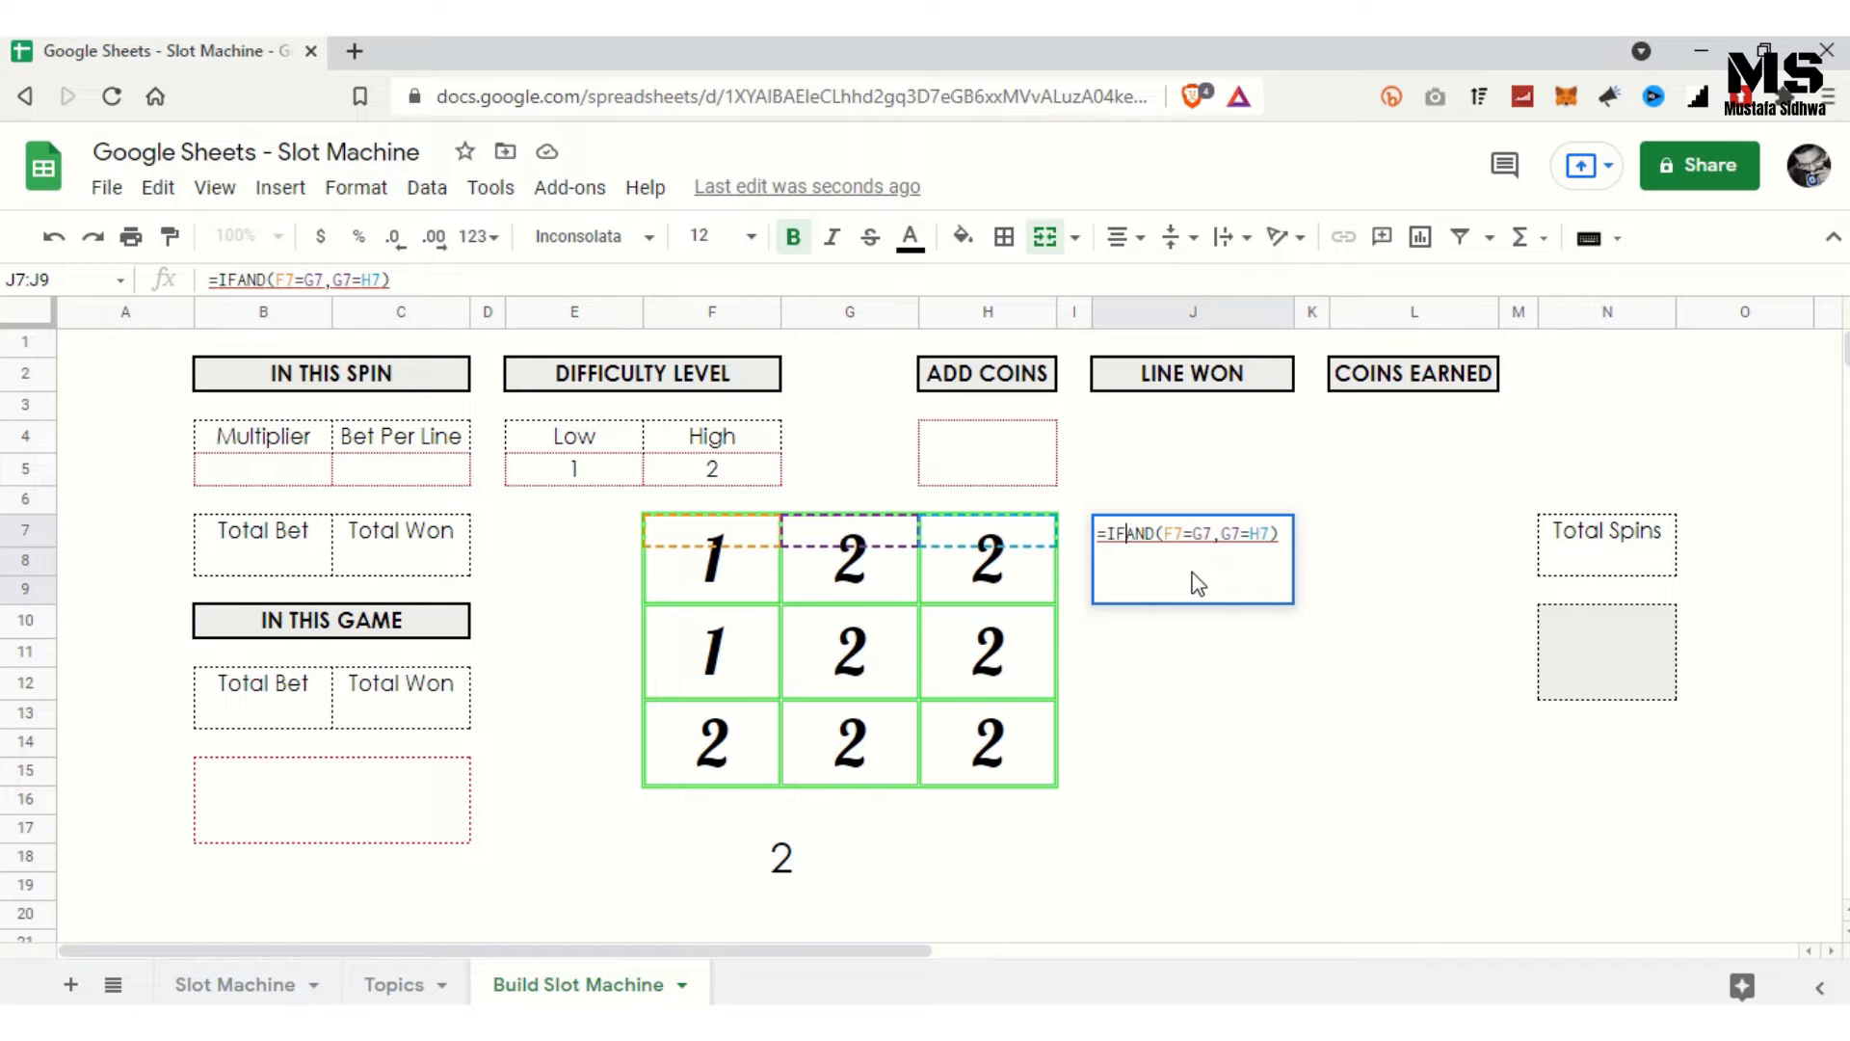
{"action": "type", "text": "("}
Step: Make the F7, G7 and H7 references in J7's AND test absolute, giving AND($F$7=$G$7,$G$7=$H$7)
{"action": "key", "text": "Right"}
{"action": "key", "text": "Right"}
{"action": "key", "text": "Right"}
{"action": "key", "text": "Right"}
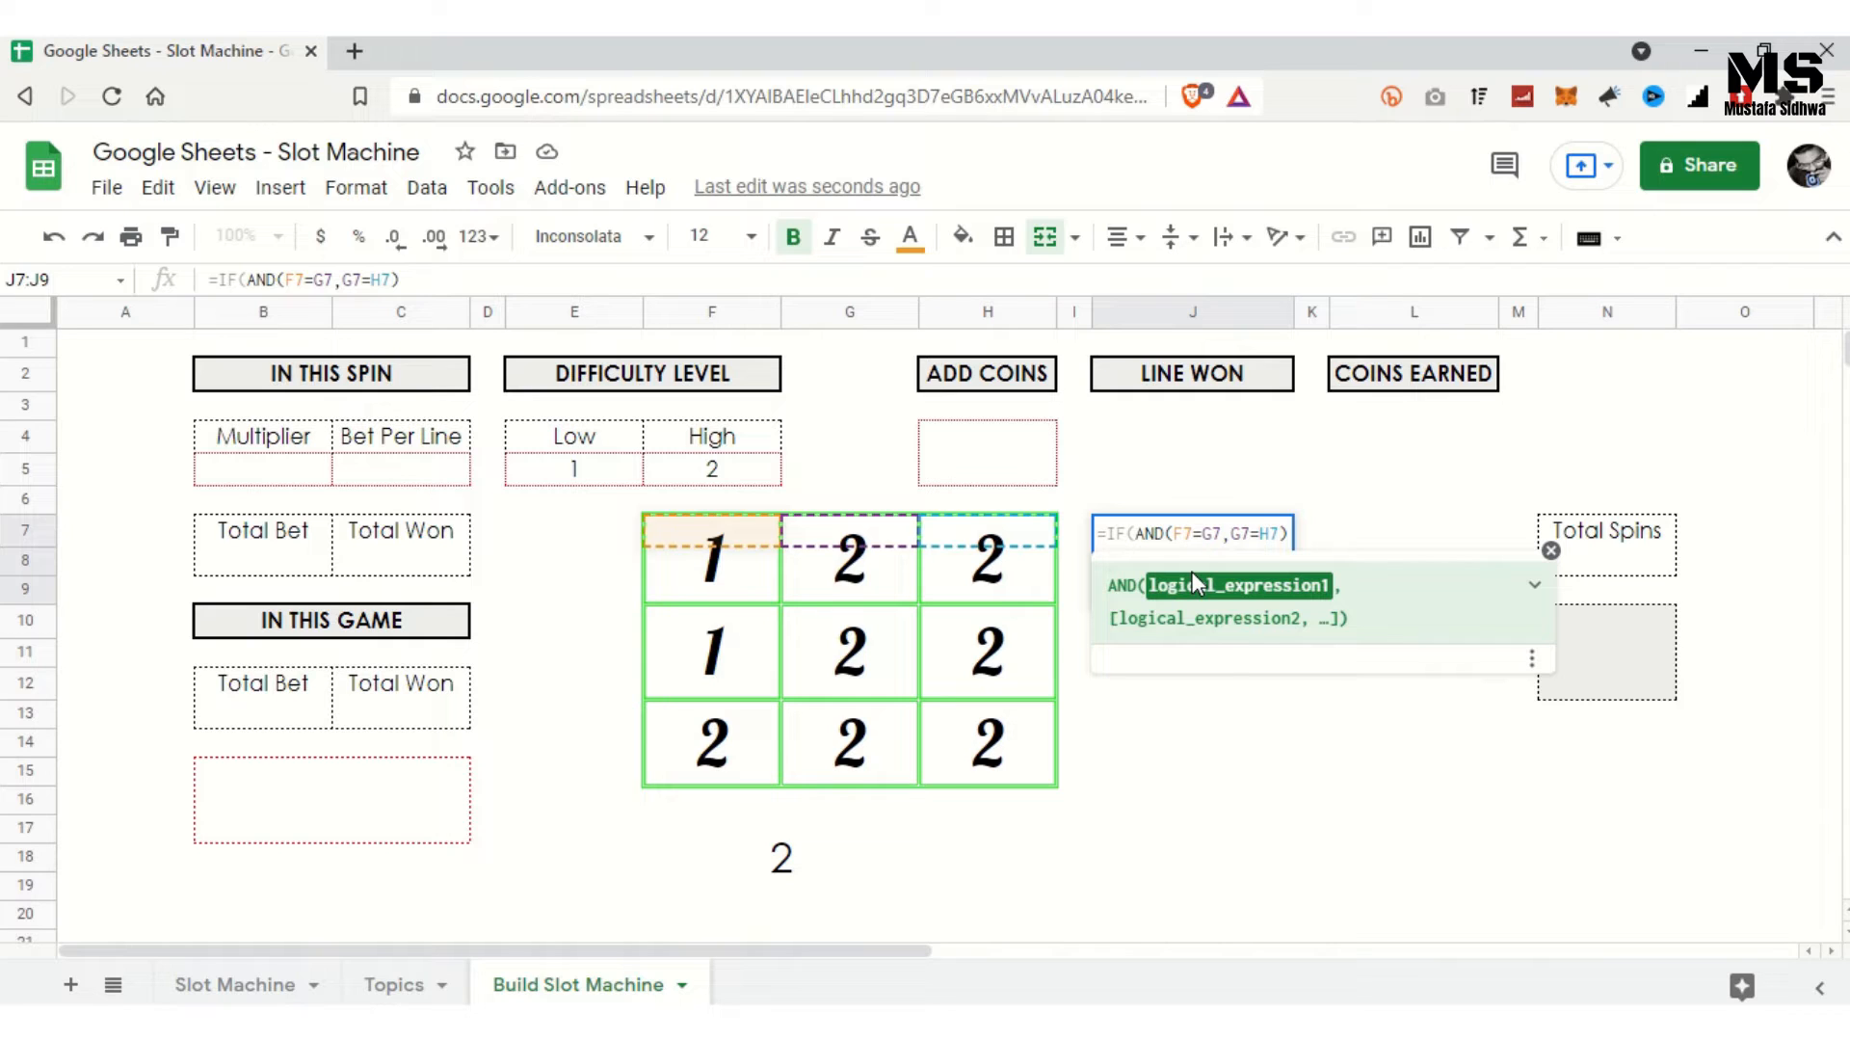
{"action": "key", "text": "F4"}
{"action": "key", "text": "Right"}
{"action": "key", "text": "Right"}
{"action": "key", "text": "F4"}
{"action": "key", "text": "Right"}
{"action": "key", "text": "Right"}
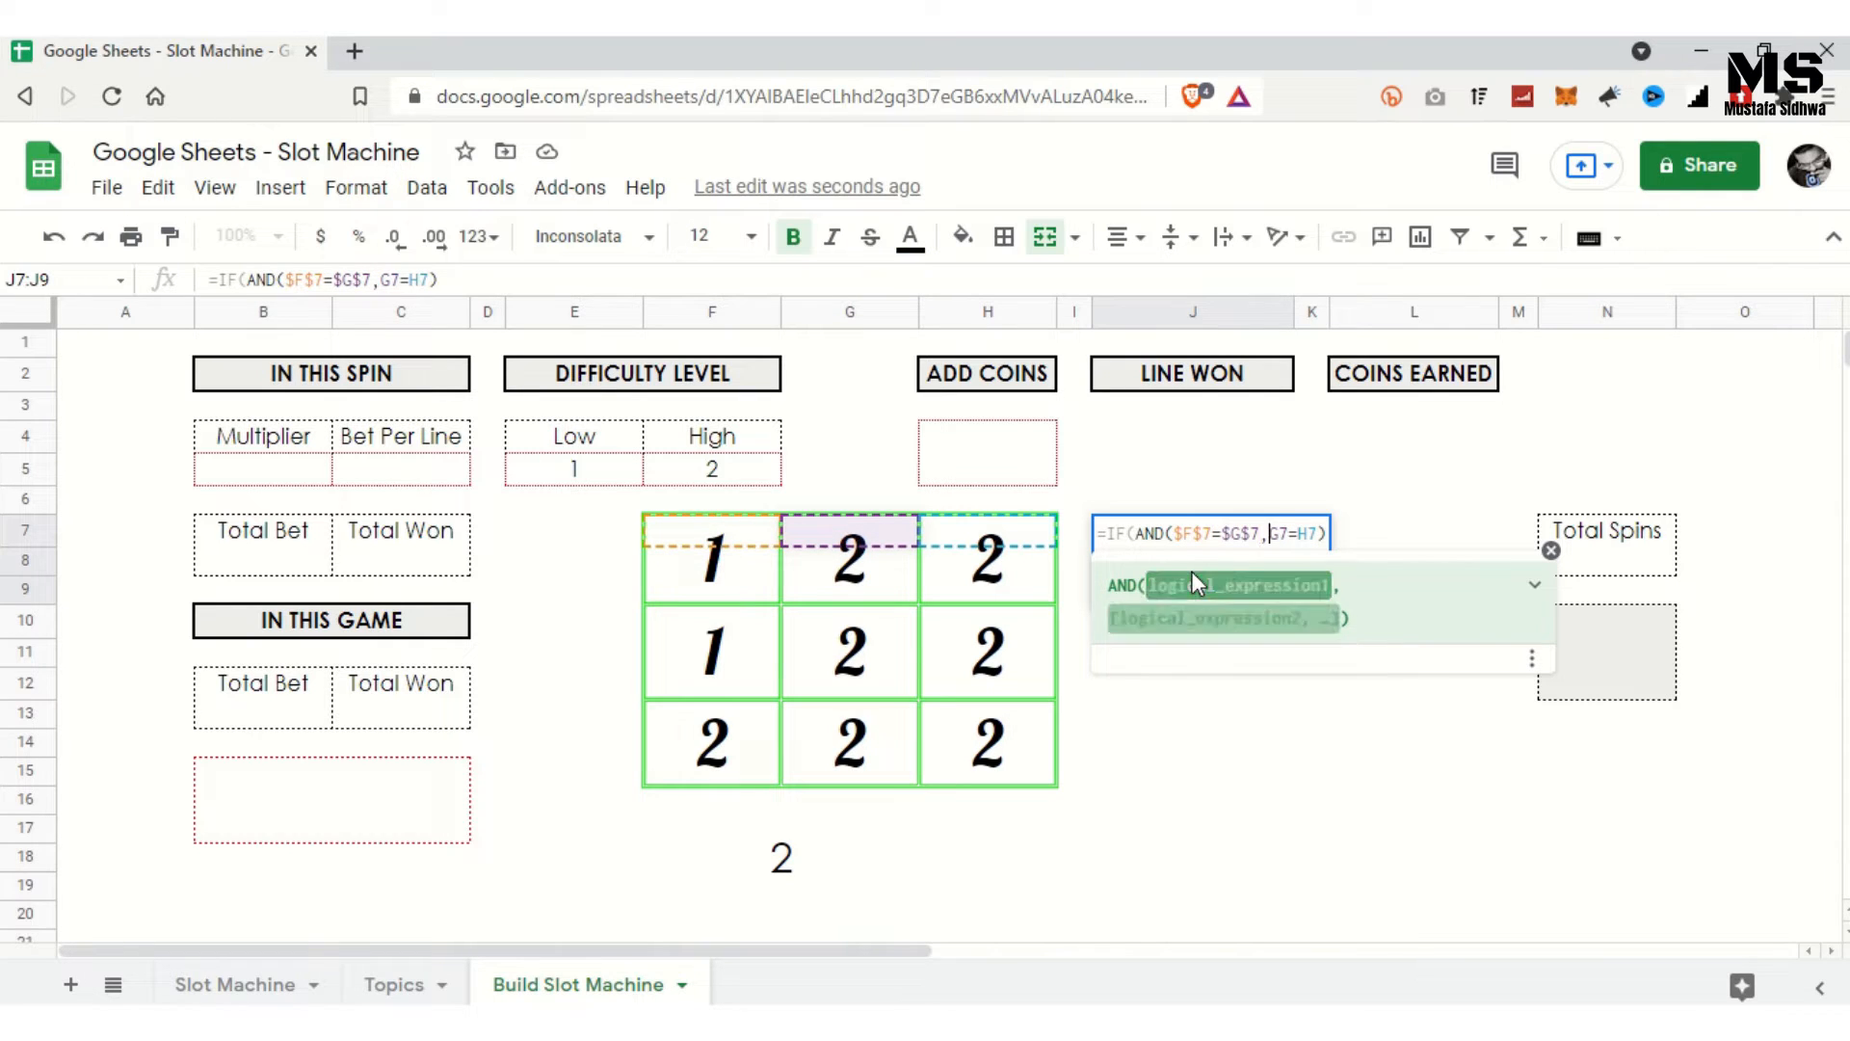
{"action": "key", "text": "F4"}
{"action": "key", "text": "Right"}
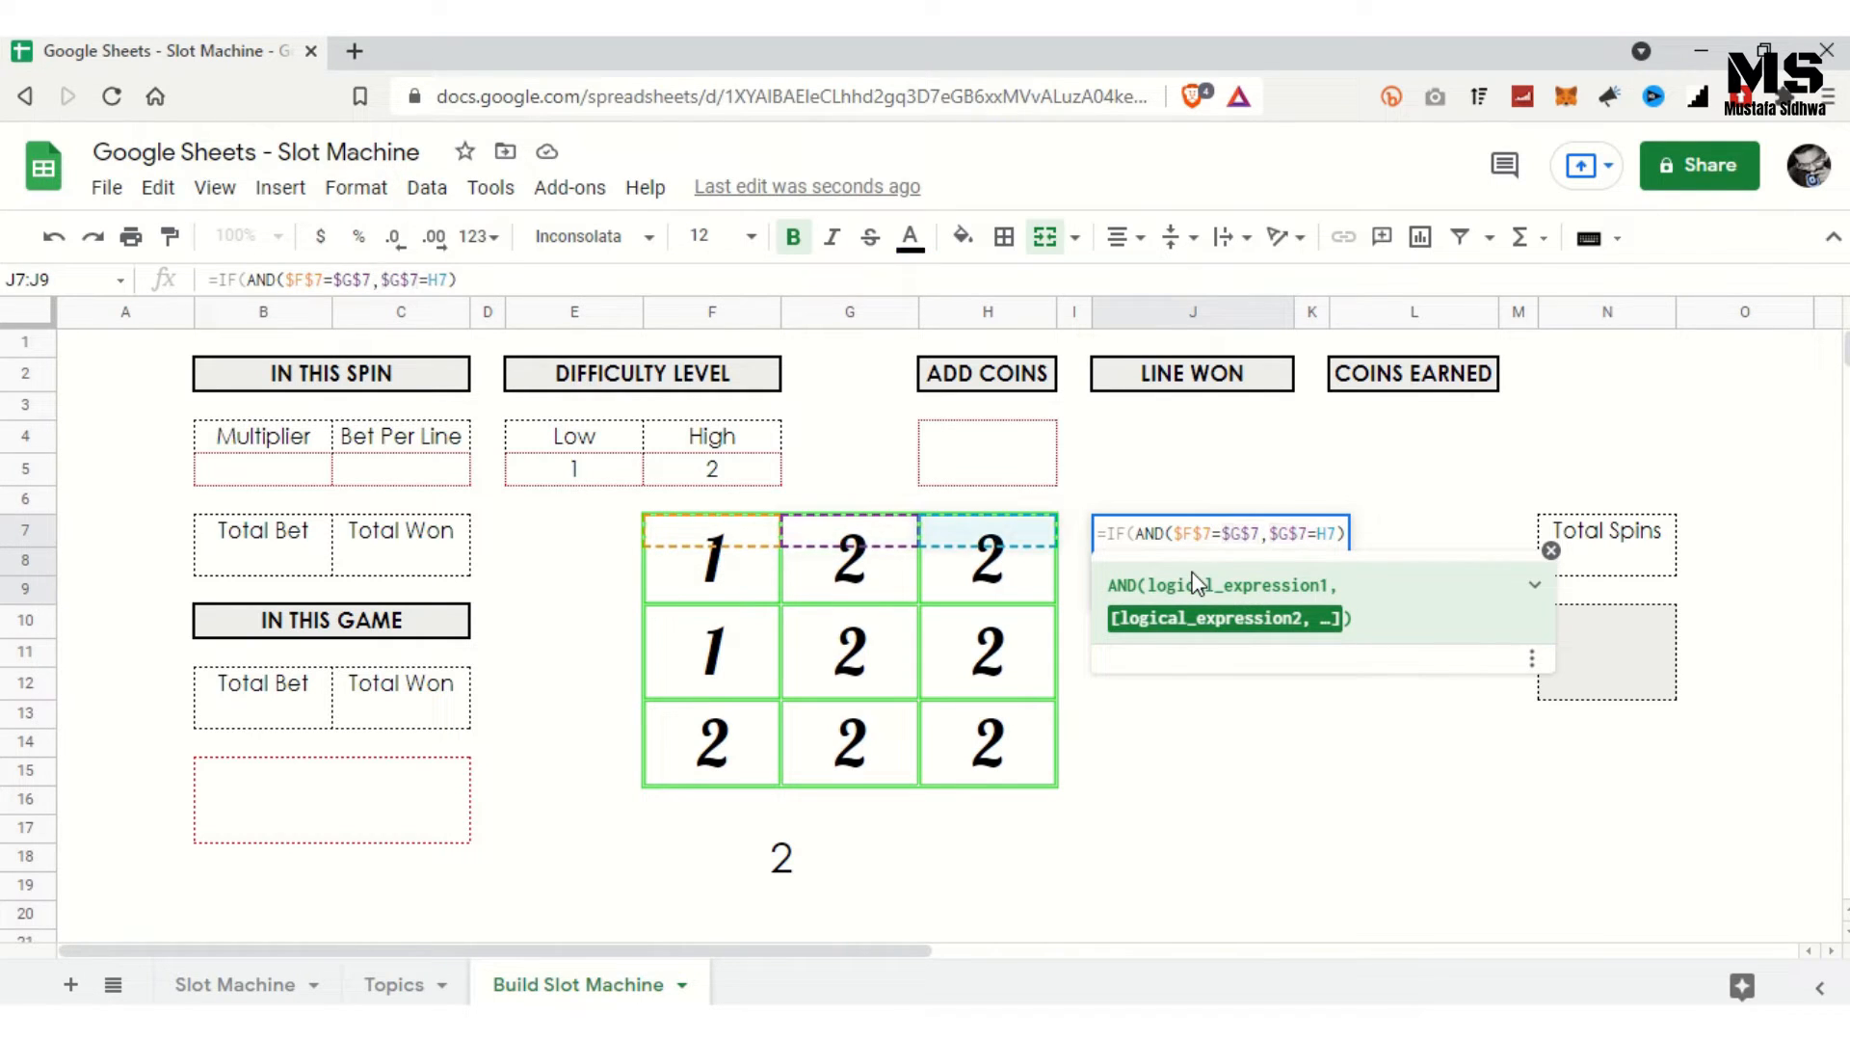
{"action": "key", "text": "F4"}
{"action": "type", "text": ")"}
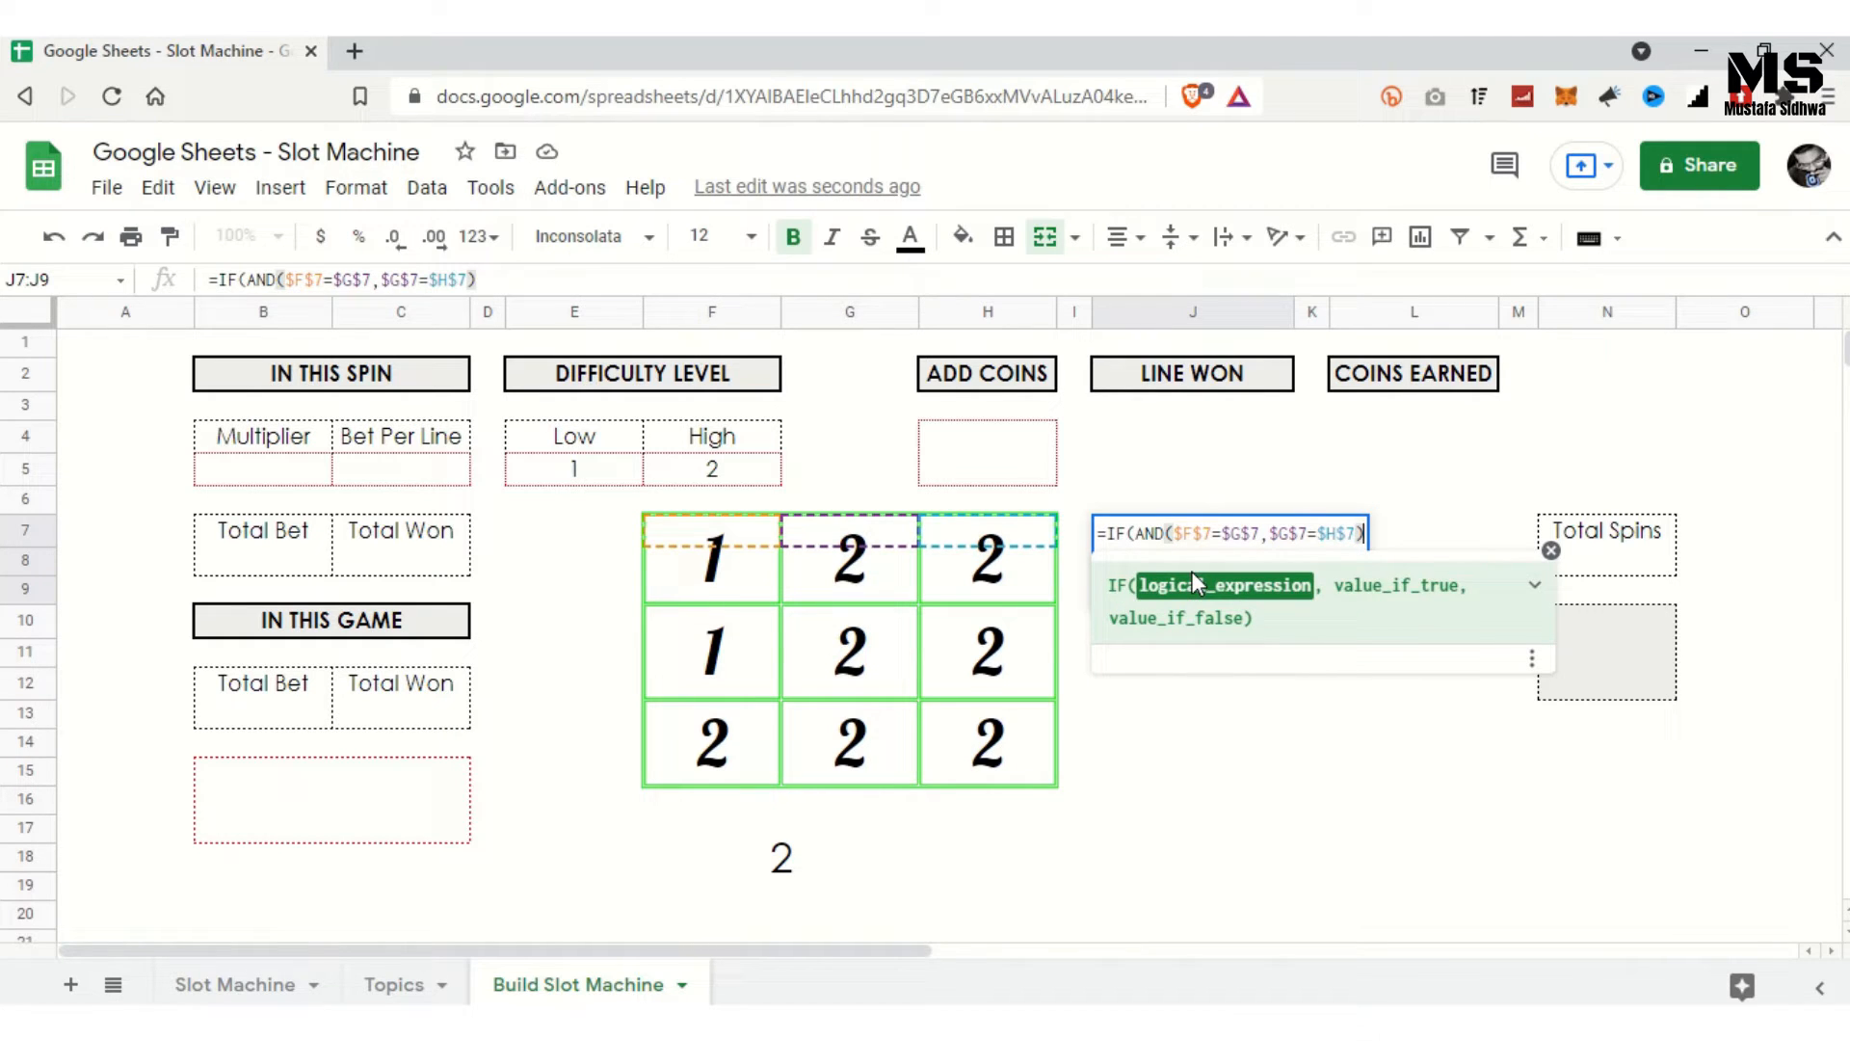
Step: Complete J7's IF formula with "TOP ROW" as the true value and an empty string as the false value
{"action": "type", "text": ","}
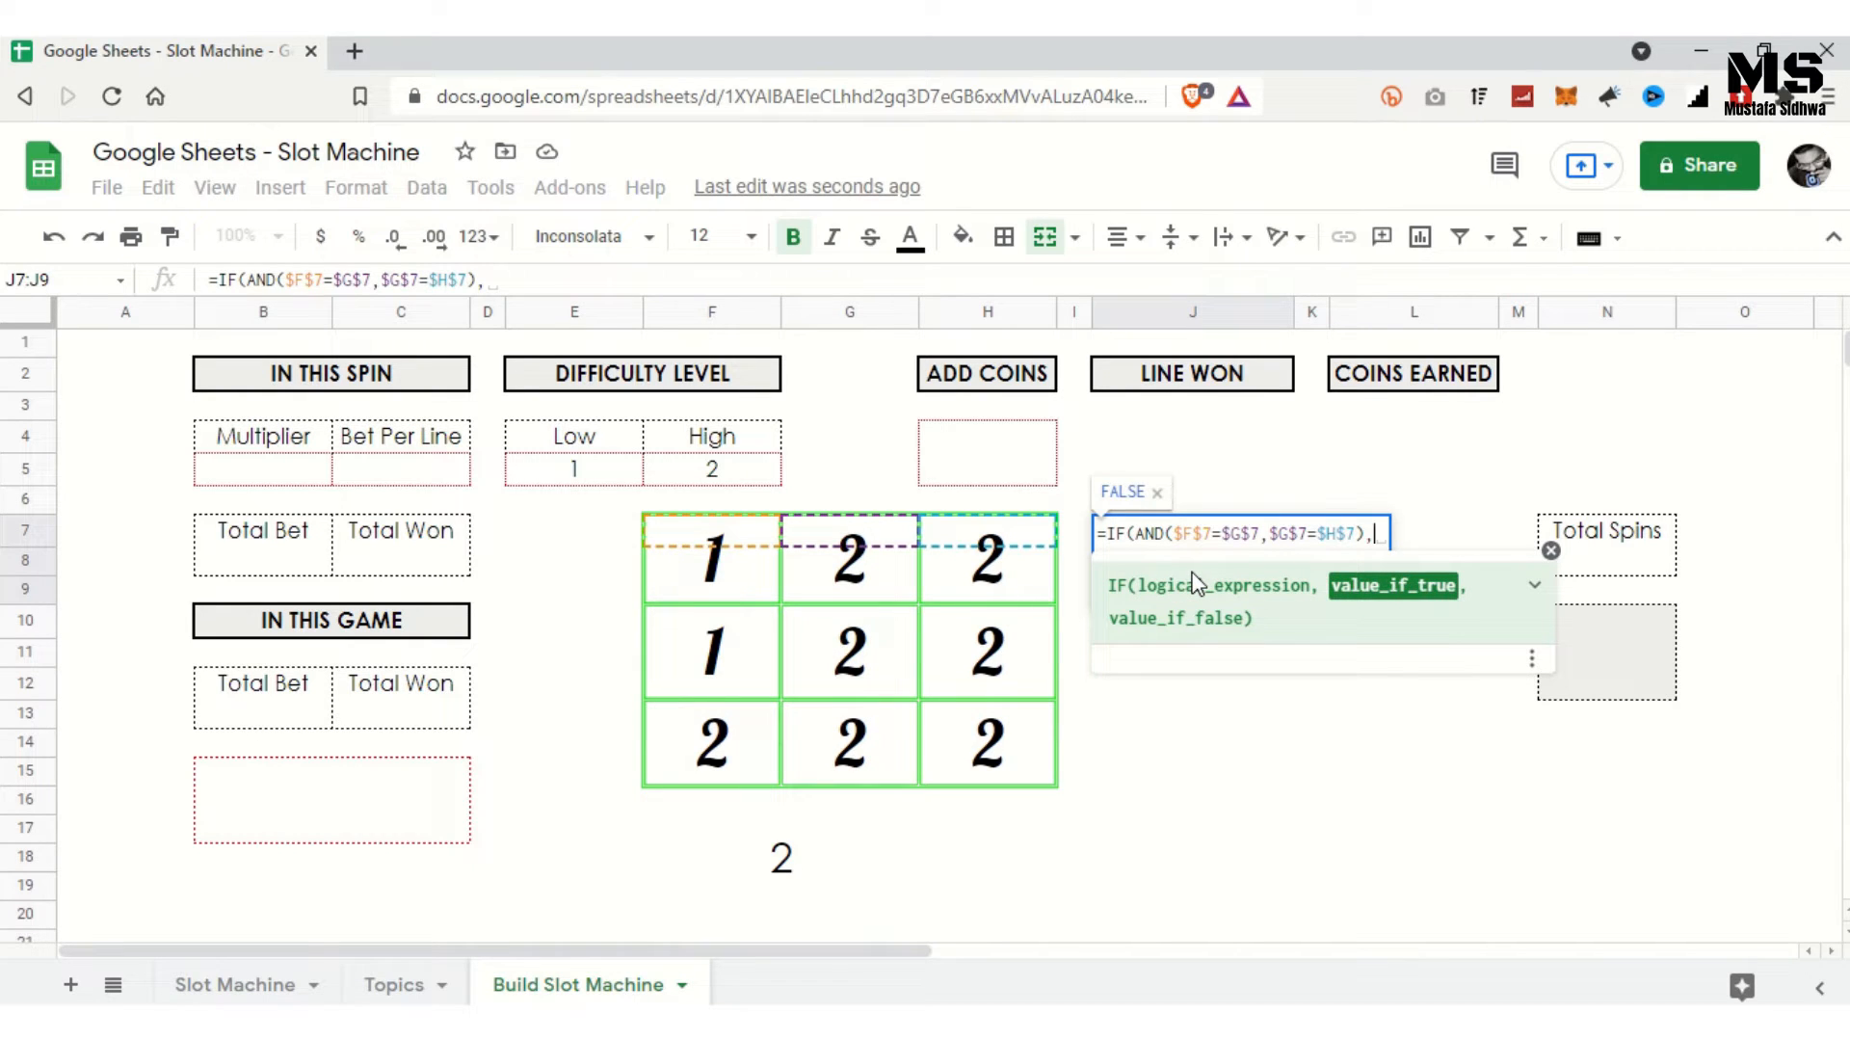
{"action": "type", "text": "\""}
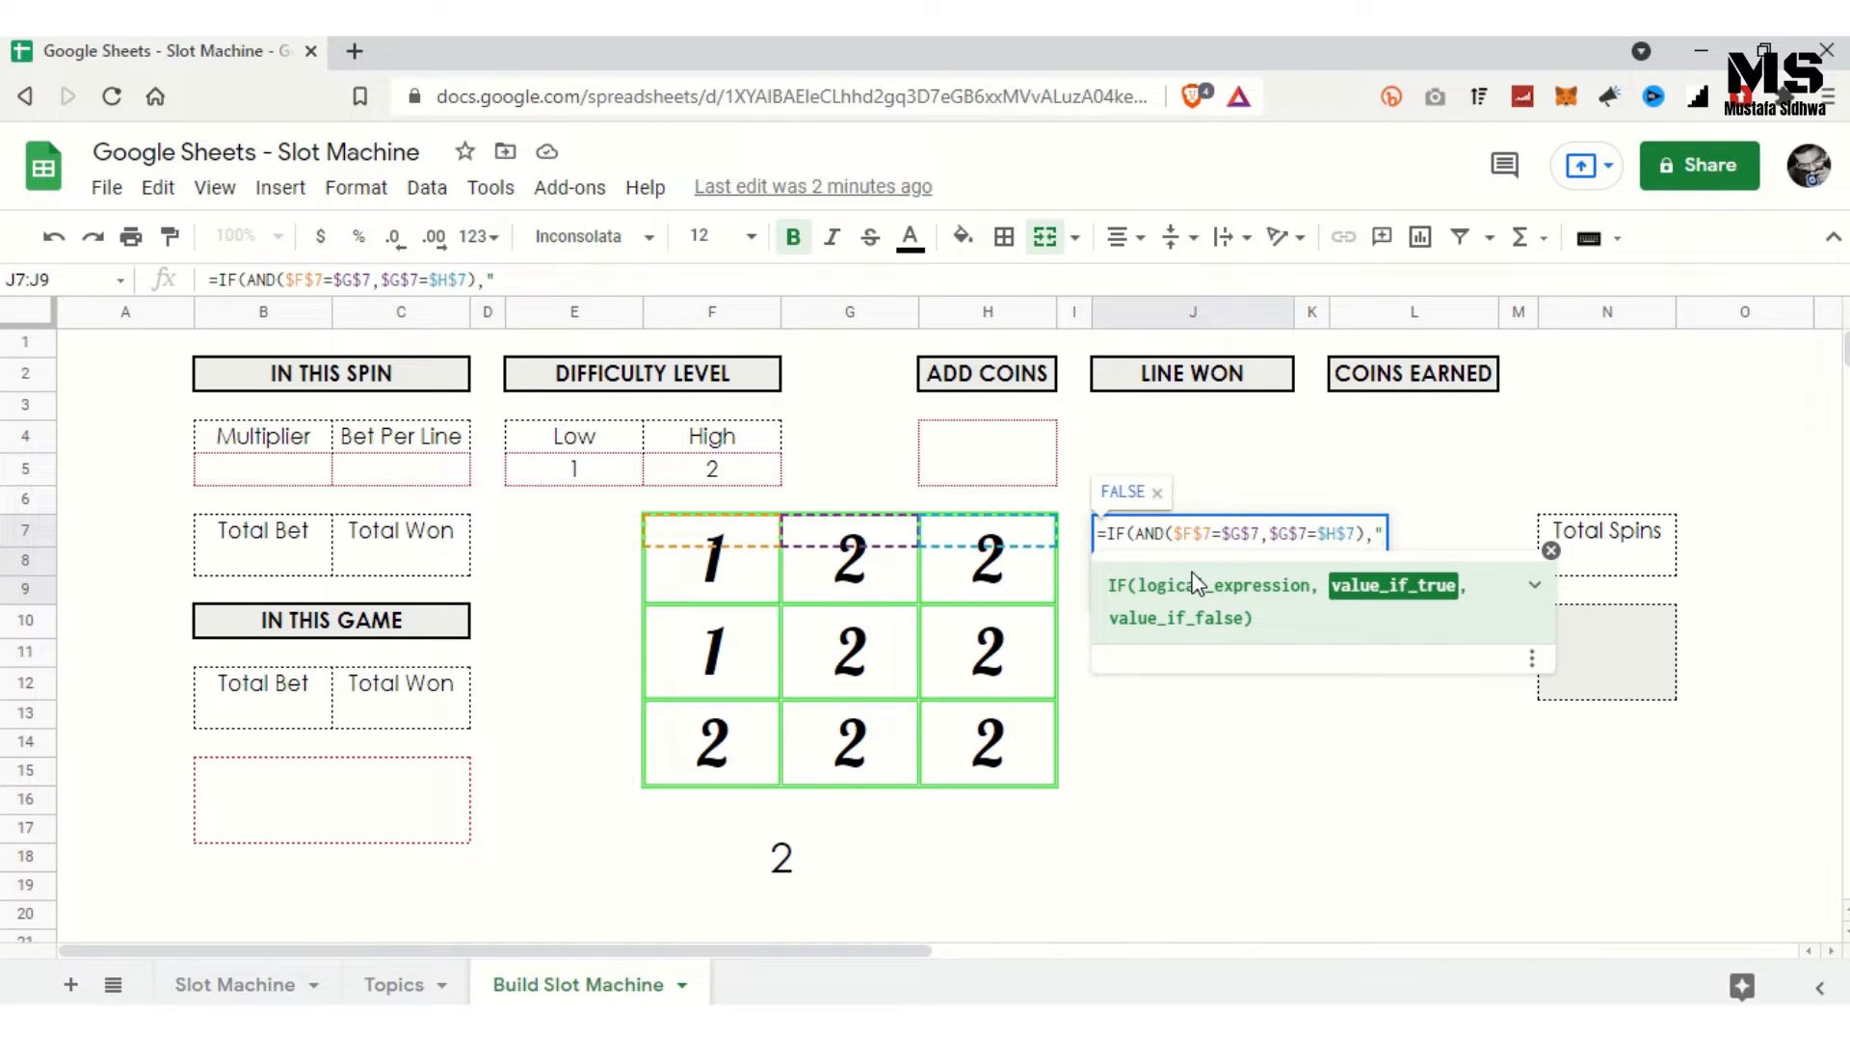
{"action": "type", "text": "TOP ROW\""}
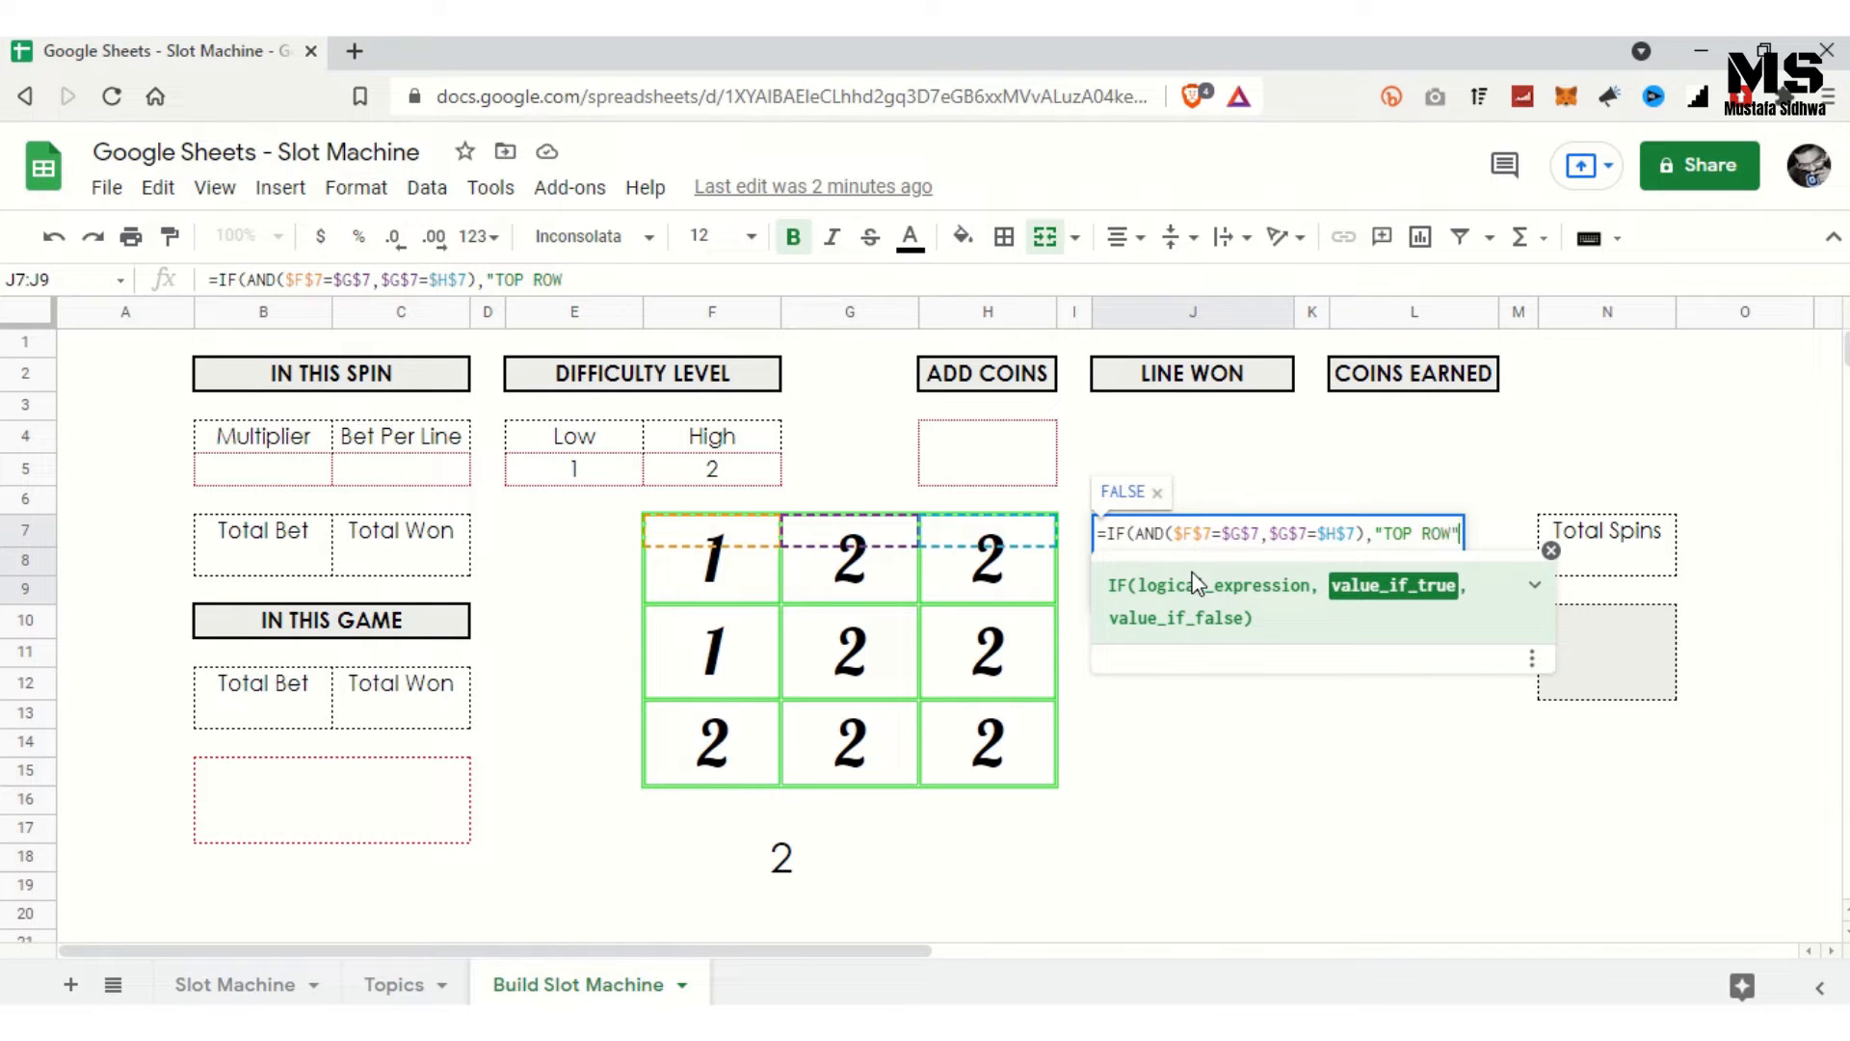
{"action": "type", "text": ", "}
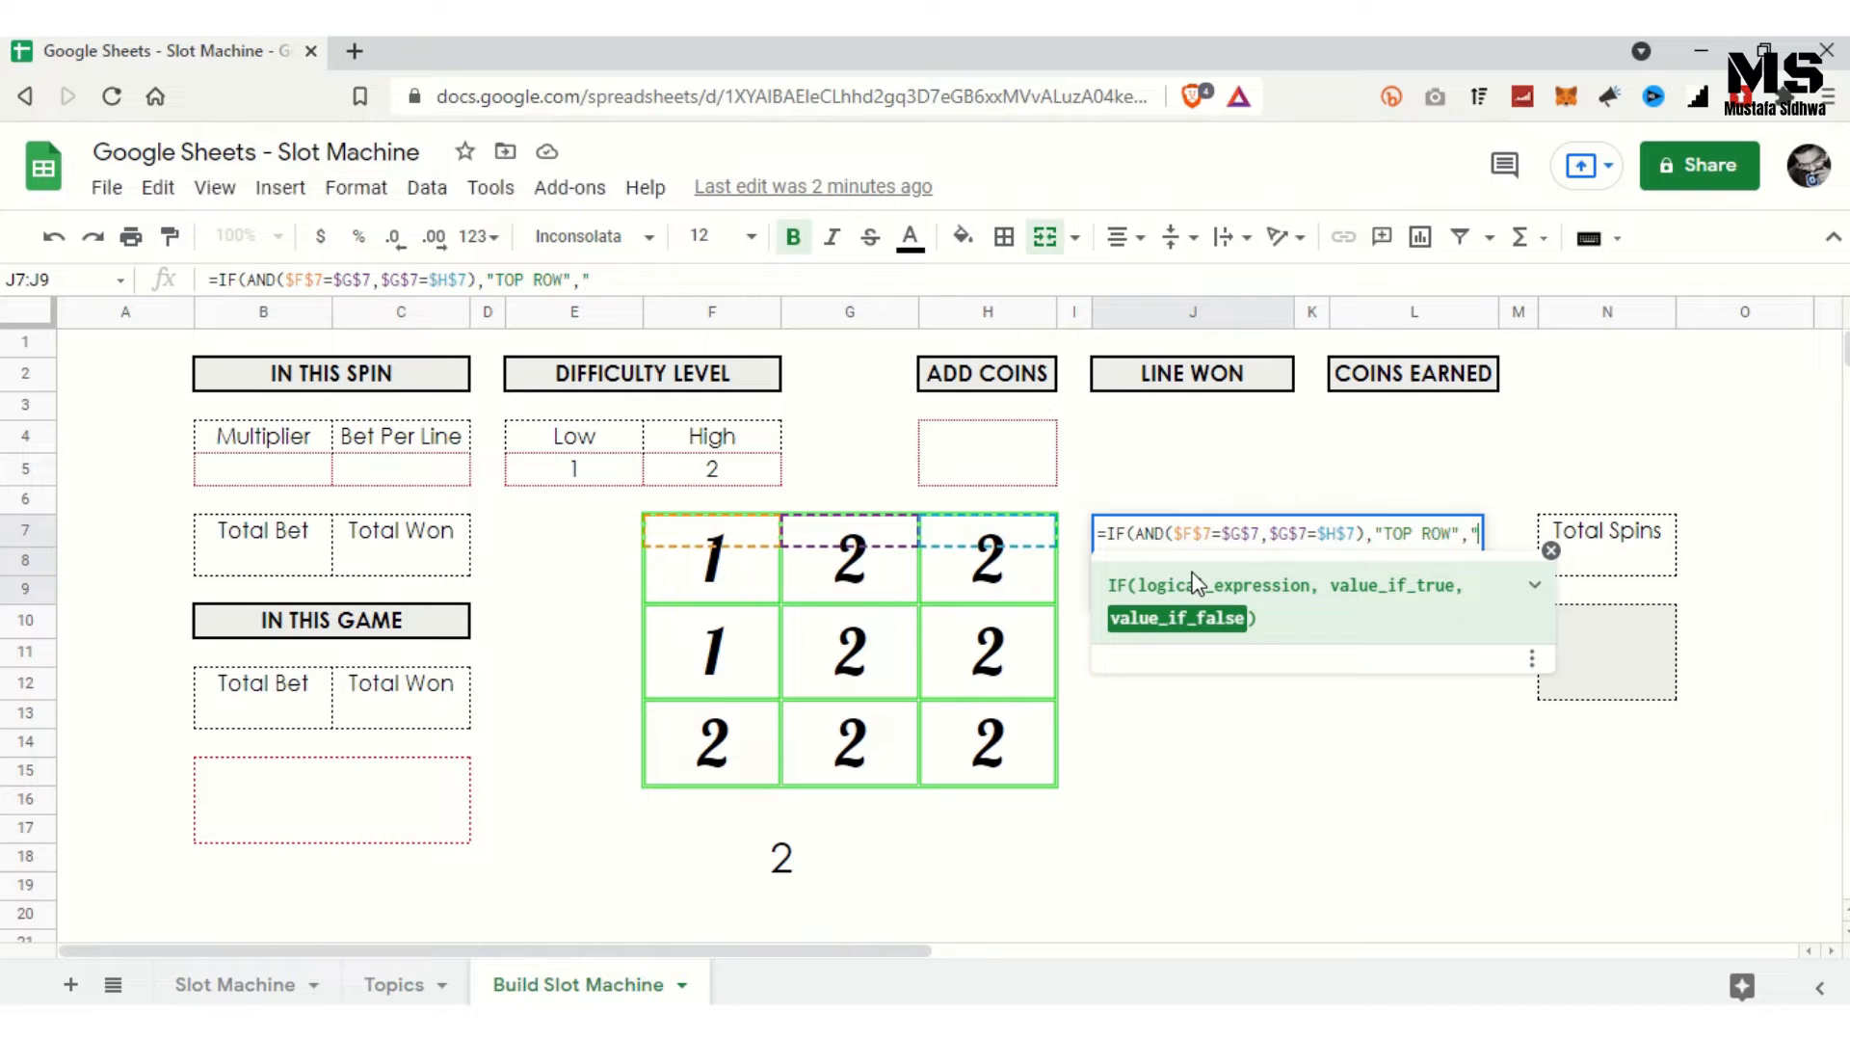
{"action": "type", "text": "\"\")"}
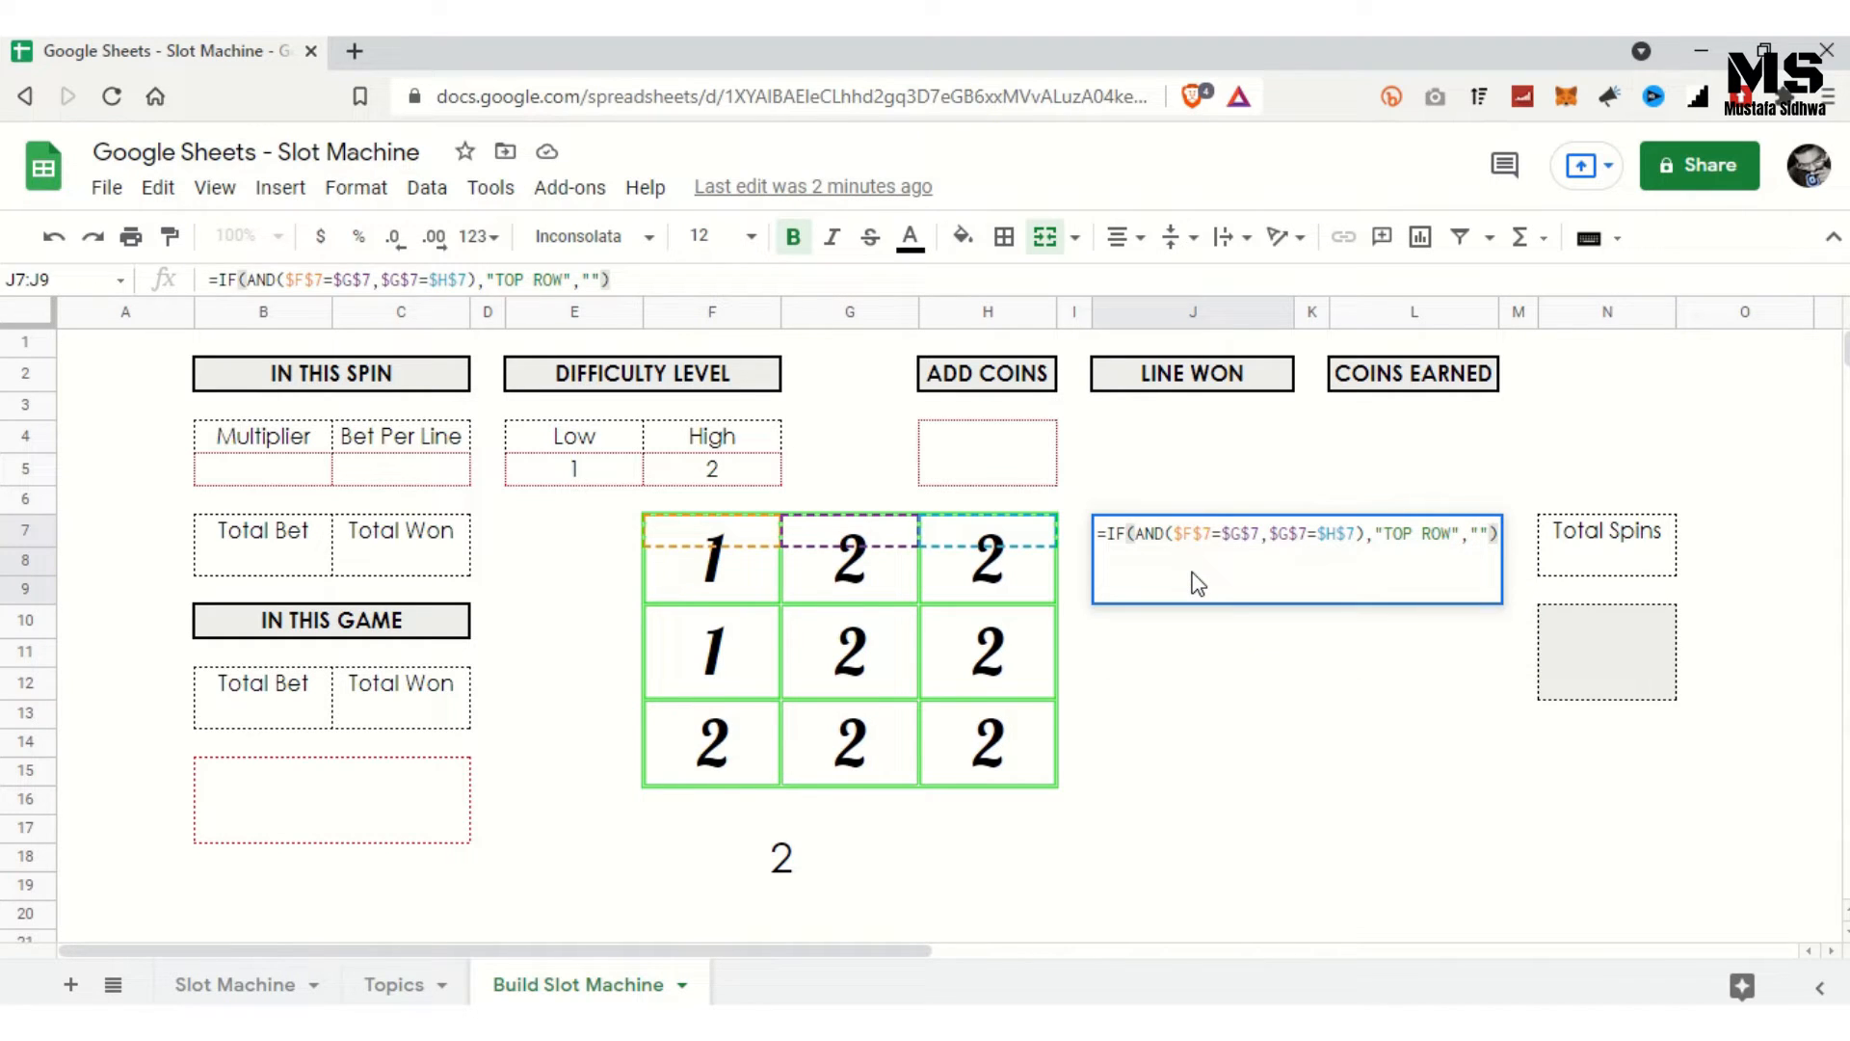
{"action": "key", "text": "Return"}
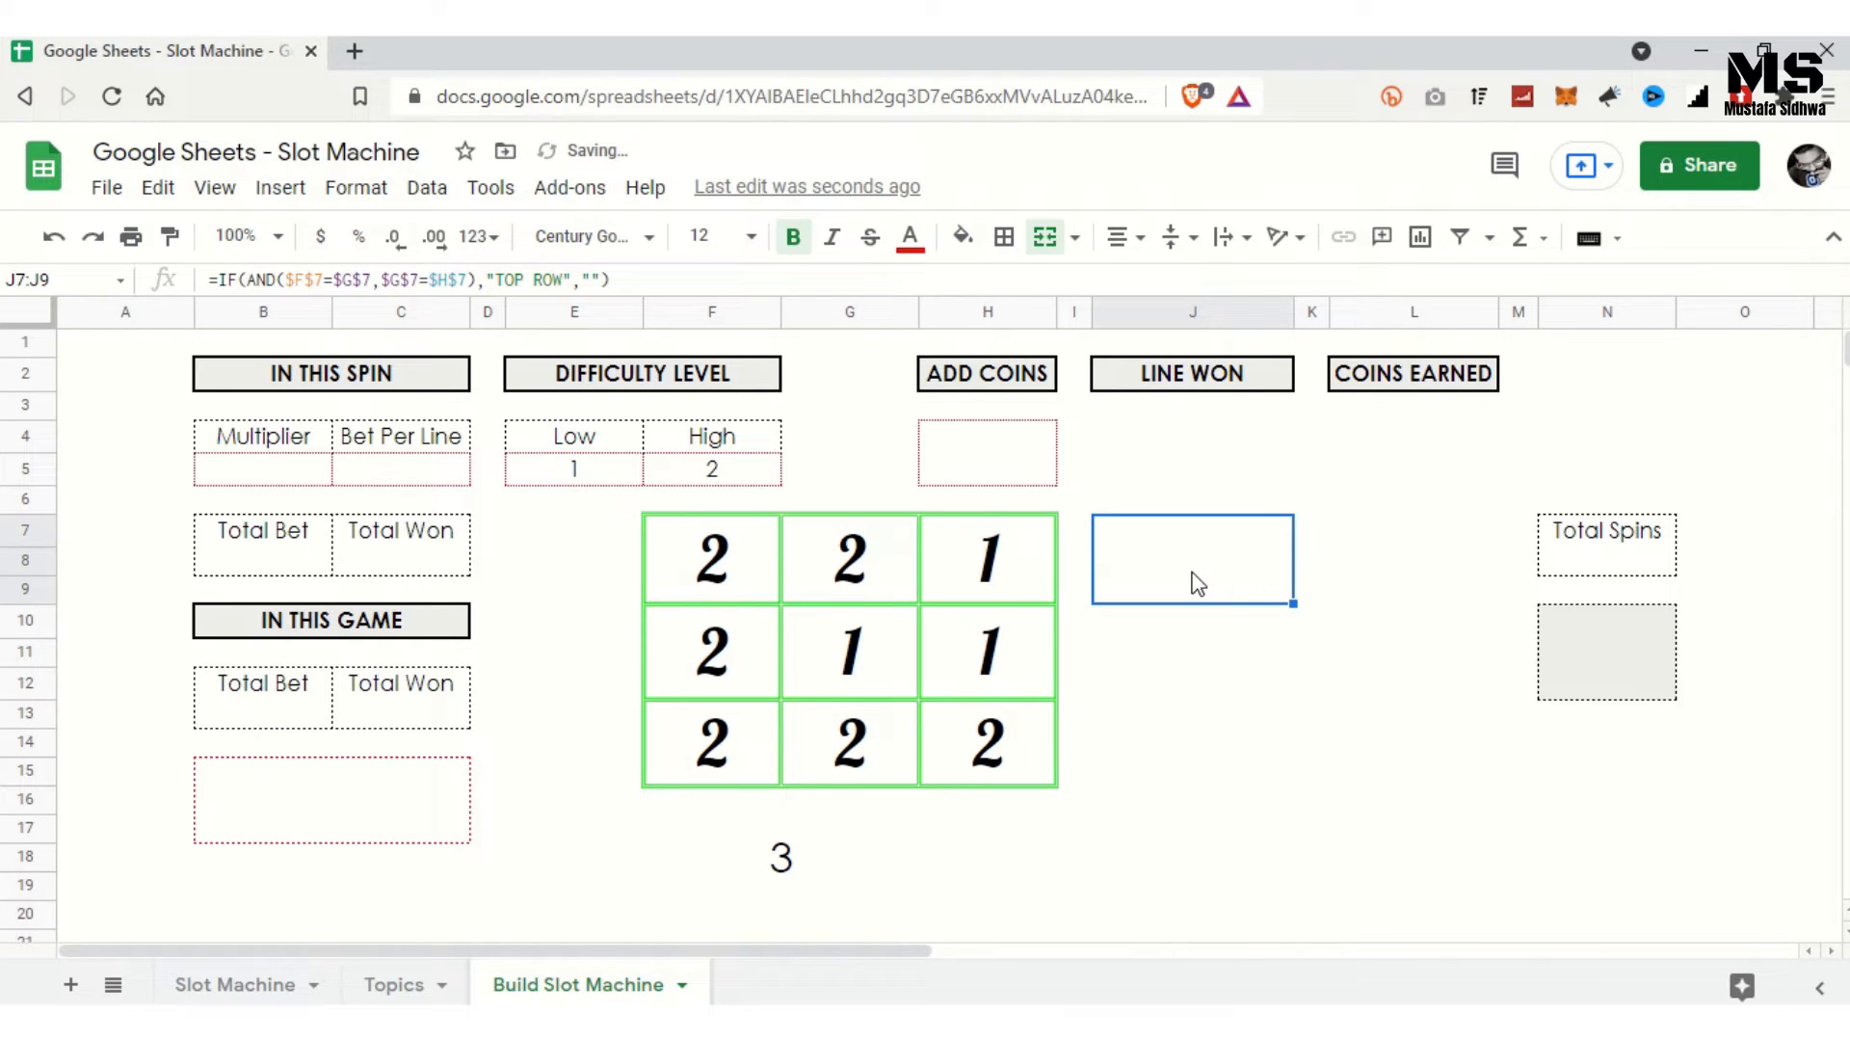
Step: Recalculate the reels repeatedly by clearing the empty cell J10 to test the "TOP ROW" formula
{"action": "key", "text": "Down"}
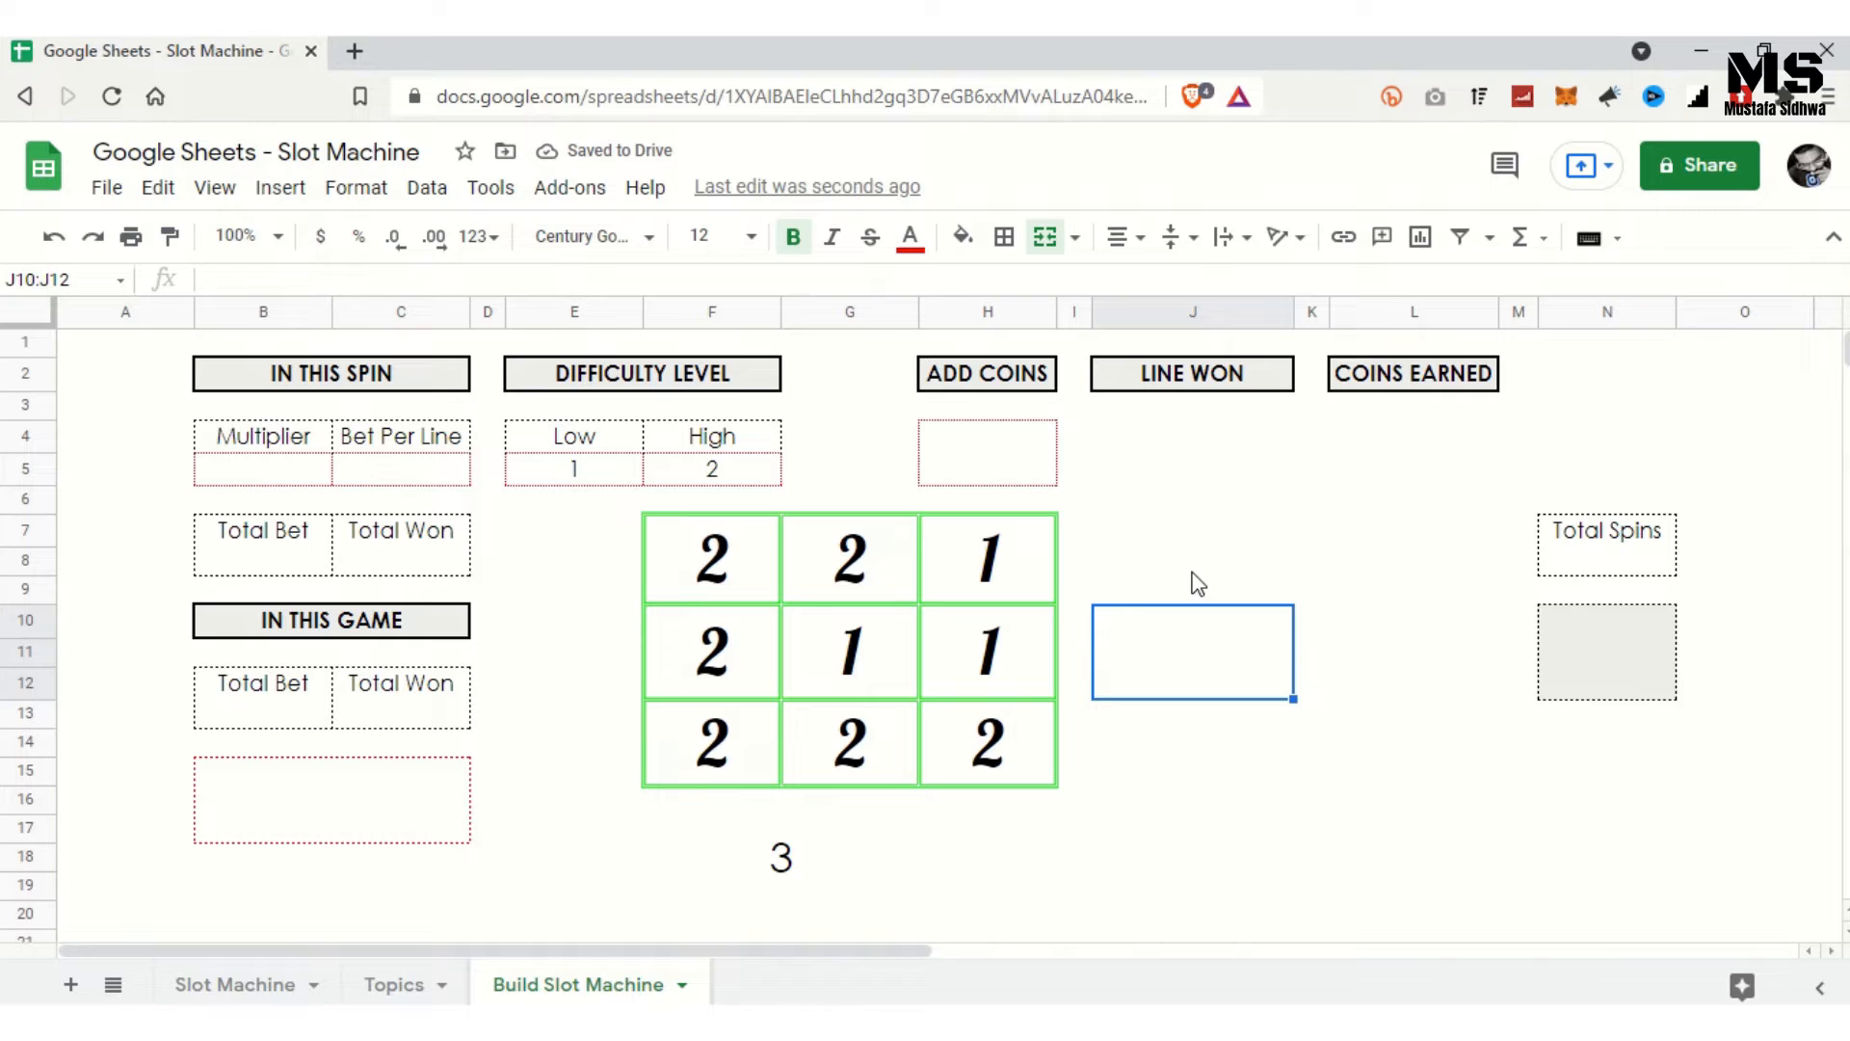
{"action": "key", "text": "Delete"}
{"action": "key", "text": "Delete"}
{"action": "key", "text": "Delete"}
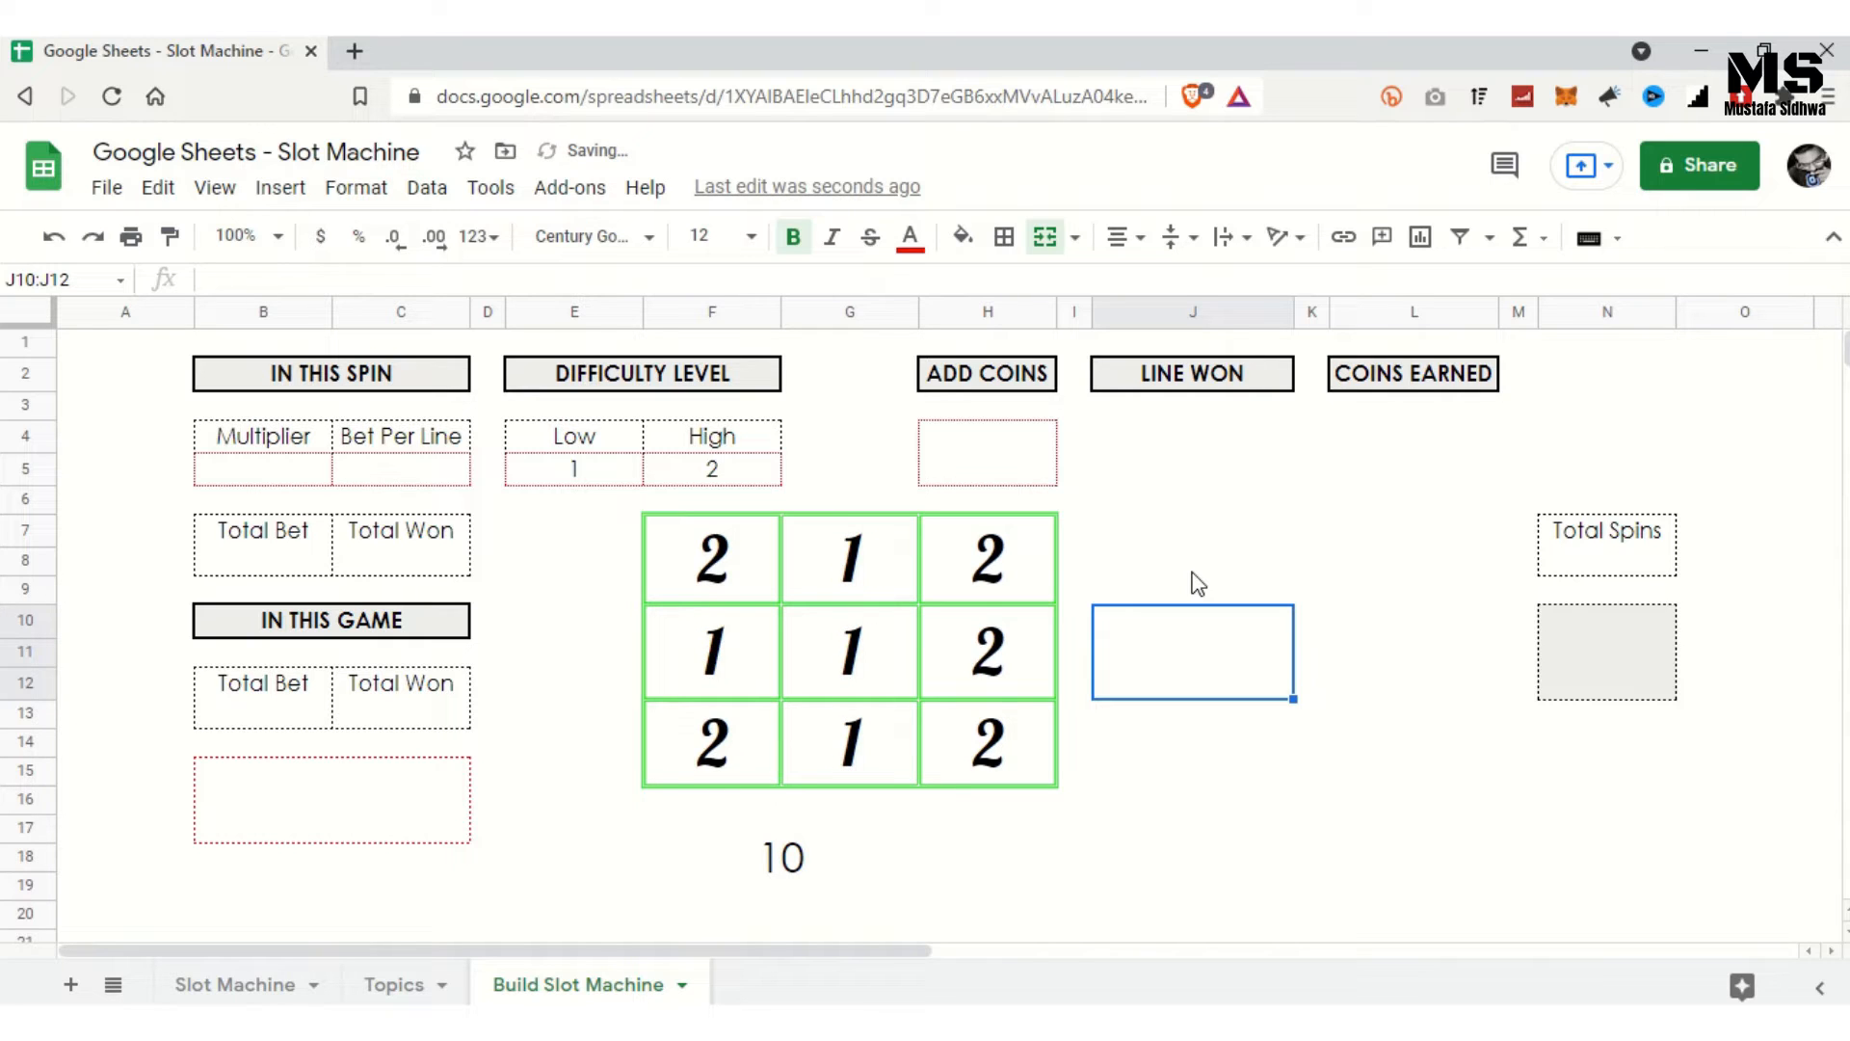
{"action": "key", "text": "Delete"}
{"action": "key", "text": "Delete"}
{"action": "key", "text": "Delete"}
{"action": "key", "text": "Delete"}
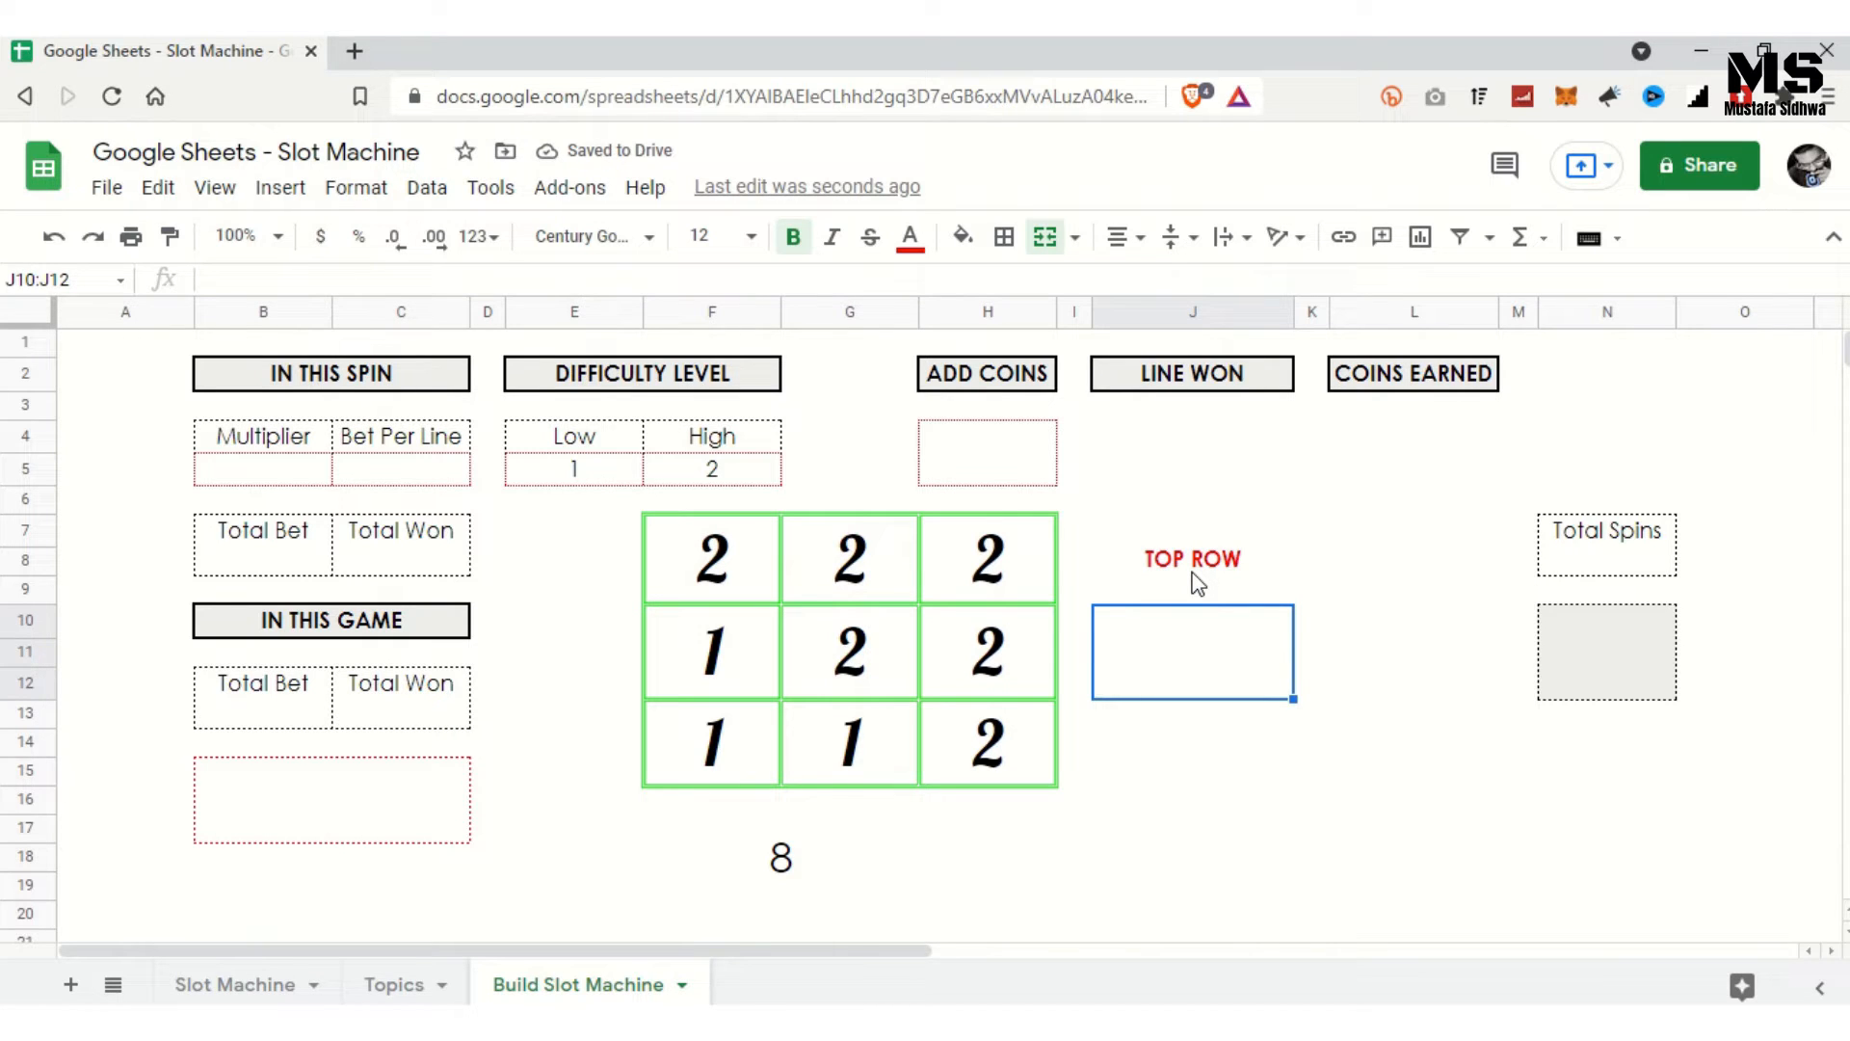
{"action": "key", "text": "Up"}
{"action": "key", "text": "Up"}
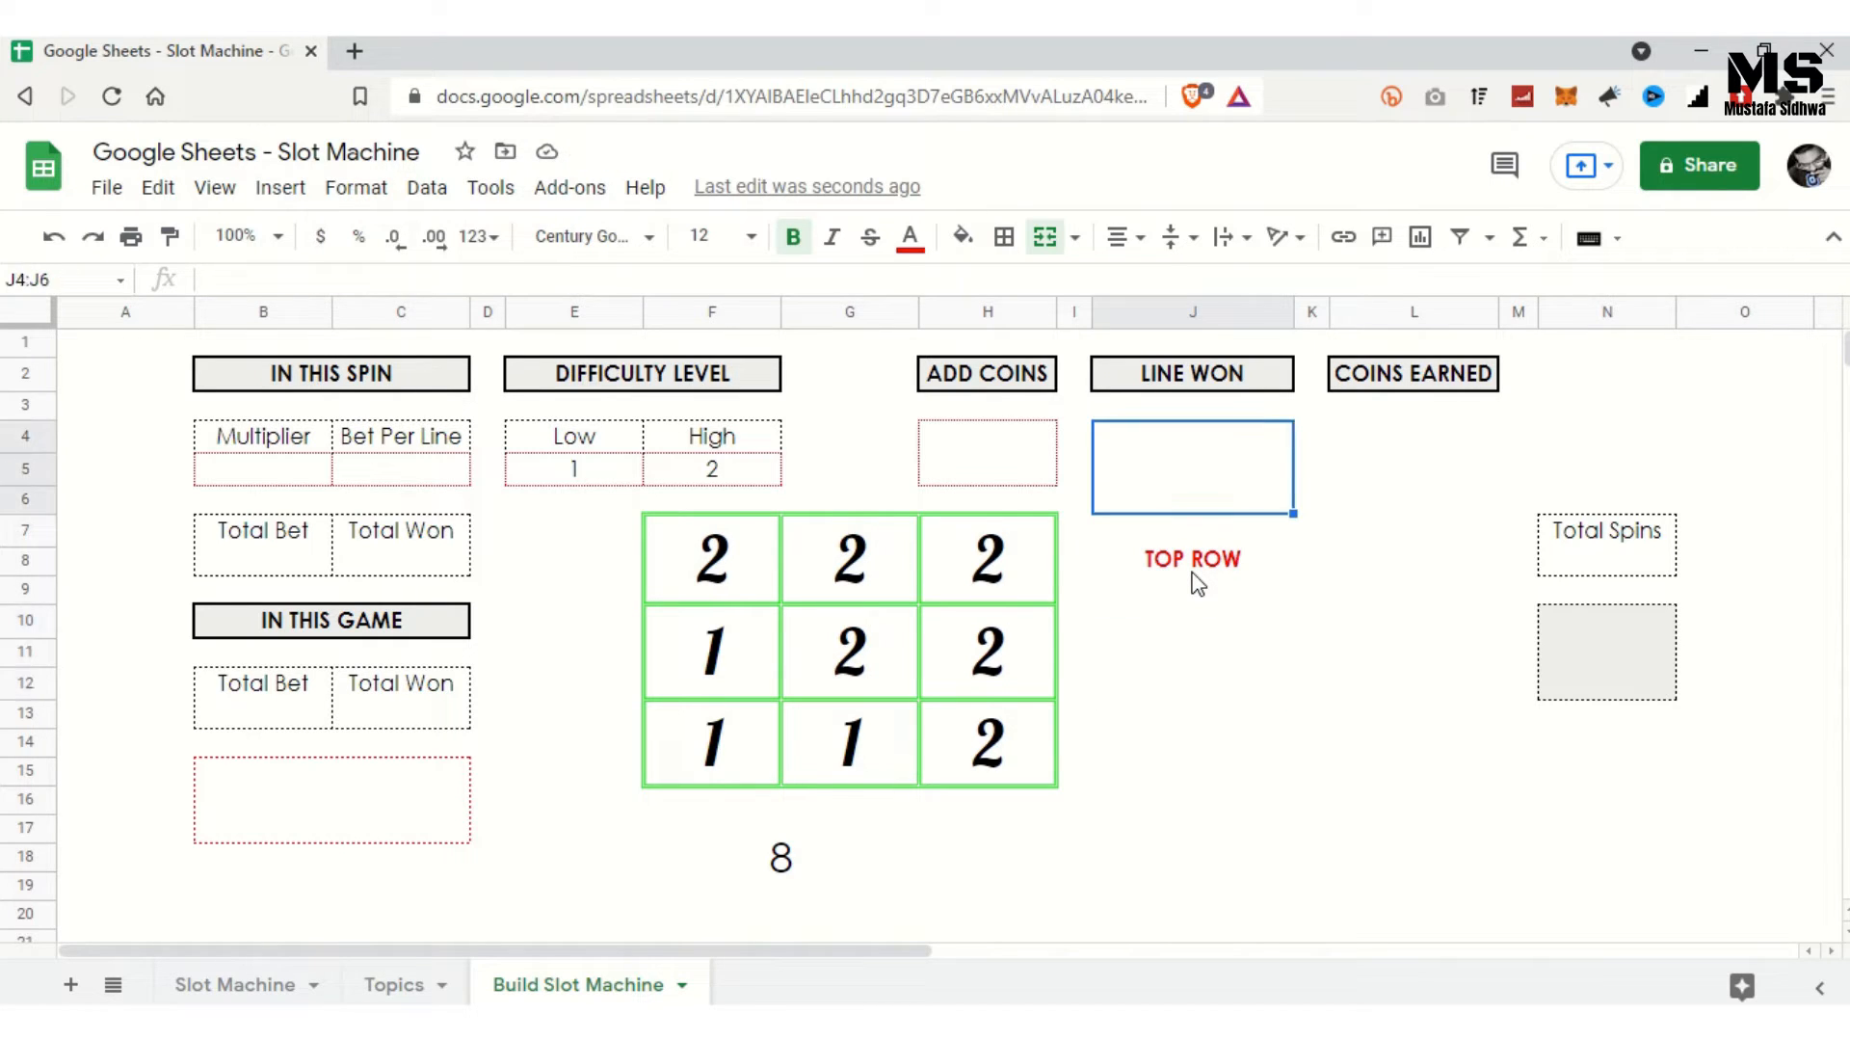
{"action": "key", "text": "Down"}
{"action": "key", "text": "Down"}
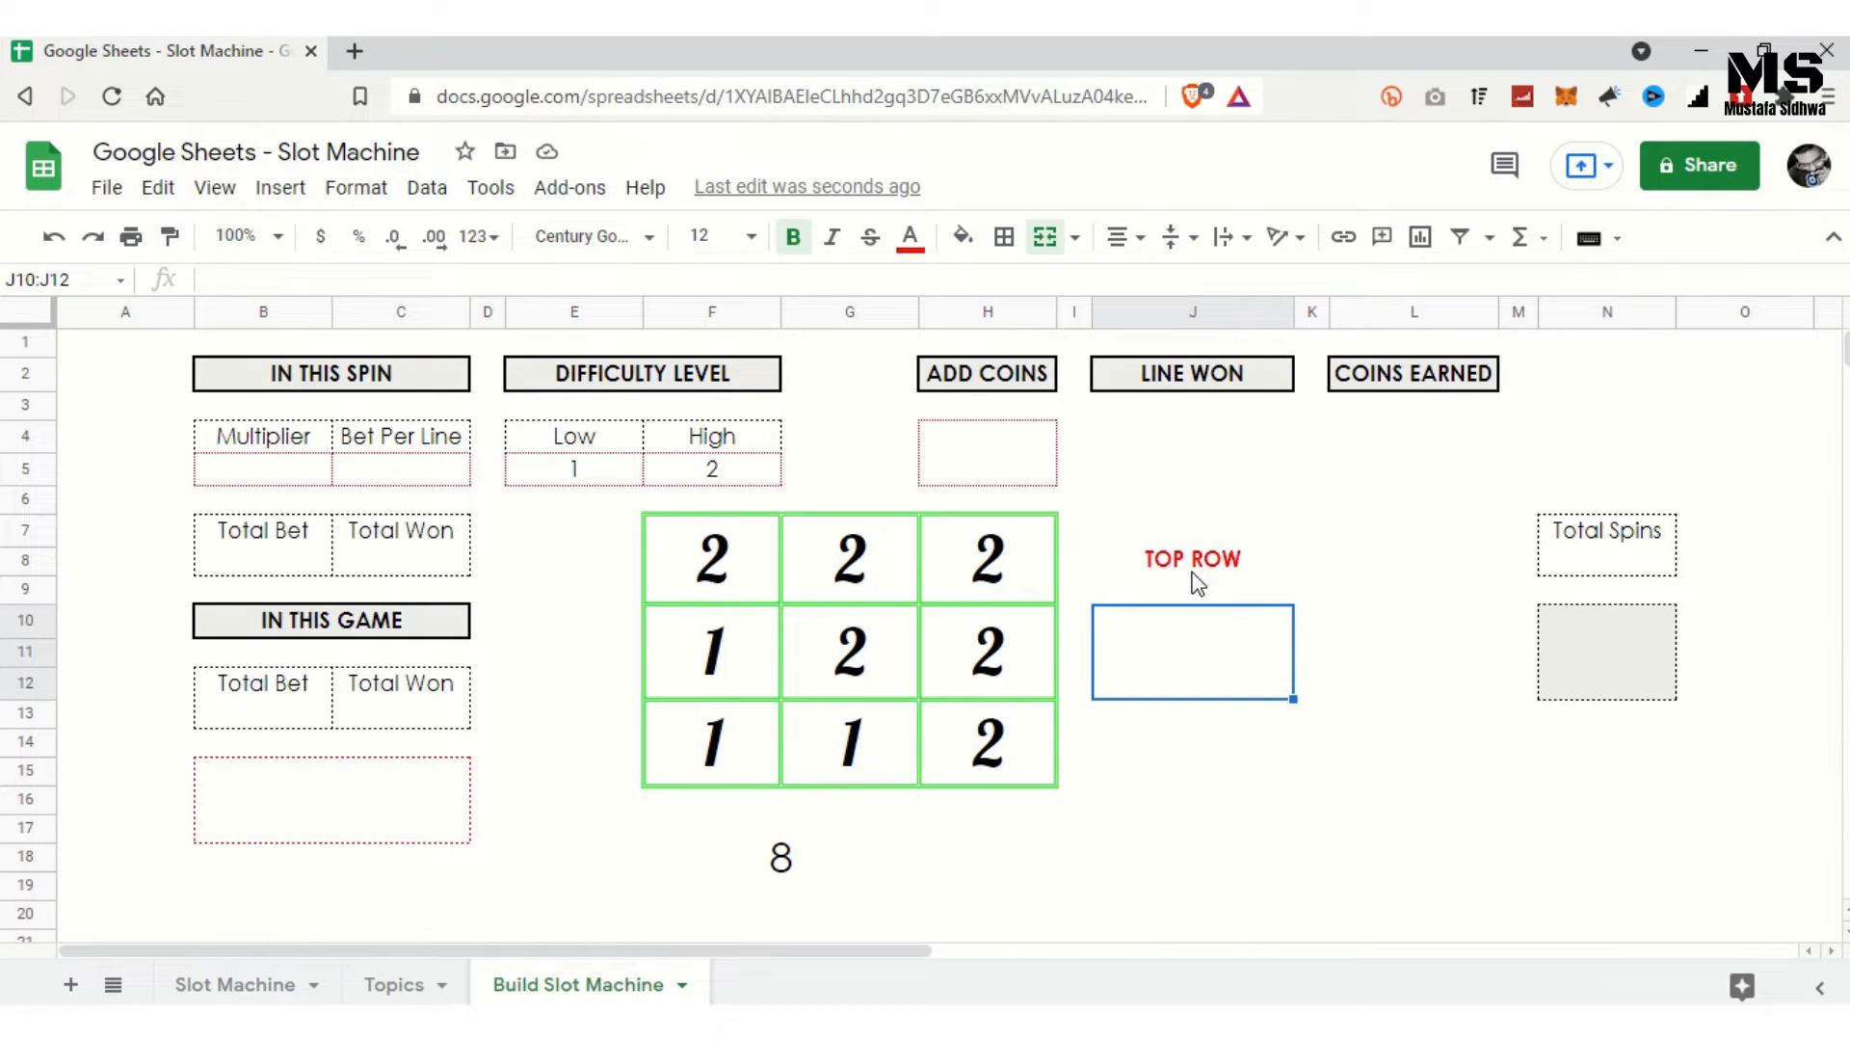
{"action": "key", "text": "Down"}
{"action": "key", "text": "Up"}
{"action": "key", "text": "Up"}
{"action": "key", "text": "Up"}
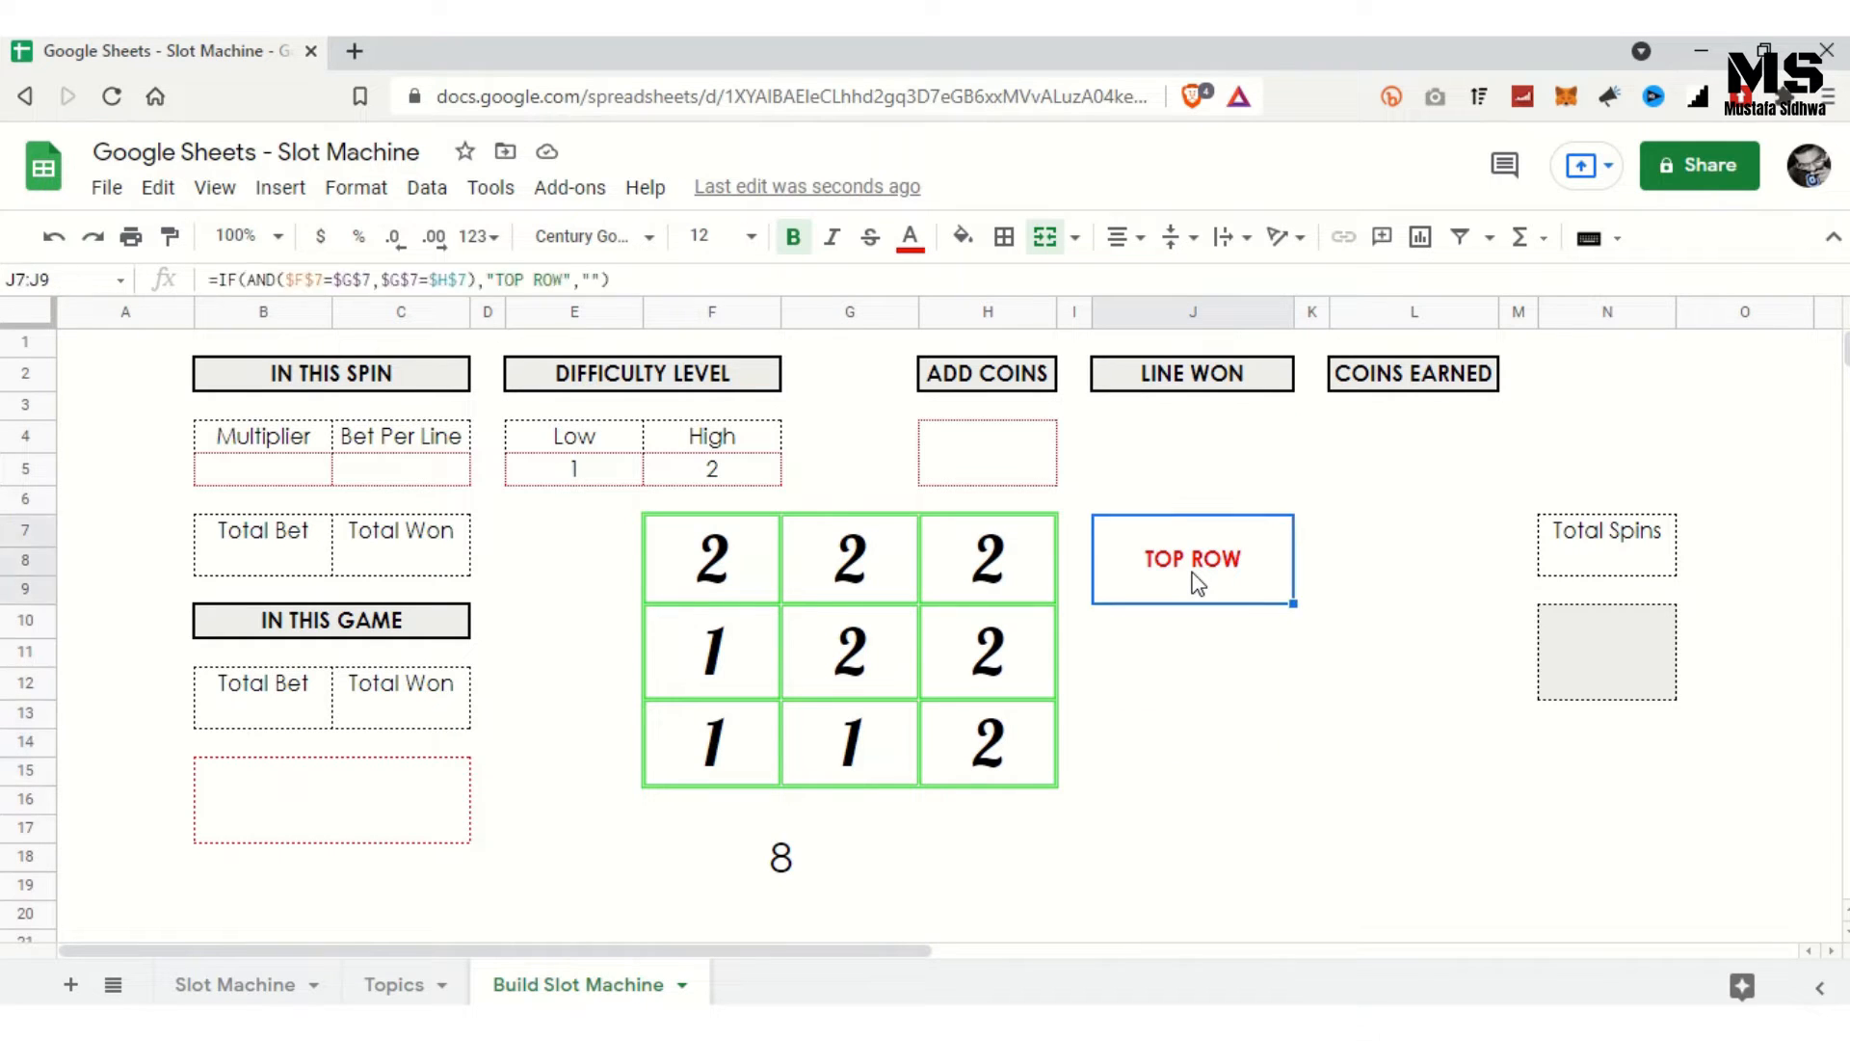
{"action": "key", "text": "Down"}
{"action": "key", "text": "Up"}
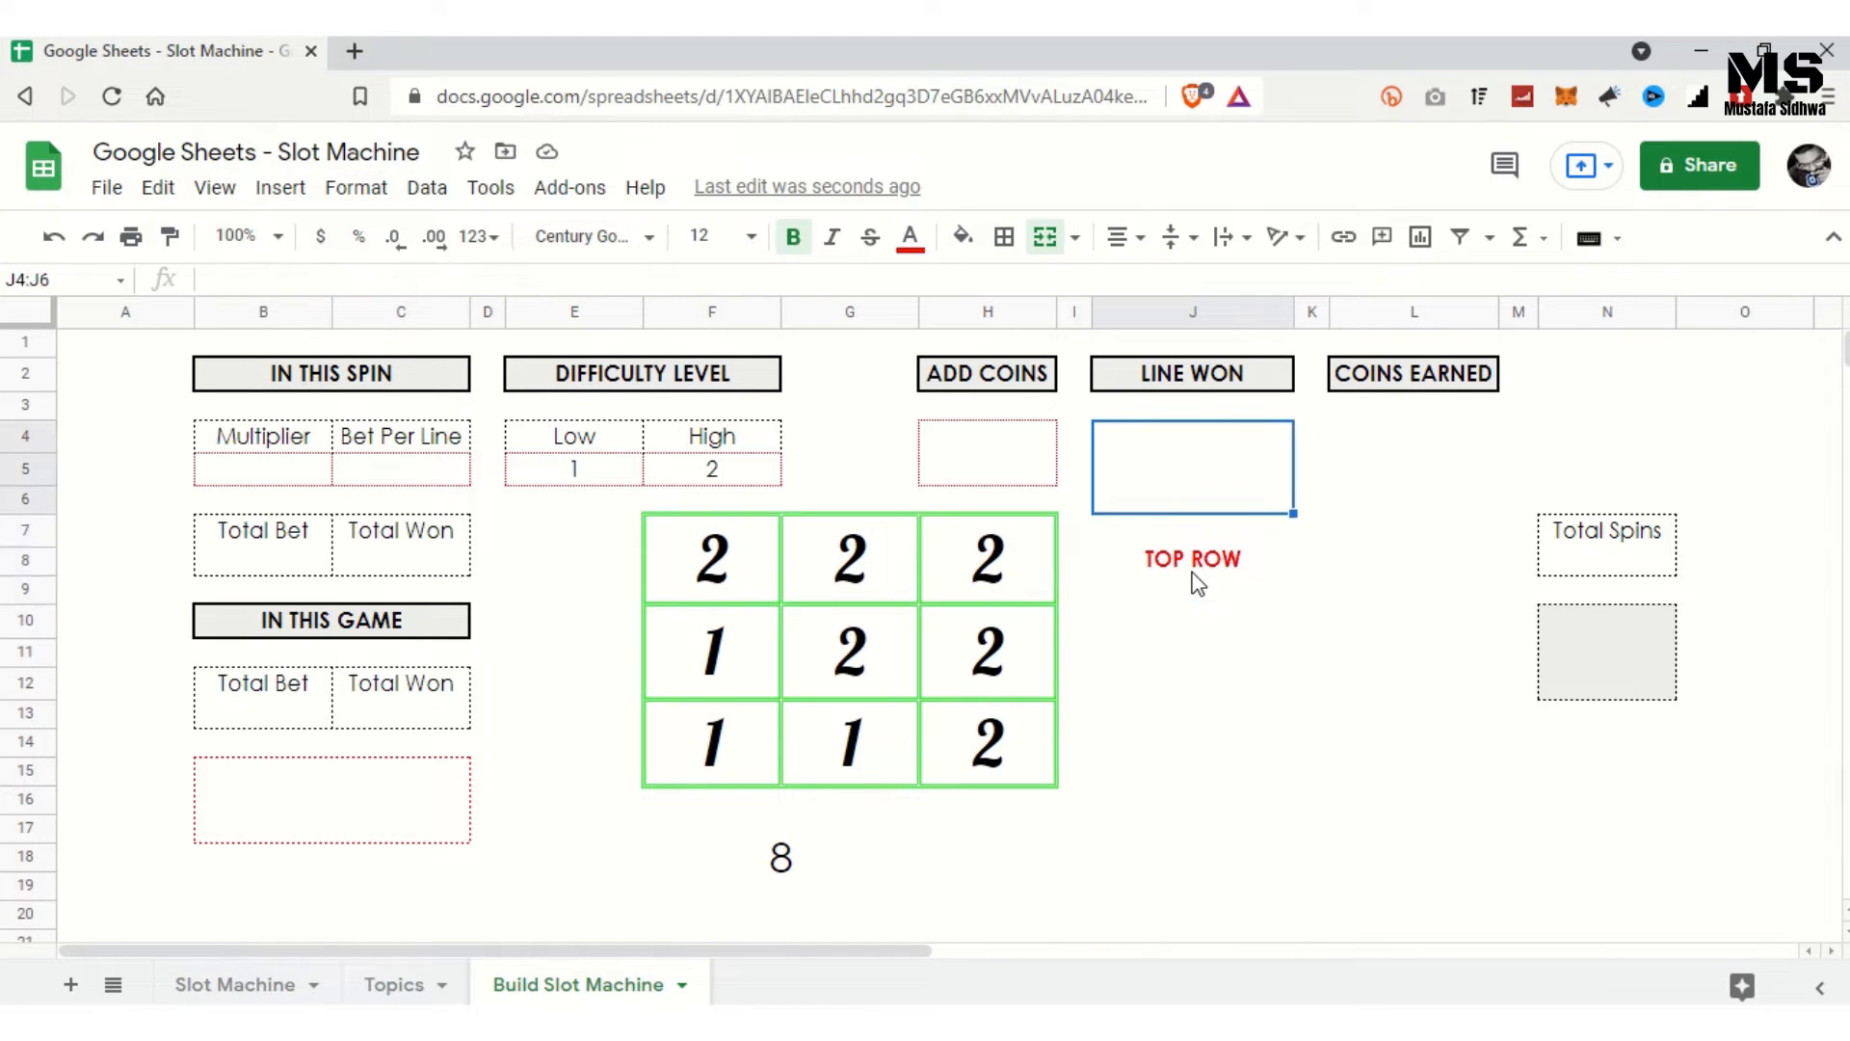
{"action": "key", "text": "Down"}
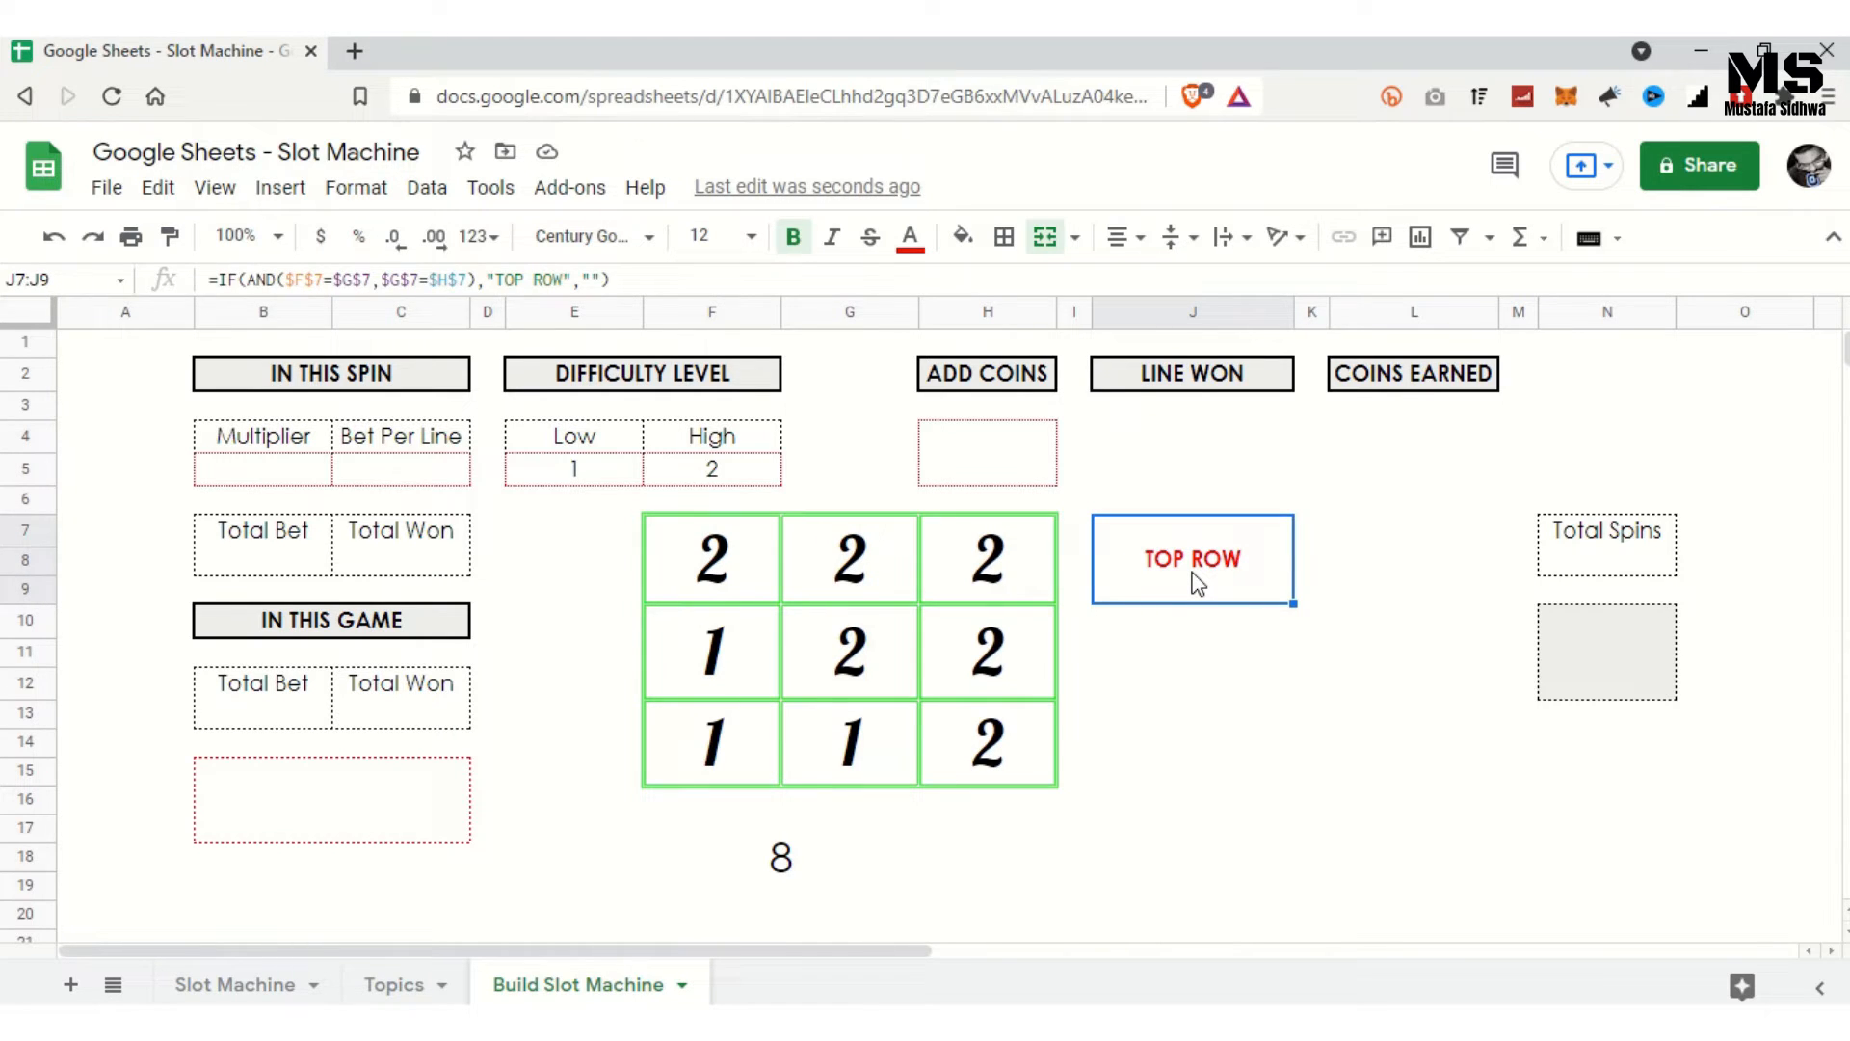
Step: Start a formula in the Line Won cell J4 with an AND test nested inside IF, =IF(AND(
{"action": "key", "text": "Up"}
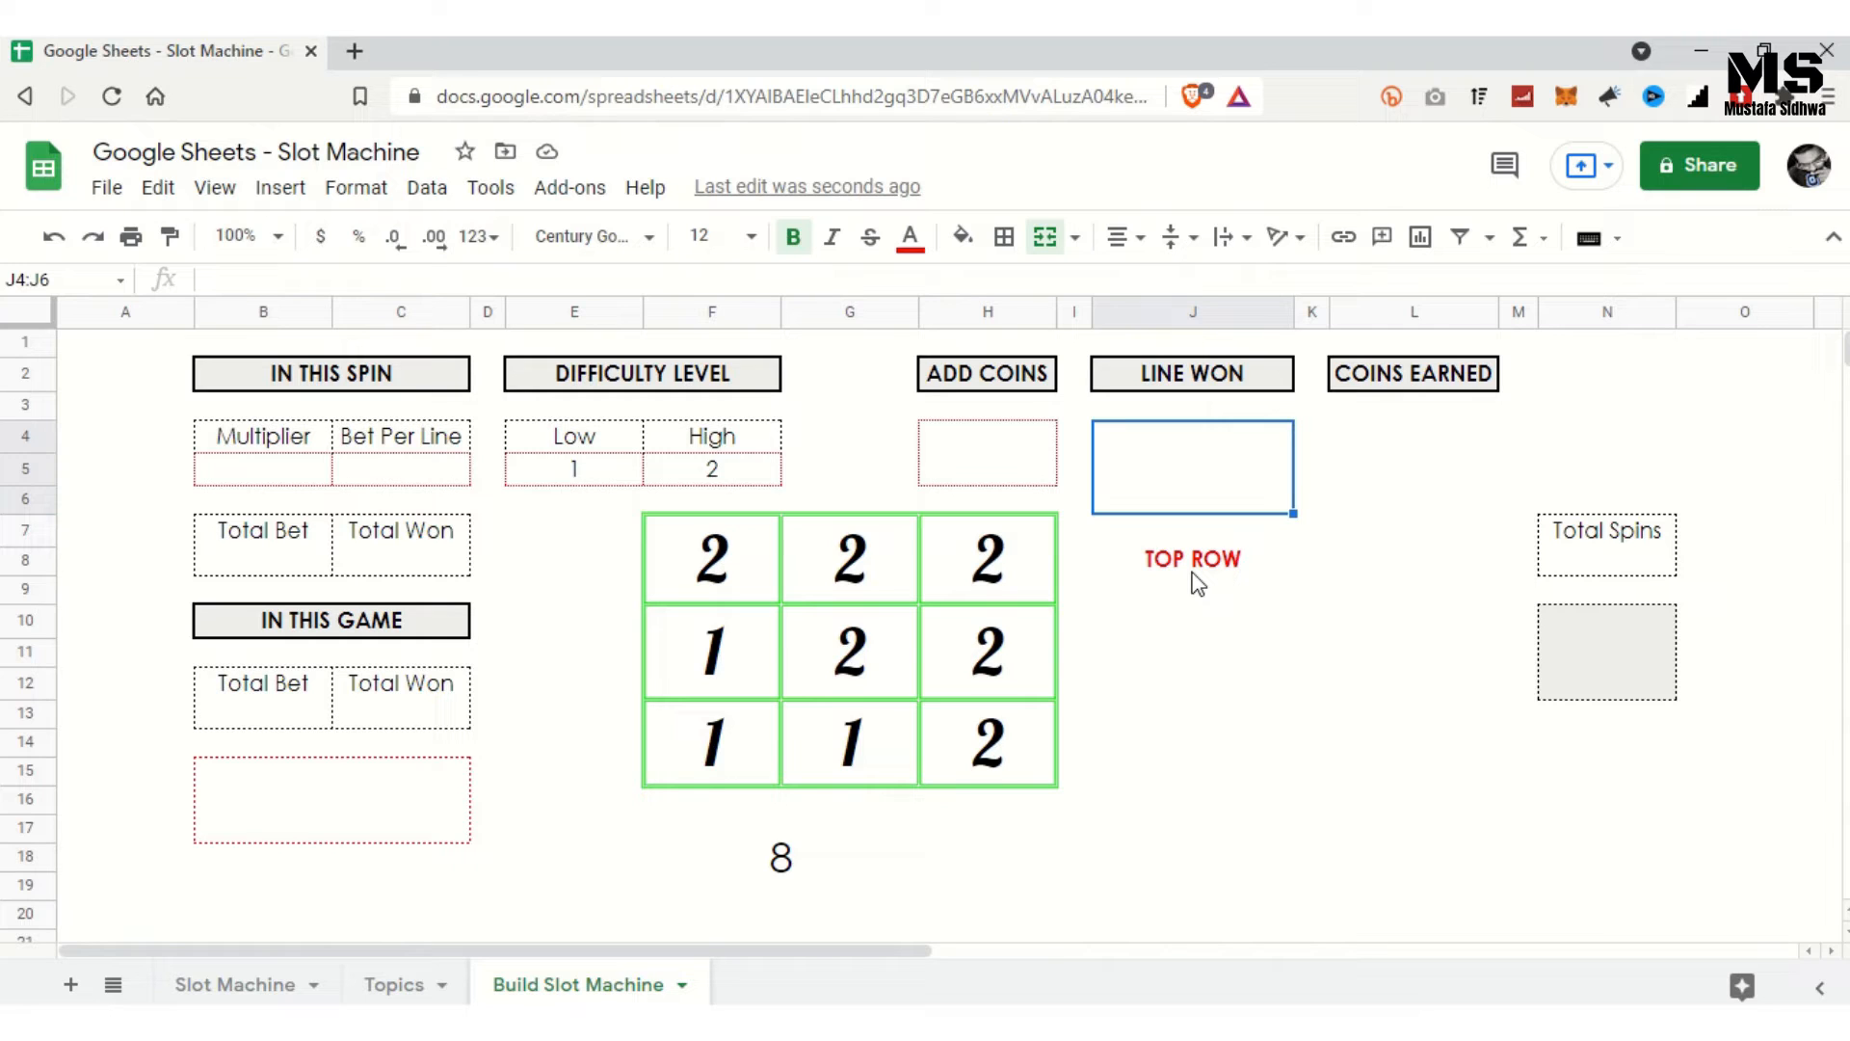
{"action": "type", "text": "=IF"}
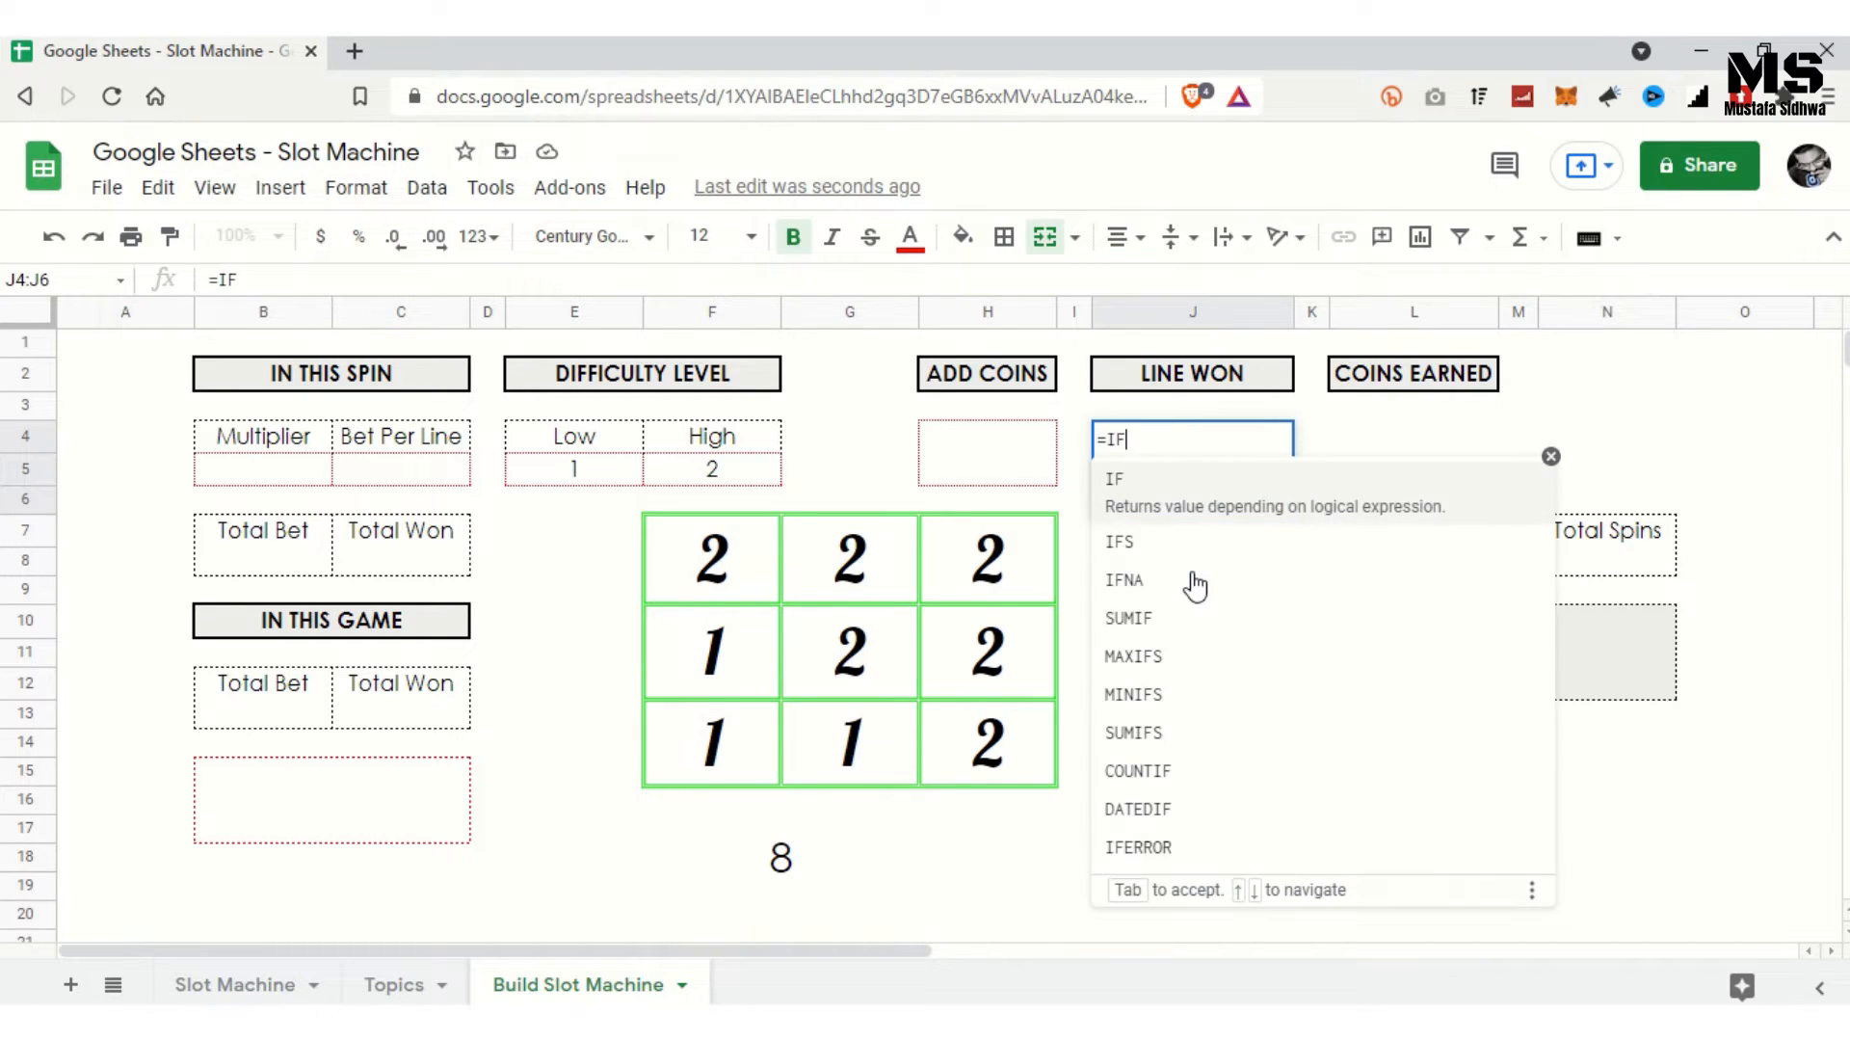
{"action": "type", "text": "("}
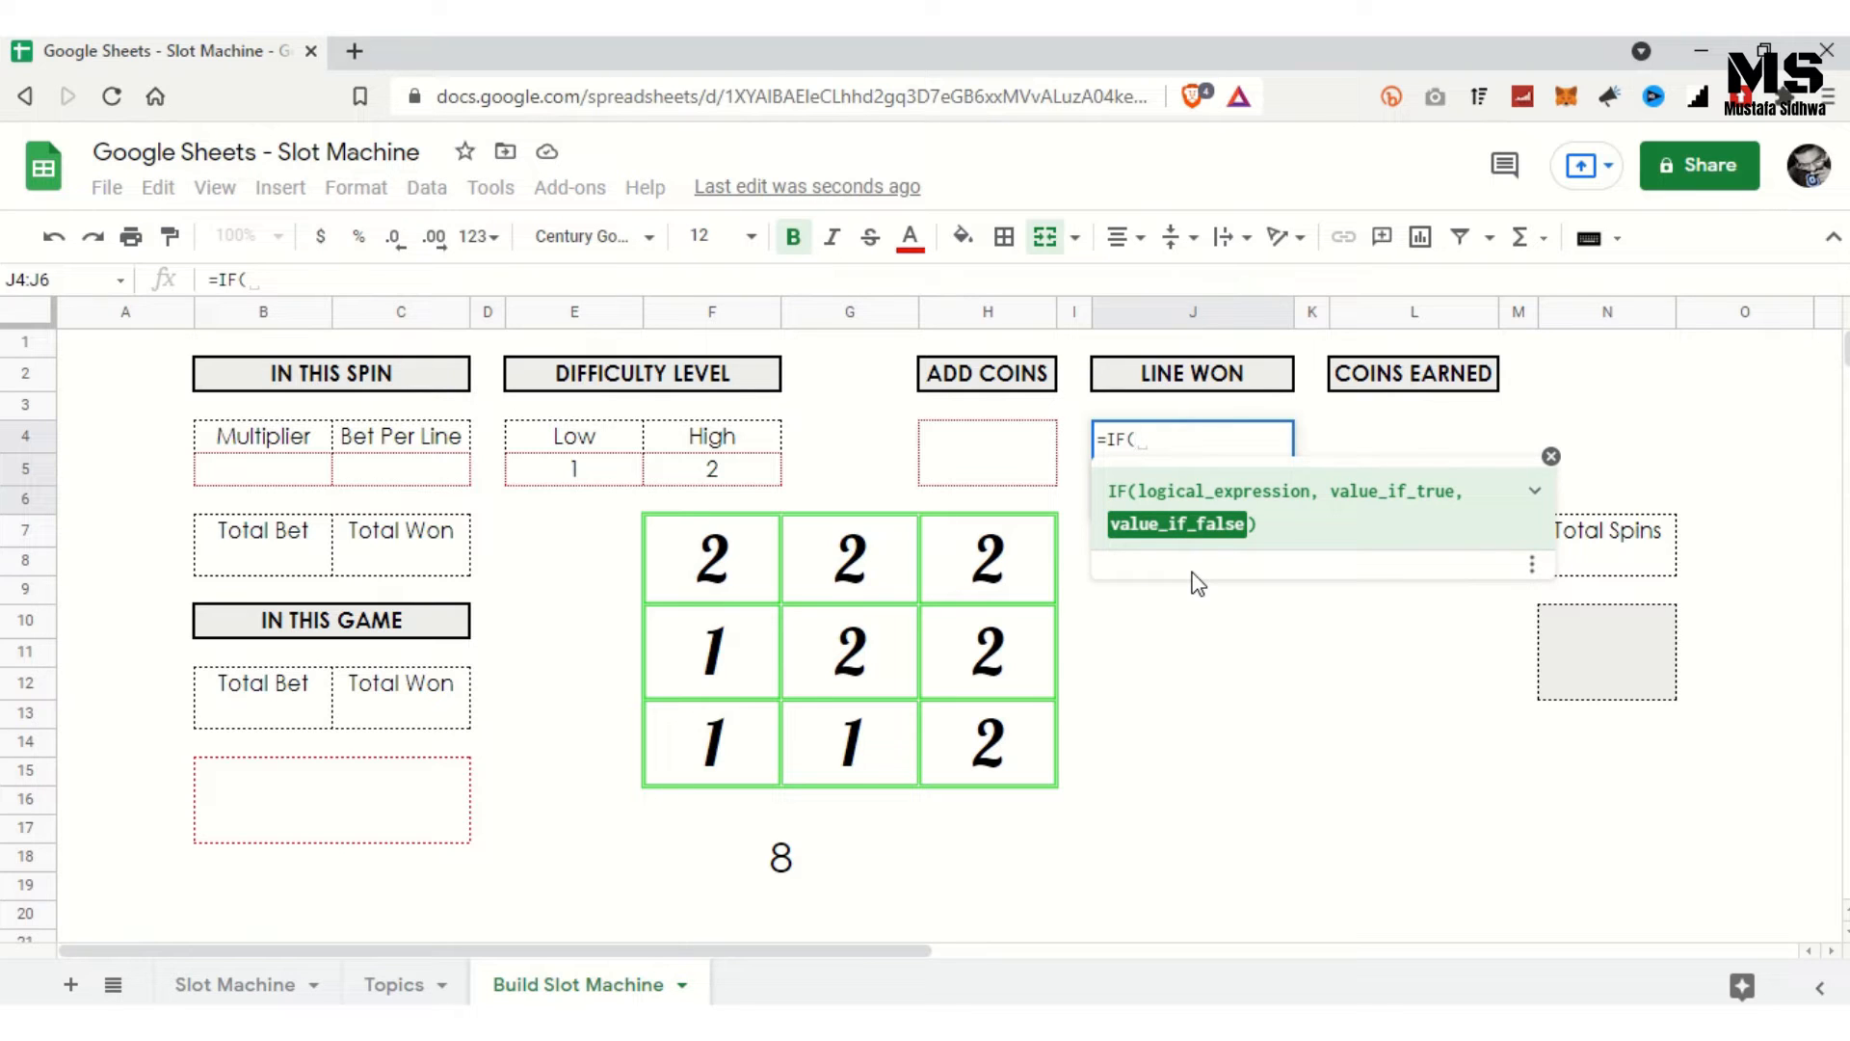
{"action": "type", "text": "aN"}
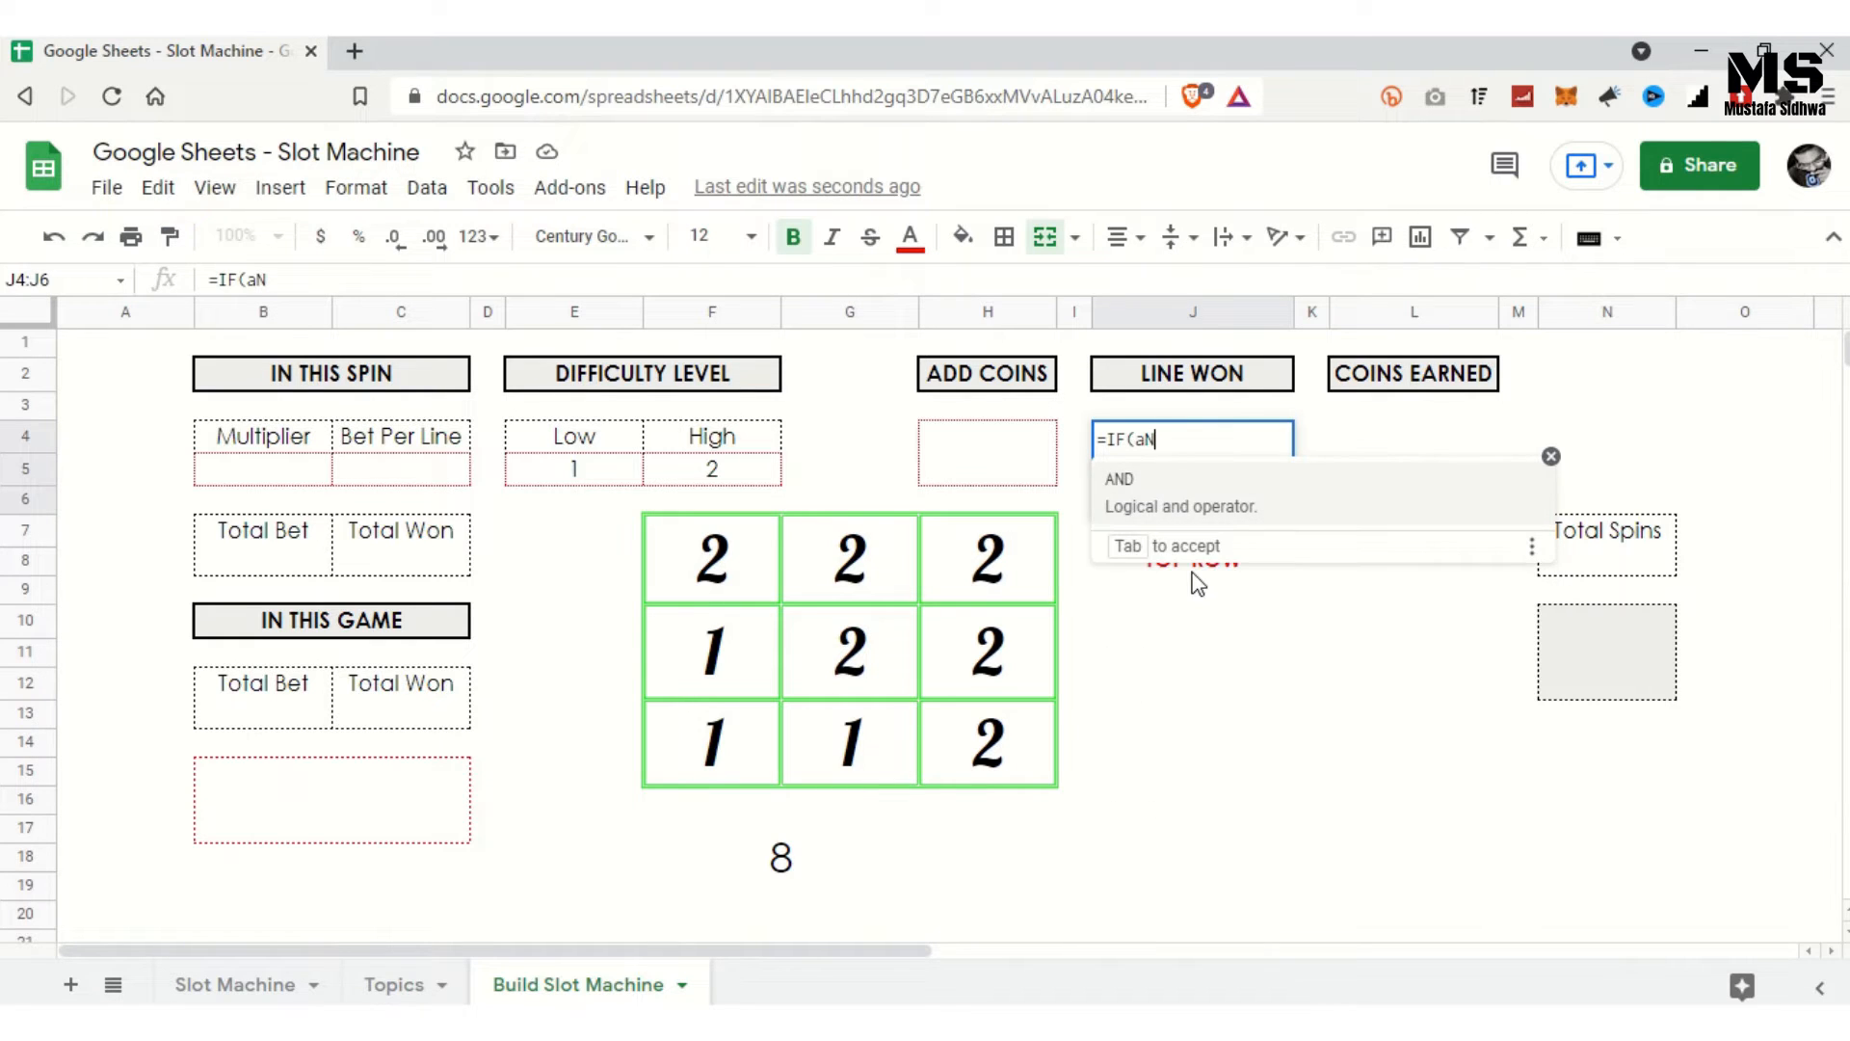
{"action": "key", "text": "BackSpace"}
{"action": "key", "text": "BackSpace"}
{"action": "type", "text": "A"}
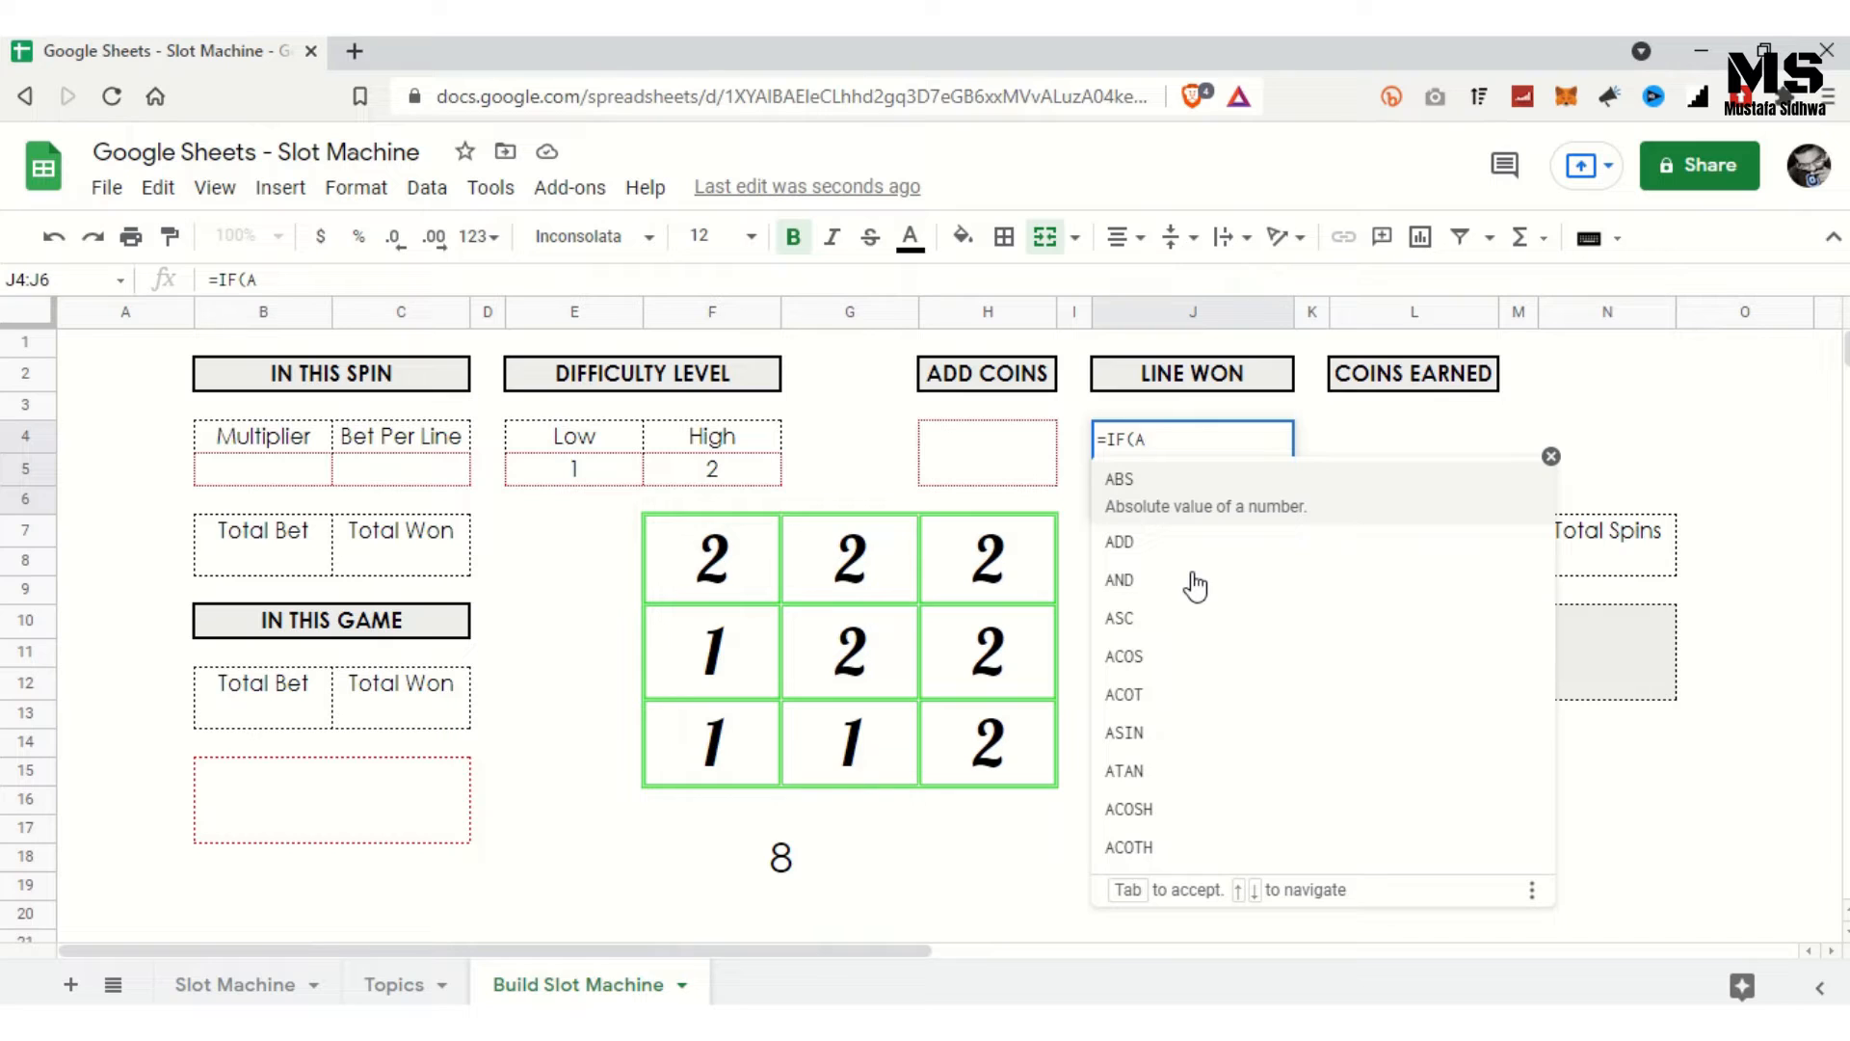
{"action": "type", "text": "ND("}
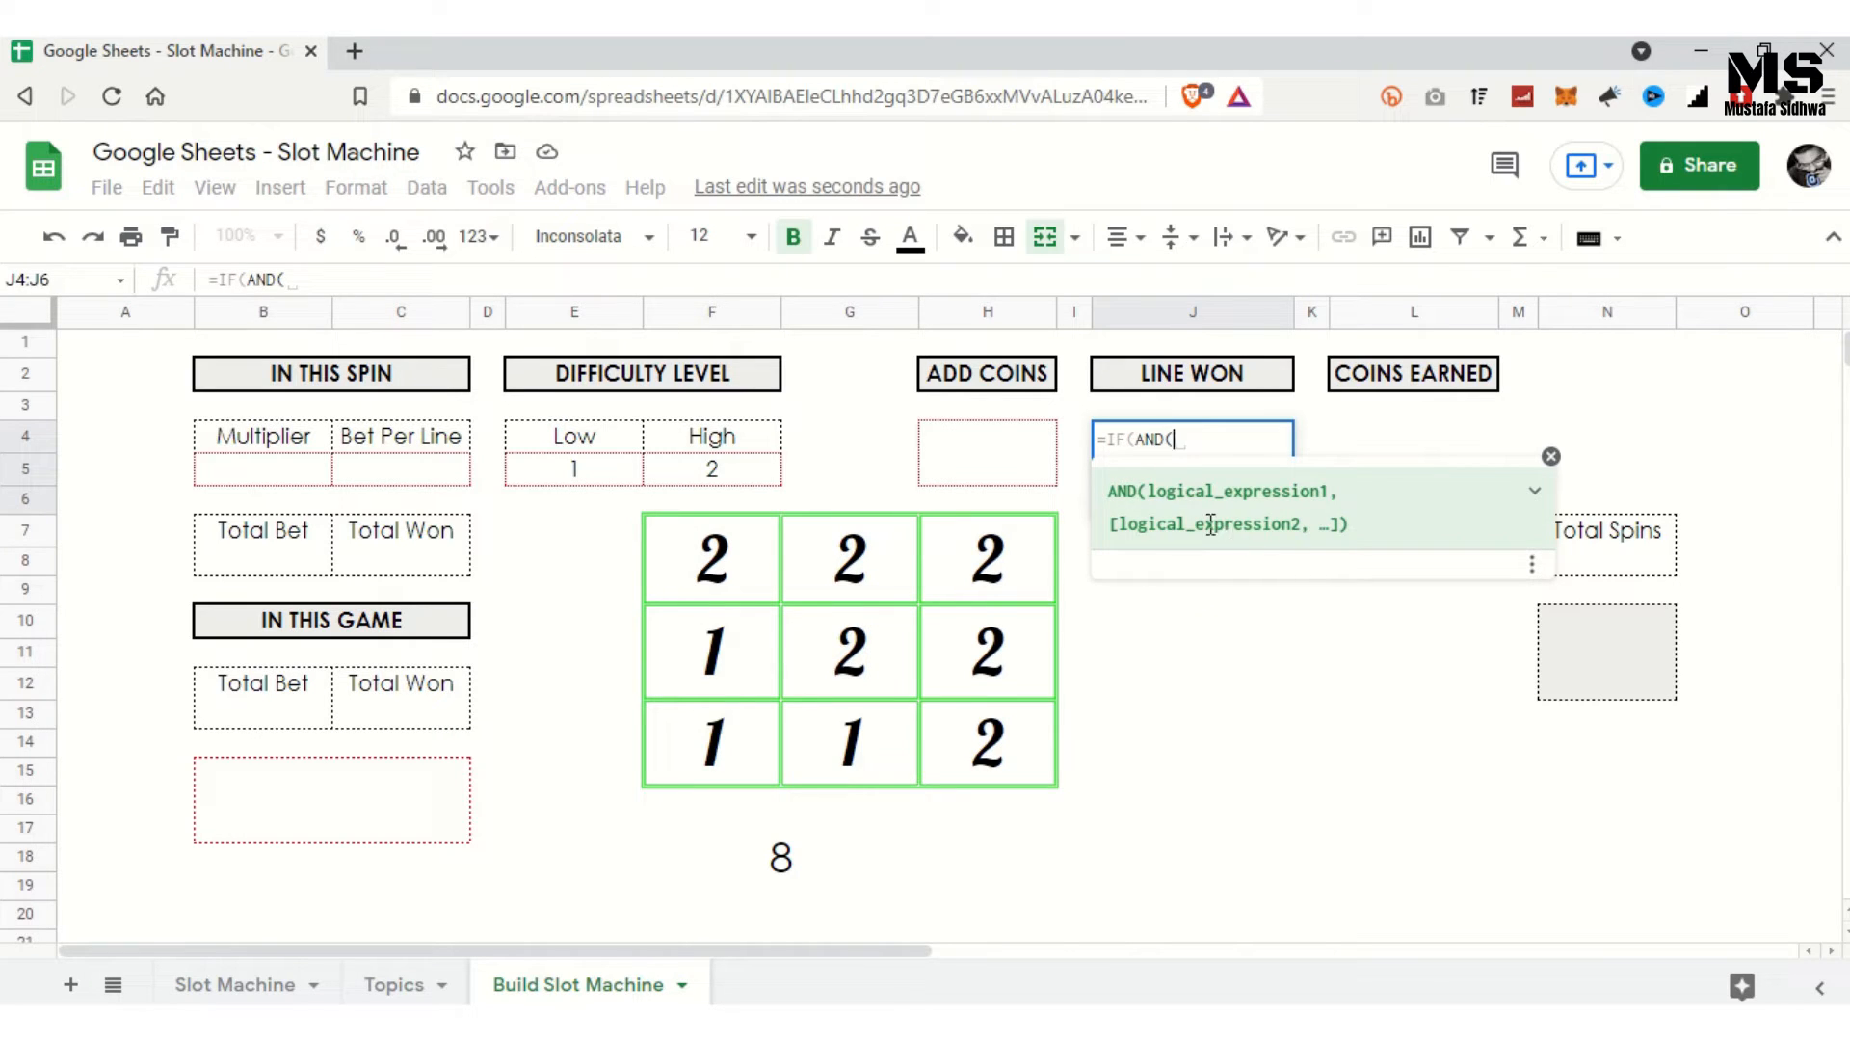
Step: Add the rising diagonal's conditions F13=G10 and G10=H7 to the AND test in J4
{"action": "left_click", "coordinate": [707, 730]}
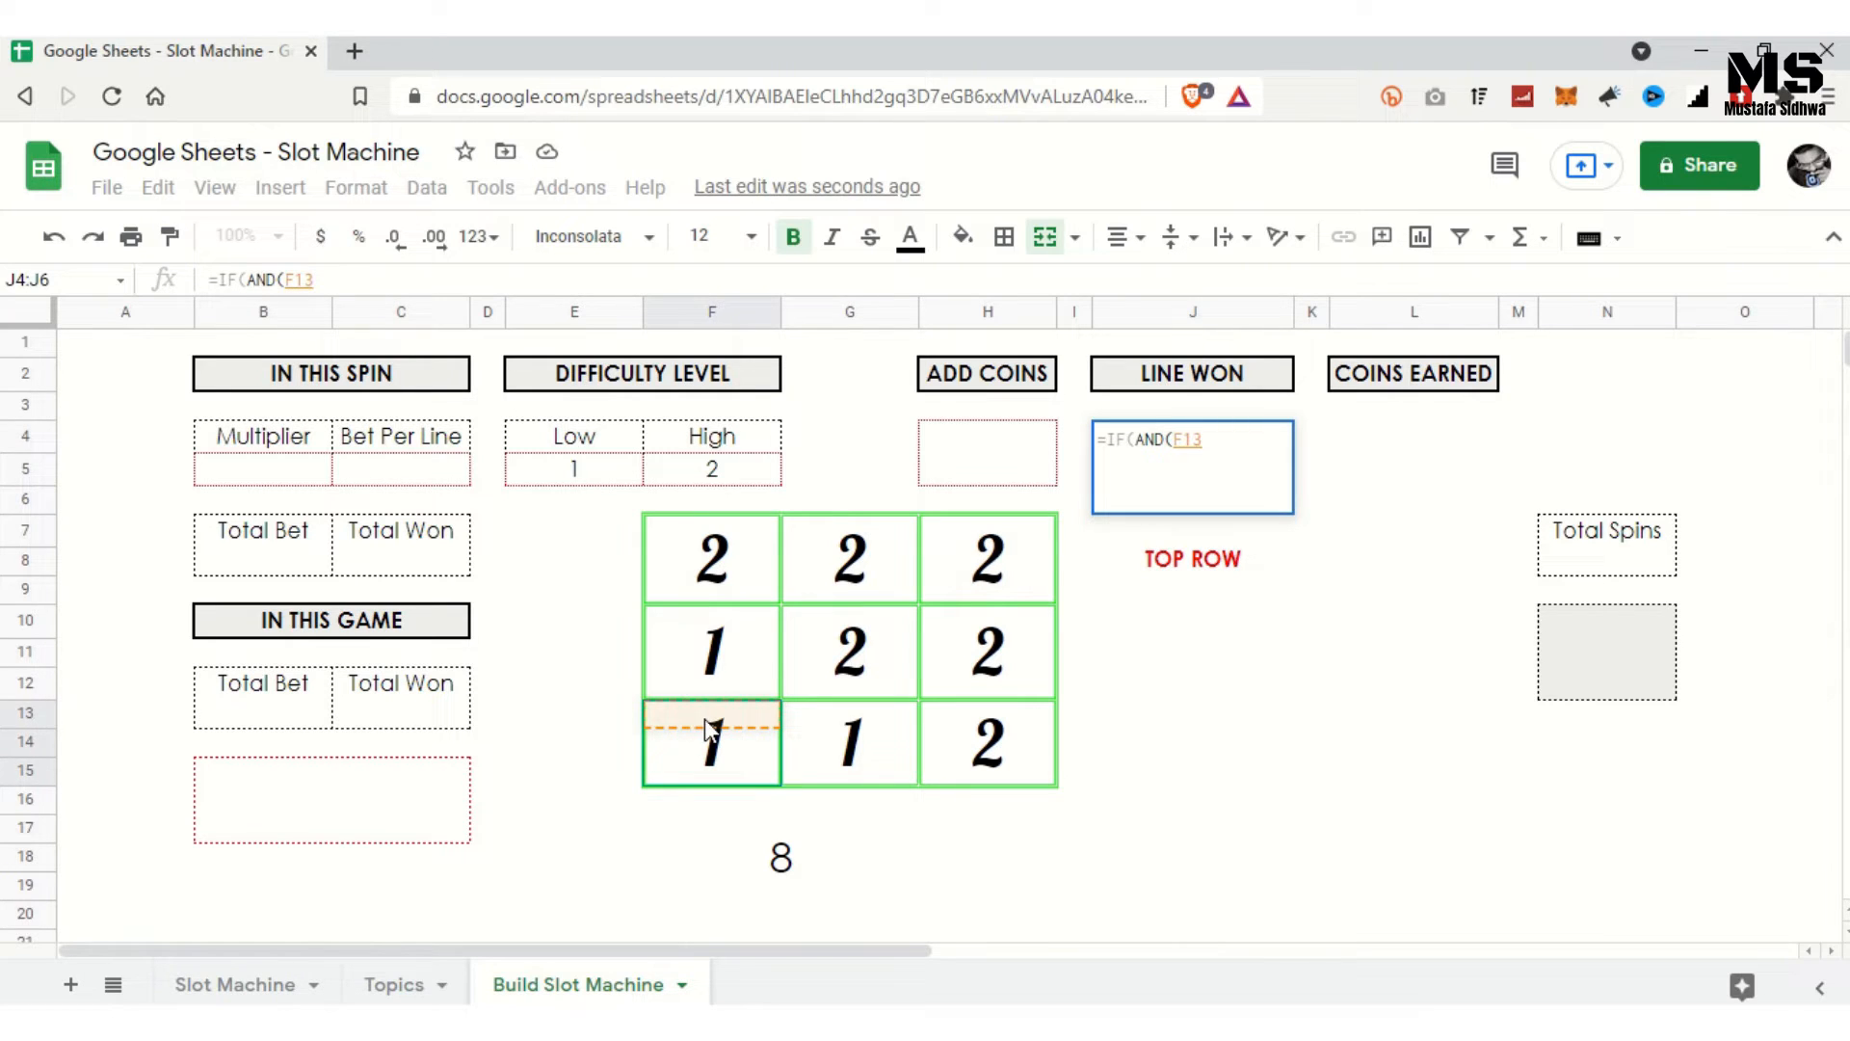
{"action": "type", "text": "="}
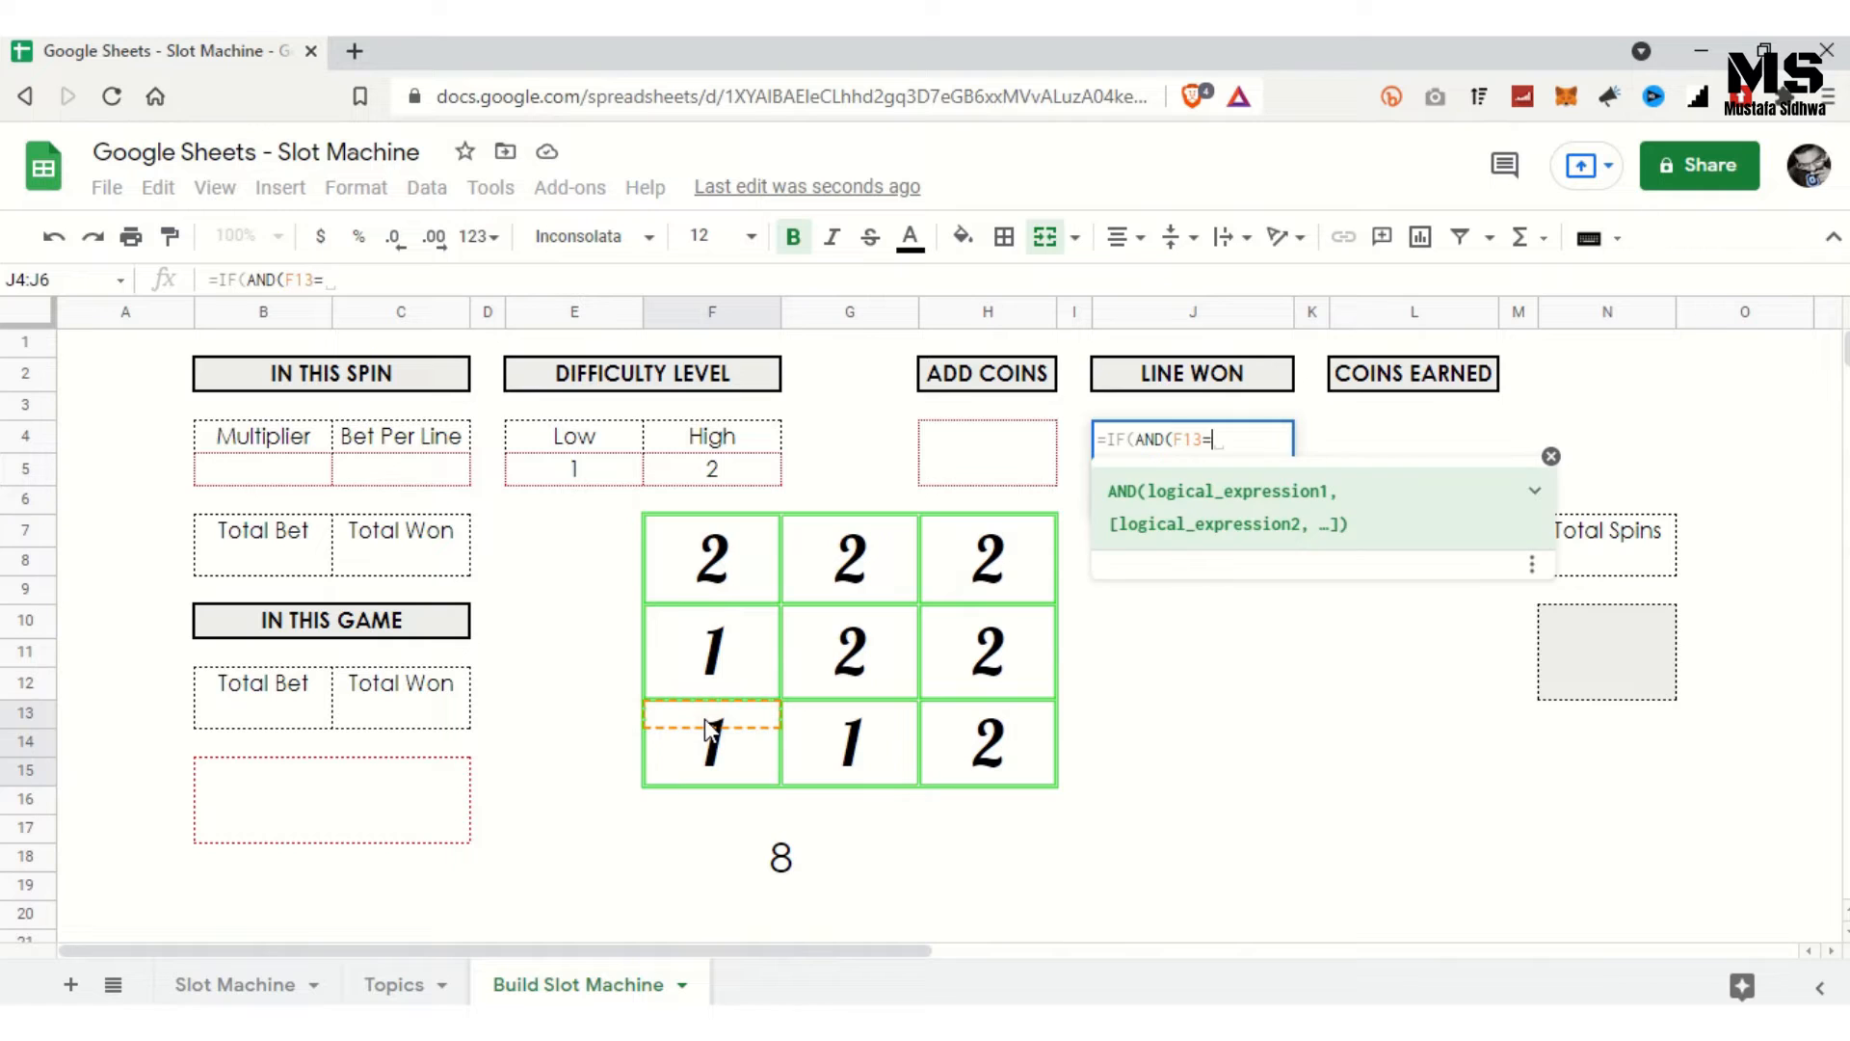
{"action": "left_click", "coordinate": [831, 634]}
{"action": "type", "text": ","}
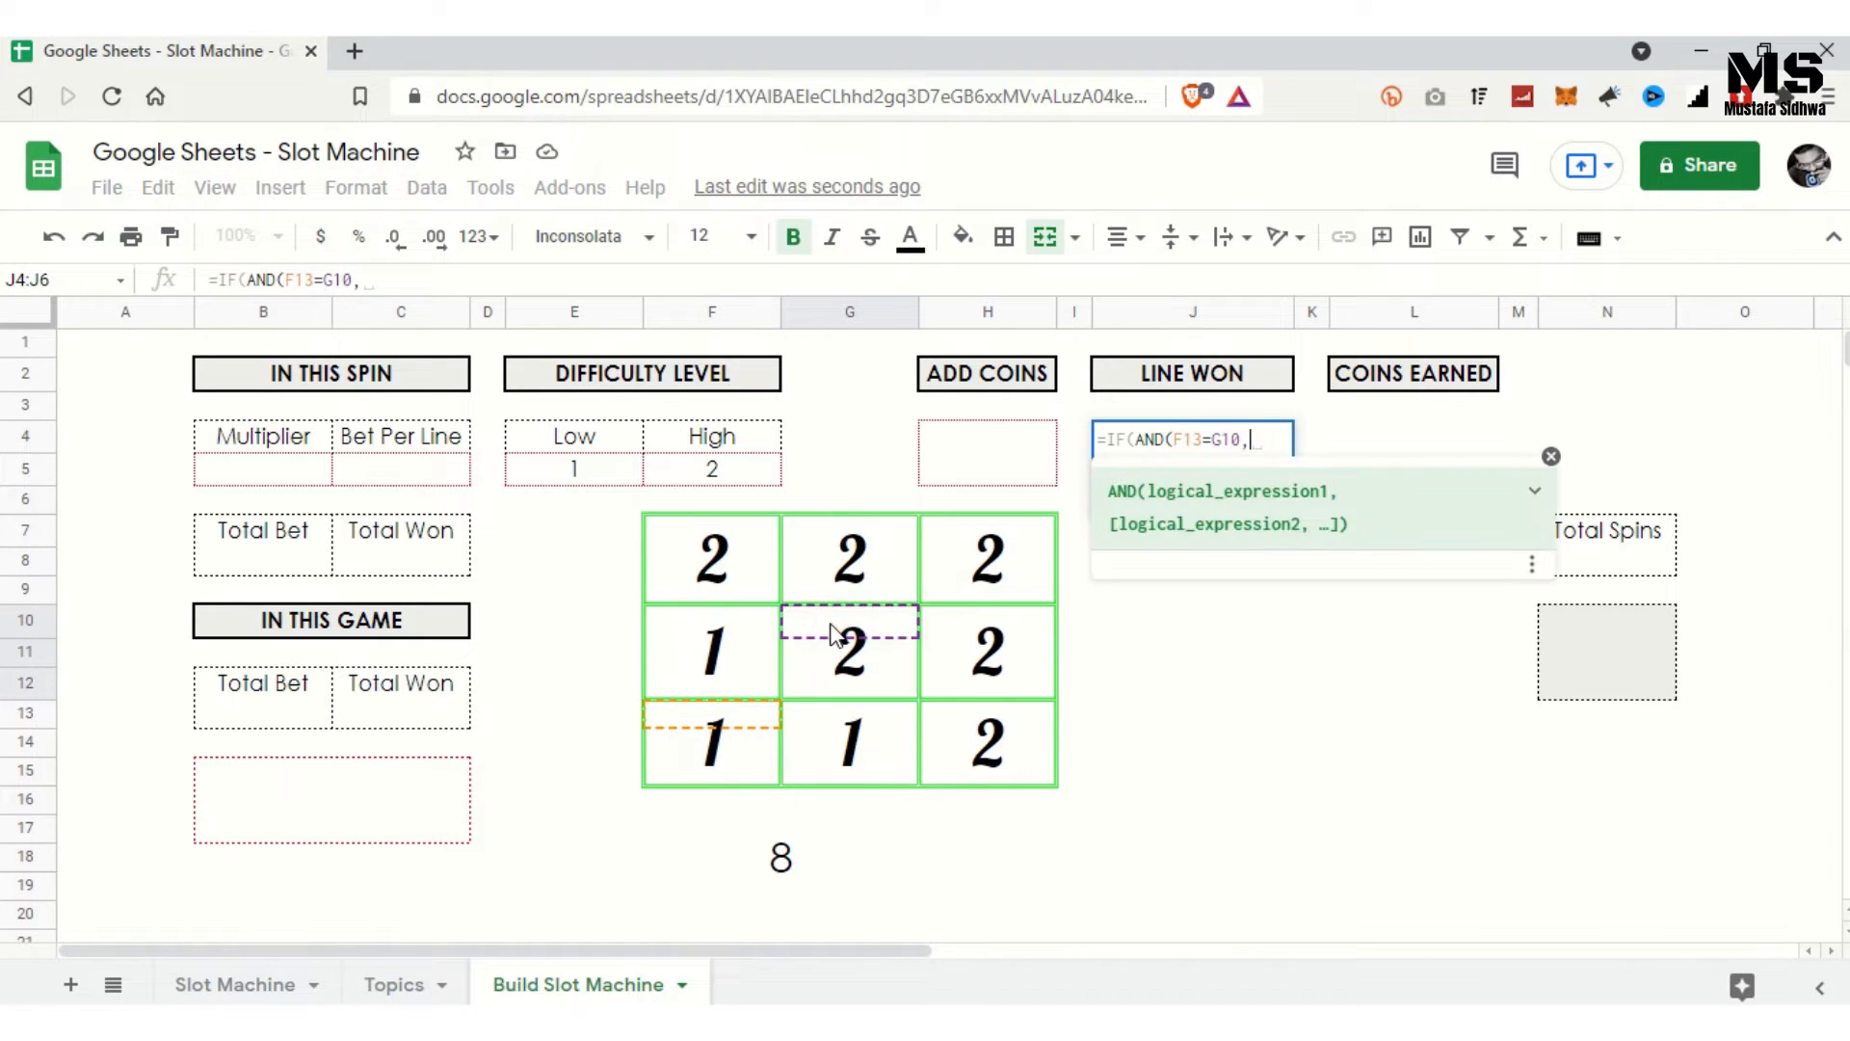
{"action": "left_click", "coordinate": [831, 634]}
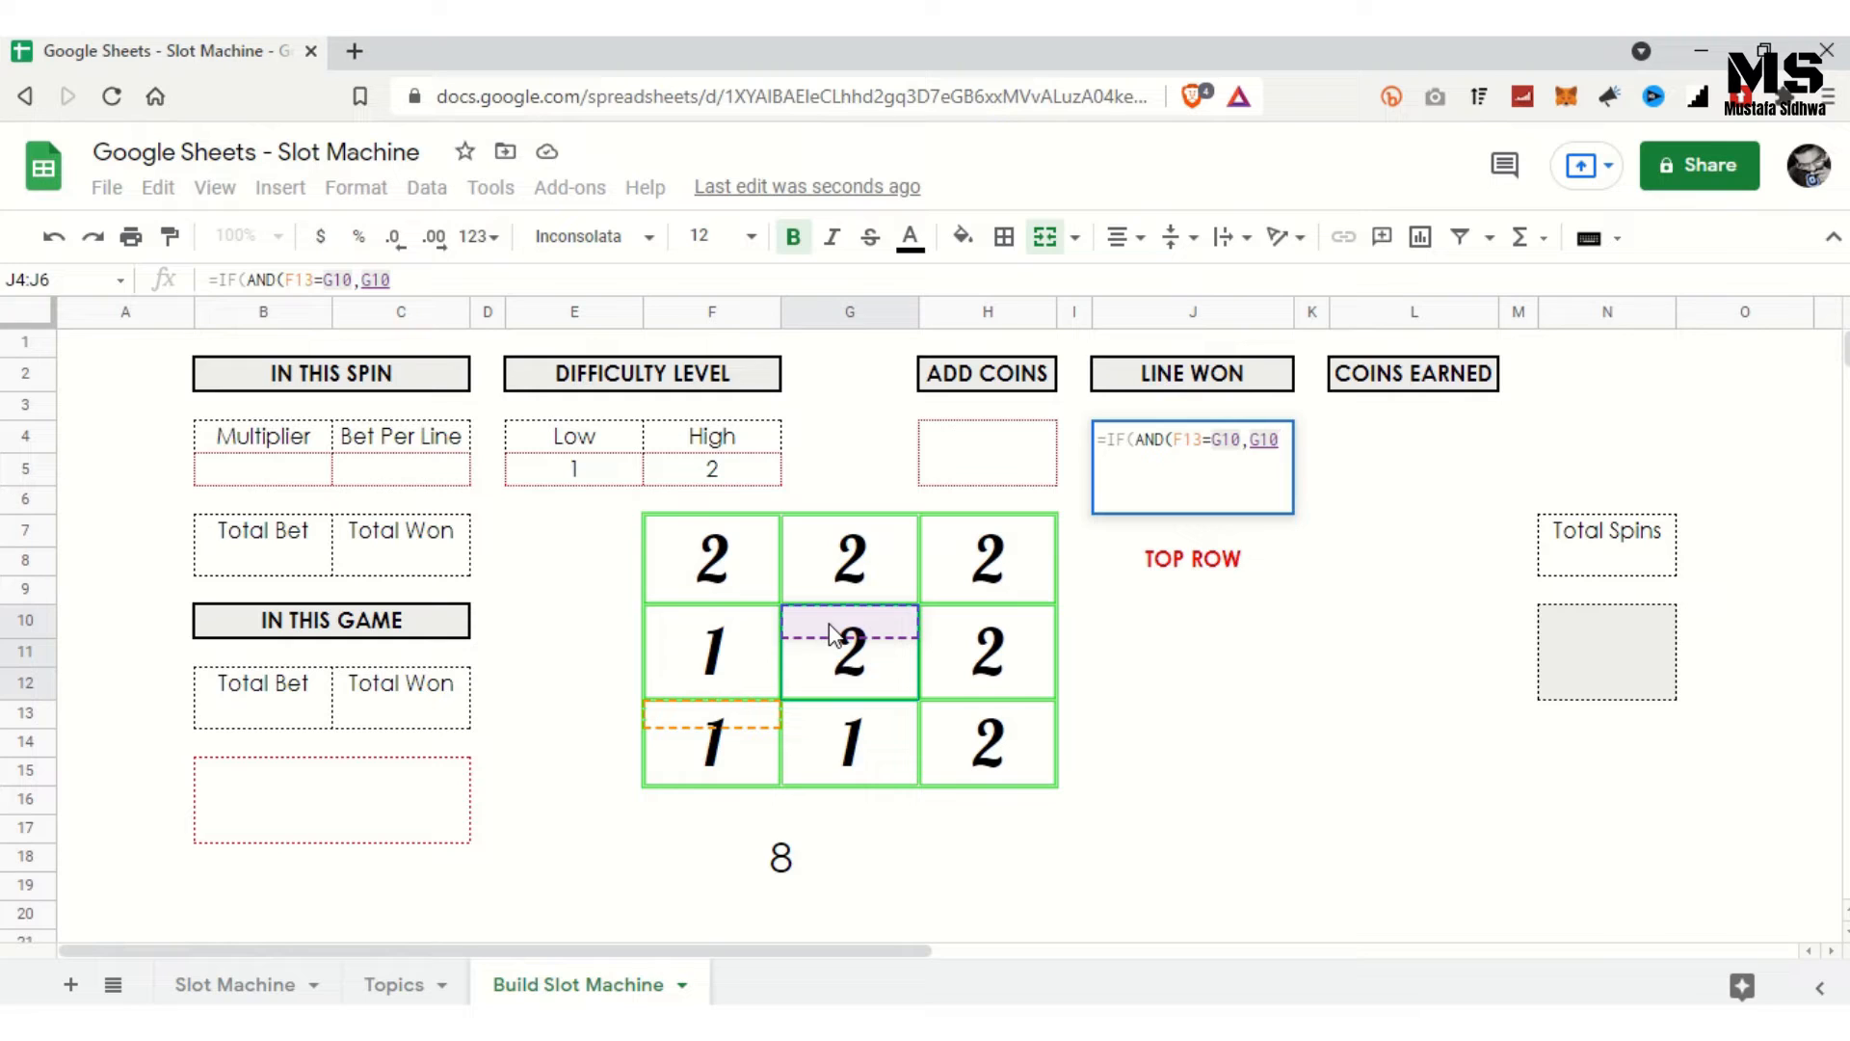
{"action": "type", "text": "="}
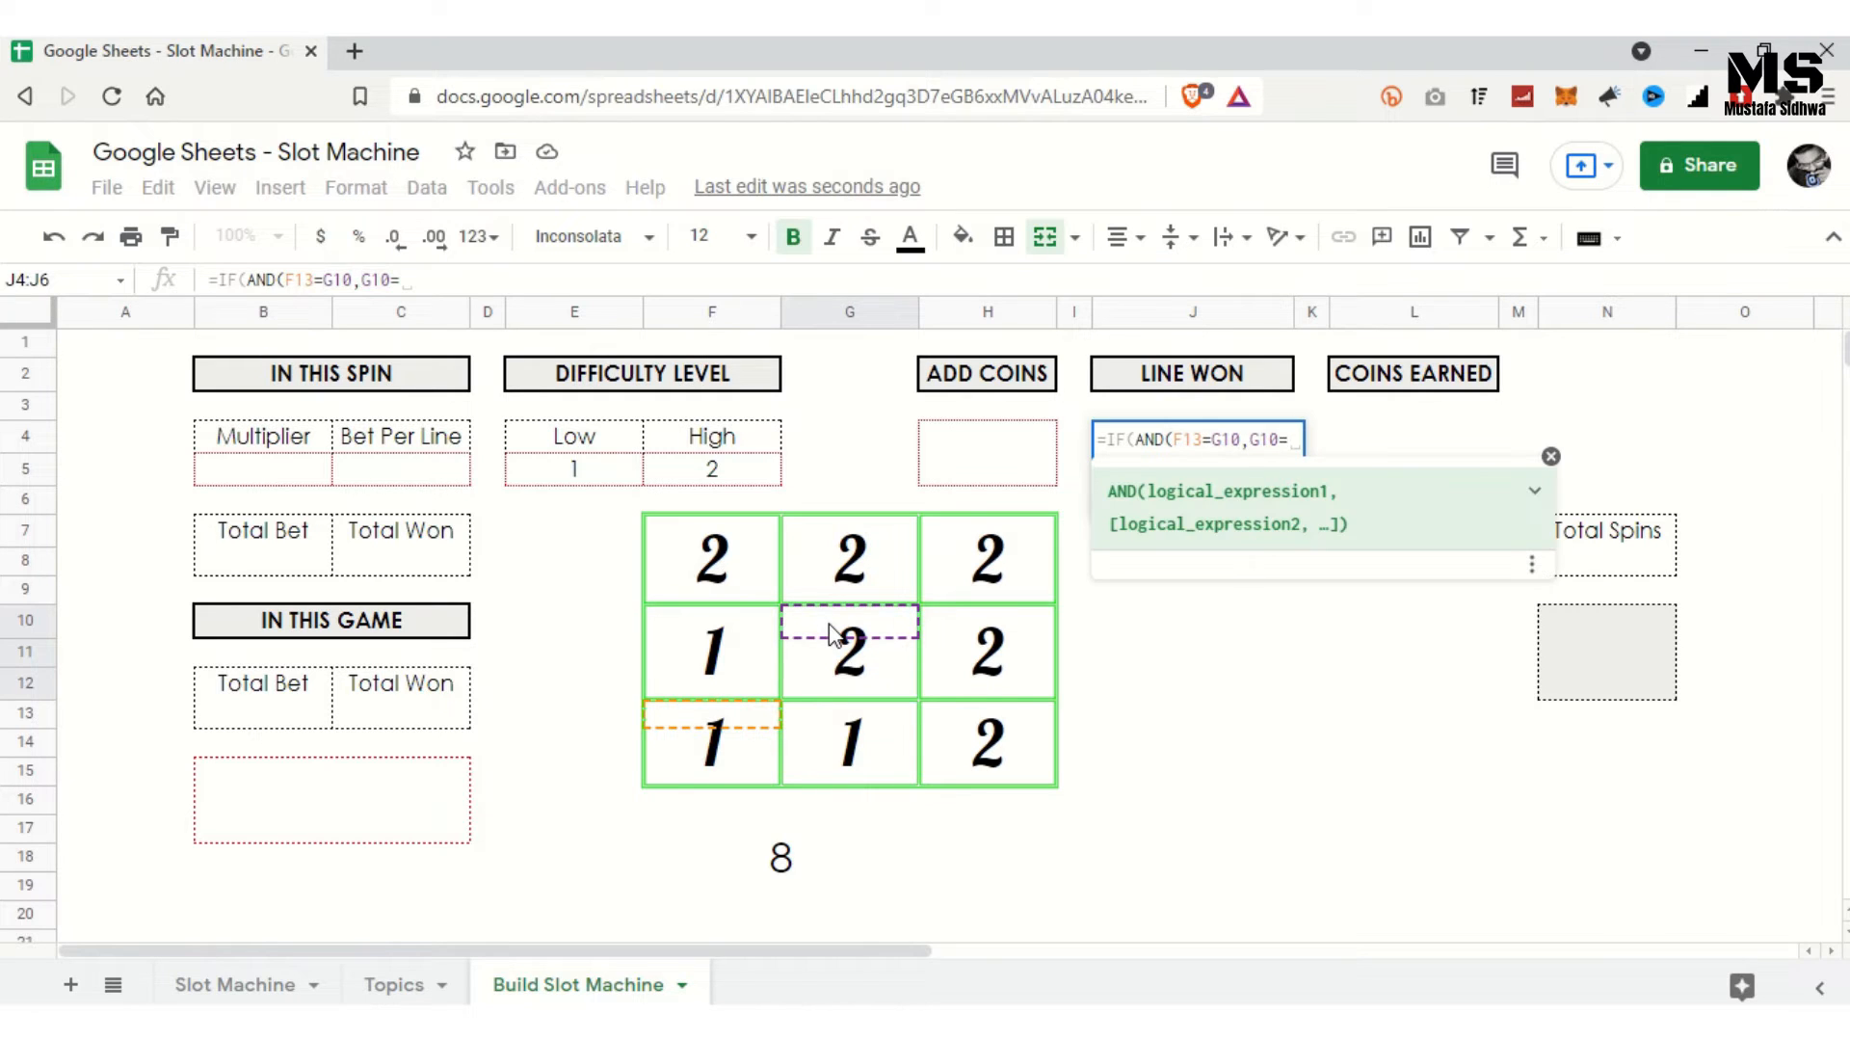
{"action": "left_click", "coordinate": [975, 540]}
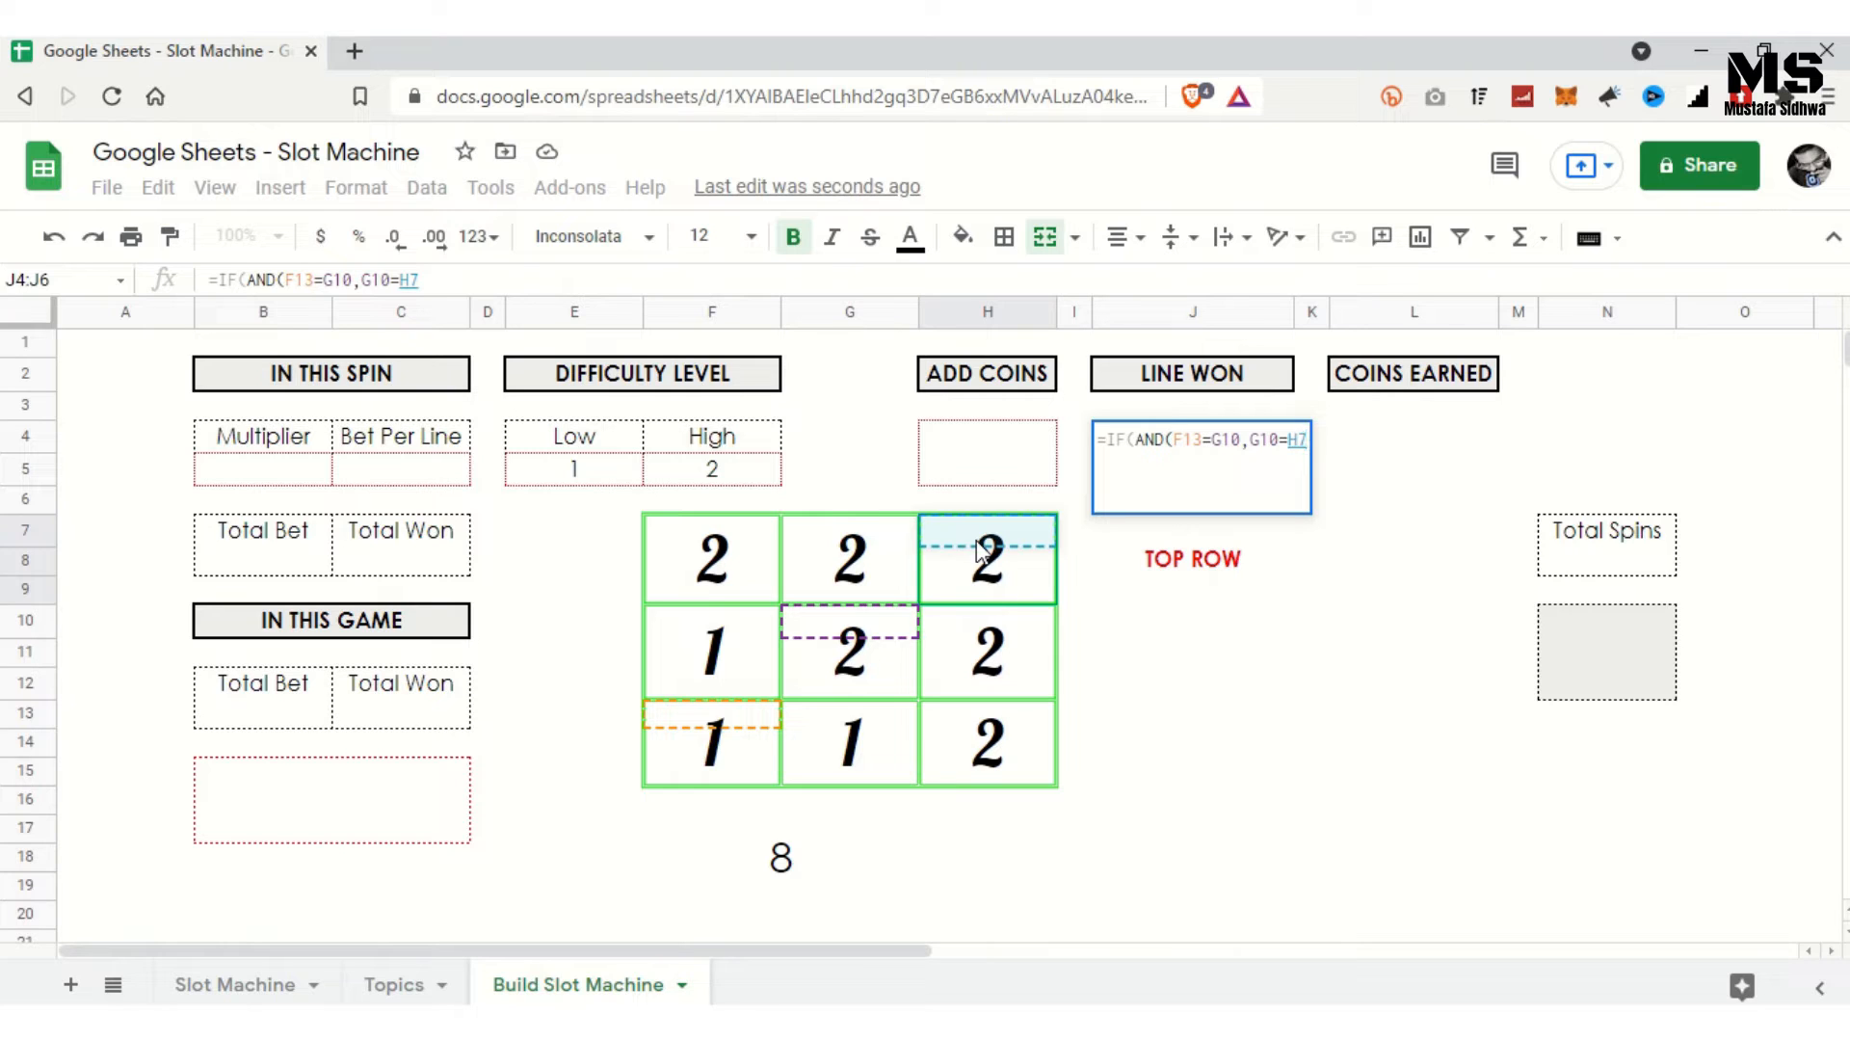
Step: Complete J4's IF formula with "DIAGONALLY TOP" as the true value and an empty string as the false value
{"action": "type", "text": ")"}
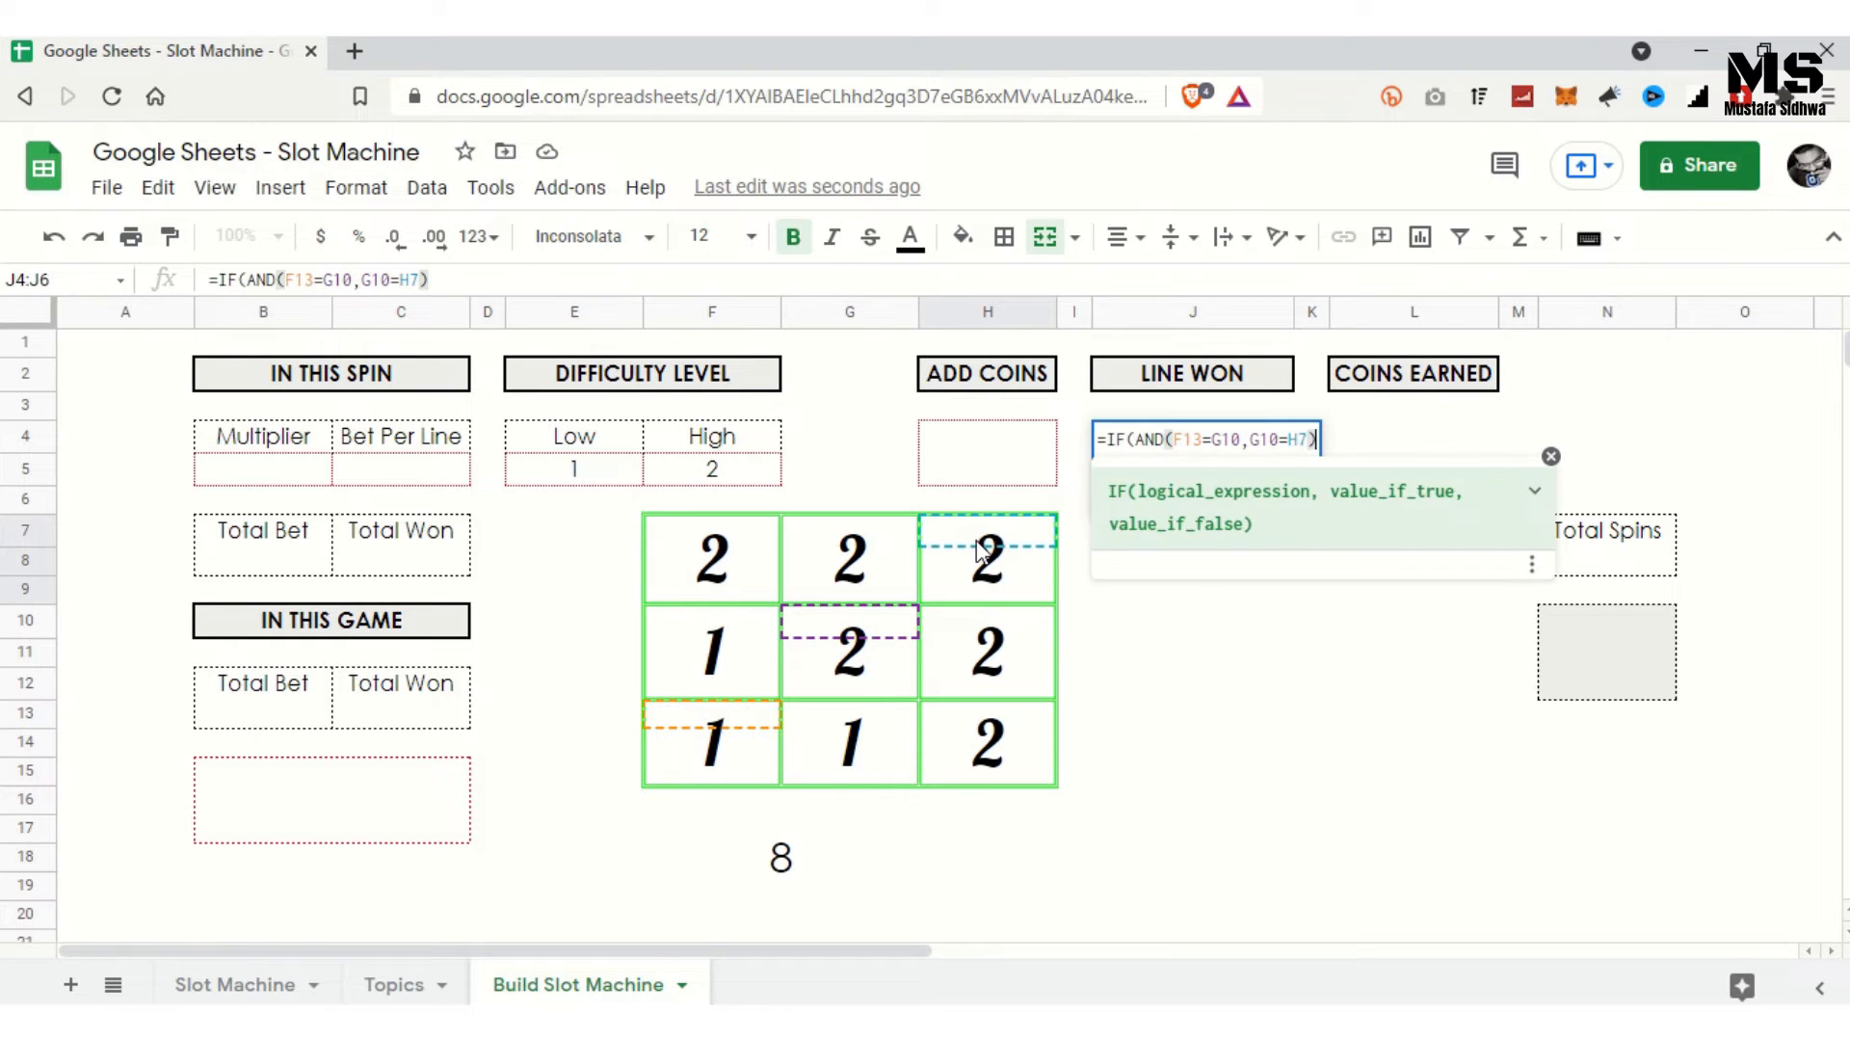
{"action": "type", "text": ","}
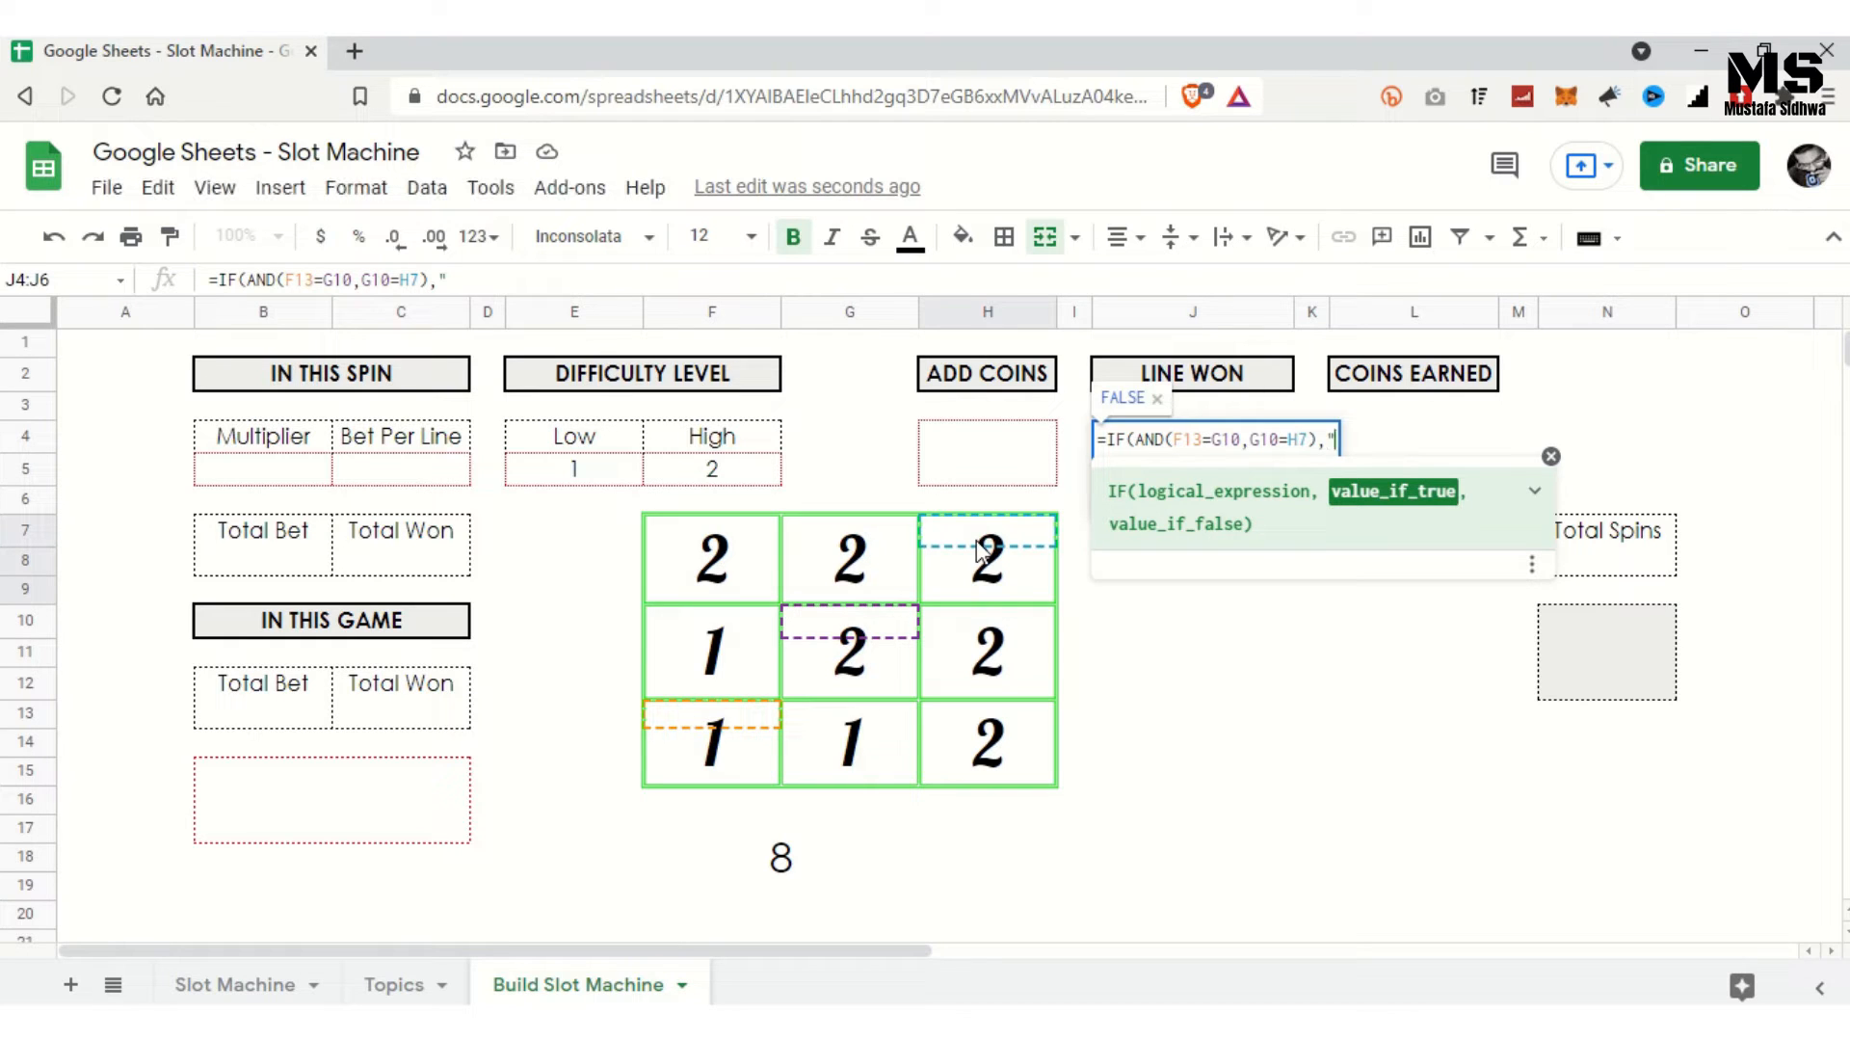
{"action": "type", "text": "\""}
{"action": "type", "text": "DIAGONALL"}
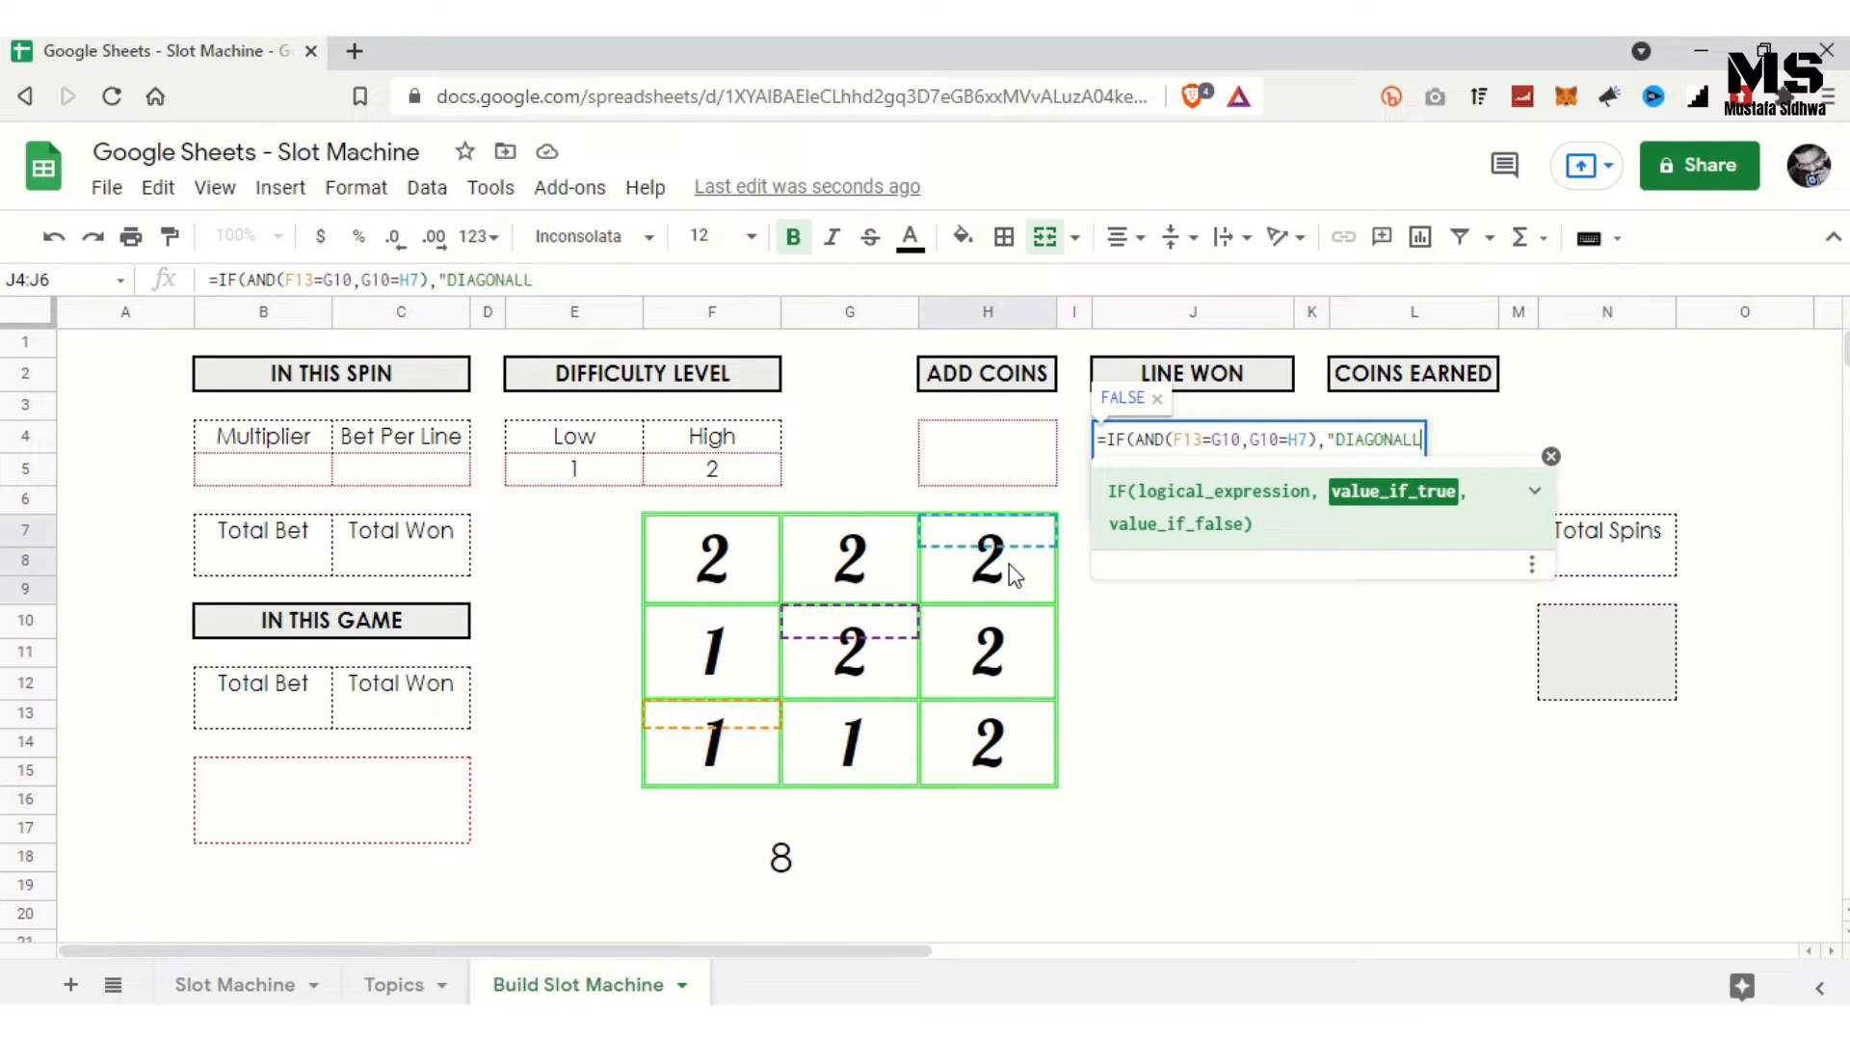
{"action": "type", "text": "Y TOP\""}
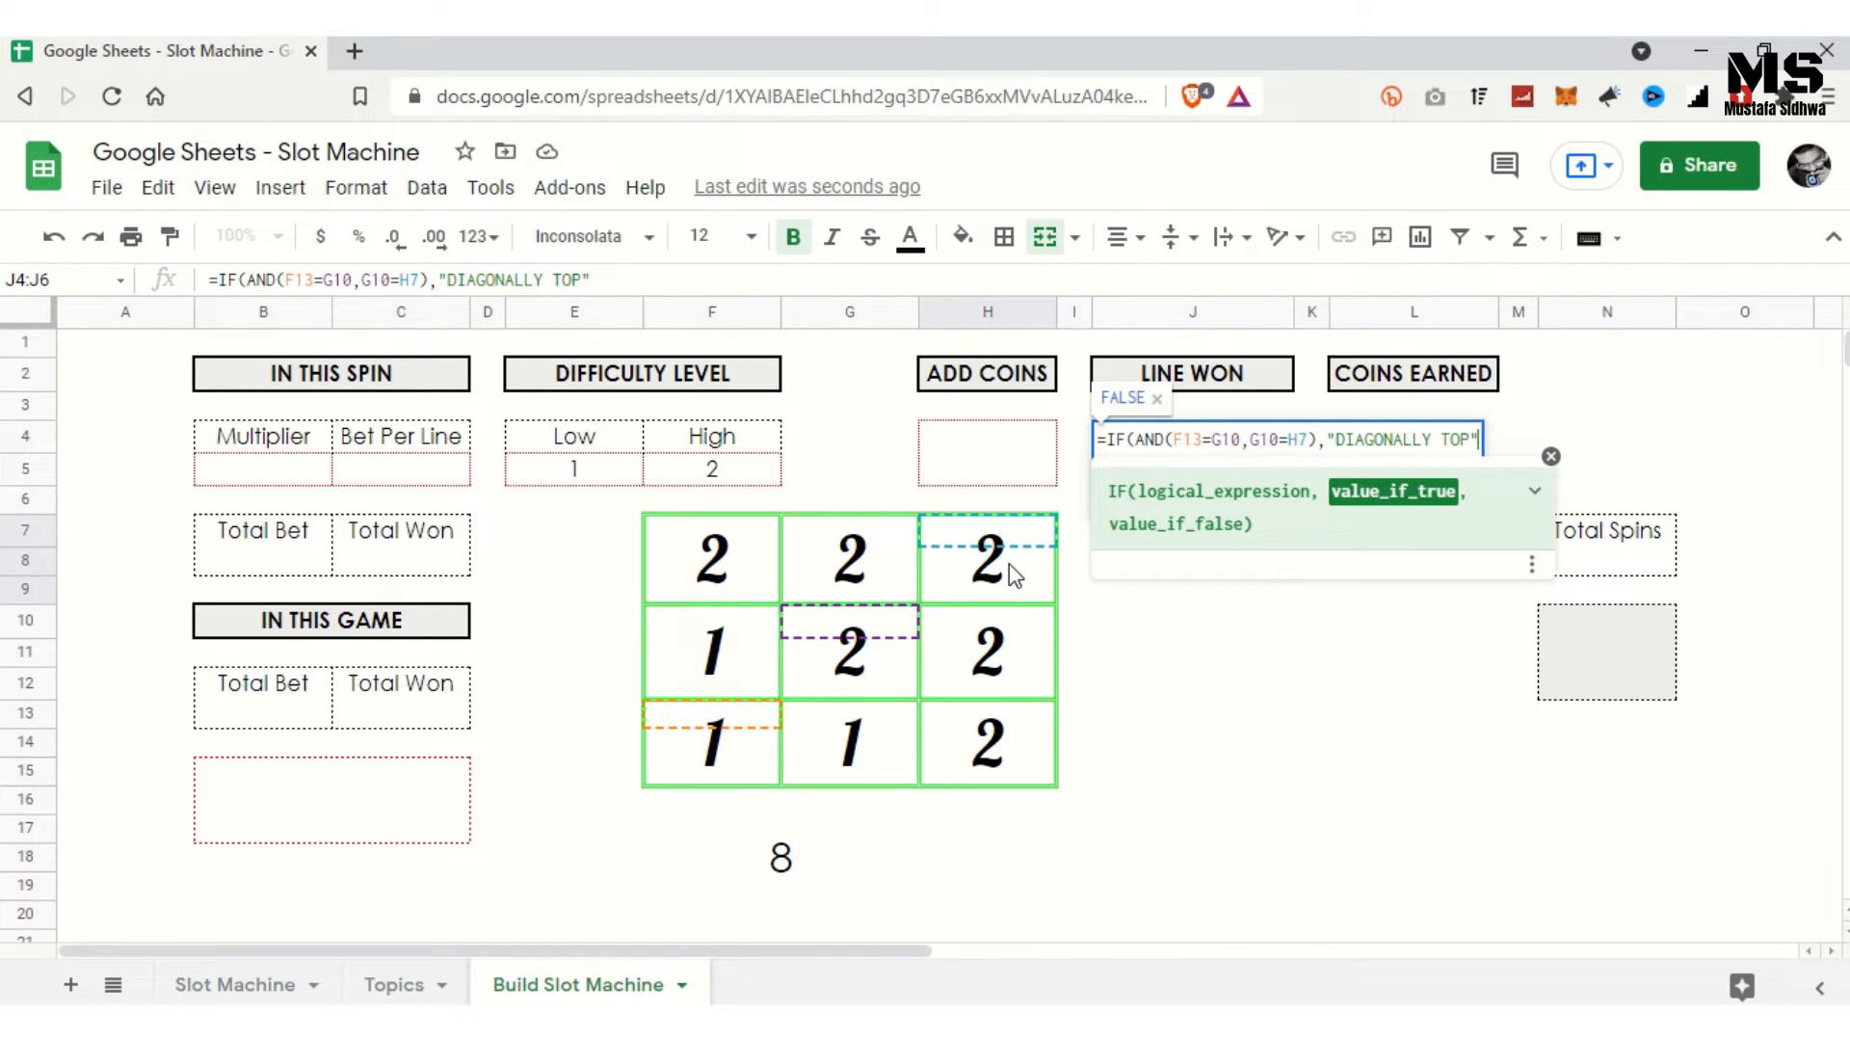
{"action": "type", "text": ",\""}
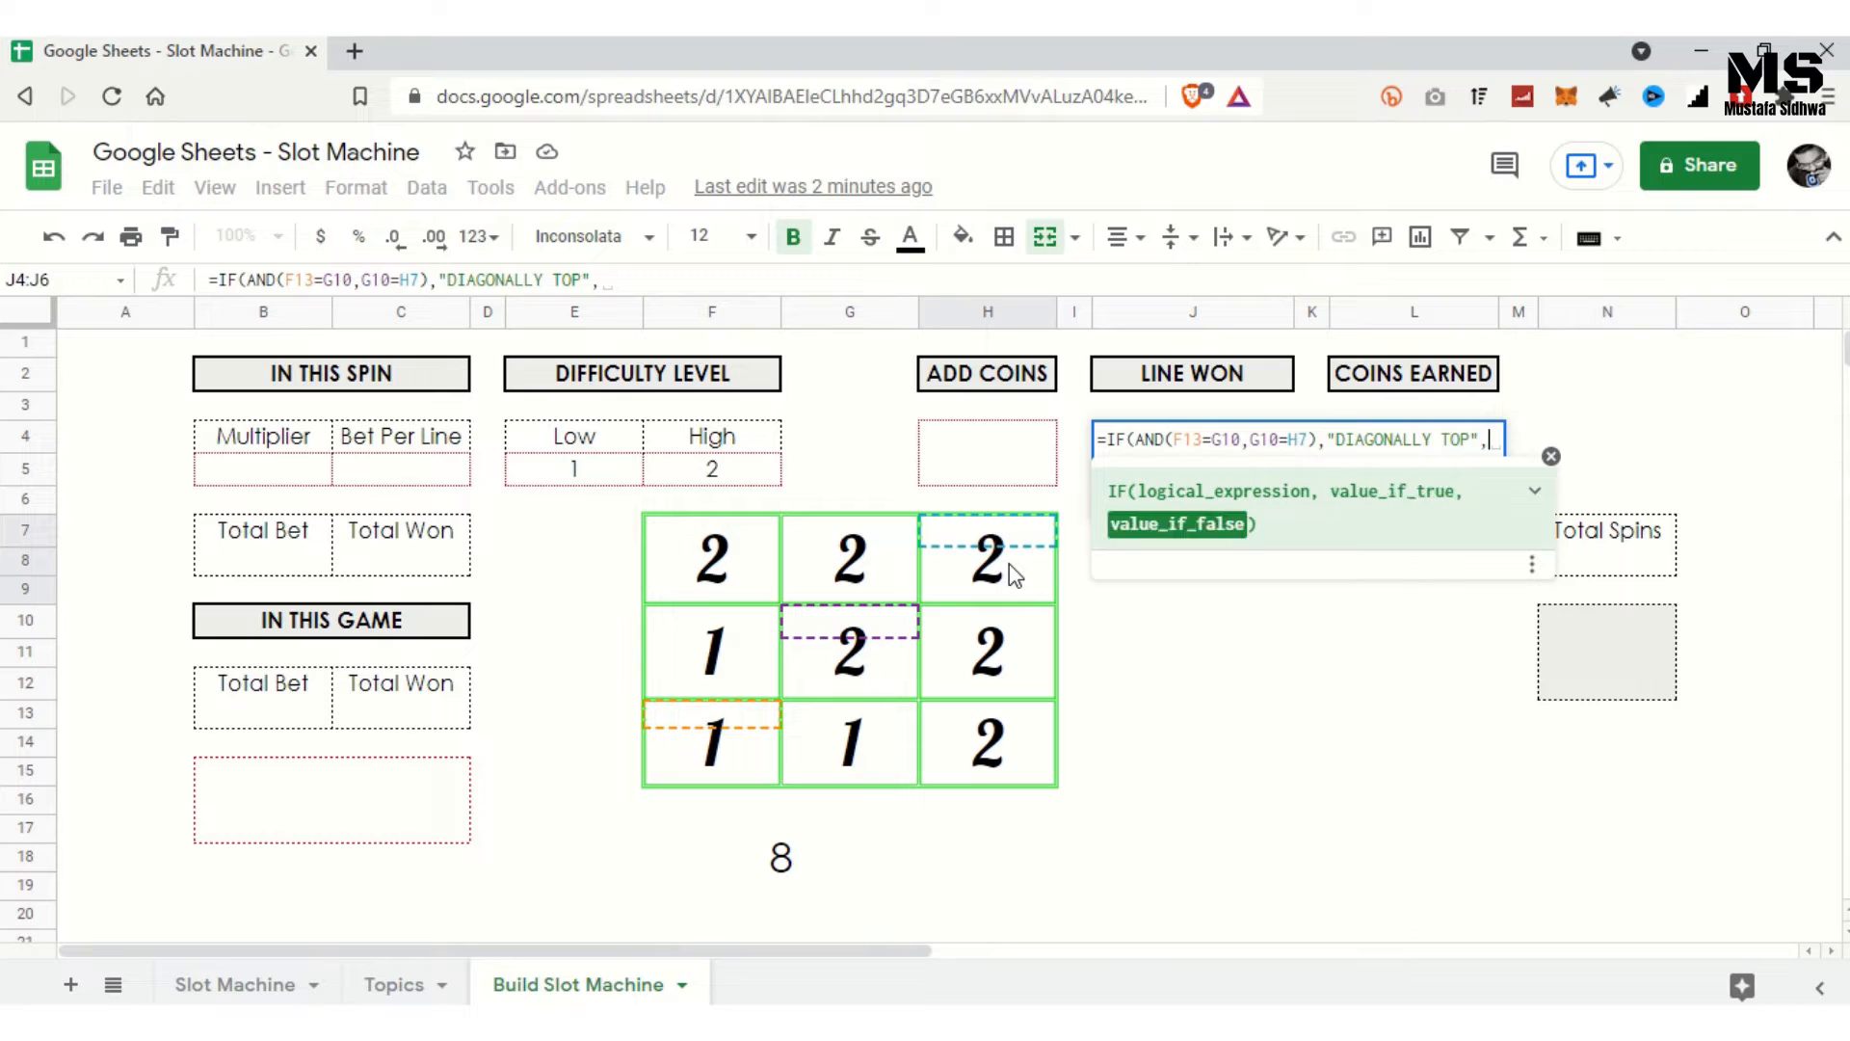
{"action": "type", "text": "\""}
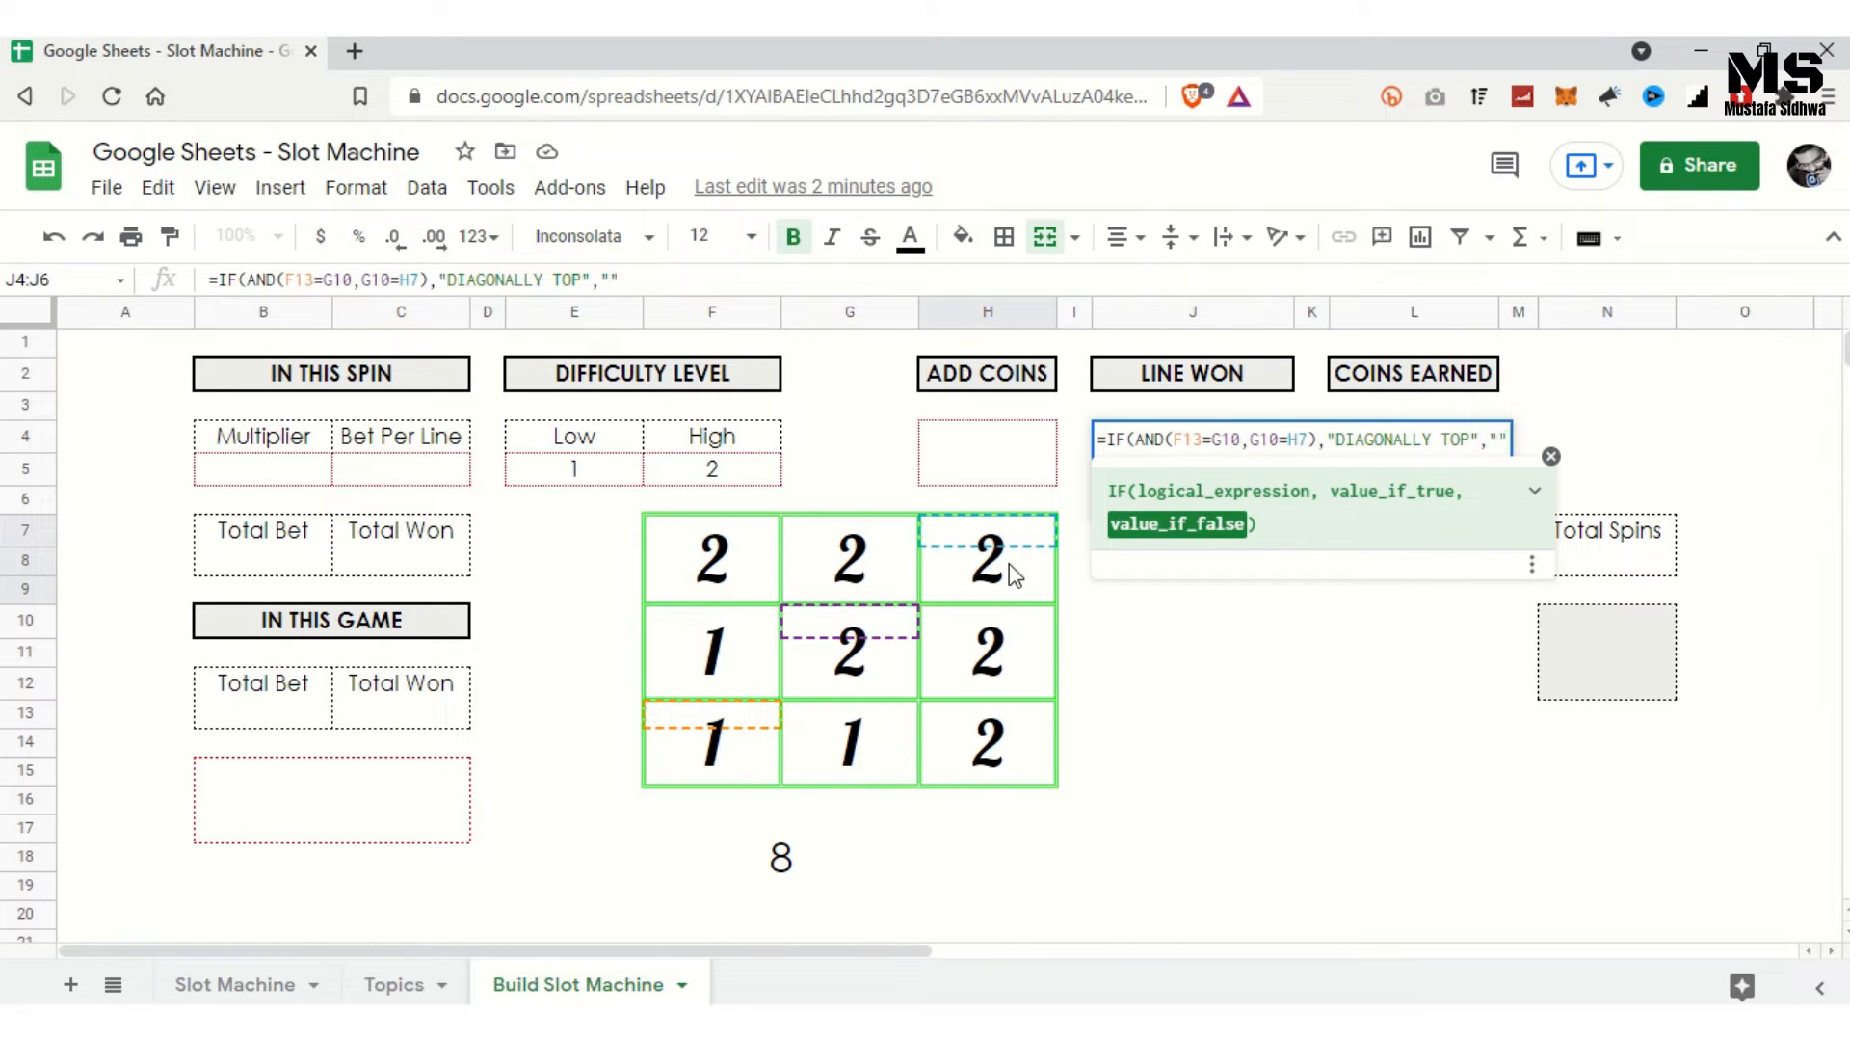
{"action": "type", "text": ")"}
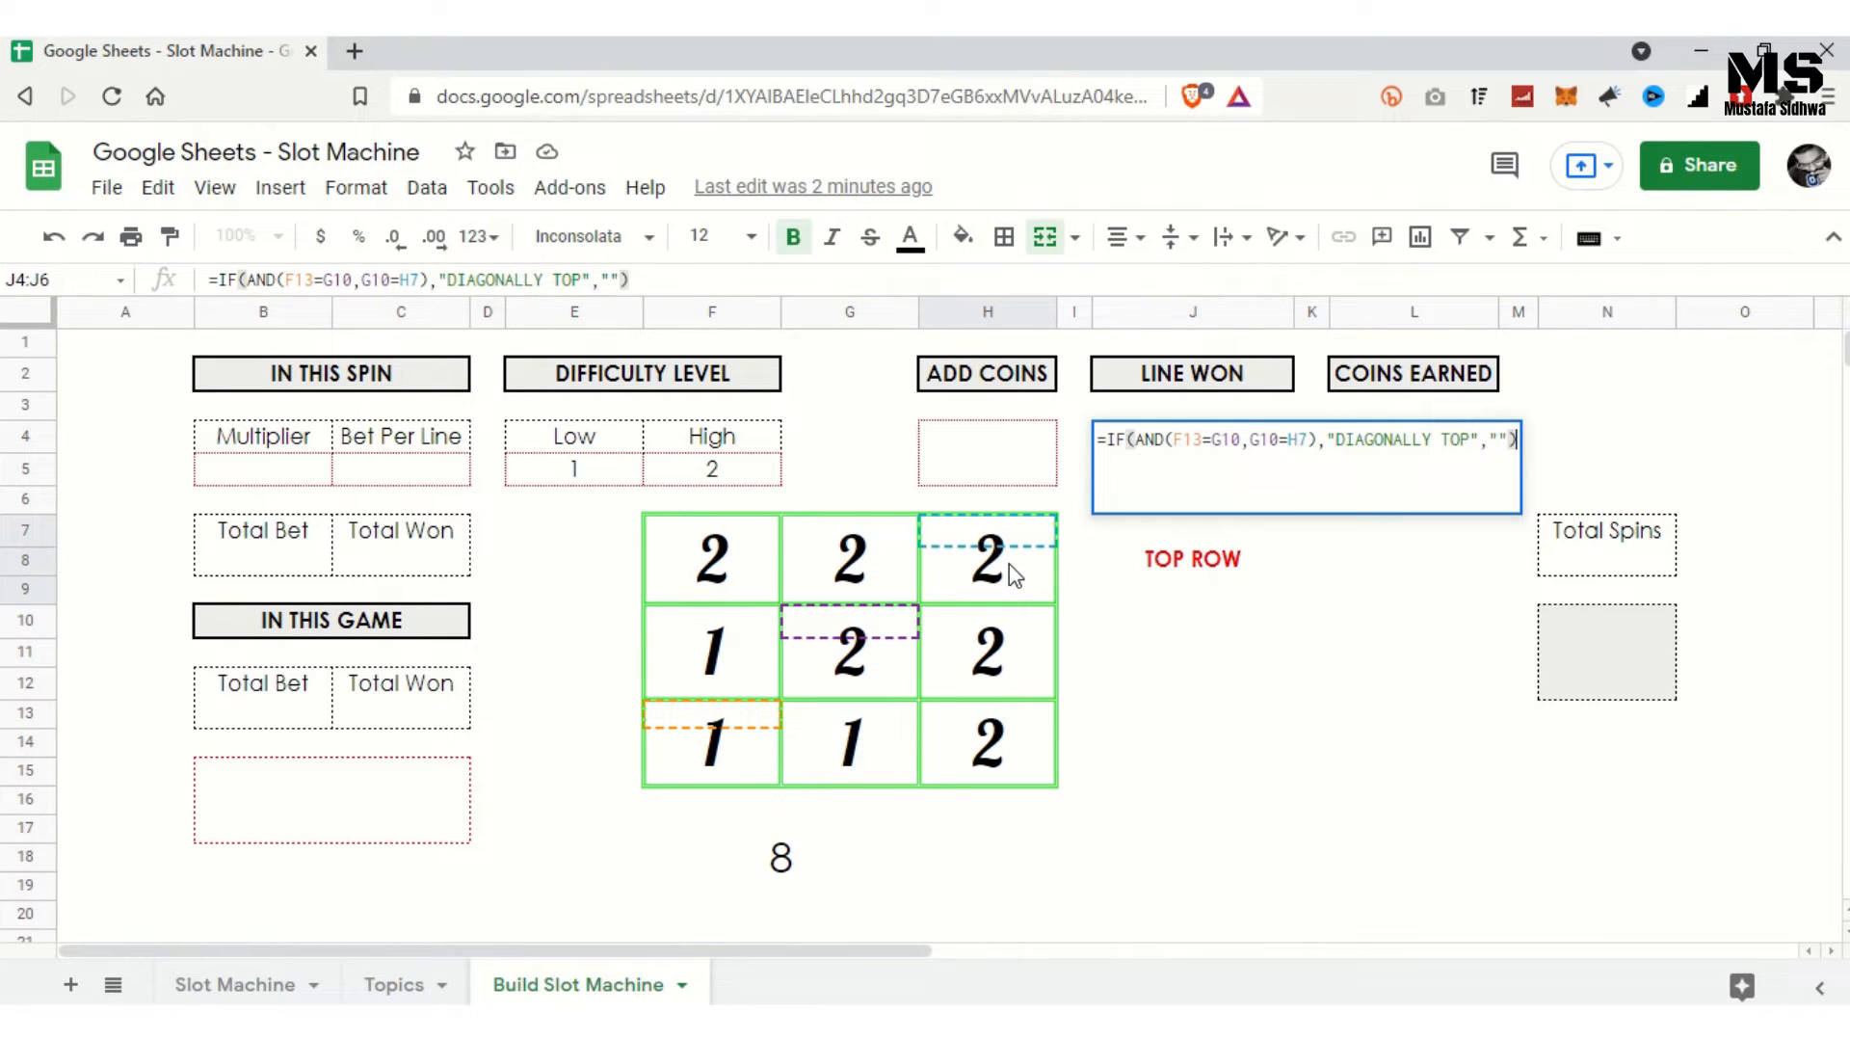
{"action": "key", "text": "Return"}
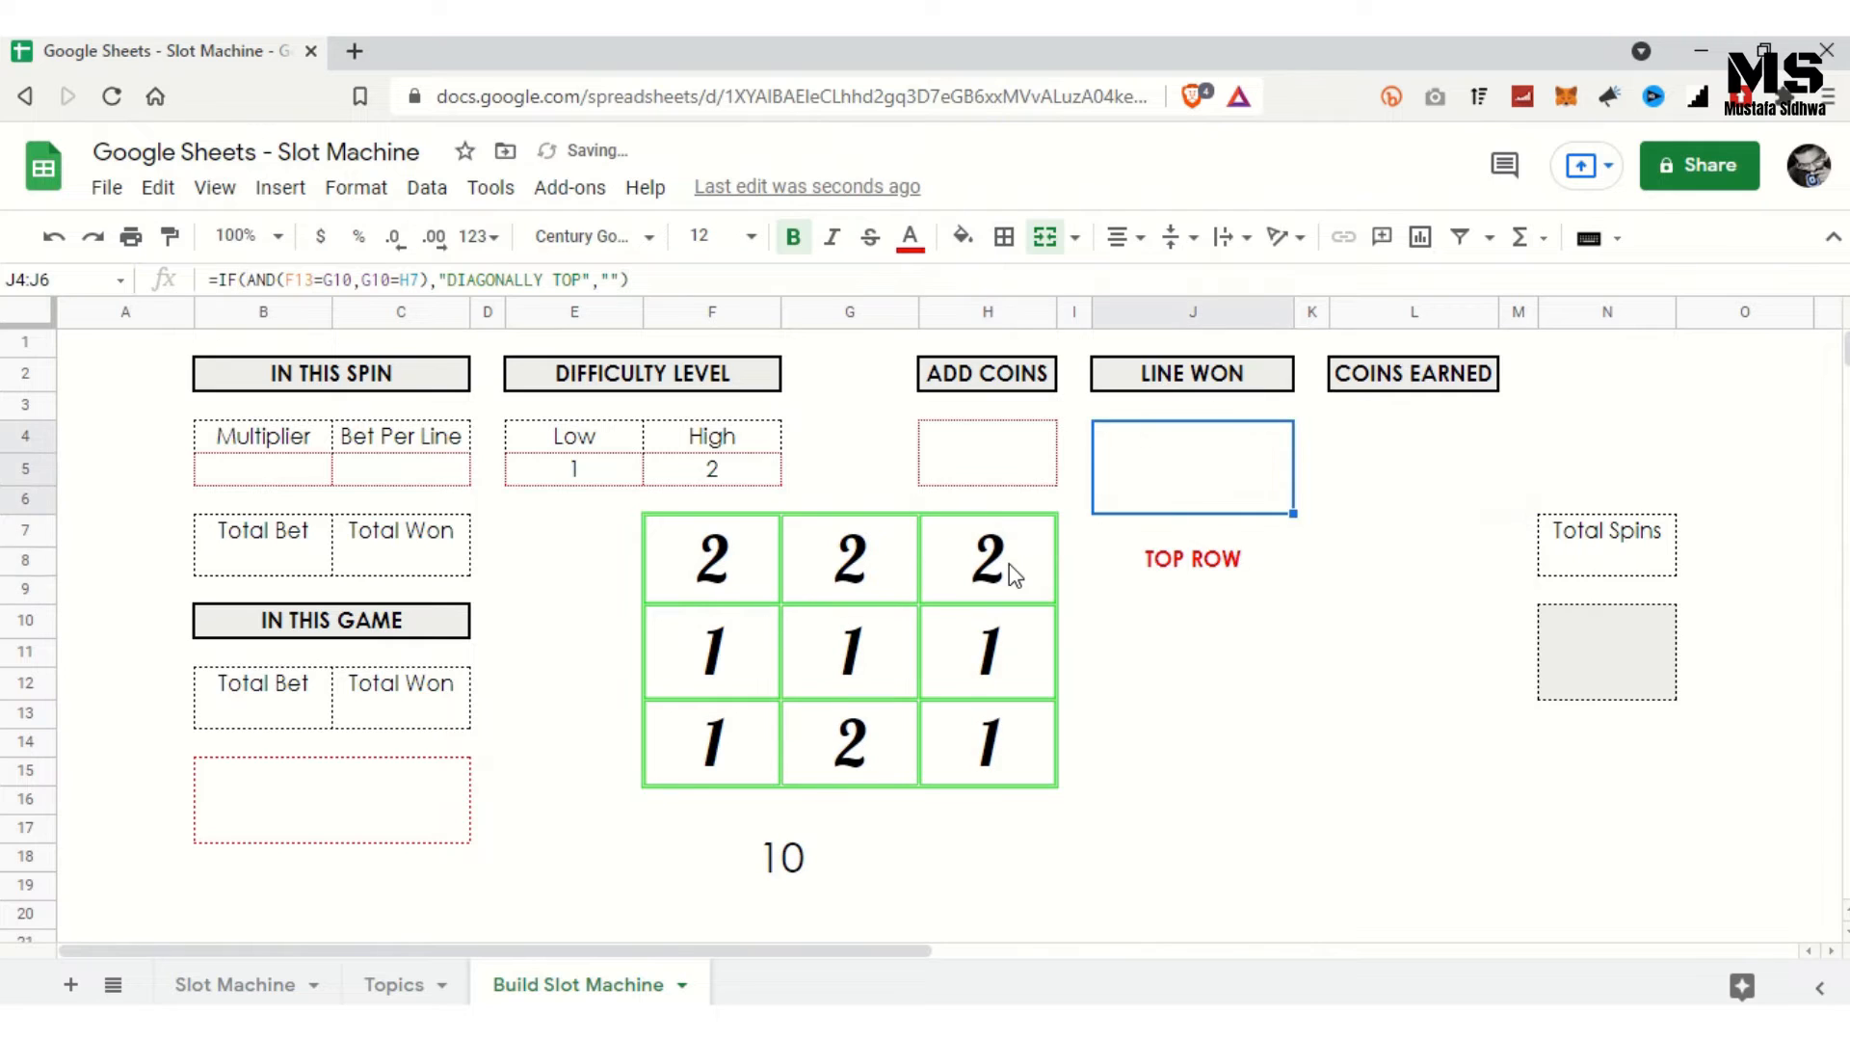
Step: Start a formula in the Line Won cell J10 with an AND test nested inside IF, =IF(AND(
{"action": "key", "text": "Down"}
{"action": "key", "text": "Down"}
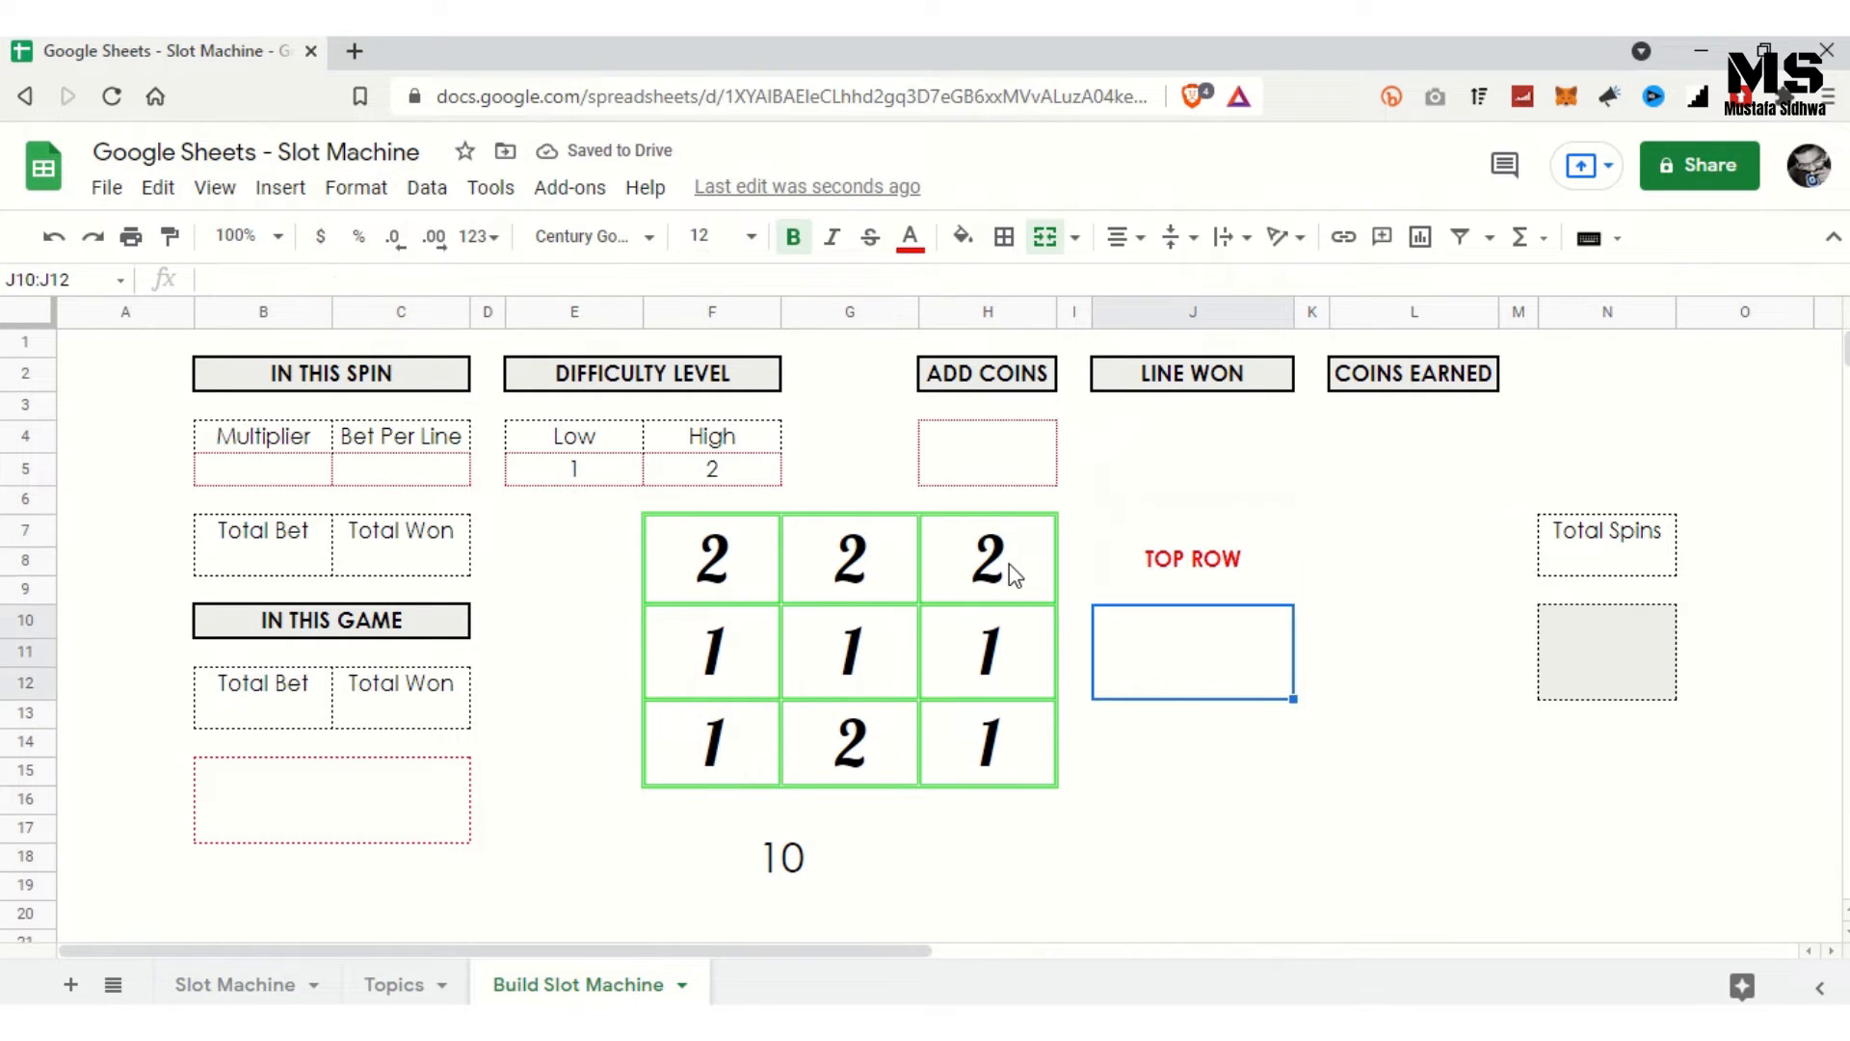
{"action": "type", "text": "="}
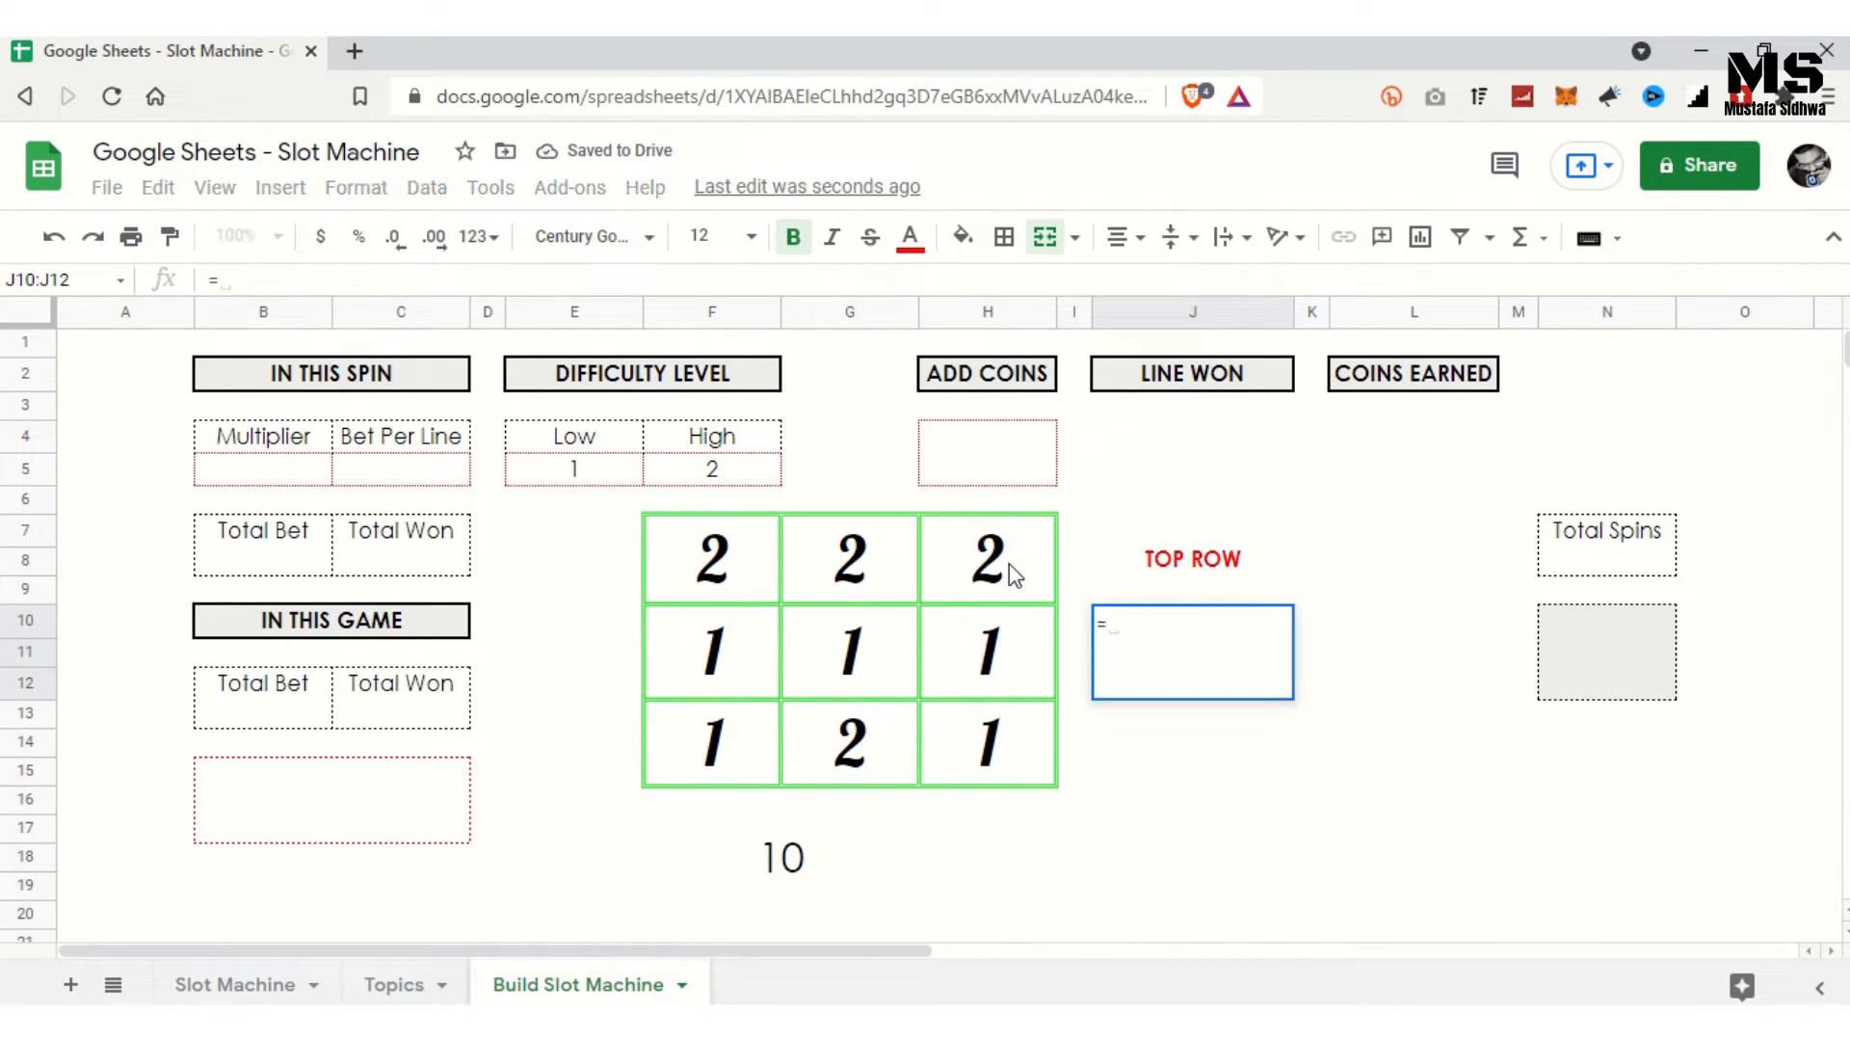
{"action": "type", "text": "IF"}
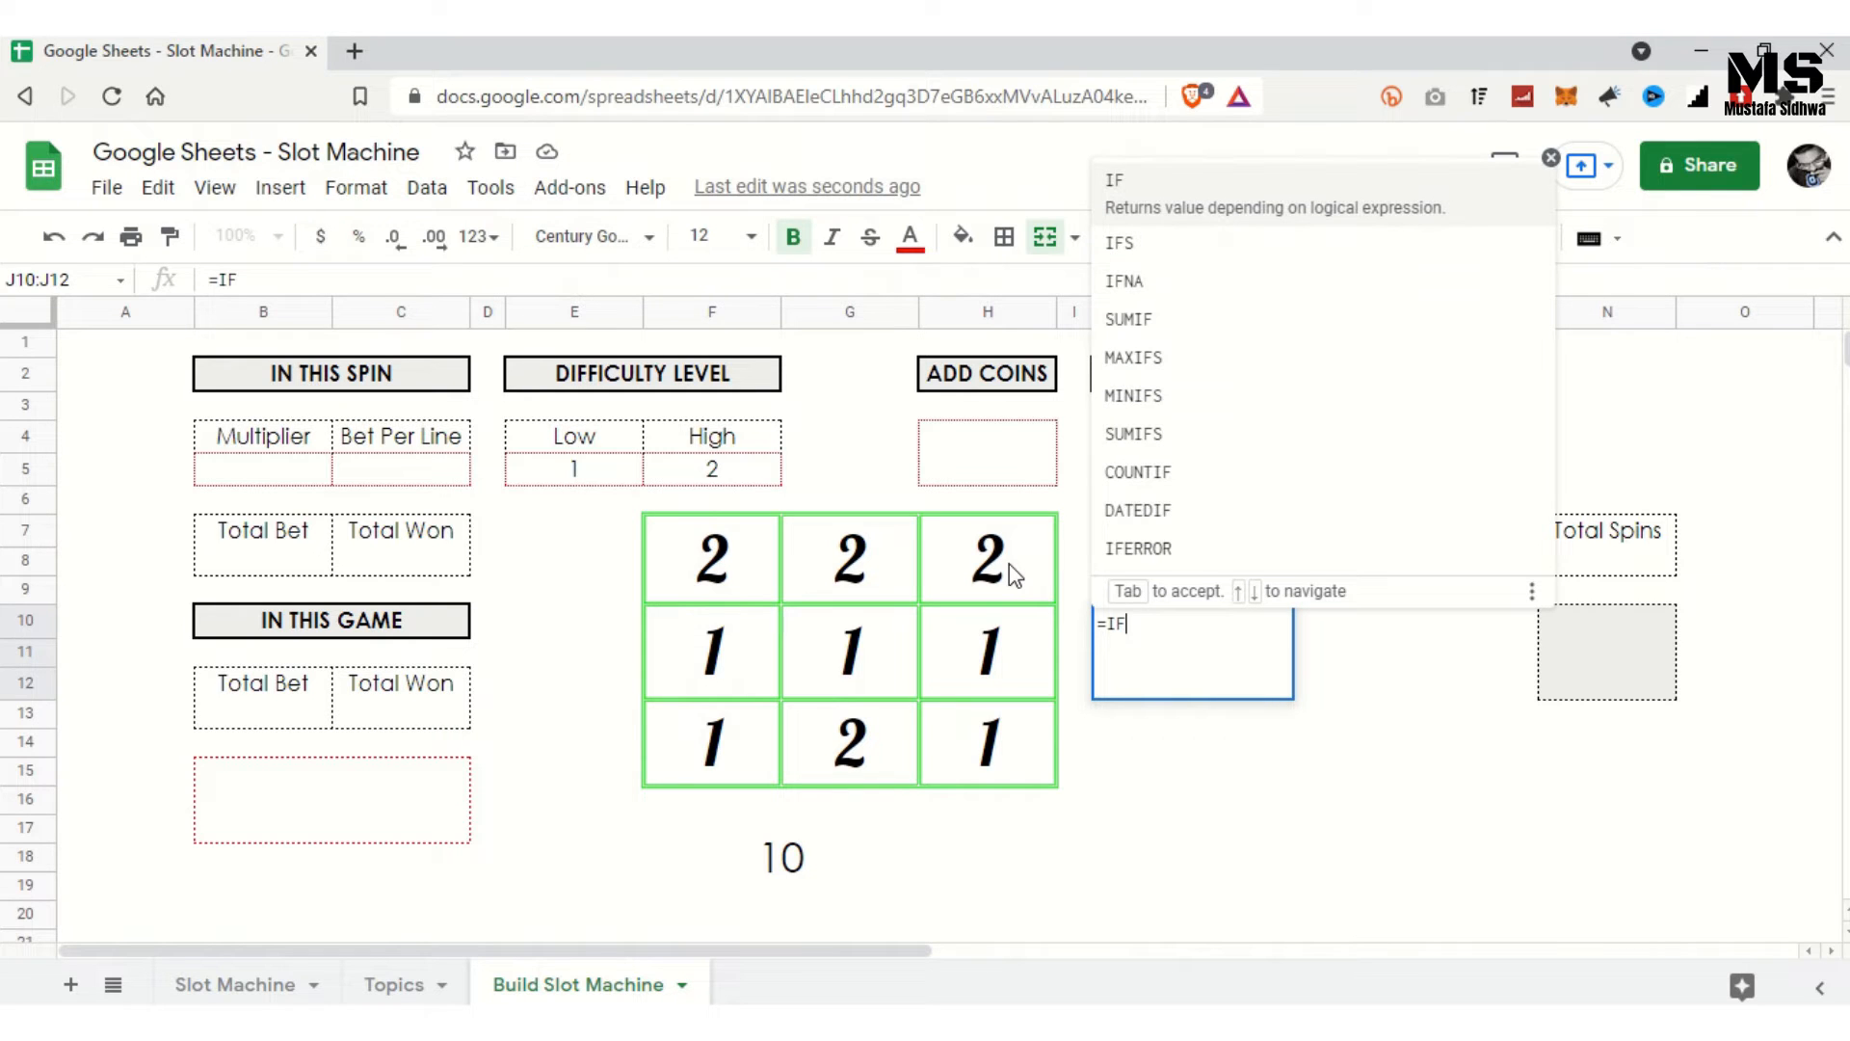
{"action": "type", "text": "(AND"}
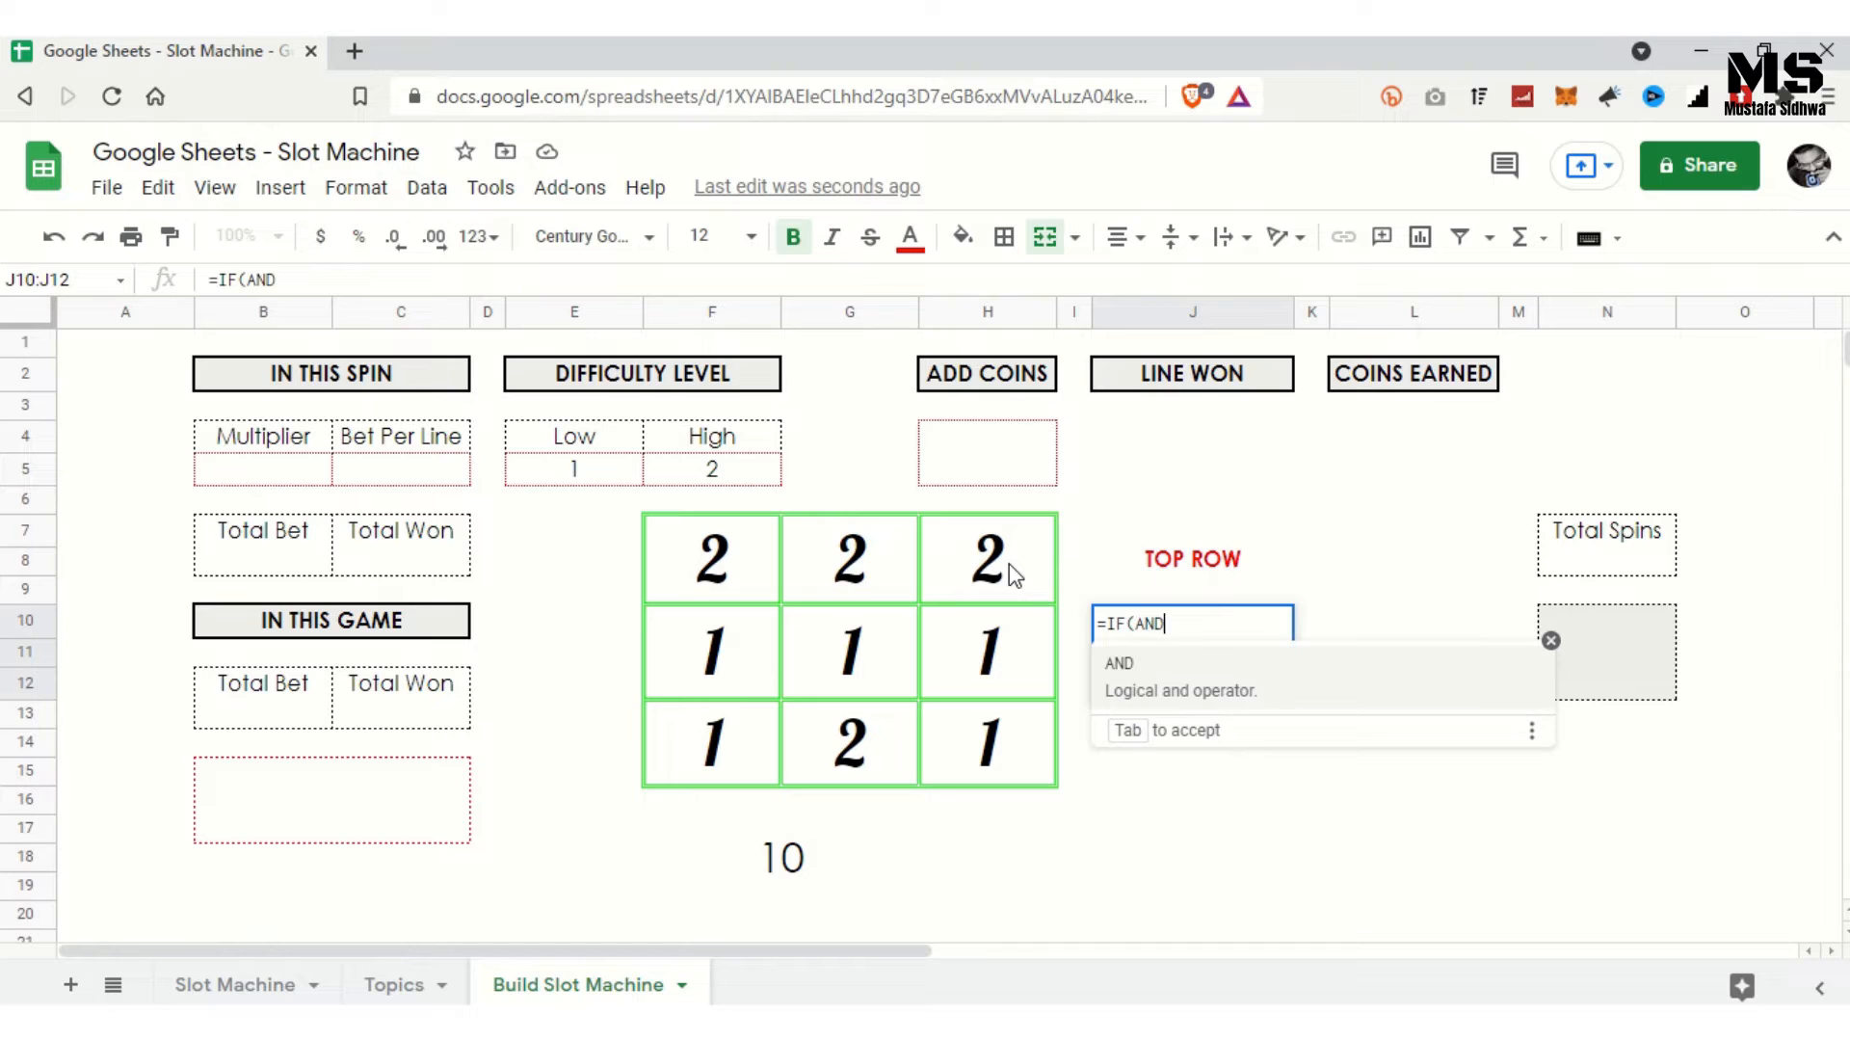
{"action": "type", "text": "("}
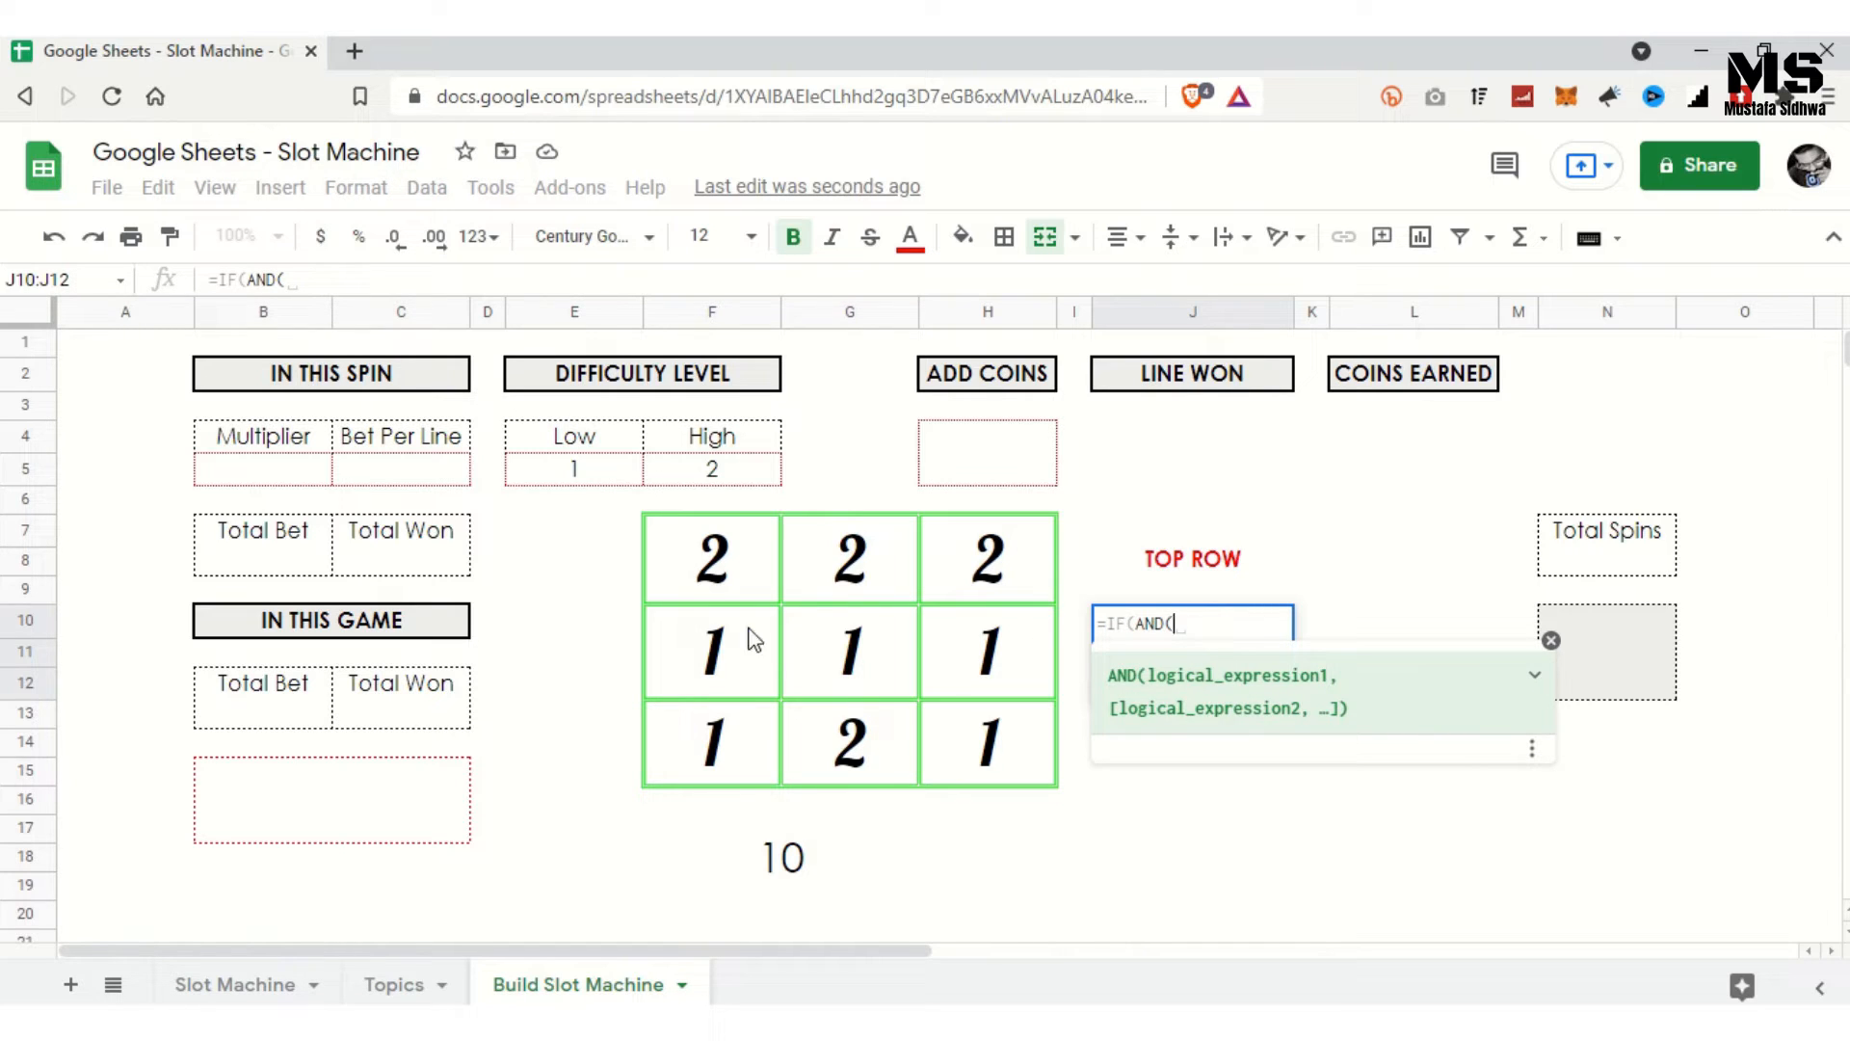
Step: Add the middle row's conditions F10=G10 and G10=H10 to the AND test in J10
{"action": "left_click", "coordinate": [720, 642]}
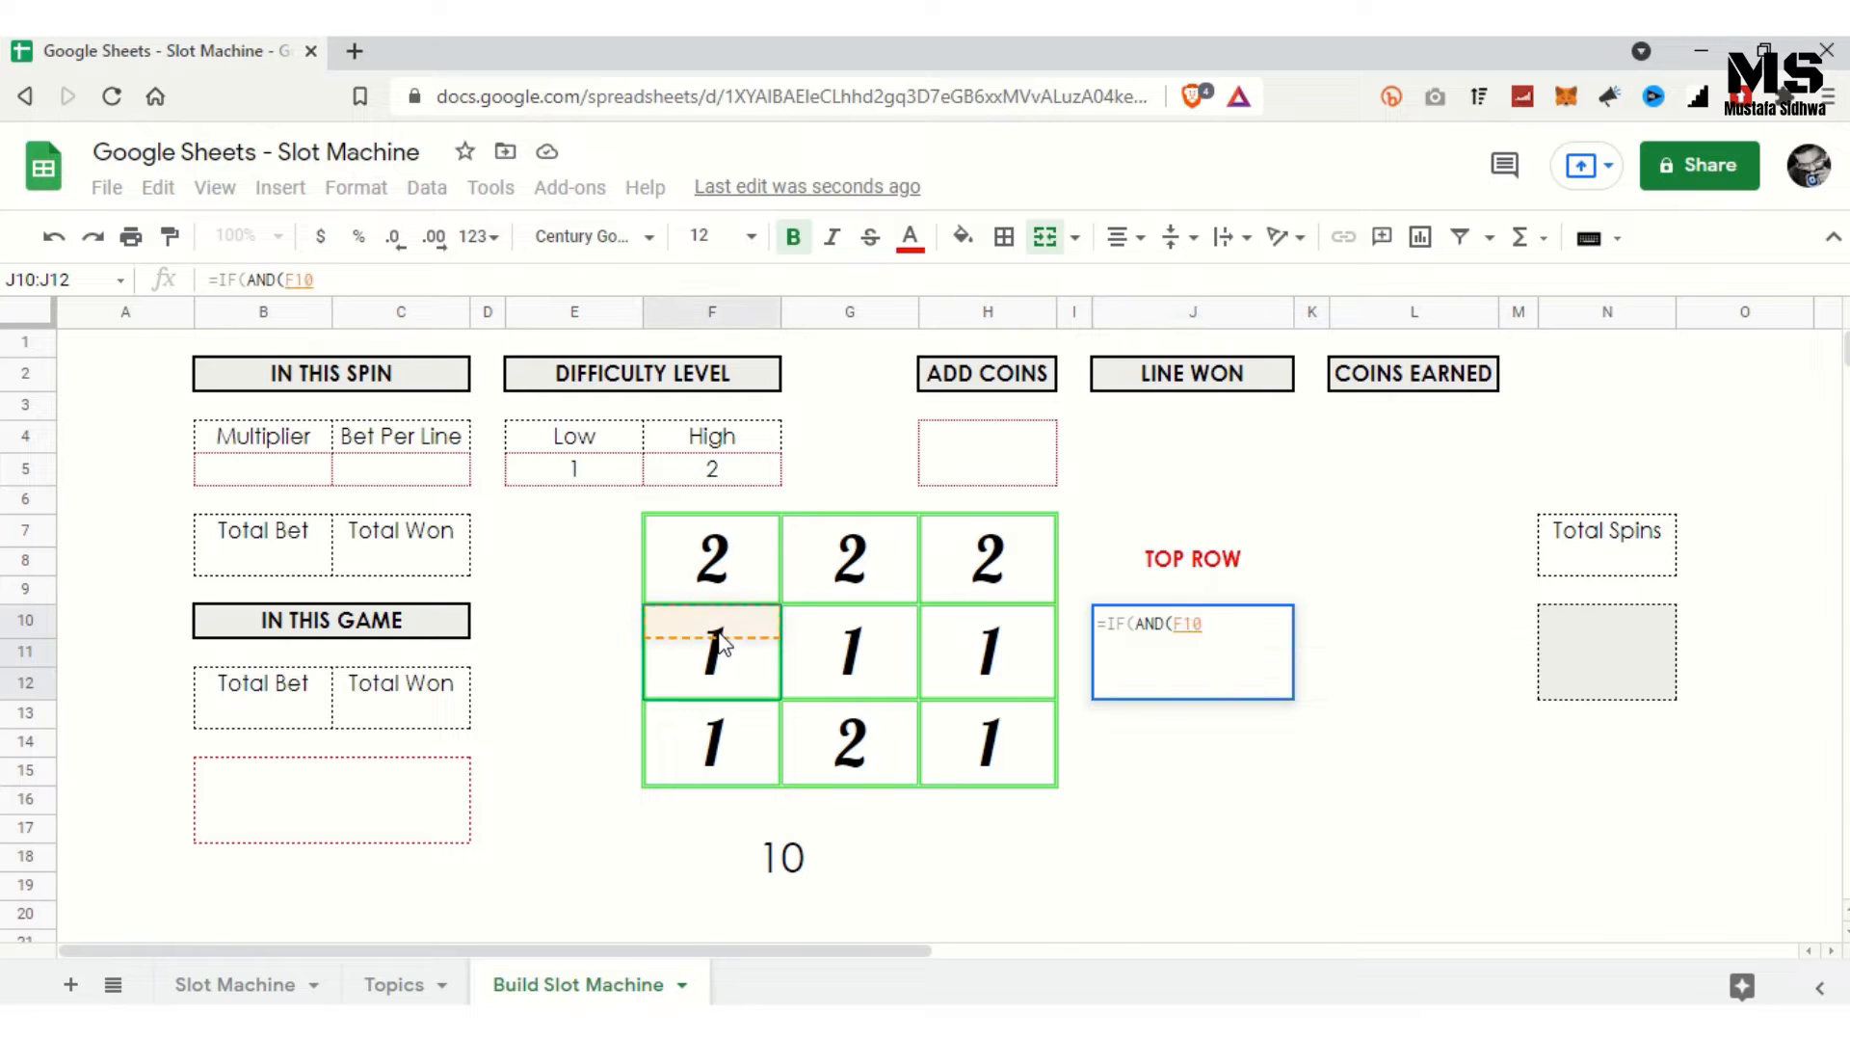
{"action": "type", "text": "="}
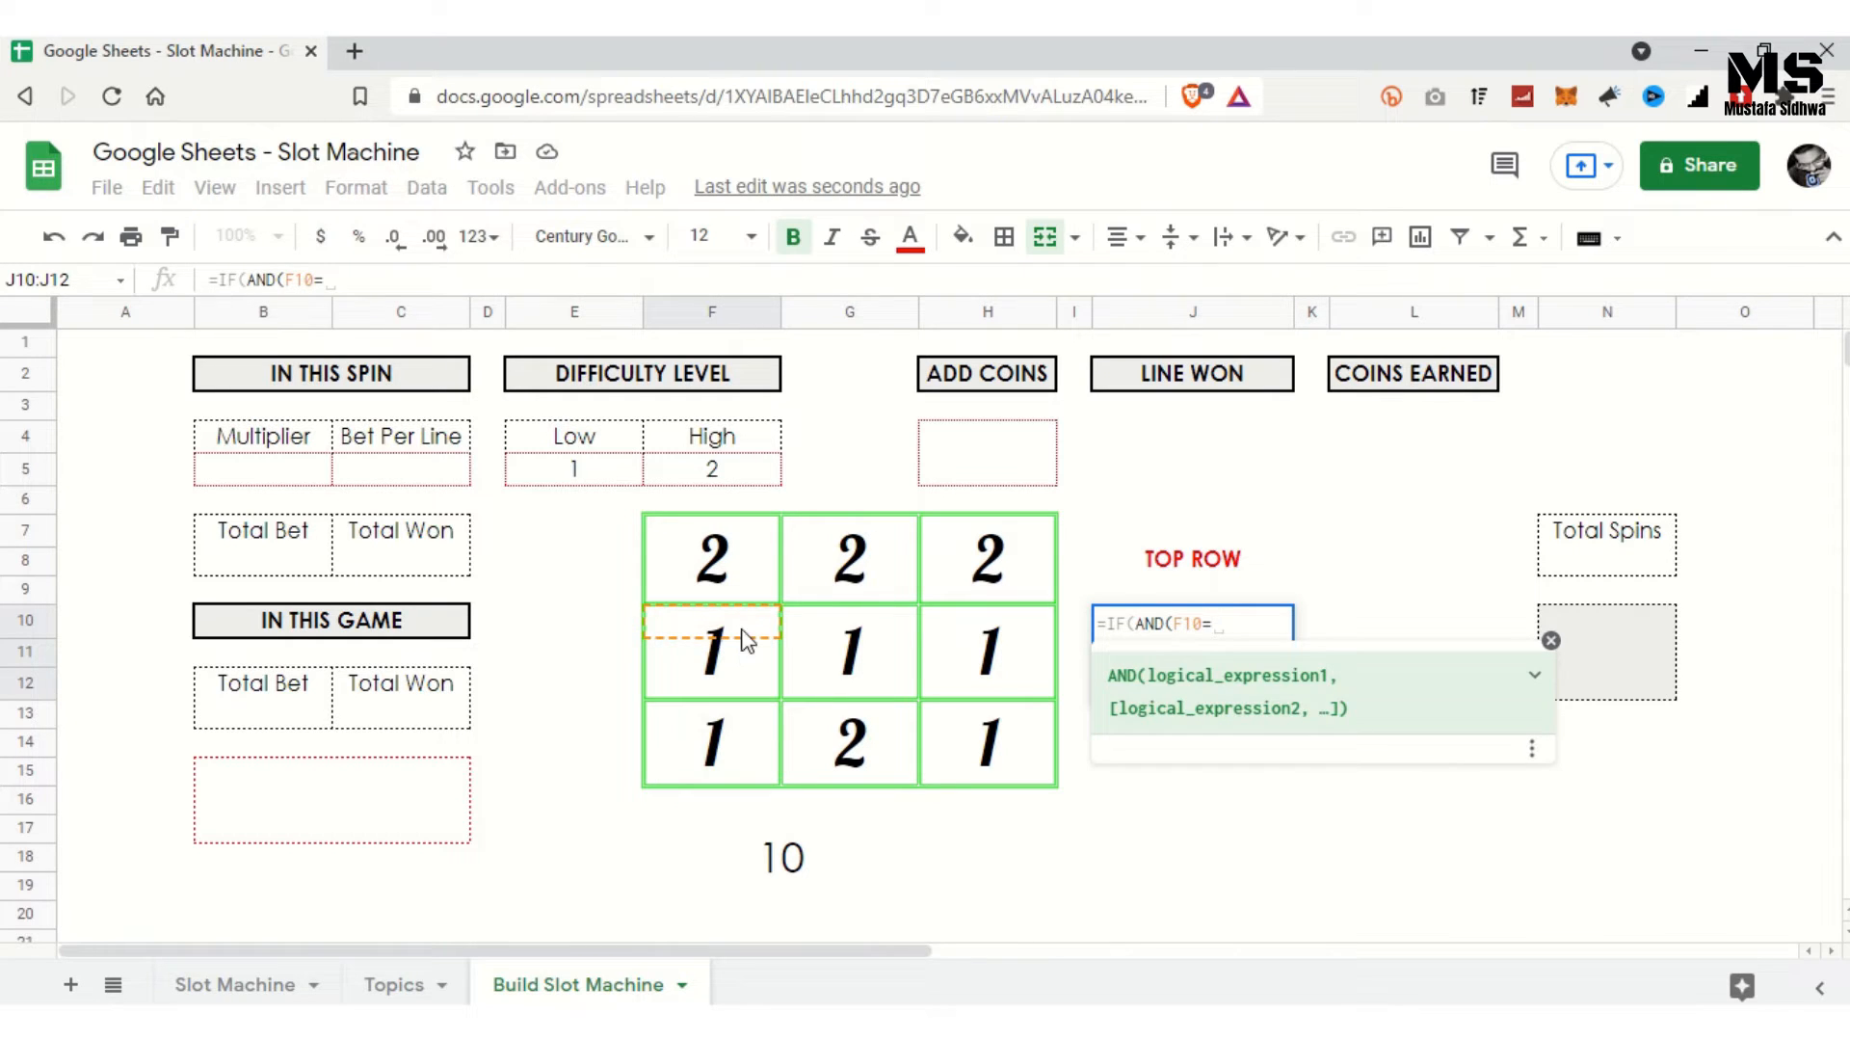
{"action": "left_click", "coordinate": [819, 632]}
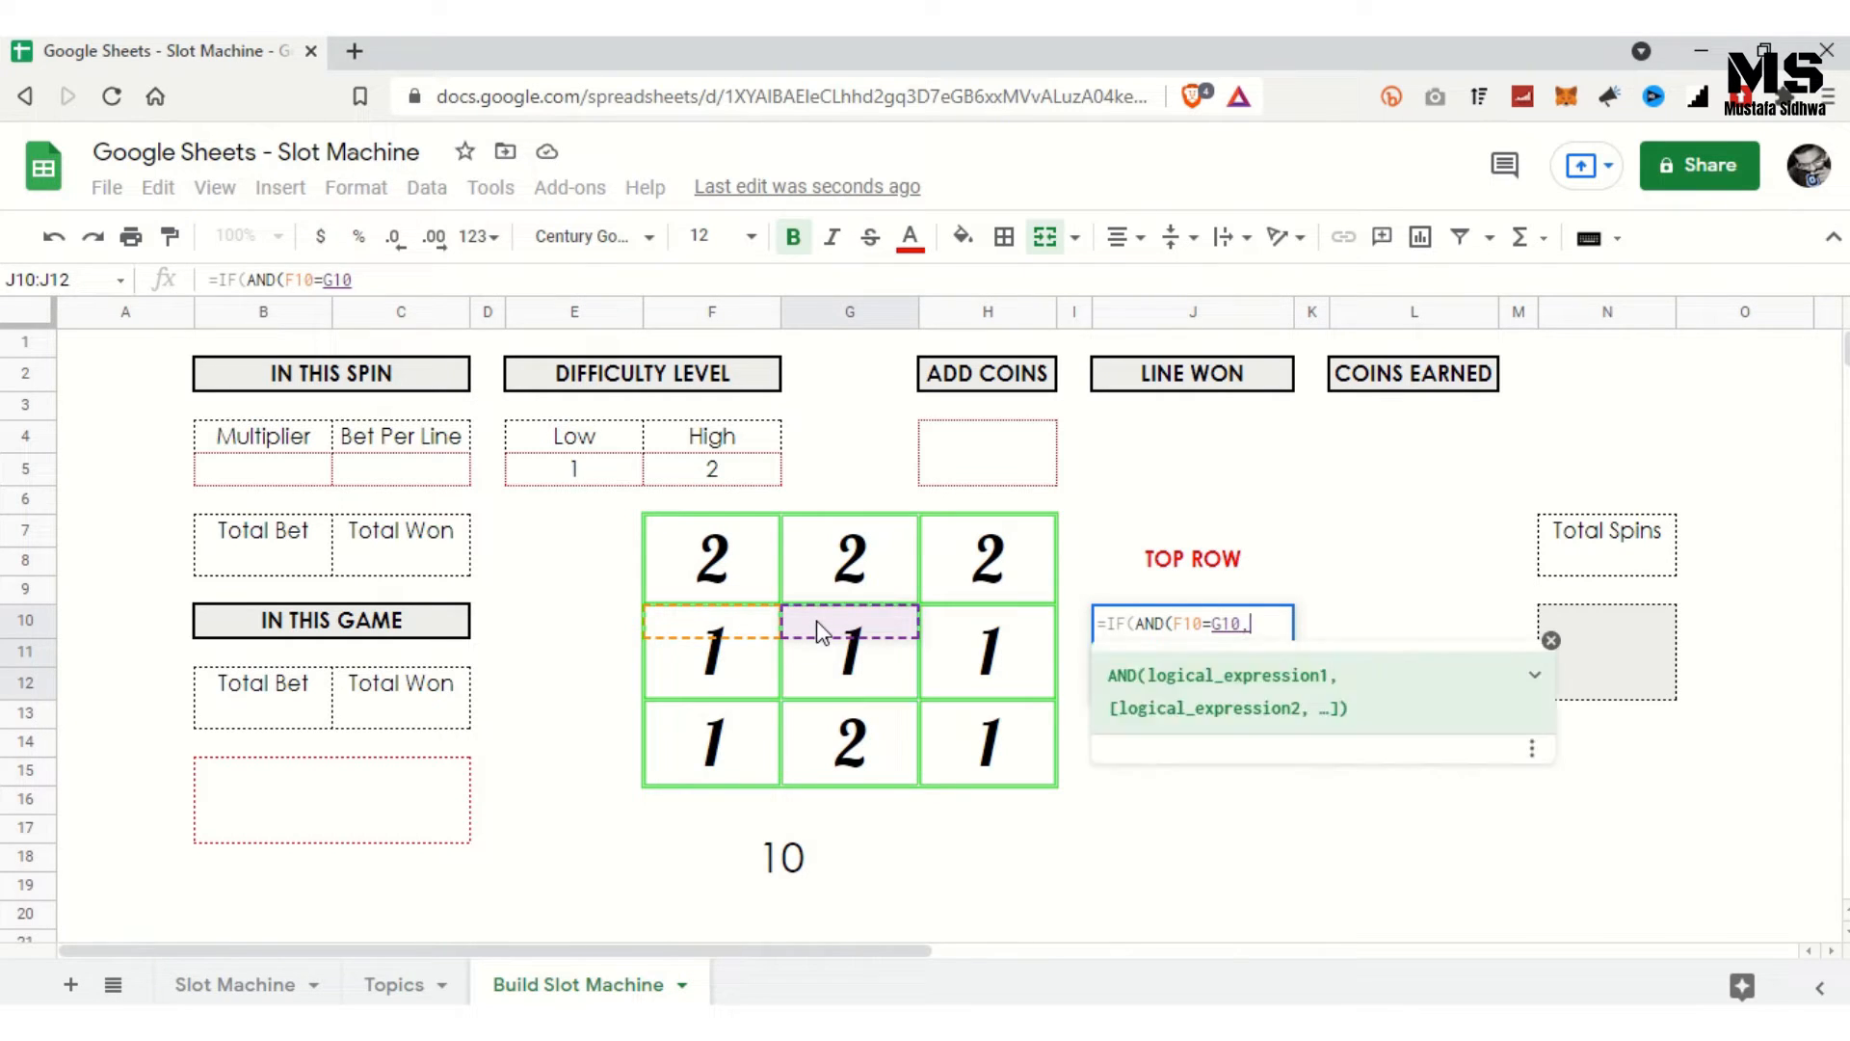
{"action": "type", "text": ","}
{"action": "left_click", "coordinate": [819, 632]}
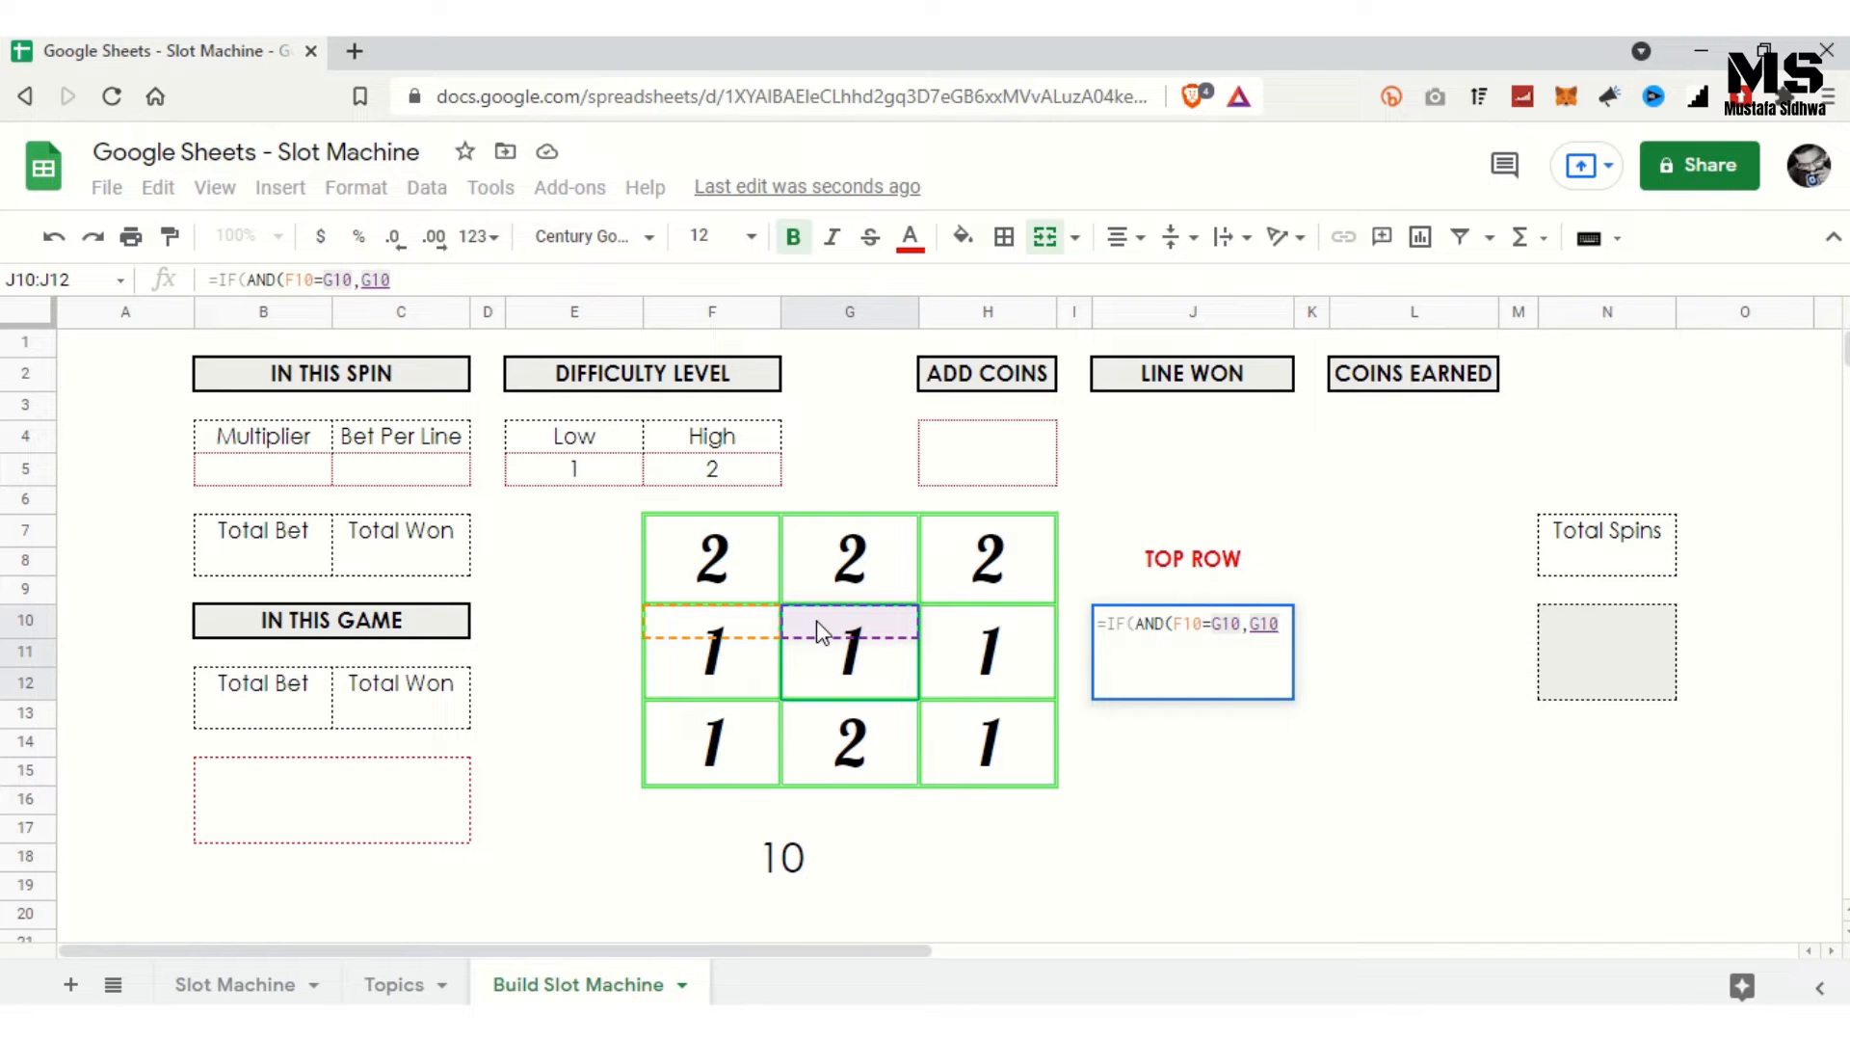
{"action": "type", "text": "="}
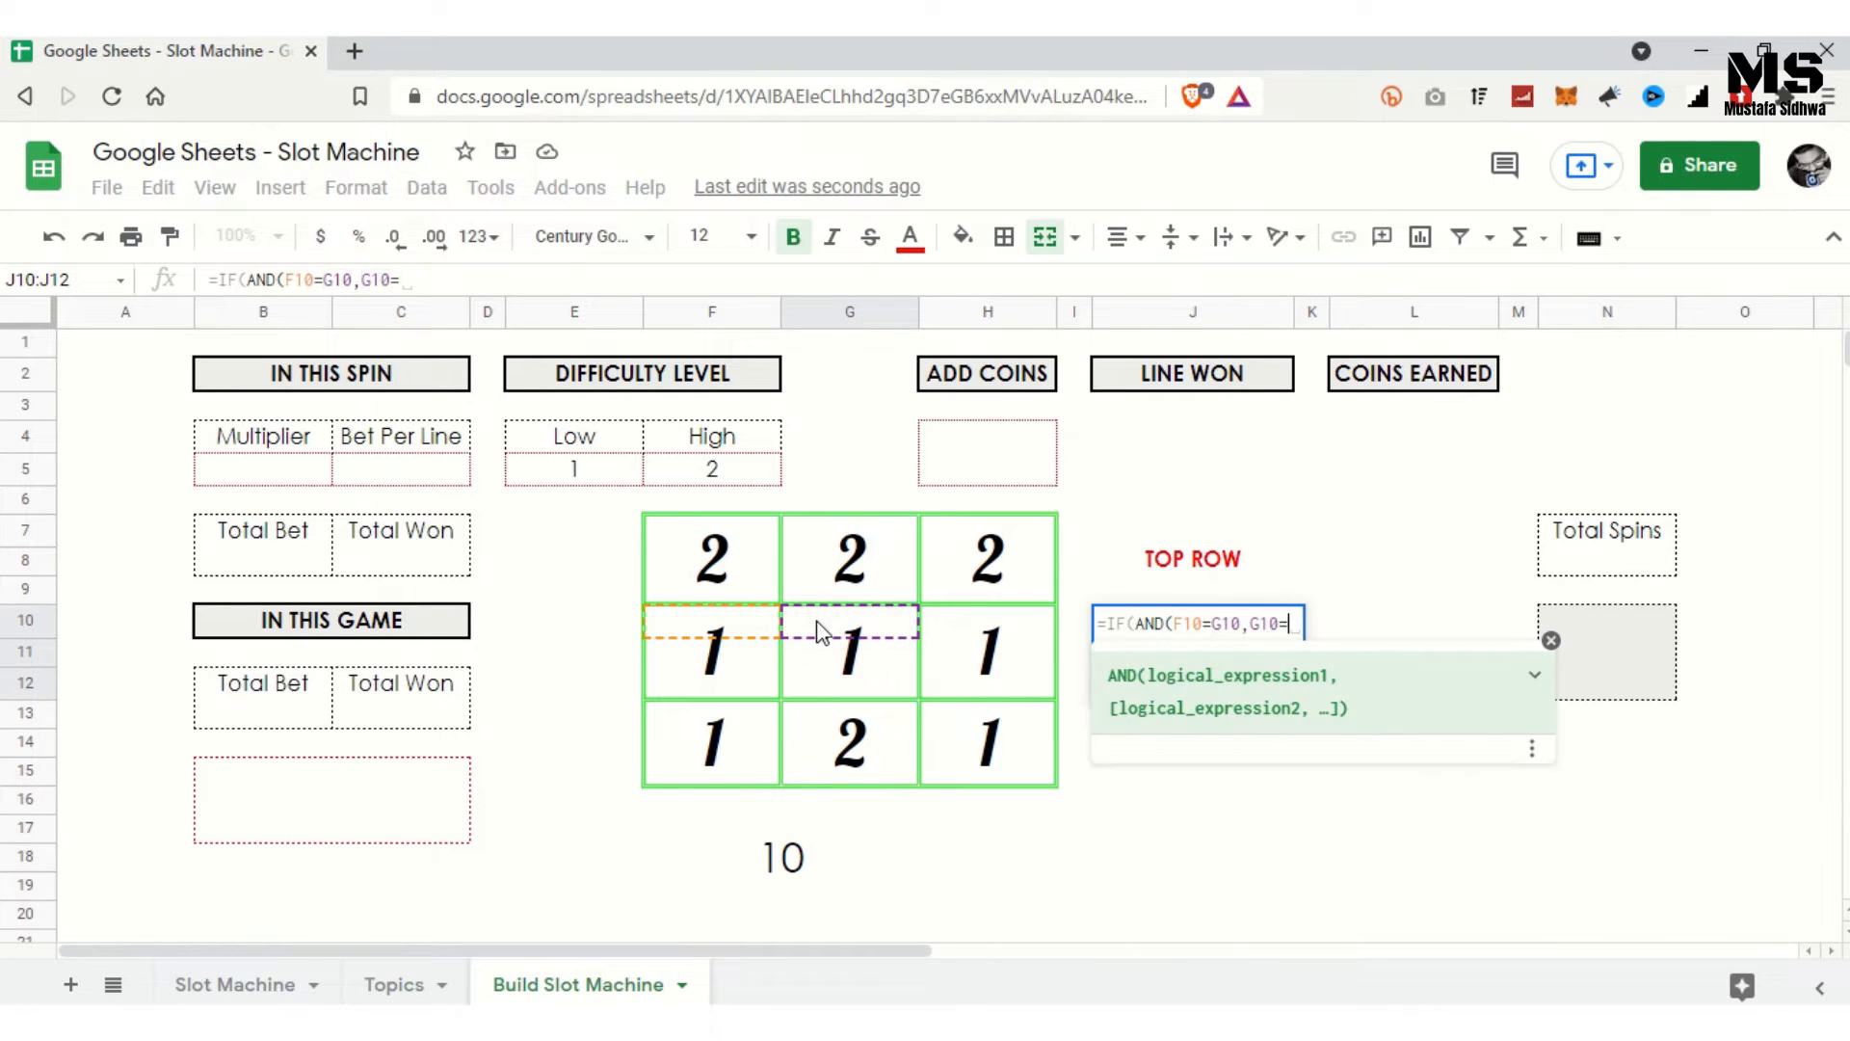
{"action": "left_click", "coordinate": [956, 627]}
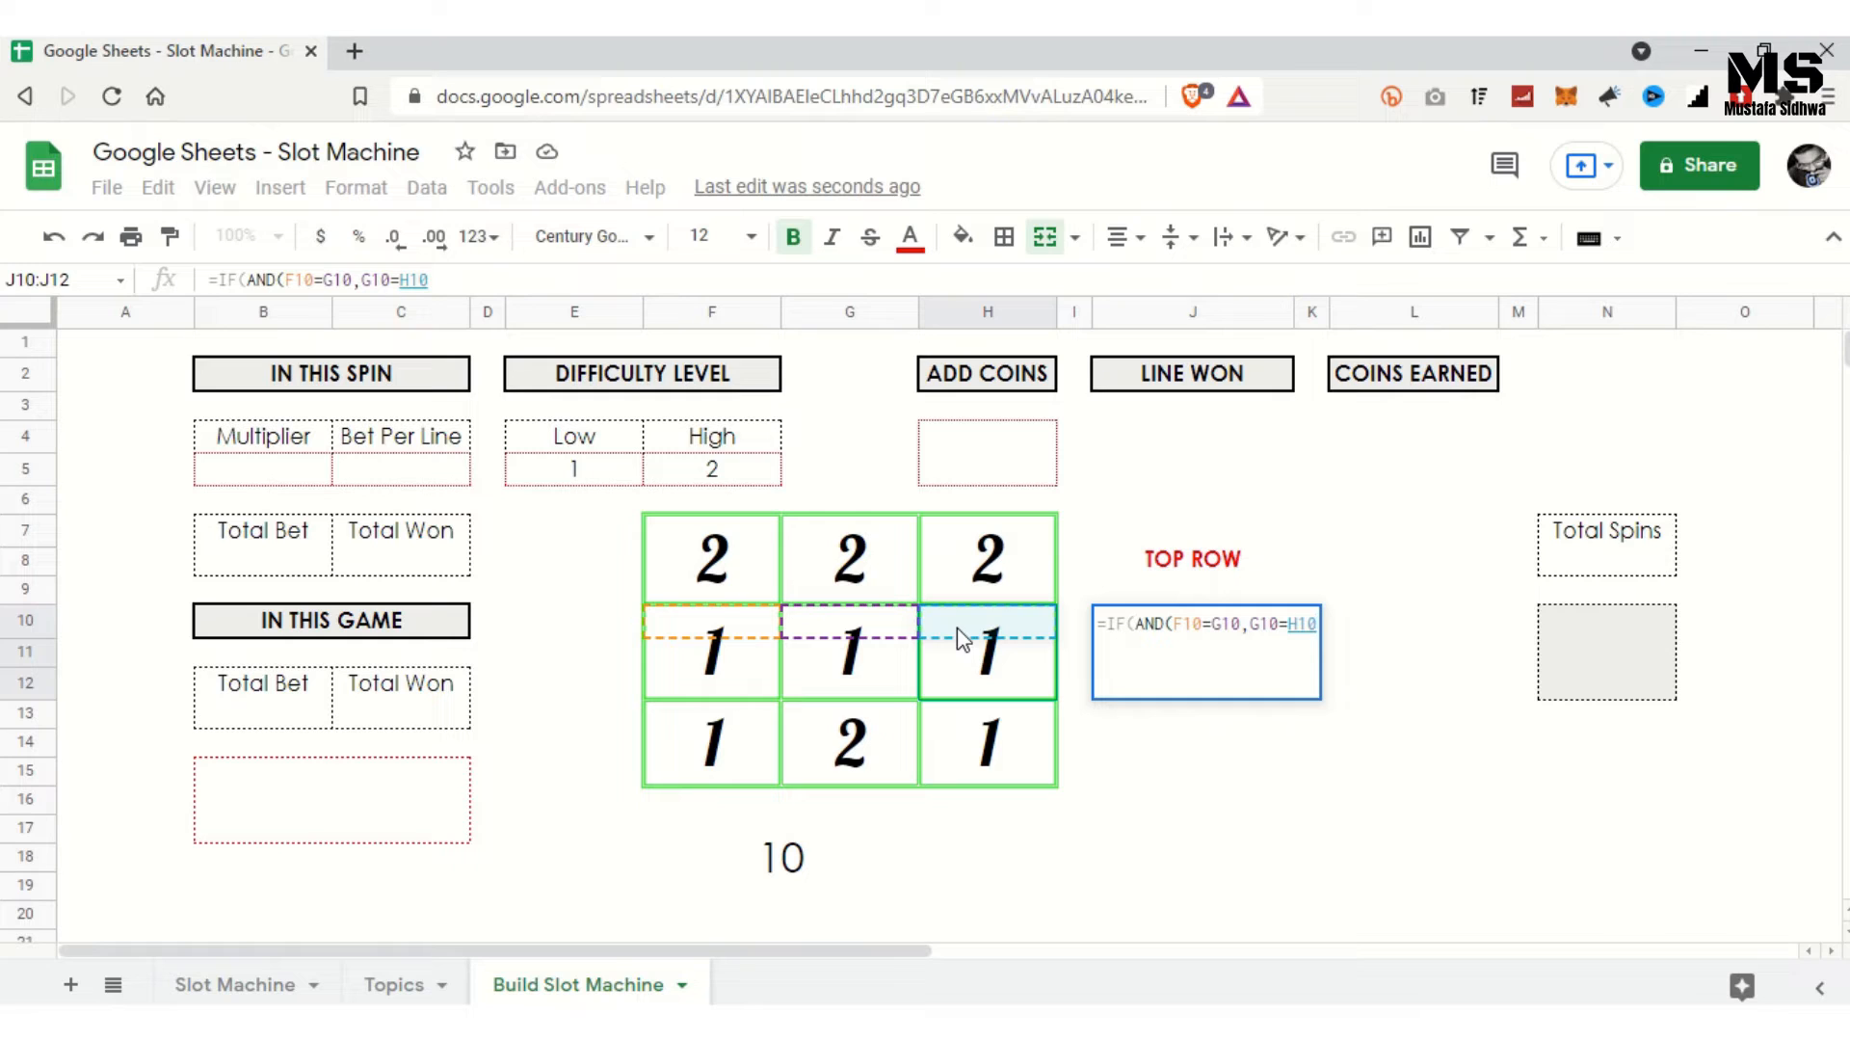
Step: Complete J10's IF formula with "MIDDLE ROW" as the true value and an empty string as the false value
{"action": "type", "text": ")"}
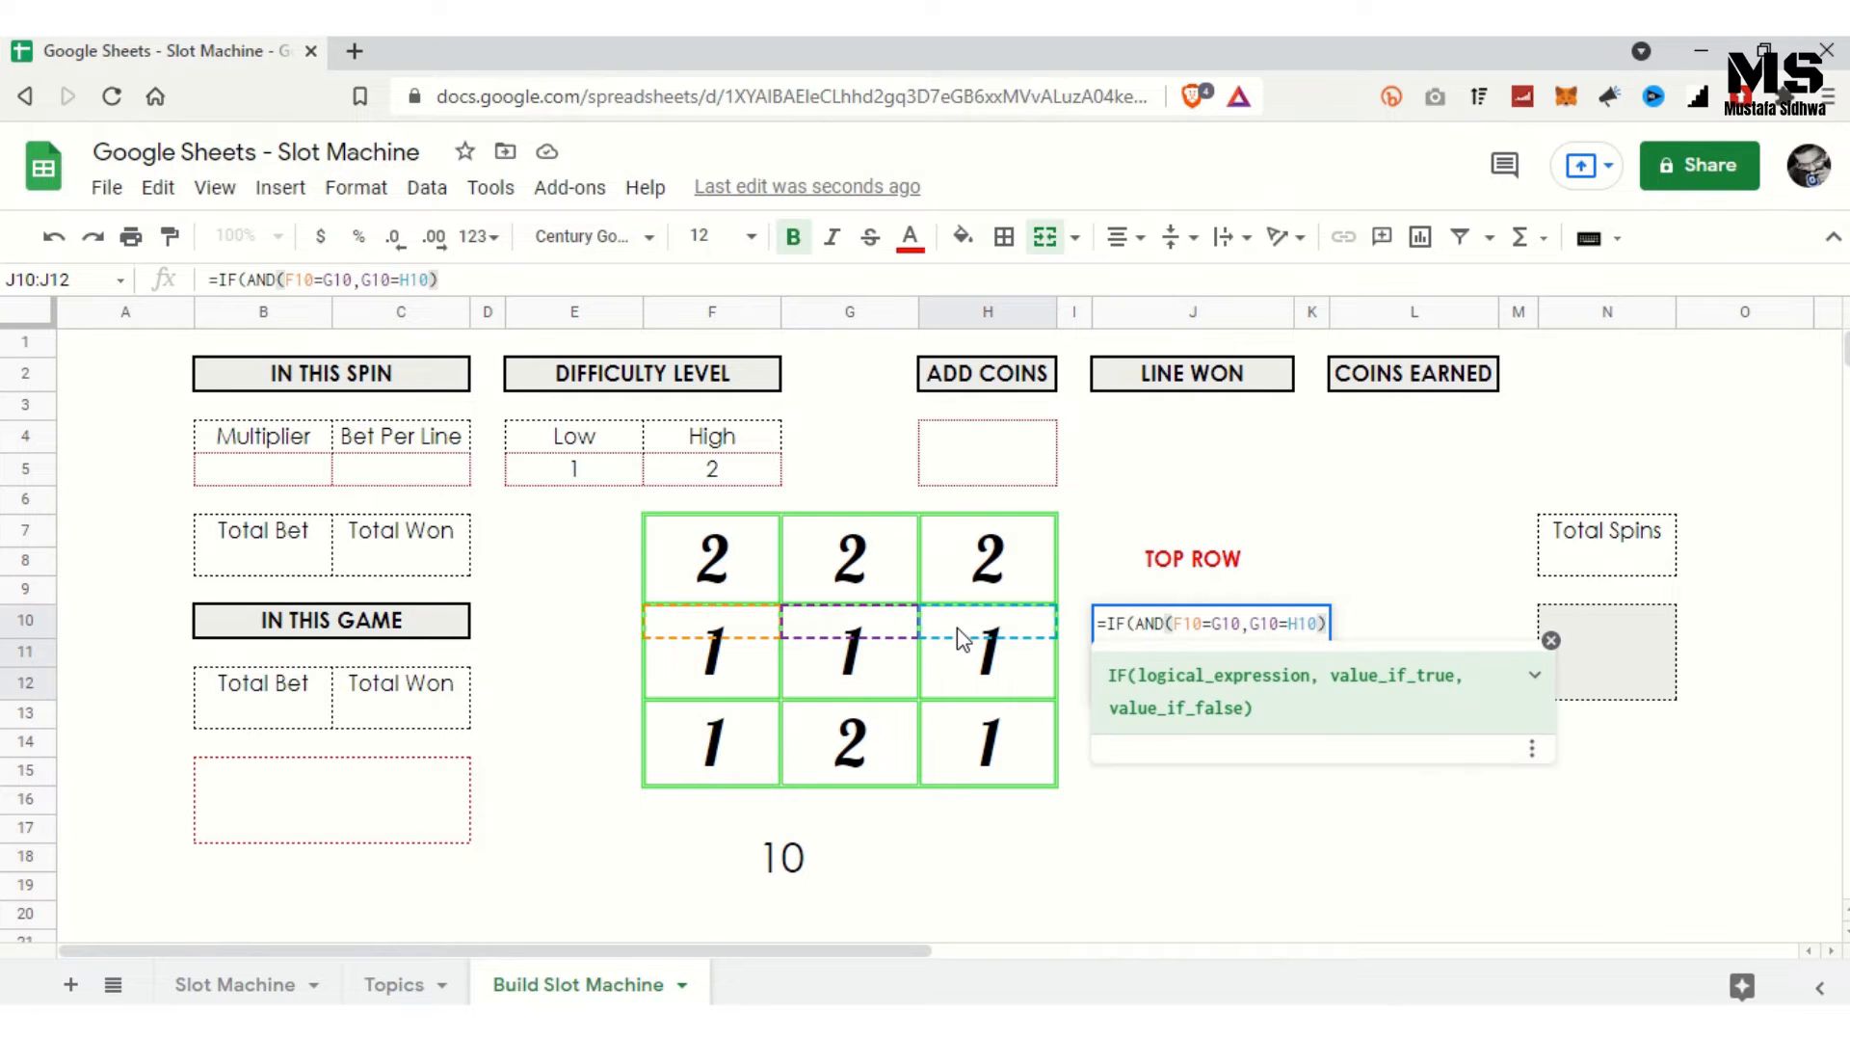
{"action": "type", "text": ","}
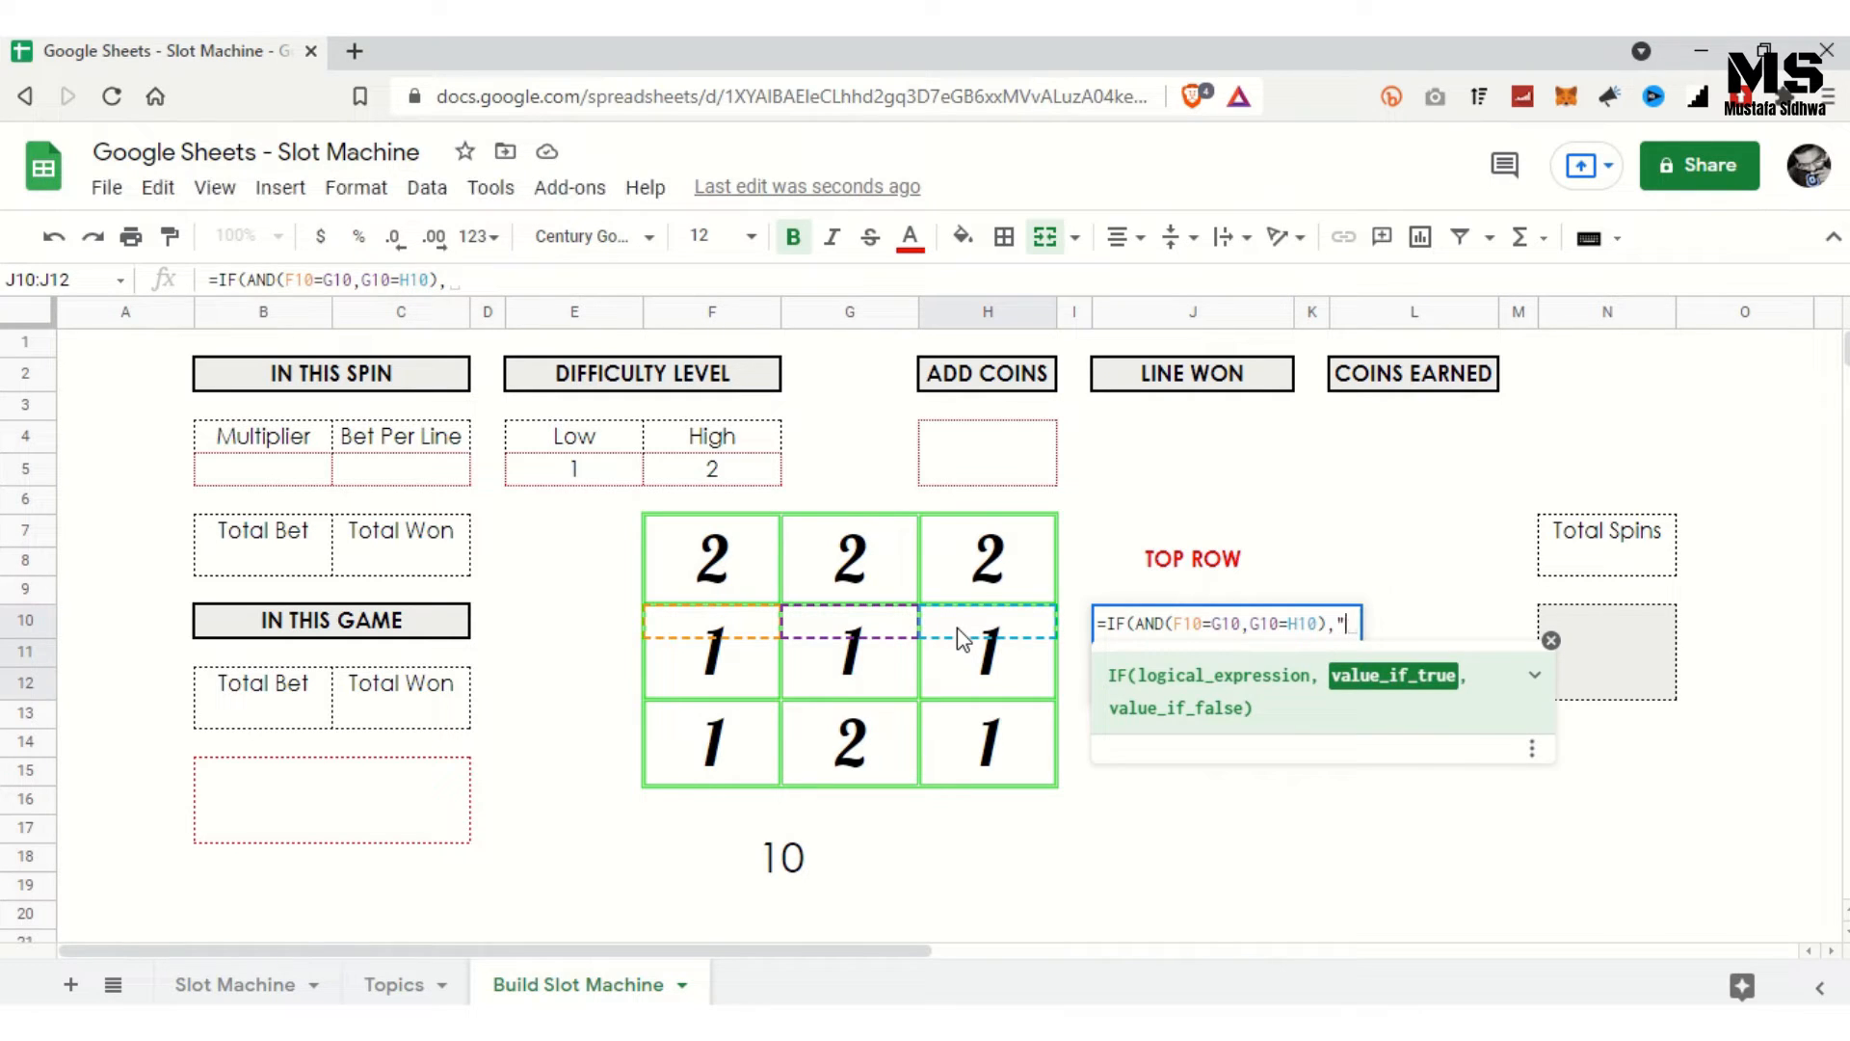
{"action": "type", "text": "\"MIDDLE T"}
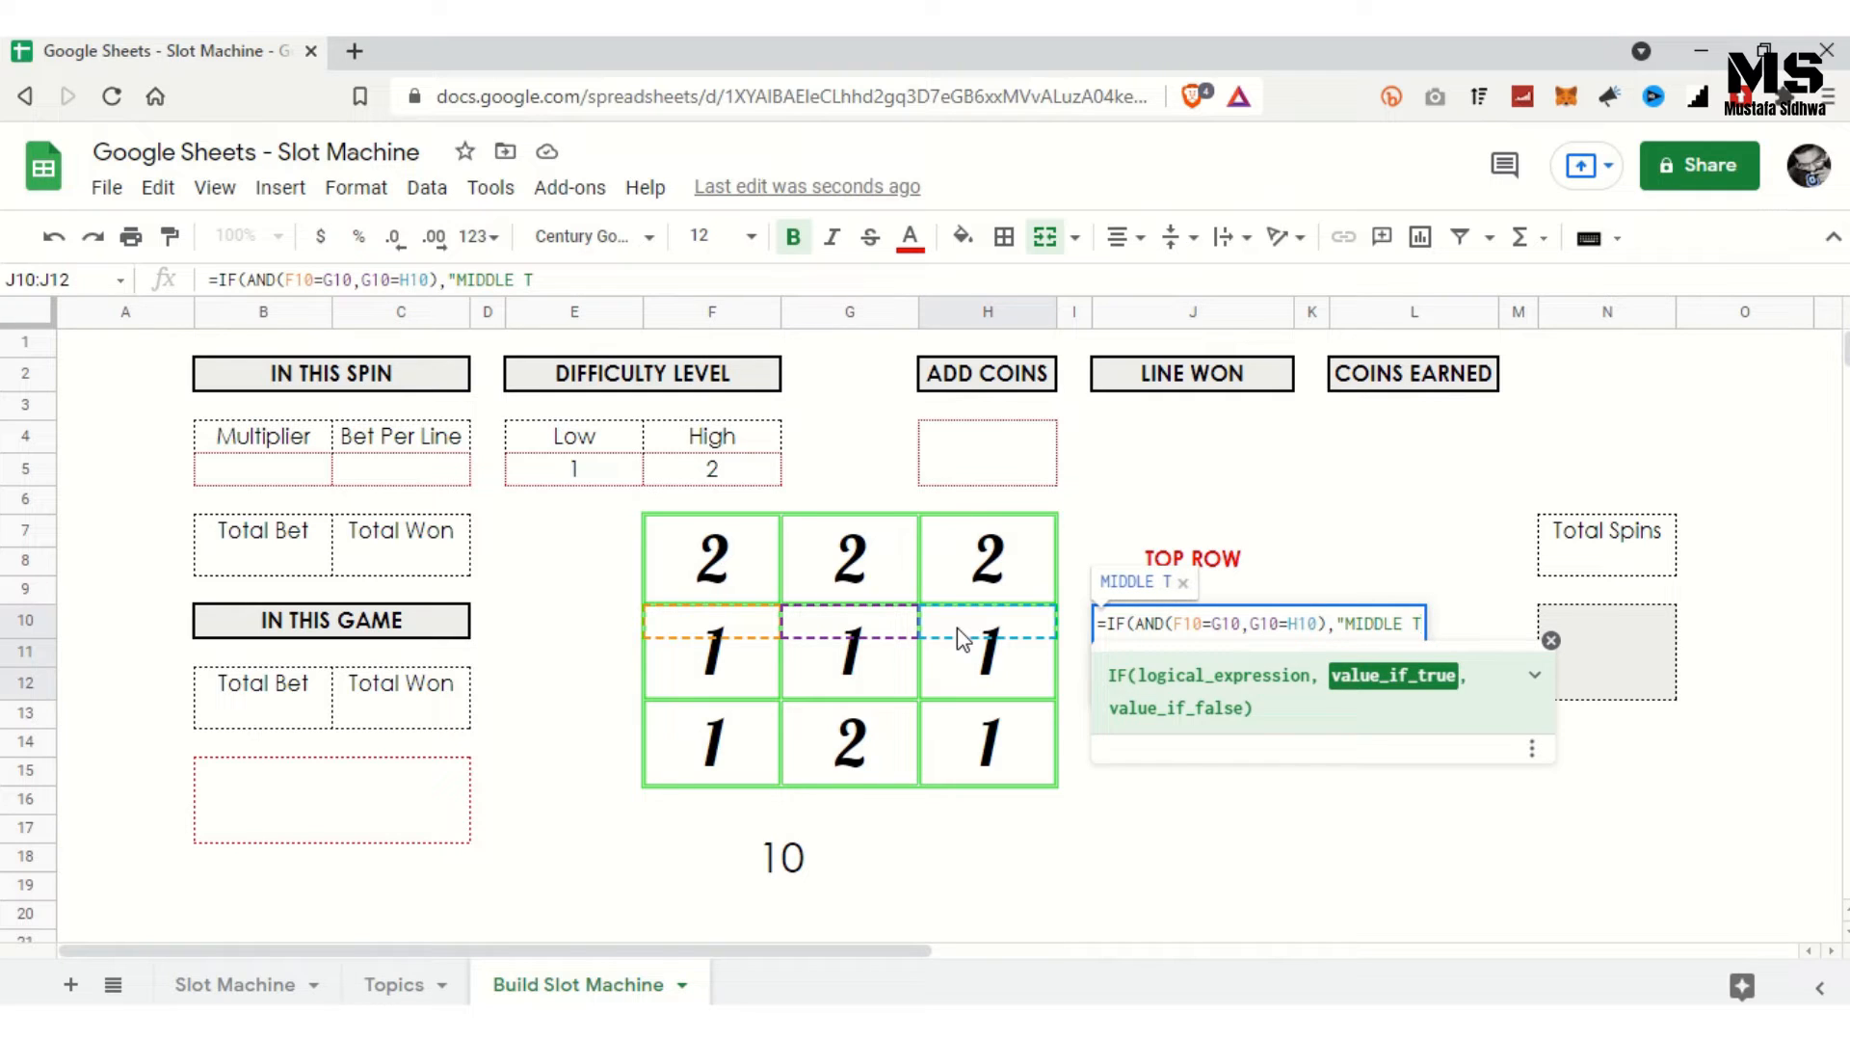
{"action": "key", "text": "BackSpace"}
{"action": "type", "text": "ROW"}
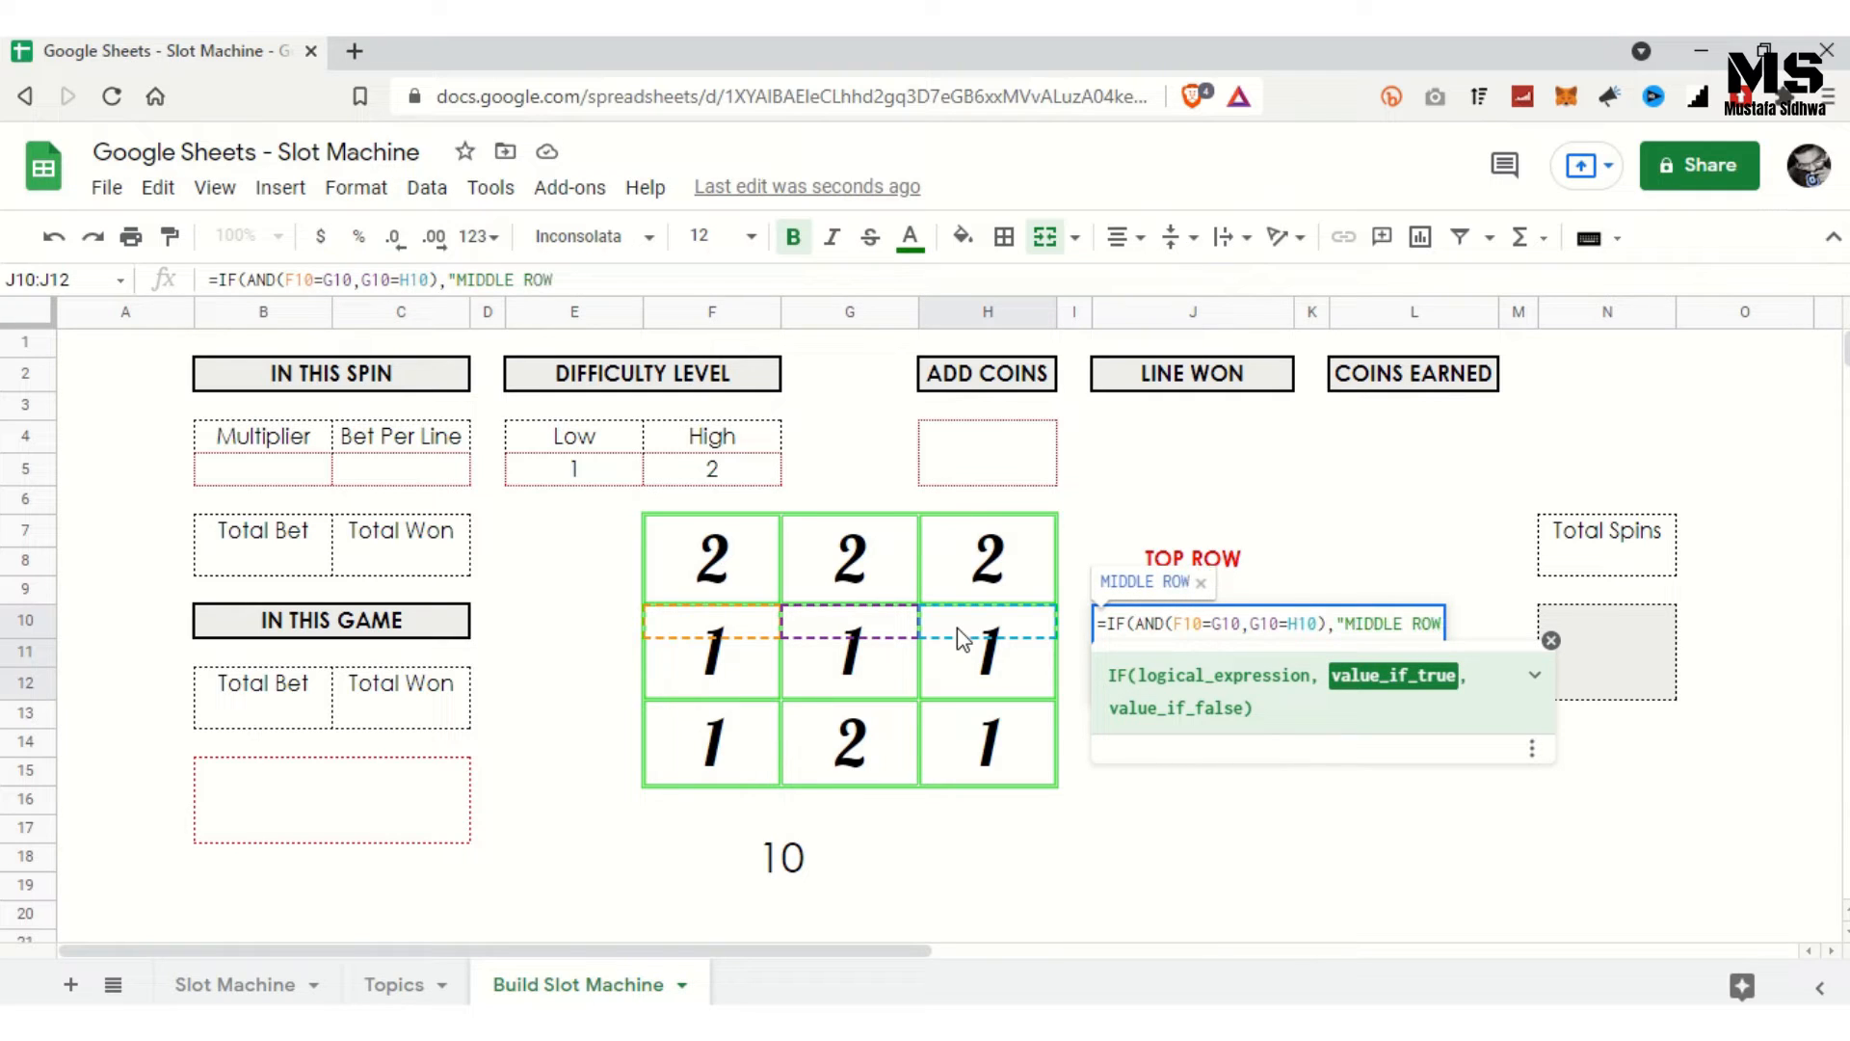
{"action": "type", "text": "\",\""}
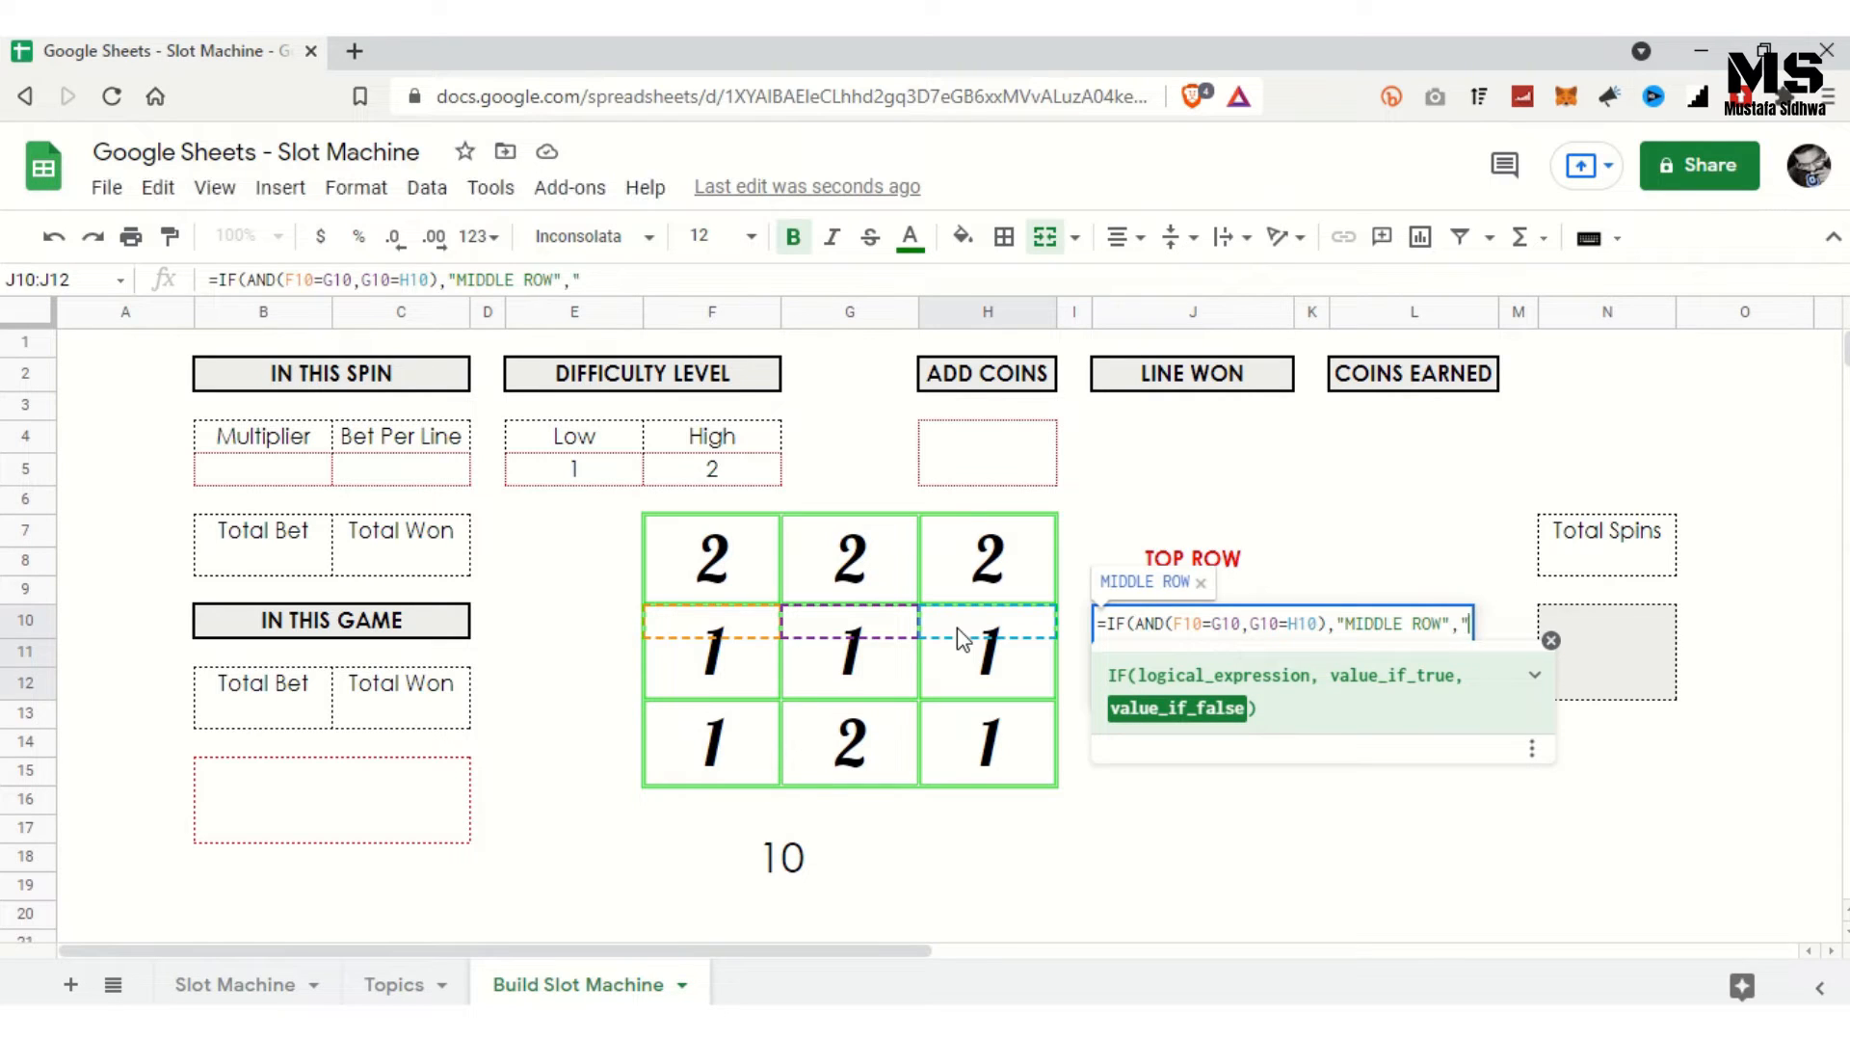
{"action": "type", "text": "\")"}
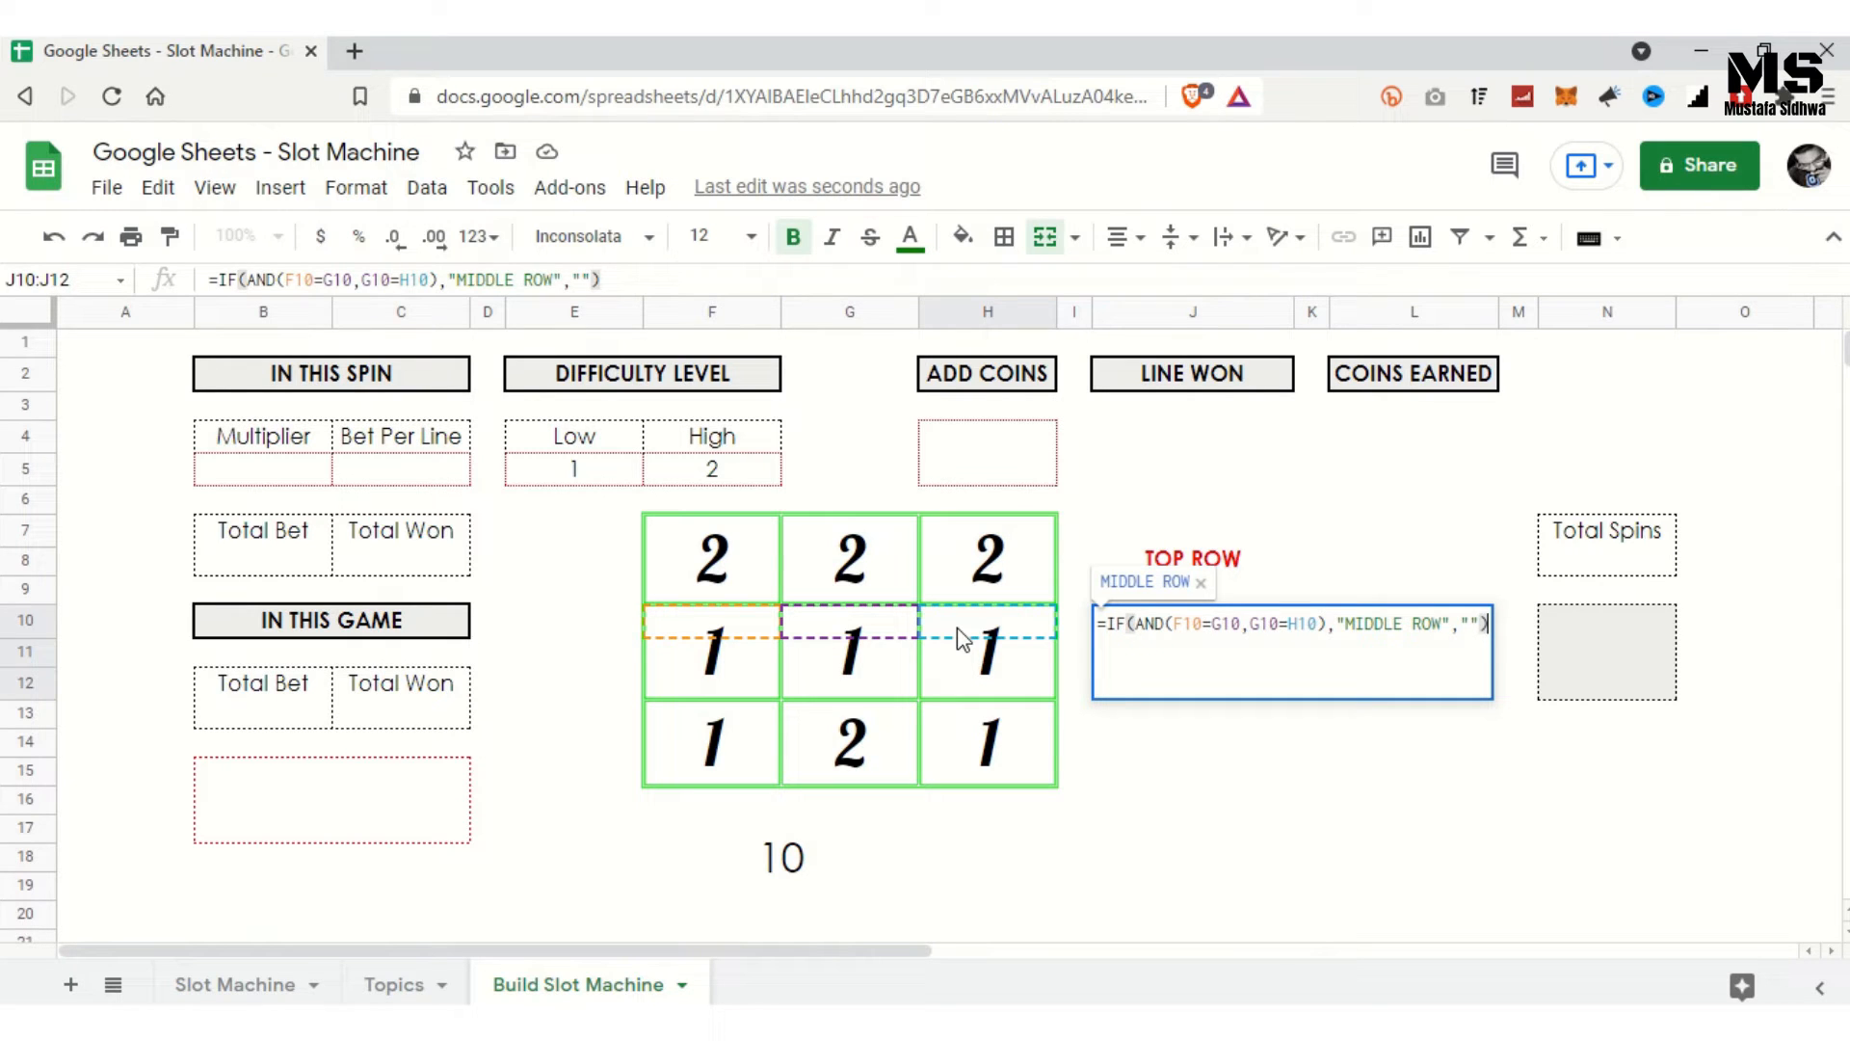
{"action": "key", "text": "Return"}
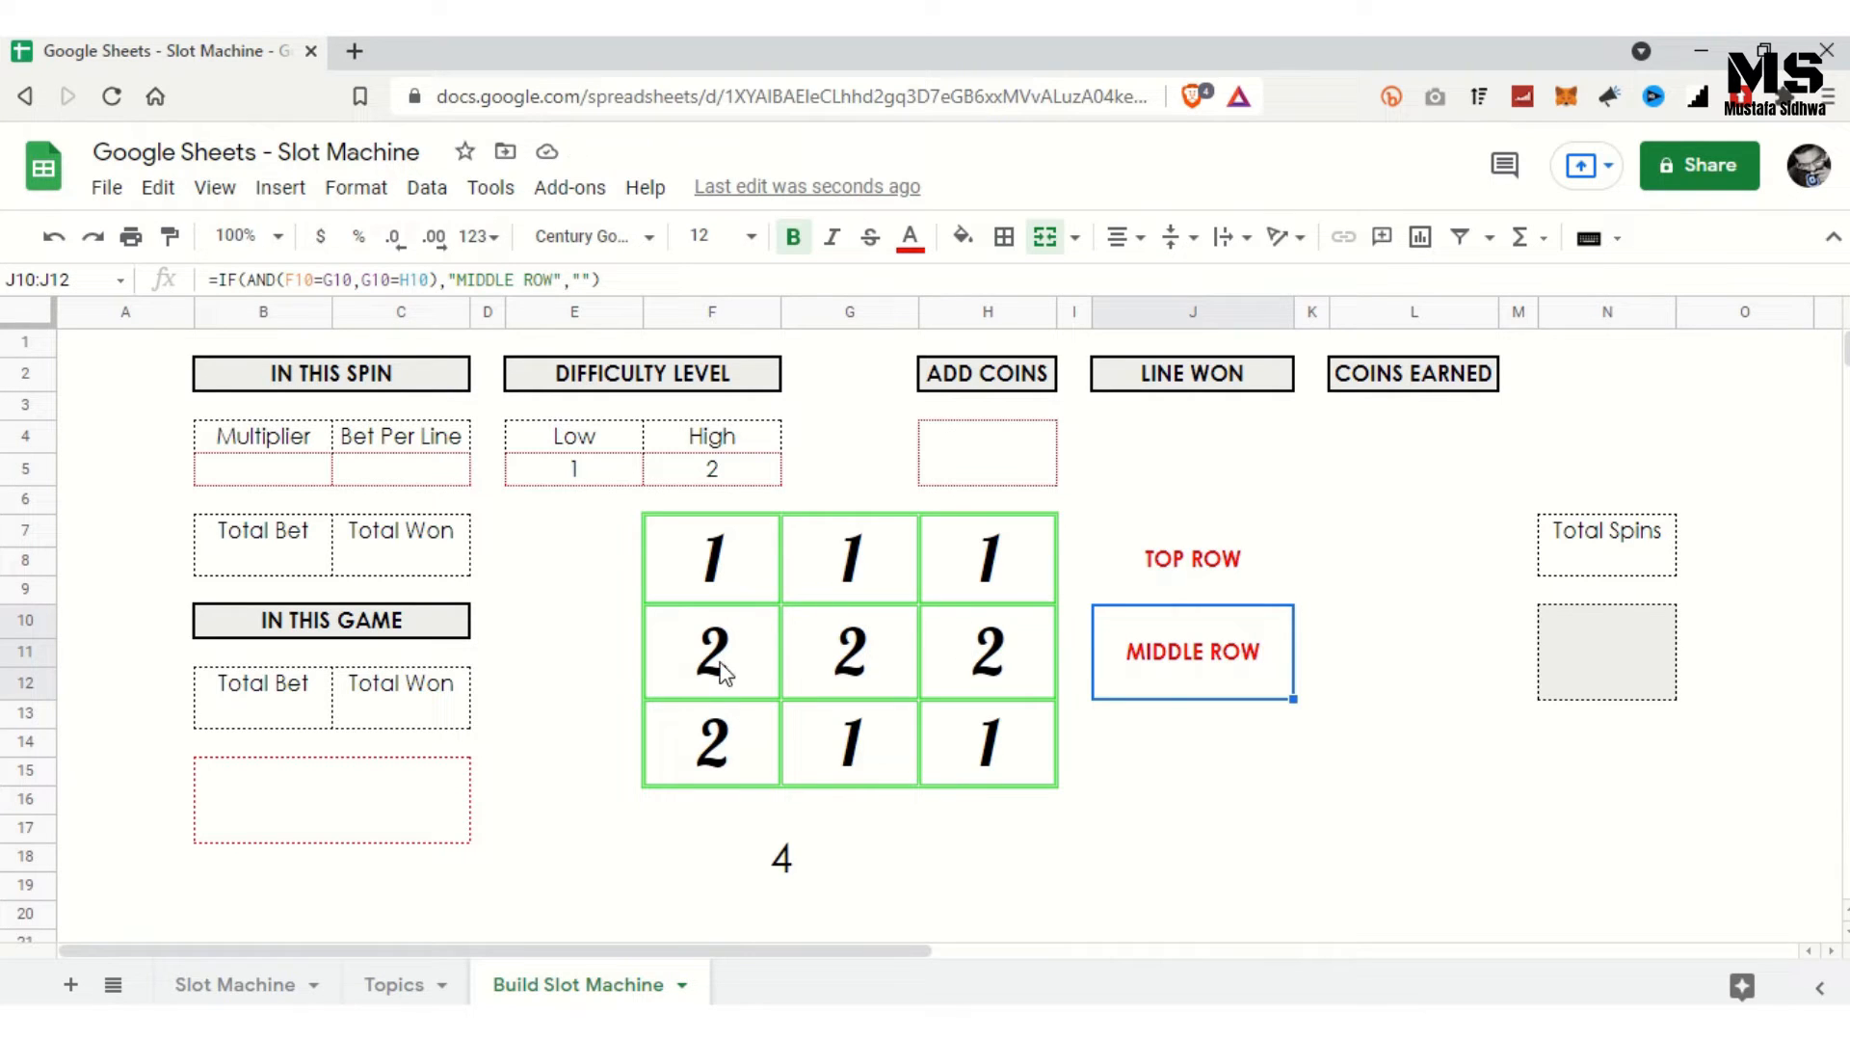
Step: Start a formula in the Line Won cell J13 with an AND test nested inside IF, =IF(AND(
{"action": "left_click", "coordinate": [1176, 737]}
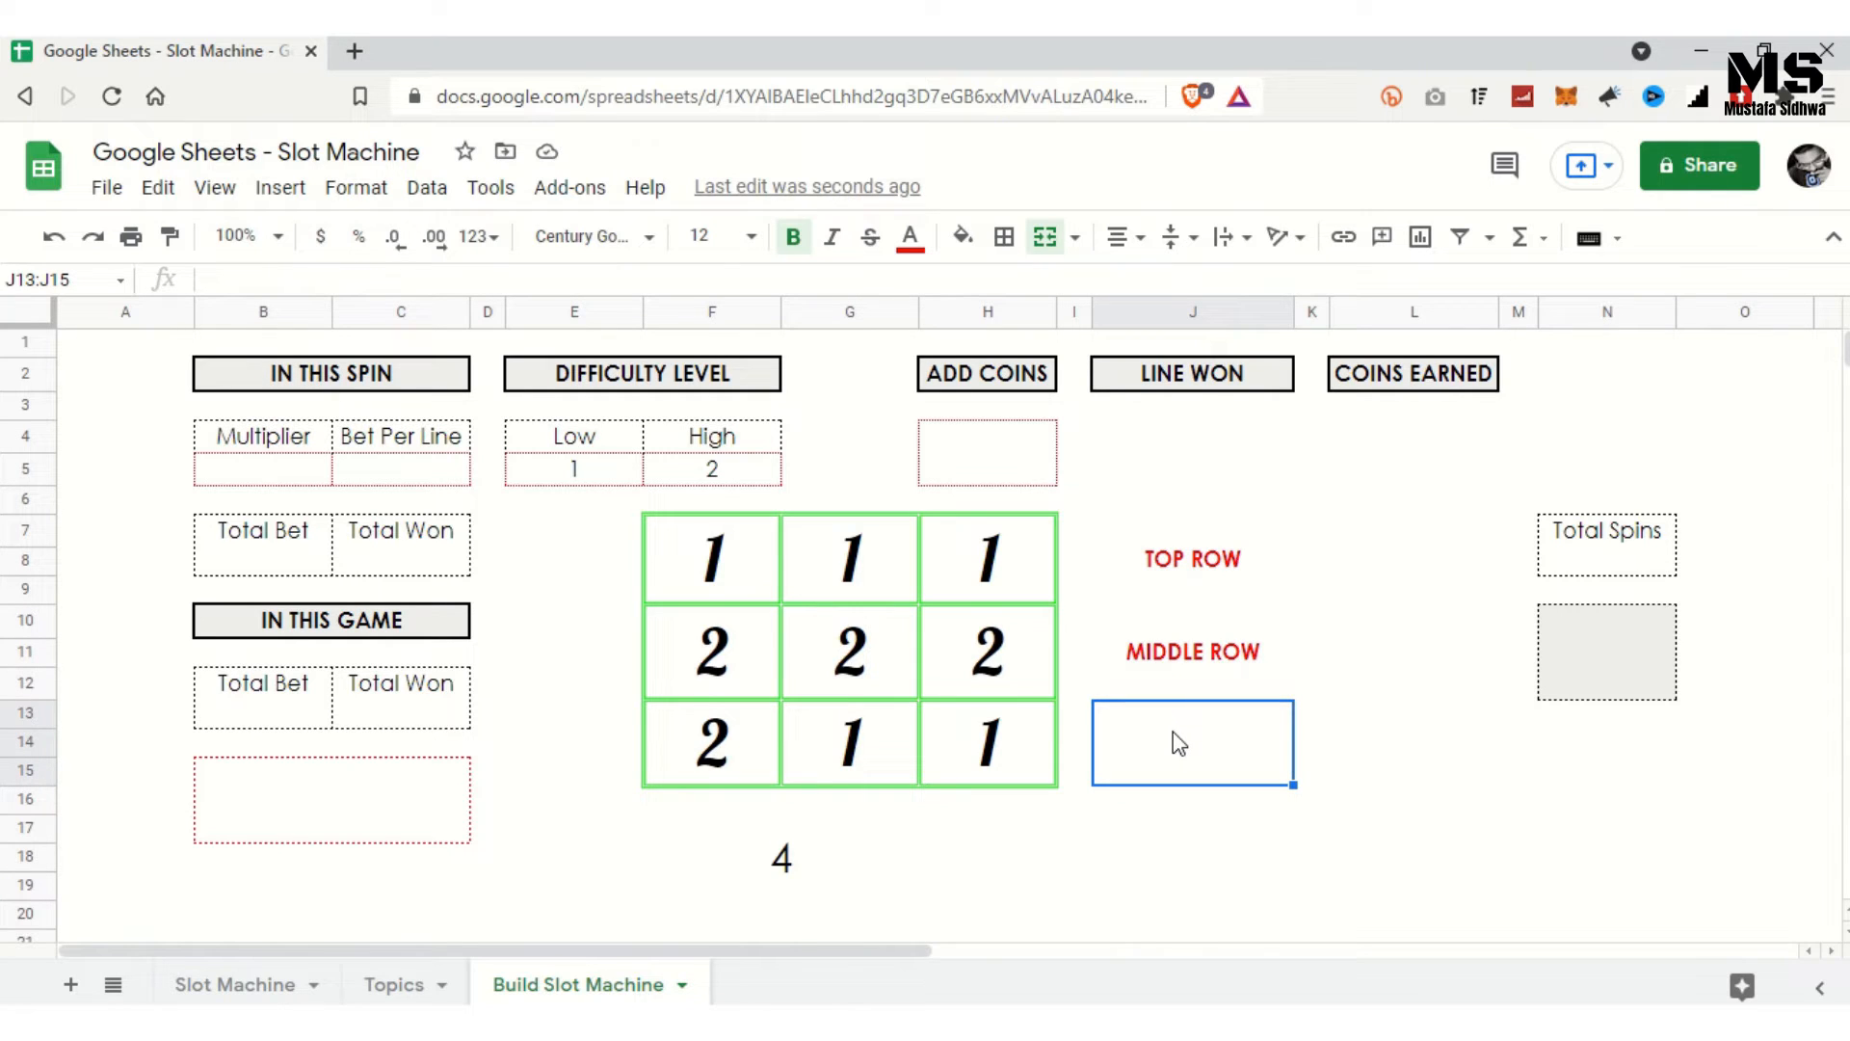
{"action": "type", "text": "=I"}
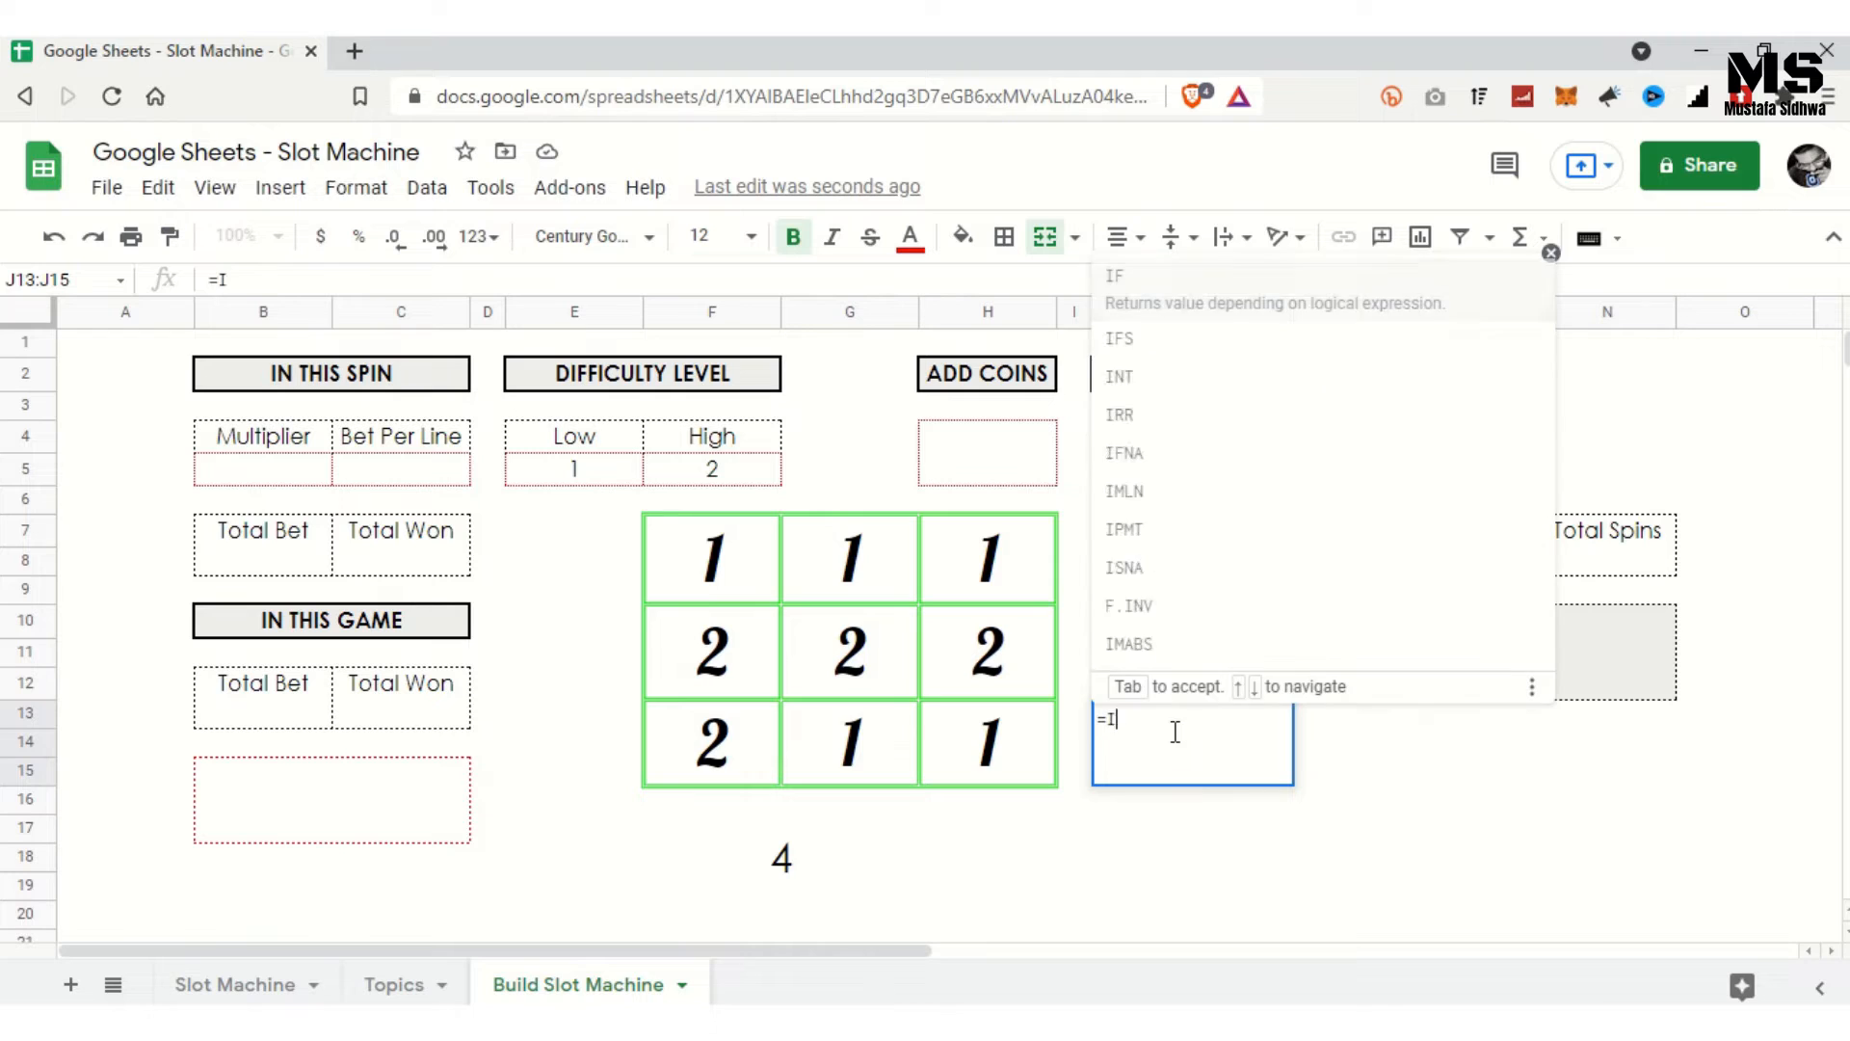
{"action": "type", "text": "F("}
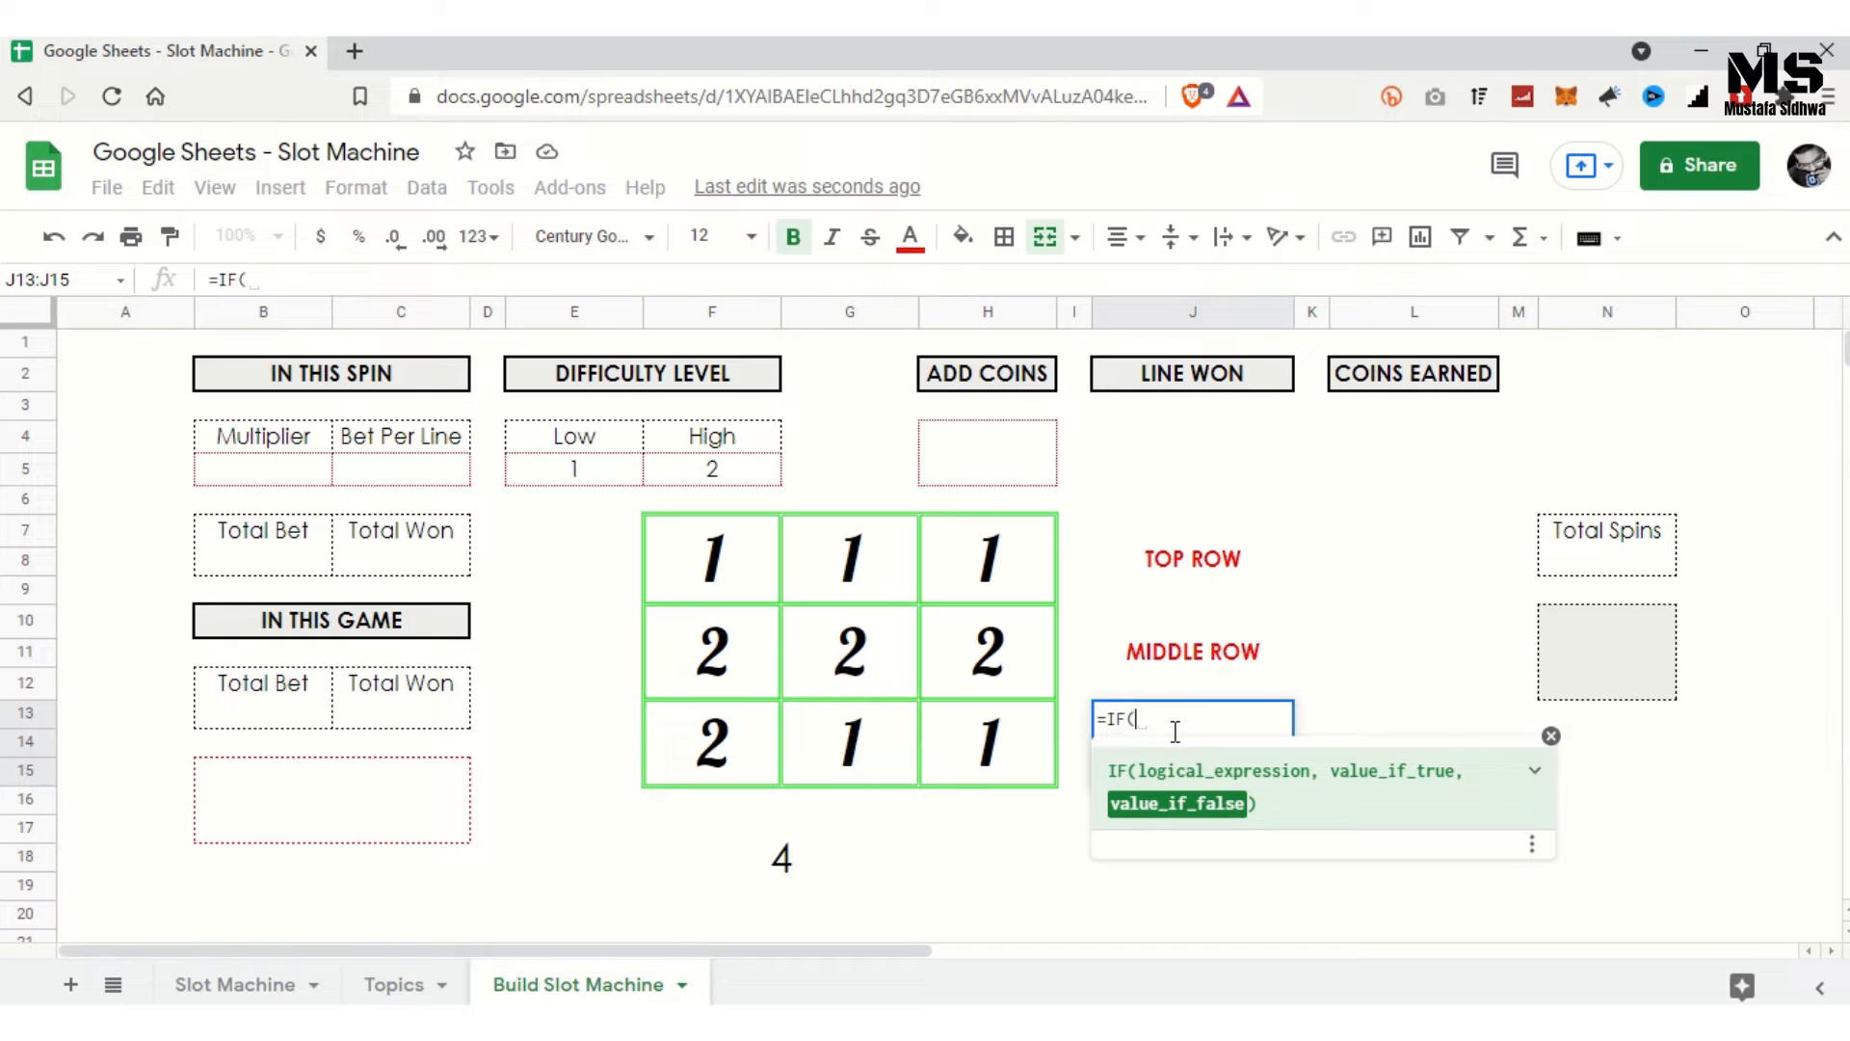
{"action": "type", "text": "AND("}
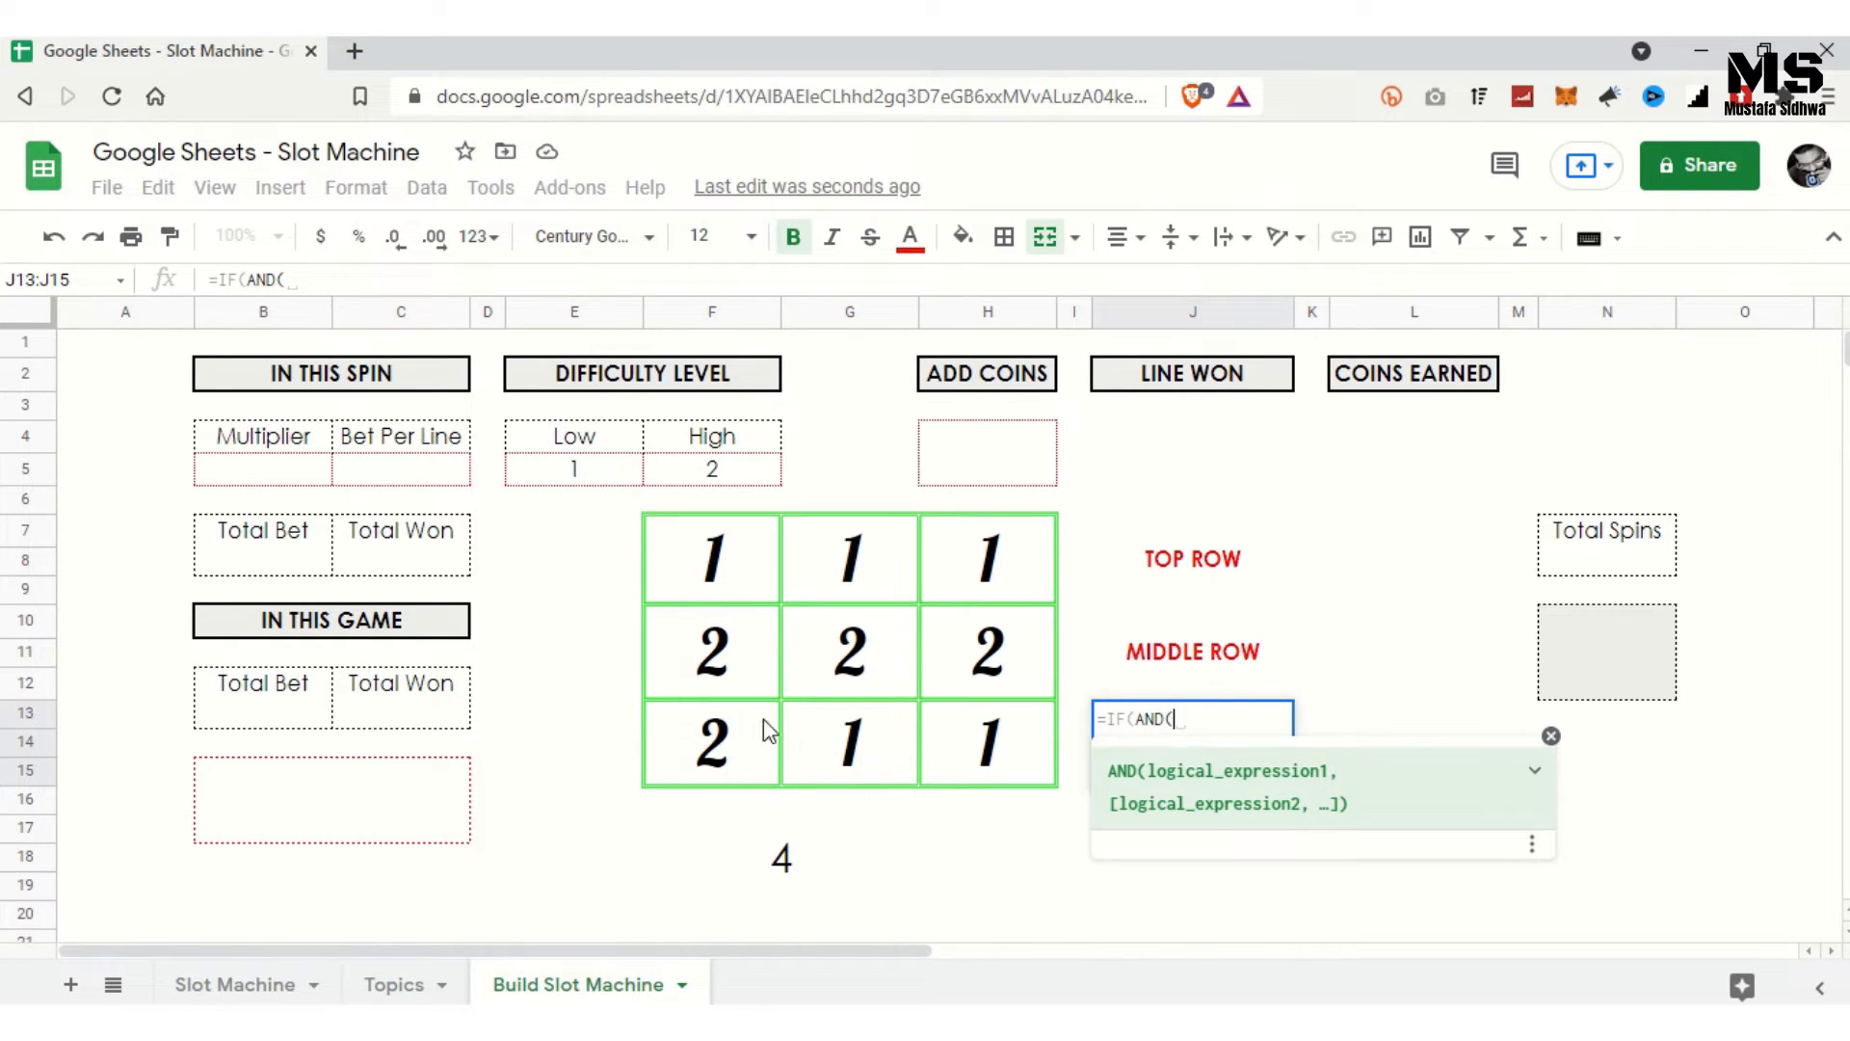
Step: Add the bottom row's conditions F13=G13 and G13=H13 to the AND test in J13
{"action": "left_click", "coordinate": [709, 728]}
{"action": "type", "text": "="}
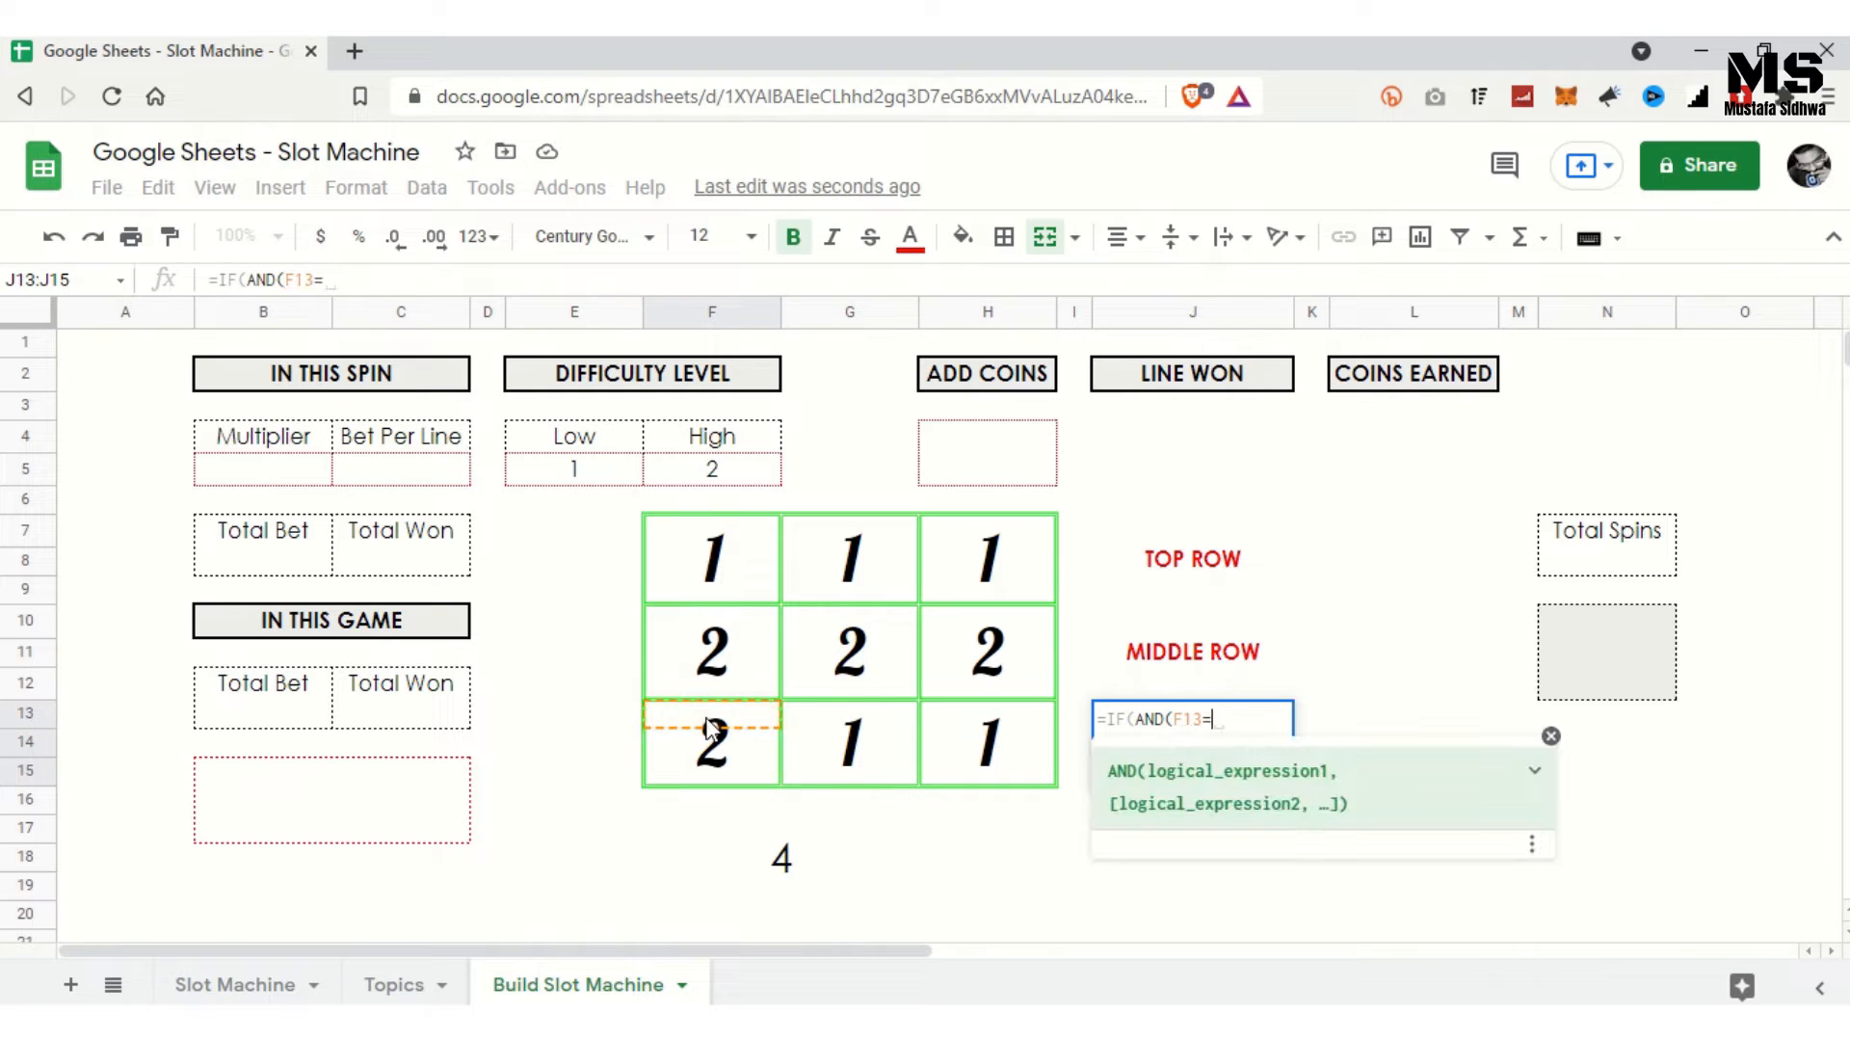
{"action": "left_click", "coordinate": [826, 736]}
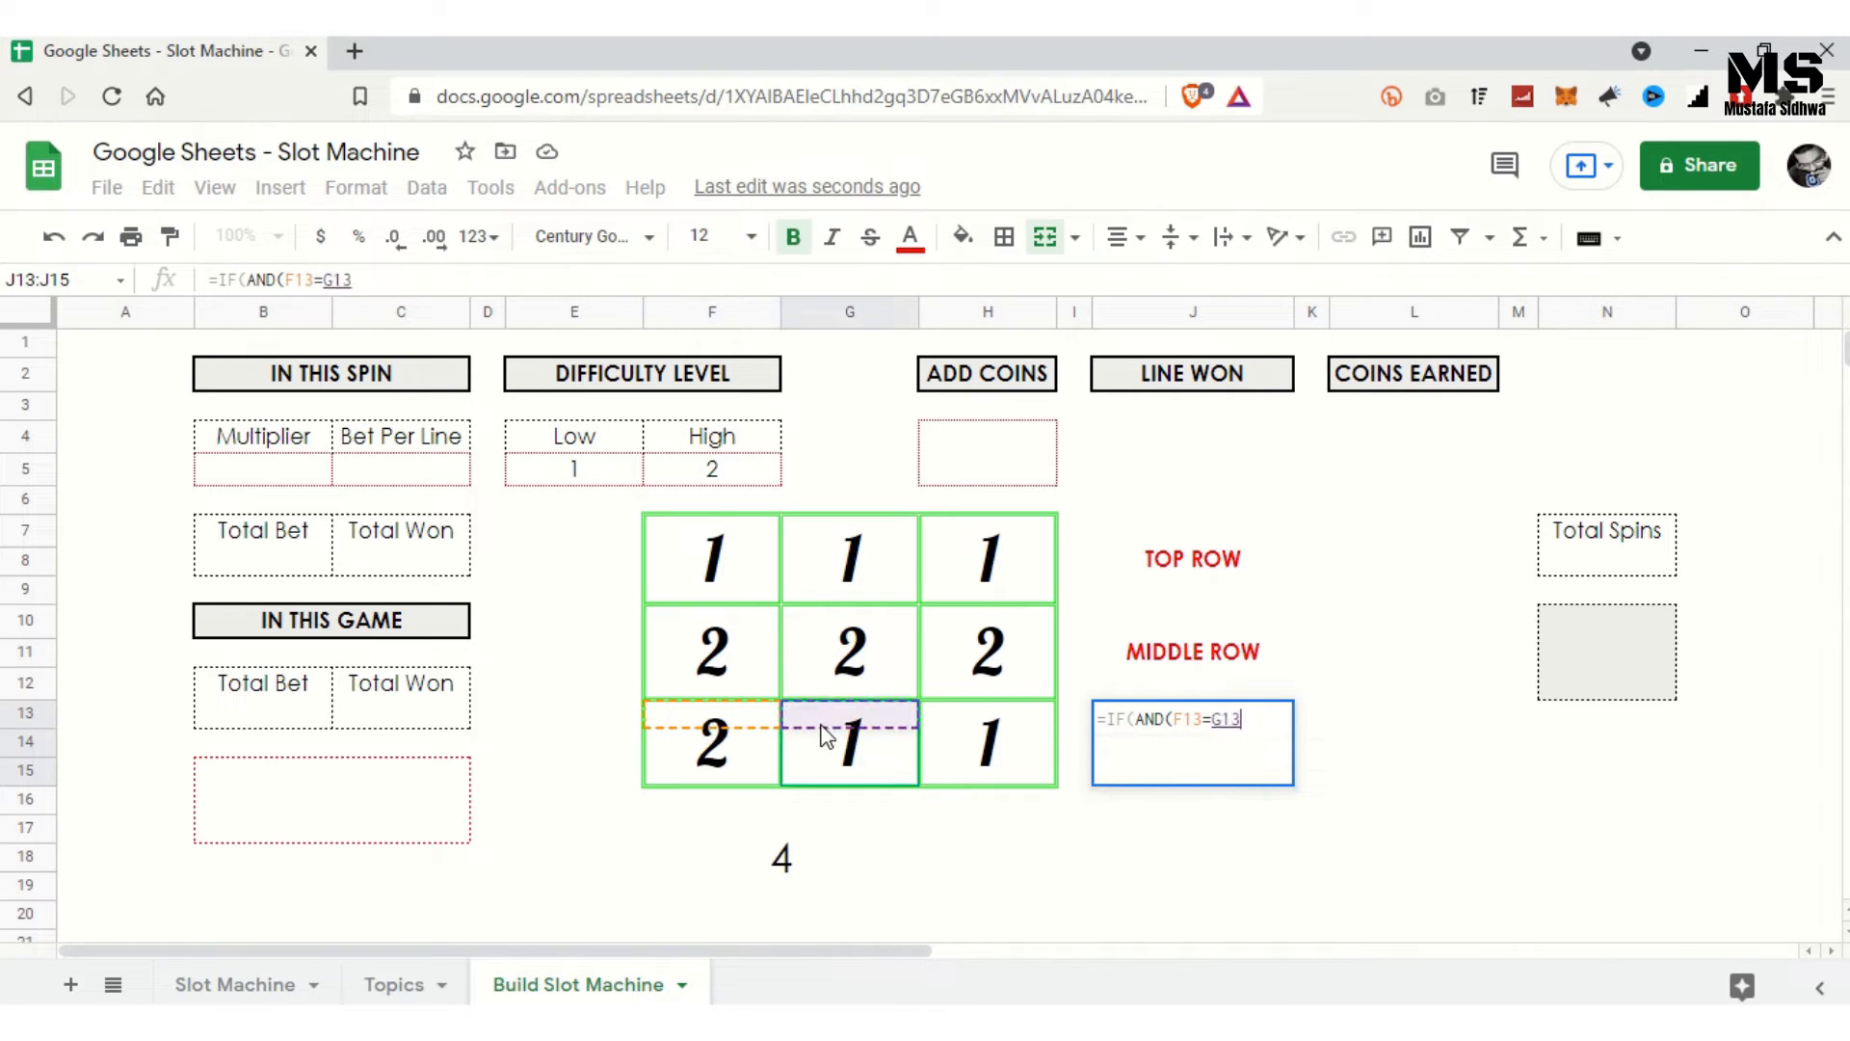
{"action": "type", "text": ","}
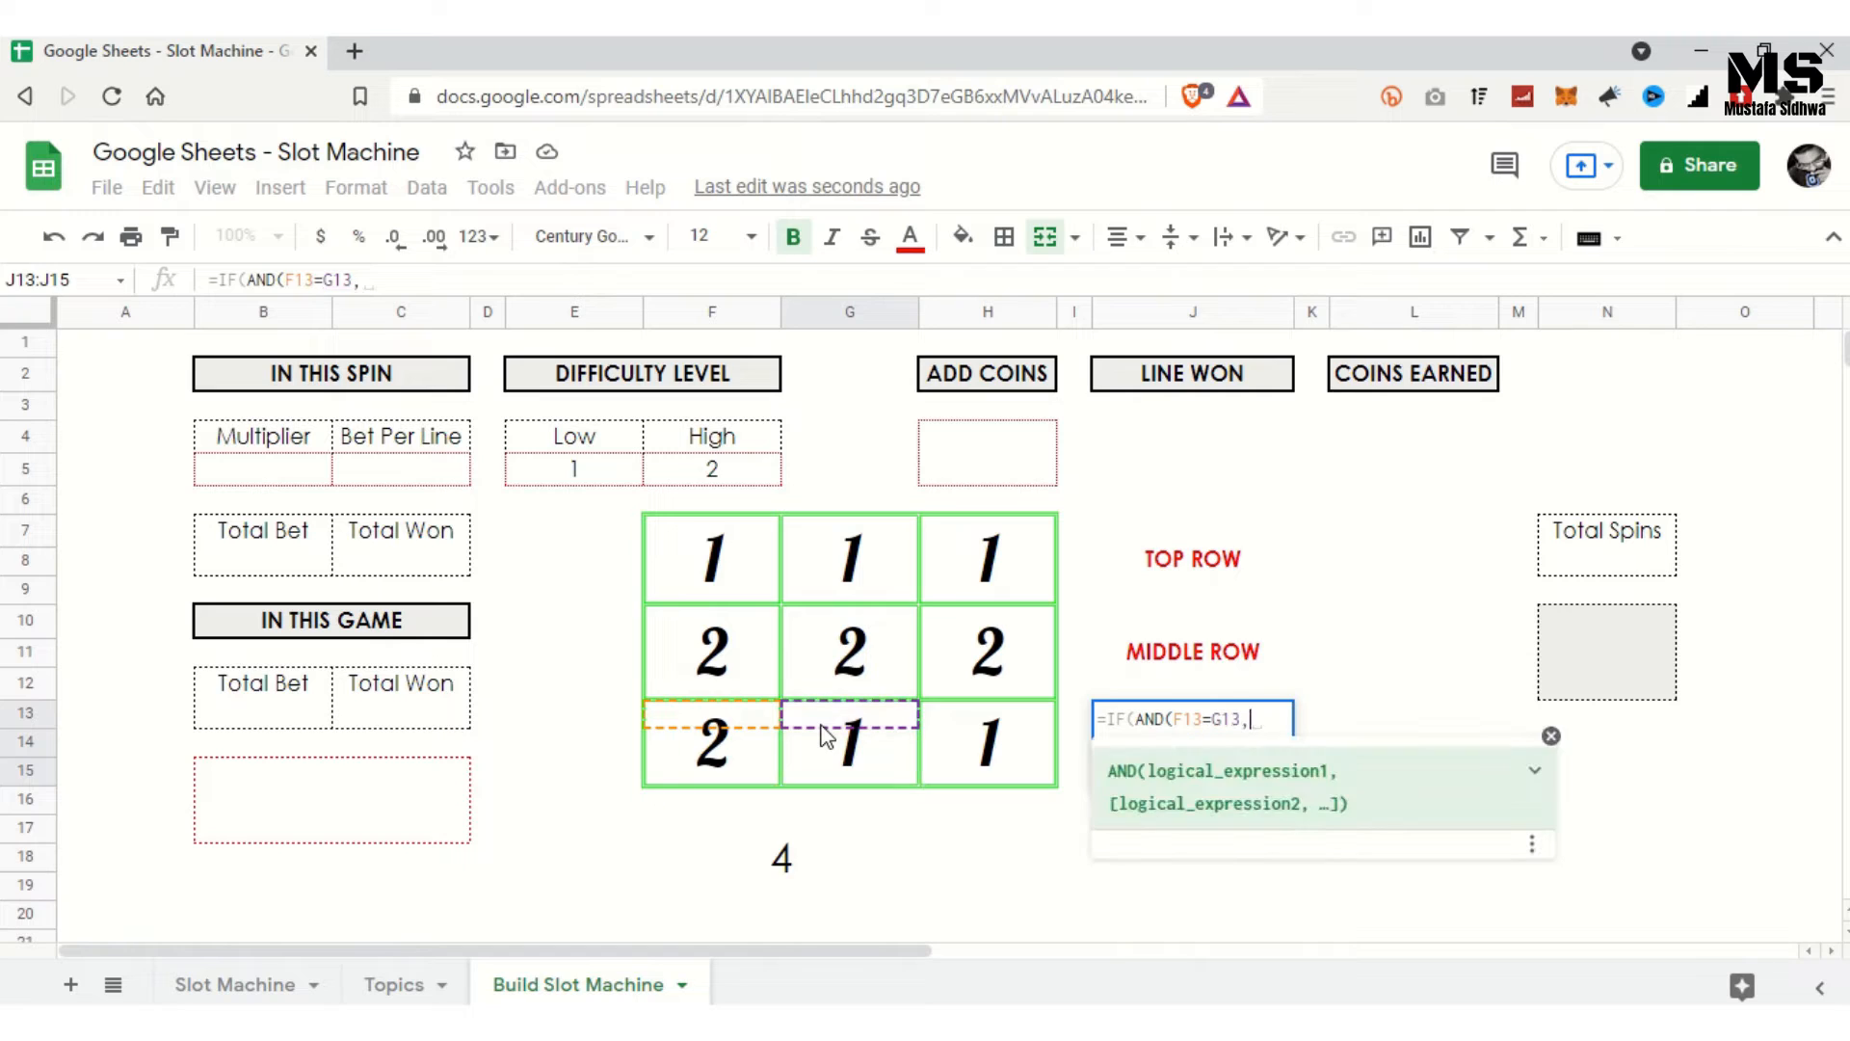
{"action": "left_click", "coordinate": [825, 737]}
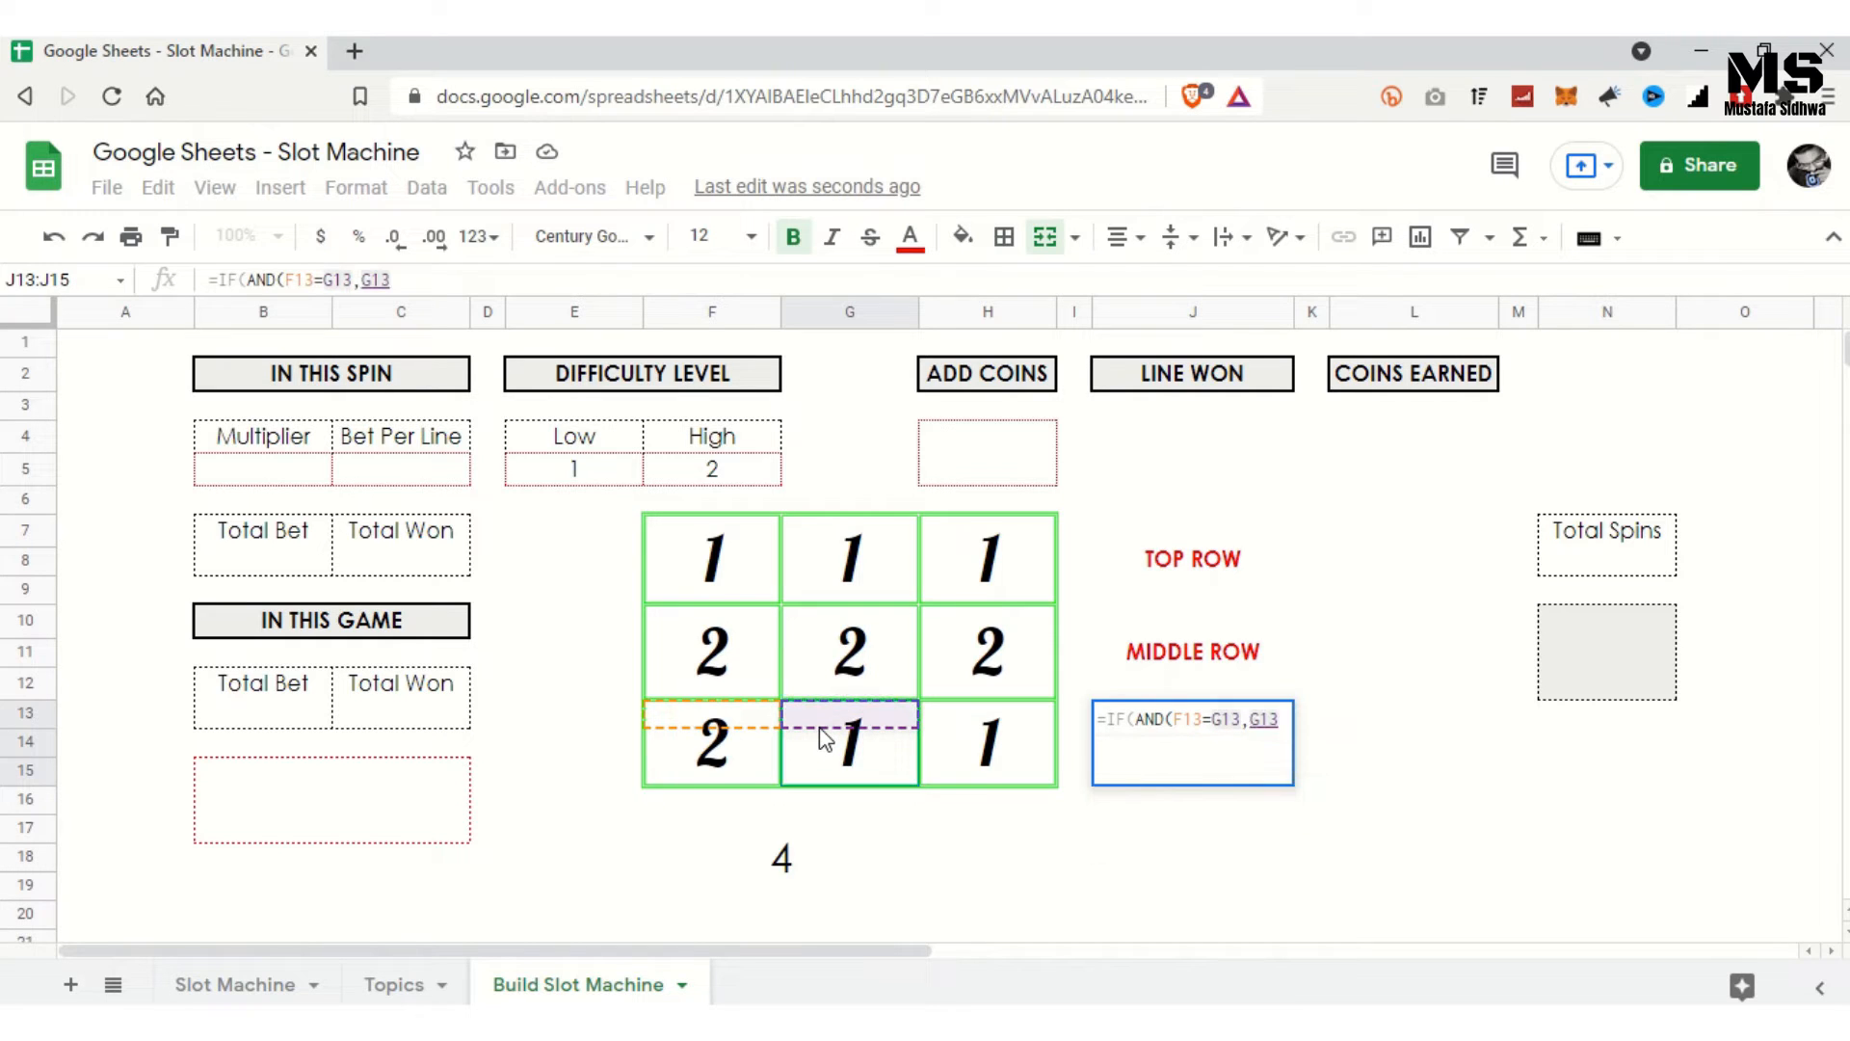
{"action": "type", "text": "="}
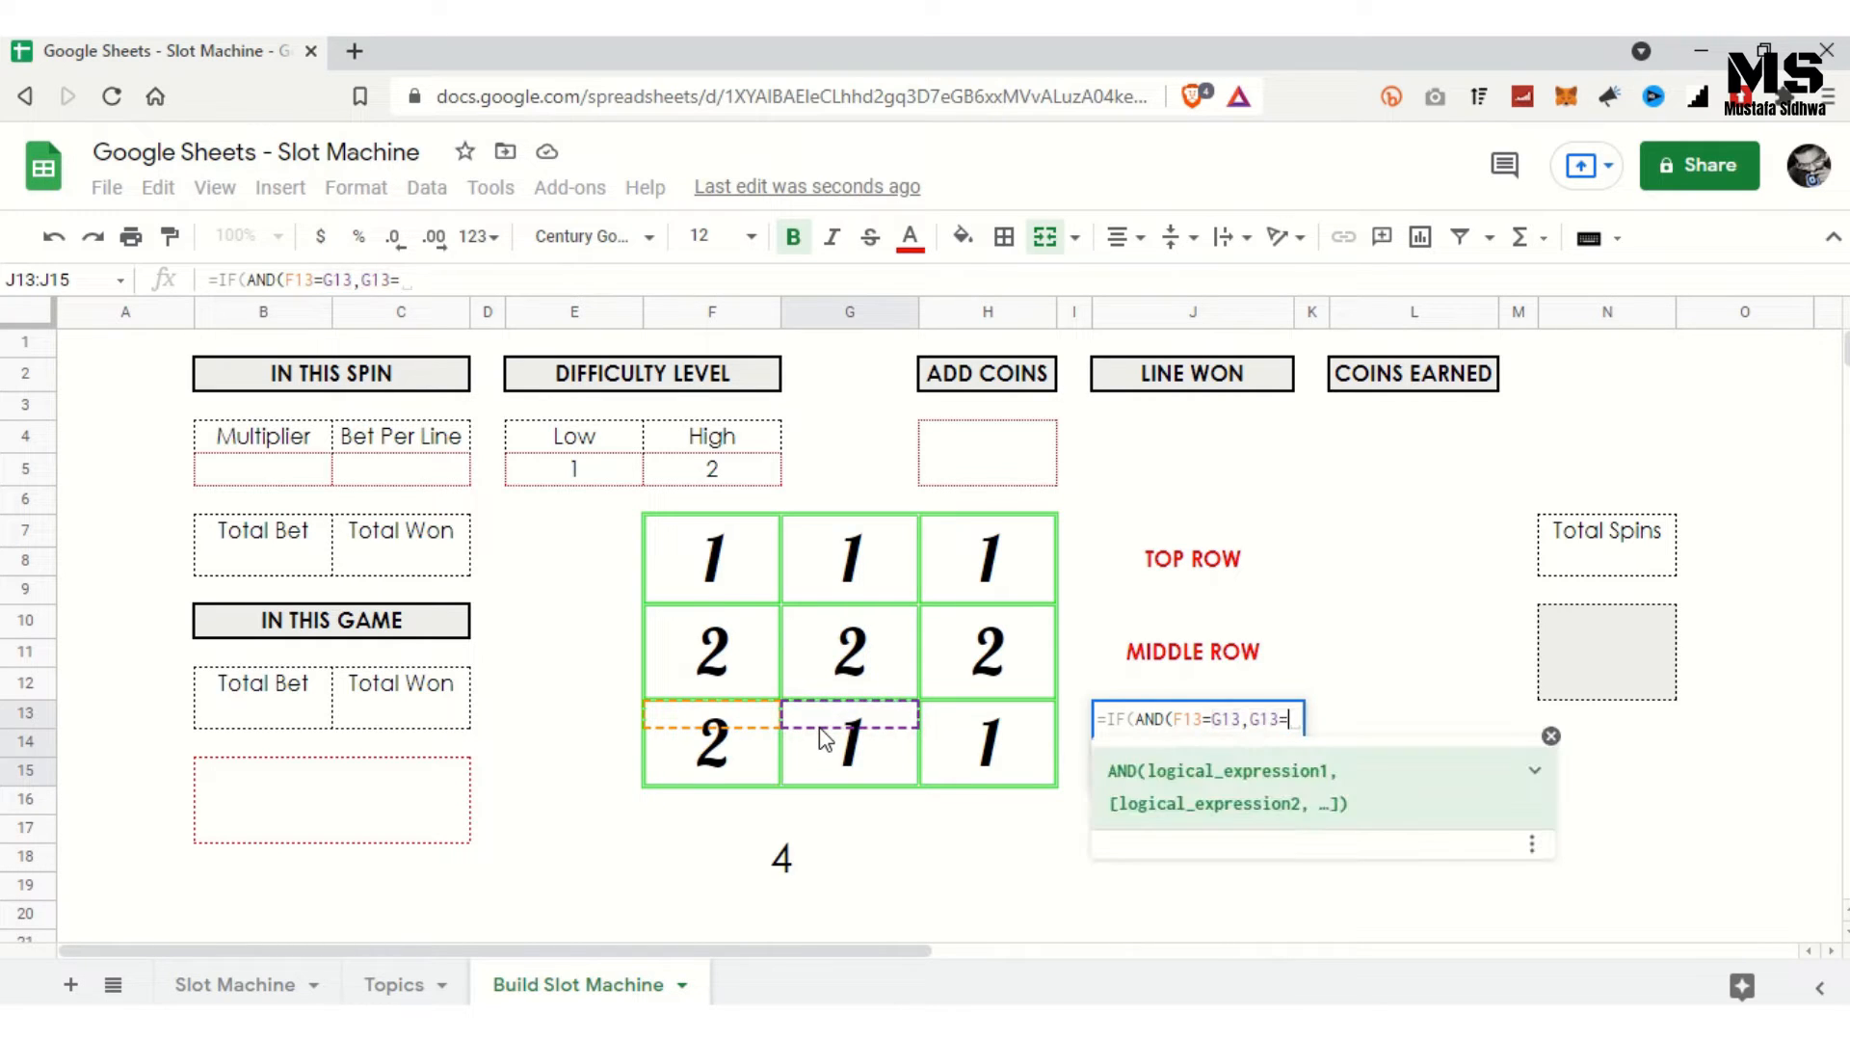
{"action": "left_click", "coordinate": [964, 734]}
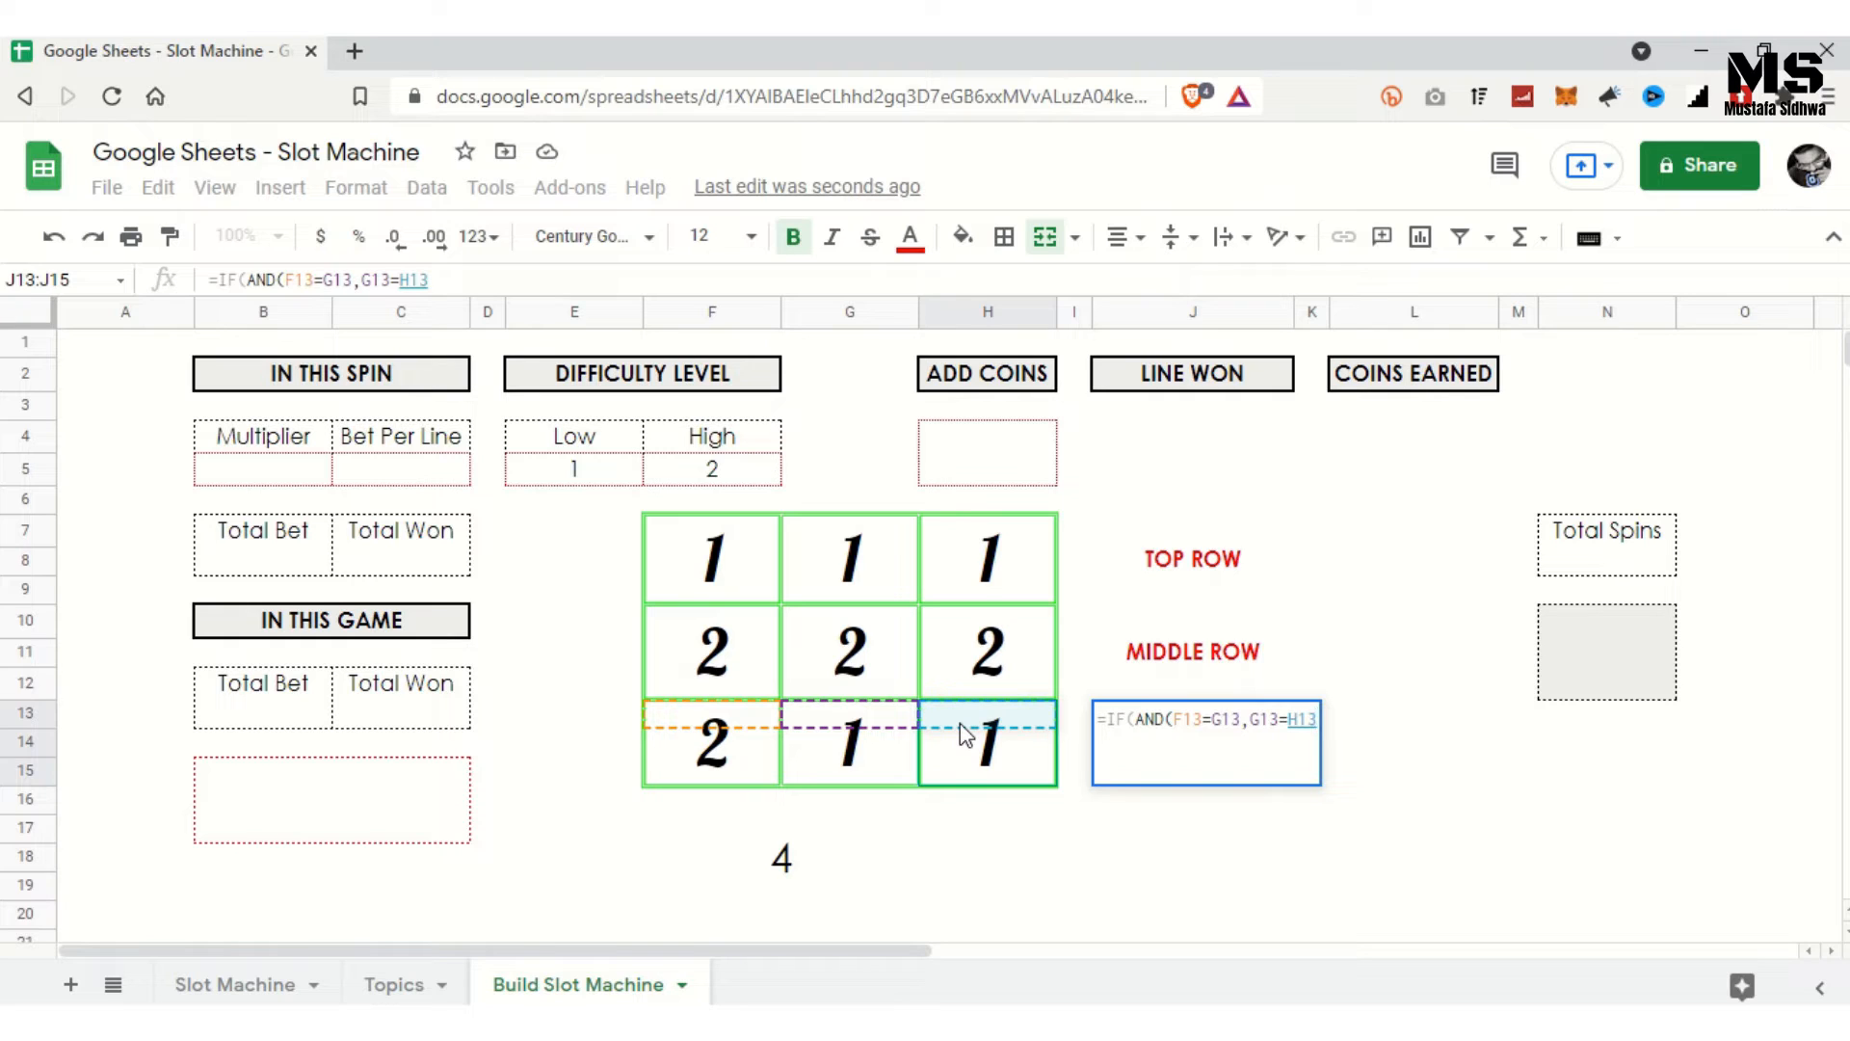
{"action": "type", "text": "),"}
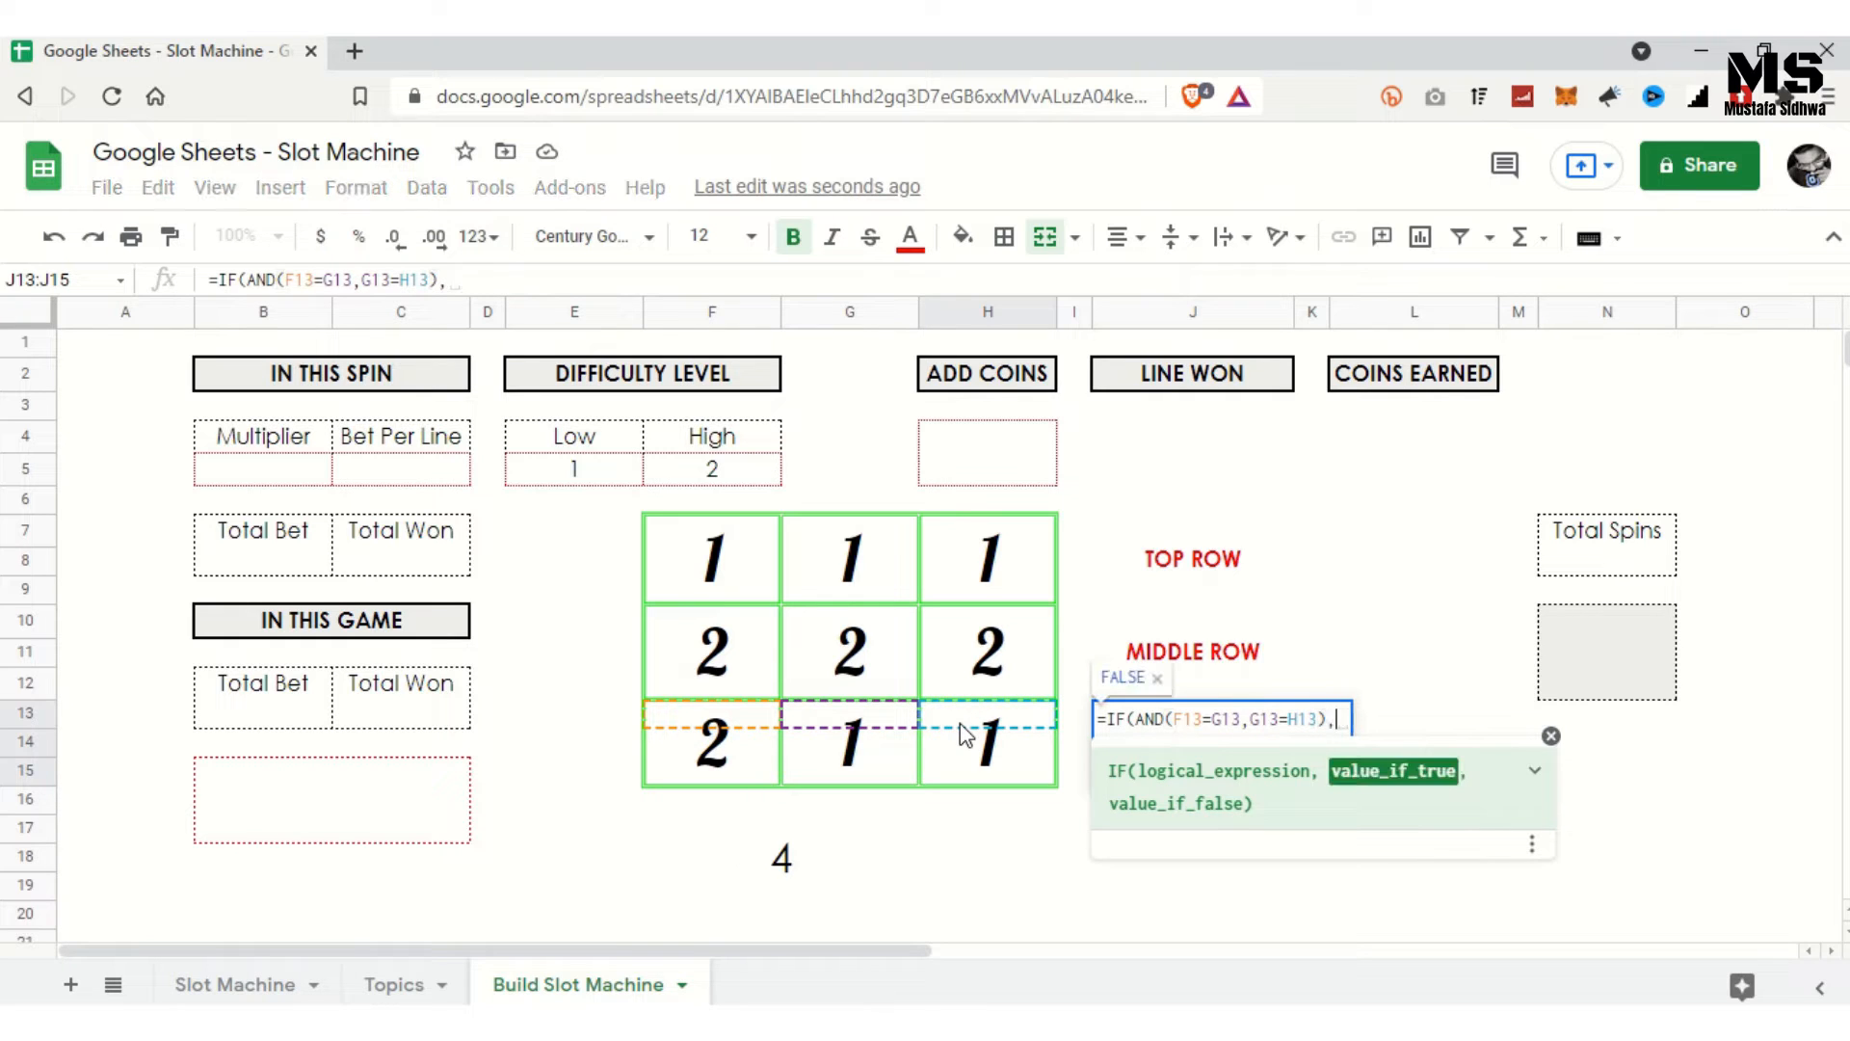
Step: Complete J13's IF formula with "BOTTOM ROW" as the true value and an empty string as the false value
{"action": "type", "text": "\""}
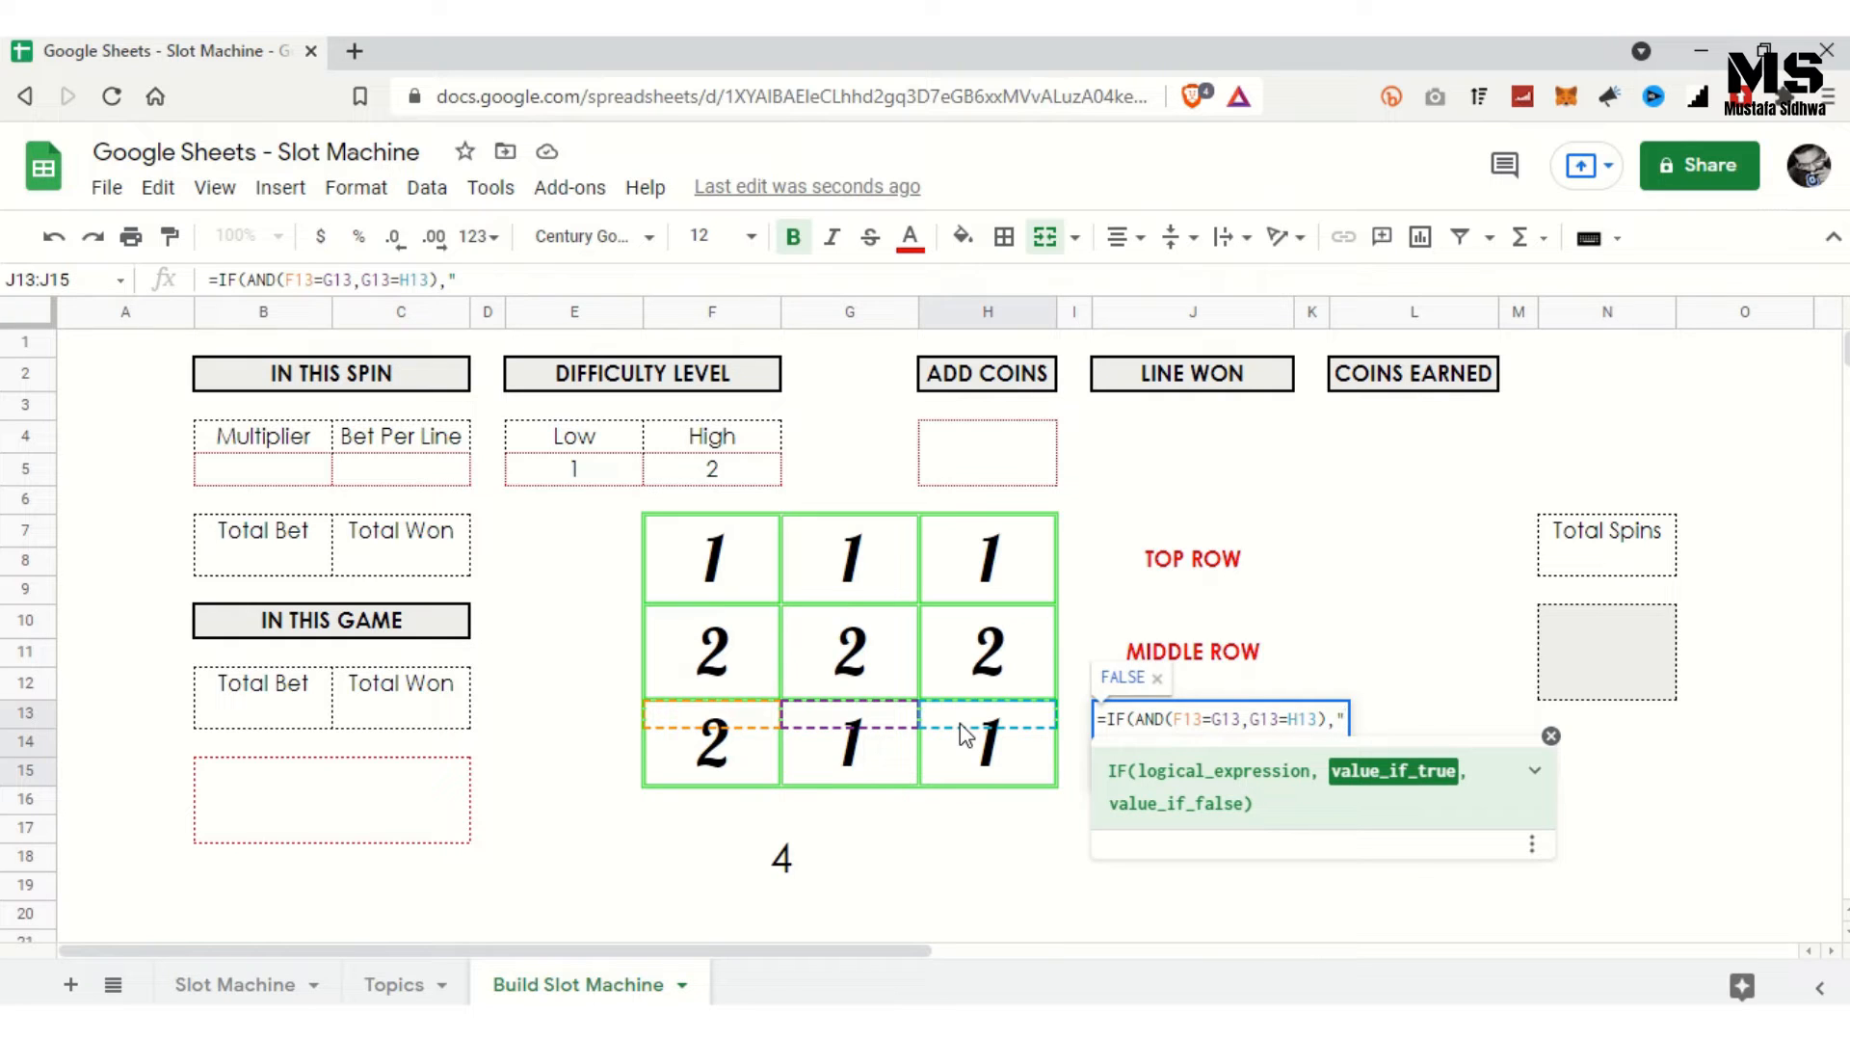
{"action": "type", "text": "BOTTO"}
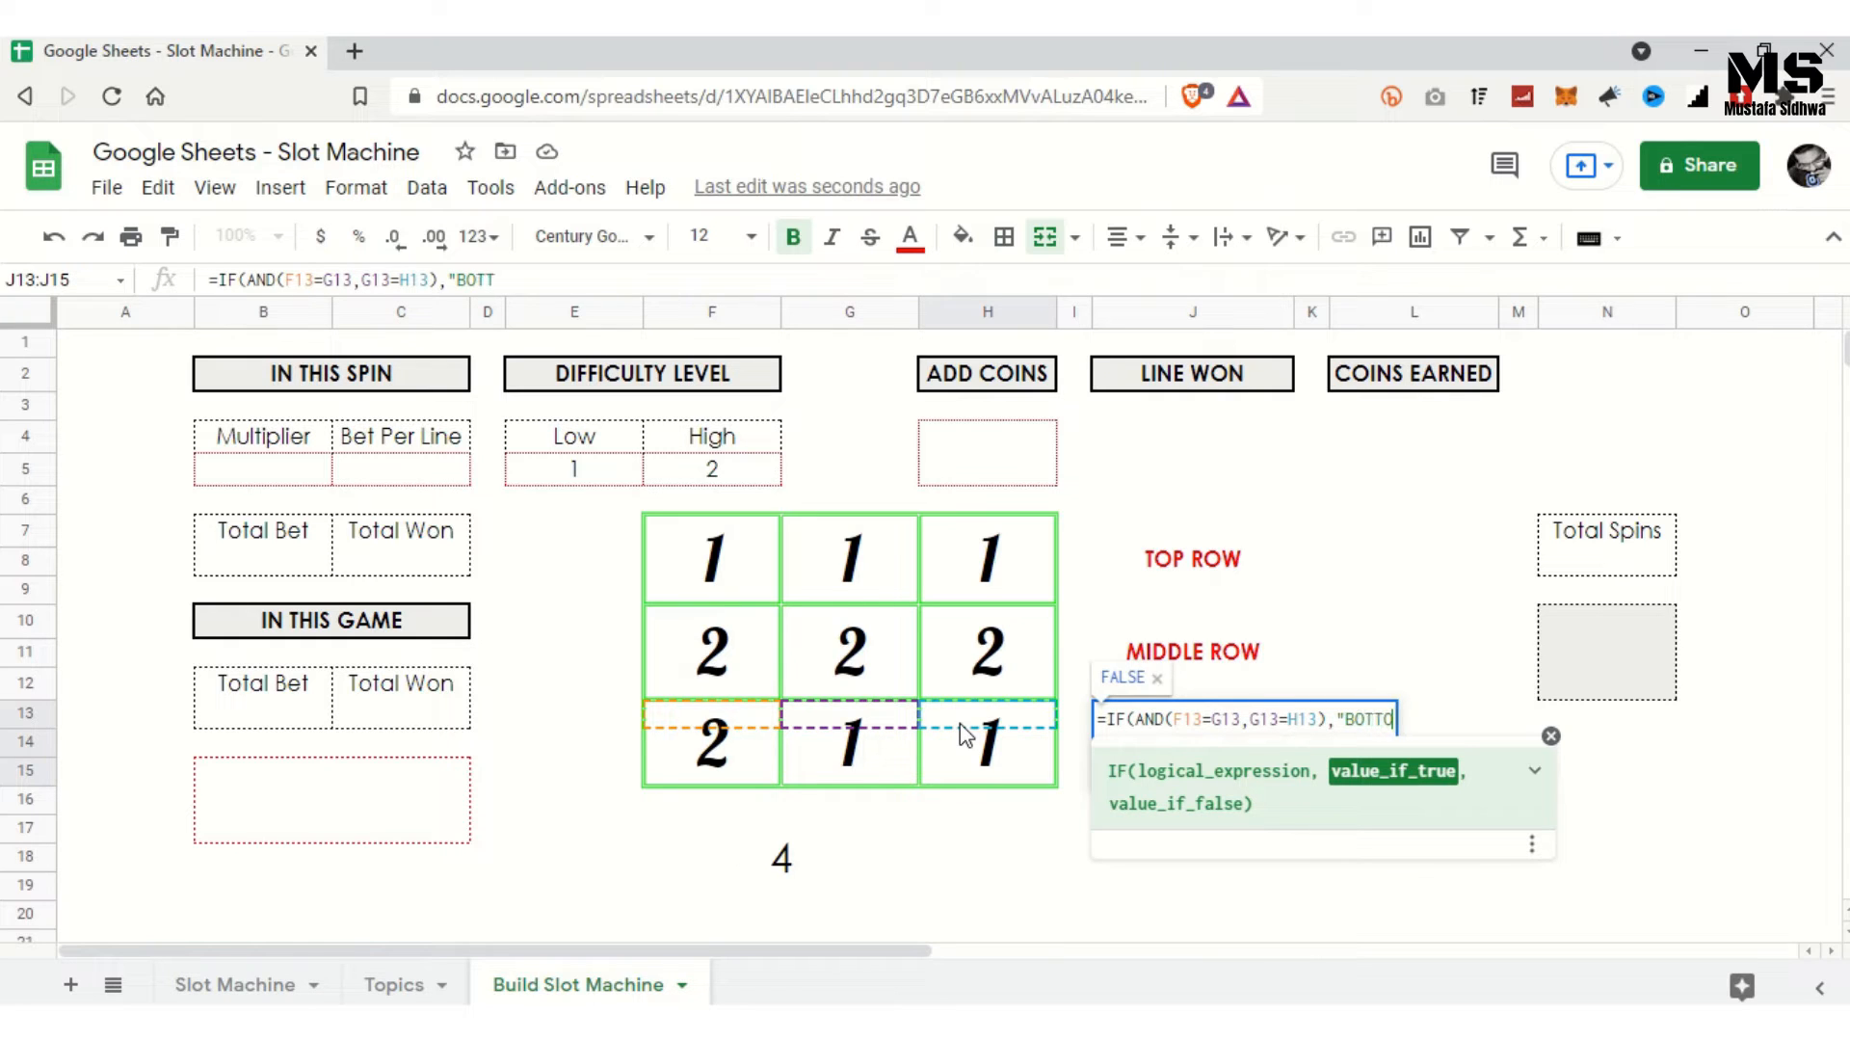
{"action": "type", "text": "M ROW"}
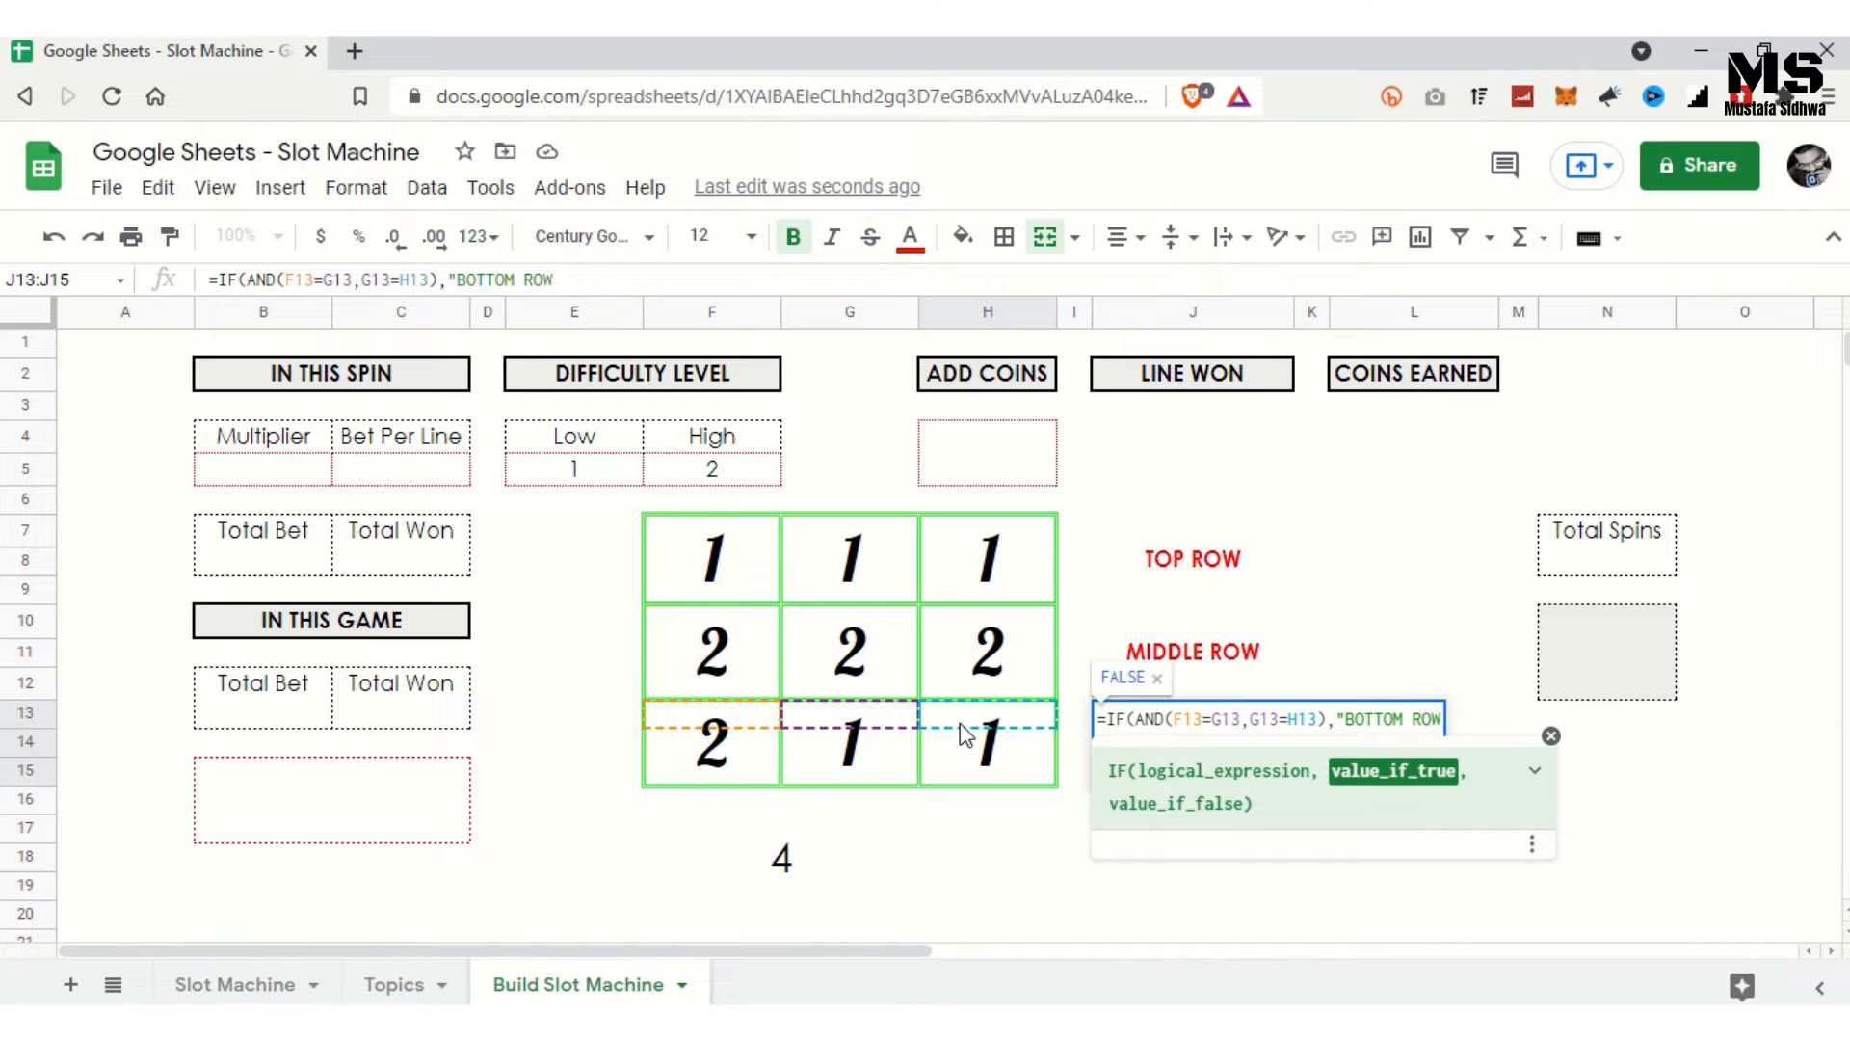
{"action": "type", "text": "\","}
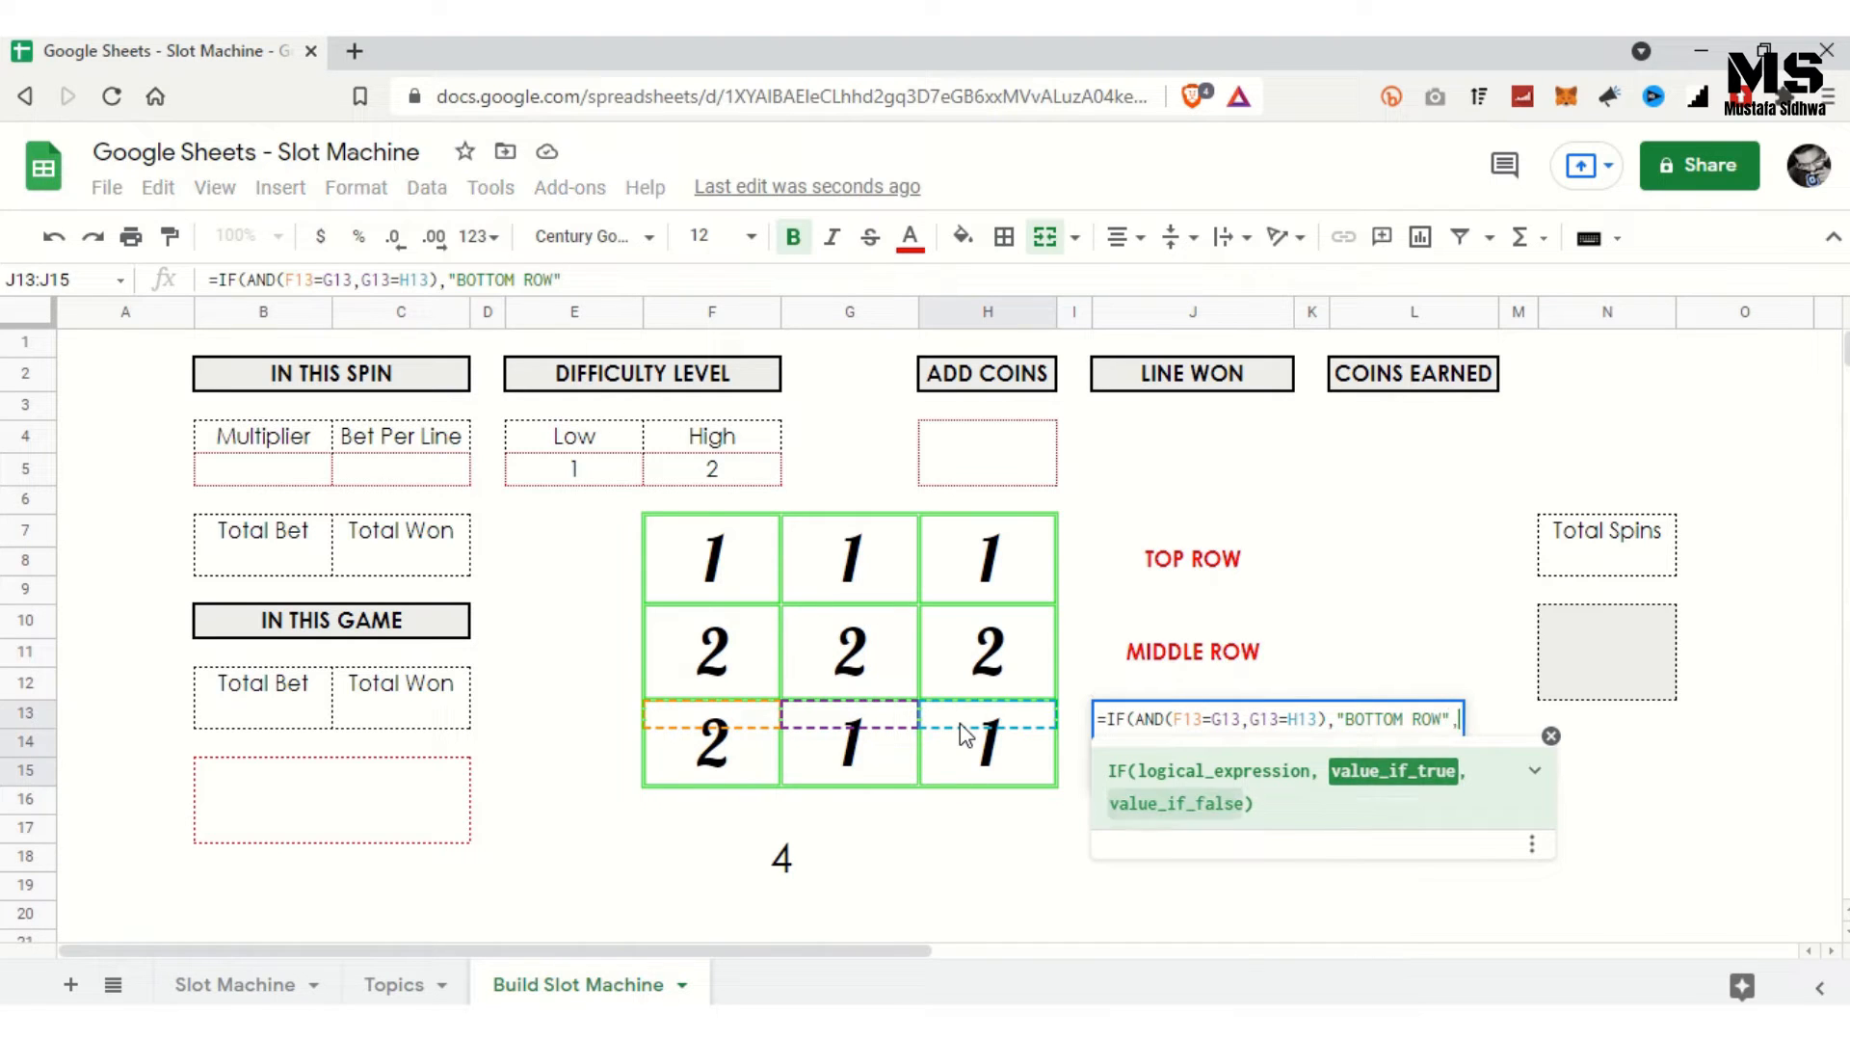
{"action": "key", "text": "BackSpace"}
{"action": "type", "text": "\"\""}
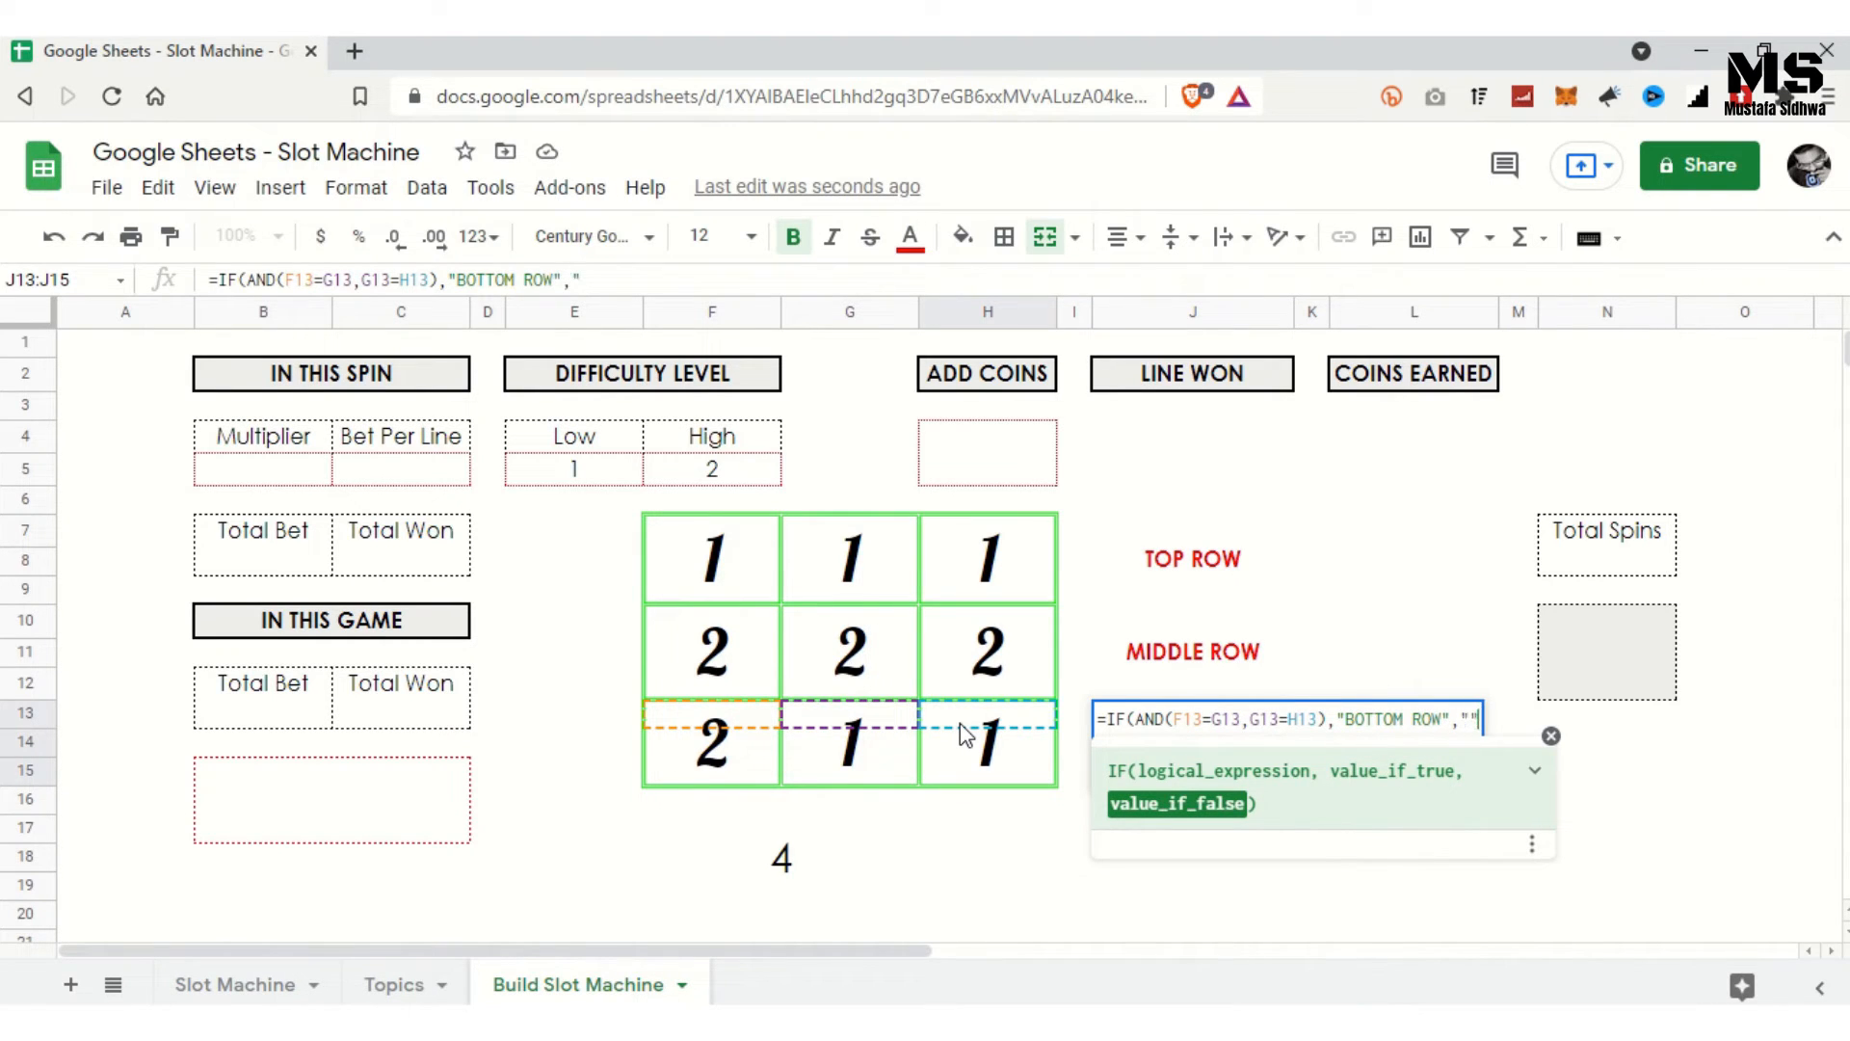
{"action": "type", "text": ")"}
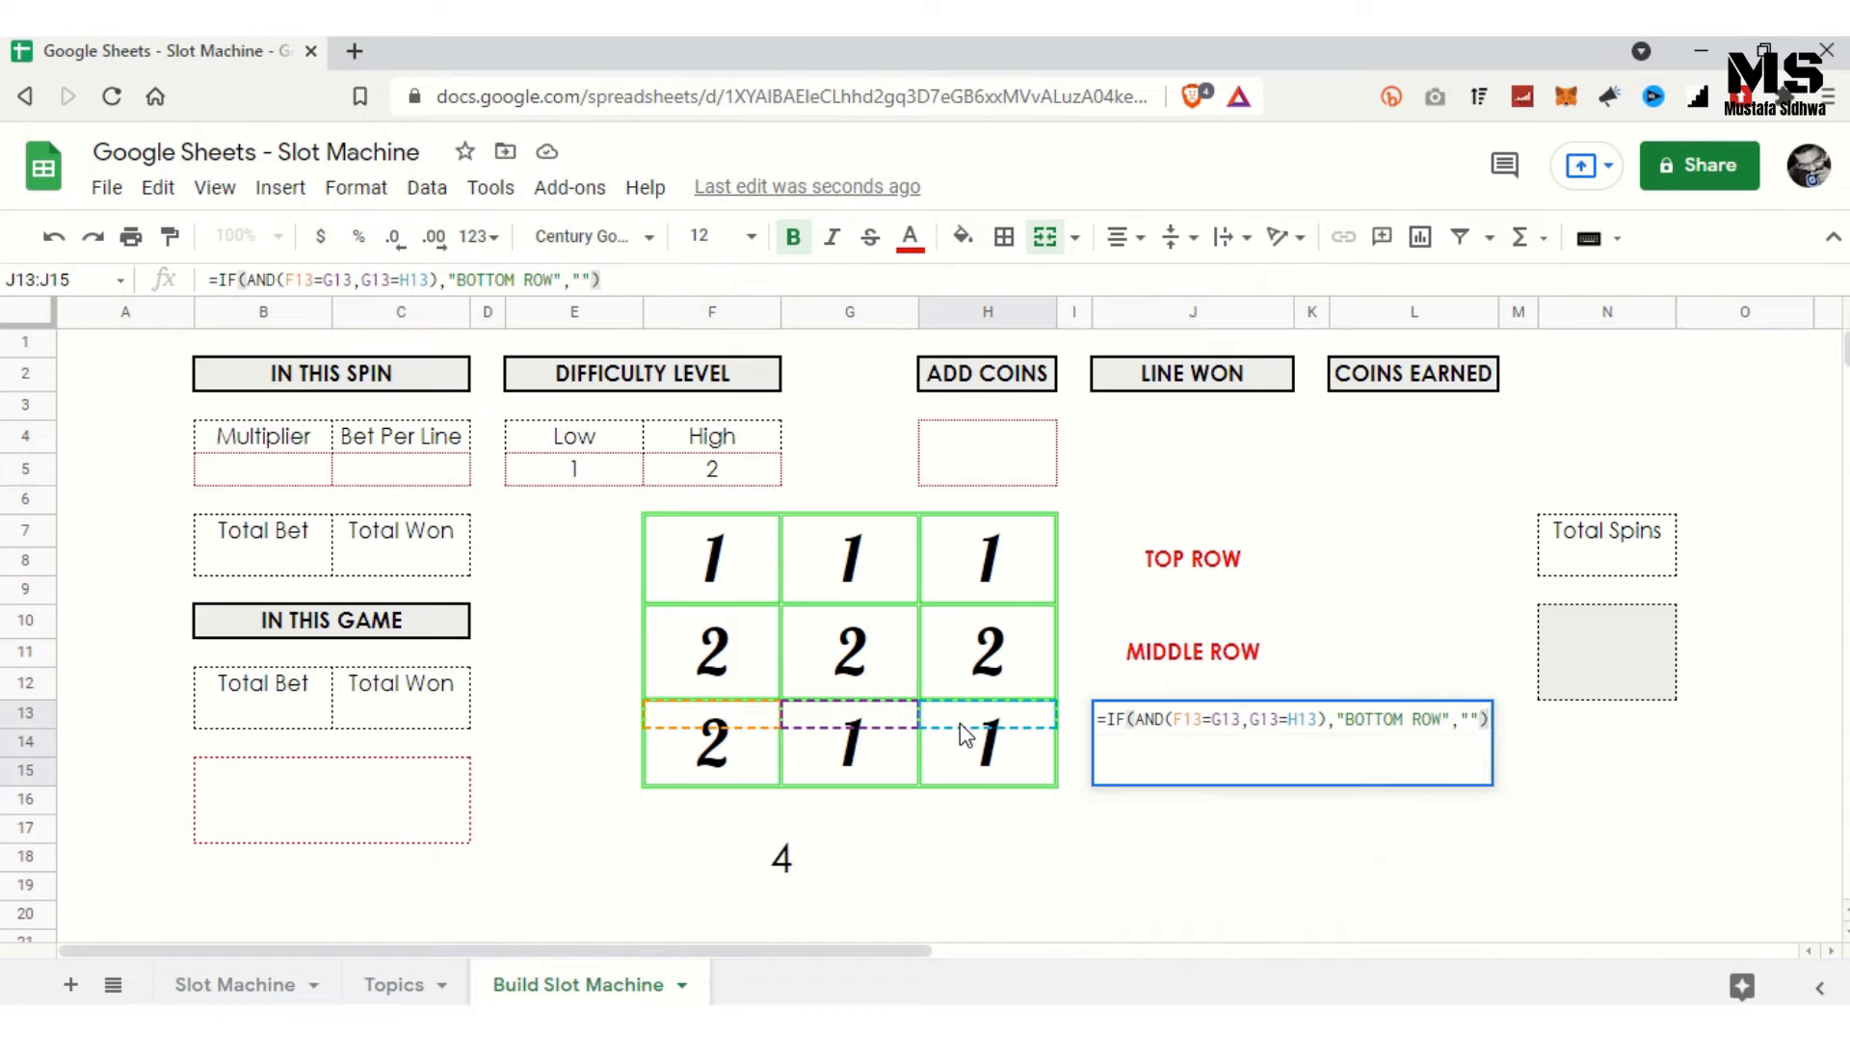
{"action": "key", "text": "Return"}
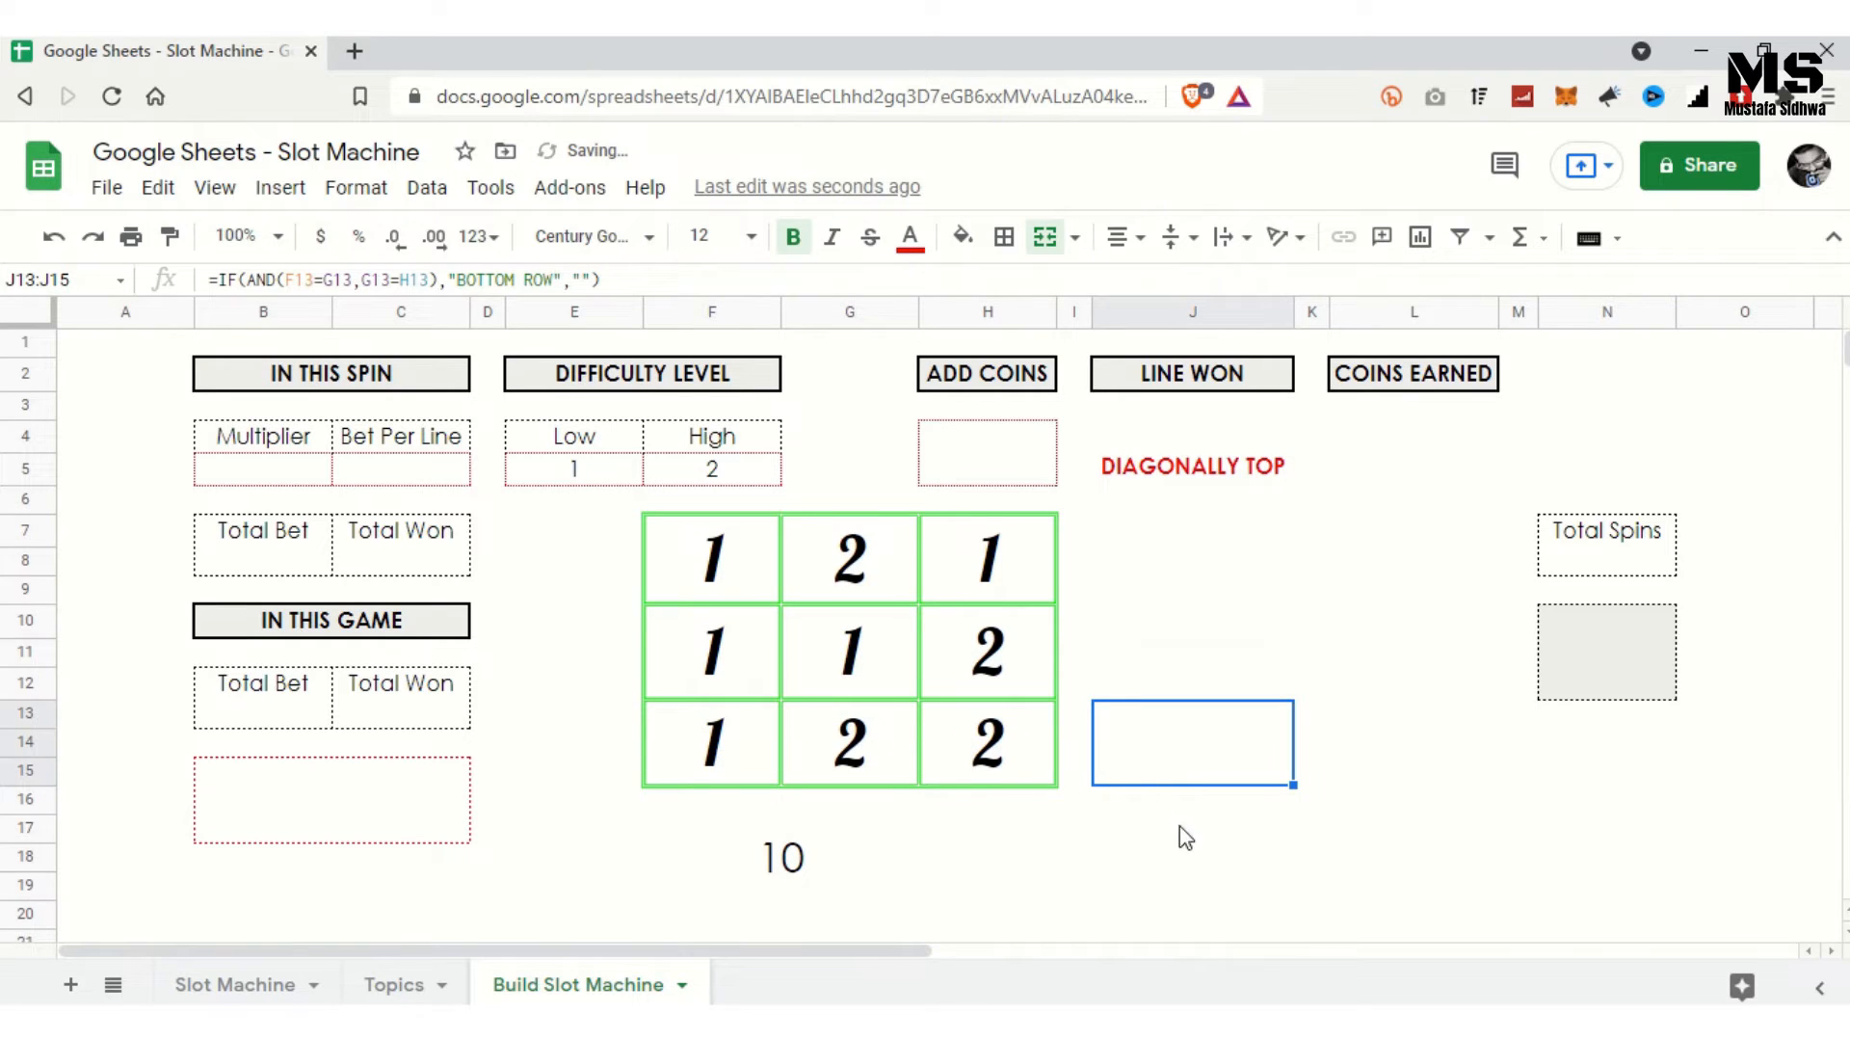
Step: Start a formula in the Line Won cell J16 with an AND test nested inside IF, =IF(AND(
{"action": "left_click", "coordinate": [1204, 827]}
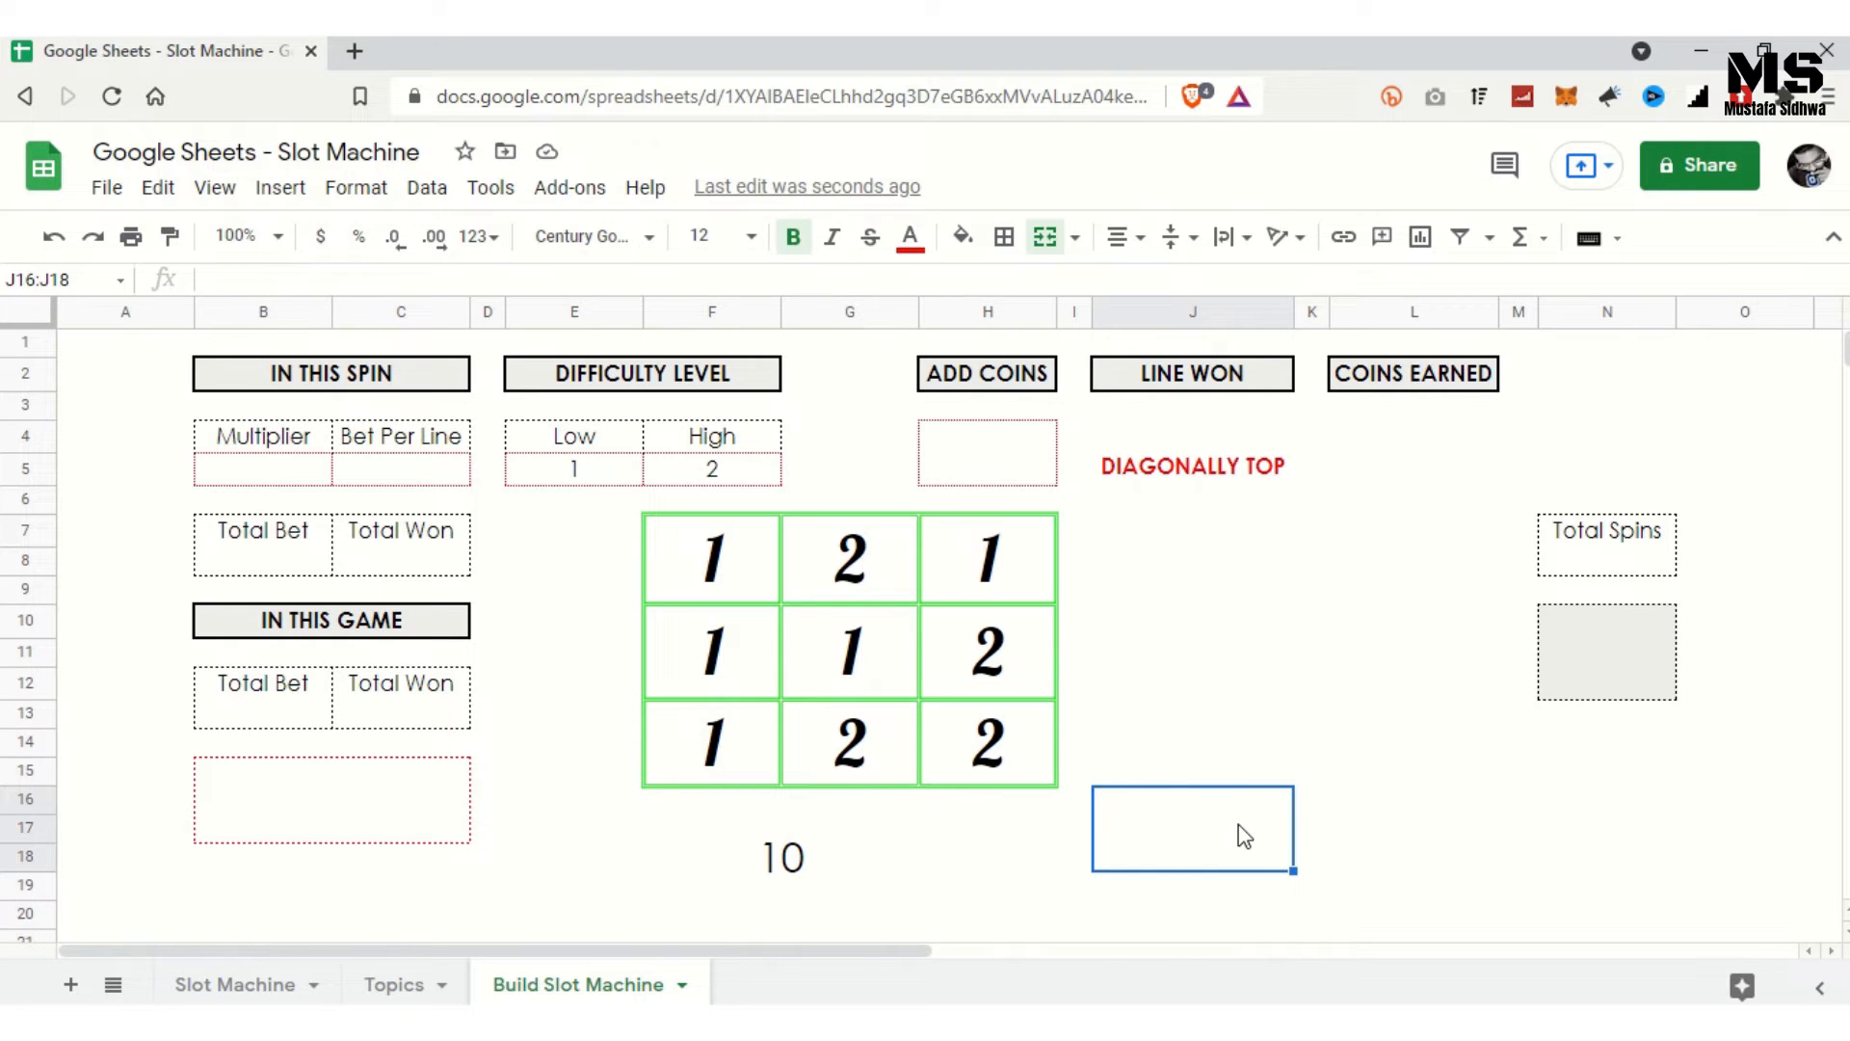
{"action": "type", "text": "=IF"}
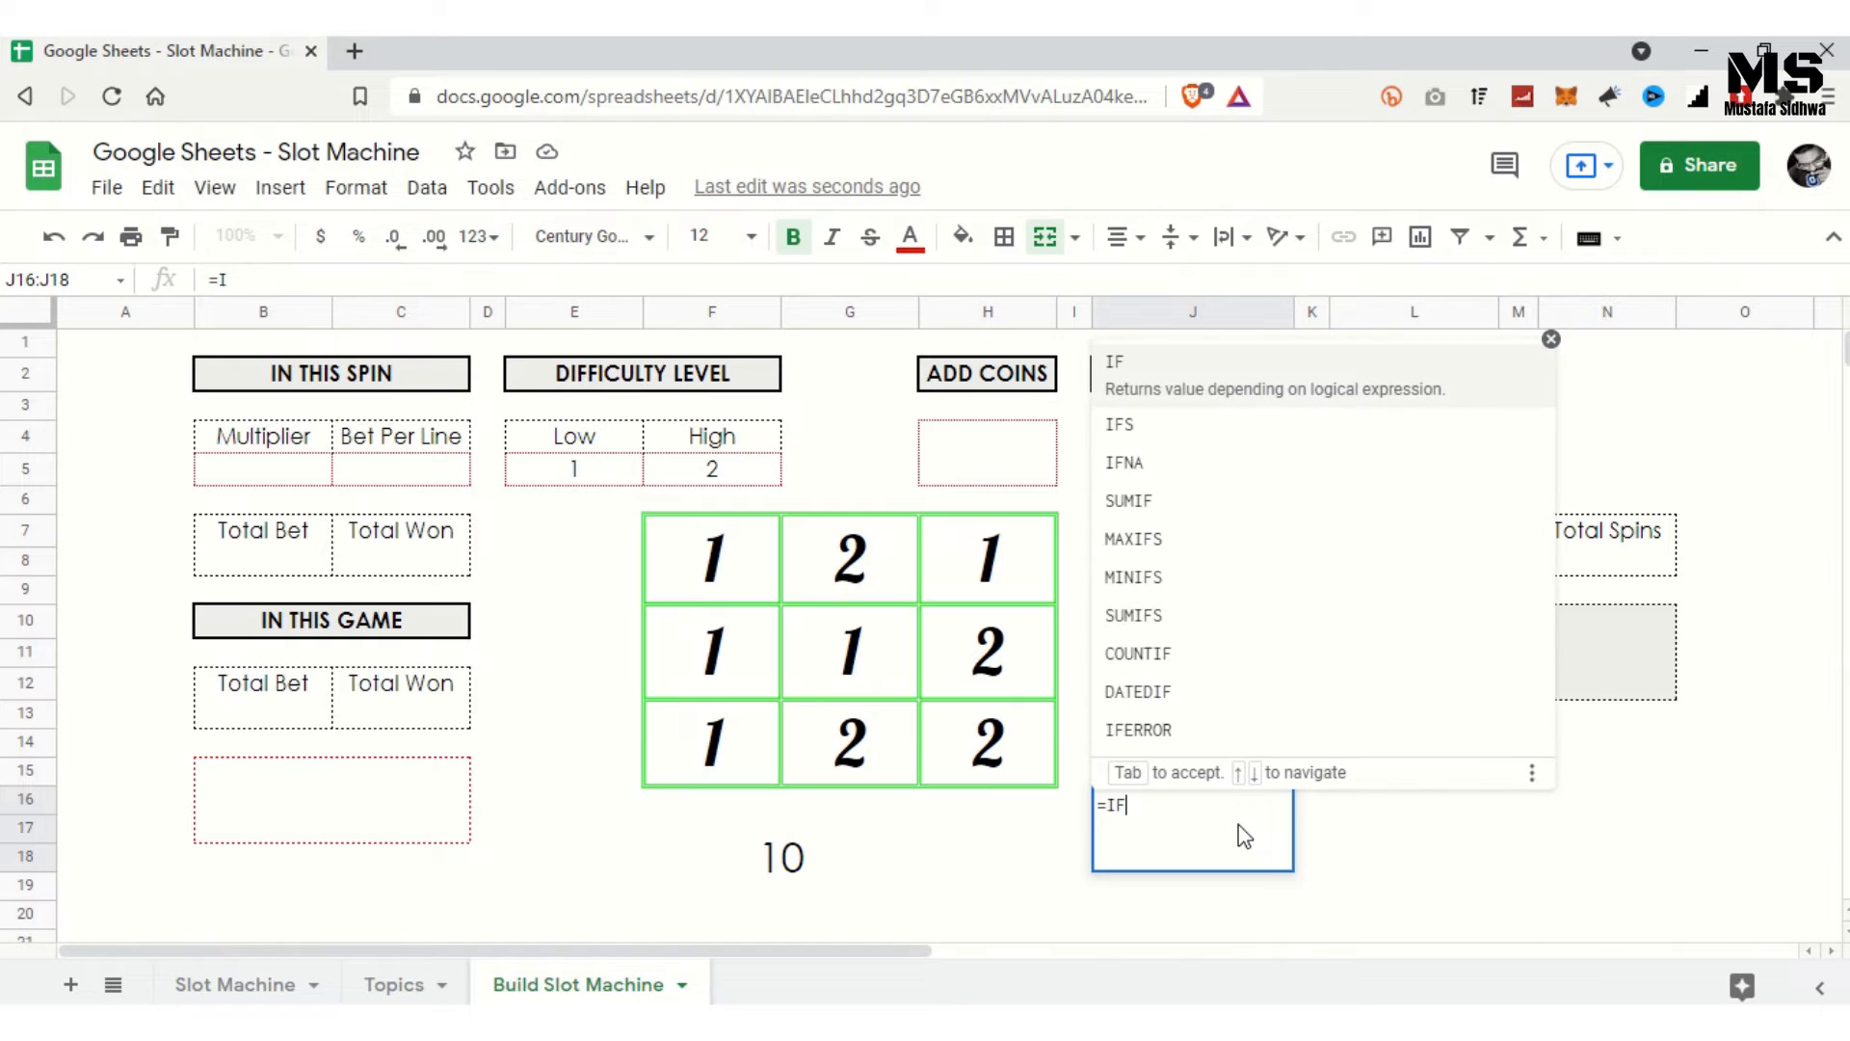
{"action": "type", "text": "(AND"}
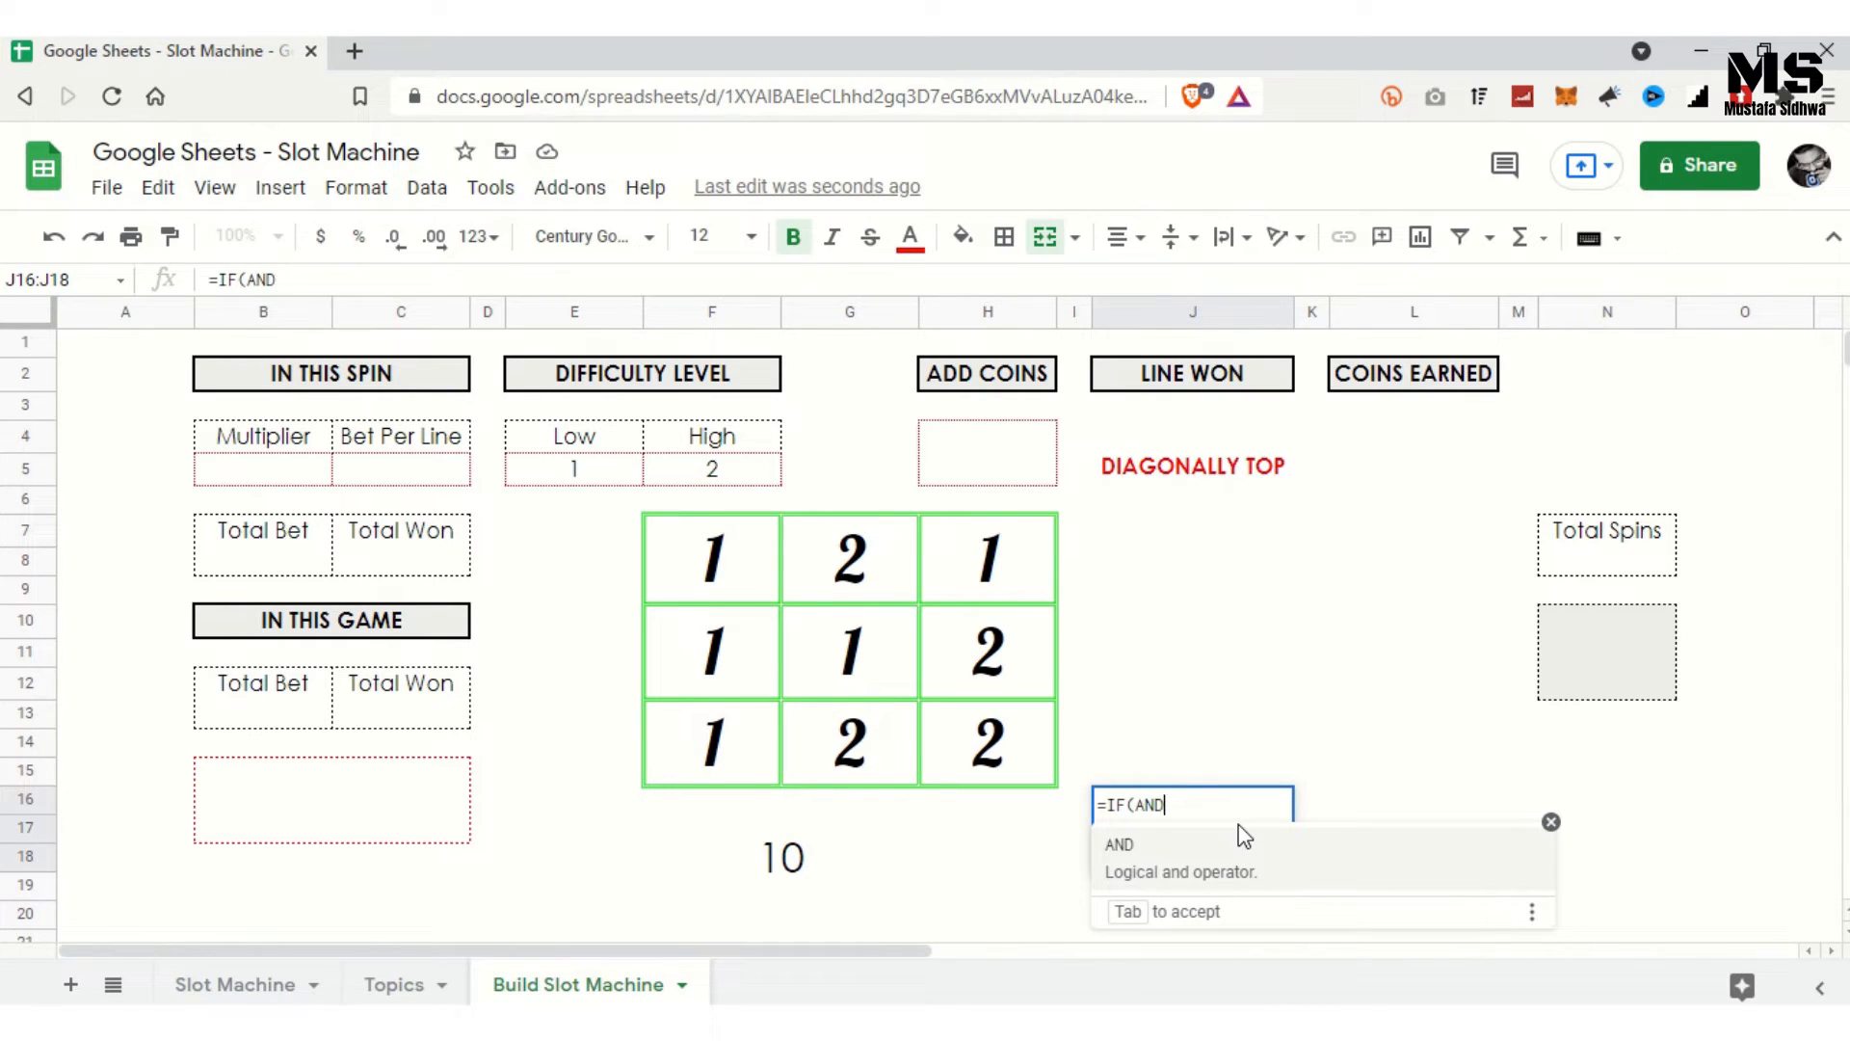
{"action": "type", "text": "("}
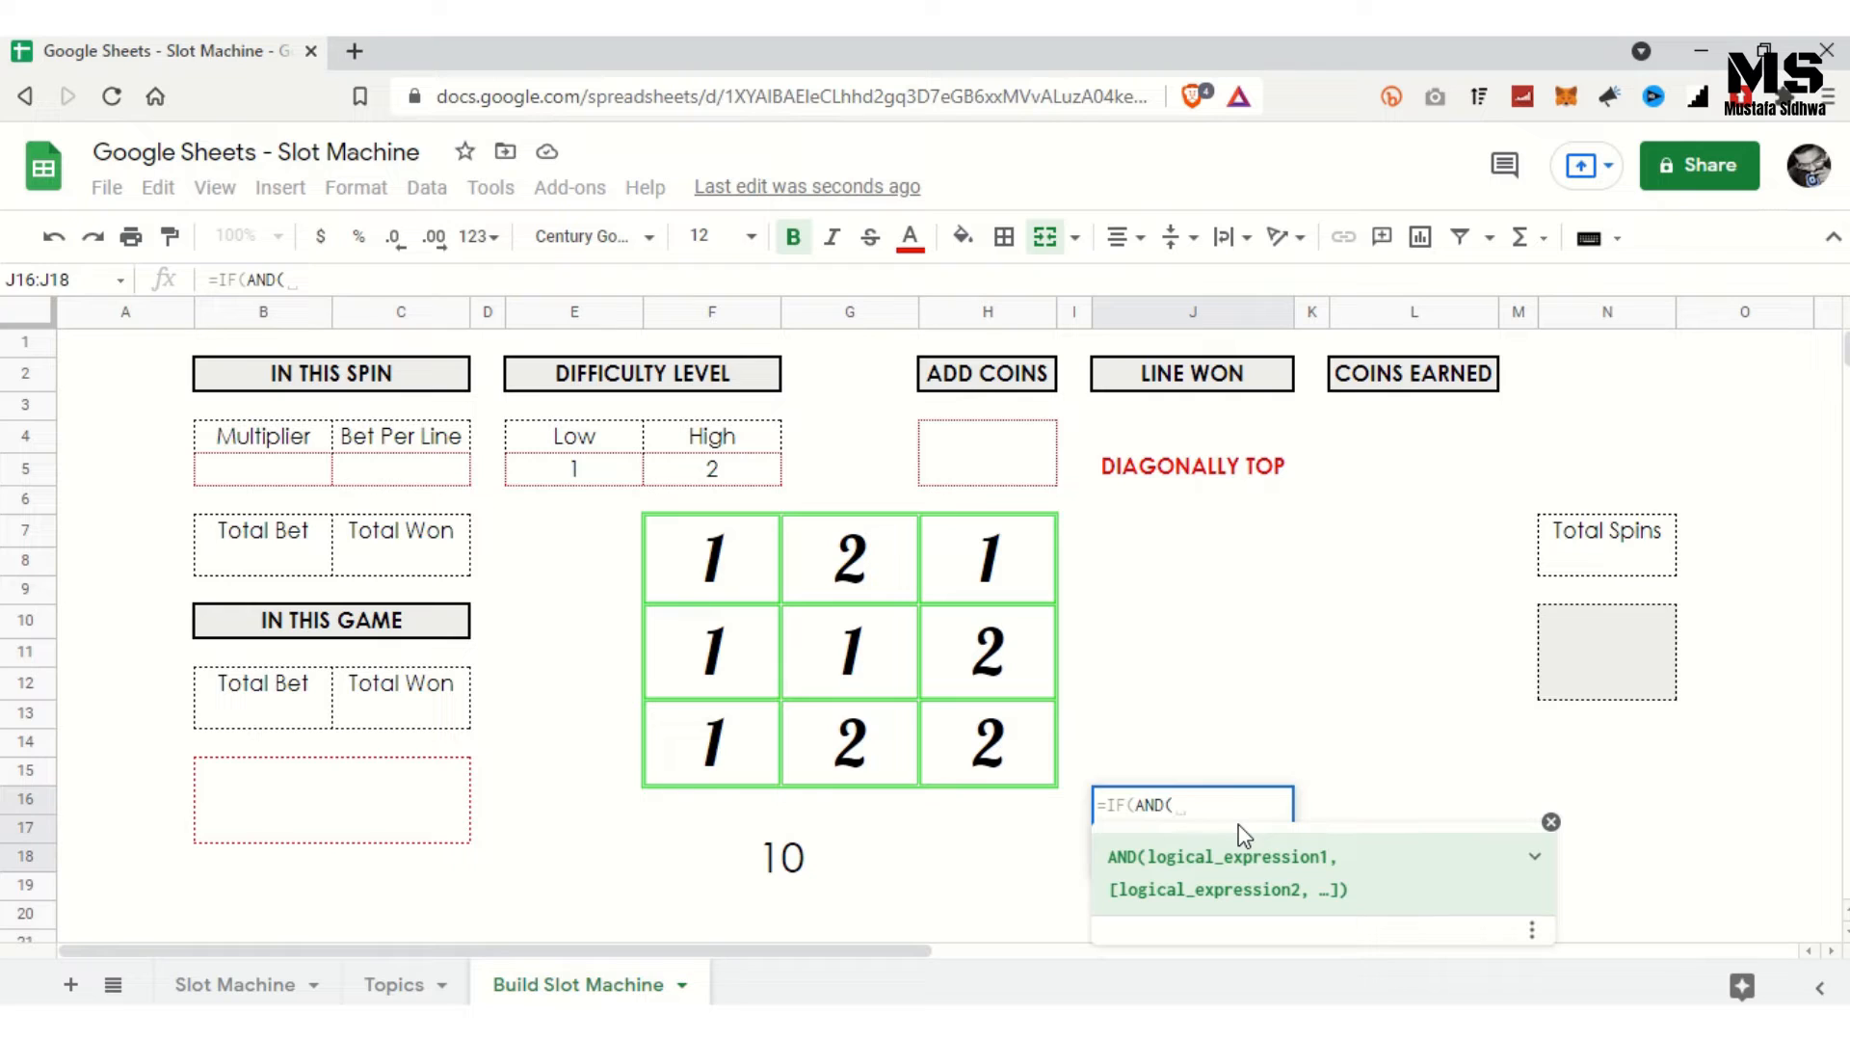
Step: Add the downward diagonal's conditions F7=G10 and G10=H13 to the AND test in J16
{"action": "left_click", "coordinate": [739, 561]}
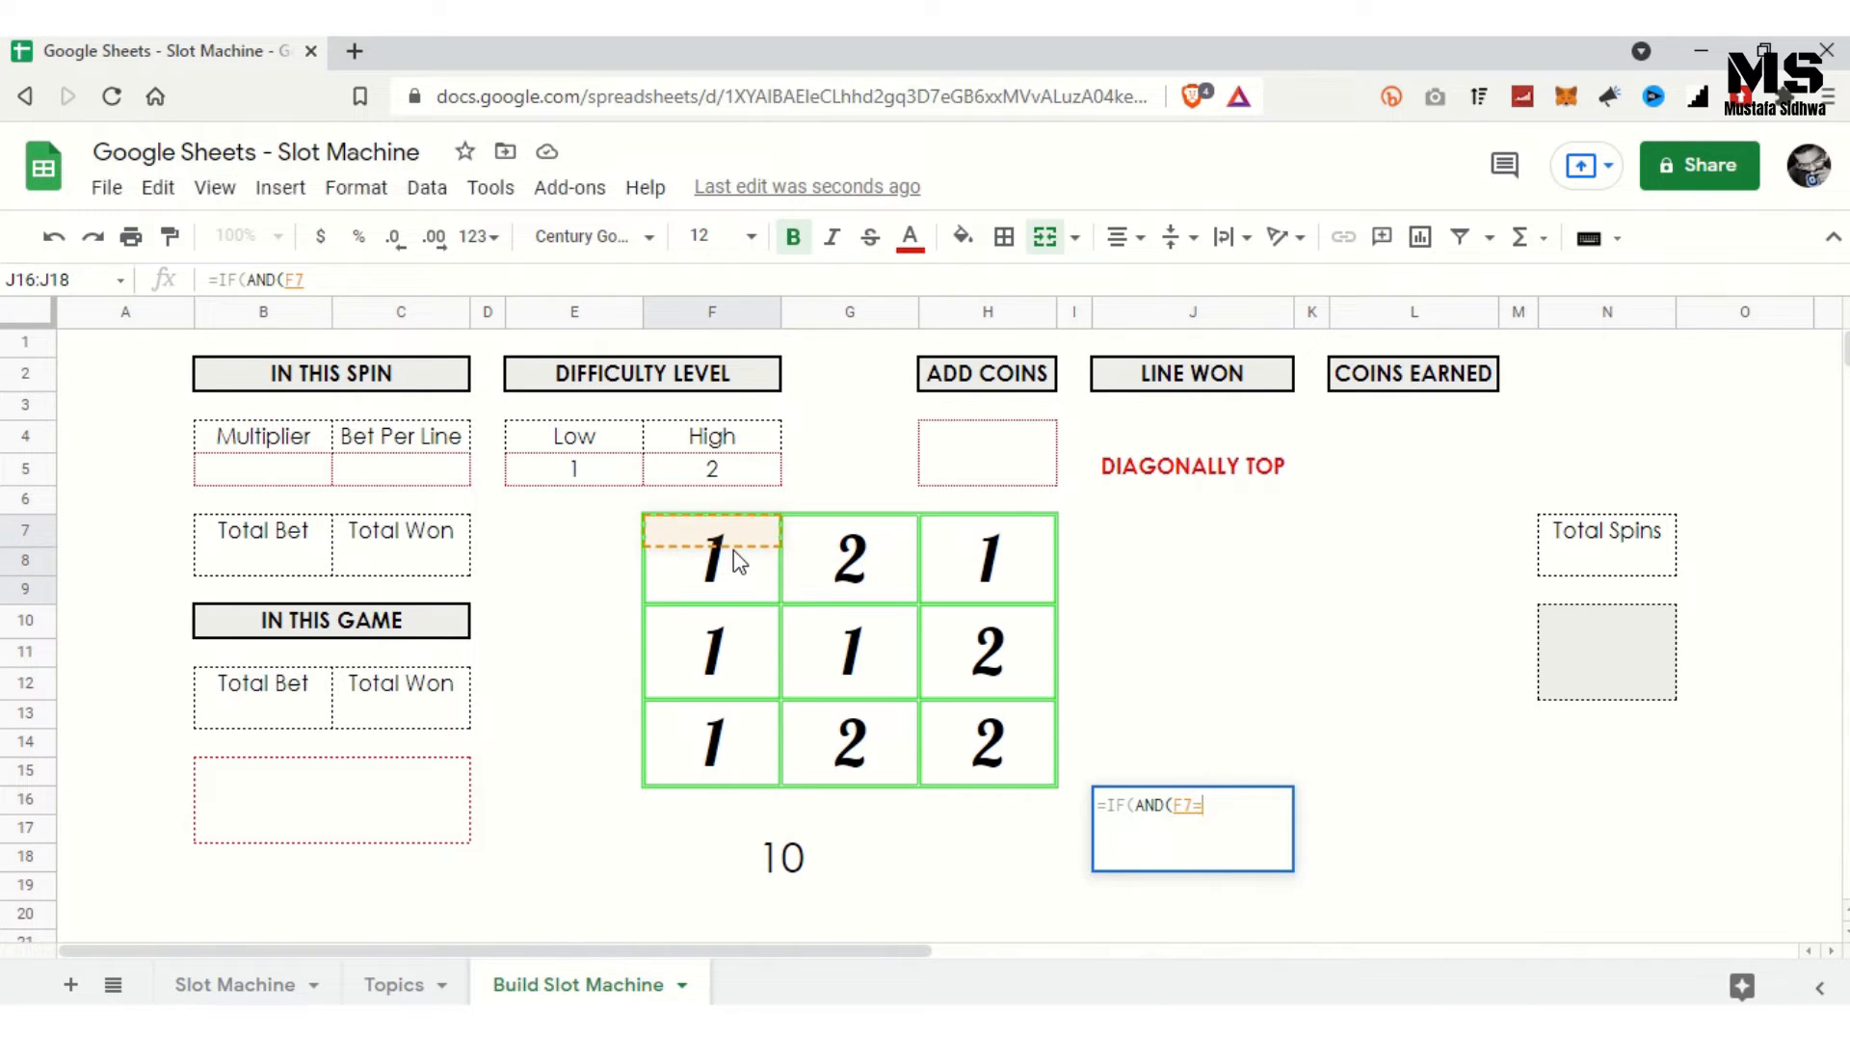
{"action": "type", "text": "="}
{"action": "left_click", "coordinate": [870, 641]}
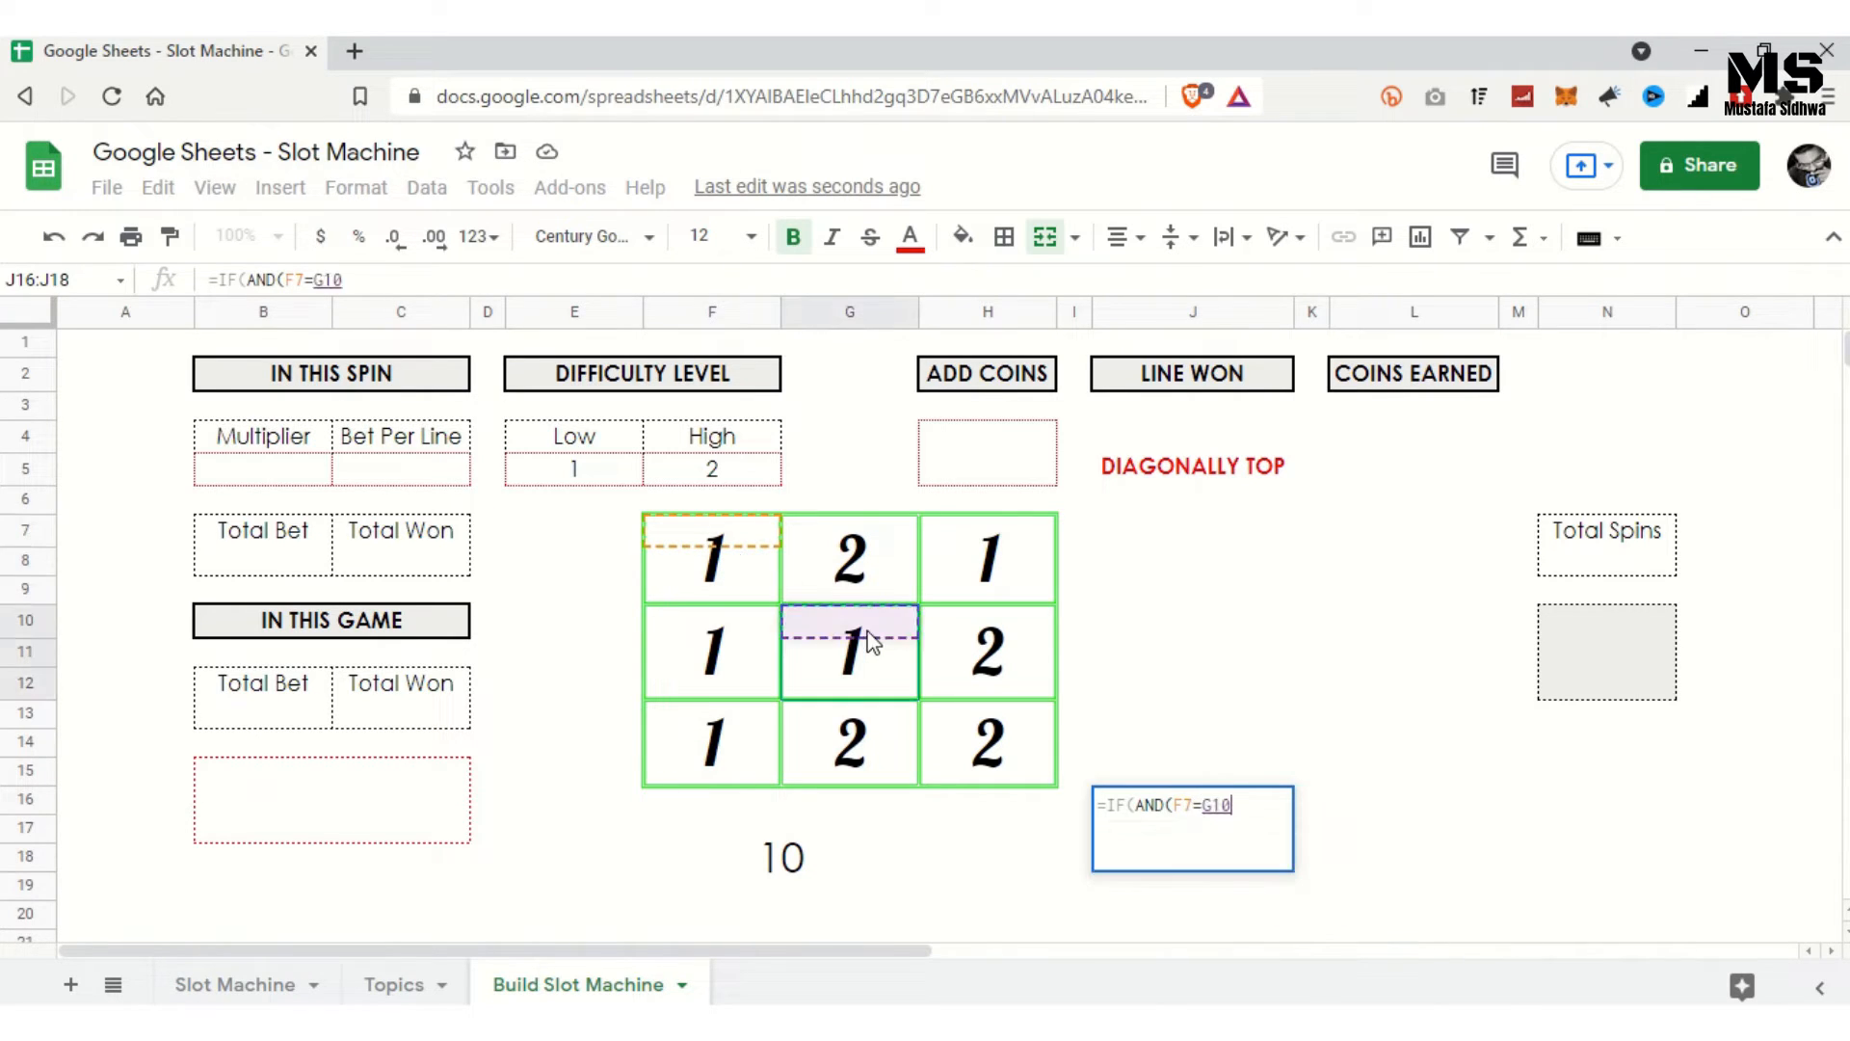
{"action": "type", "text": ","}
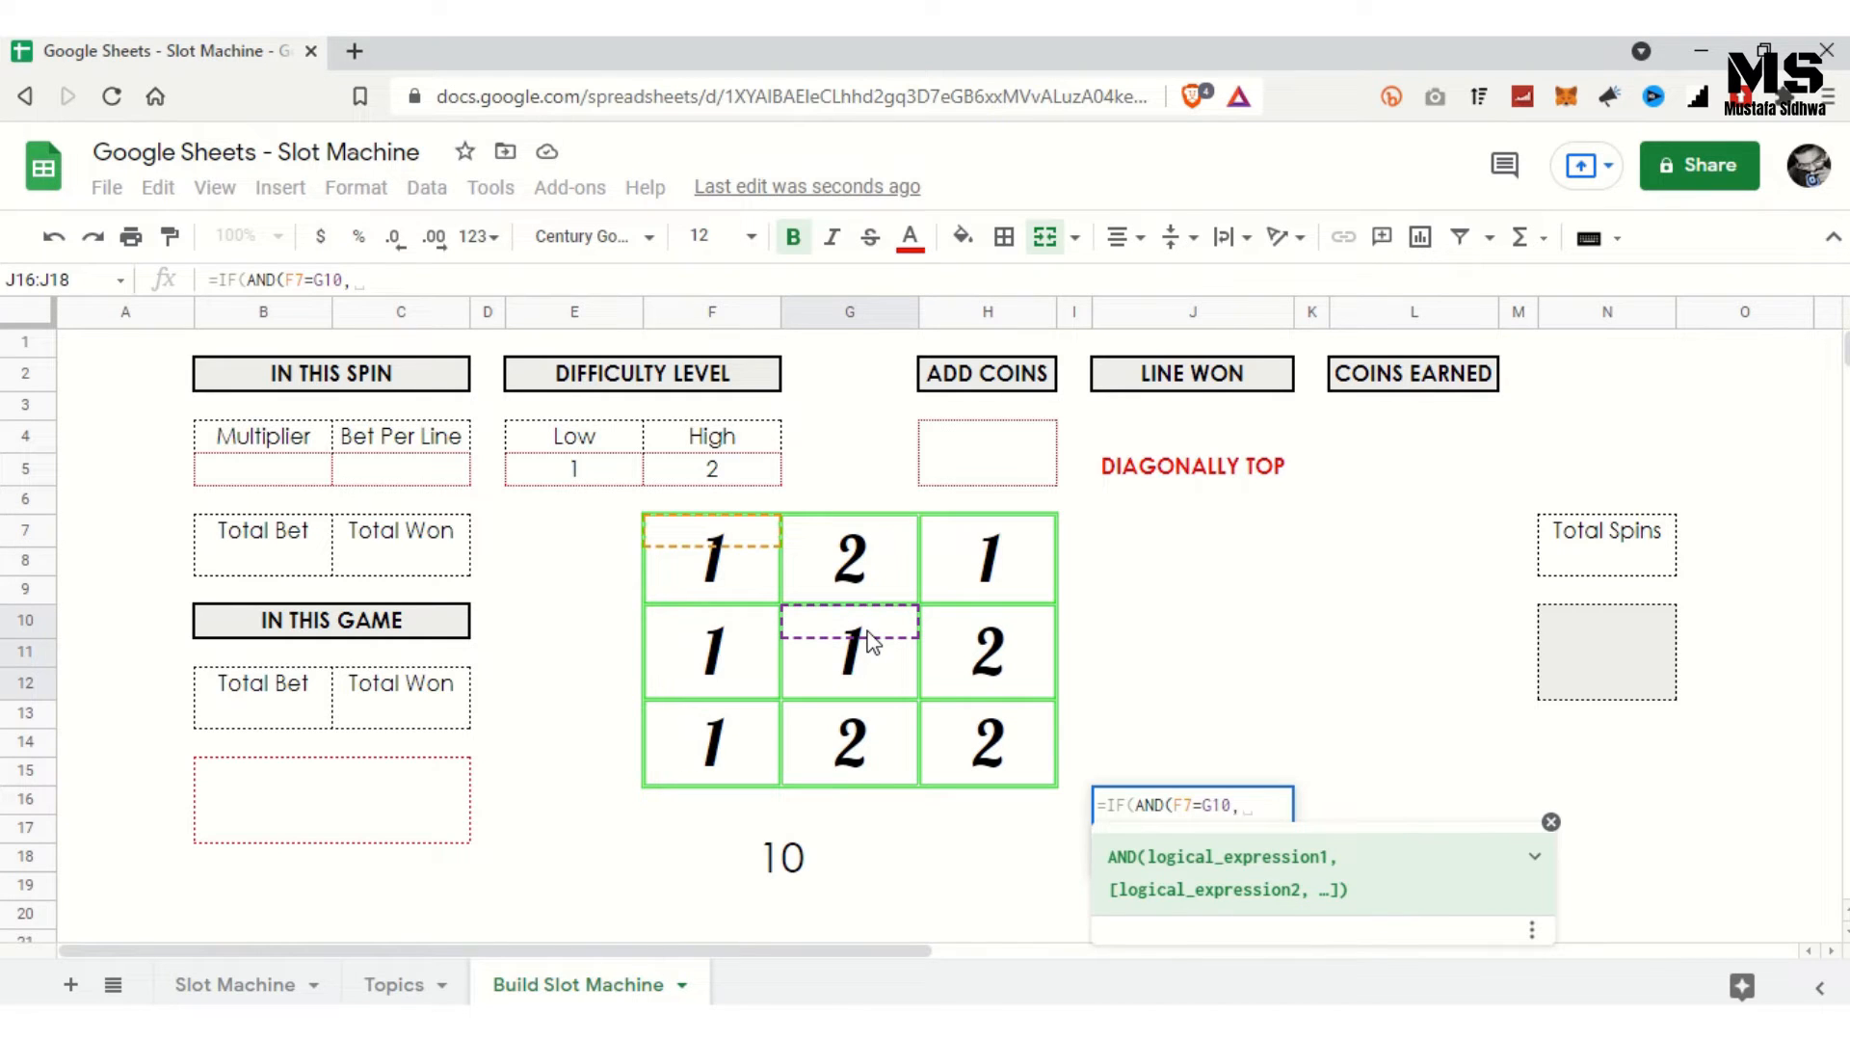
{"action": "left_click", "coordinate": [870, 640]}
{"action": "type", "text": "="}
{"action": "left_click", "coordinate": [1005, 733]}
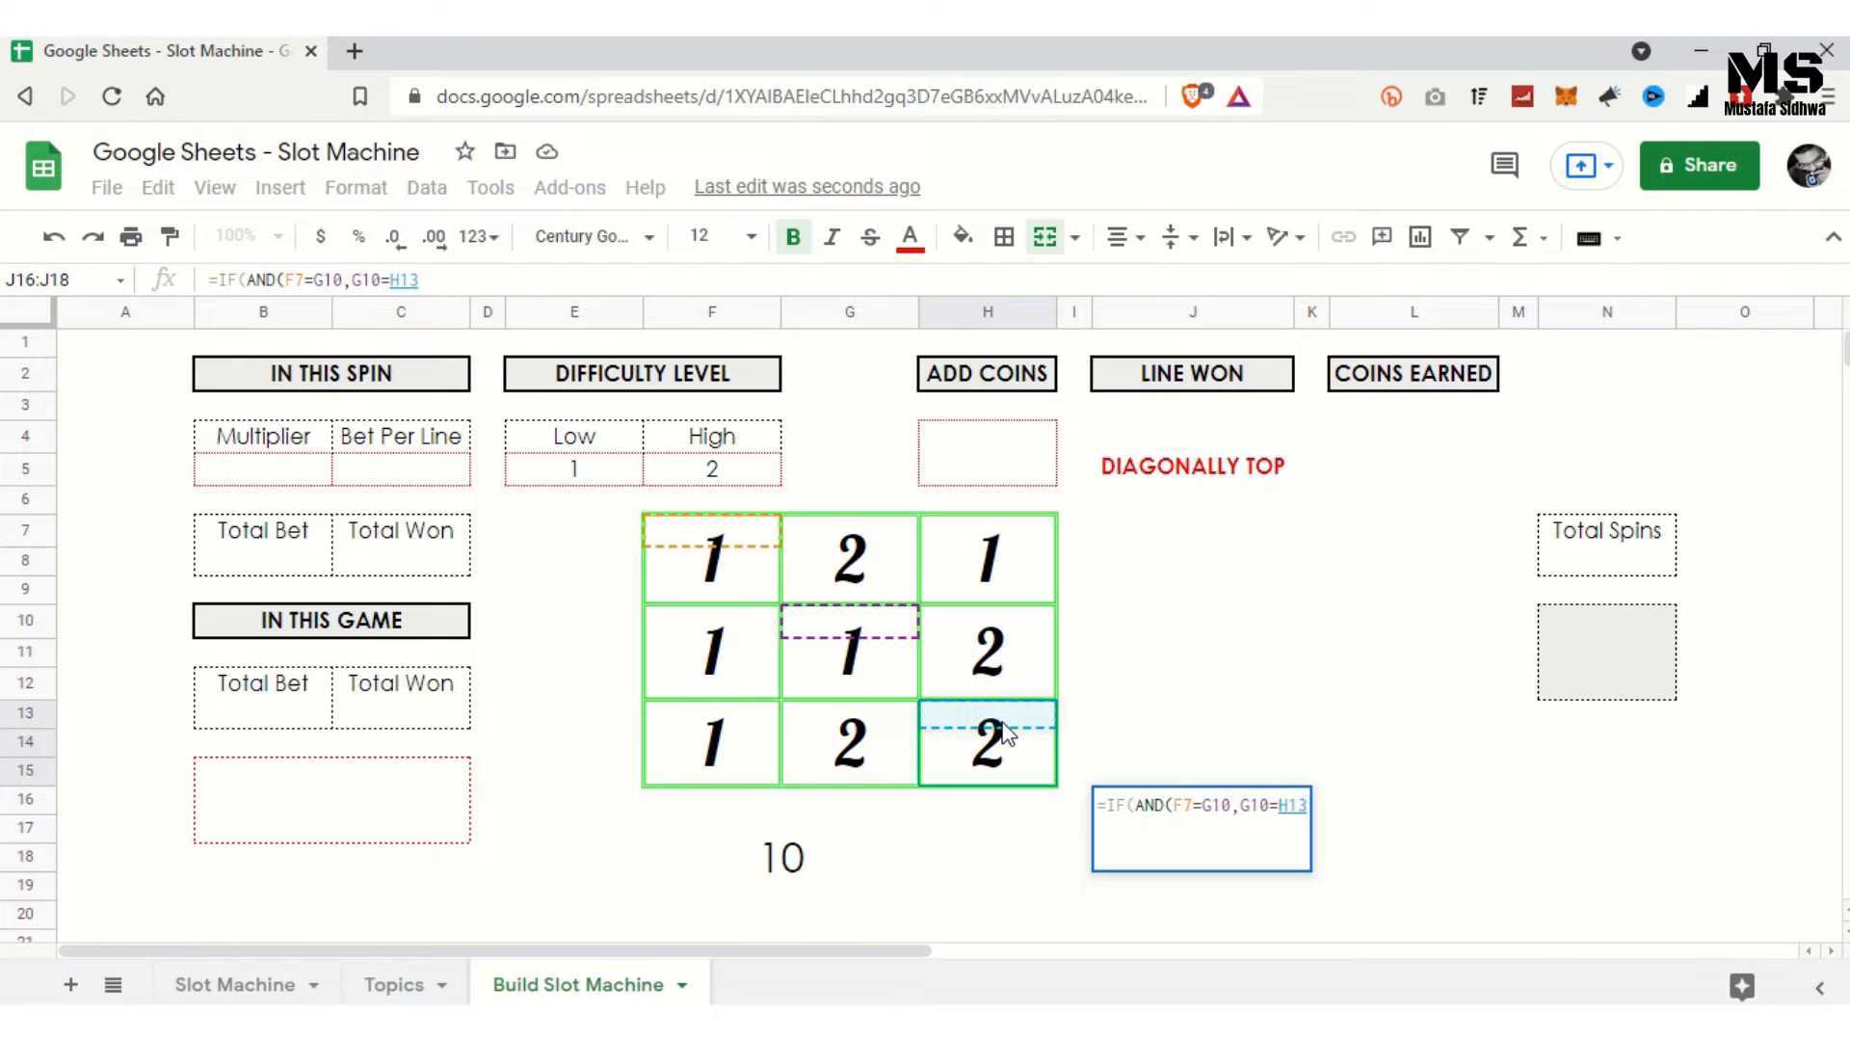
{"action": "type", "text": ")"}
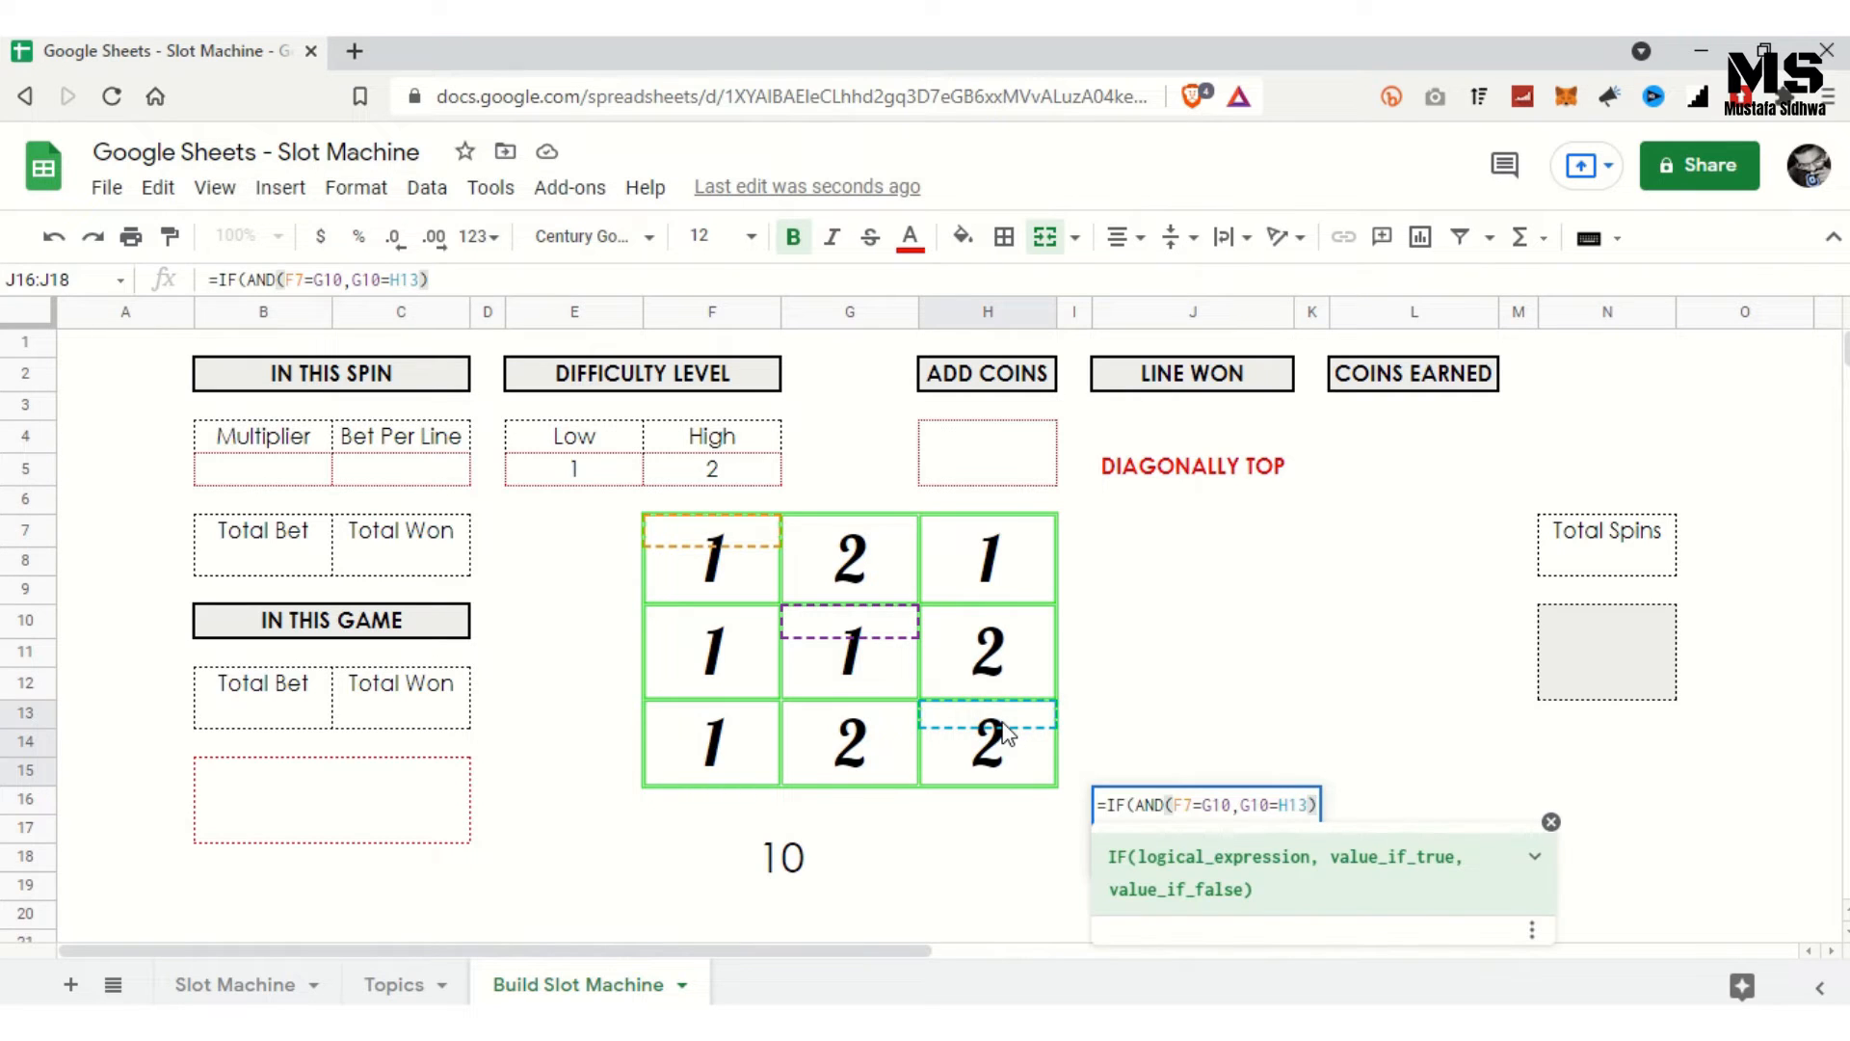
Step: Complete J16's IF formula with "DIAGONALLY BOTTOM" as the true value and an empty string as the false value
{"action": "type", "text": ","}
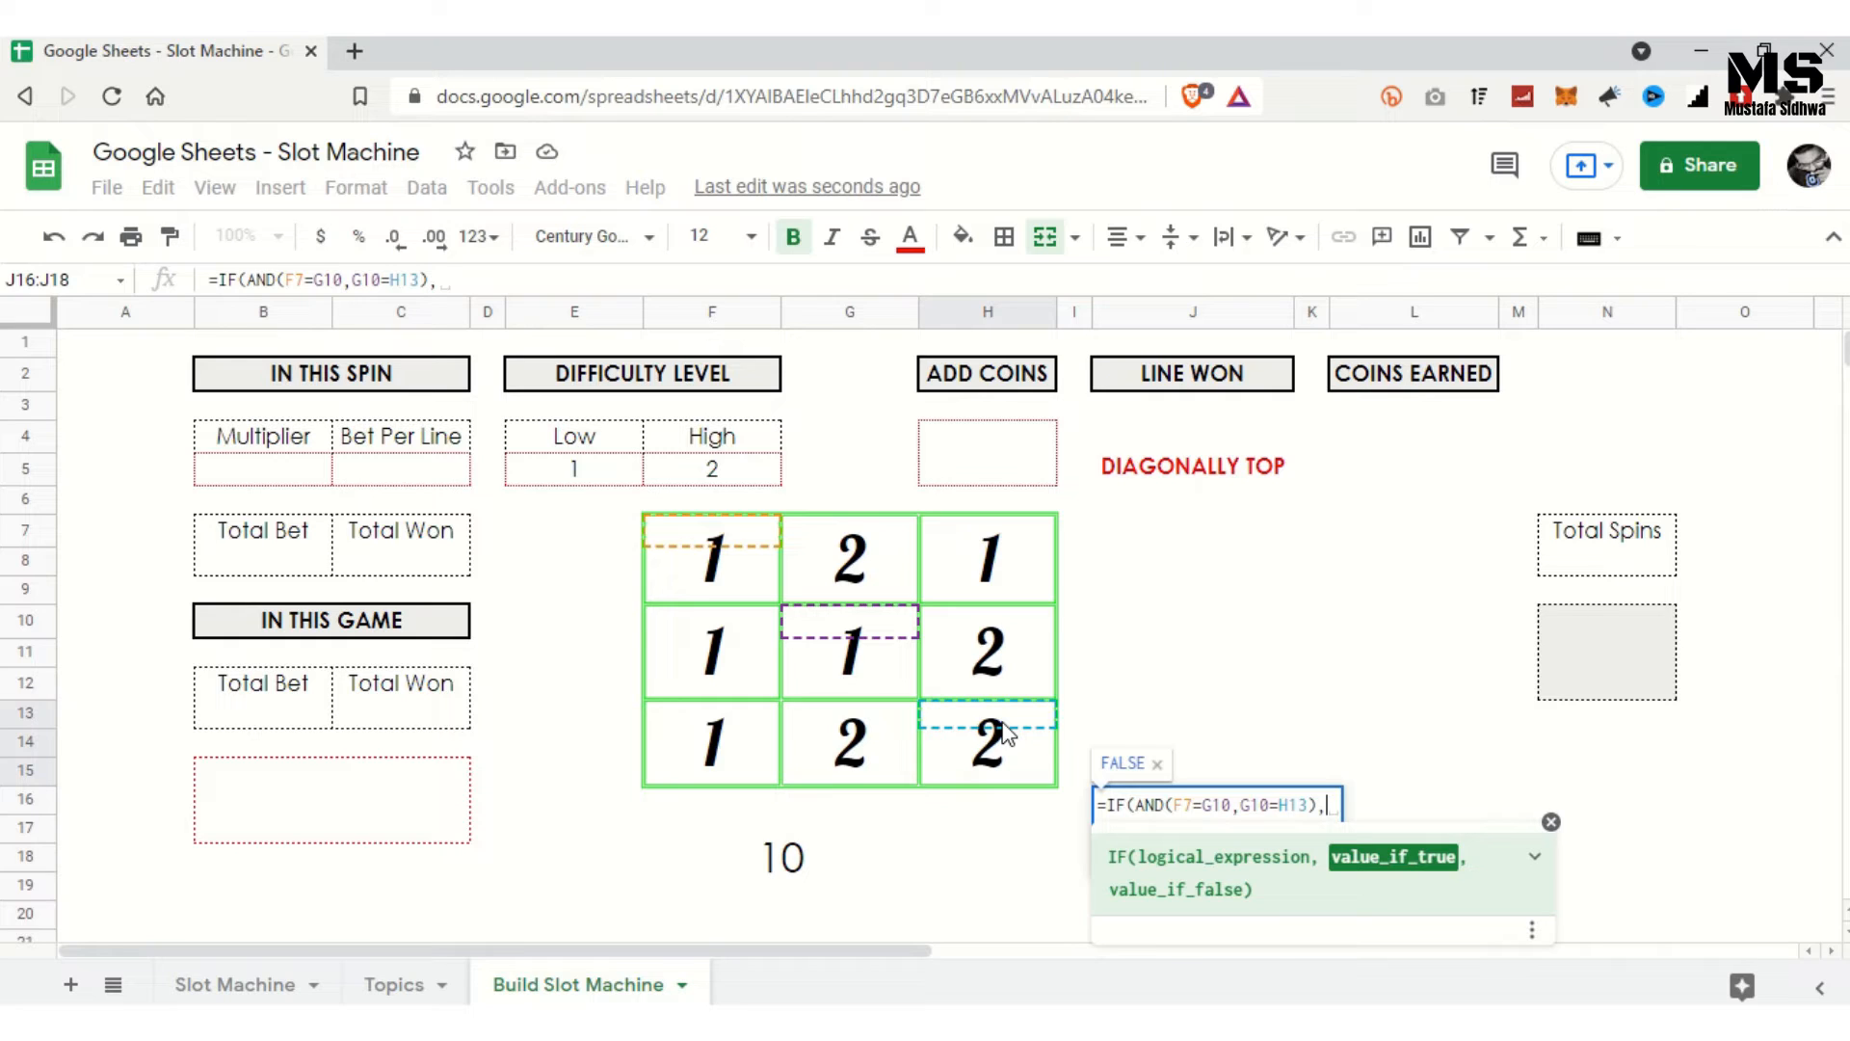
{"action": "type", "text": "\"D"}
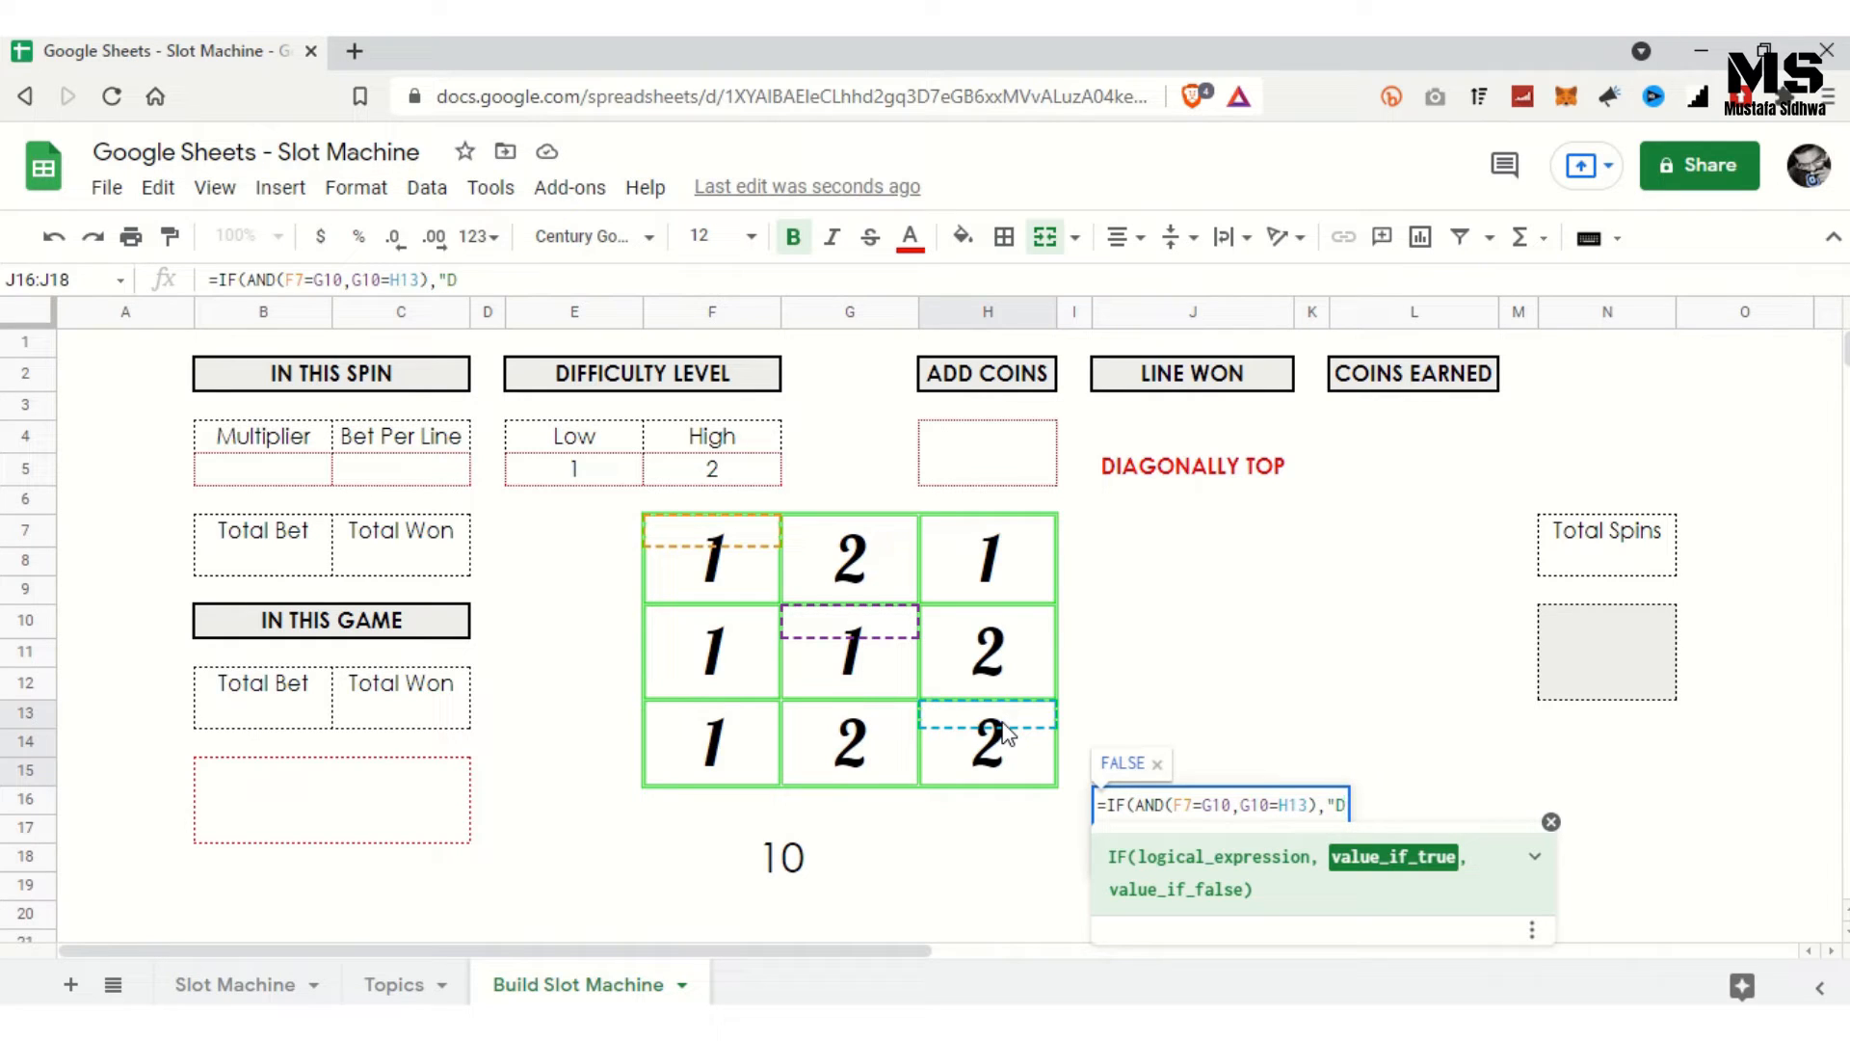
{"action": "type", "text": "IAGONALLY "}
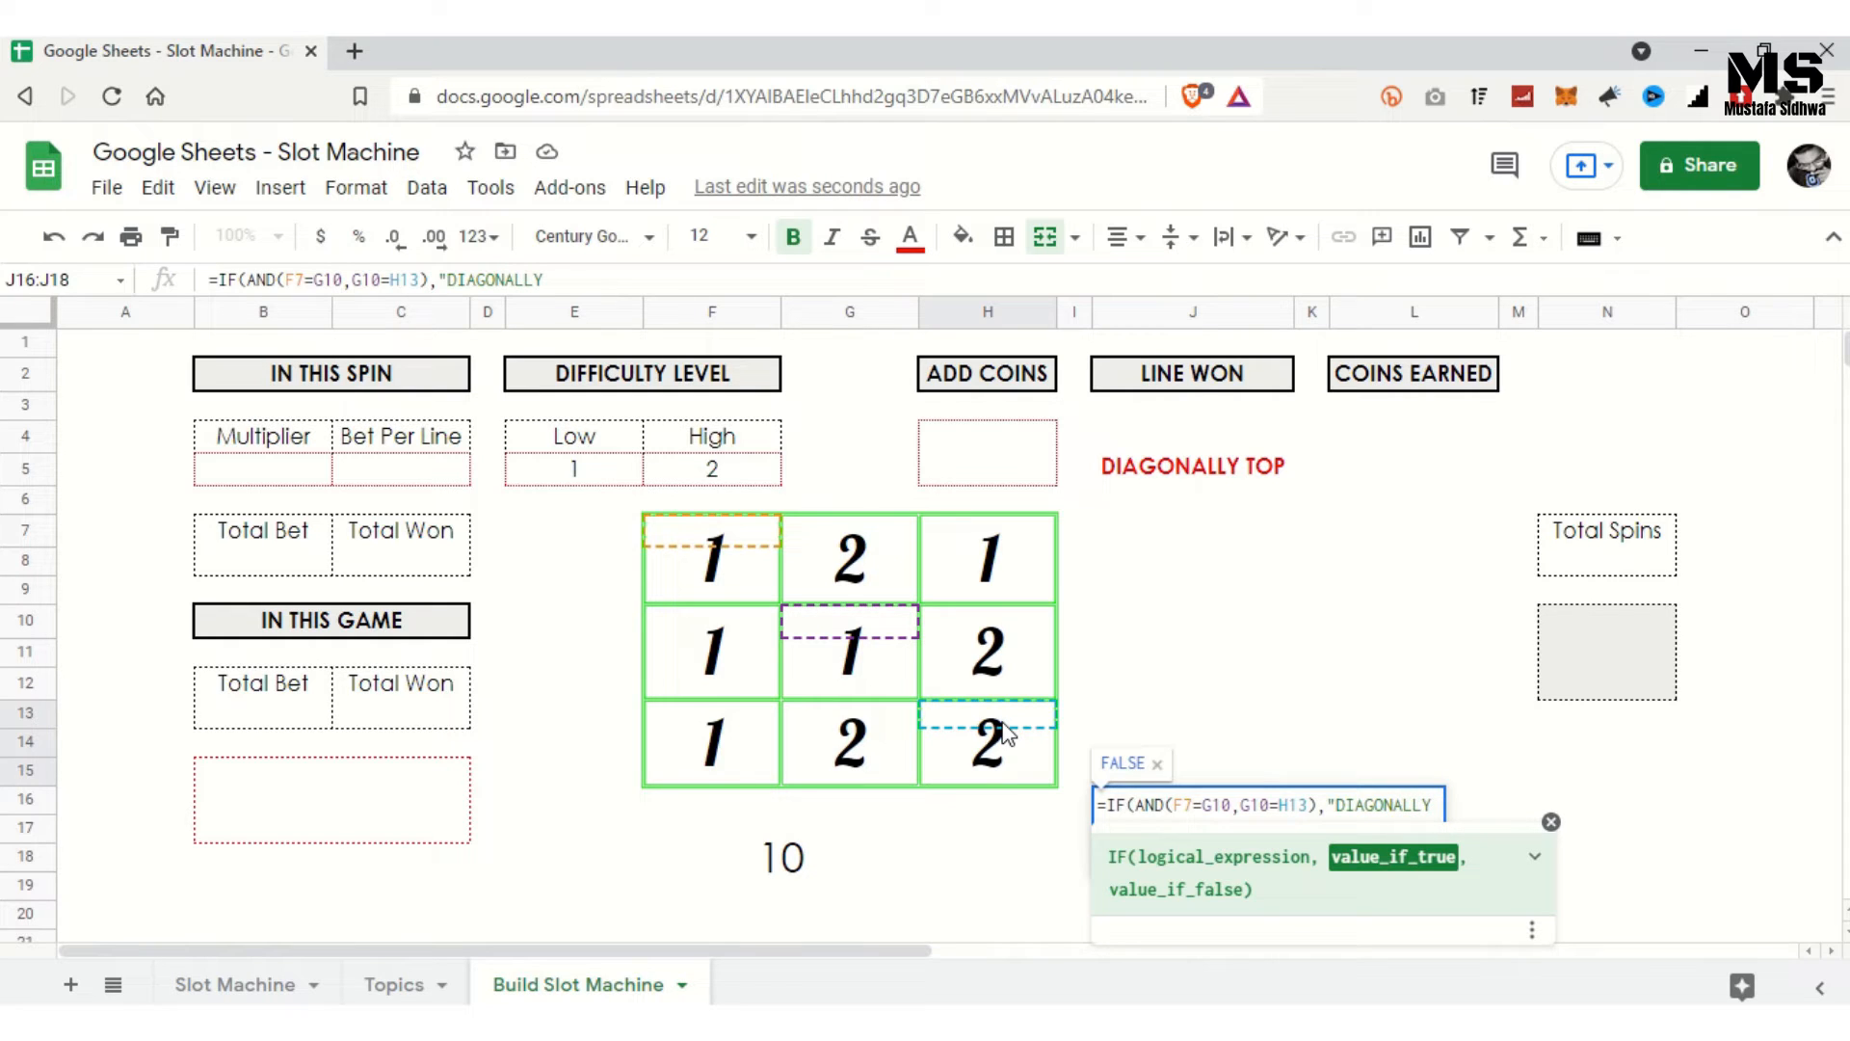
{"action": "type", "text": "BOTTOM"}
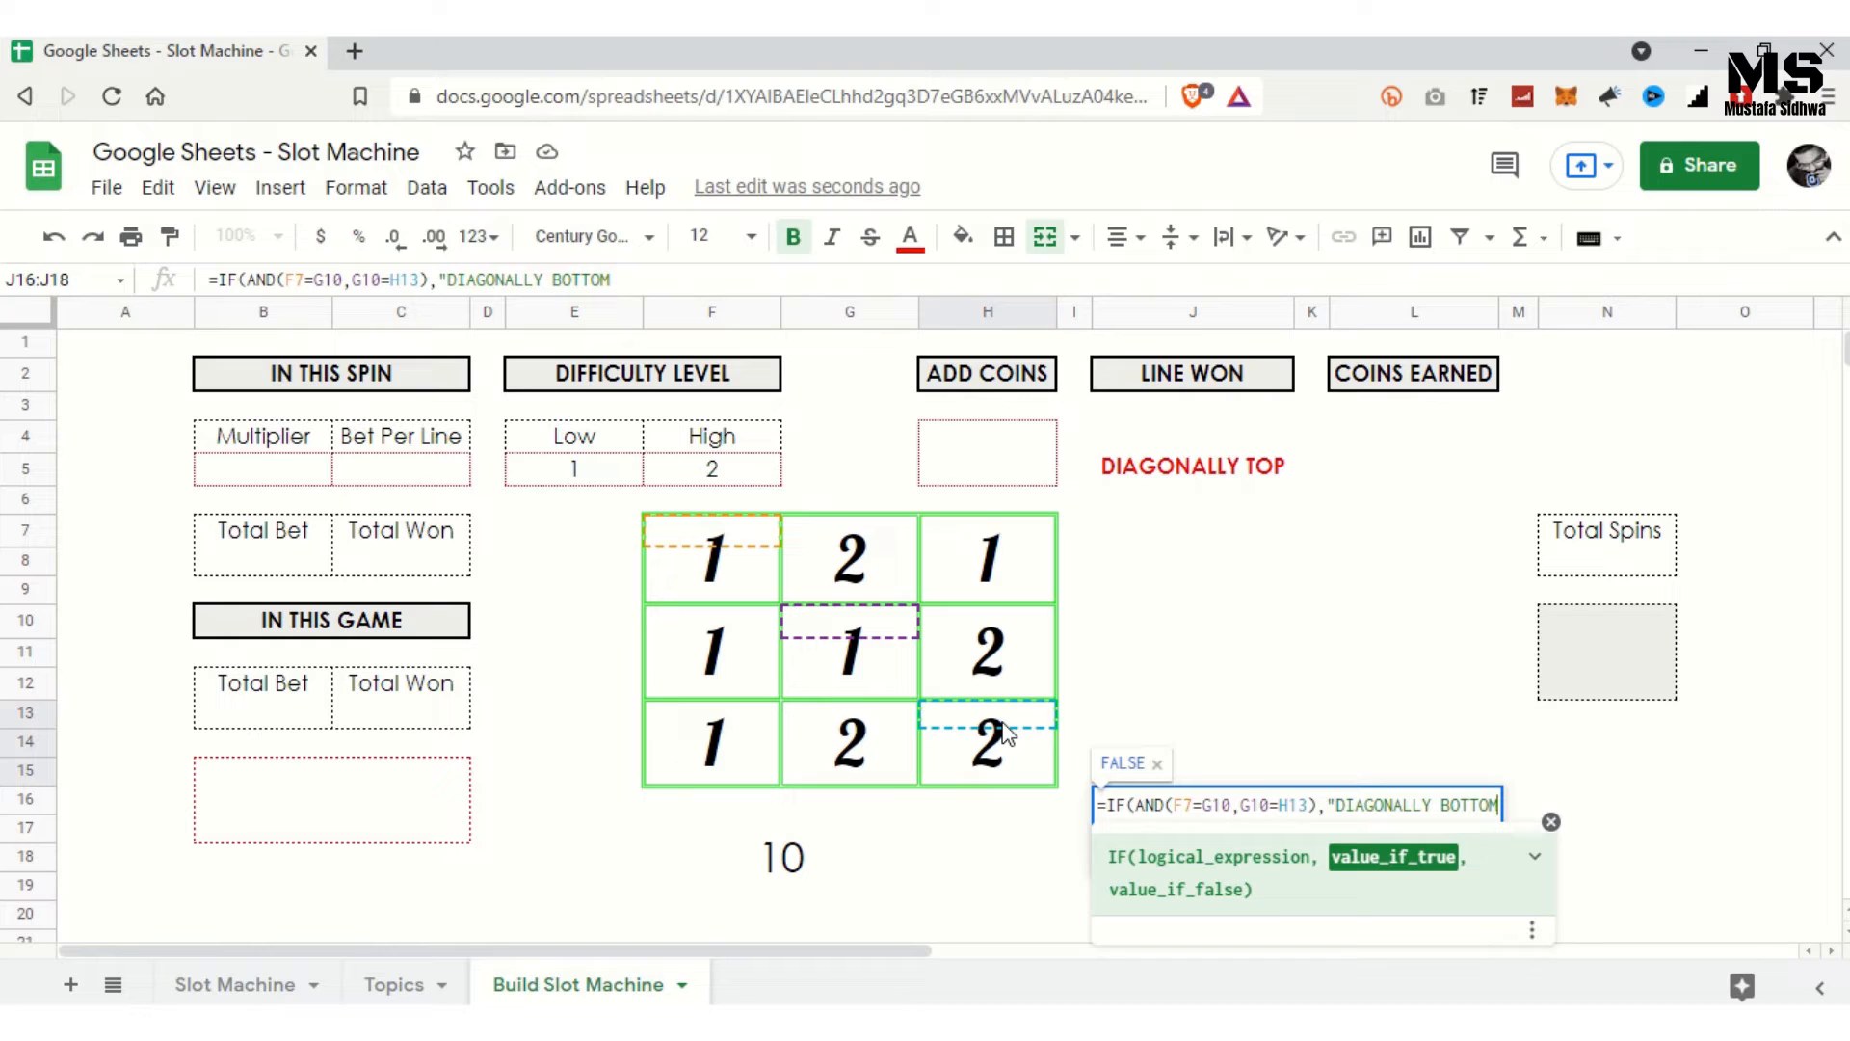
{"action": "type", "text": "\","}
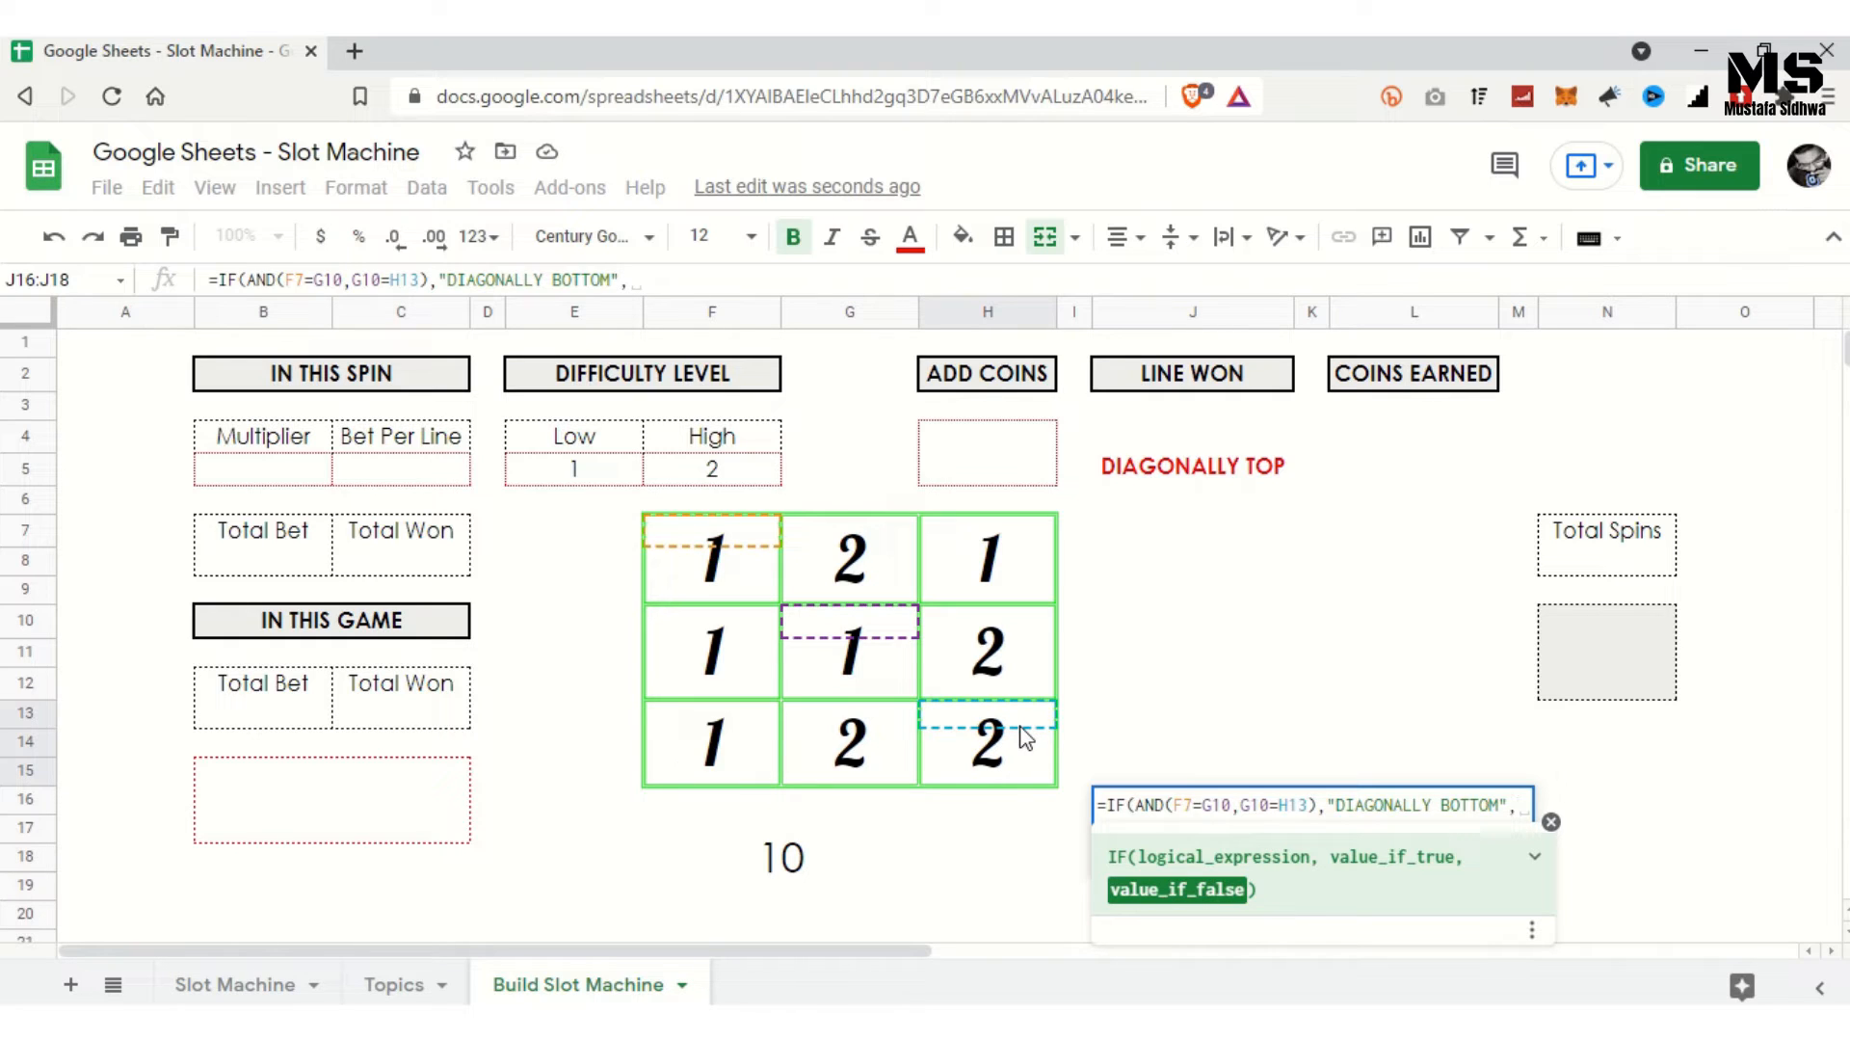
{"action": "type", "text": "\"\""}
{"action": "type", "text": ")"}
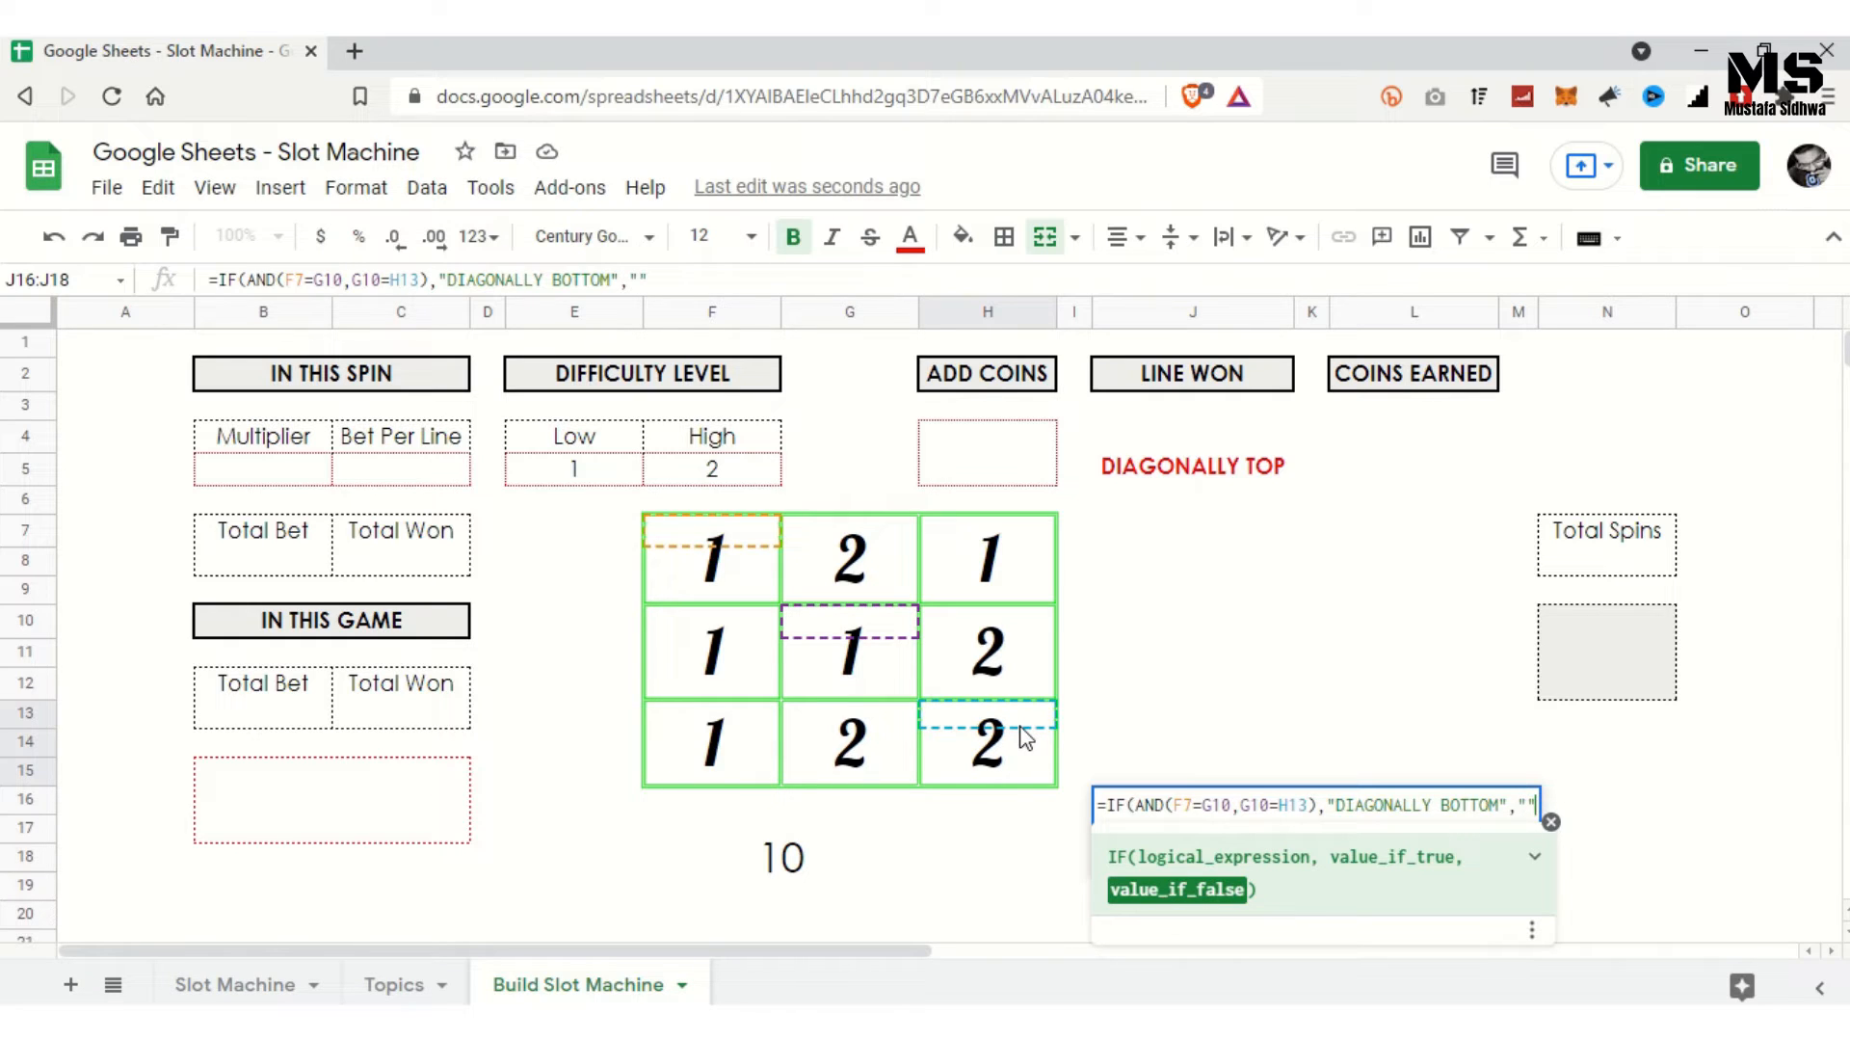
{"action": "key", "text": "Return"}
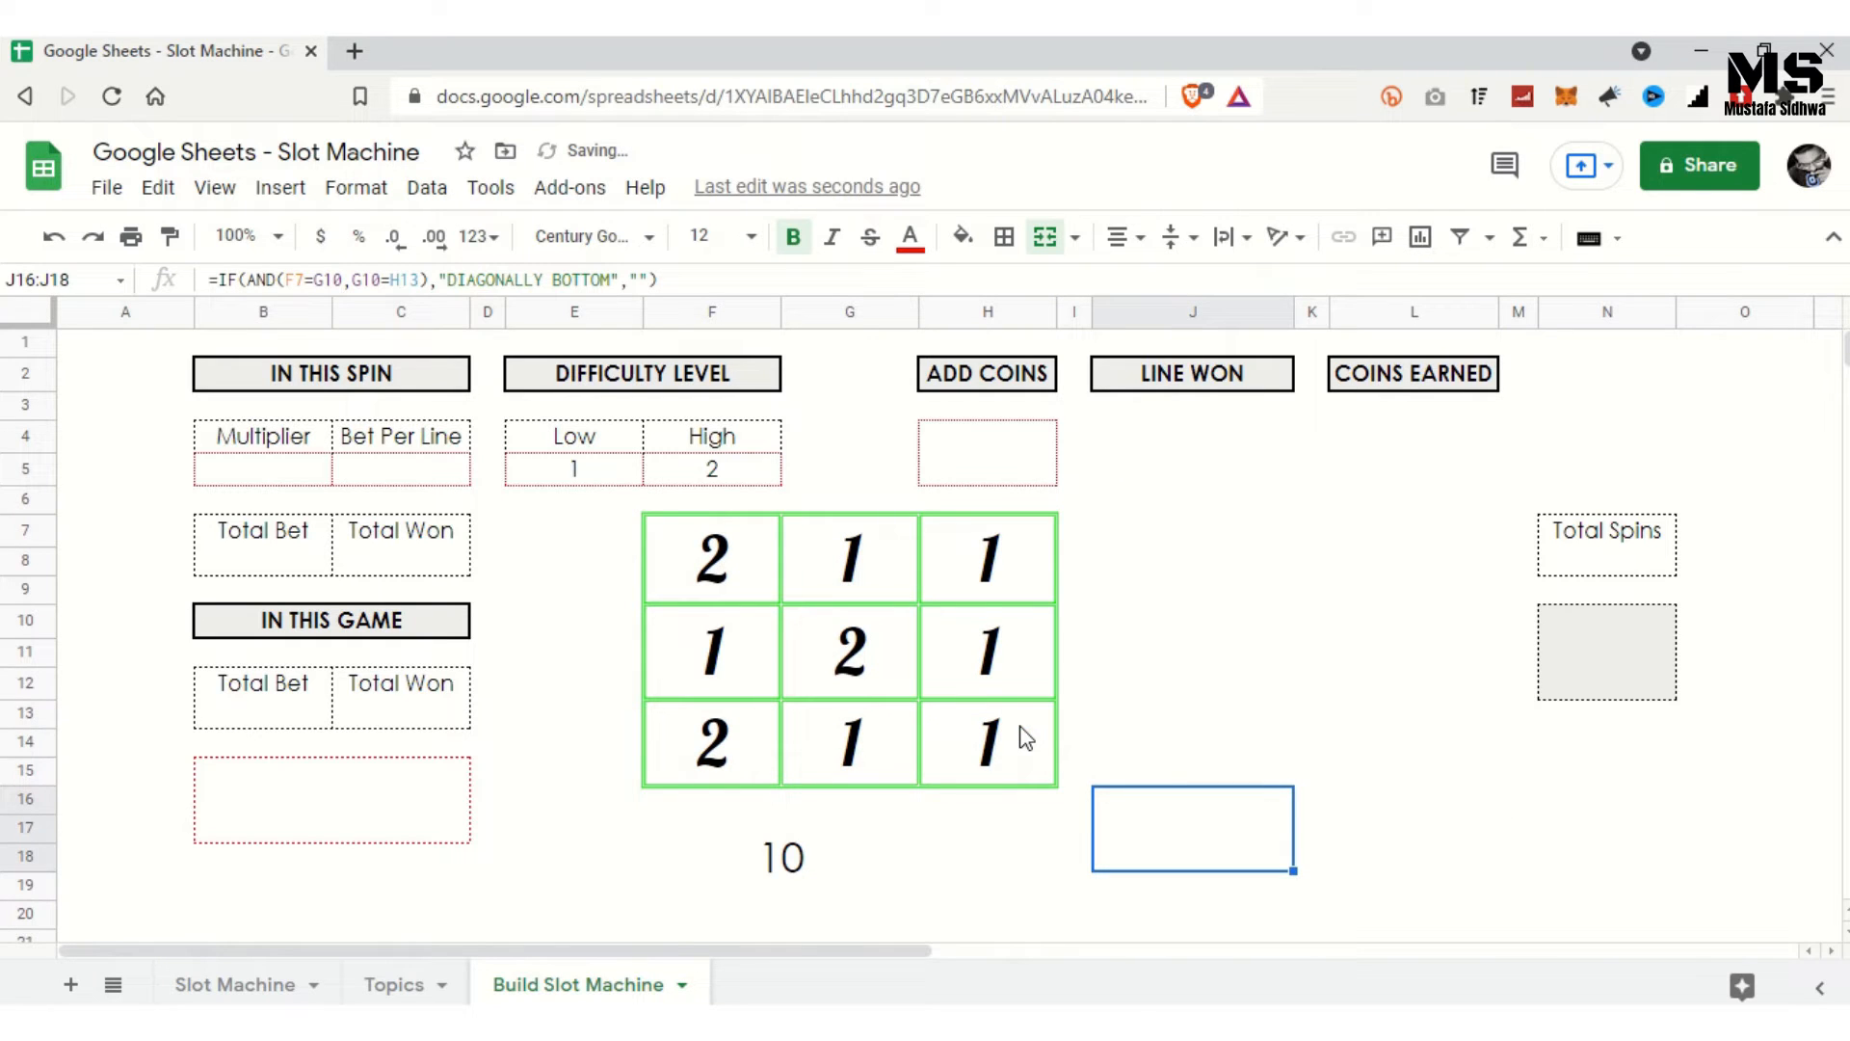
Step: Clear the Line Won cell J16 and set the High difficulty level in F5 to 1
{"action": "key", "text": "Delete"}
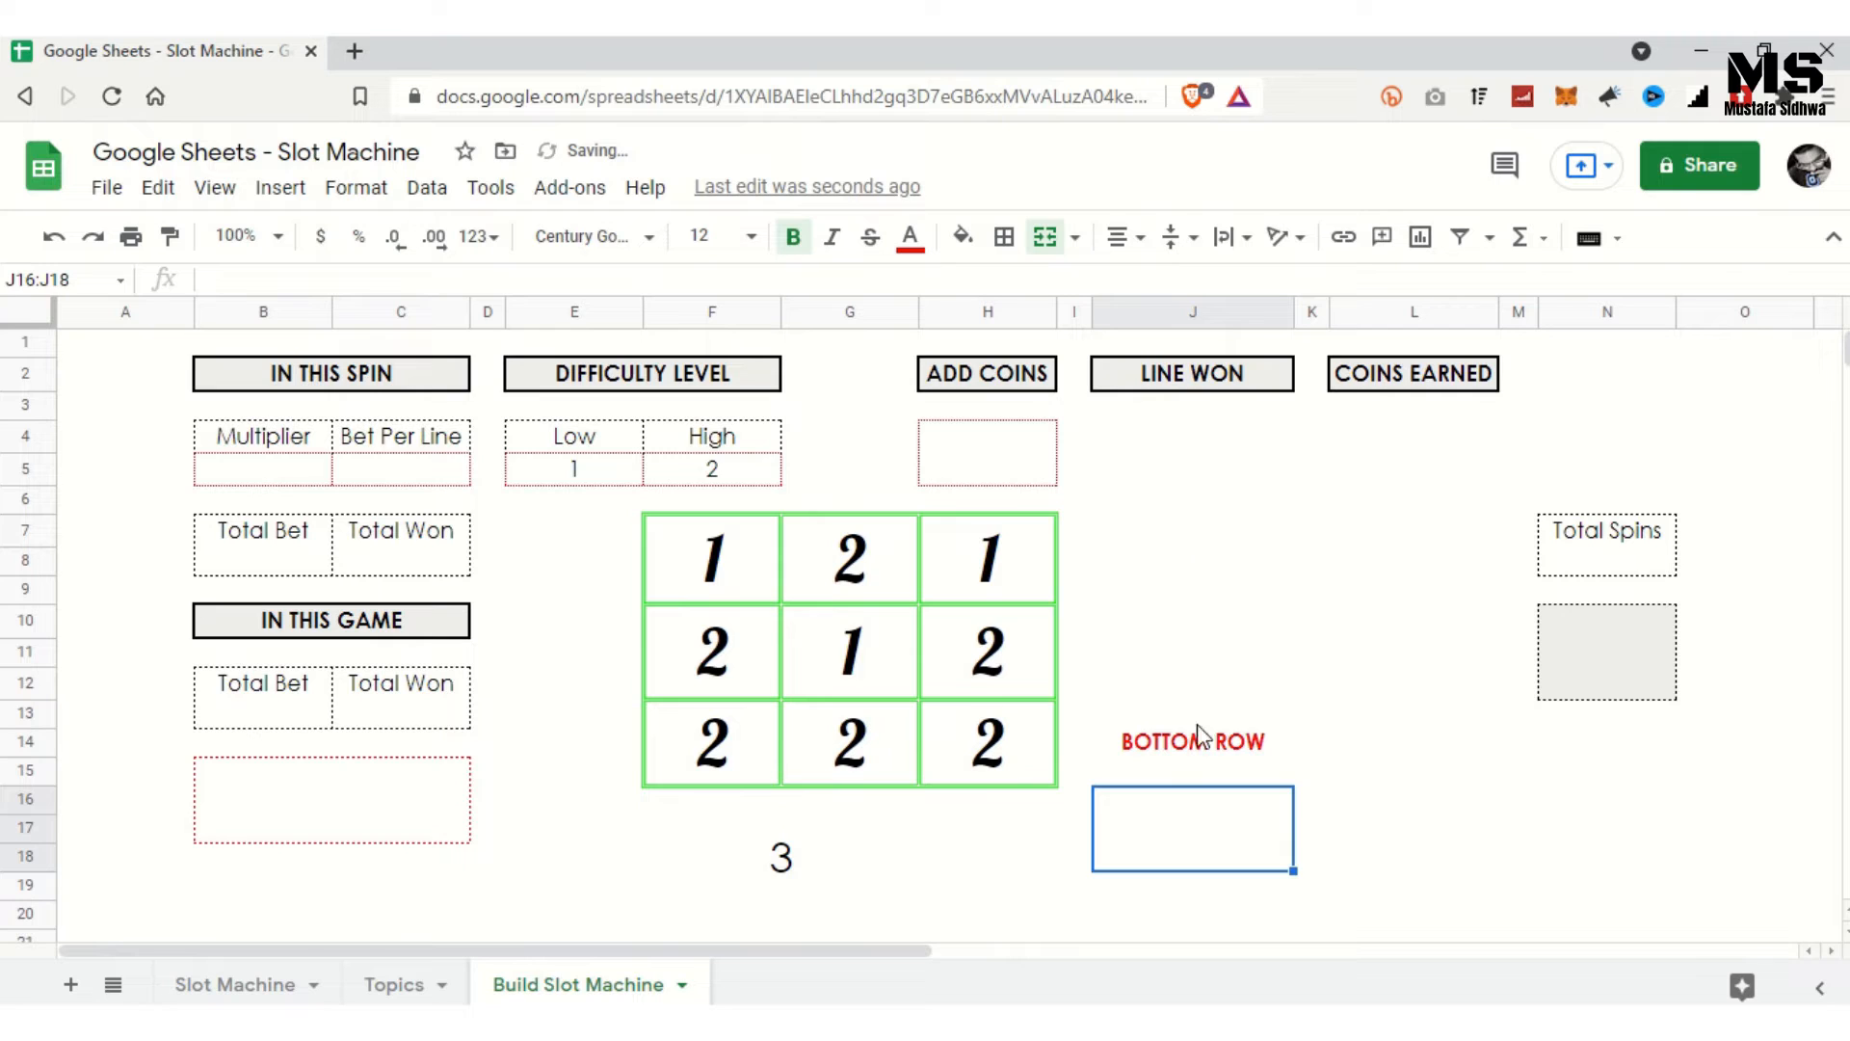
{"action": "left_click", "coordinate": [716, 471]}
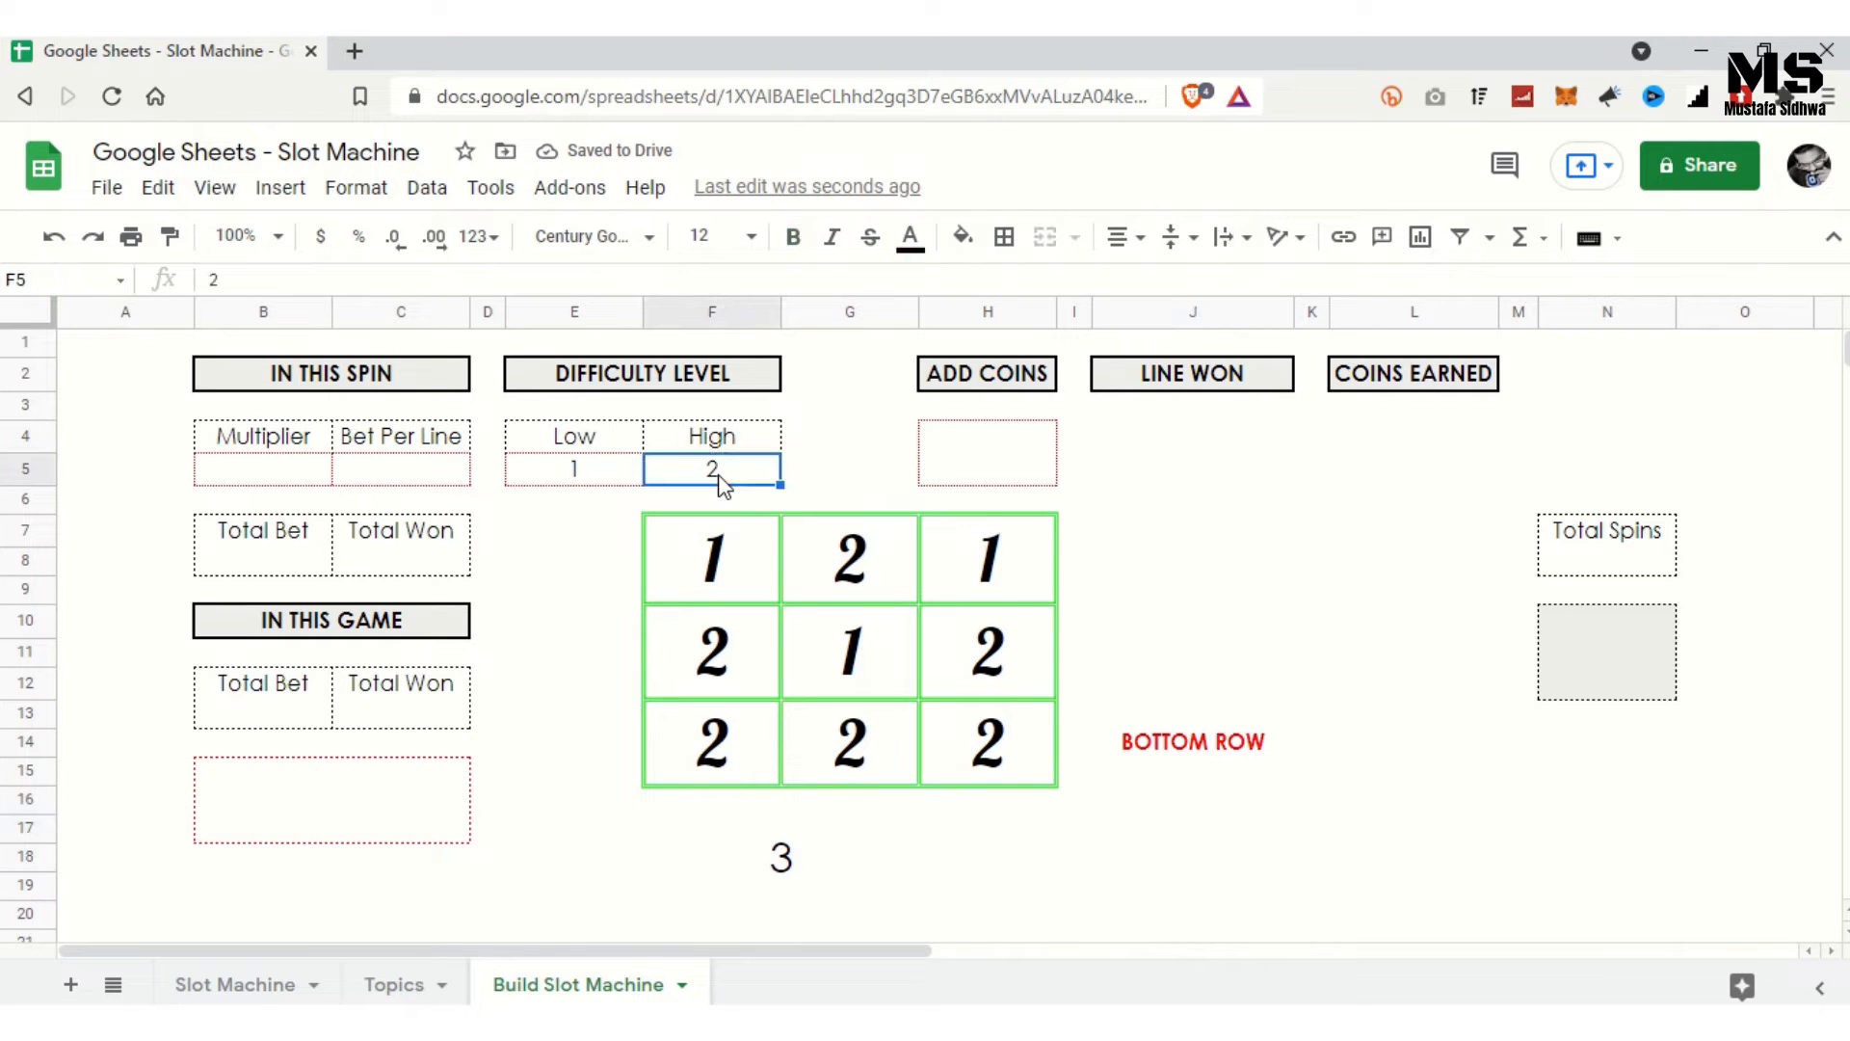
{"action": "type", "text": "1"}
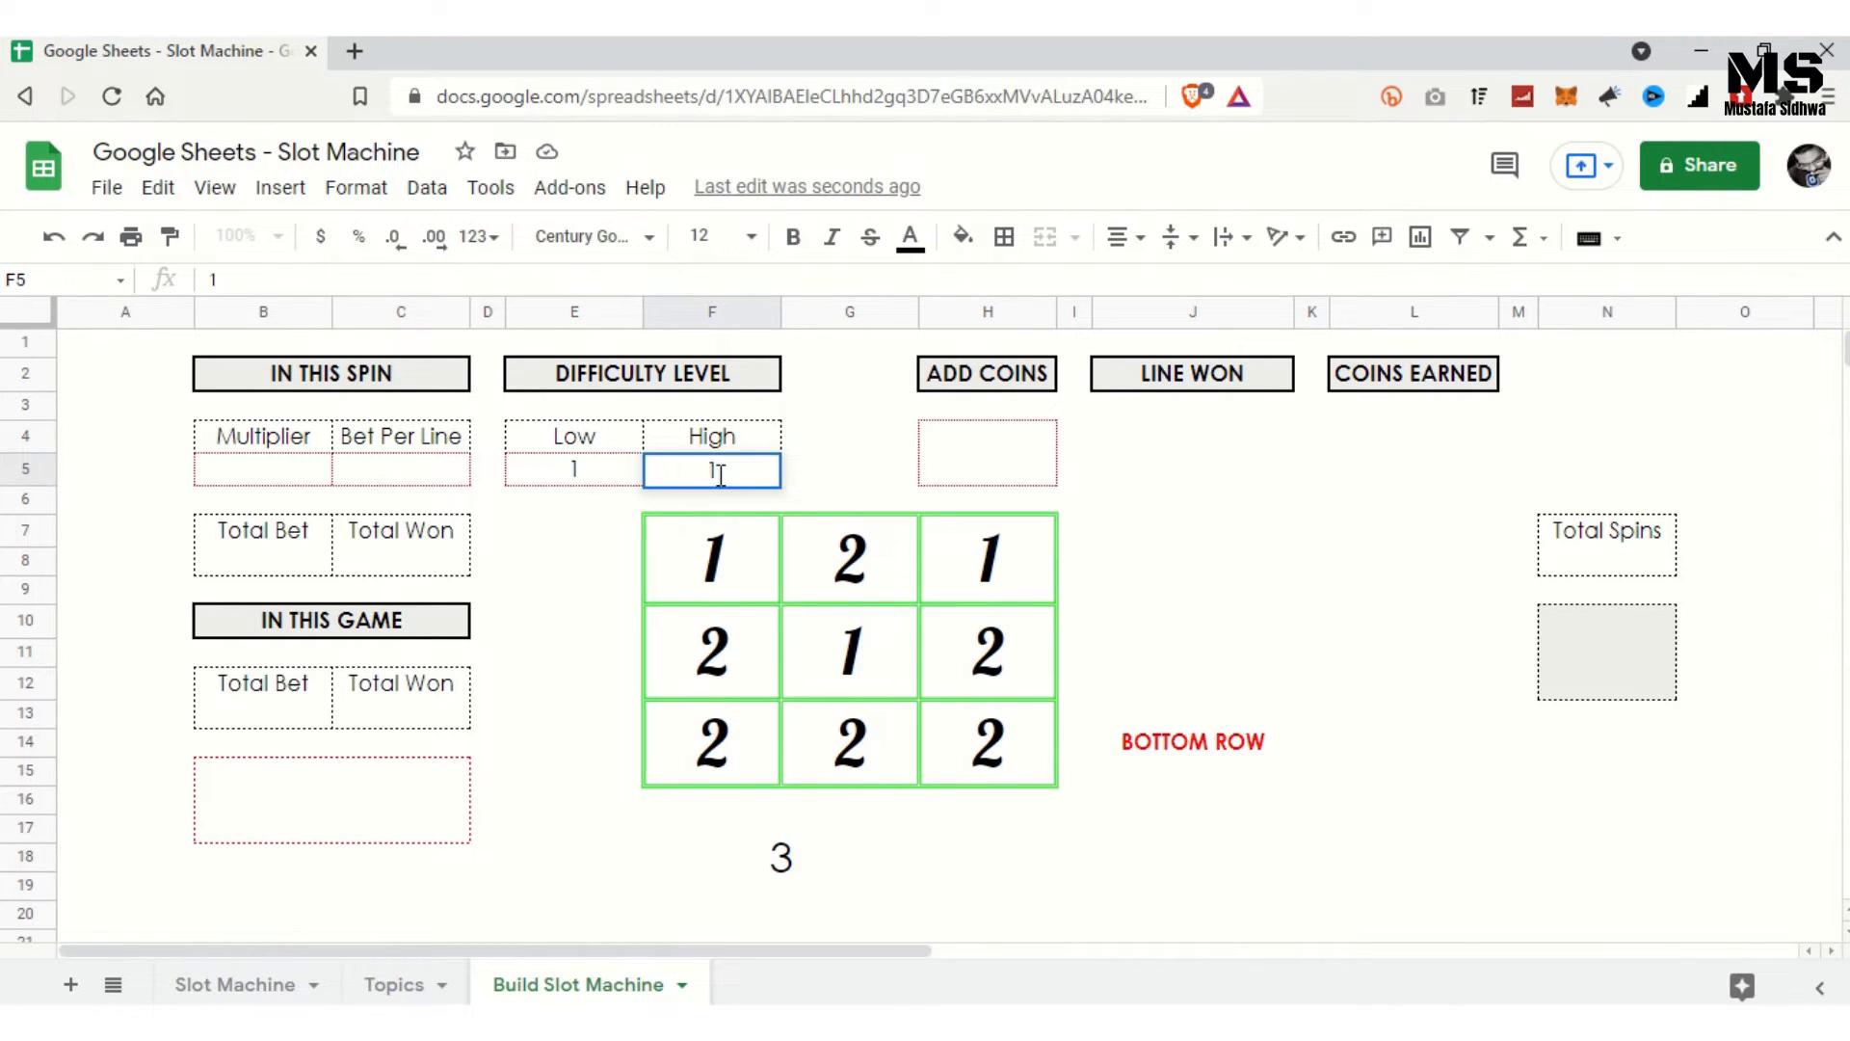
{"action": "key", "text": "Return"}
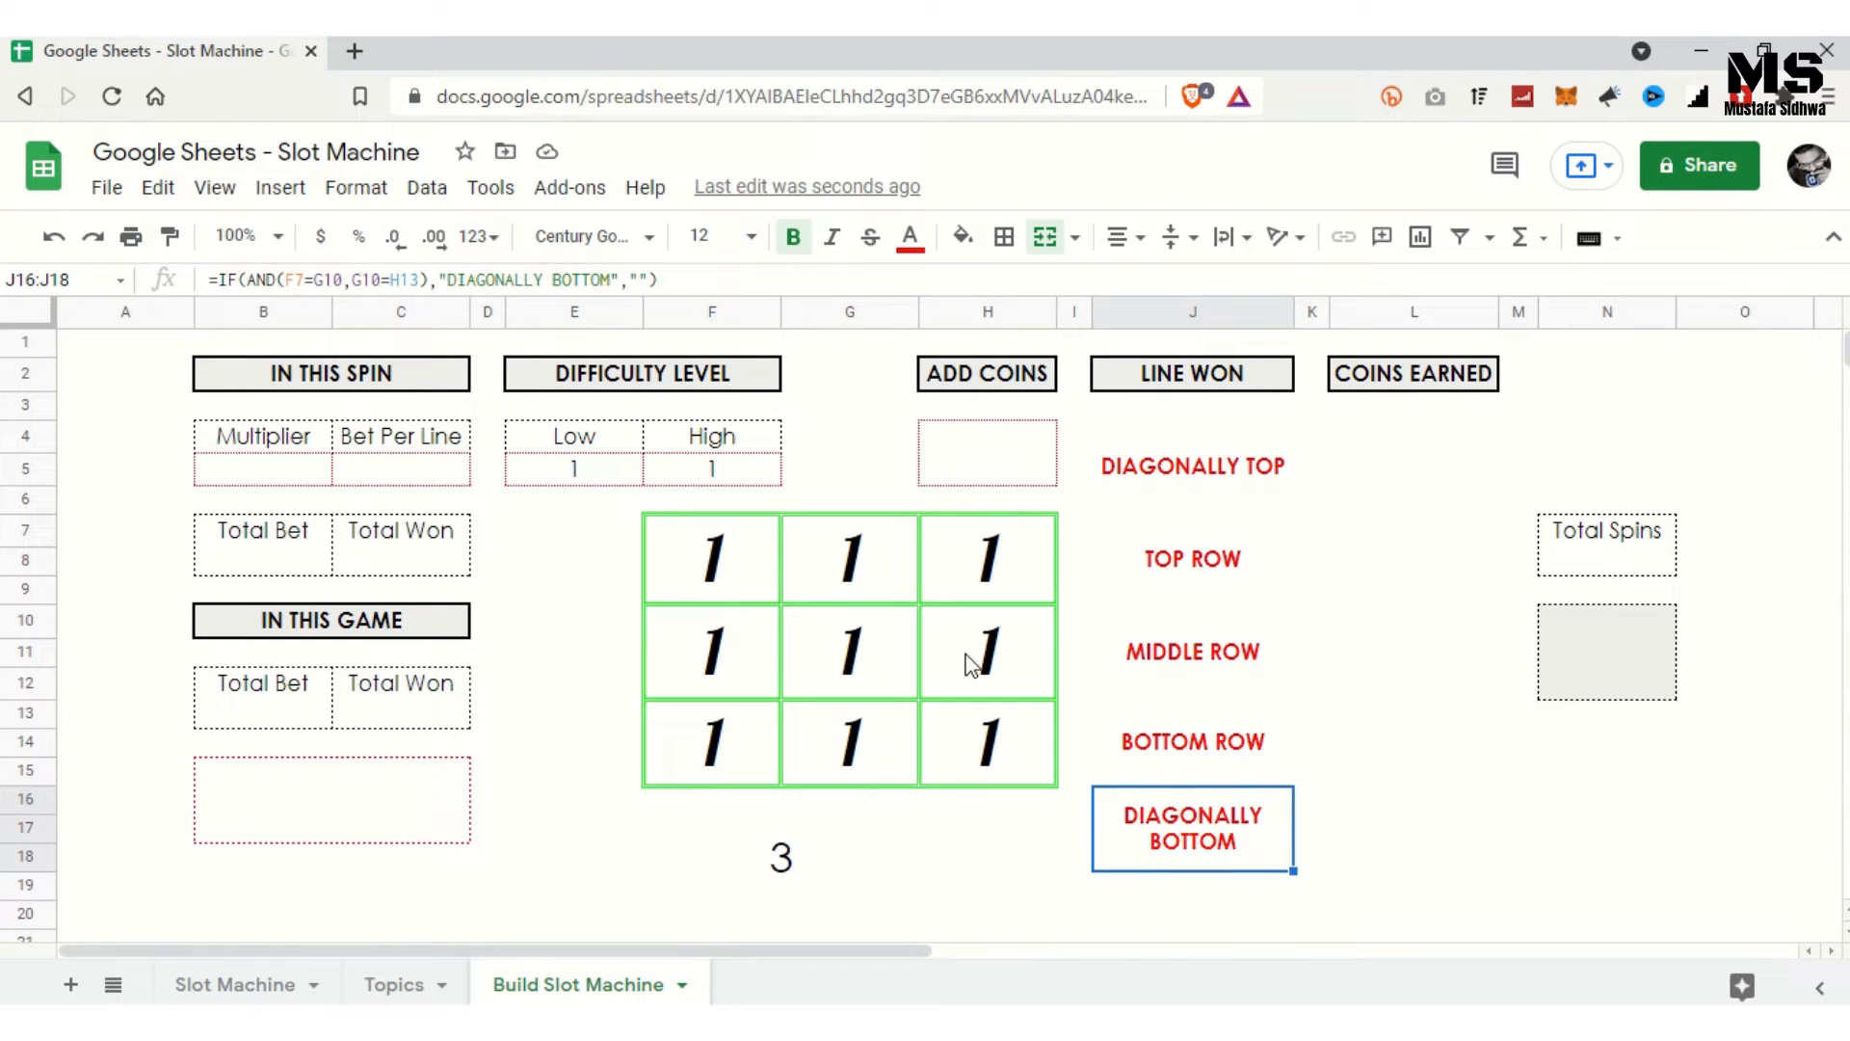
Step: Set the High difficulty level in F5 to 2
{"action": "left_click", "coordinate": [735, 474]}
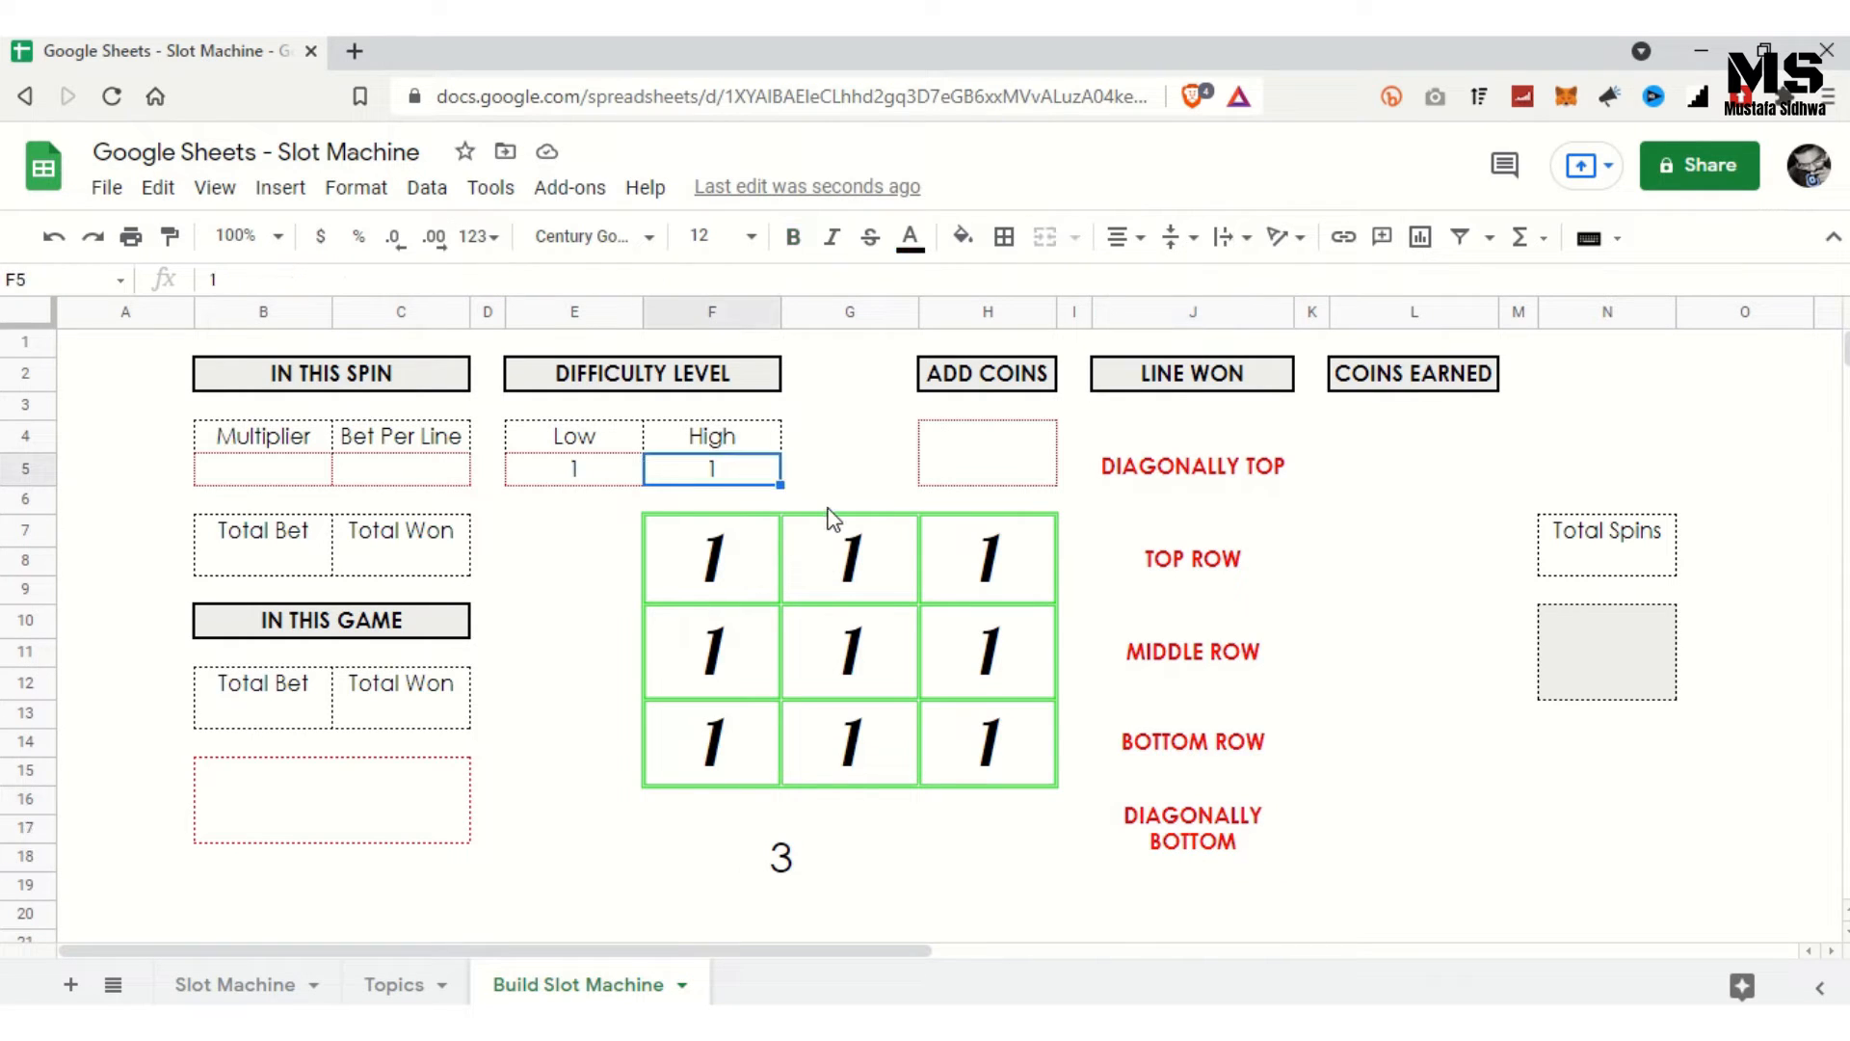
{"action": "type", "text": "2"}
{"action": "key", "text": "Return"}
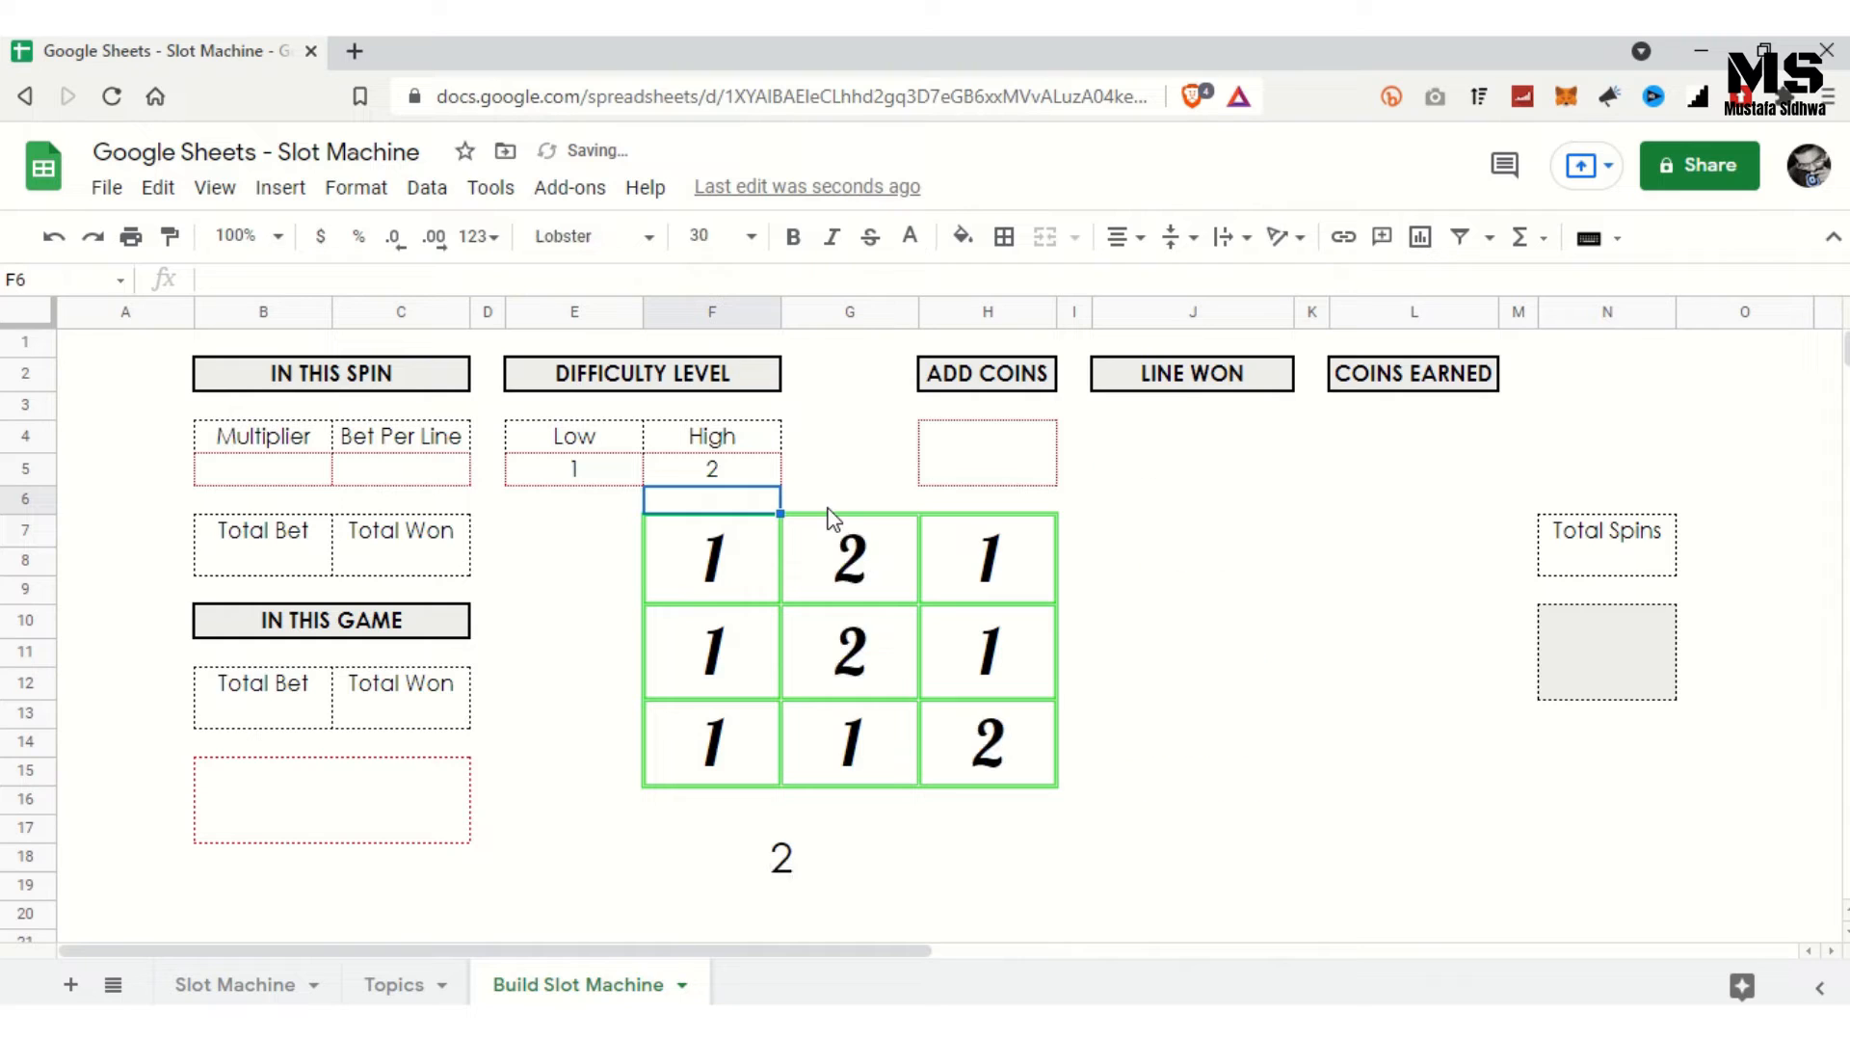
Step: Recalculate the random reels repeatedly from the empty cell H16 to test the Line Won formulas
{"action": "left_click", "coordinate": [1011, 814]}
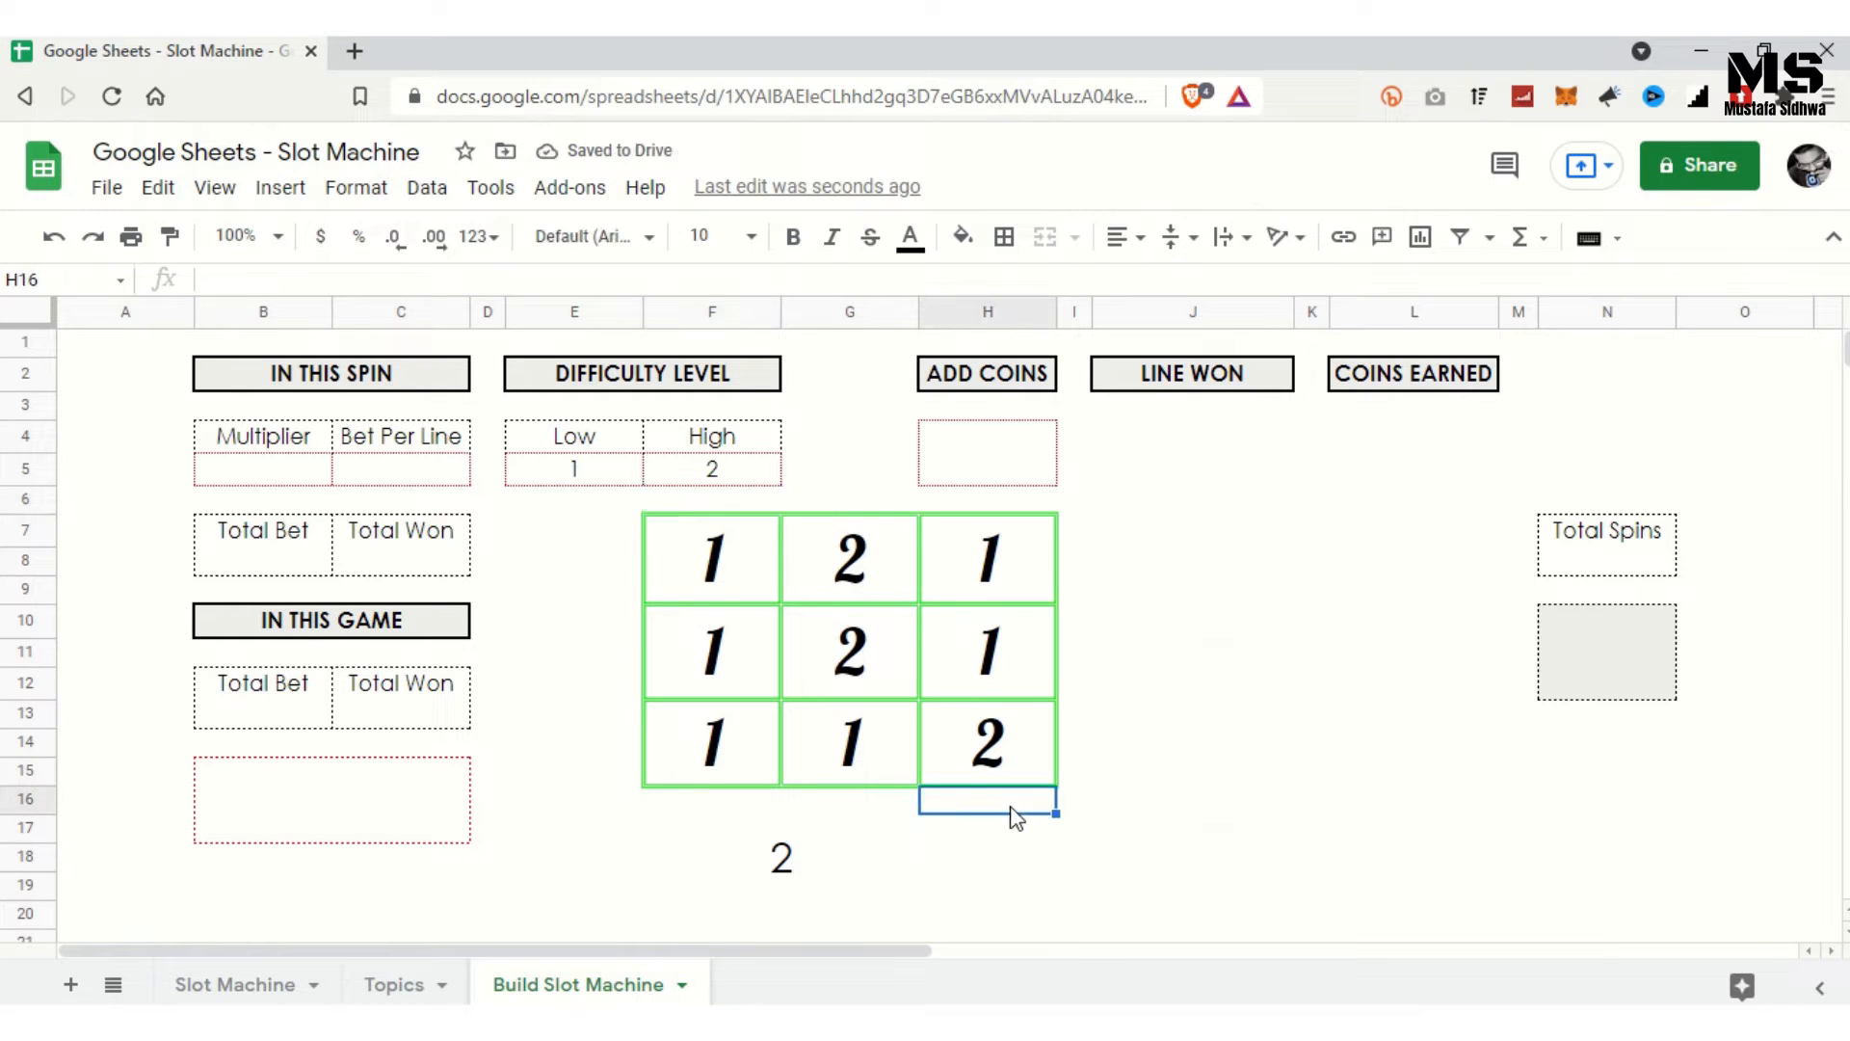
{"action": "key", "text": "Delete"}
{"action": "key", "text": "Delete"}
{"action": "key", "text": "Delete"}
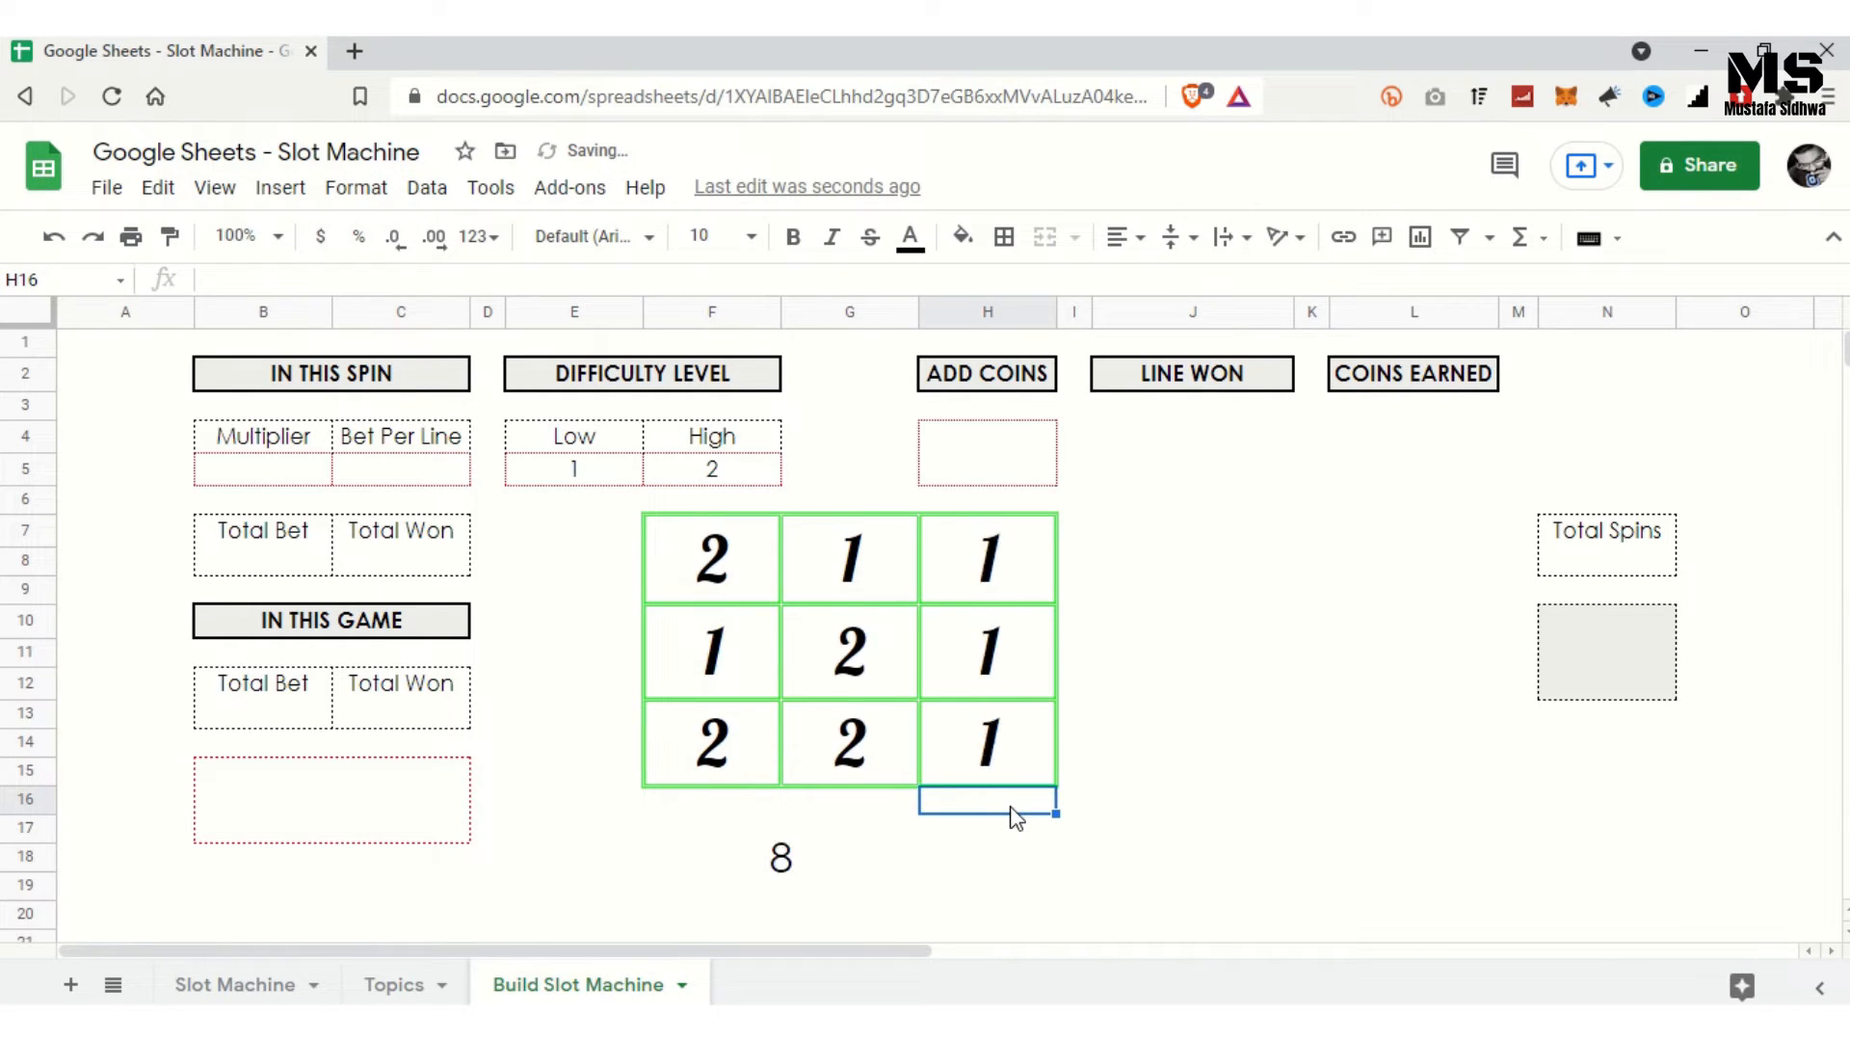
{"action": "key", "text": "Delete"}
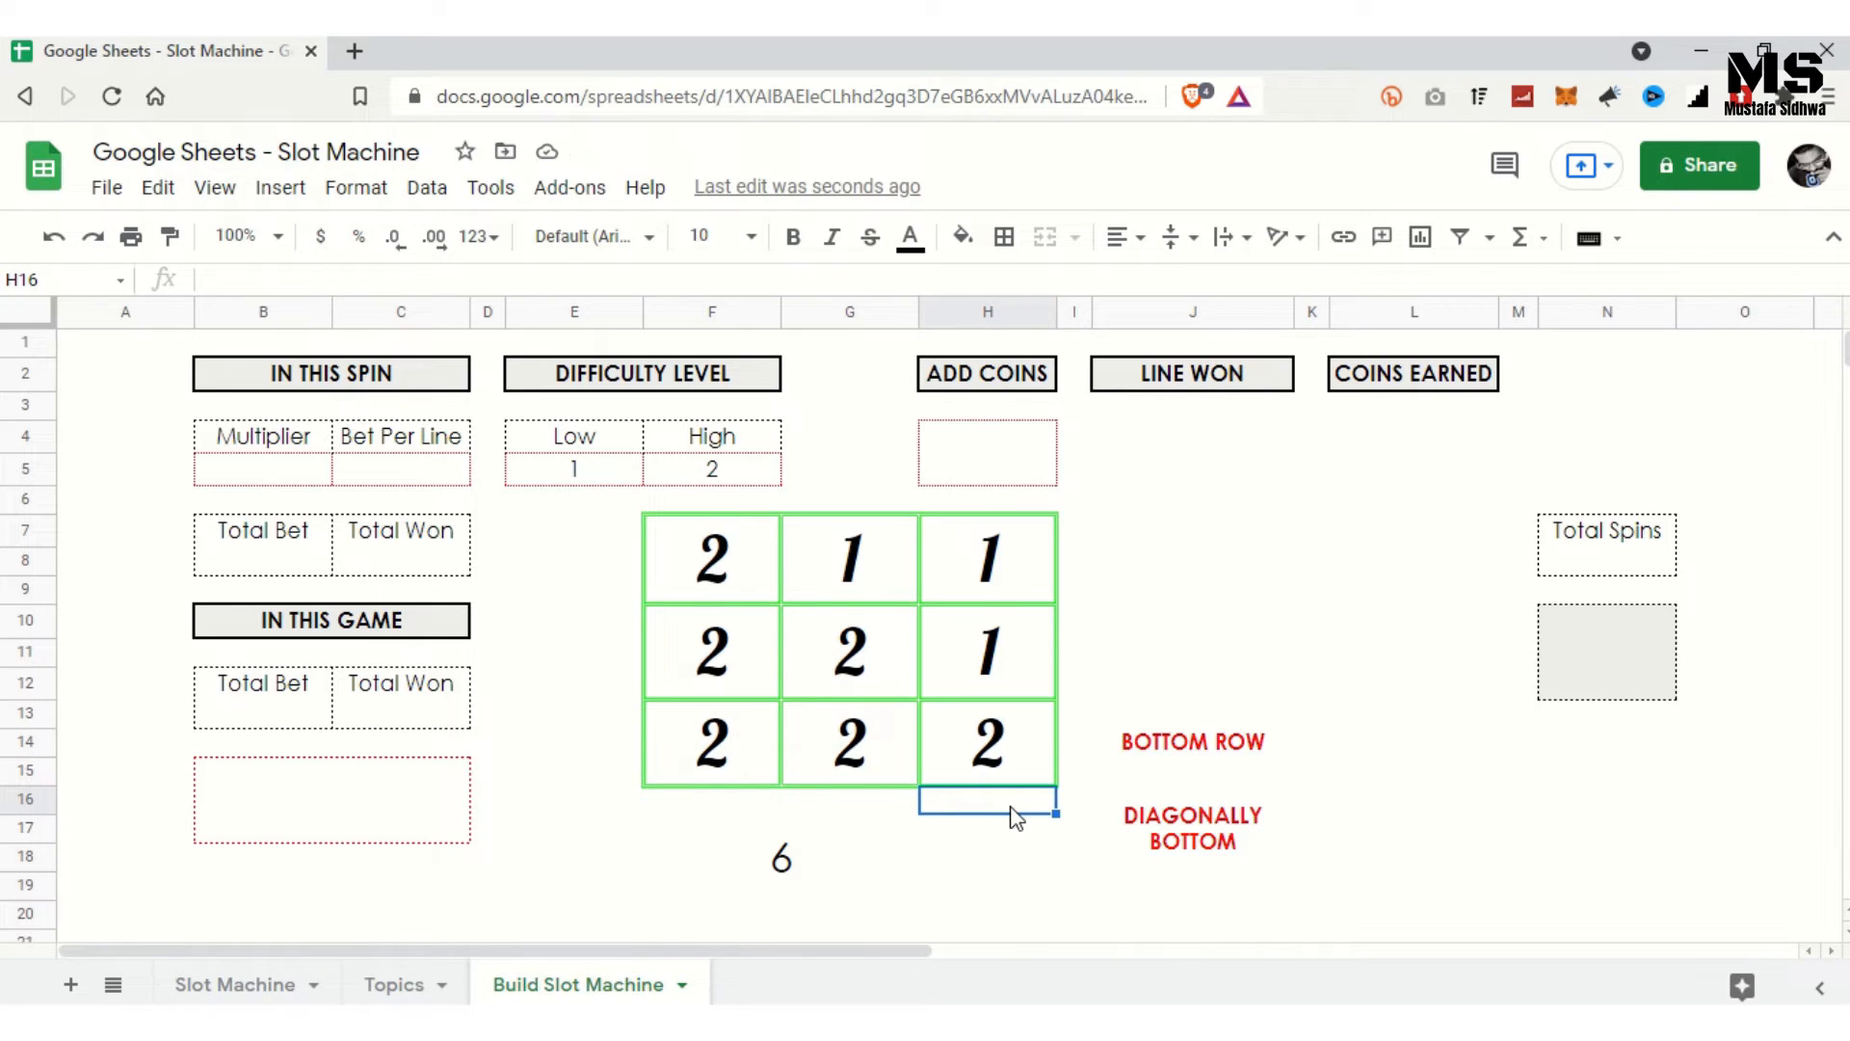
{"action": "key", "text": "Delete"}
{"action": "key", "text": "Delete"}
{"action": "key", "text": "Delete"}
{"action": "key", "text": "Delete"}
{"action": "key", "text": "Delete"}
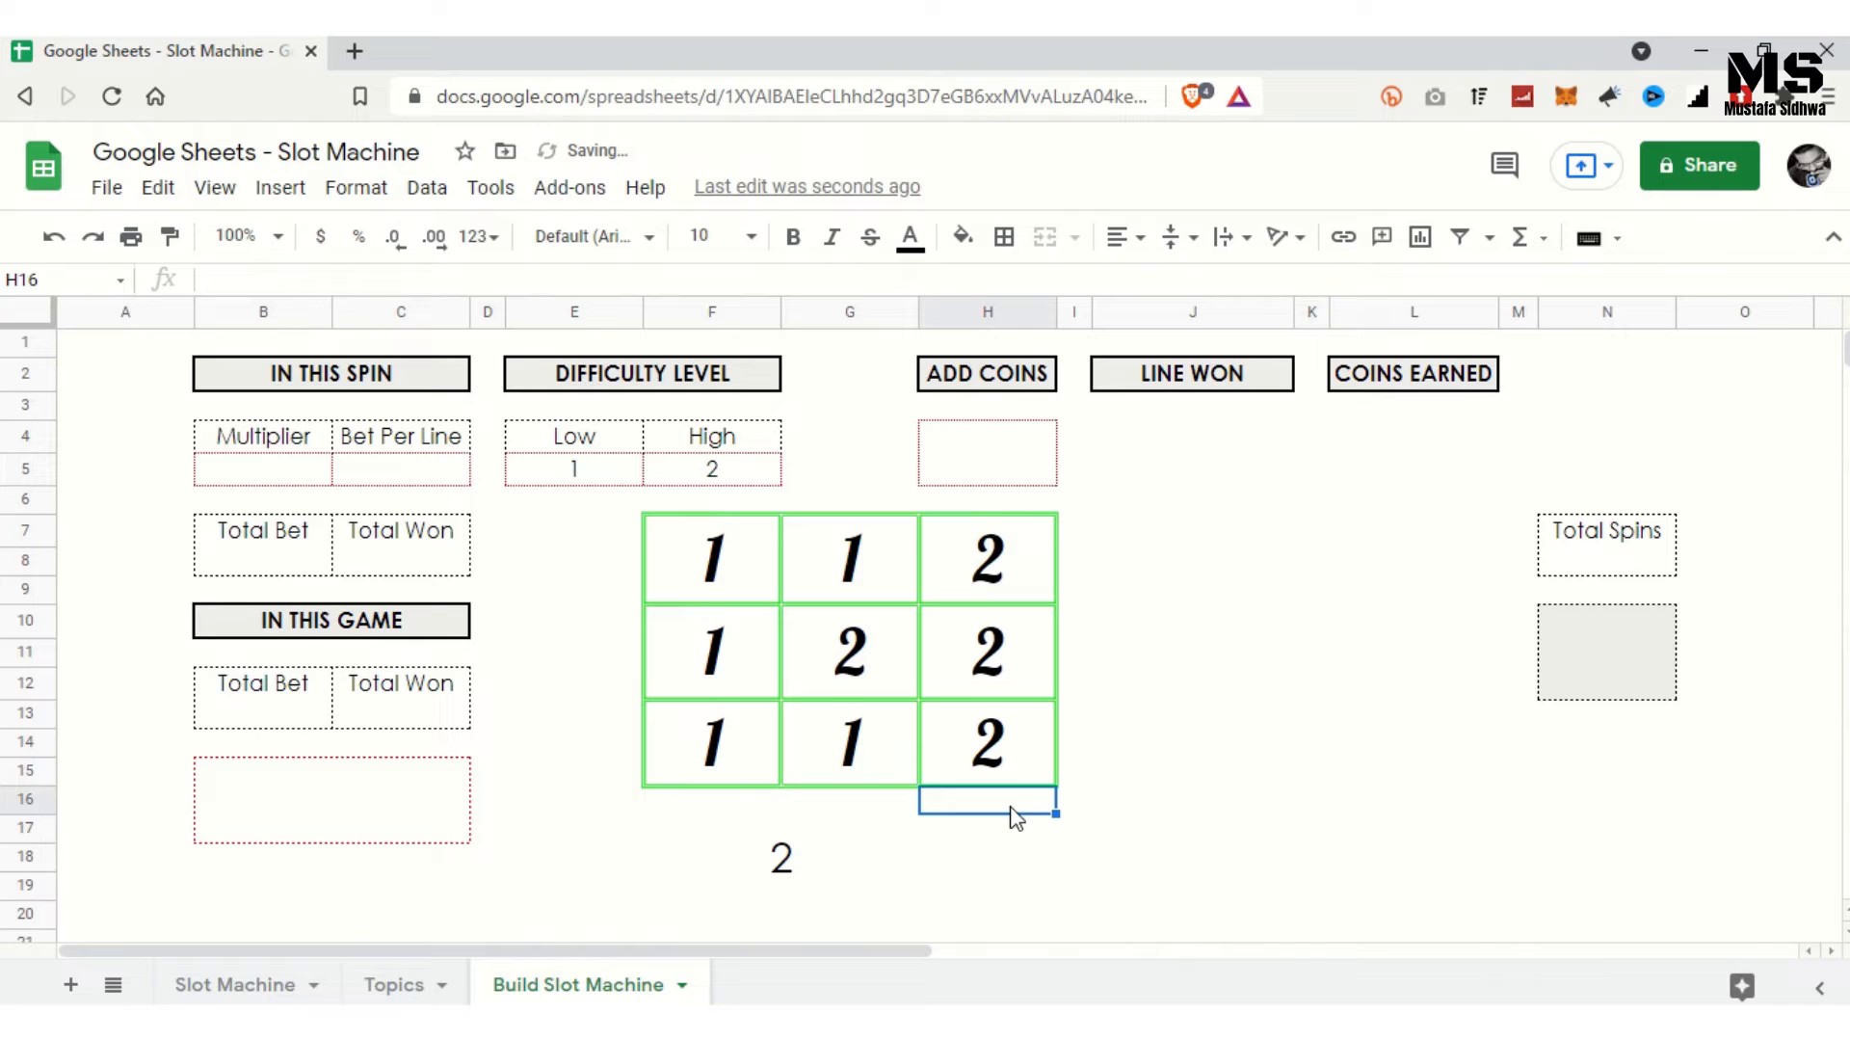
Step: Examine the reel formula in H7 and the top row's Line Won formula in J7
{"action": "key", "text": "Up"}
{"action": "key", "text": "Up"}
{"action": "key", "text": "Up"}
{"action": "key", "text": "Up"}
{"action": "key", "text": "Up"}
{"action": "key", "text": "Up"}
{"action": "key", "text": "Up"}
{"action": "key", "text": "Up"}
{"action": "key", "text": "Up"}
{"action": "key", "text": "Up"}
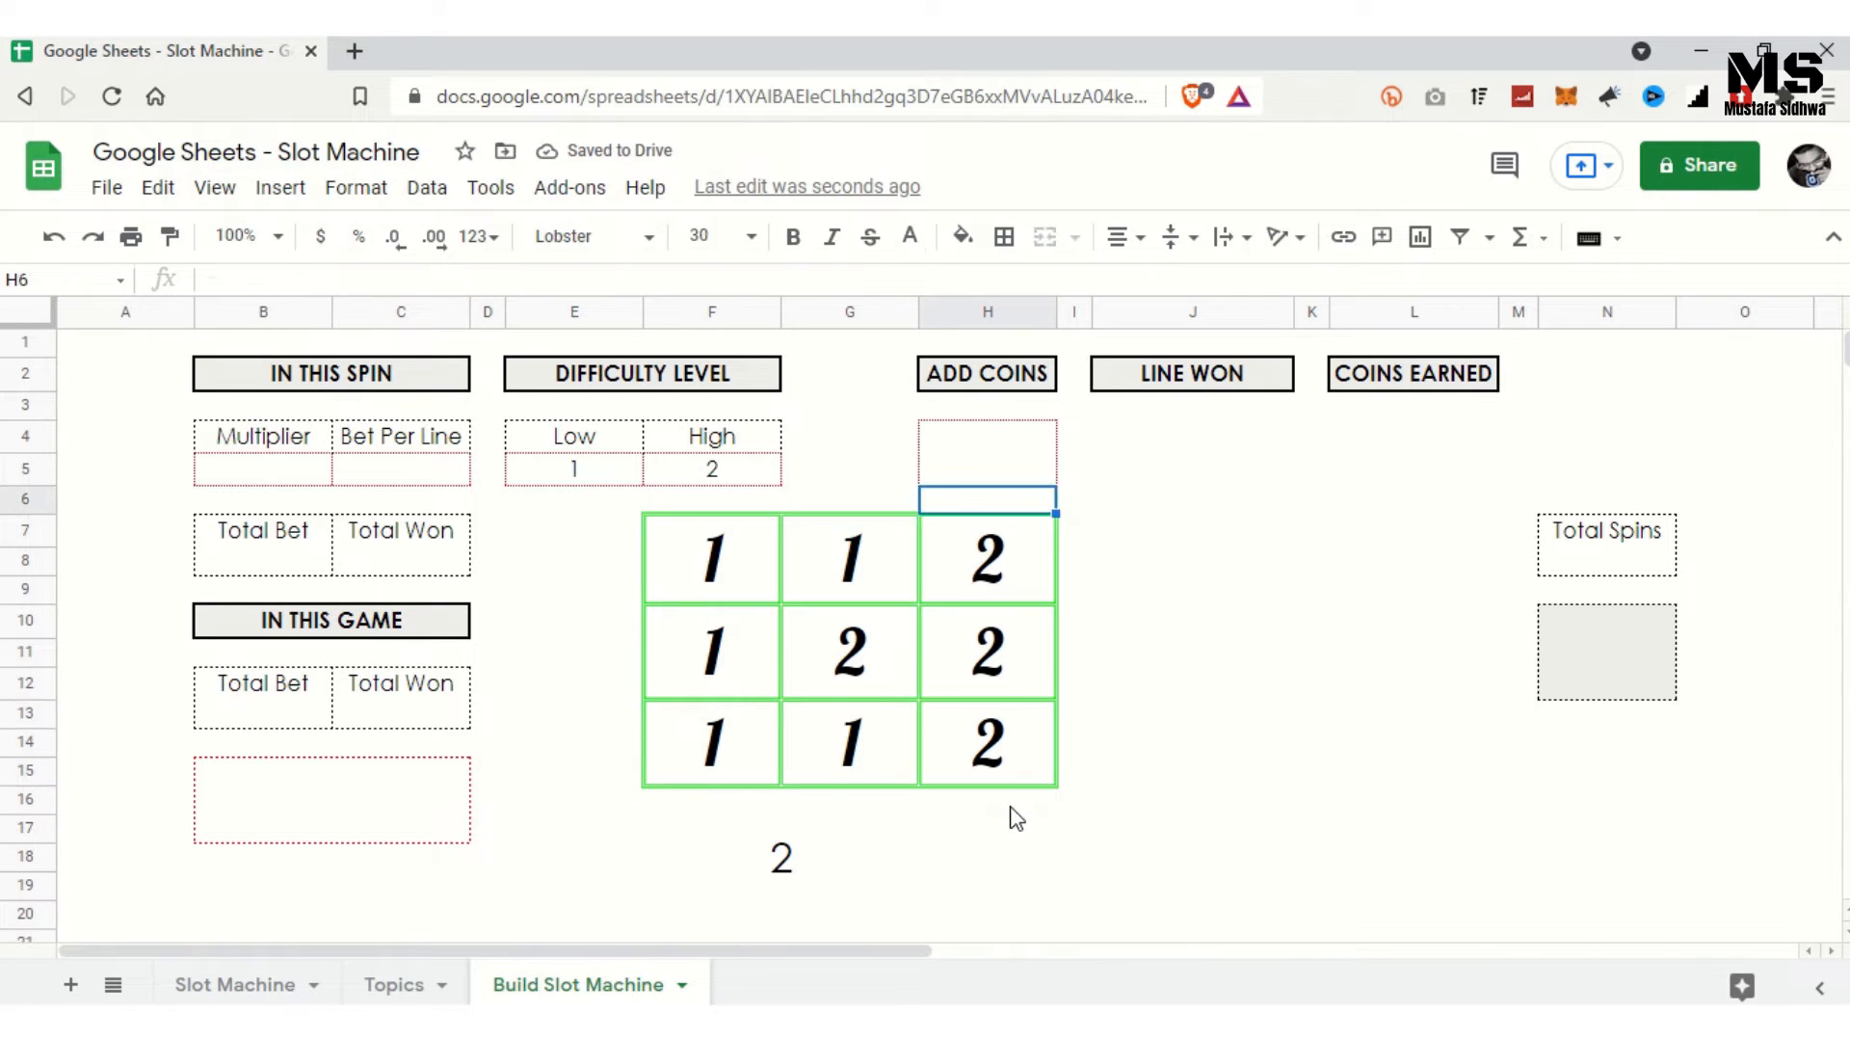
{"action": "key", "text": "Down"}
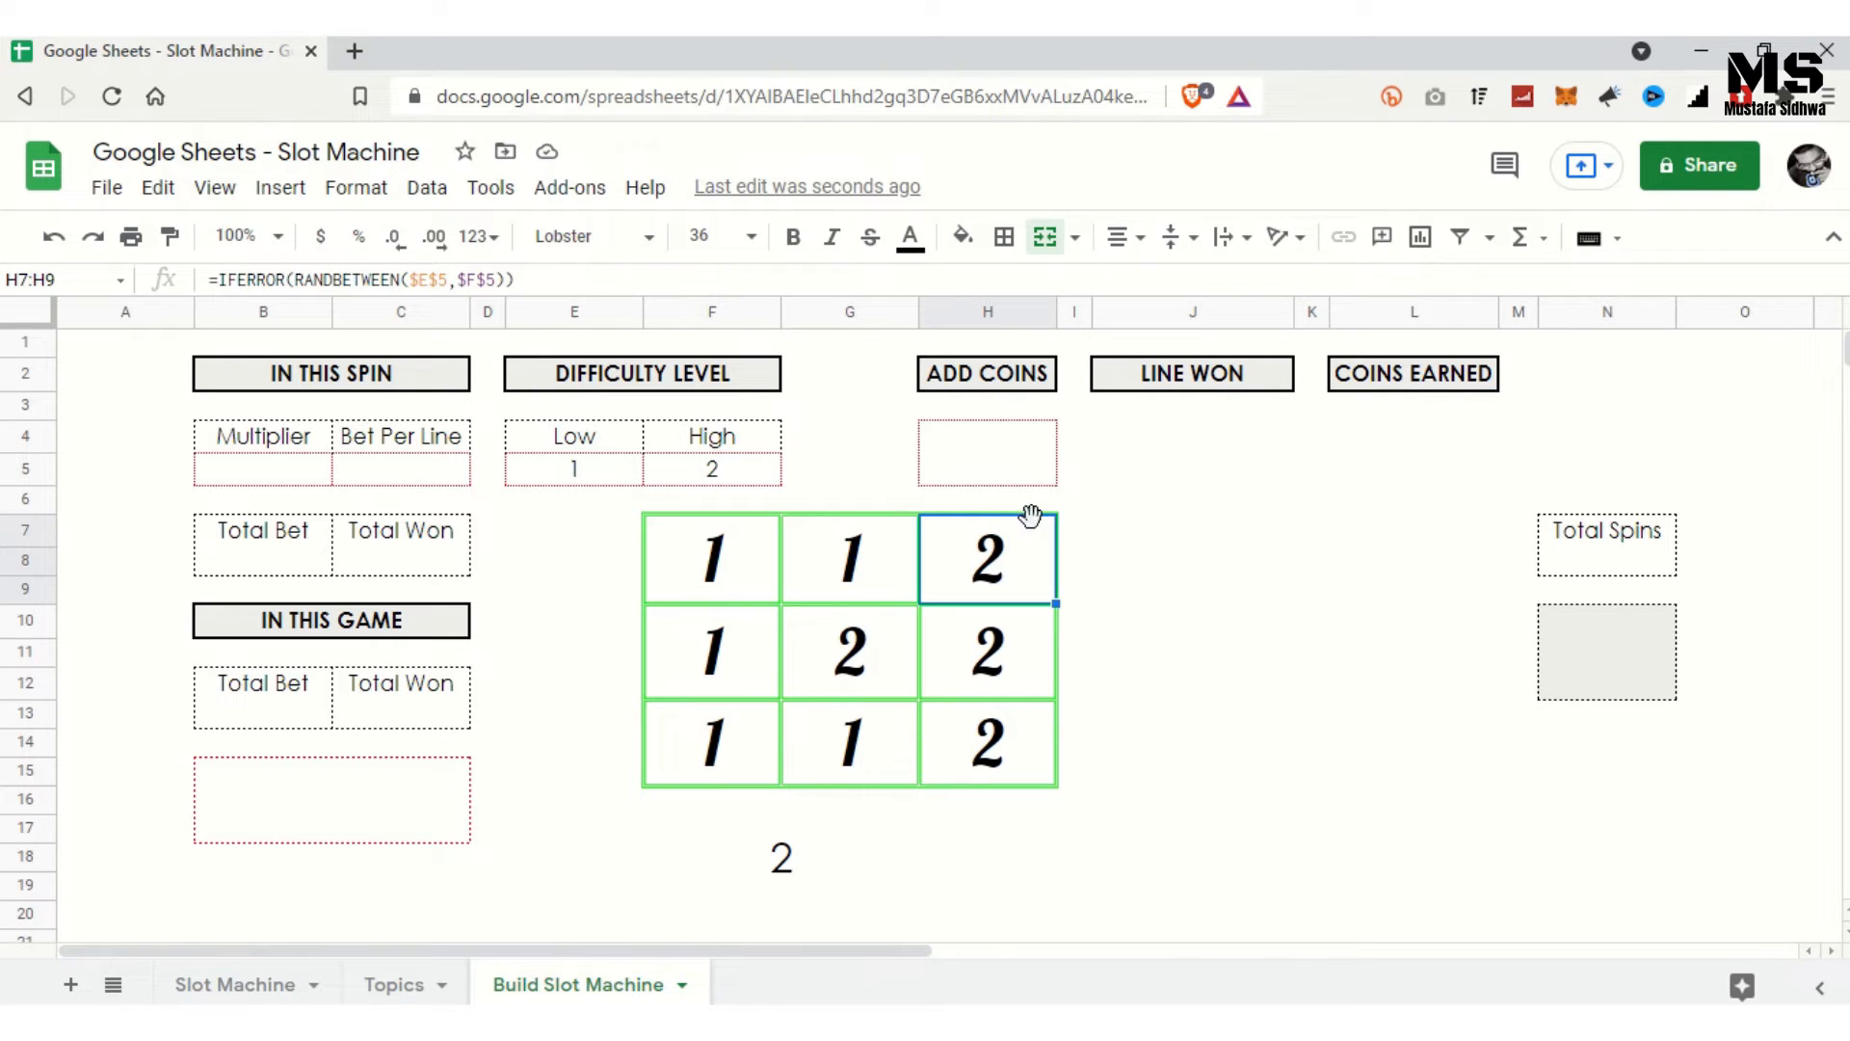
{"action": "left_click", "coordinate": [1187, 559]}
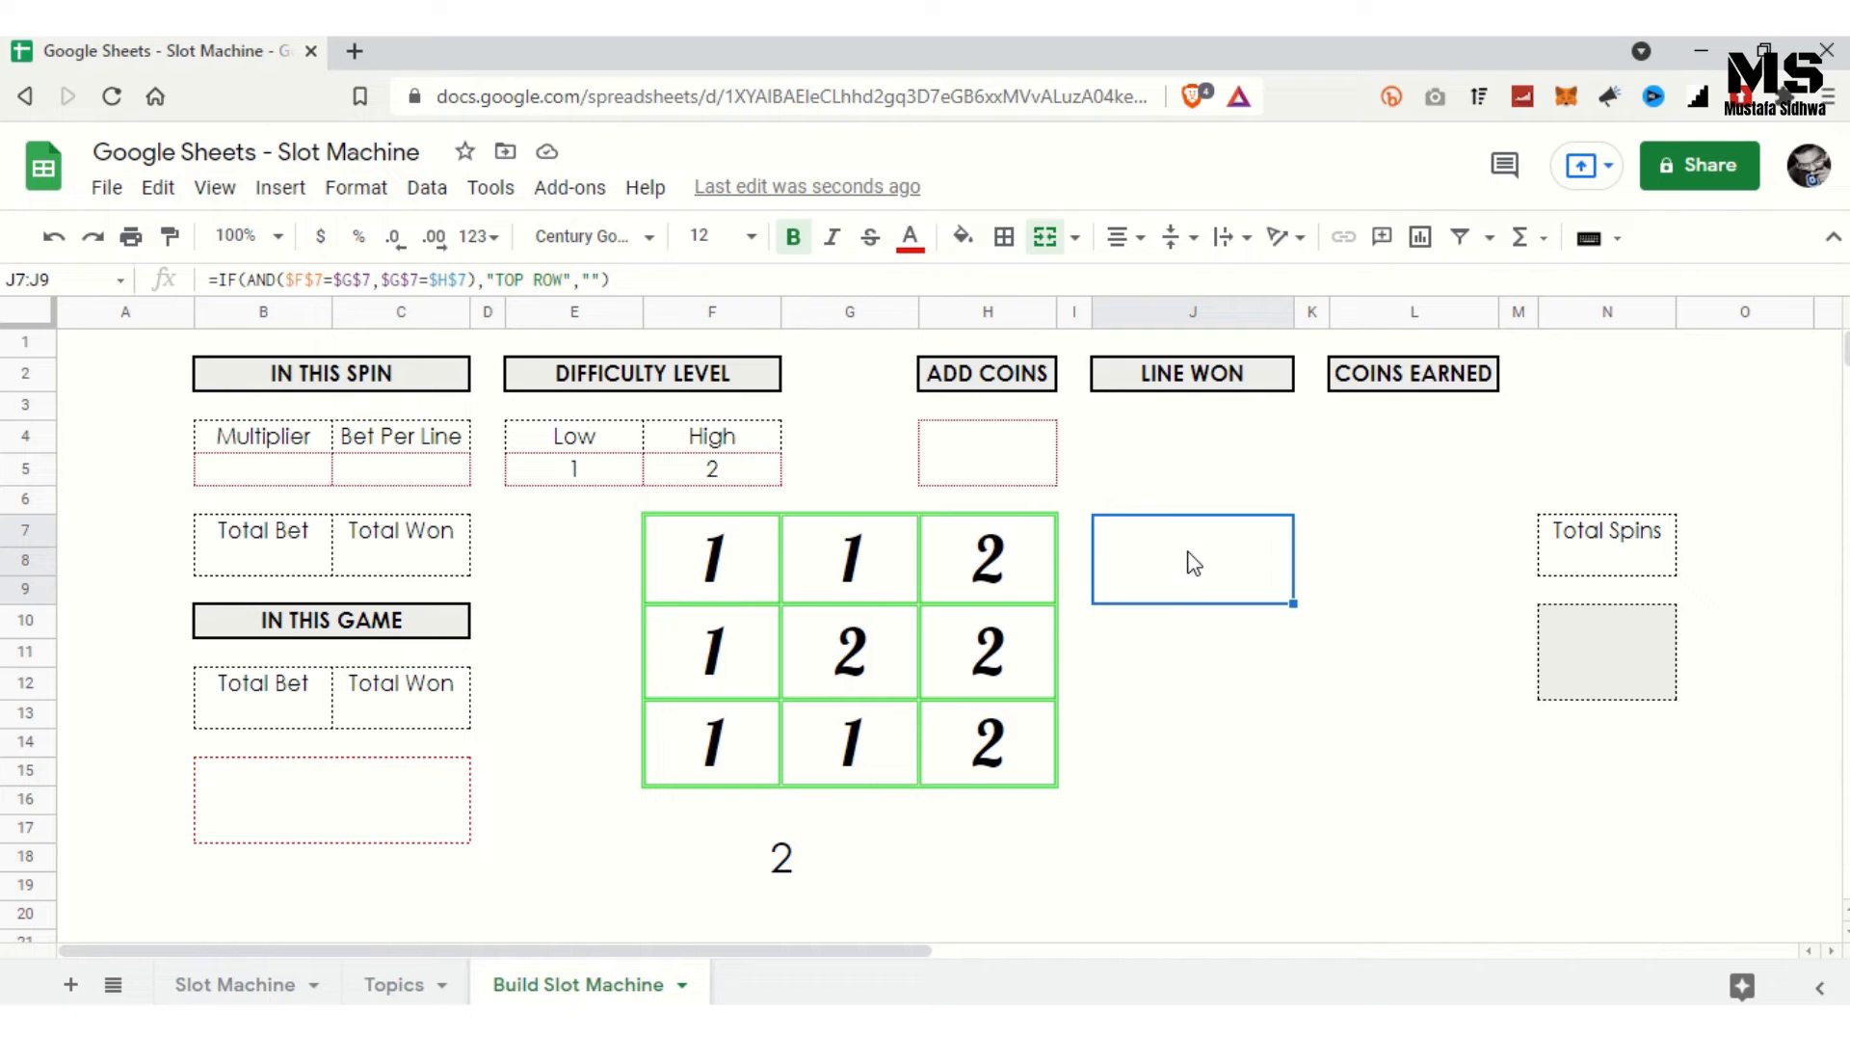
Step: Start a conditional formatting rule for the first top-row reel cell, F7:F9
{"action": "left_click", "coordinate": [713, 587]}
{"action": "left_click", "coordinate": [355, 187]}
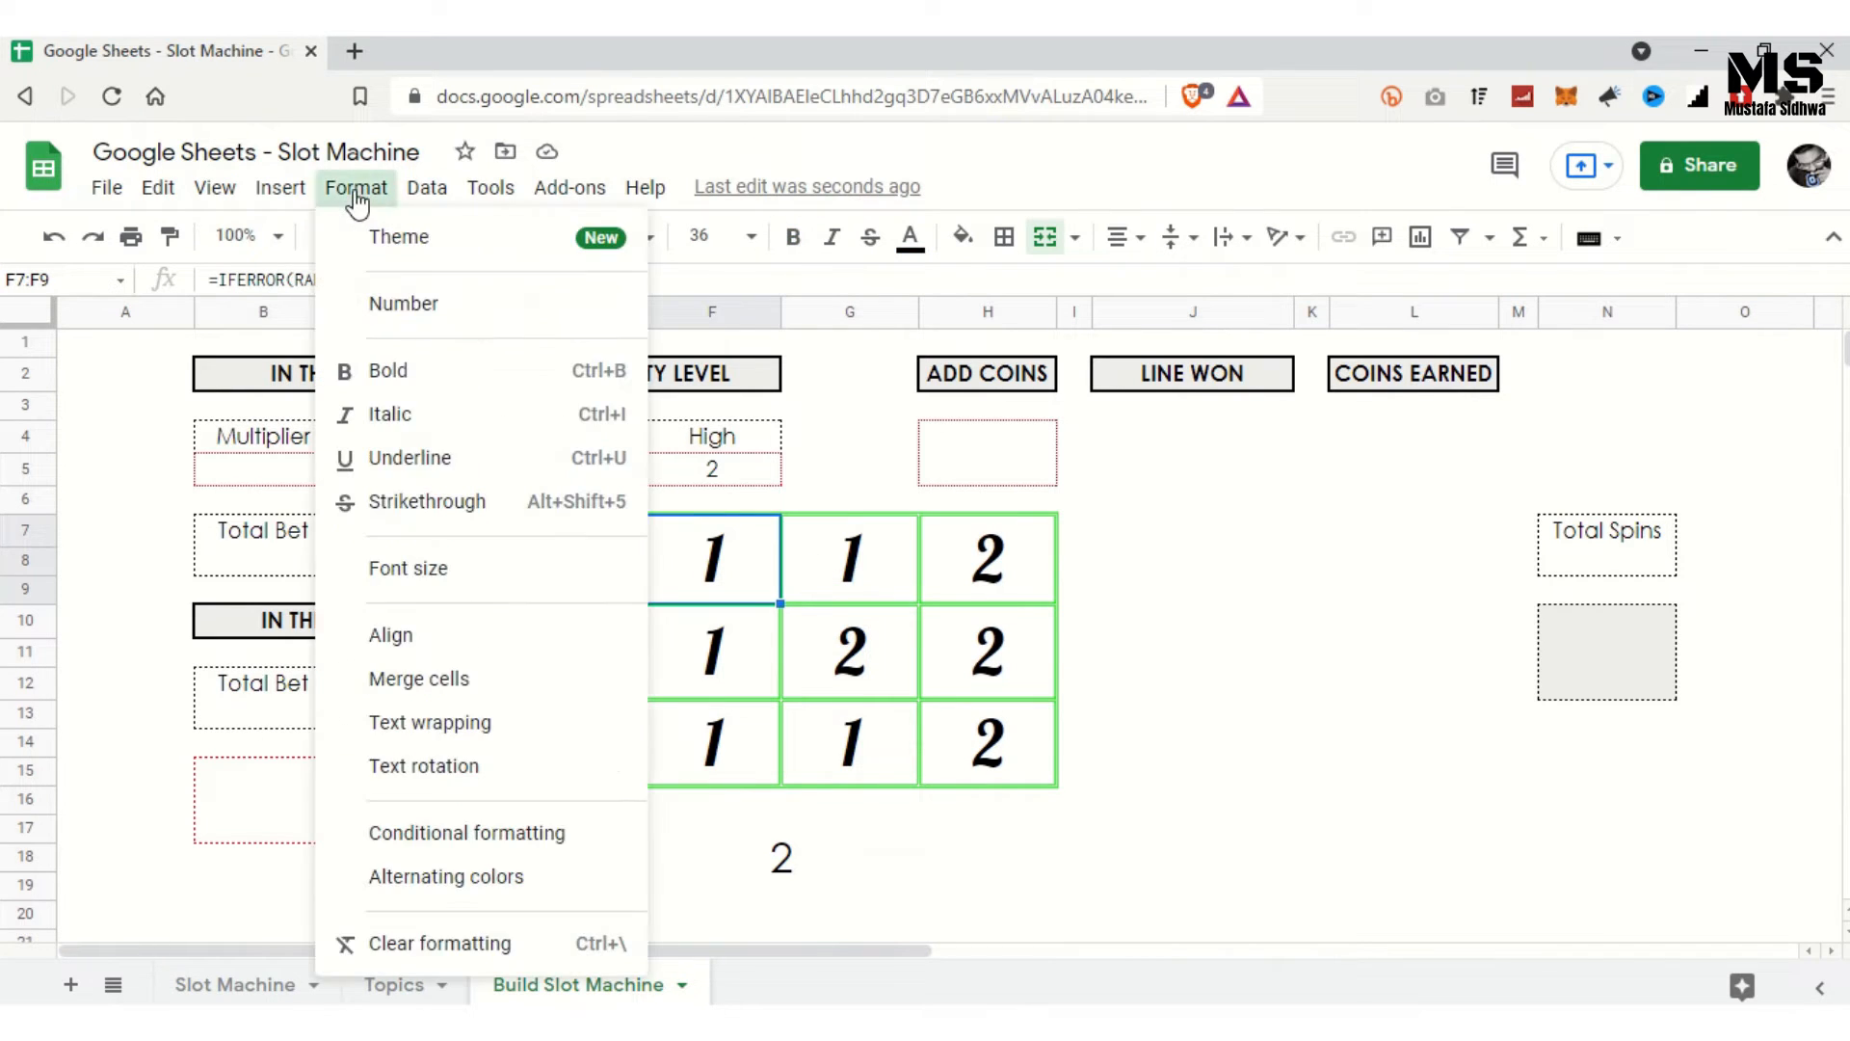
{"action": "mouse_move", "coordinate": [499, 655]}
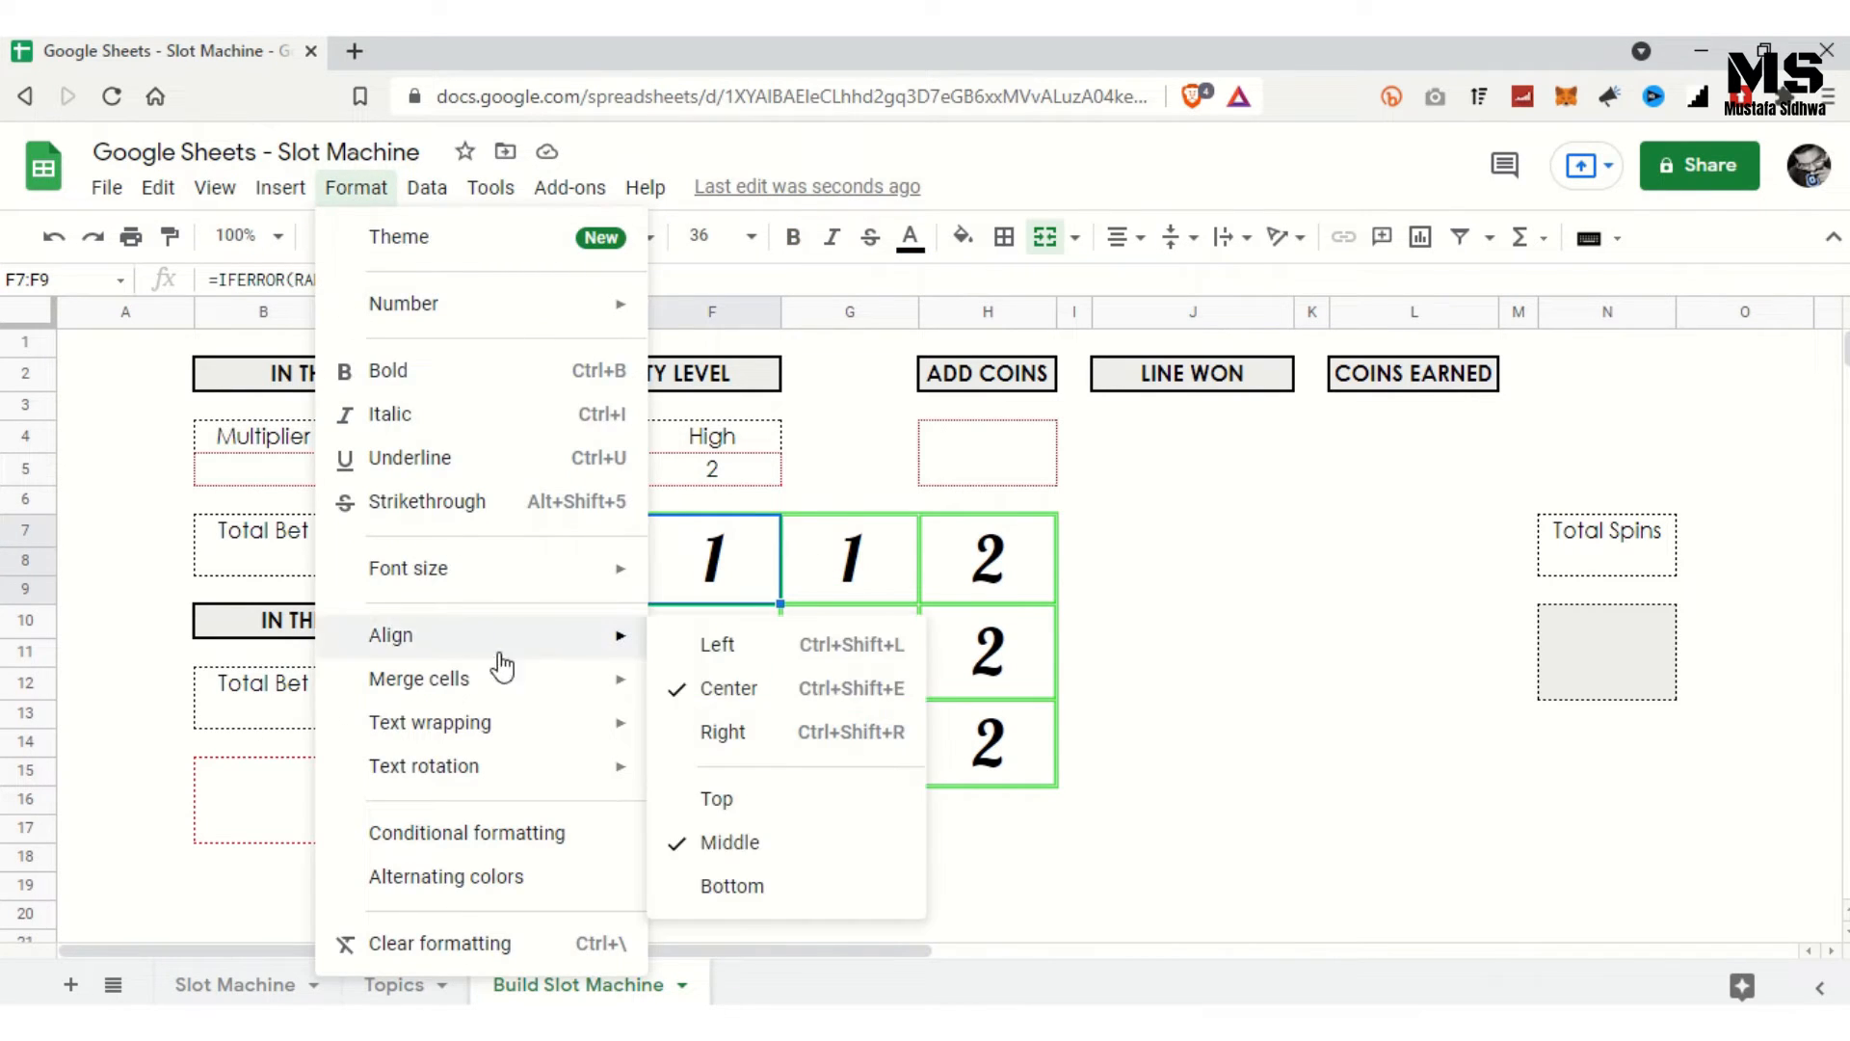
{"action": "left_click", "coordinate": [501, 834]}
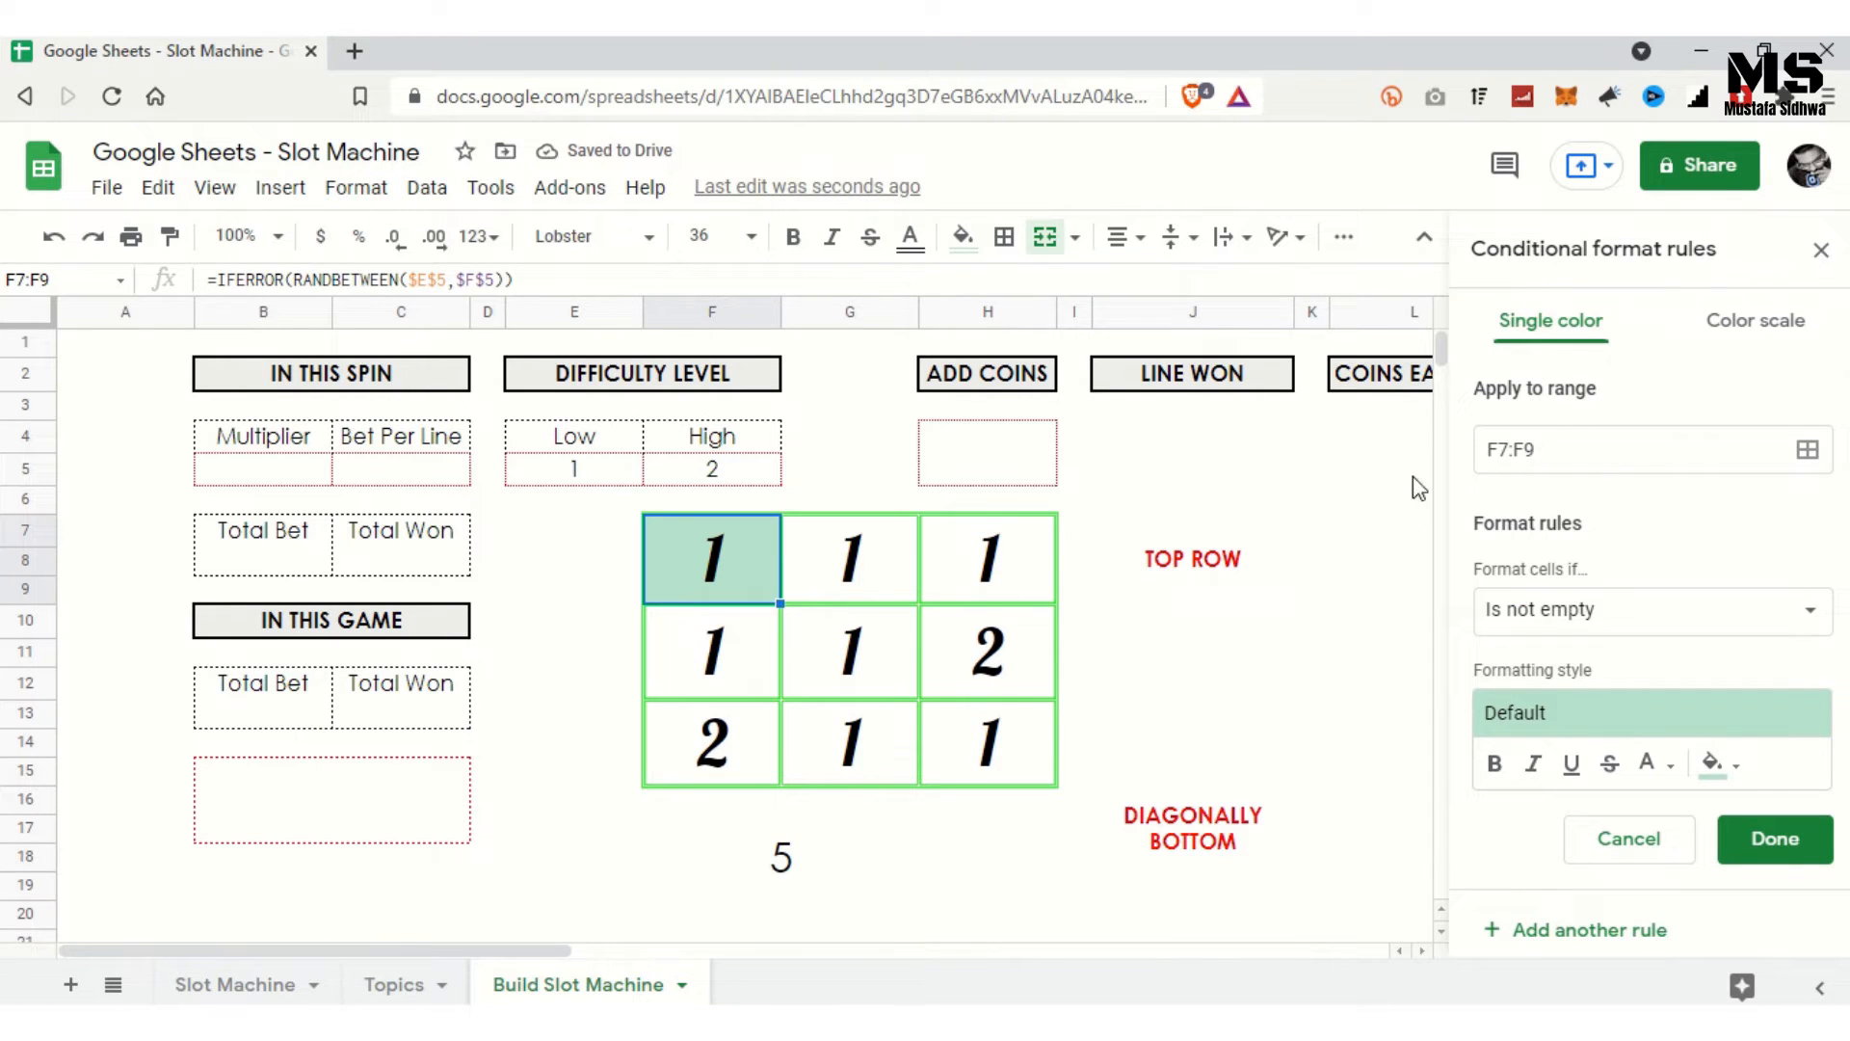
Step: Add G7:G9 and H7:H9 to the conditional formatting rule's range alongside F7:F9
{"action": "left_click_drag", "start_coordinate": [732, 557], "coordinate": [987, 559]}
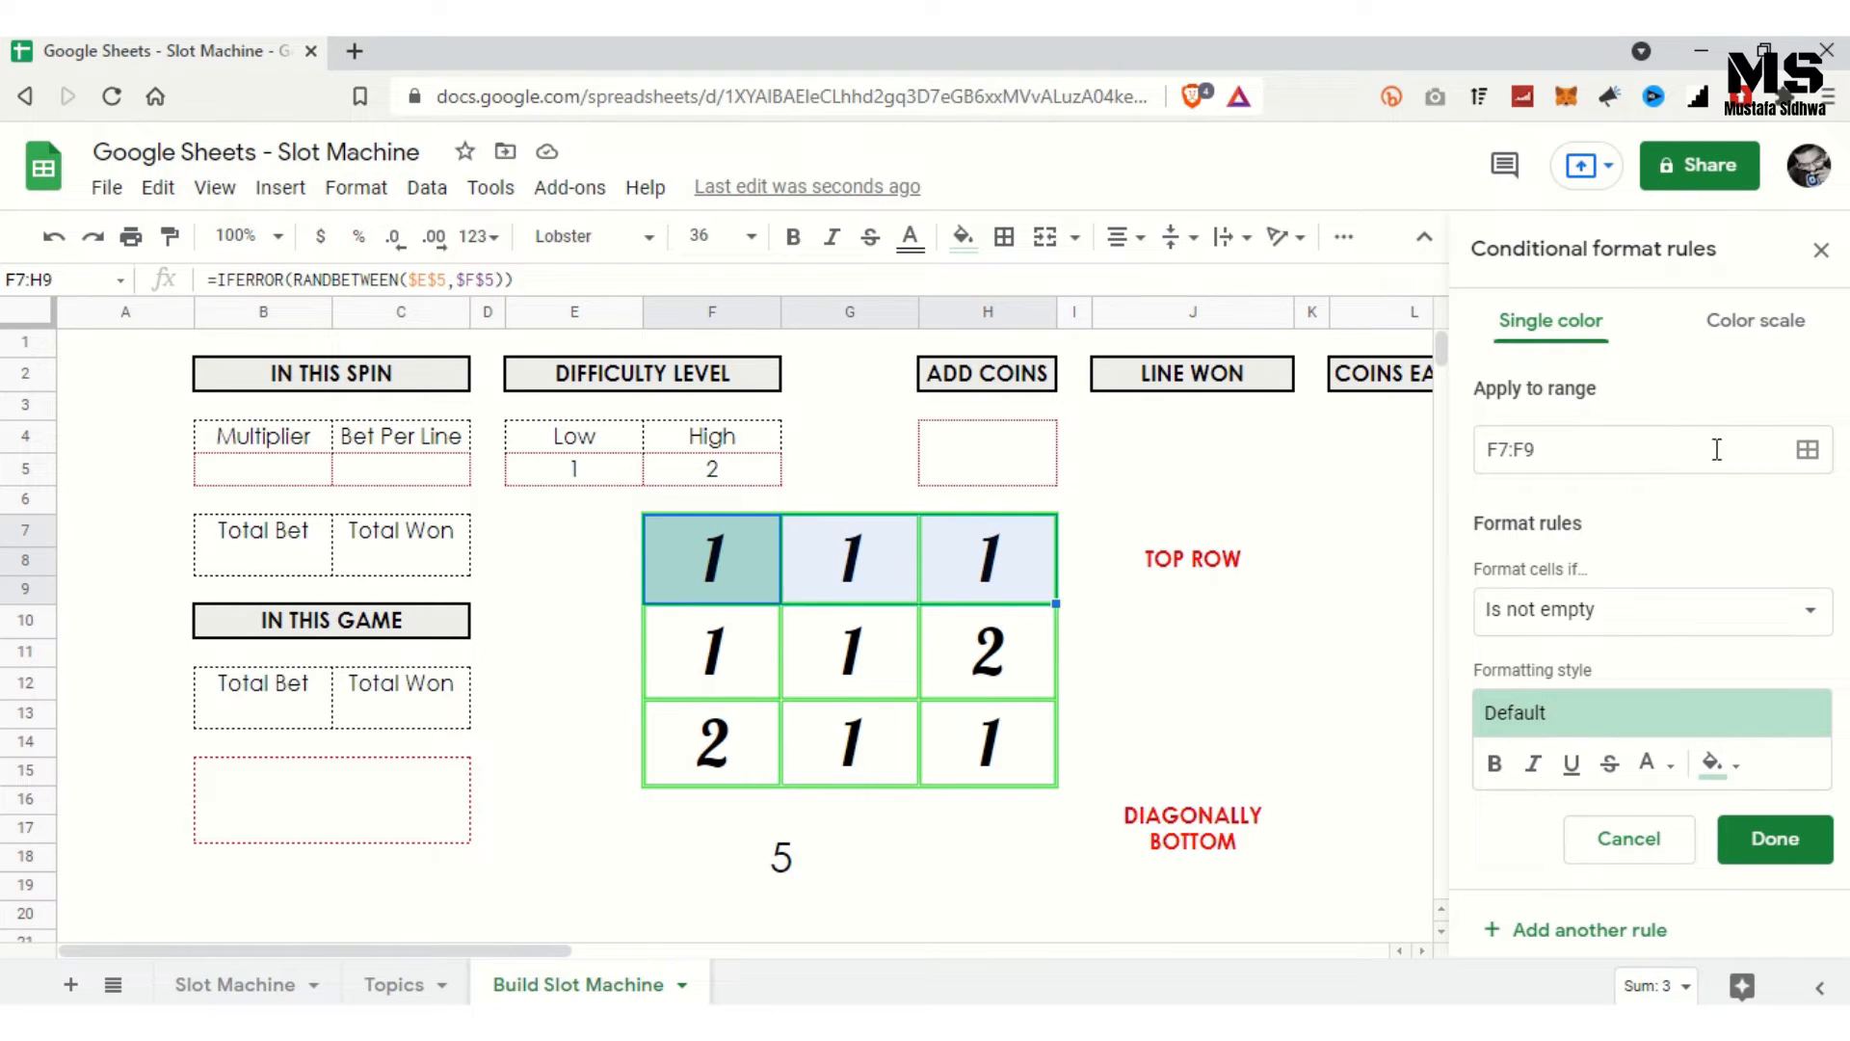
{"action": "left_click", "coordinate": [1808, 449]}
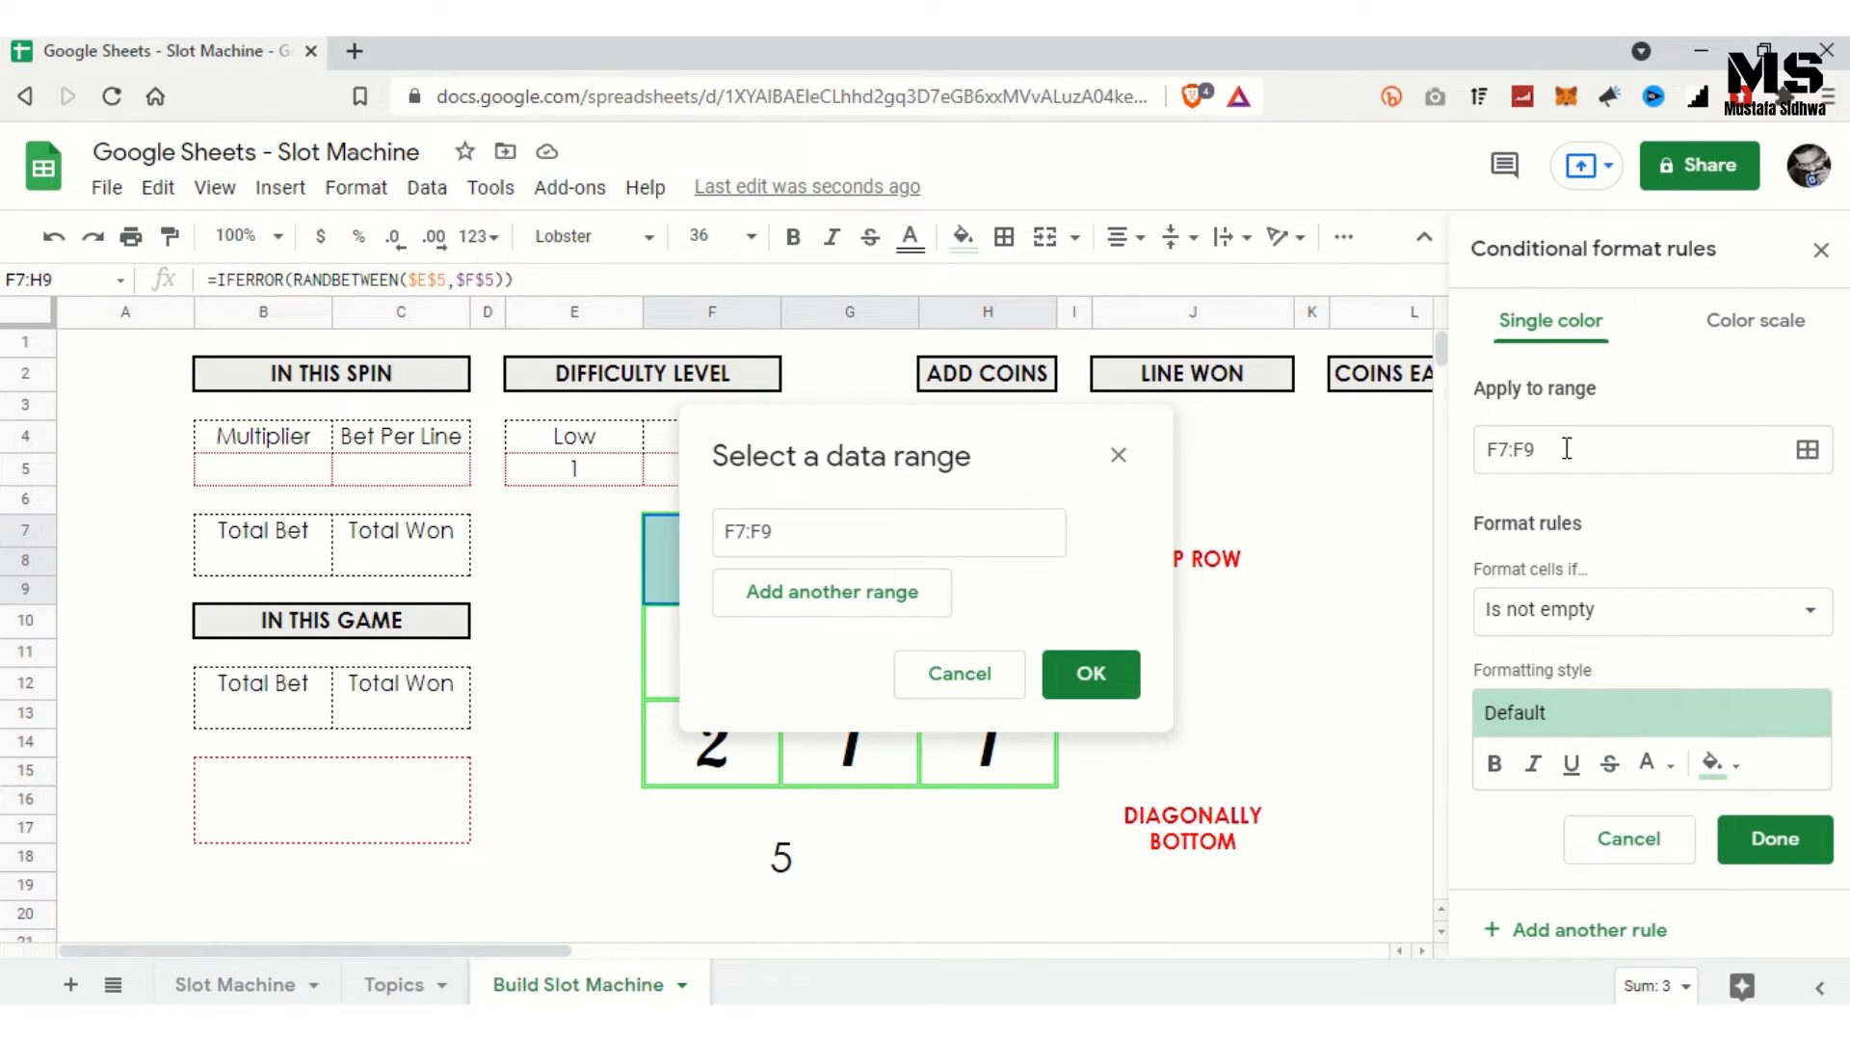
{"action": "left_click", "coordinate": [832, 595]}
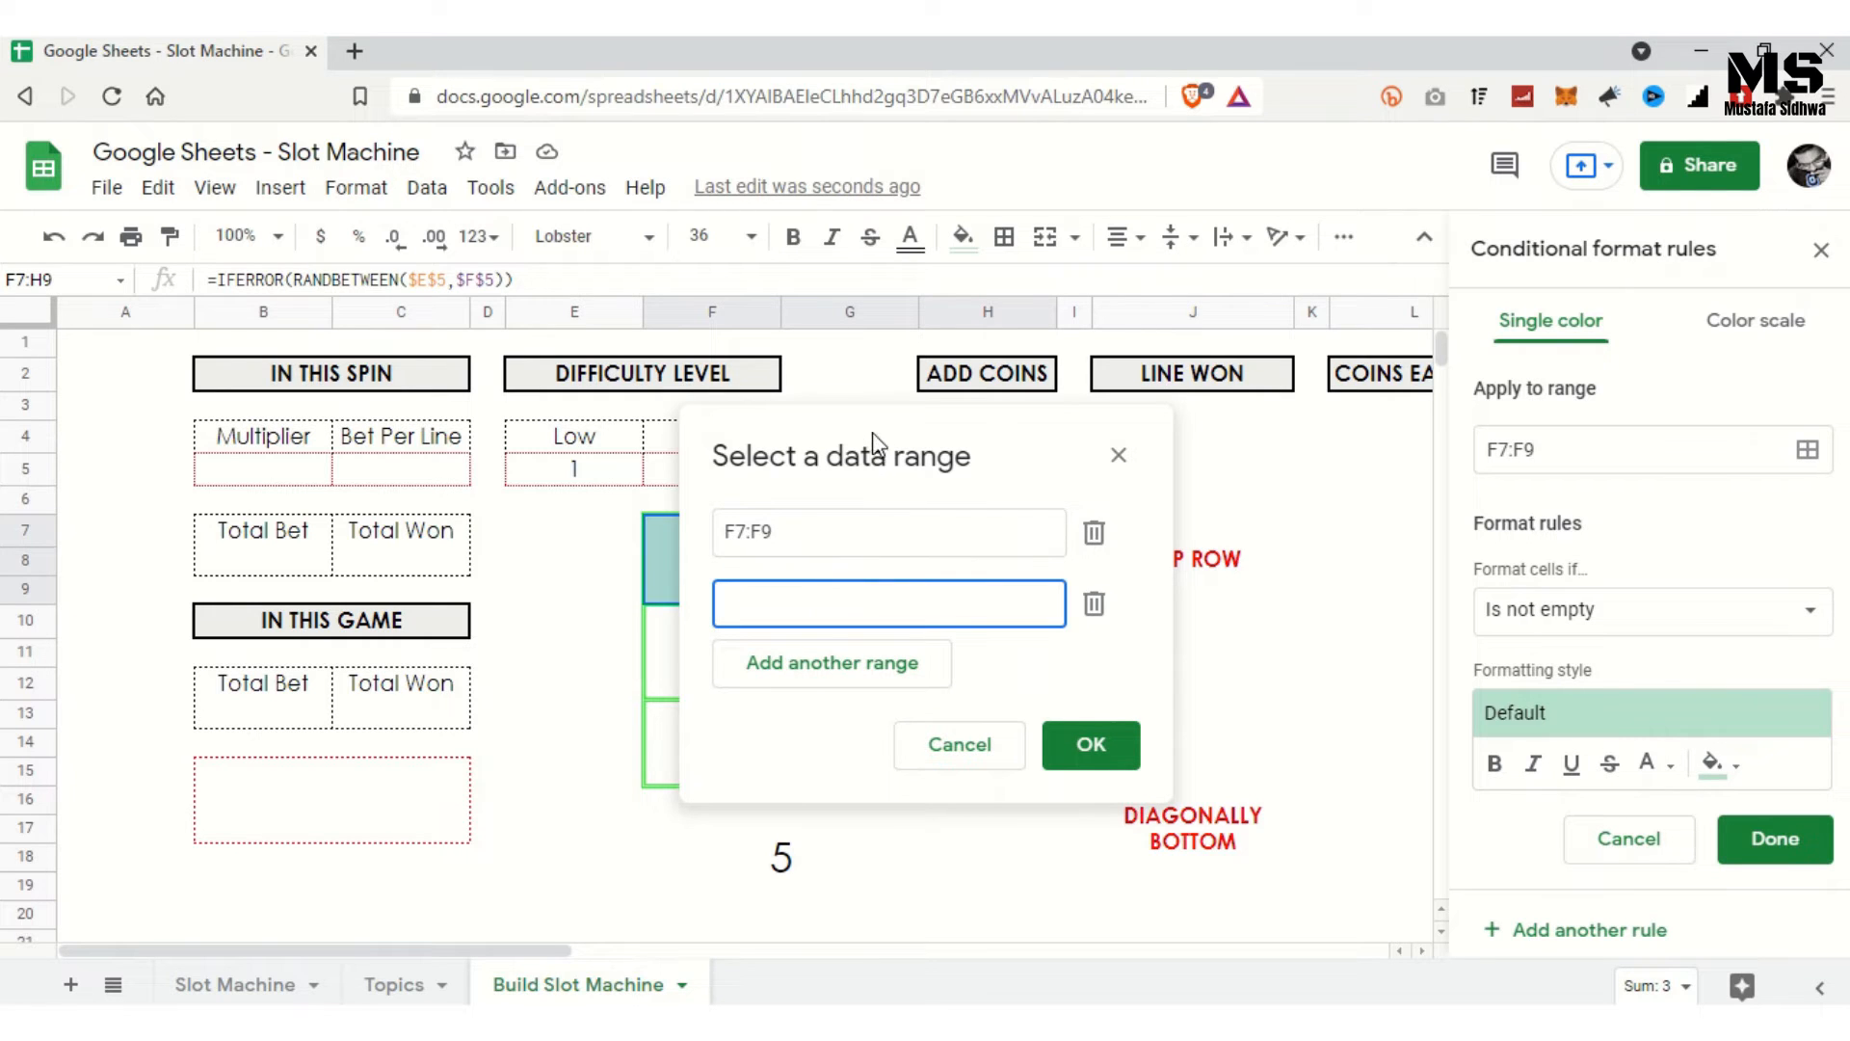
{"action": "left_click_drag", "start_coordinate": [871, 432], "coordinate": [1478, 326]}
{"action": "left_click", "coordinate": [850, 569]}
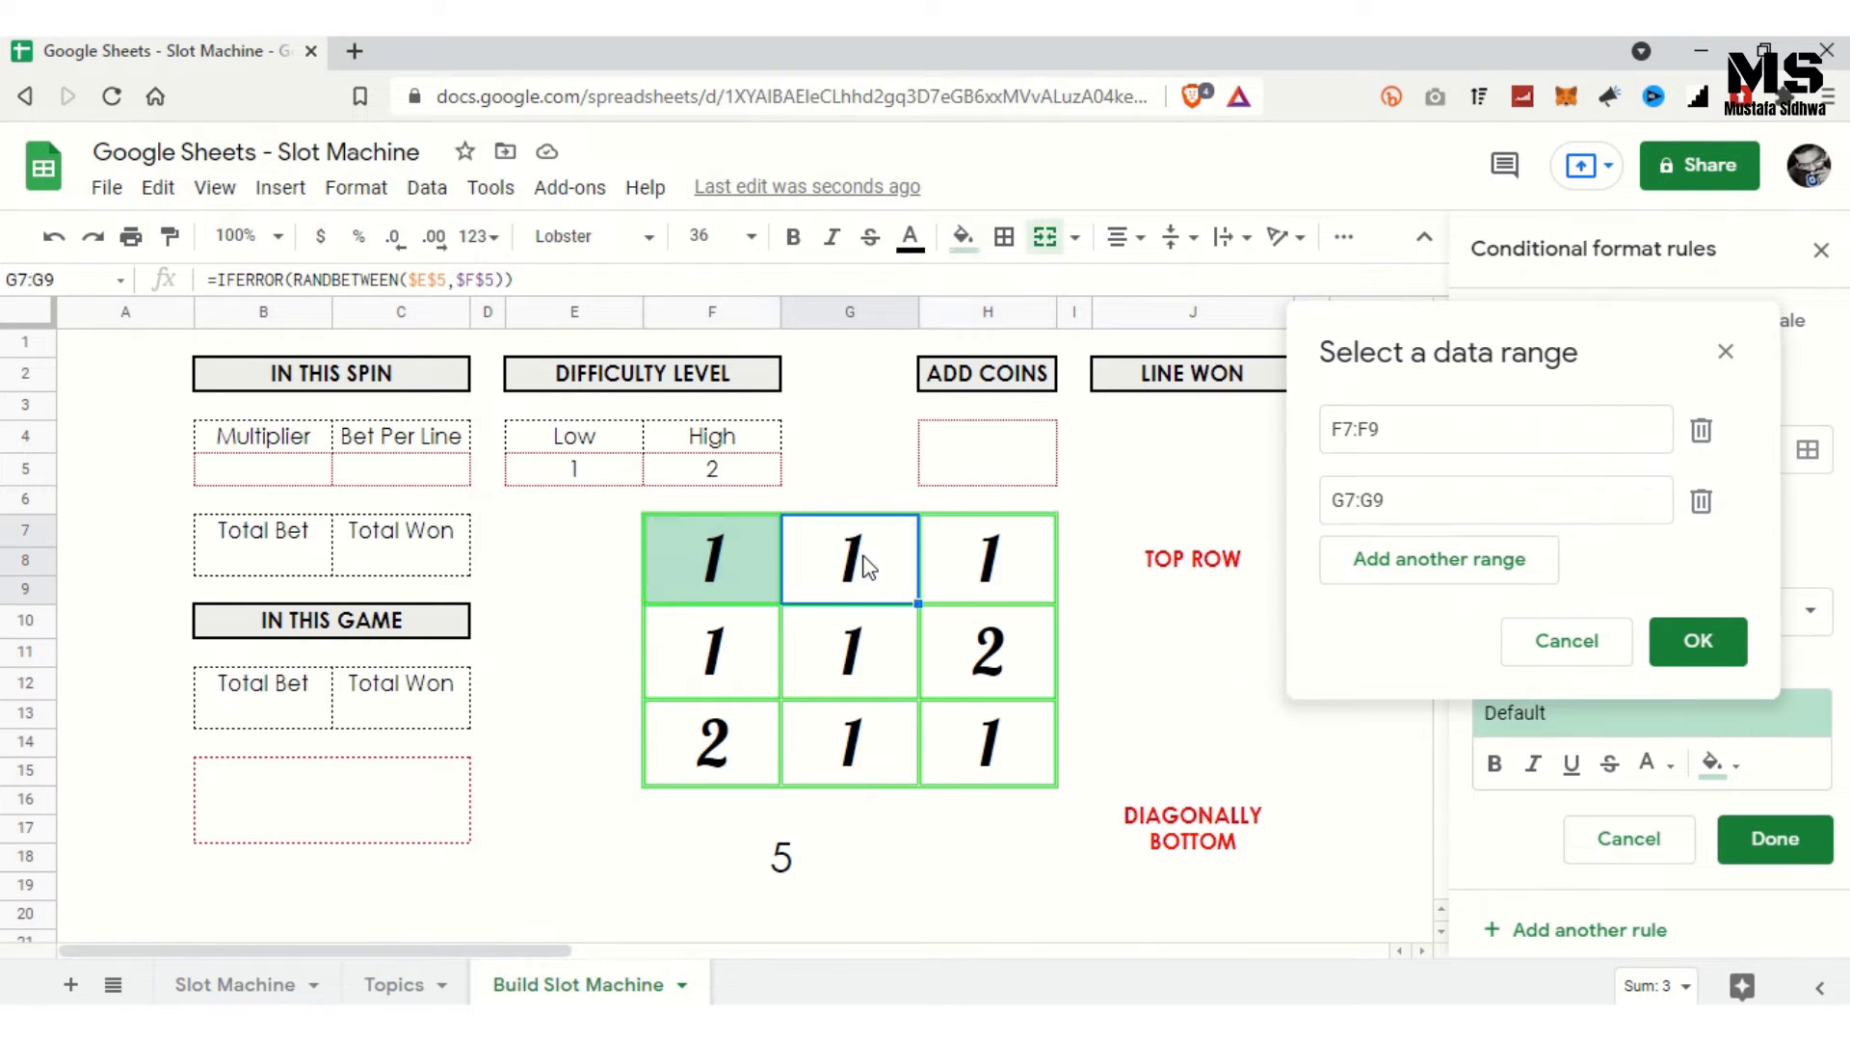
{"action": "left_click", "coordinate": [1409, 576]}
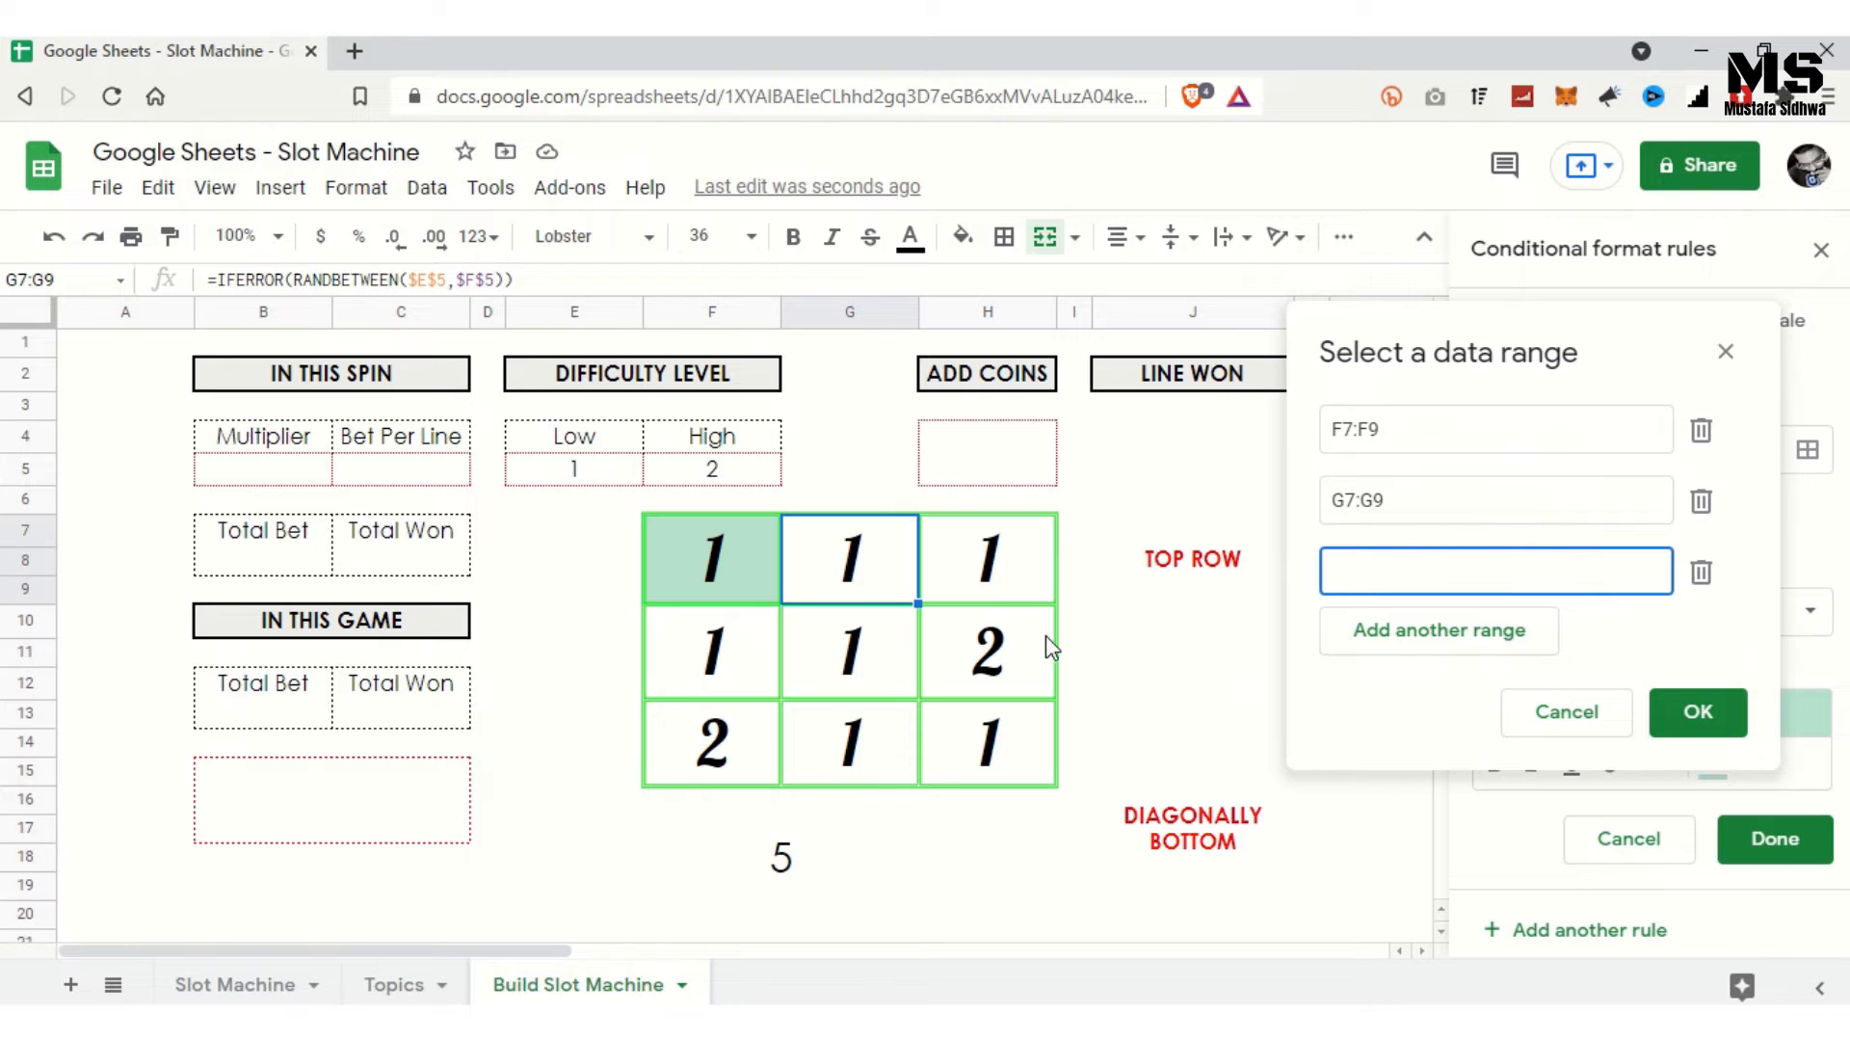
{"action": "left_click", "coordinate": [1000, 580]}
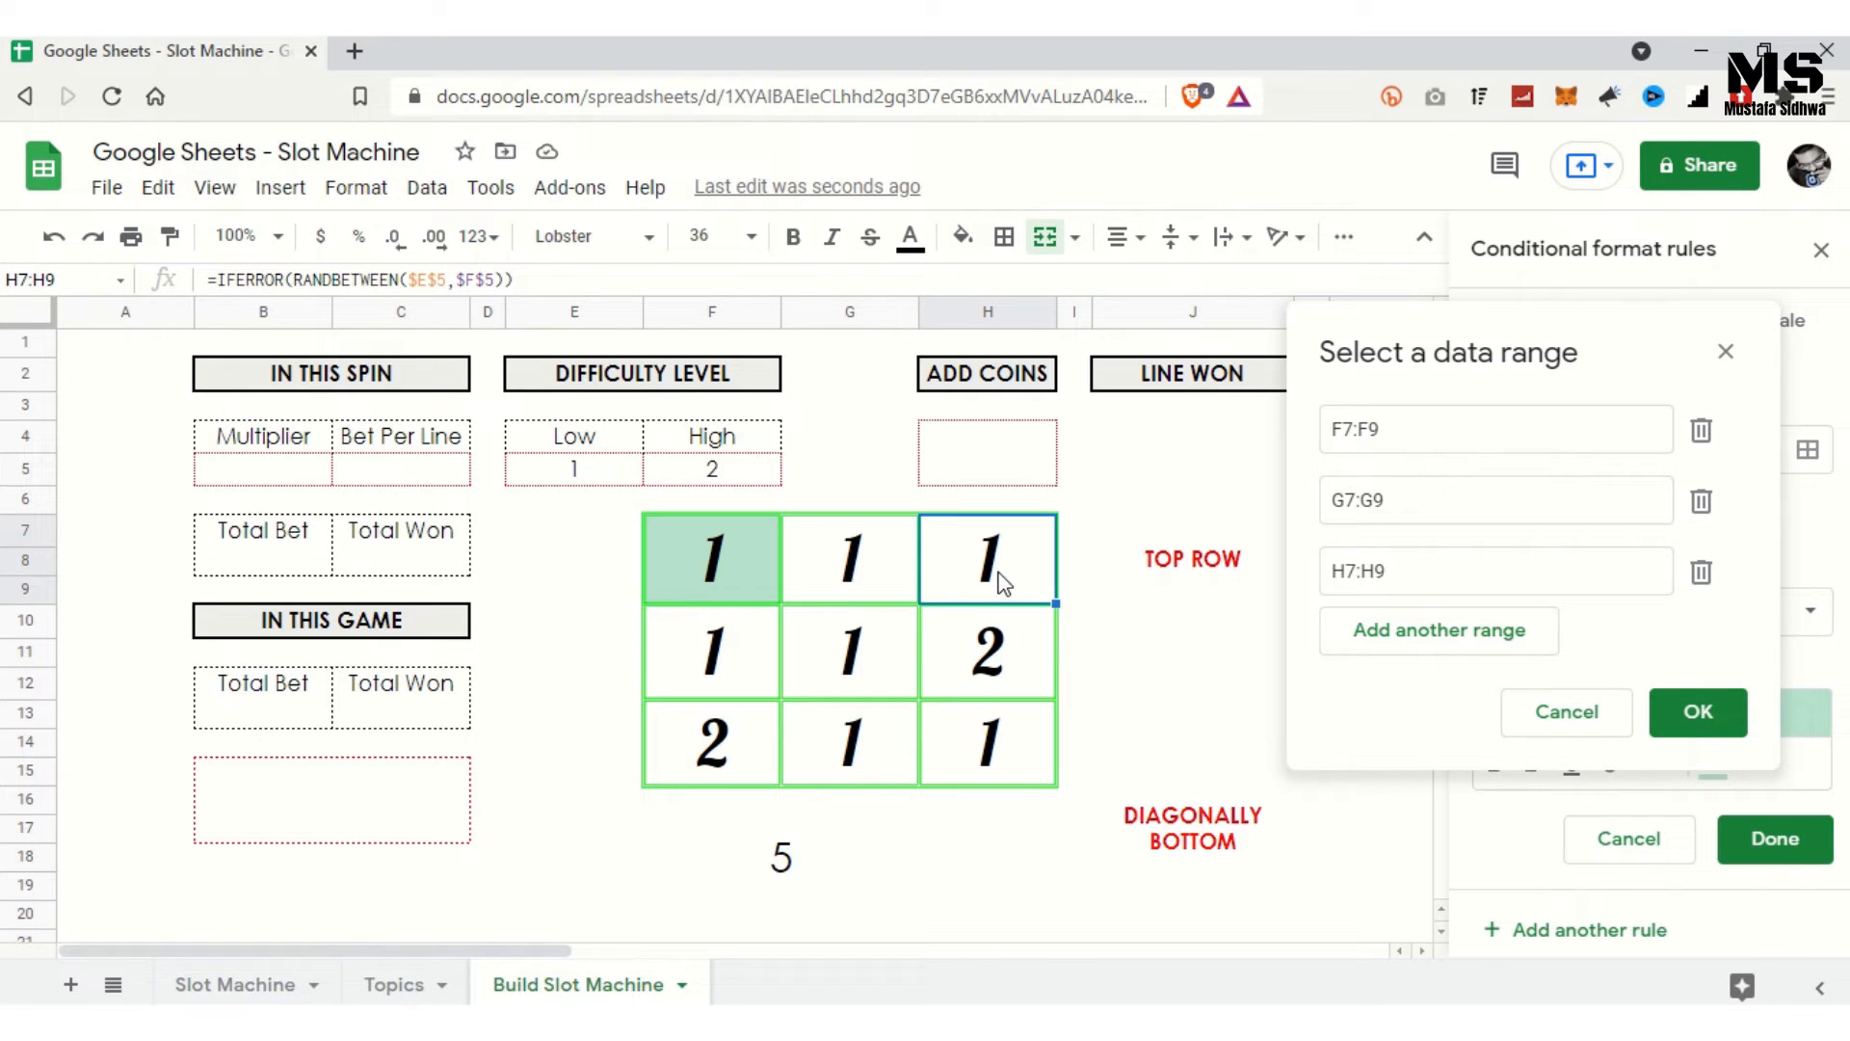
{"action": "left_click", "coordinate": [1698, 713]}
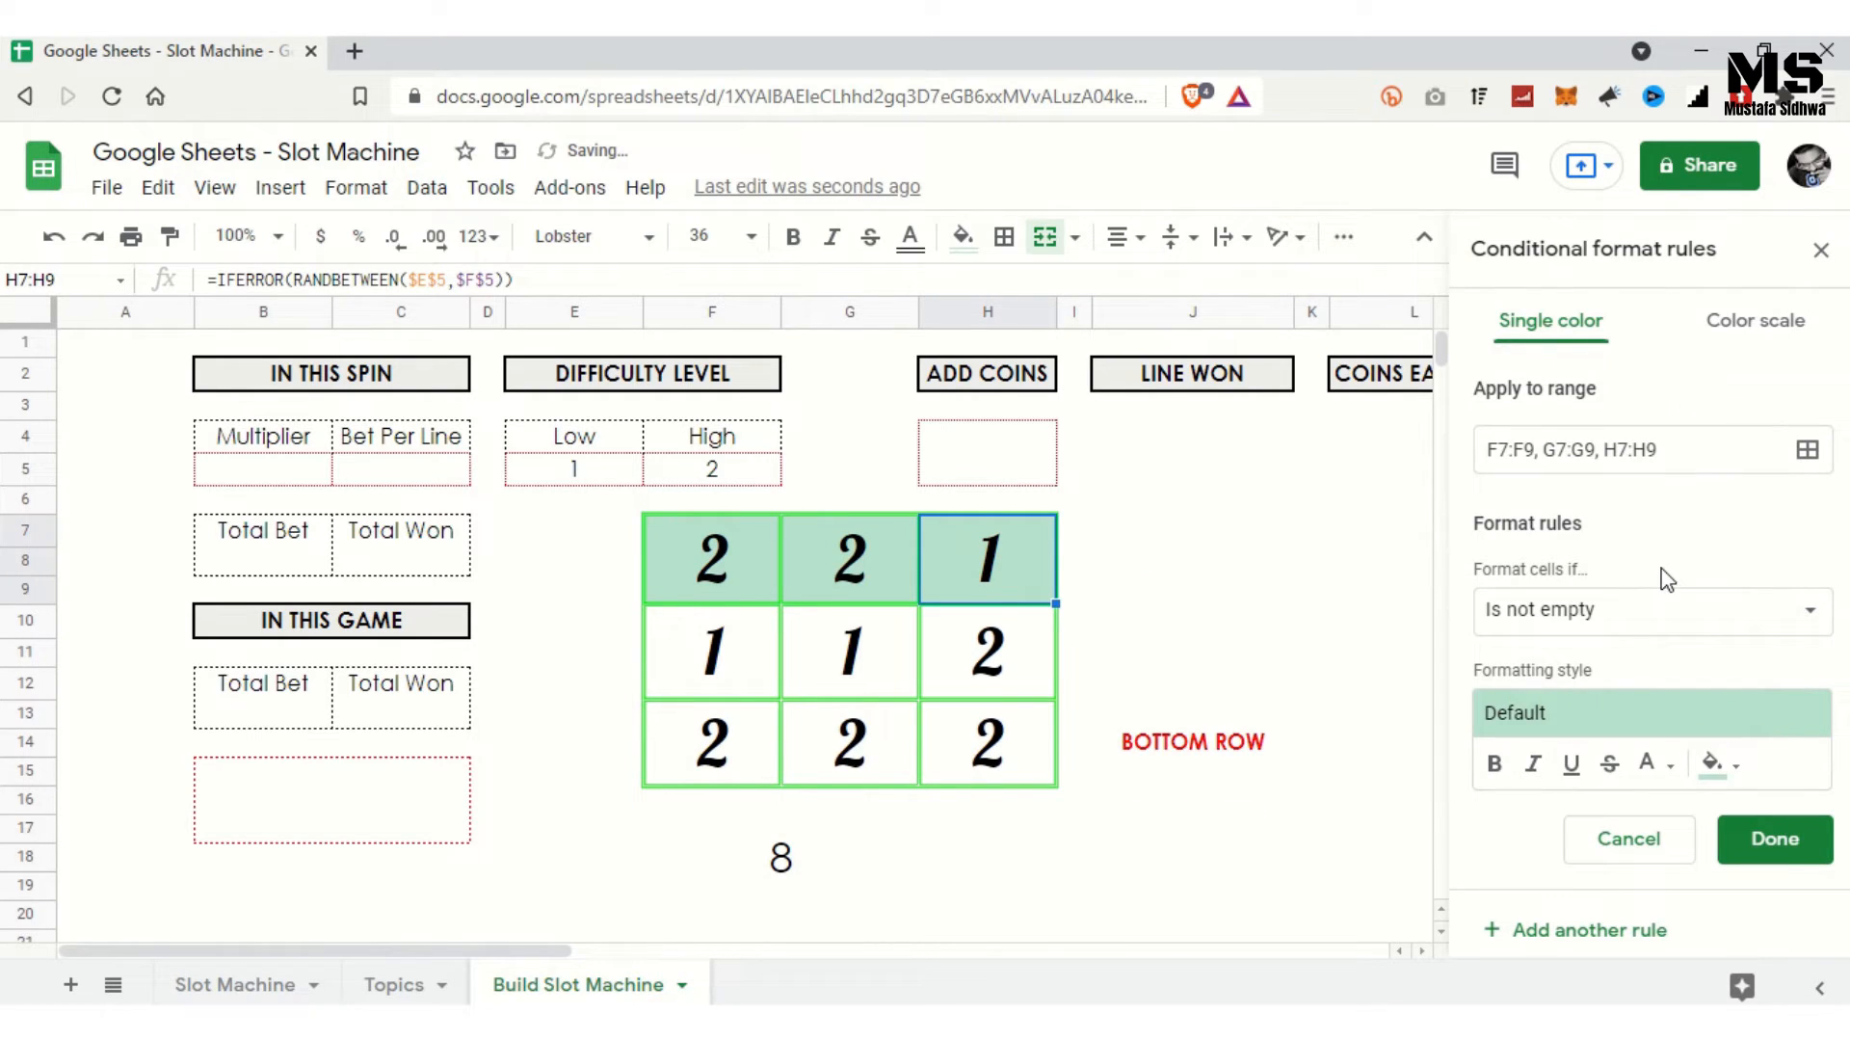
Step: Set the rule's condition to the custom formula =$J$7="TOP ROW"
{"action": "left_click", "coordinate": [1775, 624]}
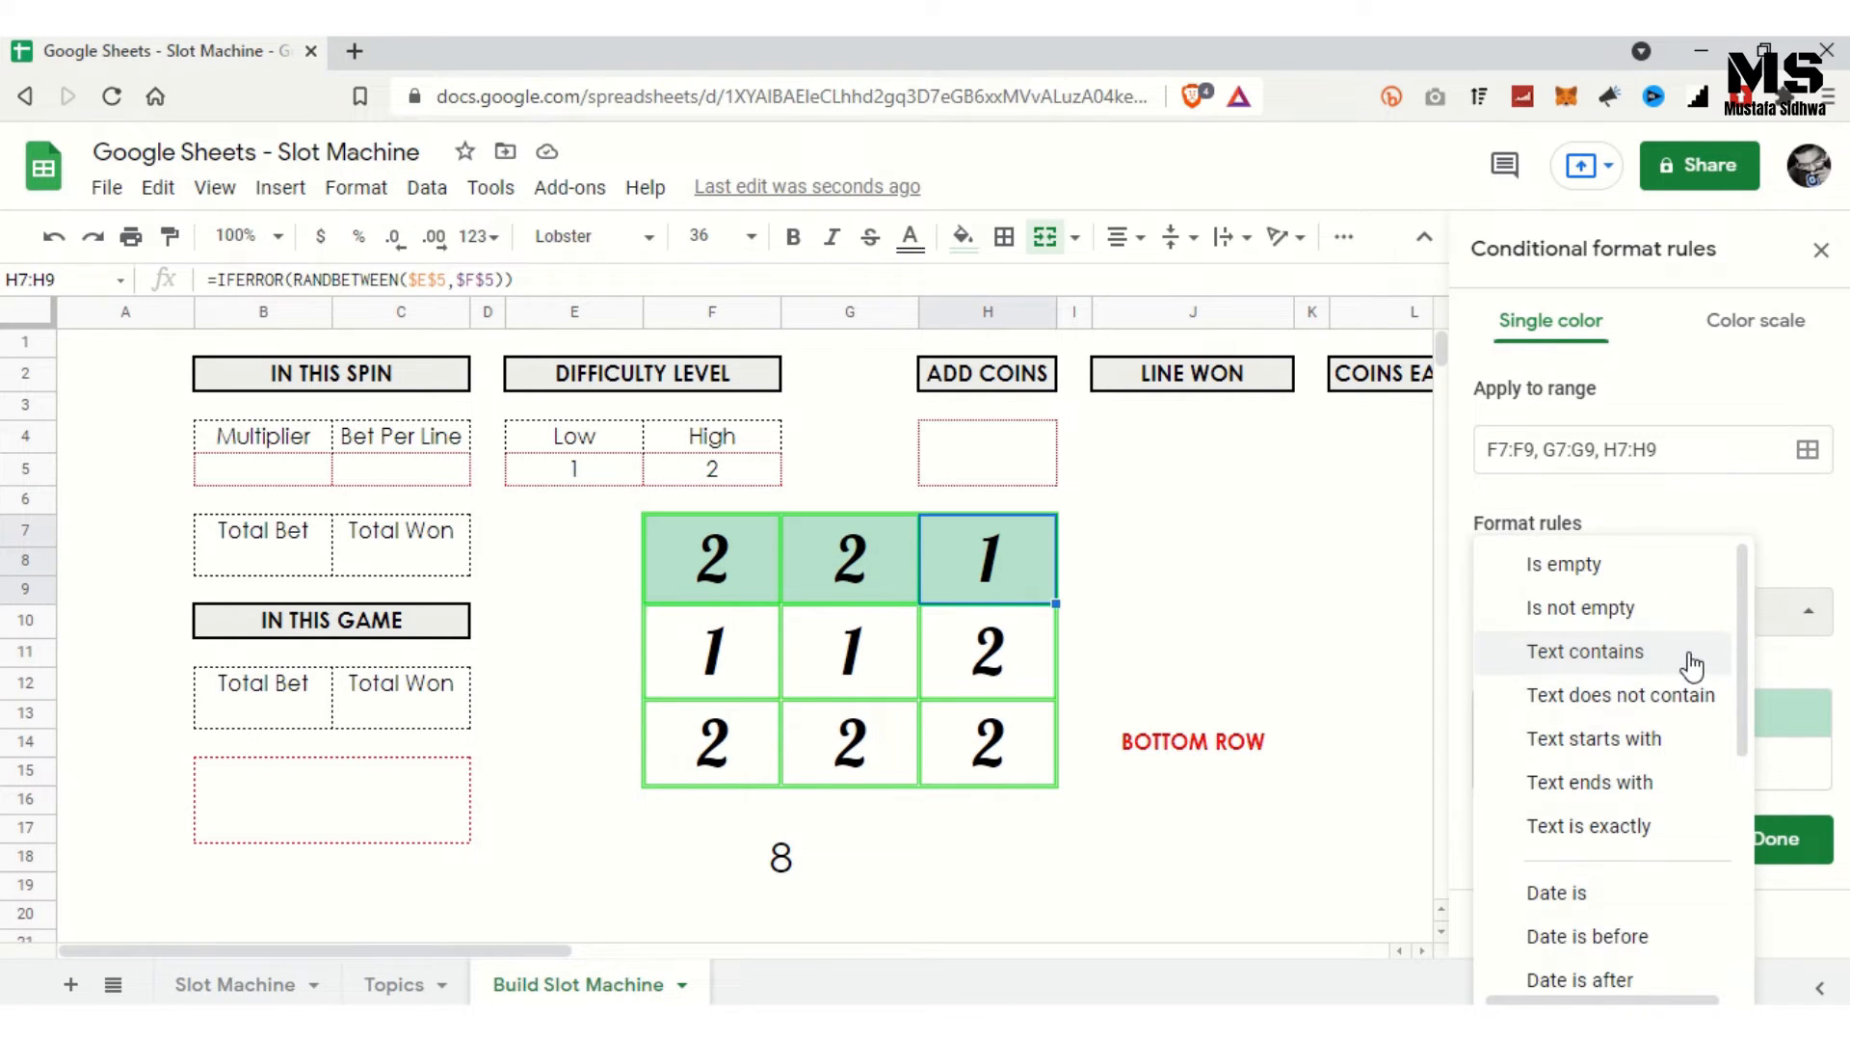
{"action": "scroll", "coordinate": [1691, 664], "scroll_direction": "down", "scroll_amount": 5}
{"action": "left_click", "coordinate": [1686, 967]}
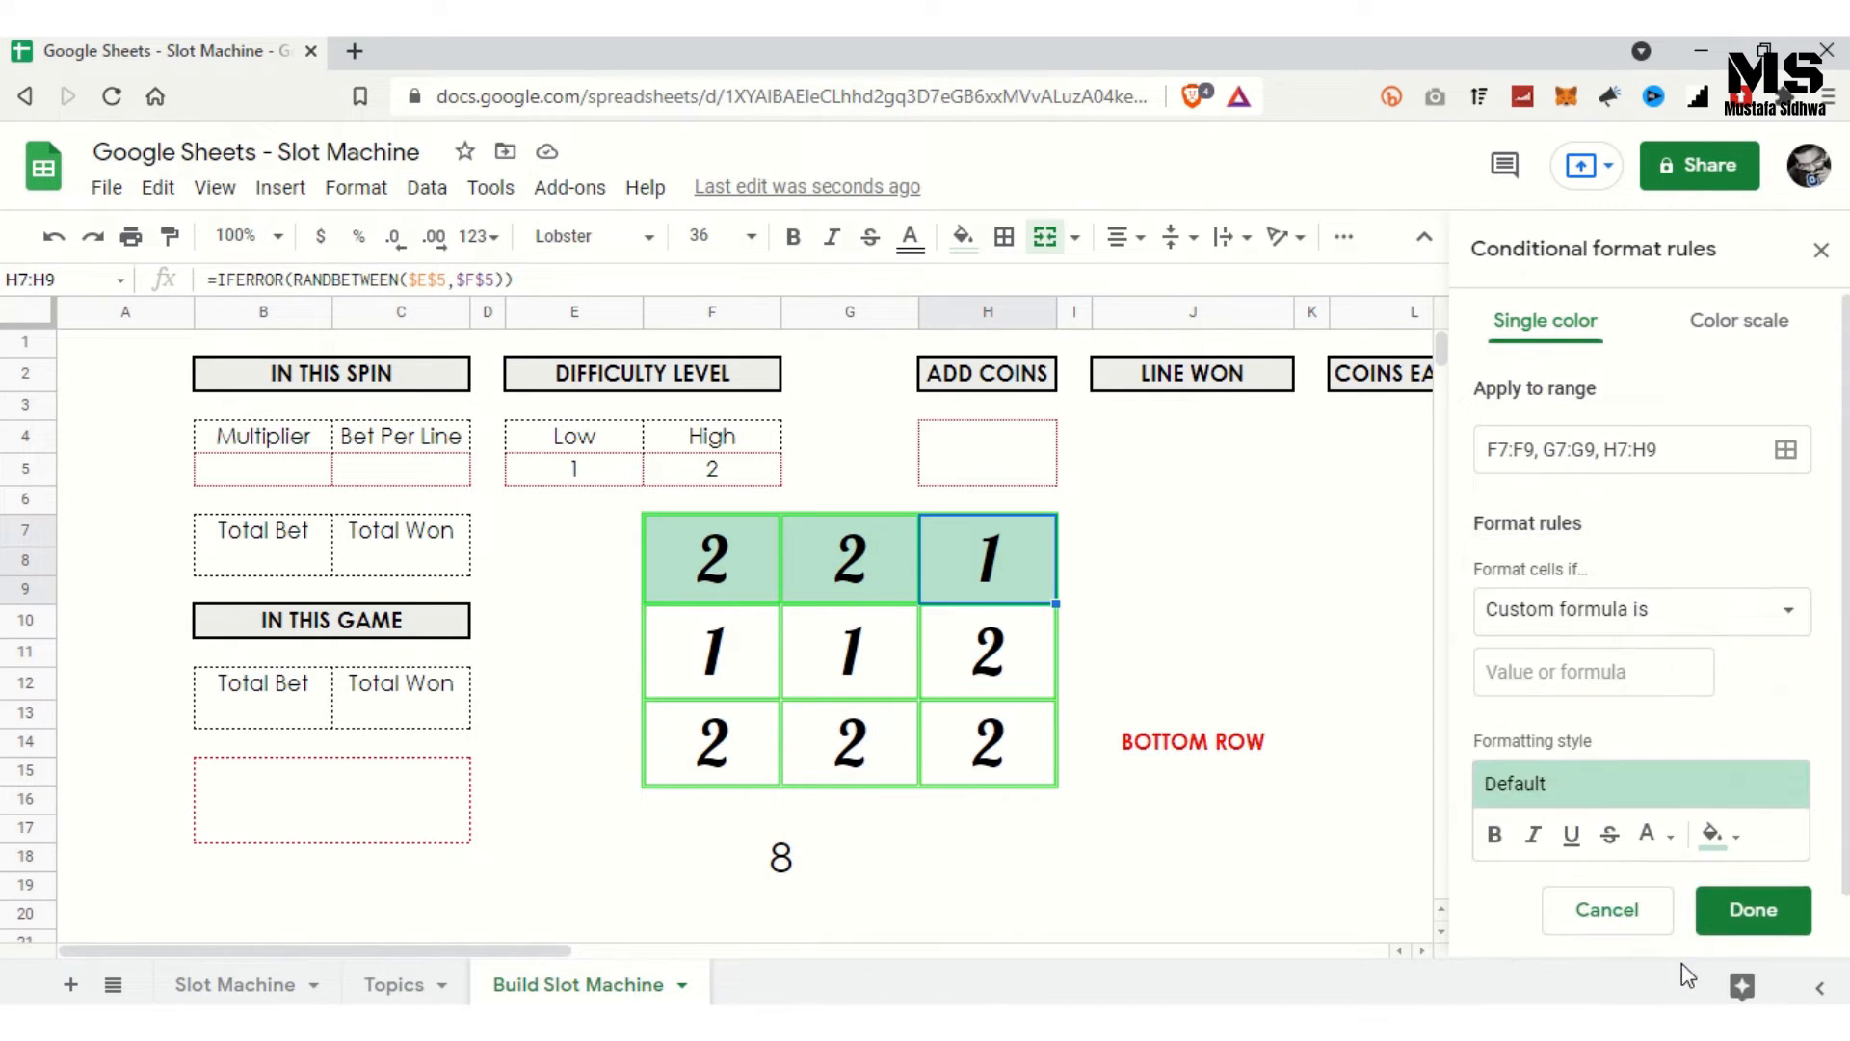
{"action": "left_click", "coordinate": [1633, 672]}
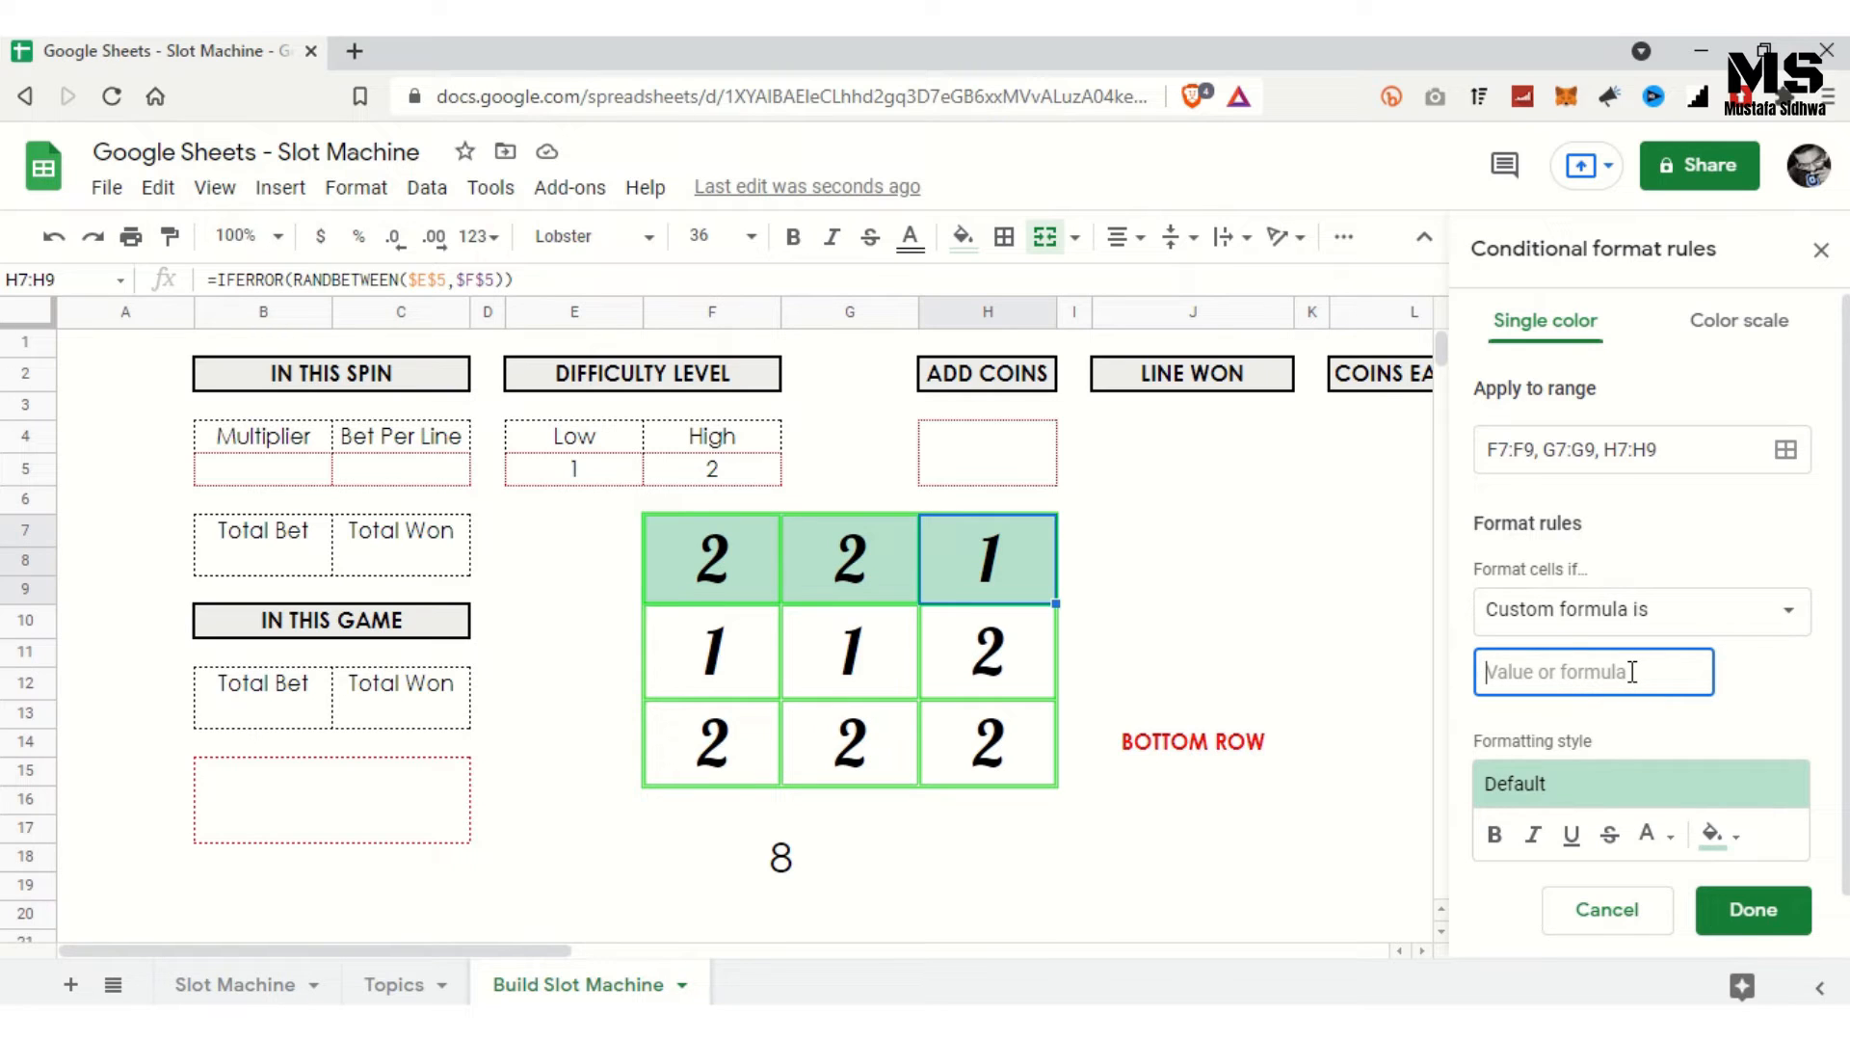
{"action": "left_click", "coordinate": [1187, 569]}
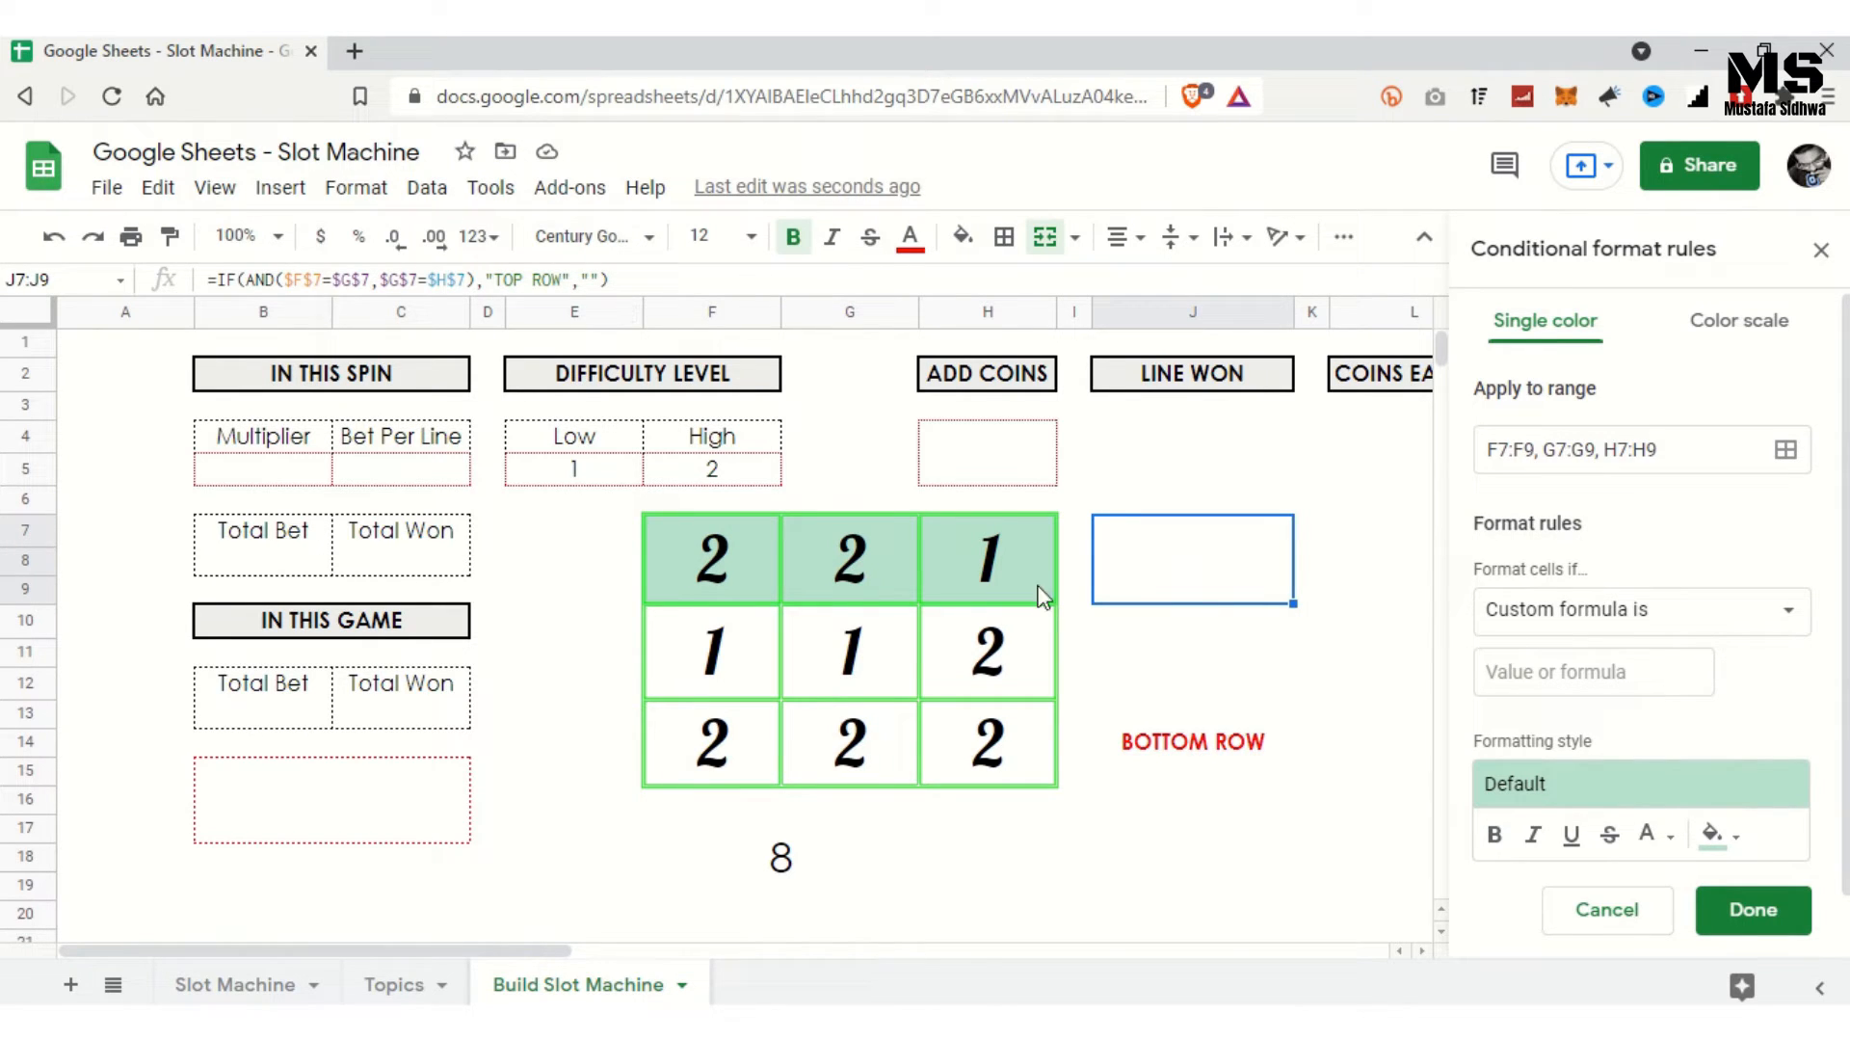
{"action": "left_click", "coordinate": [1570, 675]}
{"action": "type", "text": "="}
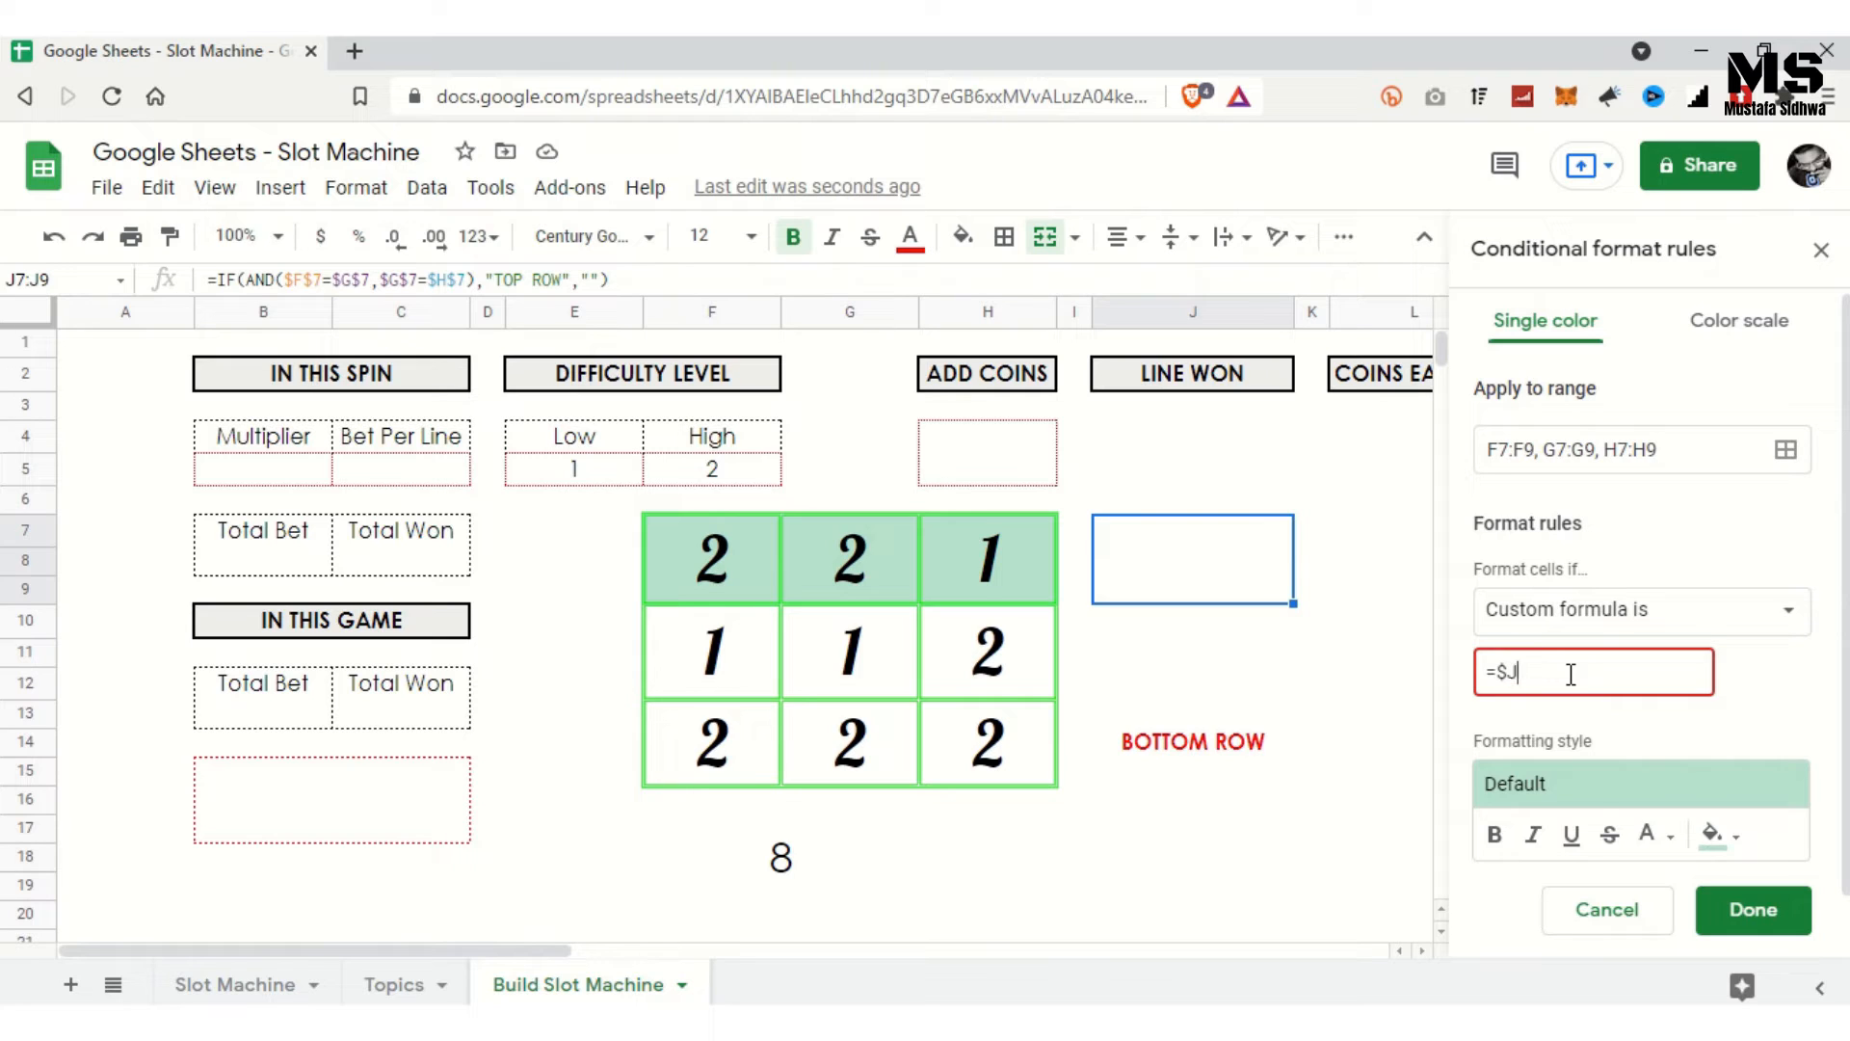
{"action": "type", "text": "$"}
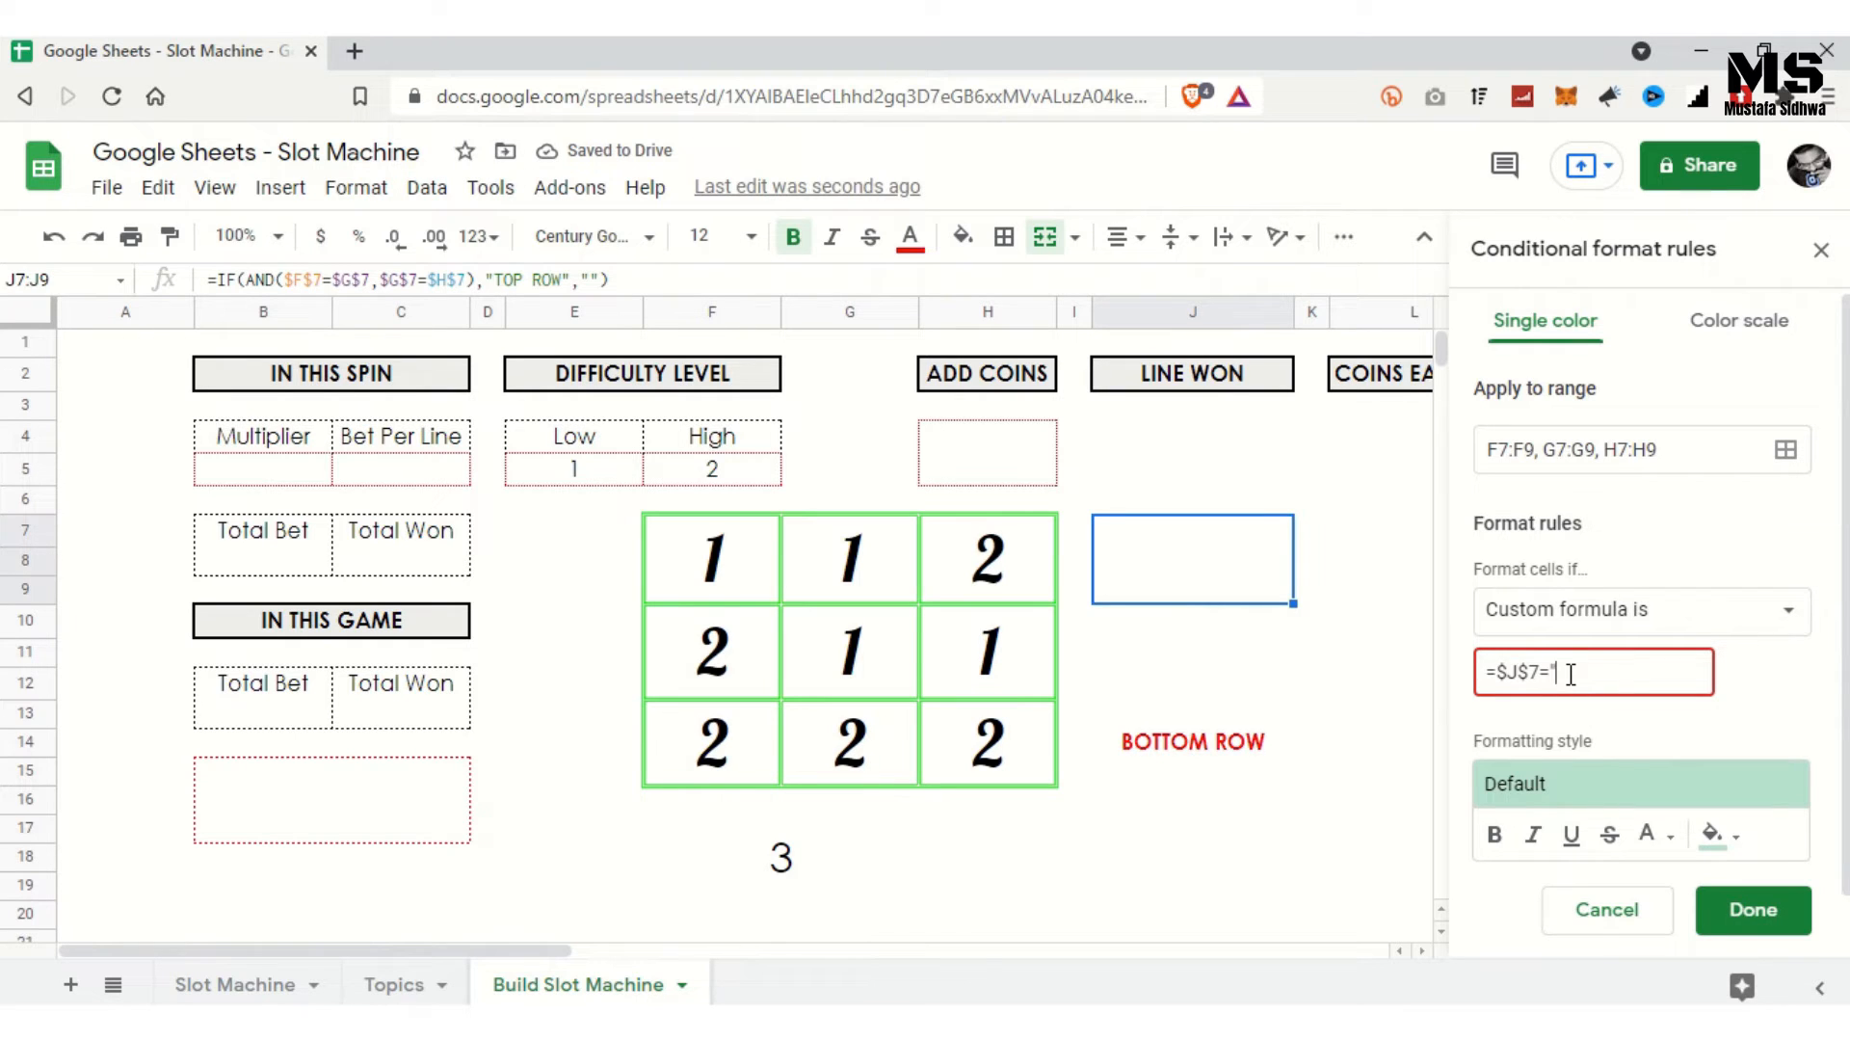
{"action": "type", "text": "7=\"TOP ROW"}
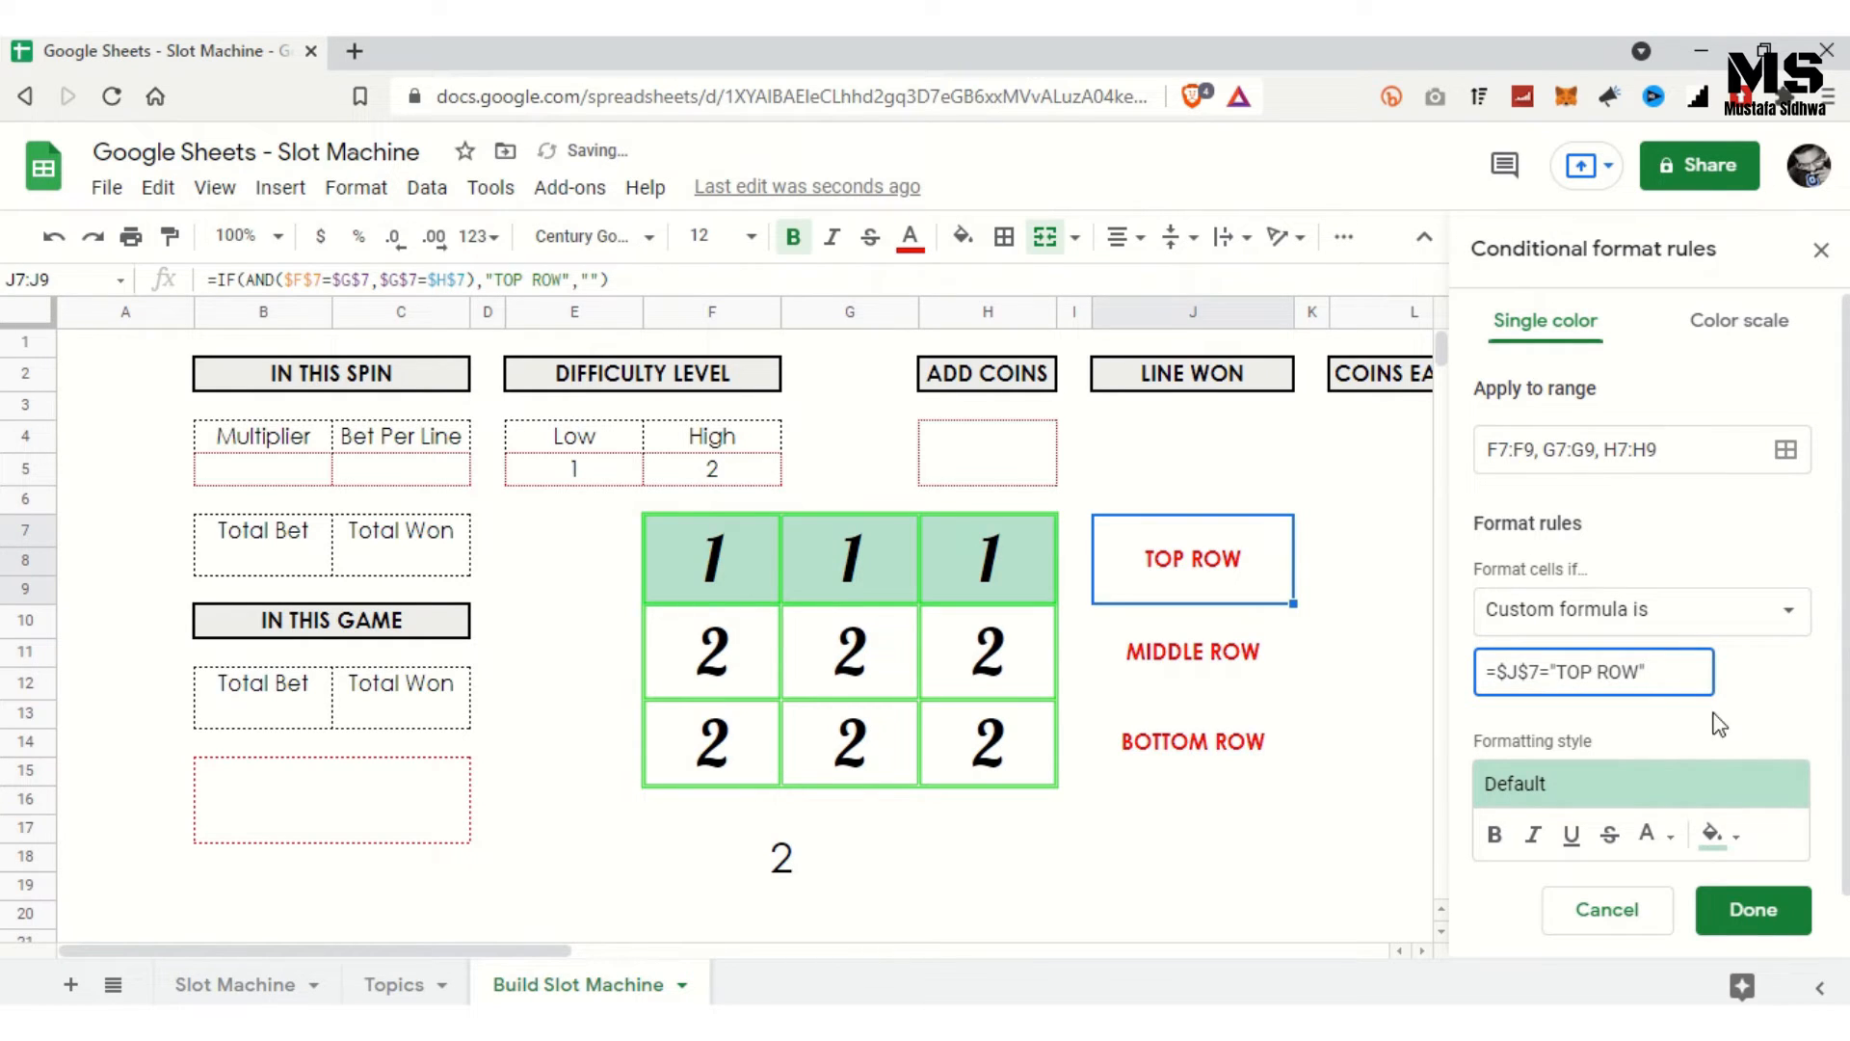
Step: Give the top-row rule a yellow fill with bold red text and save it
{"action": "left_click", "coordinate": [1714, 833]}
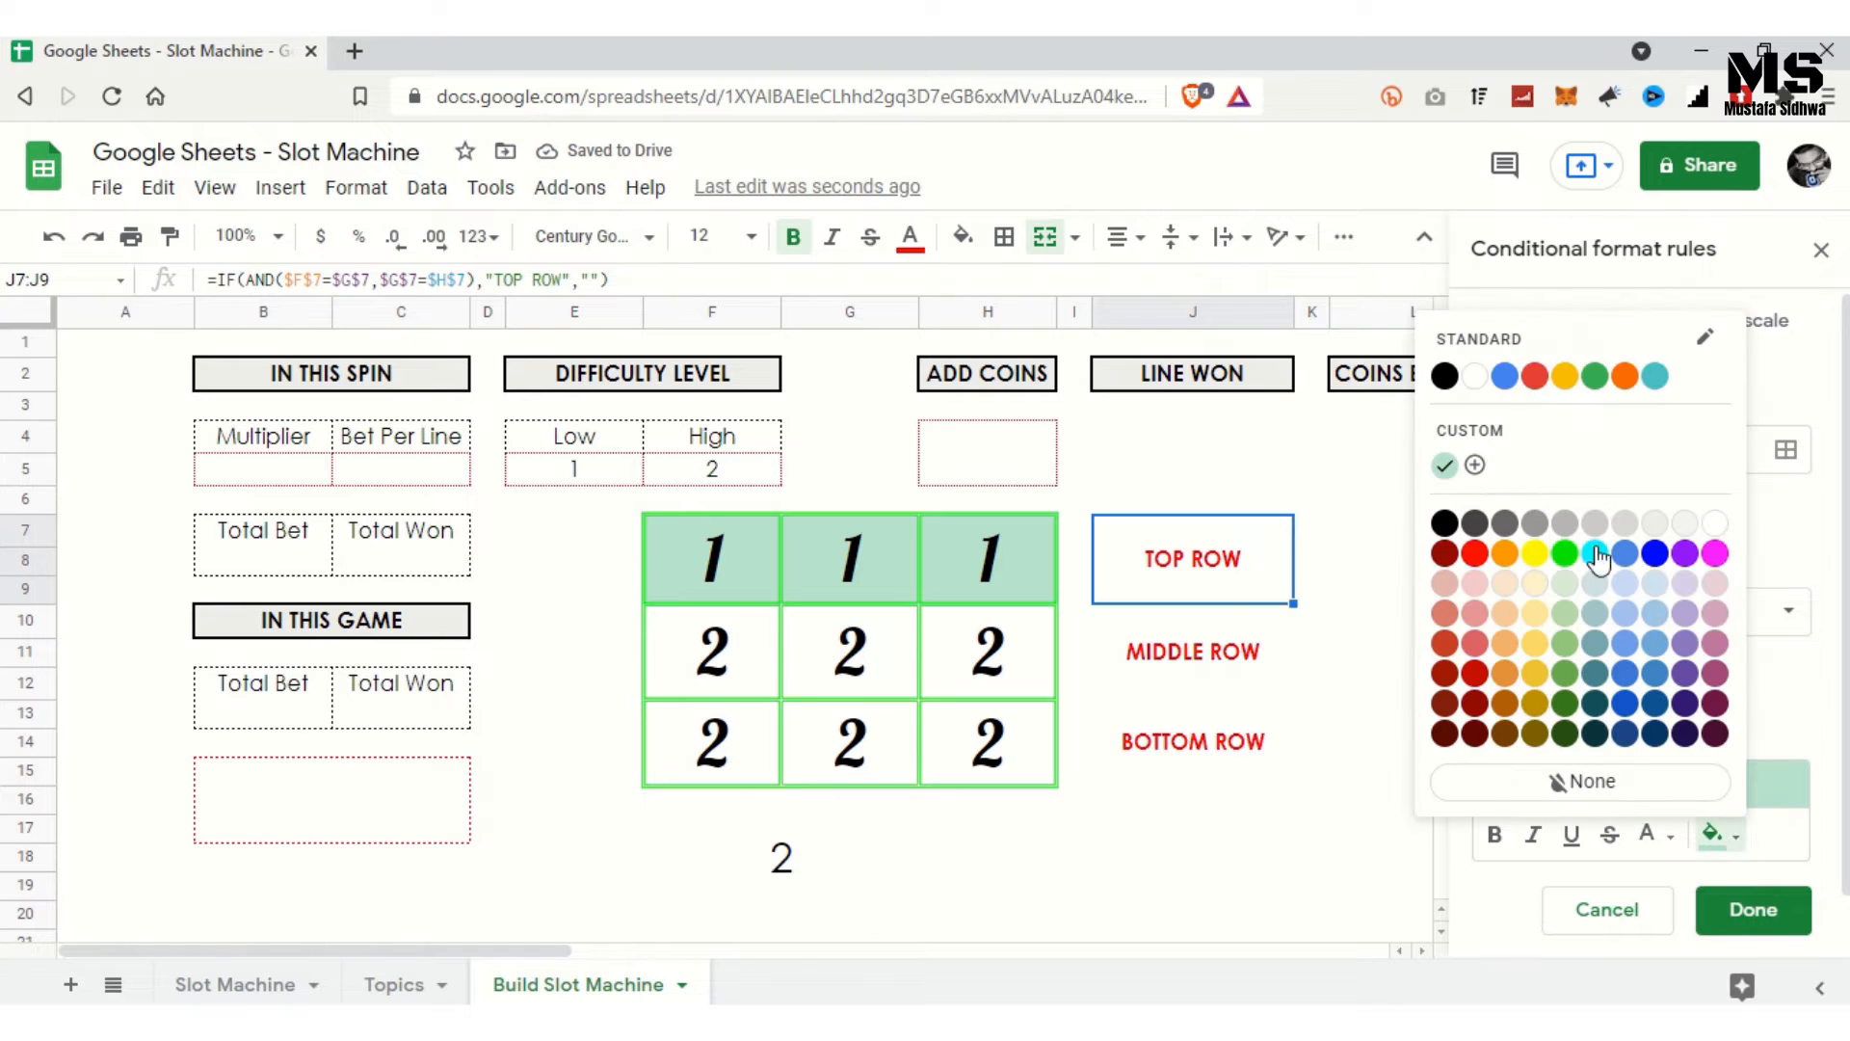
{"action": "left_click", "coordinate": [1540, 558]}
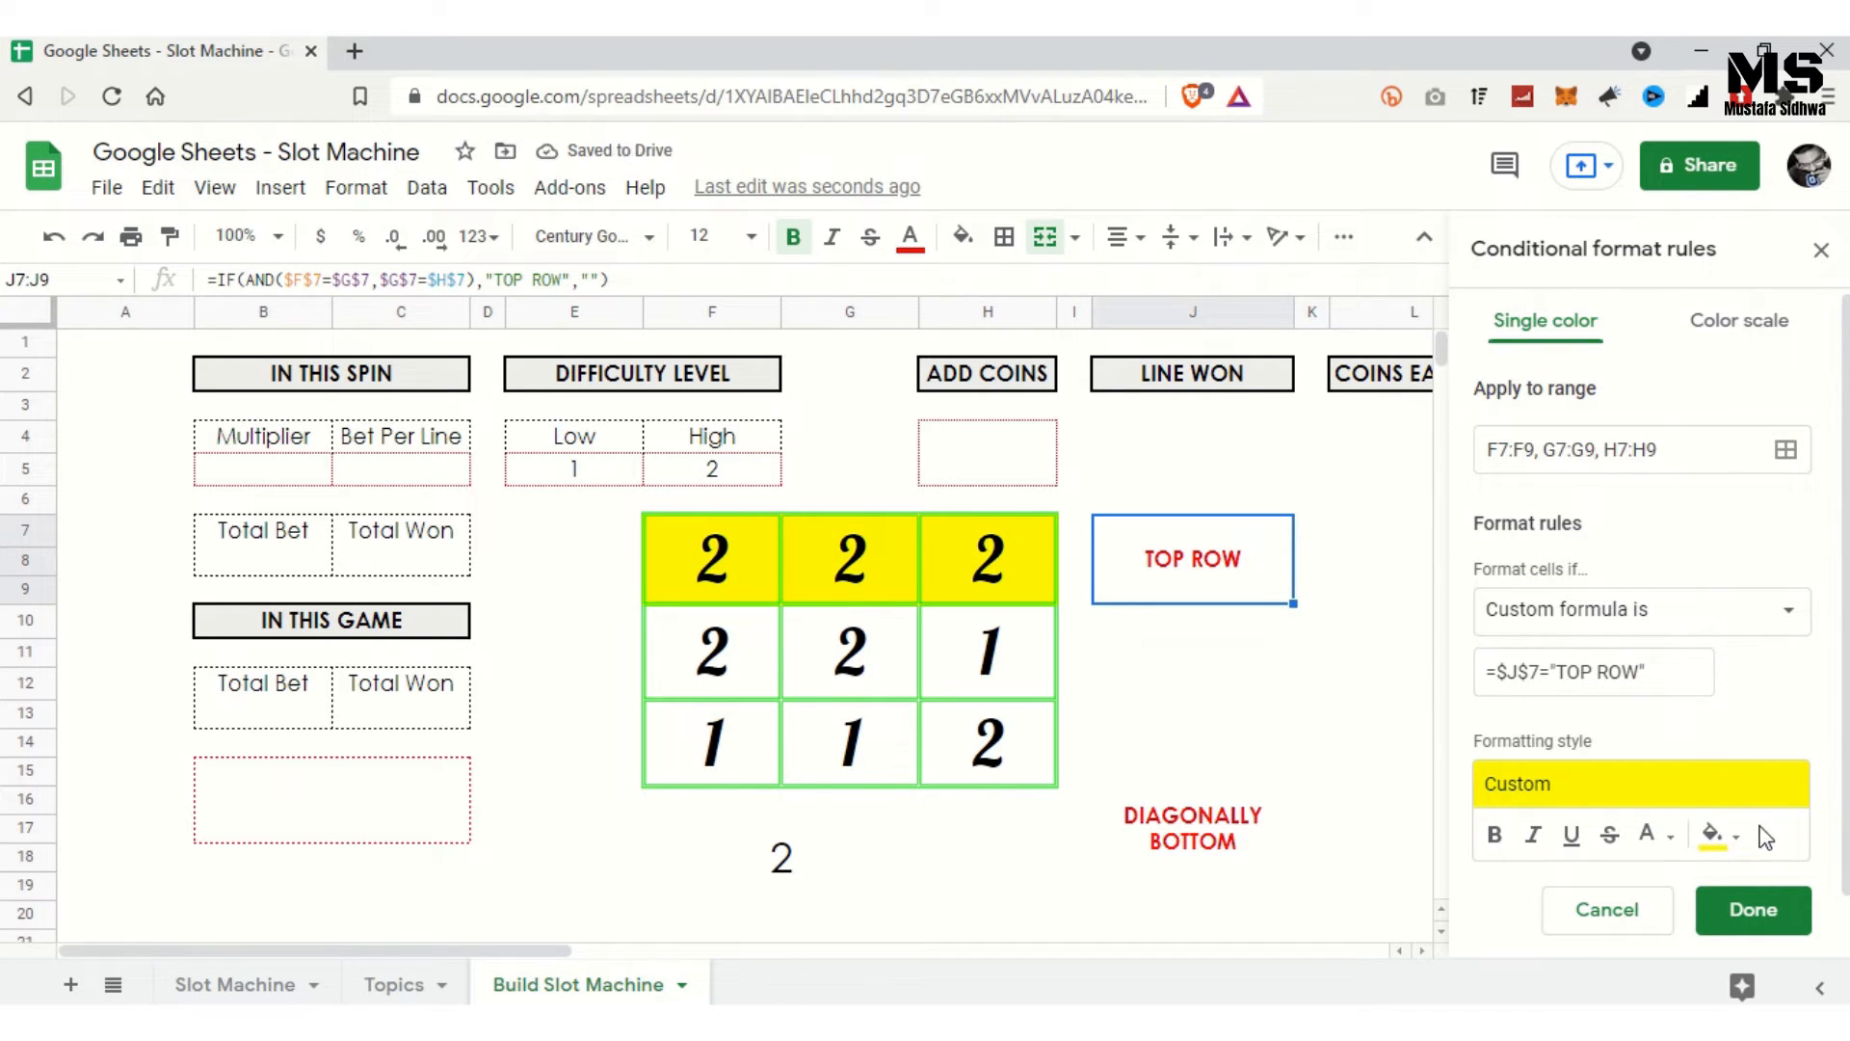
{"action": "left_click", "coordinate": [1671, 836]}
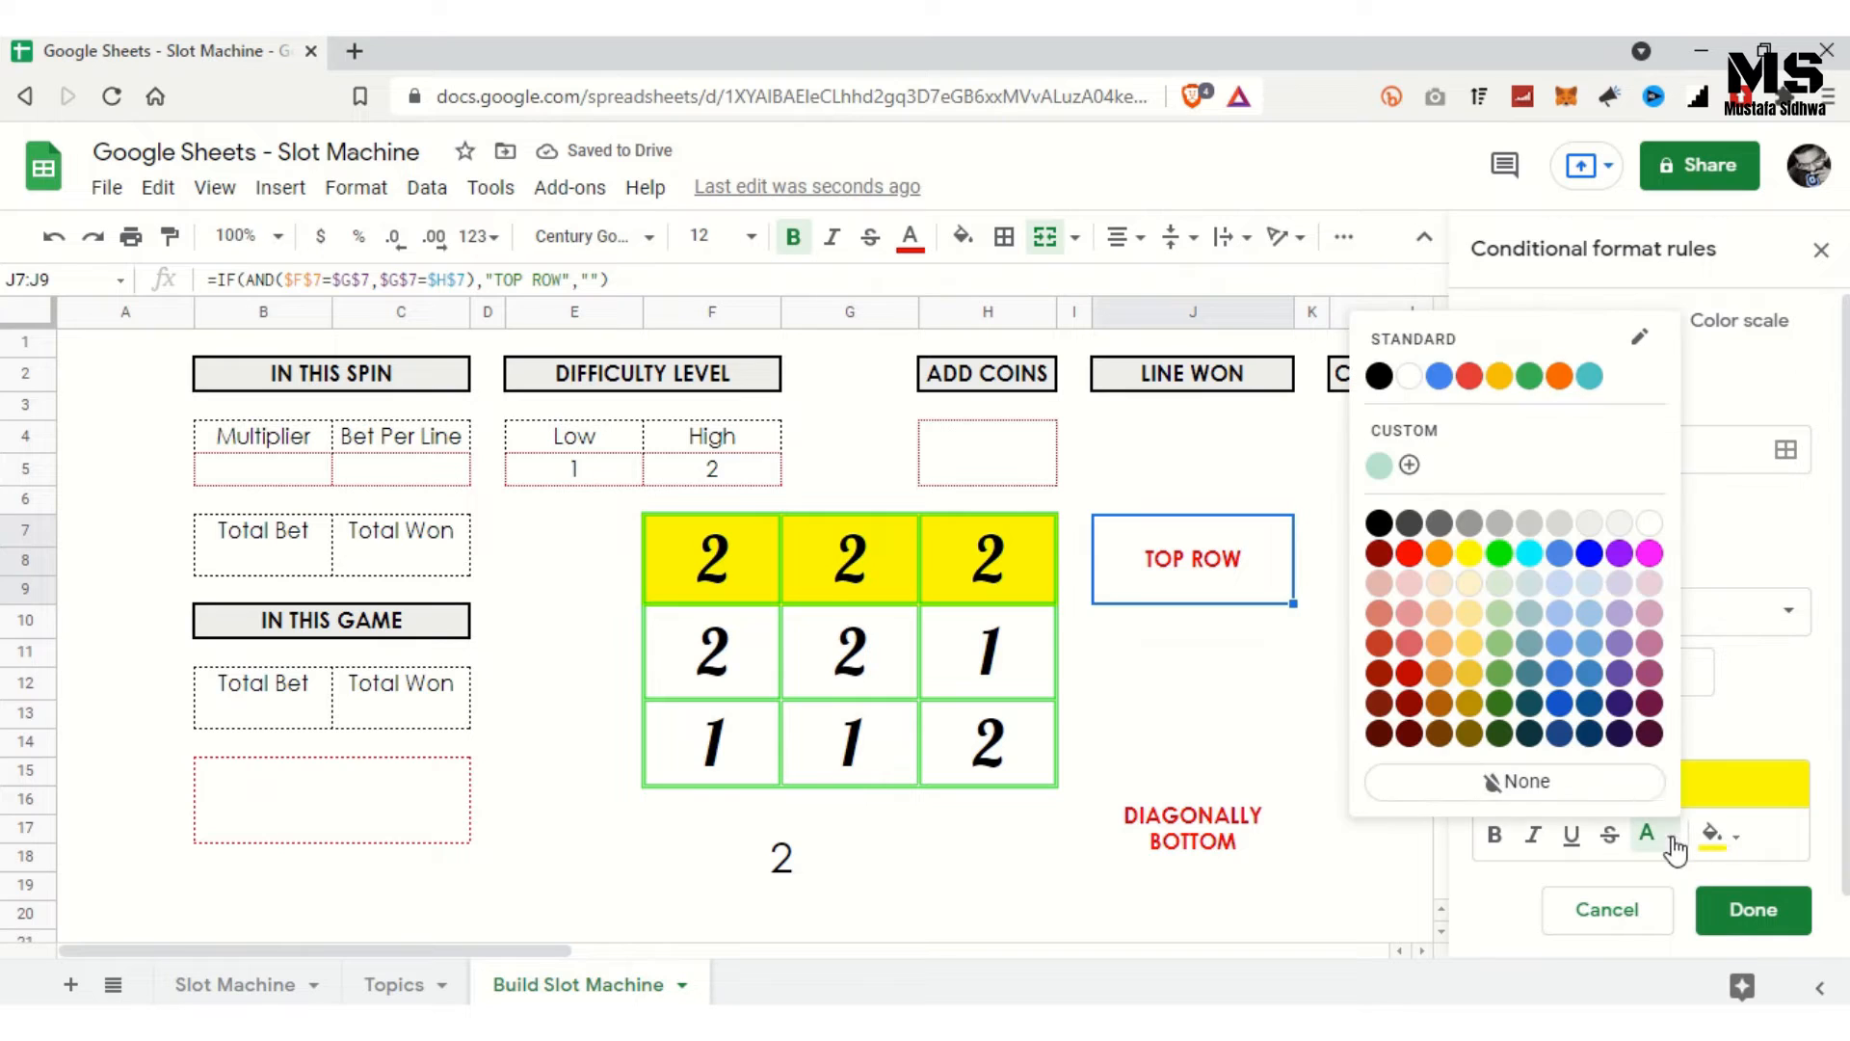
{"action": "left_click", "coordinate": [1408, 553]}
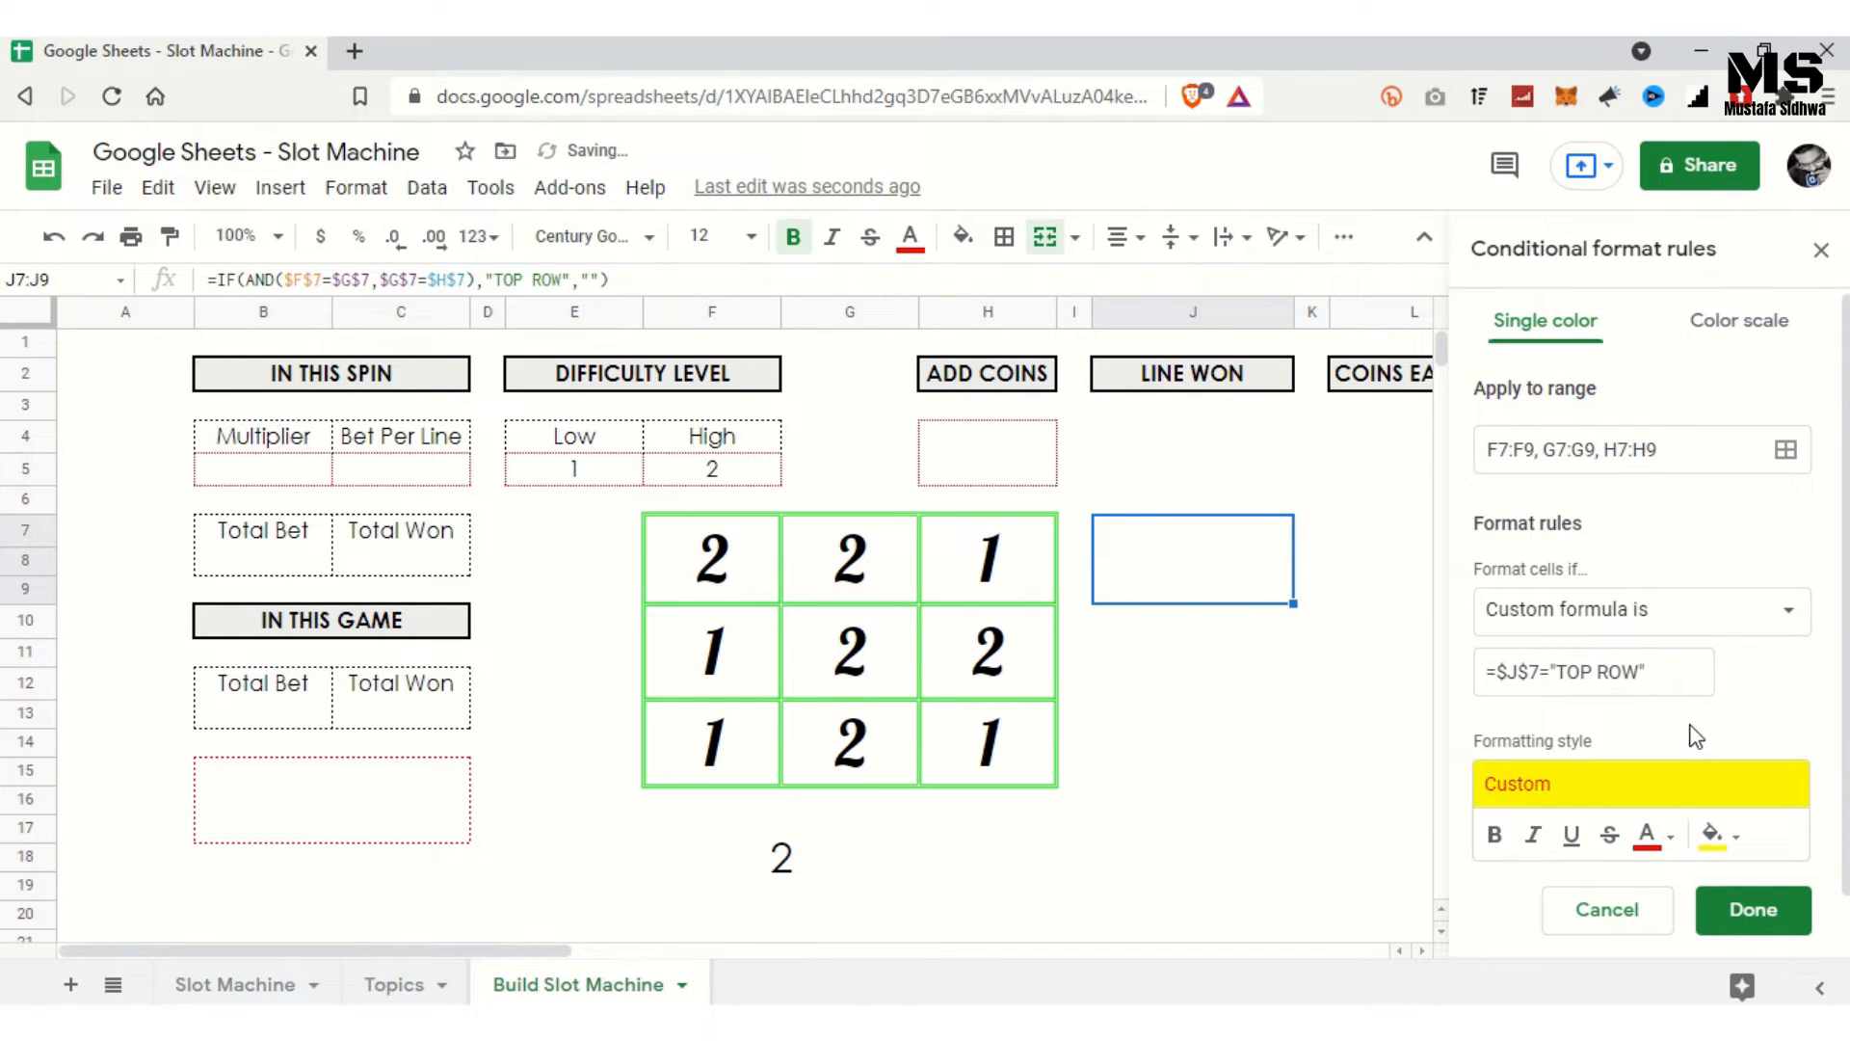
{"action": "left_click", "coordinate": [1495, 835]}
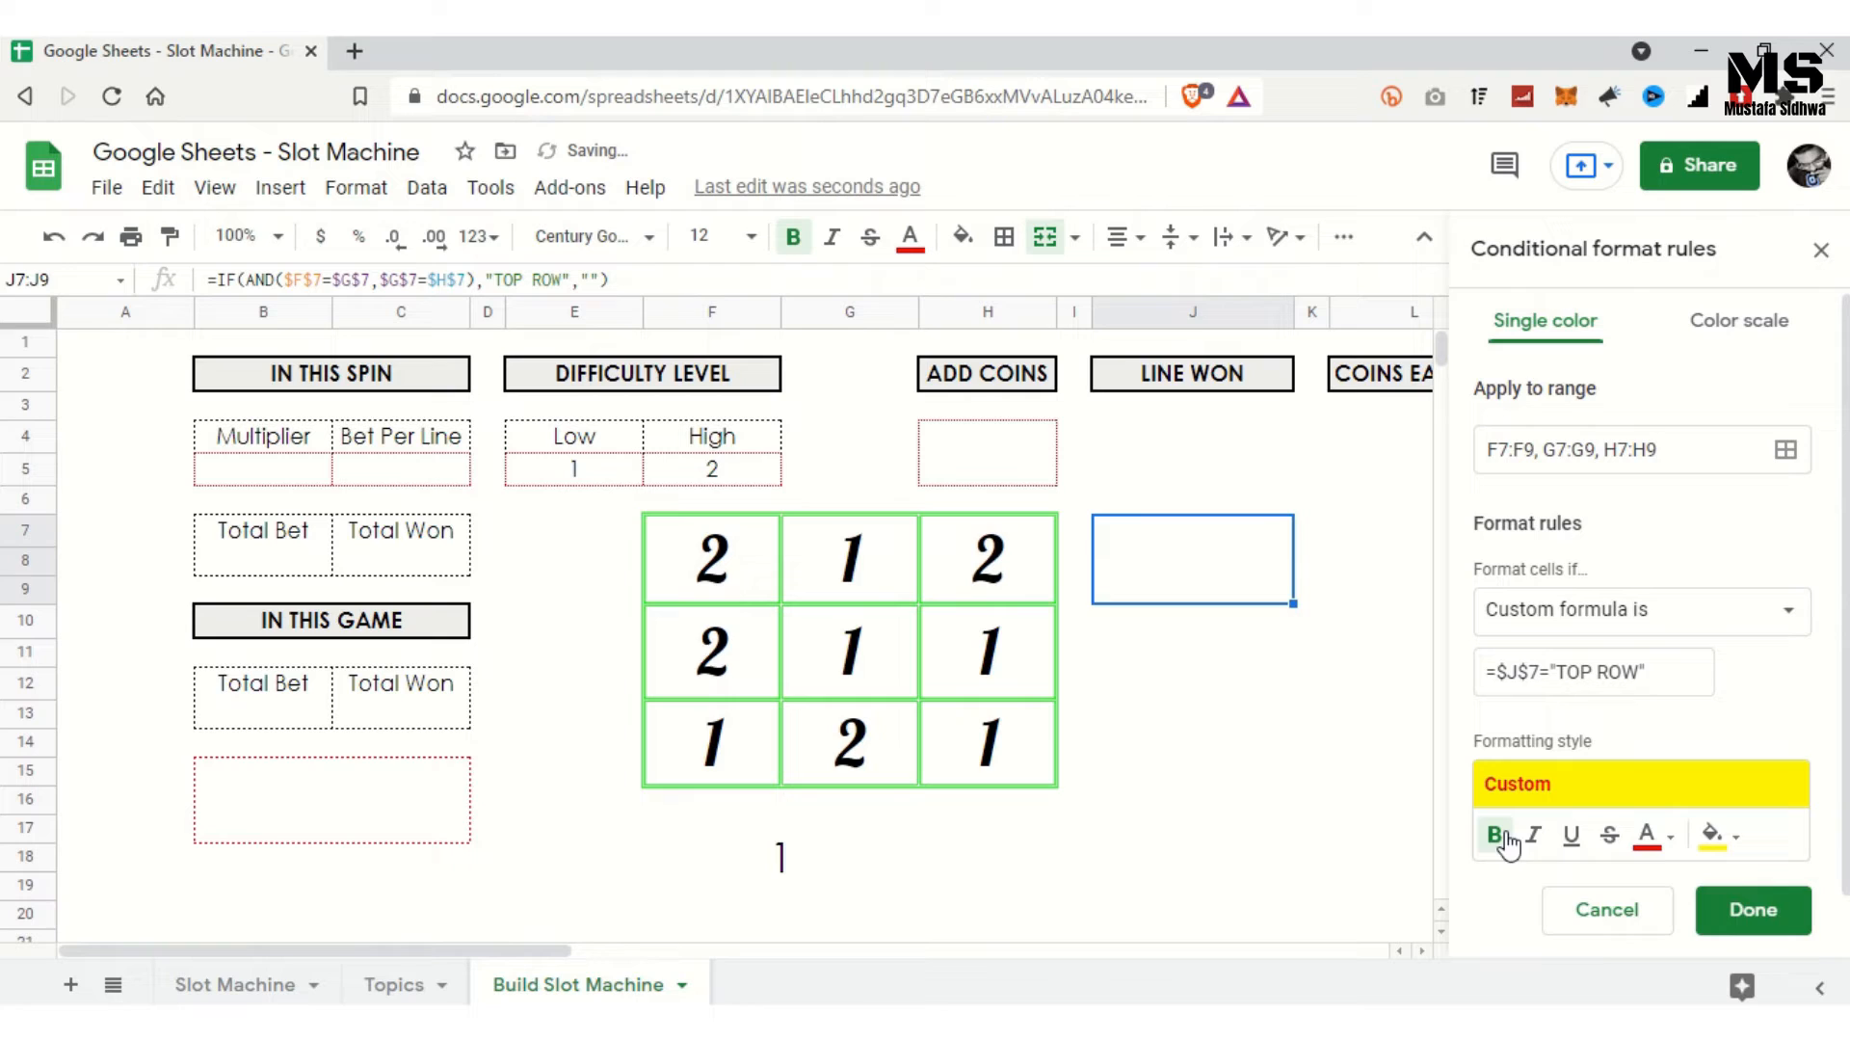
{"action": "left_click", "coordinate": [1779, 923]}
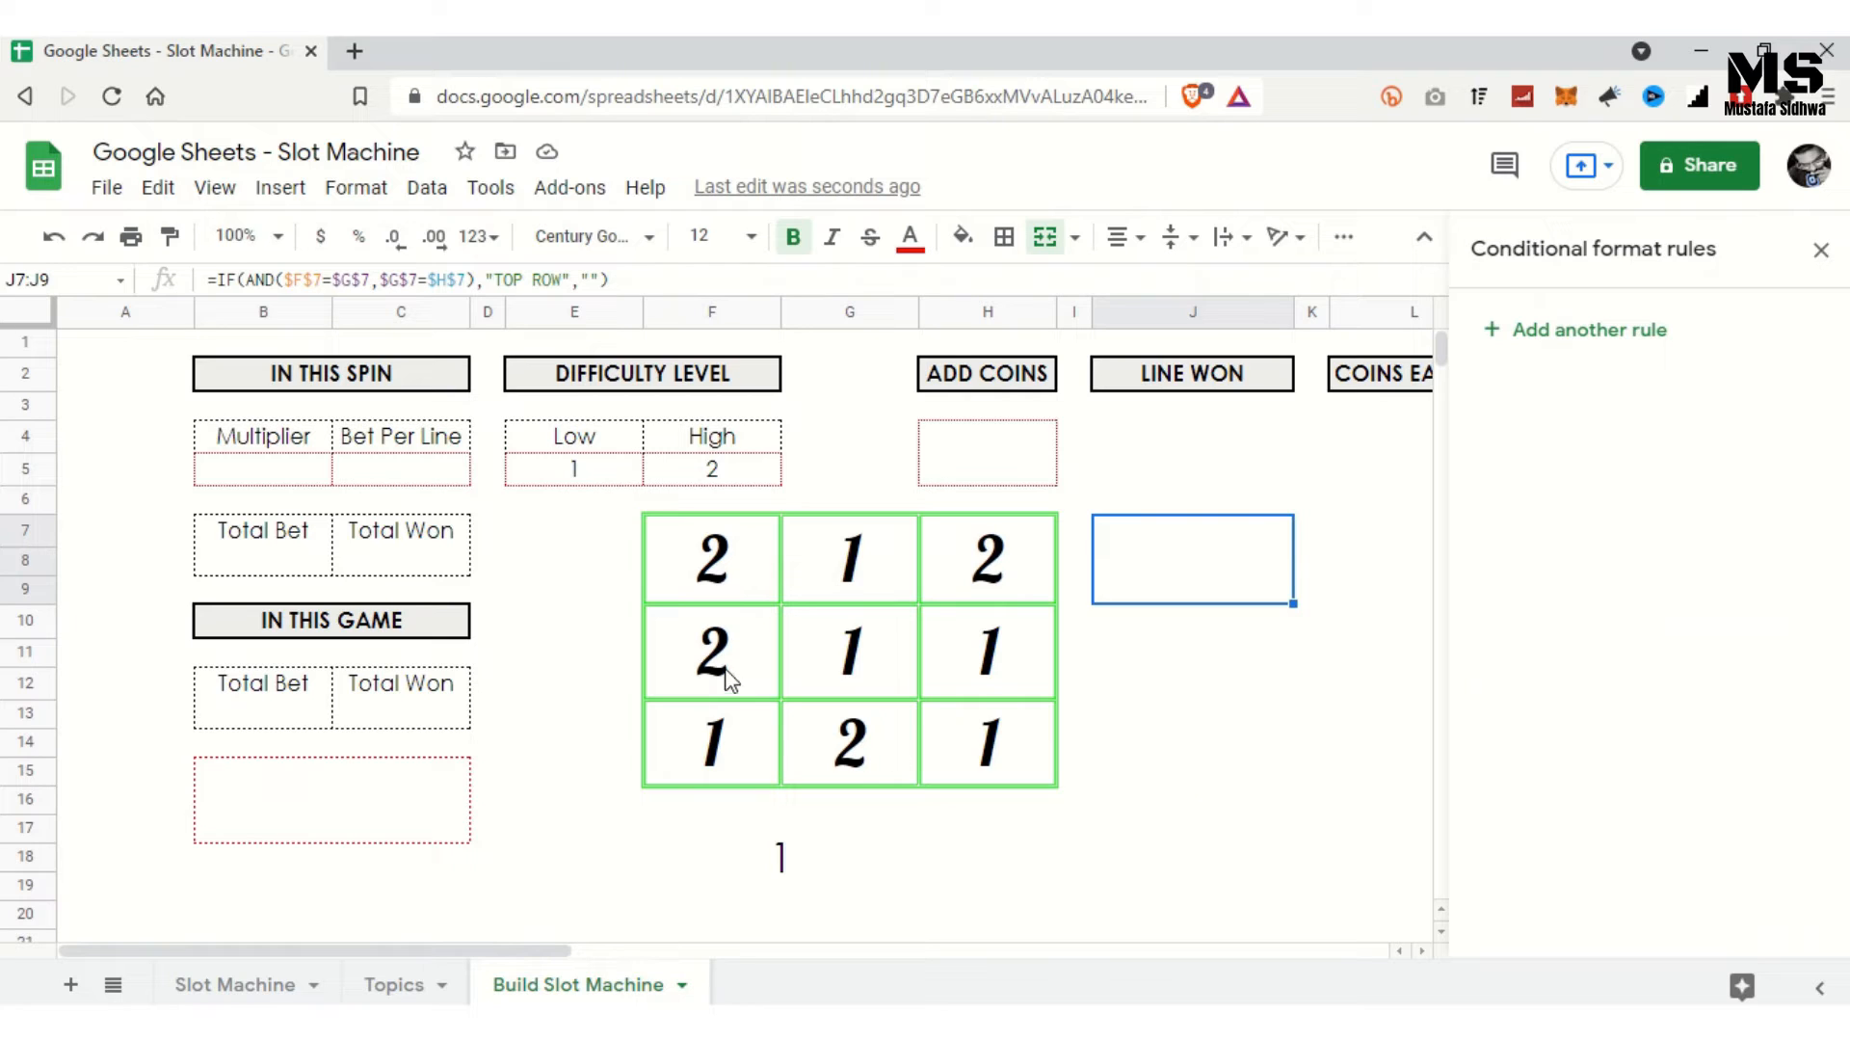
Step: Recalculate the reels repeatedly from the empty cell H16 to test the top-row highlighting rule
{"action": "left_click", "coordinate": [1185, 650]}
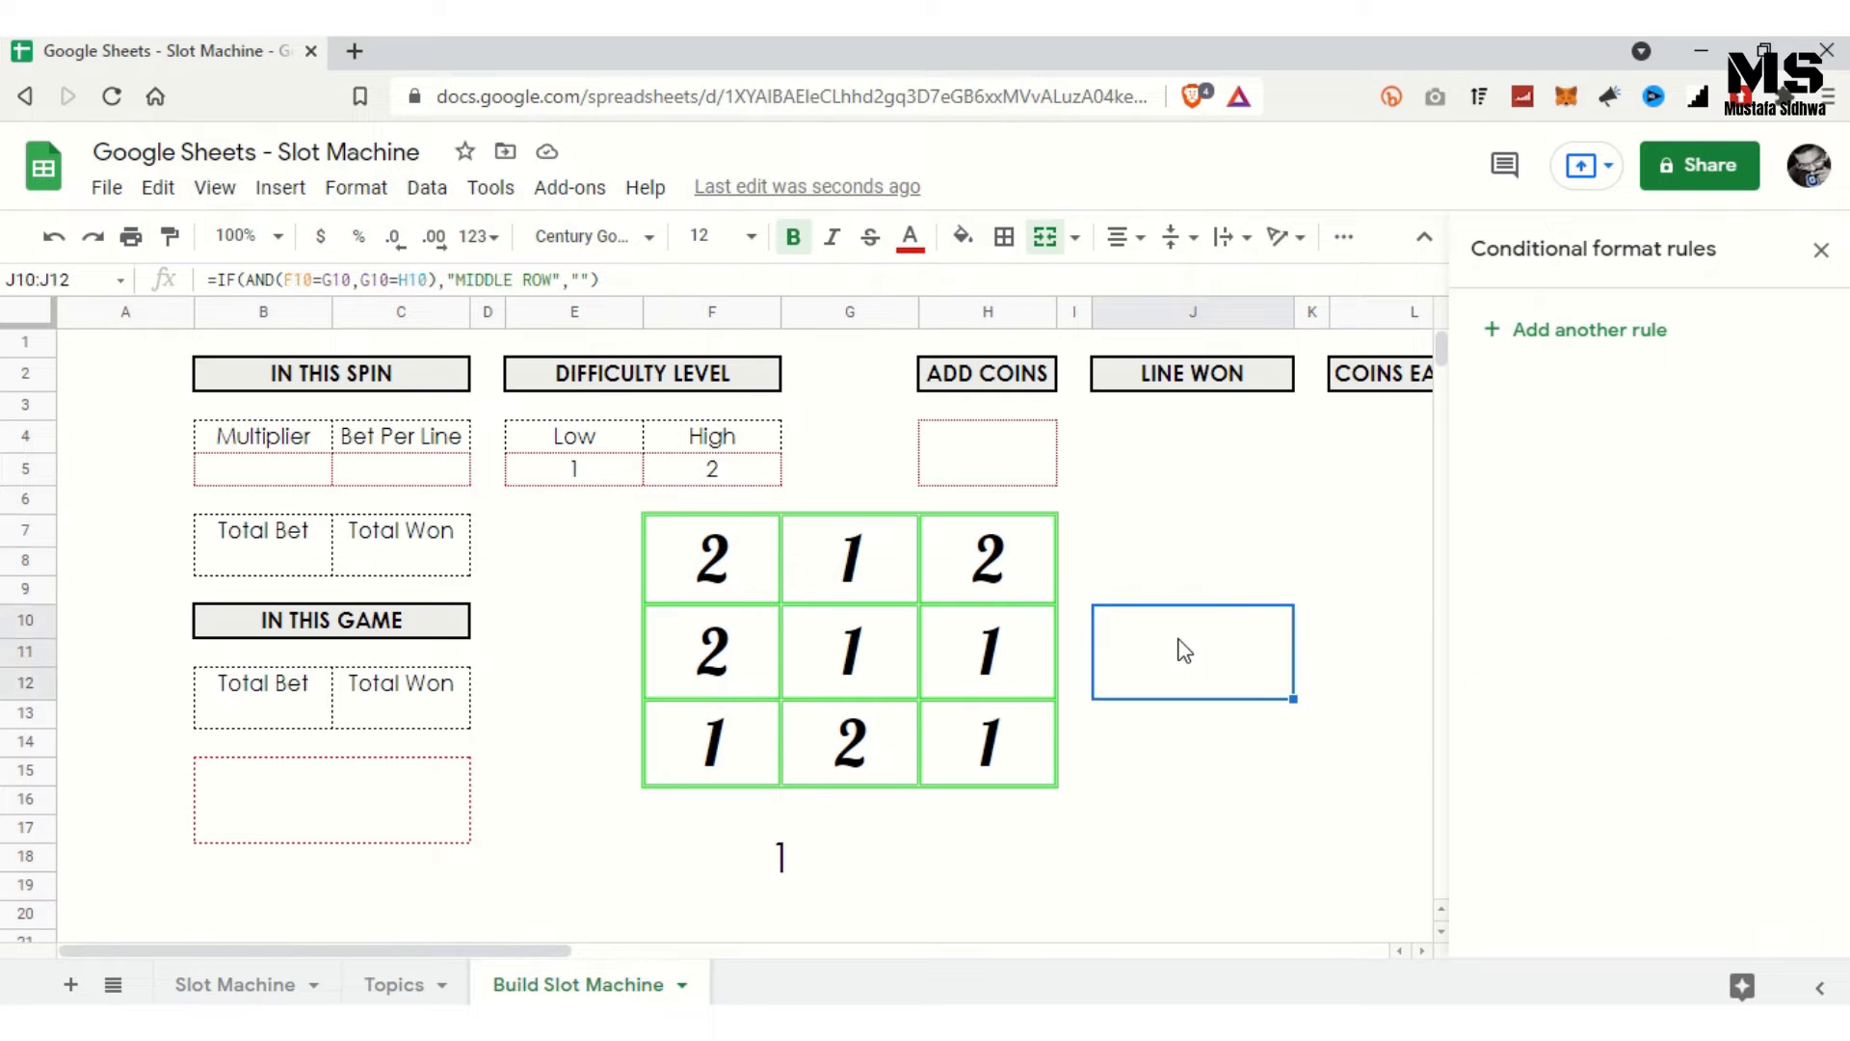
{"action": "left_click", "coordinate": [978, 807]}
{"action": "key", "text": "Delete"}
{"action": "key", "text": "Delete"}
{"action": "key", "text": "Delete"}
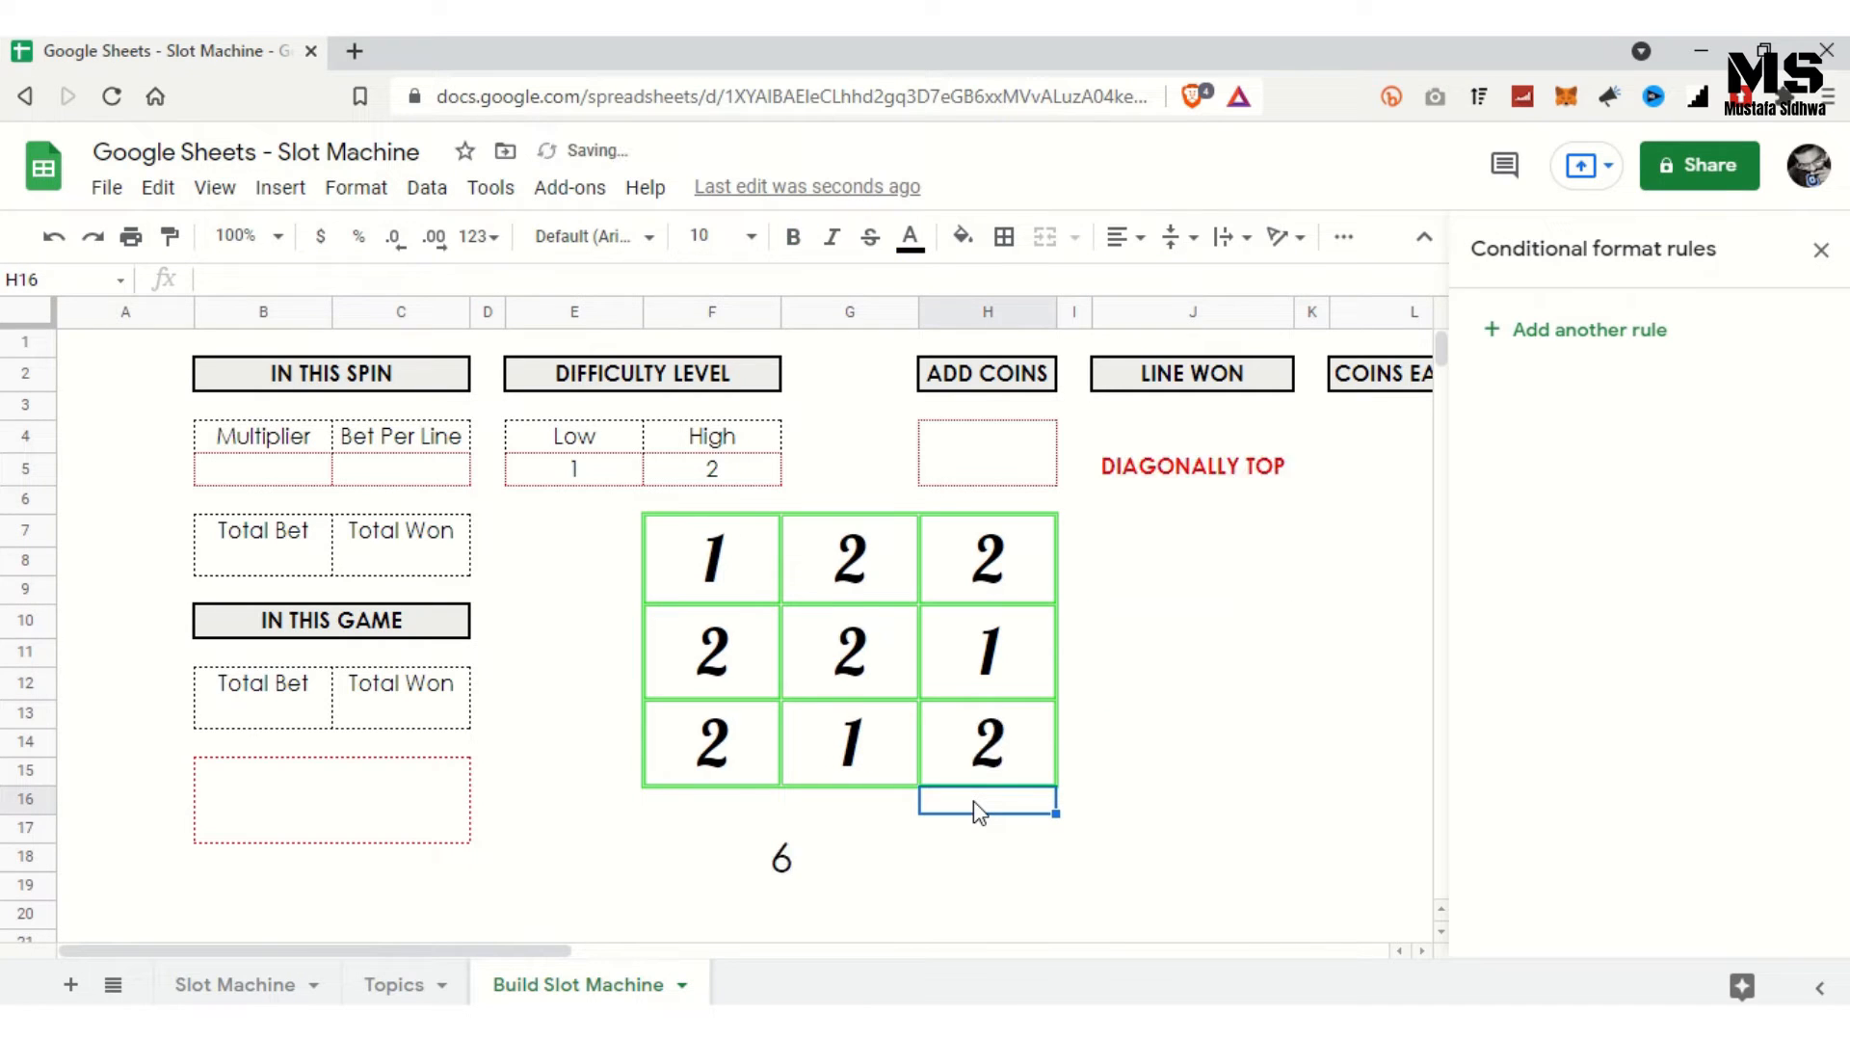
{"action": "key", "text": "Delete"}
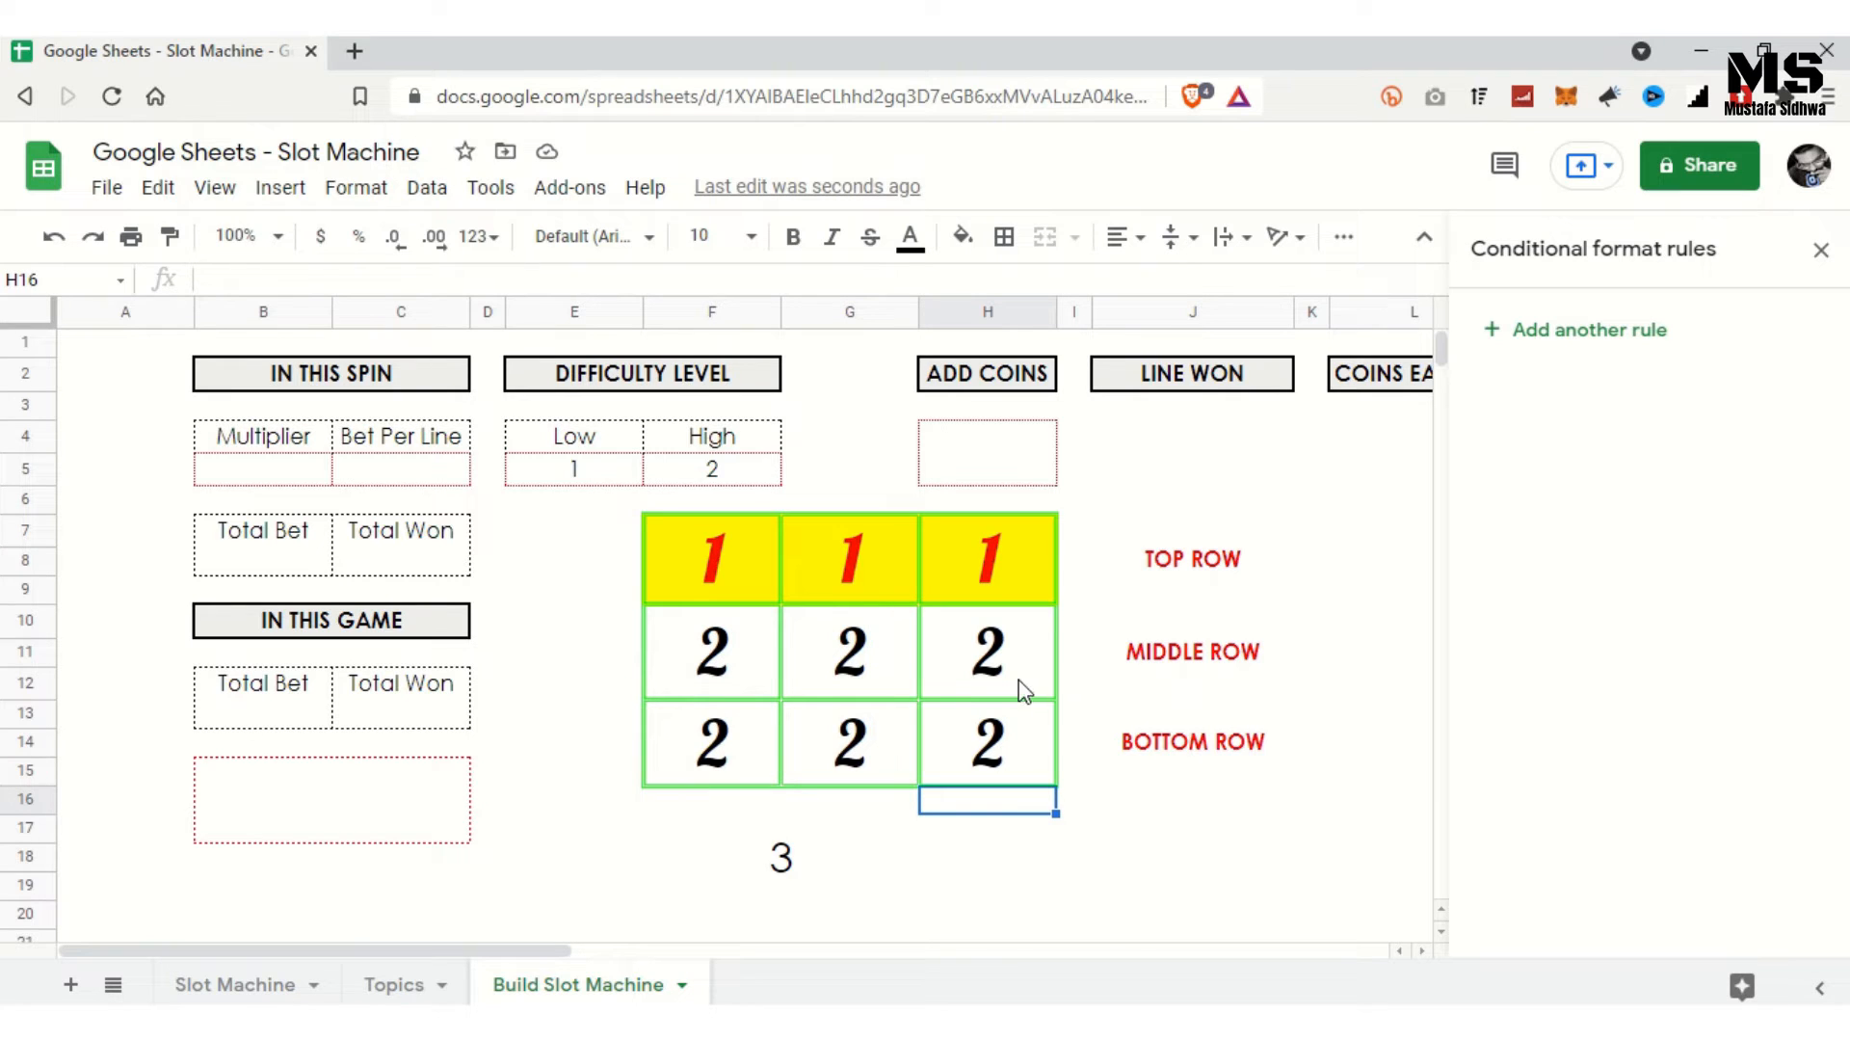
Step: Create a conditional formatting rule on the middle reel row covering F10:F12, G10:G12 and H10:H12
{"action": "left_click", "coordinate": [721, 655]}
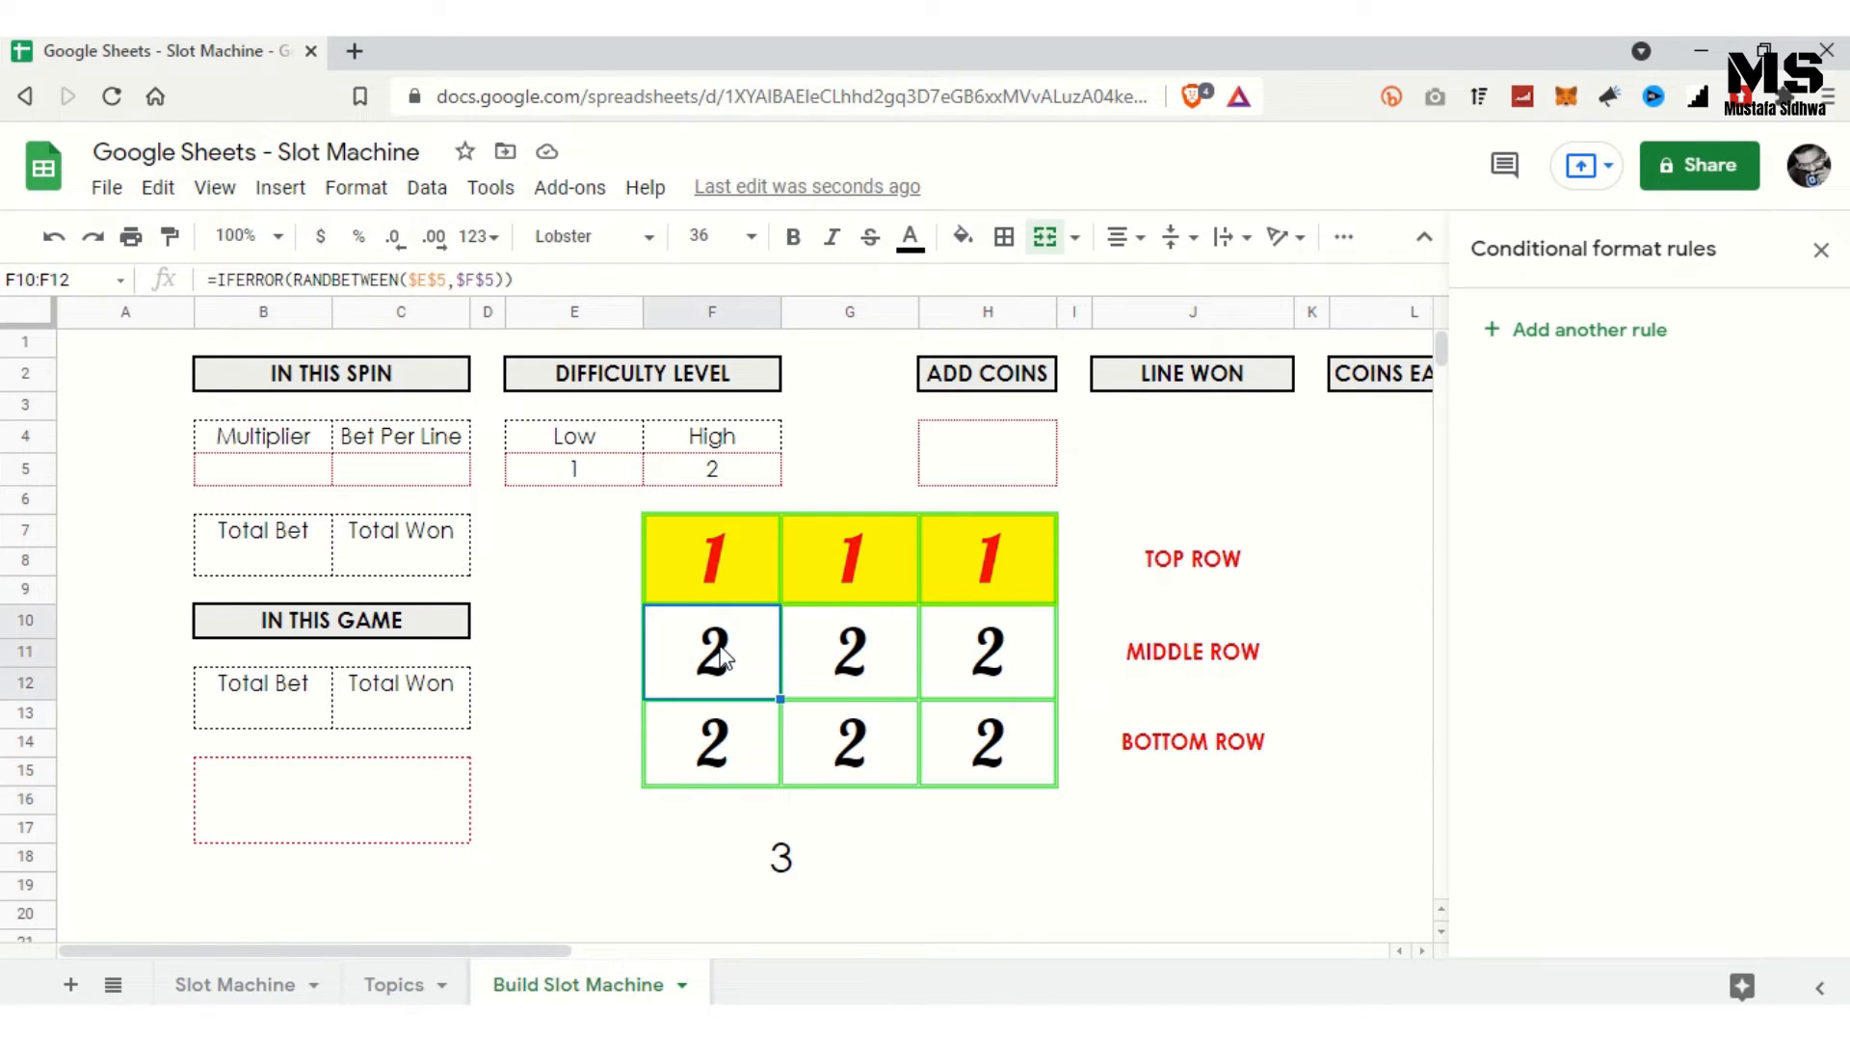
{"action": "left_click", "coordinate": [375, 205]}
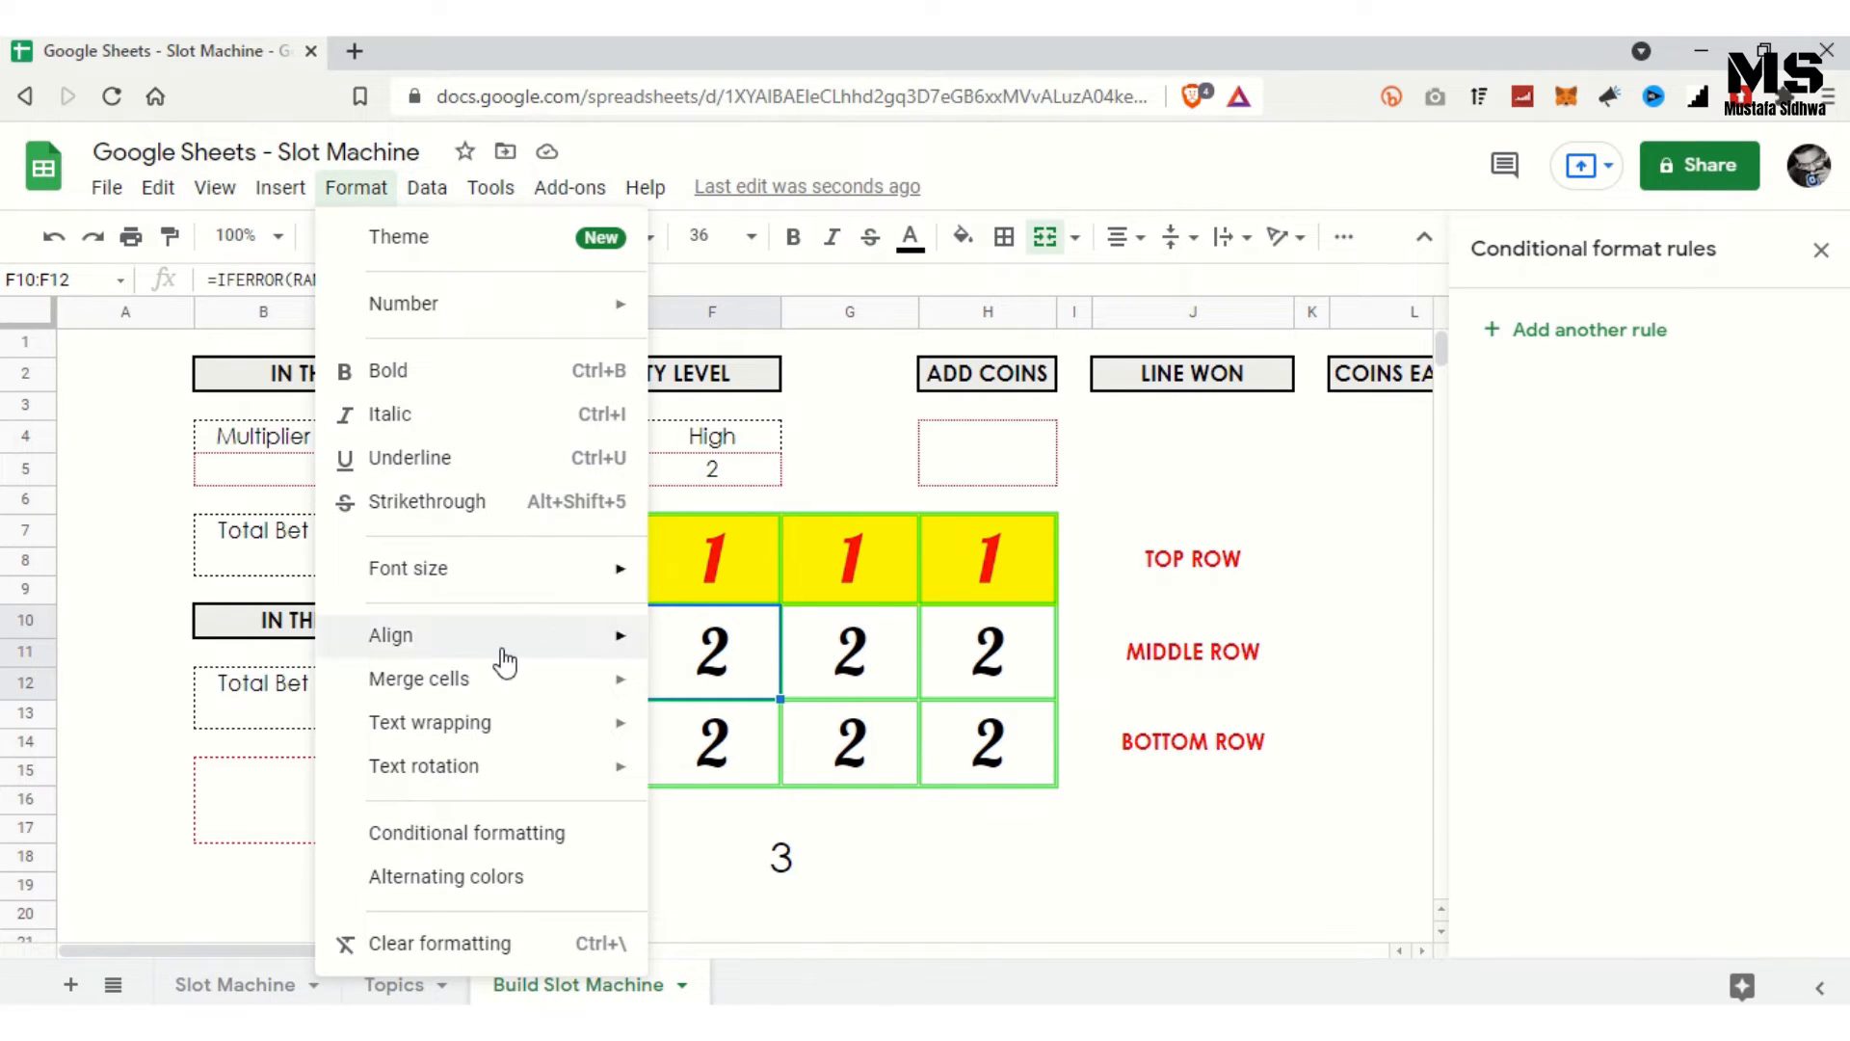
{"action": "left_click", "coordinate": [438, 834]}
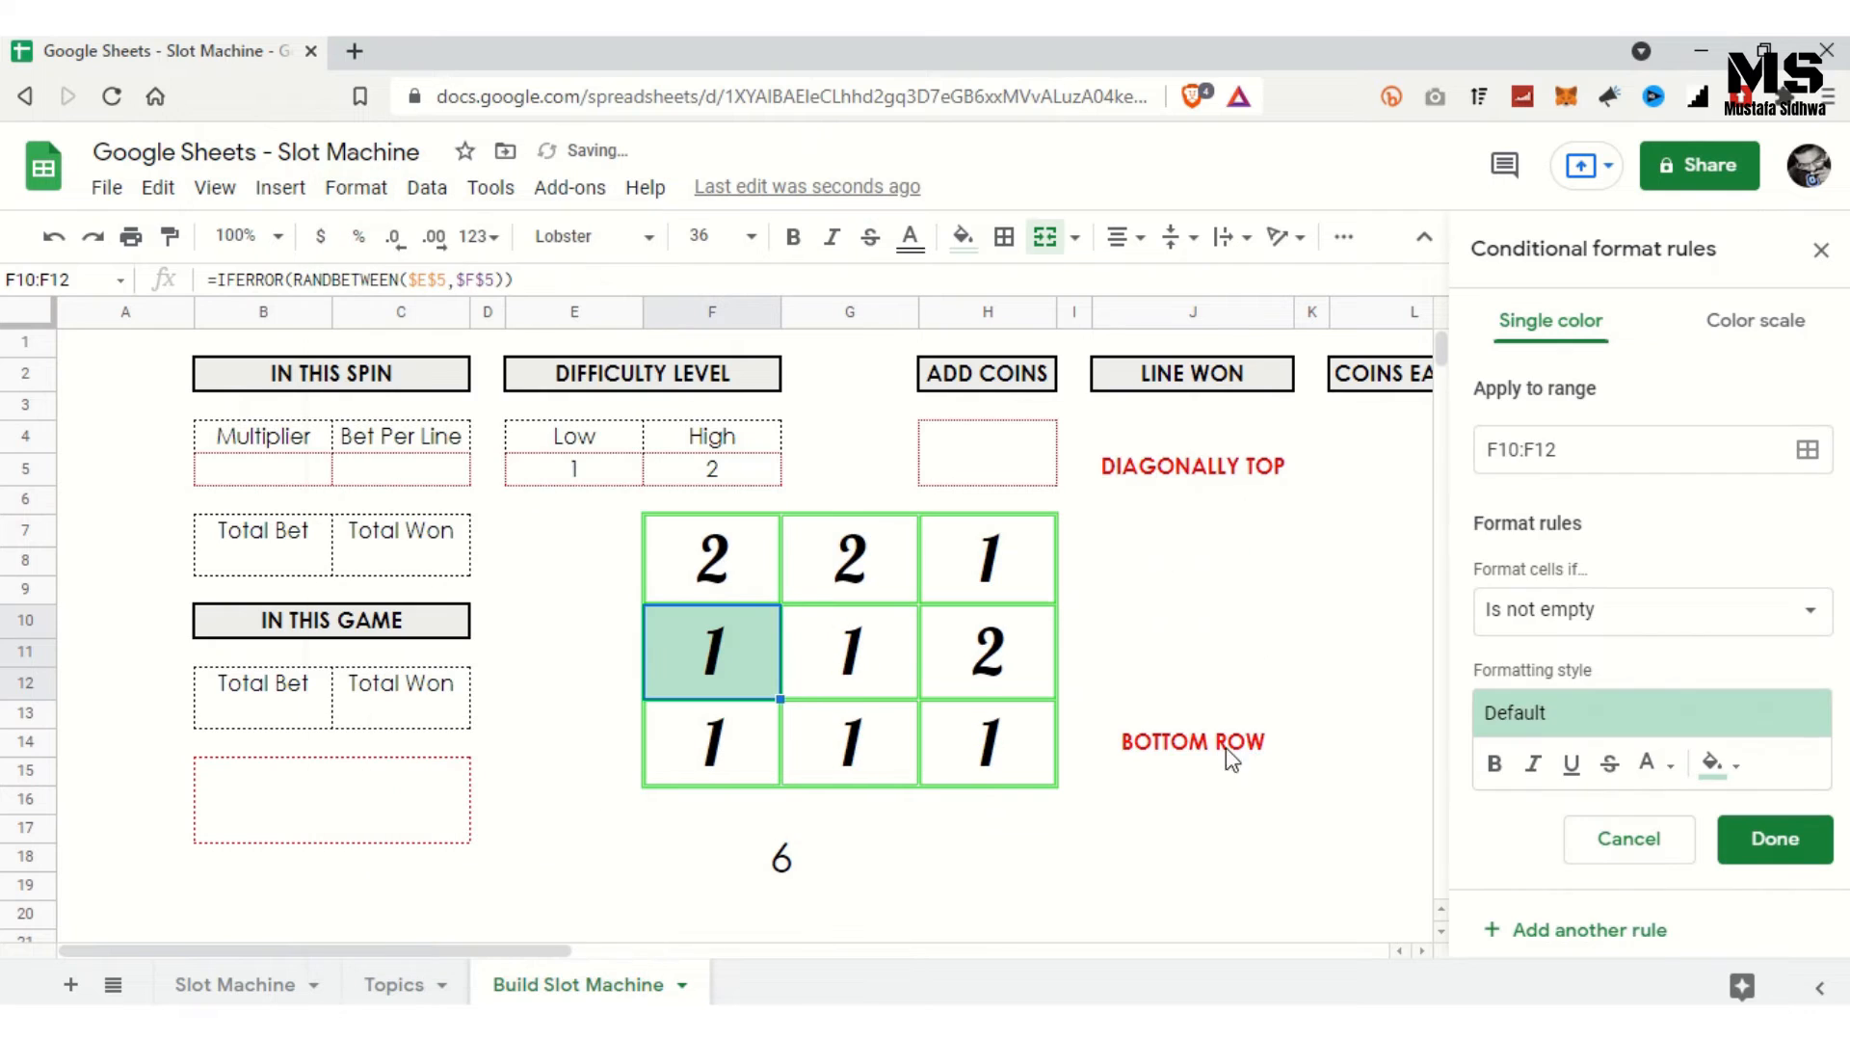
{"action": "left_click", "coordinate": [1807, 450]}
{"action": "left_click_drag", "start_coordinate": [864, 444], "coordinate": [1437, 322]}
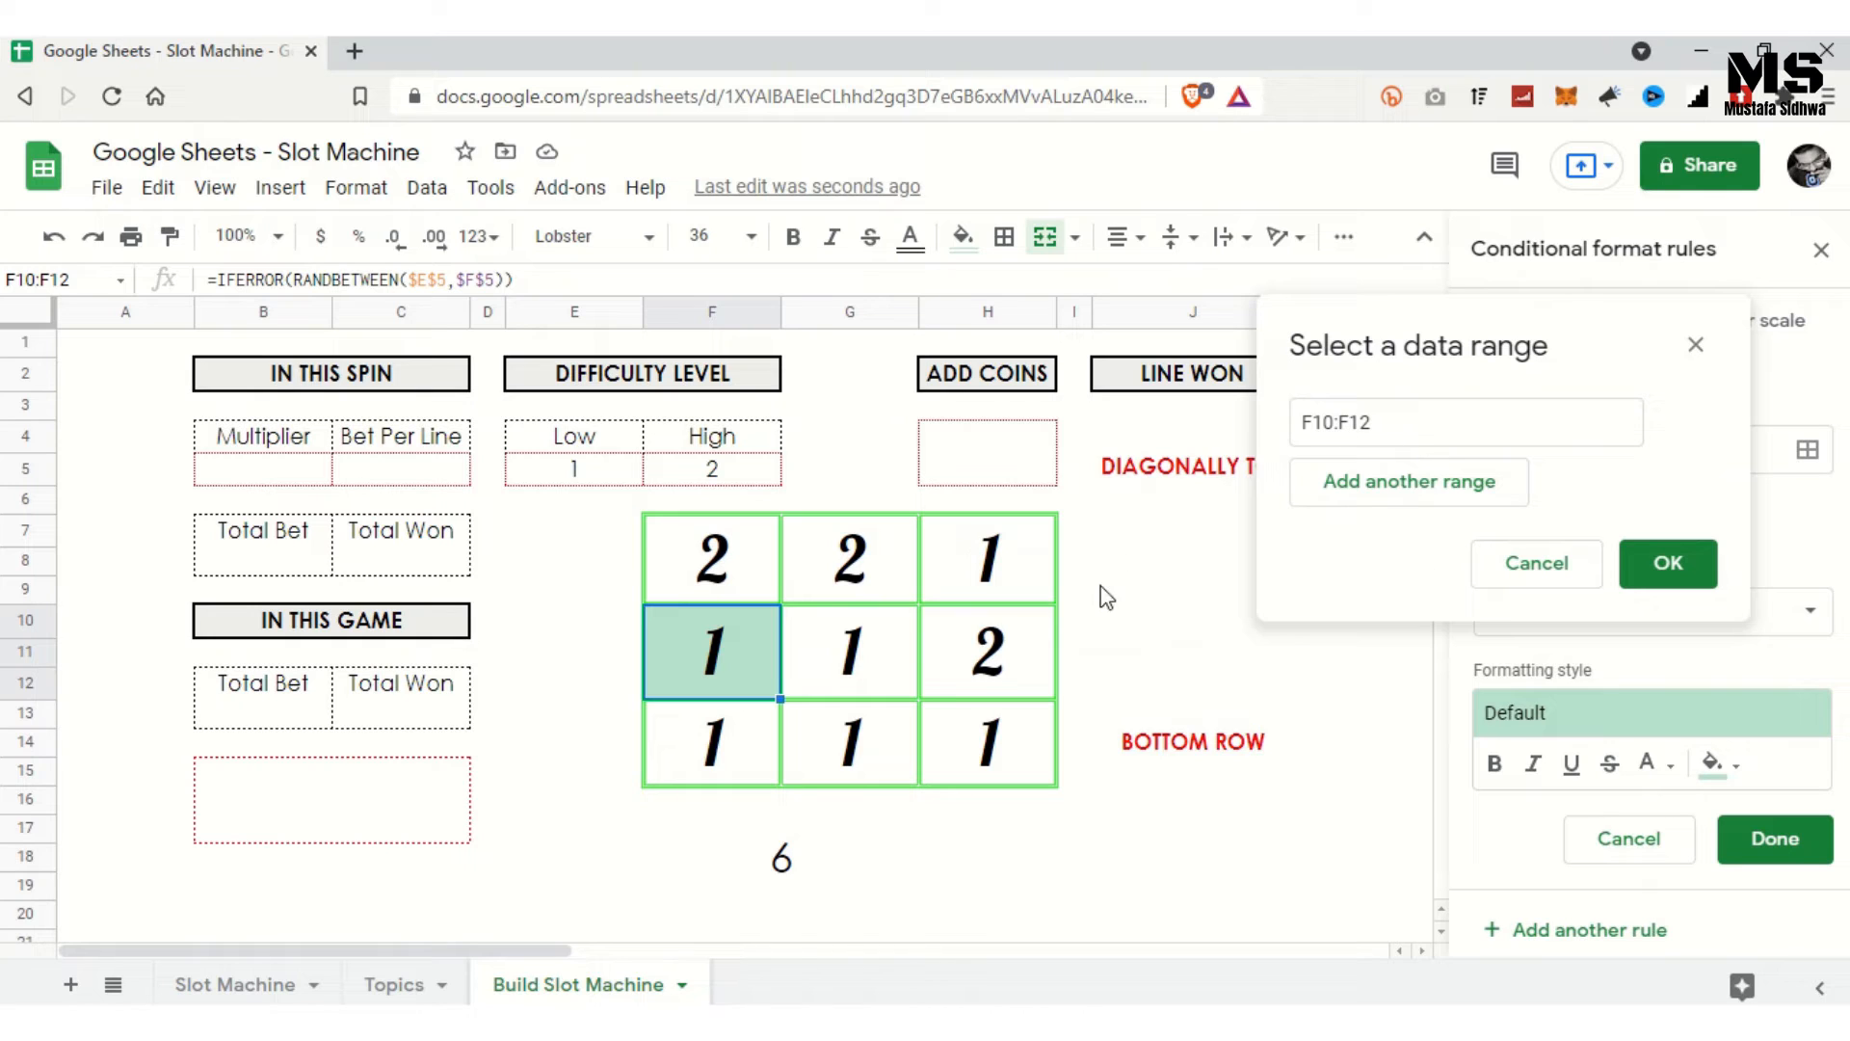
{"action": "left_click", "coordinate": [1416, 485]}
{"action": "left_click", "coordinate": [865, 674]}
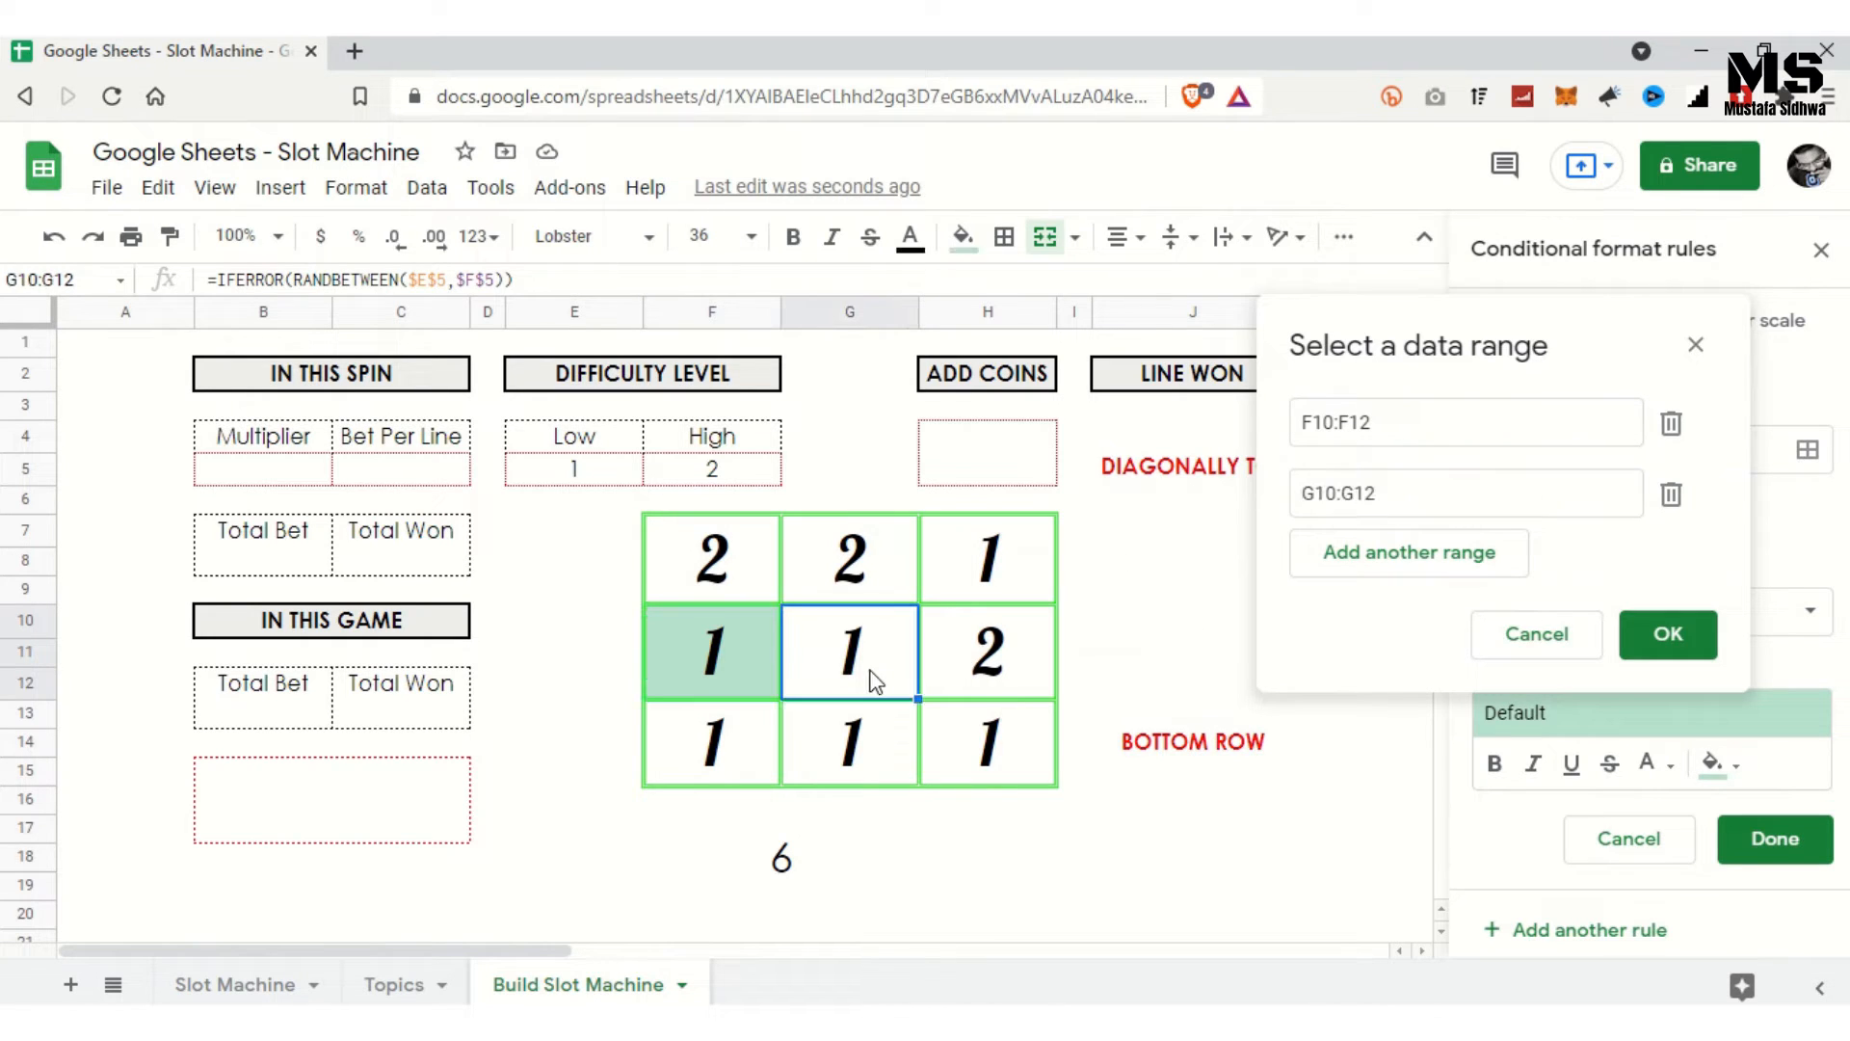
{"action": "left_click", "coordinate": [1421, 575]}
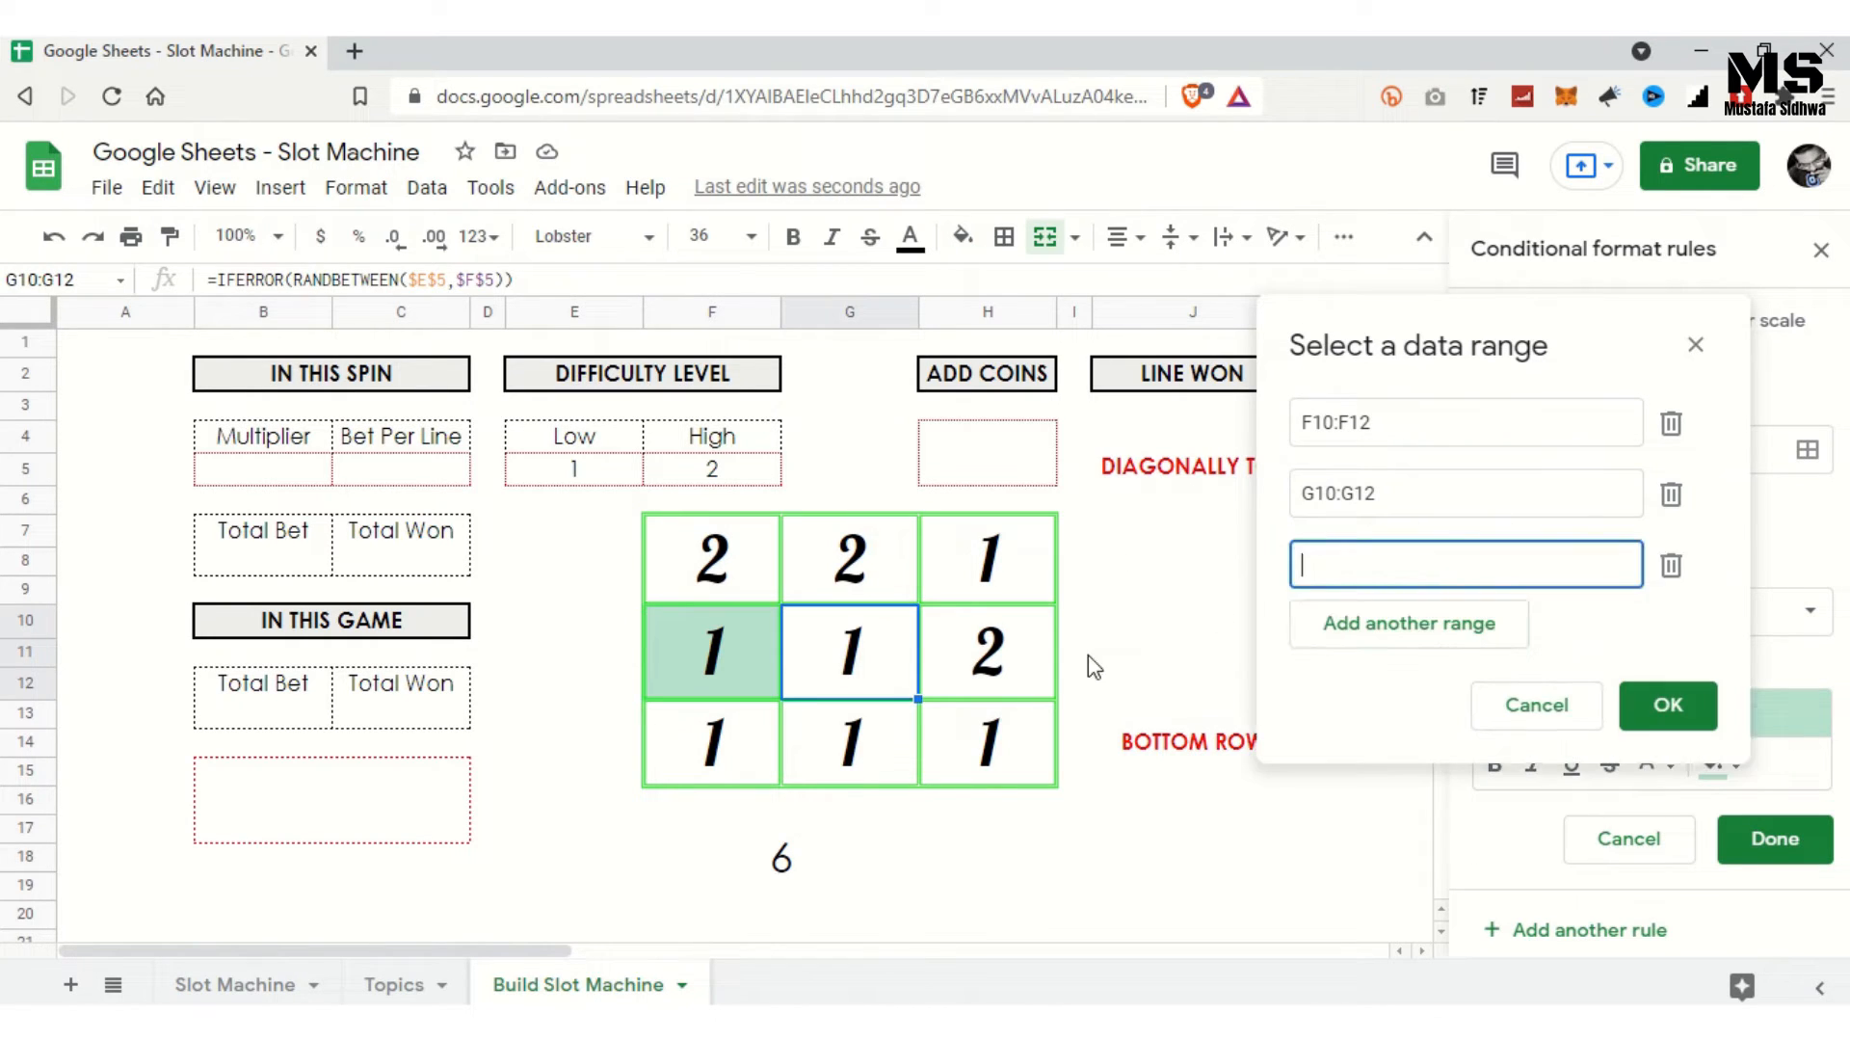
{"action": "left_click", "coordinate": [1002, 651]}
{"action": "left_click", "coordinate": [1662, 704]}
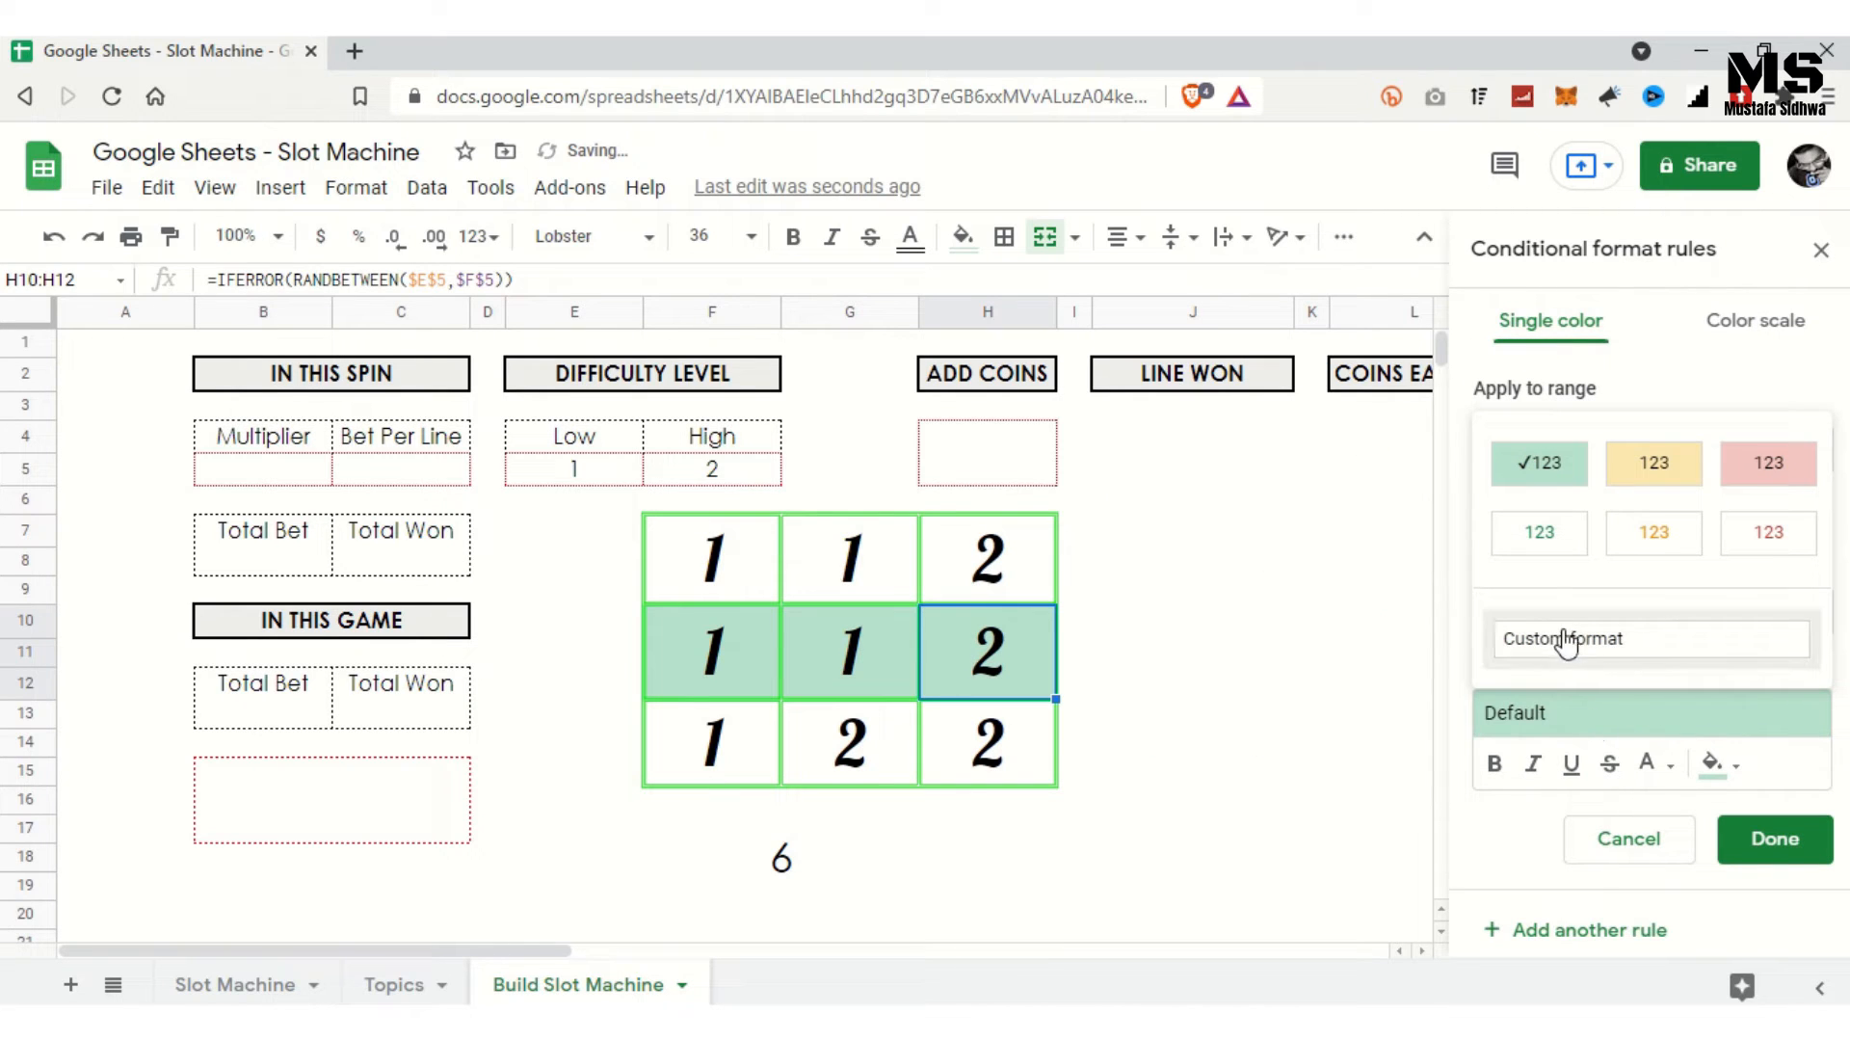
{"action": "left_click", "coordinate": [1553, 333]}
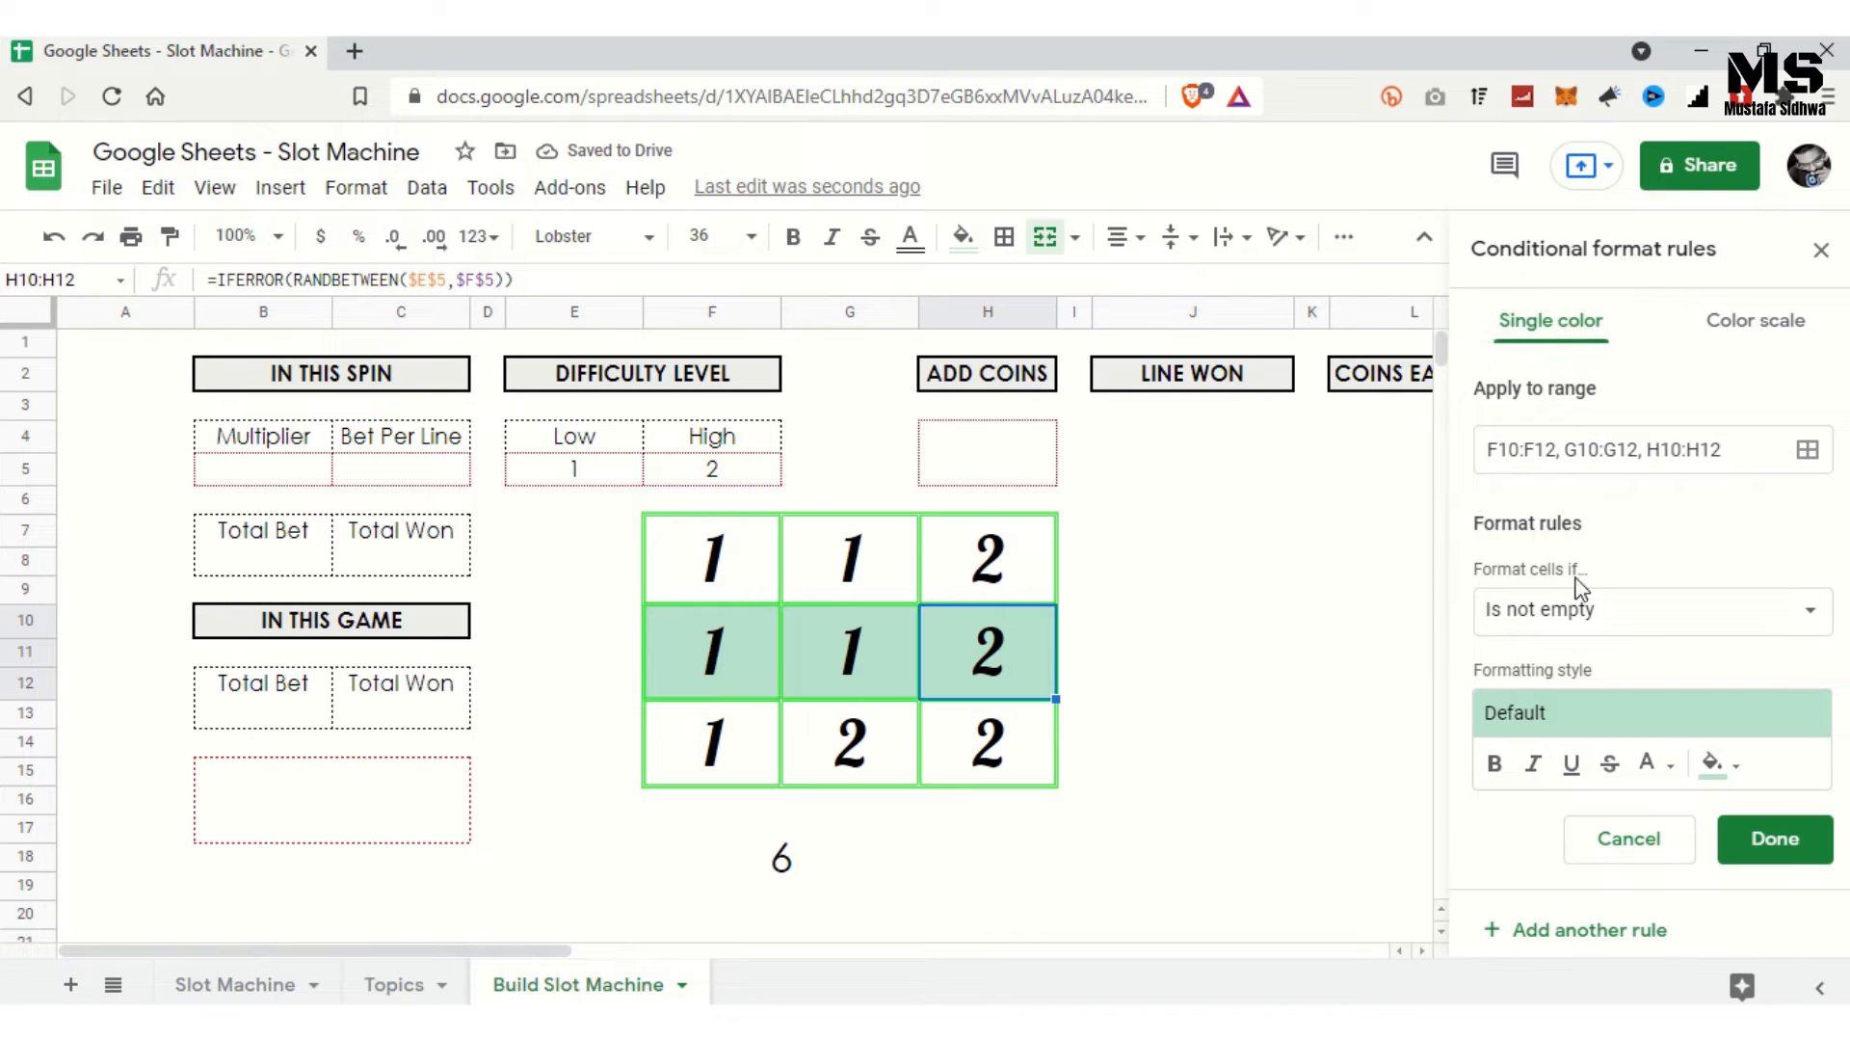
Step: Set the middle-row rule's condition to the custom formula =$J$10="MIDDLE ROW"
{"action": "left_click", "coordinate": [1667, 628]}
{"action": "scroll", "coordinate": [1684, 710], "scroll_direction": "down", "scroll_amount": 5}
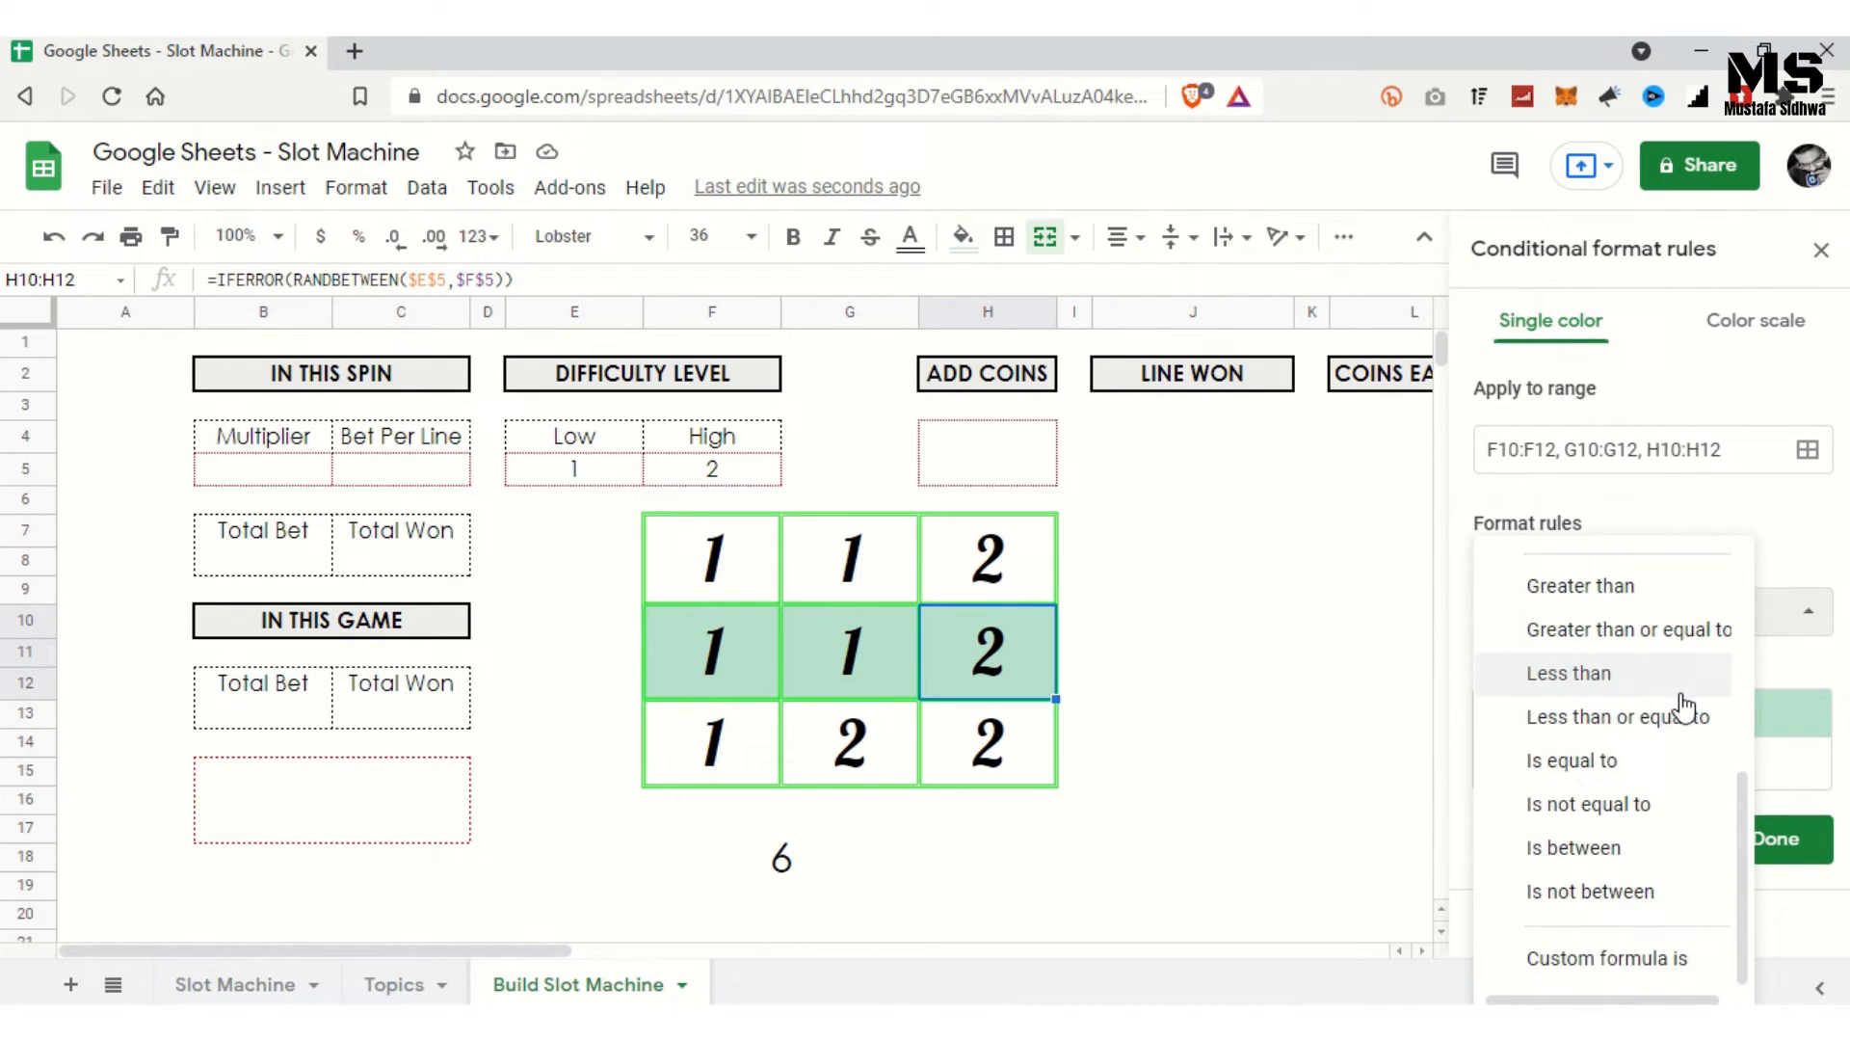
{"action": "left_click", "coordinate": [1664, 983]}
{"action": "left_click", "coordinate": [1563, 673]}
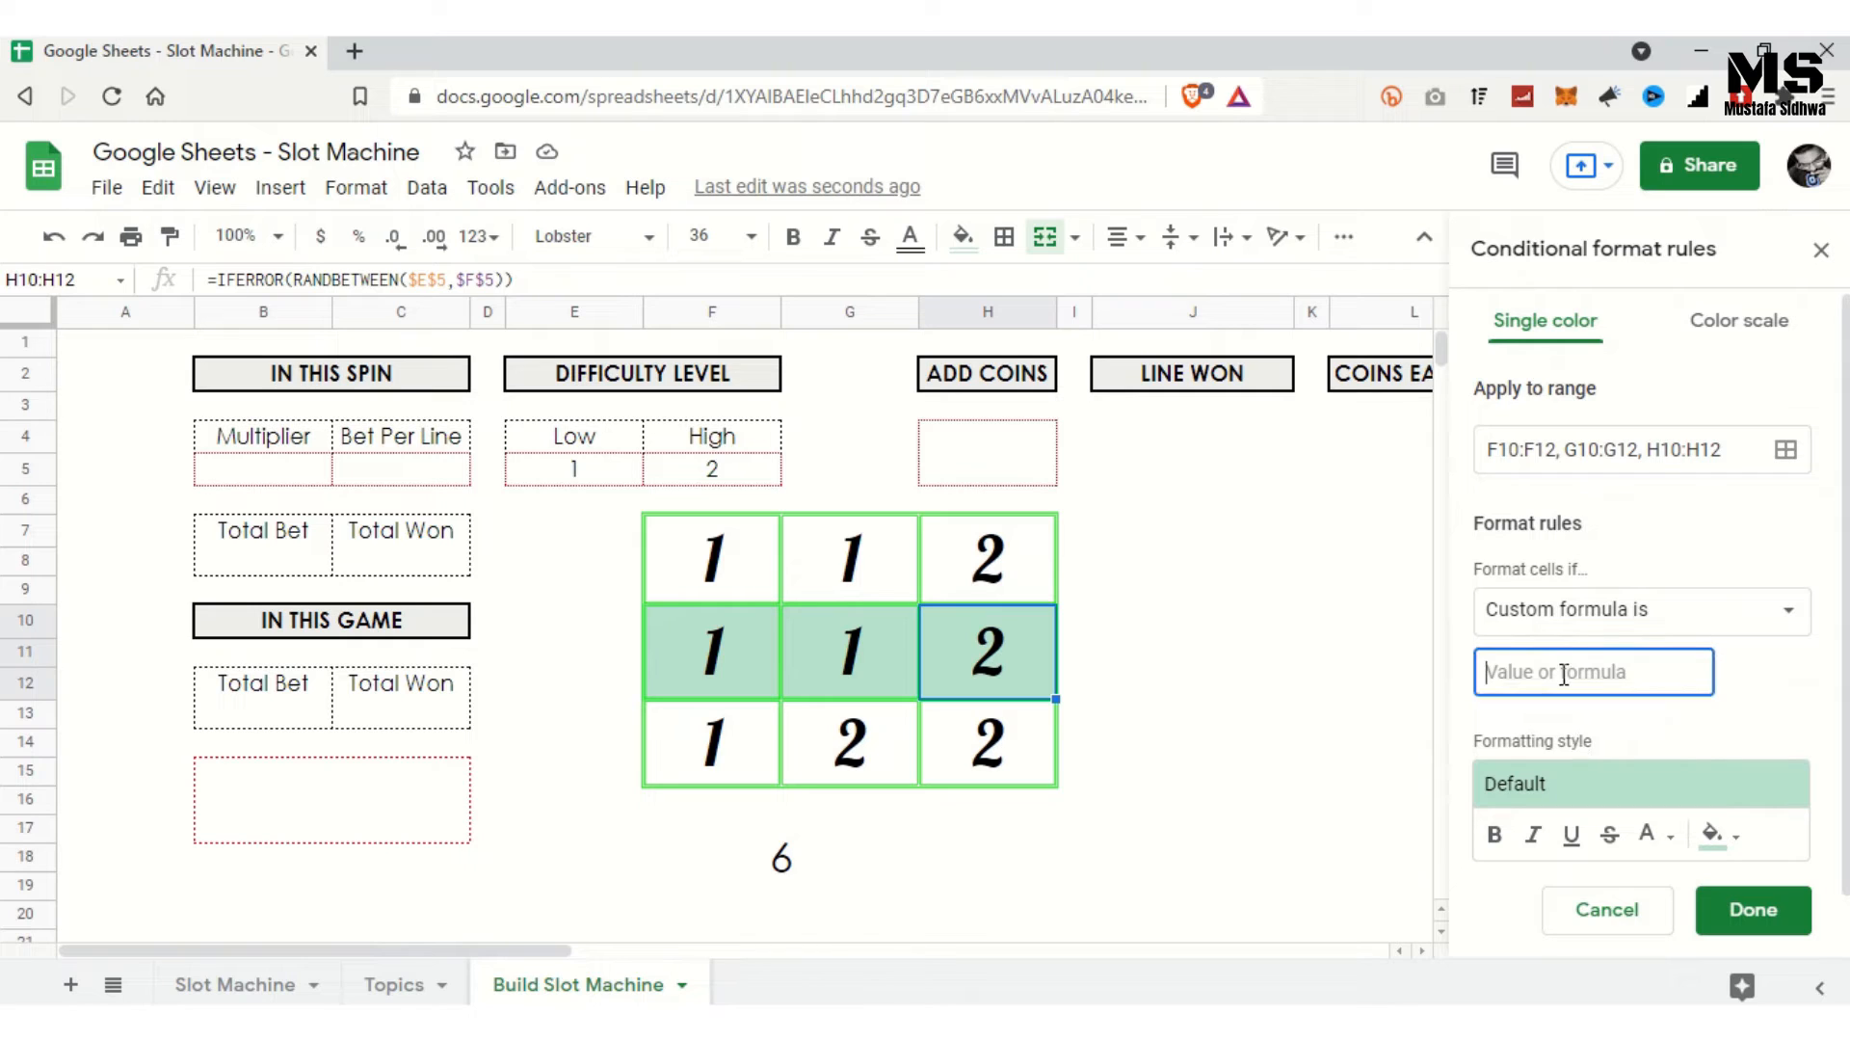
{"action": "type", "text": "="}
{"action": "key", "text": "BackSpace"}
{"action": "key", "text": "BackSpace"}
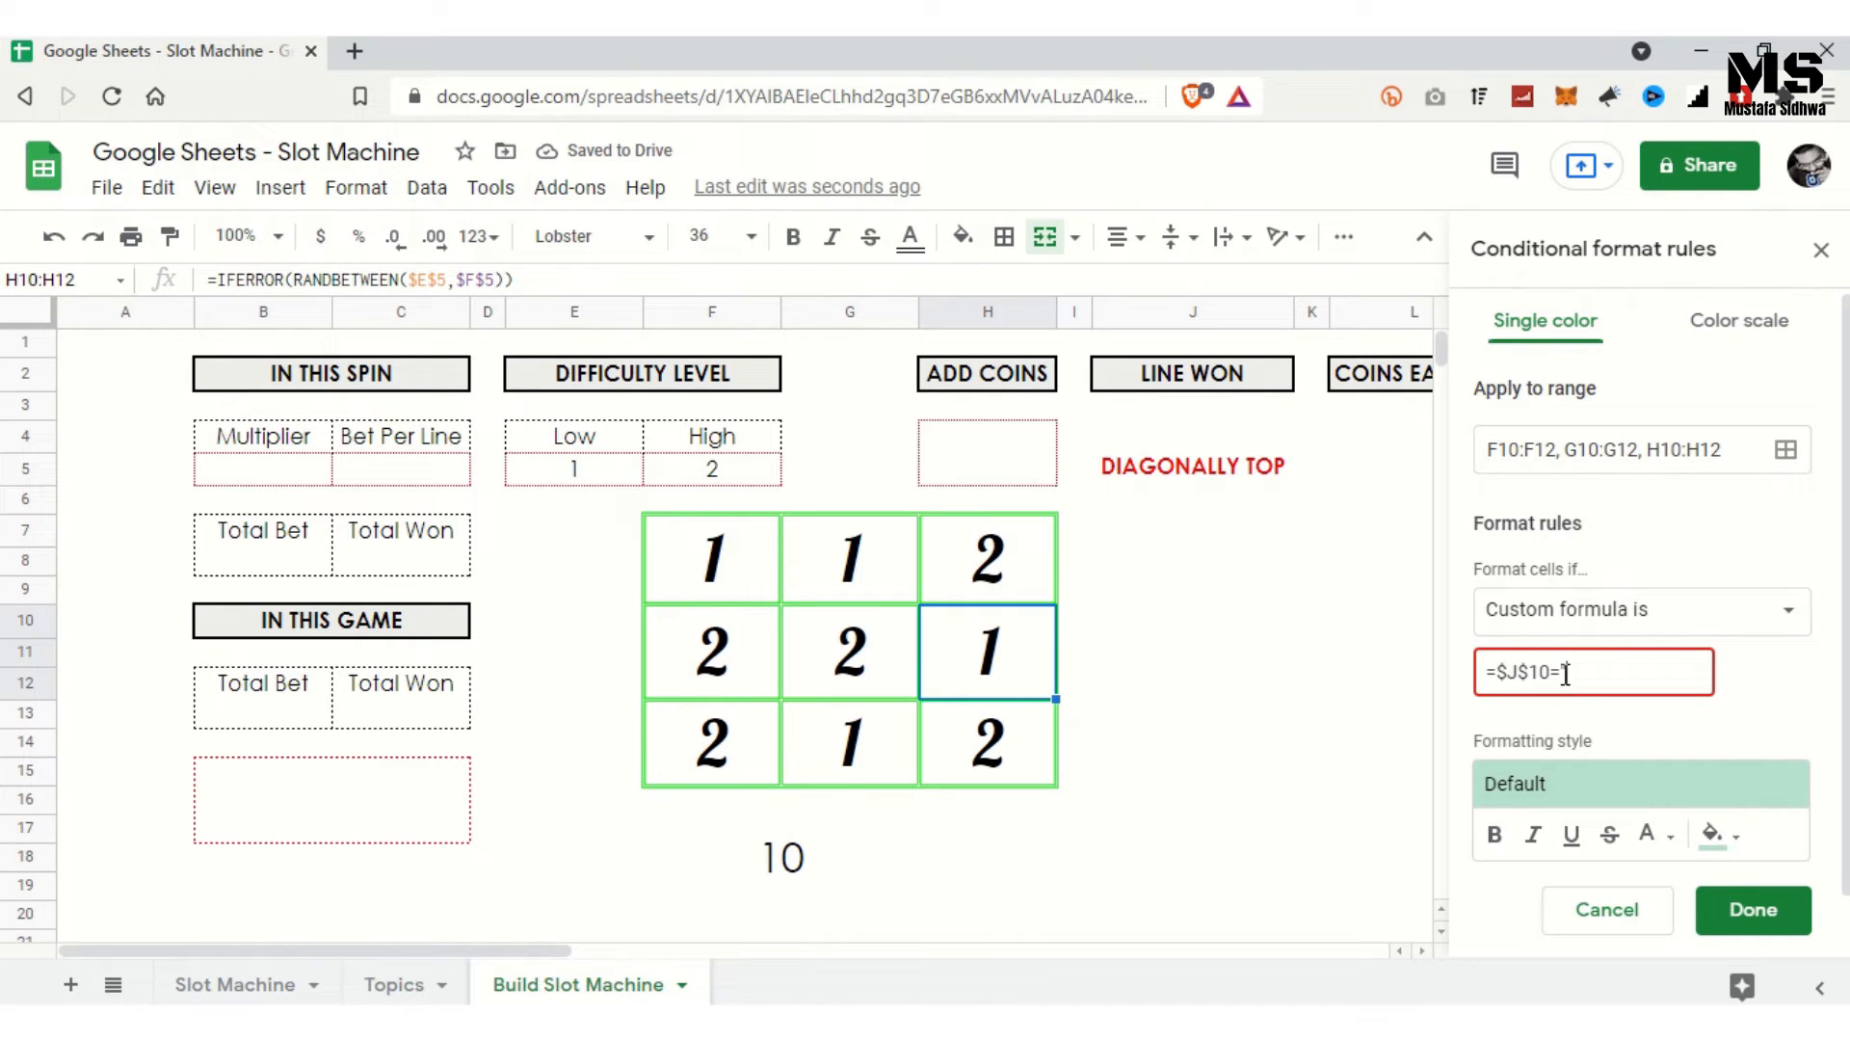
{"action": "left_click", "coordinate": [1199, 651]}
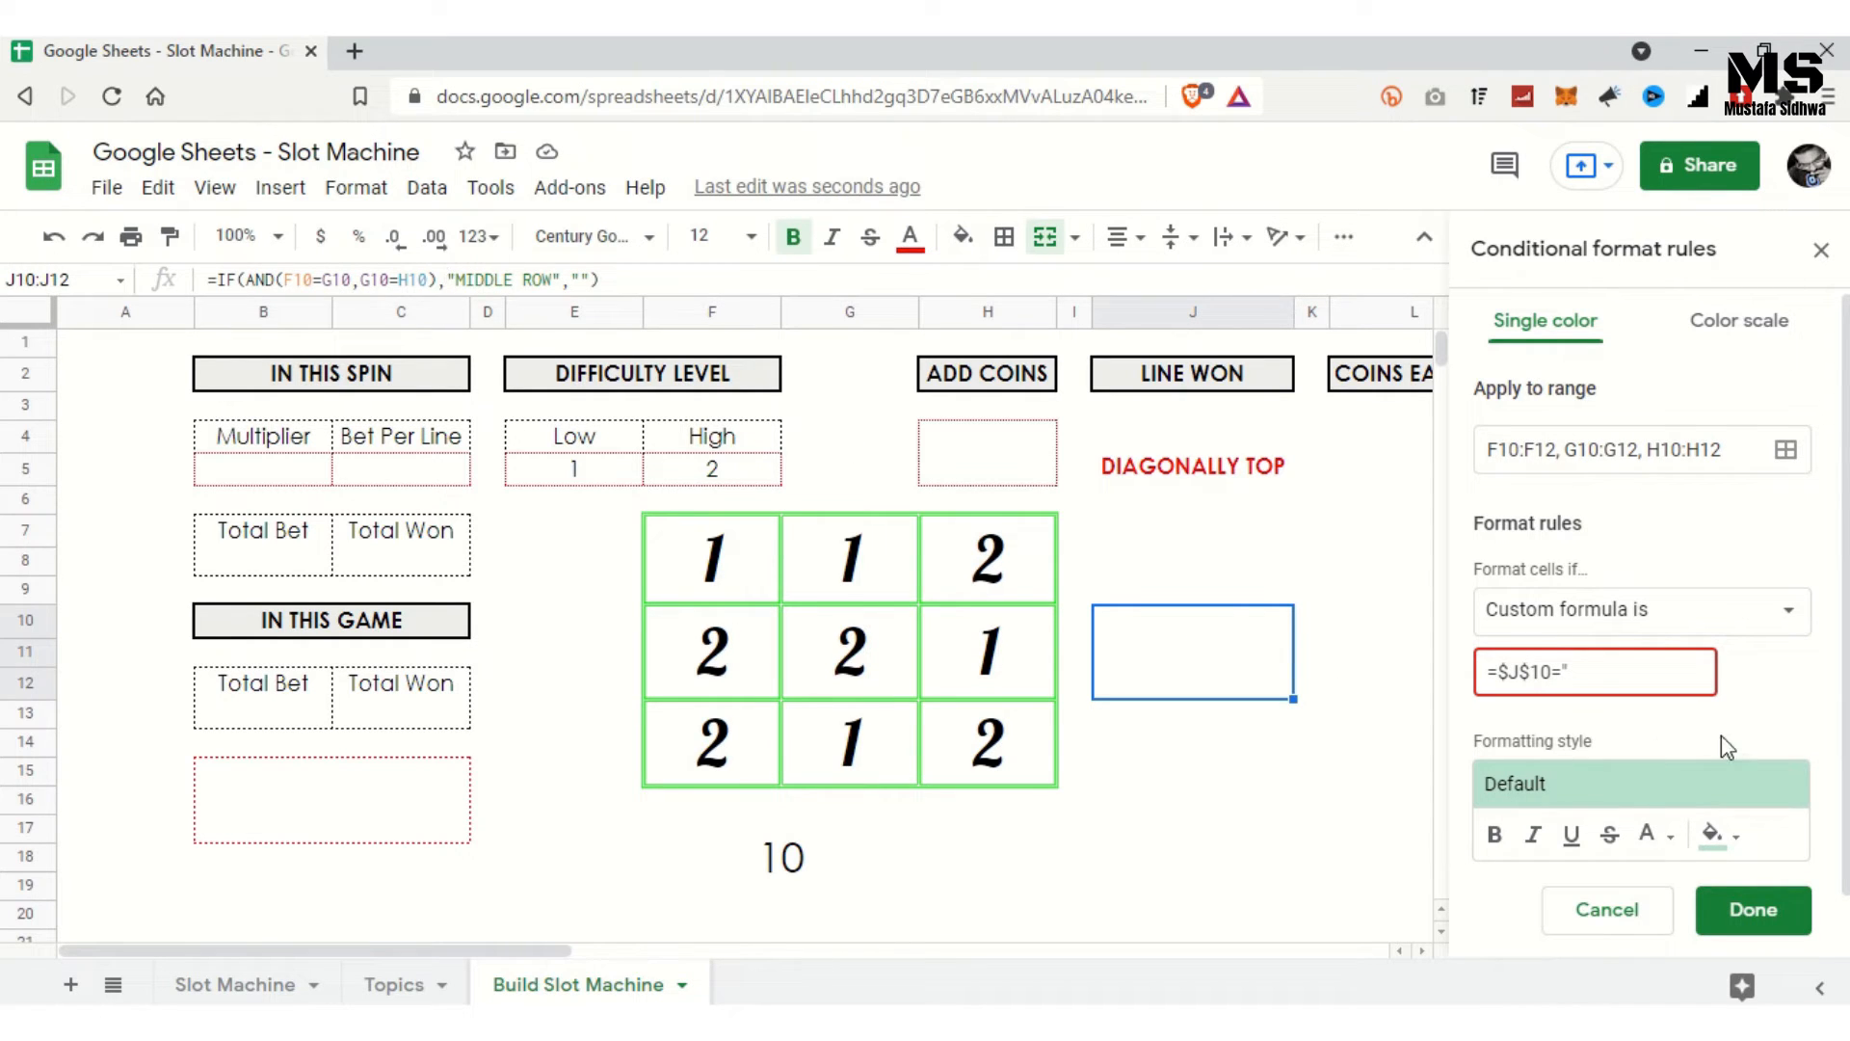
{"action": "left_click", "coordinate": [1596, 672]}
{"action": "type", "text": "MIDDLE ROW"}
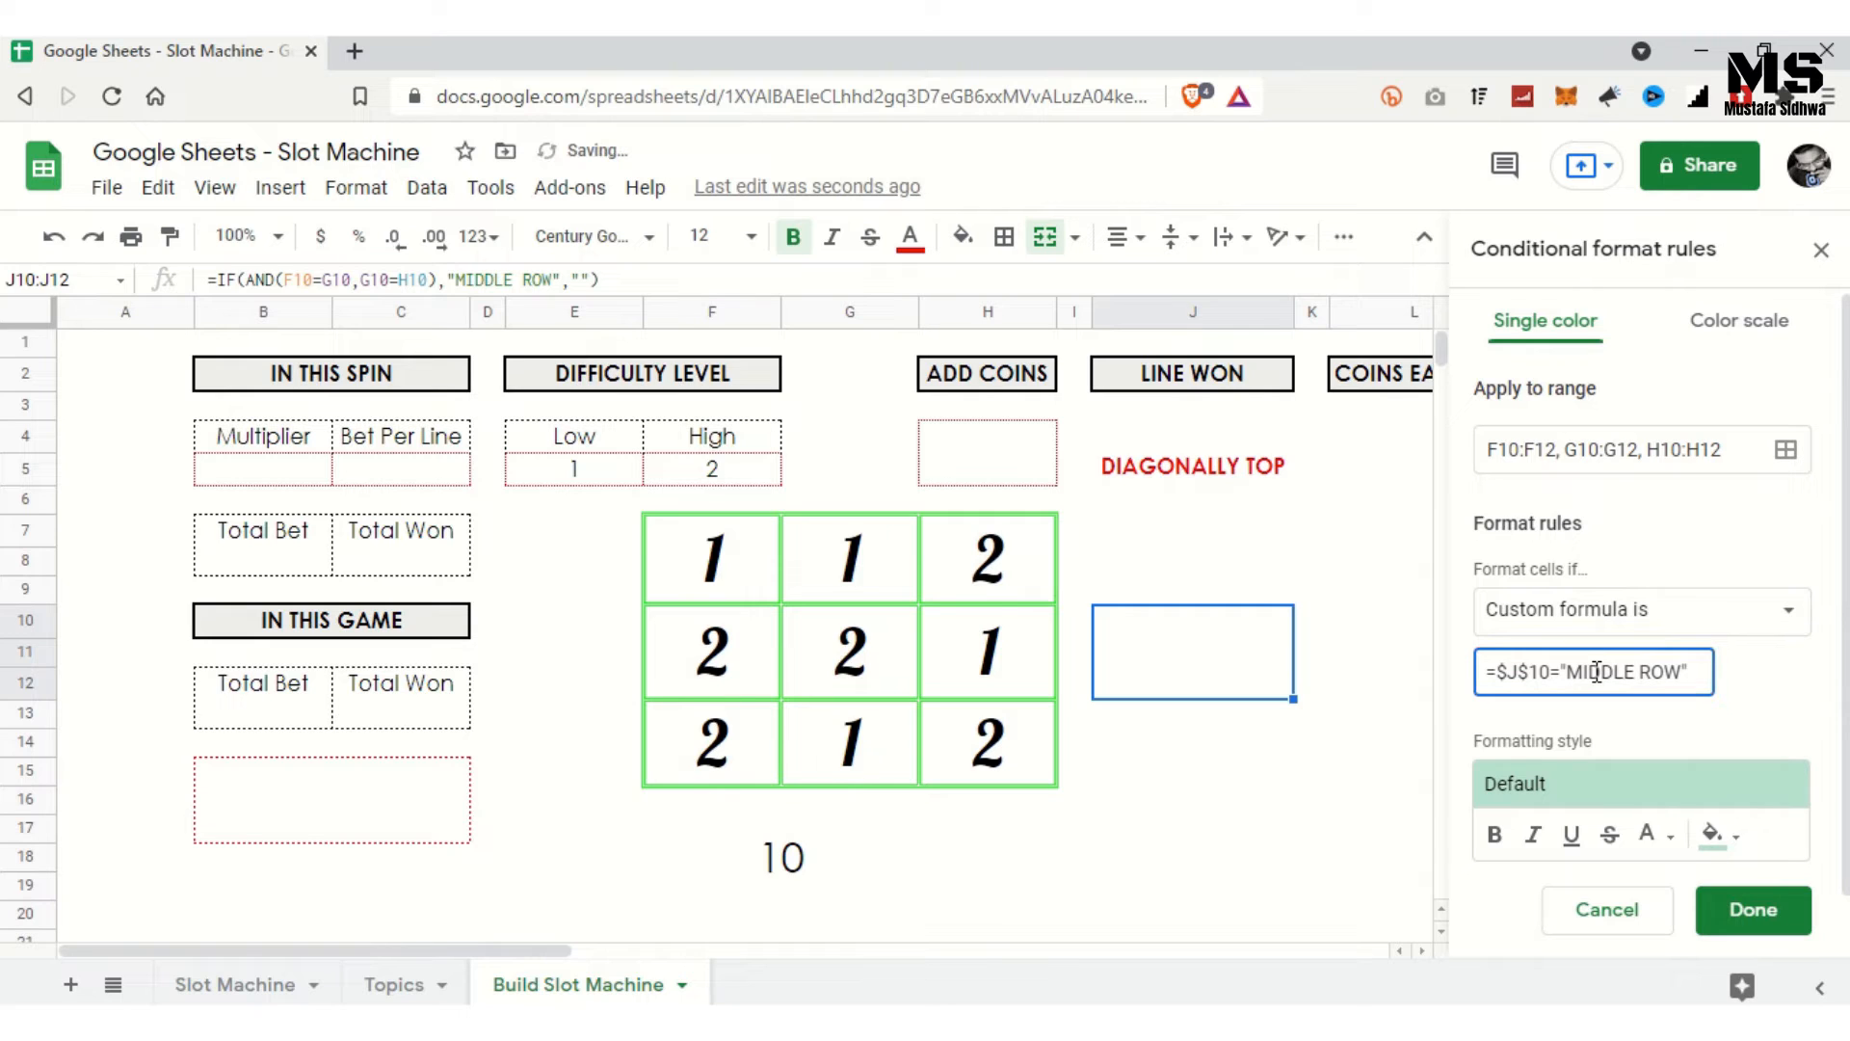
Step: Give the middle-row rule a yellow fill with bold red text and save it
{"action": "left_click", "coordinate": [1719, 835]}
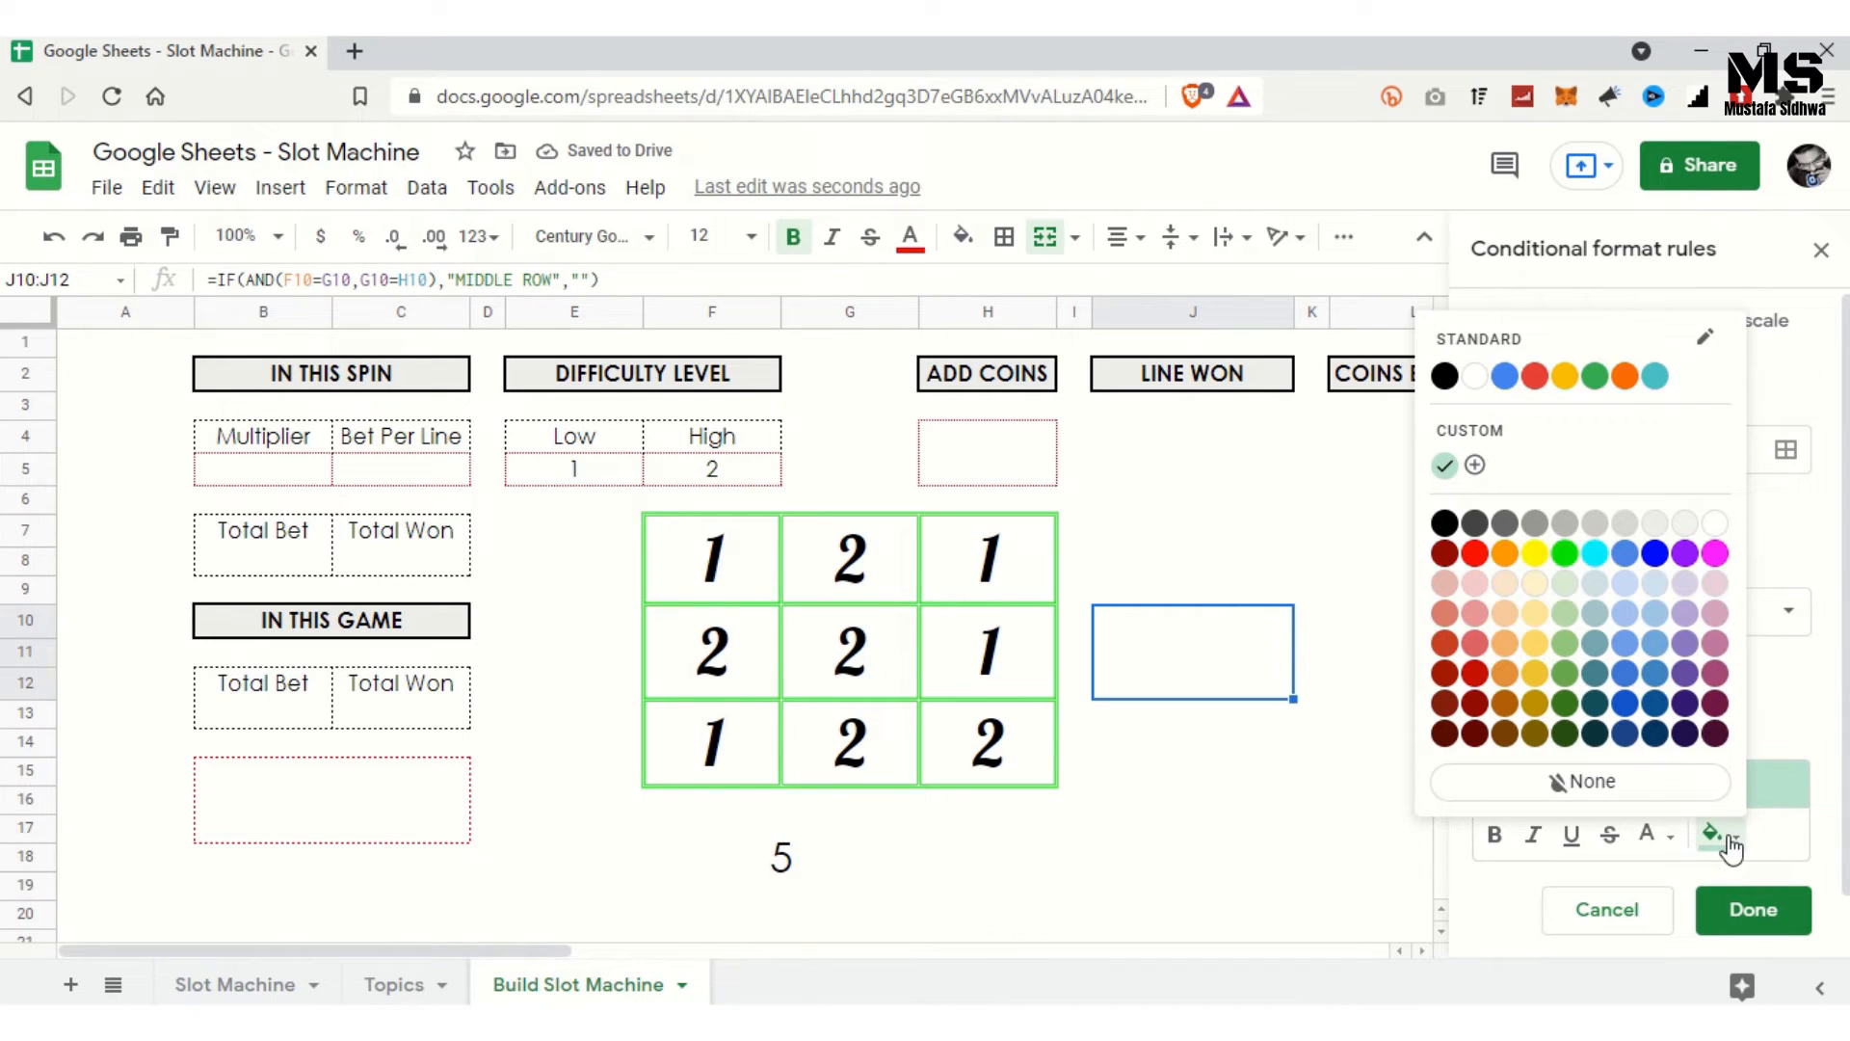
{"action": "left_click", "coordinate": [1537, 555]}
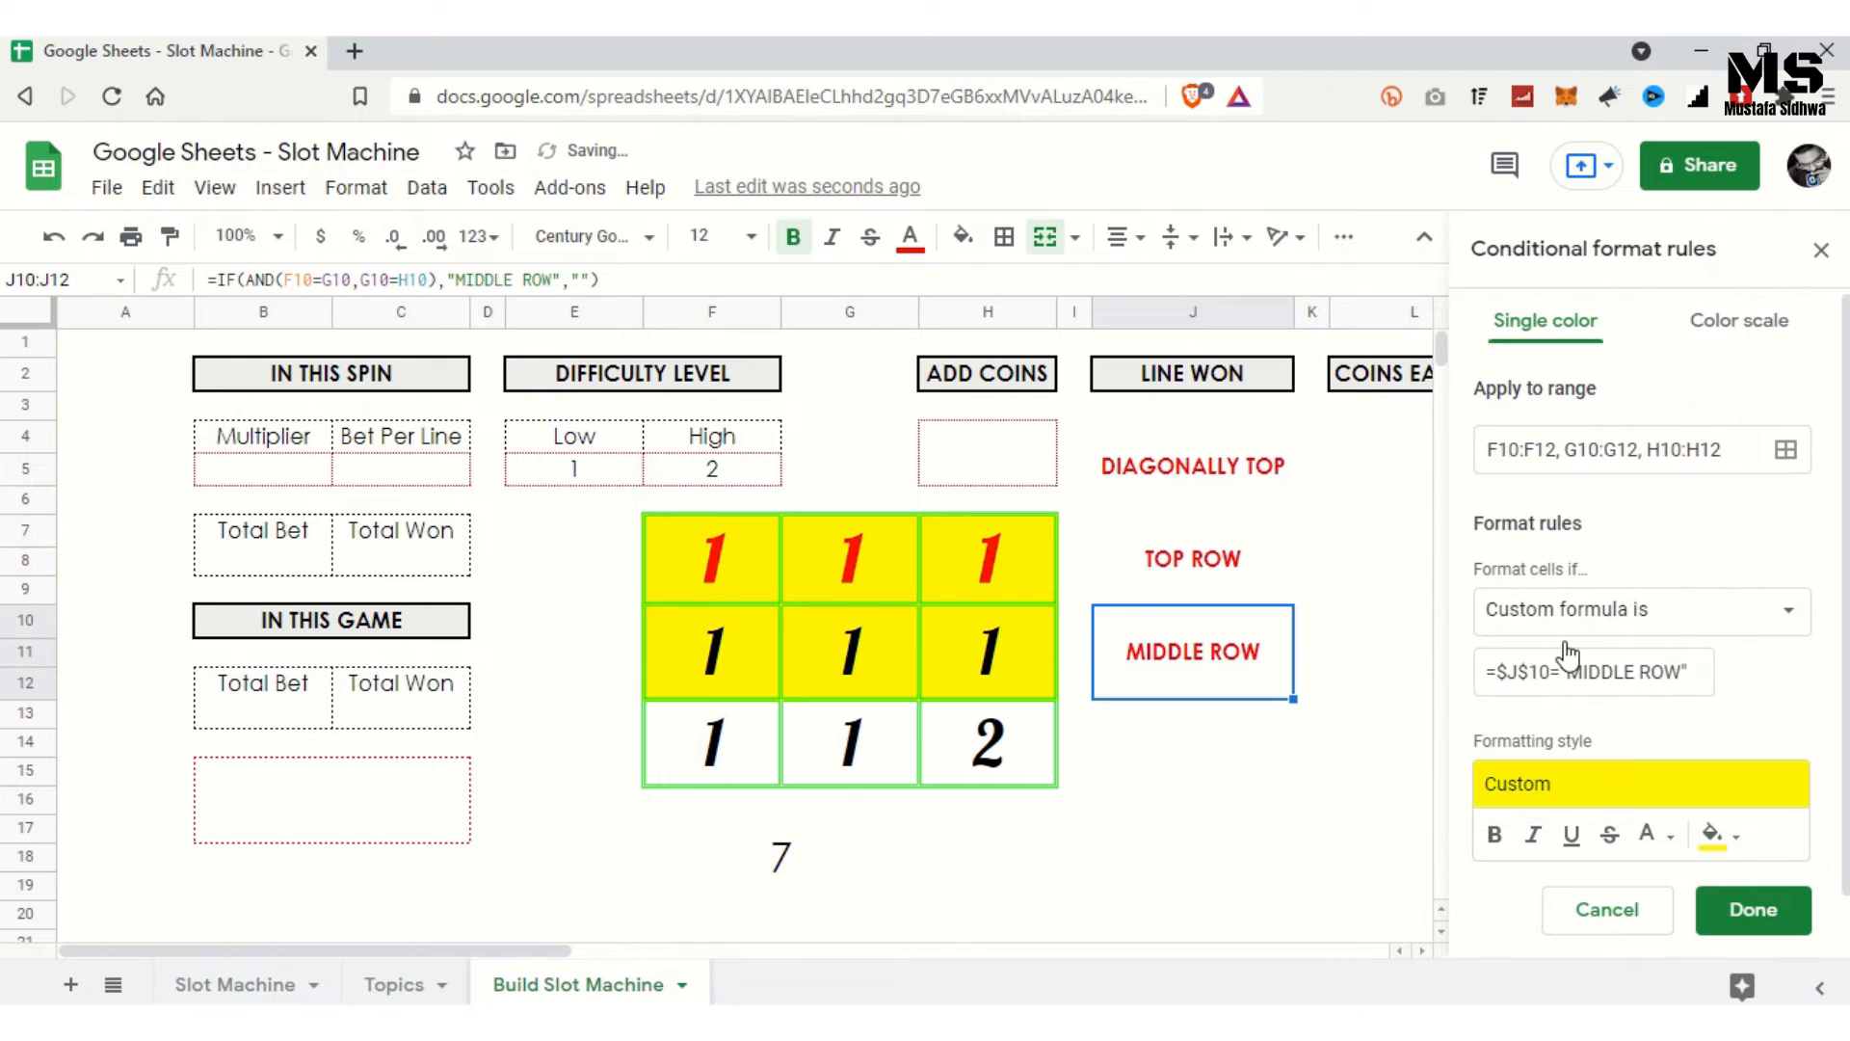
{"action": "left_click", "coordinate": [1672, 850]}
{"action": "left_click", "coordinate": [1407, 563]}
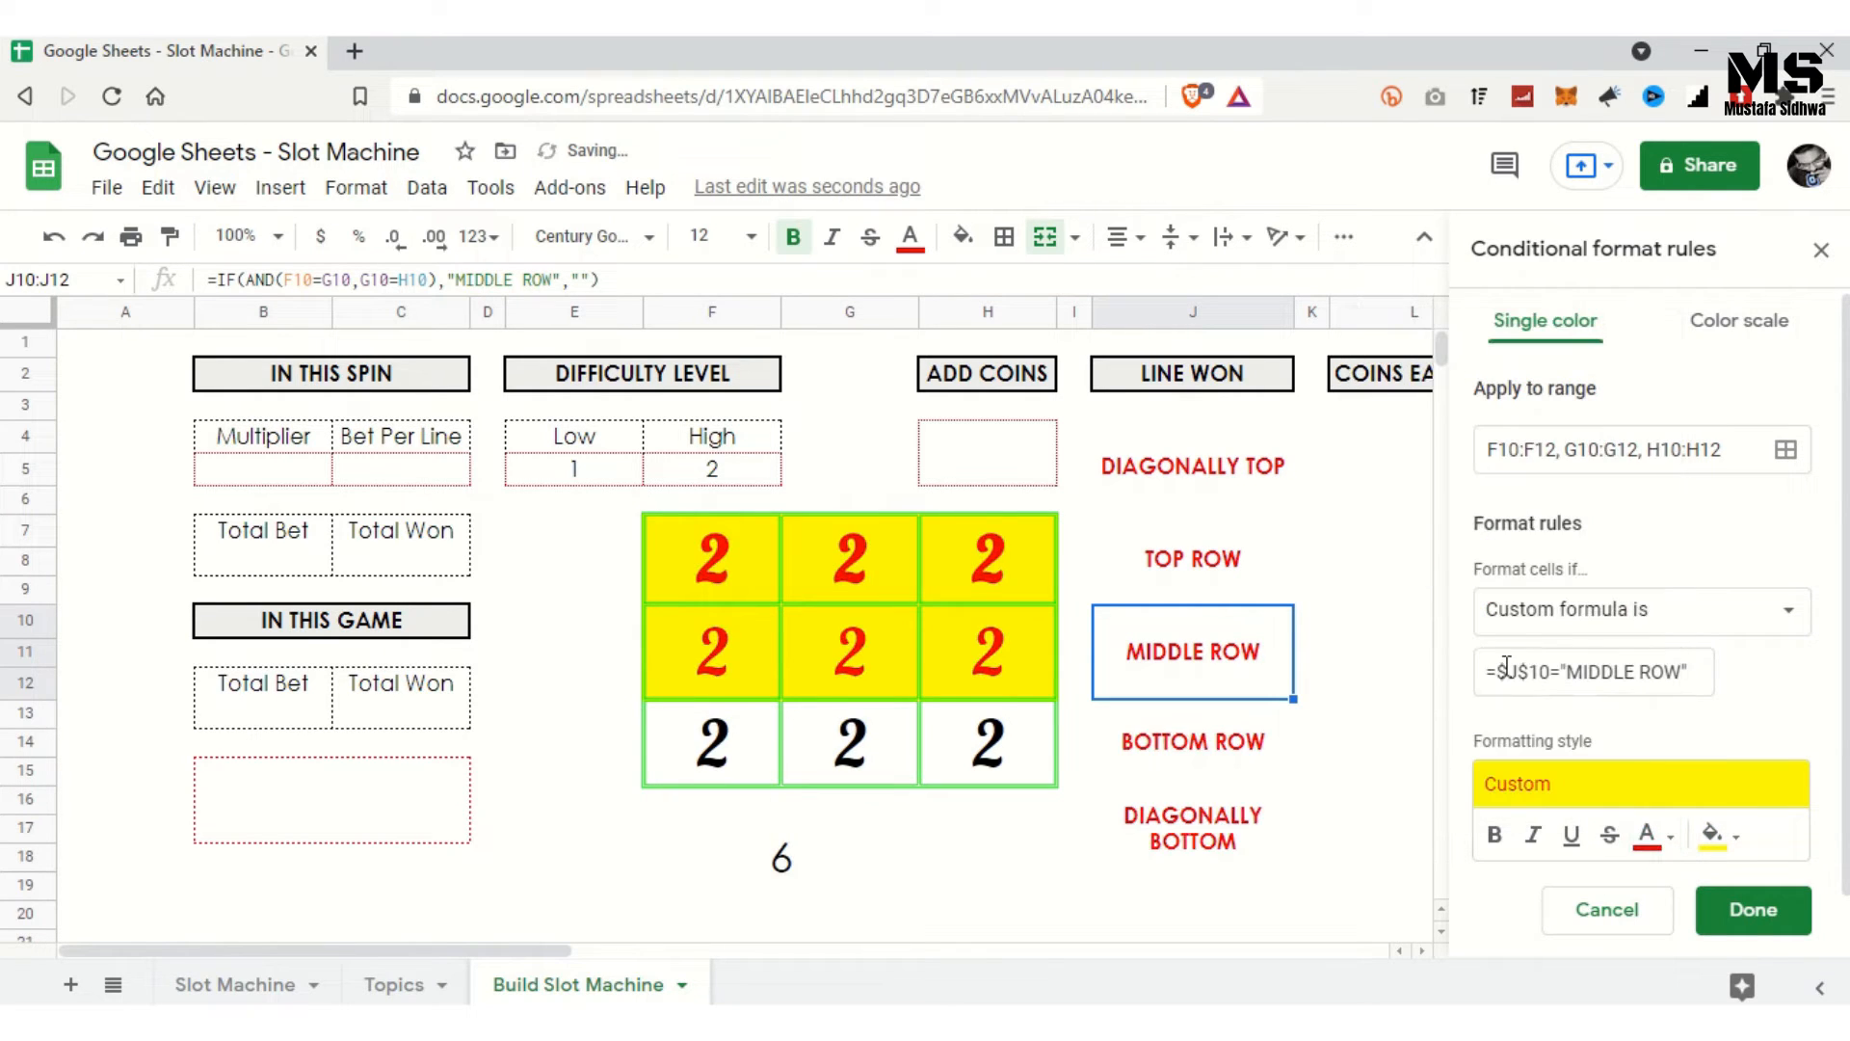
{"action": "left_click", "coordinate": [1495, 835]}
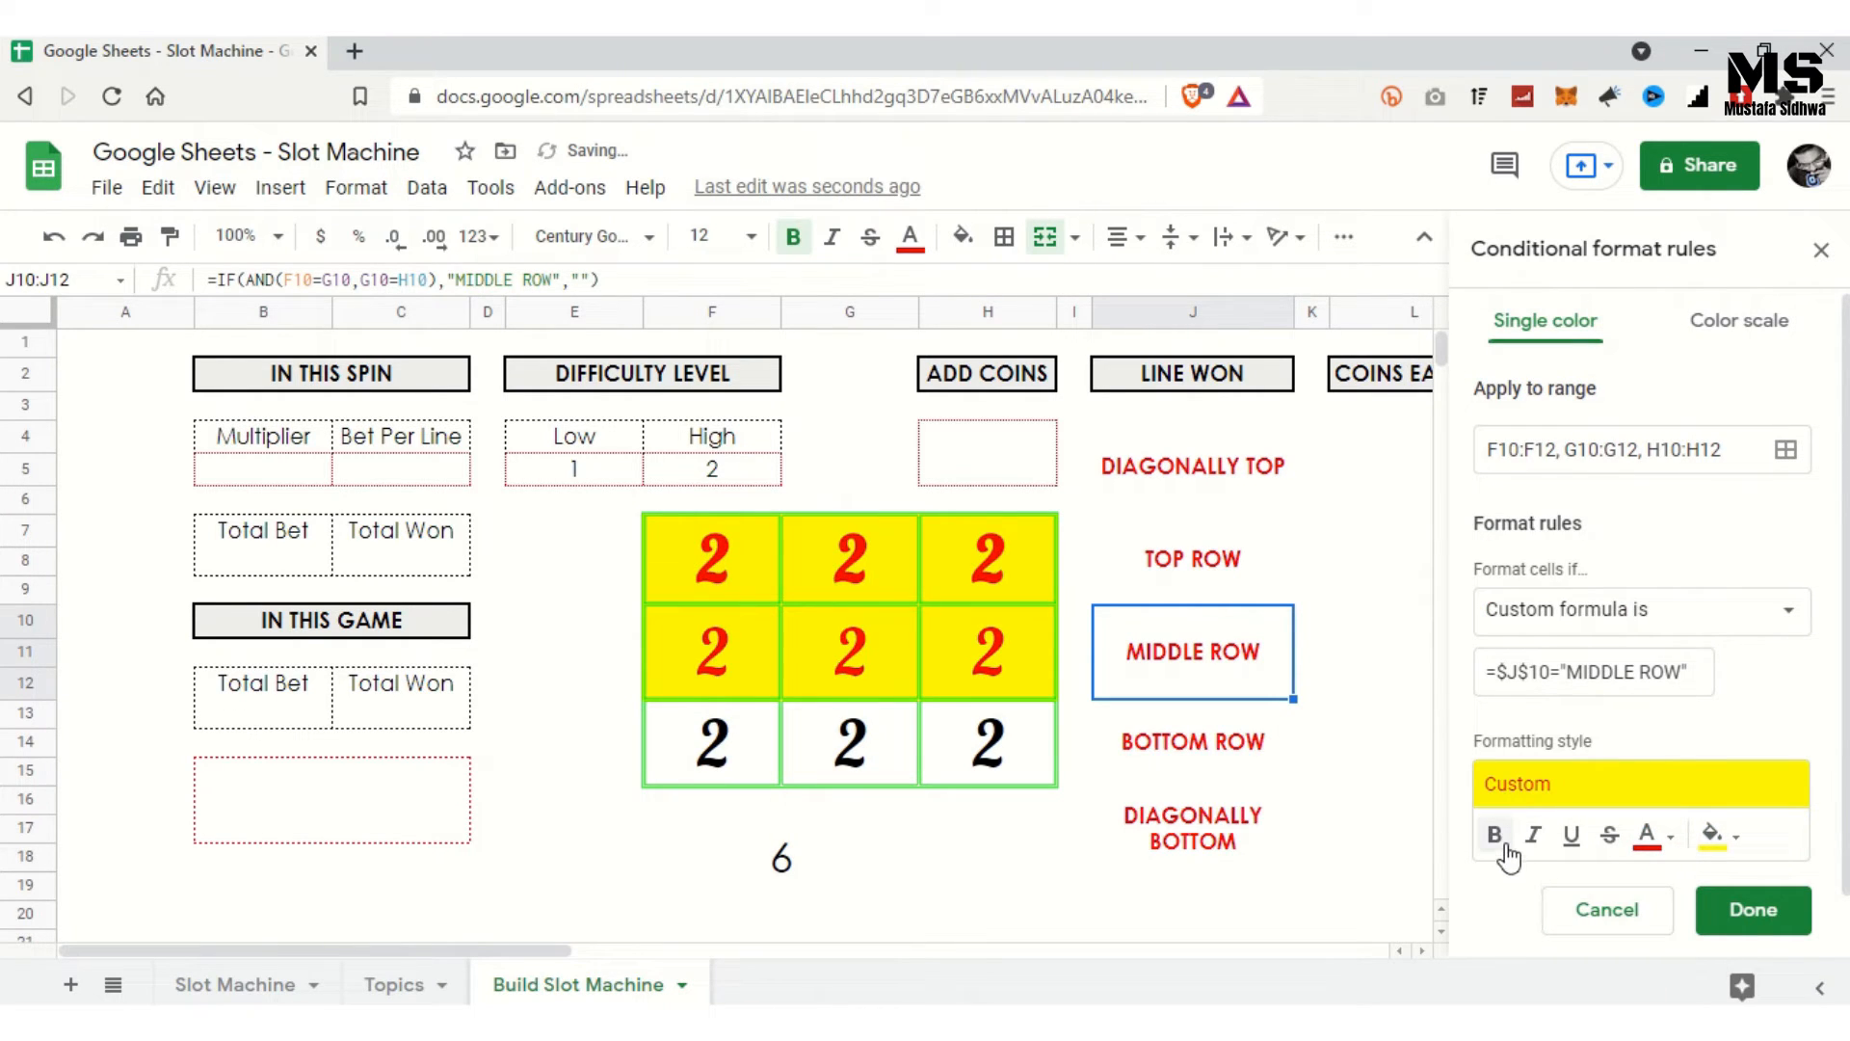
{"action": "left_click", "coordinate": [1754, 910]}
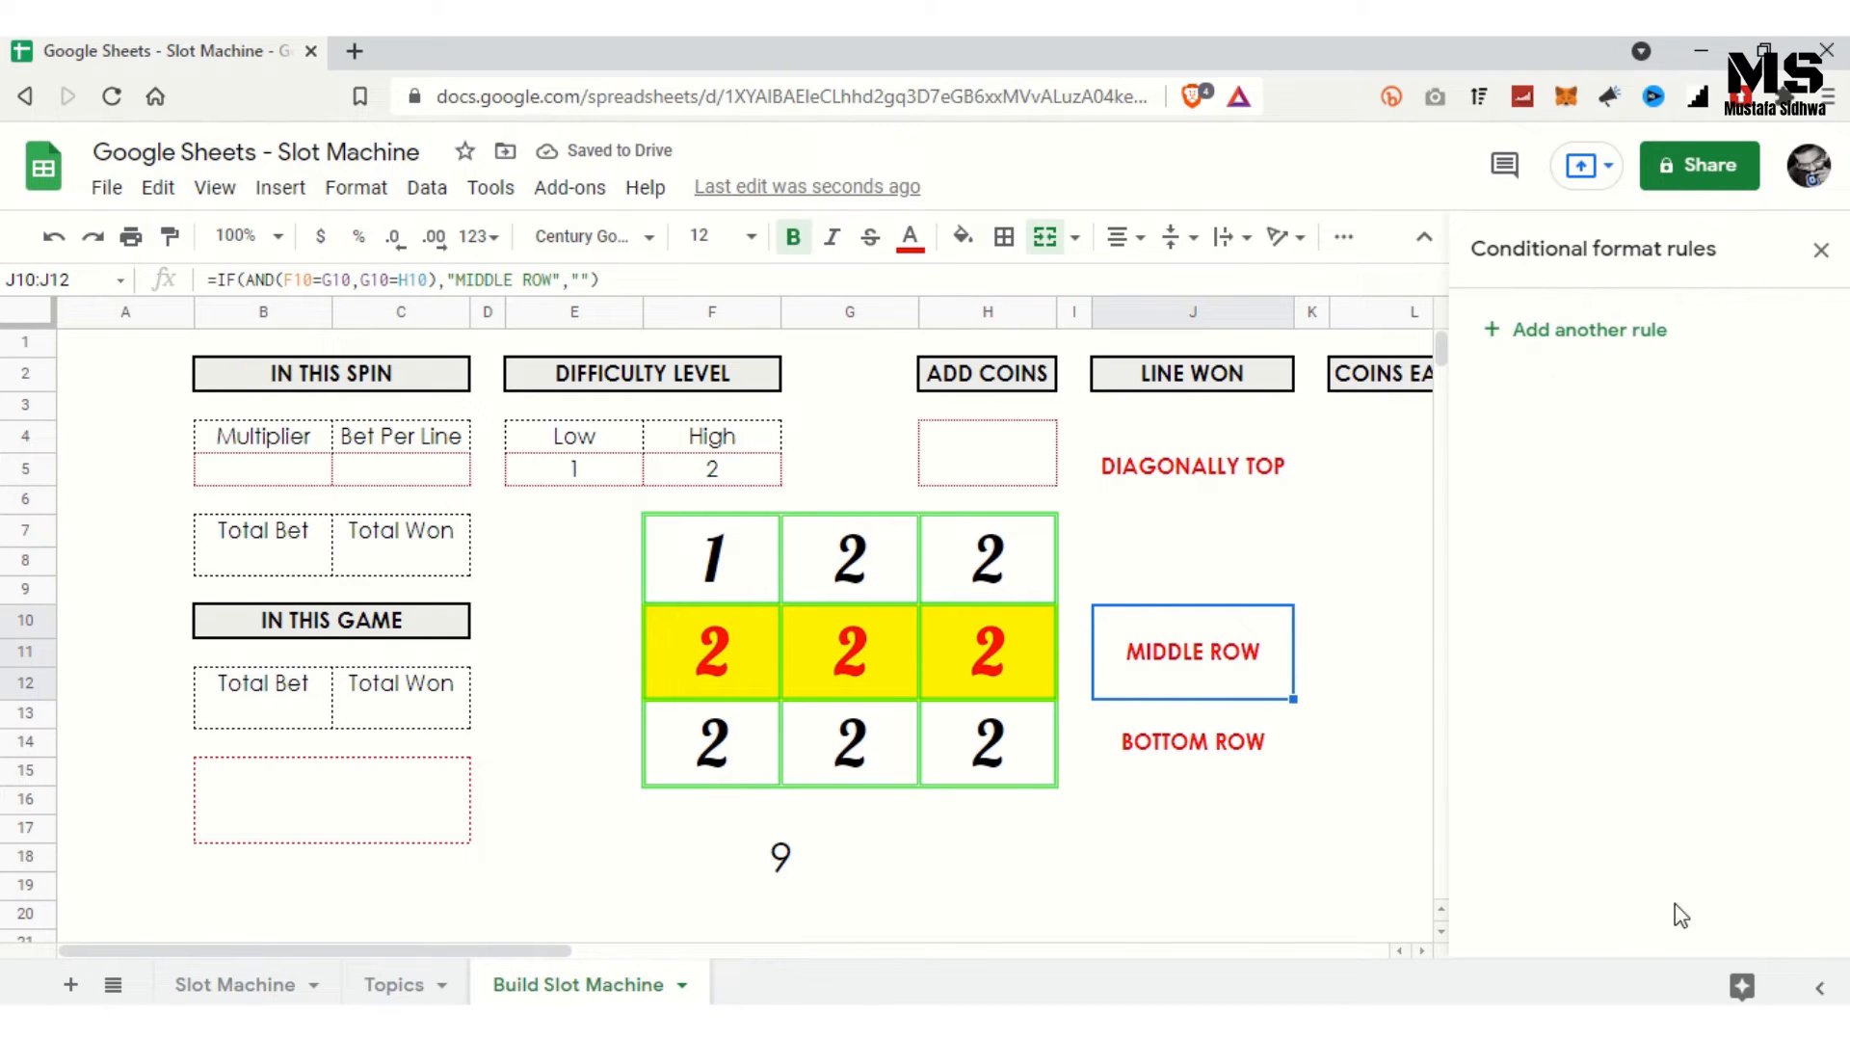
Step: Start a conditional formatting rule for the bottom reel cell F13:F15 and add G13:G15 to its range
{"action": "left_click", "coordinate": [725, 761]}
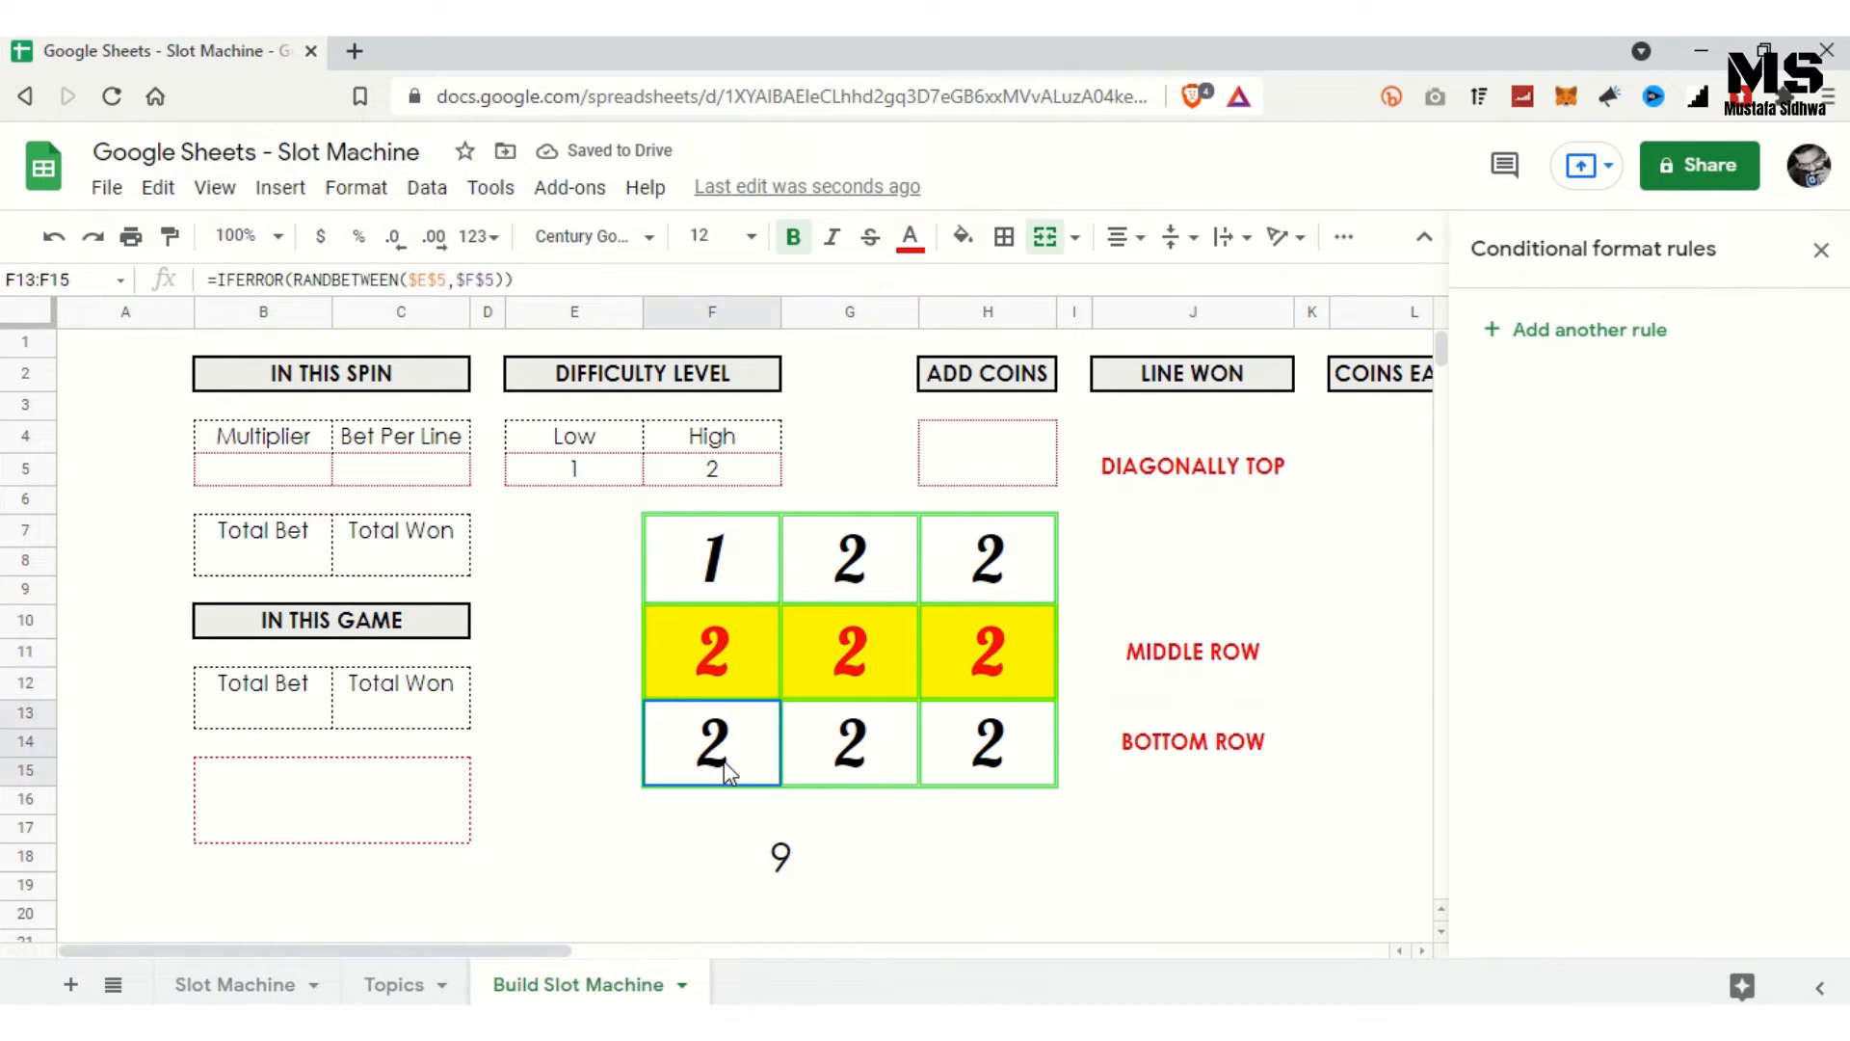
{"action": "left_click", "coordinate": [349, 189]}
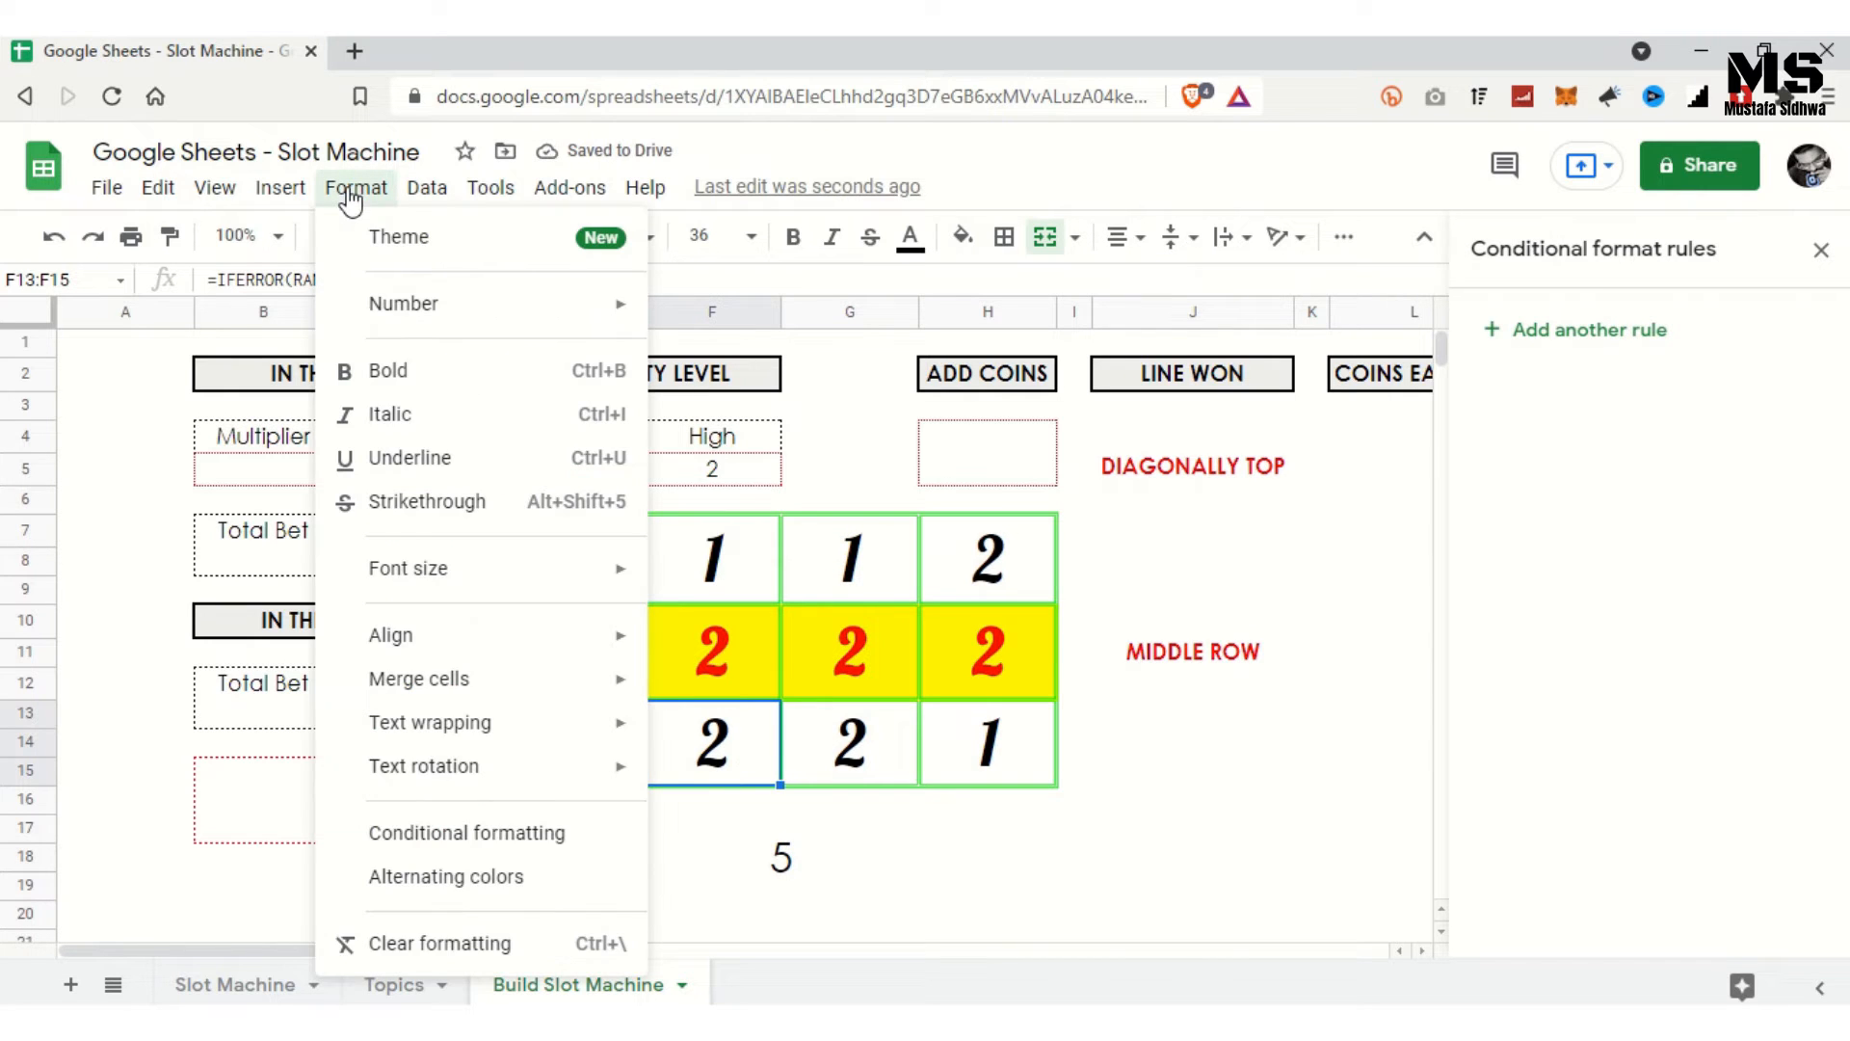
{"action": "left_click", "coordinate": [497, 848]}
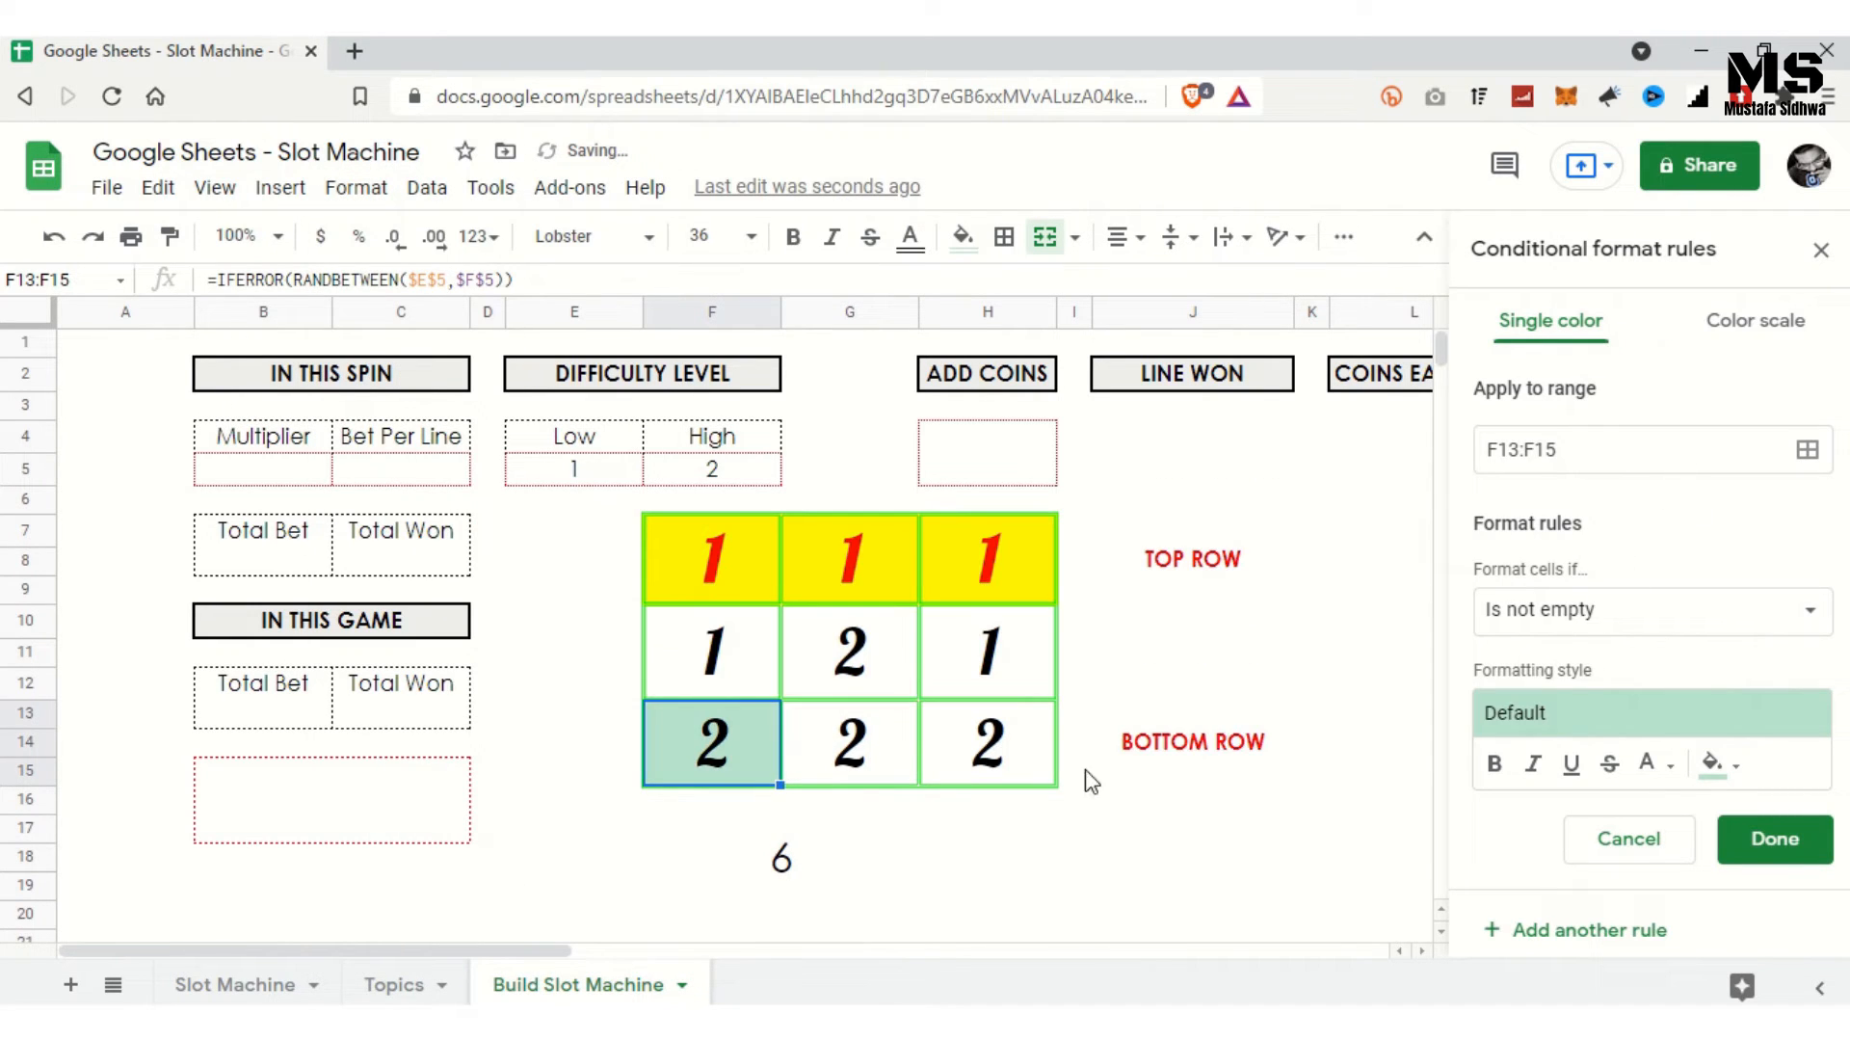
{"action": "left_click", "coordinate": [1809, 451]}
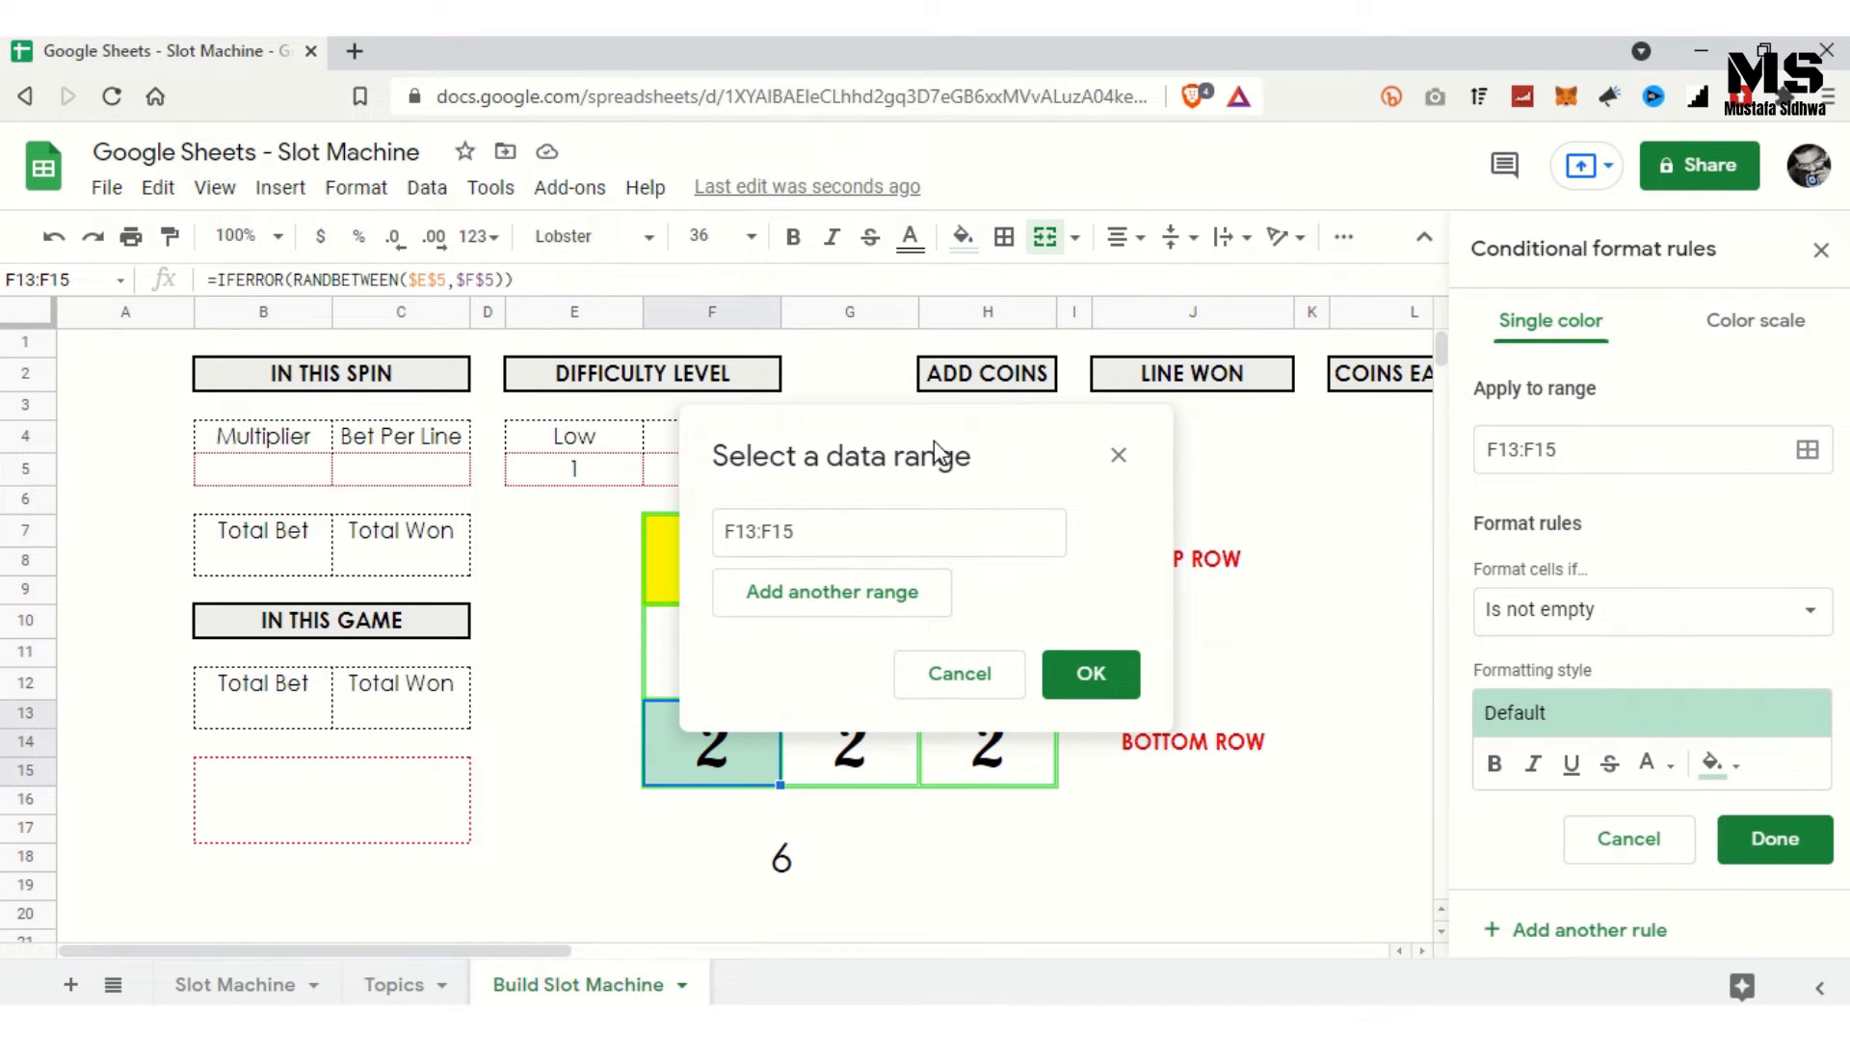
{"action": "left_click_drag", "start_coordinate": [927, 449], "coordinate": [1517, 385]}
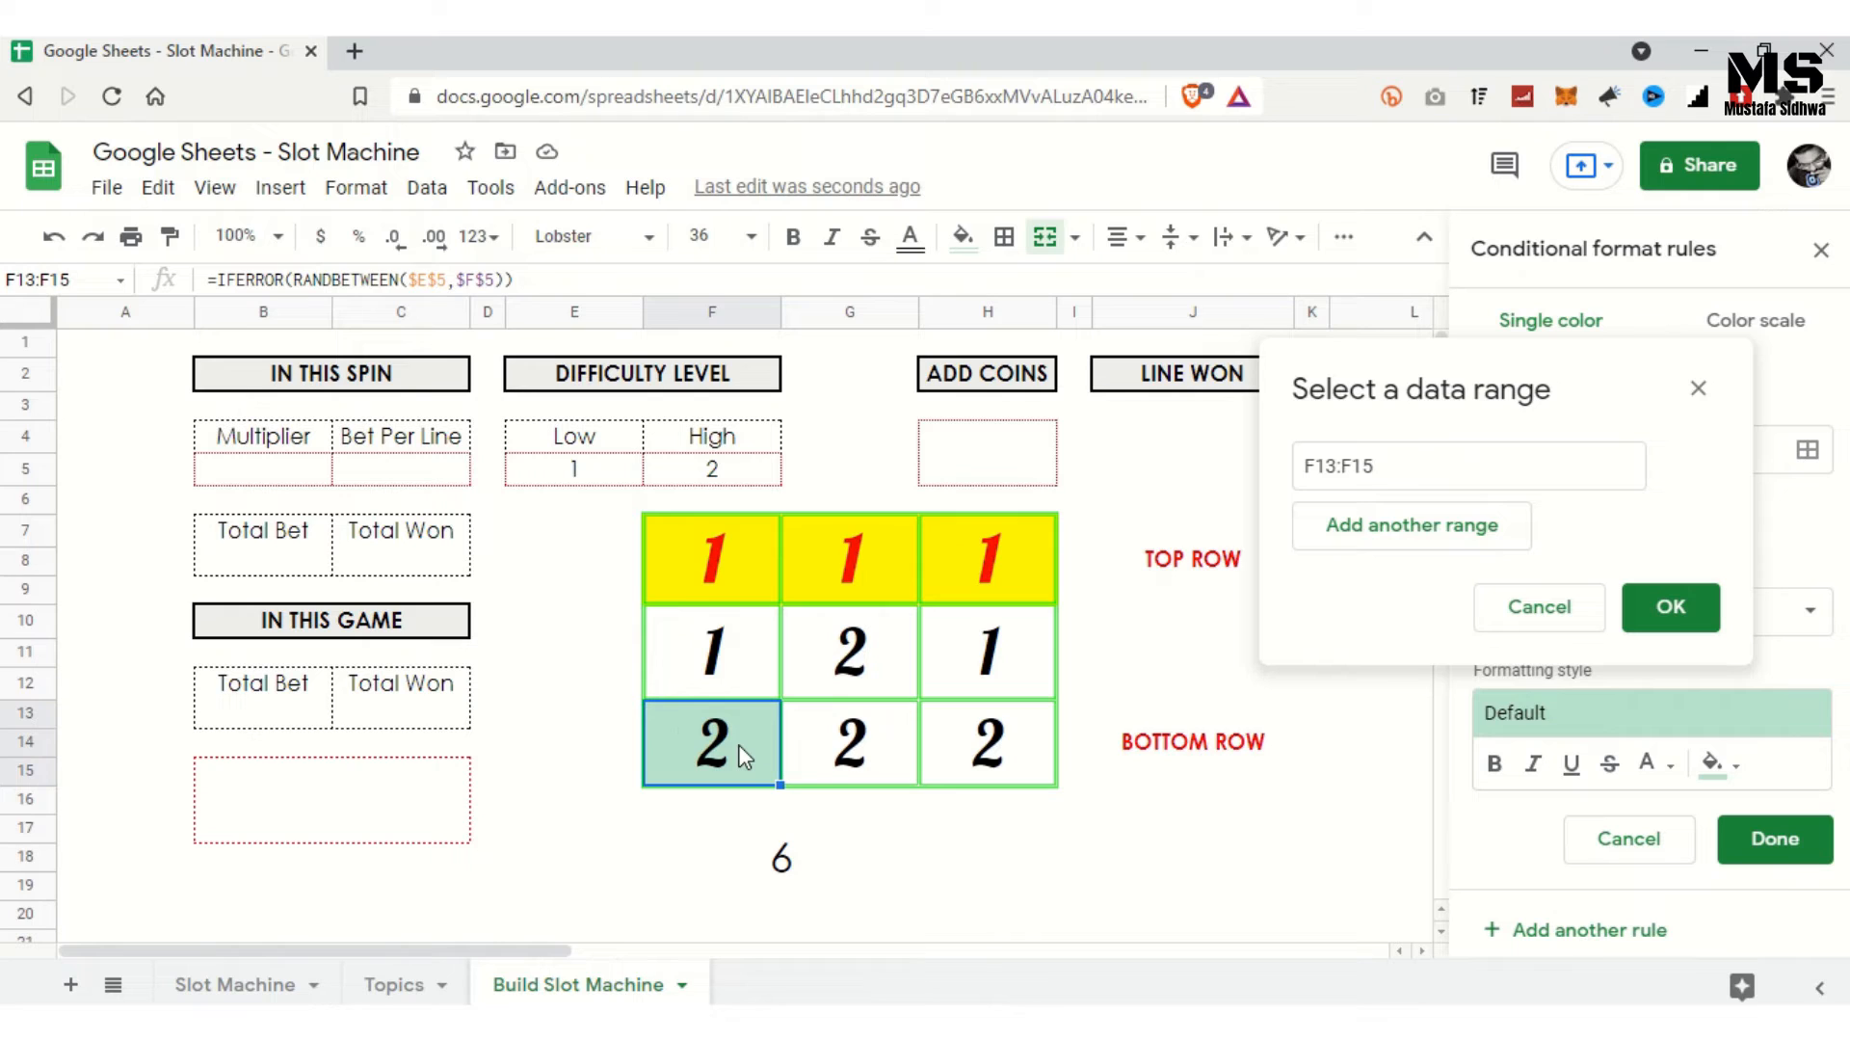
{"action": "left_click", "coordinate": [1460, 526]}
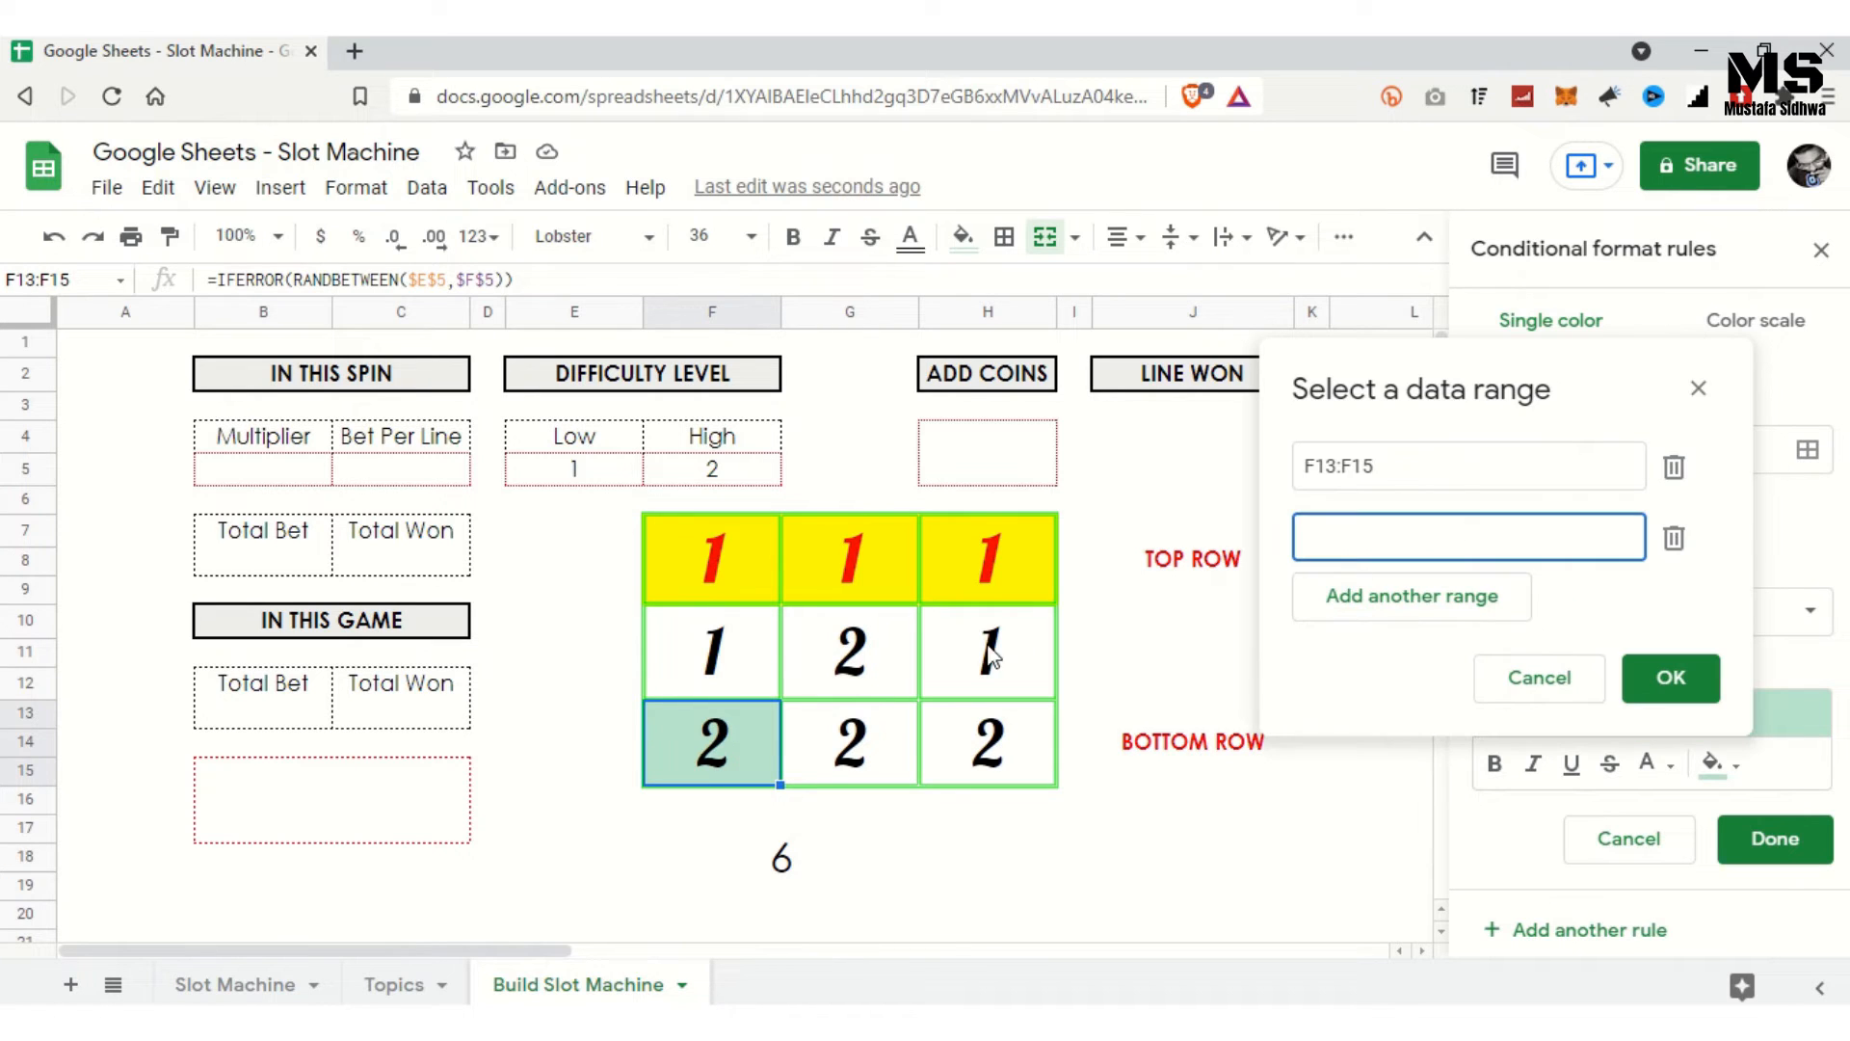
{"action": "left_click", "coordinate": [886, 740]}
{"action": "left_click", "coordinate": [1399, 616]}
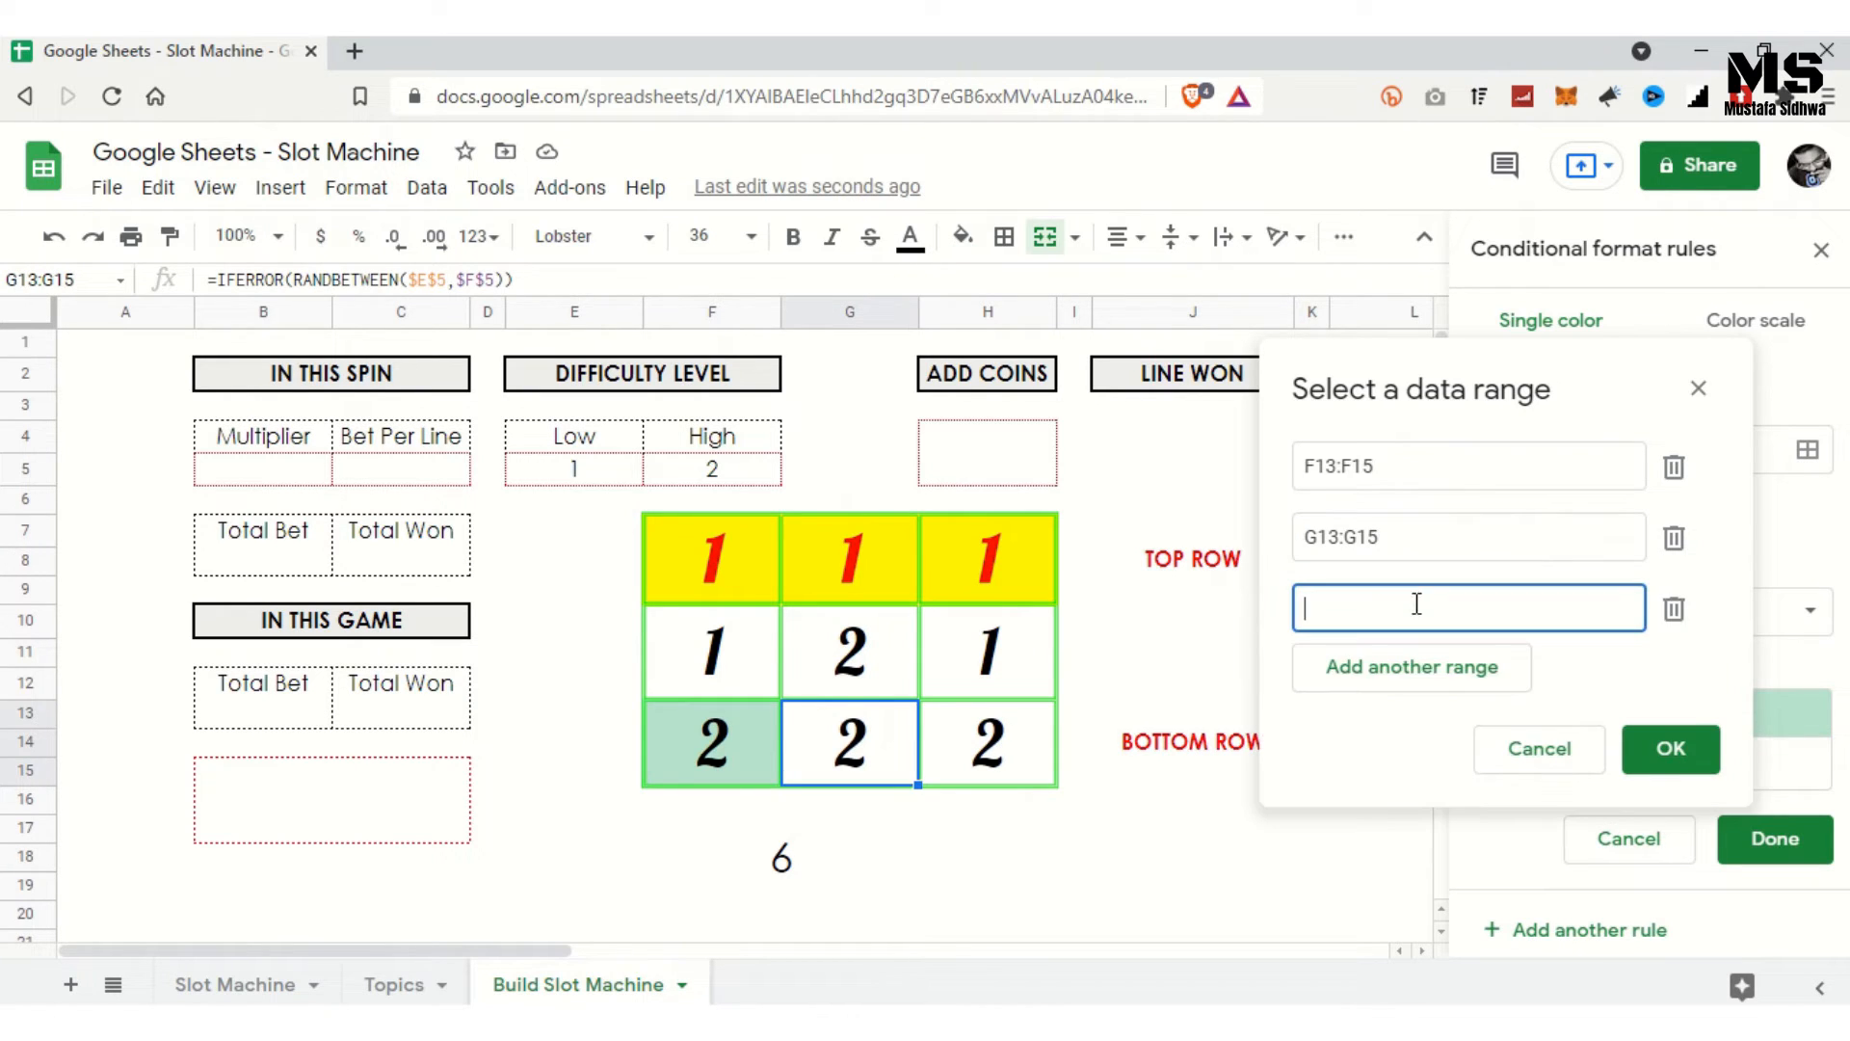
Step: Add H13:H15 to the rule's ranges and set its condition to the custom formula =$J$13="BOTTOM ROW"
{"action": "left_click", "coordinate": [997, 750]}
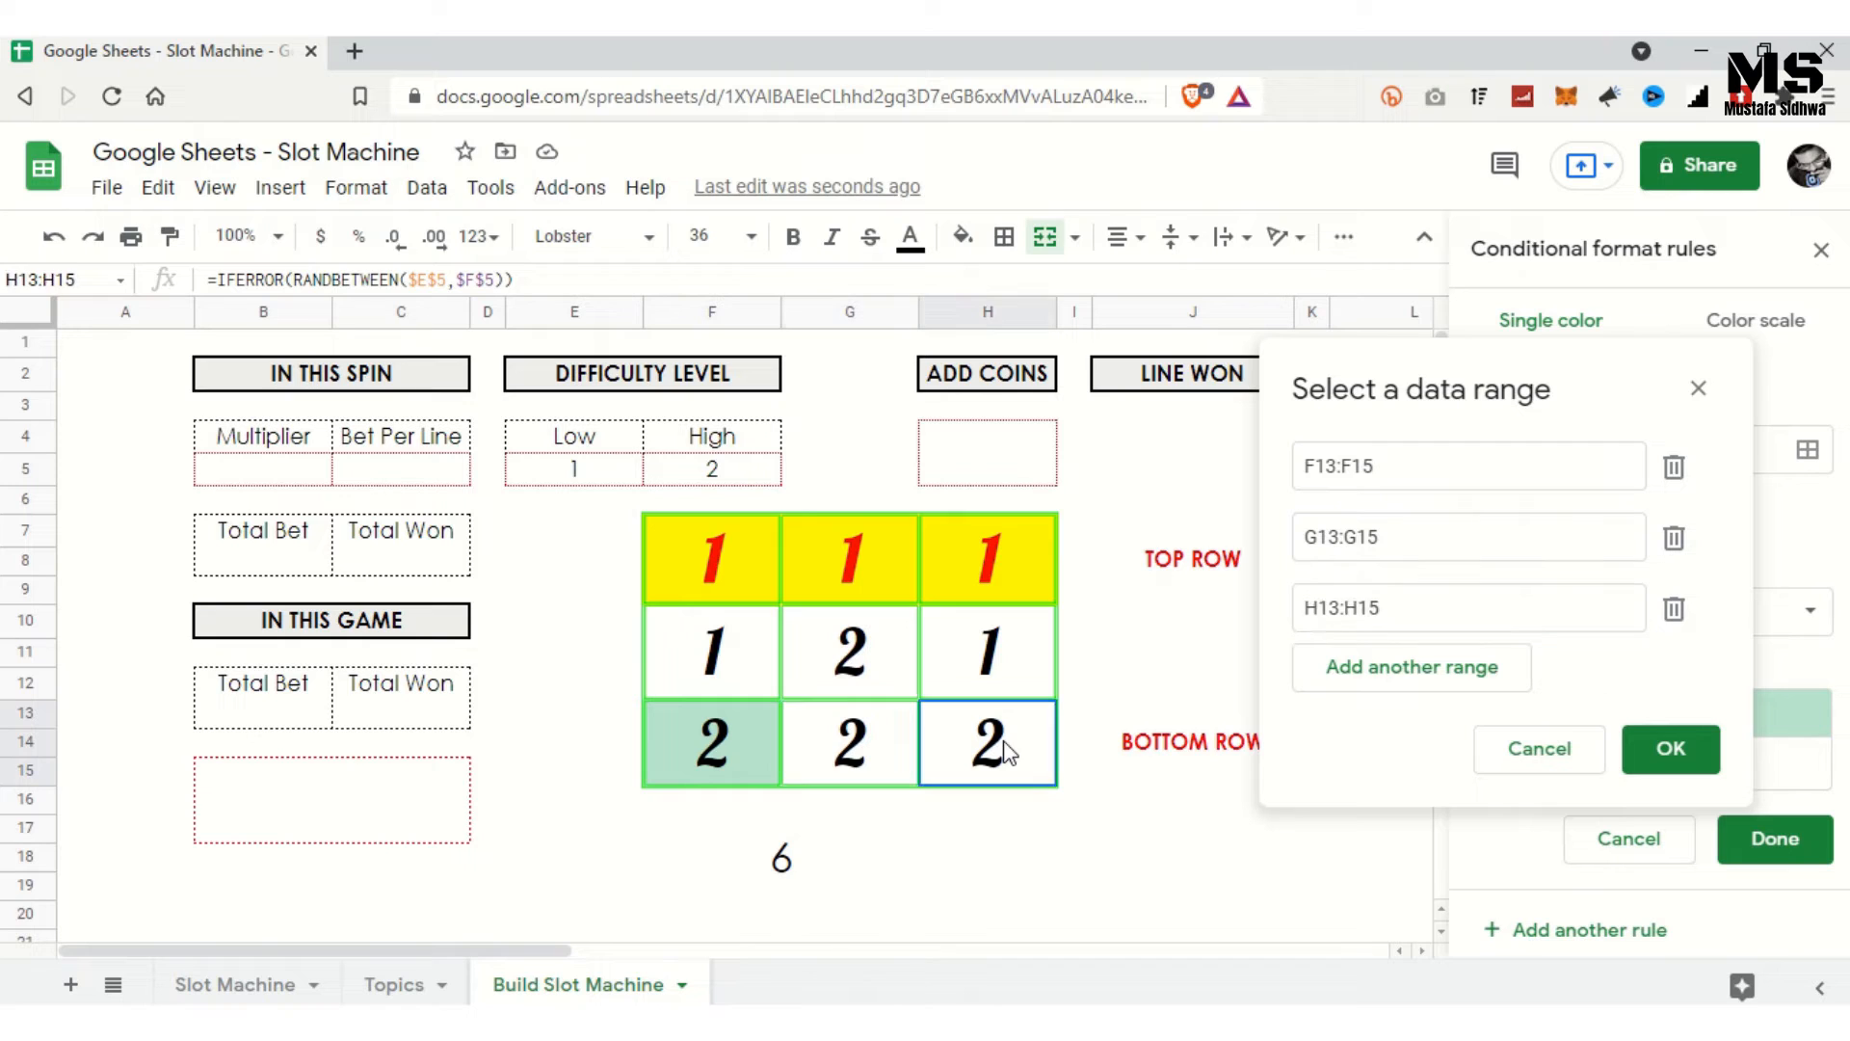
{"action": "left_click", "coordinate": [1653, 751]}
{"action": "left_click", "coordinate": [1807, 615]}
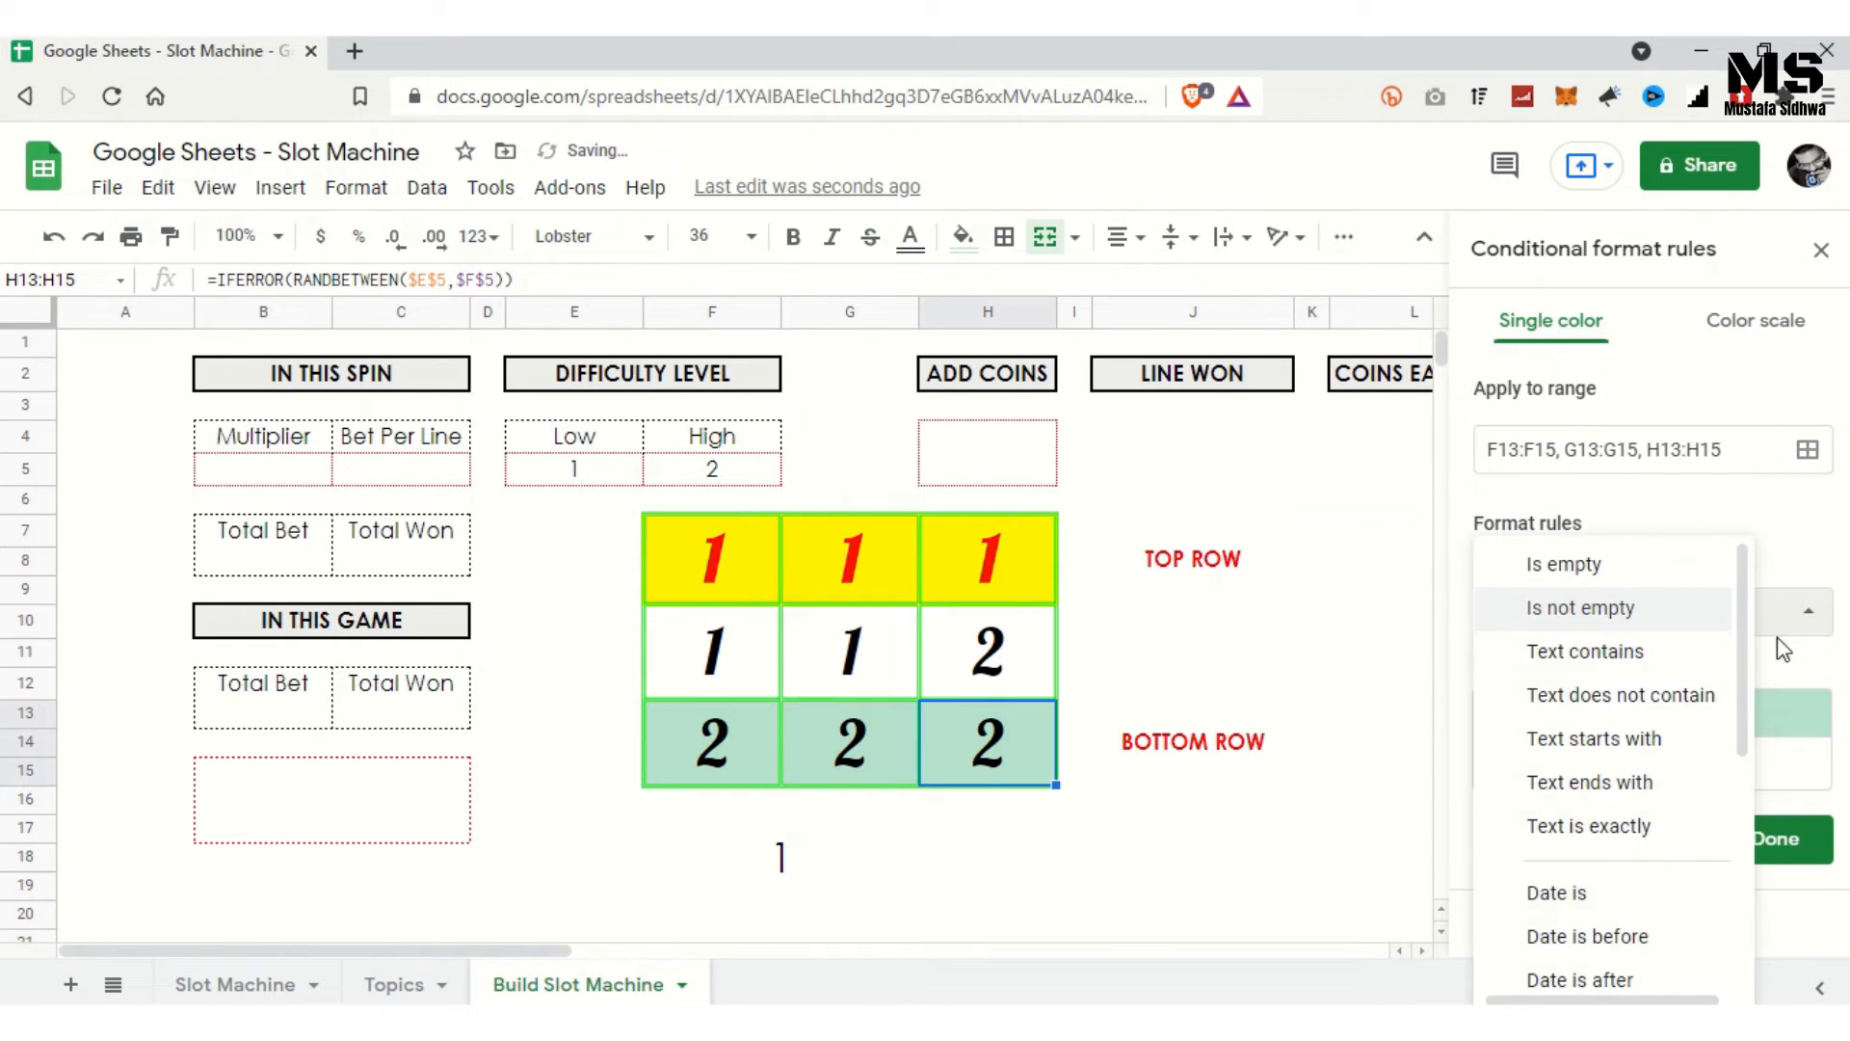
{"action": "scroll", "coordinate": [1693, 819], "scroll_direction": "down", "scroll_amount": 5}
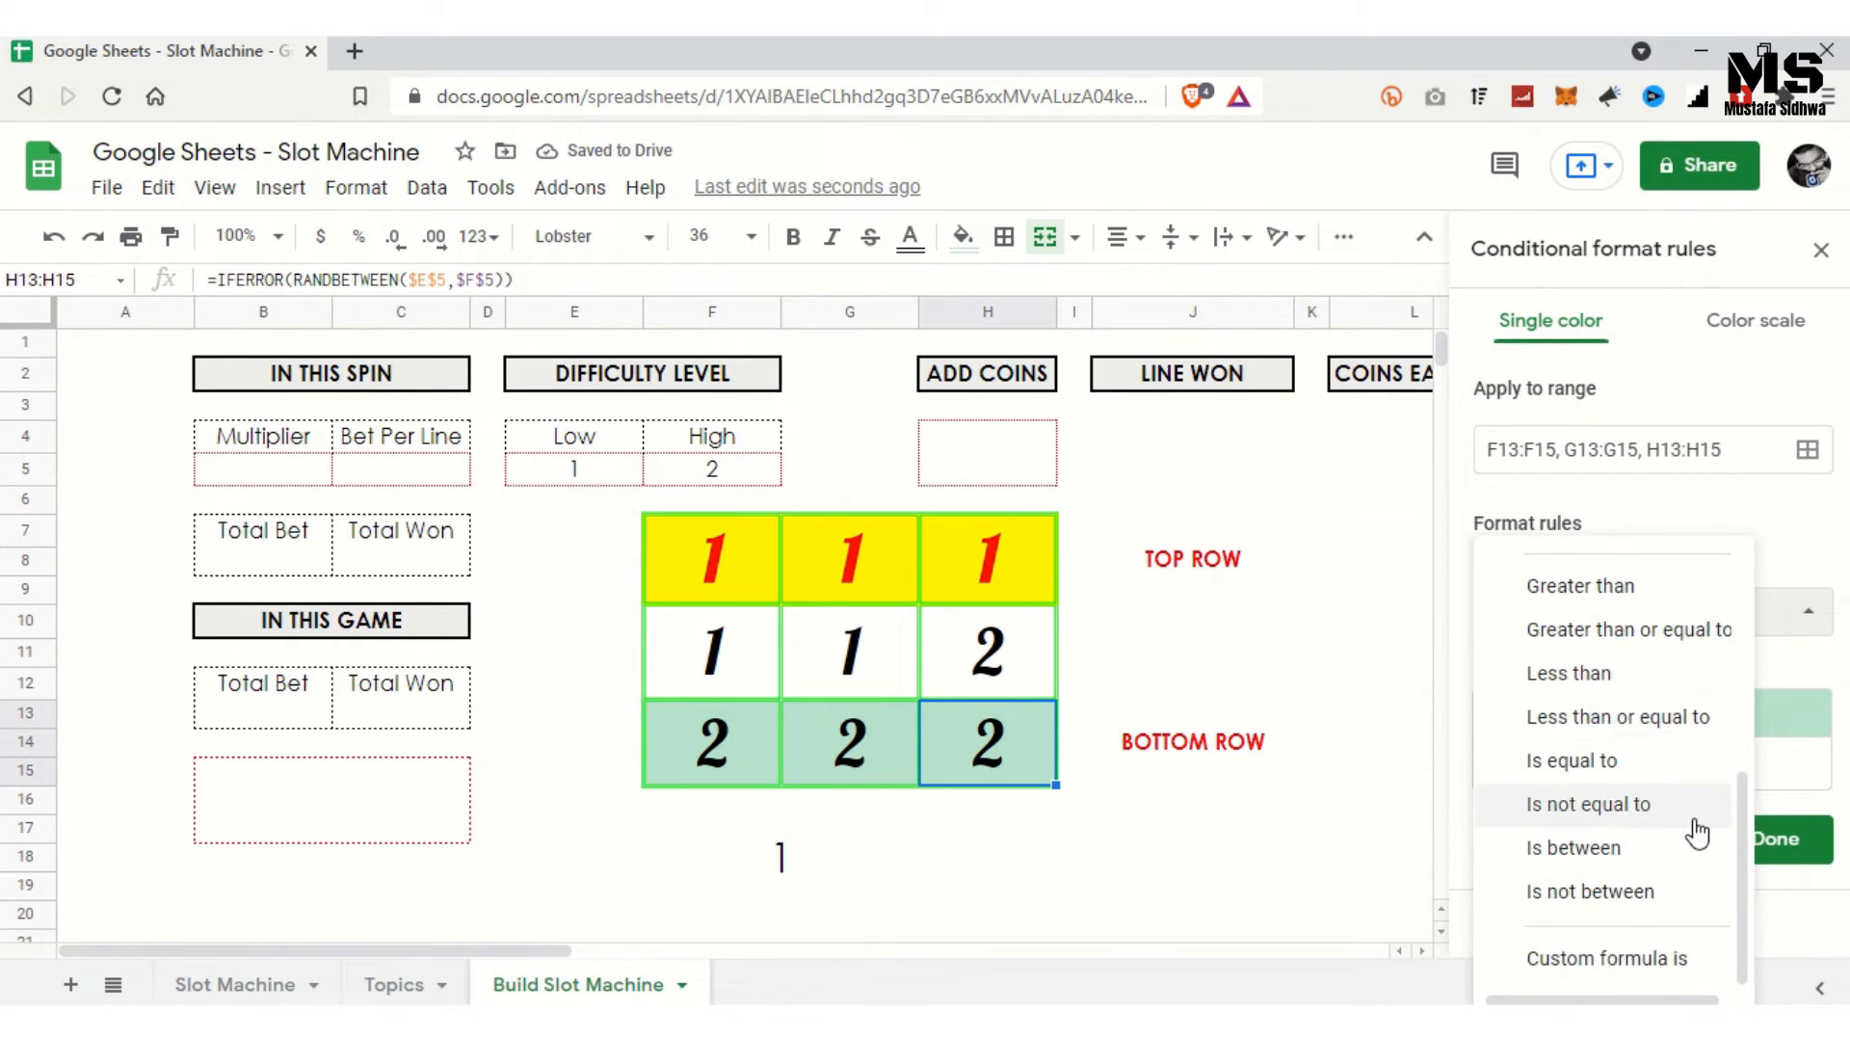
{"action": "left_click", "coordinate": [1614, 960]}
{"action": "left_click", "coordinate": [1598, 674]}
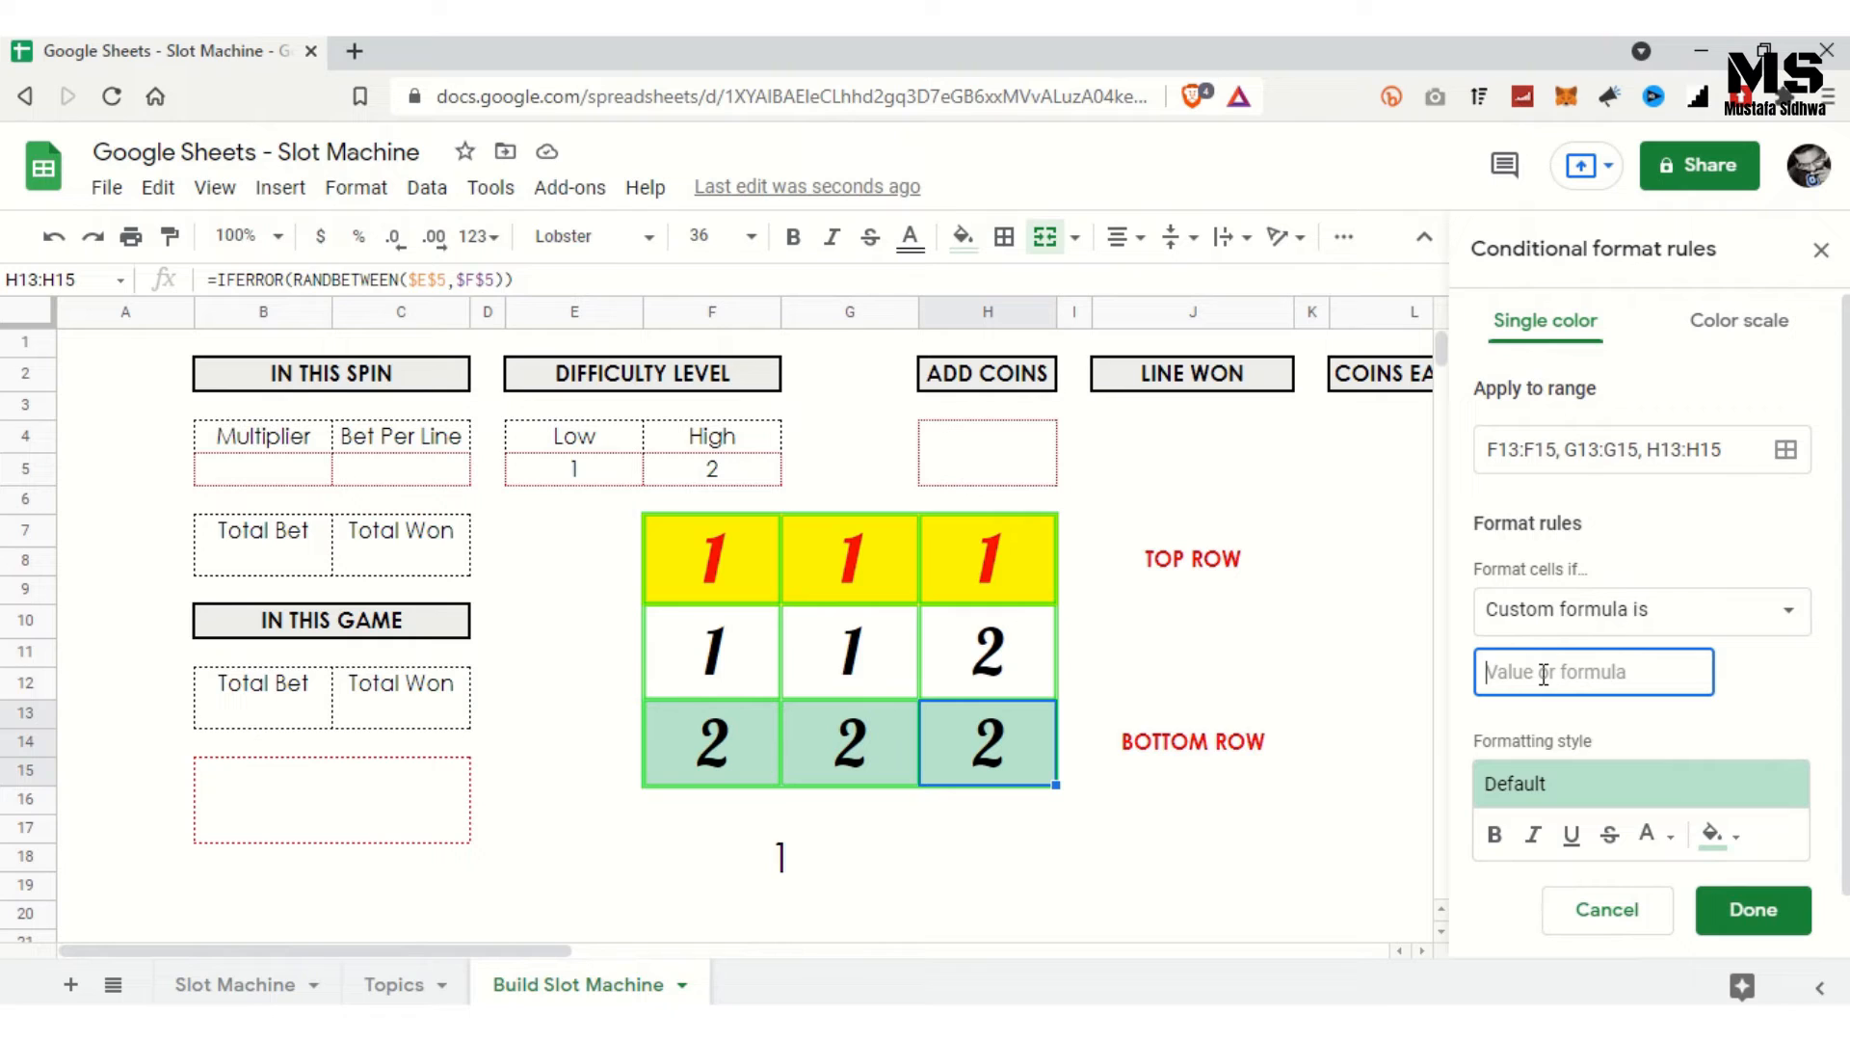
{"action": "type", "text": "=$J="}
{"action": "key", "text": "BackSpace"}
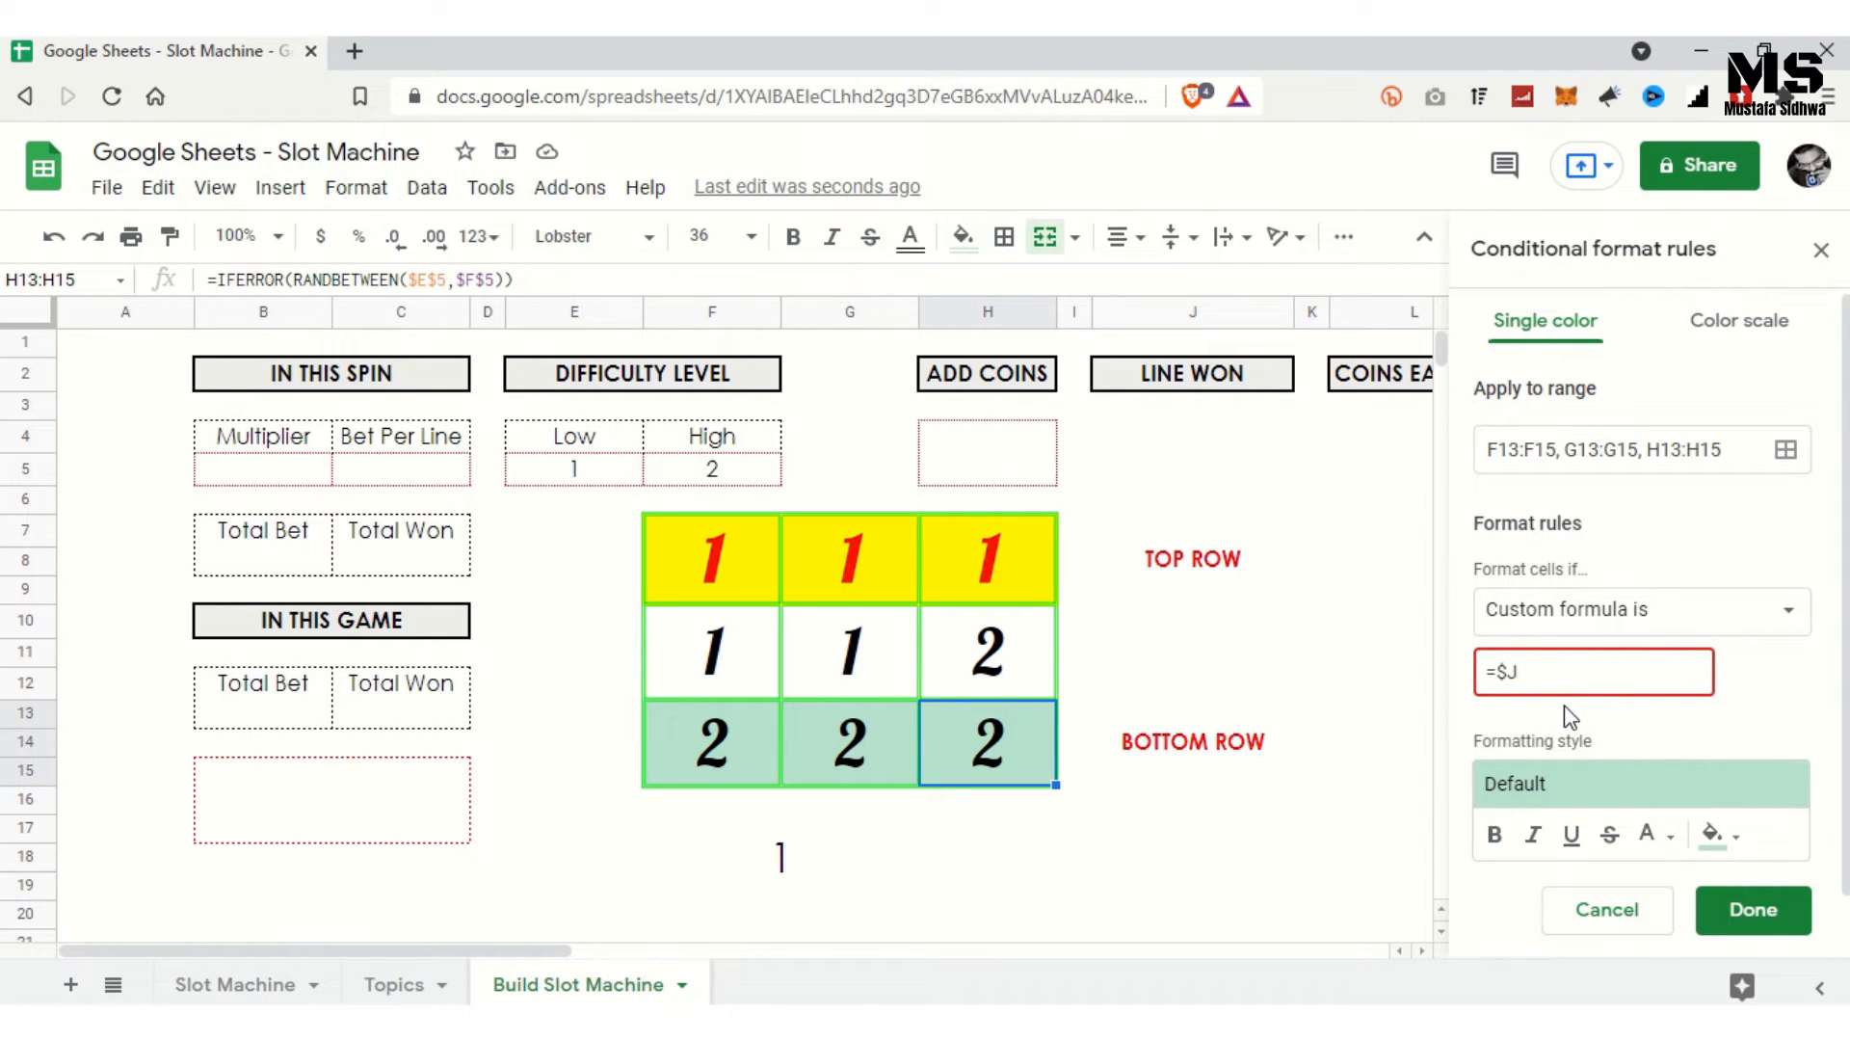
{"action": "type", "text": "$13"}
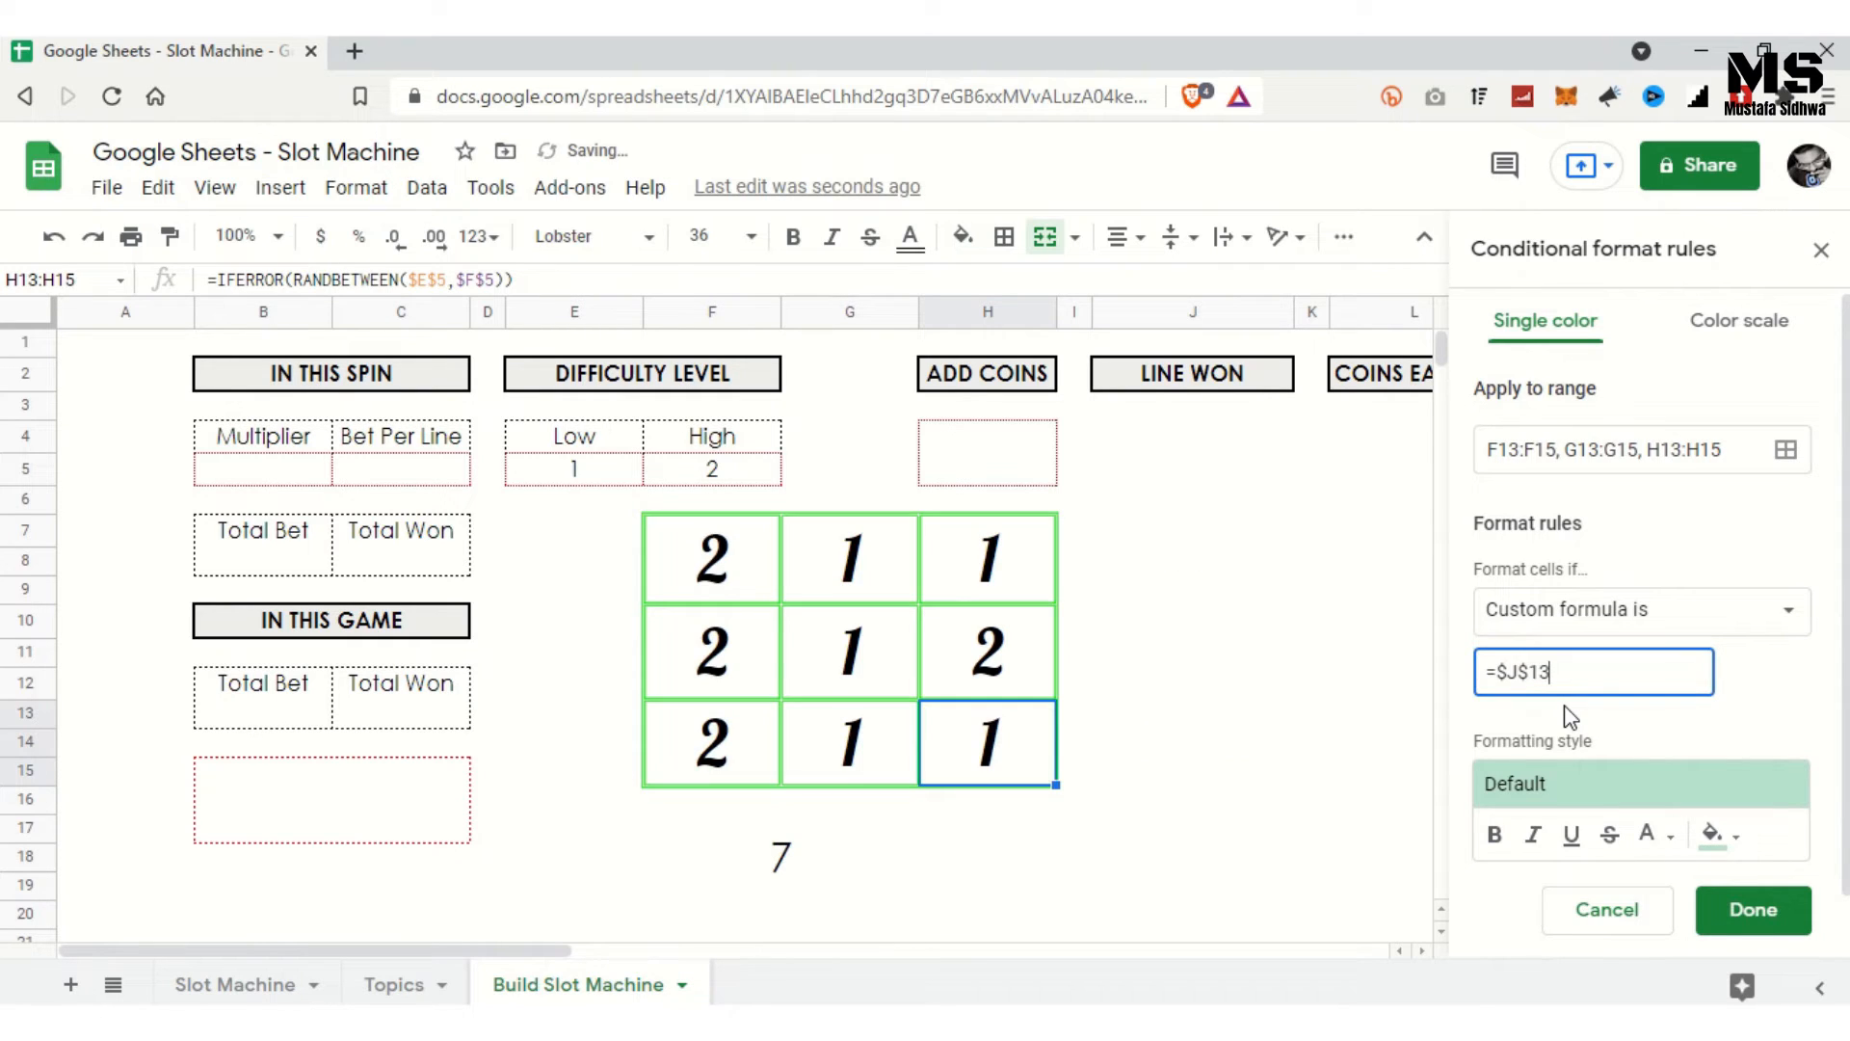
{"action": "type", "text": "=\"bOTTOM"}
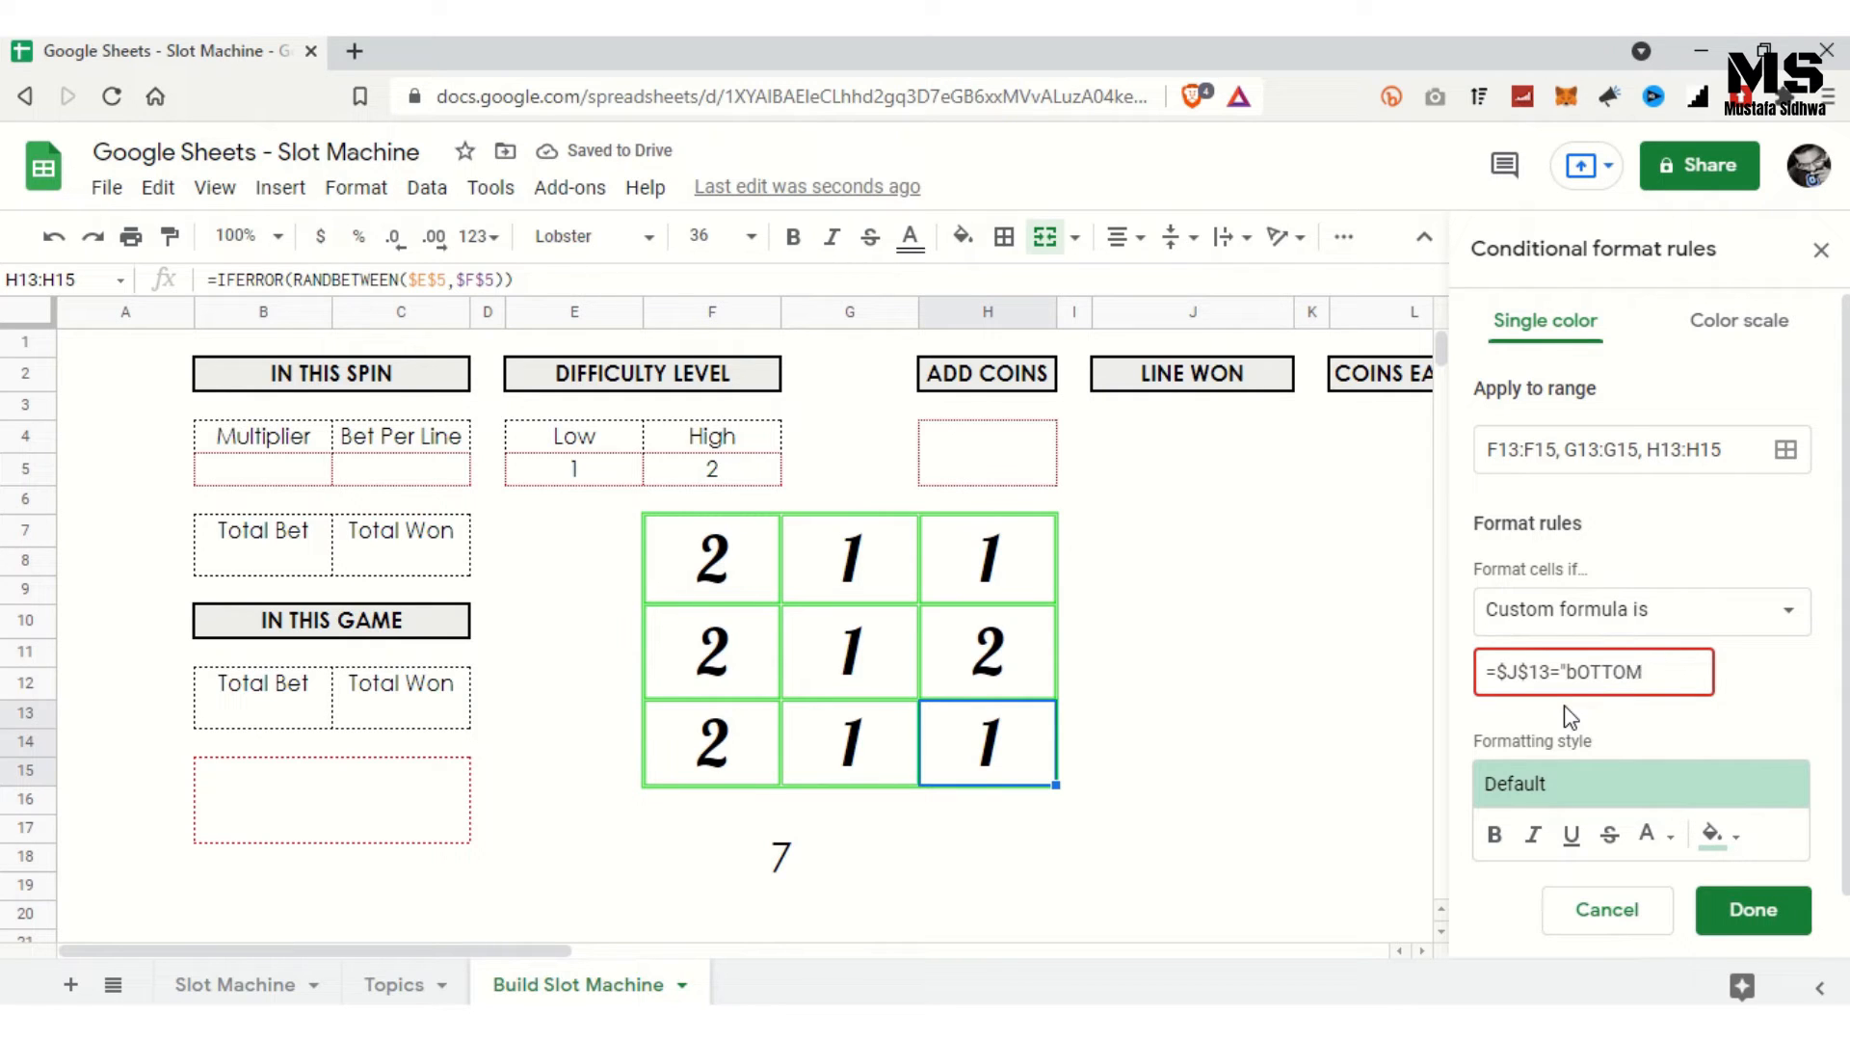
{"action": "key", "text": "BackSpace"}
{"action": "key", "text": "BackSpace"}
{"action": "key", "text": "BackSpace"}
{"action": "key", "text": "BackSpace"}
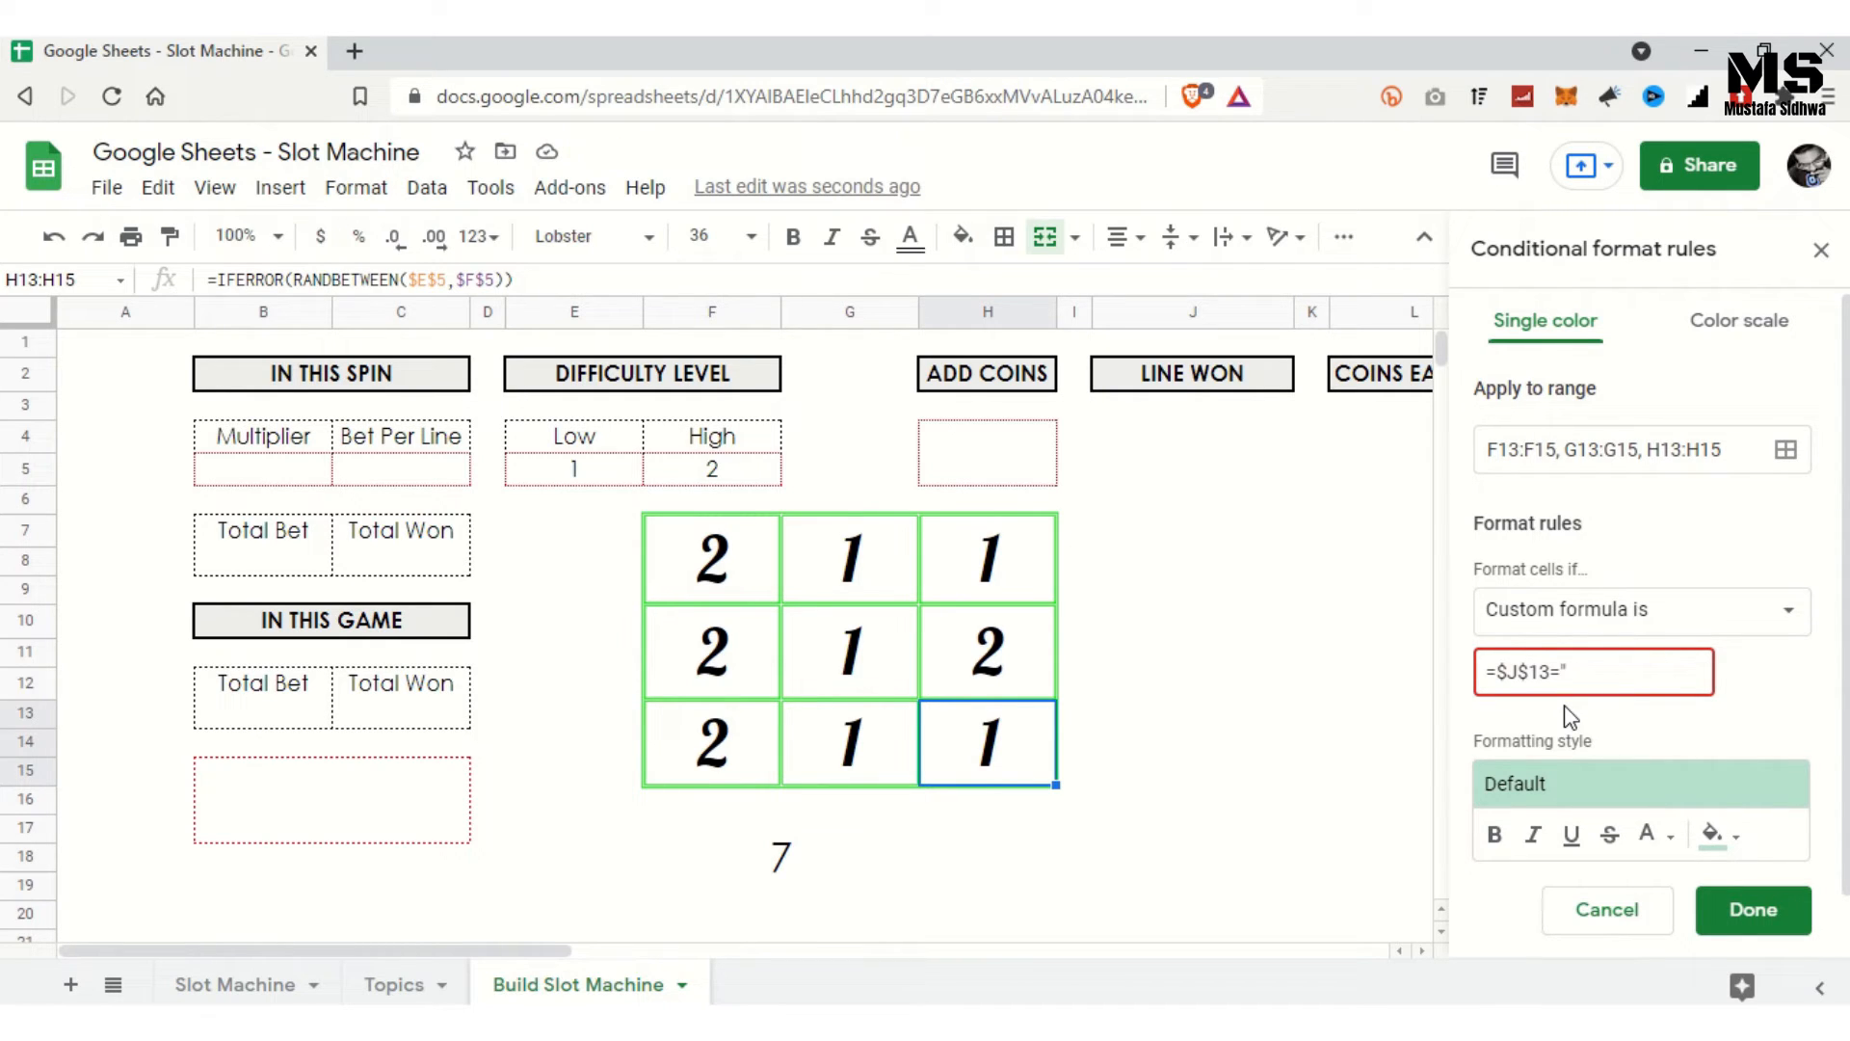
{"action": "type", "text": "BOTTOM ROW\""}
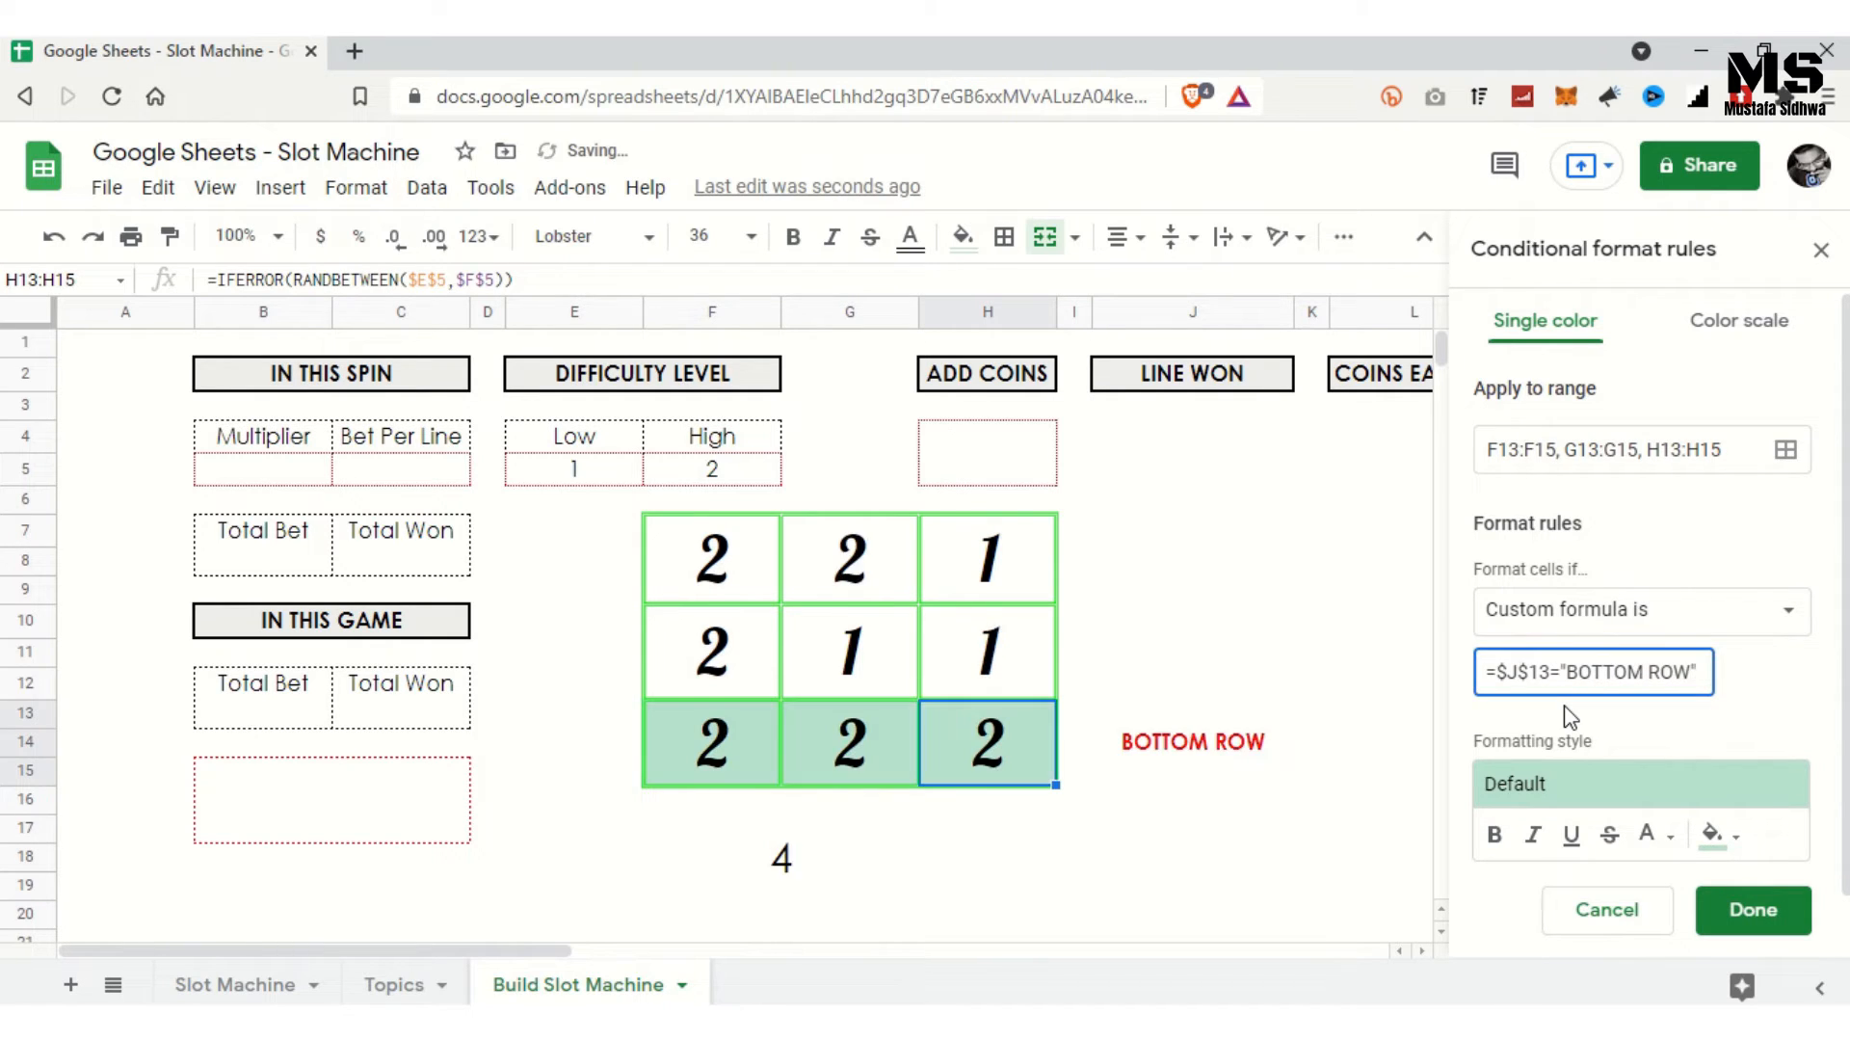
Step: Format the bottom row rule with yellow fill and bold red text, then save it and close the conditional format rules
{"action": "left_click", "coordinate": [1720, 835]}
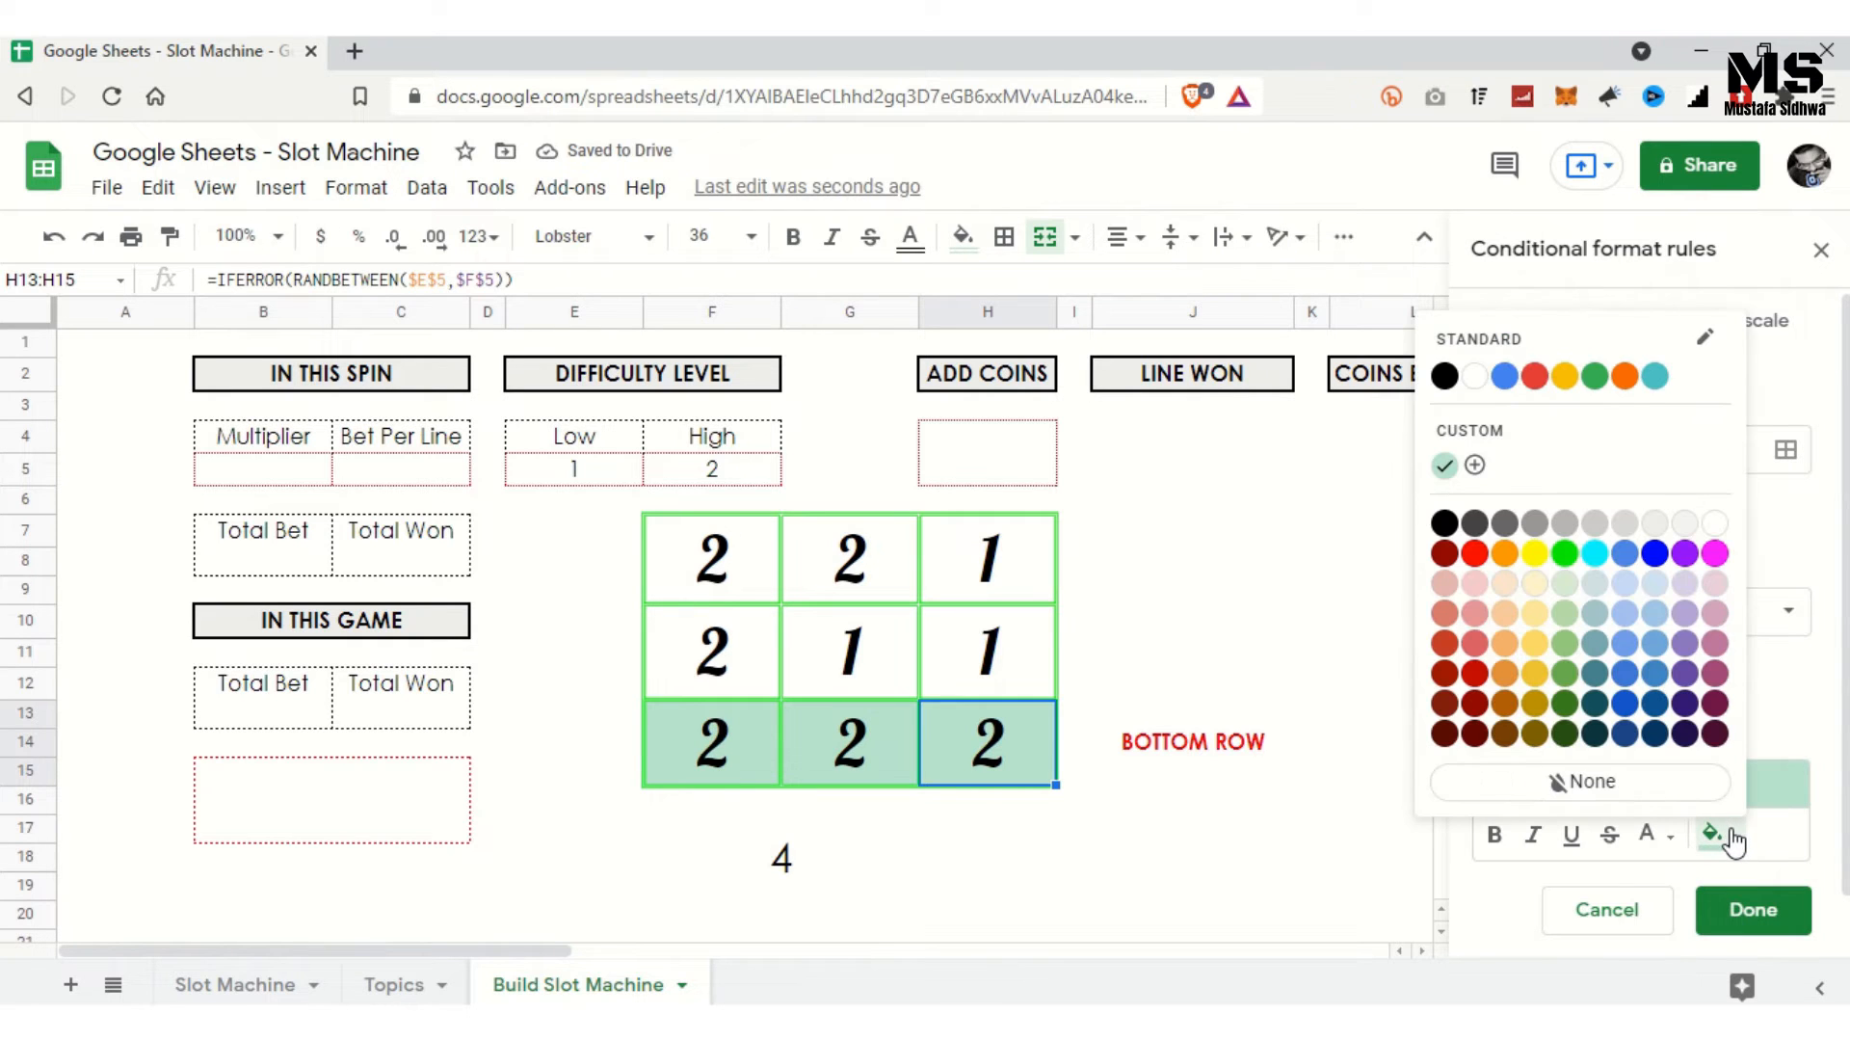
{"action": "left_click", "coordinate": [1535, 553]}
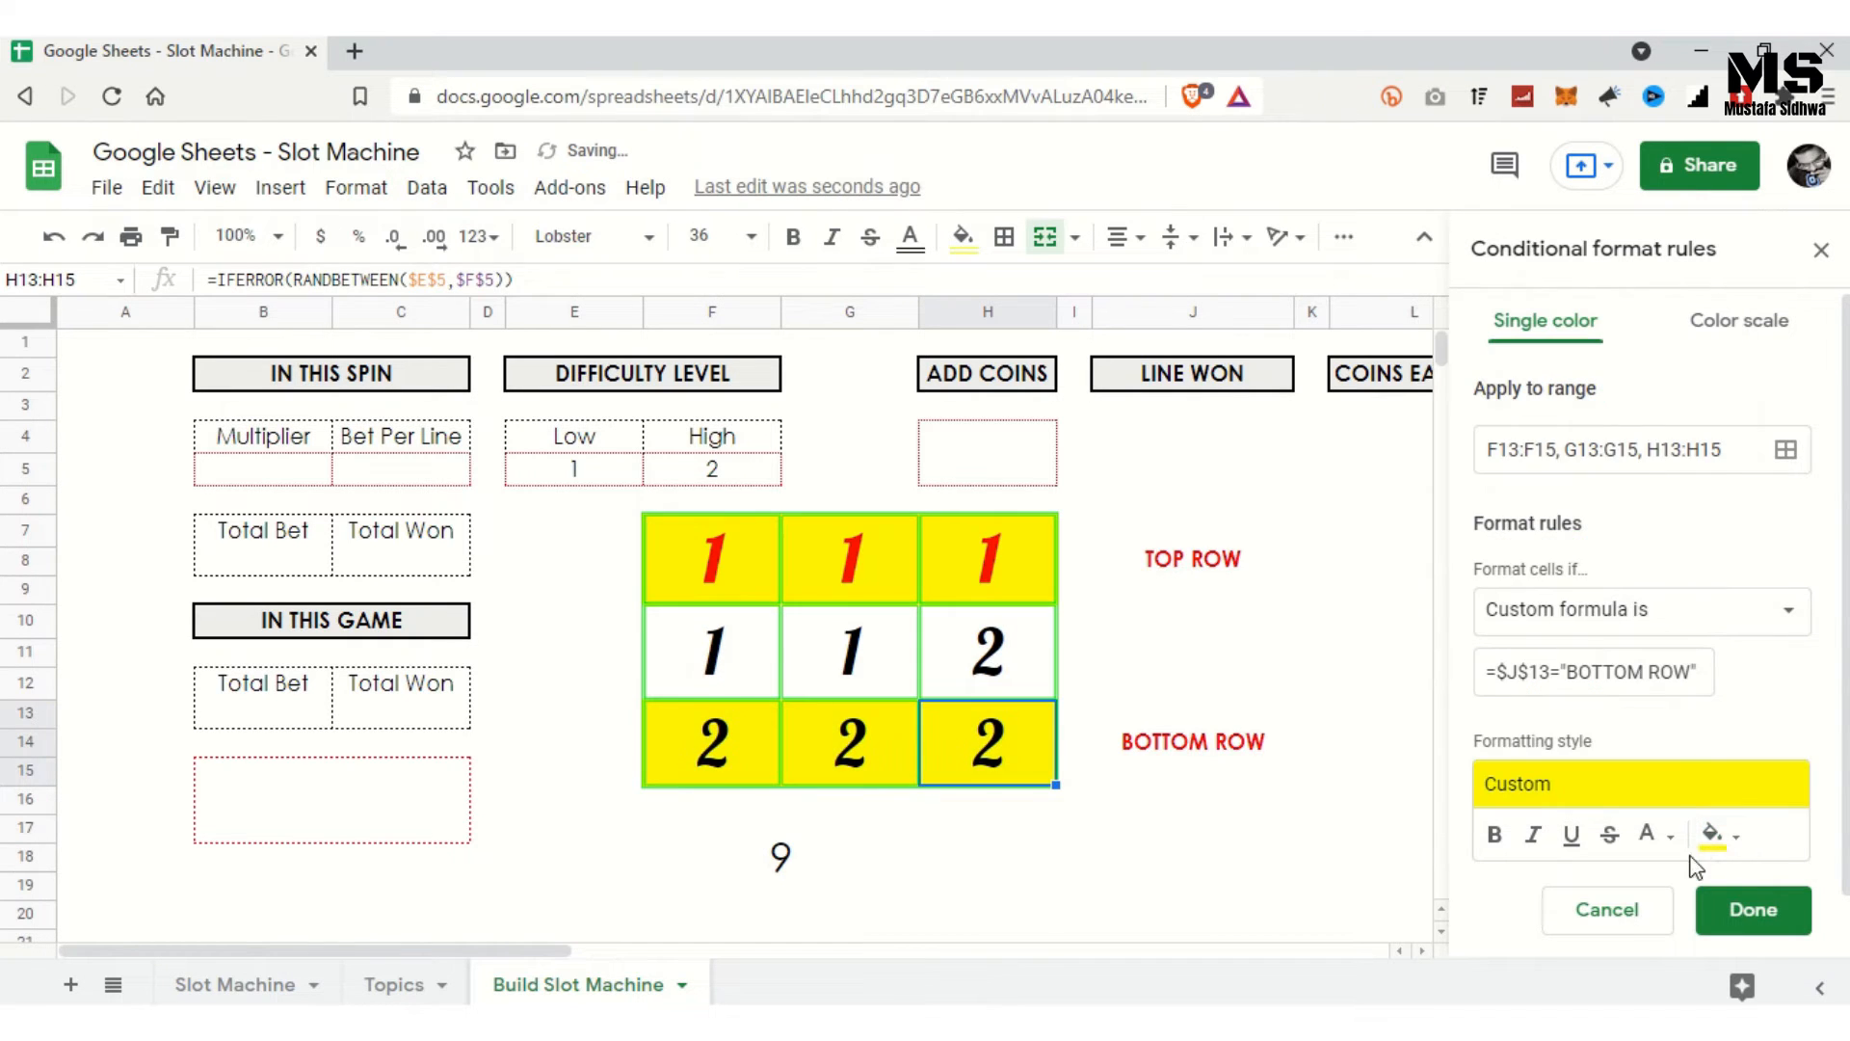
{"action": "left_click", "coordinate": [1662, 844]}
{"action": "left_click", "coordinate": [1409, 553]}
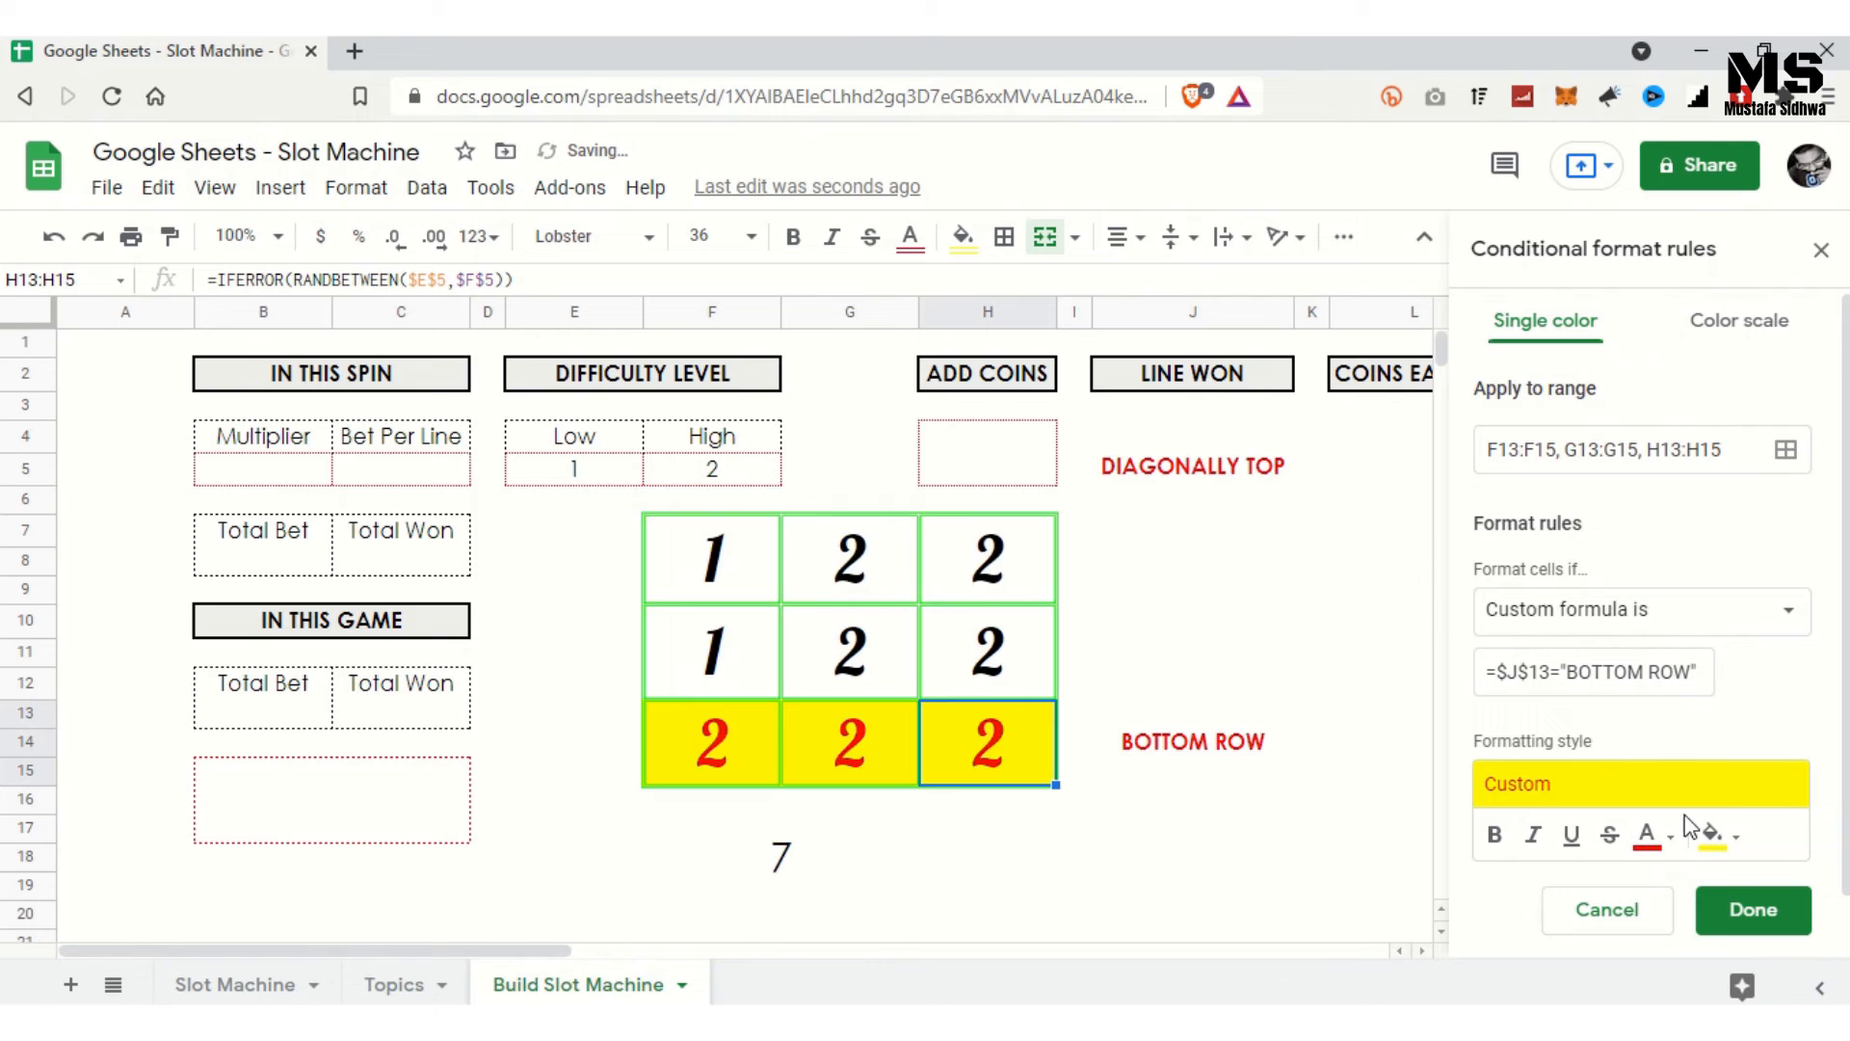
{"action": "left_click", "coordinate": [1490, 851]}
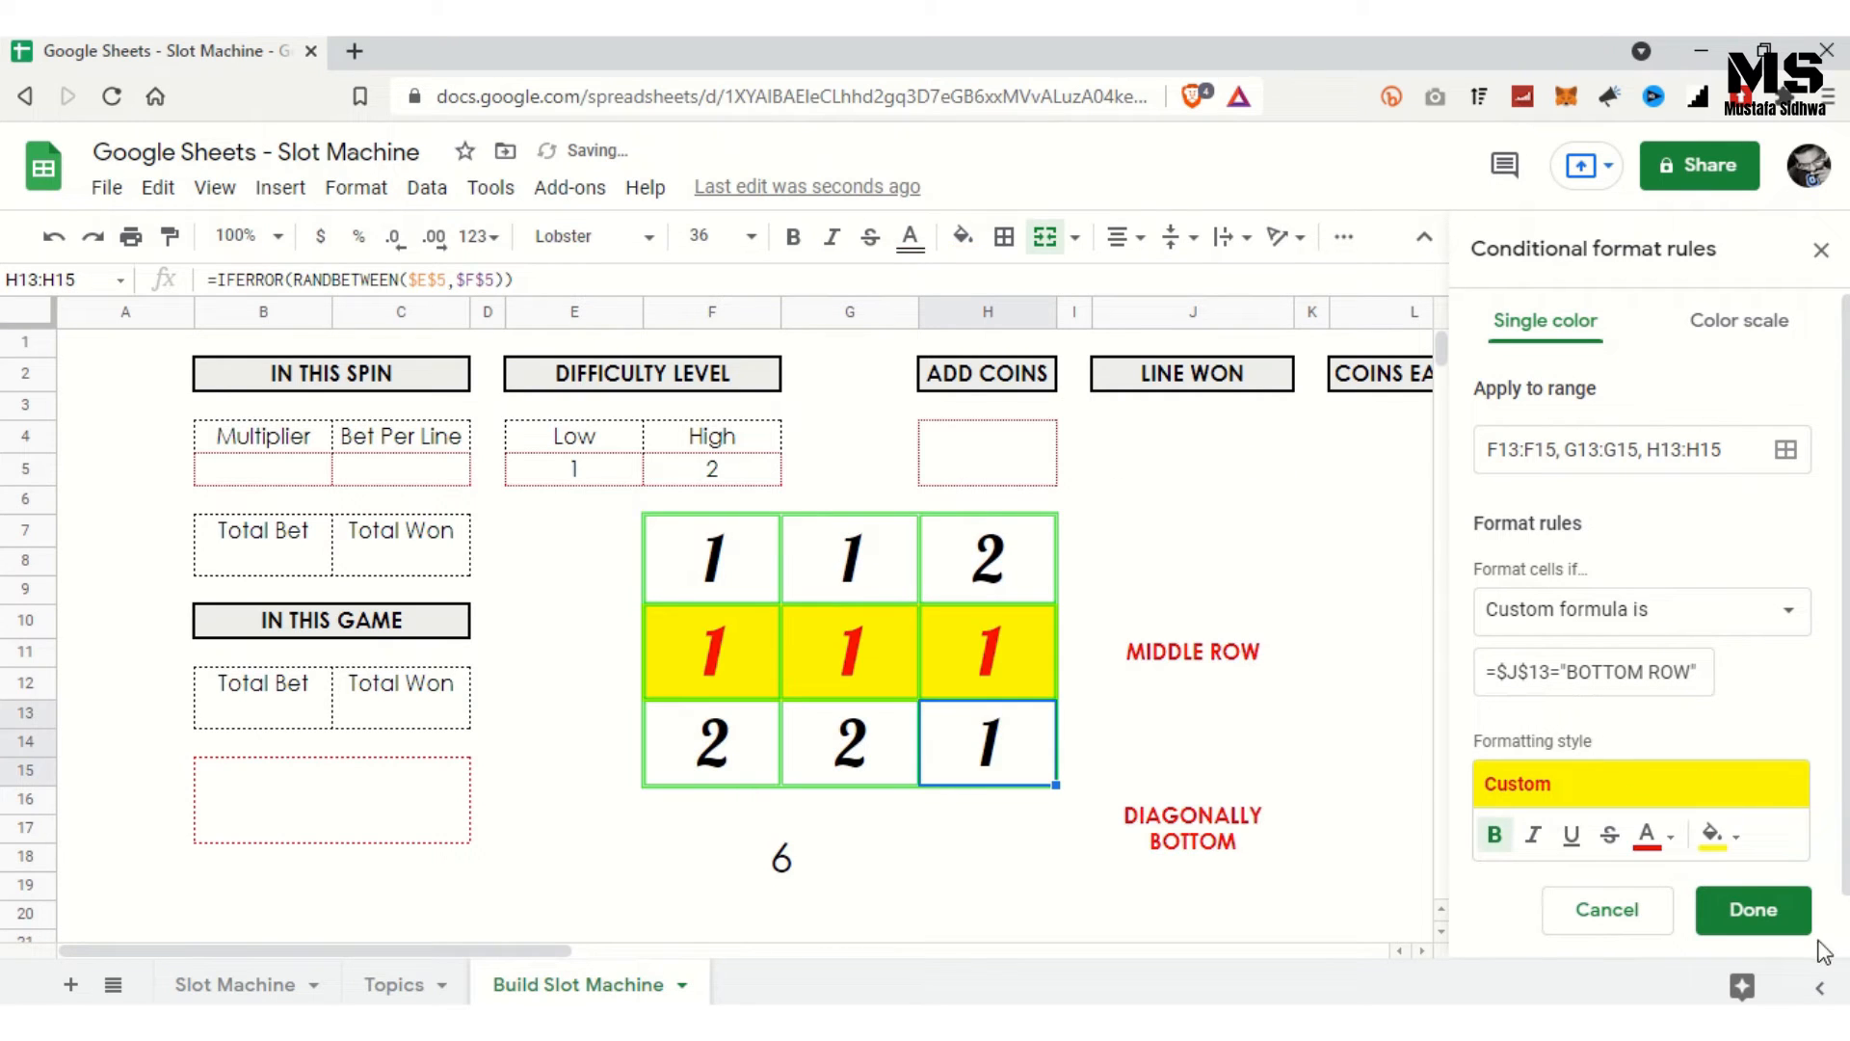
{"action": "left_click", "coordinate": [1753, 909]}
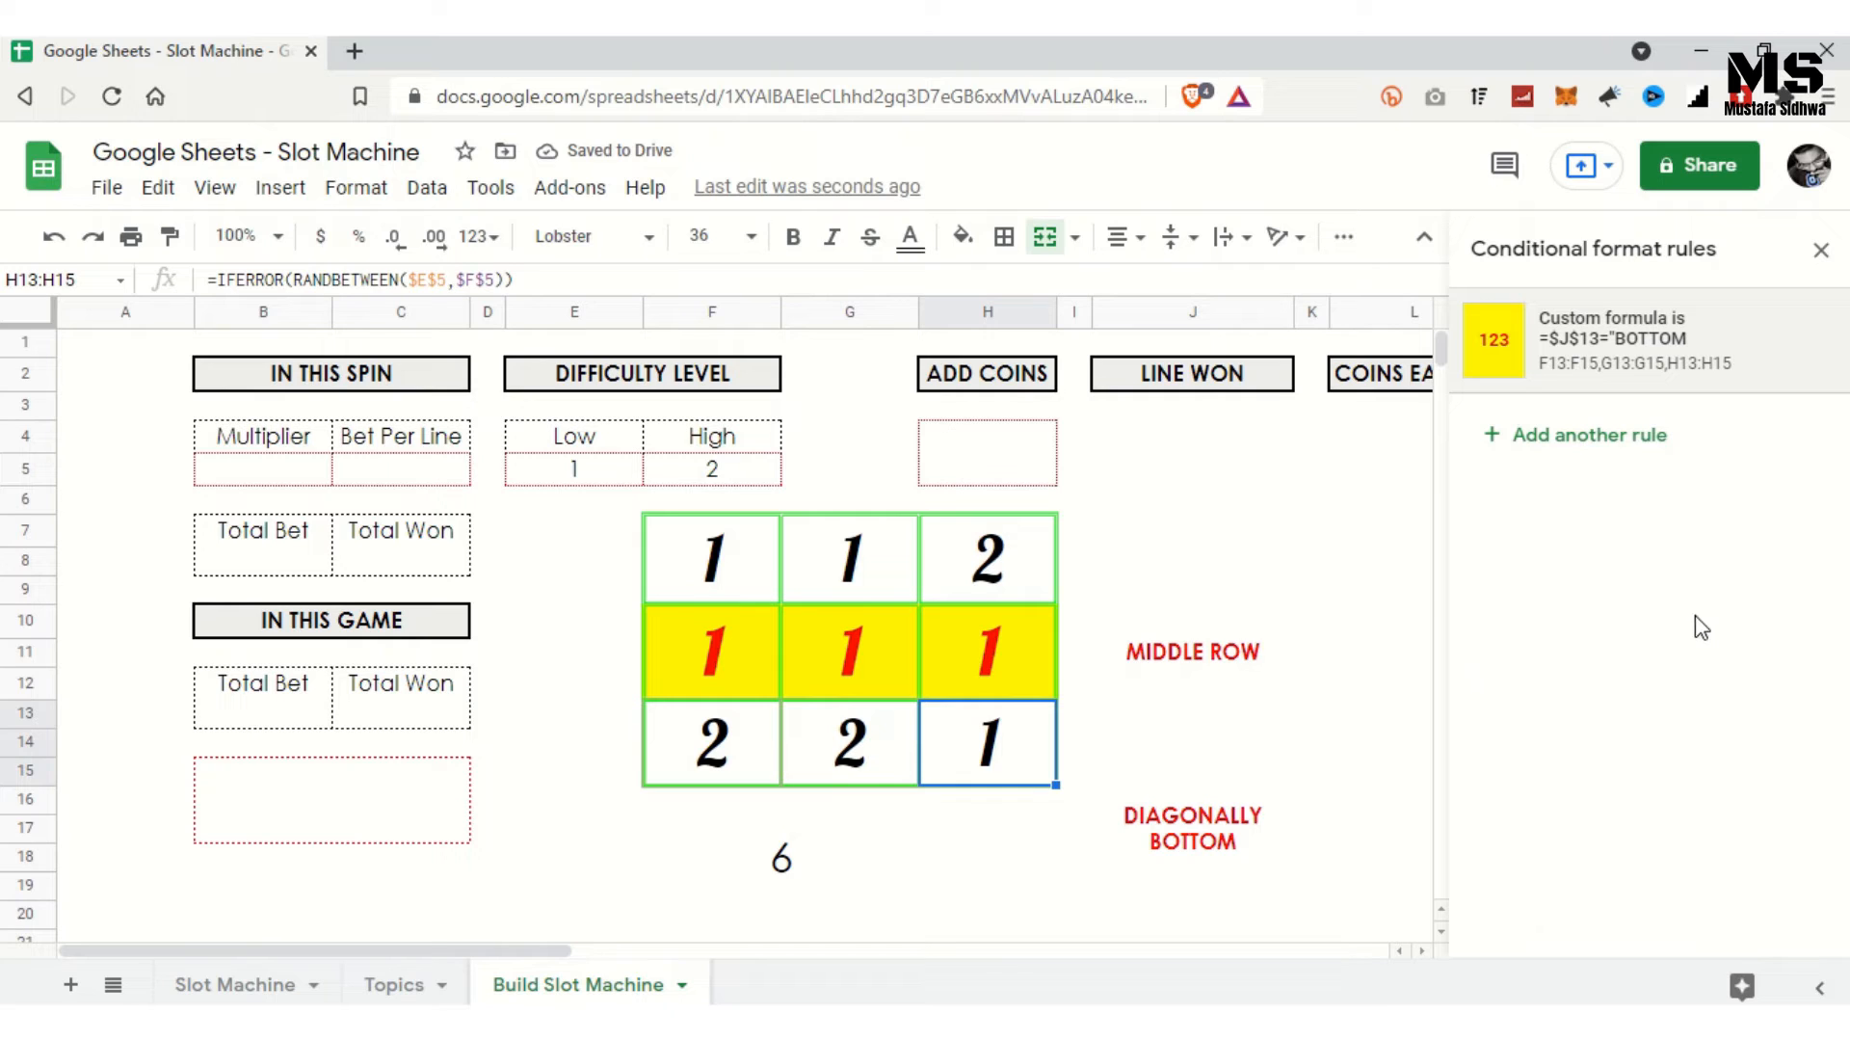
{"action": "left_click", "coordinate": [1821, 249]}
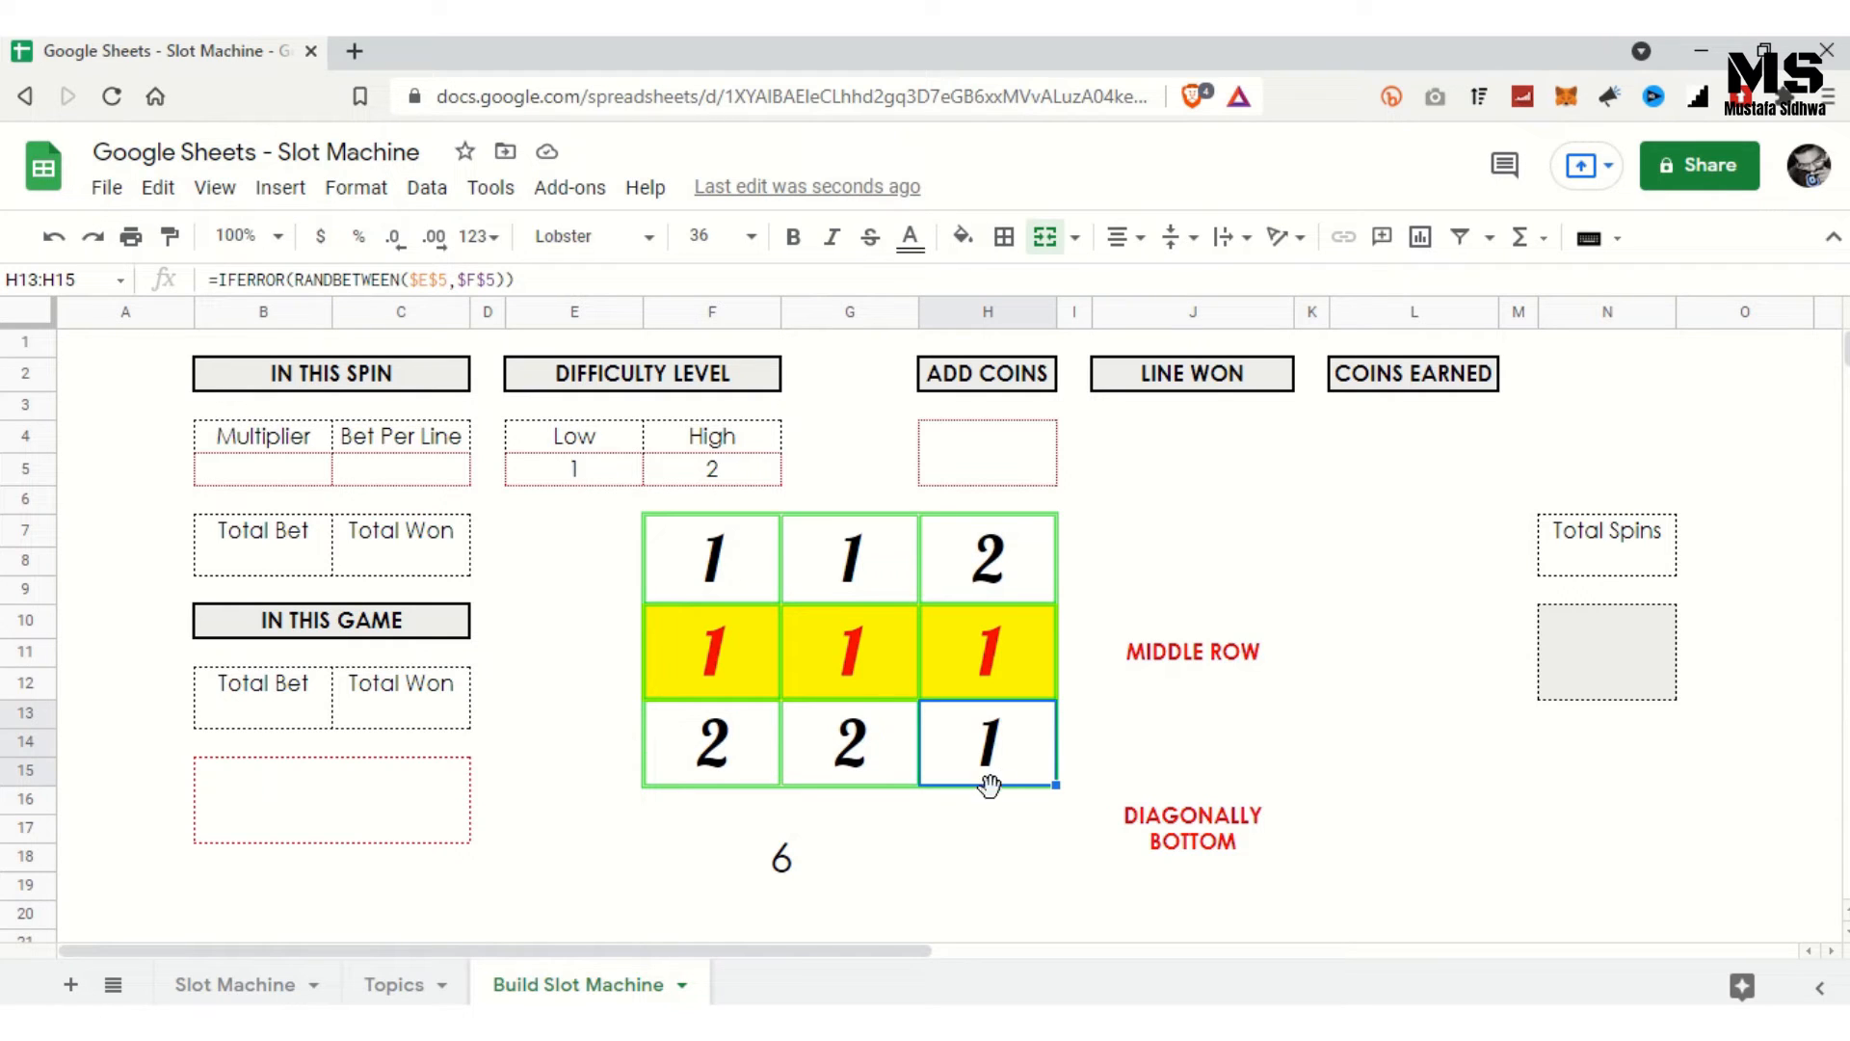
Step: Add another conditional format rule starting from F7:F9 and apply it to F7:F9, G10:G12 and H13:H15
{"action": "left_click", "coordinate": [722, 564]}
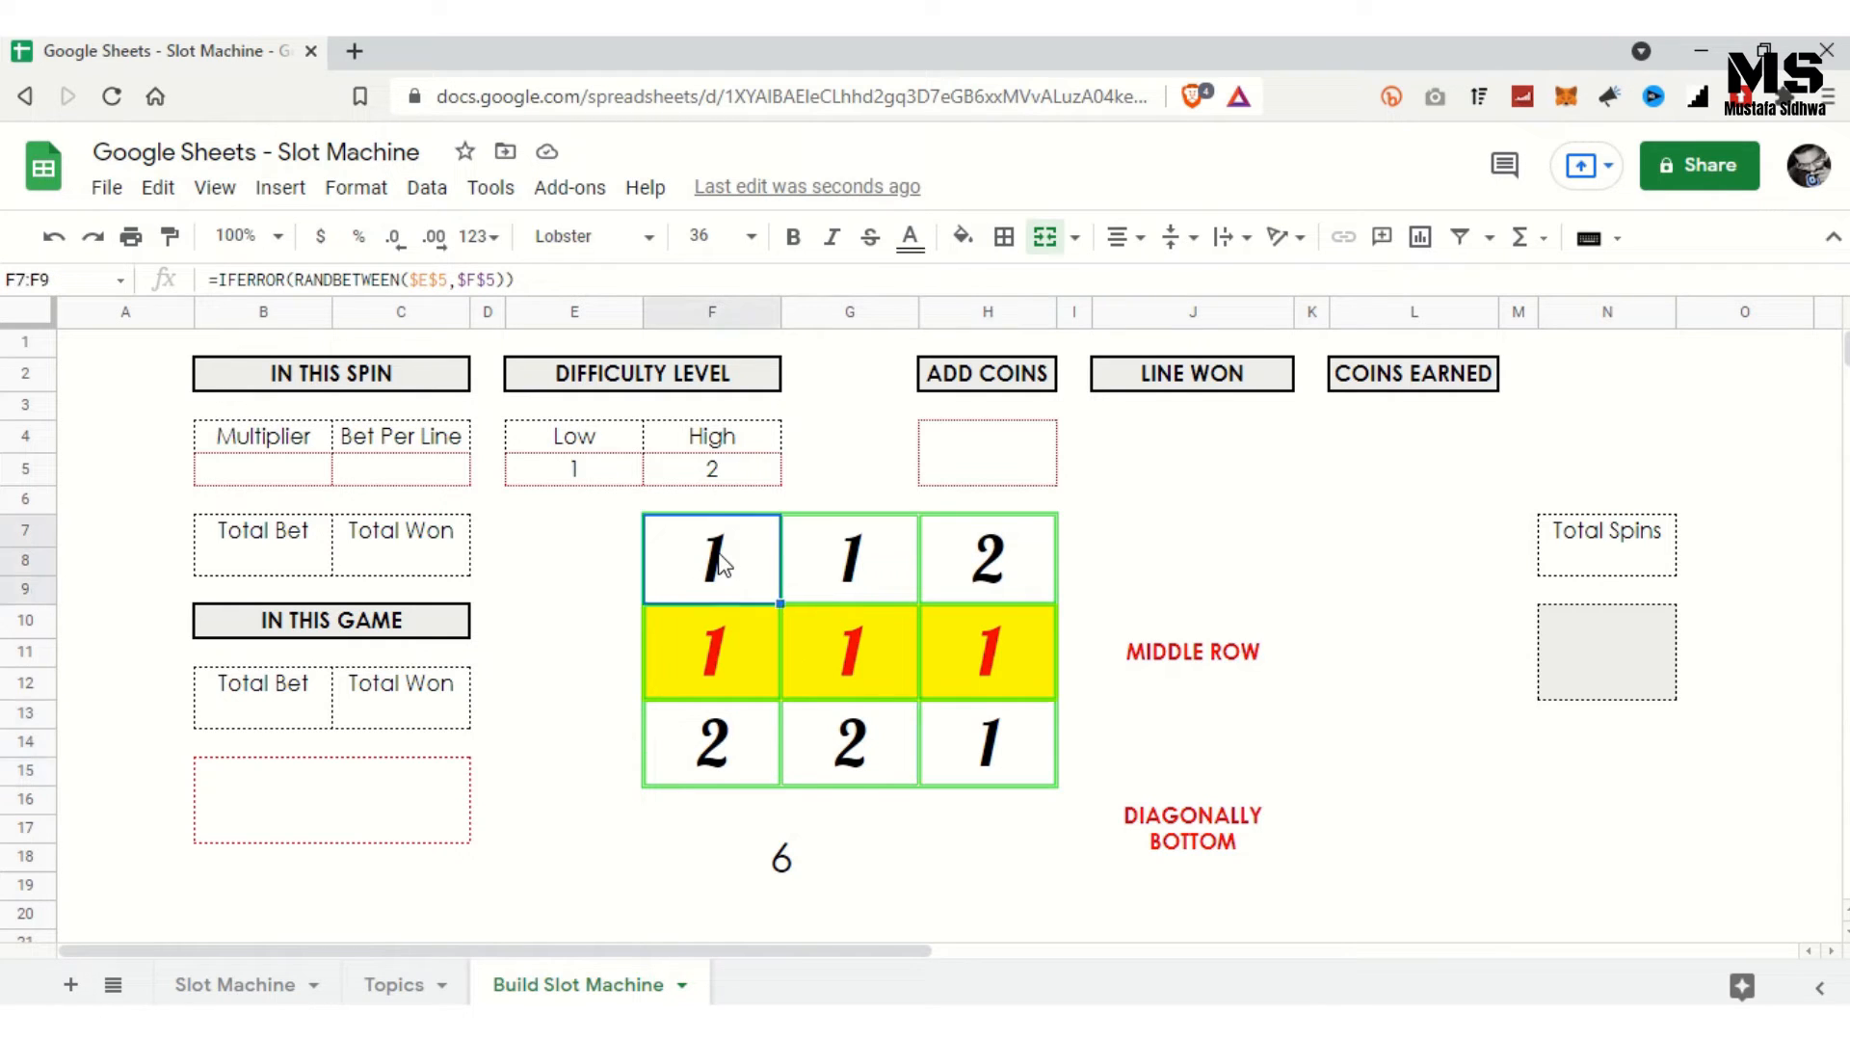
{"action": "left_click", "coordinate": [359, 187]}
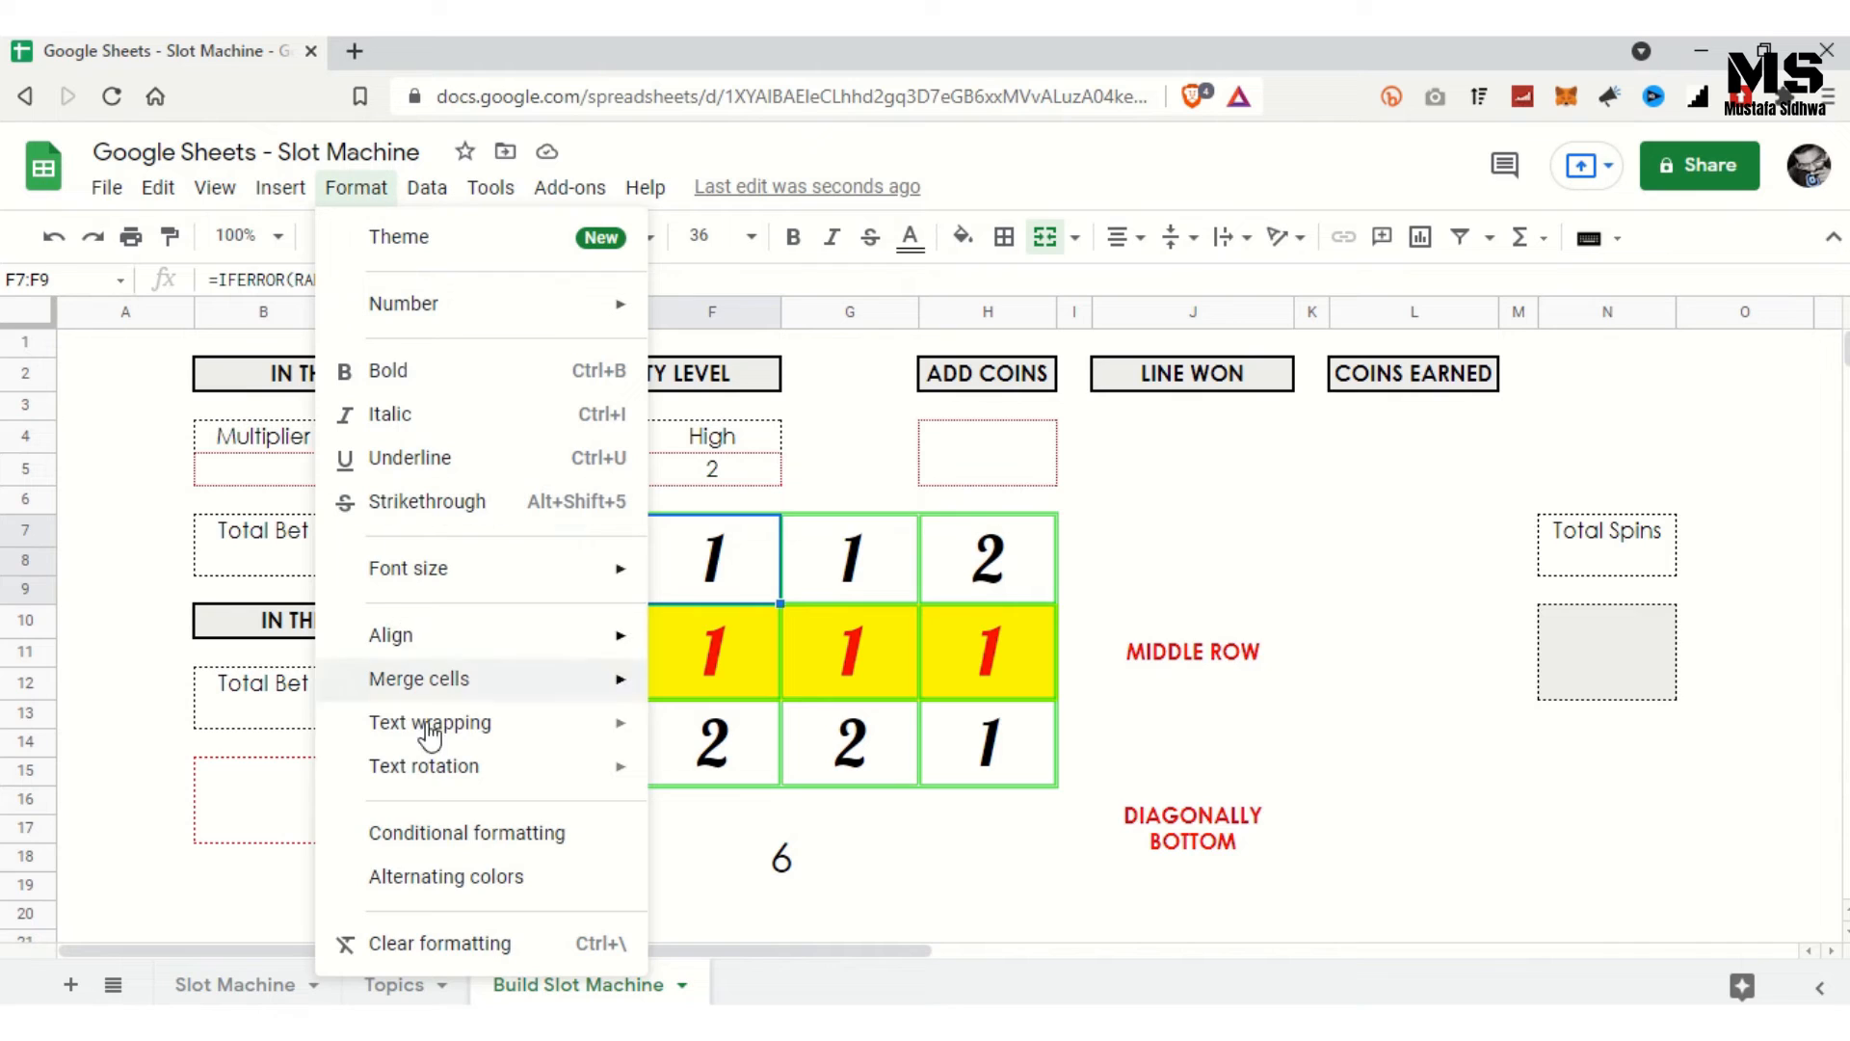
{"action": "left_click", "coordinate": [449, 834]}
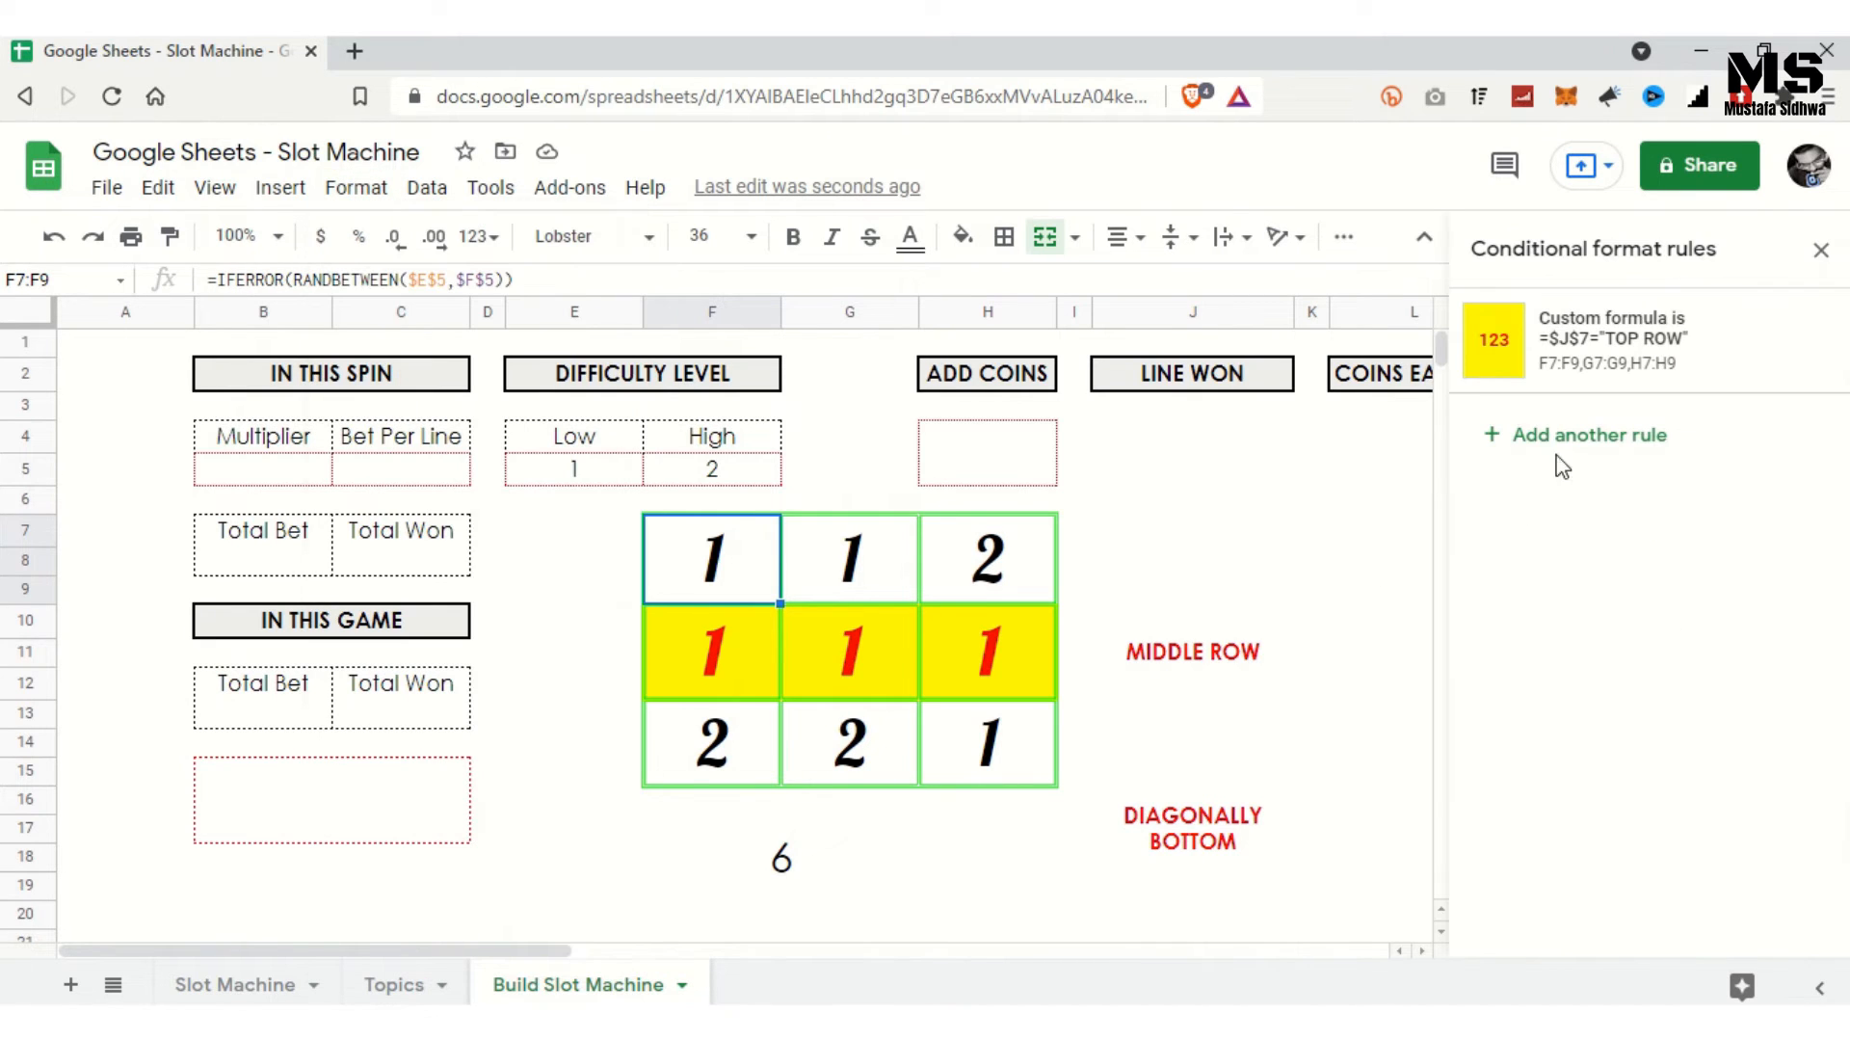
{"action": "left_click", "coordinate": [1583, 435]}
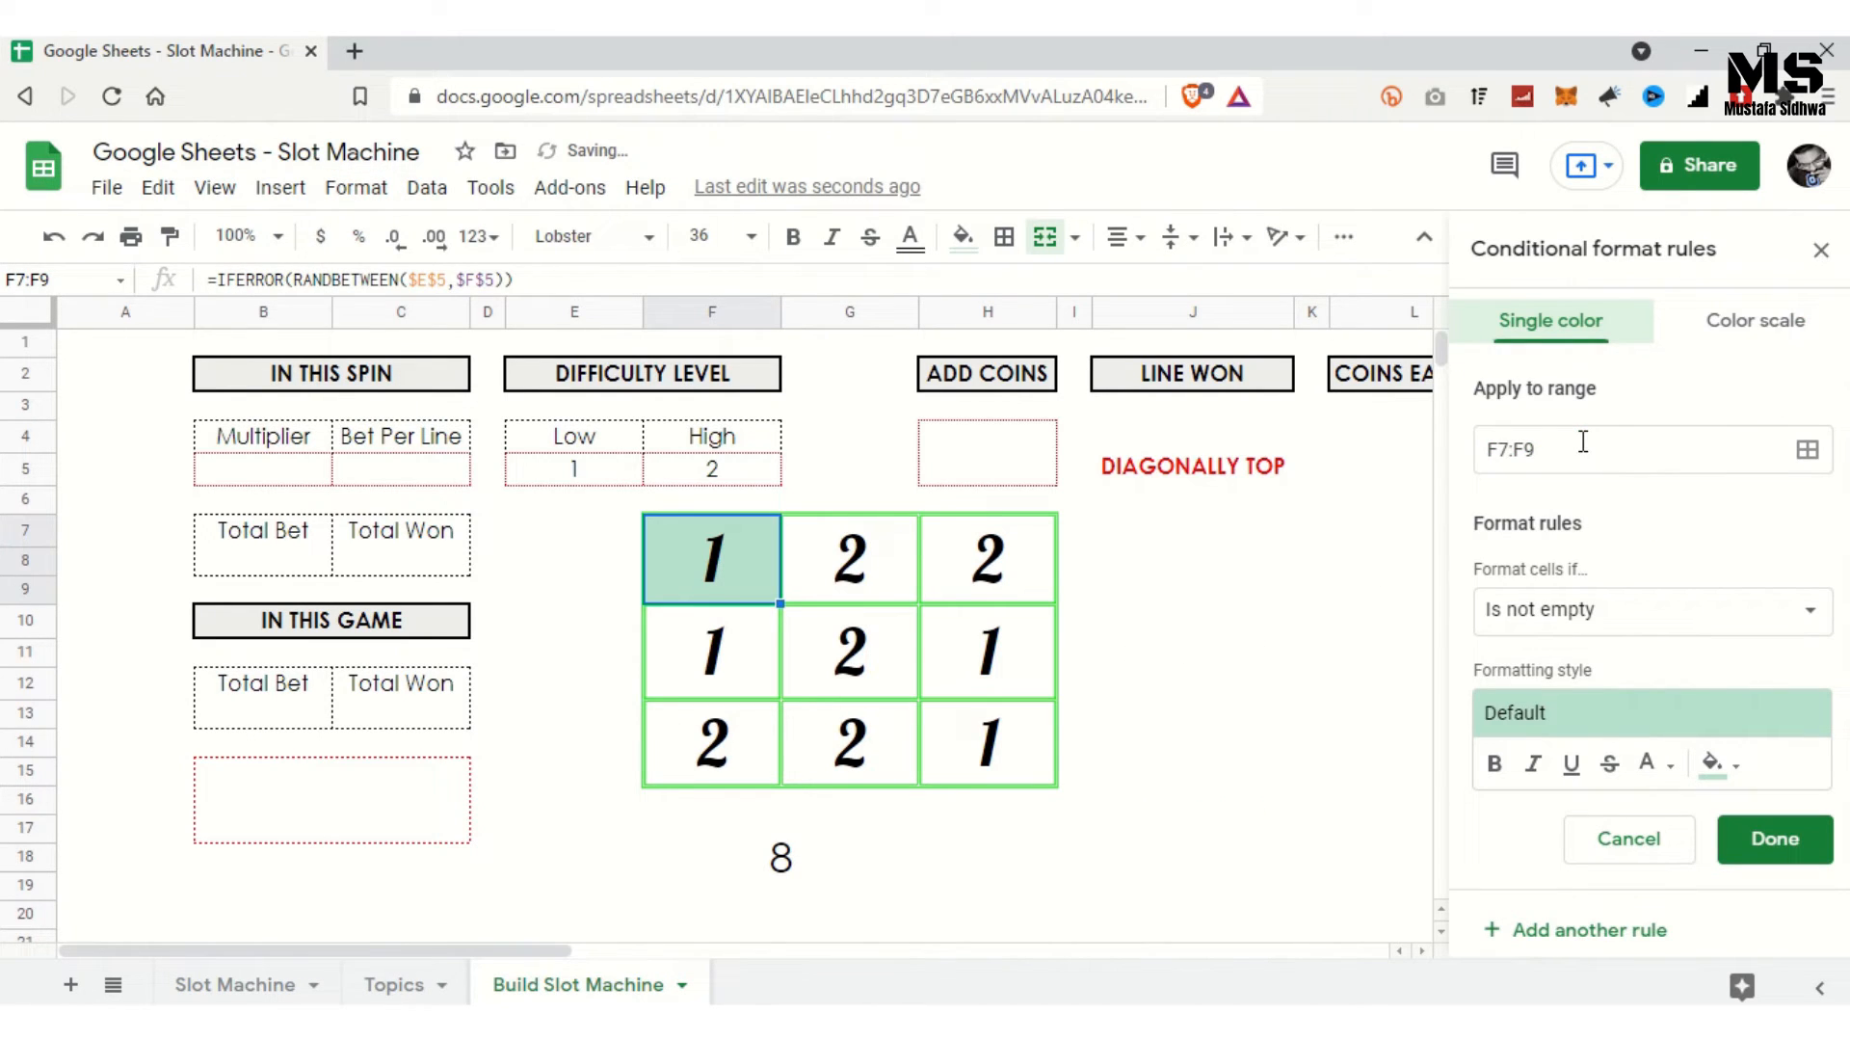
{"action": "left_click", "coordinate": [1805, 450]}
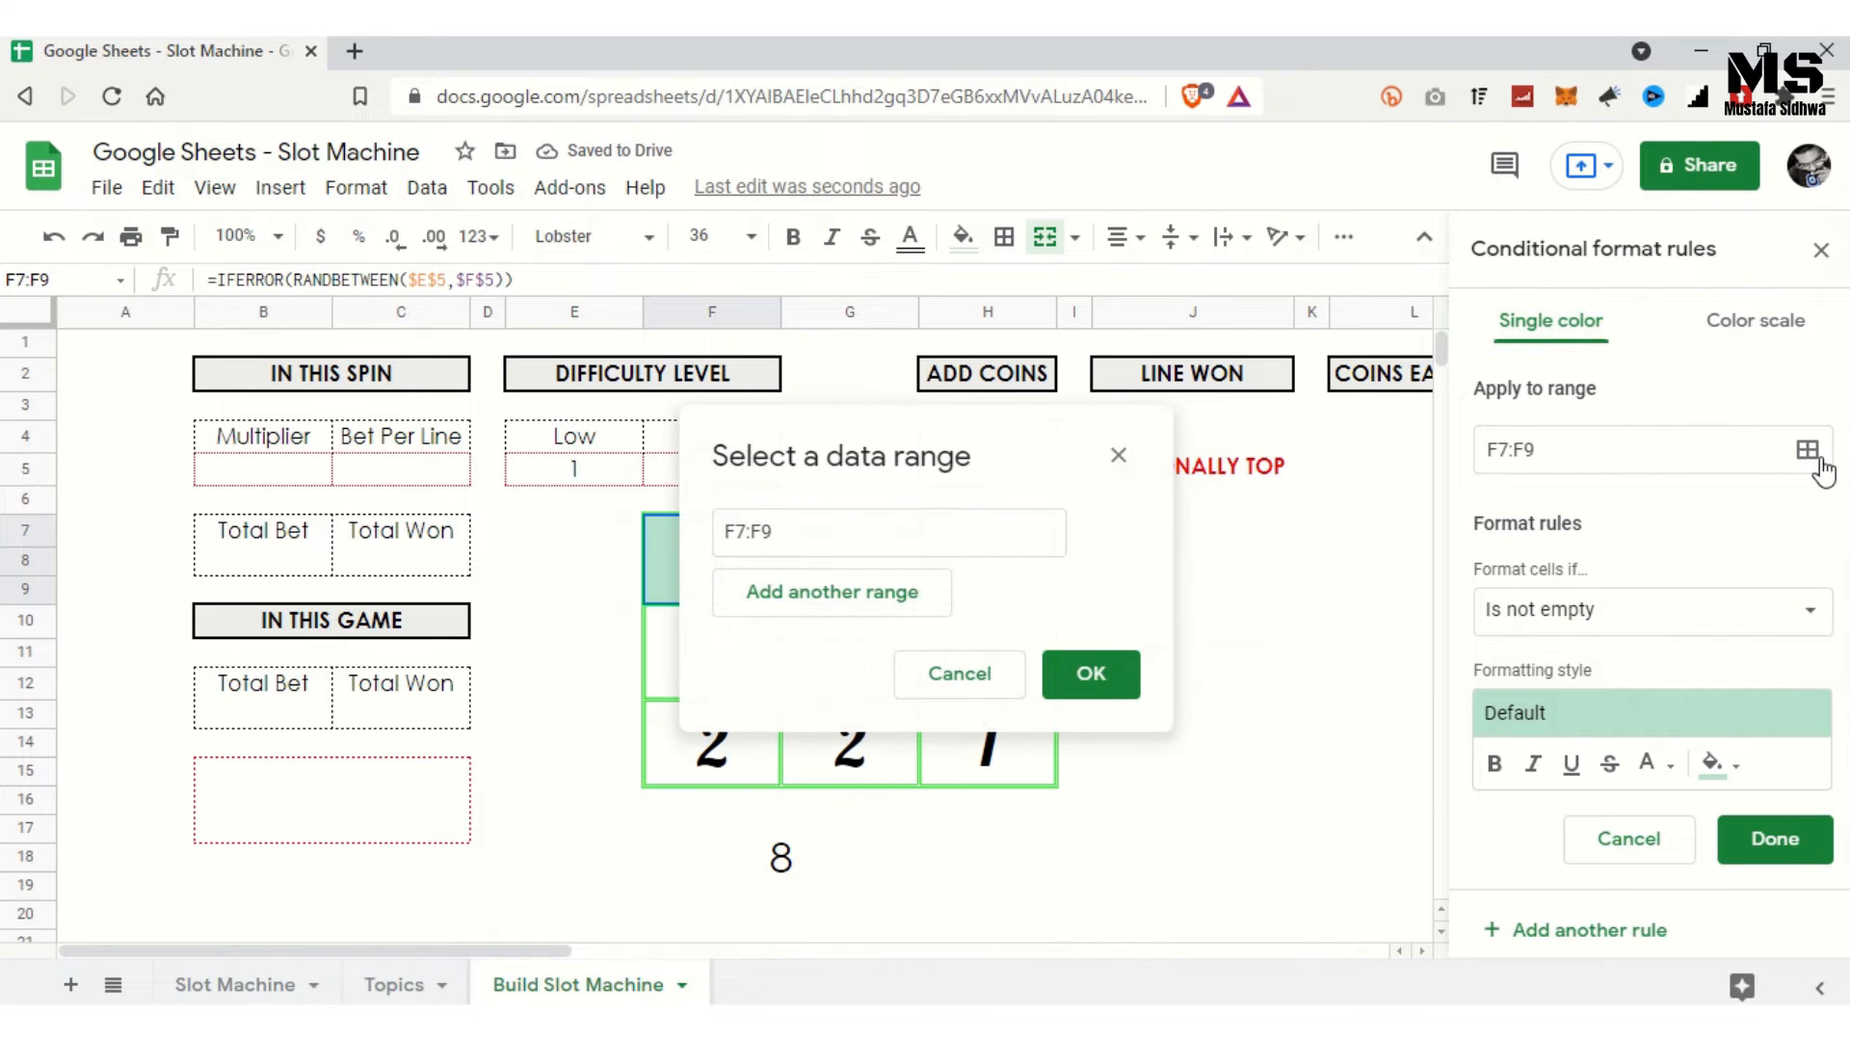
{"action": "left_click_drag", "start_coordinate": [939, 457], "coordinate": [1681, 408]}
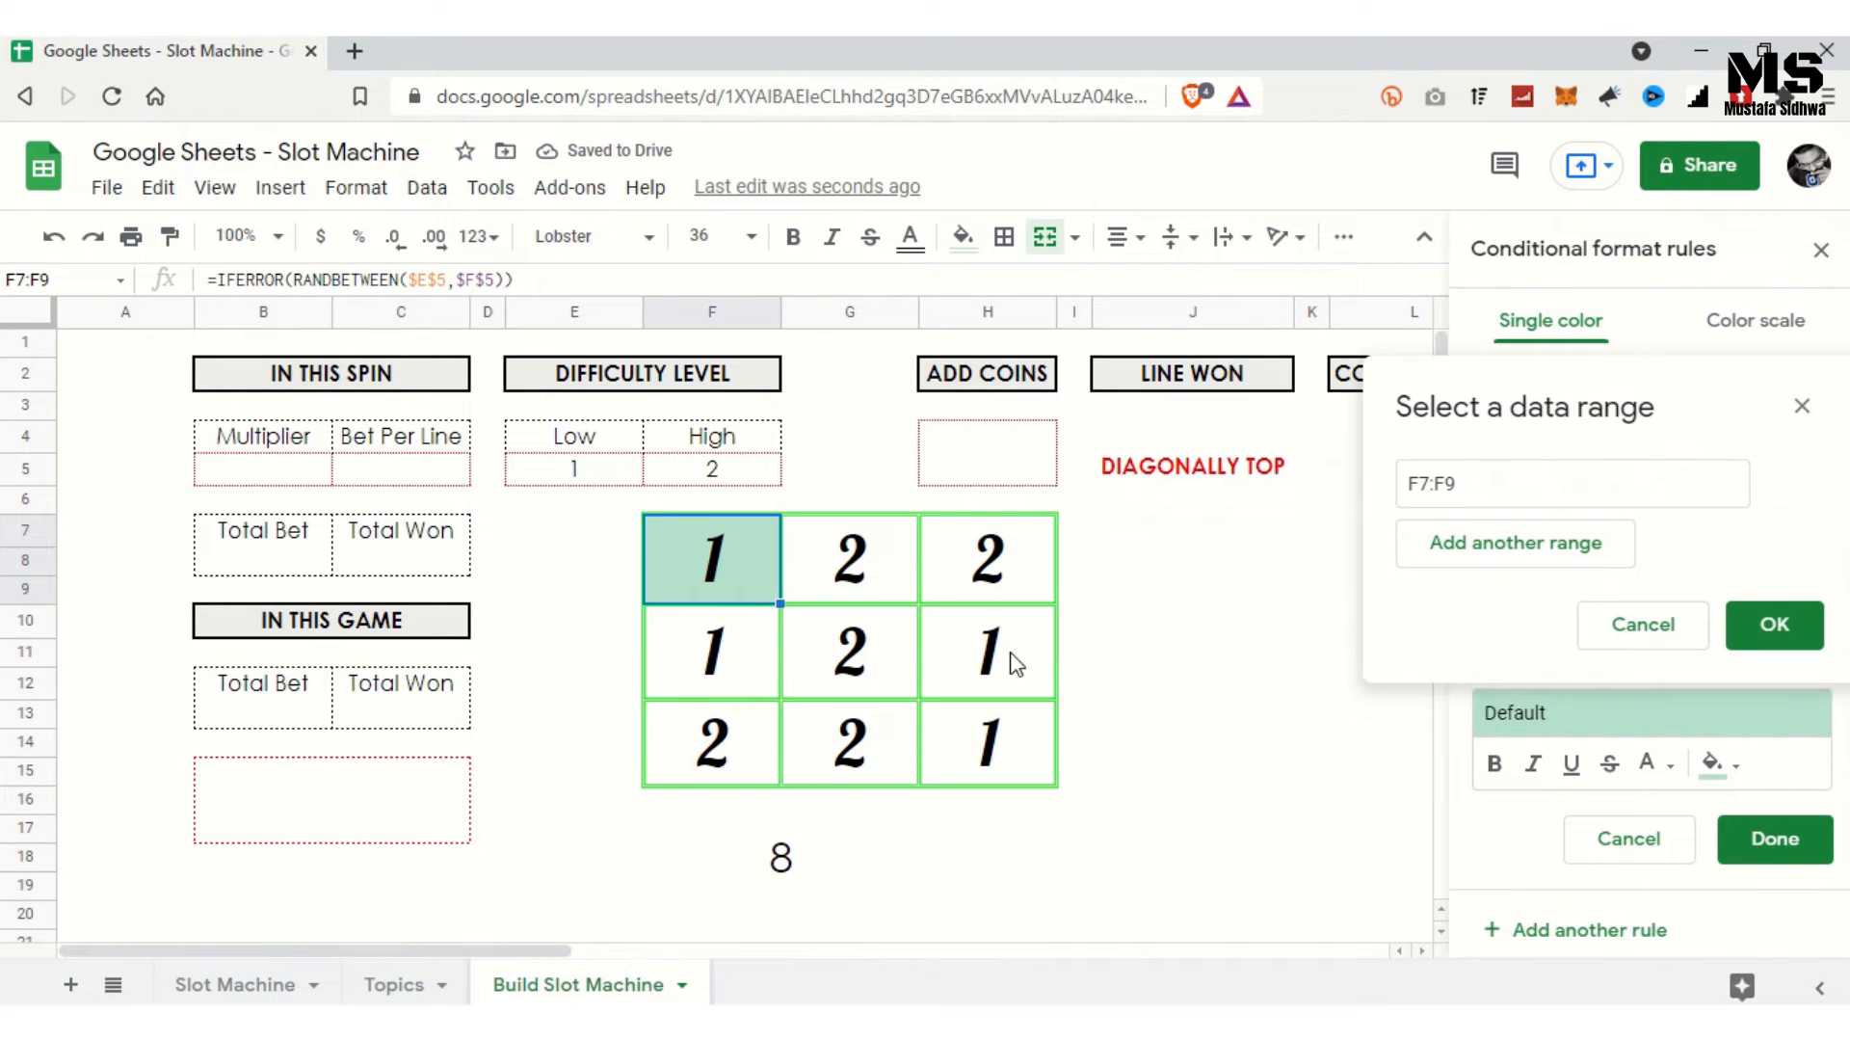
{"action": "left_click", "coordinate": [1495, 541]}
{"action": "left_click", "coordinate": [859, 670]}
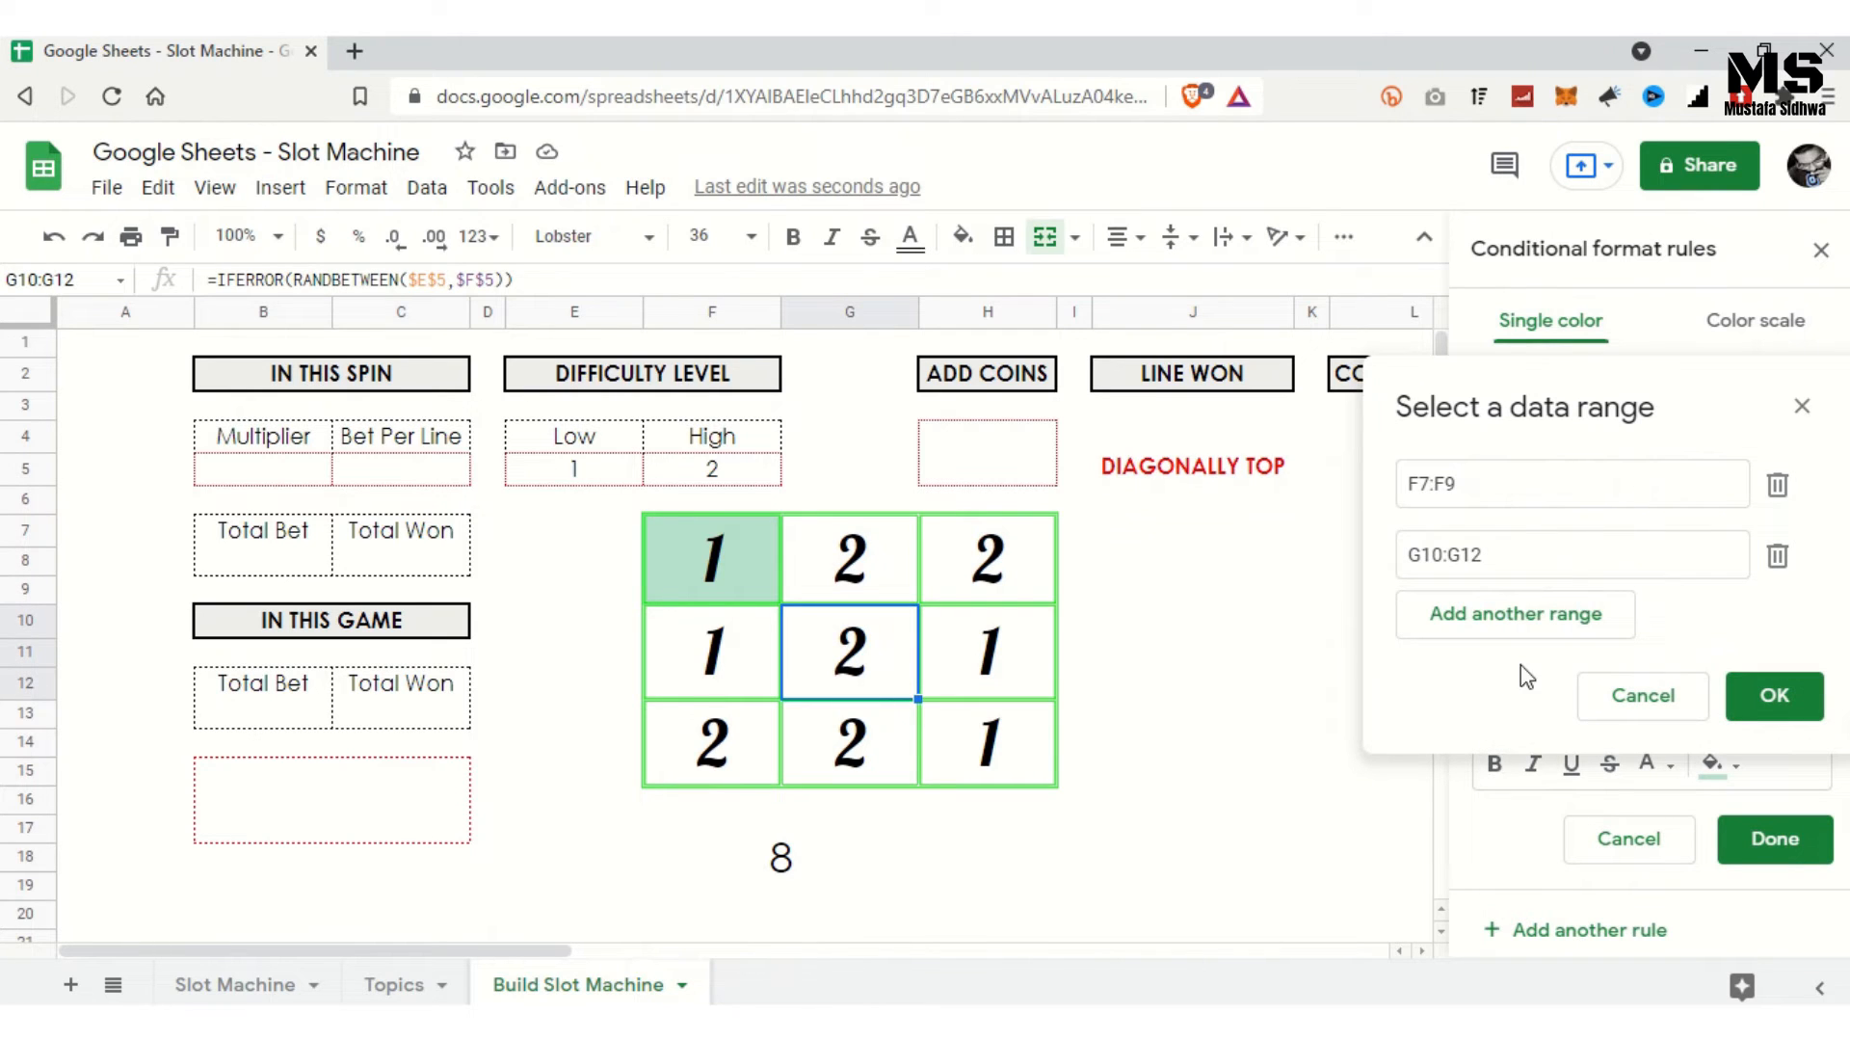
{"action": "left_click", "coordinate": [1539, 625]}
{"action": "left_click", "coordinate": [990, 768]}
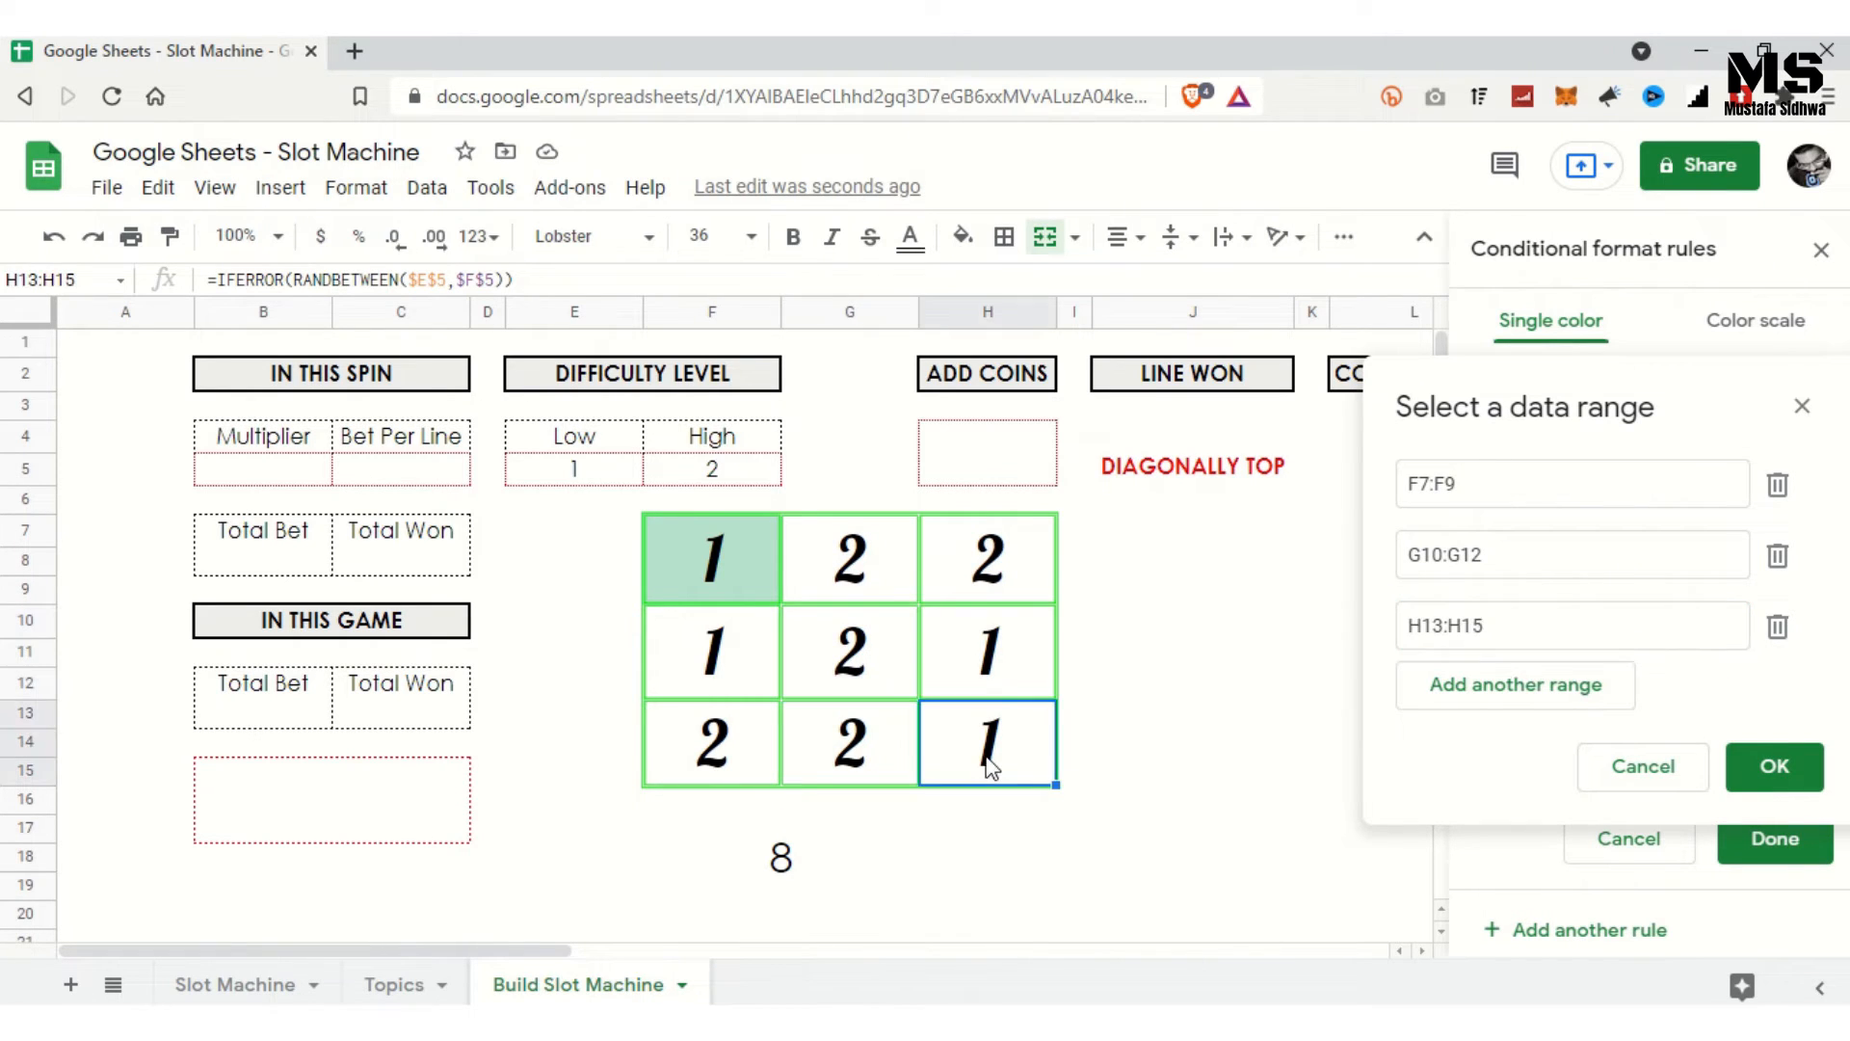
{"action": "left_click", "coordinate": [1776, 768]}
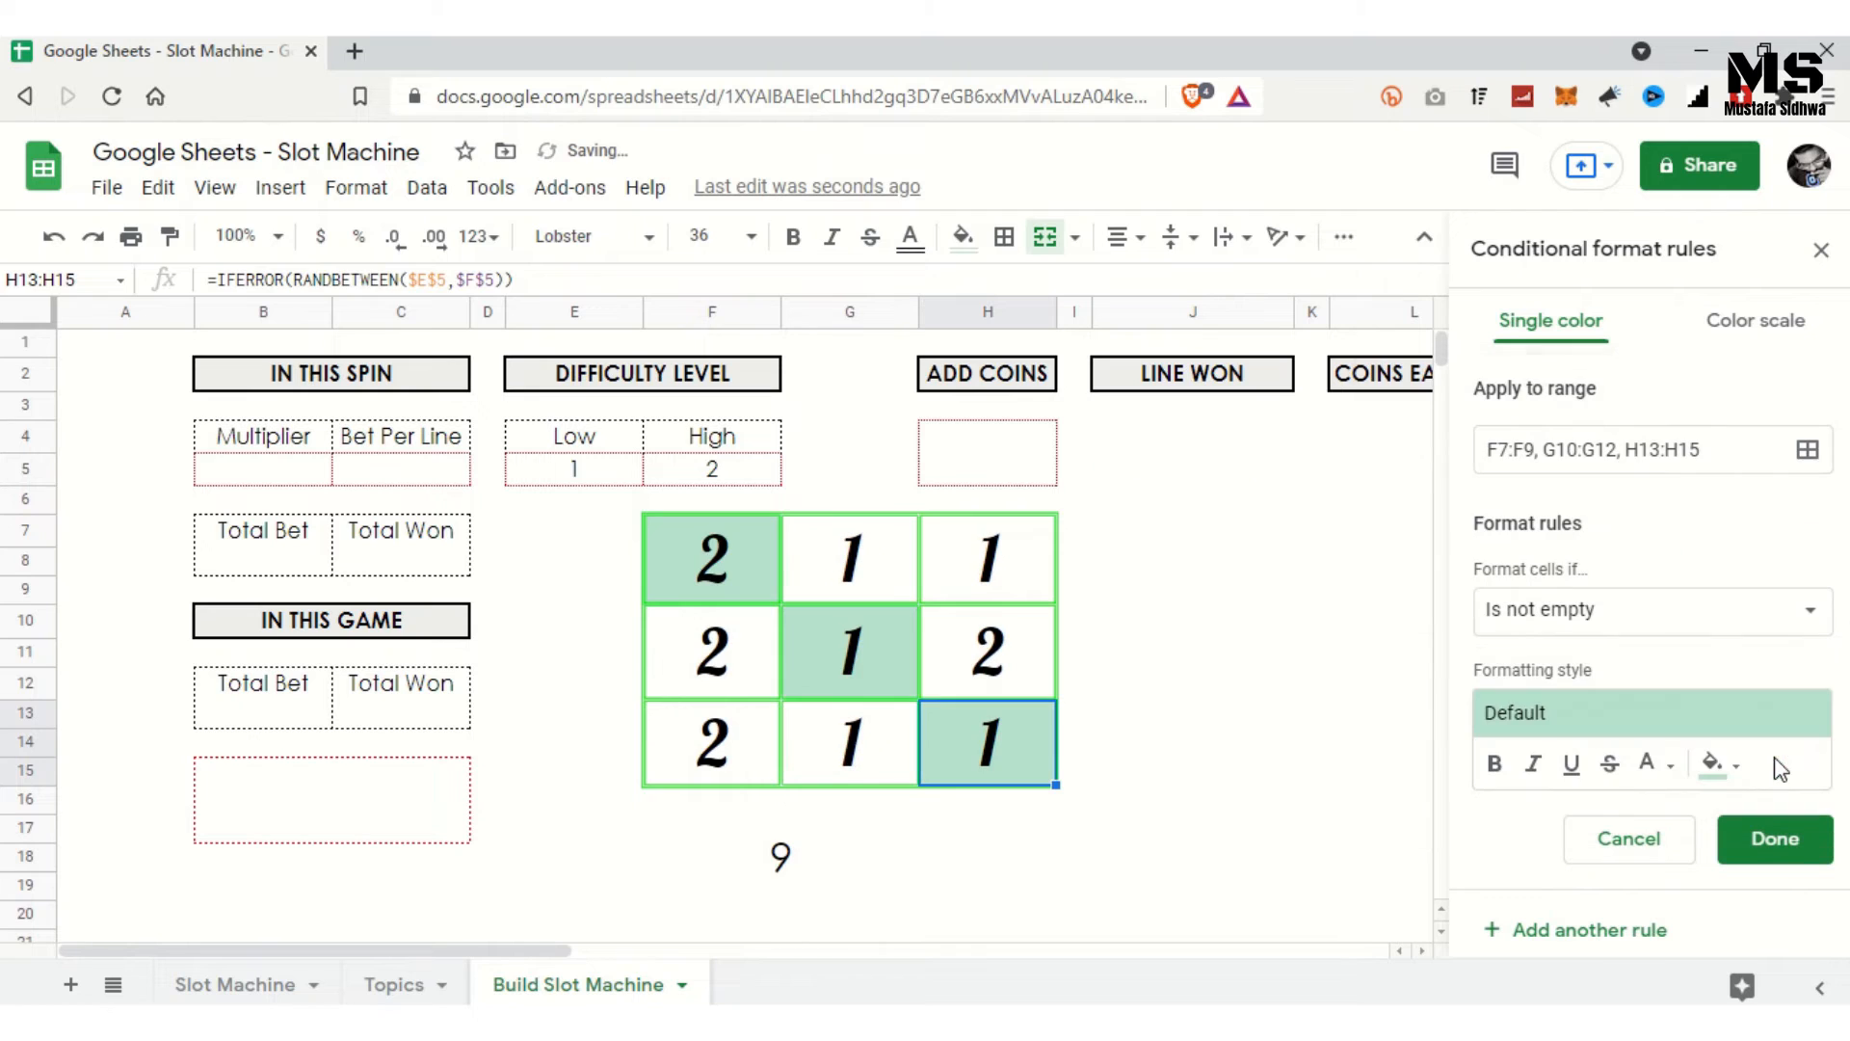
Step: Set the new diagonal rule's condition to the custom formula =$J$16="DIAGONALLY BOTTOM"
{"action": "left_click", "coordinate": [1808, 637]}
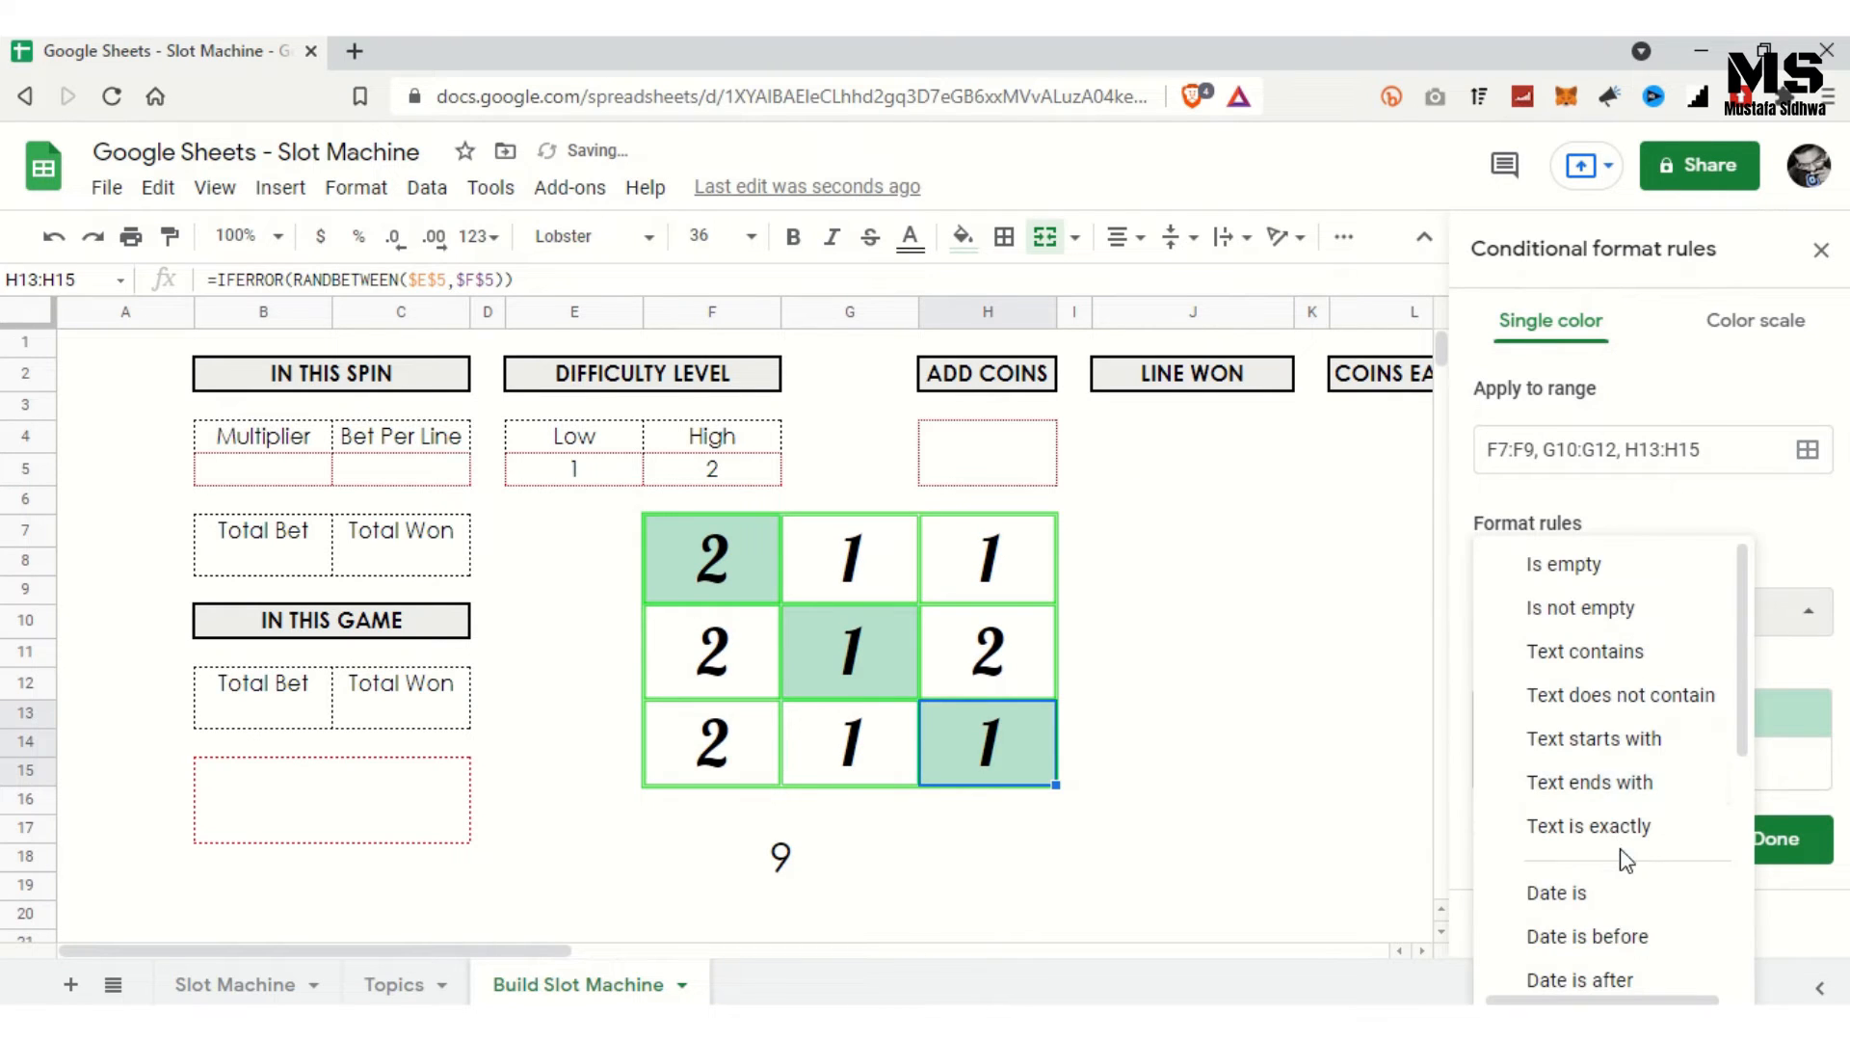
{"action": "scroll", "coordinate": [1542, 771], "scroll_direction": "down", "scroll_amount": 5}
{"action": "left_click", "coordinate": [1600, 961]}
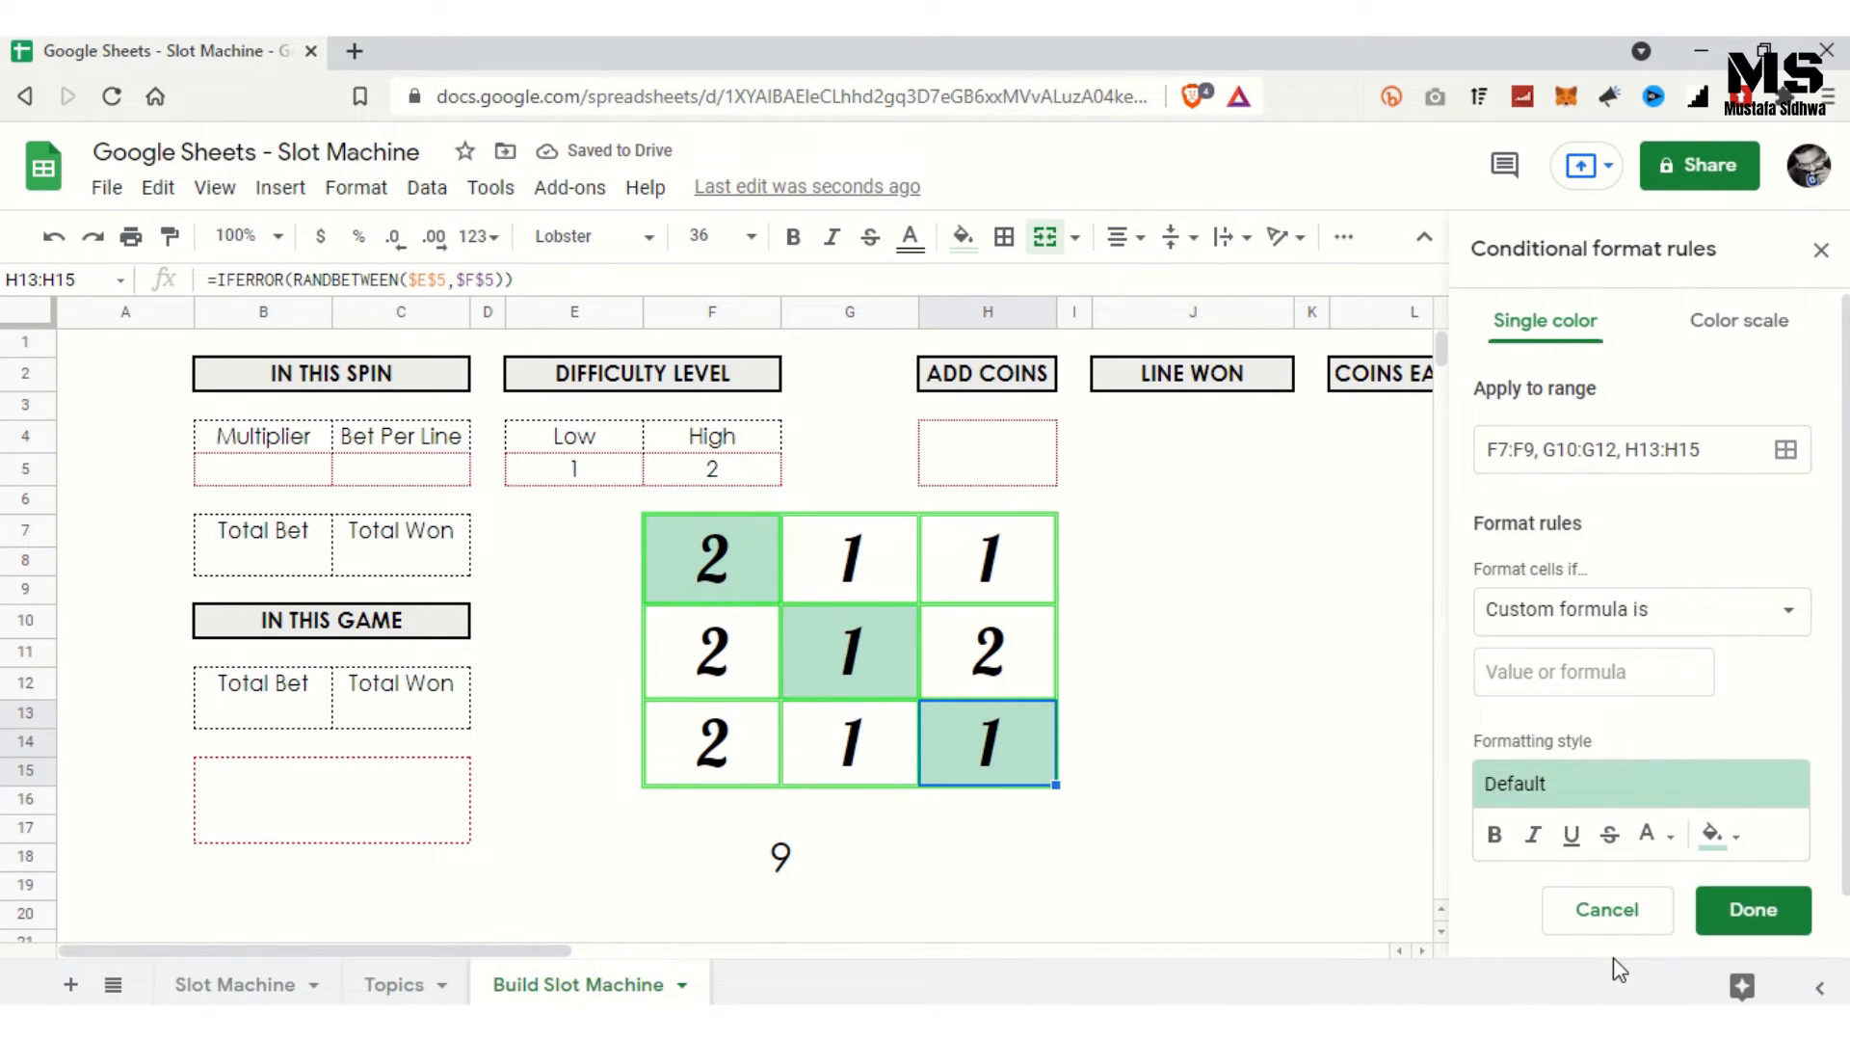
{"action": "left_click", "coordinate": [1601, 679]}
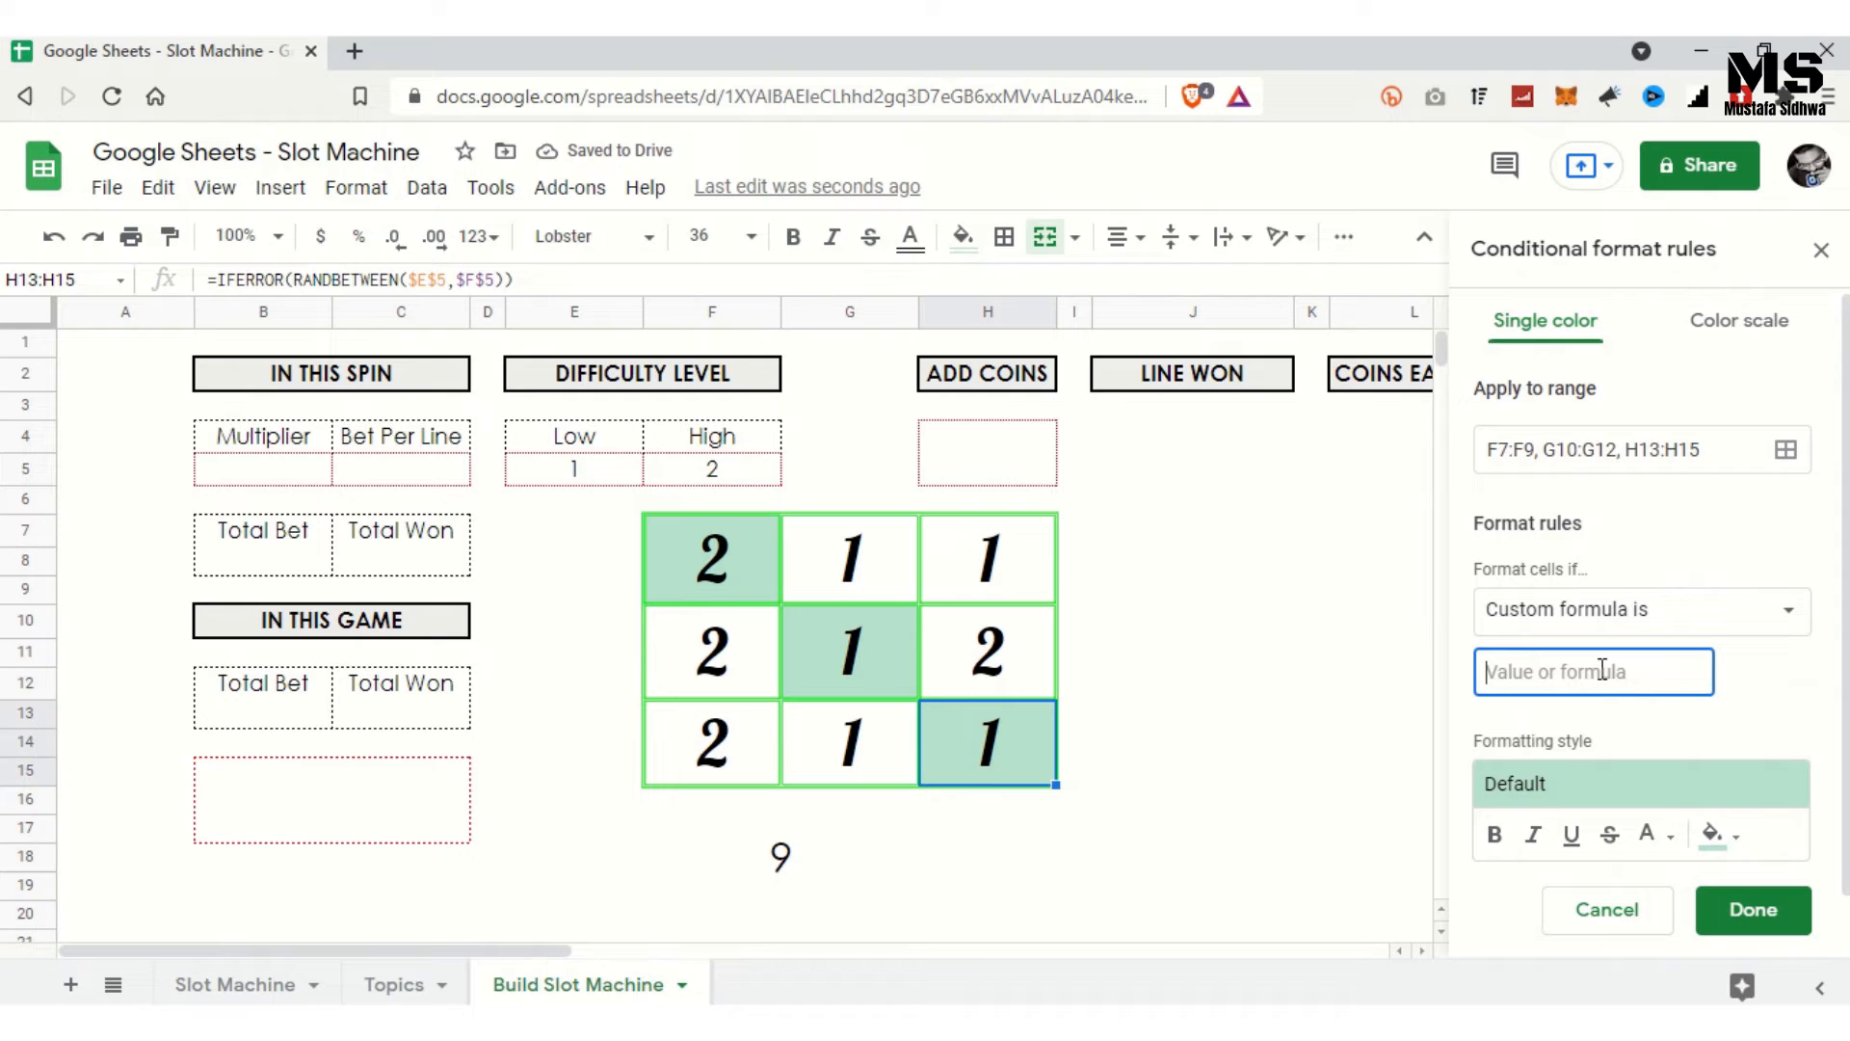
{"action": "left_click", "coordinate": [1170, 805]}
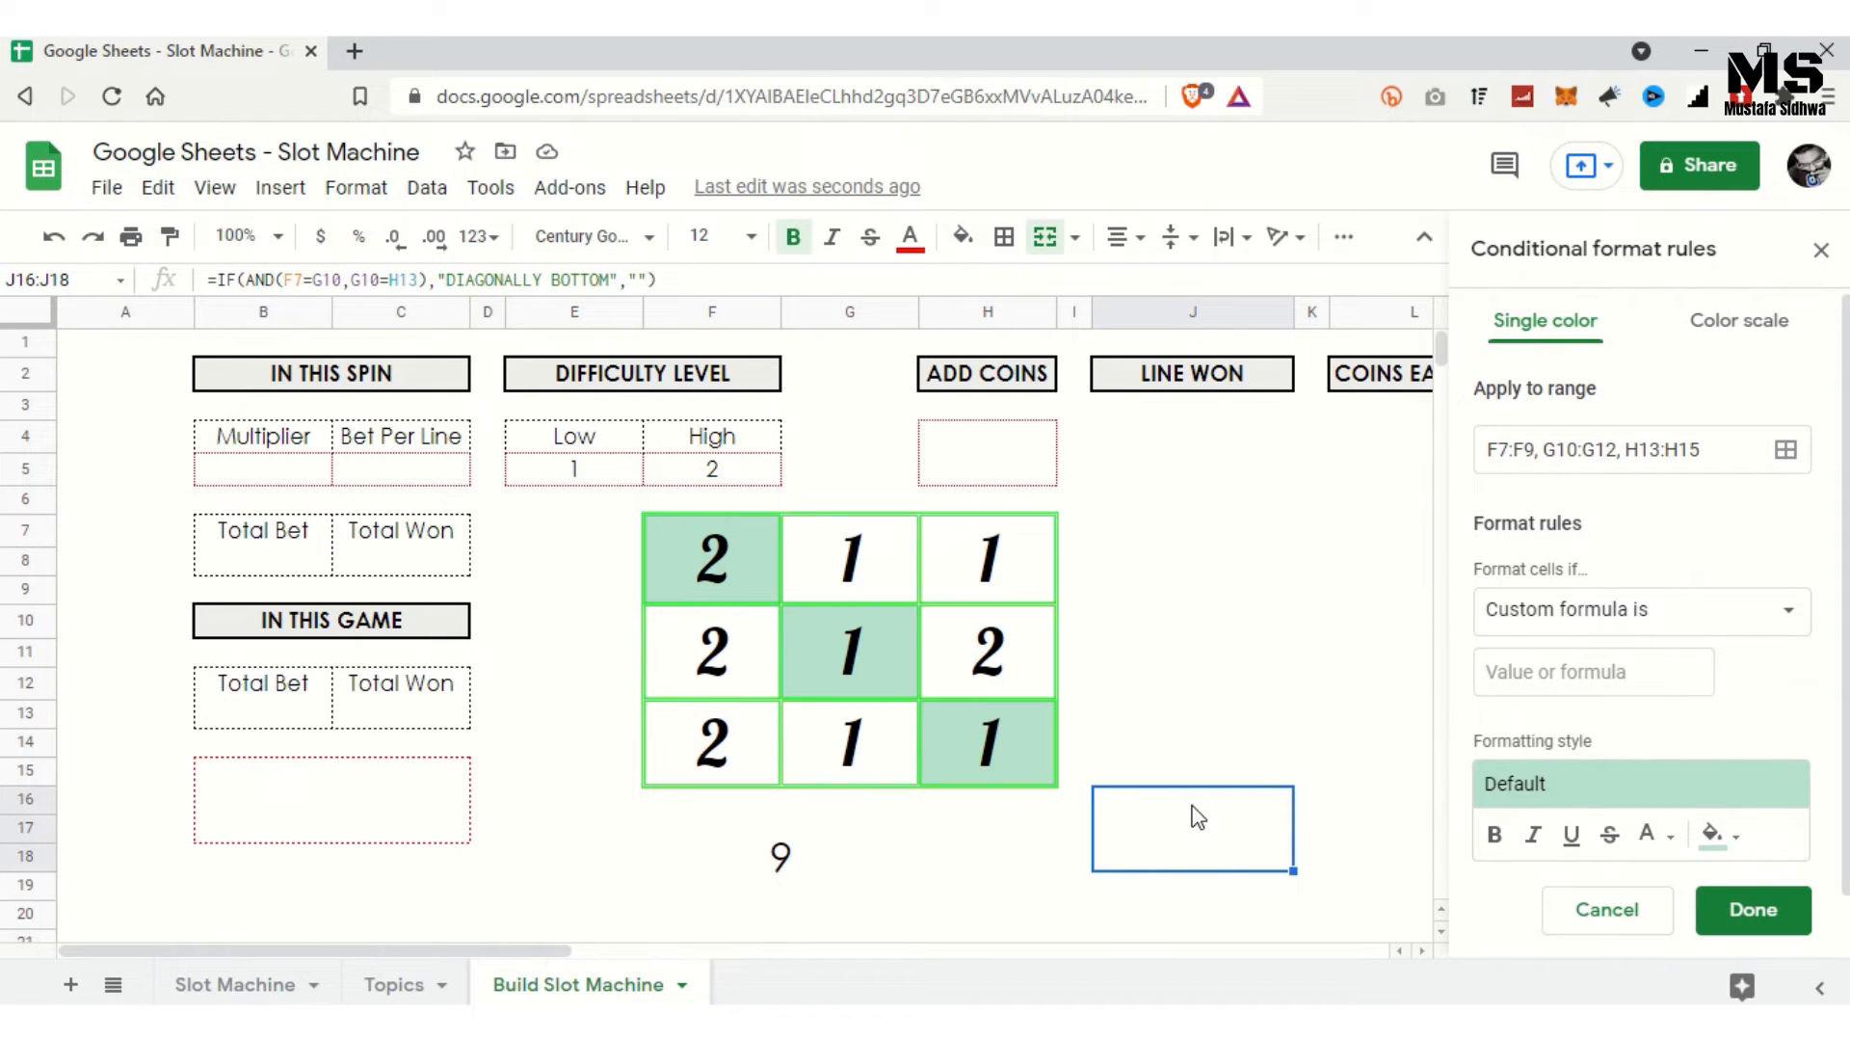
{"action": "left_click", "coordinate": [1597, 666]}
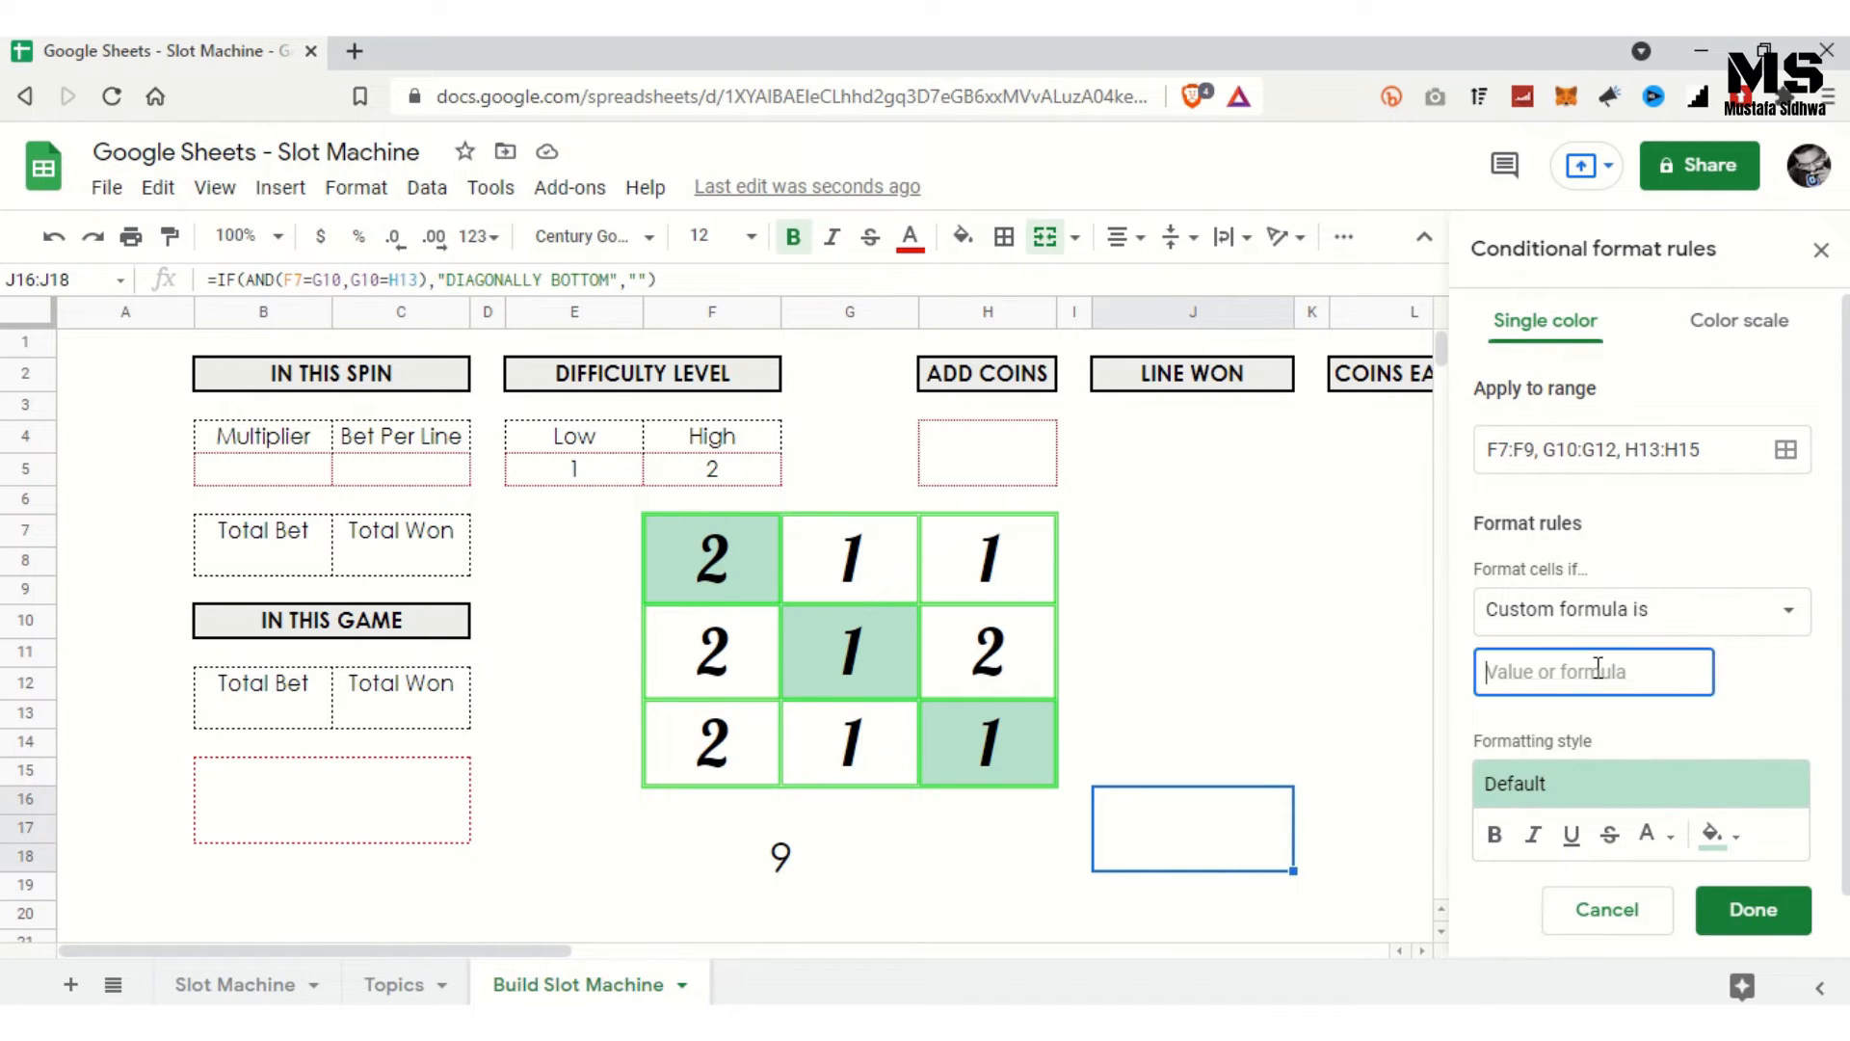
{"action": "type", "text": "=J"}
{"action": "key", "text": "BackSpace"}
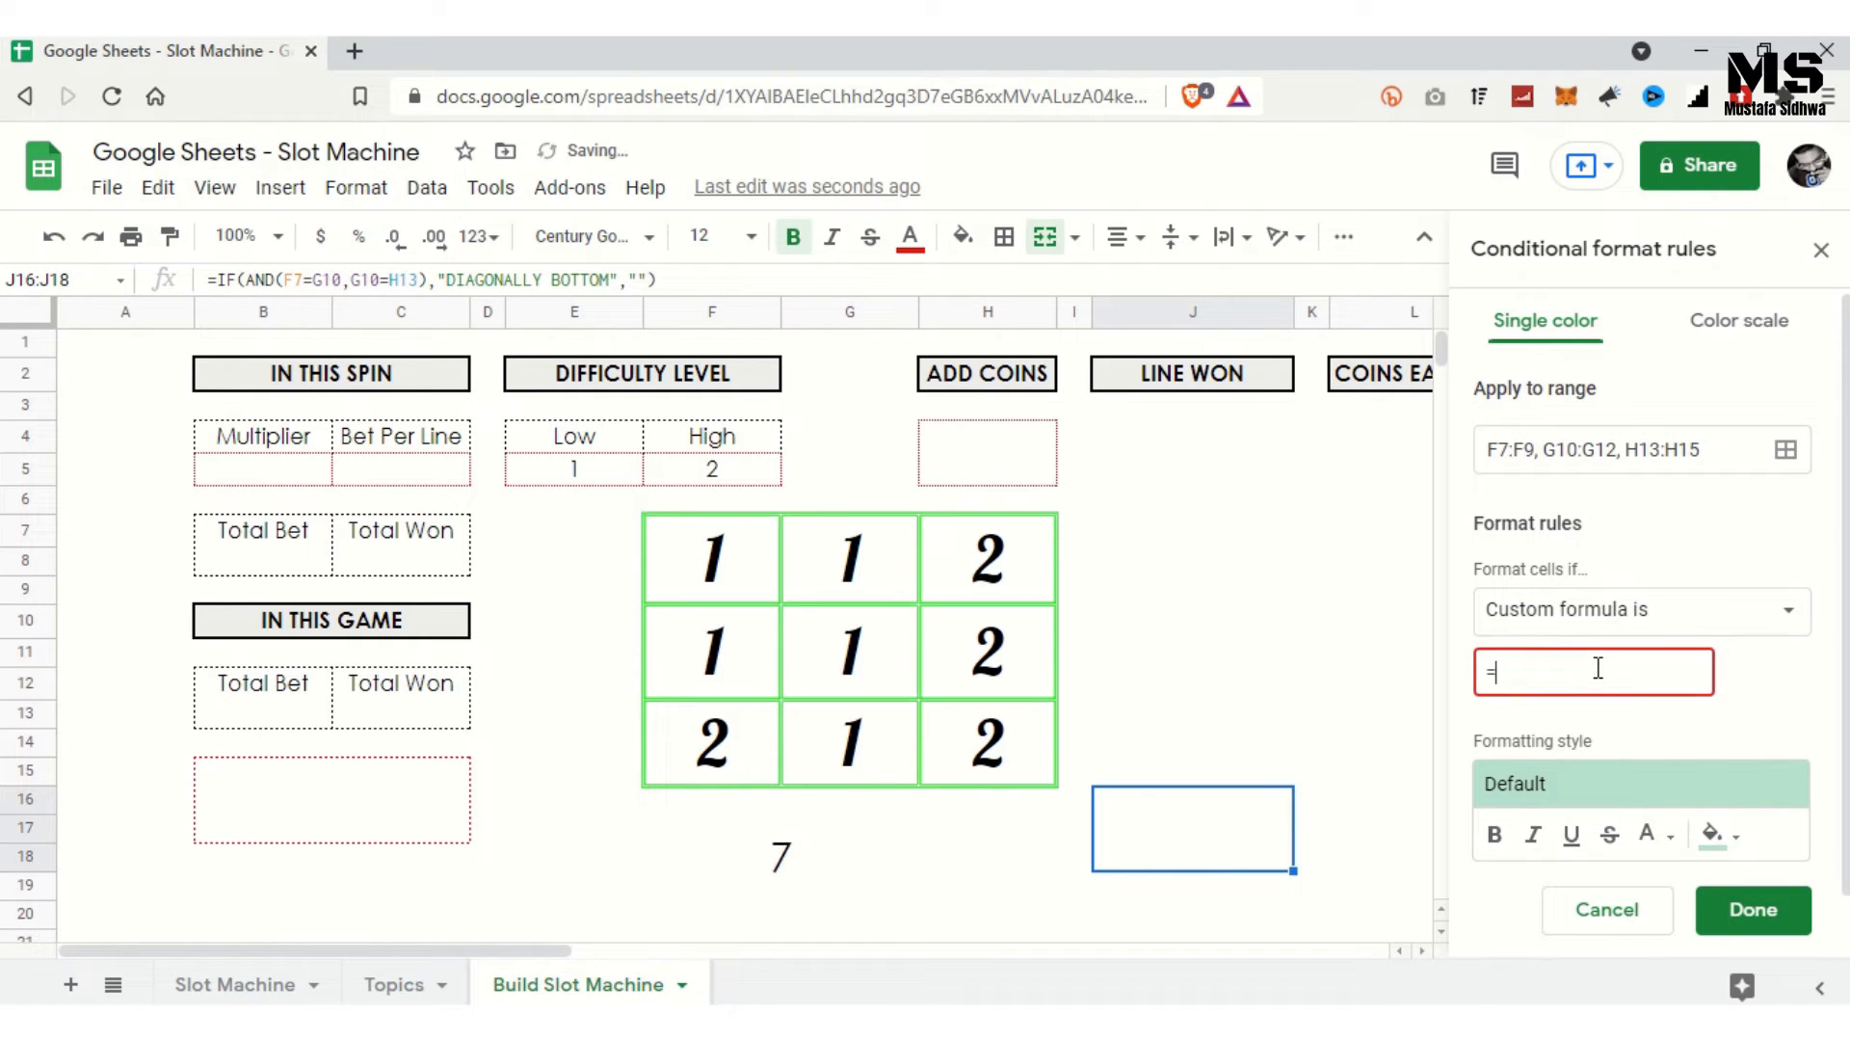
{"action": "type", "text": "$J$16"}
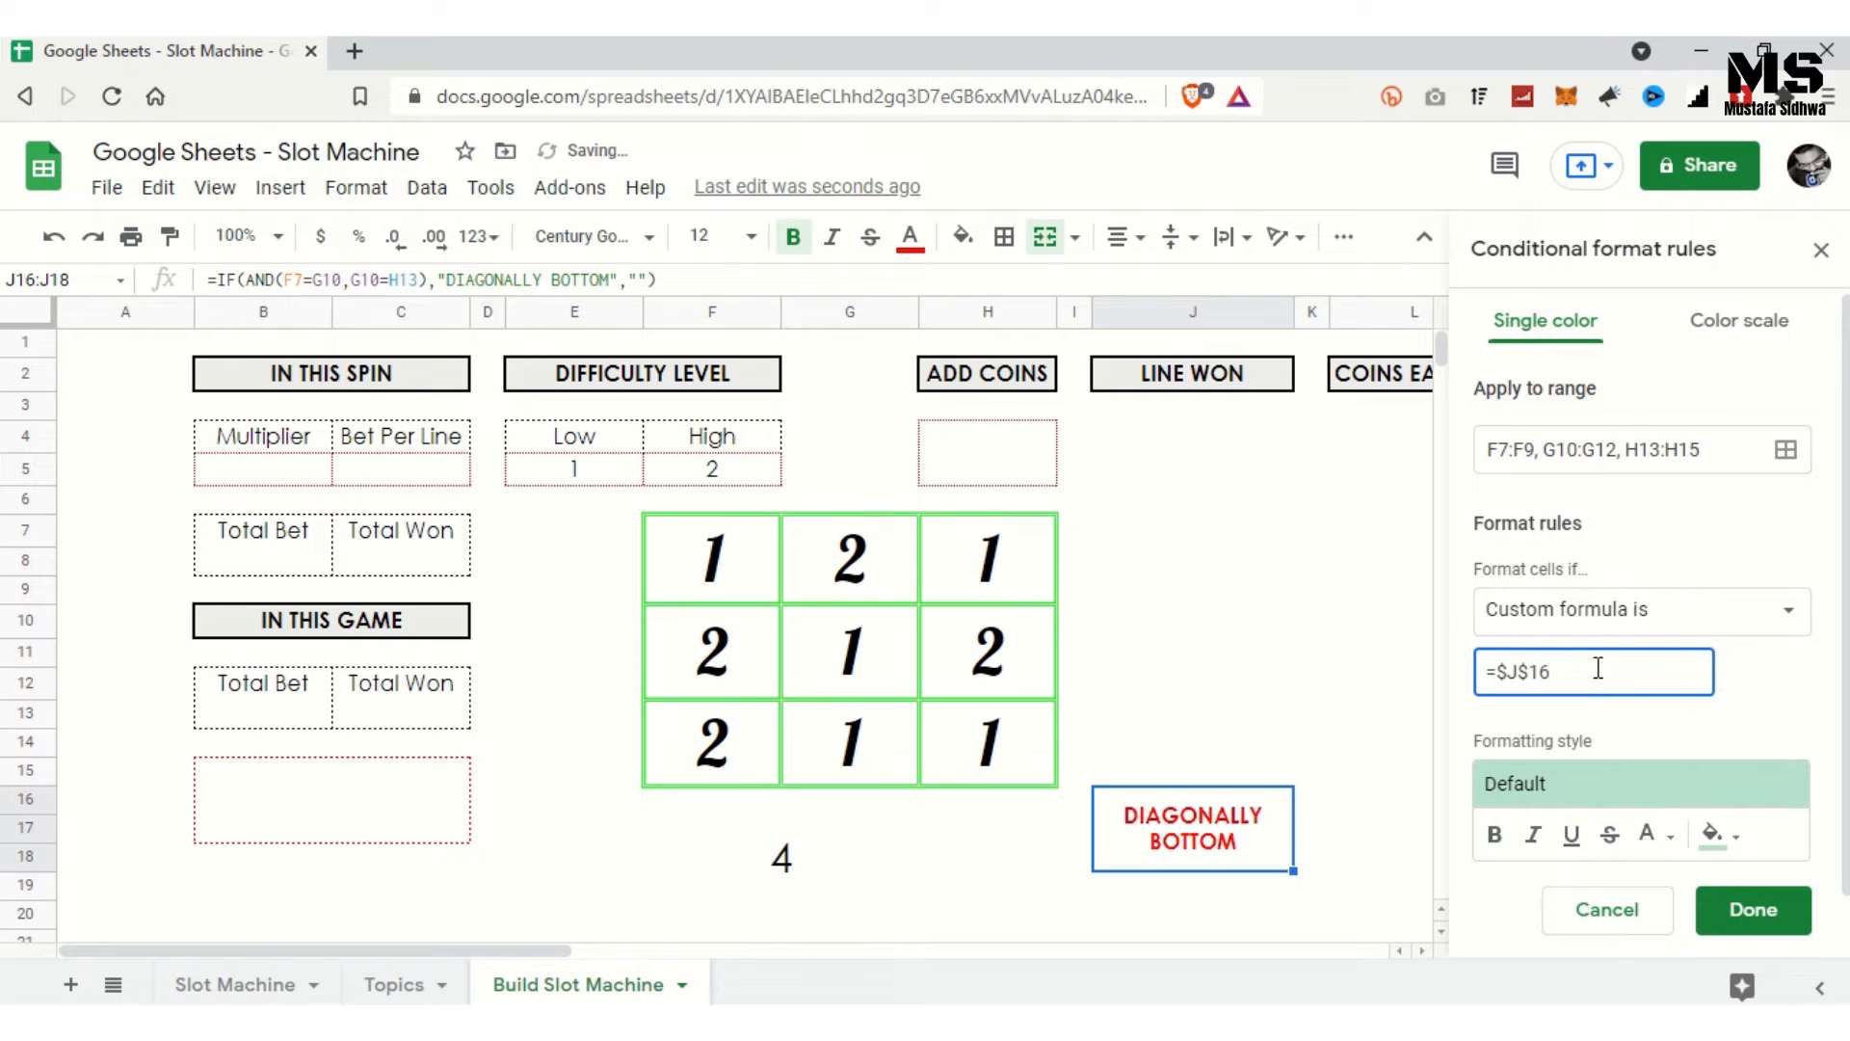
{"action": "type", "text": "=\"DIAGONALLY"}
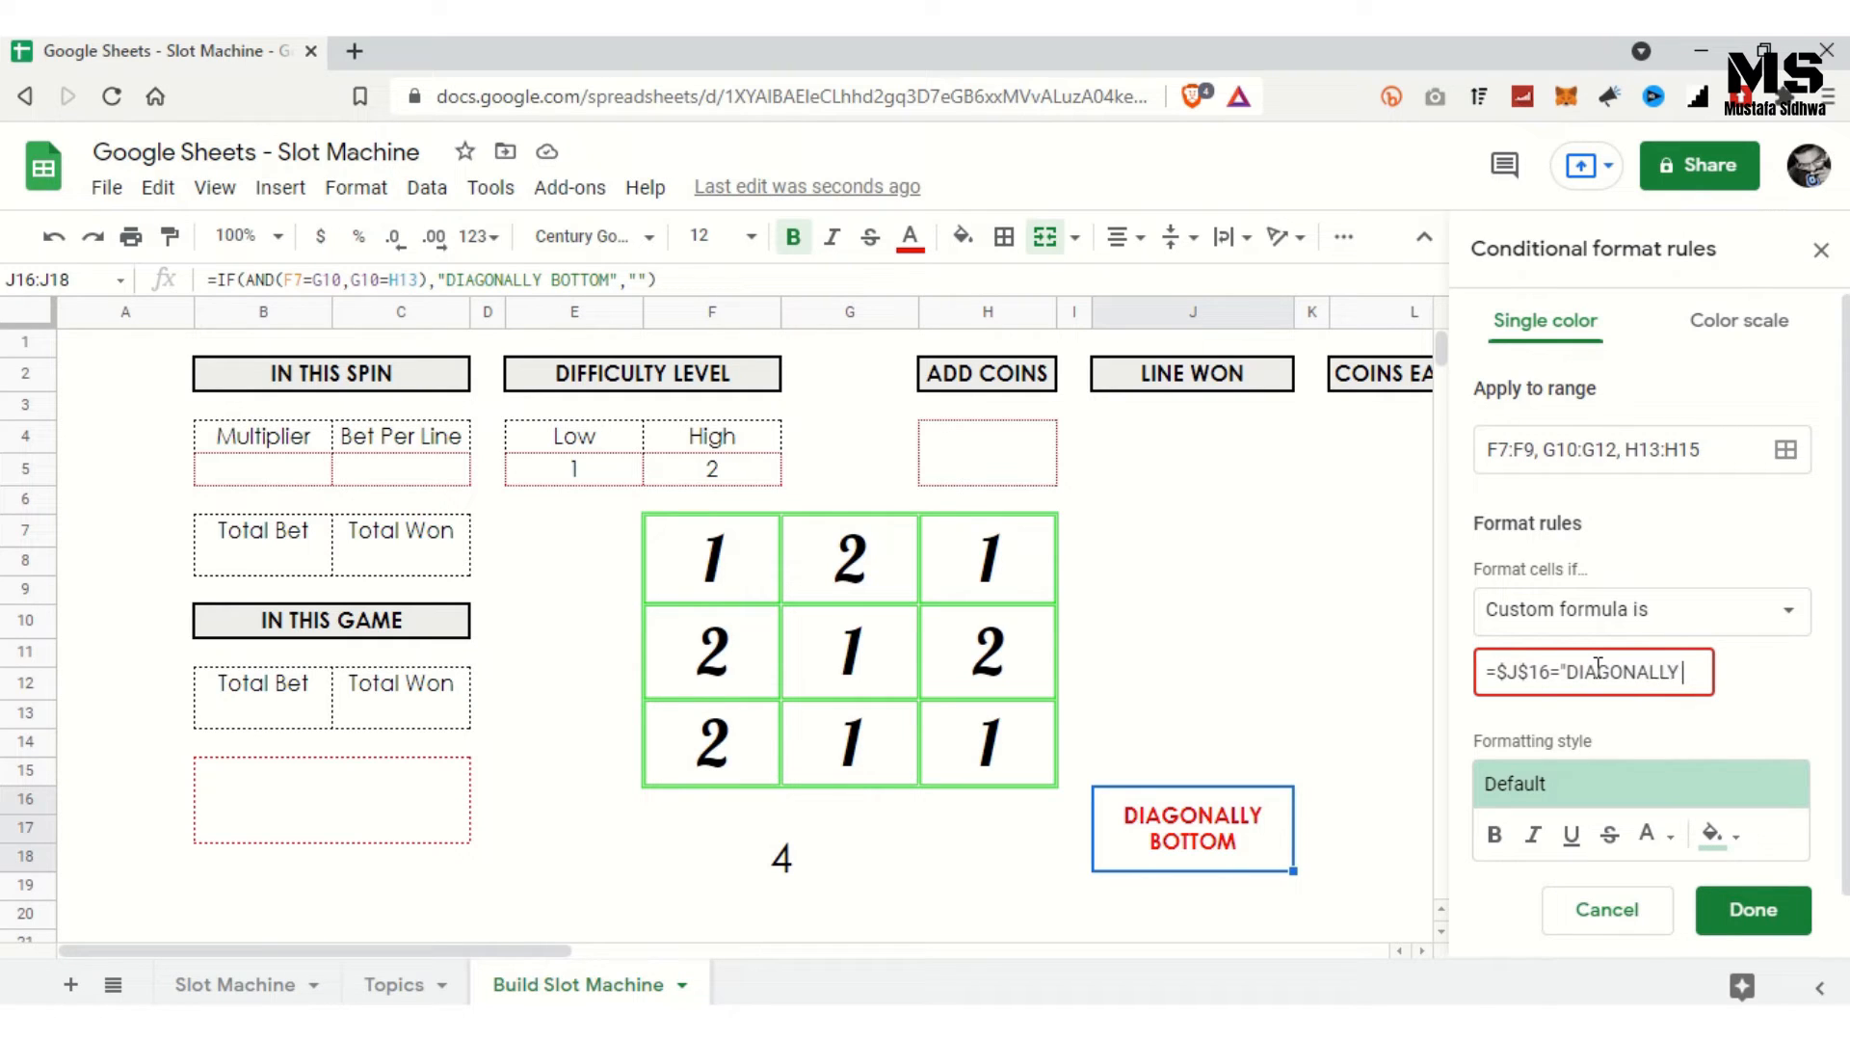
{"action": "type", "text": " BOO"}
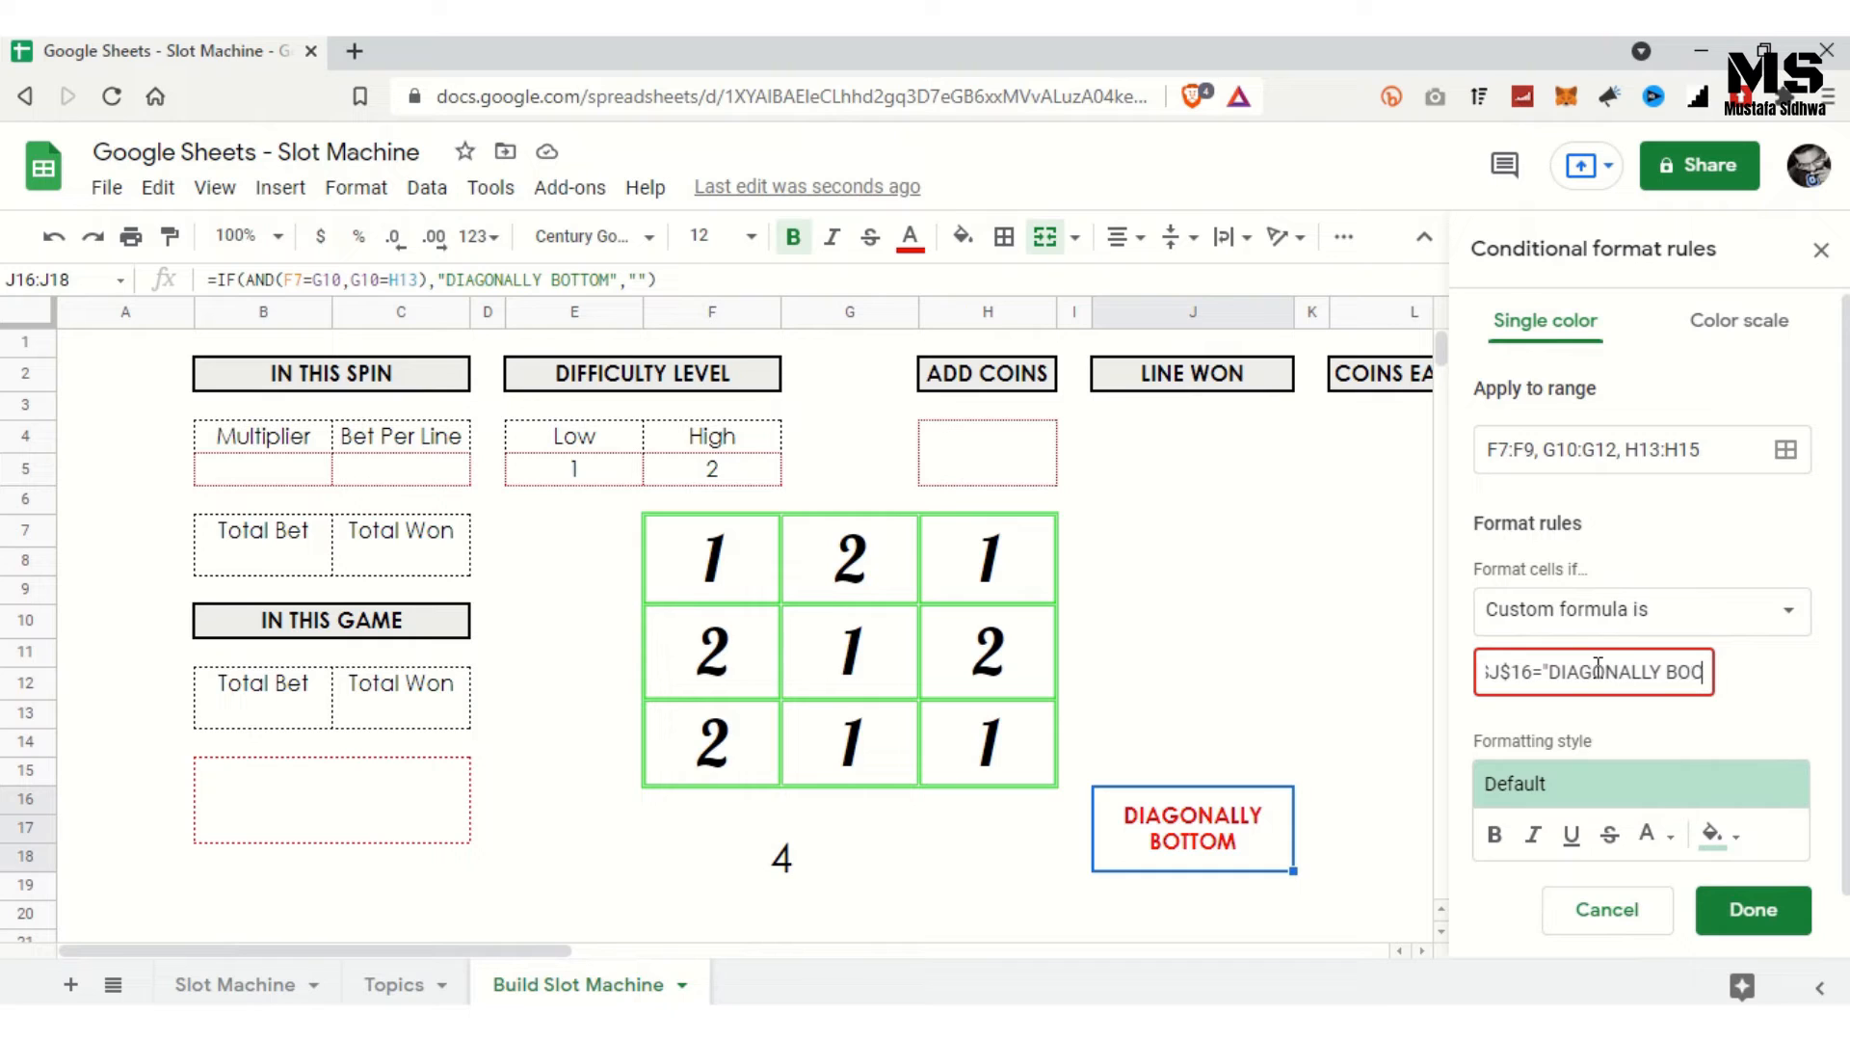
{"action": "key", "text": "BackSpace"}
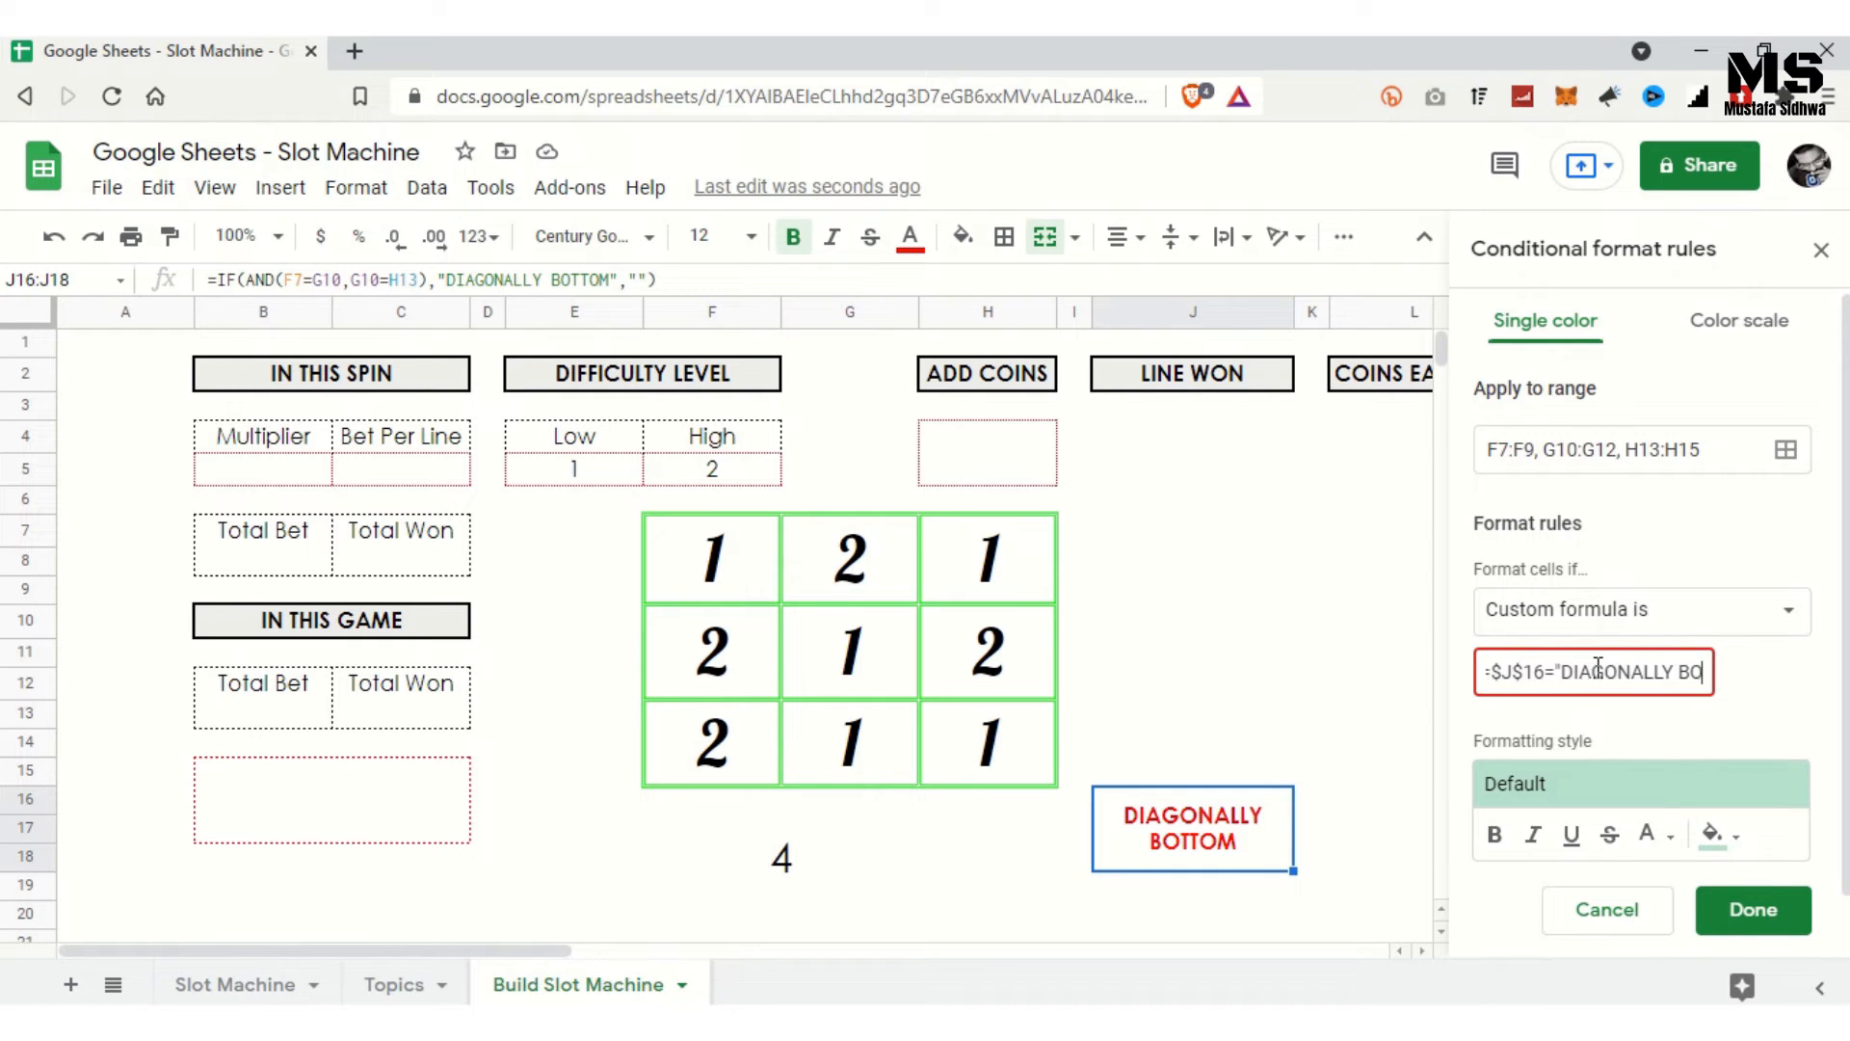
{"action": "type", "text": "TTO"}
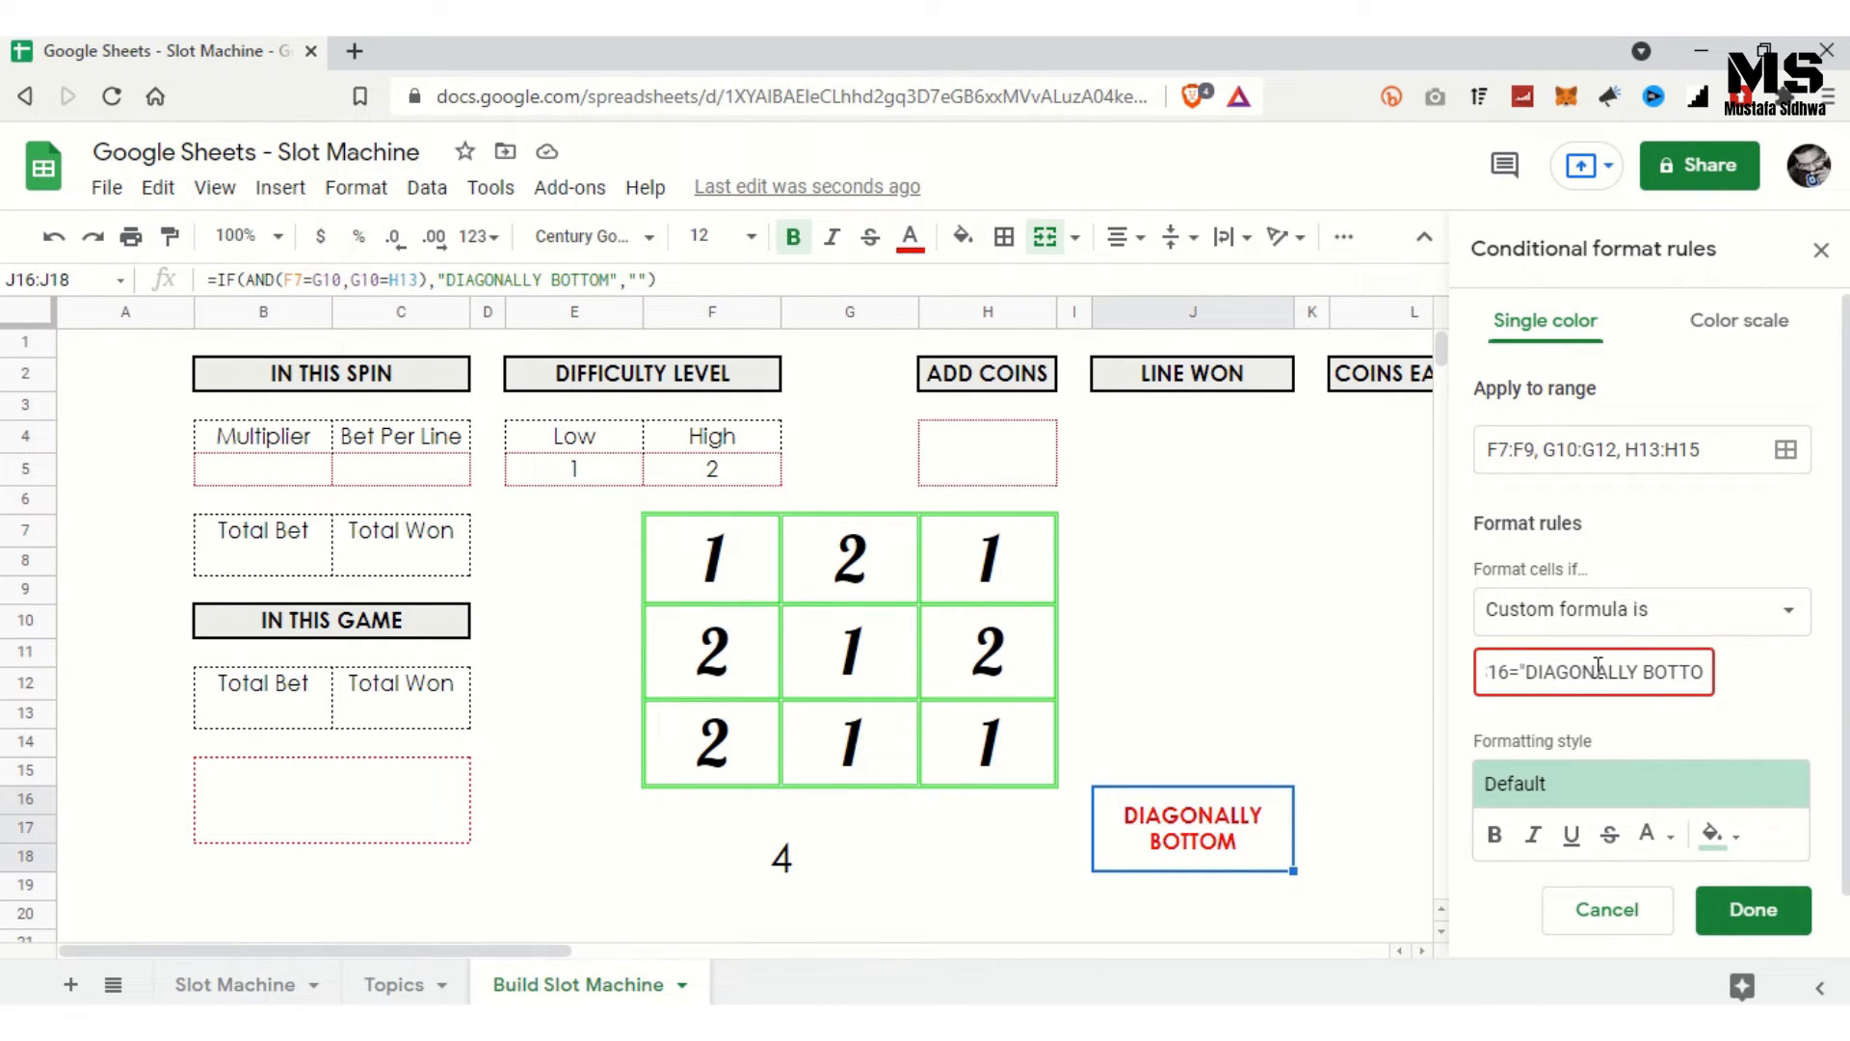
{"action": "type", "text": "M"}
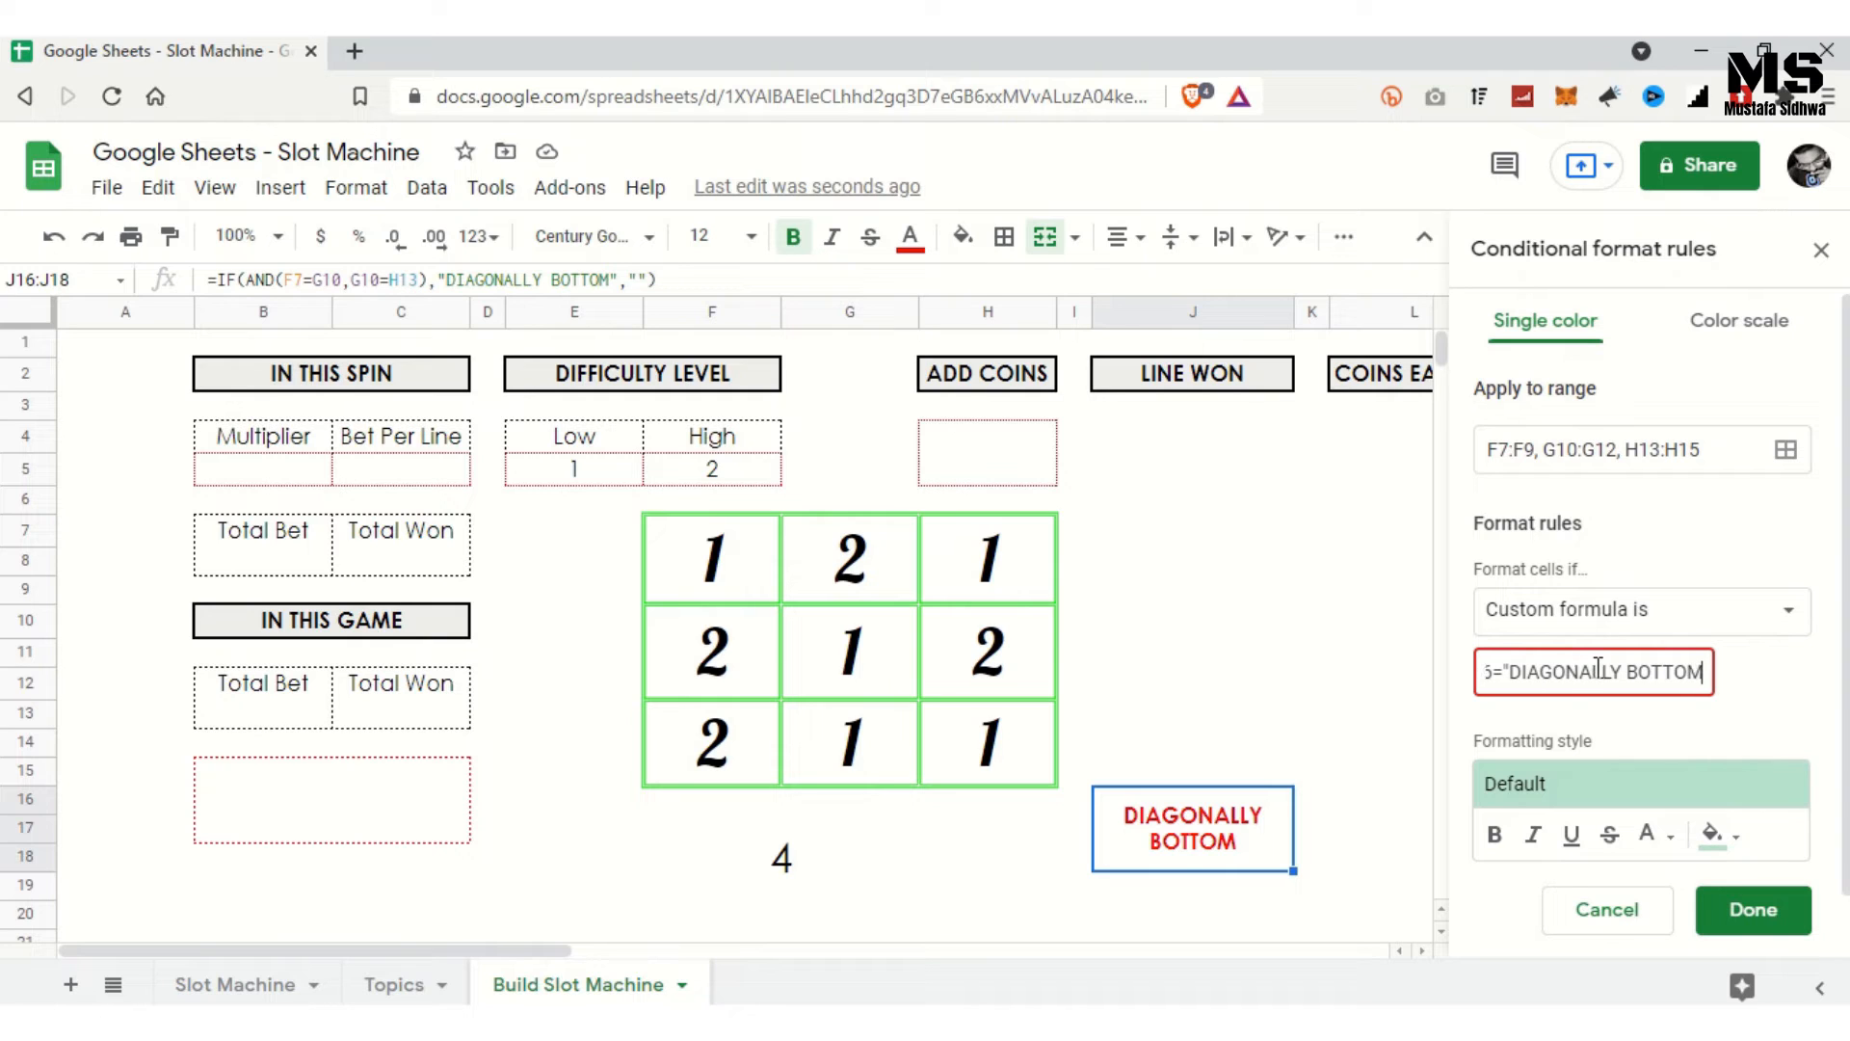
{"action": "type", "text": "\""}
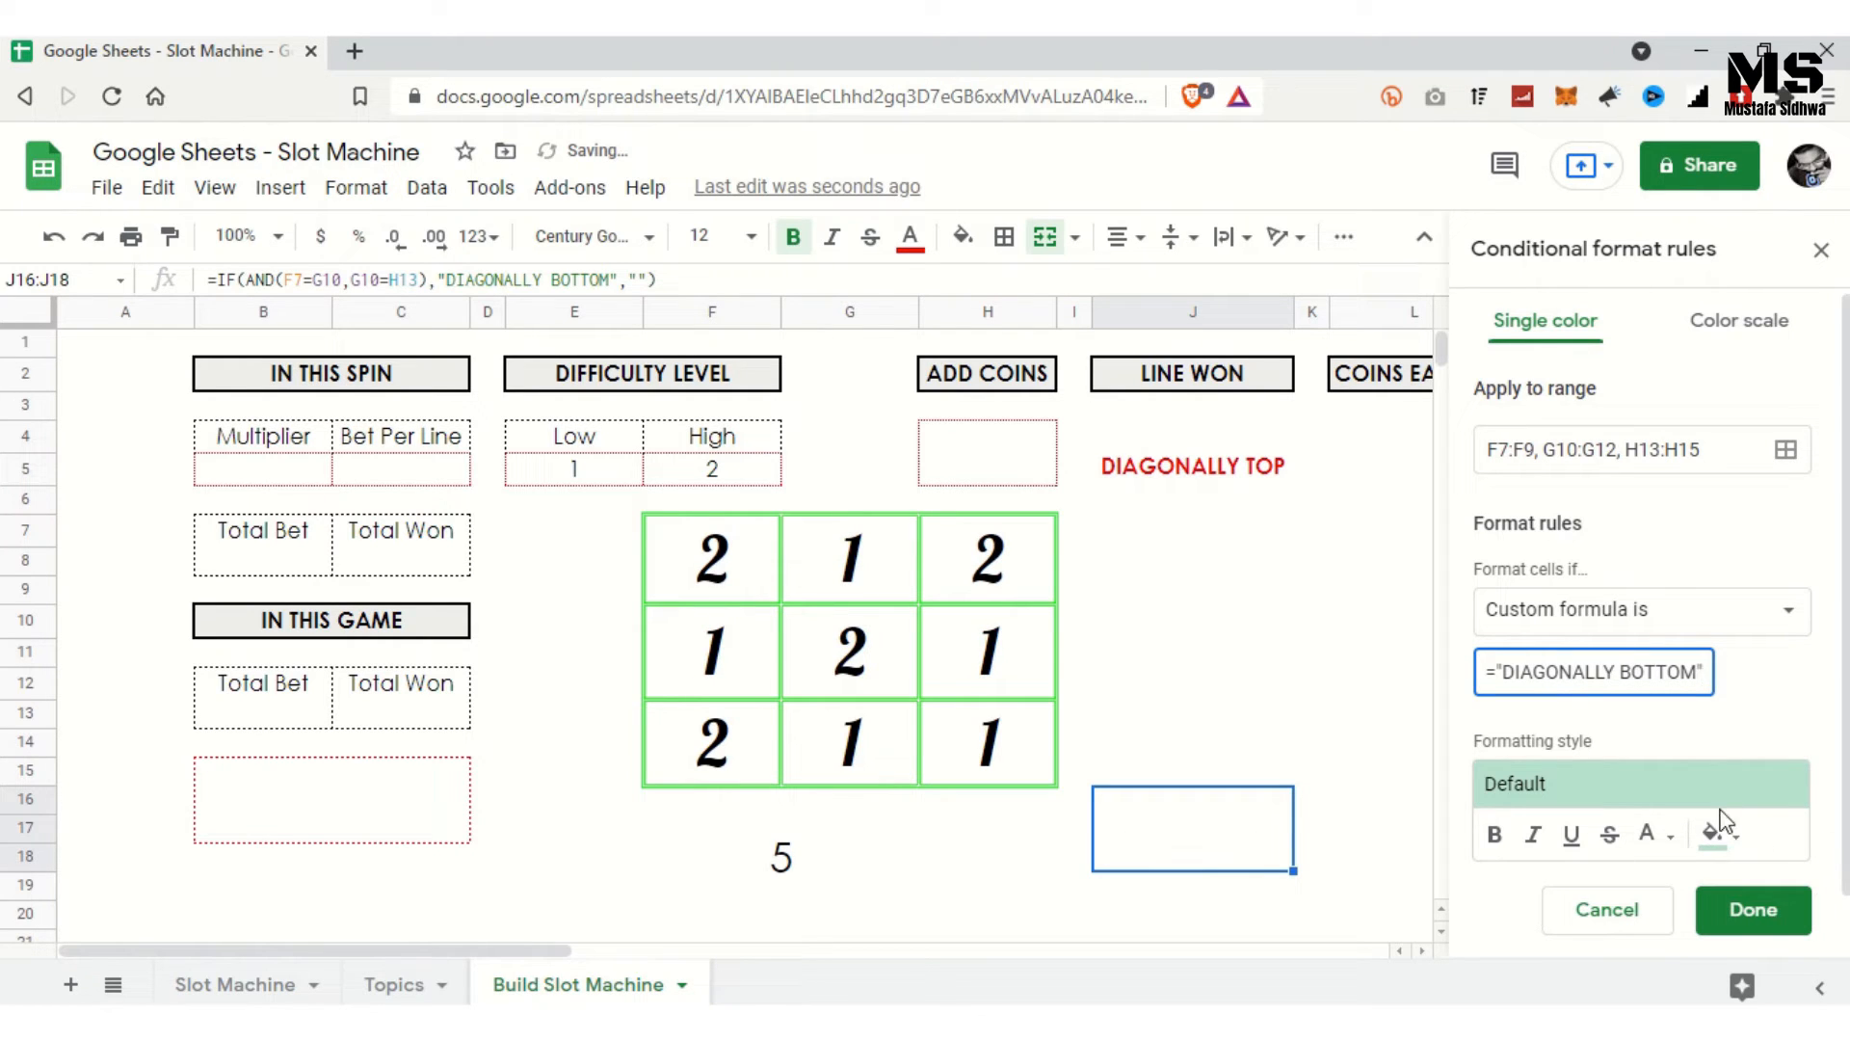
Step: Format the diagonally bottom rule with yellow fill and bold red text, and save it
{"action": "left_click", "coordinate": [1717, 832]}
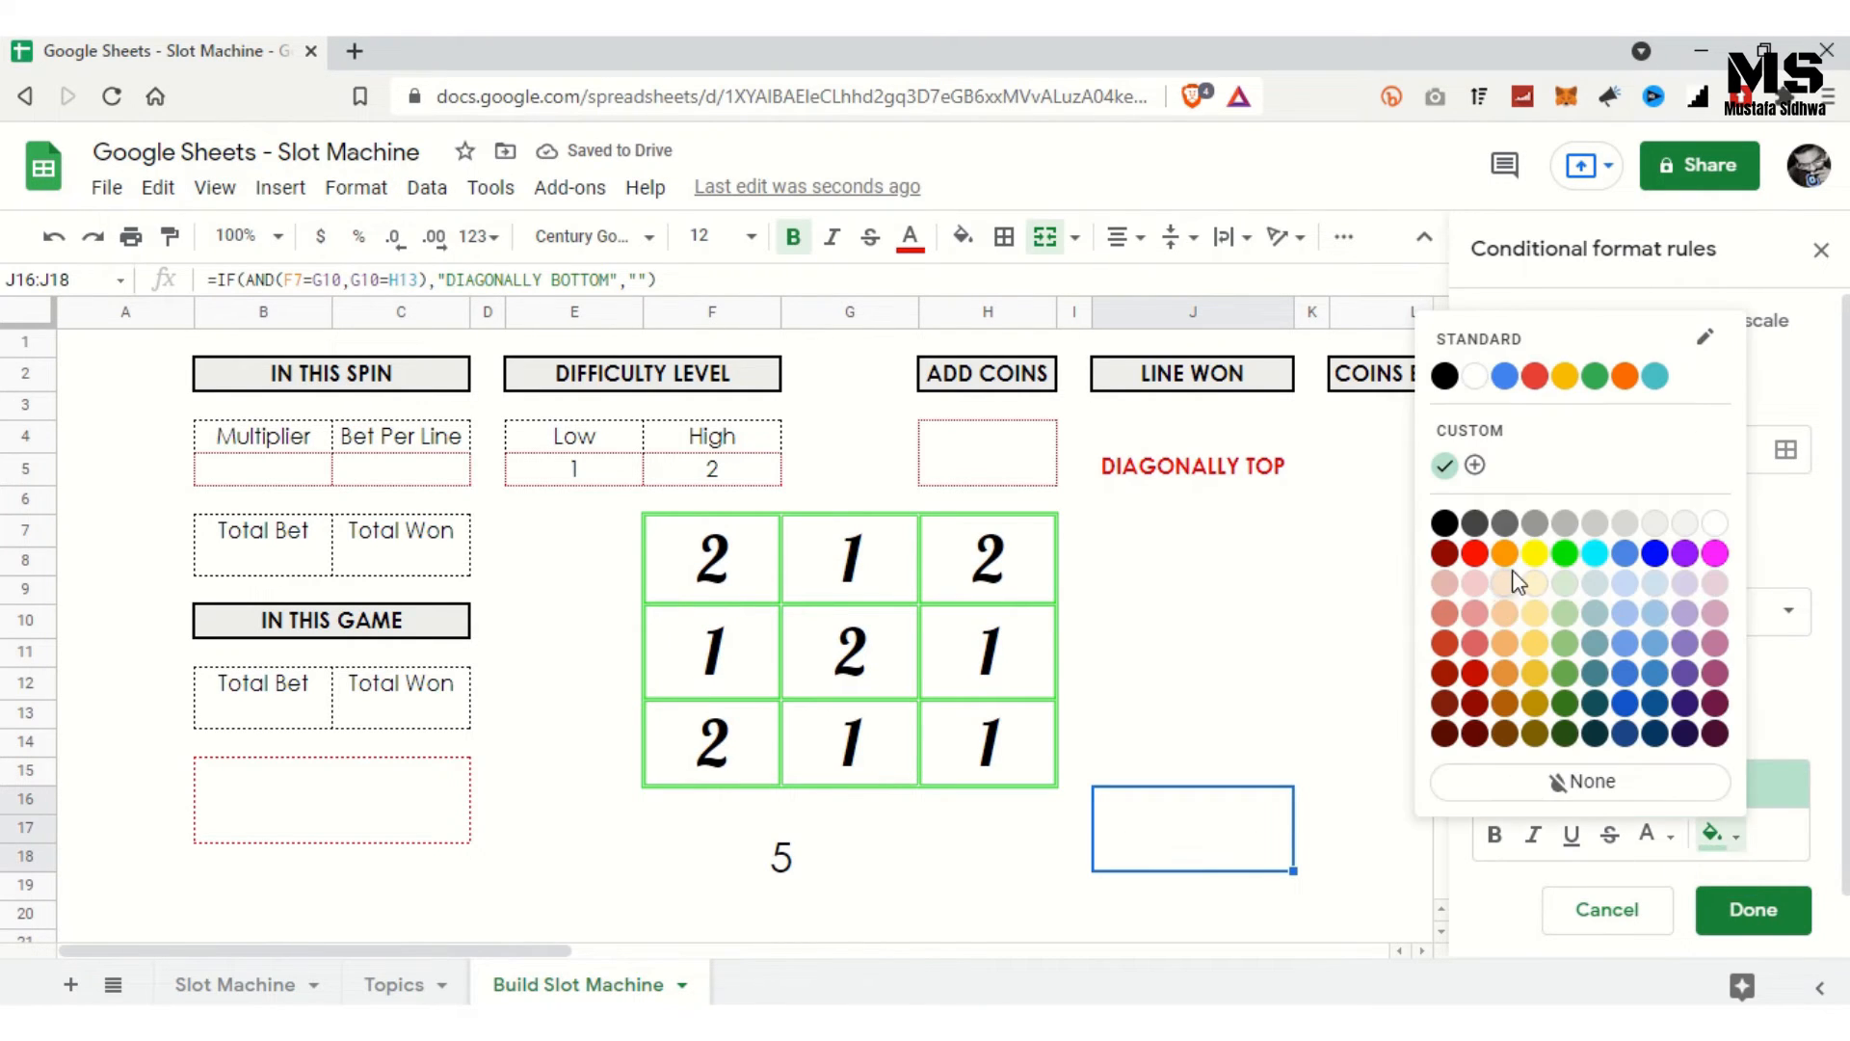
{"action": "left_click", "coordinate": [1535, 554]}
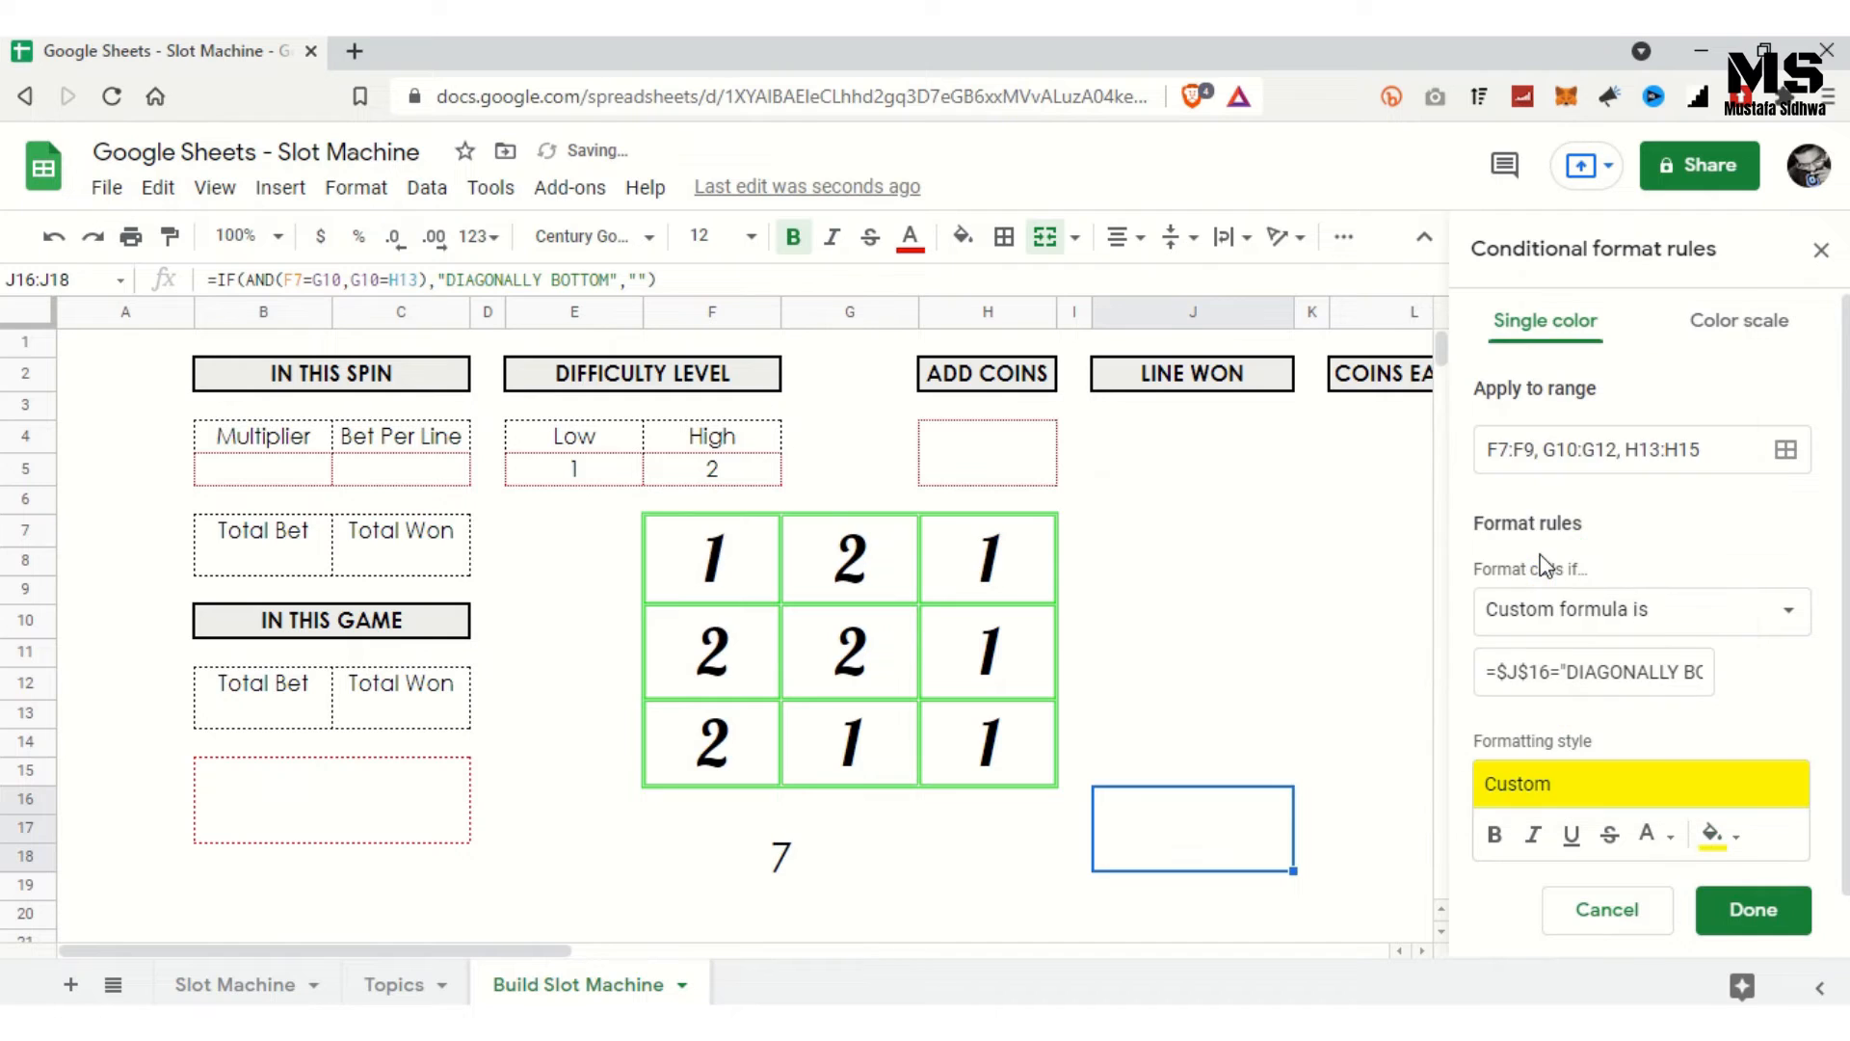
{"action": "left_click", "coordinate": [1660, 835]}
{"action": "left_click", "coordinate": [1408, 549]}
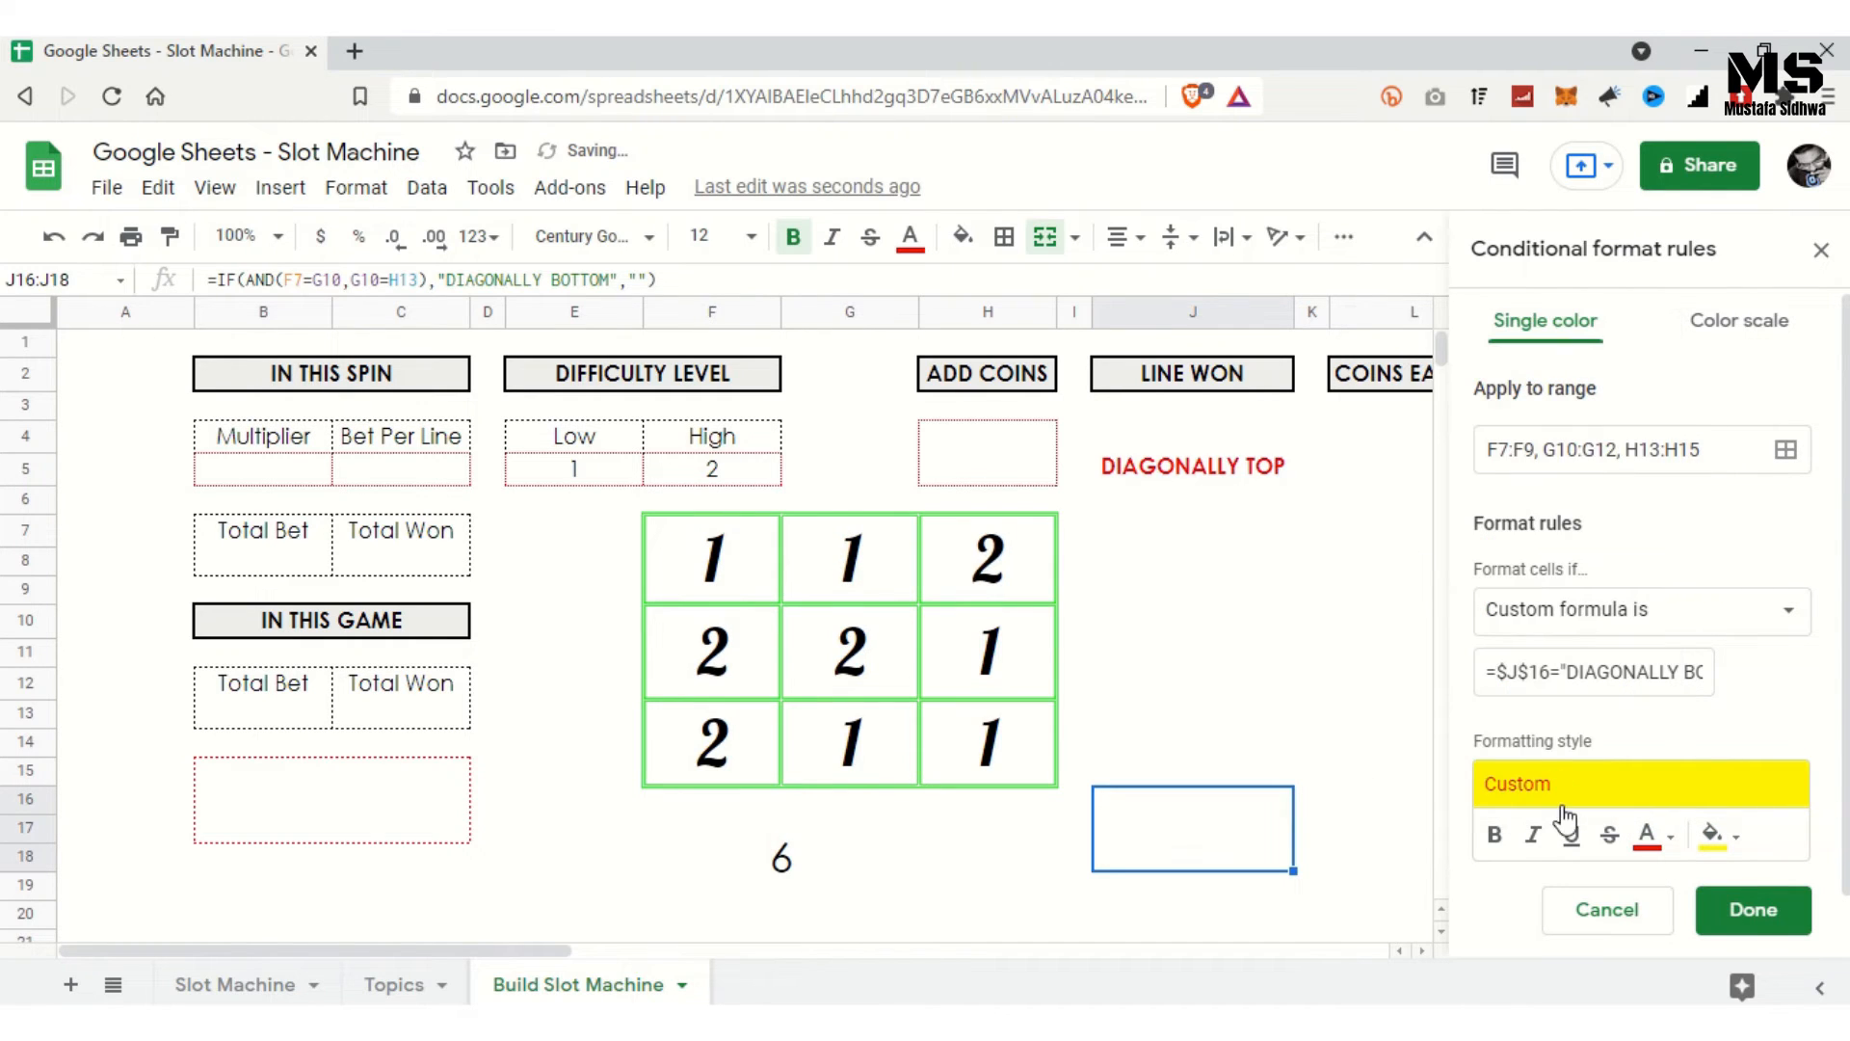
{"action": "left_click", "coordinate": [1510, 839]}
{"action": "left_click", "coordinate": [1761, 914]}
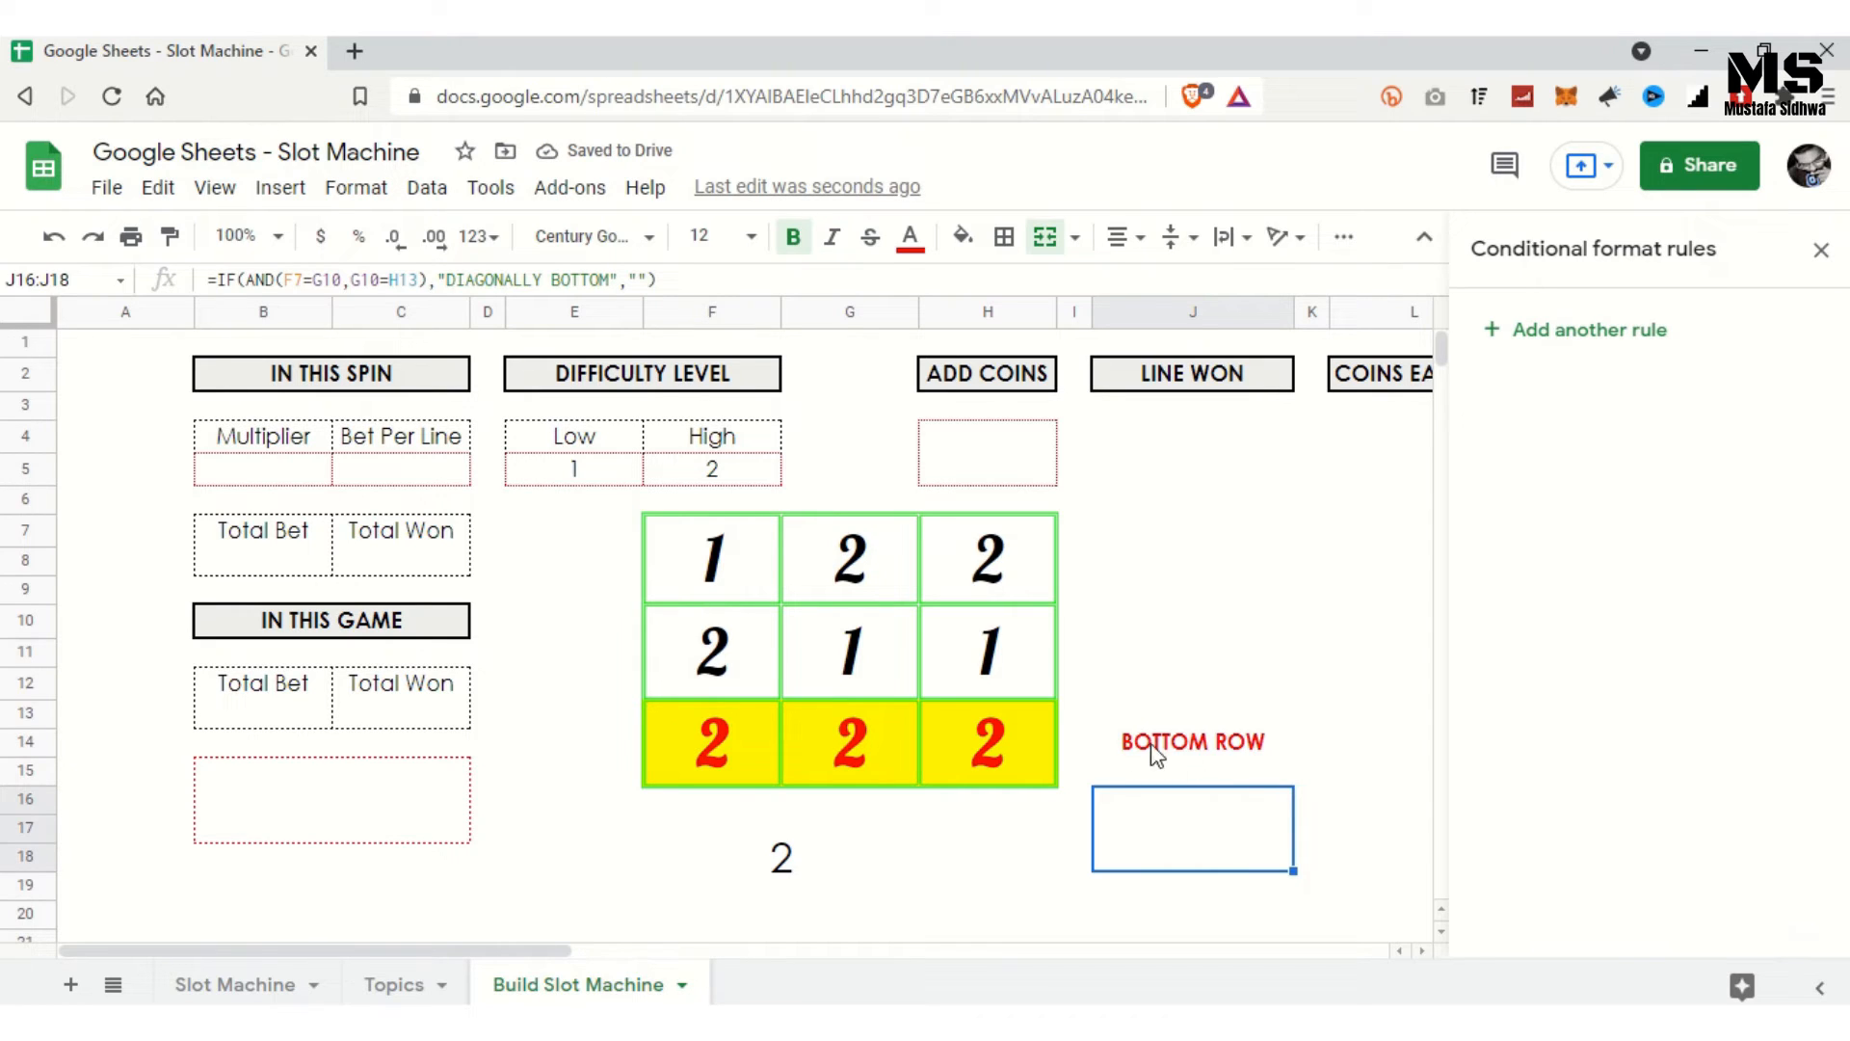
Step: Add another conditional format rule starting from F13:F15 and apply it to F13:F15, G10:G12 and H7:H9
{"action": "left_click", "coordinate": [709, 762]}
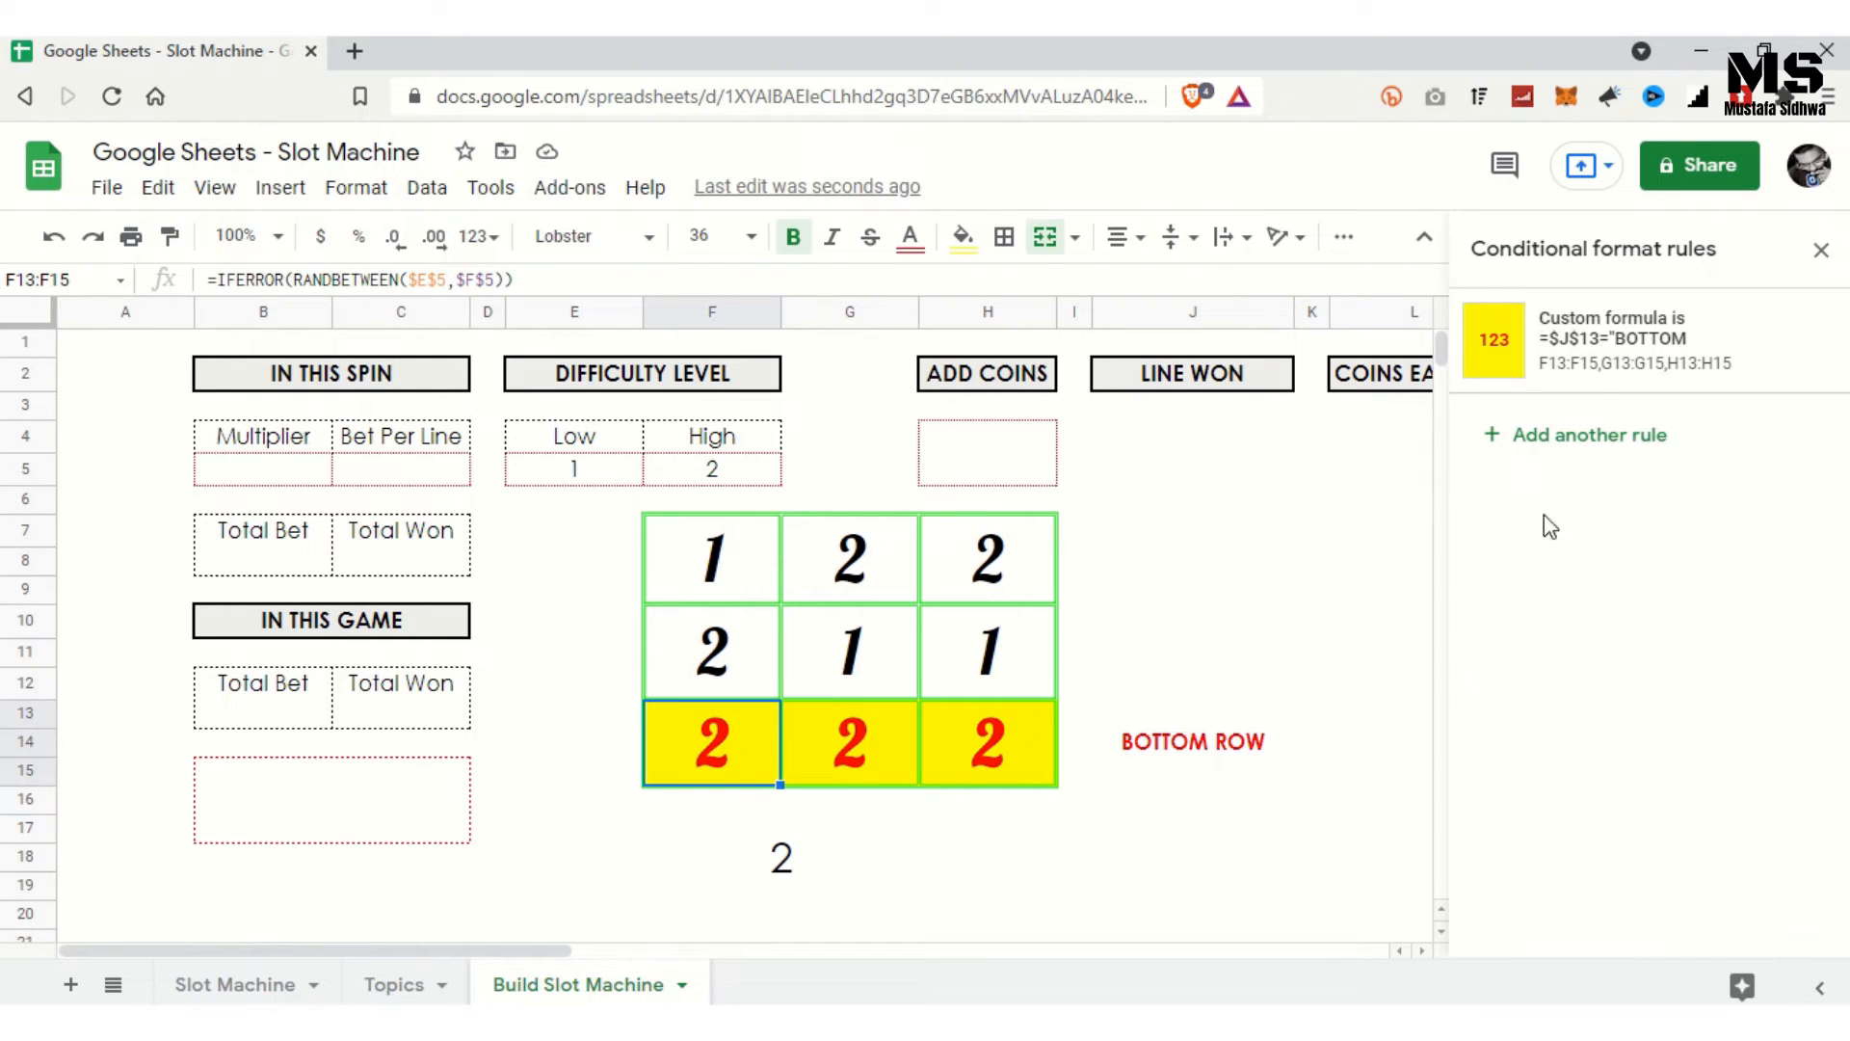
{"action": "left_click", "coordinate": [1585, 435]}
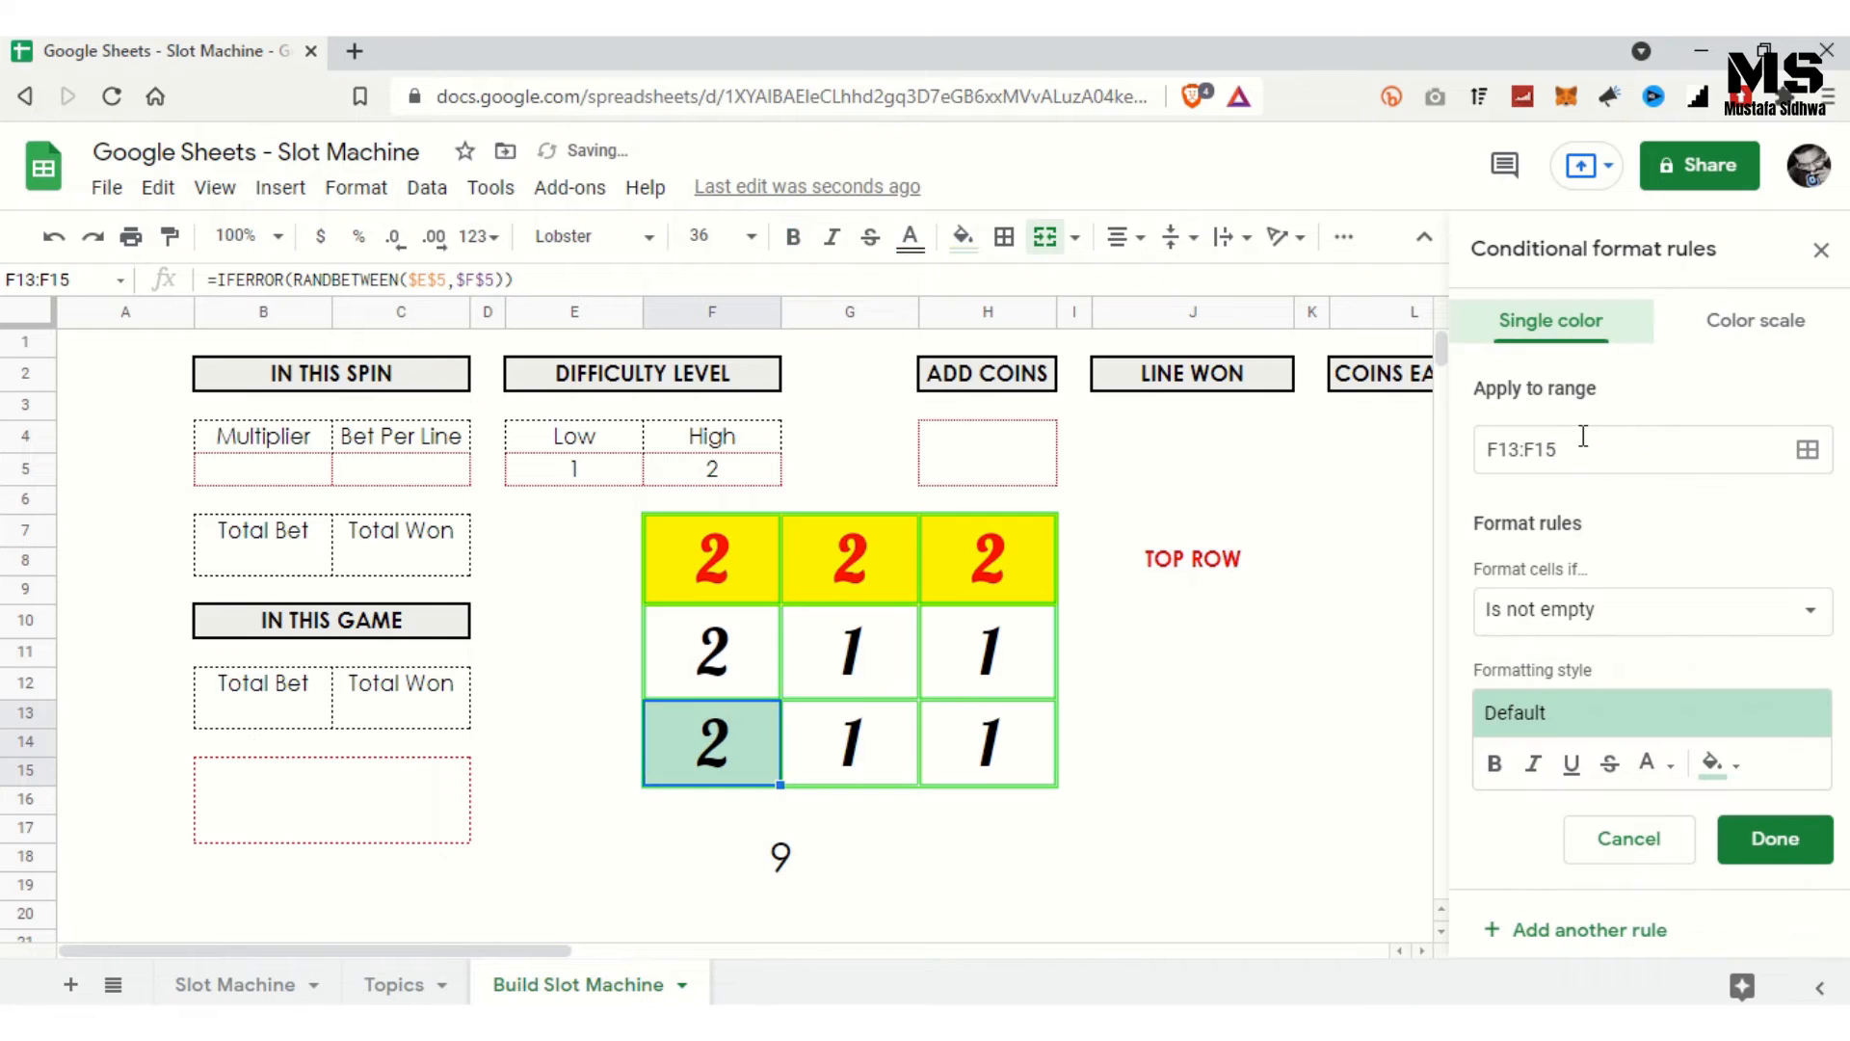
{"action": "left_click", "coordinate": [1805, 453]}
{"action": "left_click_drag", "start_coordinate": [991, 450], "coordinate": [1651, 415]}
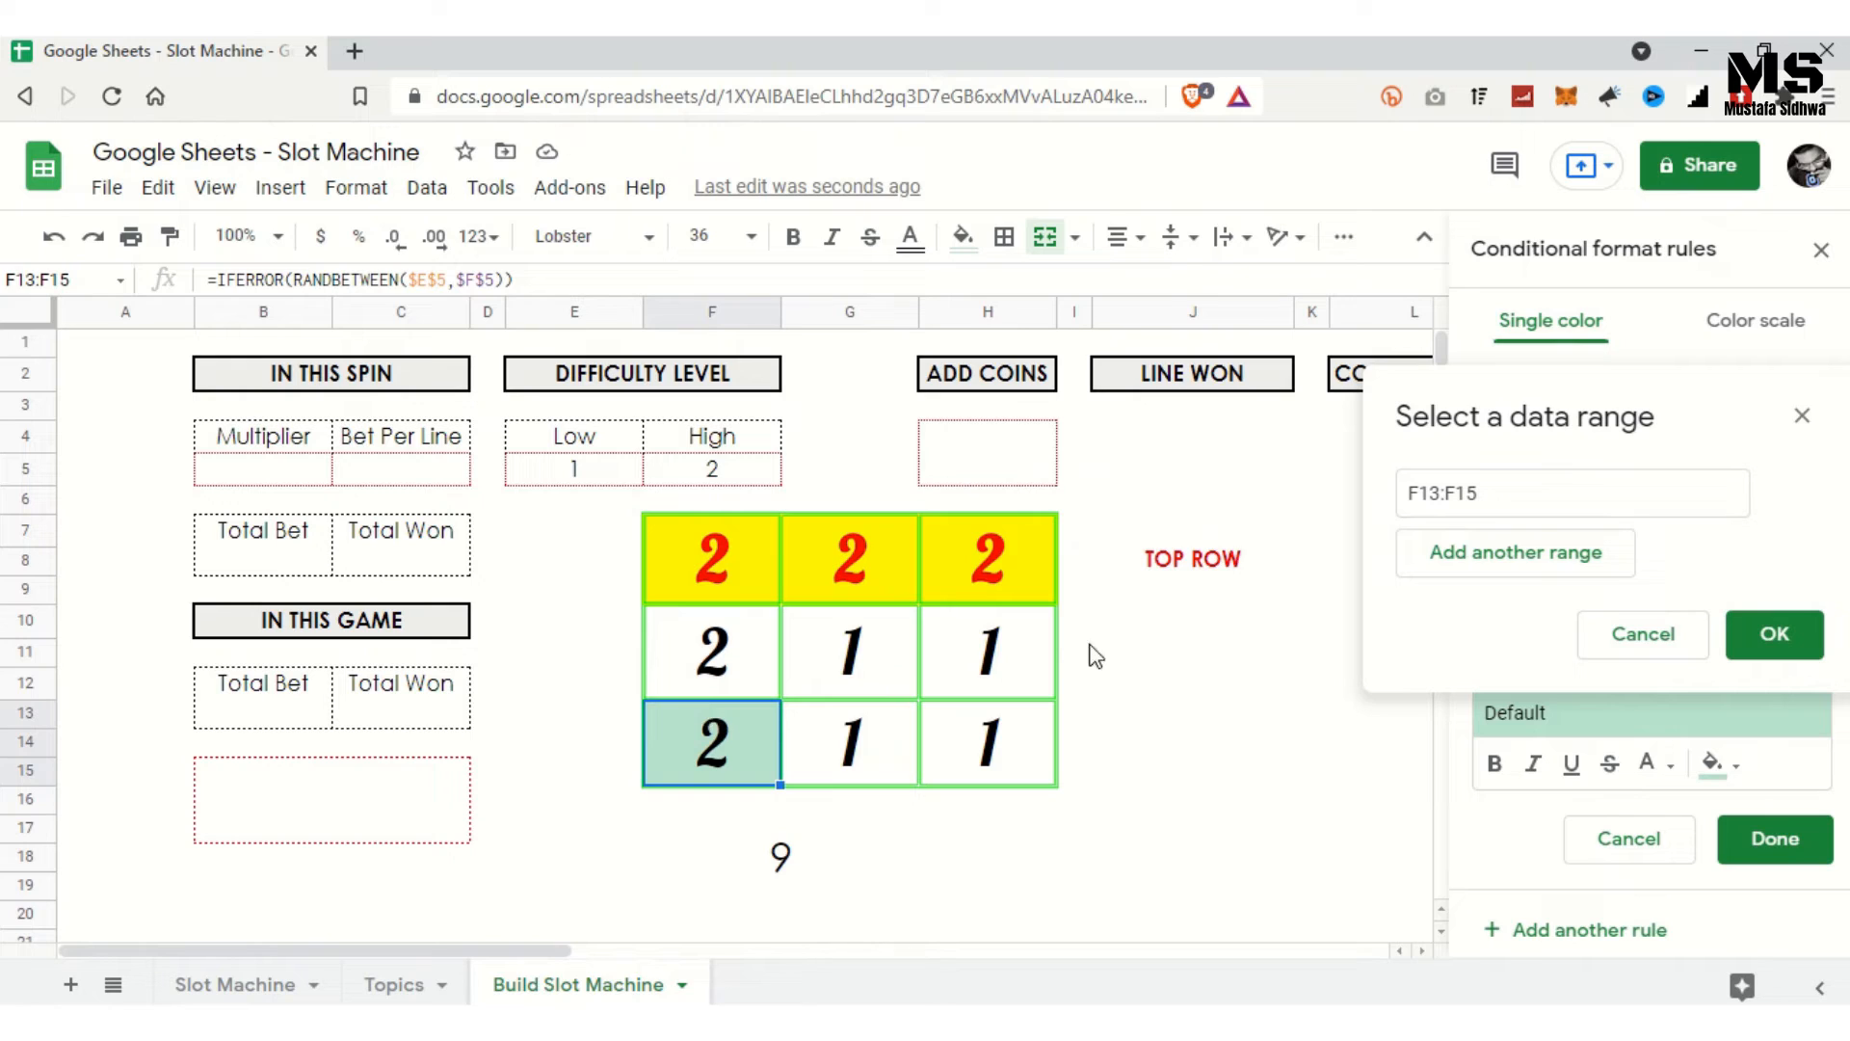
{"action": "left_click", "coordinate": [1470, 557]}
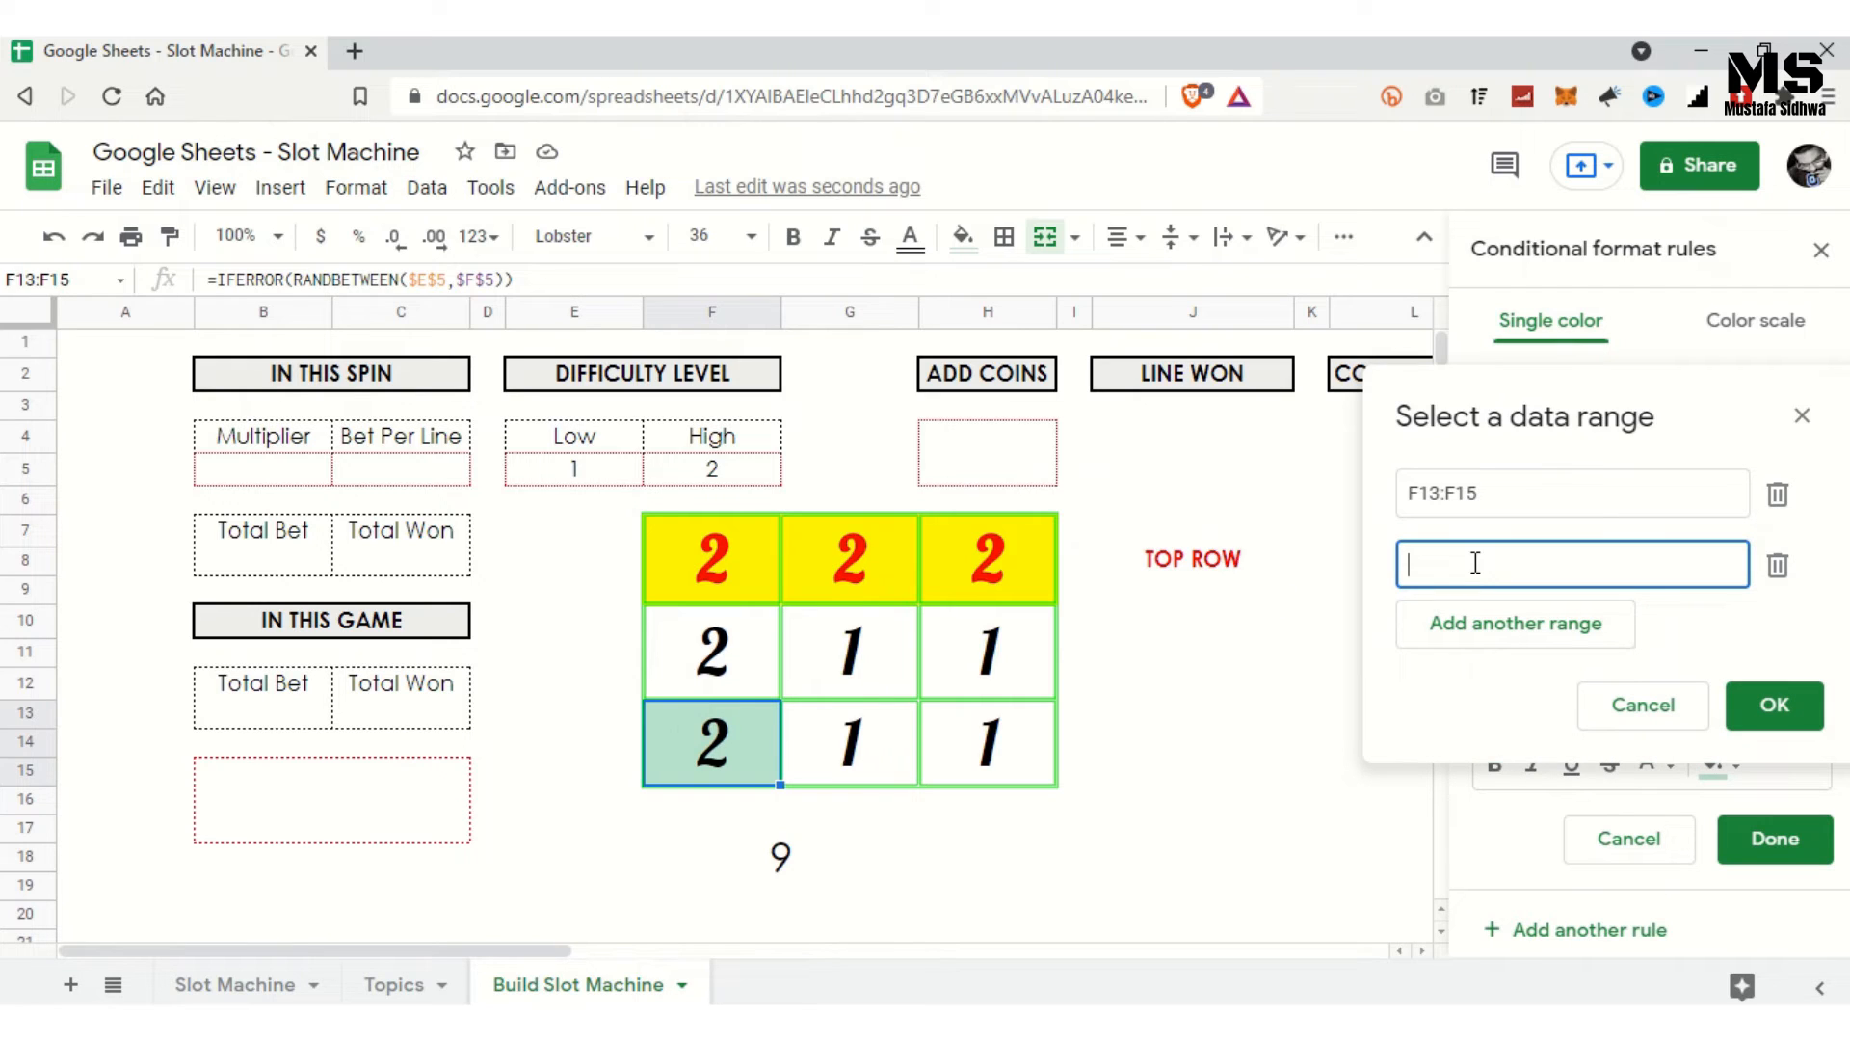
{"action": "left_click", "coordinate": [862, 663]}
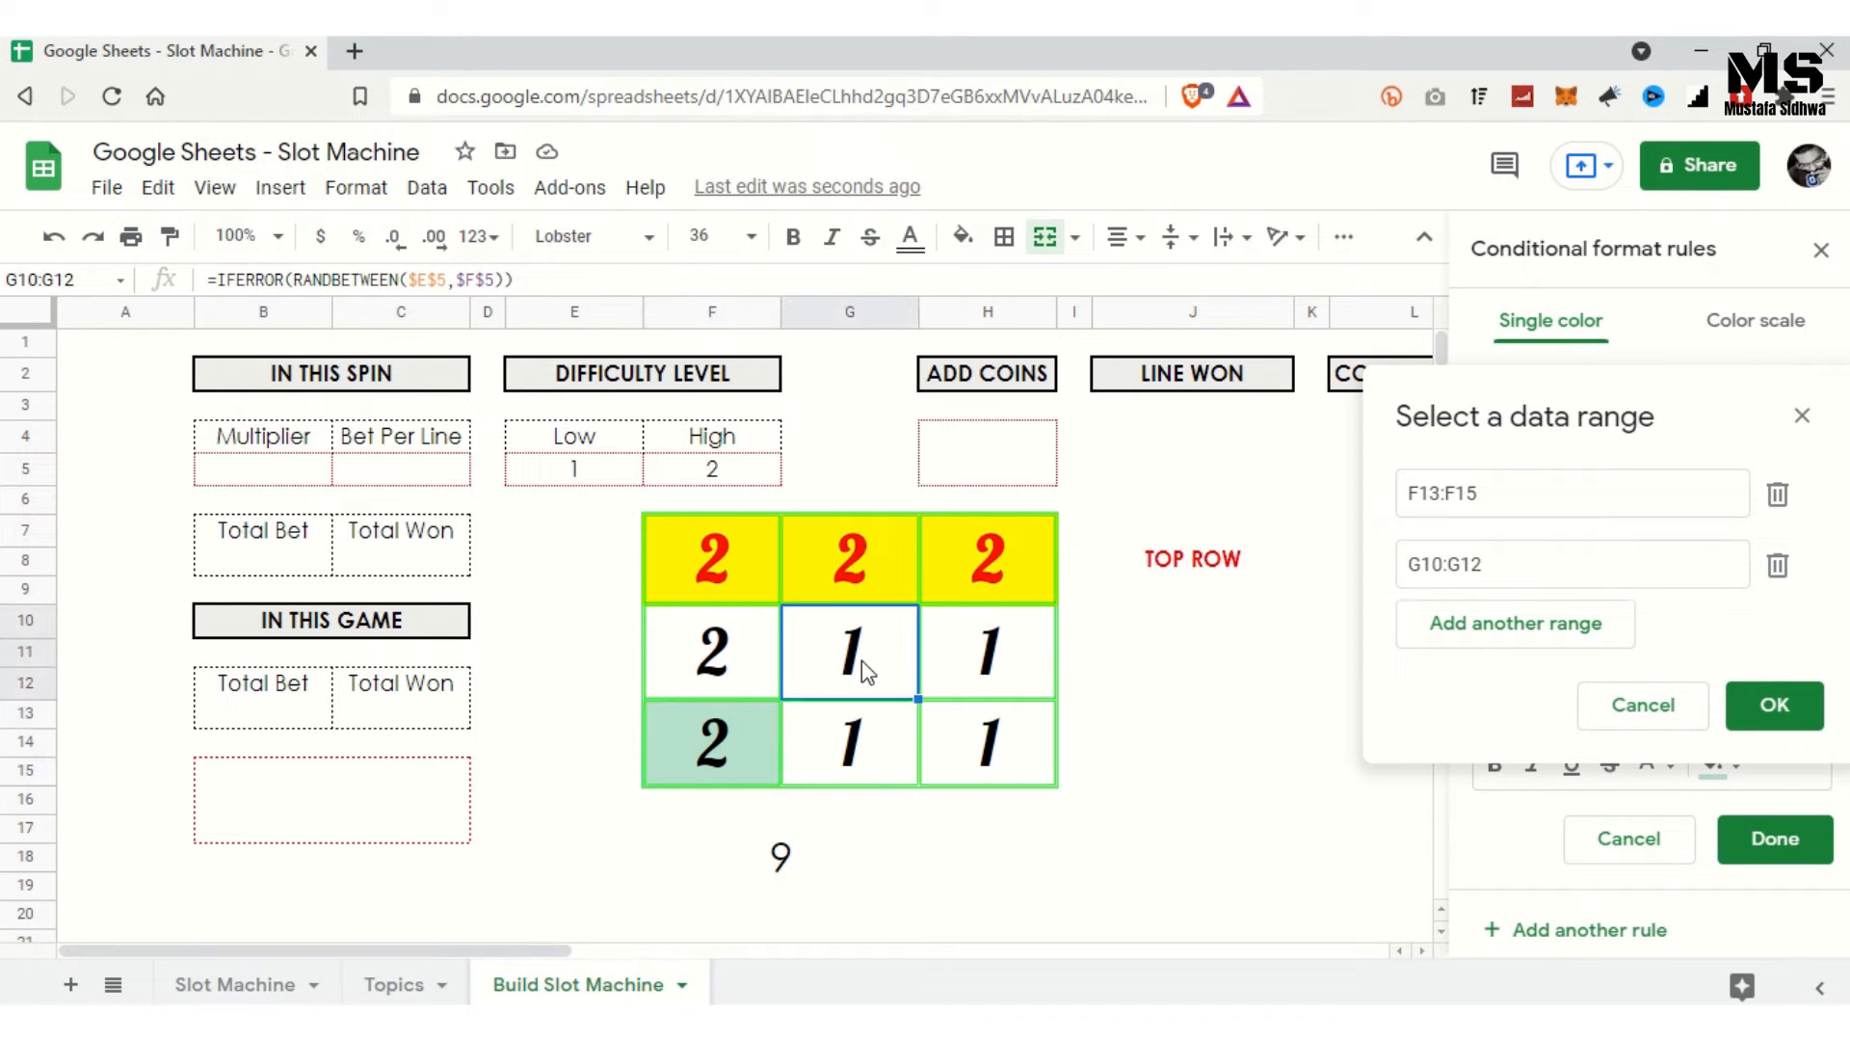
{"action": "left_click", "coordinate": [1542, 641]}
{"action": "left_click", "coordinate": [969, 563]}
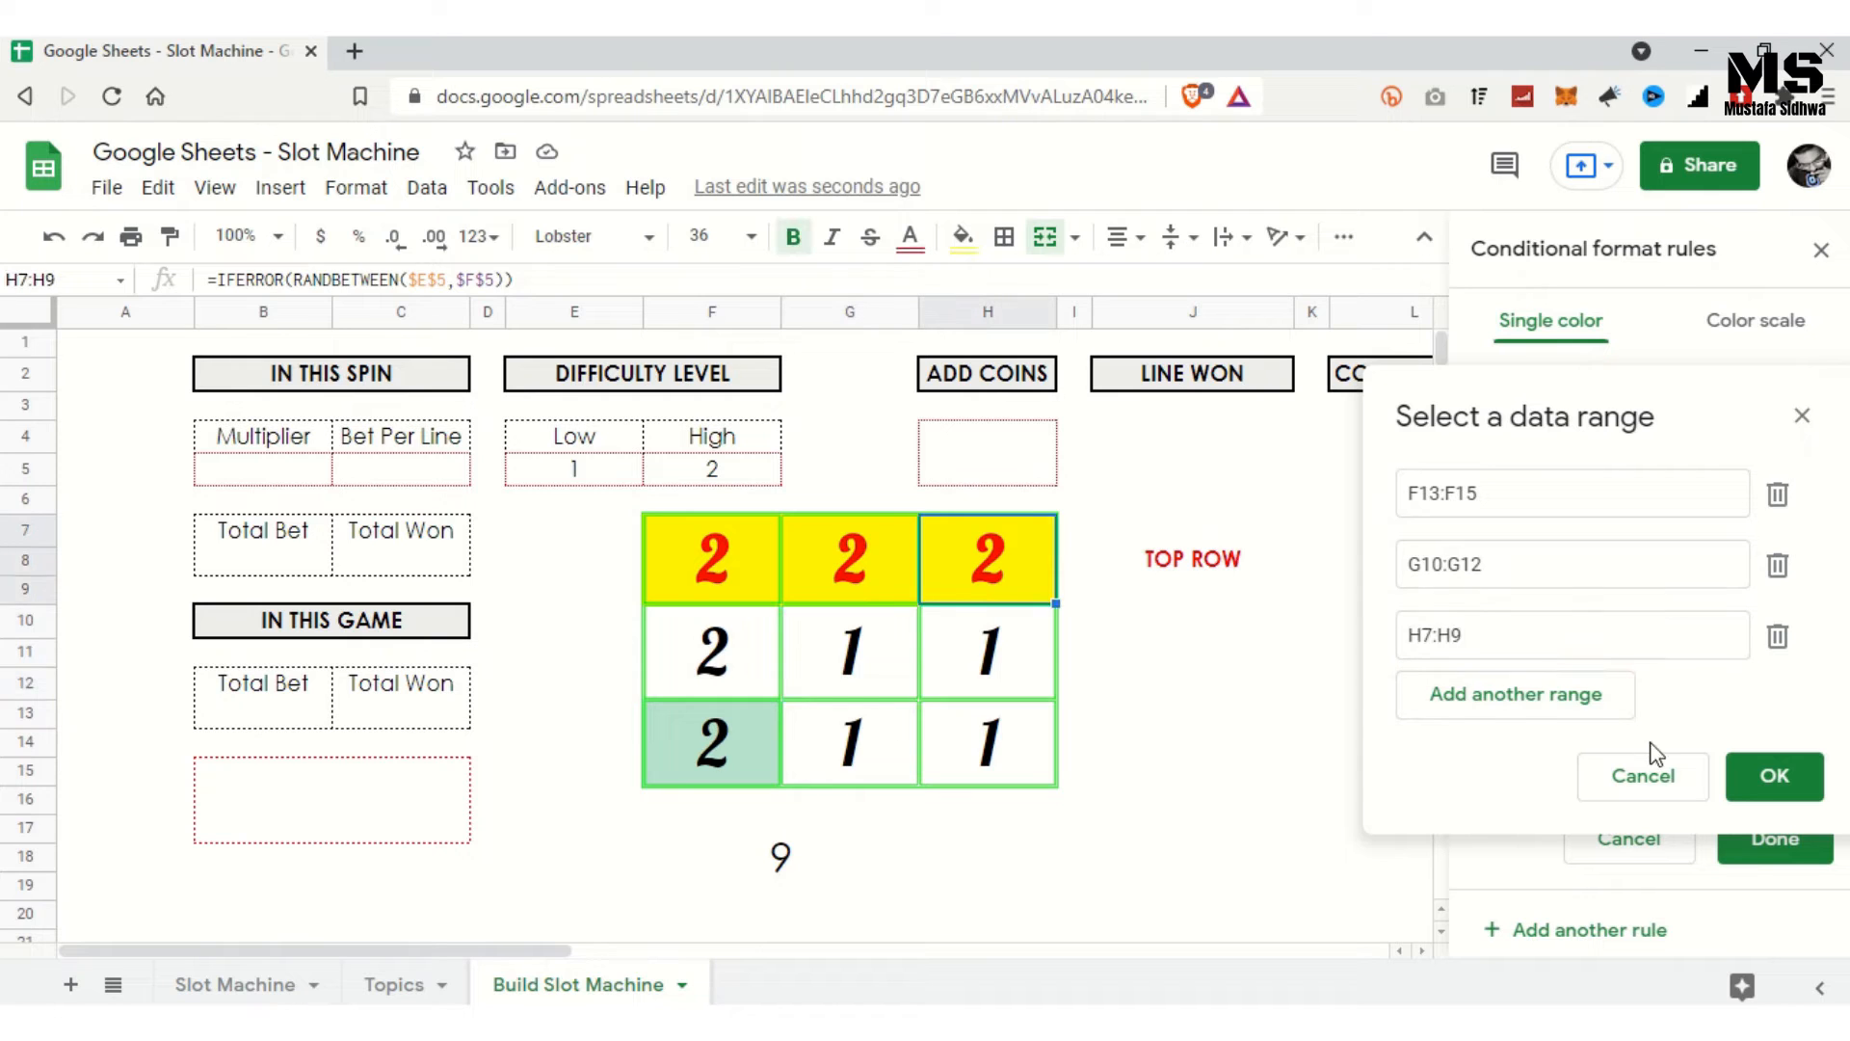
{"action": "left_click", "coordinate": [1775, 776]}
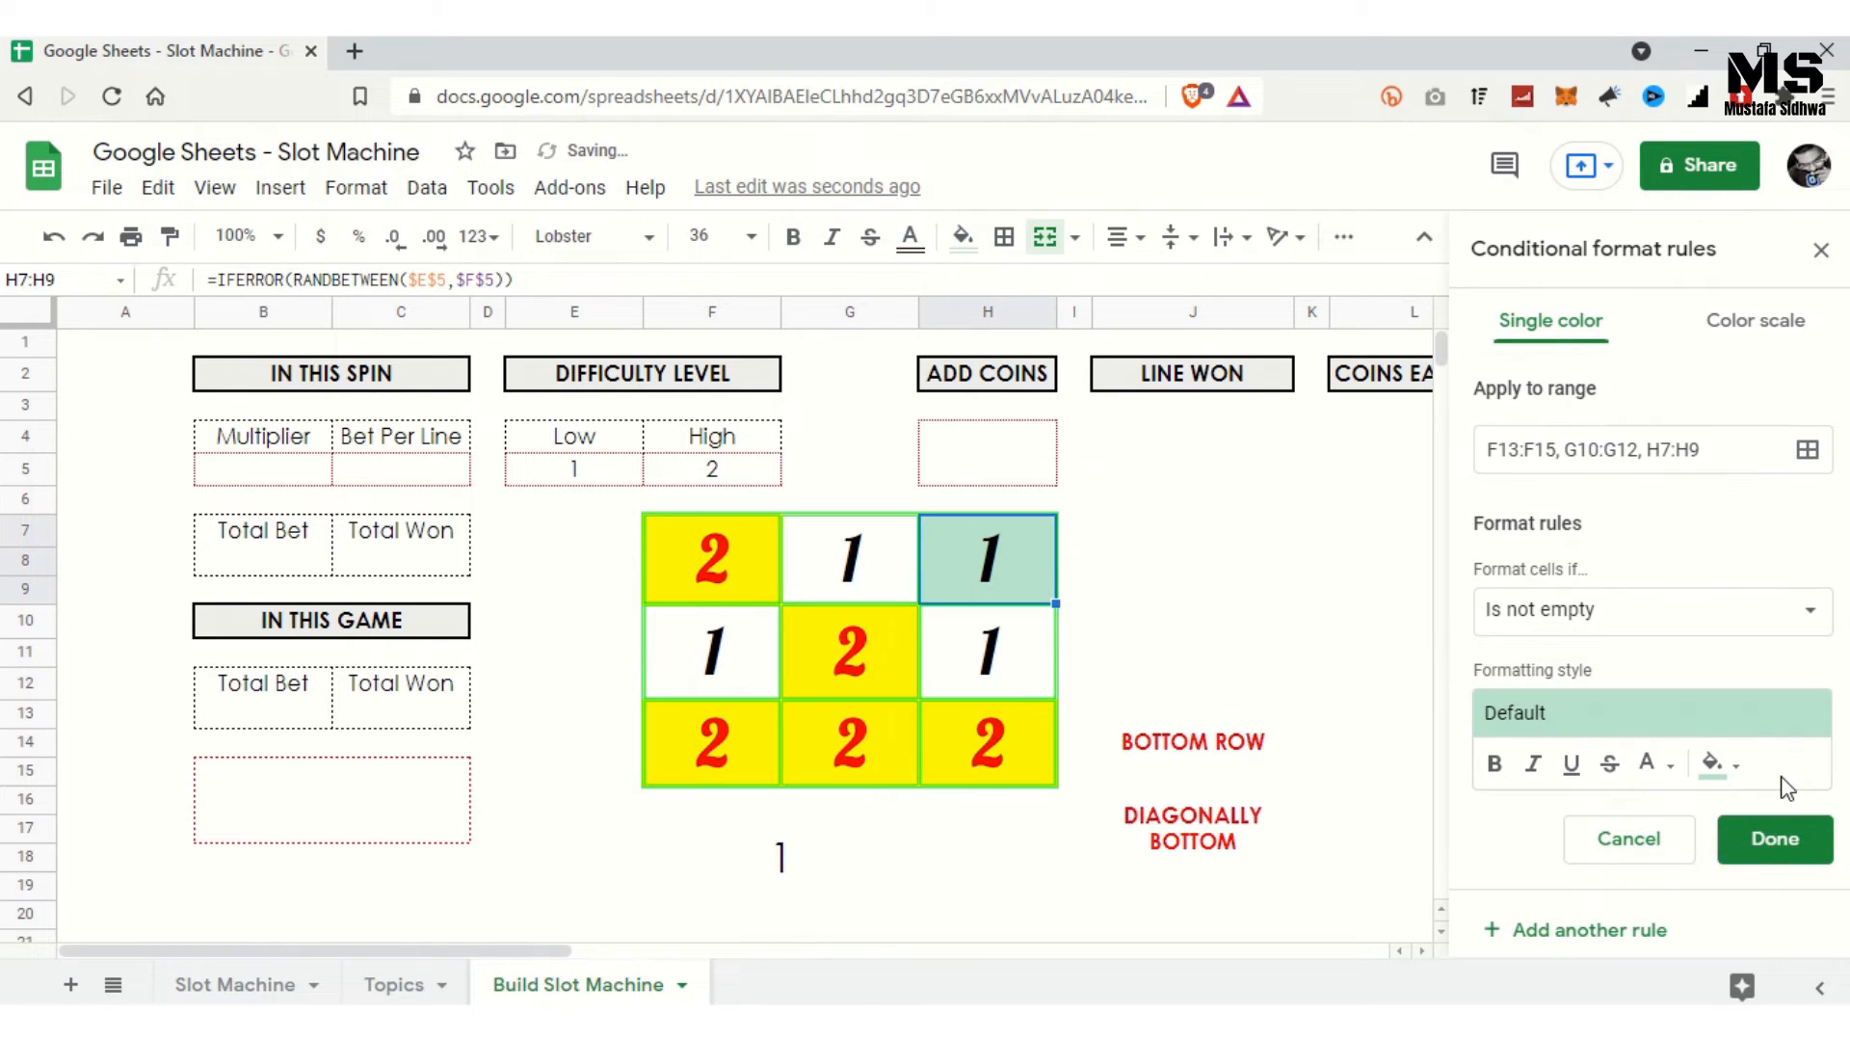
Step: Set the rule's condition to the custom formula =$J$4="DIAGONALLY TOP"
{"action": "left_click", "coordinate": [1686, 614]}
{"action": "scroll", "coordinate": [1681, 711], "scroll_direction": "down", "scroll_amount": 5}
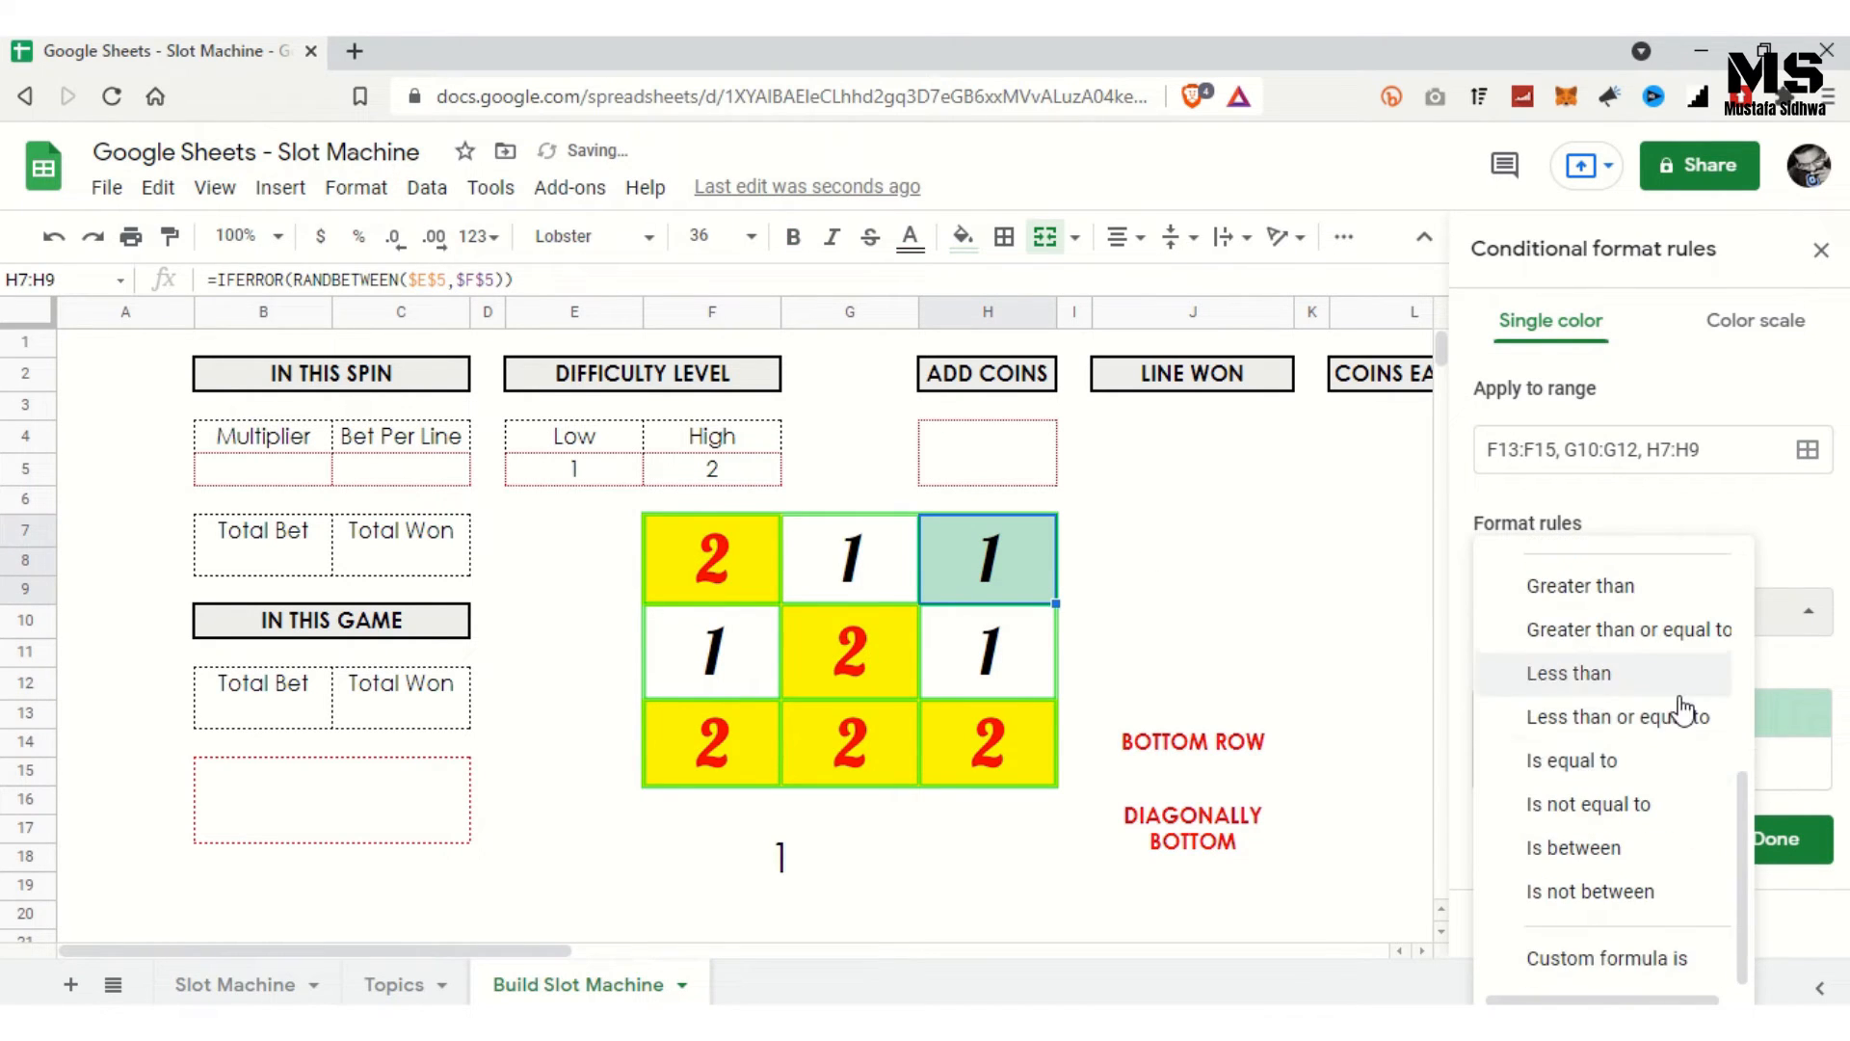
{"action": "left_click", "coordinate": [1657, 957]}
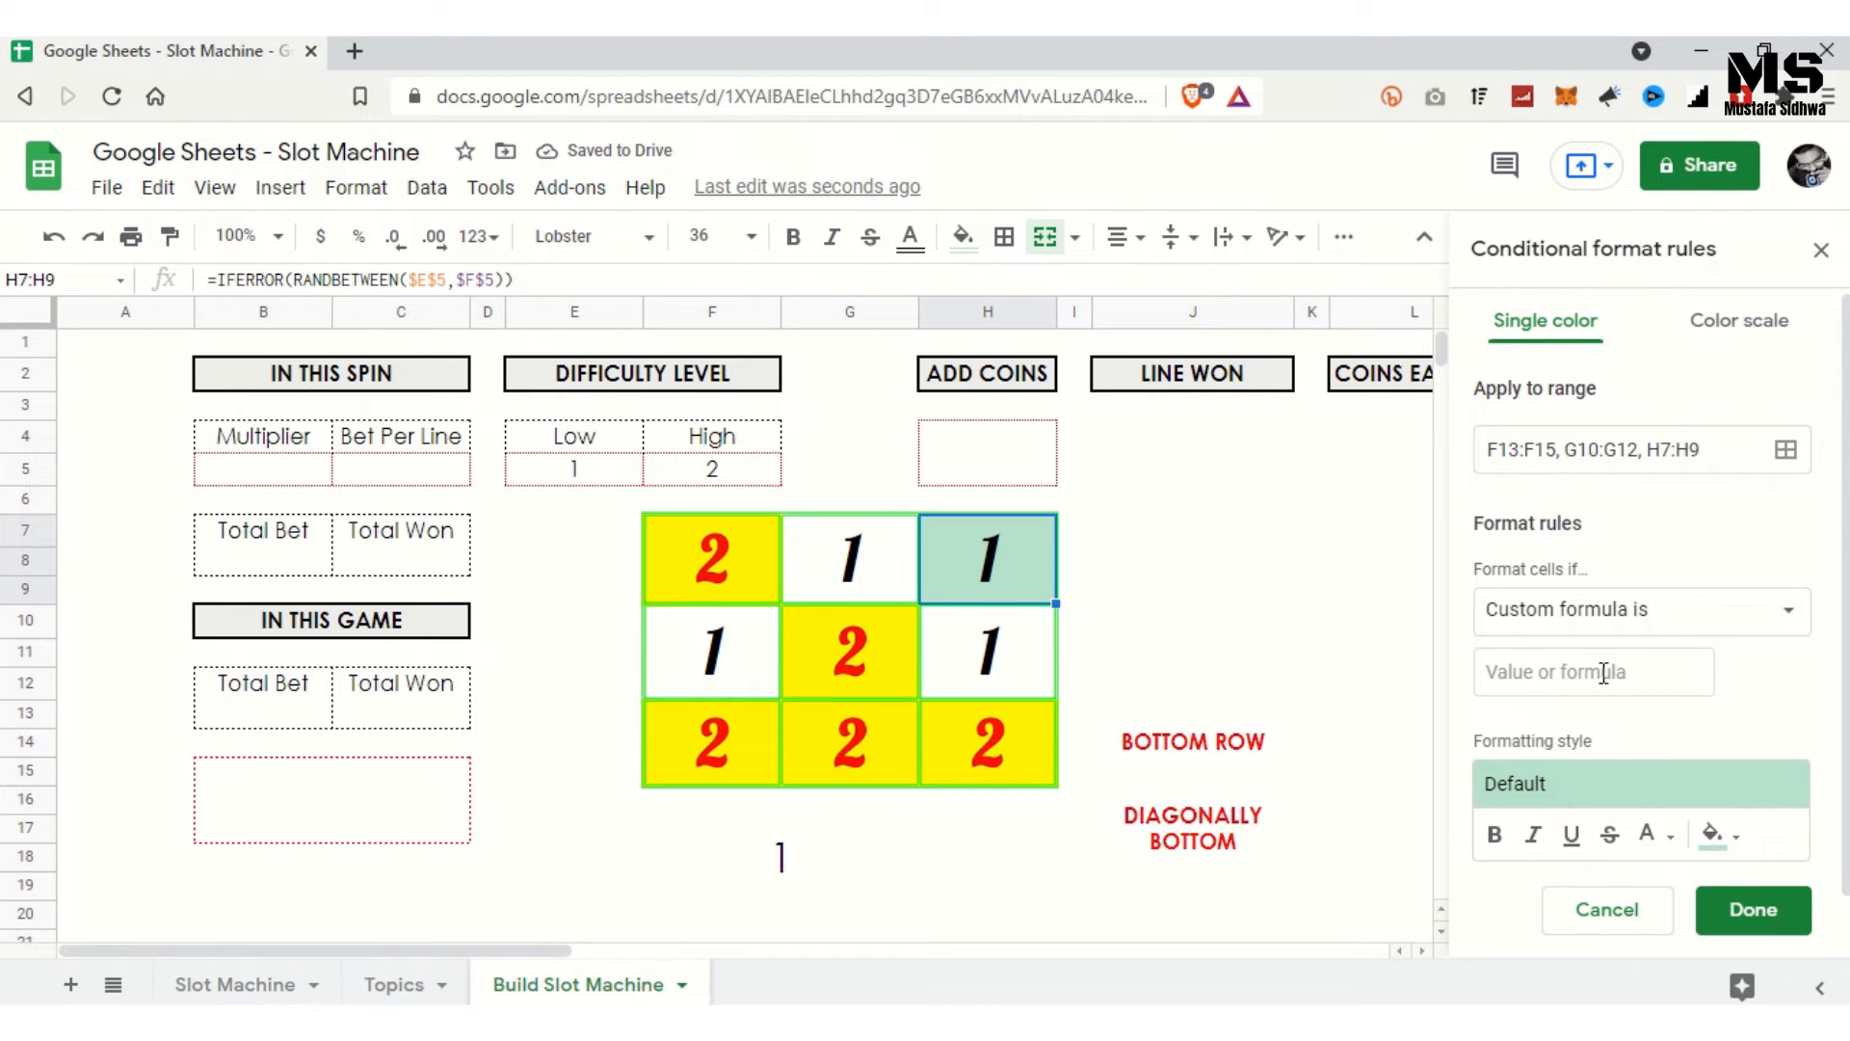
{"action": "left_click", "coordinate": [1197, 503]}
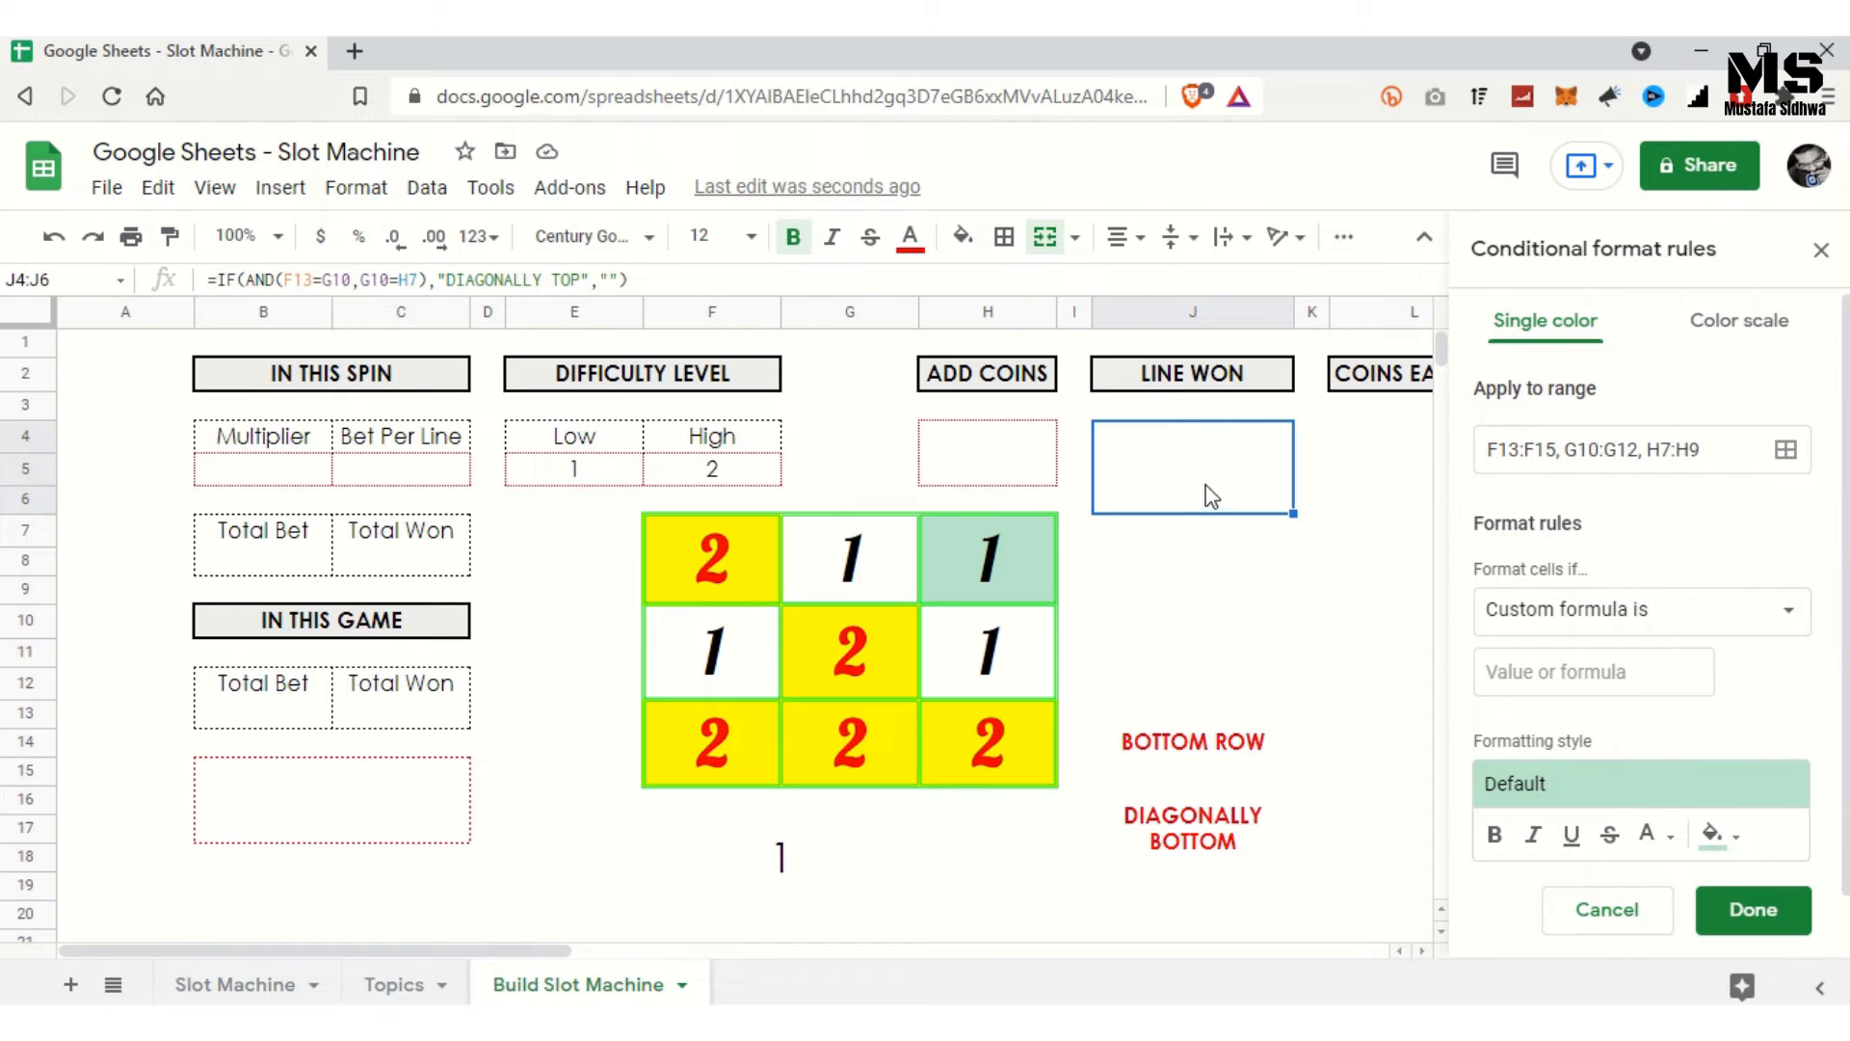
{"action": "left_click", "coordinate": [1542, 667]}
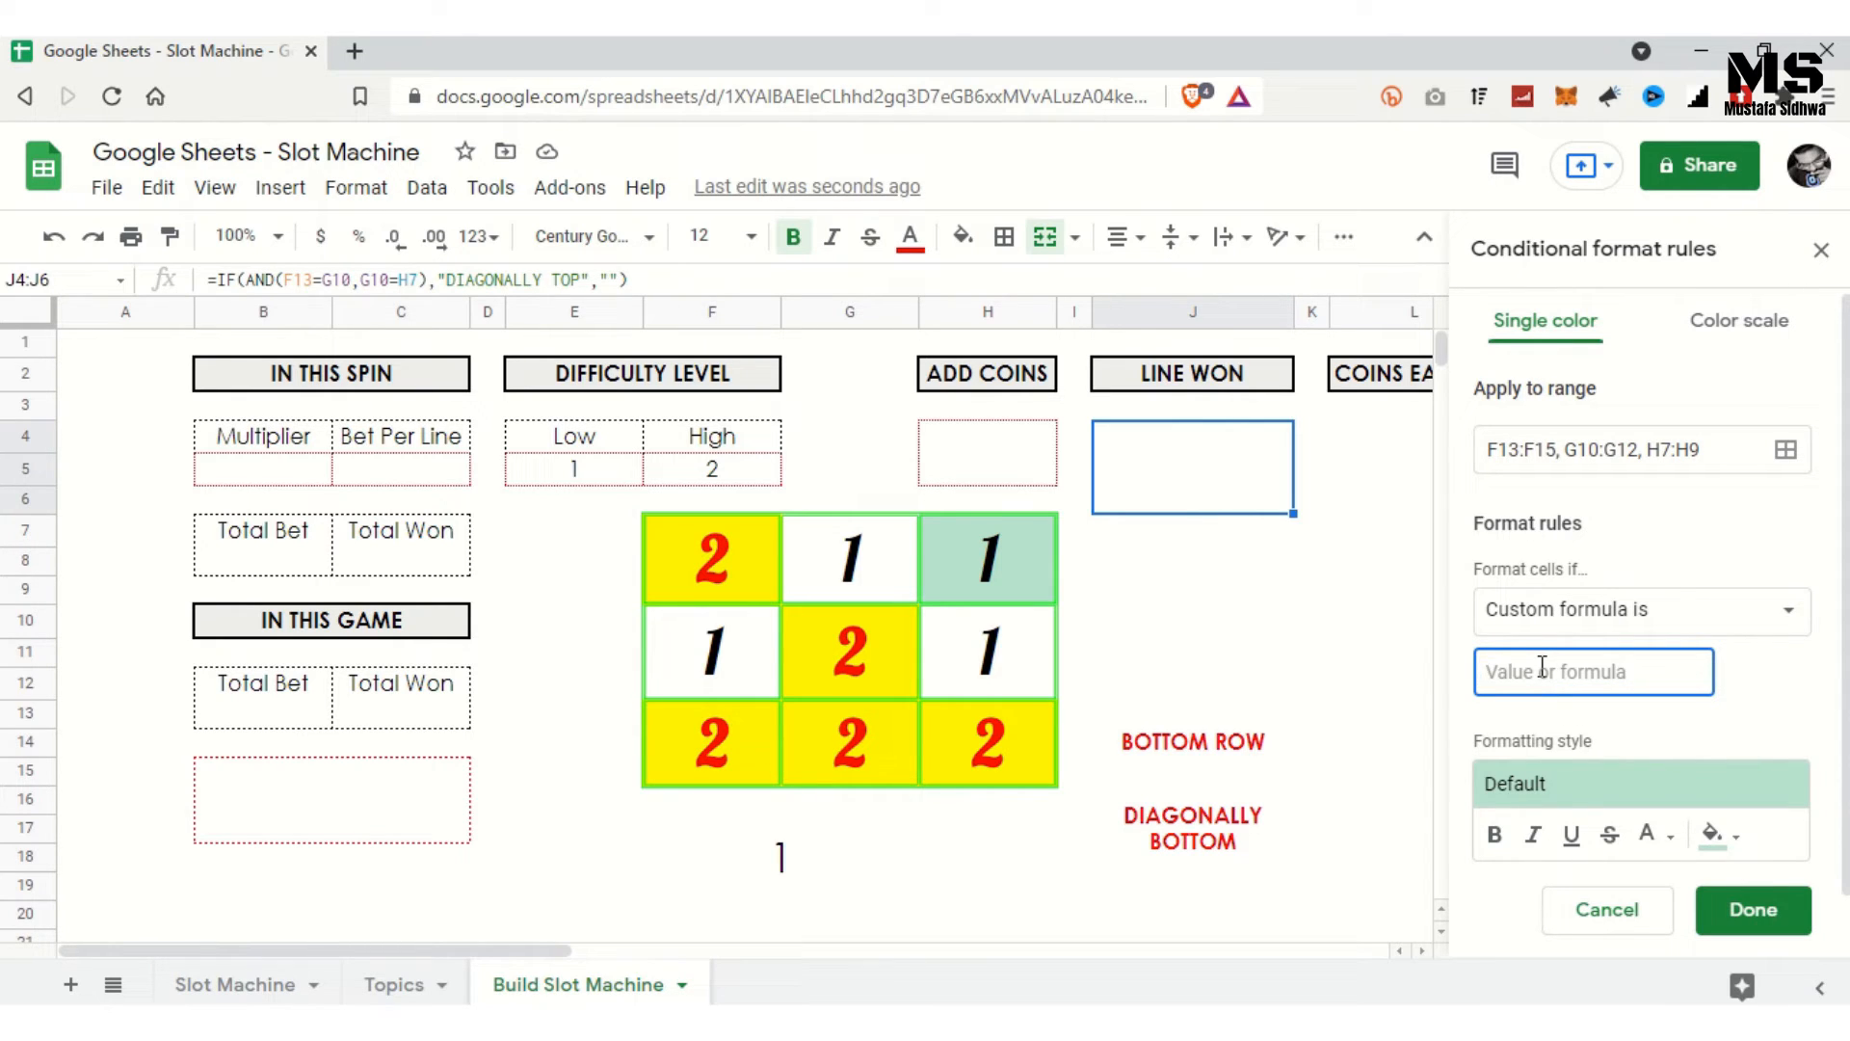
{"action": "type", "text": "=$"}
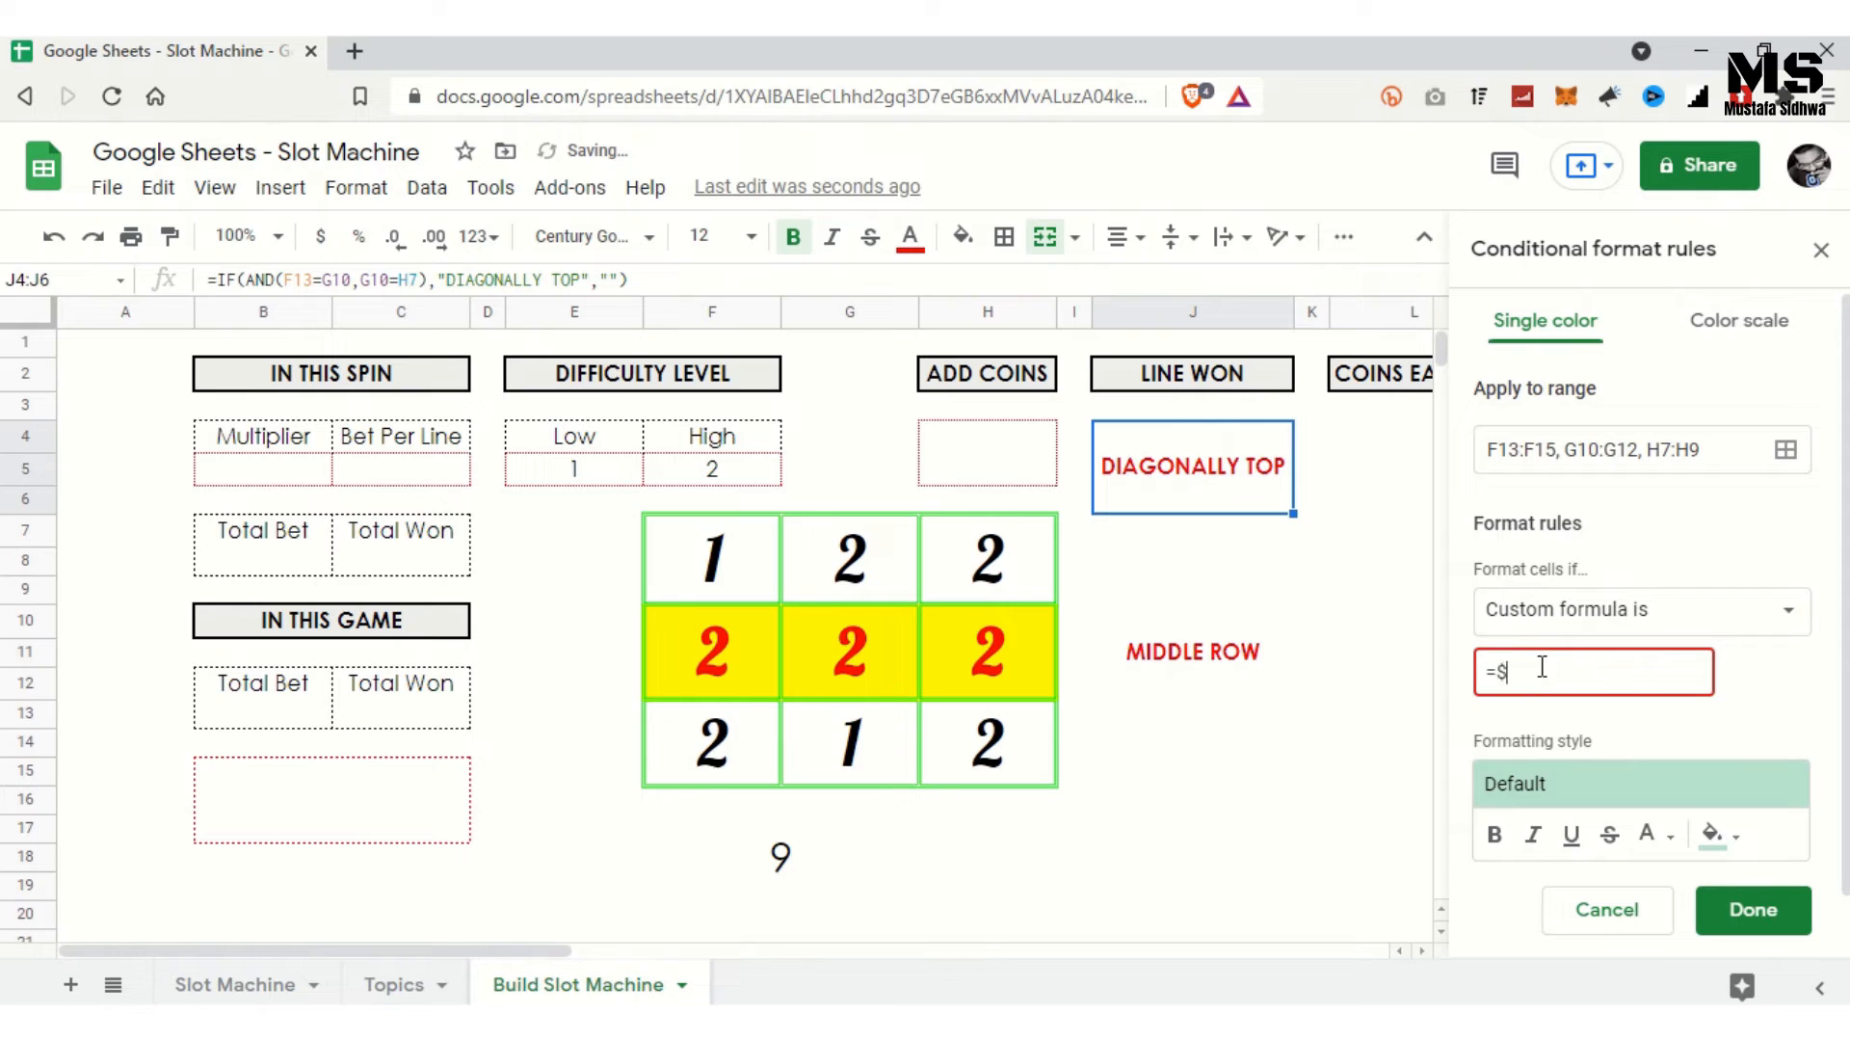
{"action": "type", "text": "J$4"}
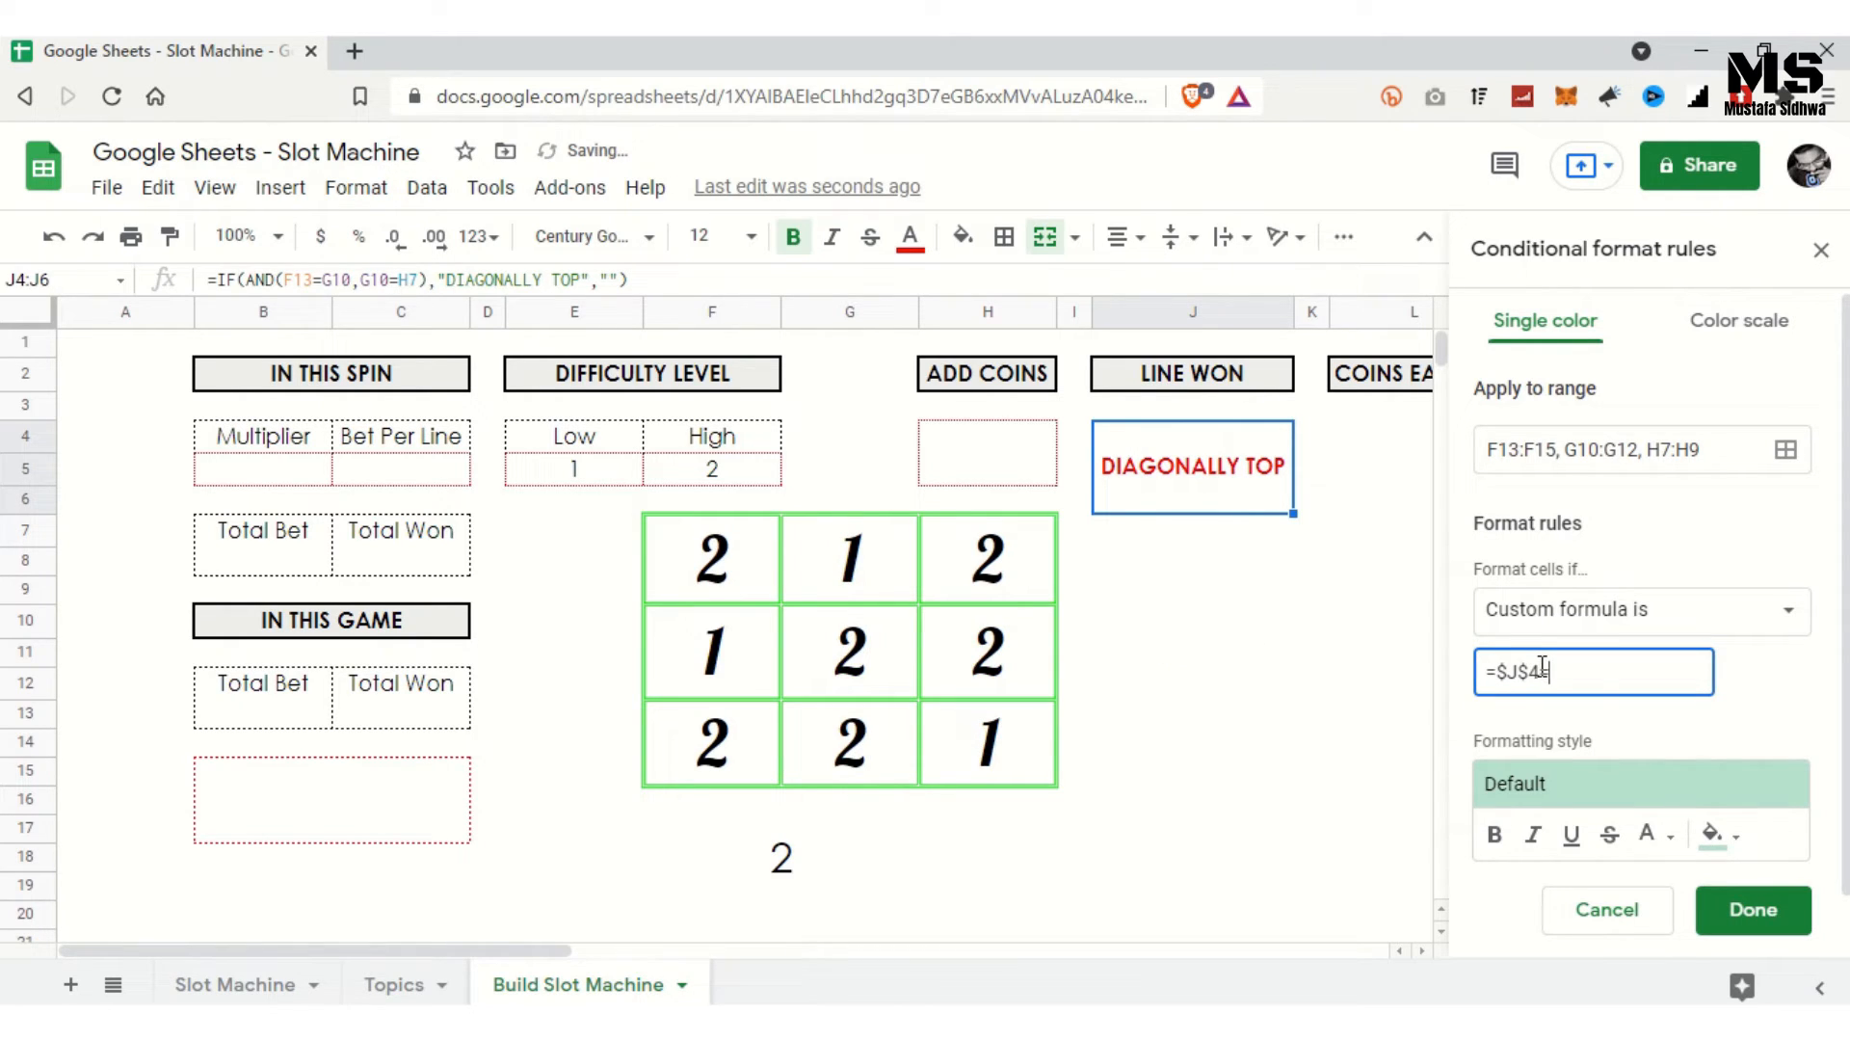
{"action": "type", "text": "=\"DIAGONALL"}
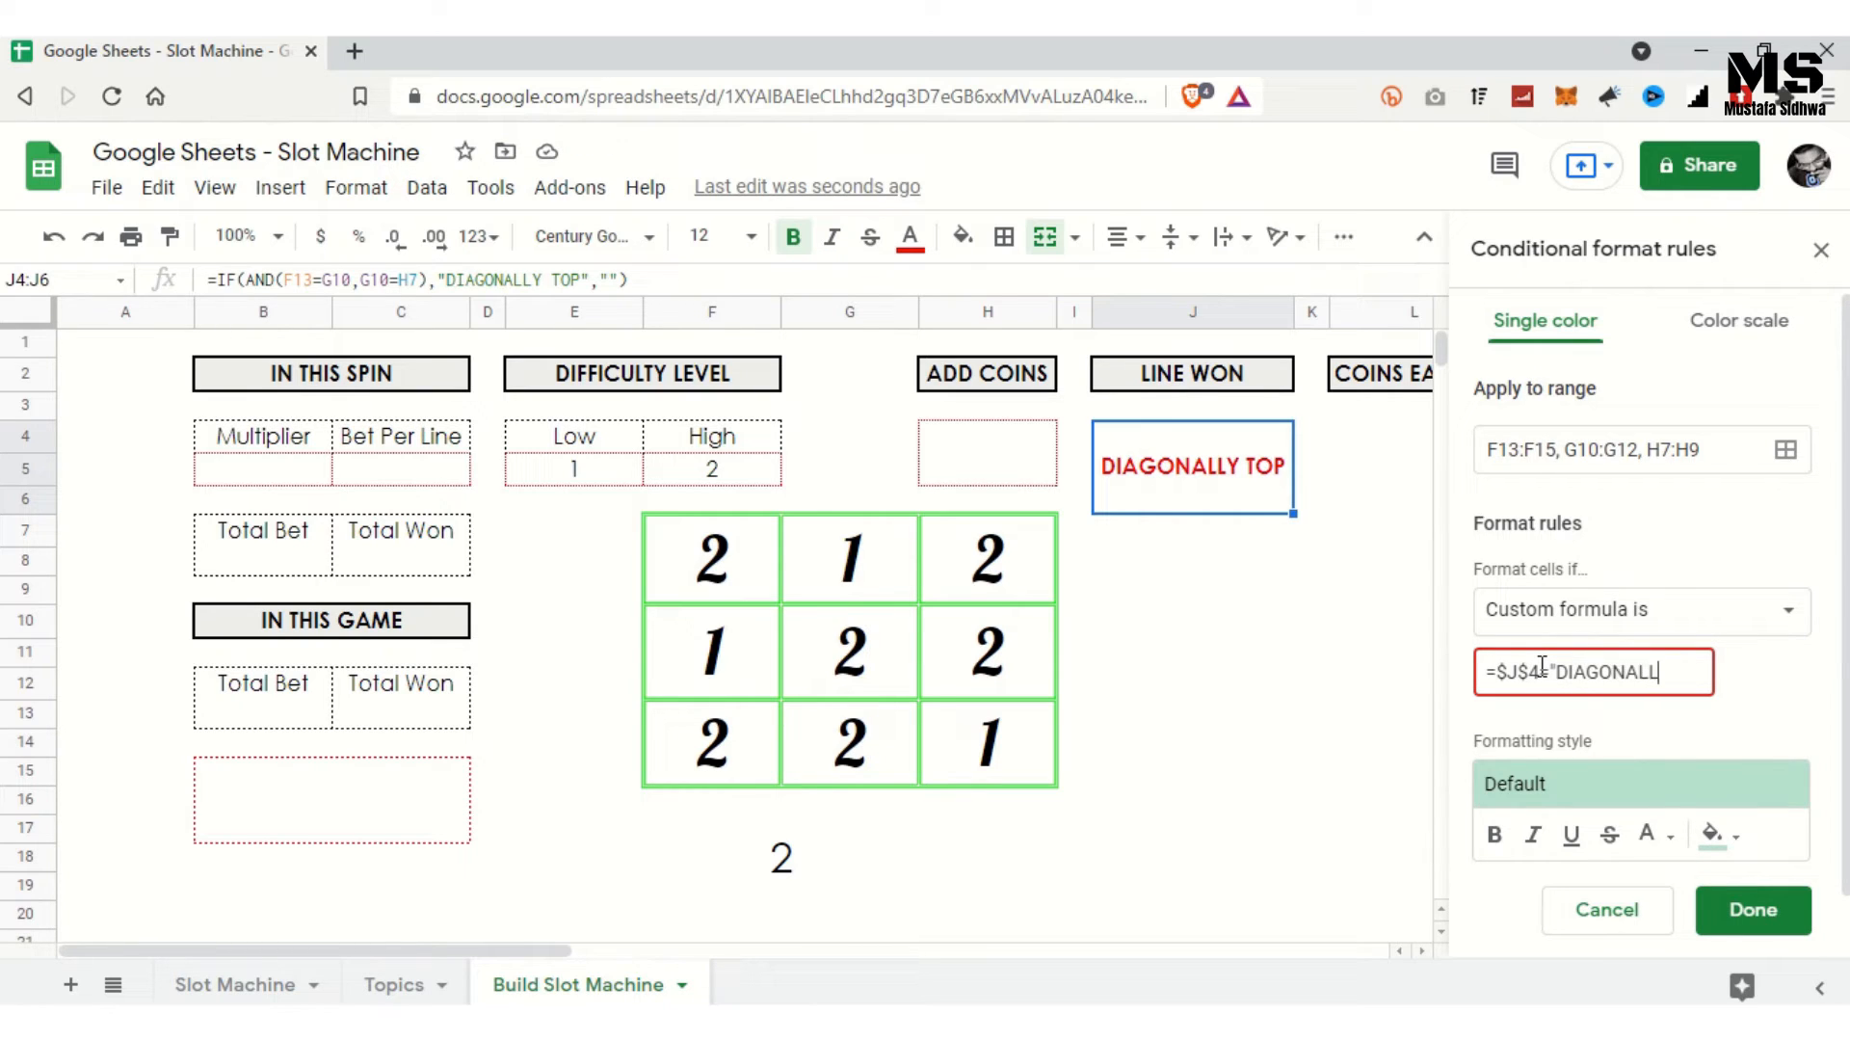
{"action": "type", "text": "Y TOP"}
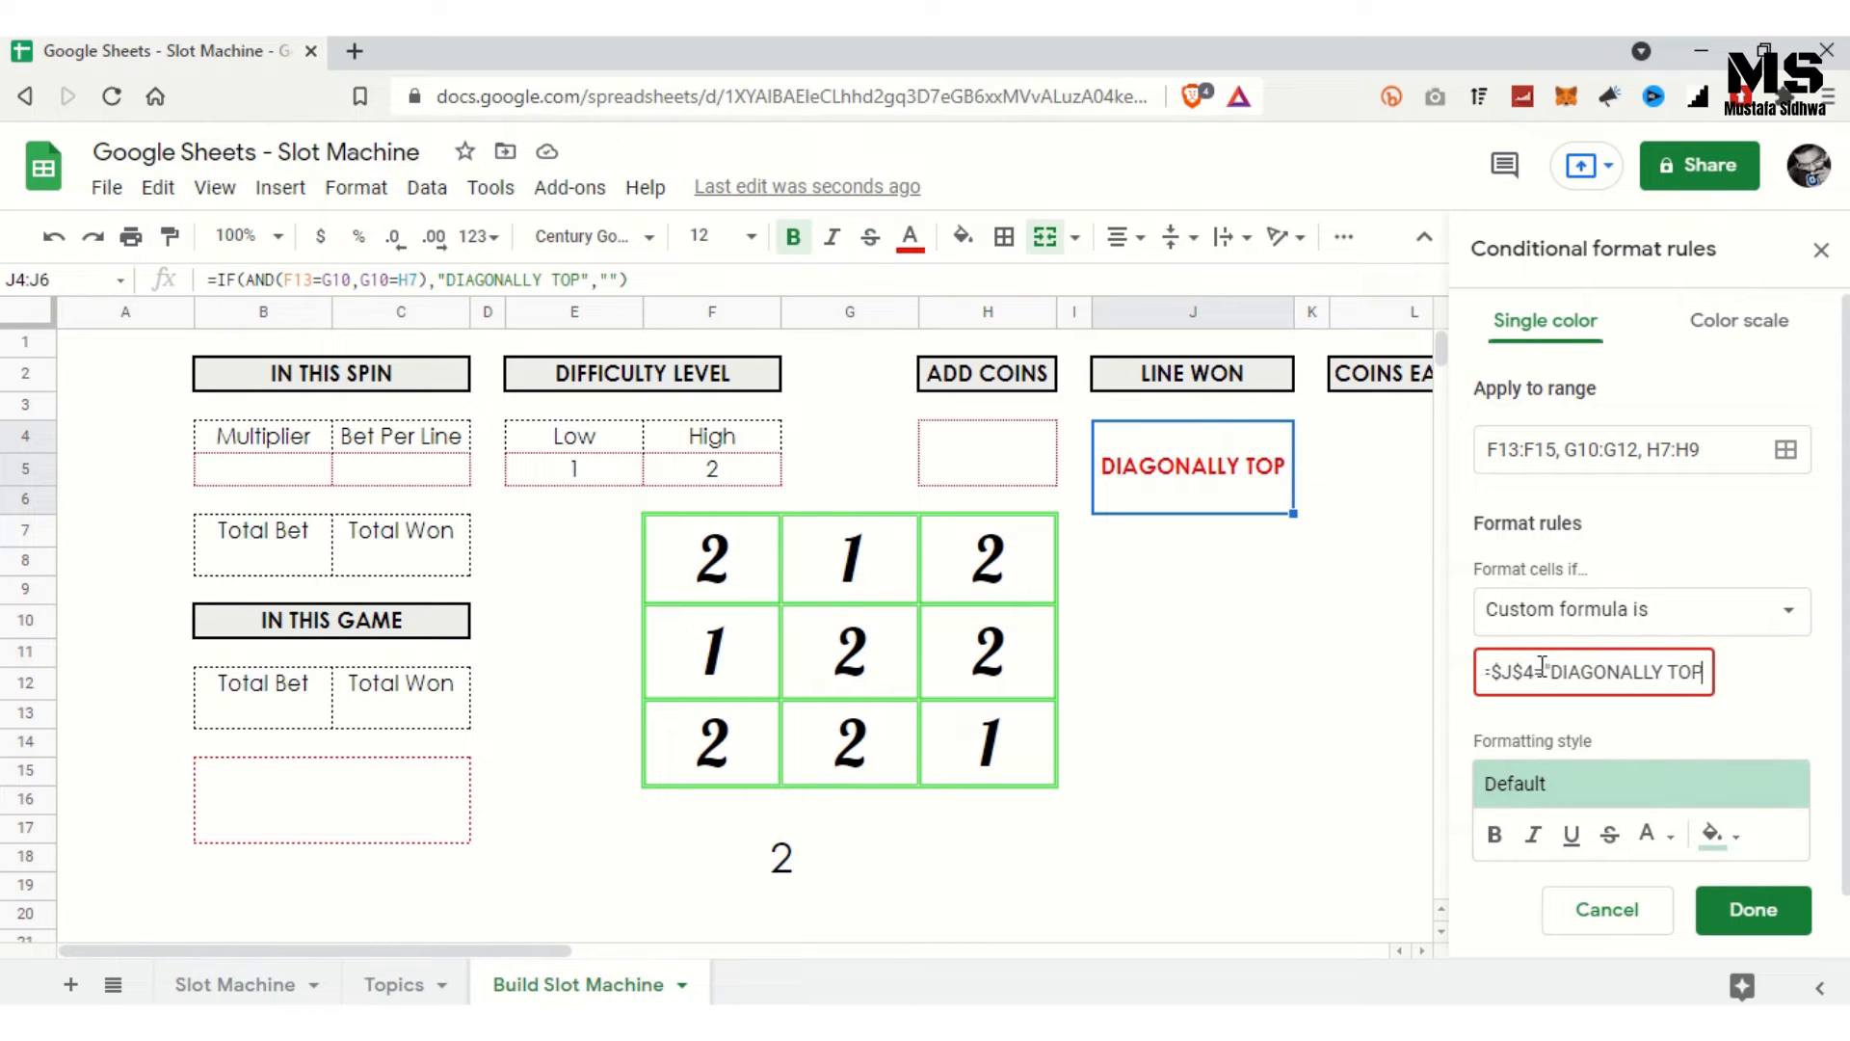
{"action": "type", "text": "\""}
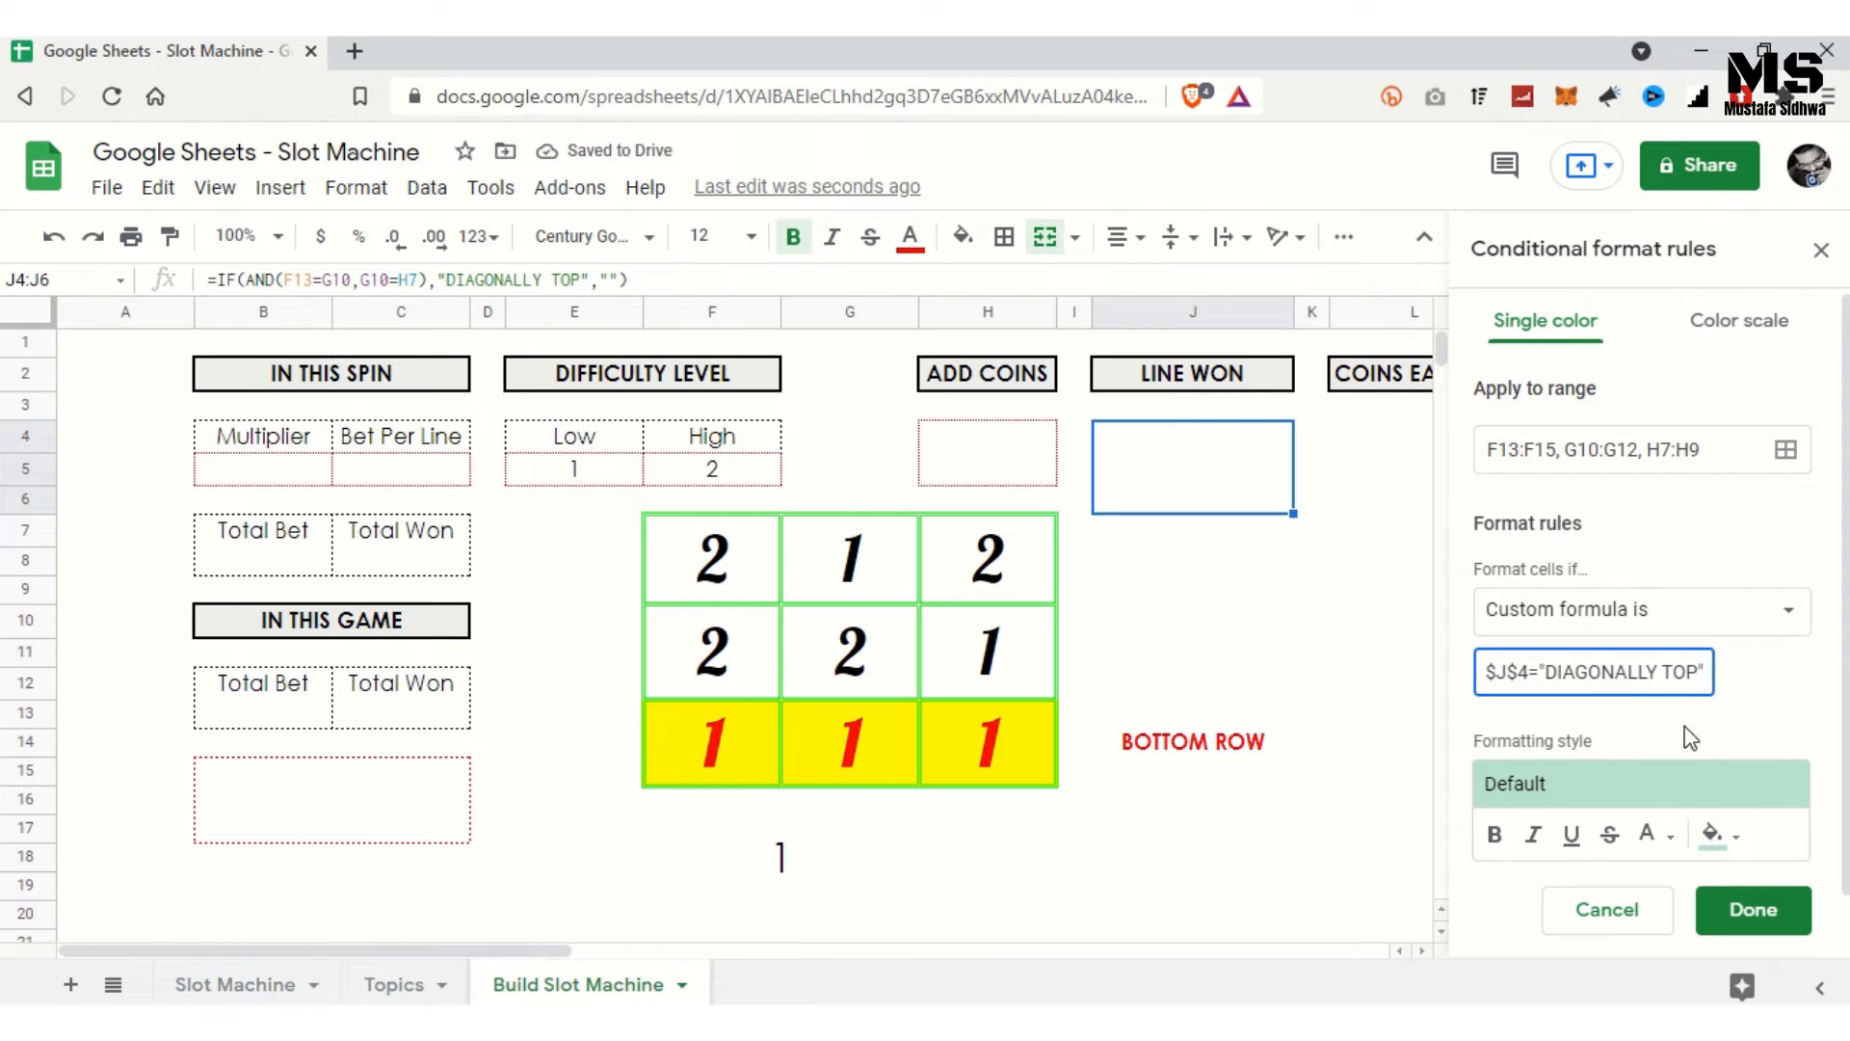
Step: Format the diagonally top rule with yellow fill and bold red text, and save it
{"action": "left_click", "coordinate": [1715, 834]}
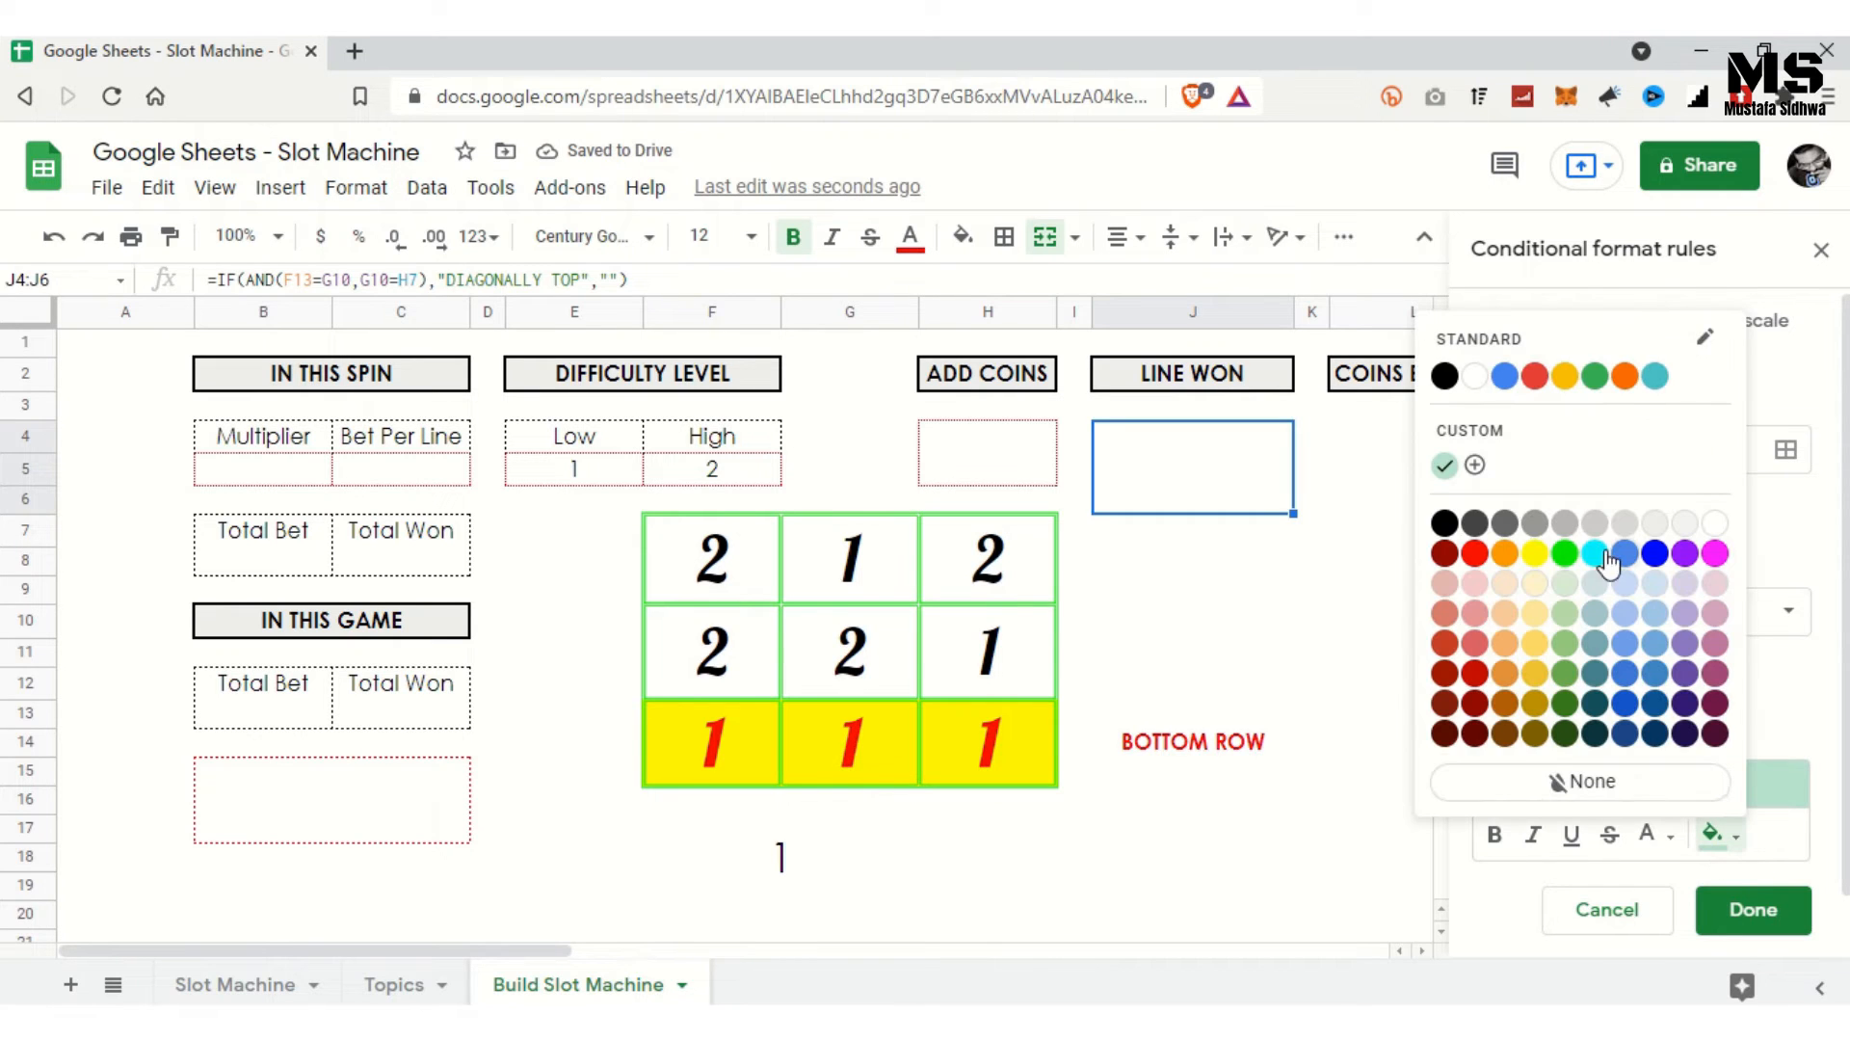
{"action": "left_click", "coordinate": [1539, 553]}
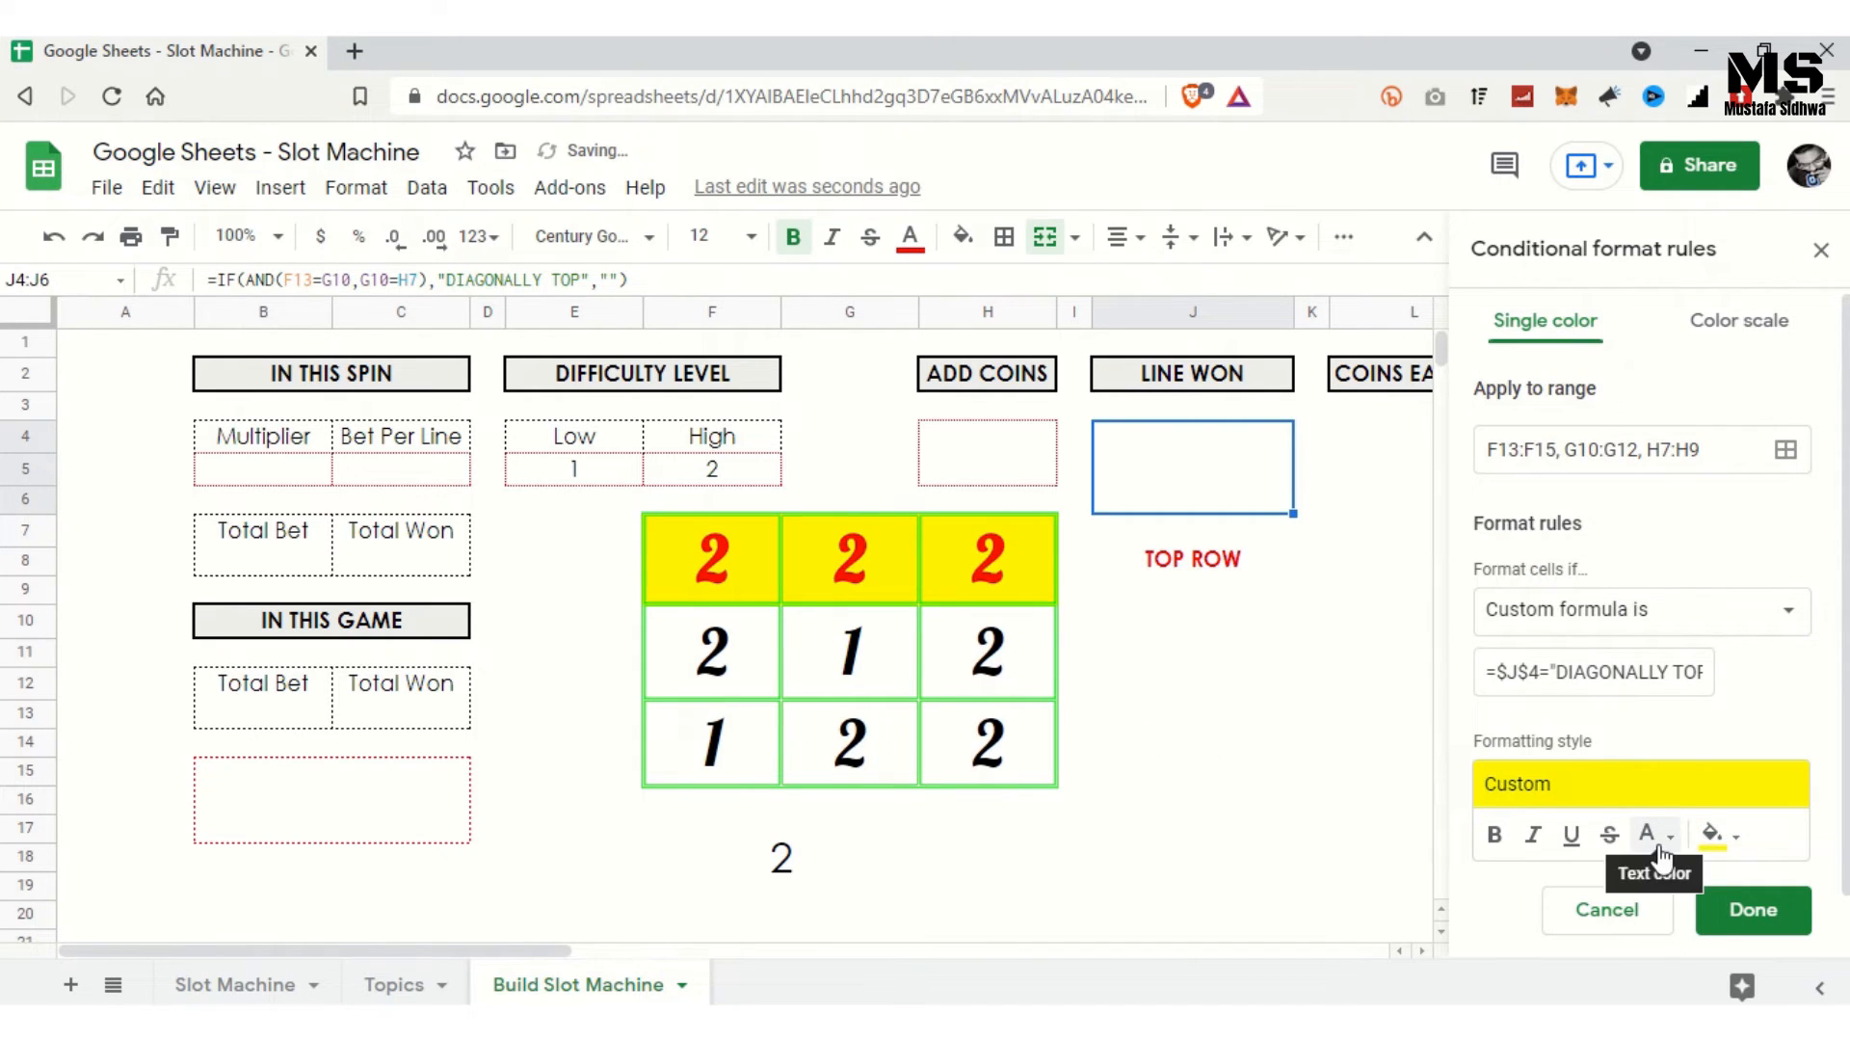
{"action": "left_click", "coordinate": [1660, 848]}
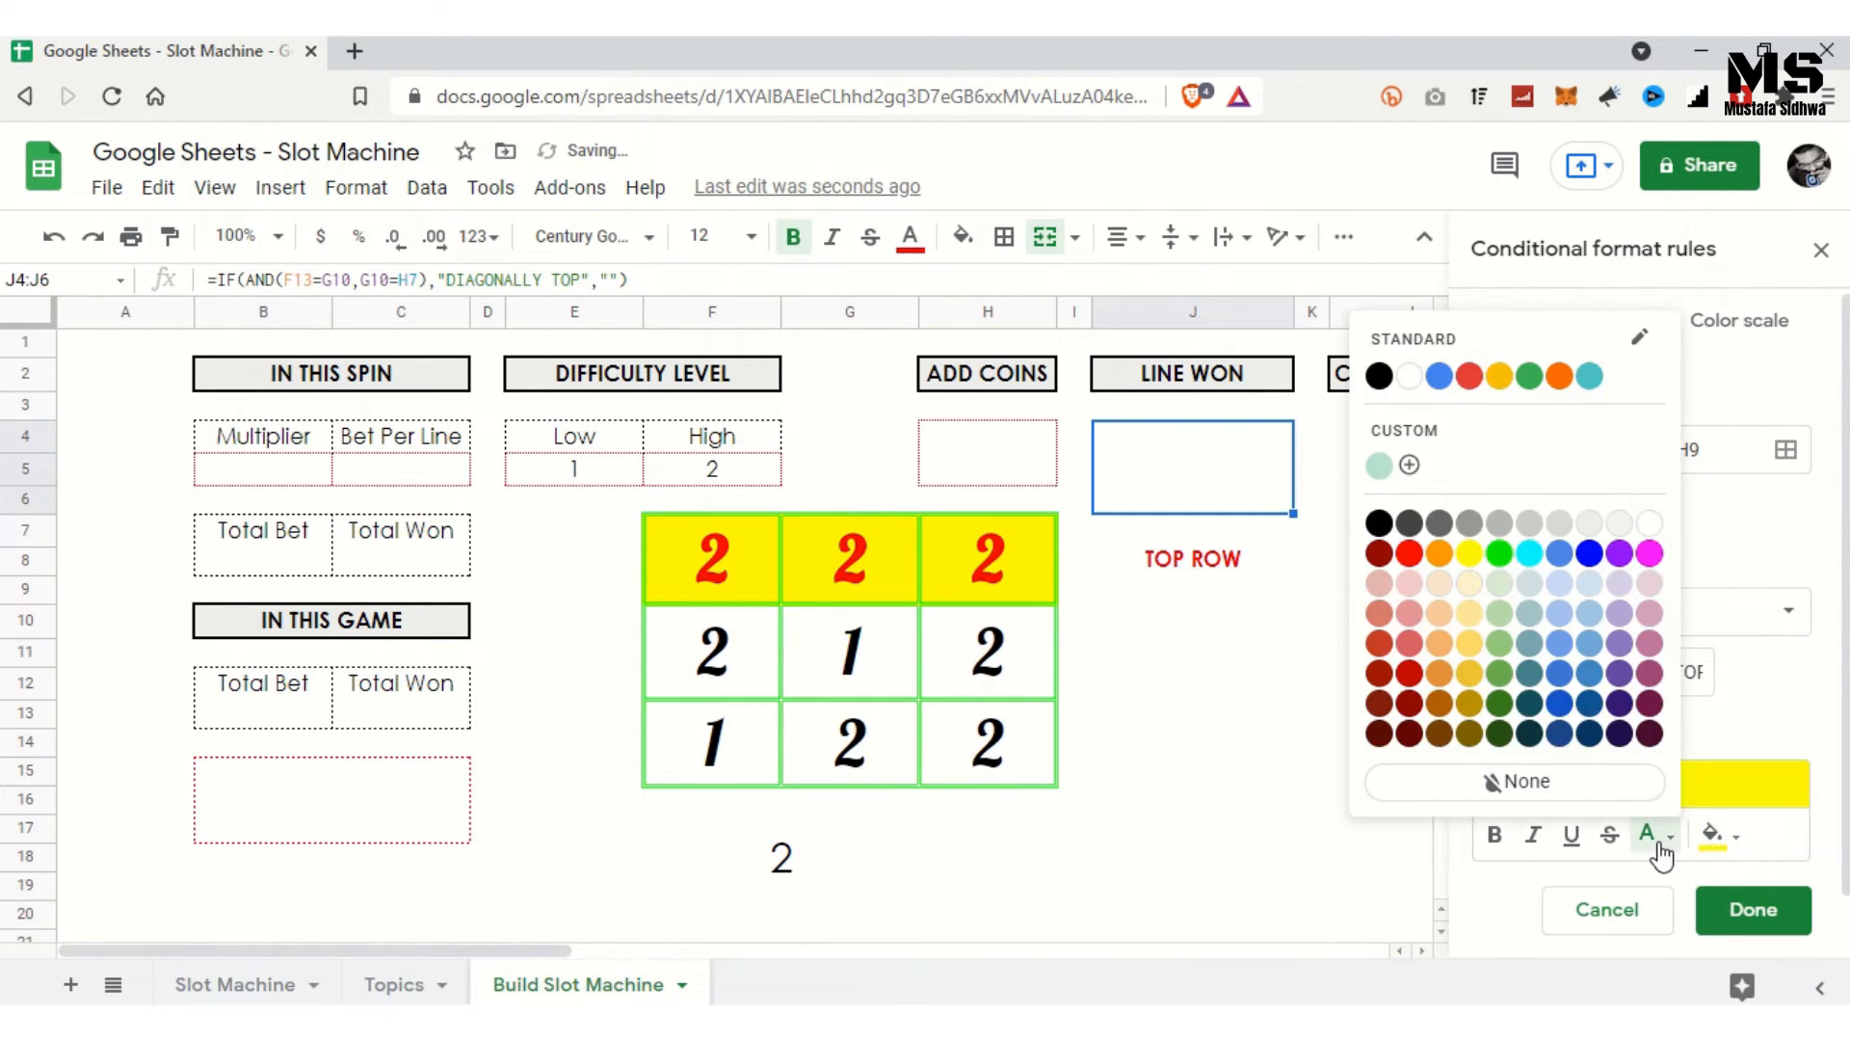
{"action": "left_click", "coordinate": [1416, 559]}
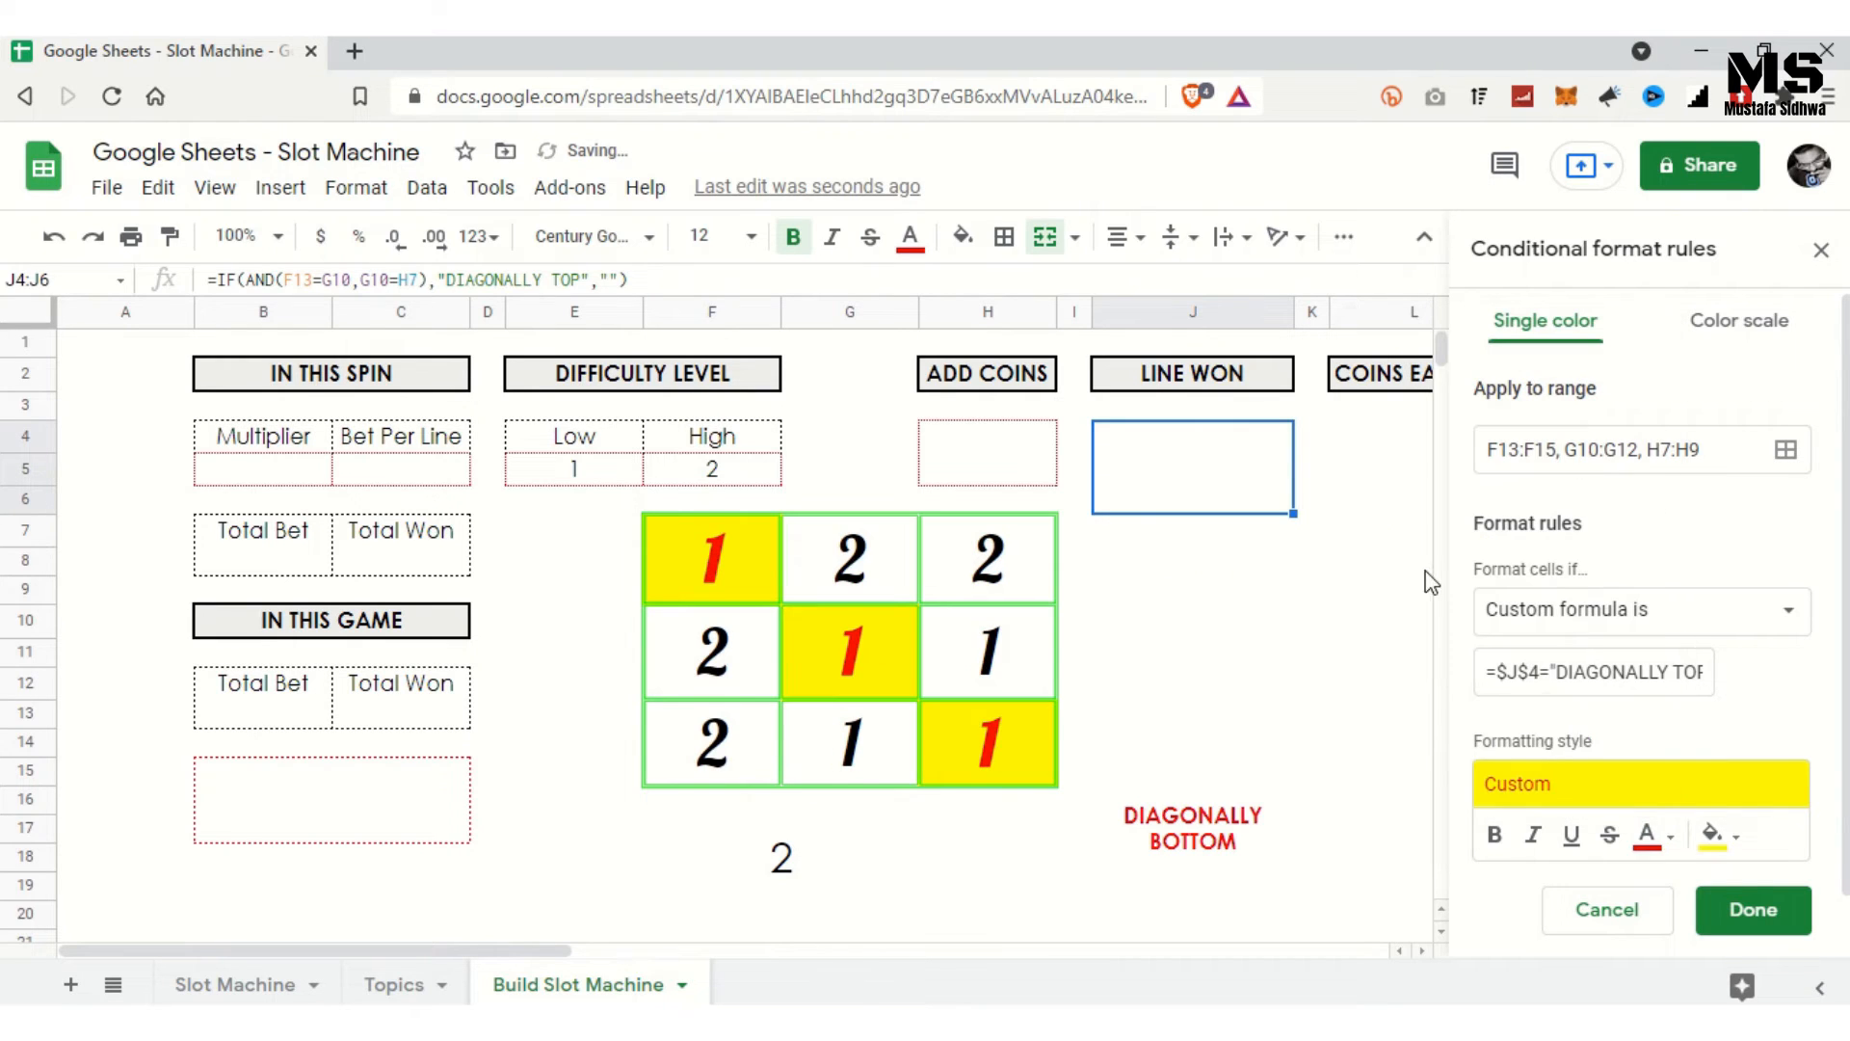
{"action": "left_click", "coordinate": [1494, 836]}
{"action": "left_click", "coordinate": [1784, 923]}
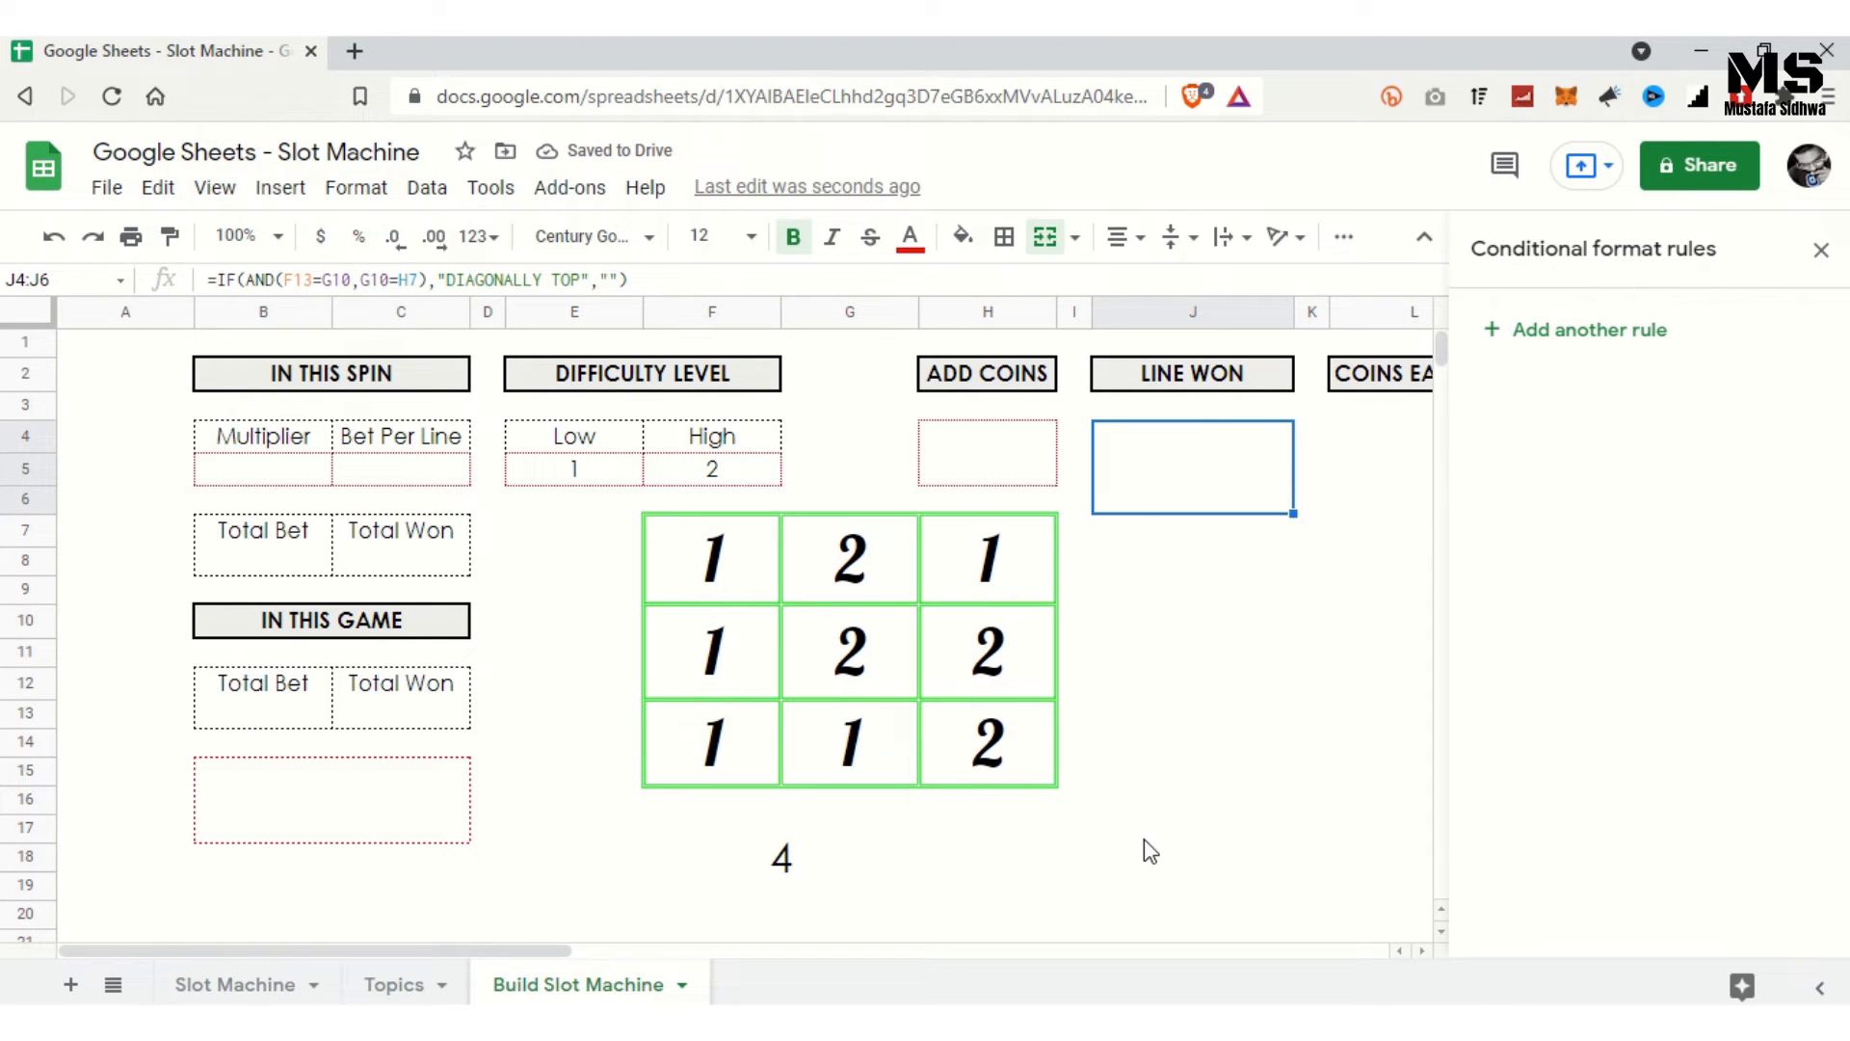
Step: Close the conditional format rules and recalculate the reels from empty cell H16 to test the winning-line highlighting
{"action": "left_click", "coordinate": [1009, 810]}
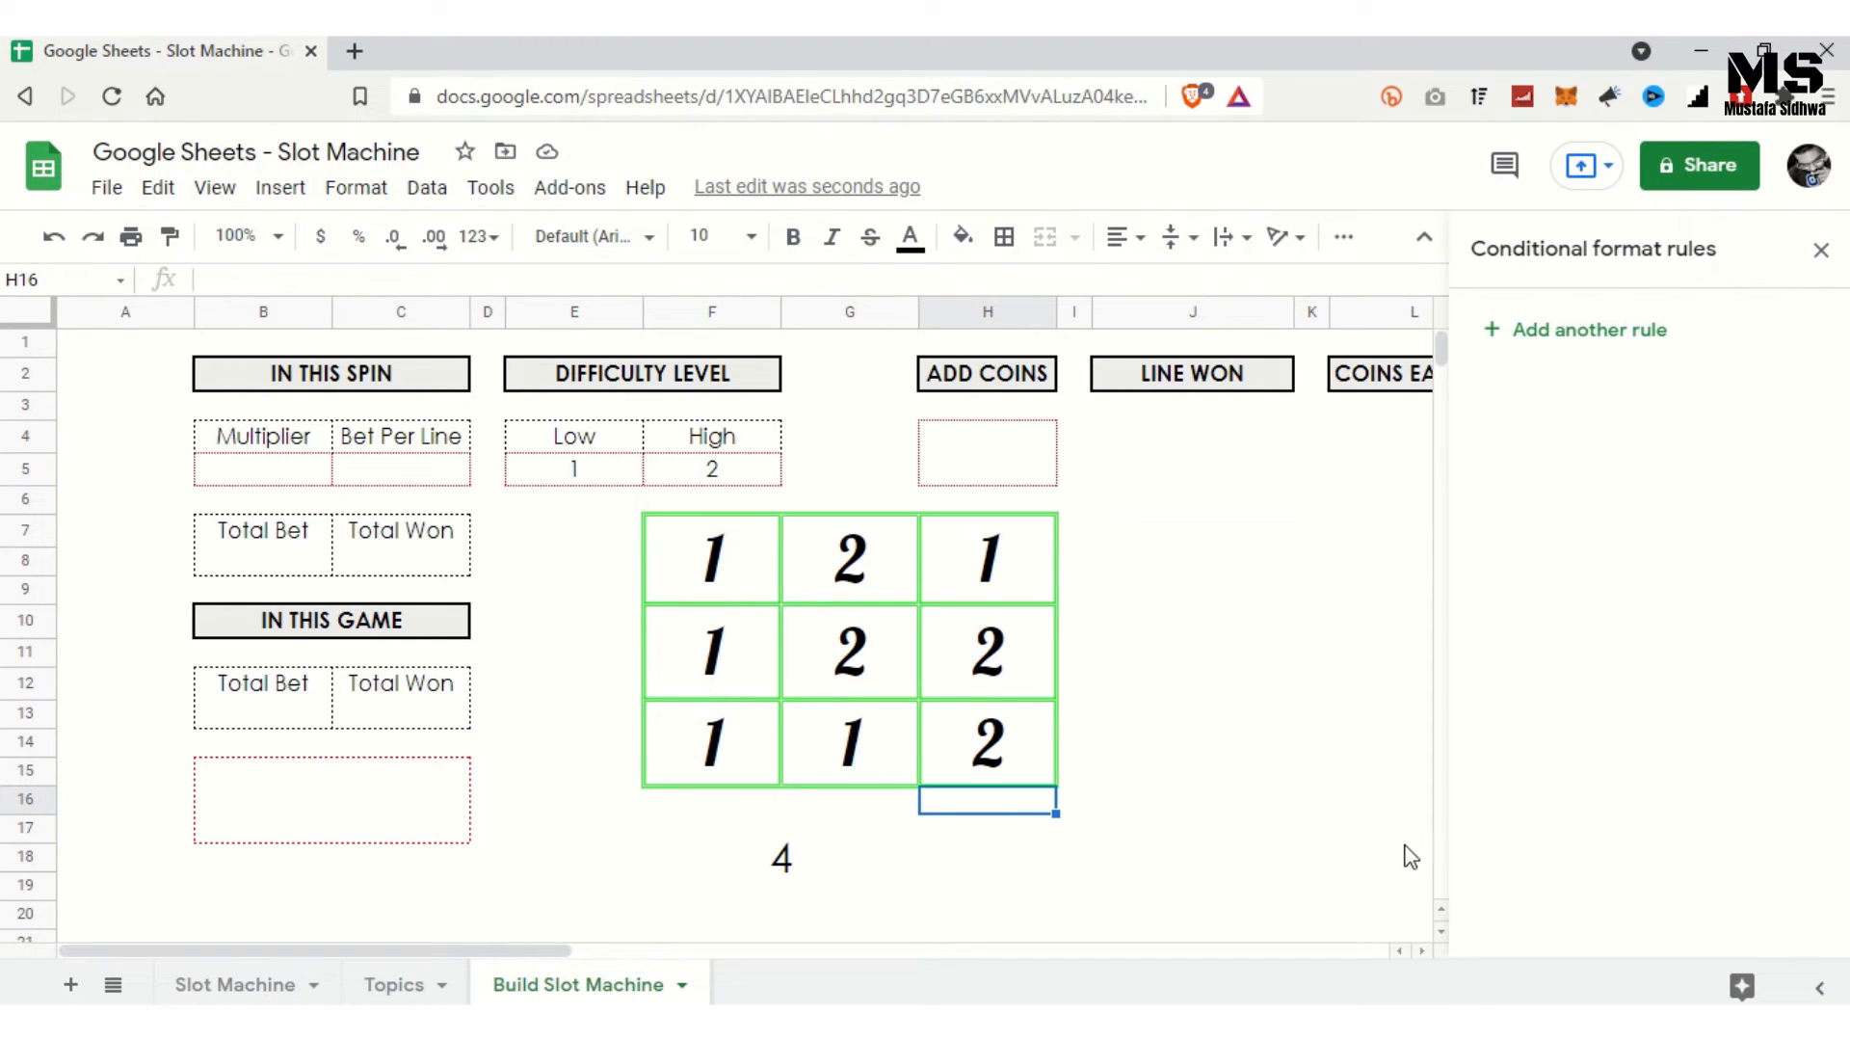
{"action": "left_click", "coordinate": [1821, 250]}
{"action": "key", "text": "Delete"}
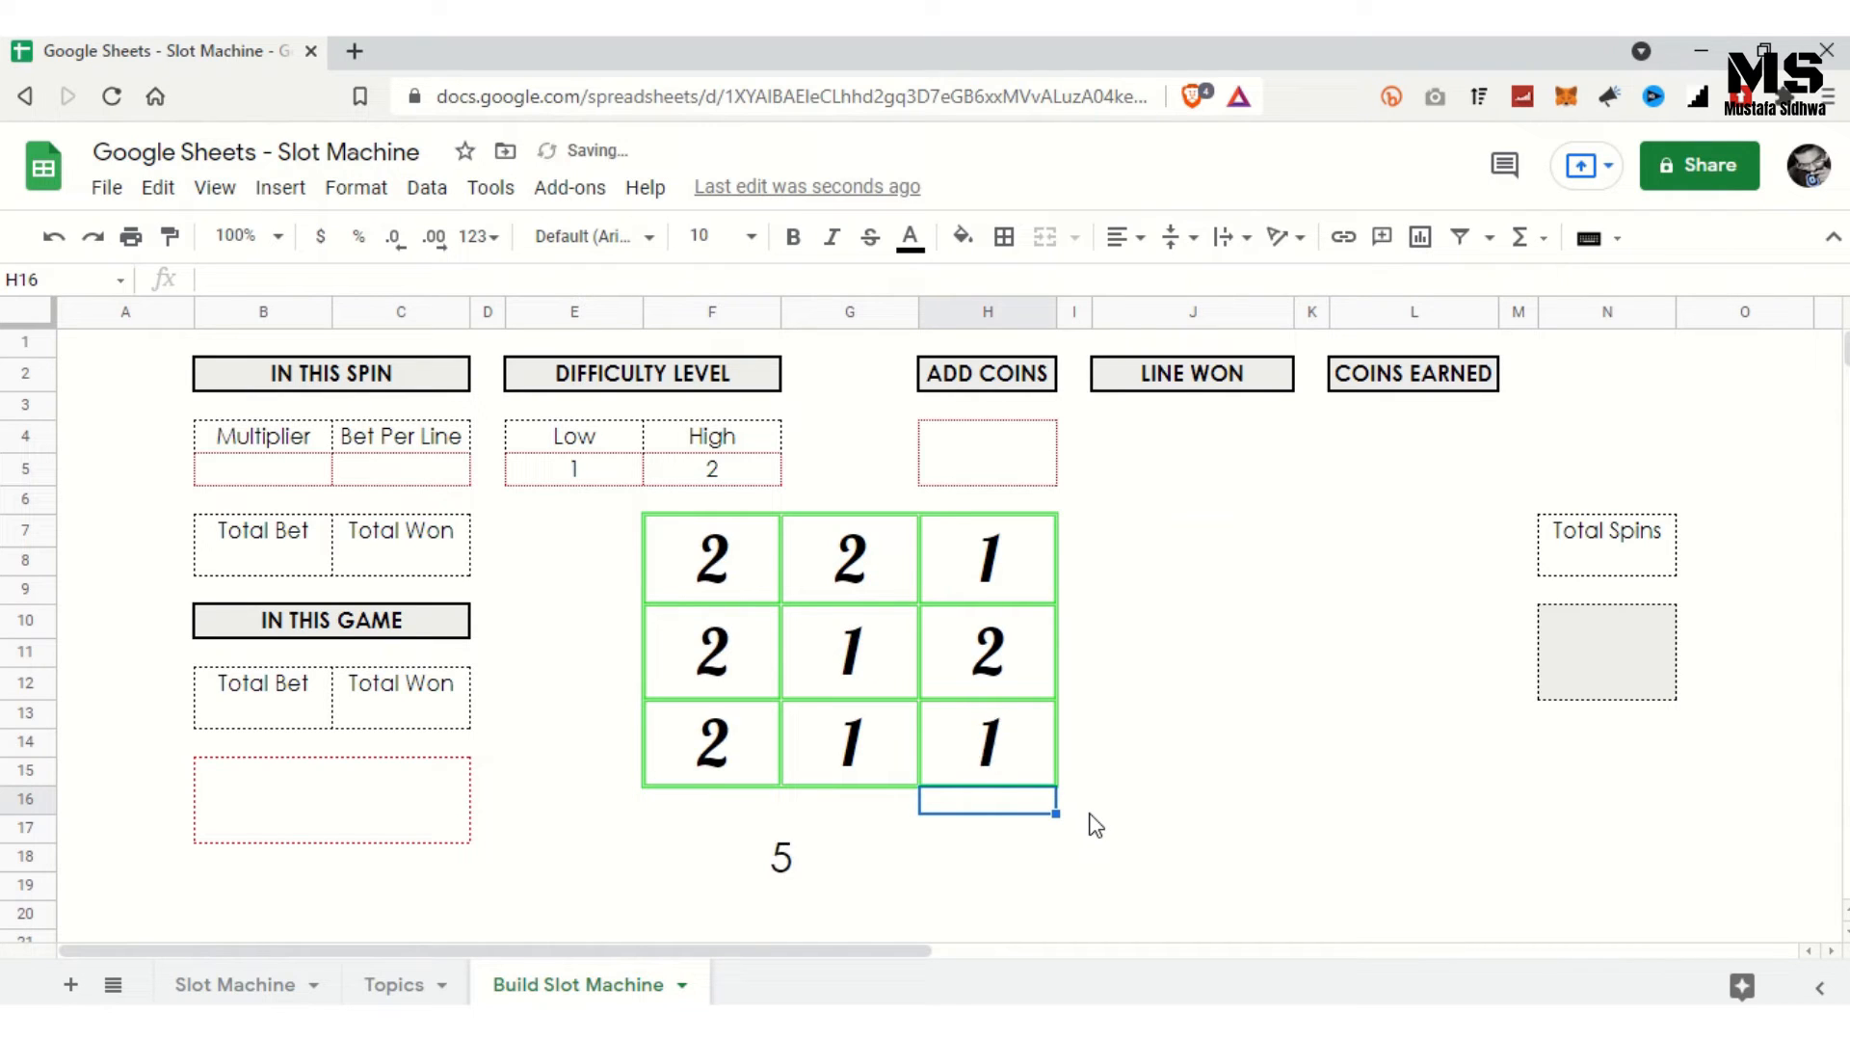
{"action": "key", "text": "Delete"}
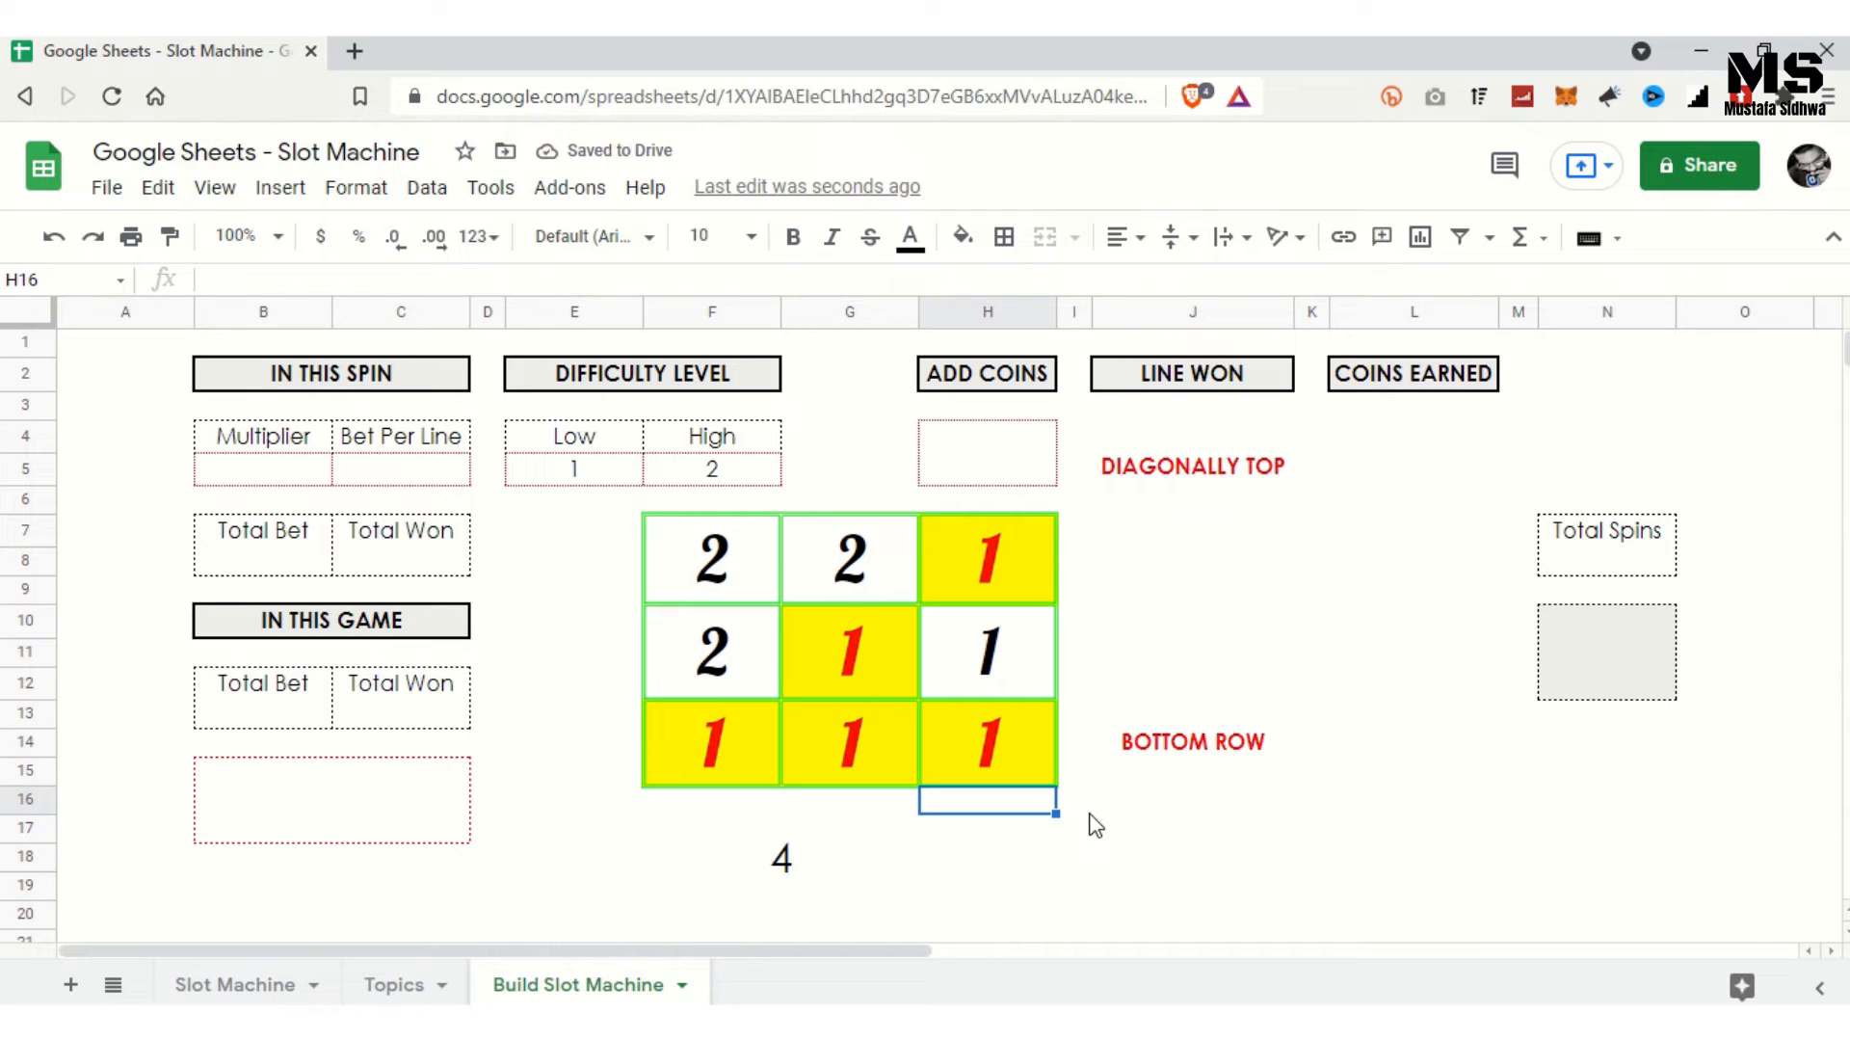
{"action": "key", "text": "Delete"}
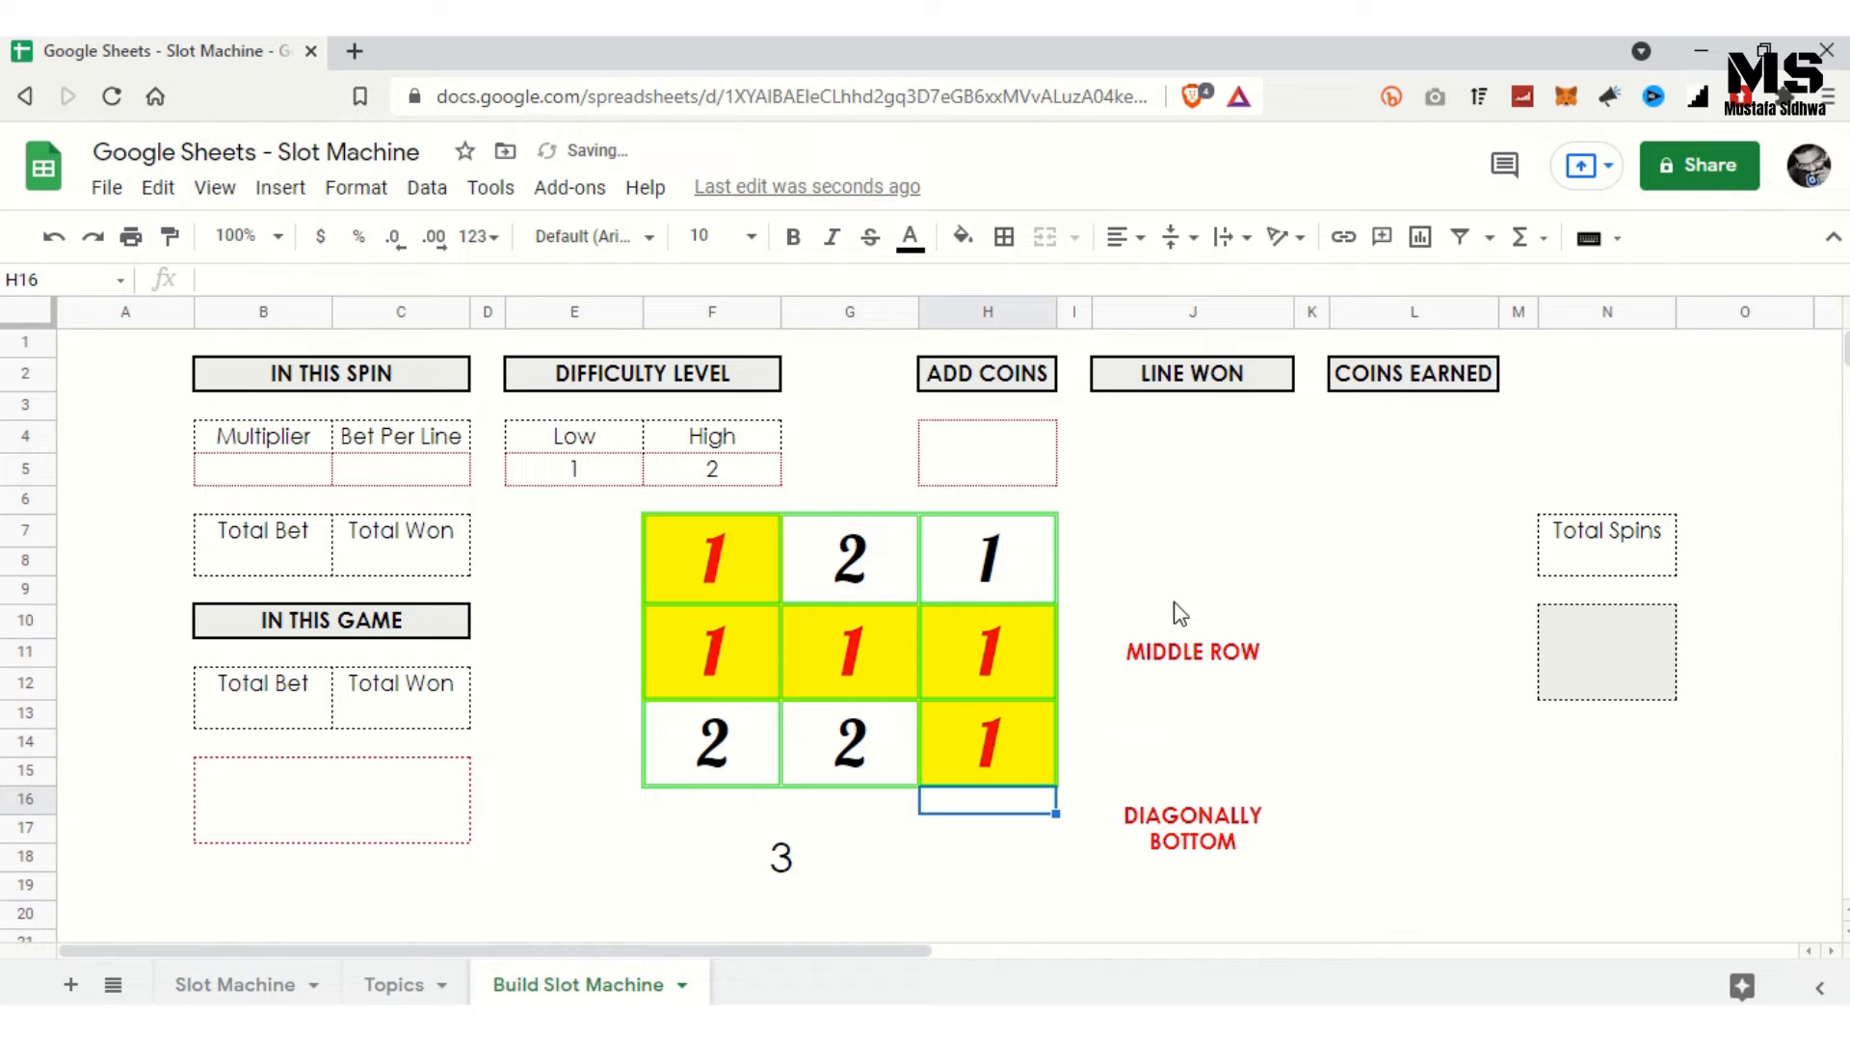
Step: Make the cell references in J4's diagonally top formula absolute and copy the formula to L4 under COINS EARNED
{"action": "left_click", "coordinate": [1187, 473]}
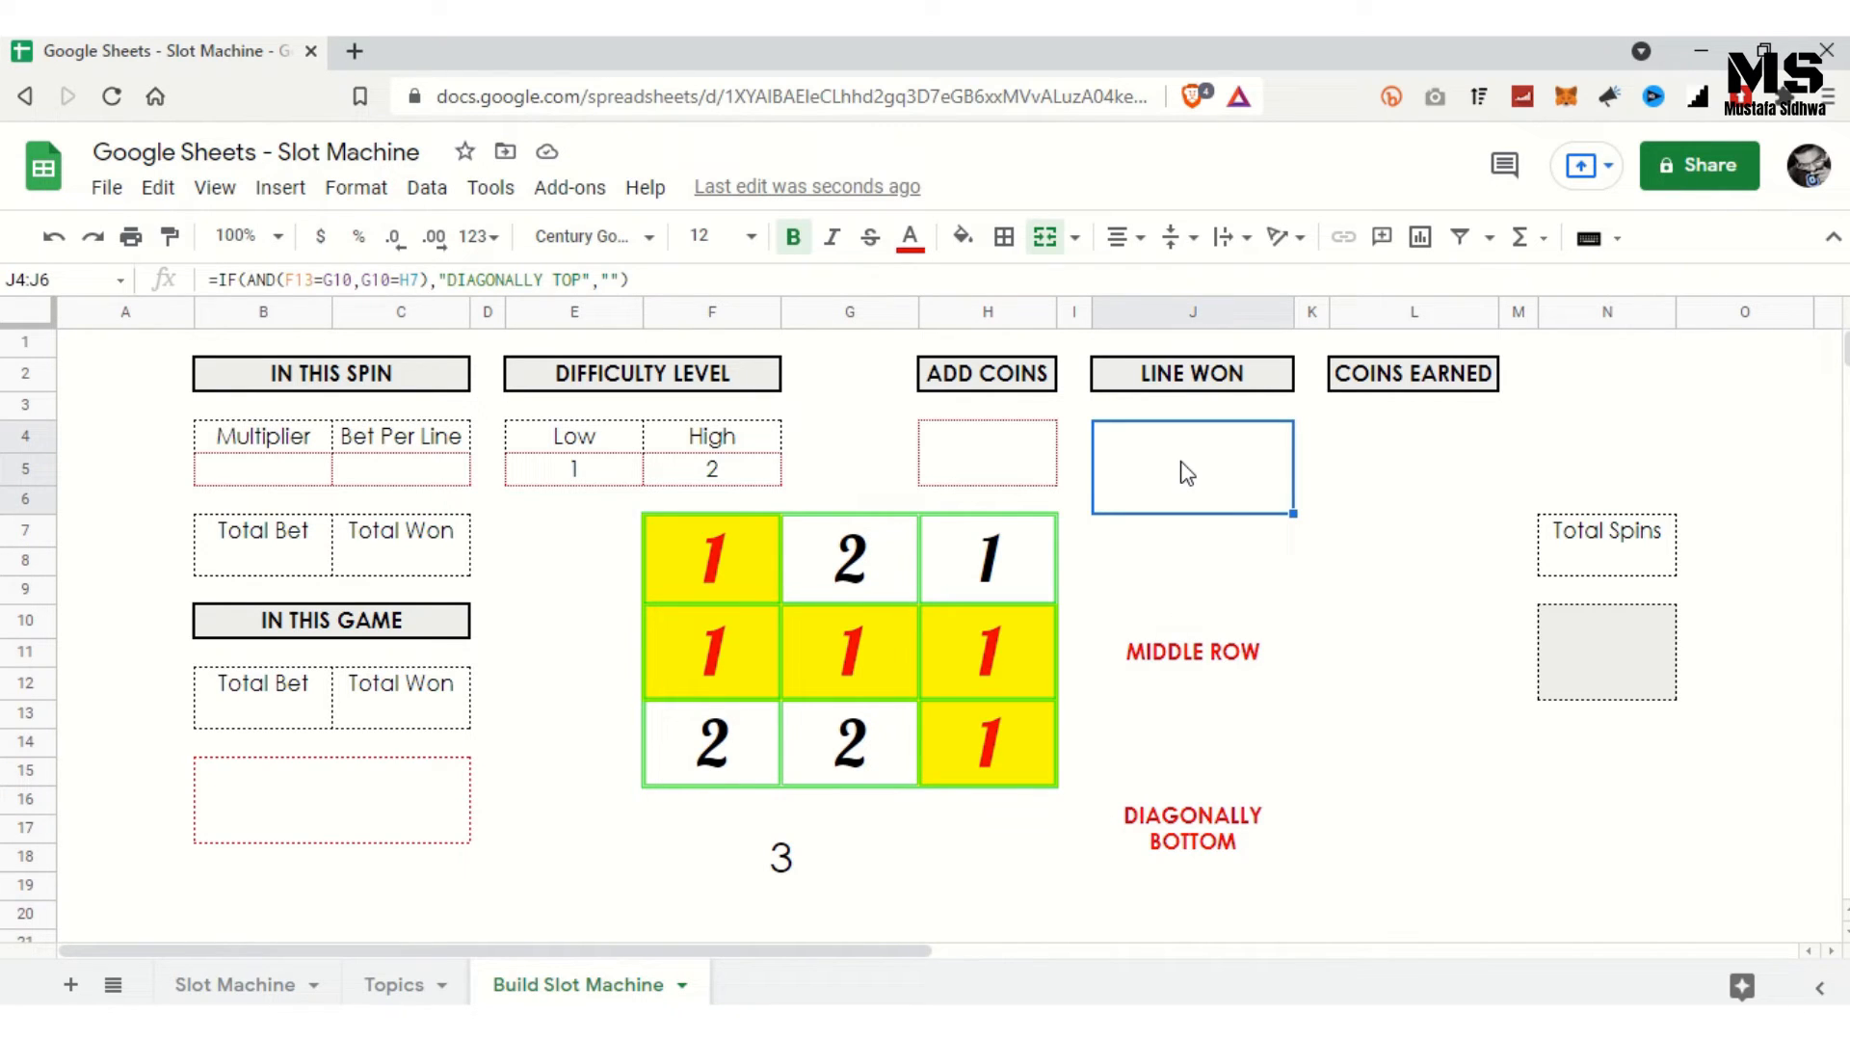
{"action": "key", "text": "ctrl+c"}
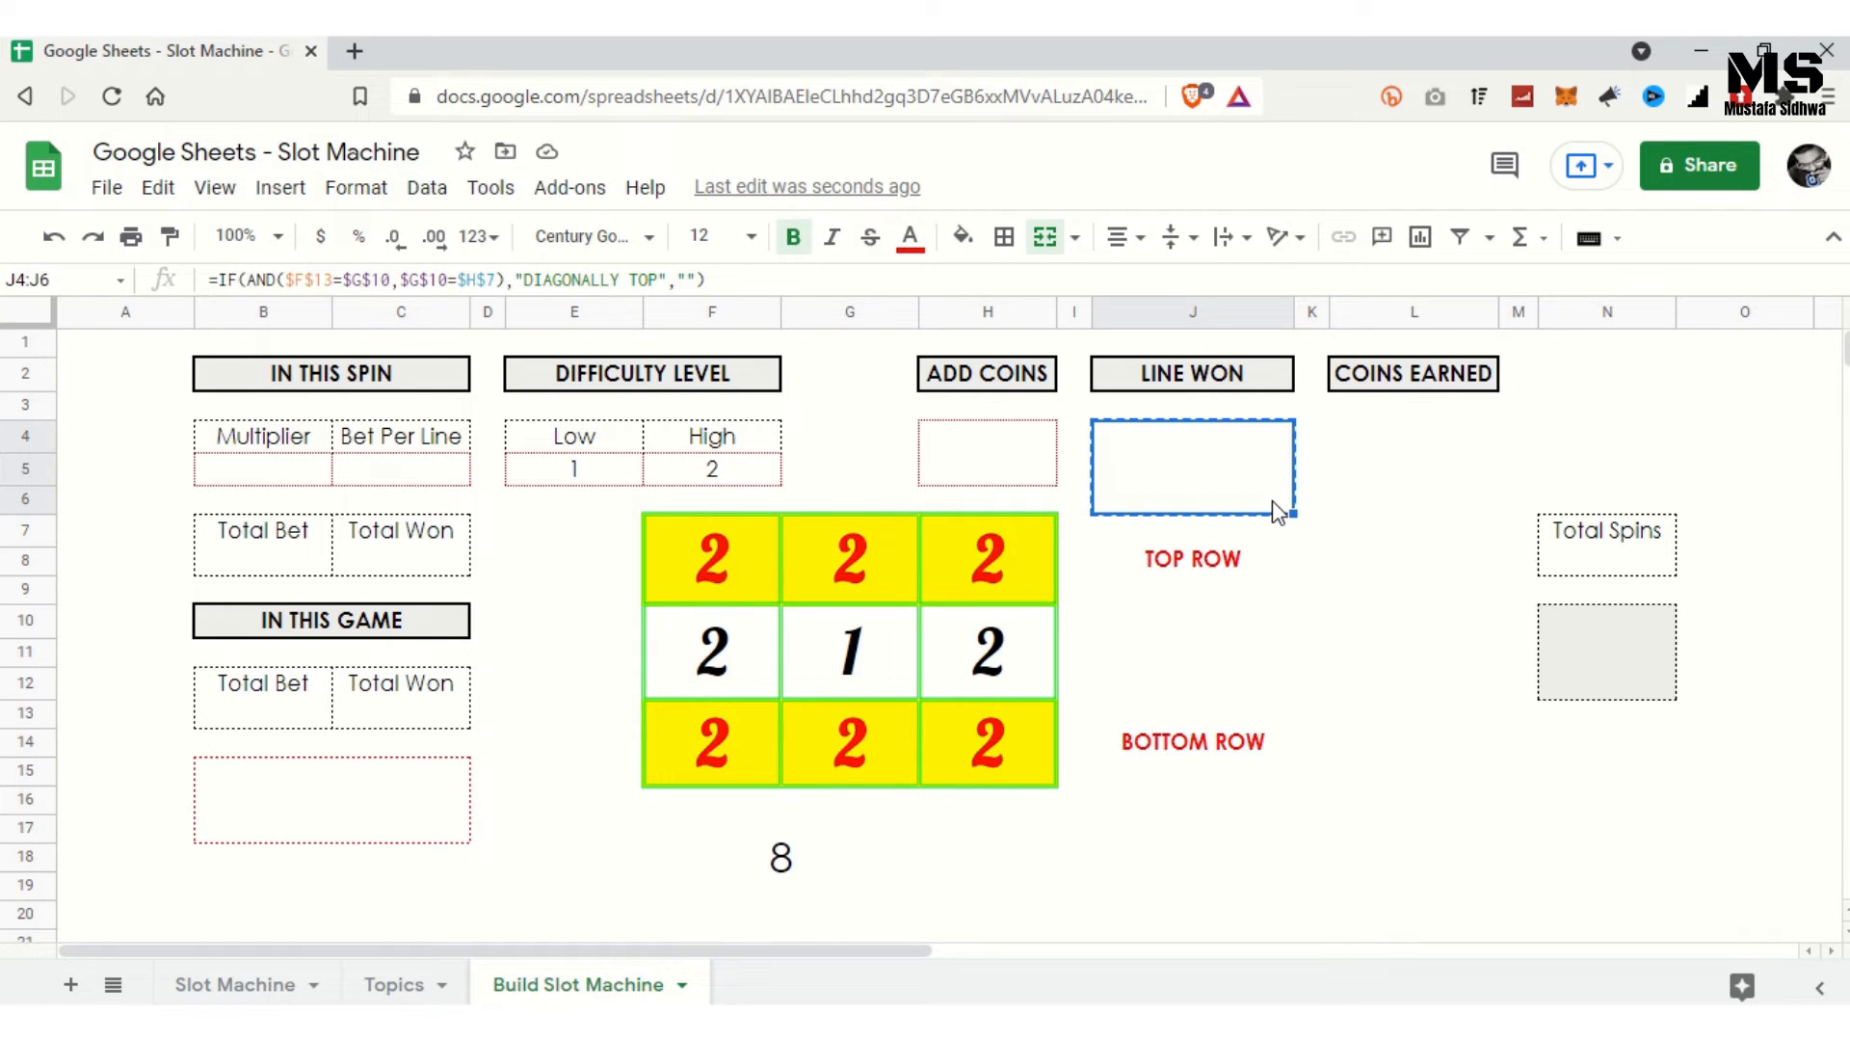
{"action": "left_click", "coordinate": [1419, 460]}
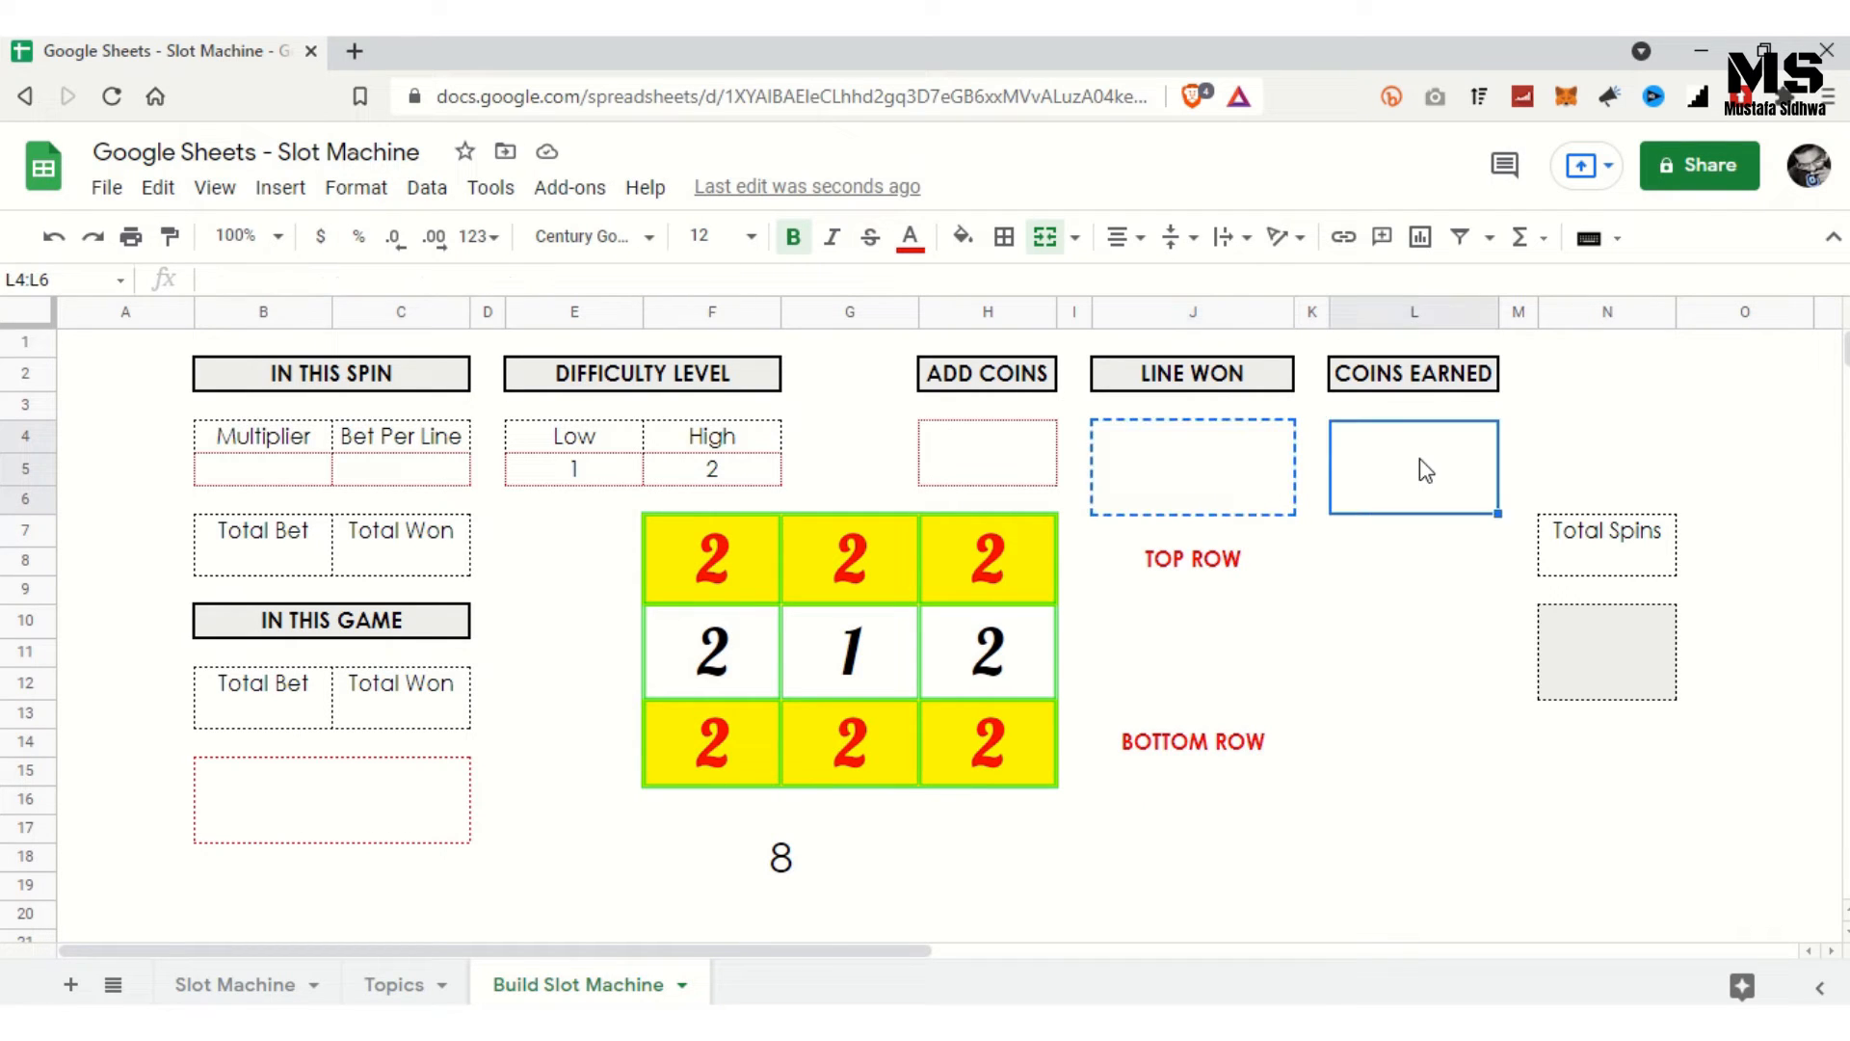
{"action": "key", "text": "ctrl+v"}
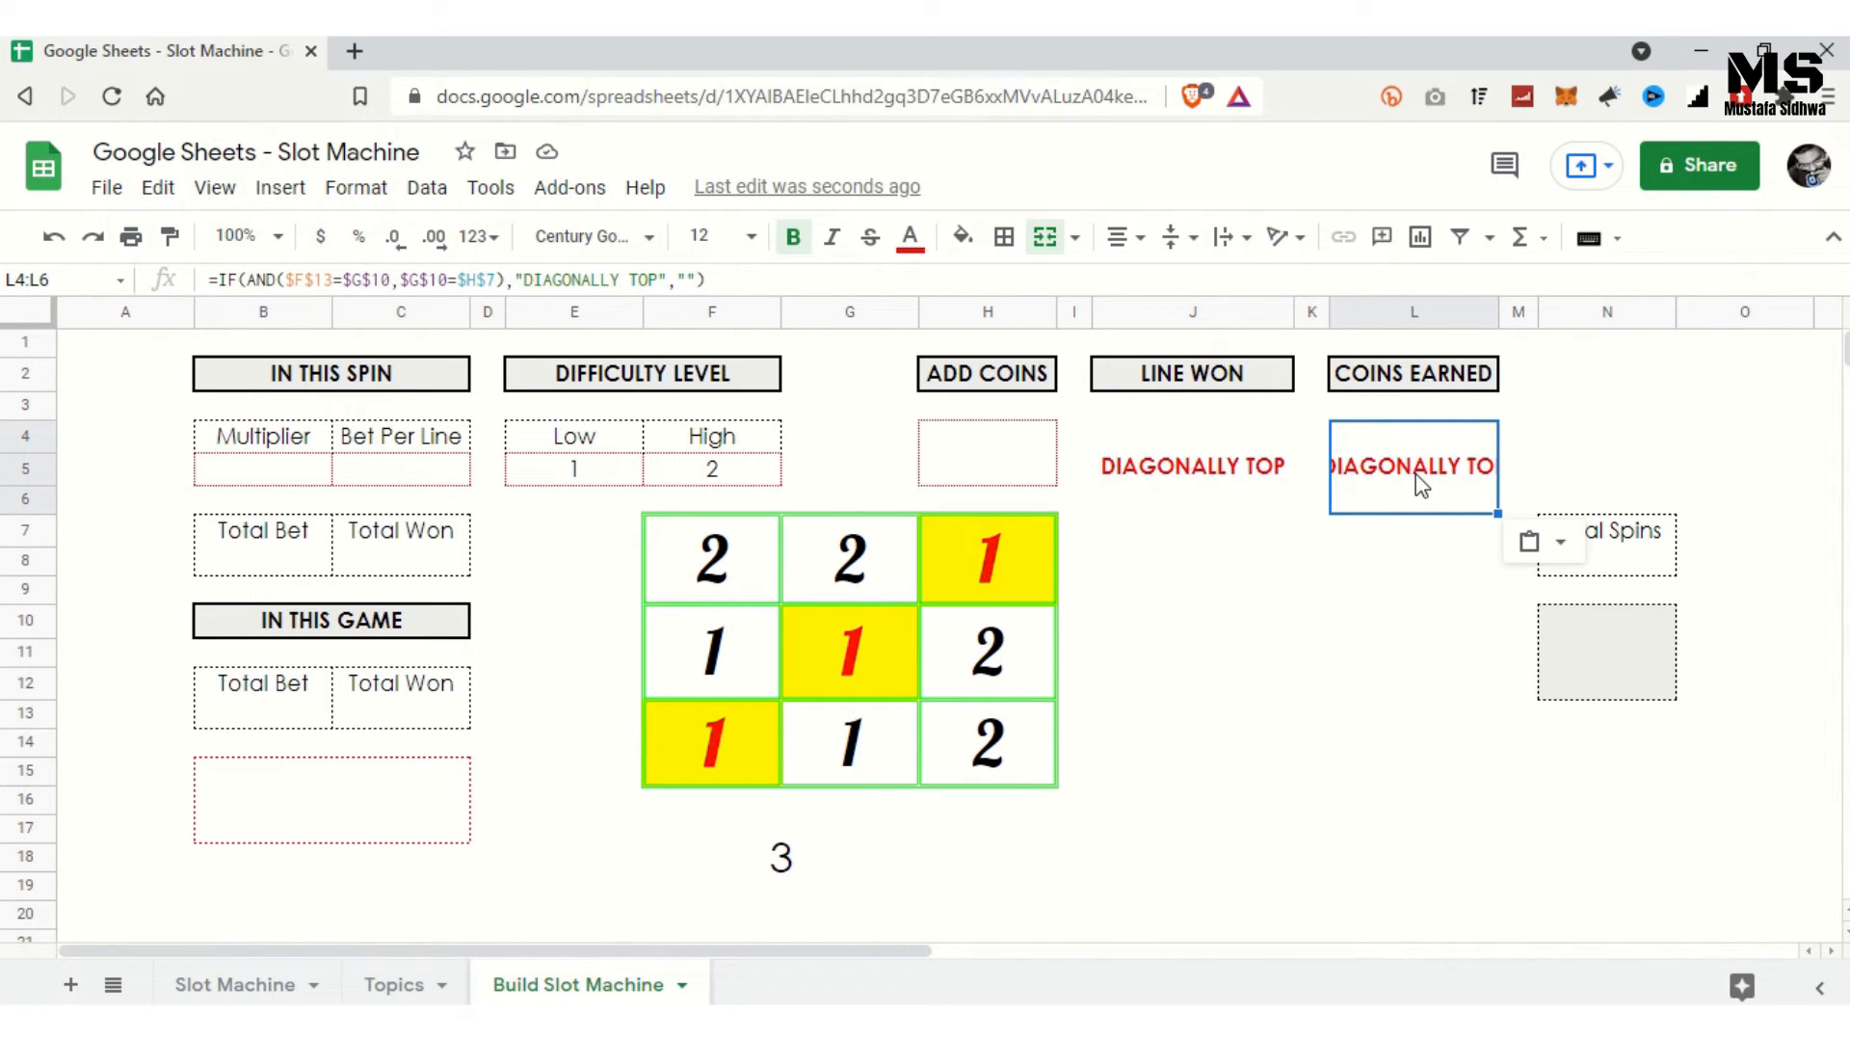
Step: Remove the "DIAGONALLY TOP" and empty-text results from the IF formula in L4
{"action": "left_click", "coordinate": [525, 281]}
{"action": "left_click", "coordinate": [525, 280]}
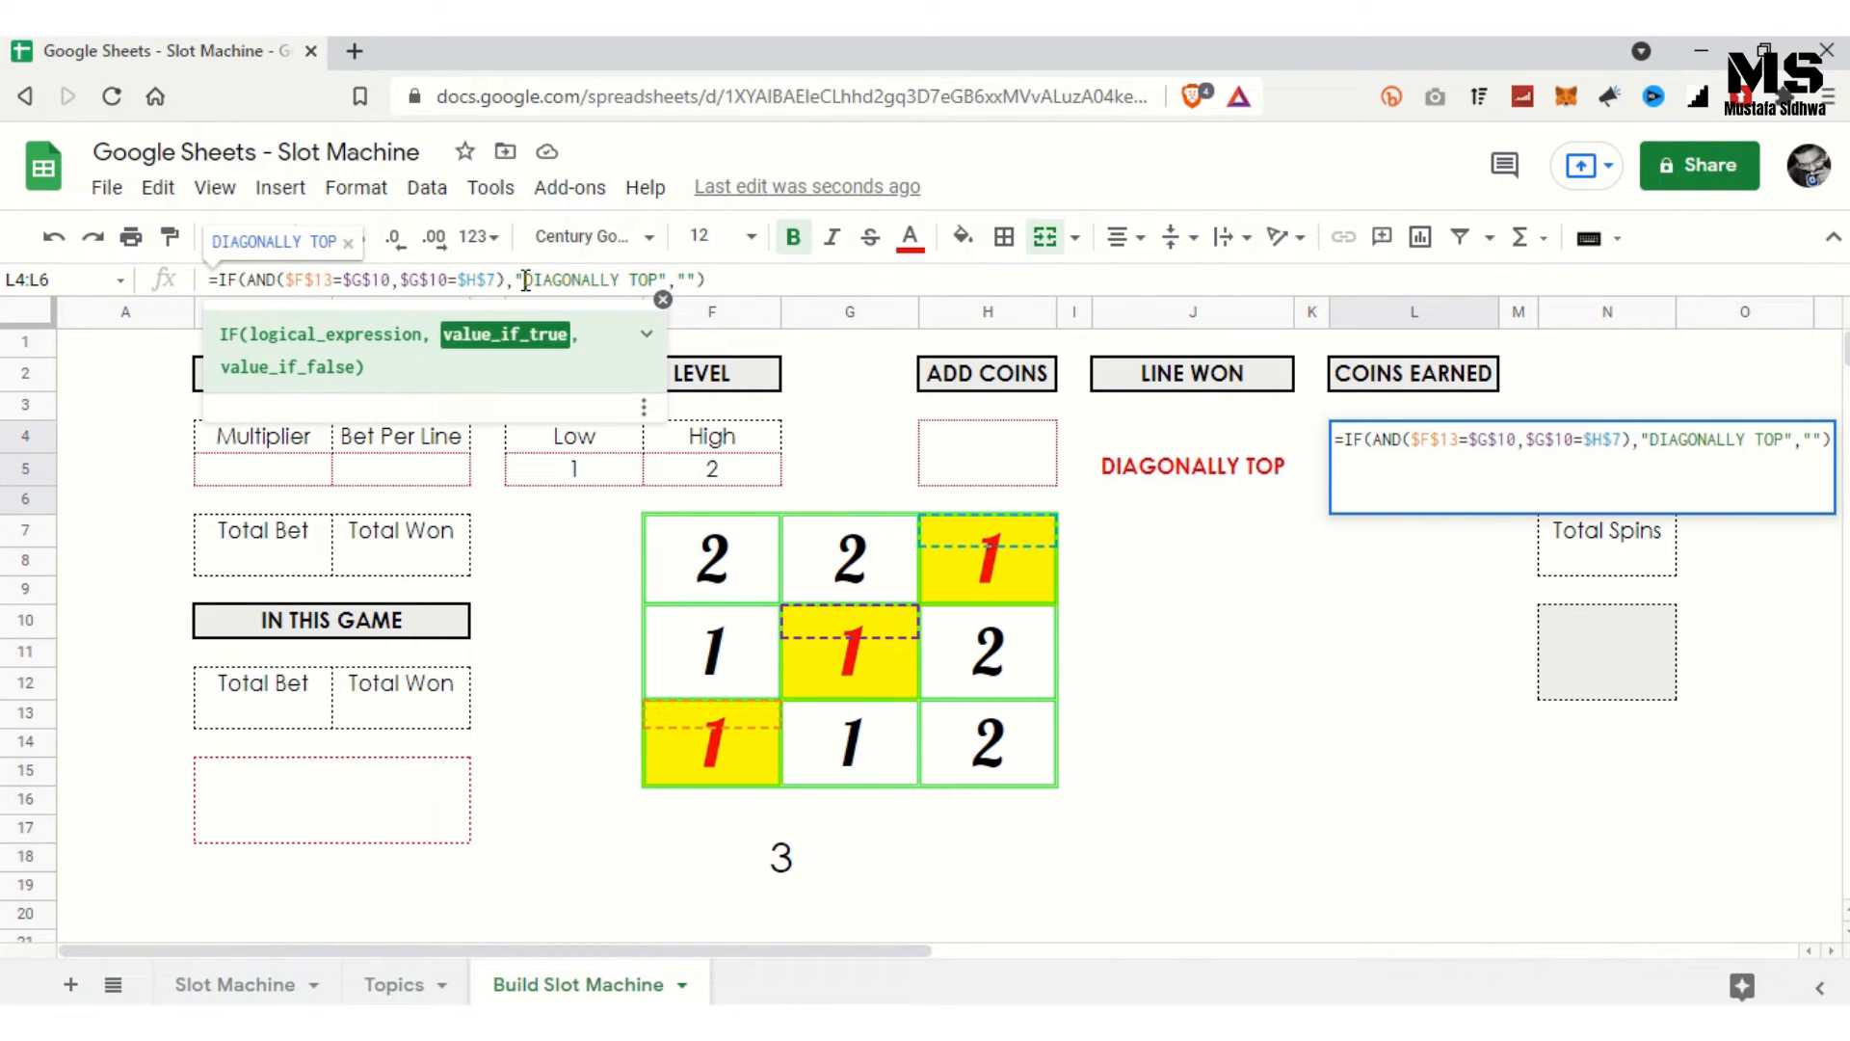
{"action": "key", "text": "shift+Right"}
{"action": "key", "text": "shift+Right"}
{"action": "key", "text": "shift+Right"}
{"action": "key", "text": "shift+Right"}
{"action": "key", "text": "shift+Right"}
{"action": "key", "text": "shift+Right"}
{"action": "key", "text": "shift+Right"}
{"action": "key", "text": "shift+Right"}
{"action": "key", "text": "shift+Right"}
{"action": "key", "text": "shift+Right"}
{"action": "key", "text": "shift+Right"}
{"action": "key", "text": "shift+Right"}
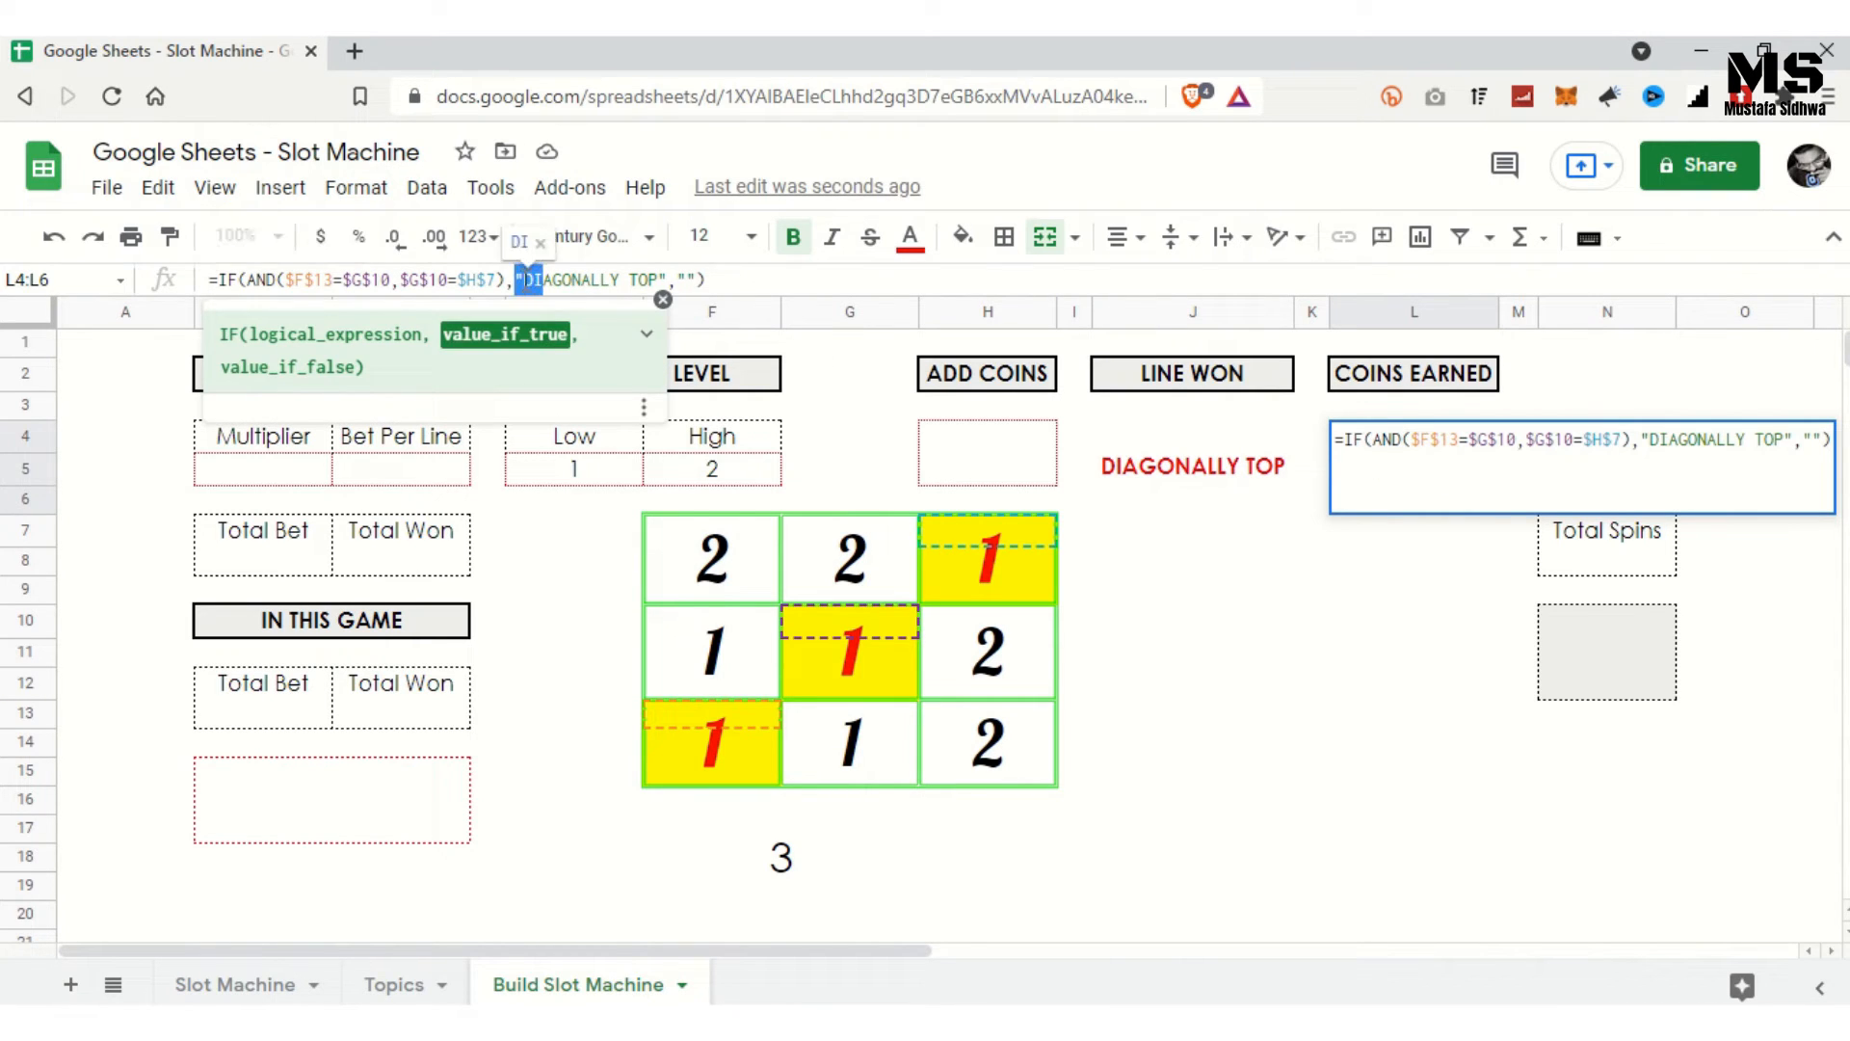
{"action": "key", "text": "shift+Right"}
{"action": "key", "text": "shift+Right"}
{"action": "key", "text": "shift+Right"}
{"action": "key", "text": "shift+Right"}
{"action": "key", "text": "shift+Right"}
{"action": "key", "text": "shift+Right"}
{"action": "key", "text": "shift+Right"}
{"action": "key", "text": "shift+Right"}
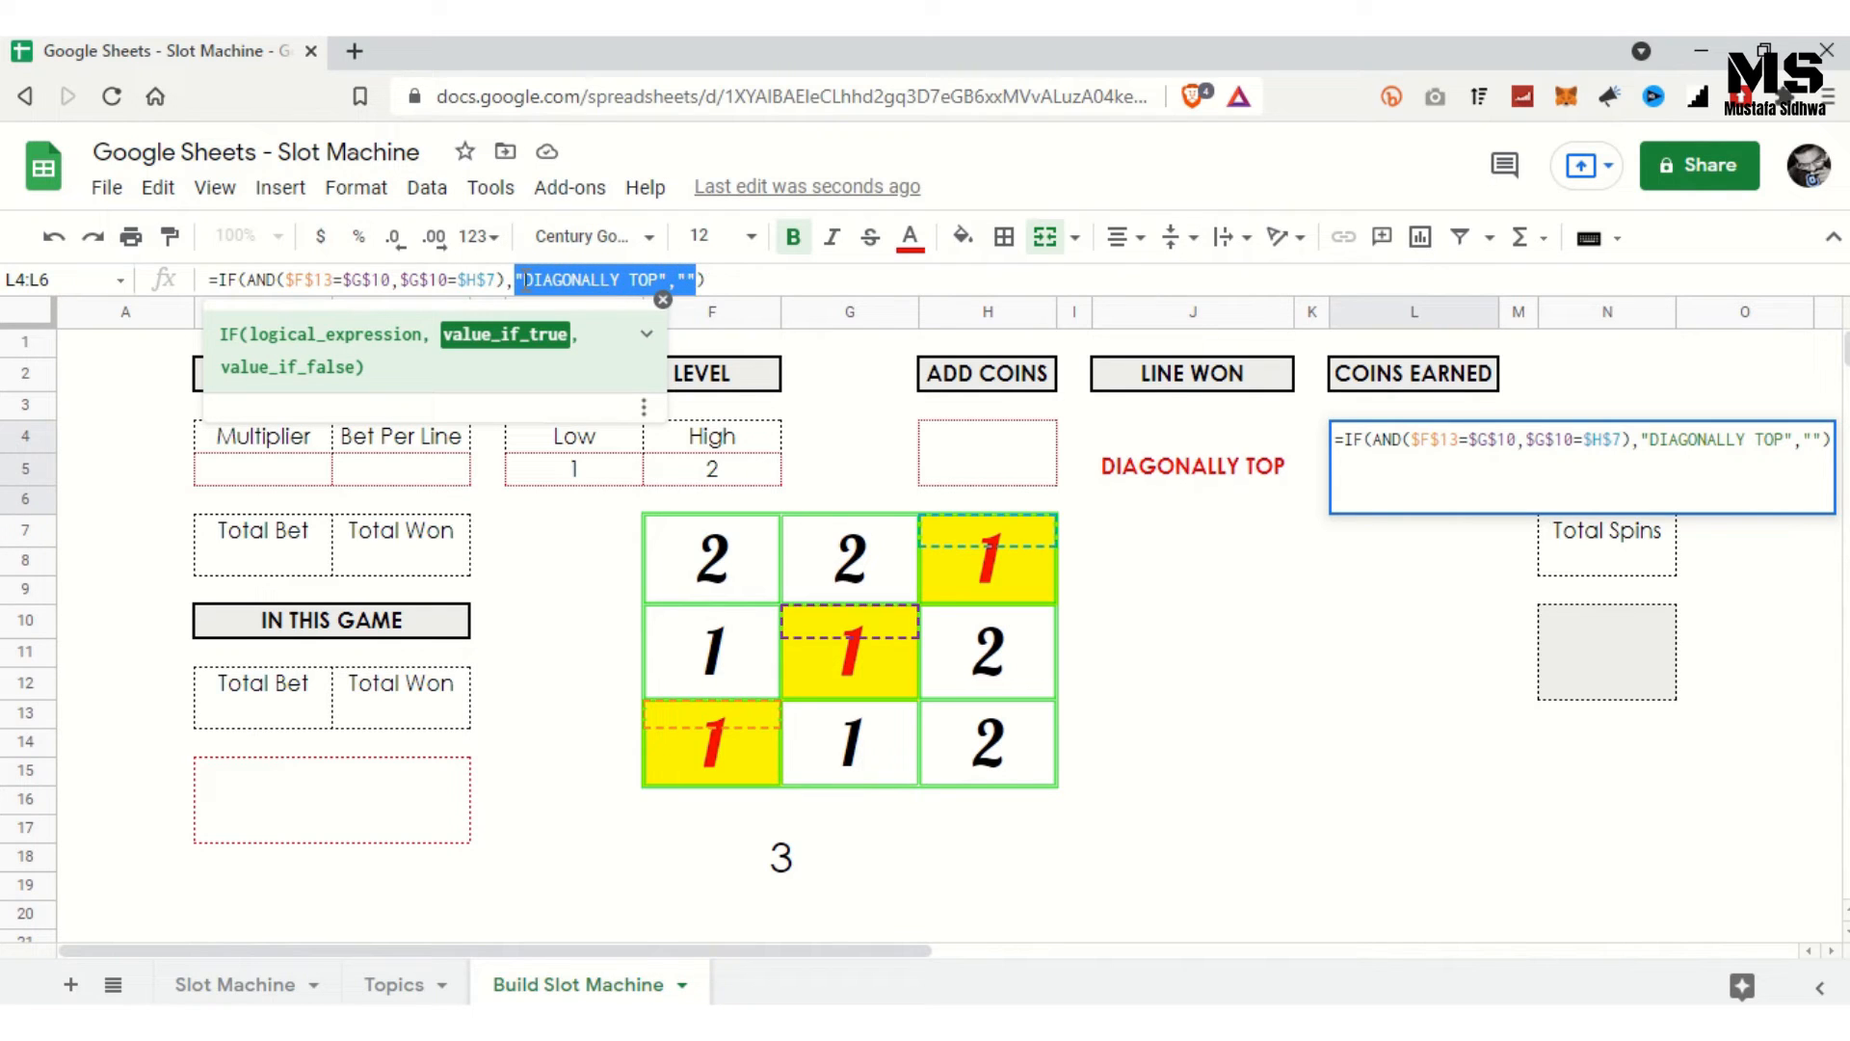
{"action": "key", "text": "BackSpace"}
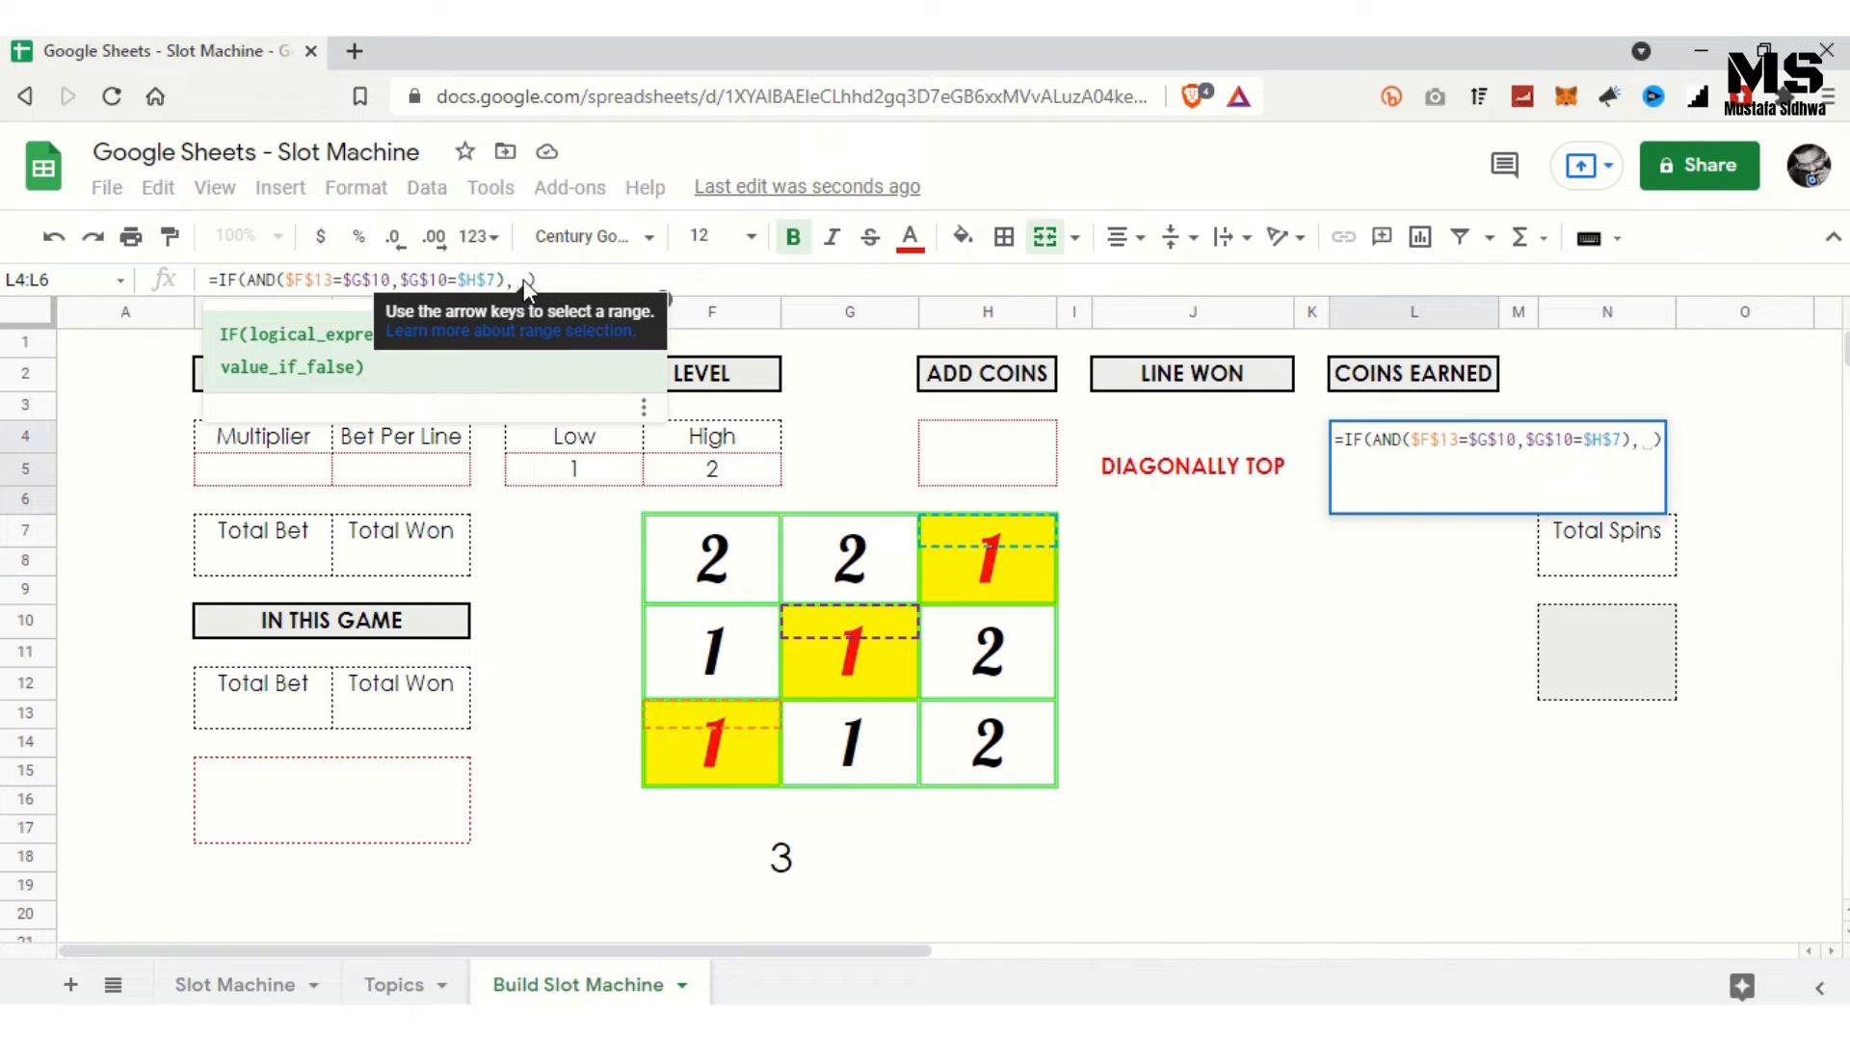
Step: Complete L4's IF formula with C5*B5 as the true value and 0 as the false value
{"action": "left_click", "coordinate": [422, 481]}
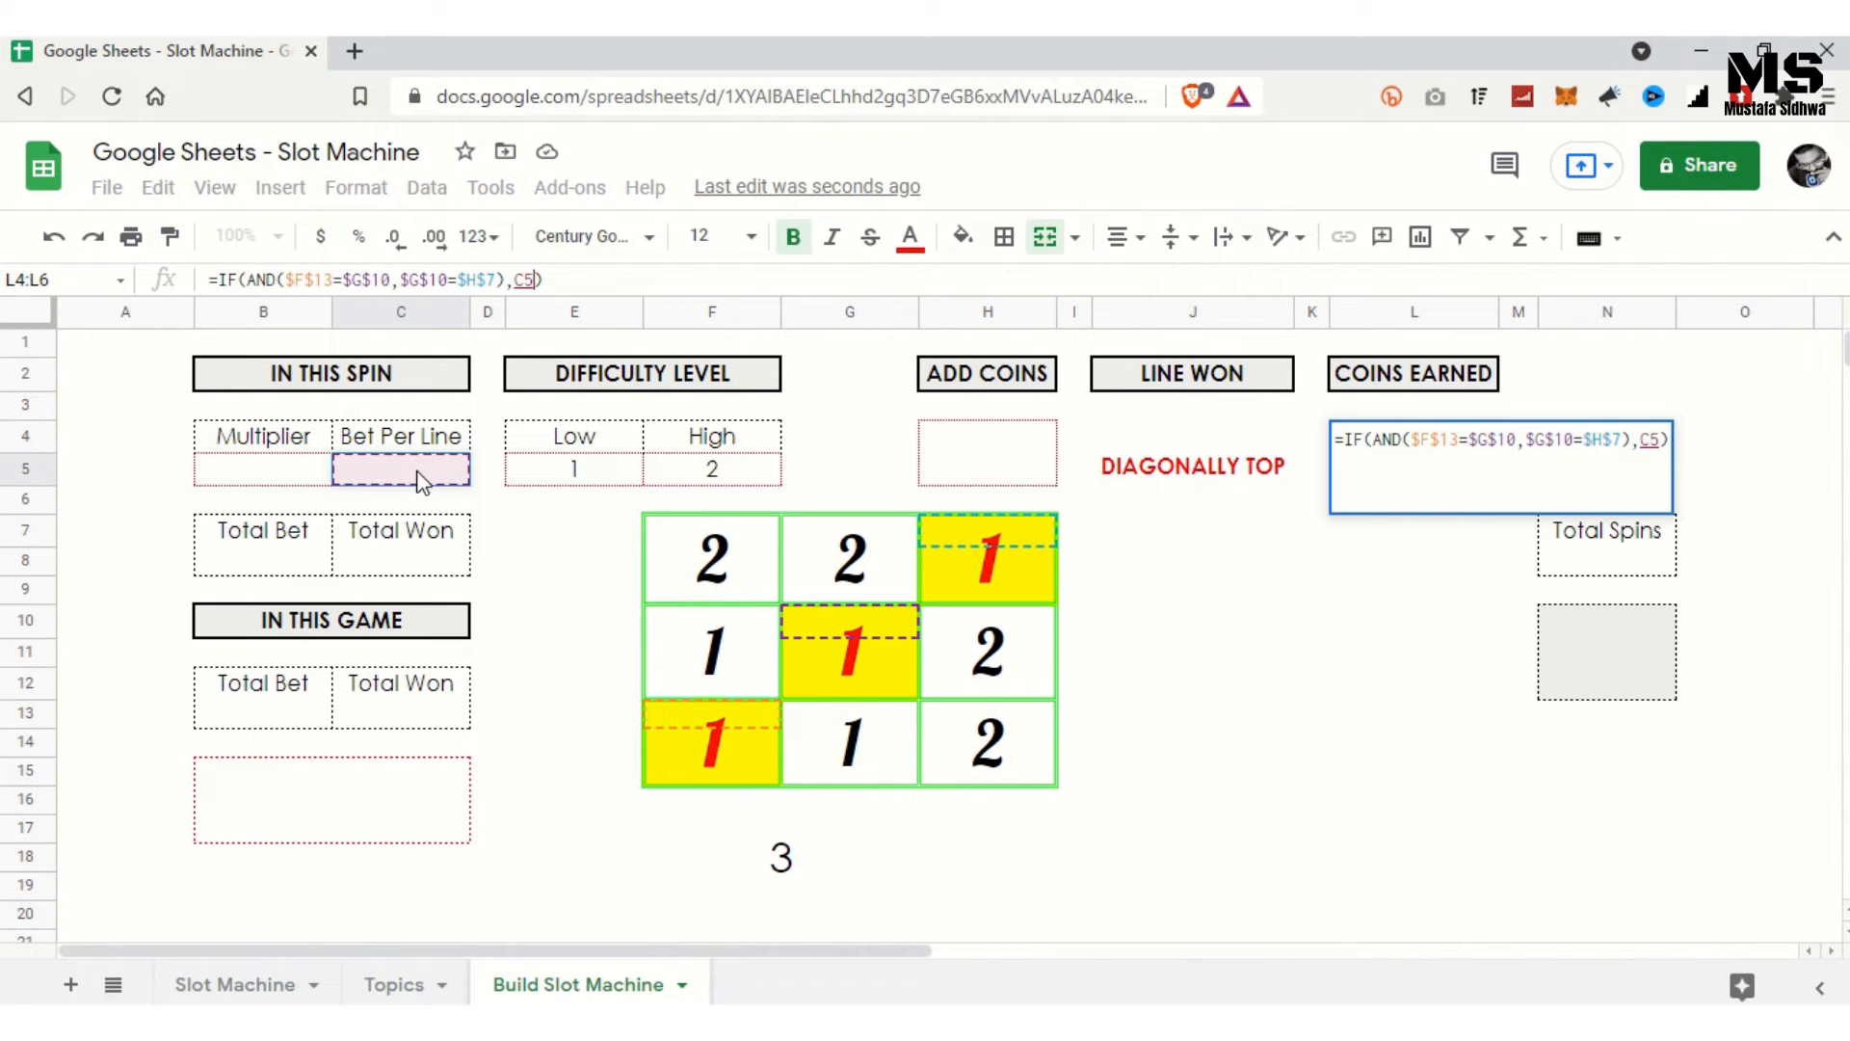
{"action": "type", "text": "*"}
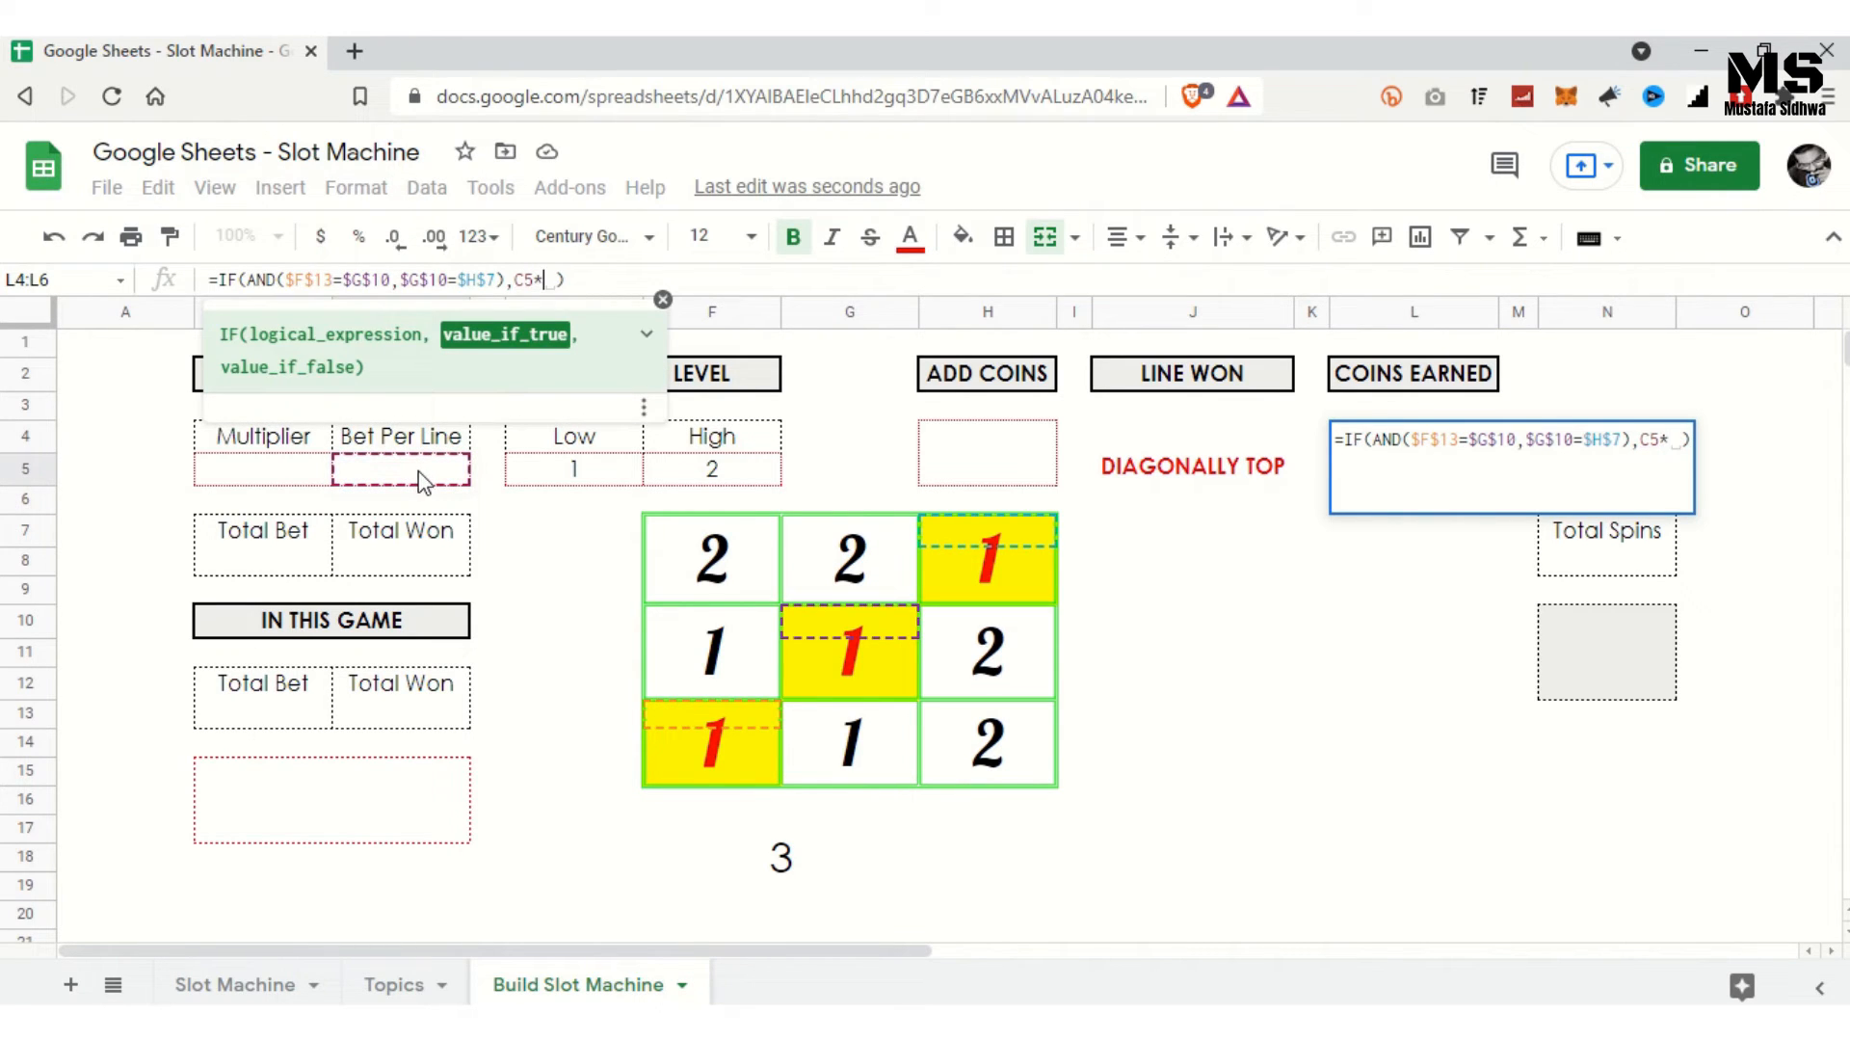
{"action": "left_click", "coordinate": [273, 479]}
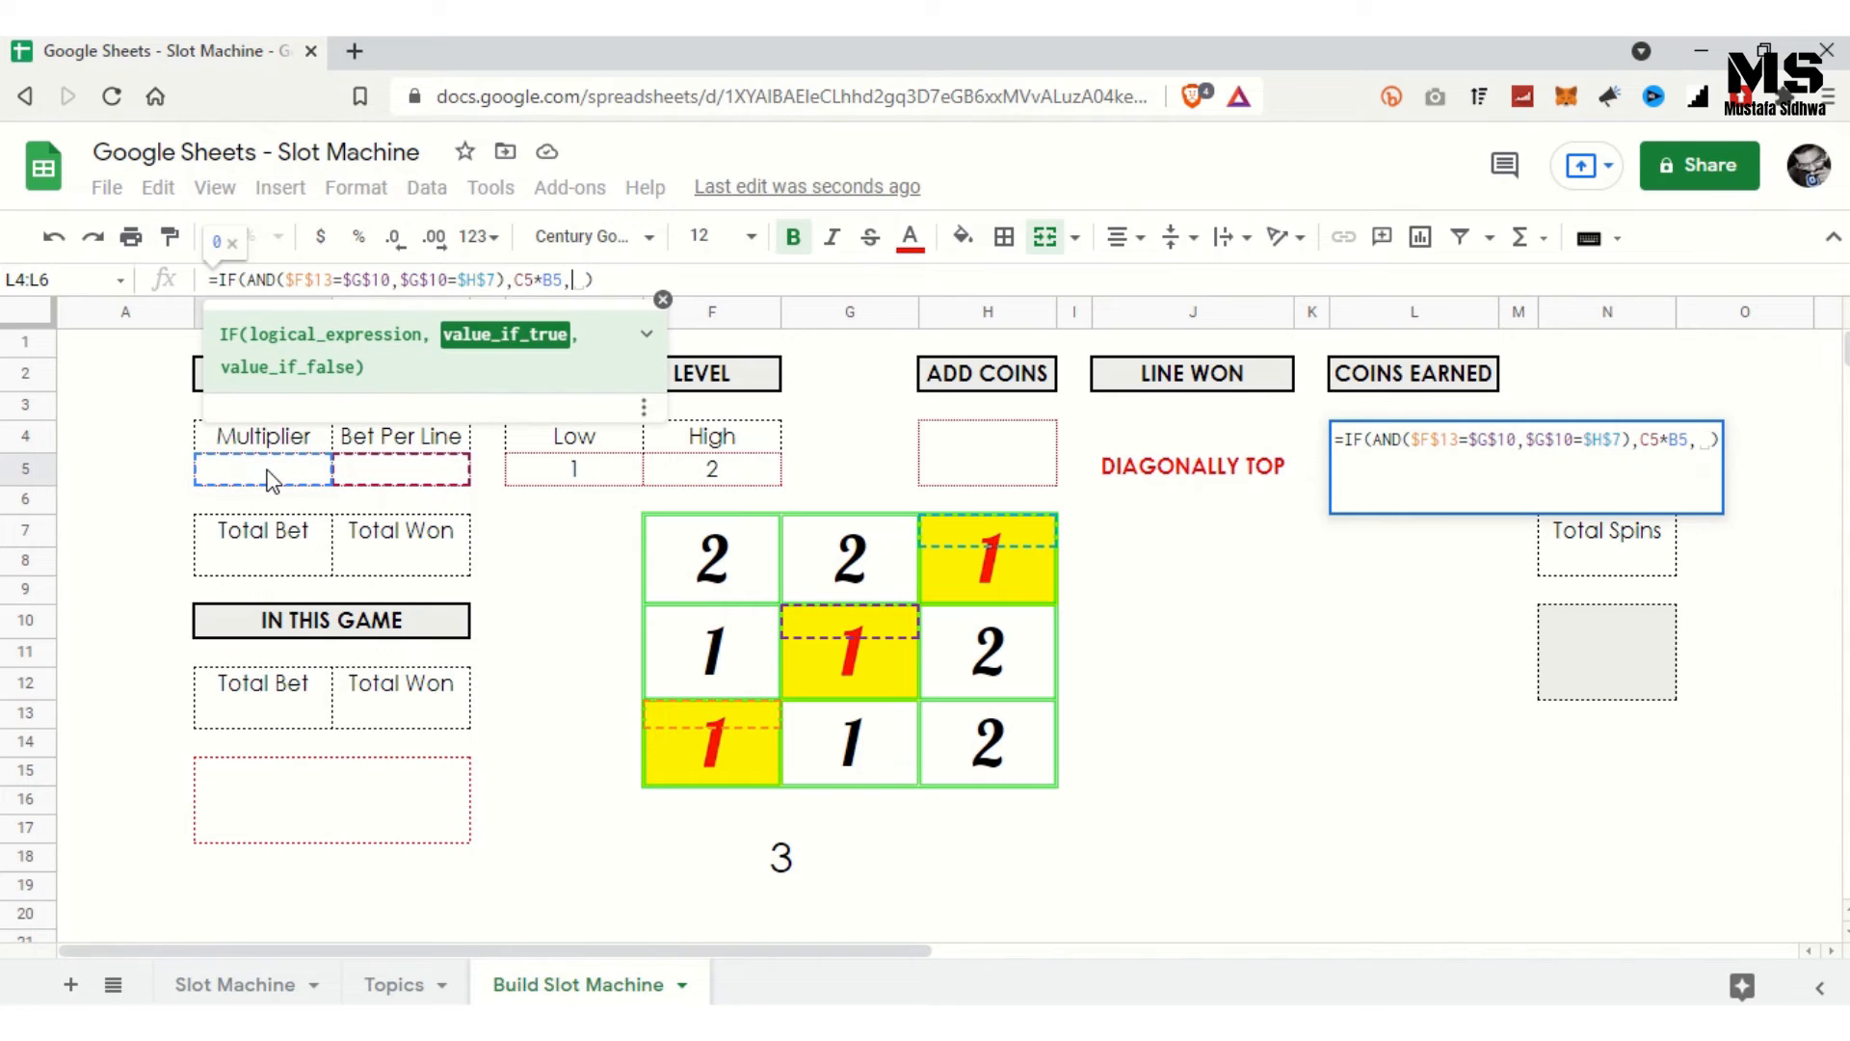
{"action": "type", "text": ",0"}
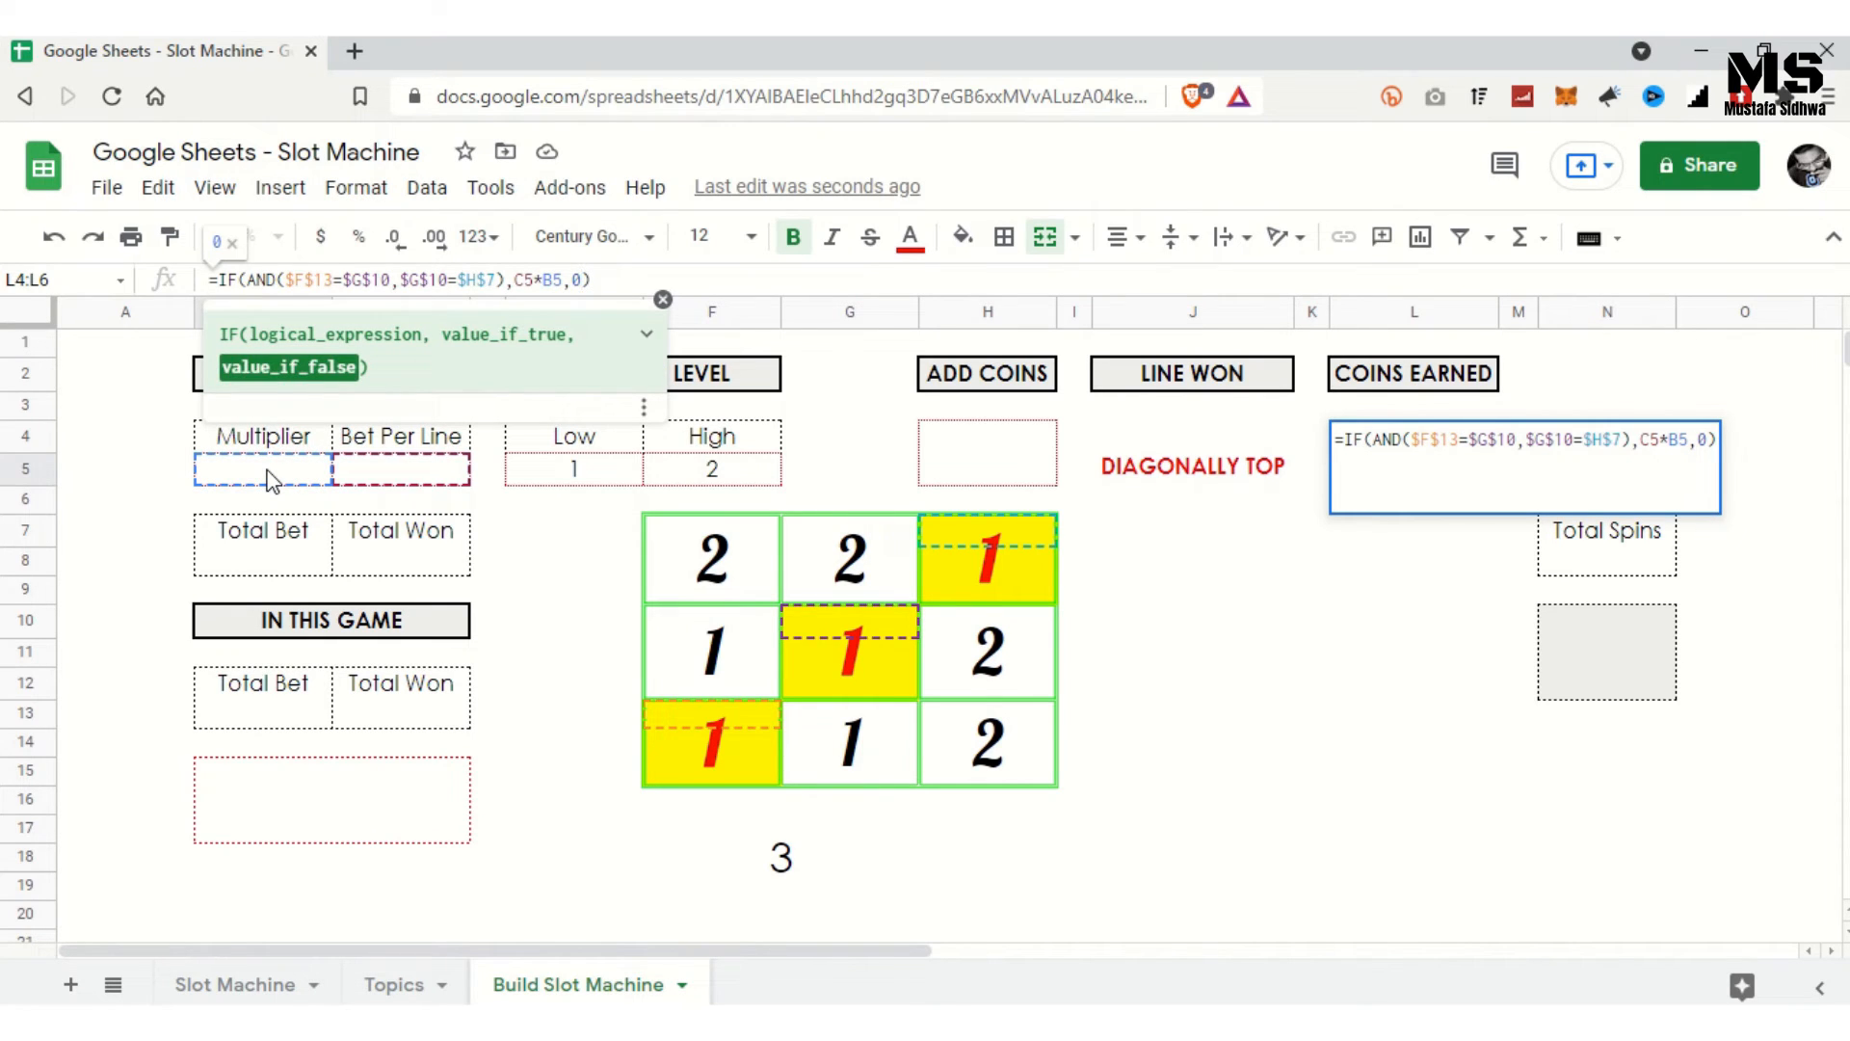
{"action": "key", "text": "Return"}
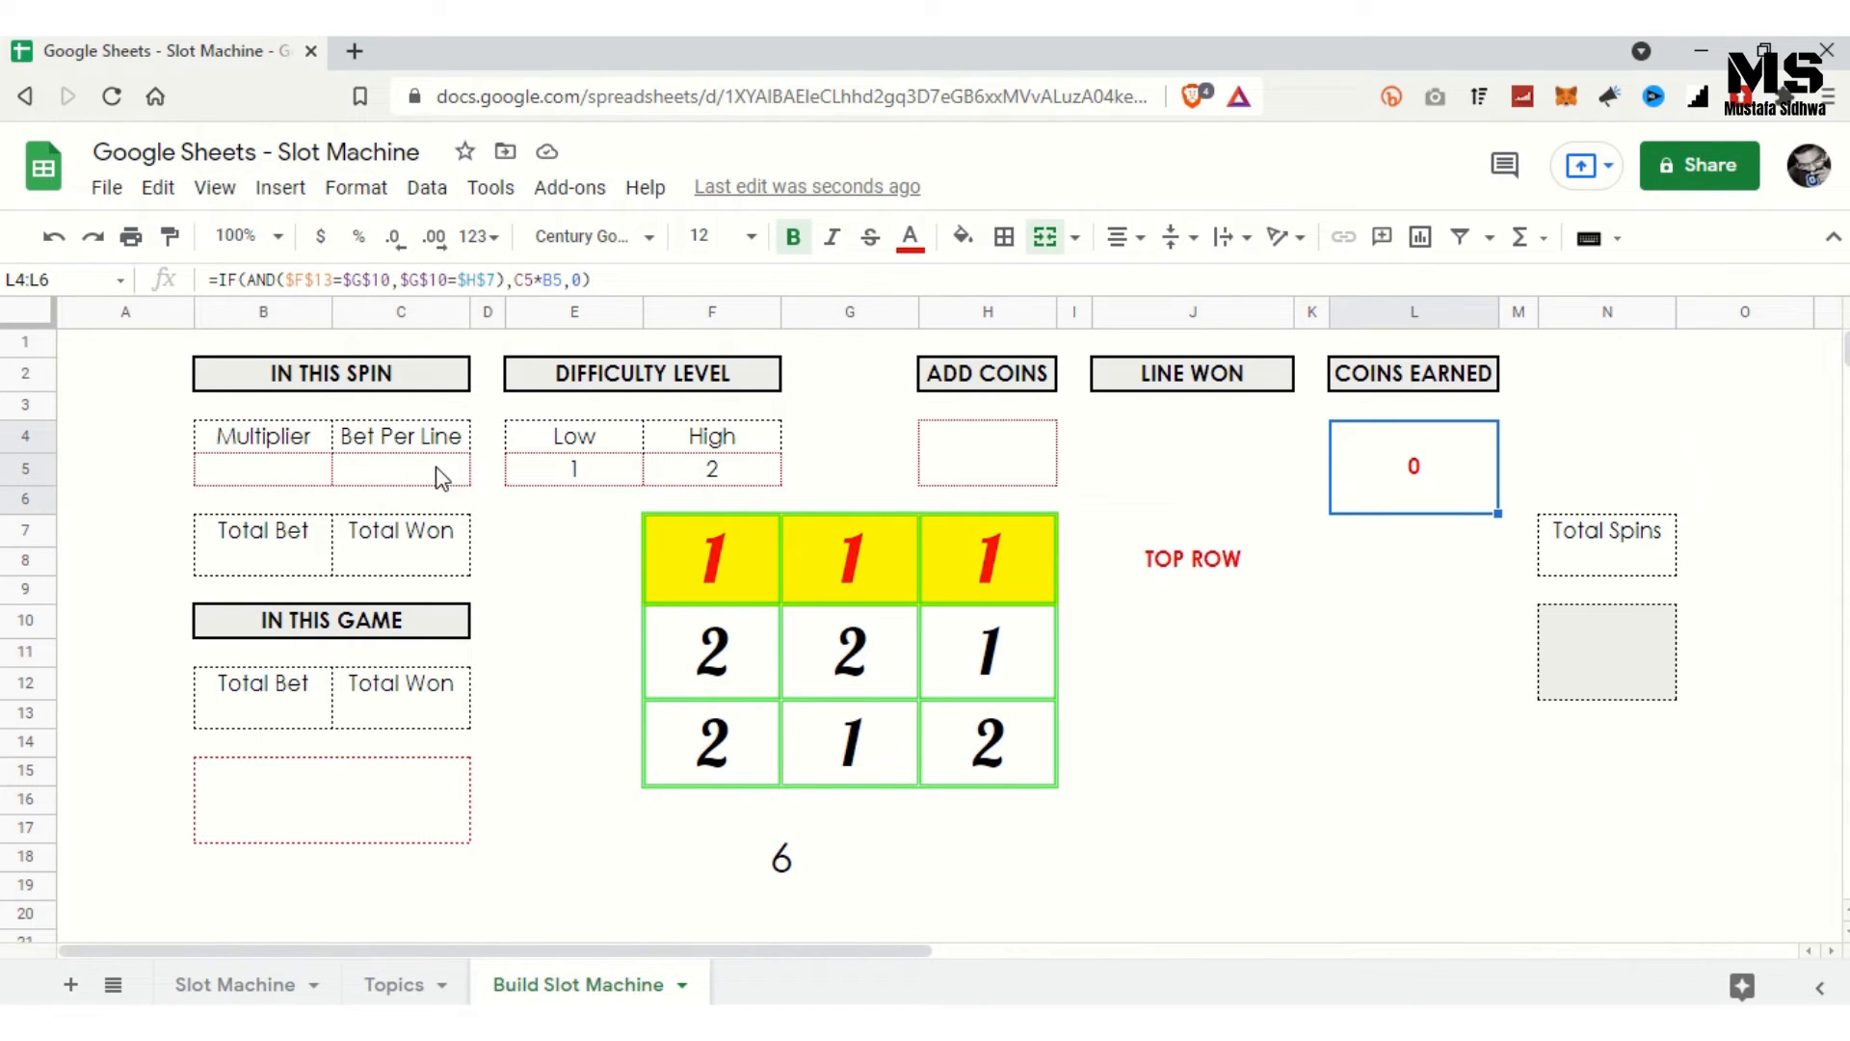
Step: Enter a multiplier of 2 and a bet per line of 3, and recalculate the reels to test the coins earned
{"action": "left_click", "coordinate": [287, 482]}
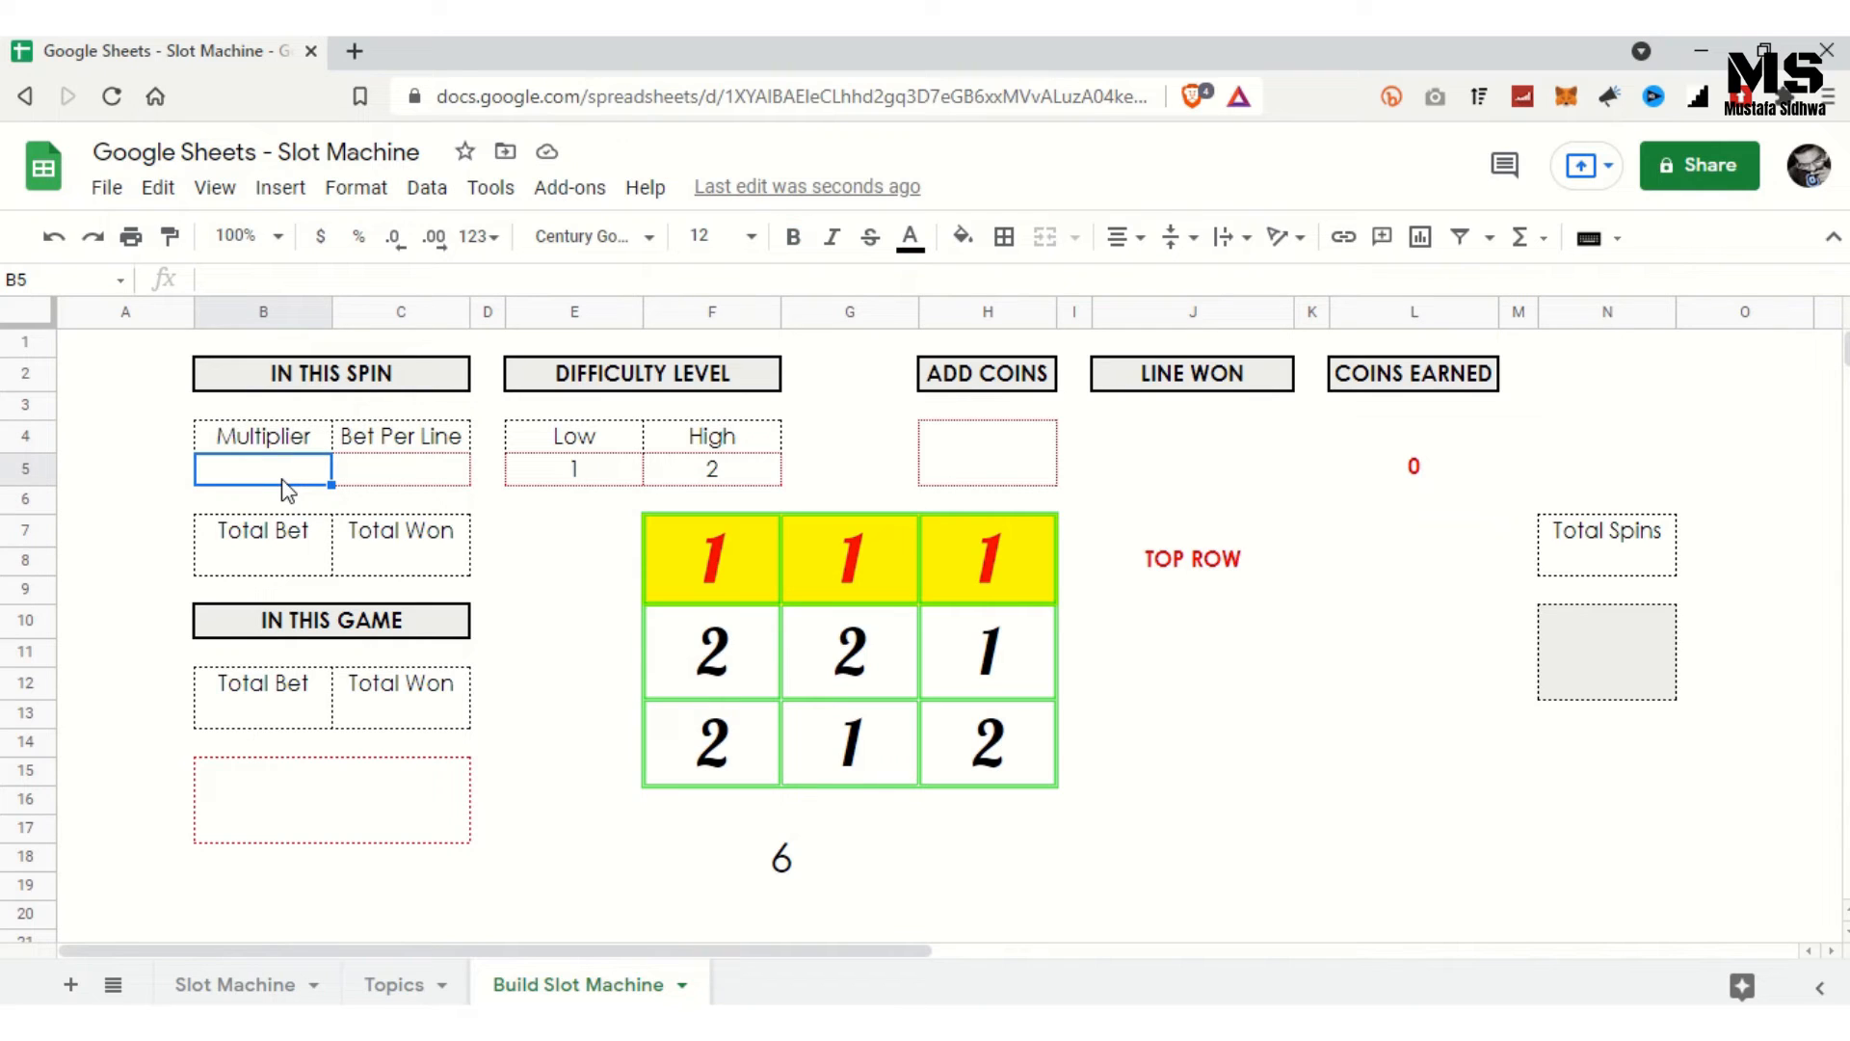
{"action": "type", "text": "2"}
{"action": "left_click", "coordinate": [416, 474]}
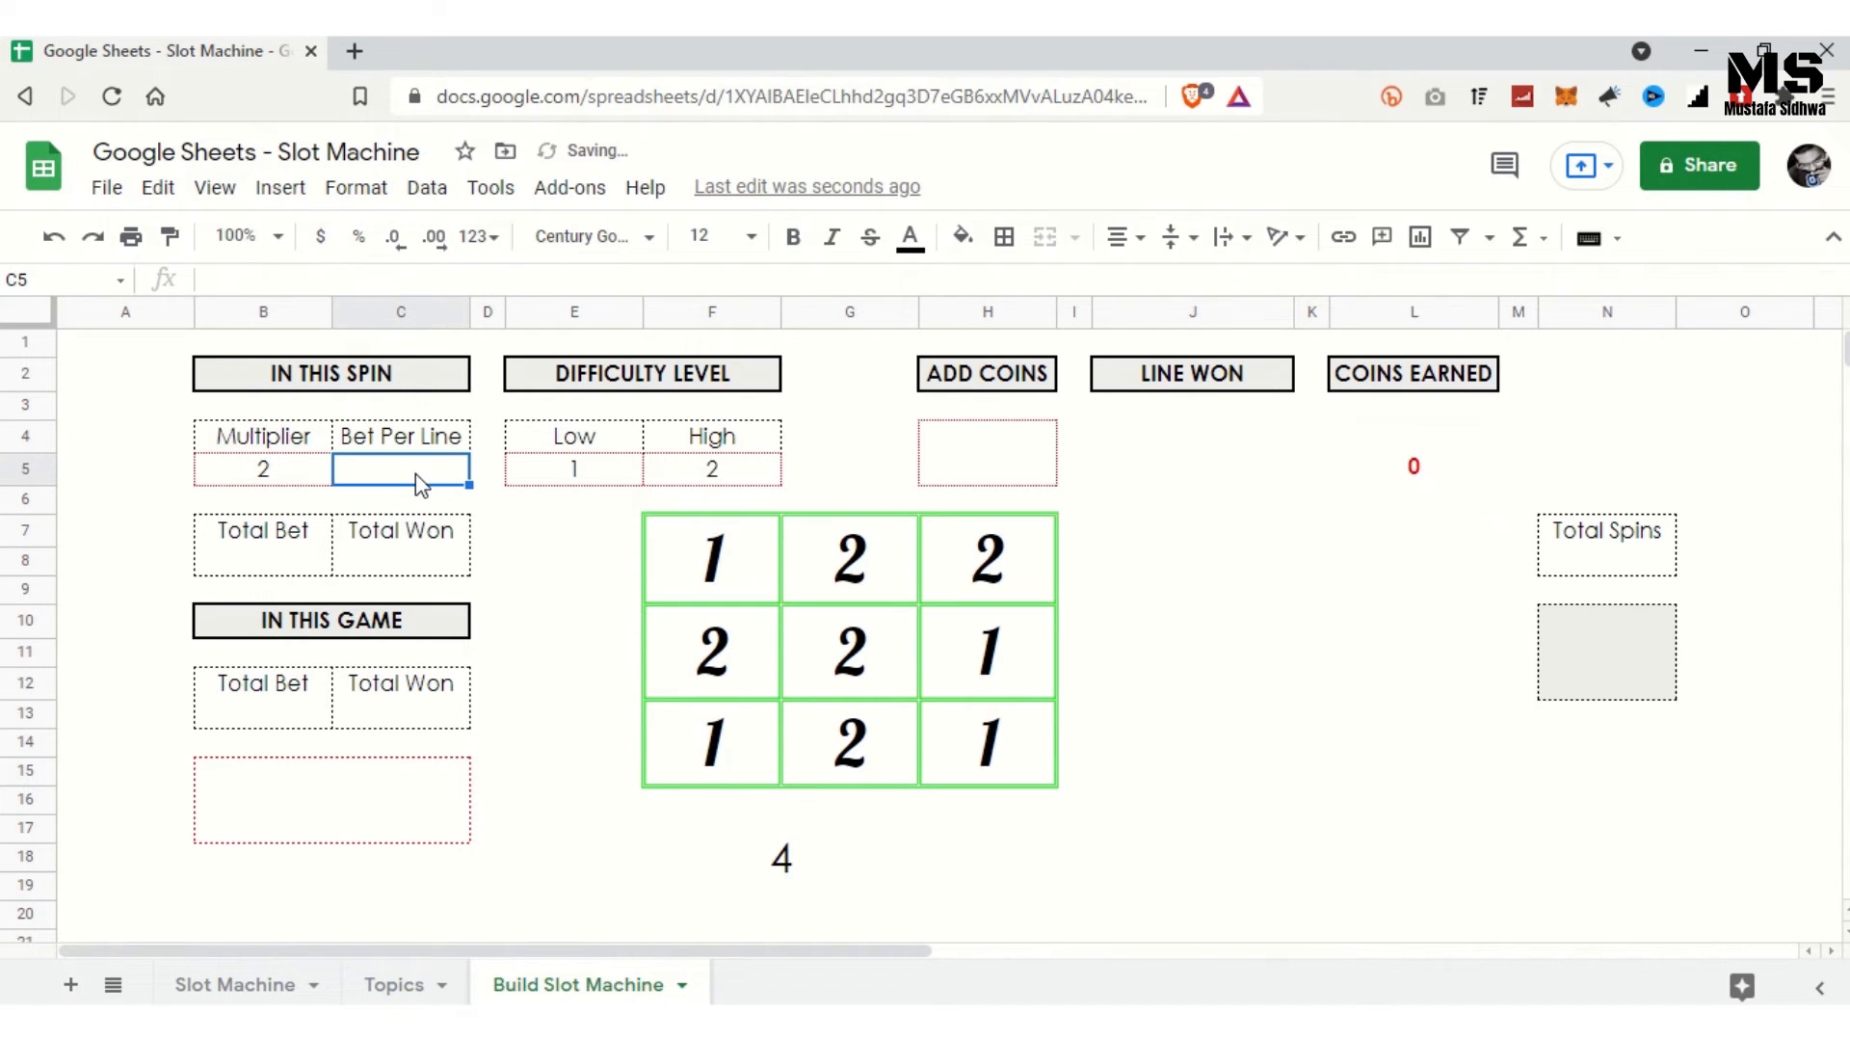
{"action": "type", "text": "3"}
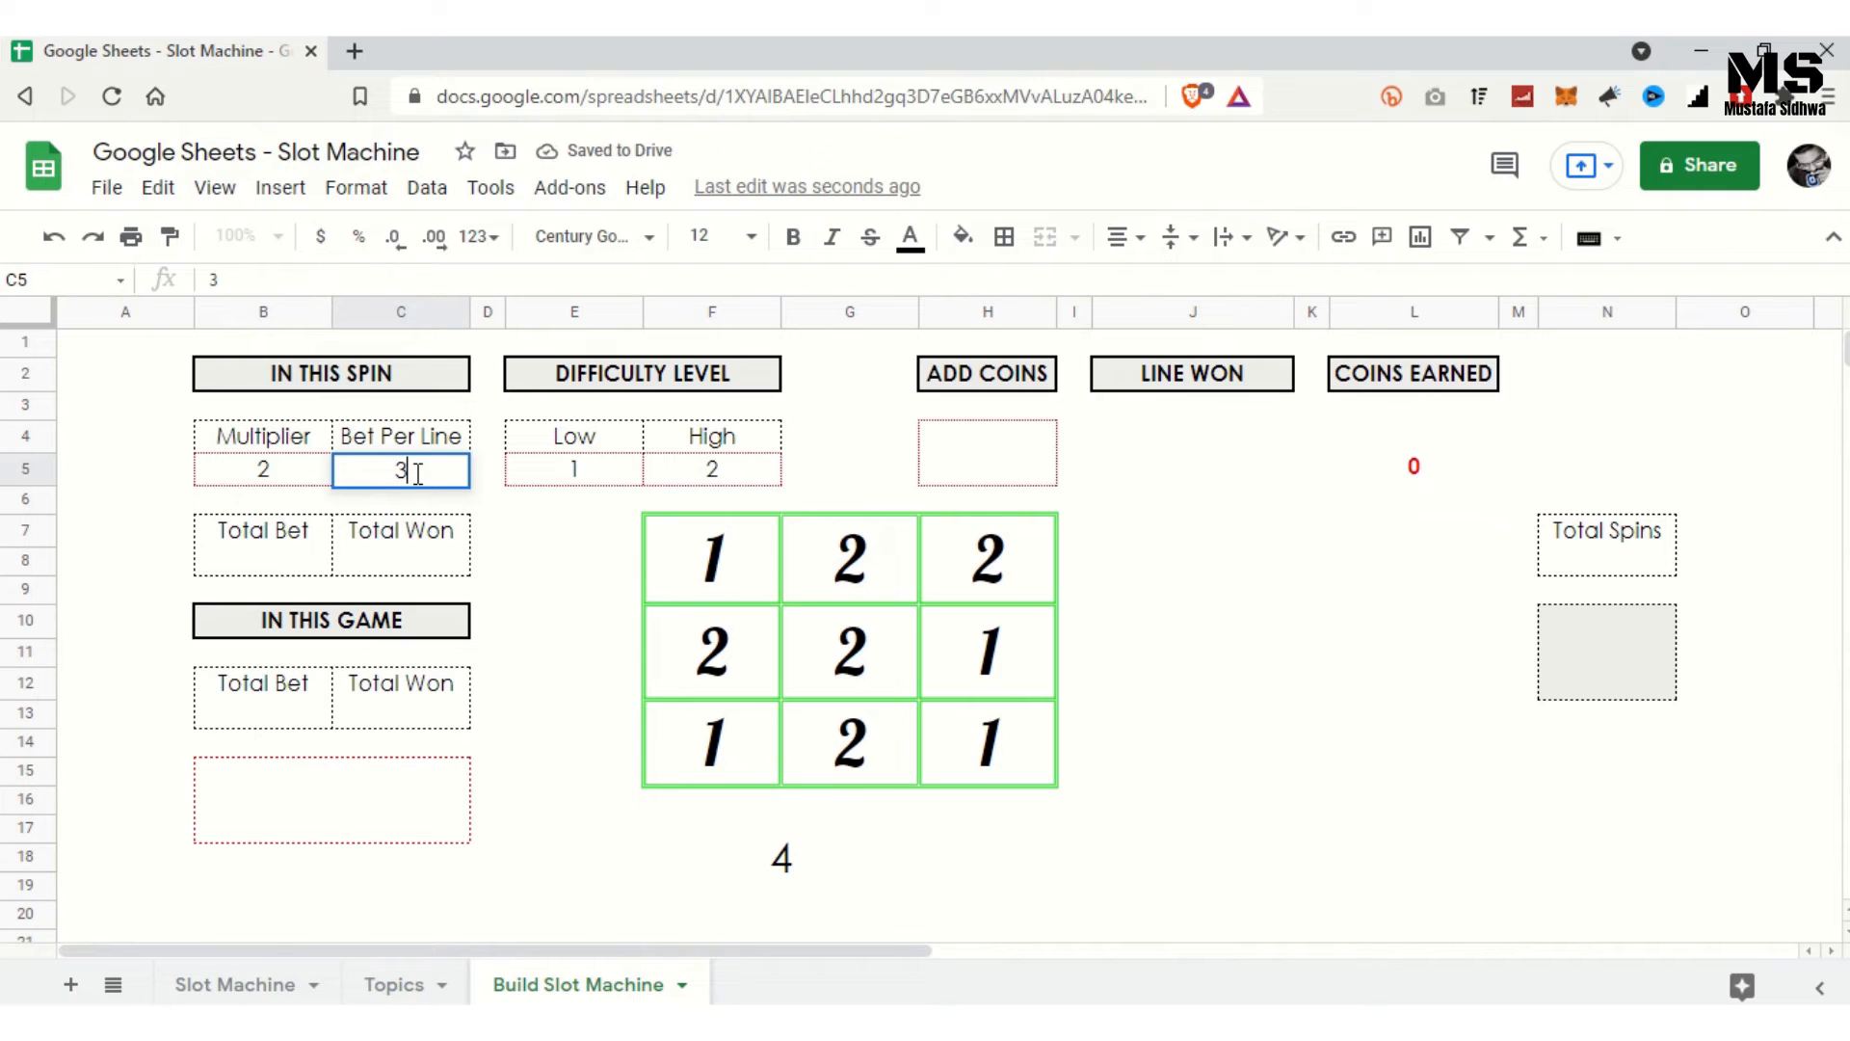
{"action": "key", "text": "Return"}
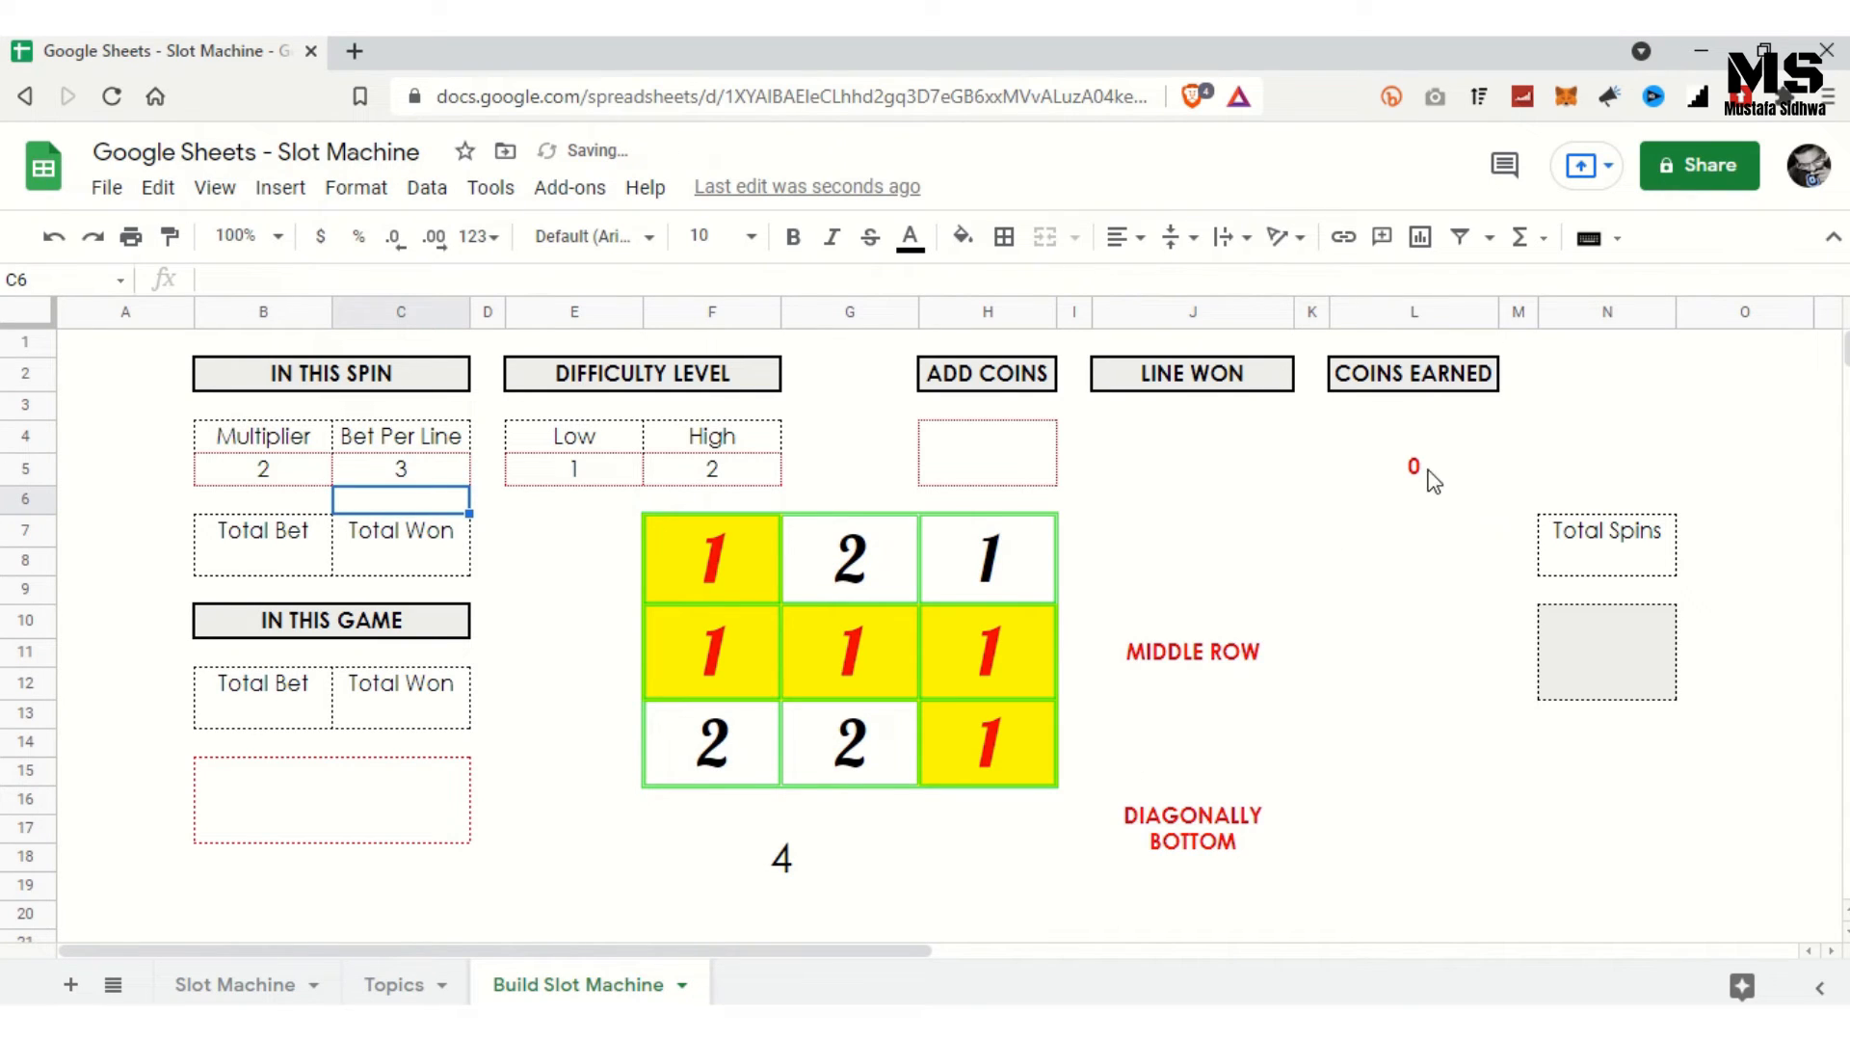
{"action": "left_click", "coordinate": [1027, 819]}
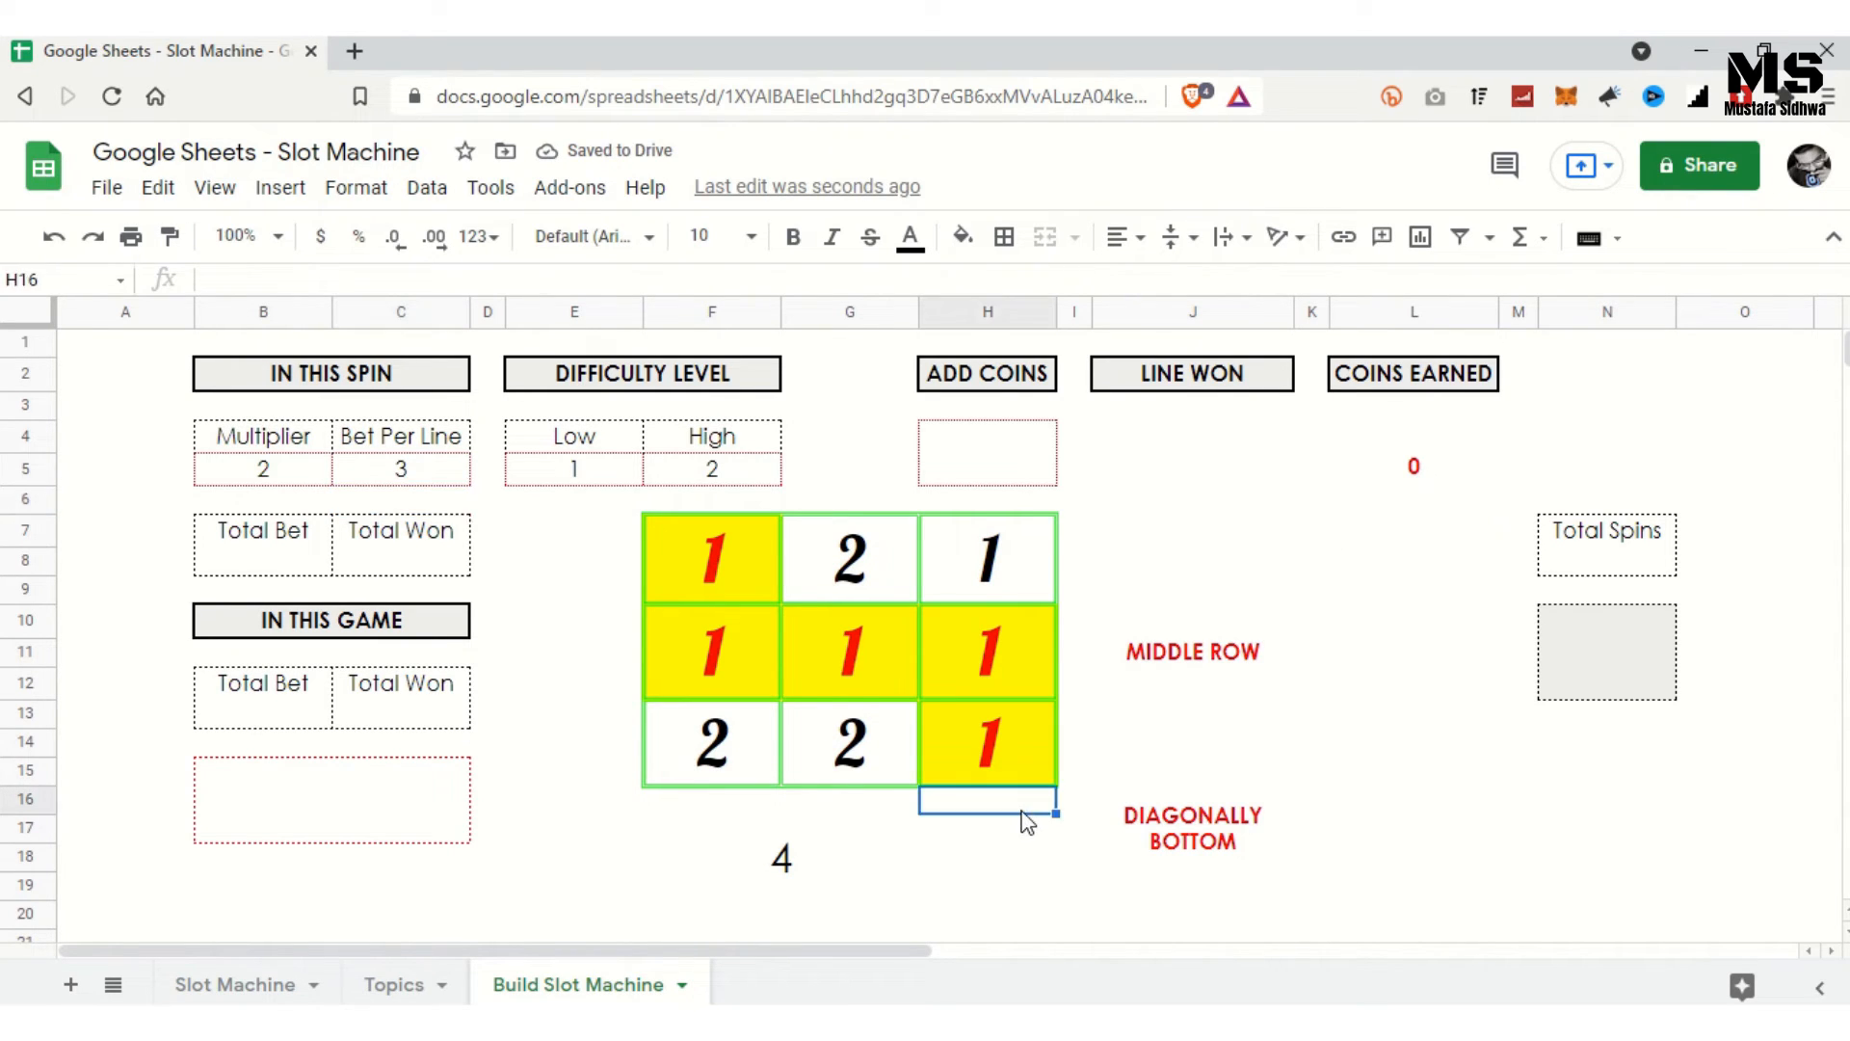
{"action": "key", "text": "Delete"}
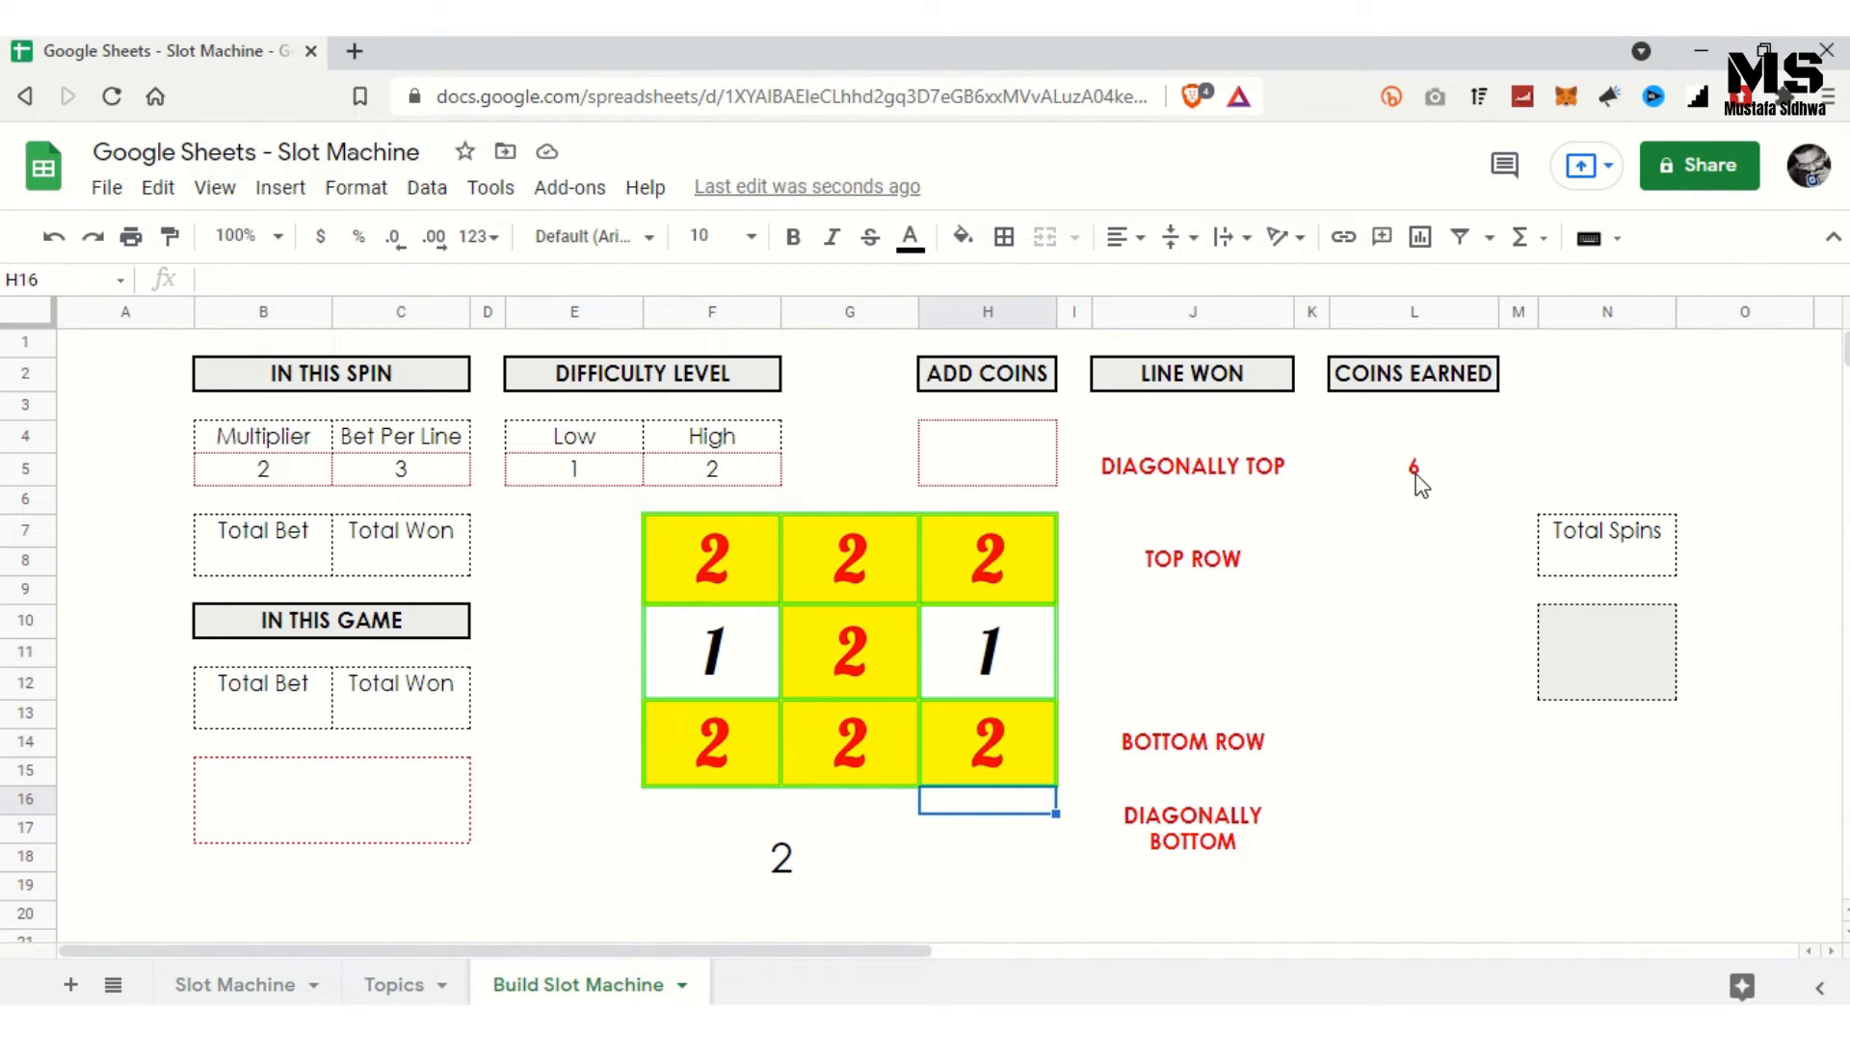
Step: Copy the top row formula from J7 to L7 and replace its two results with C5*B5 and 0
{"action": "left_click", "coordinate": [1222, 570]}
{"action": "key", "text": "ctrl+c"}
{"action": "left_click", "coordinate": [1404, 566]}
{"action": "key", "text": "ctrl+v"}
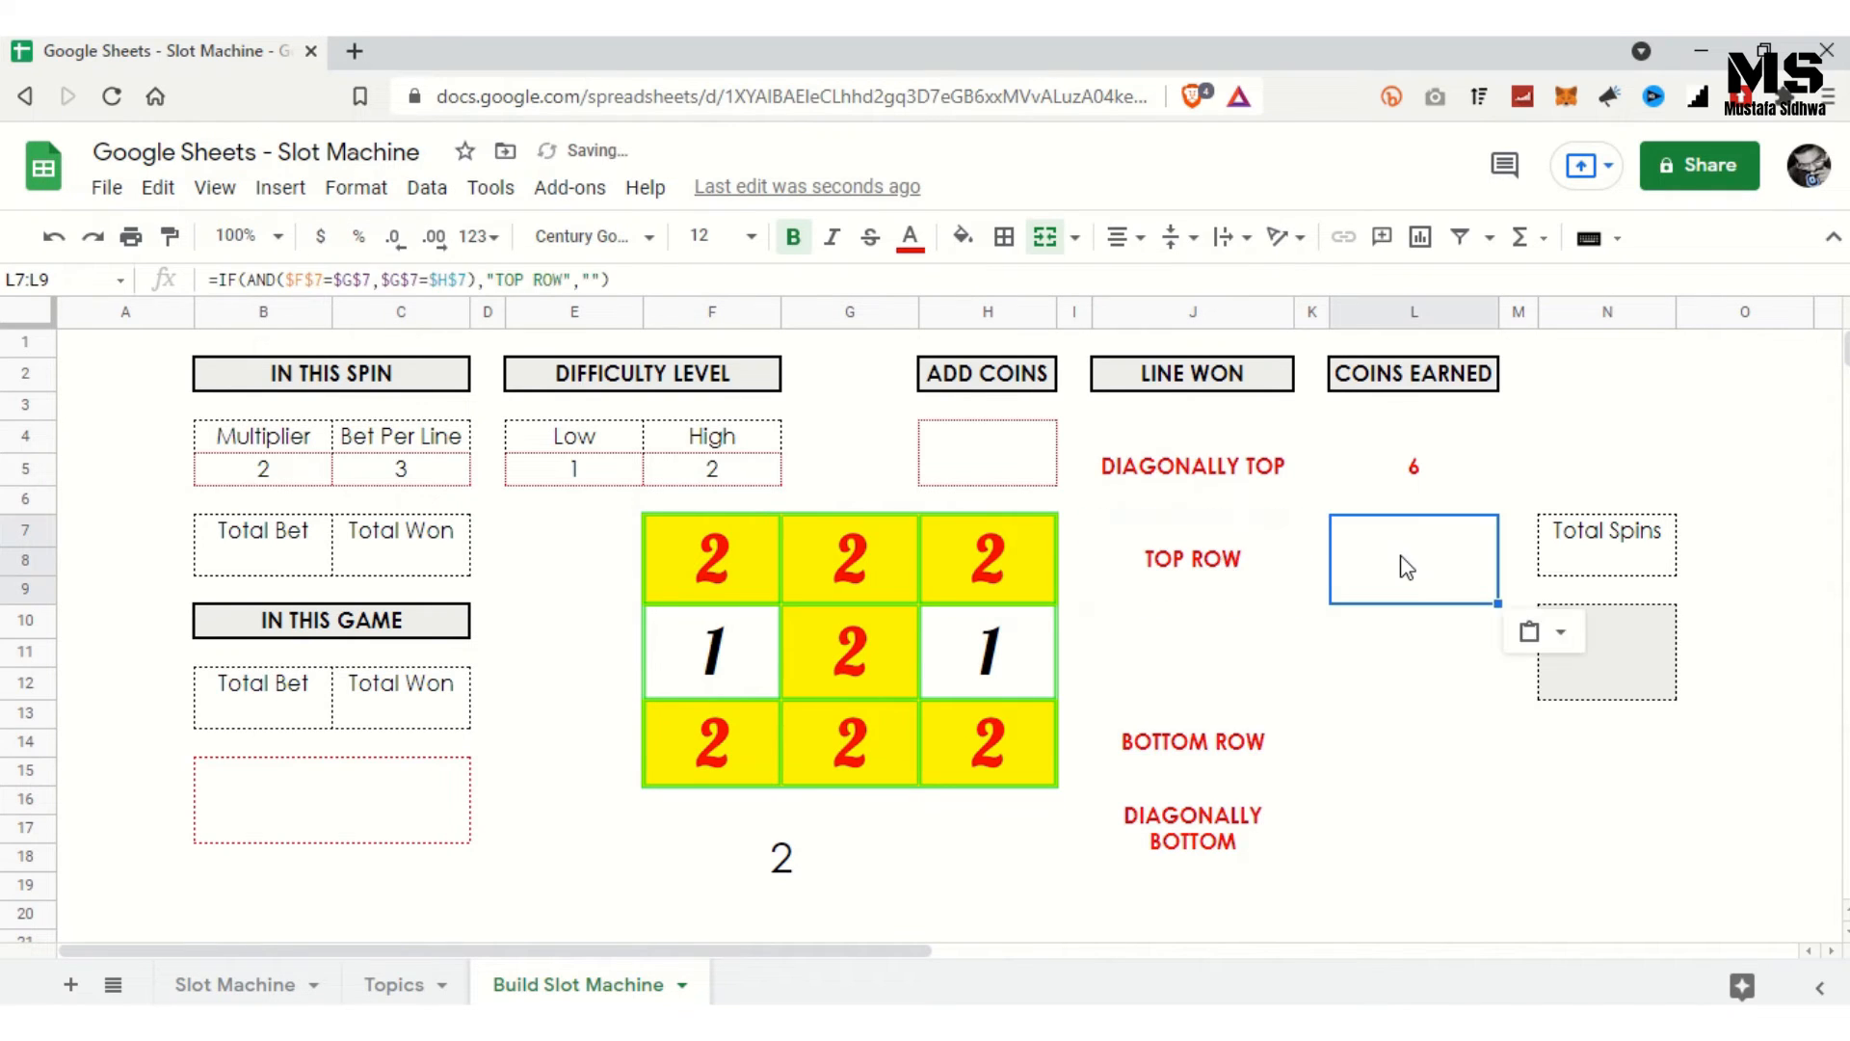
{"action": "left_click", "coordinate": [1406, 472]}
{"action": "left_click_drag", "start_coordinate": [515, 281], "coordinate": [581, 280]}
{"action": "key", "text": "Return"}
{"action": "key", "text": "Return"}
{"action": "left_click_drag", "start_coordinate": [1603, 539], "coordinate": [1649, 547]}
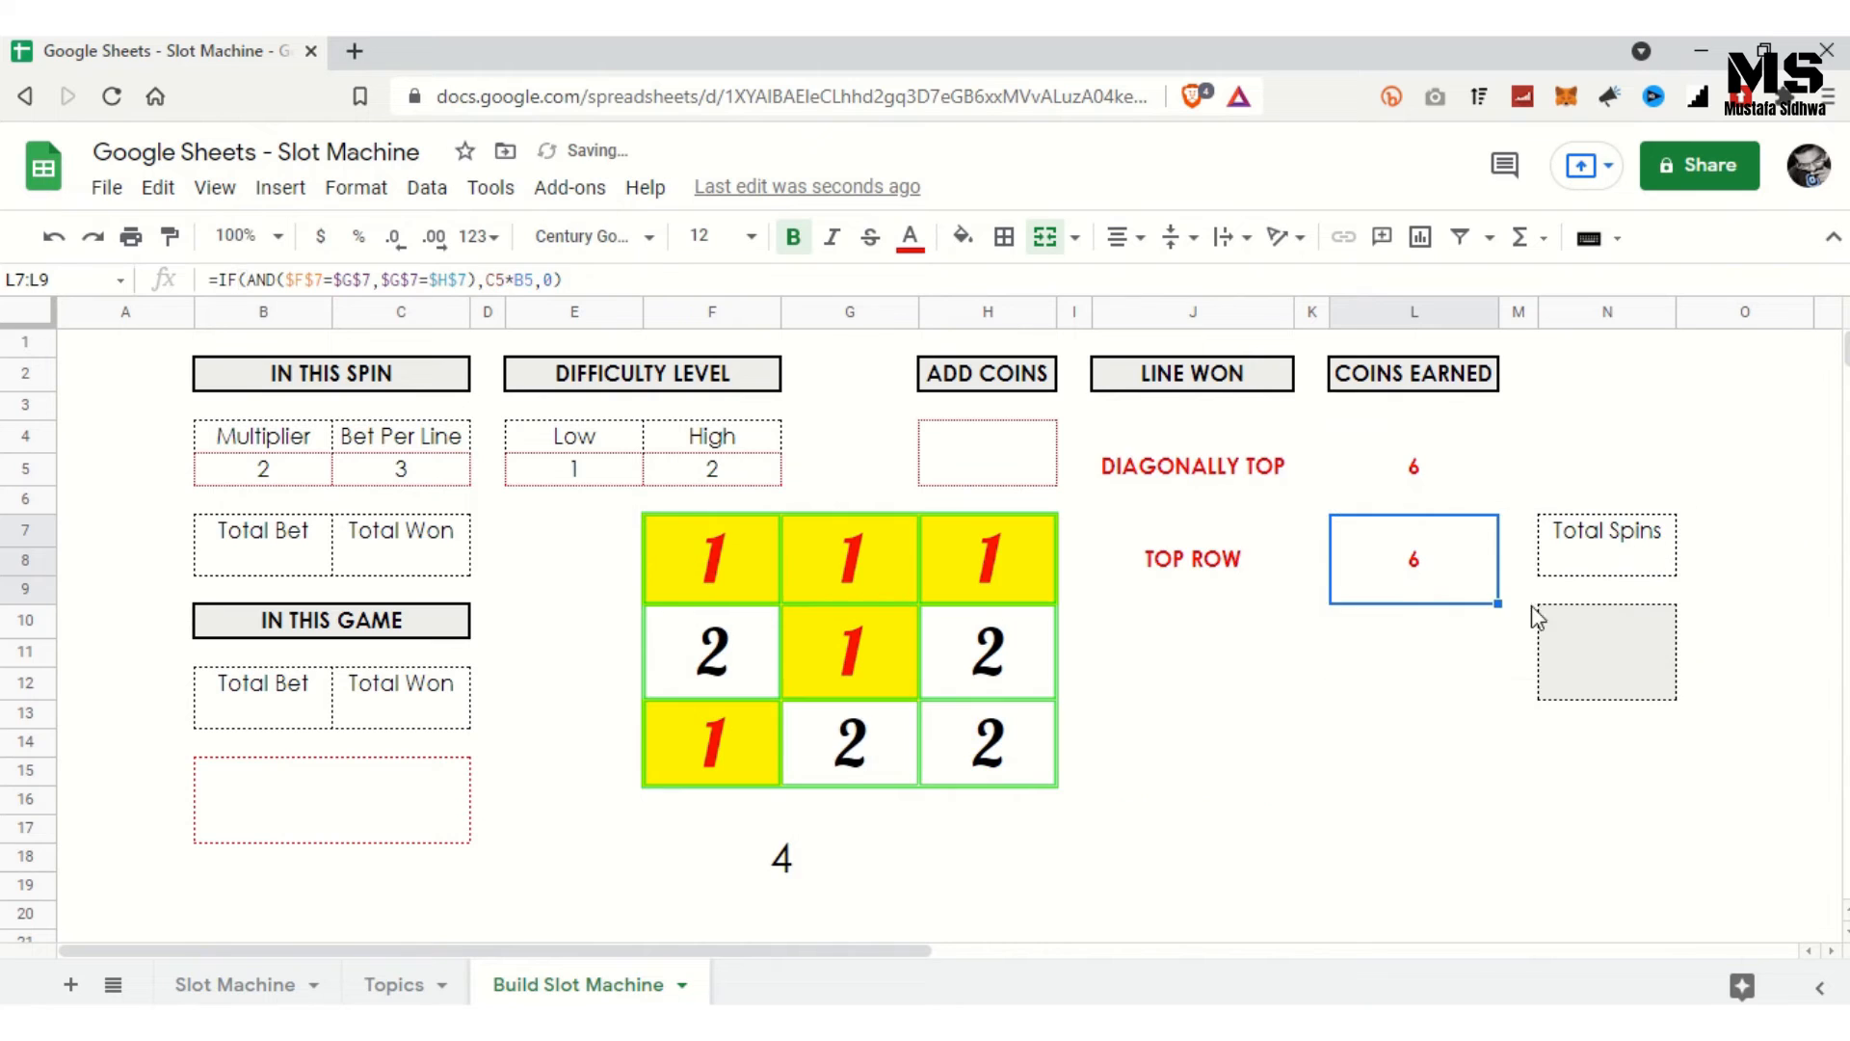
Step: Copy the middle row formula from J10 to L10 under COINS EARNED
{"action": "key", "text": "Down"}
{"action": "key", "text": "Left"}
{"action": "key", "text": "Left"}
{"action": "left_click", "coordinate": [1436, 660]}
{"action": "key", "text": "ctrl+v"}
Step: Copy the bottom row formula from J13 to L13 under COINS EARNED
{"action": "key", "text": "Down"}
{"action": "key", "text": "Left"}
{"action": "key", "text": "Left"}
{"action": "key", "text": "ctrl+c"}
{"action": "left_click", "coordinate": [1446, 737]}
{"action": "key", "text": "ctrl+v"}
Step: Copy the diagonally bottom formula from J16 to L16 under COINS EARNED
{"action": "key", "text": "Down"}
{"action": "key", "text": "Left"}
{"action": "key", "text": "Left"}
{"action": "key", "text": "ctrl+c"}
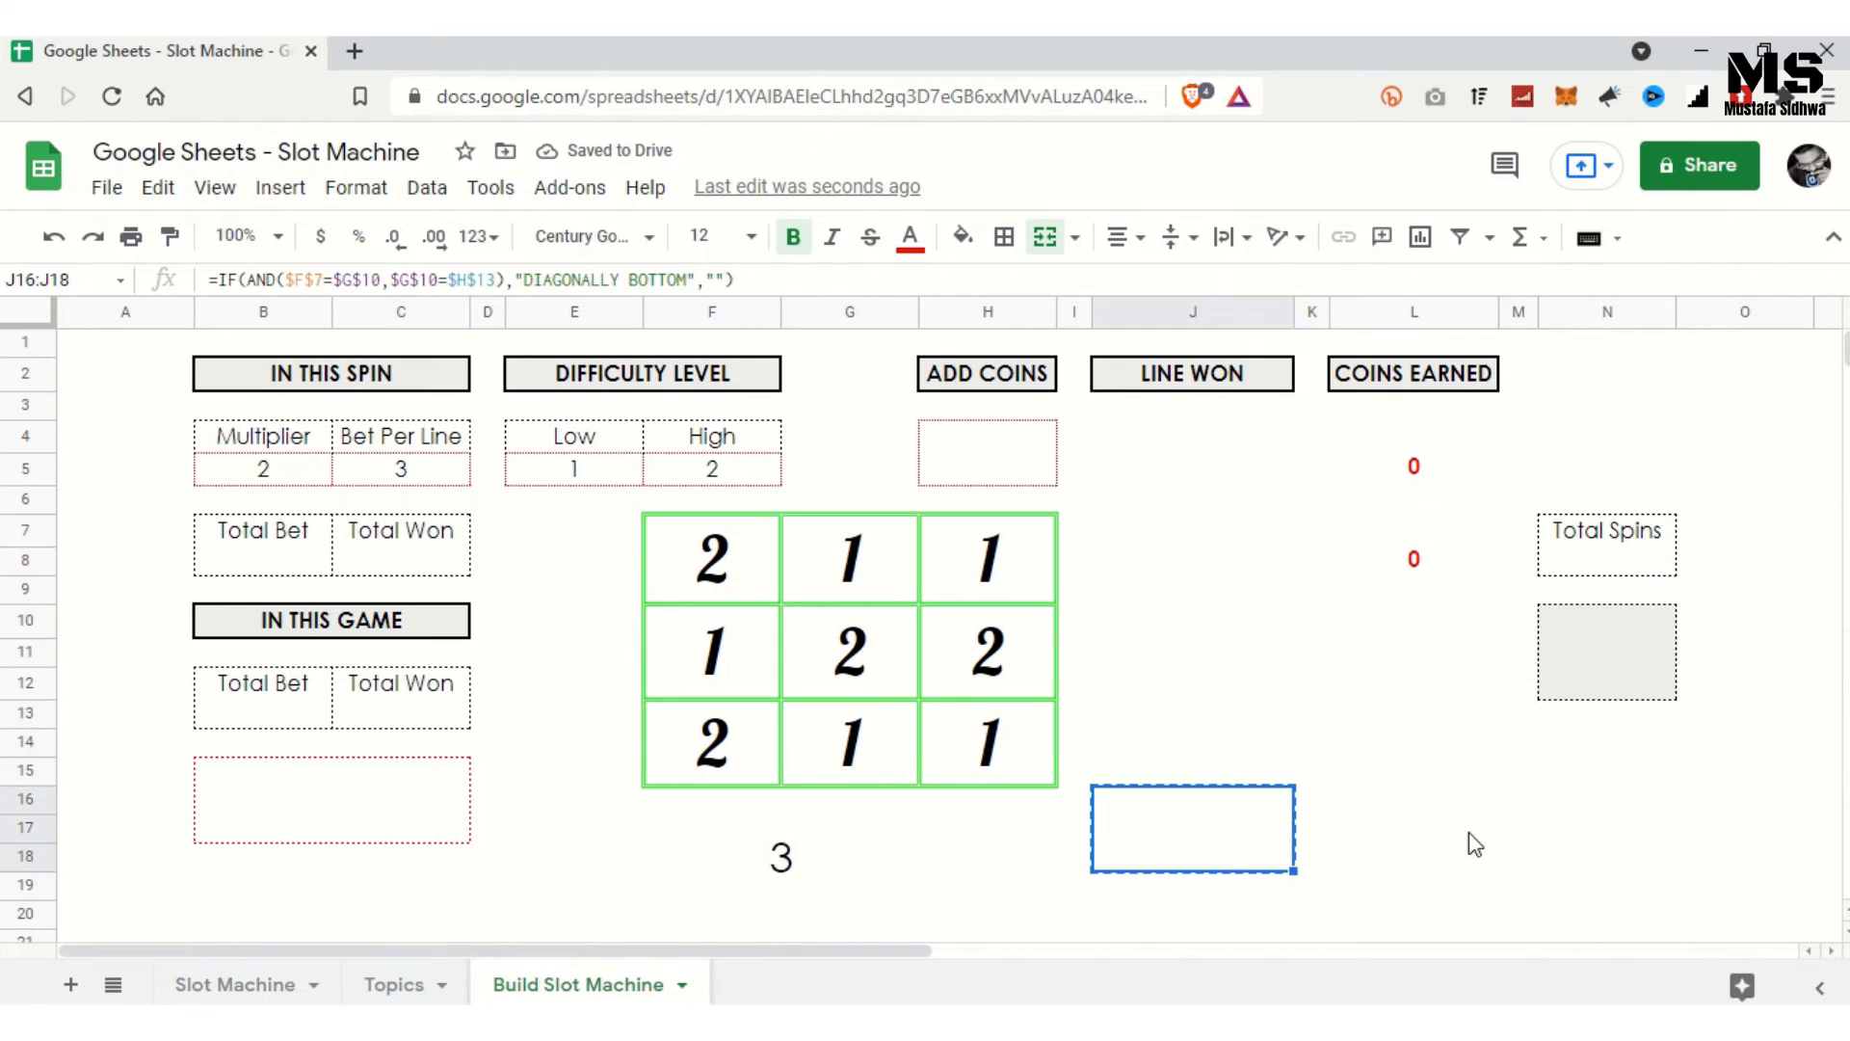
{"action": "left_click", "coordinate": [1468, 835]}
{"action": "key", "text": "ctrl+v"}
Step: Replace the text results in the L10, L13 and L16 formulas with C5*B5 and 0, and recalculate the reels to test them
{"action": "left_click", "coordinate": [1432, 570]}
{"action": "left_click_drag", "start_coordinate": [486, 281], "coordinate": [666, 281]}
{"action": "key", "text": "ctrl+c"}
{"action": "key", "text": "Return"}
{"action": "key", "text": "ctrl+v"}
{"action": "key", "text": "Return"}
{"action": "key", "text": "ctrl+v"}
{"action": "left_click_drag", "start_coordinate": [524, 281], "coordinate": [724, 281]}
{"action": "key", "text": "Return"}
{"action": "key", "text": "ctrl+v"}
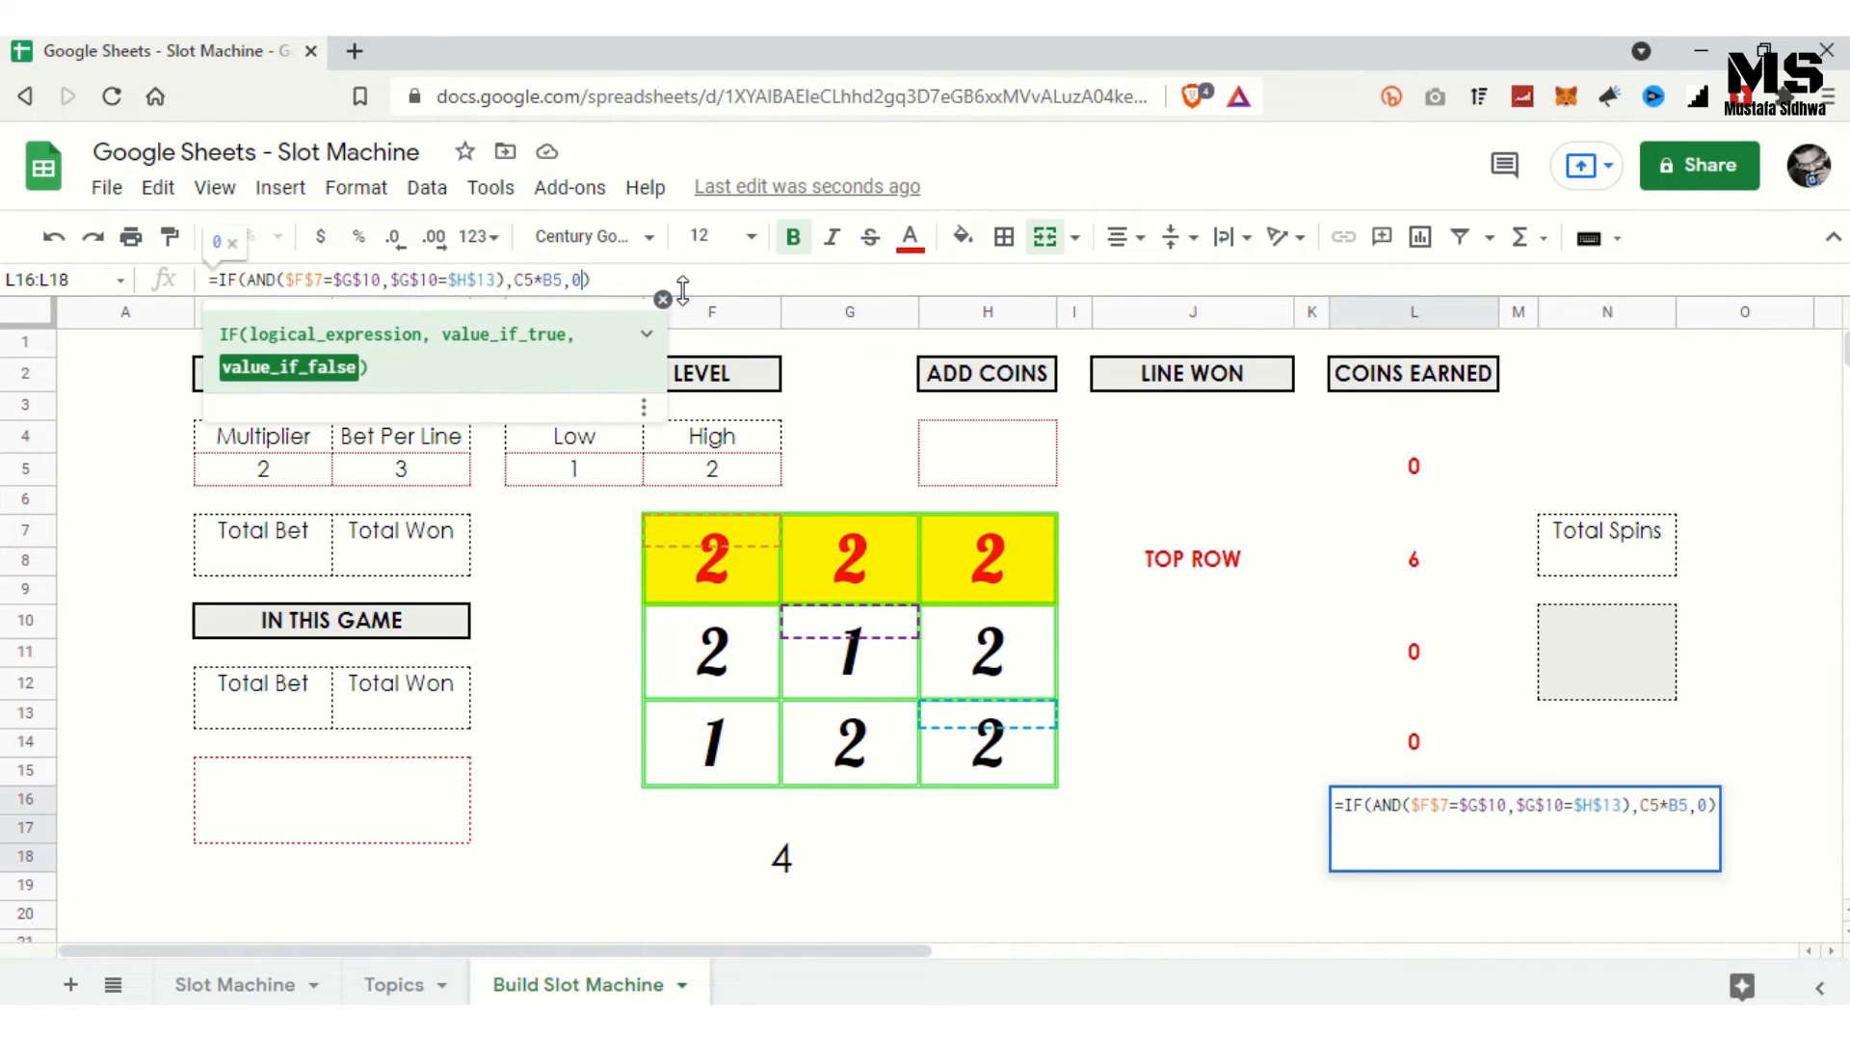
{"action": "key", "text": "Return"}
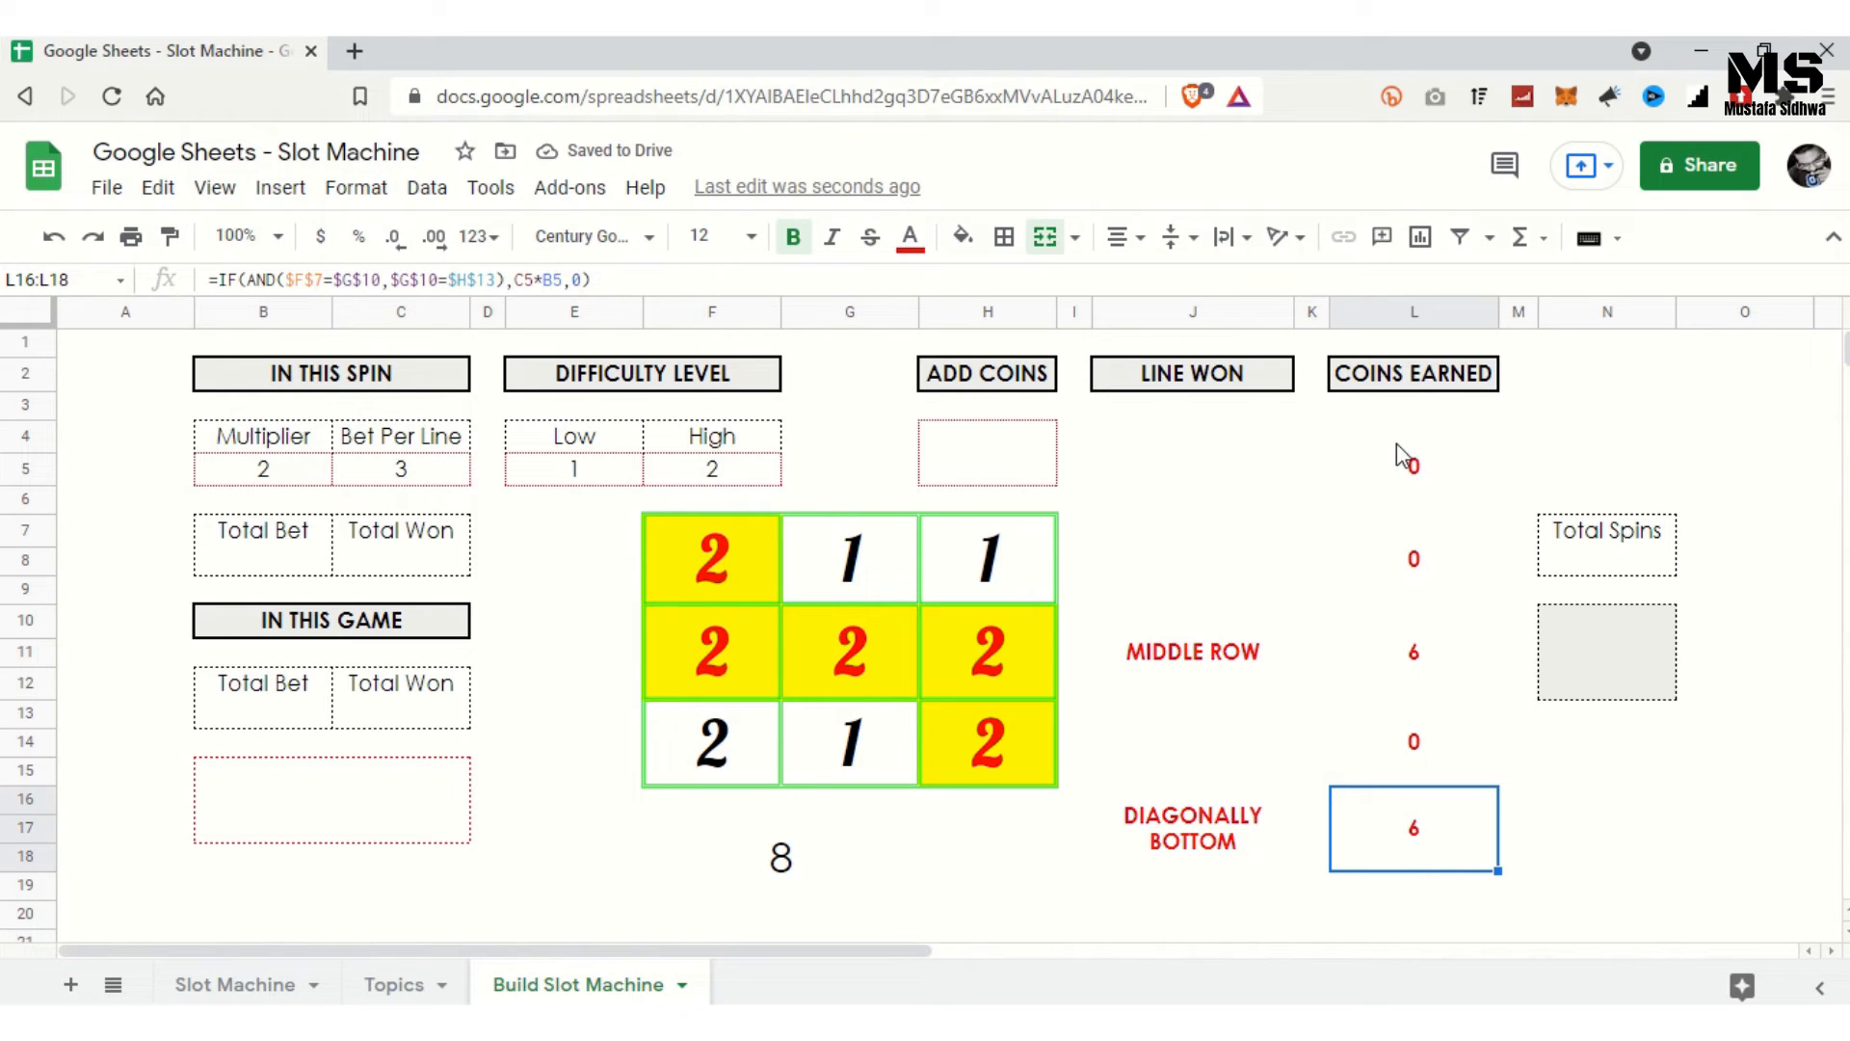
{"action": "left_click", "coordinate": [1016, 812]}
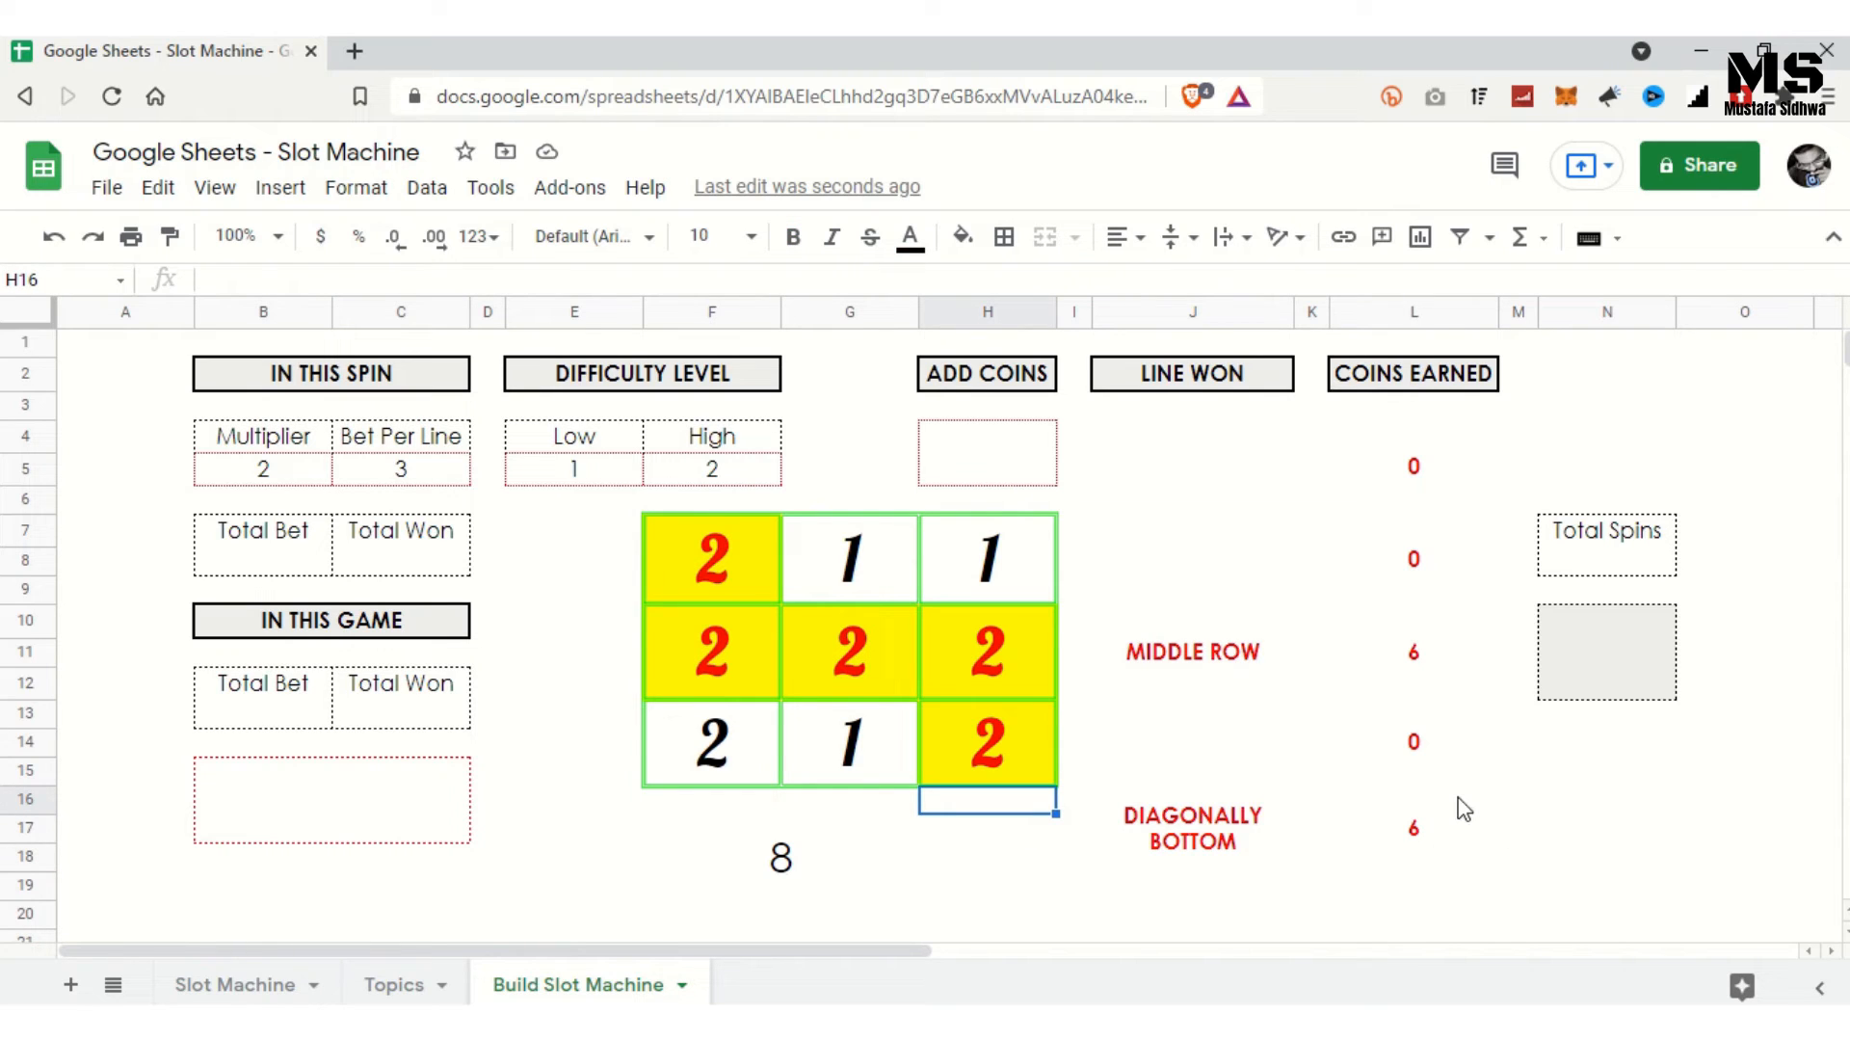
{"action": "key", "text": "Delete"}
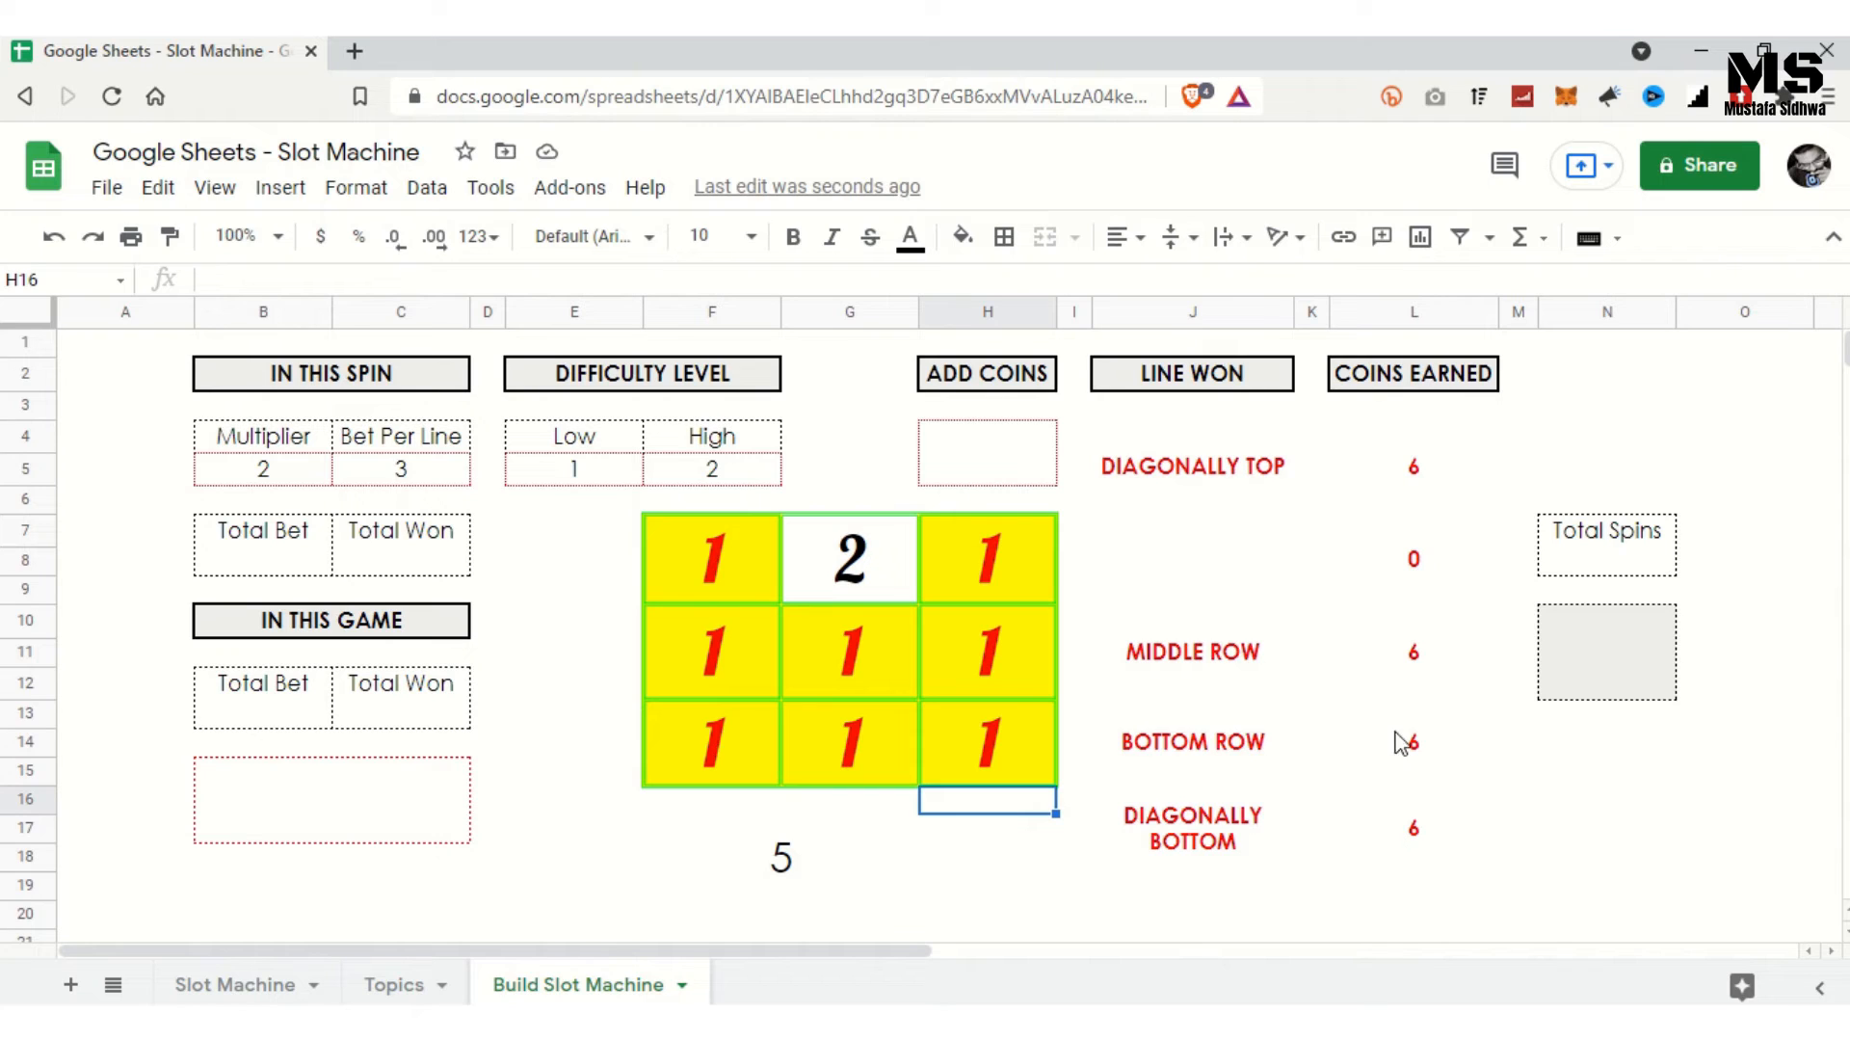
Step: Set the Bet Per Line value in C5 to 5
{"action": "left_click", "coordinate": [400, 478]}
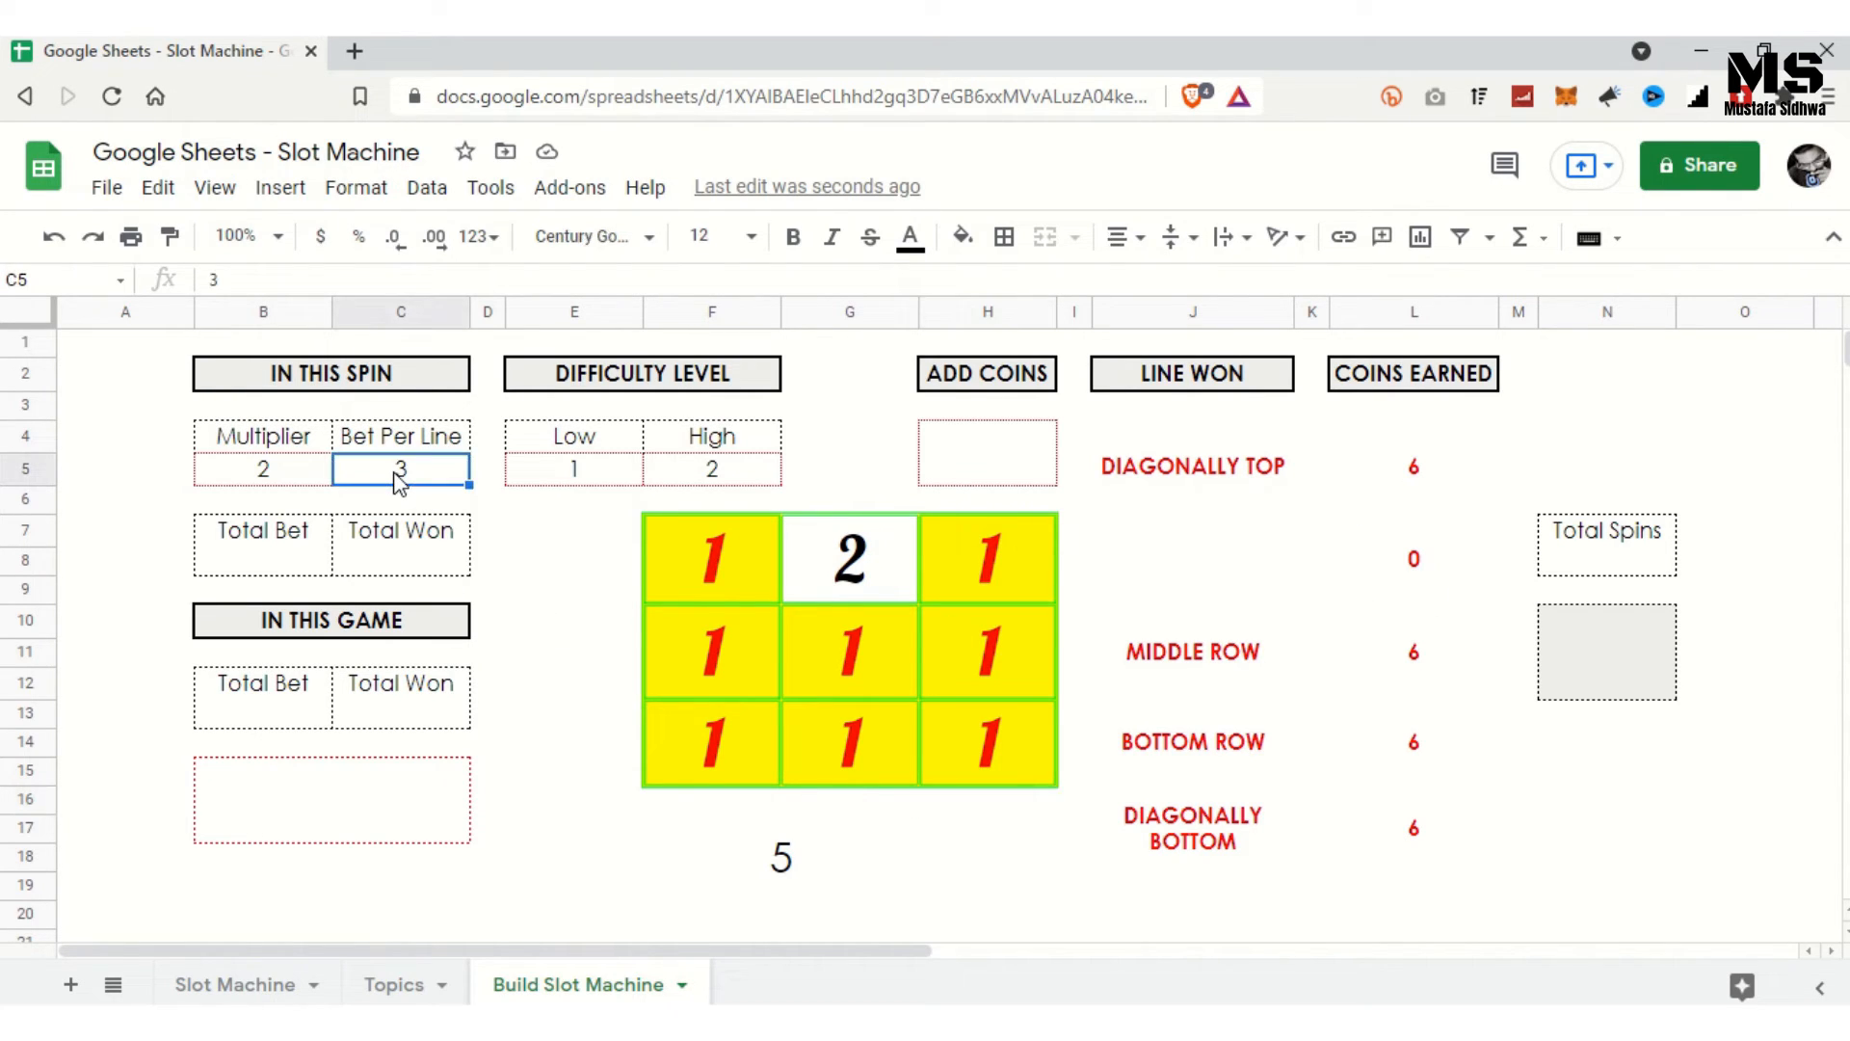
{"action": "type", "text": "5"}
{"action": "key", "text": "Return"}
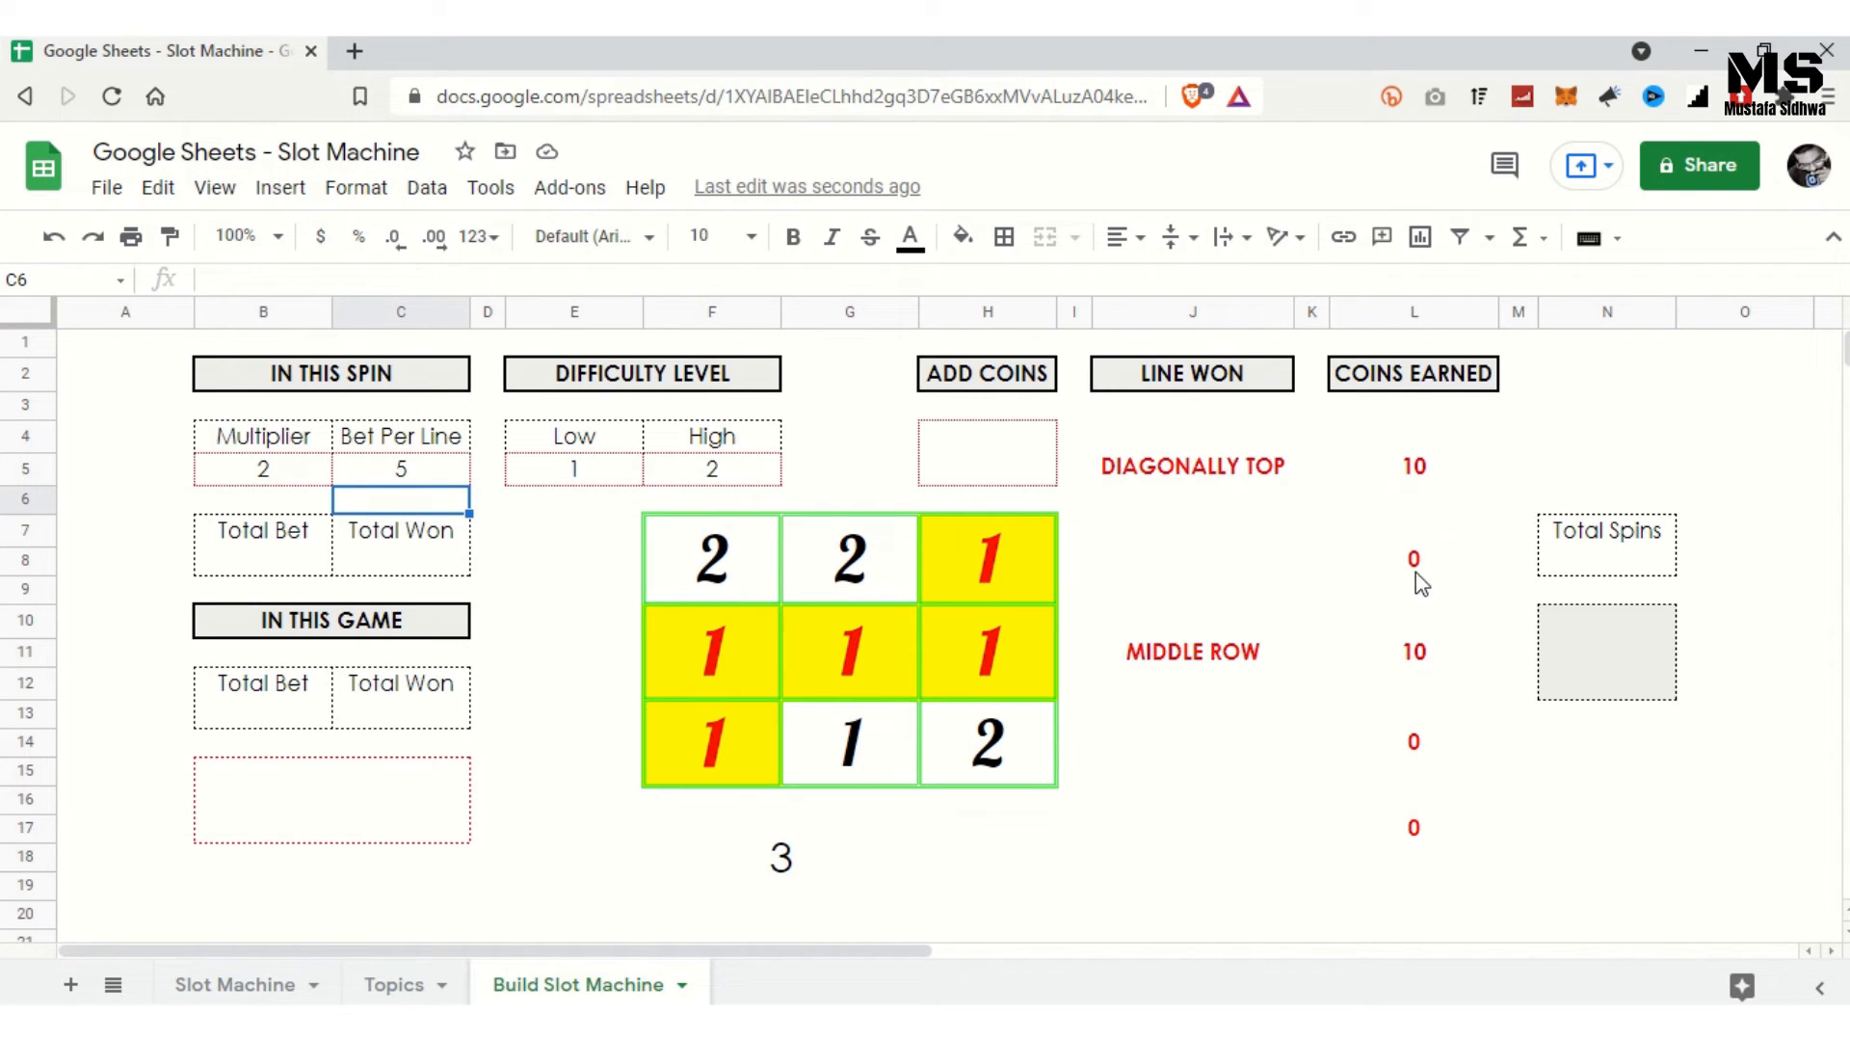
{"action": "left_click", "coordinate": [269, 568]}
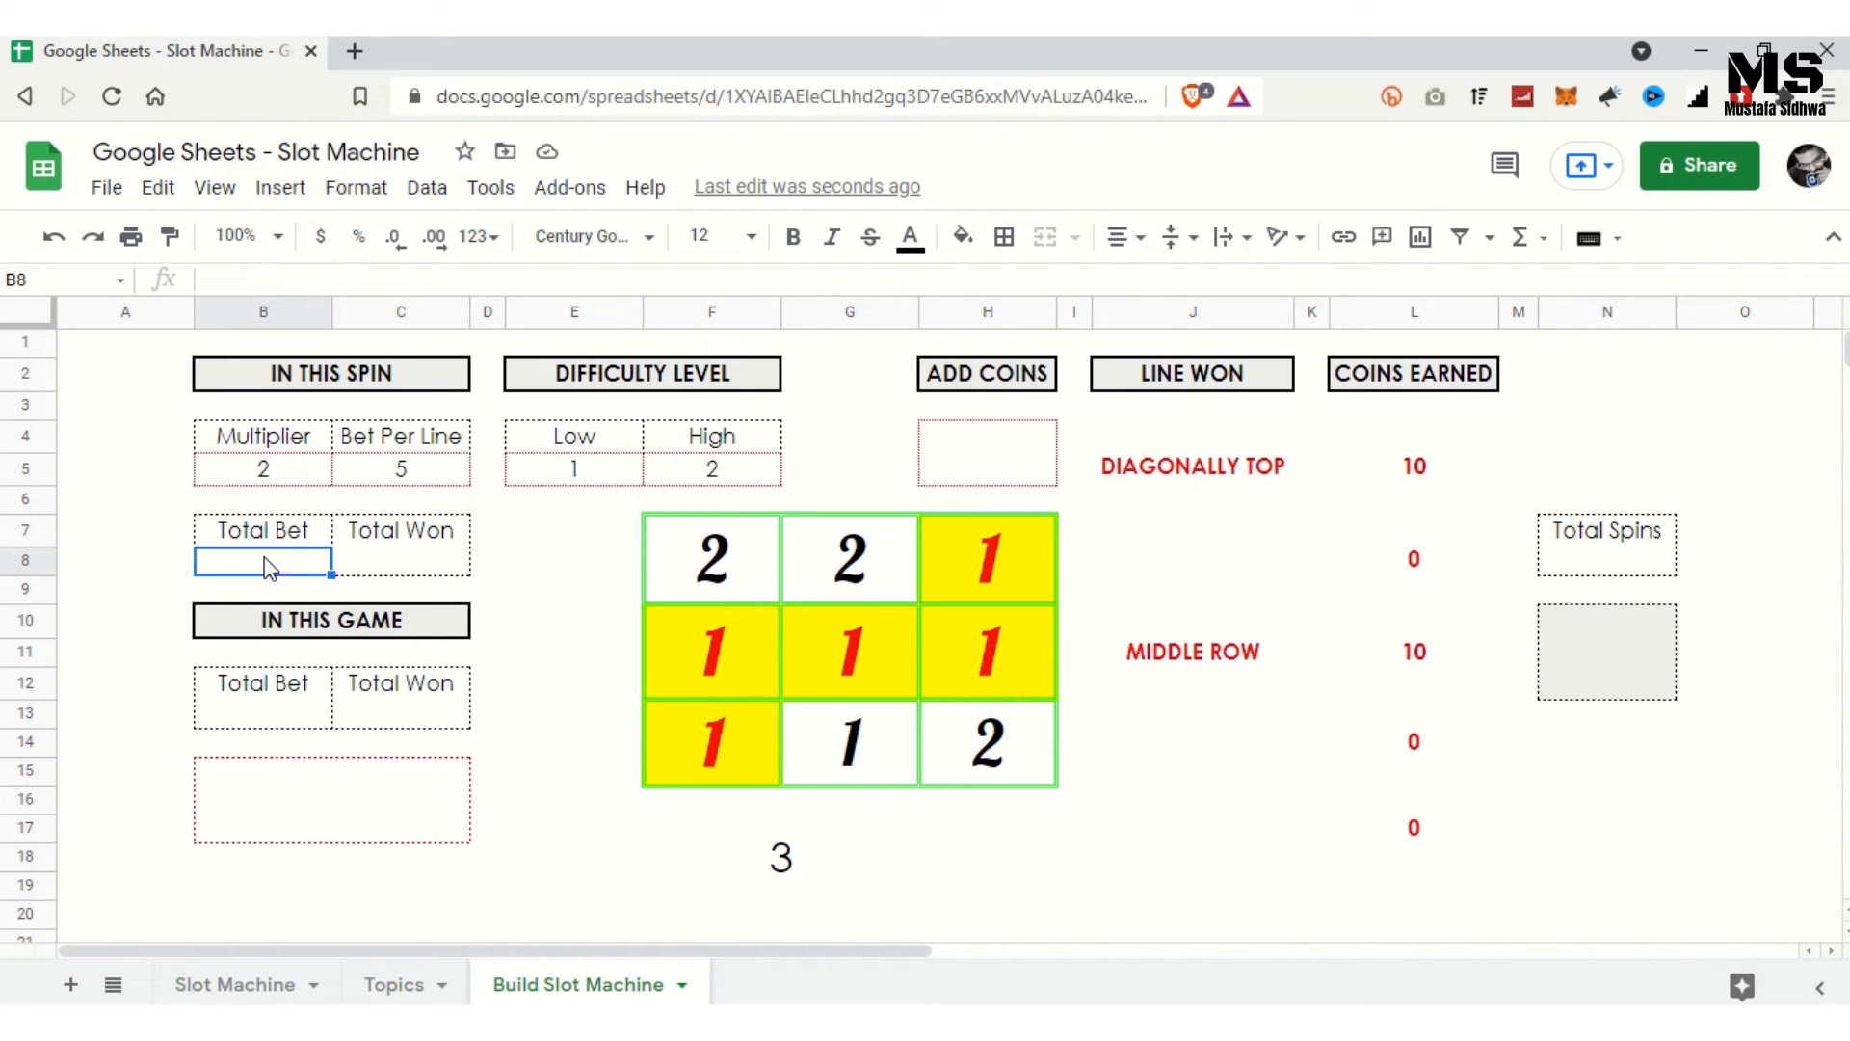
{"action": "left_click", "coordinate": [397, 576]}
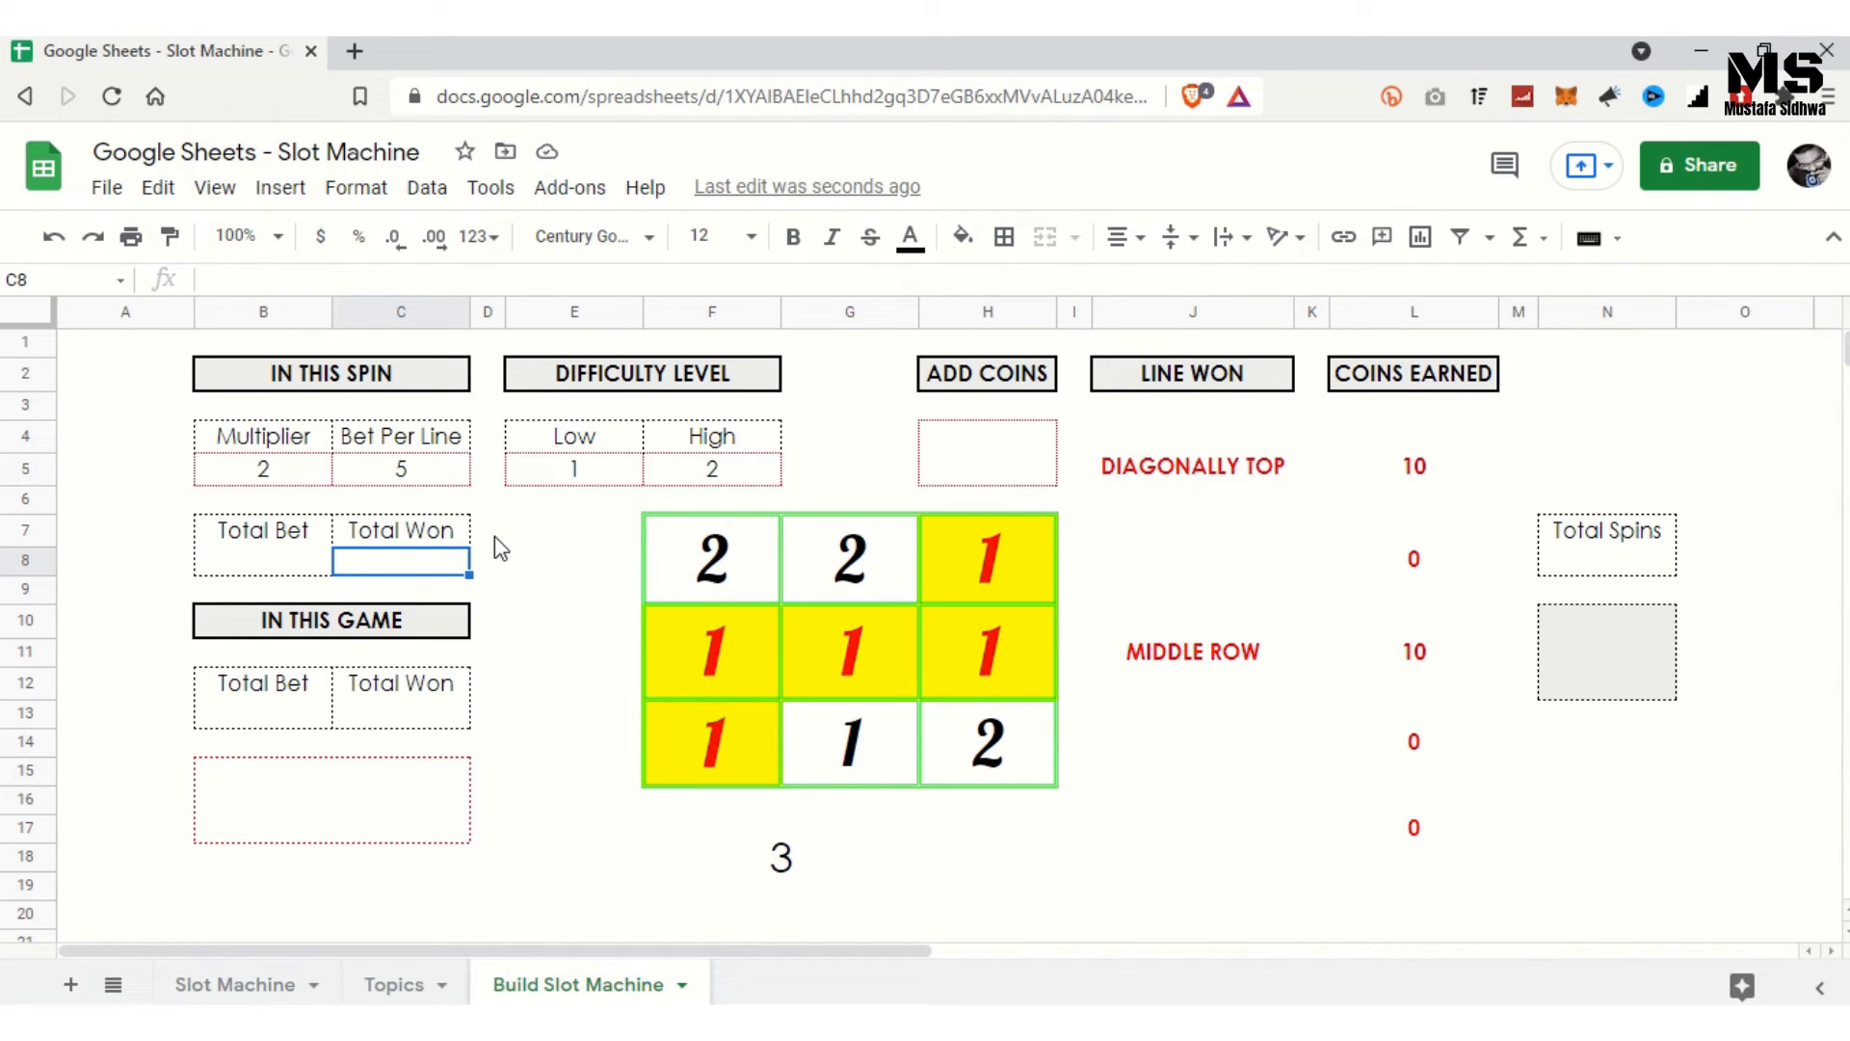
{"action": "left_click", "coordinate": [264, 568]}
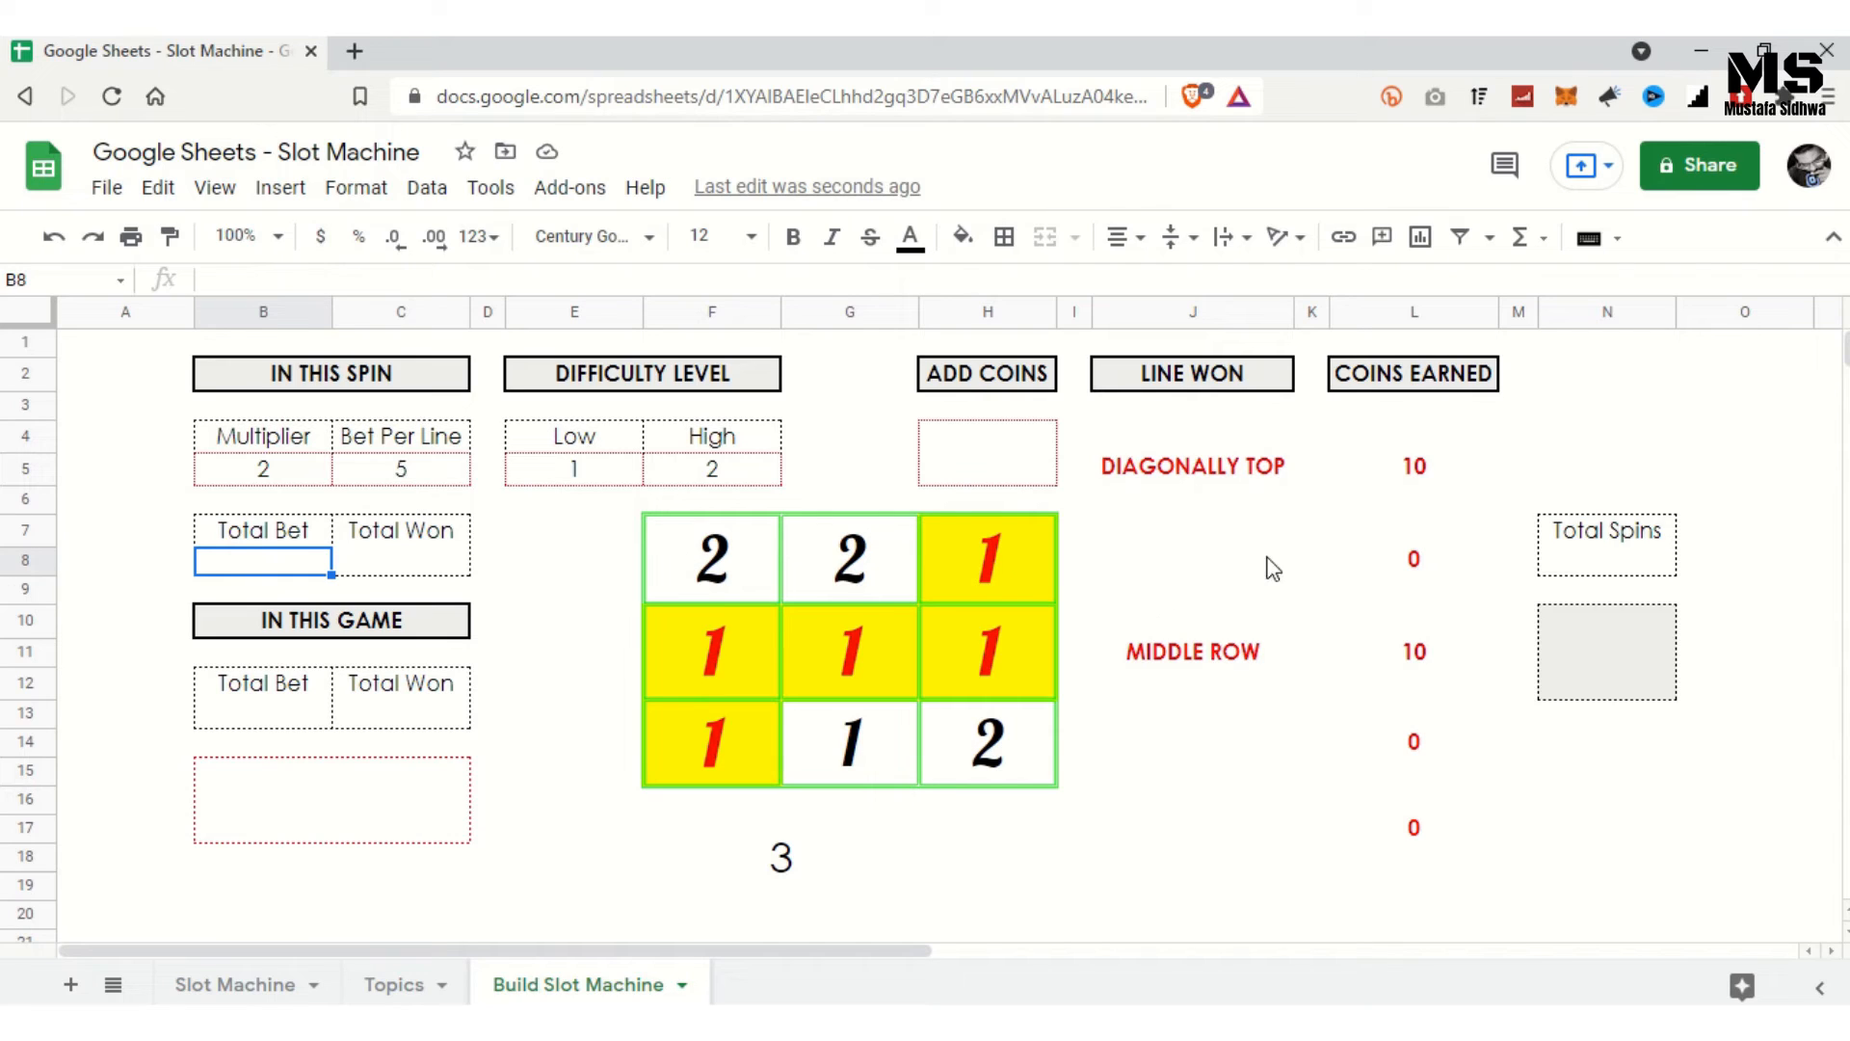
Step: Set the High difficulty level in F5 to 1
{"action": "double_click", "coordinate": [709, 472]}
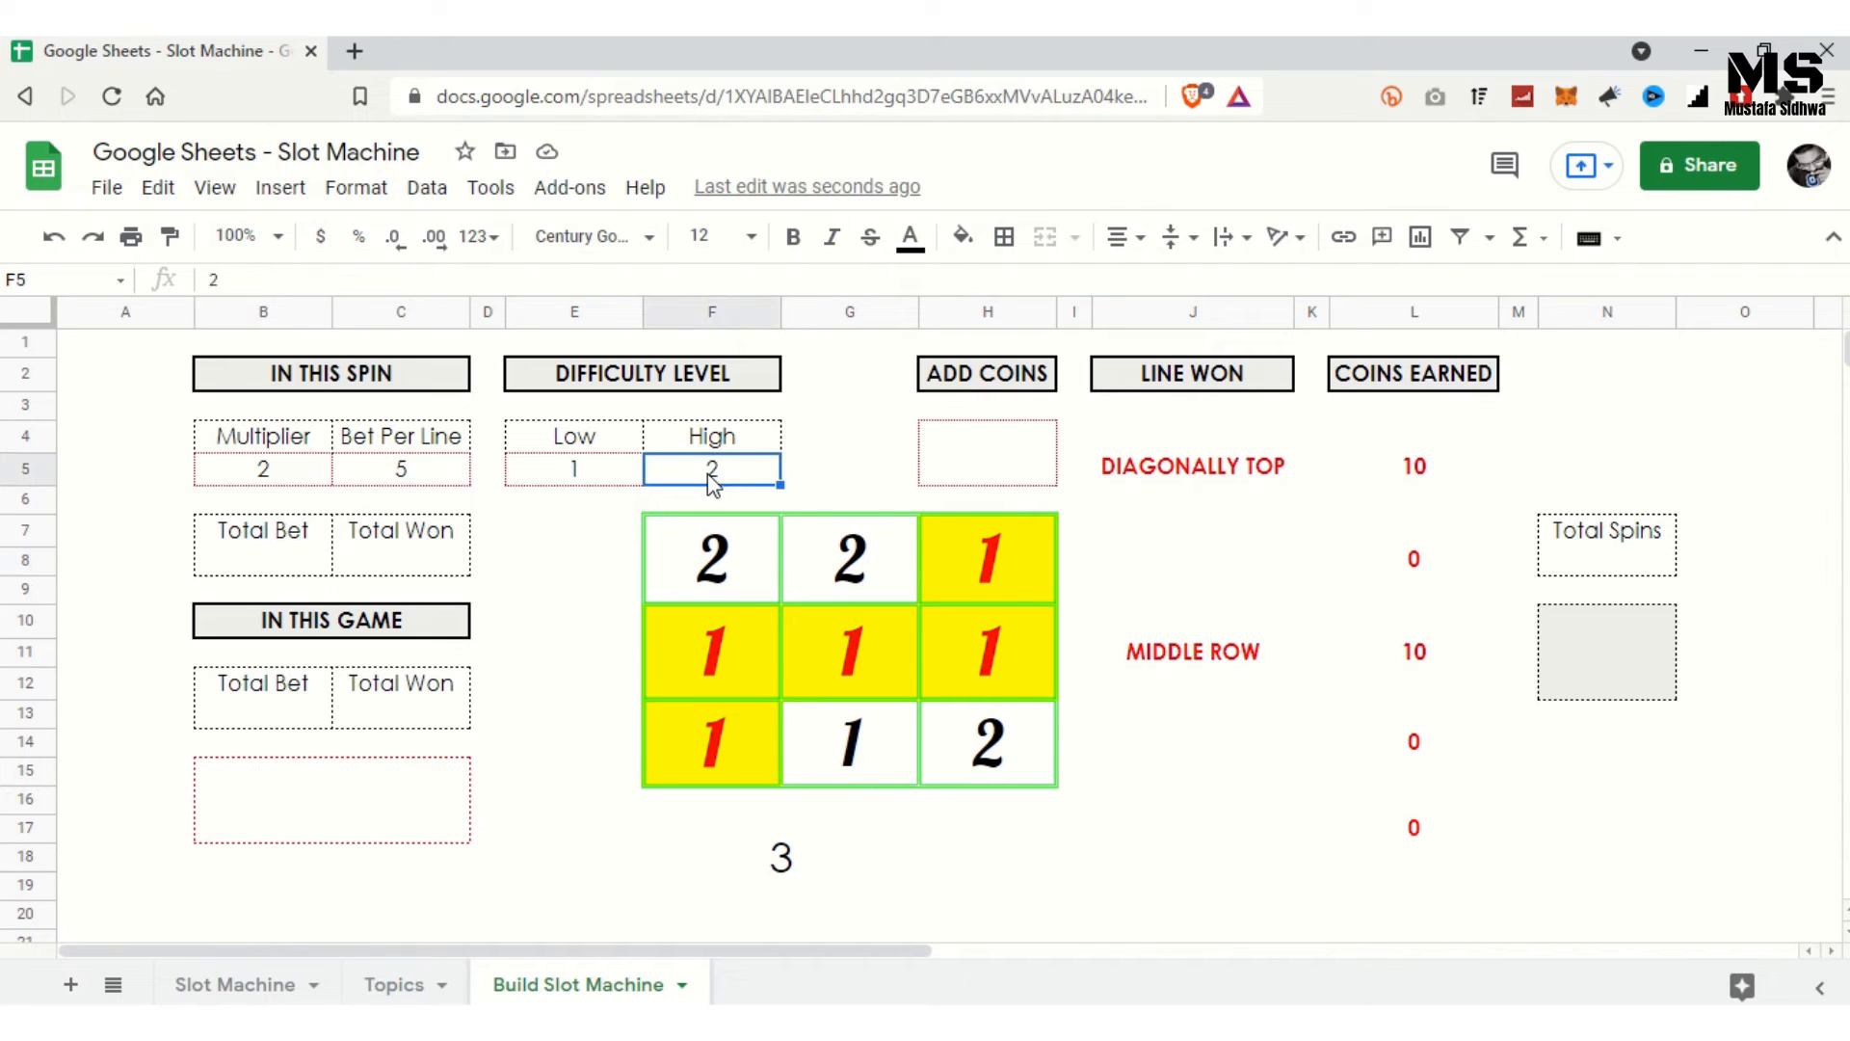
{"action": "key", "text": "BackSpace"}
{"action": "type", "text": "1"}
{"action": "key", "text": "Return"}
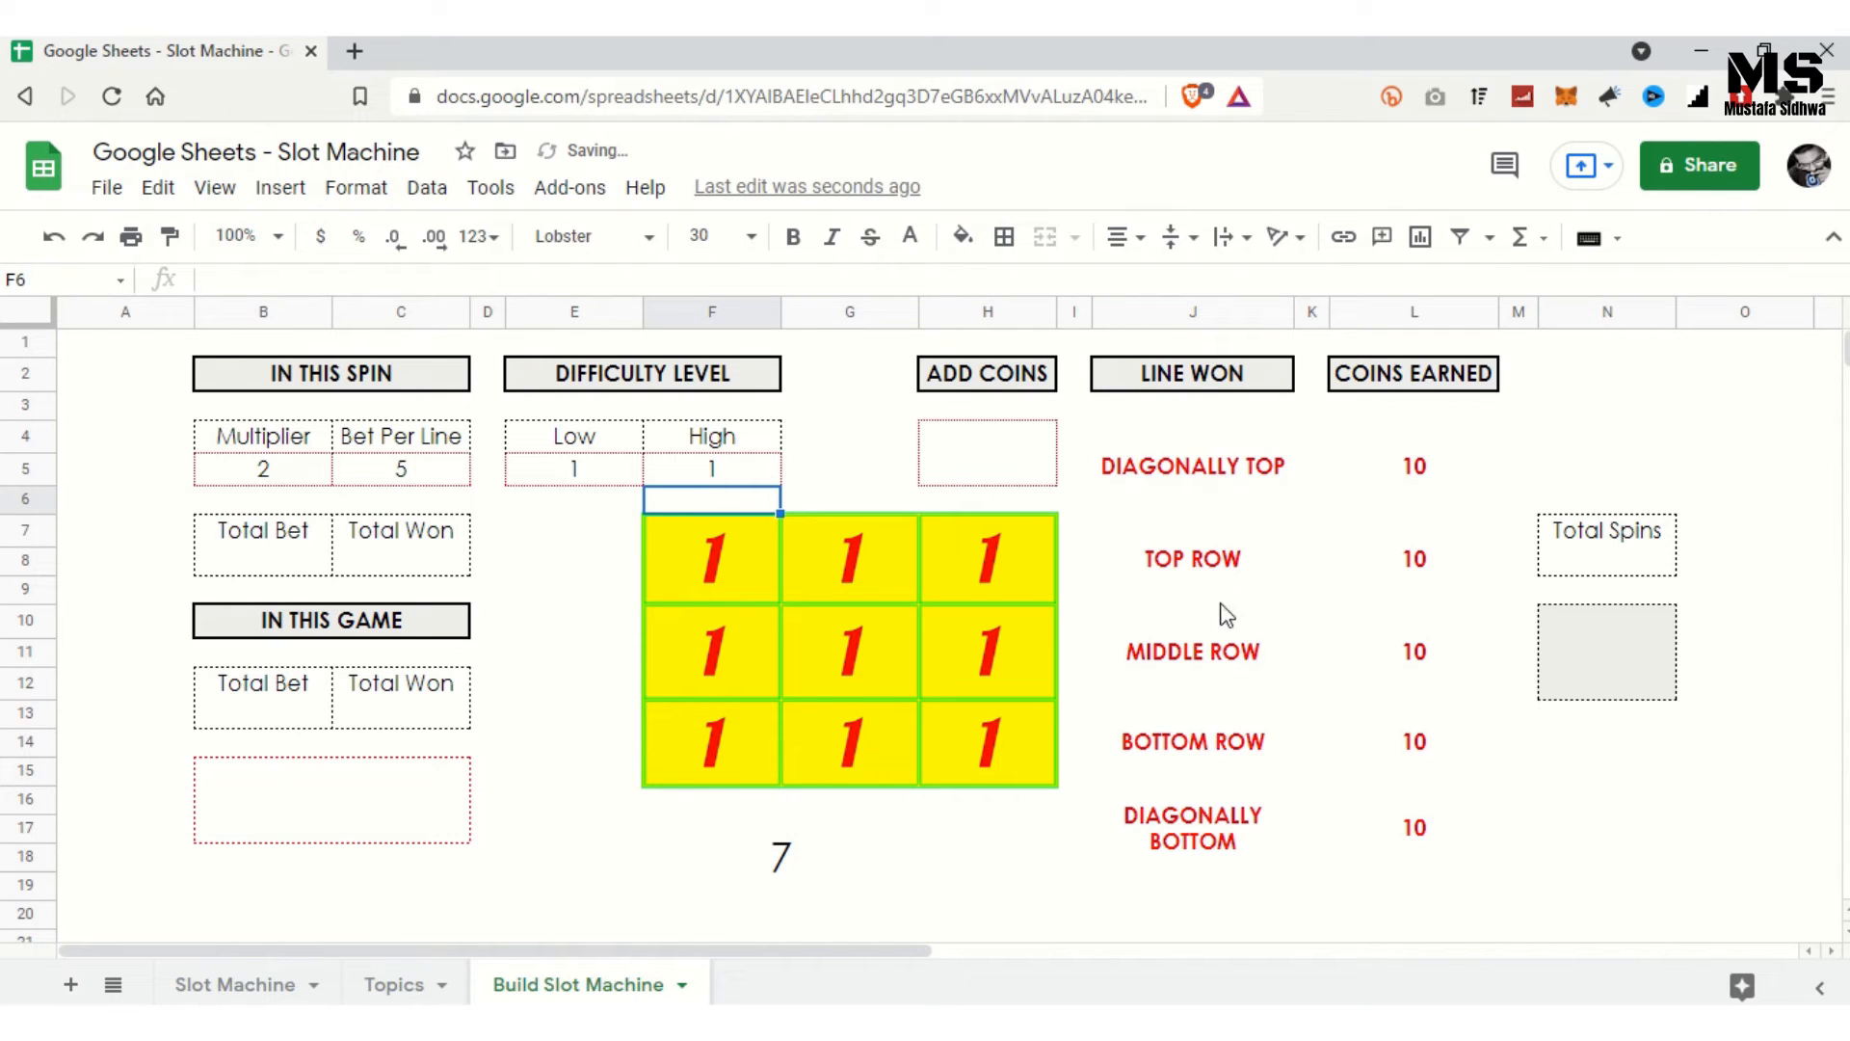
Step: Enter the formula =C5*5 in B8 for the Total Bet under IN THIS SPIN
{"action": "left_click", "coordinate": [266, 572]}
{"action": "type", "text": "="}
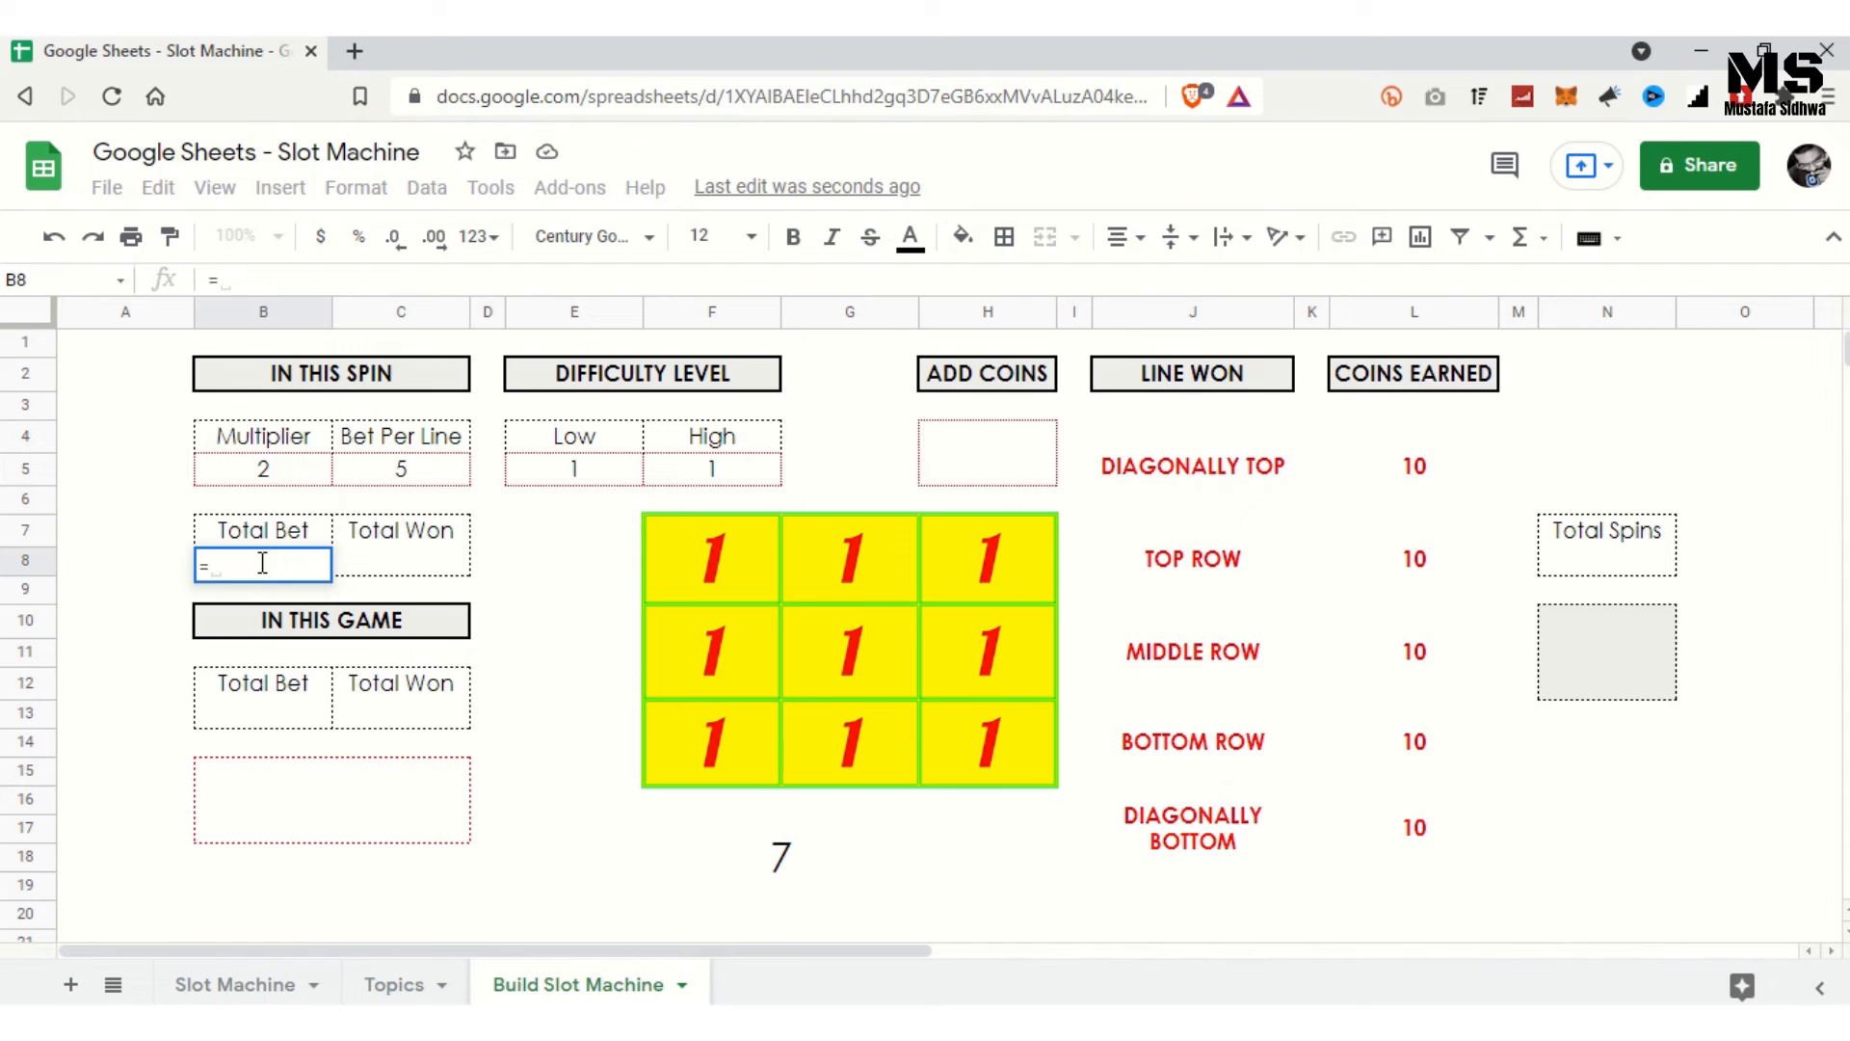
{"action": "key", "text": "Up"}
{"action": "key", "text": "Up"}
{"action": "key", "text": "Up"}
{"action": "key", "text": "Right"}
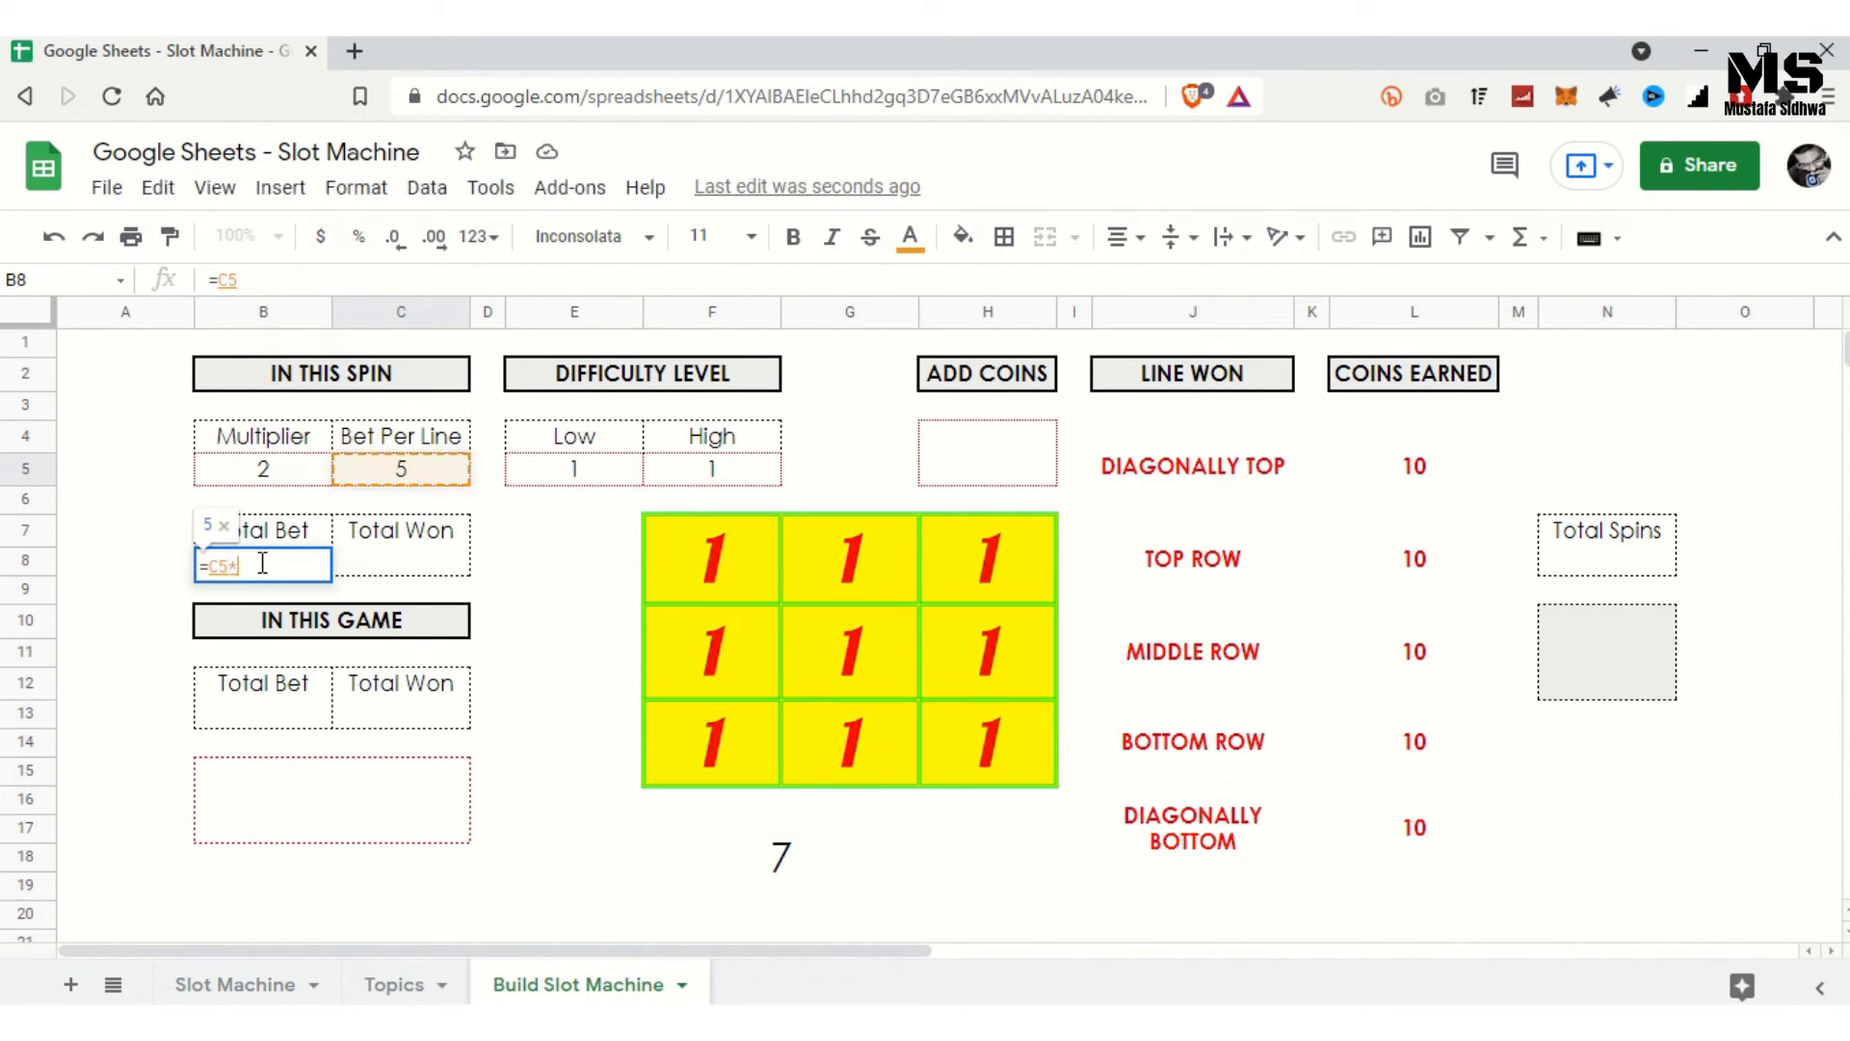
{"action": "type", "text": "*5"}
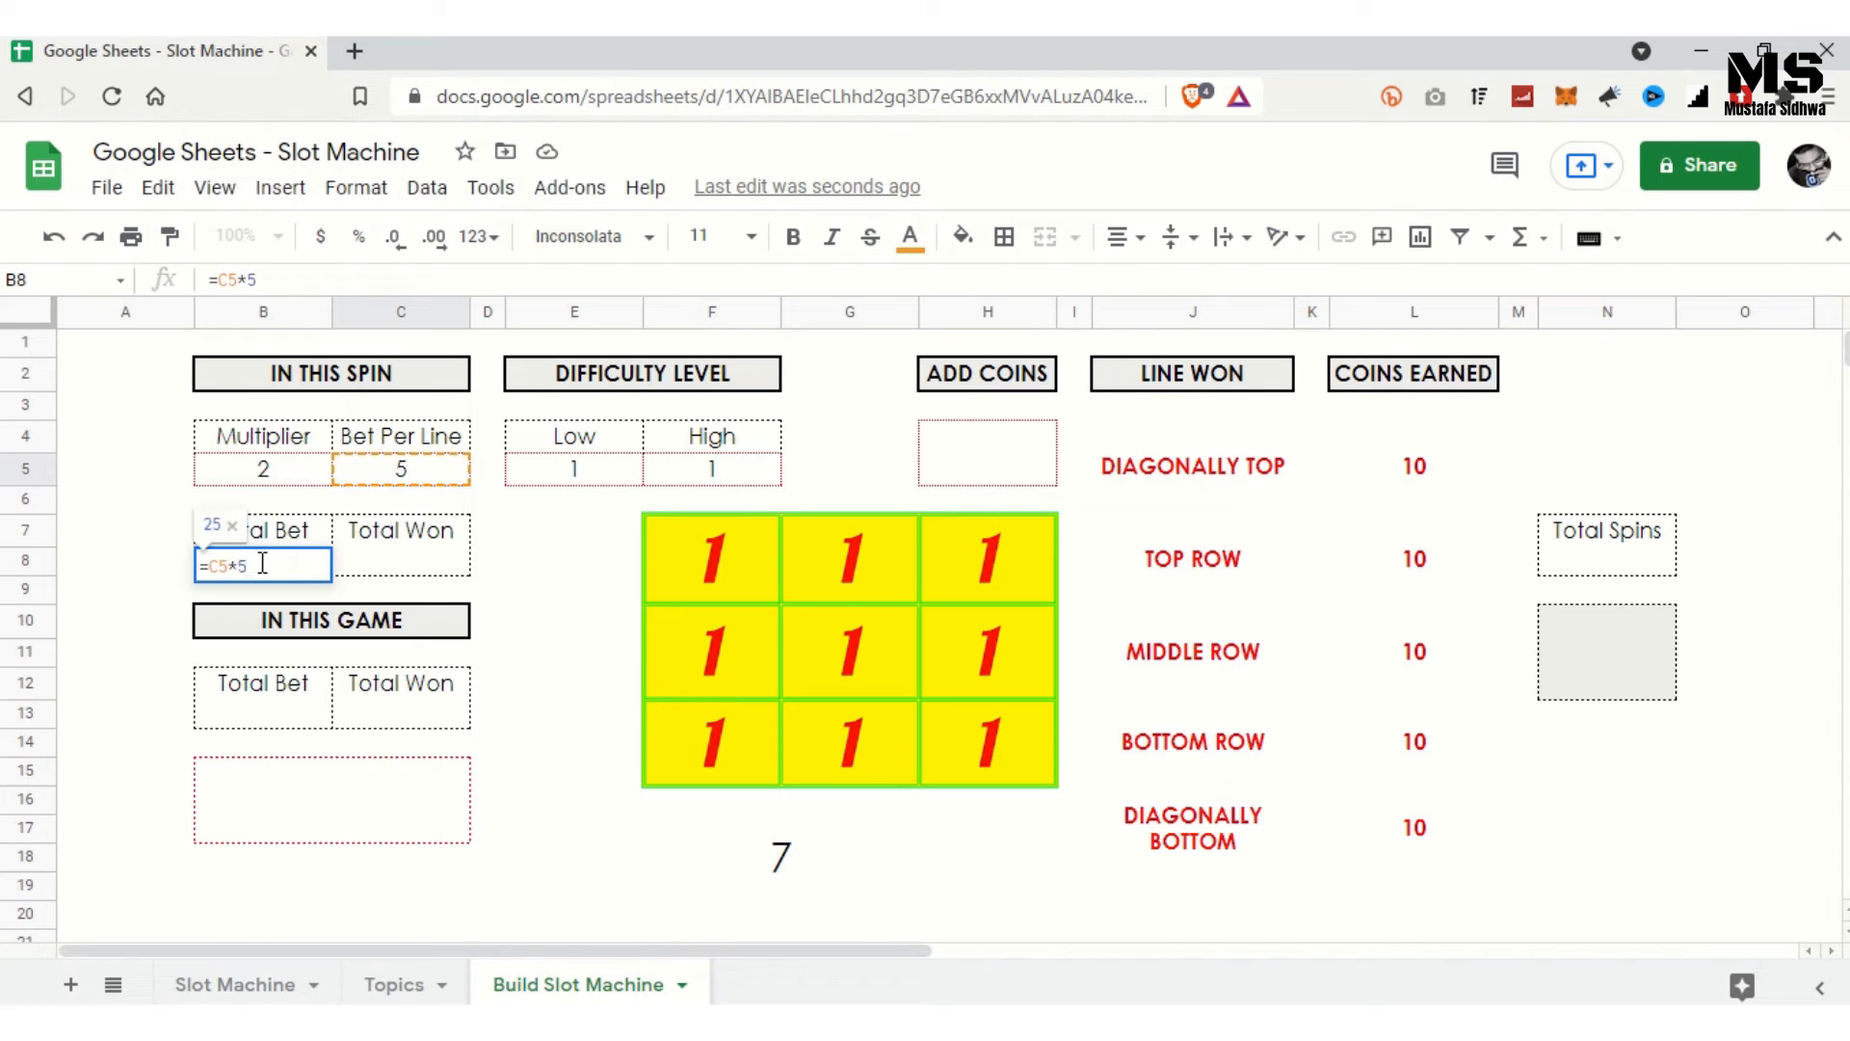
{"action": "key", "text": "Return"}
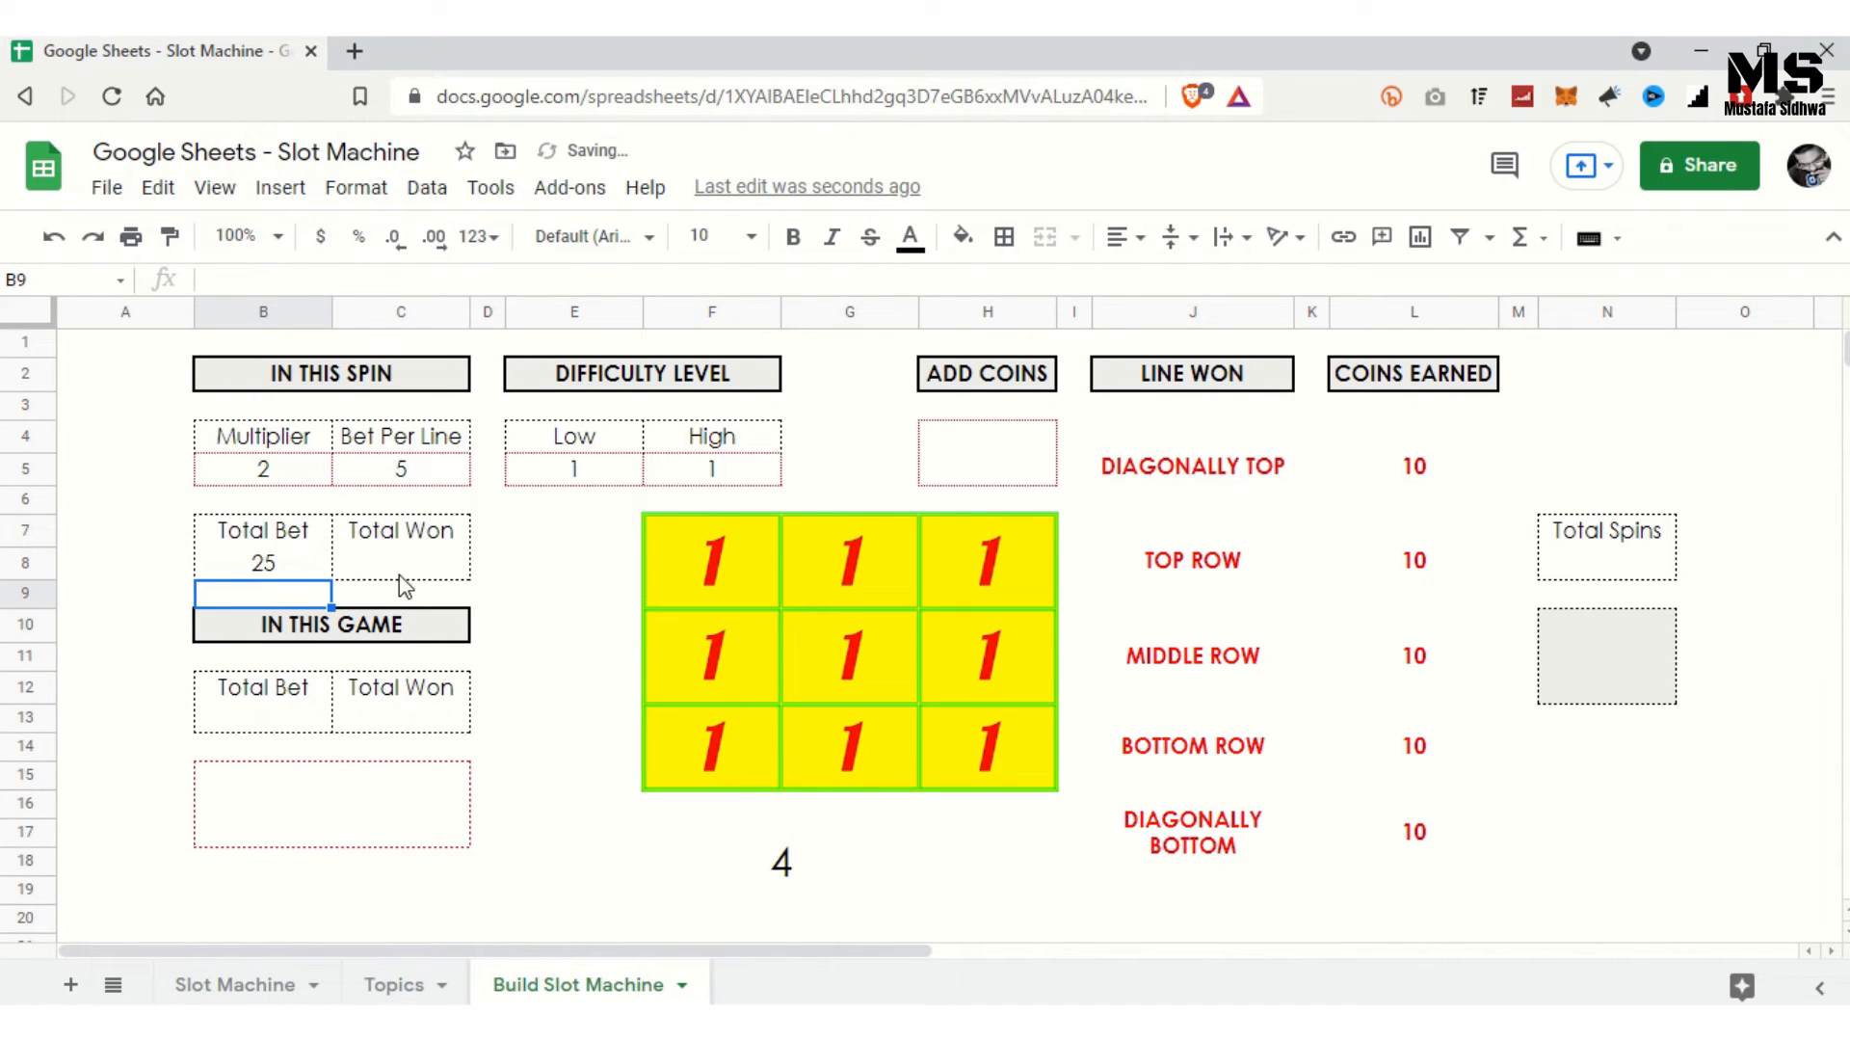
Step: Enter the formula =sum(L4:L16) in C8 for the Total Won under IN THIS SPIN
{"action": "left_click", "coordinate": [427, 569]}
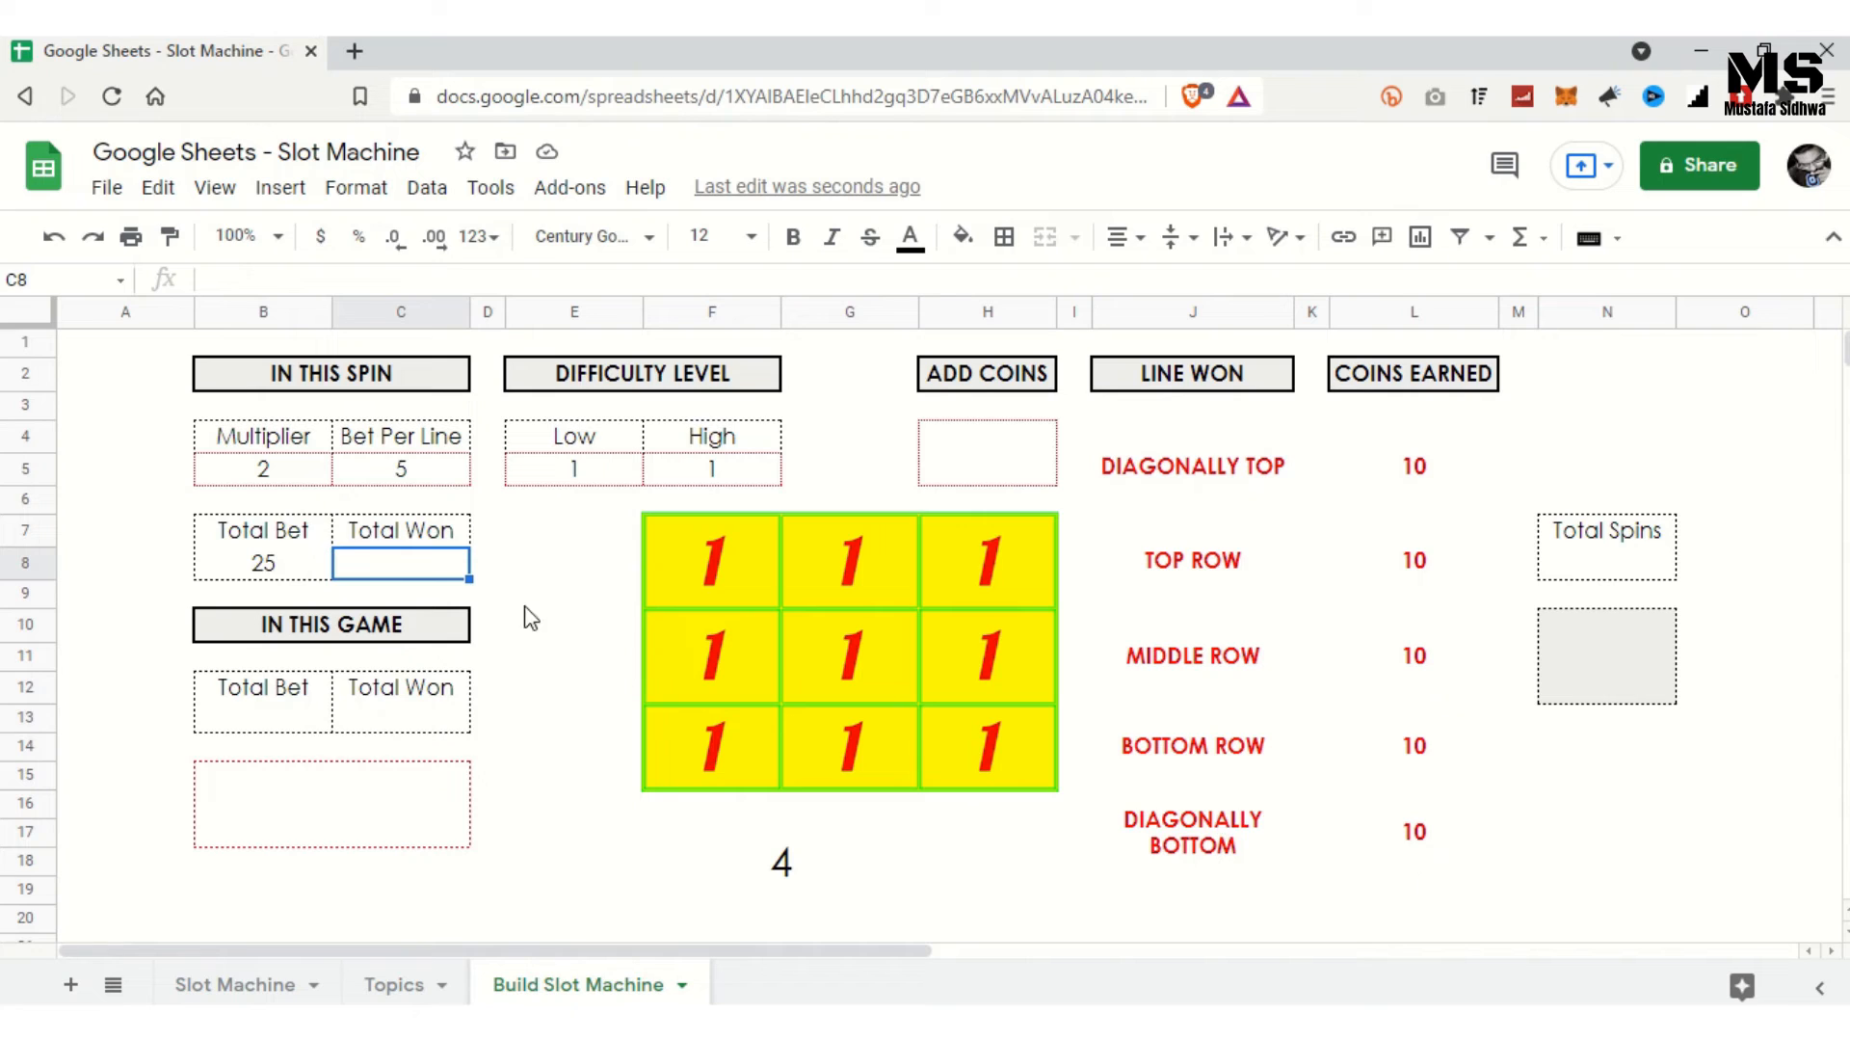
{"action": "type", "text": "="}
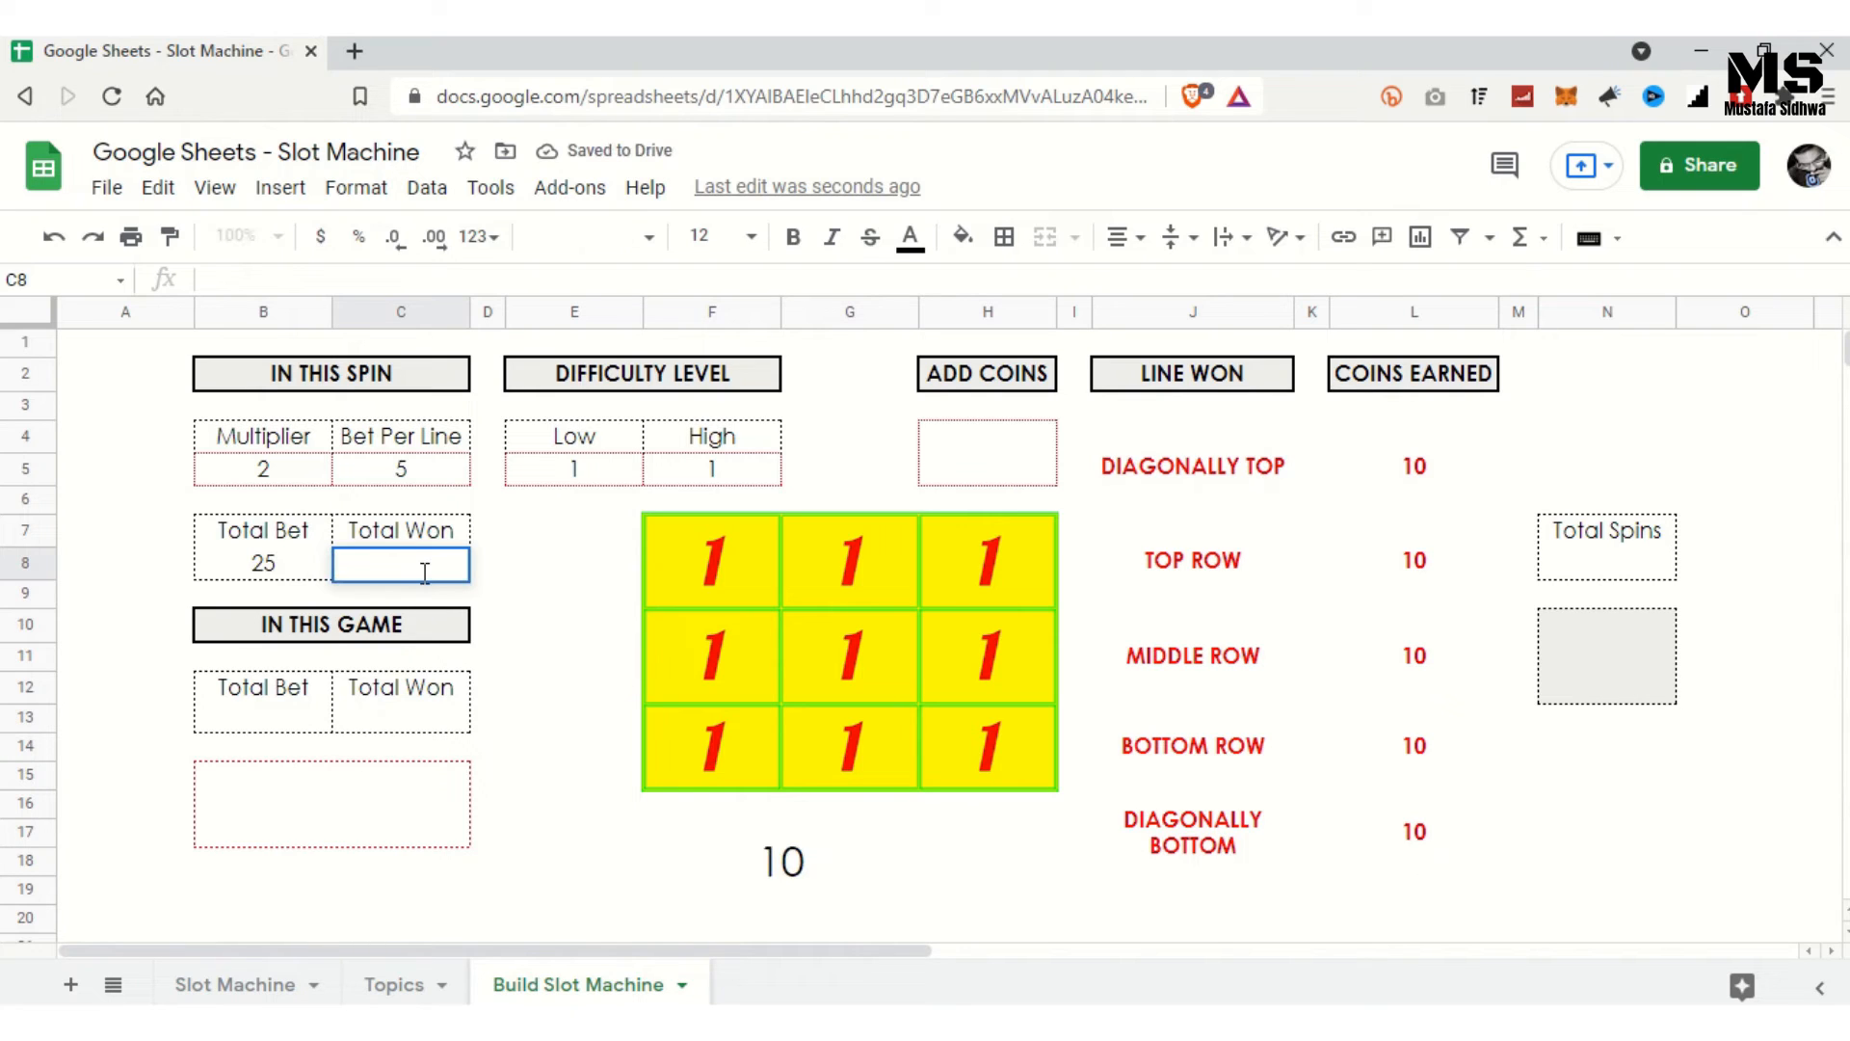
{"action": "type", "text": "sum("}
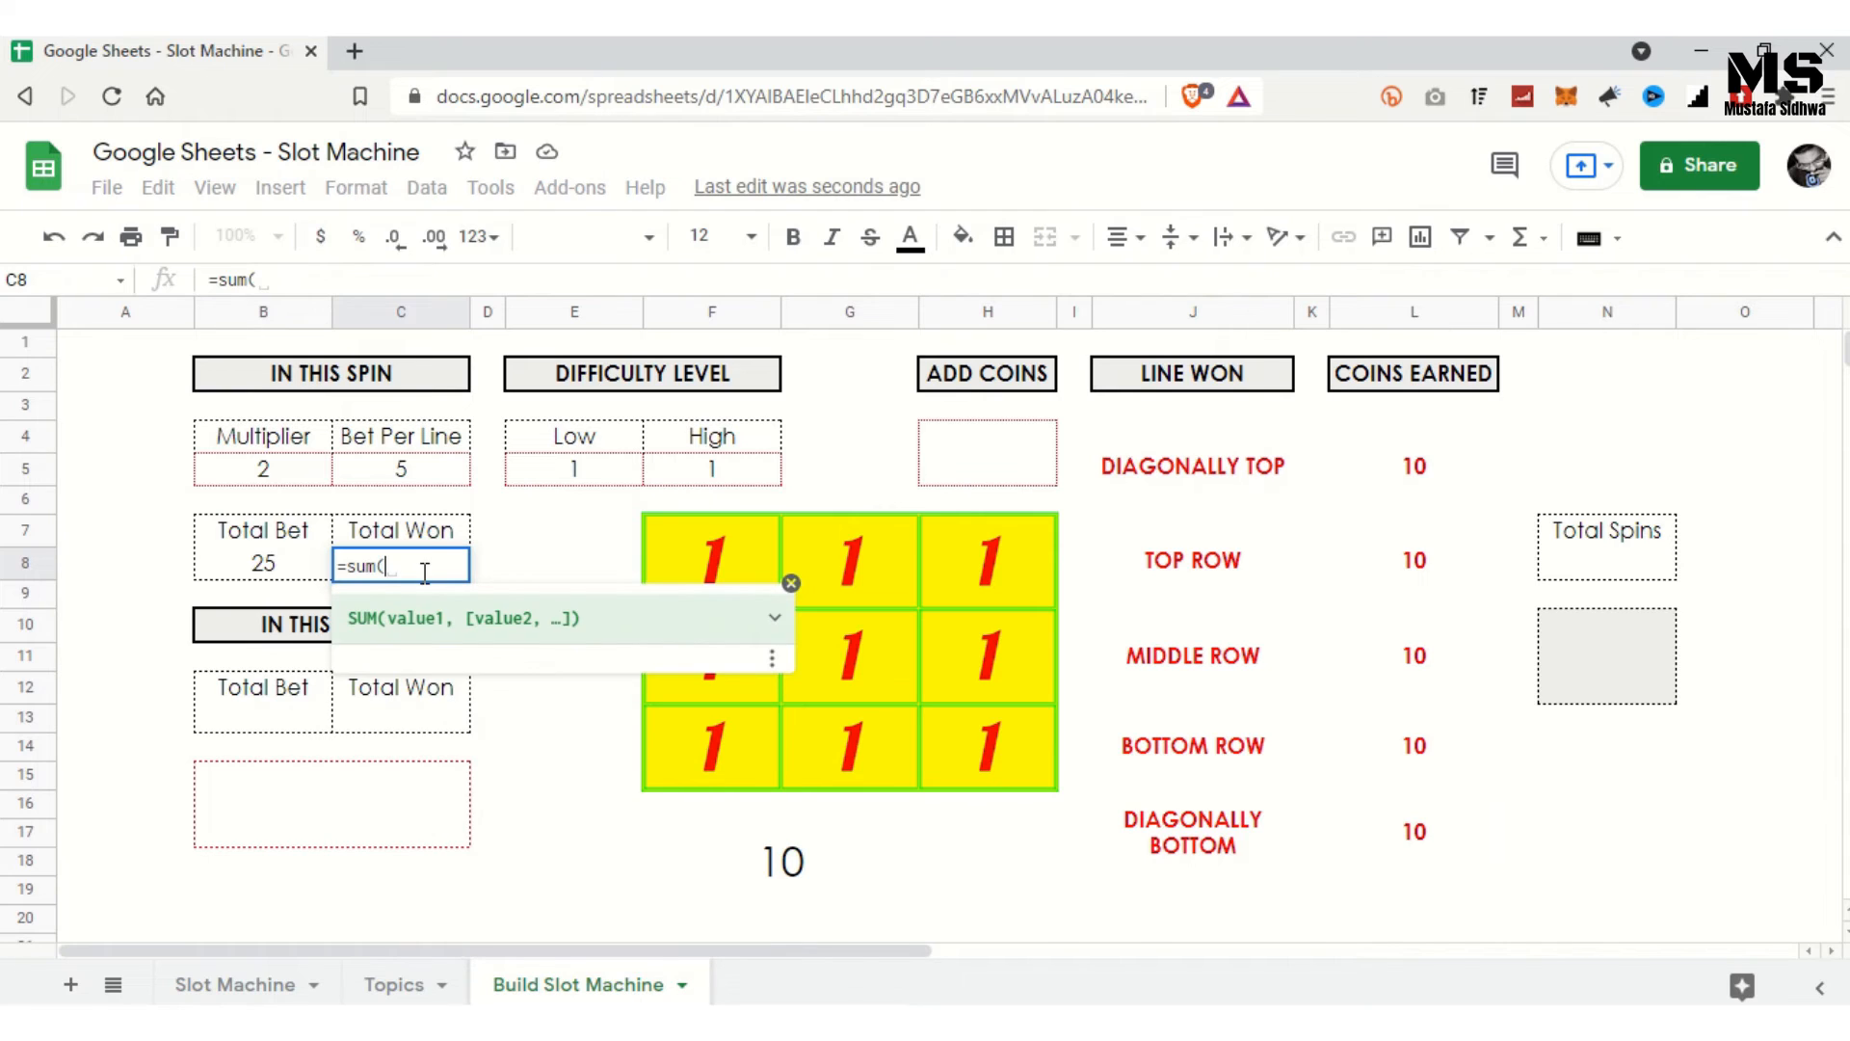
{"action": "left_click", "coordinate": [1412, 442]}
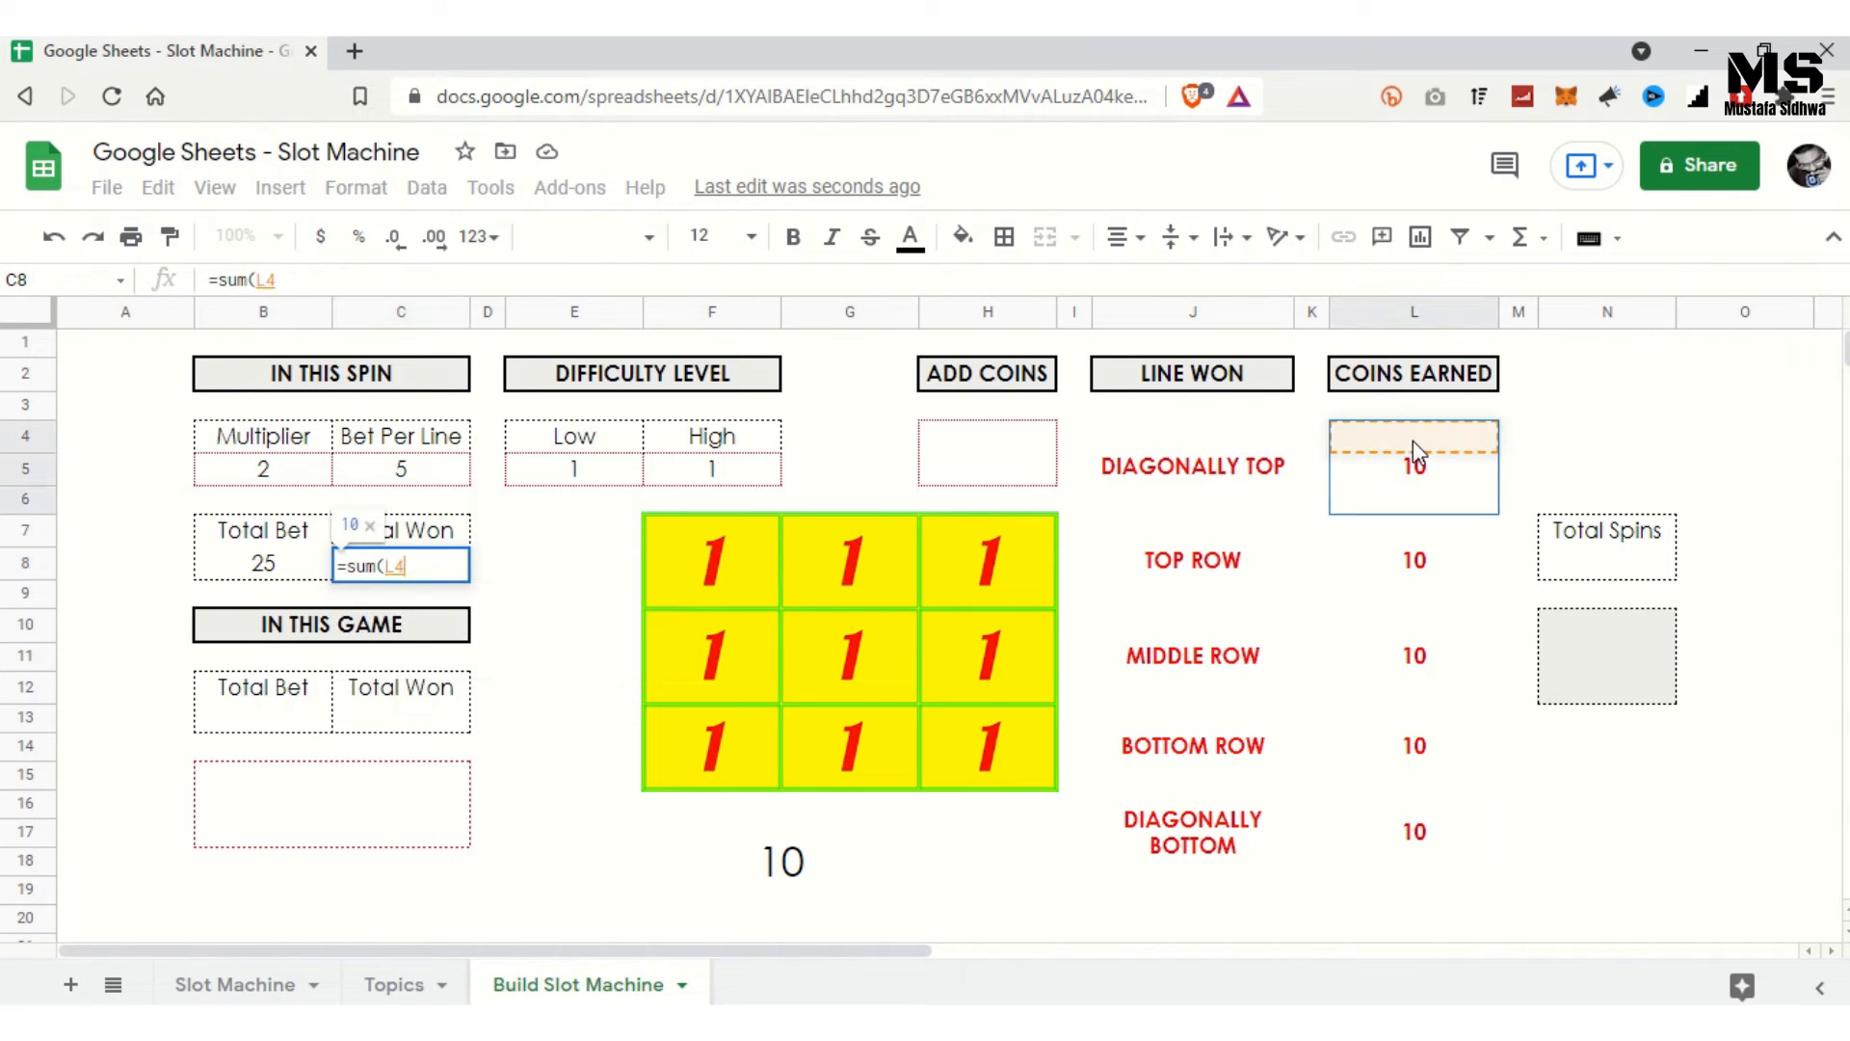
{"action": "type", "text": ":"}
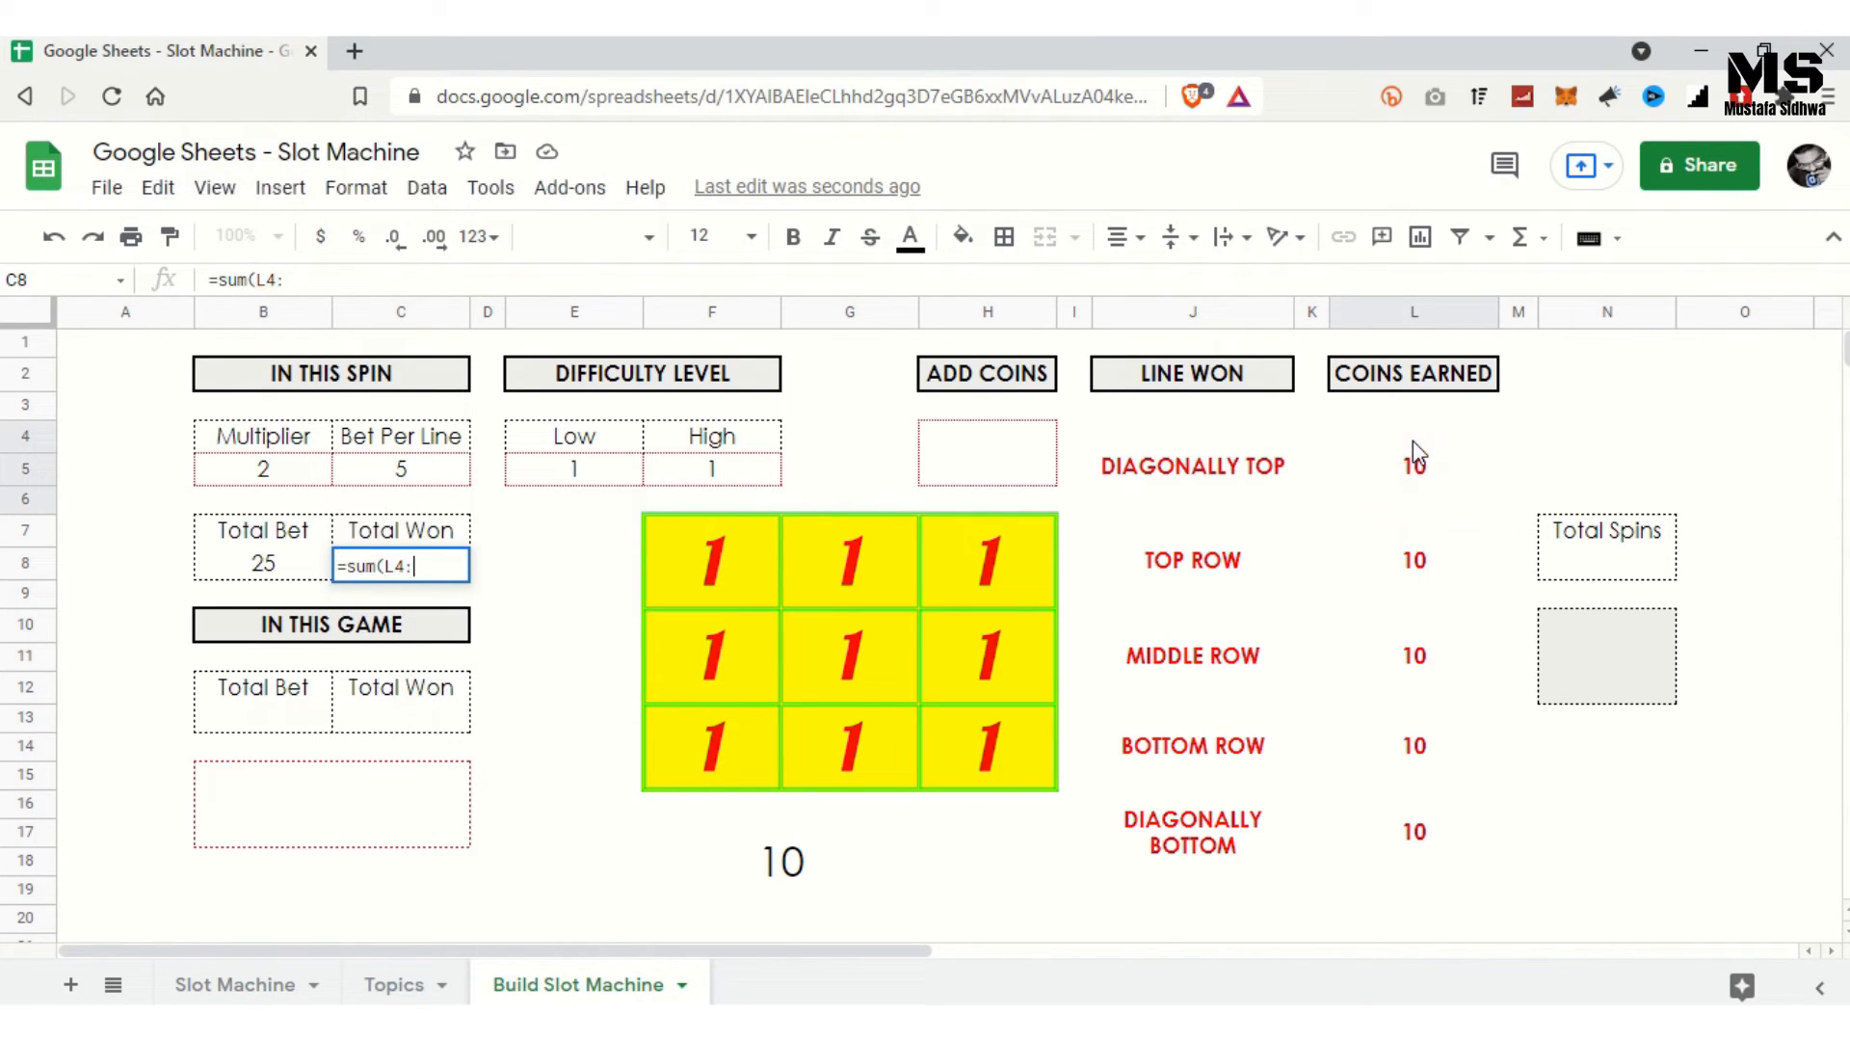
{"action": "type", "text": "l"}
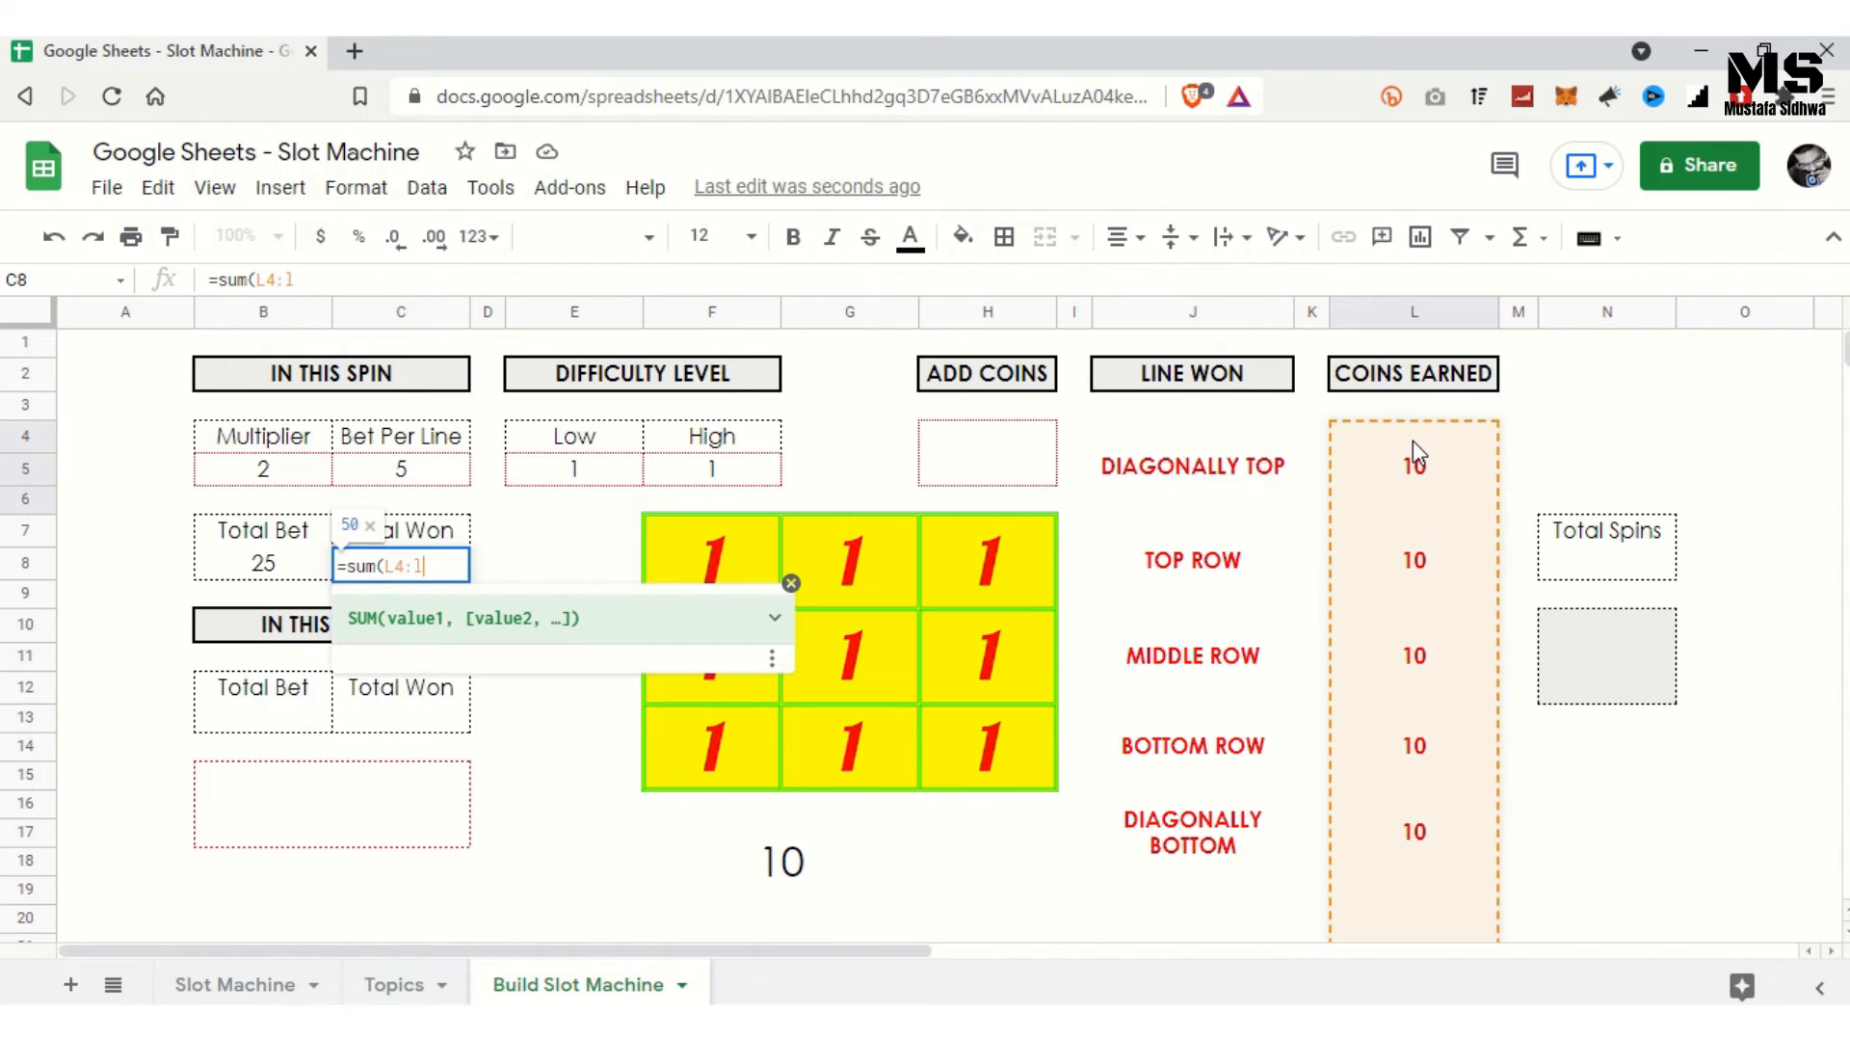
{"action": "type", "text": "16"}
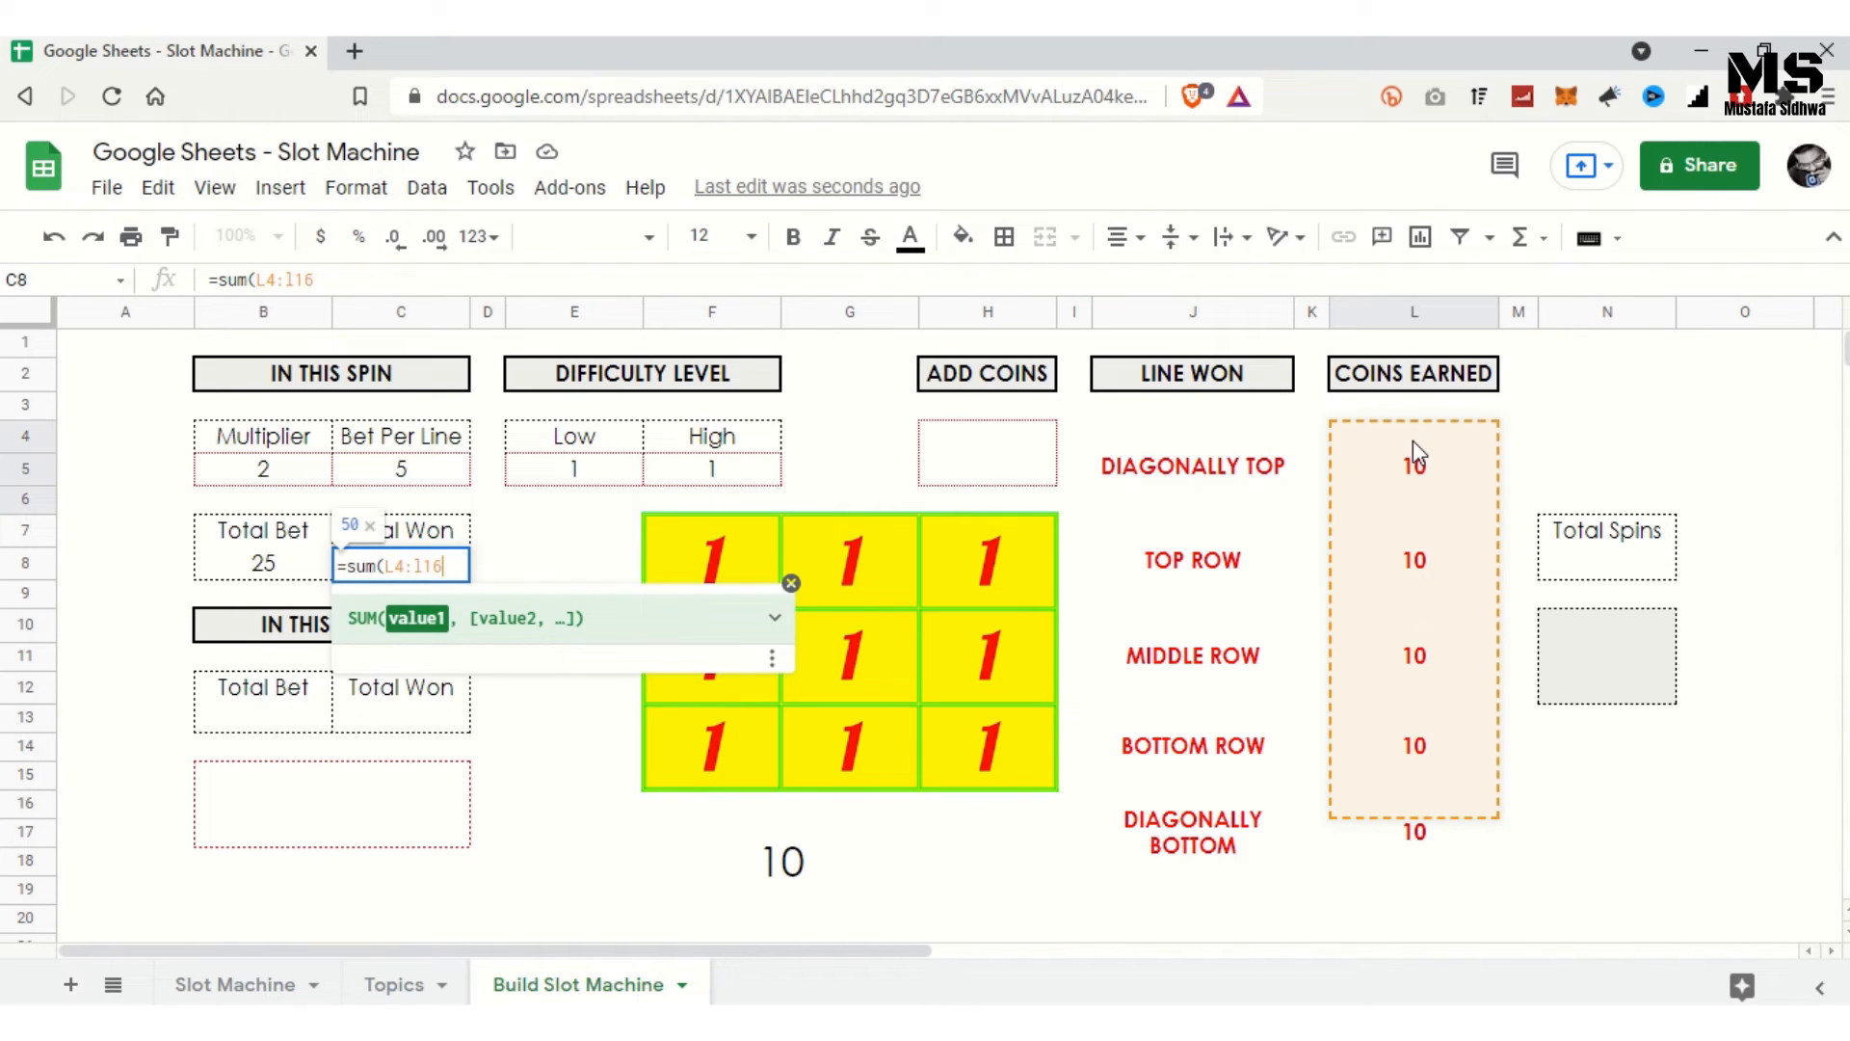
{"action": "type", "text": ")"}
{"action": "key", "text": "Return"}
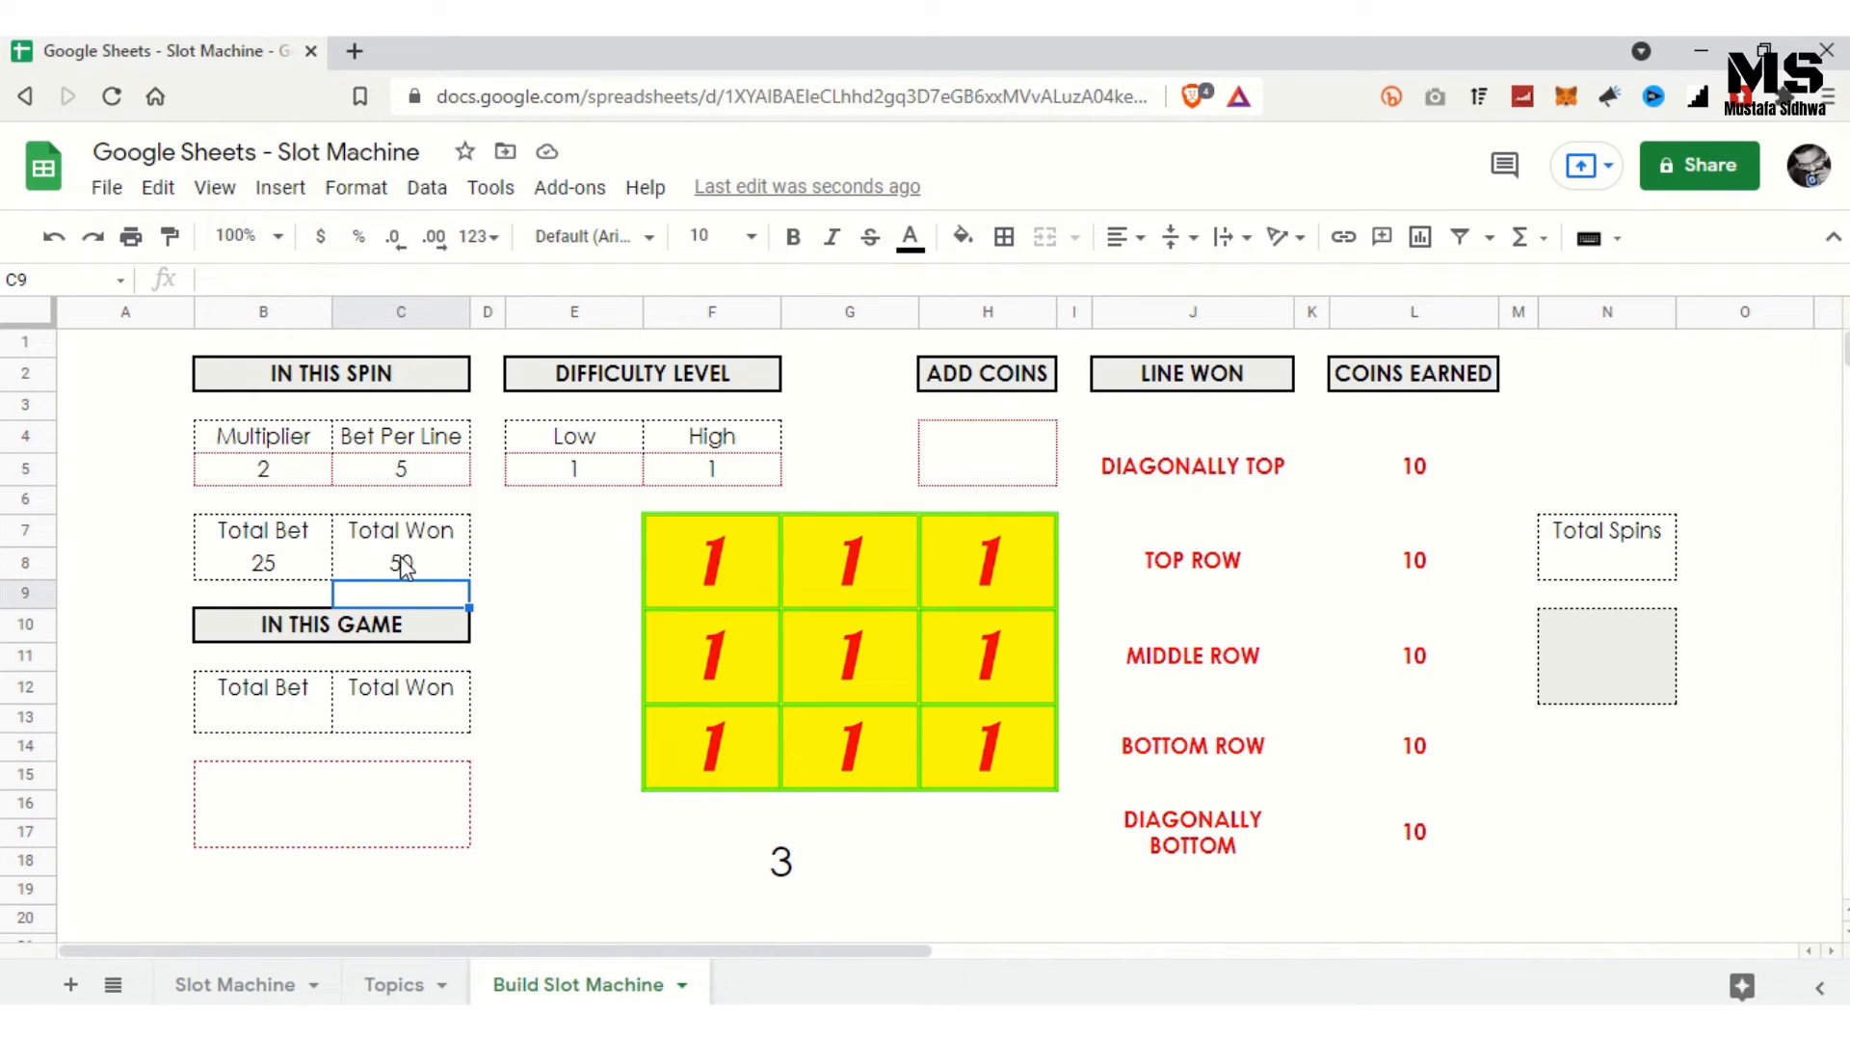
Step: Enter the self-referencing formula =B8+B13 in B13 for the Total Bet under IN THIS GAME
{"action": "left_click", "coordinate": [274, 723]}
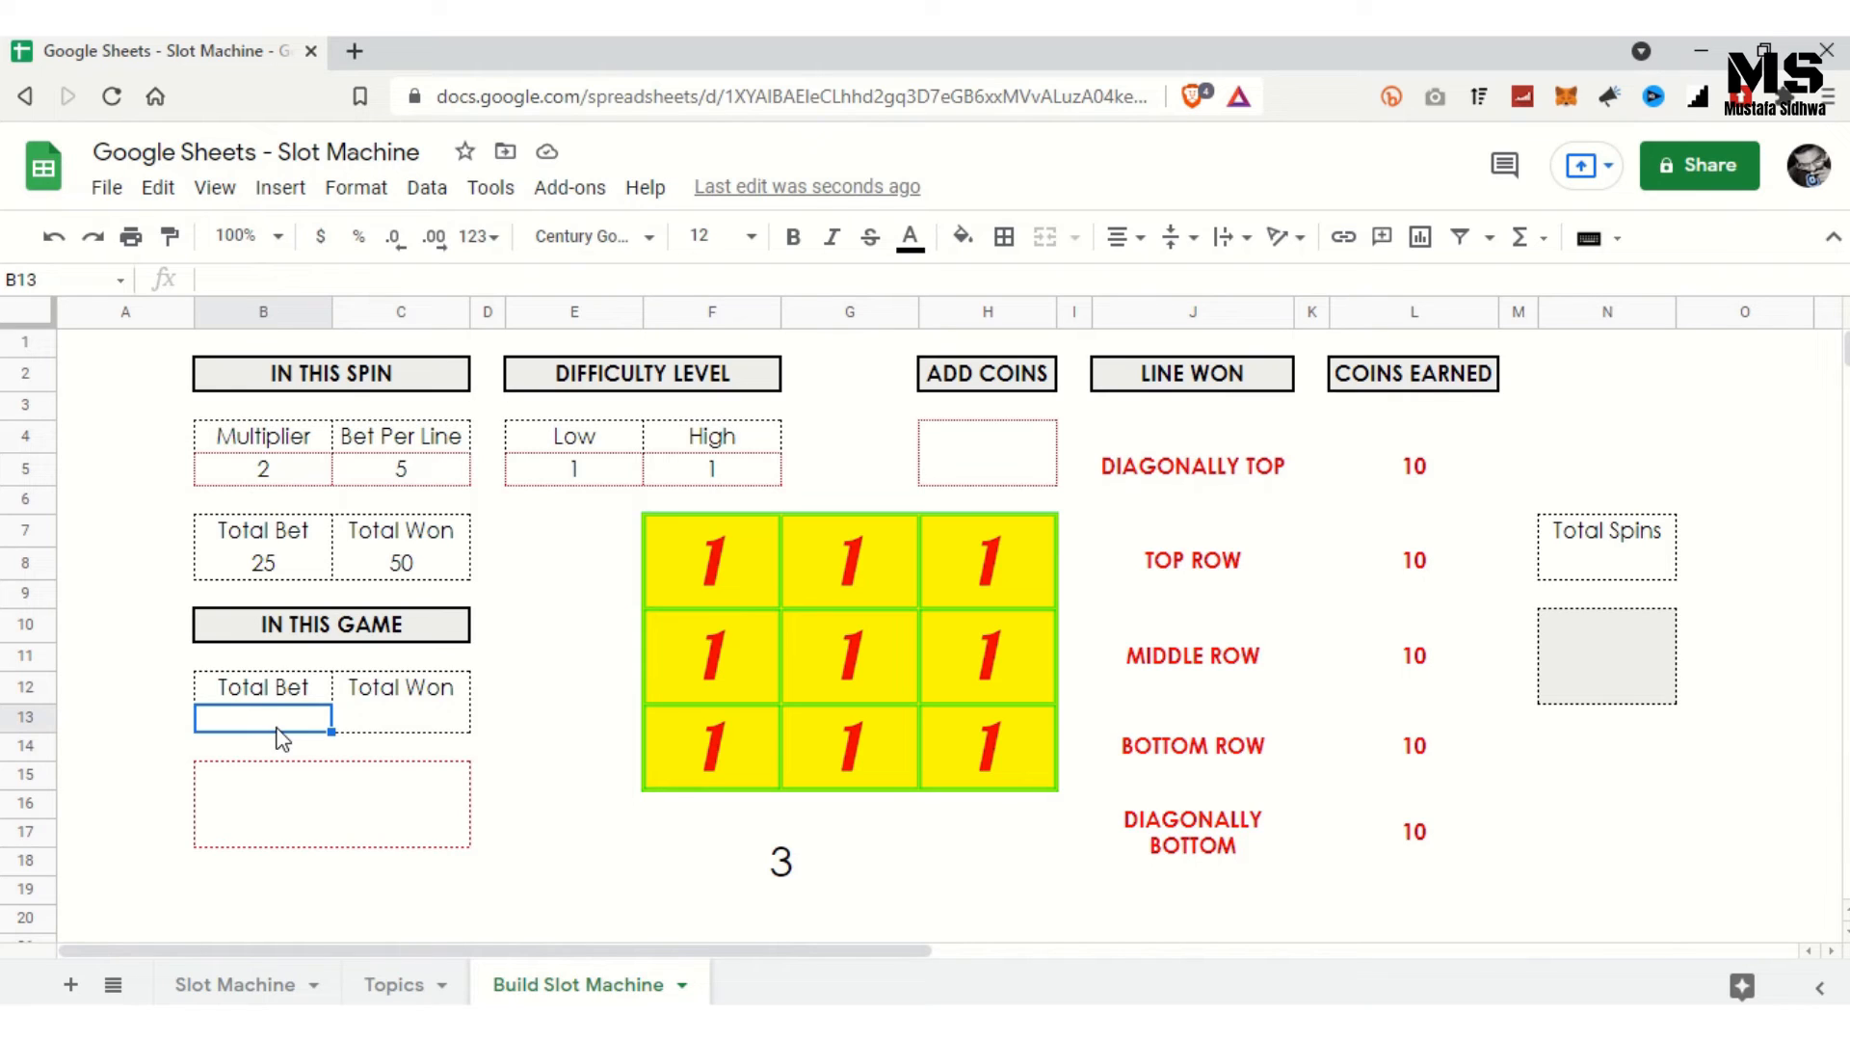
{"action": "left_click", "coordinate": [272, 570]}
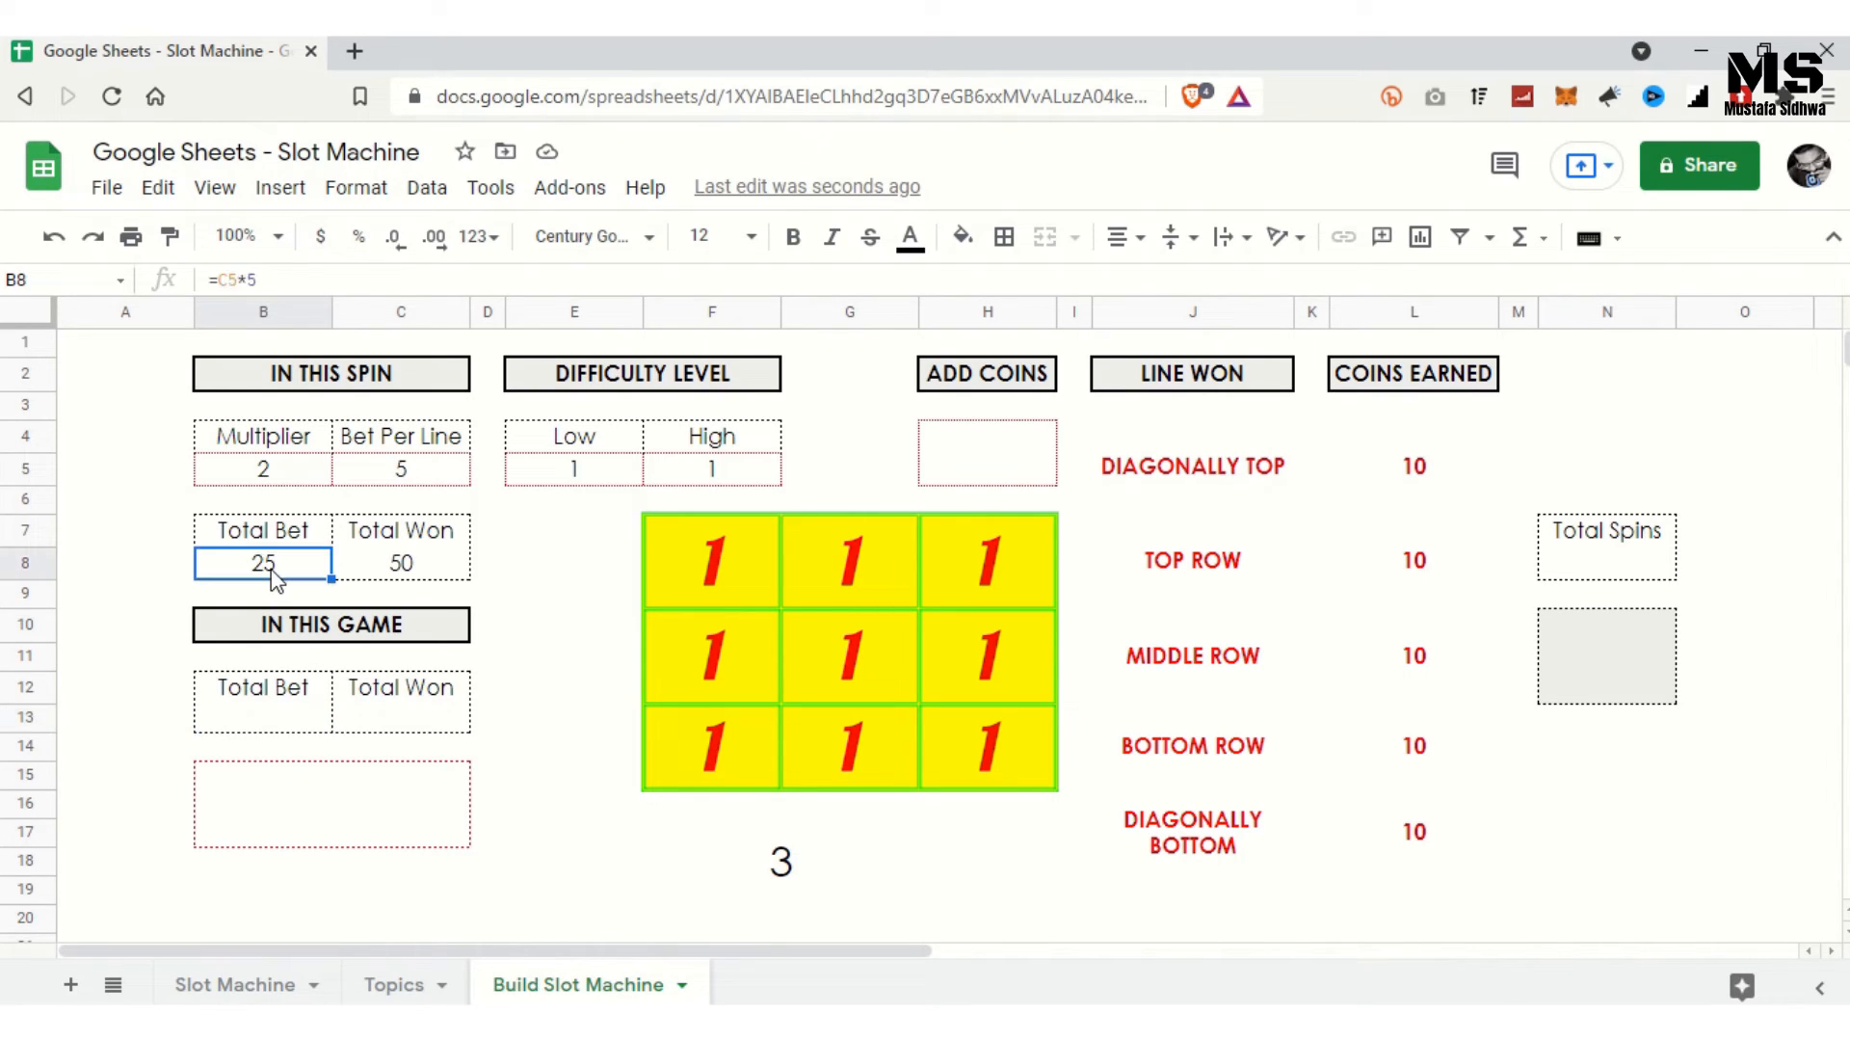
{"action": "left_click", "coordinate": [264, 718]}
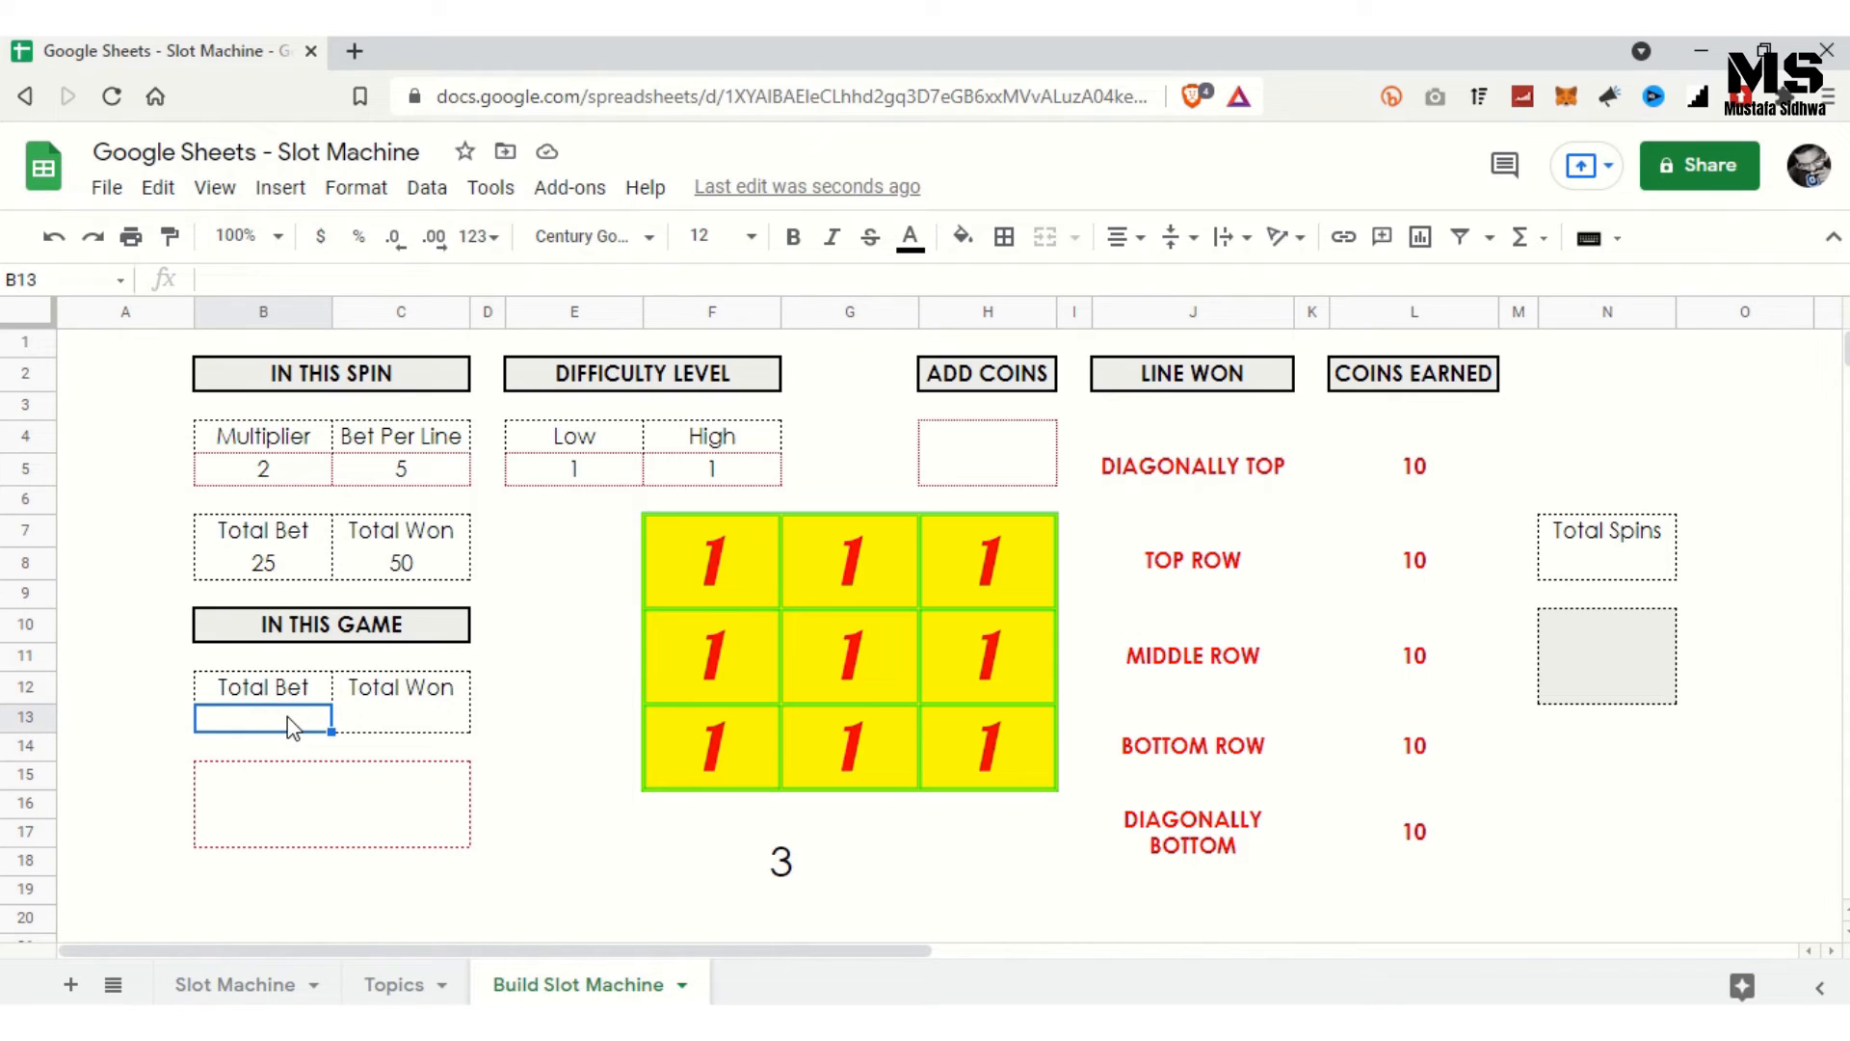
{"action": "type", "text": "="}
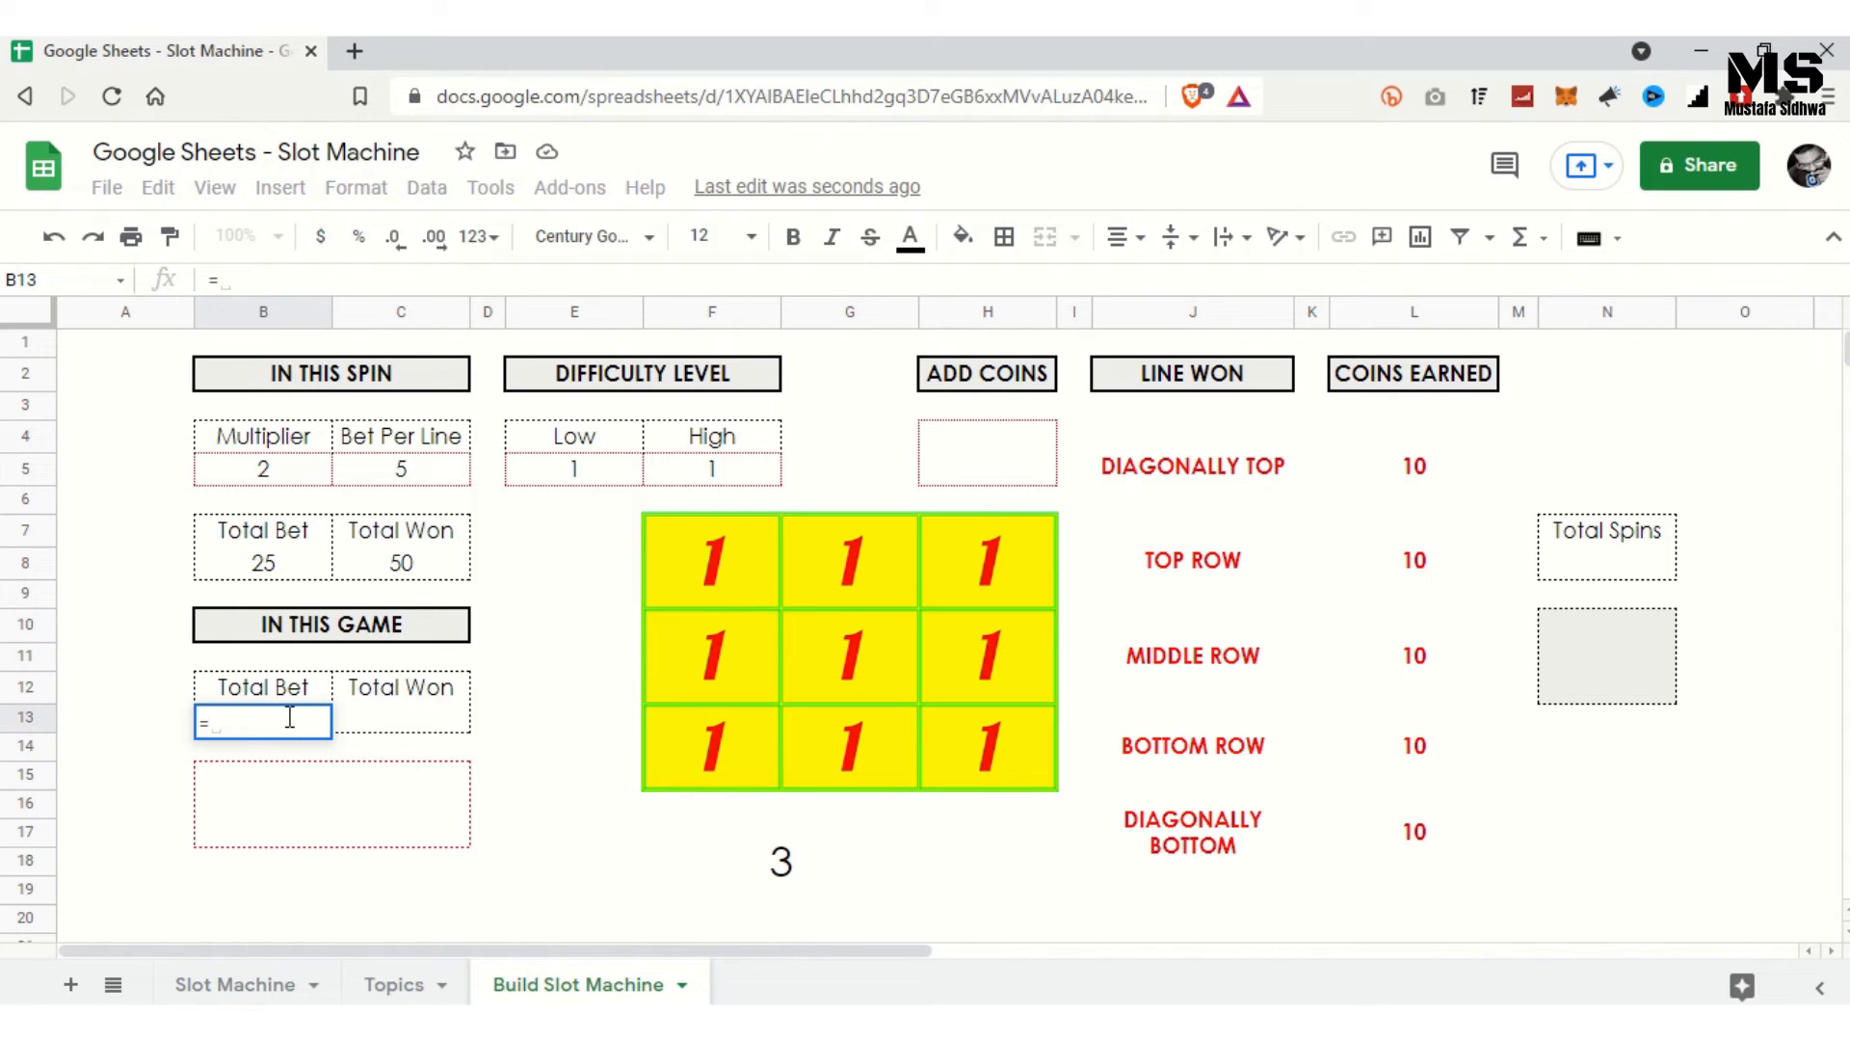
{"action": "left_click", "coordinate": [275, 565]}
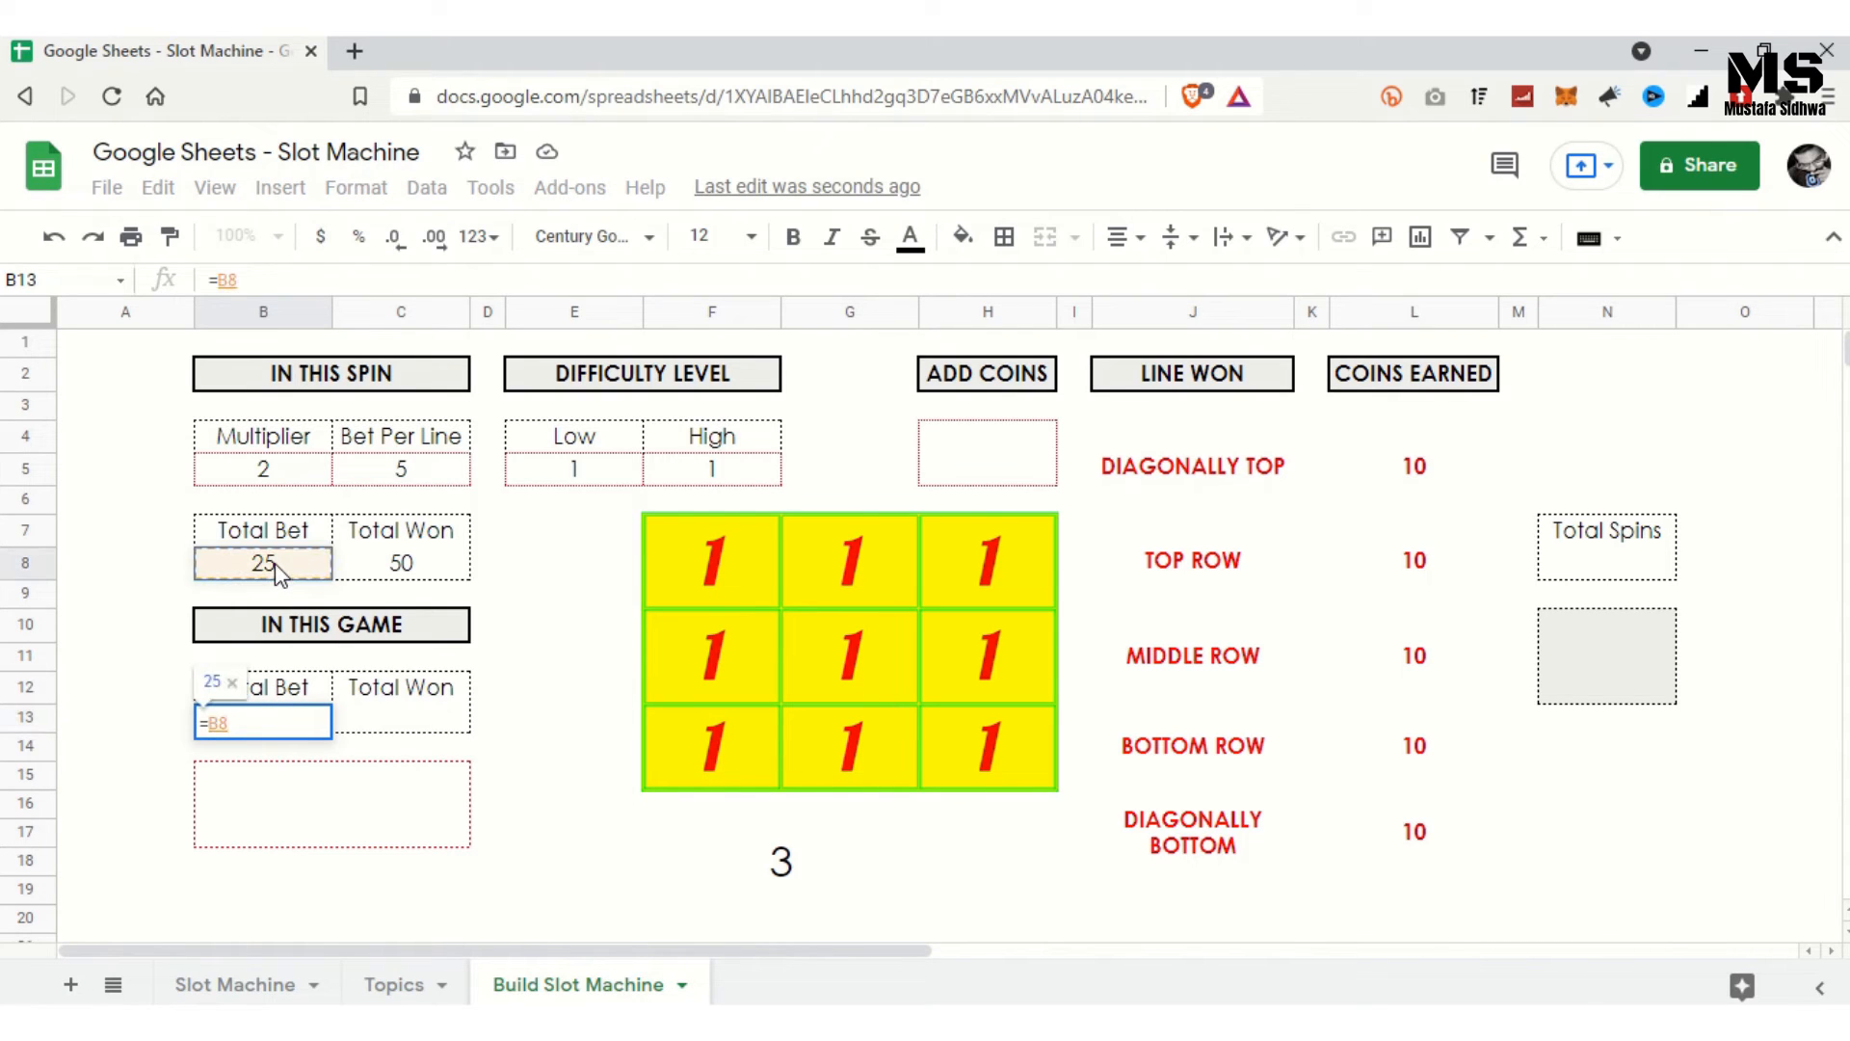
{"action": "type", "text": "+"}
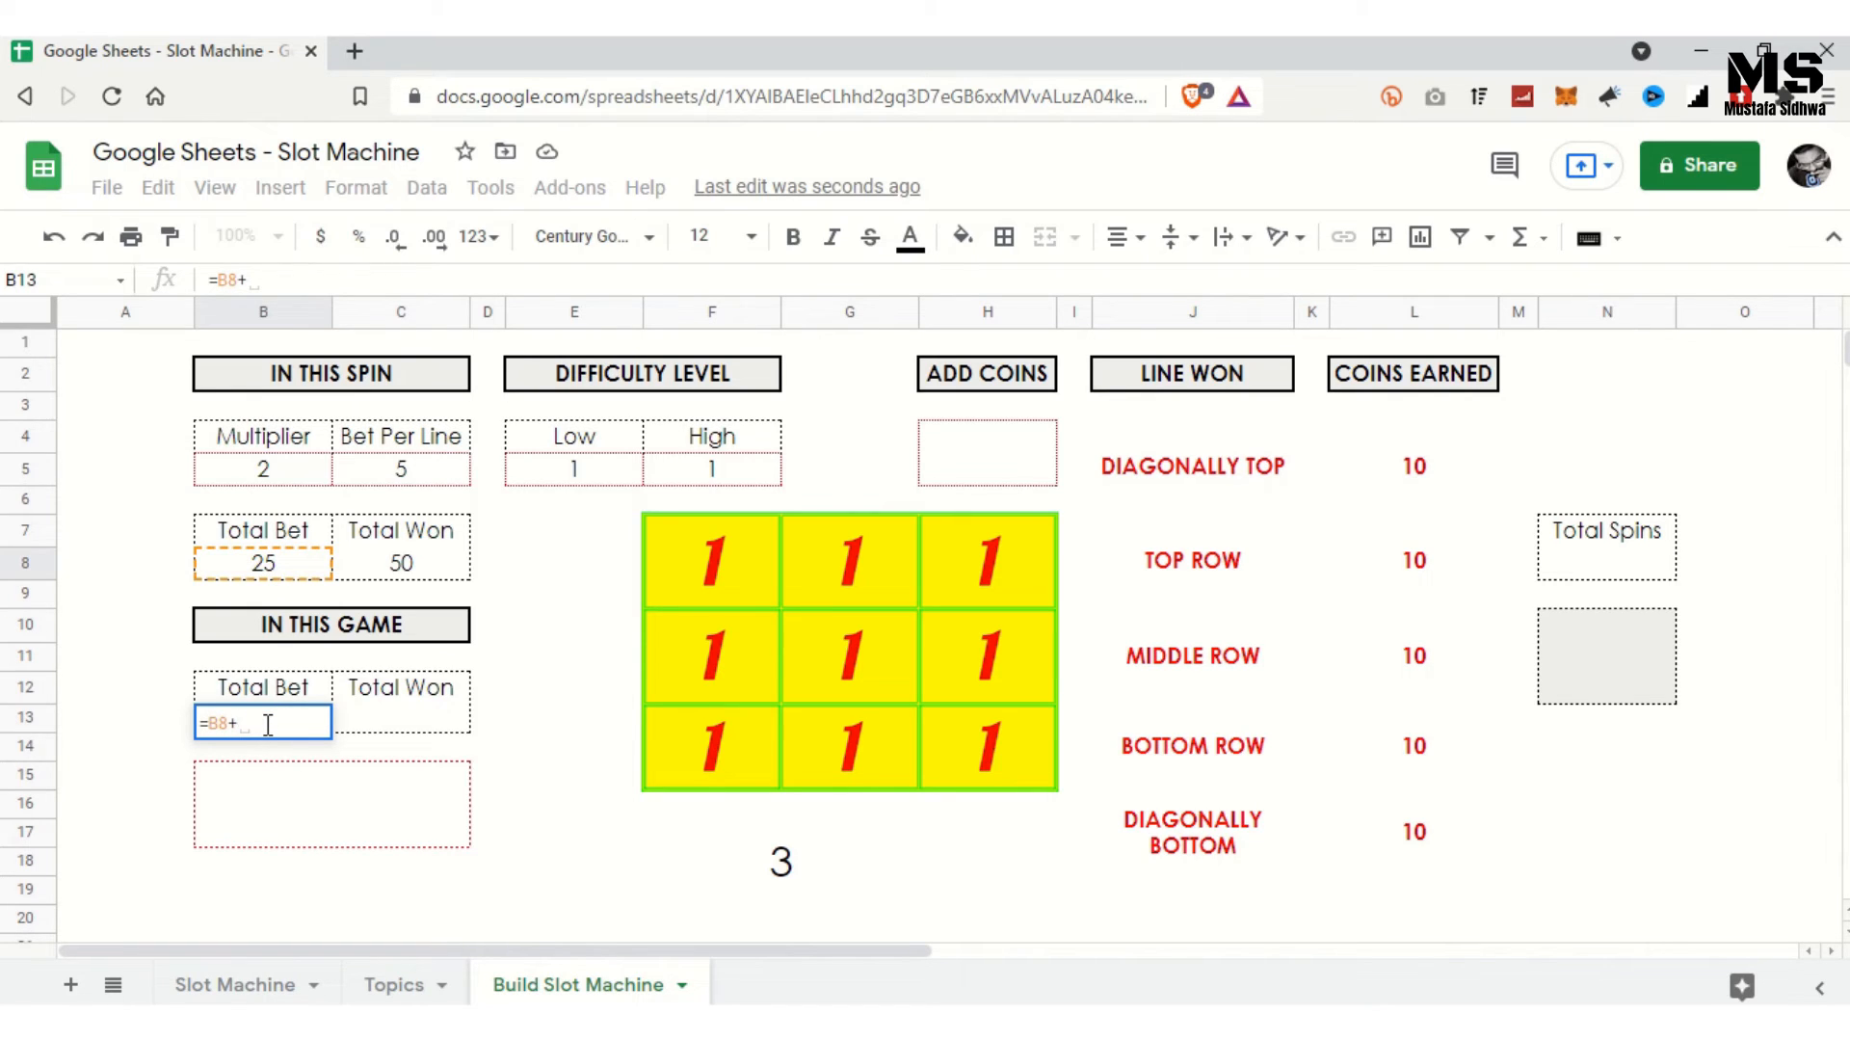
{"action": "type", "text": "b13"}
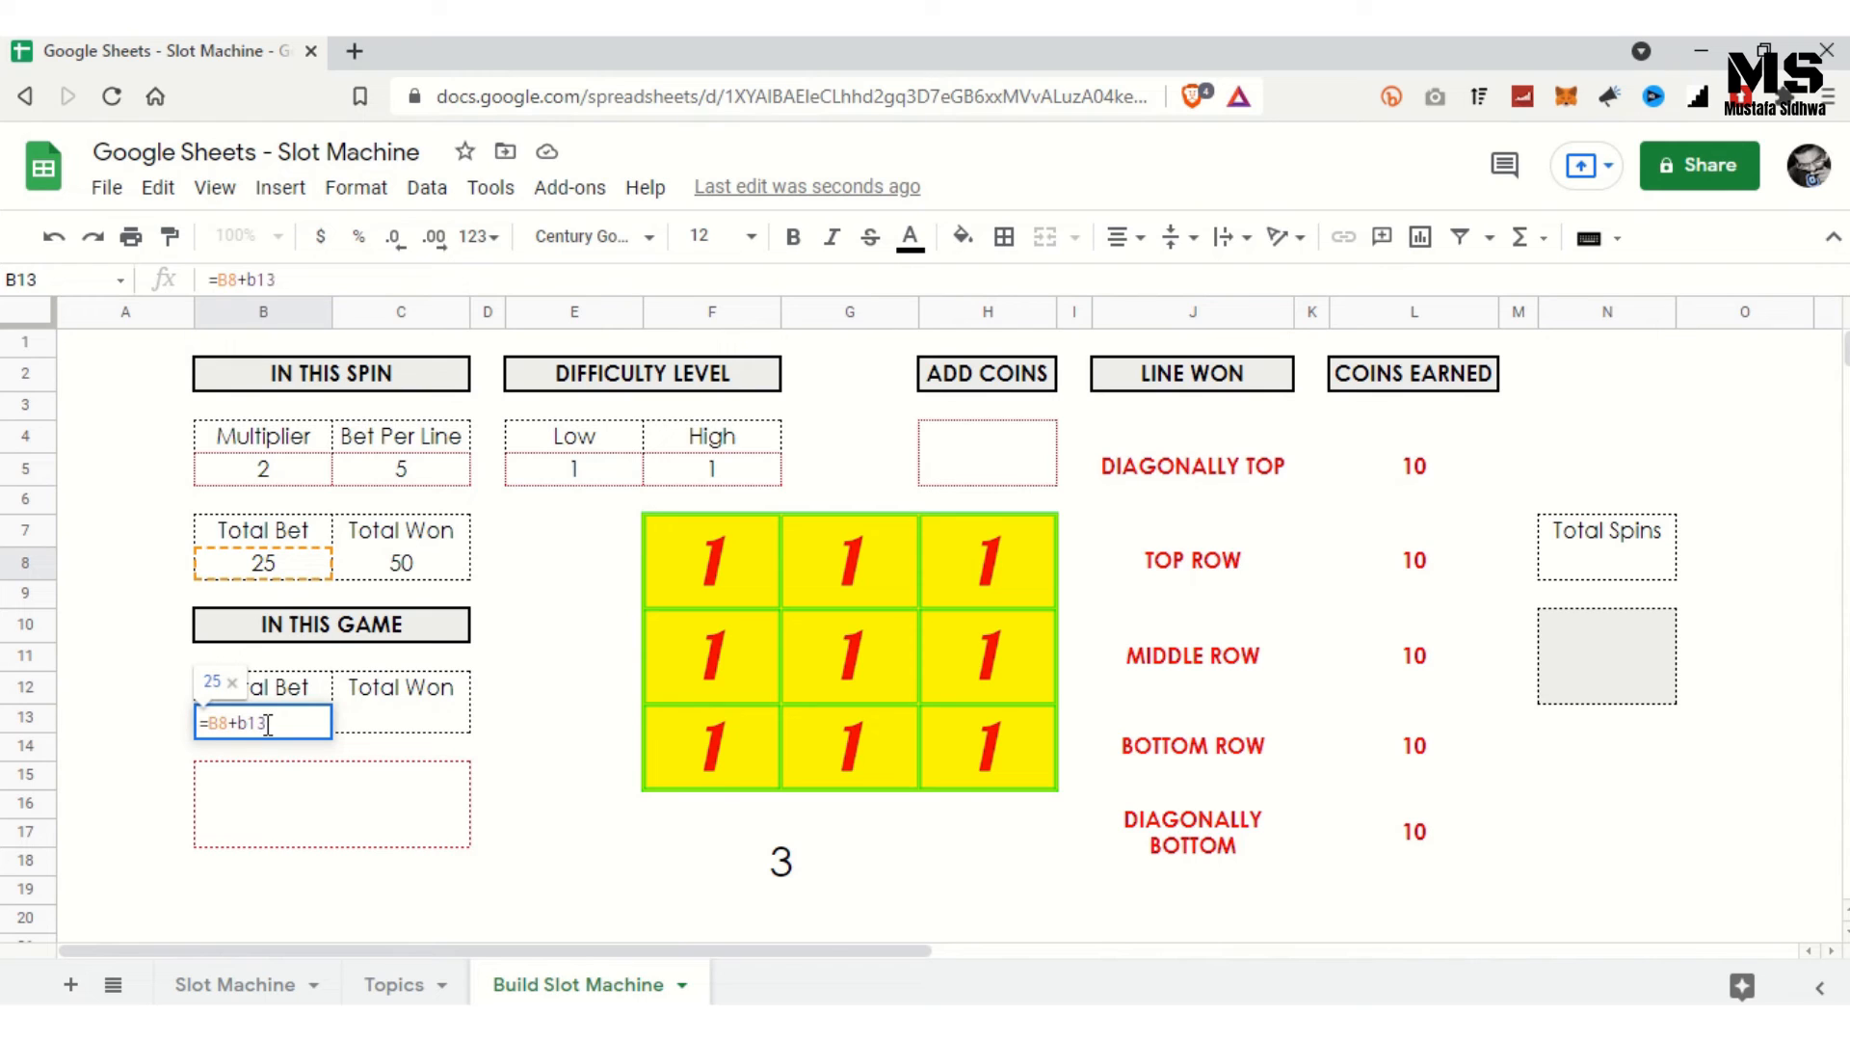
{"action": "key", "text": "BackSpace"}
{"action": "key", "text": "BackSpace"}
{"action": "key", "text": "BackSpace"}
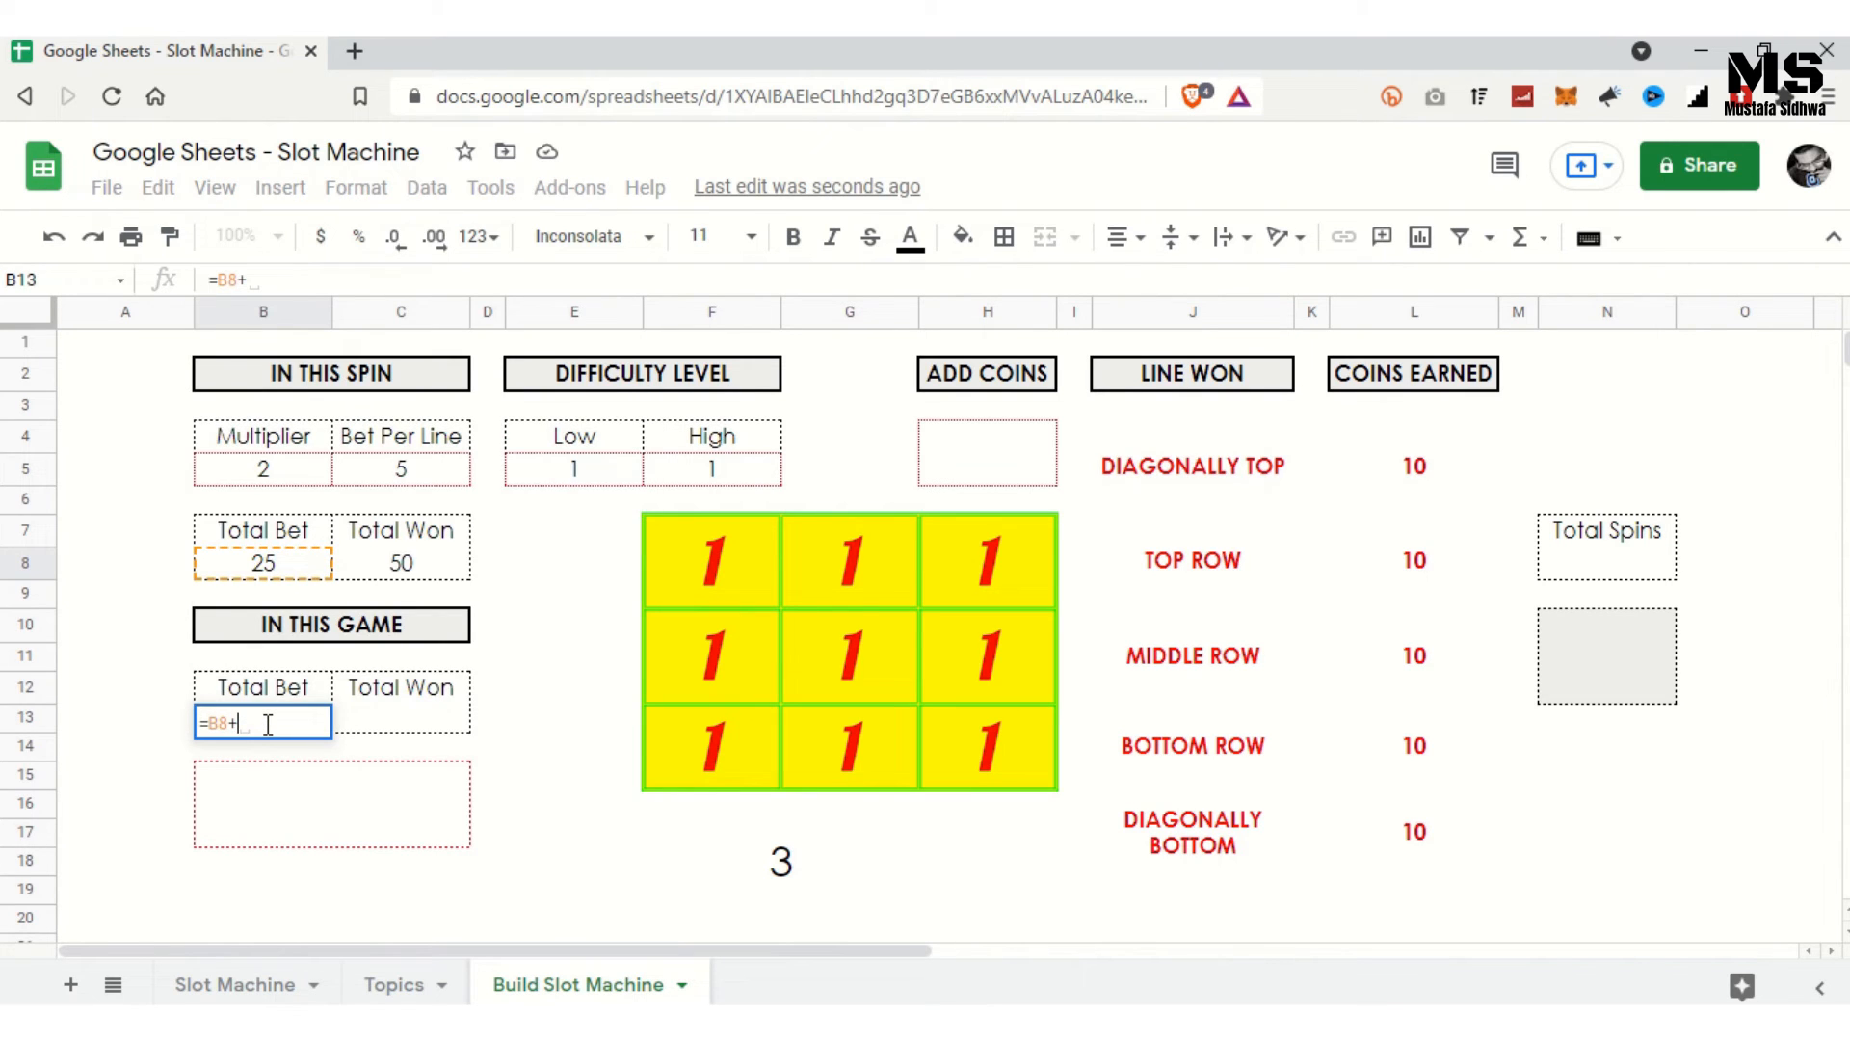
{"action": "left_click", "coordinate": [268, 725]}
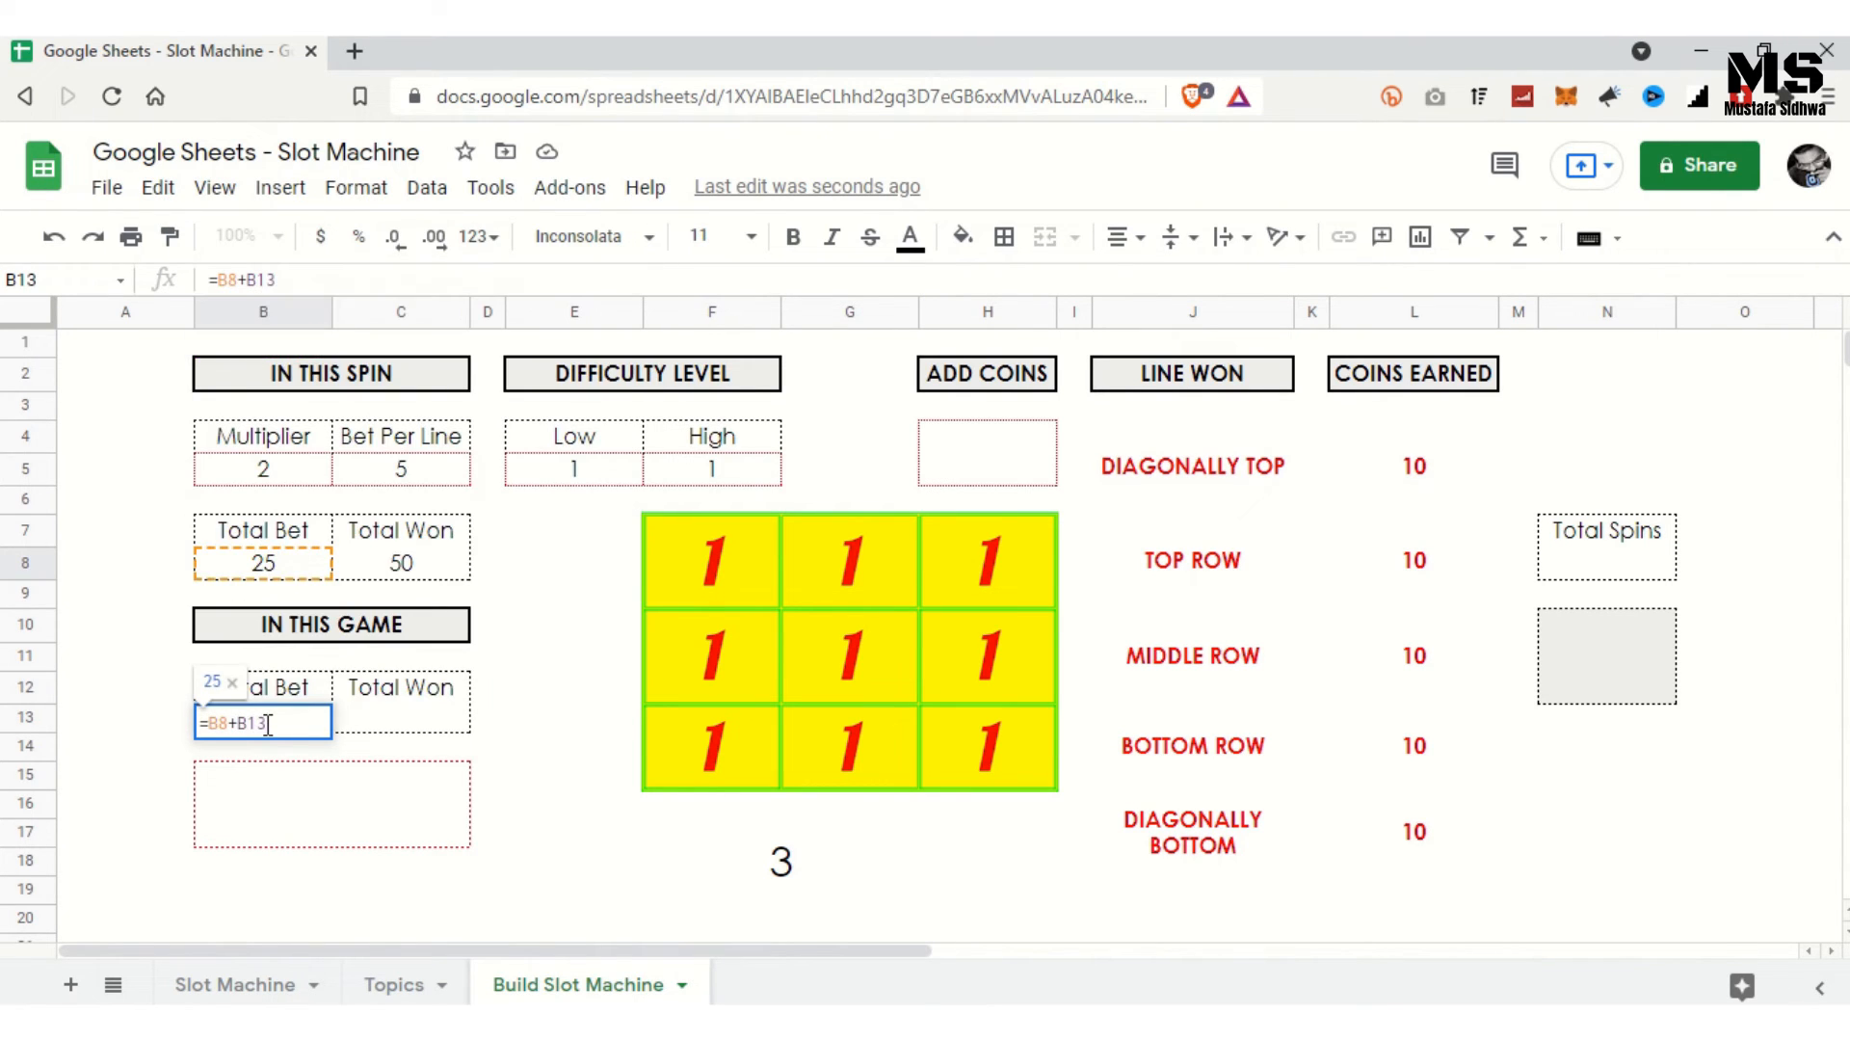
{"action": "key", "text": "Return"}
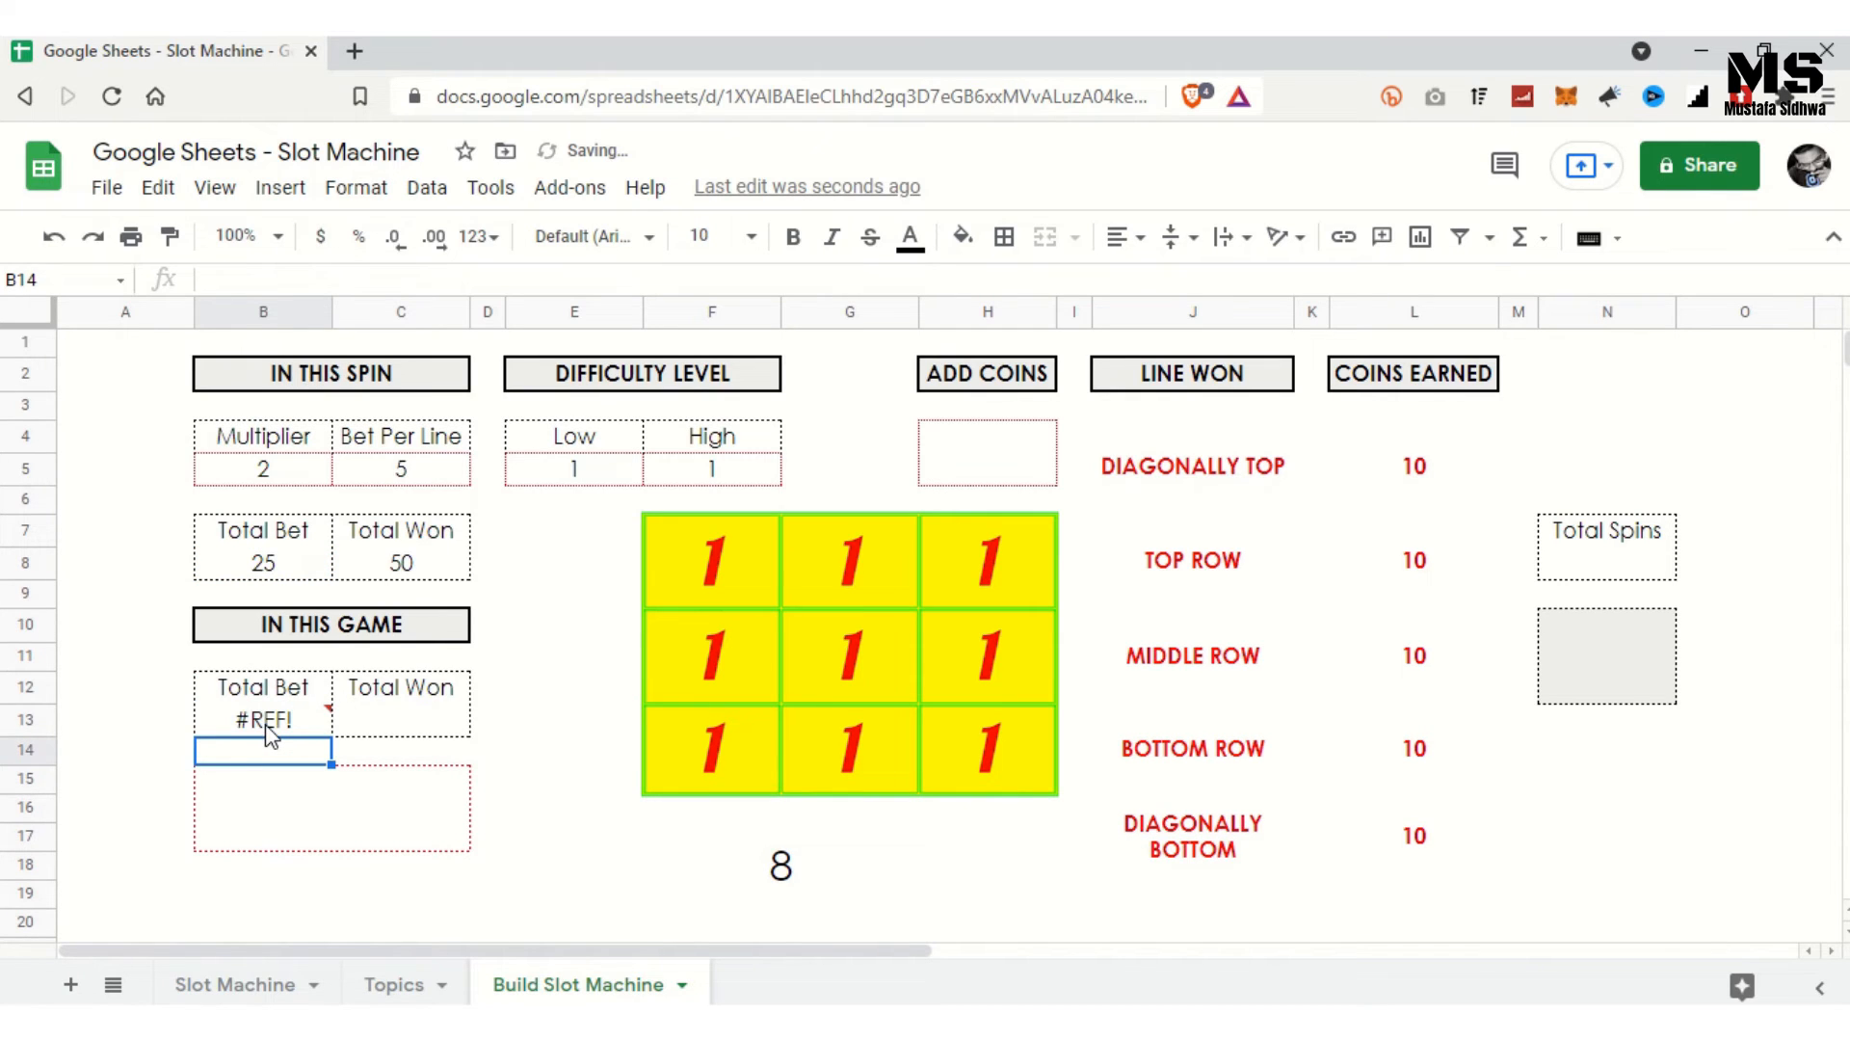
Step: Turn on iterative calculation in the spreadsheet settings with a maximum of 1 iteration and save the settings
{"action": "mouse_move", "coordinate": [272, 737]}
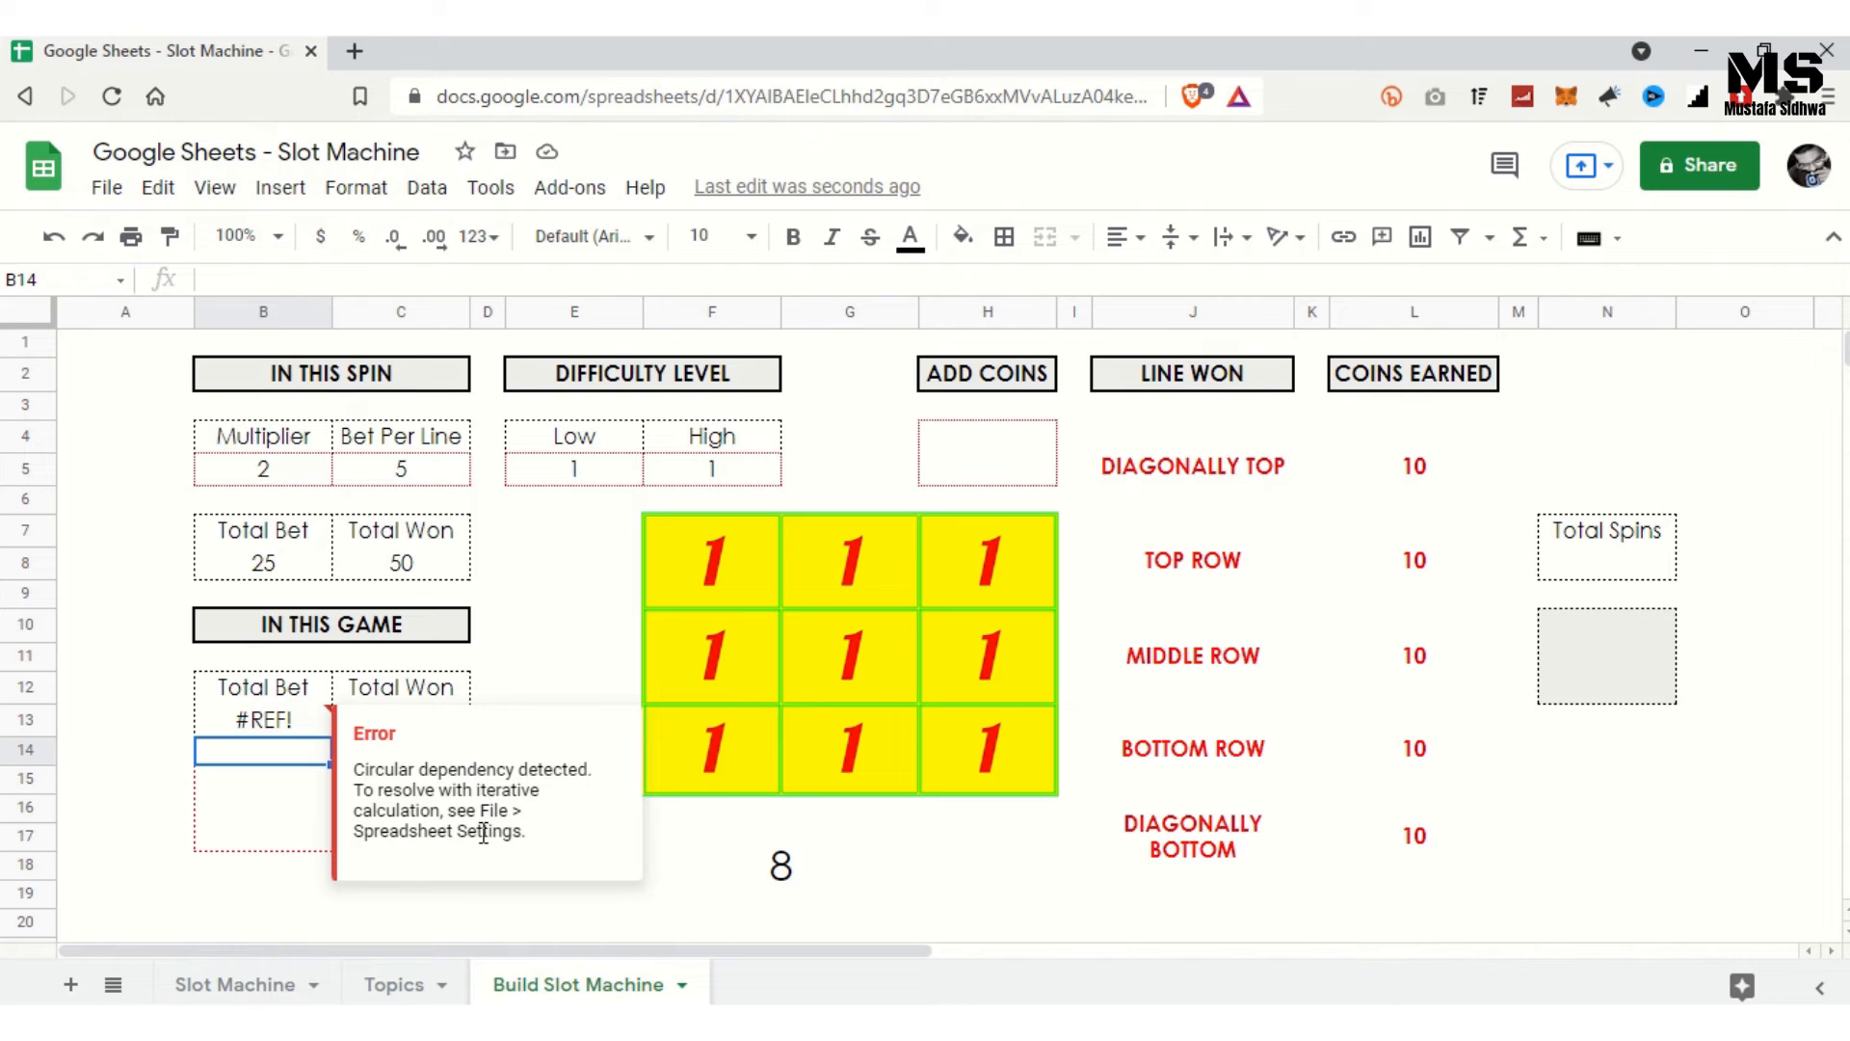
{"action": "left_click", "coordinate": [109, 191]}
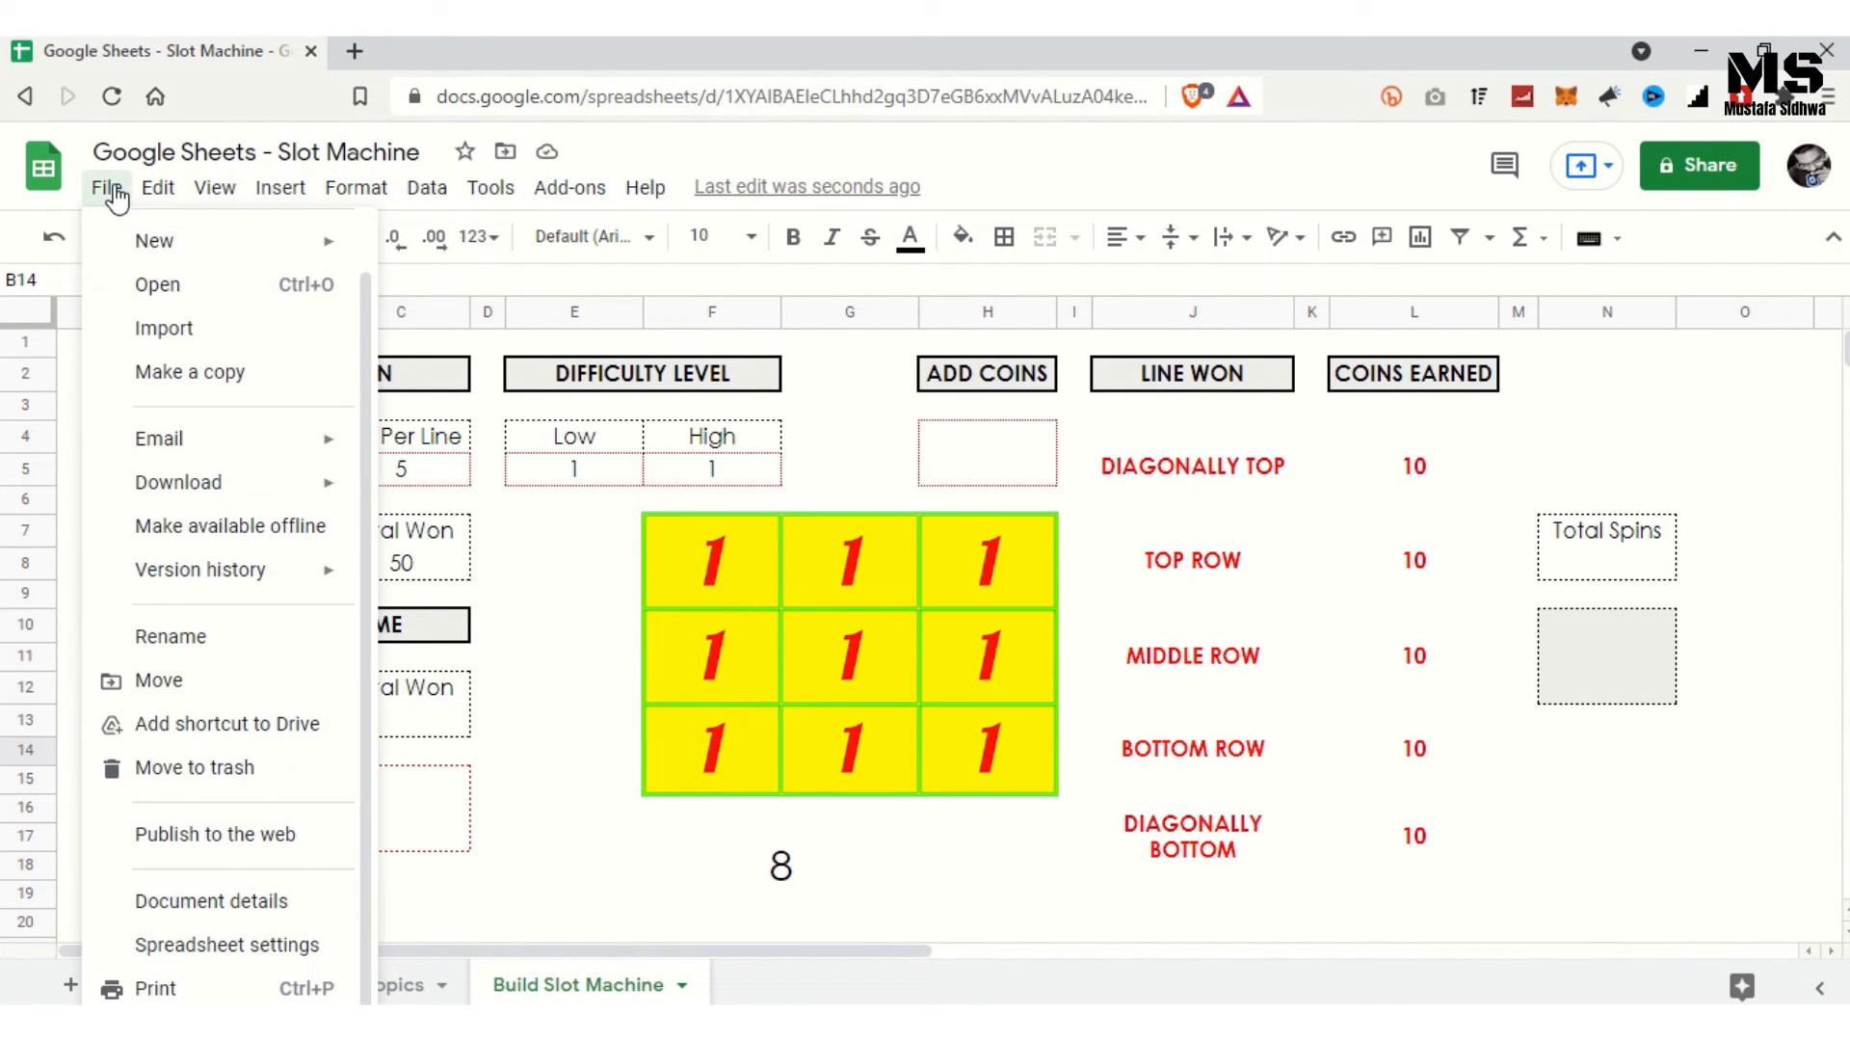
{"action": "left_click", "coordinate": [253, 943]}
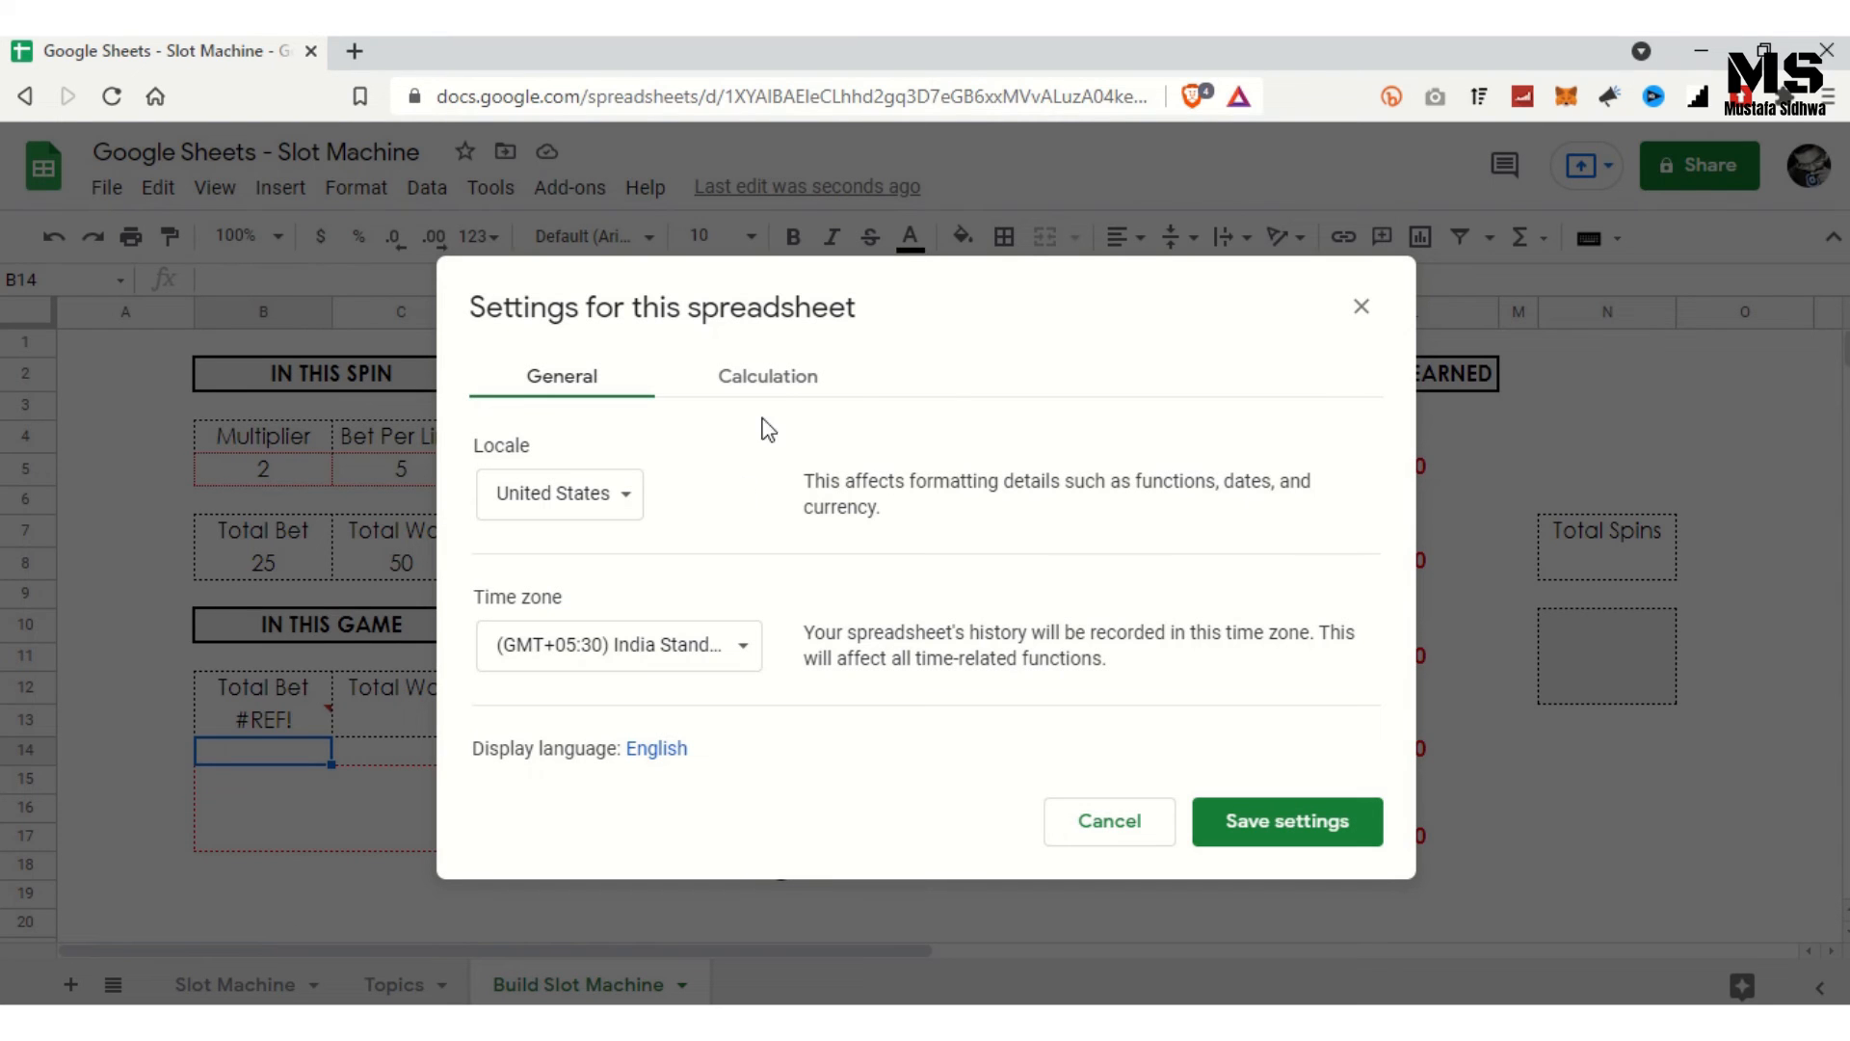
{"action": "left_click", "coordinate": [777, 375]}
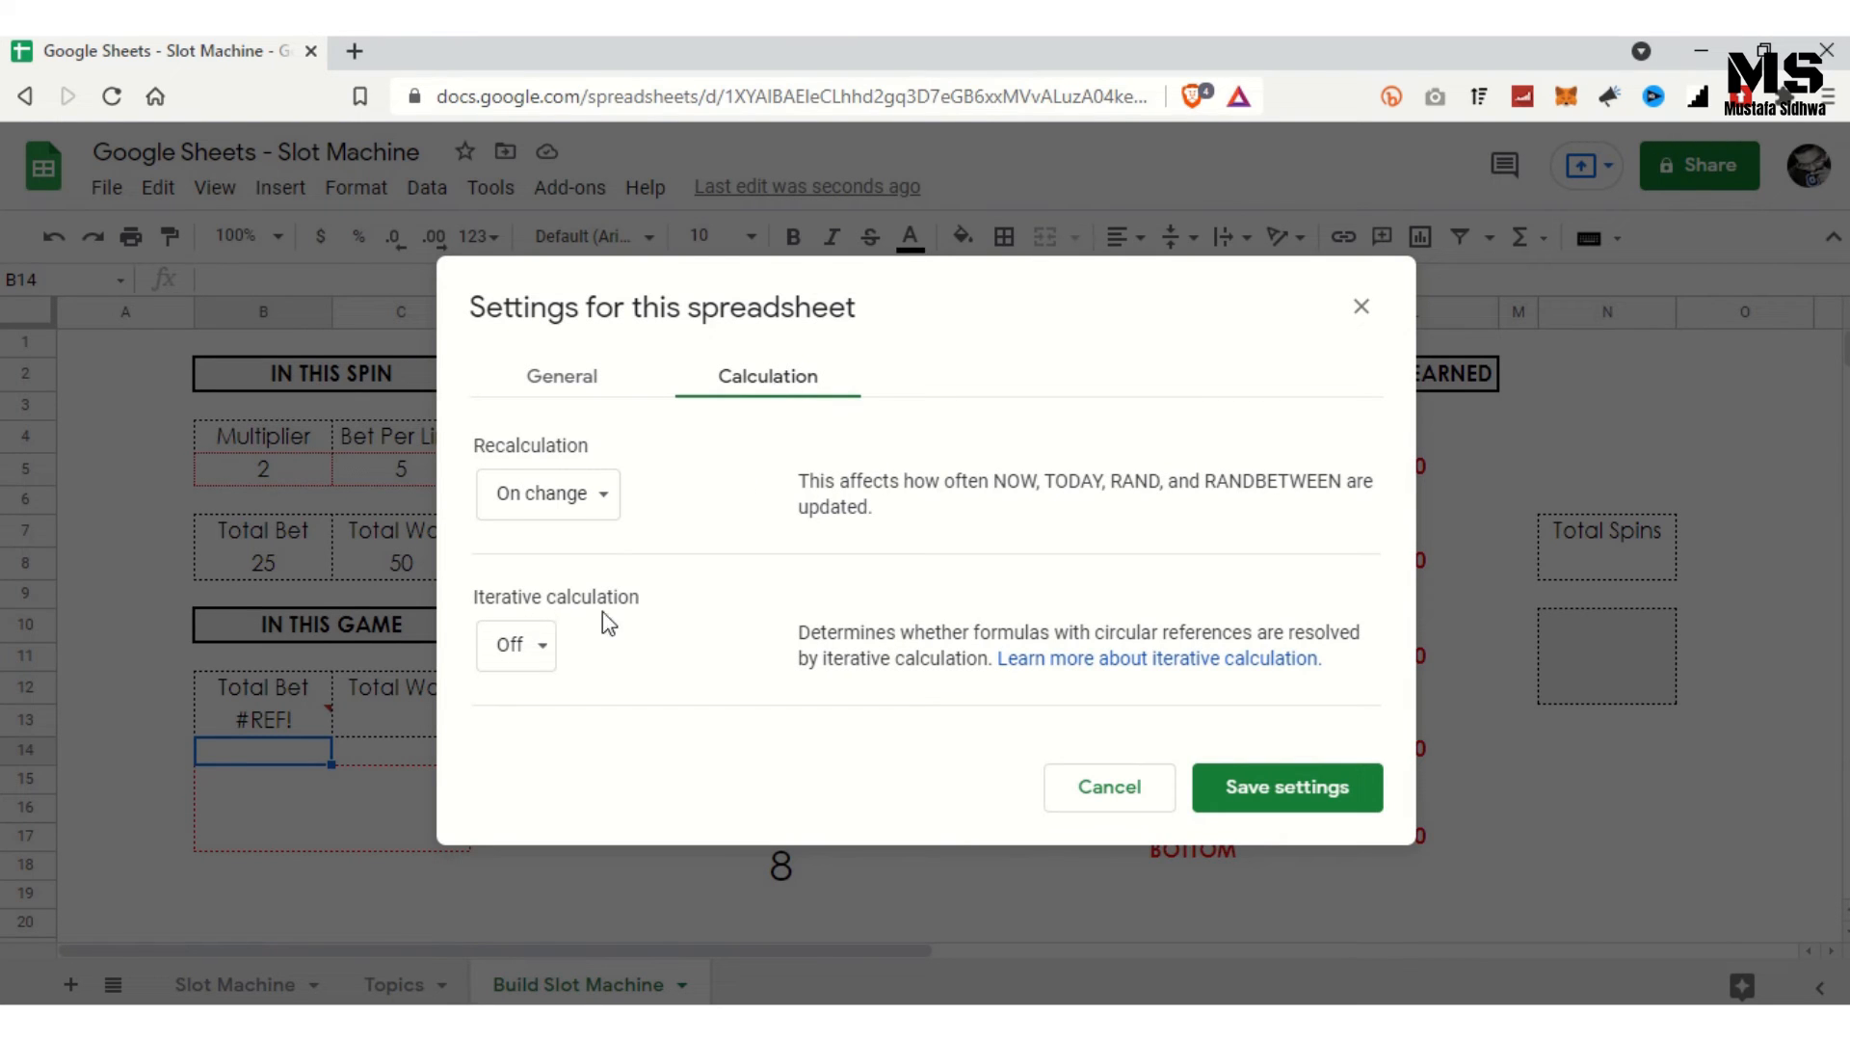
{"action": "left_click", "coordinate": [532, 653]}
{"action": "left_click", "coordinate": [539, 601]}
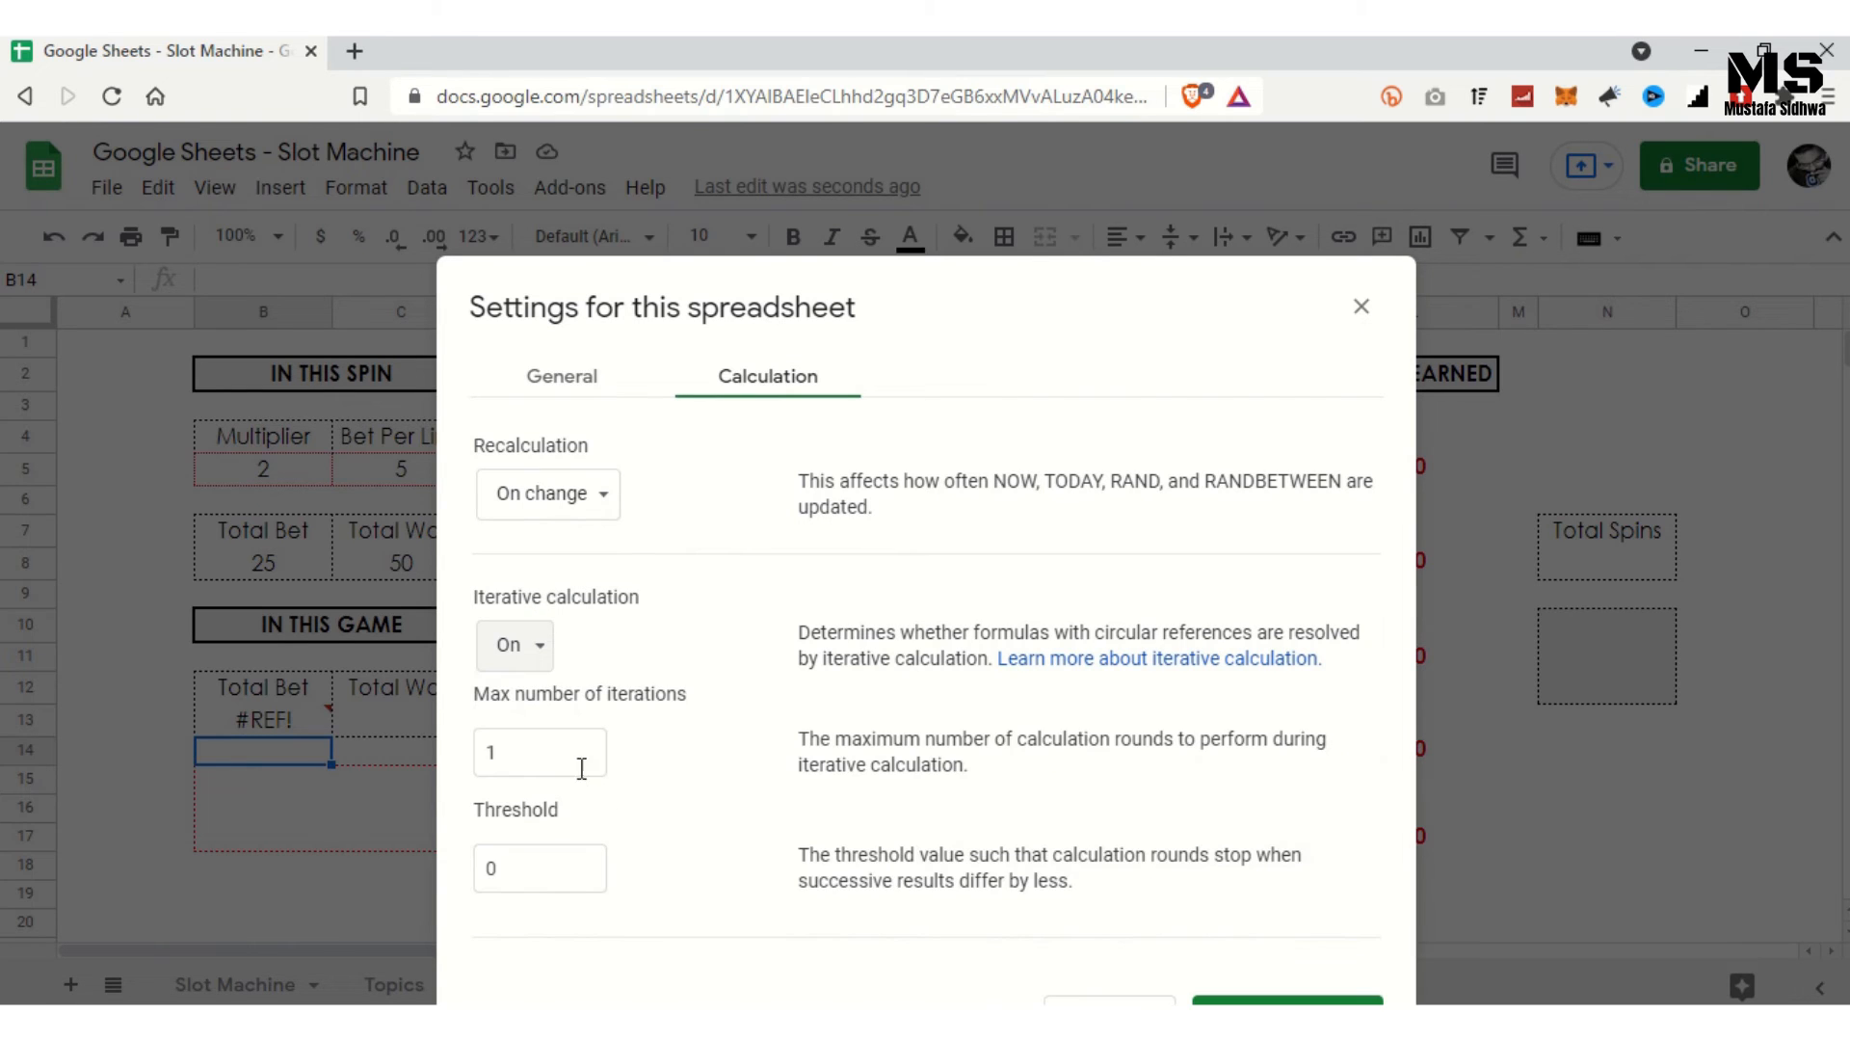
{"action": "left_click", "coordinate": [541, 752]}
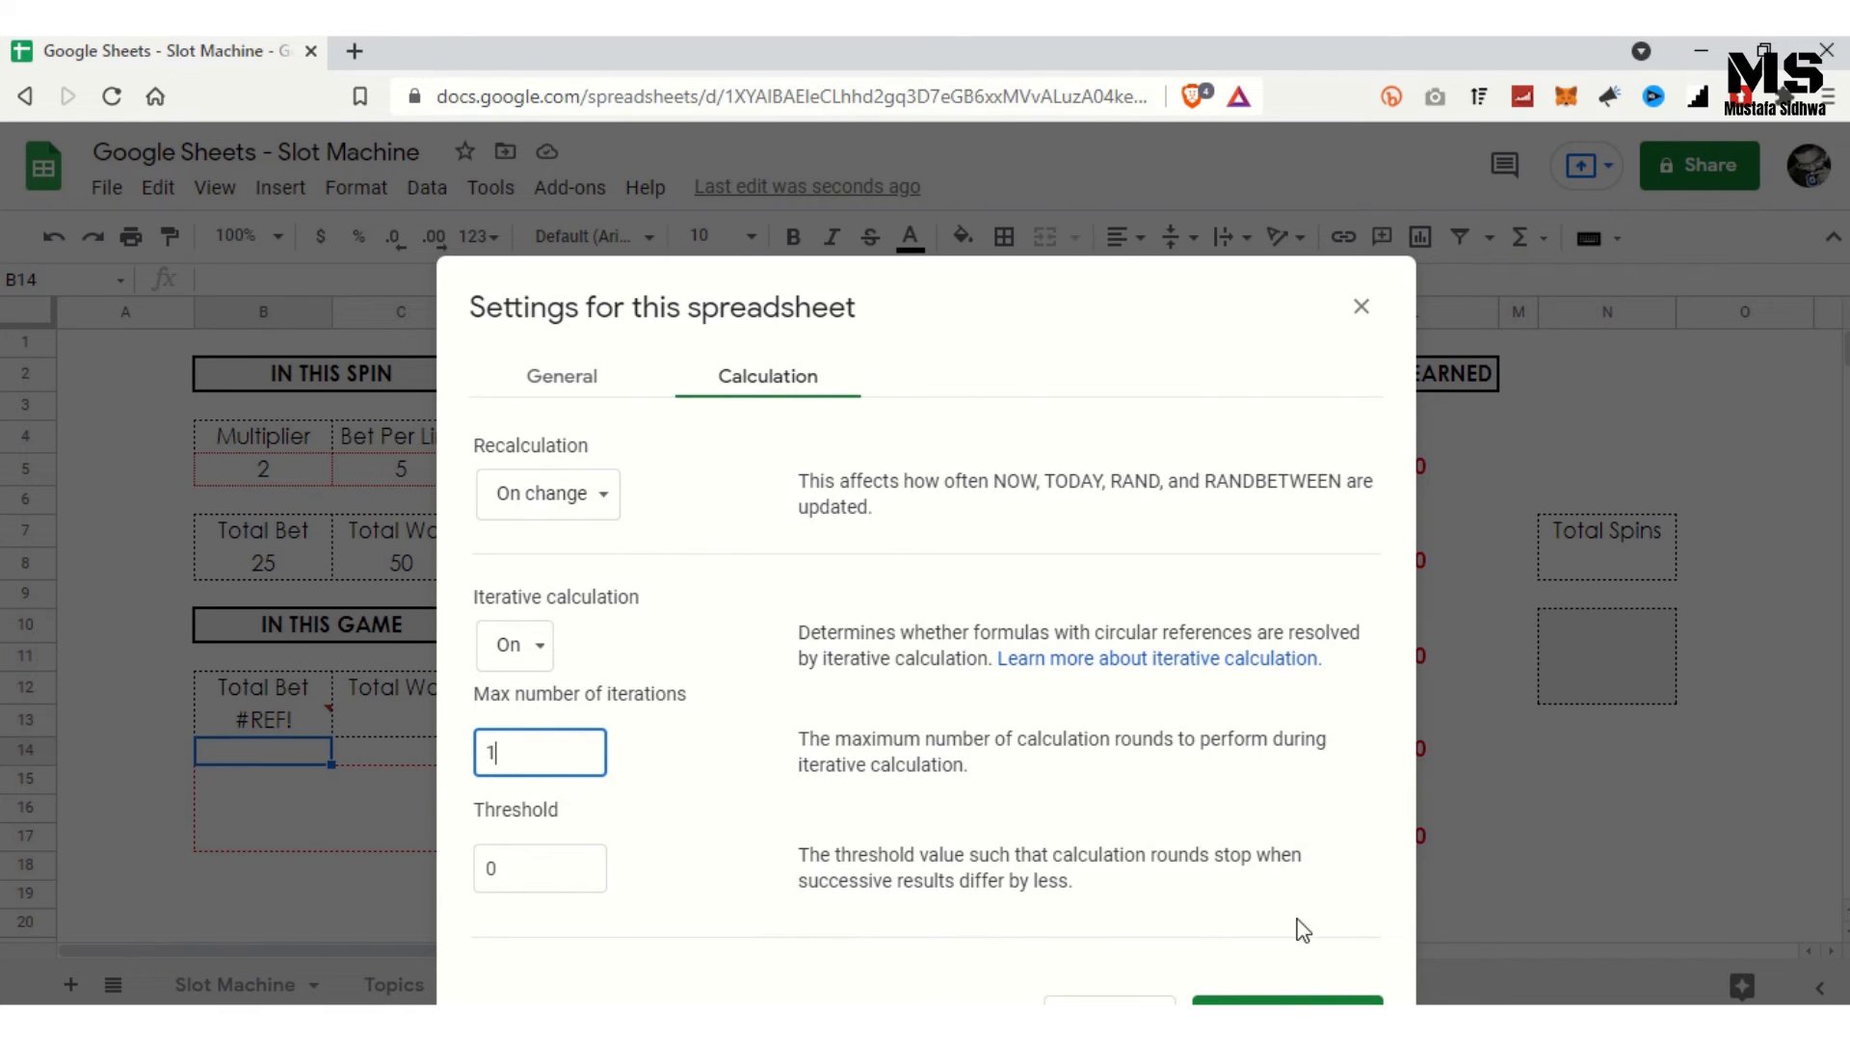
{"action": "left_click", "coordinate": [1288, 1002]}
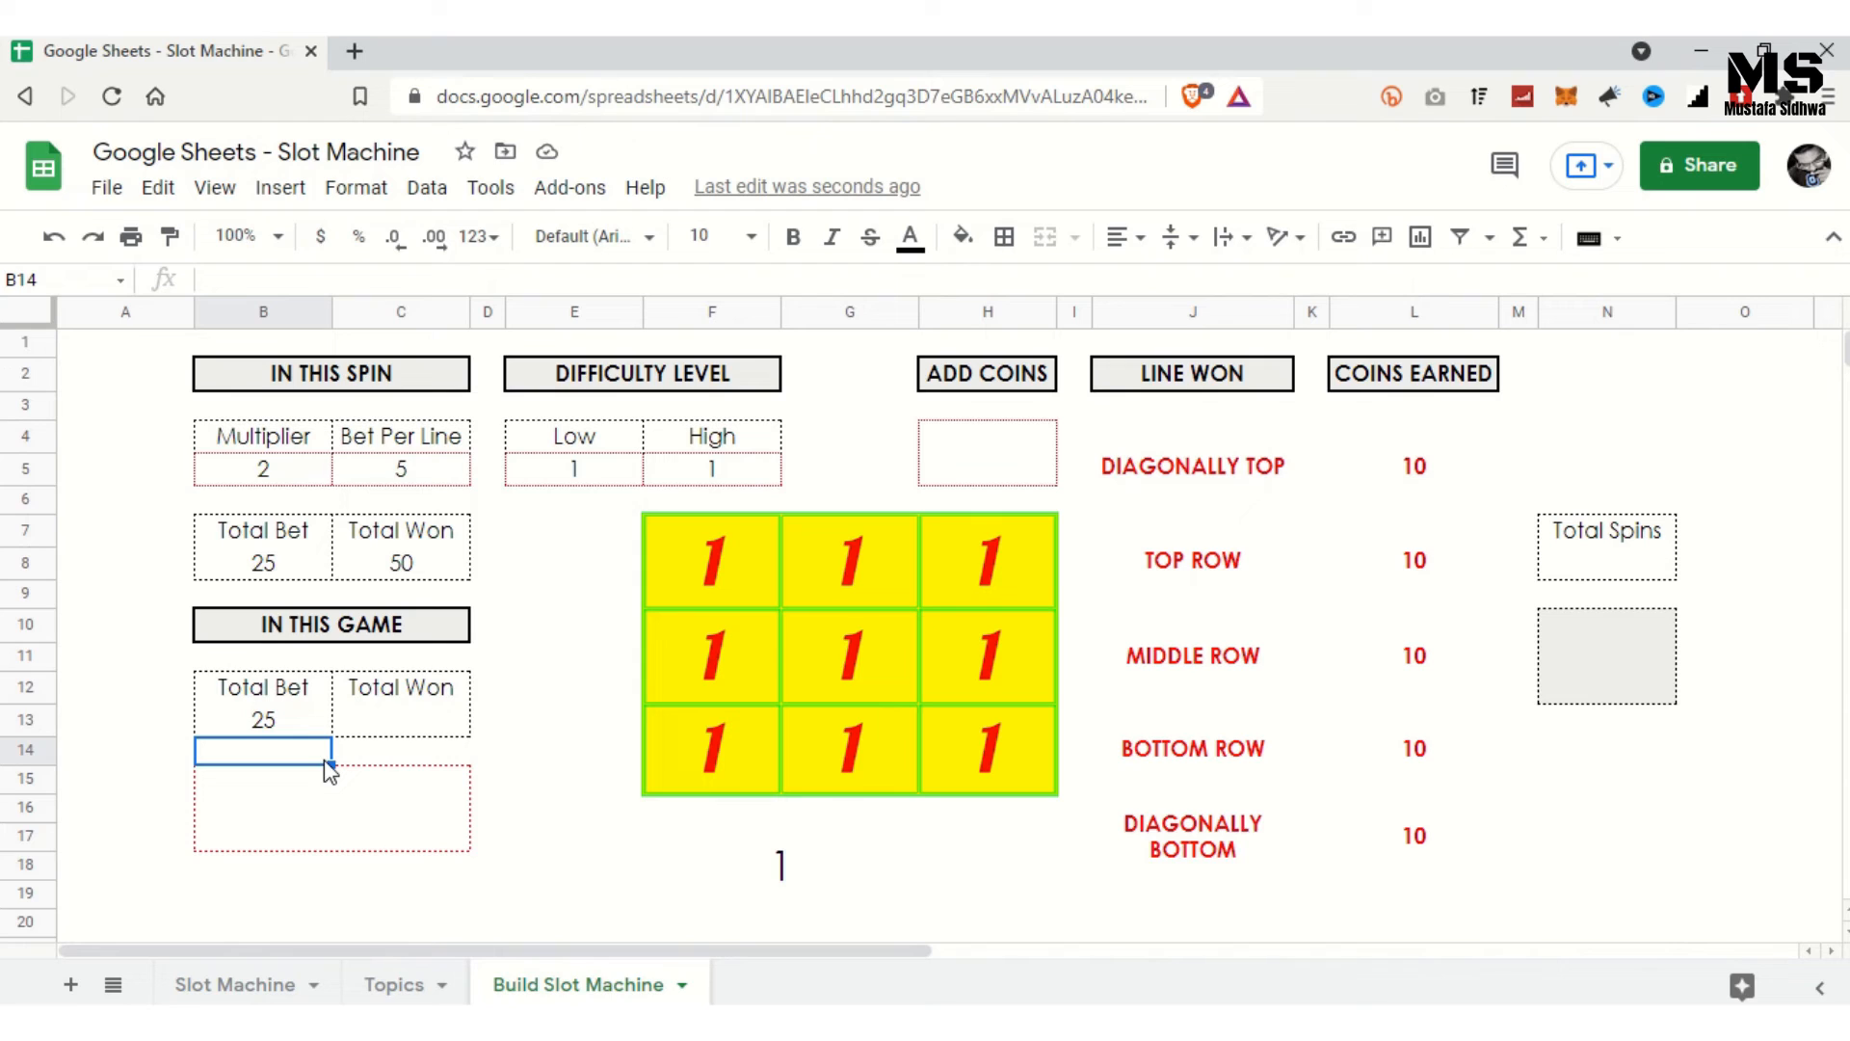
Step: Enter the self-referencing formula =C13+C8 in C13 for the Total Won under IN THIS GAME and trigger one recalculation
{"action": "key", "text": "Up"}
{"action": "key", "text": "Right"}
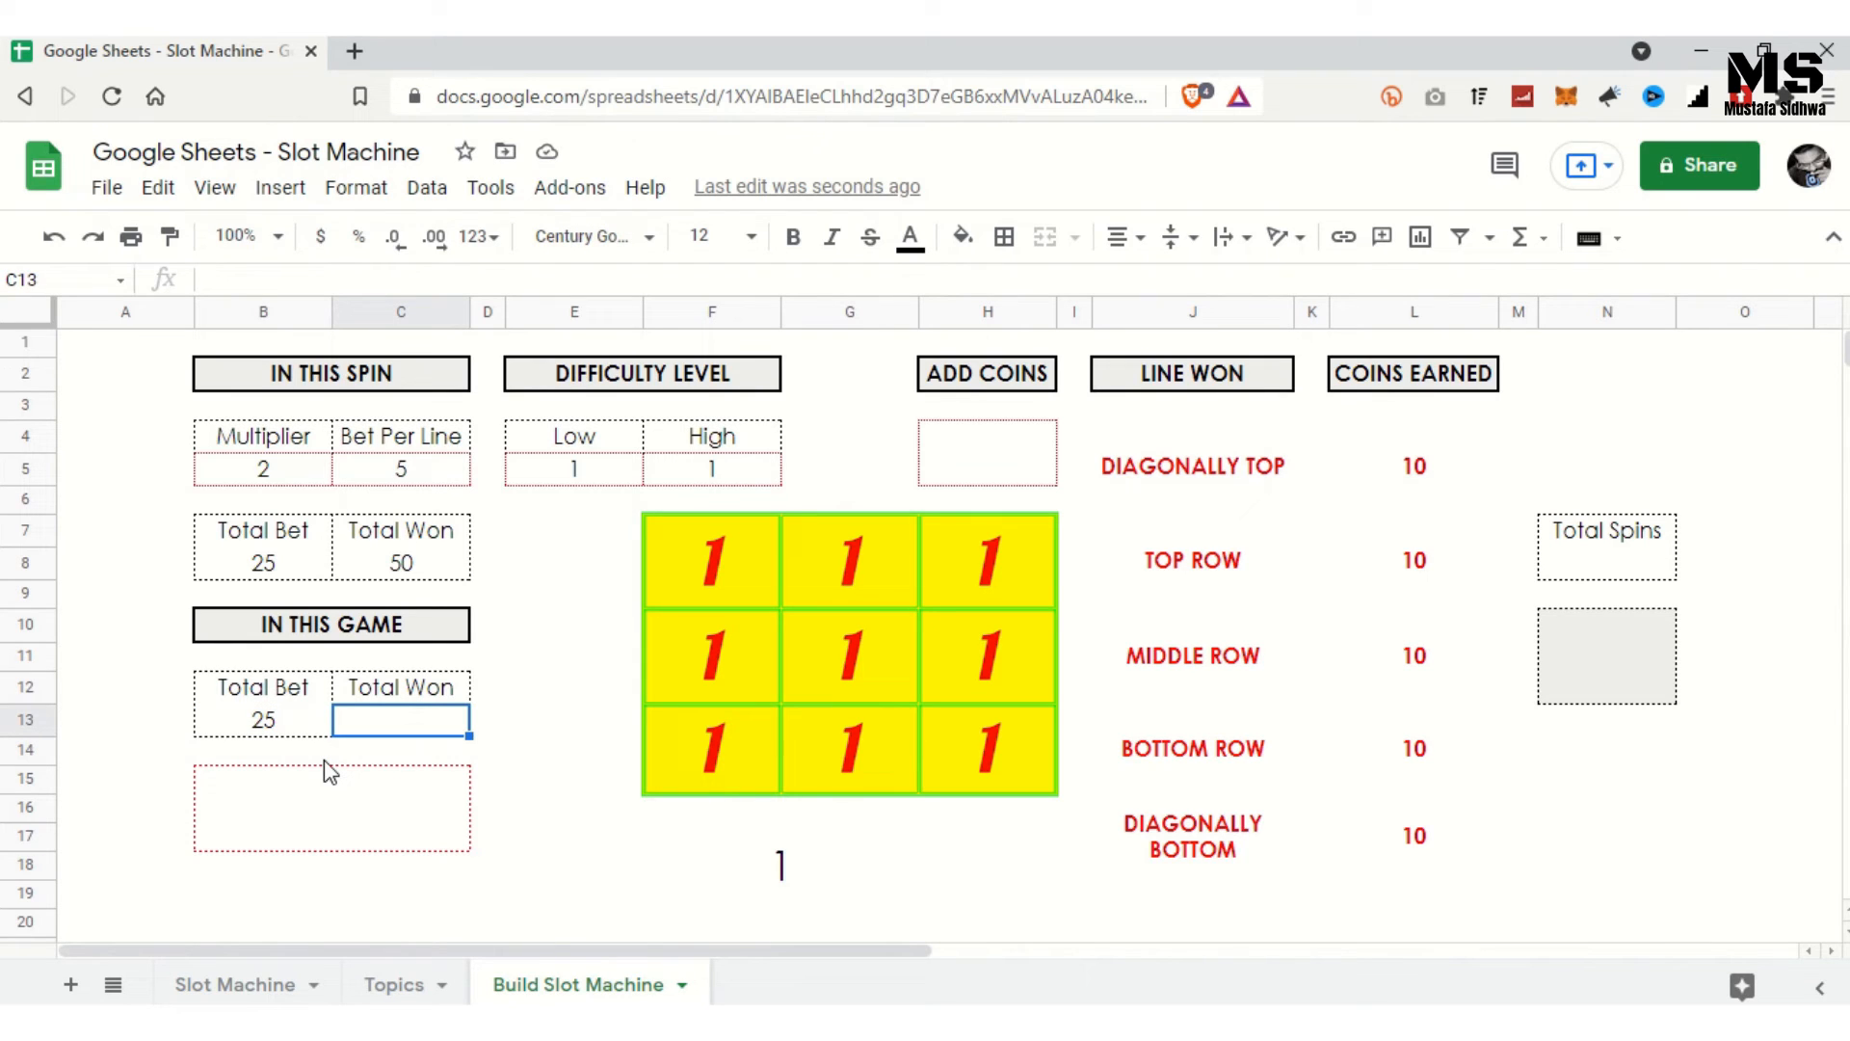
{"action": "type", "text": "="}
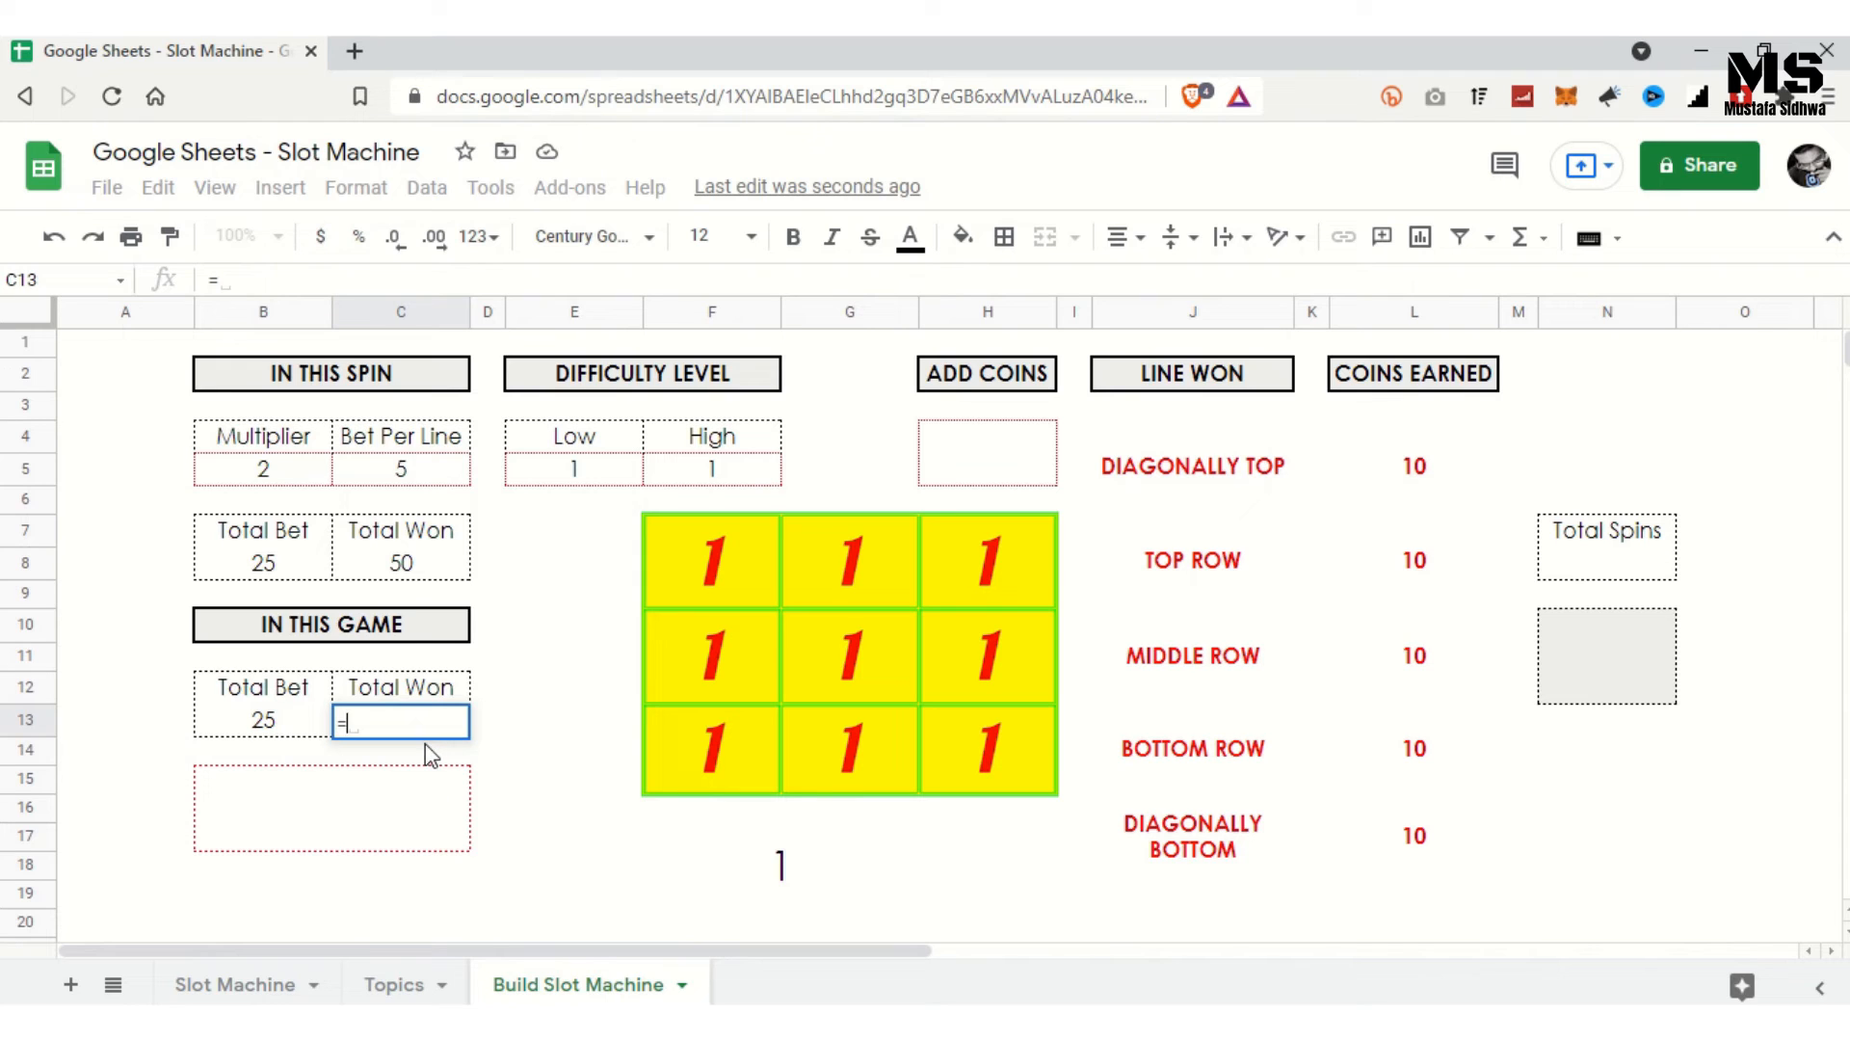
{"action": "type", "text": "C13"}
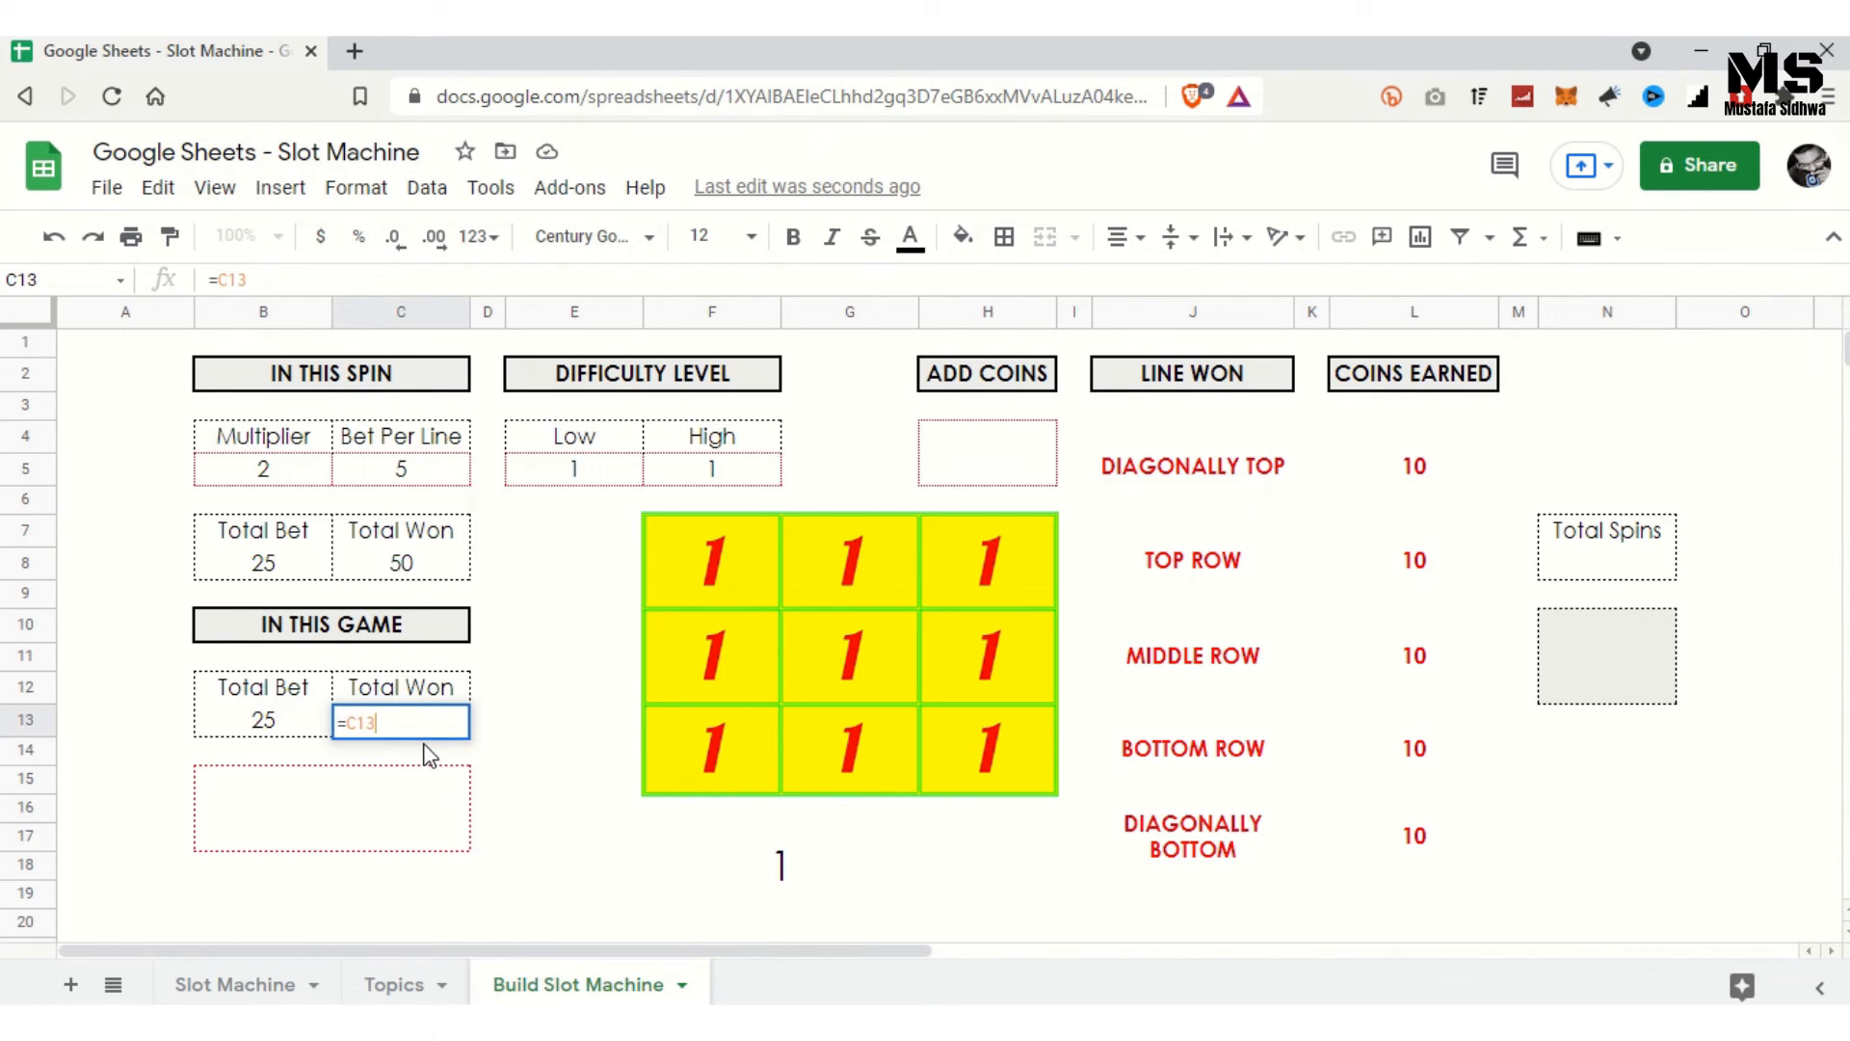
{"action": "type", "text": "+"}
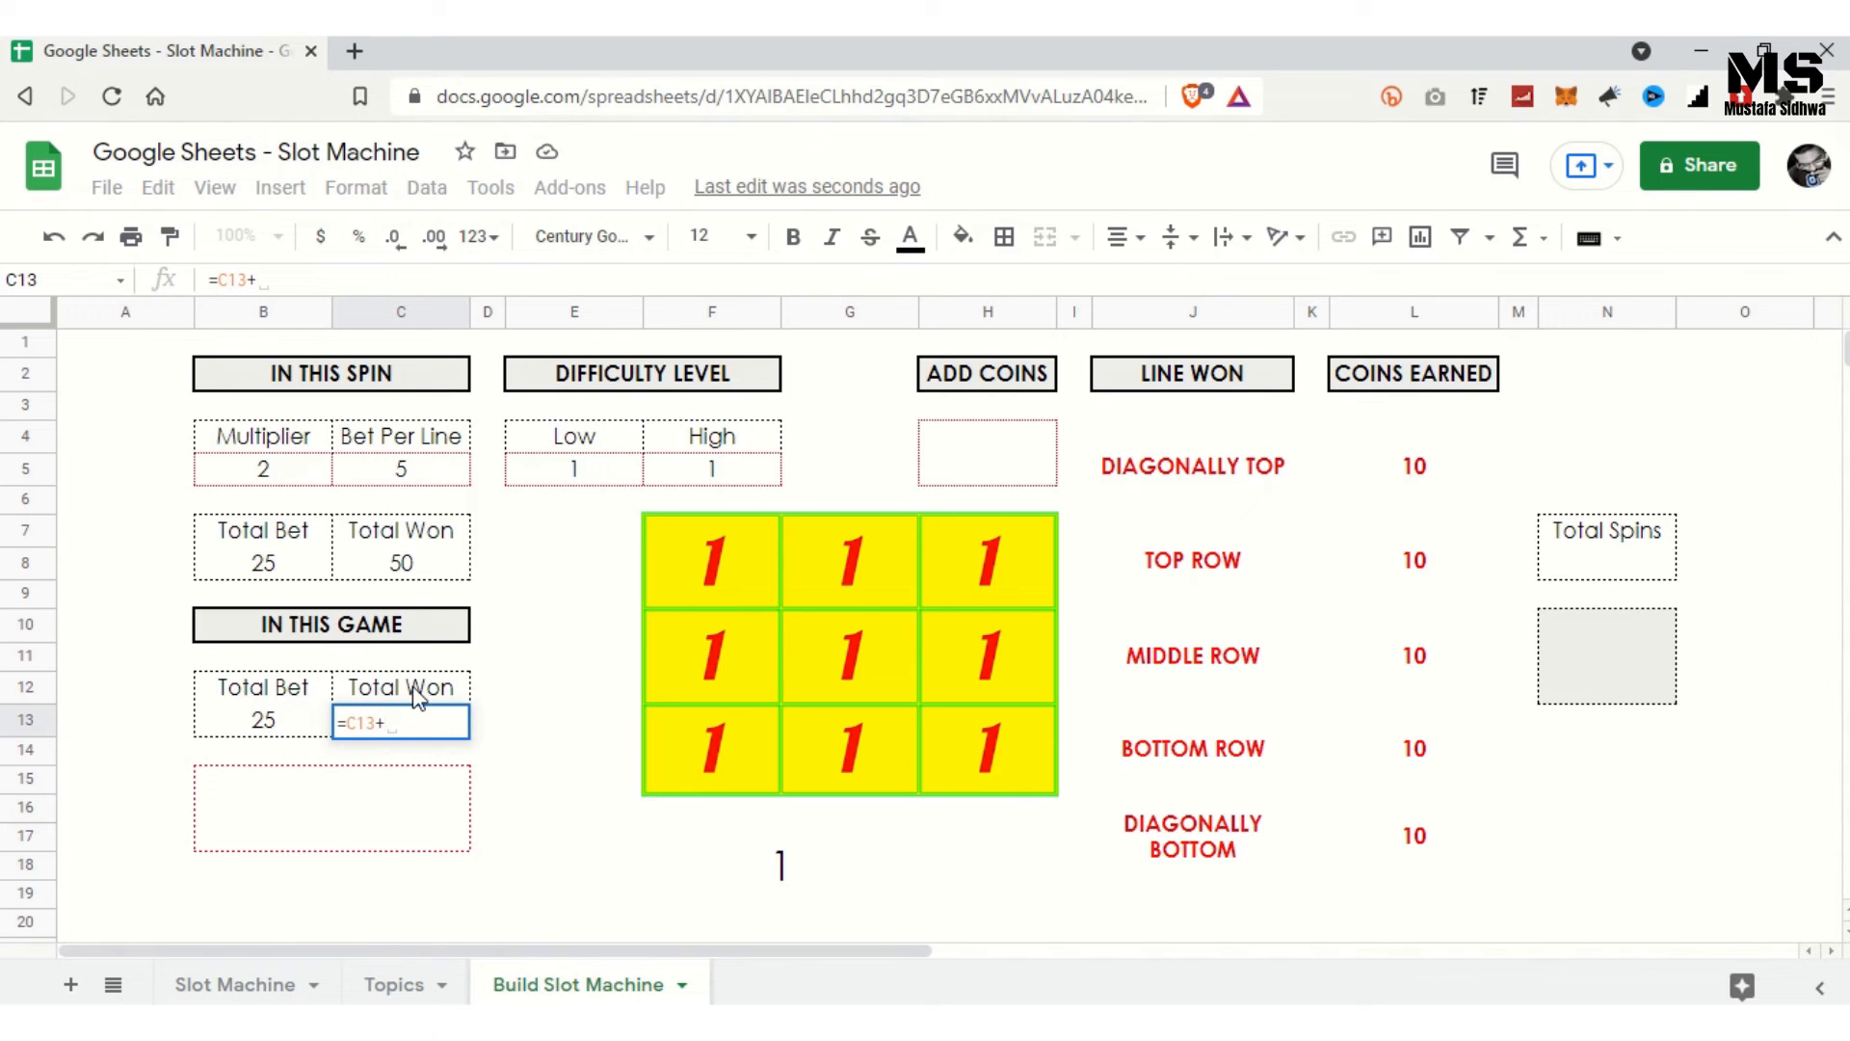
{"action": "left_click", "coordinate": [413, 568]}
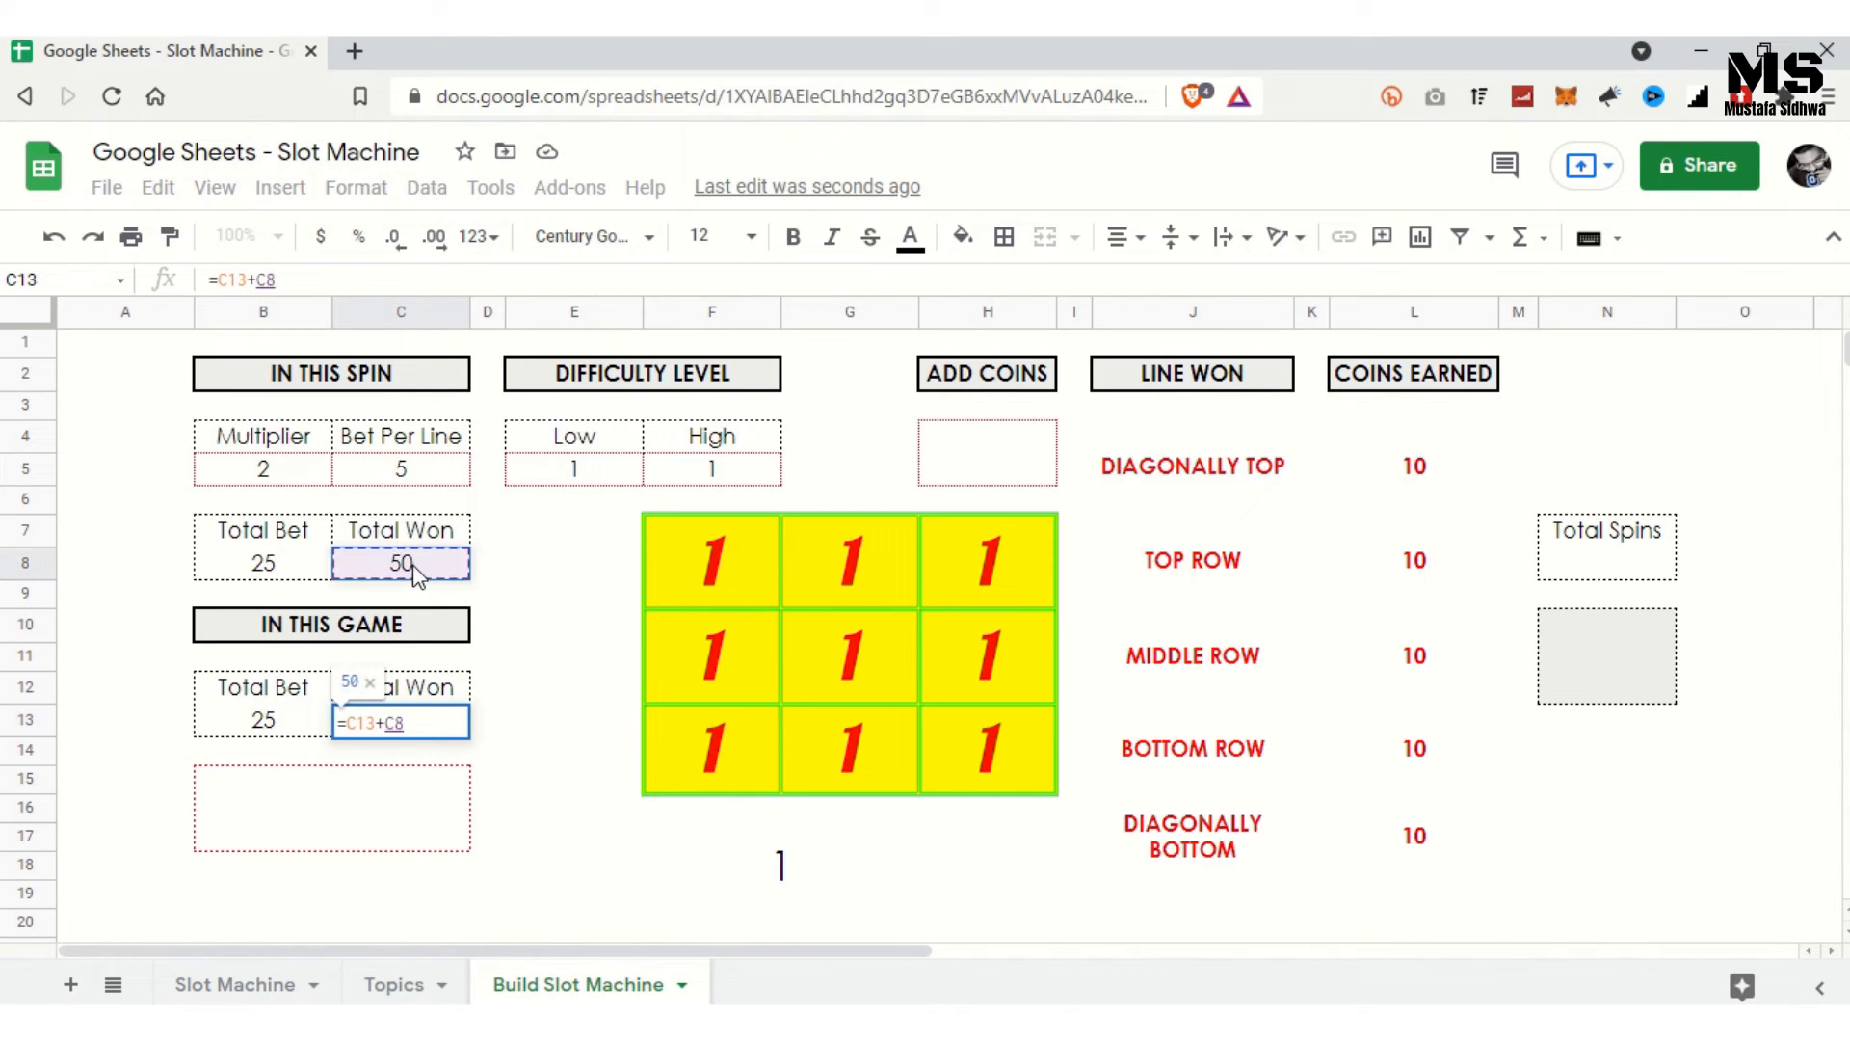
{"action": "key", "text": "Return"}
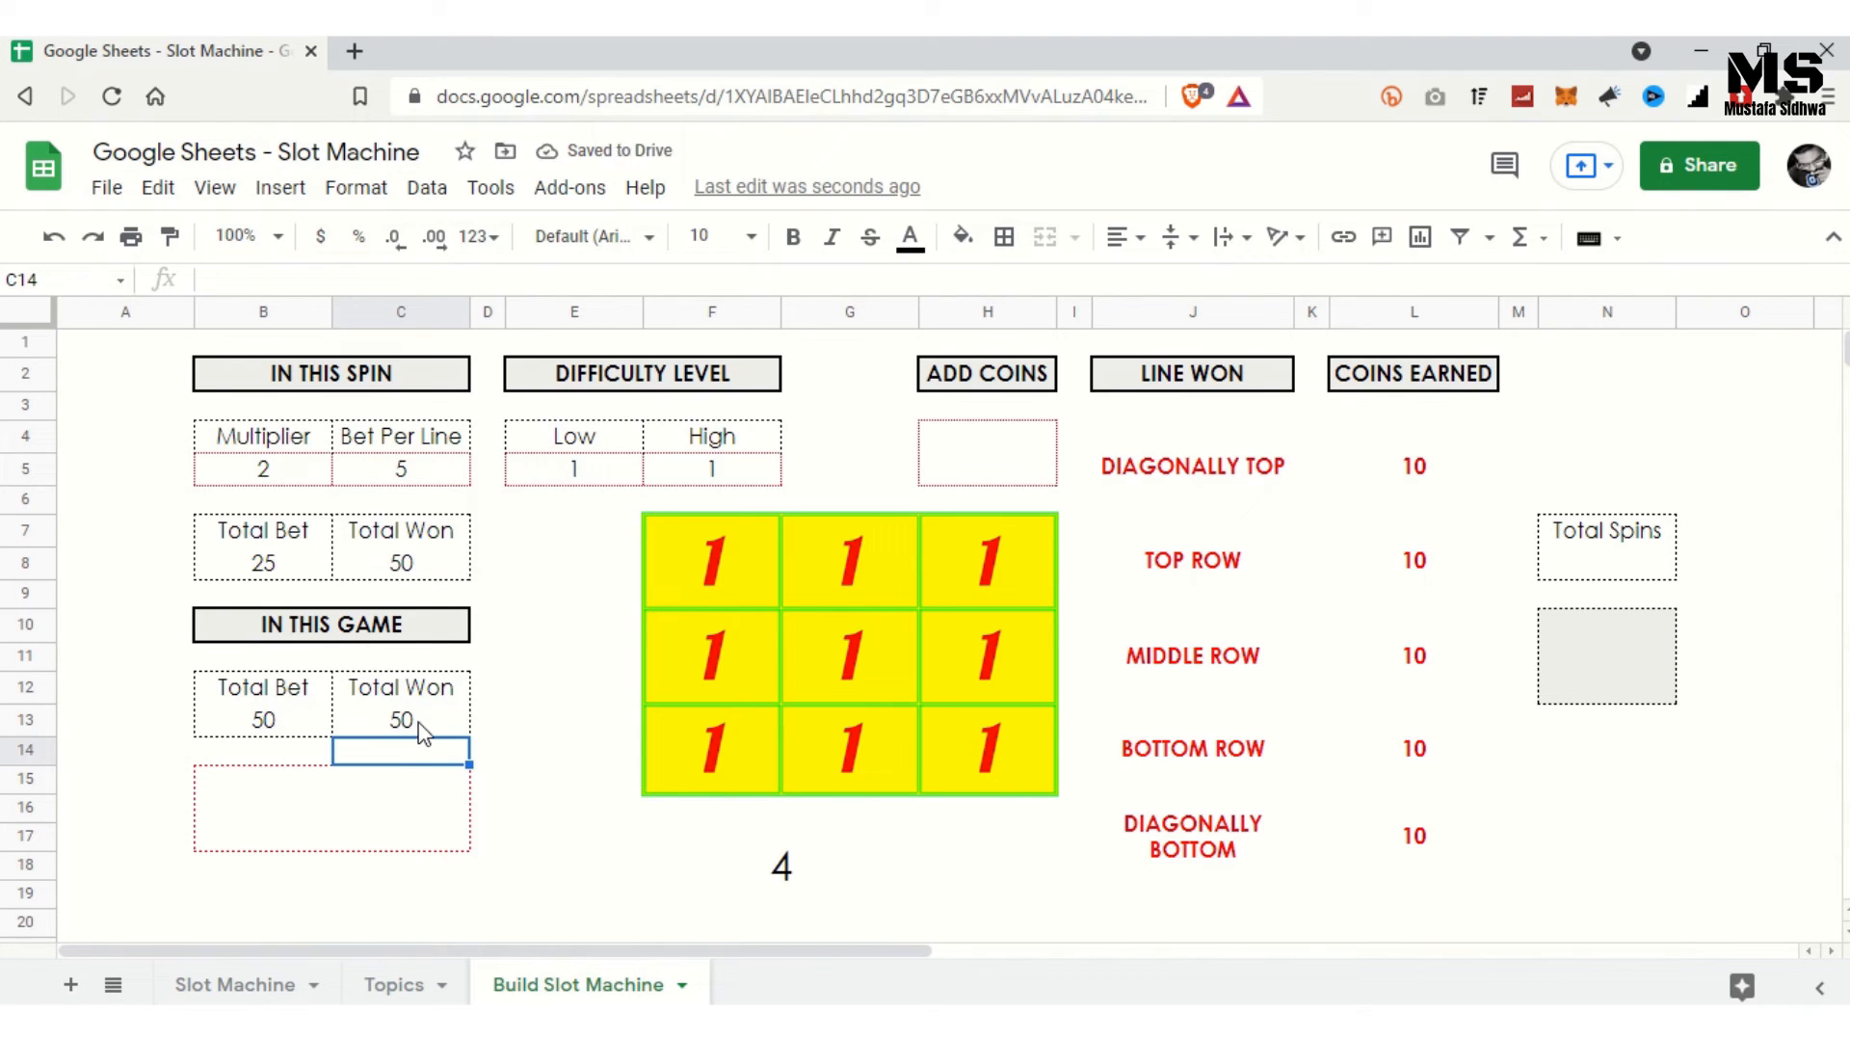
{"action": "left_click", "coordinate": [295, 752]}
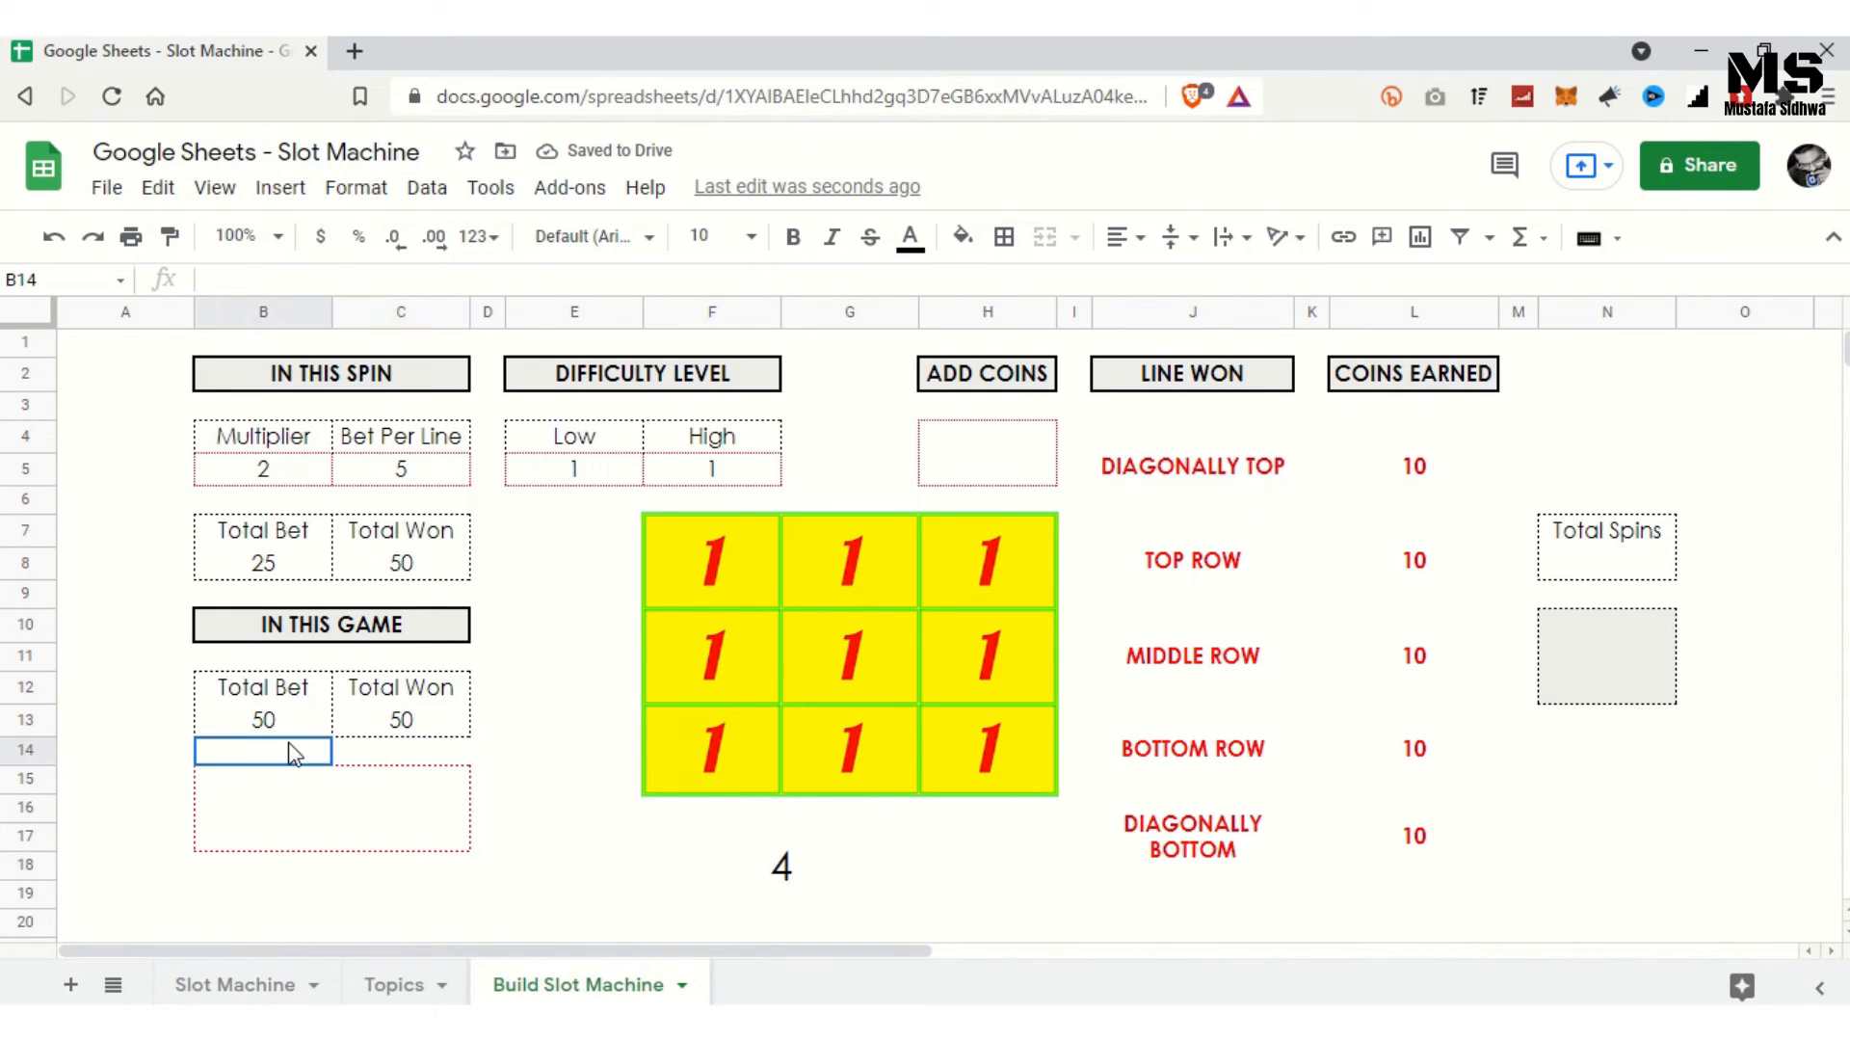
{"action": "key", "text": "Delete"}
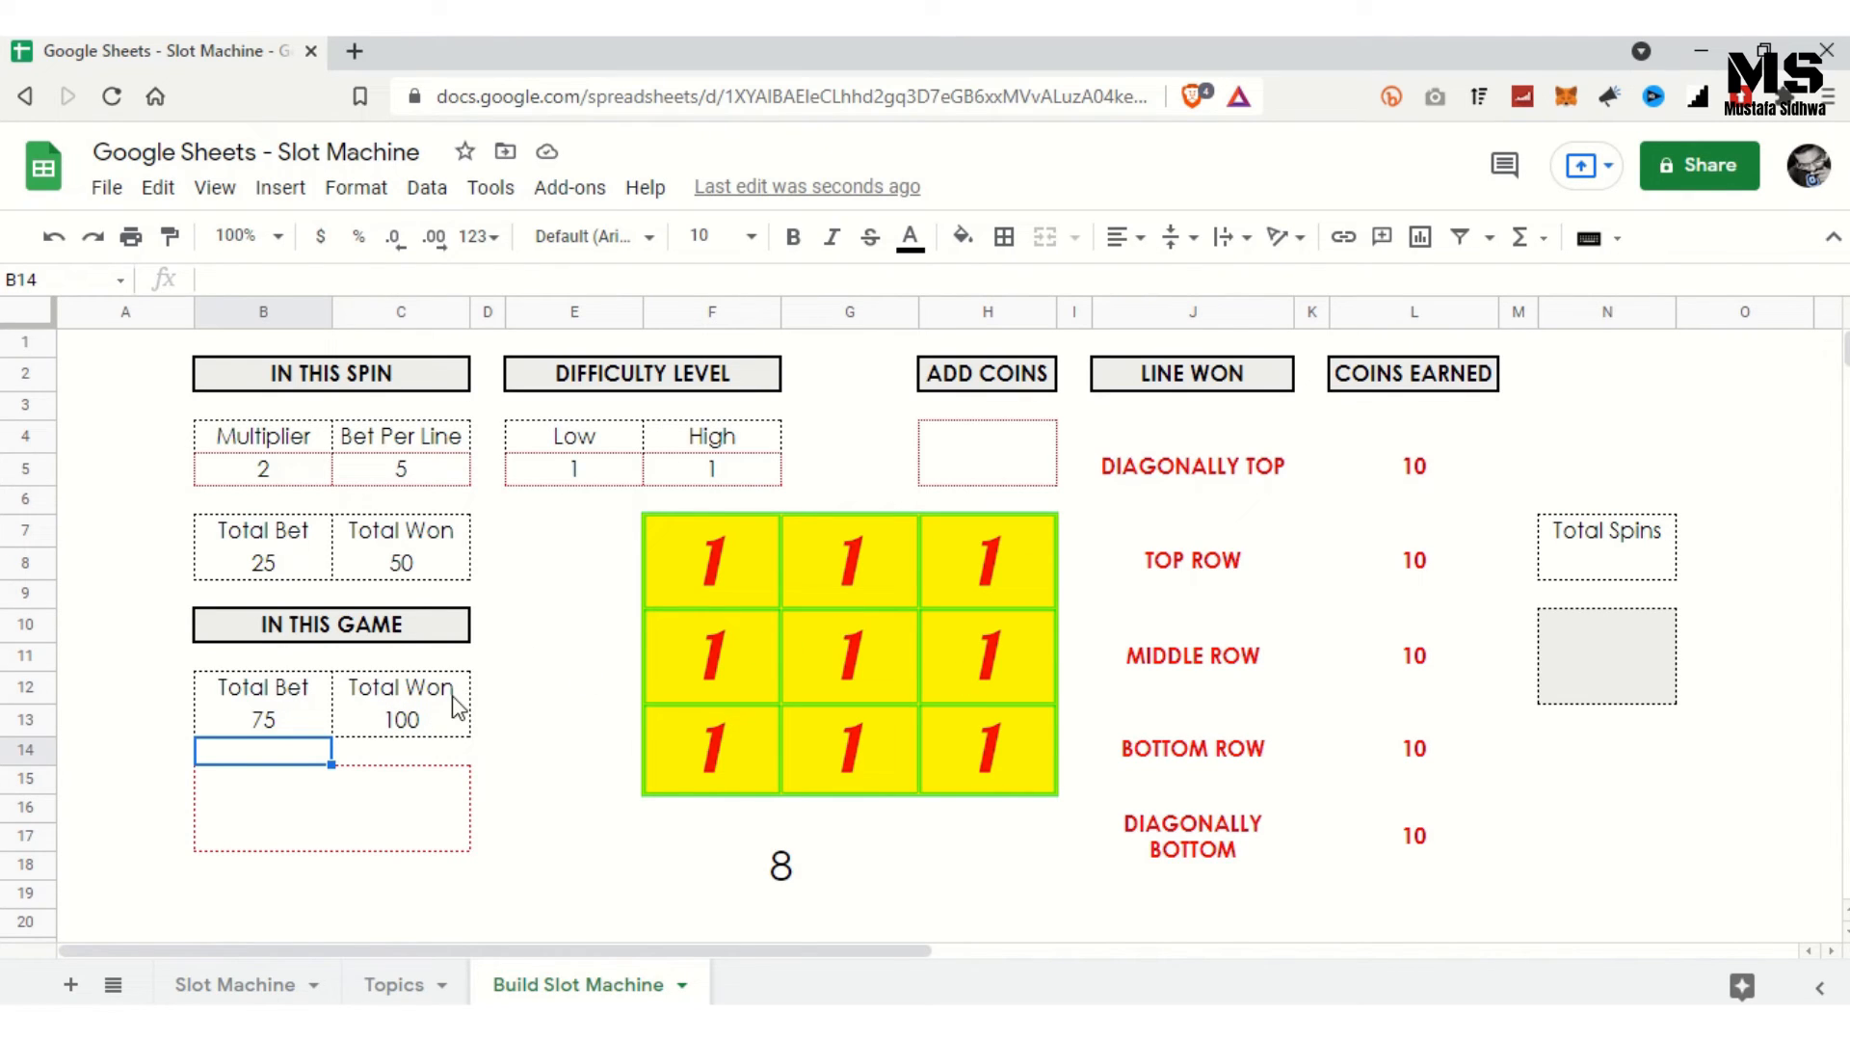
Step: Set the High difficulty level in F5 to 2
{"action": "left_click", "coordinate": [712, 472]}
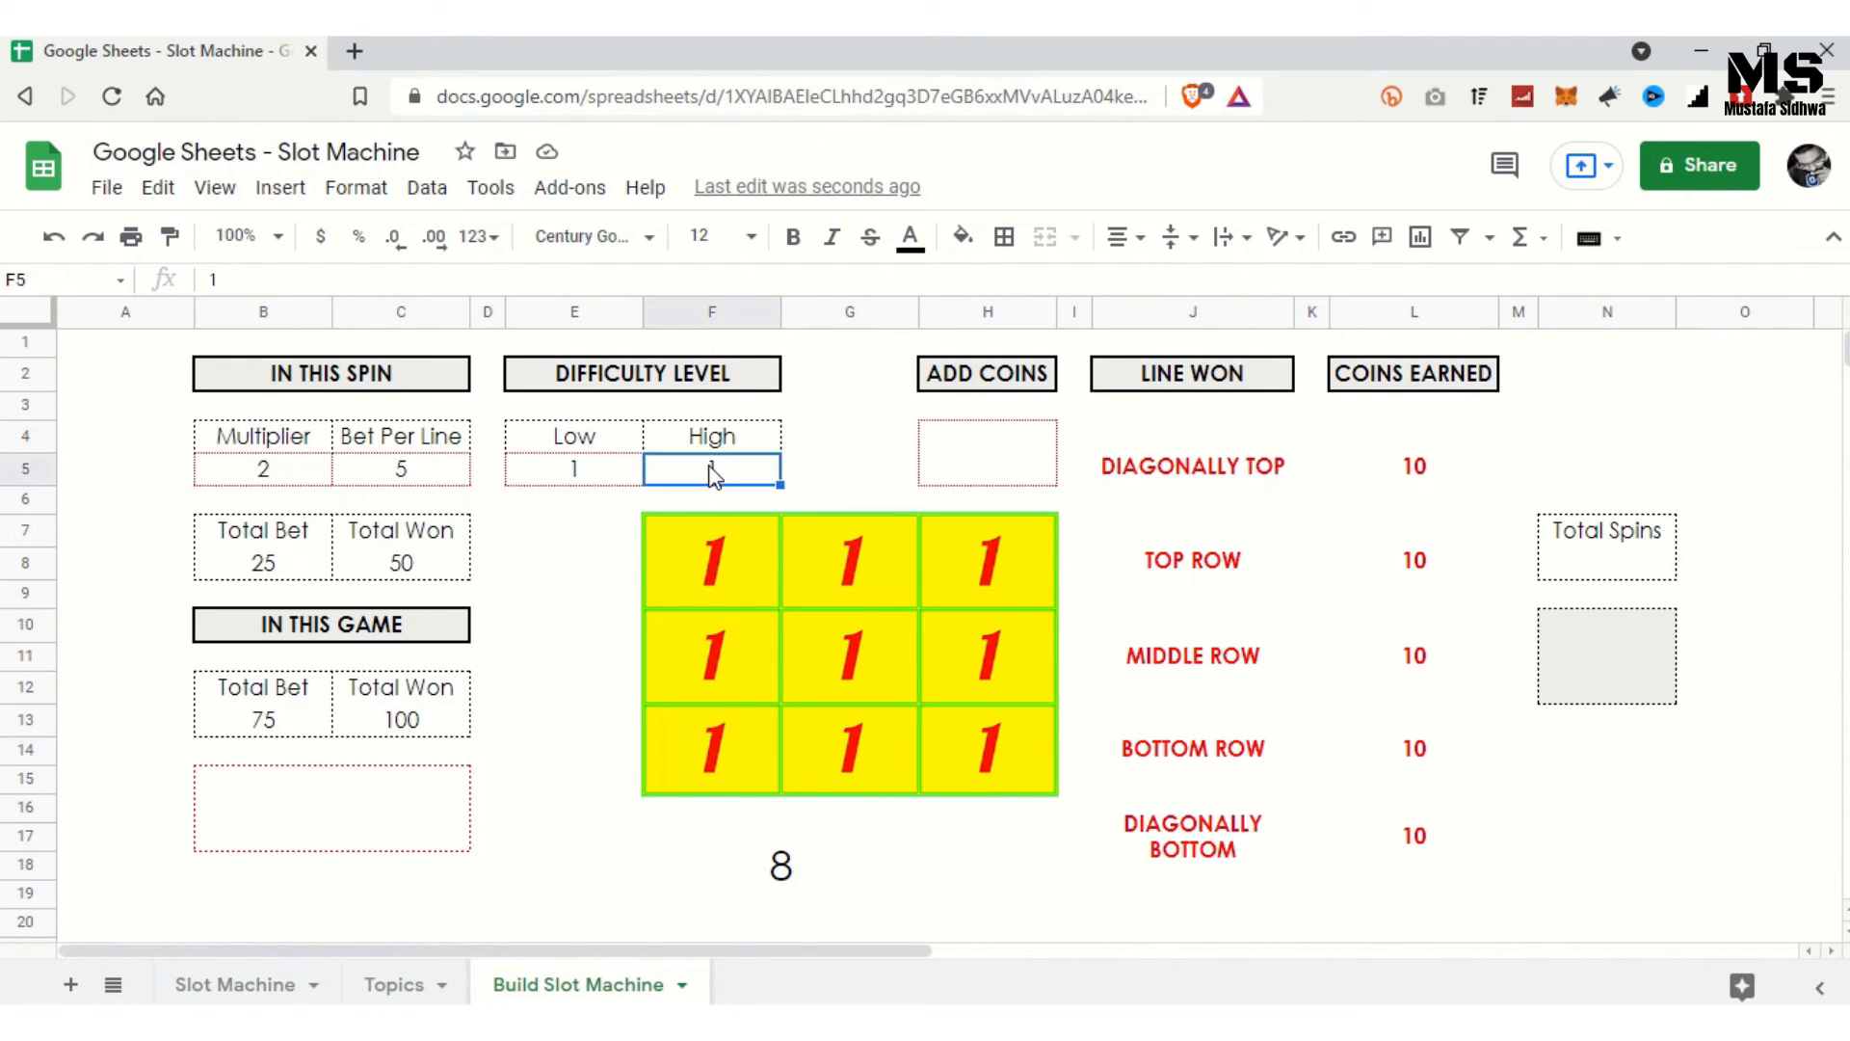
{"action": "double_click", "coordinate": [712, 470]}
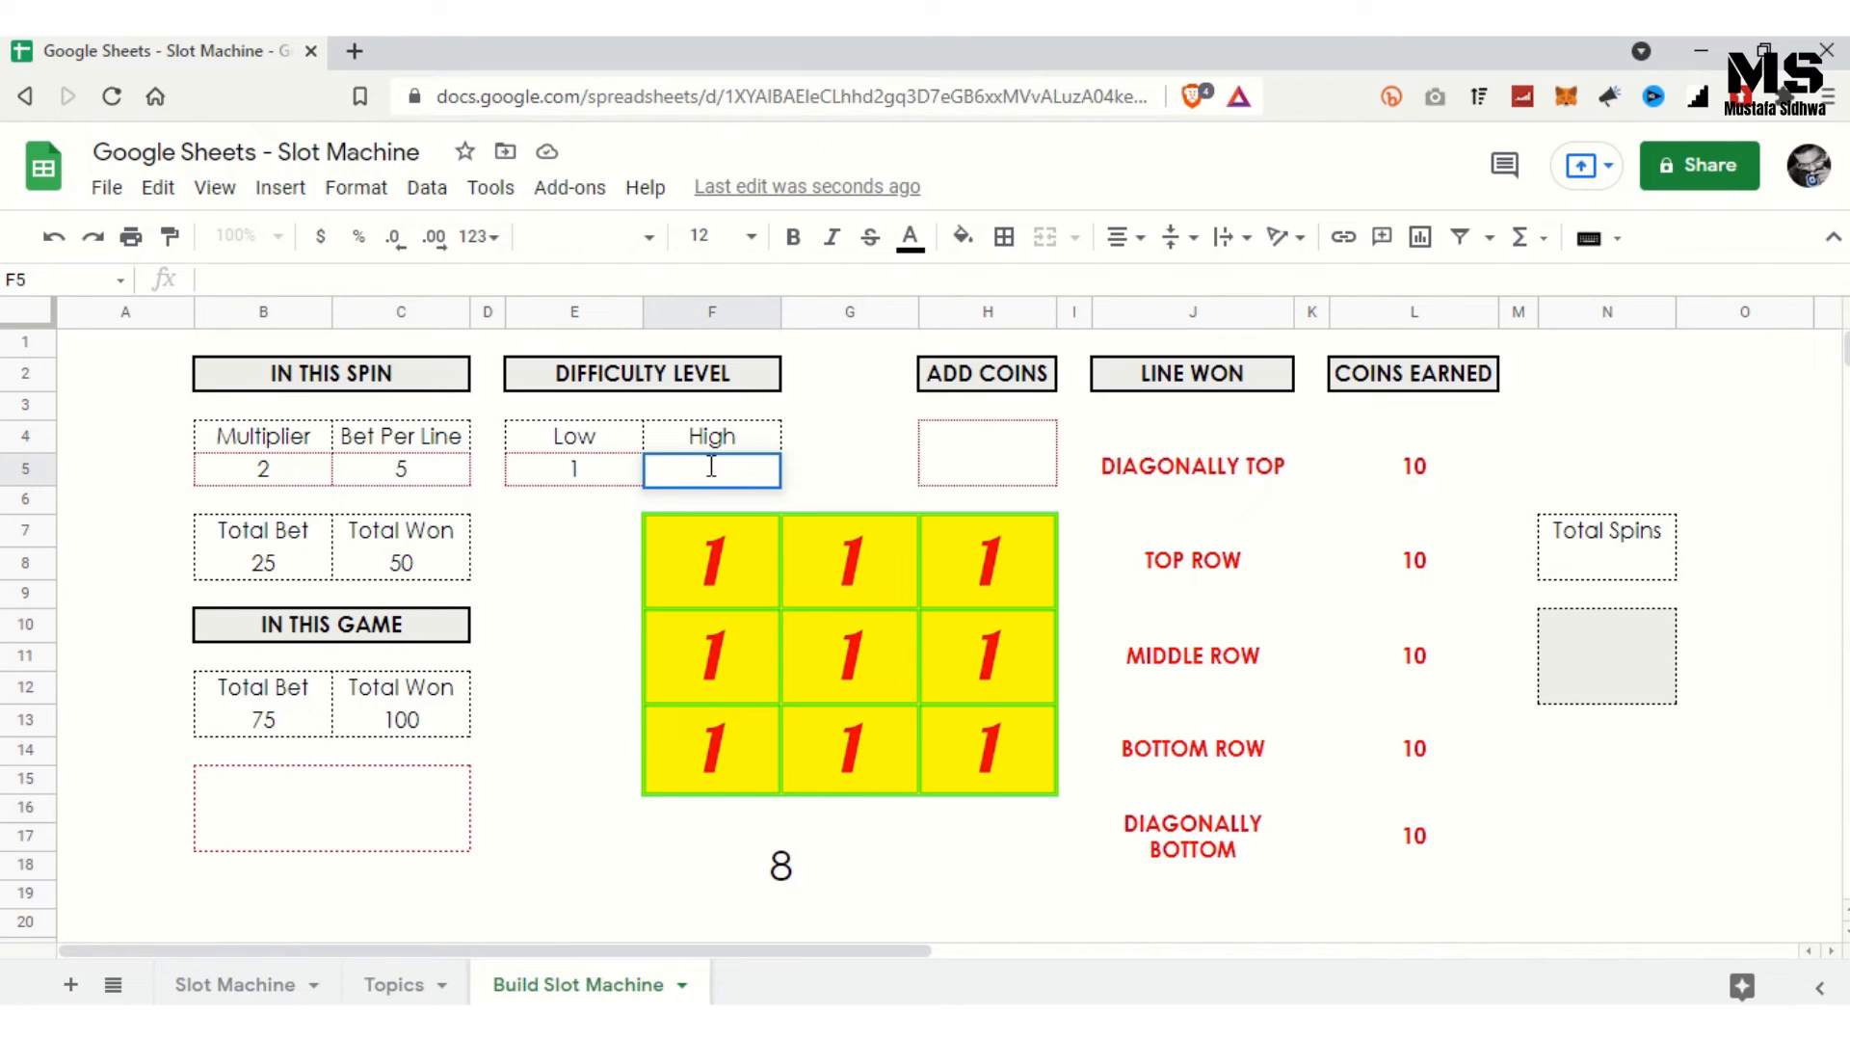
{"action": "type", "text": "2"}
{"action": "key", "text": "Return"}
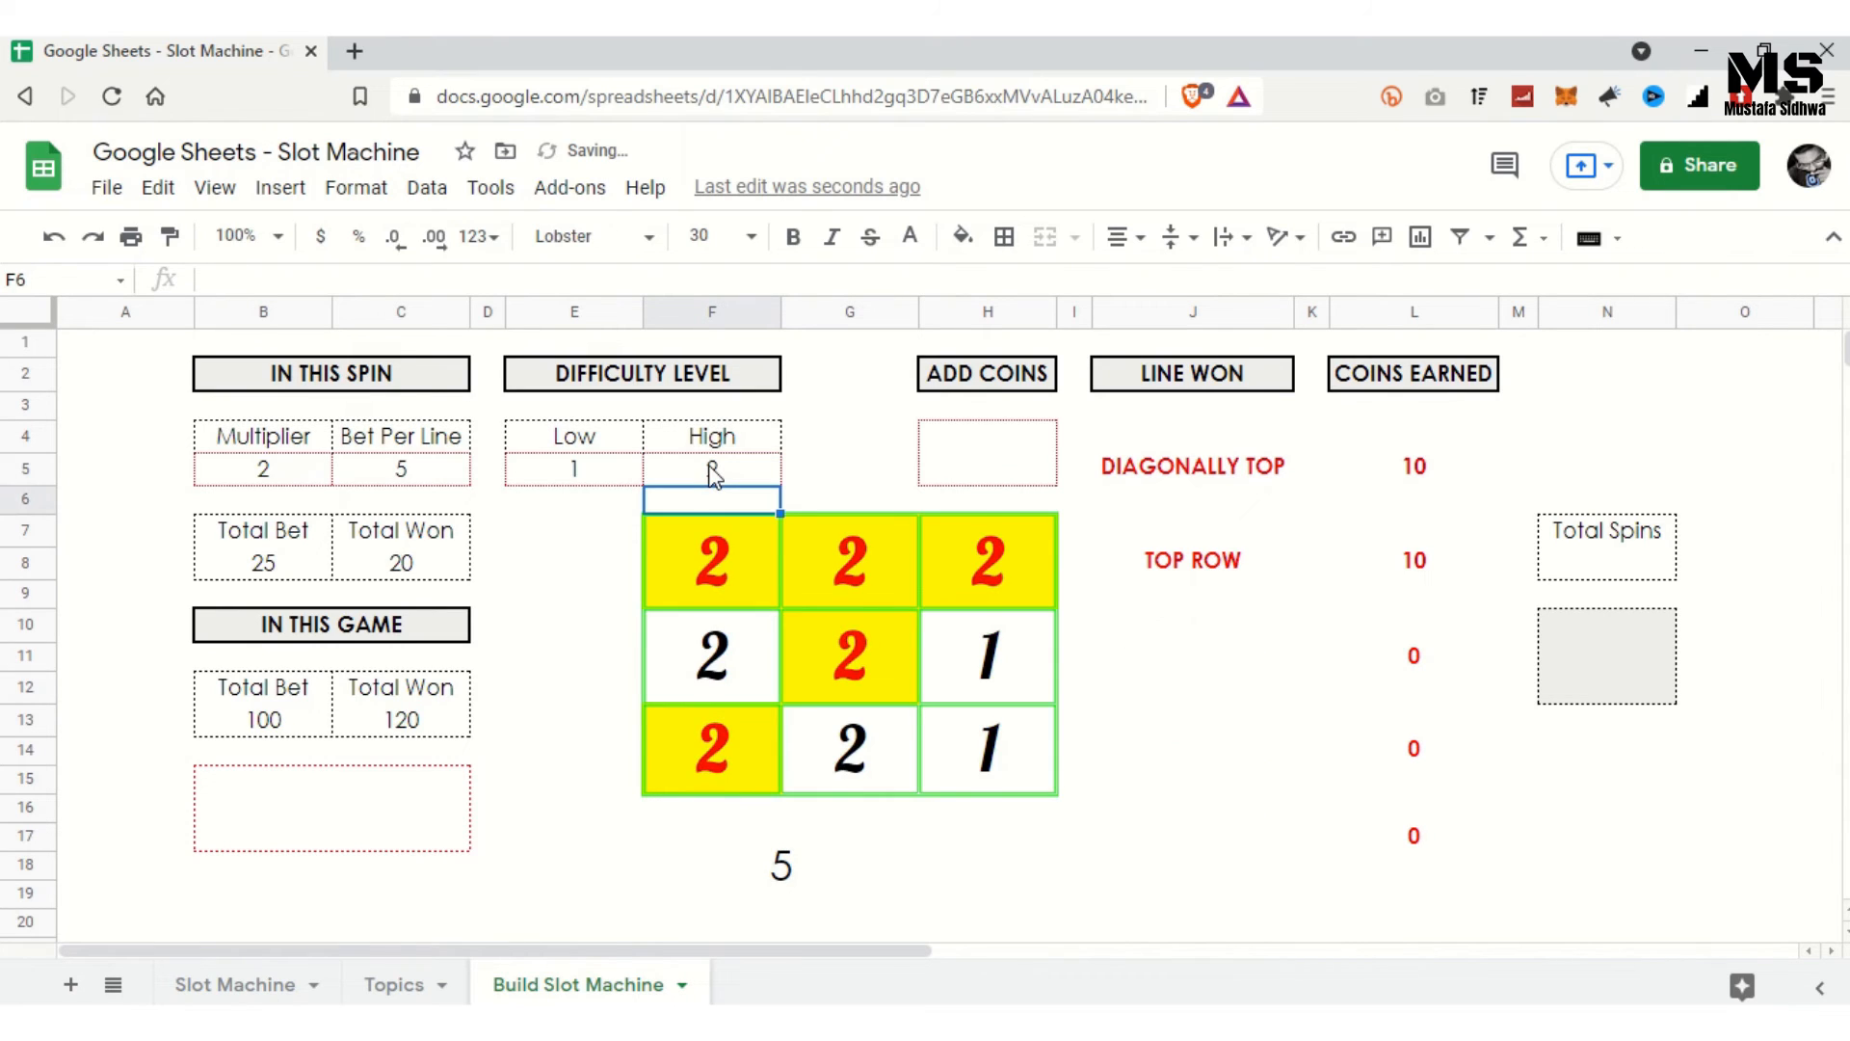
Step: Spin the slot machine repeatedly by clearing the empty cell F6 to test how the game totals accumulate
{"action": "key", "text": "Delete"}
{"action": "key", "text": "Delete"}
{"action": "key", "text": "Delete"}
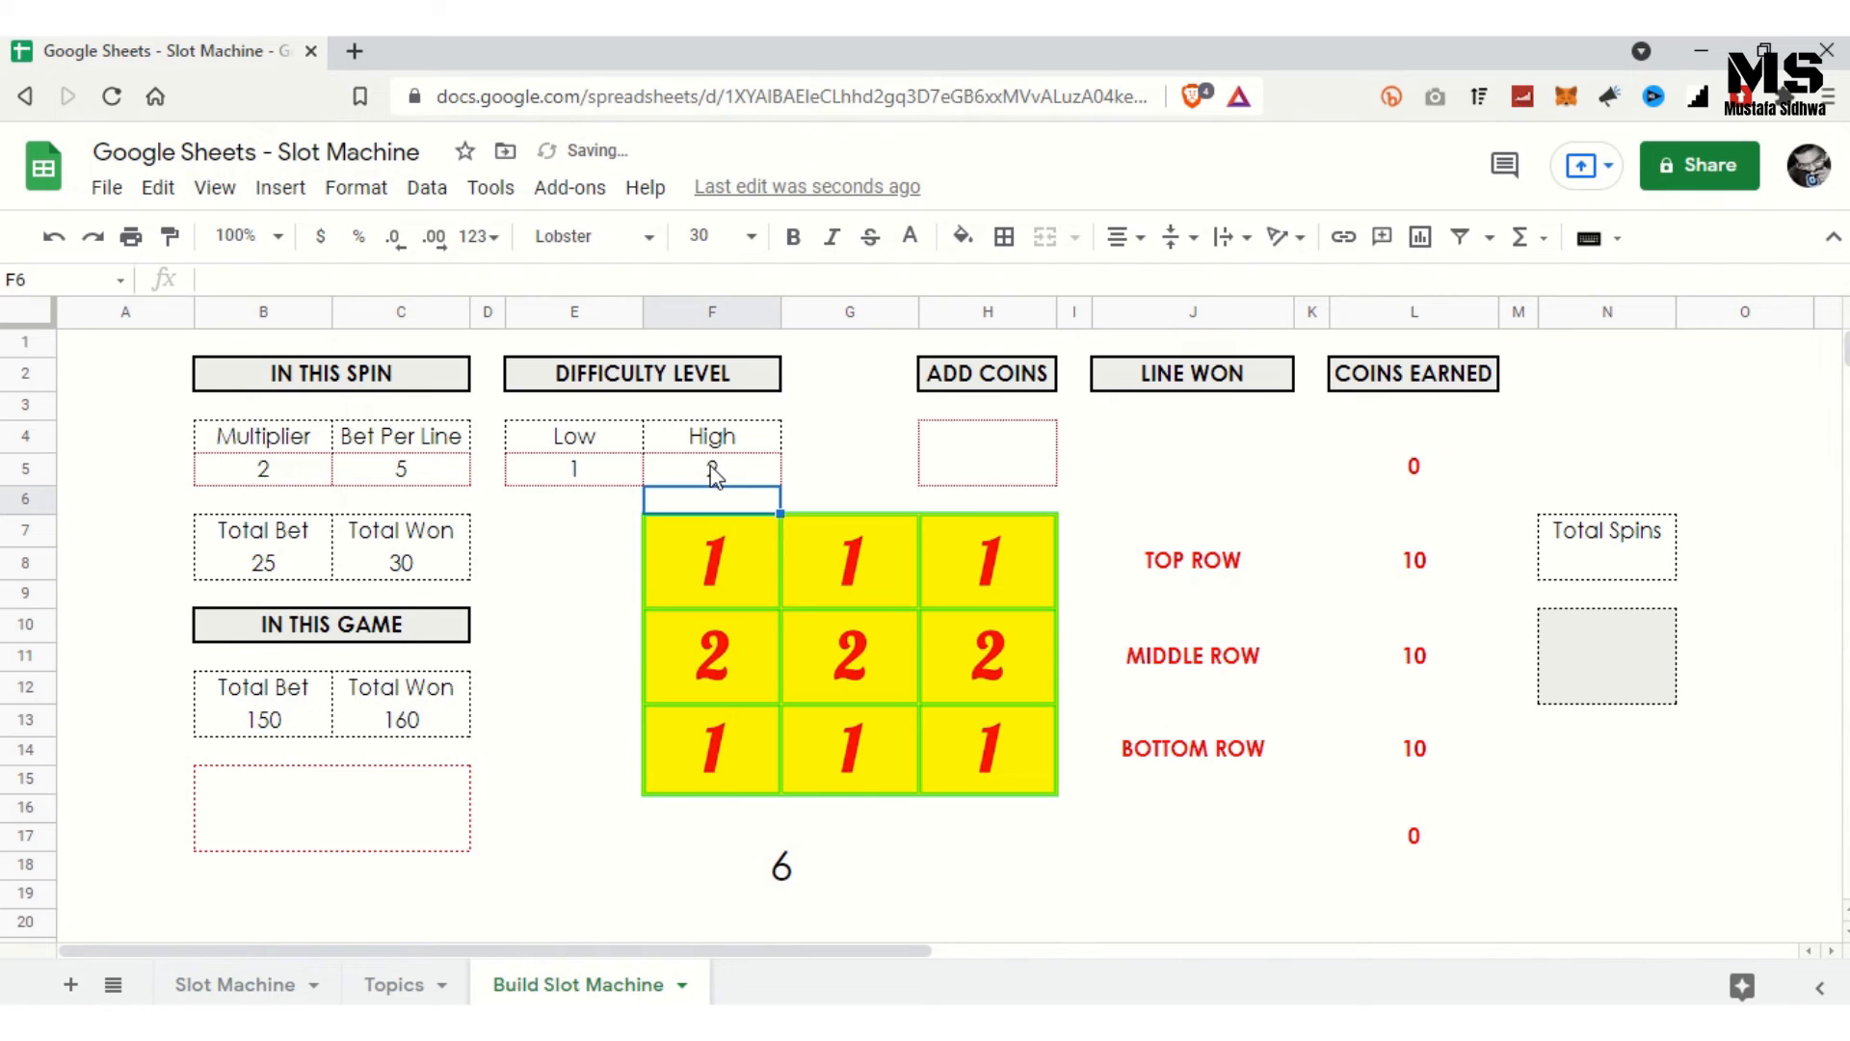
{"action": "key", "text": "Delete"}
{"action": "key", "text": "Delete"}
{"action": "key", "text": "Delete"}
{"action": "key", "text": "Delete"}
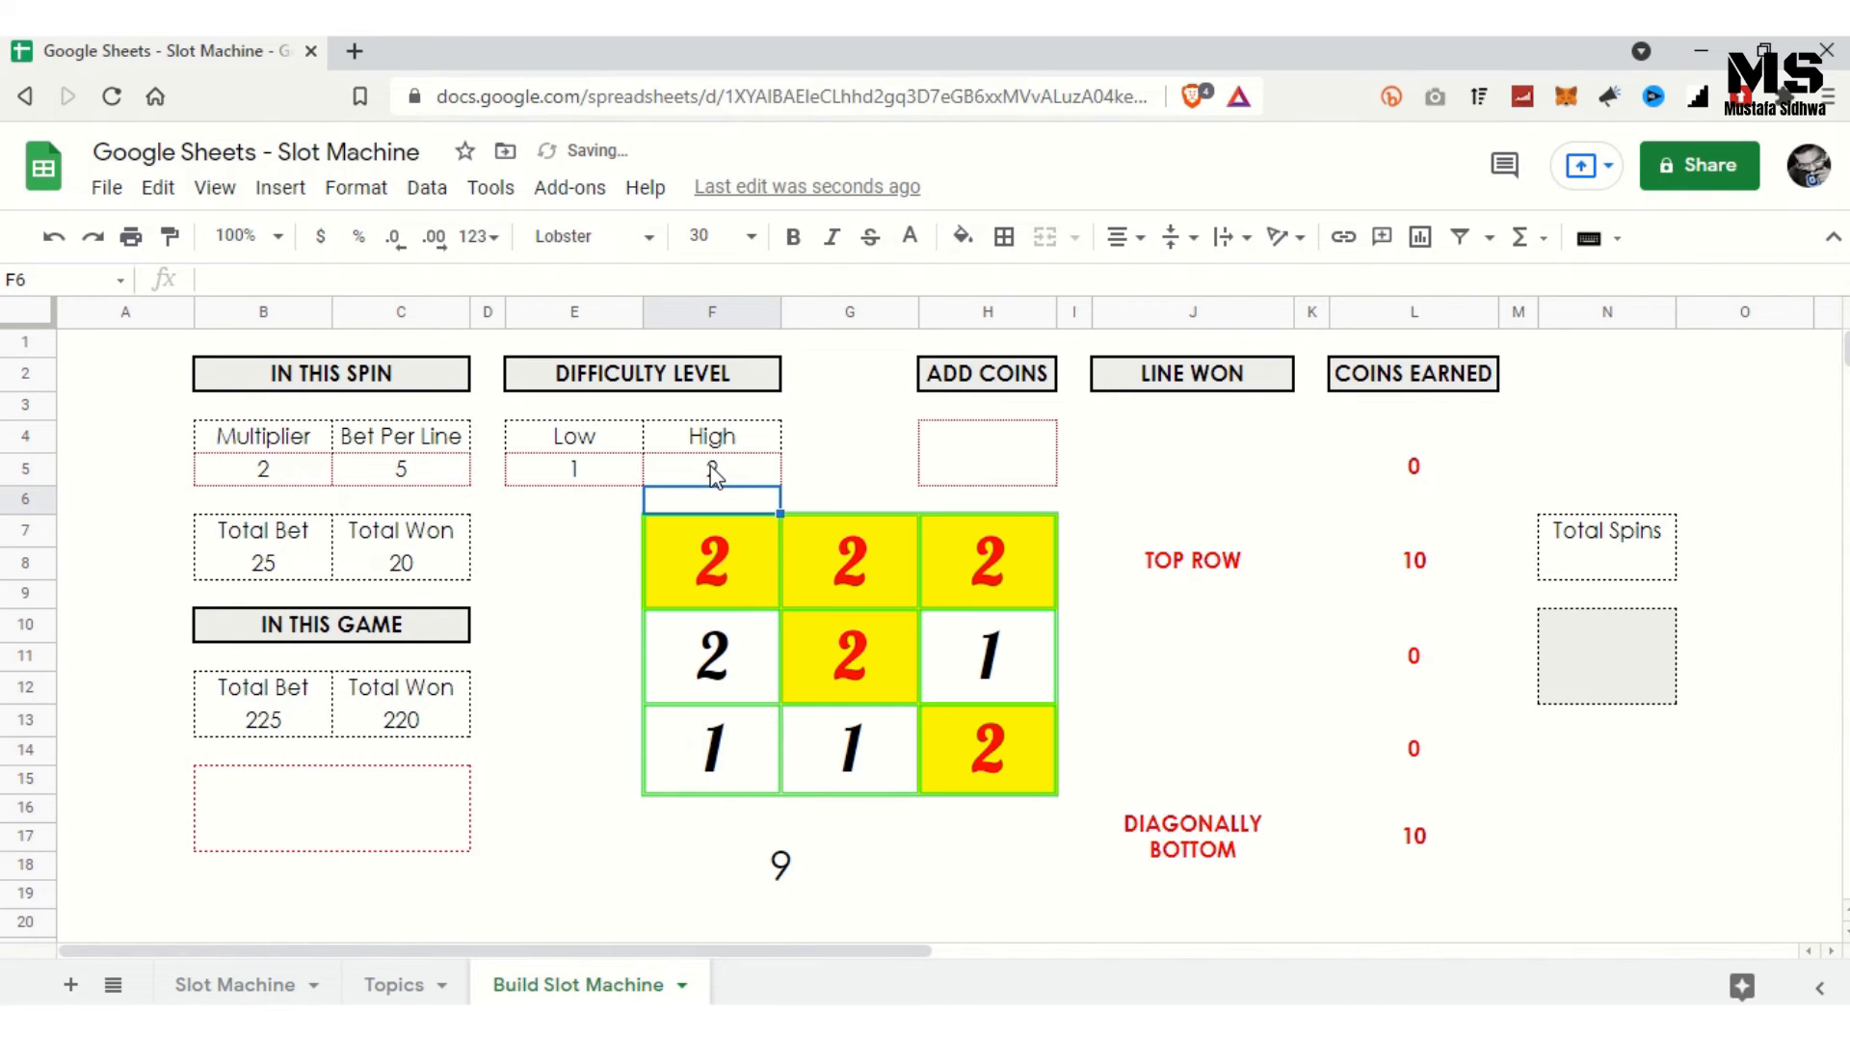
{"action": "key", "text": "Delete"}
{"action": "key", "text": "Delete"}
{"action": "key", "text": "Delete"}
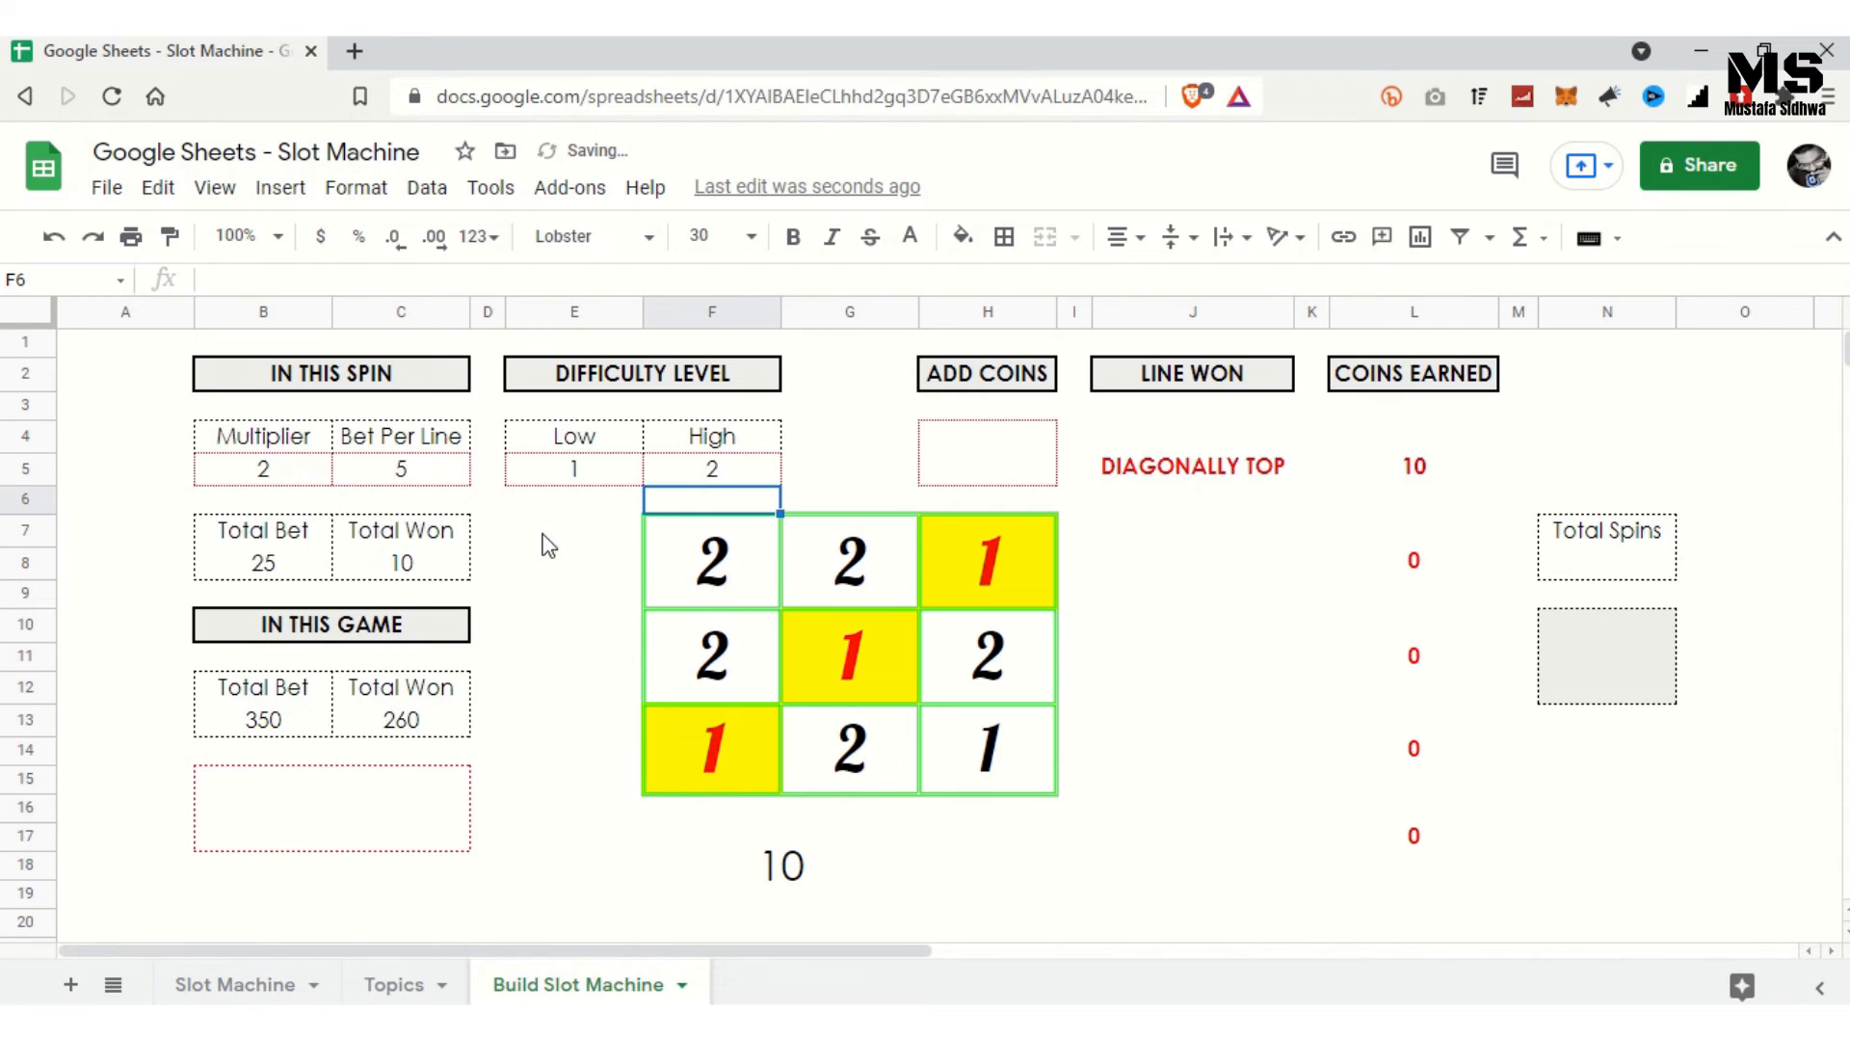
Step: Enter the formula =H4-B13+C13 in the merged cell B15:C17 to calculate the coin balance
{"action": "left_click", "coordinate": [344, 830]}
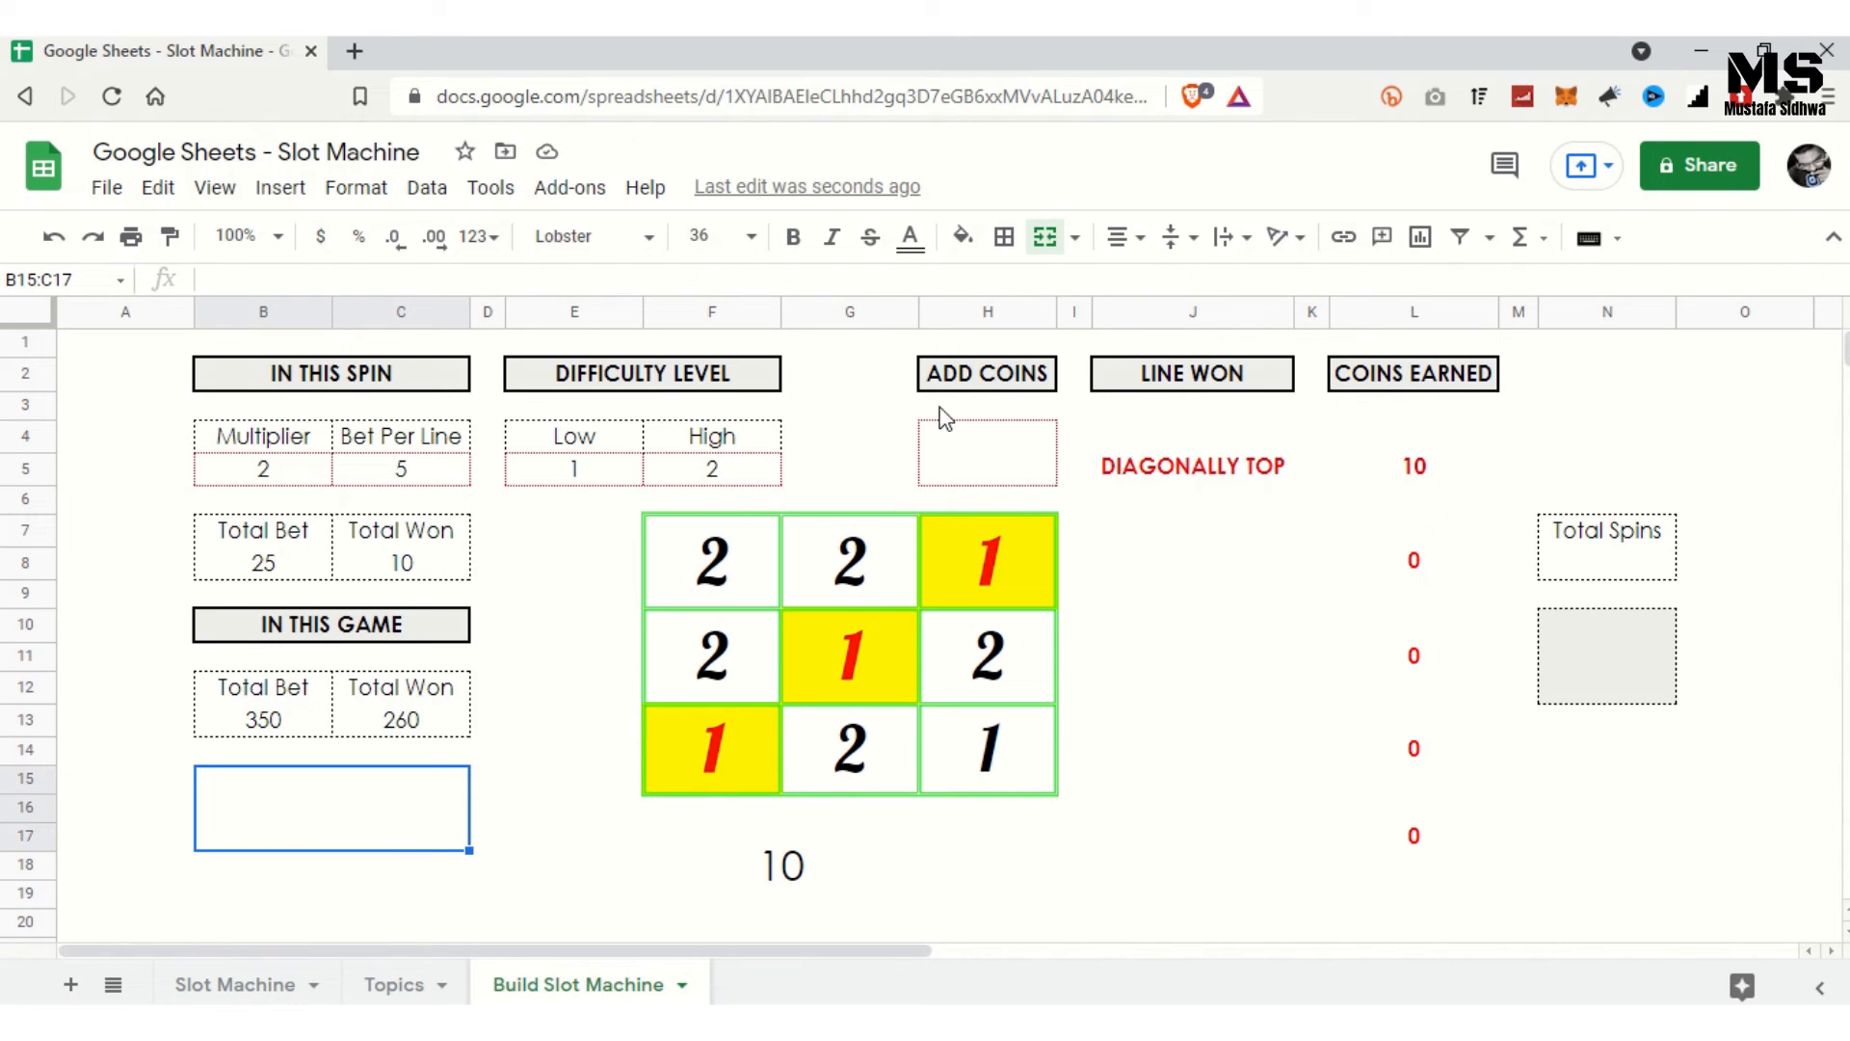
{"action": "left_click", "coordinate": [975, 451]}
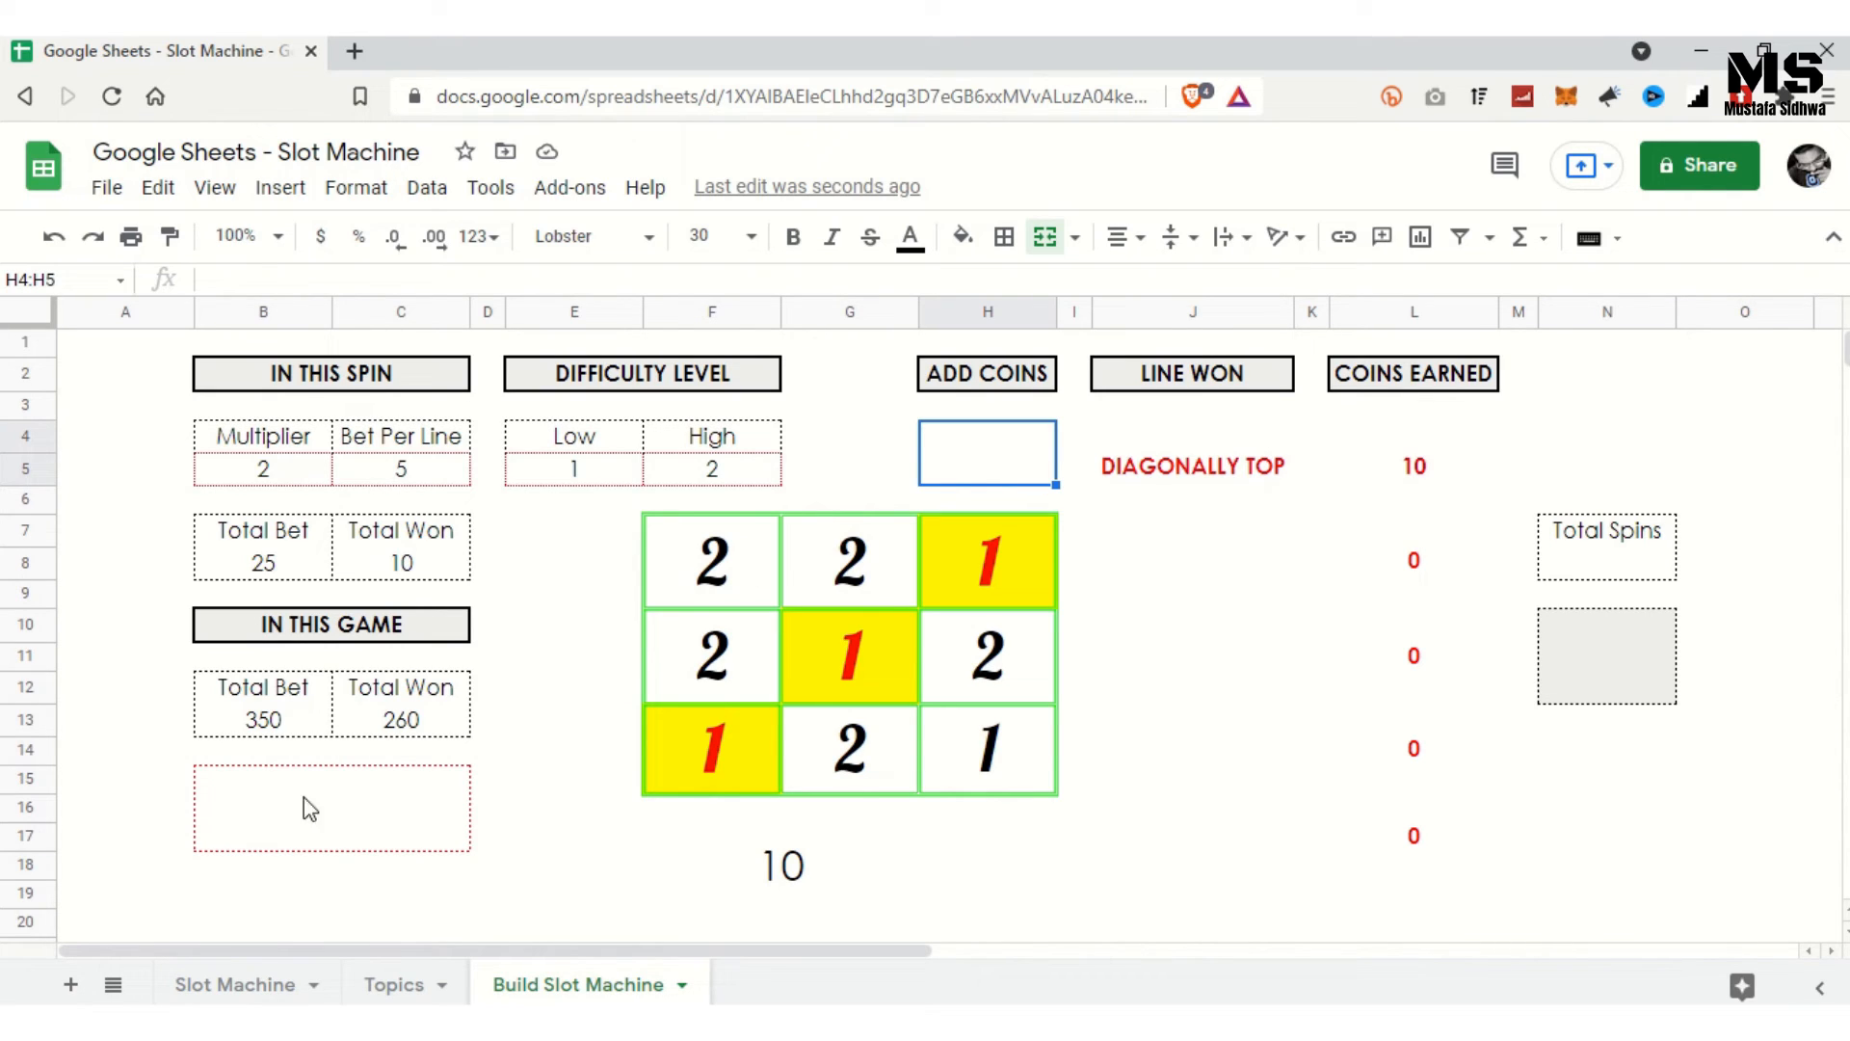
{"action": "left_click", "coordinate": [329, 816]}
{"action": "type", "text": "="}
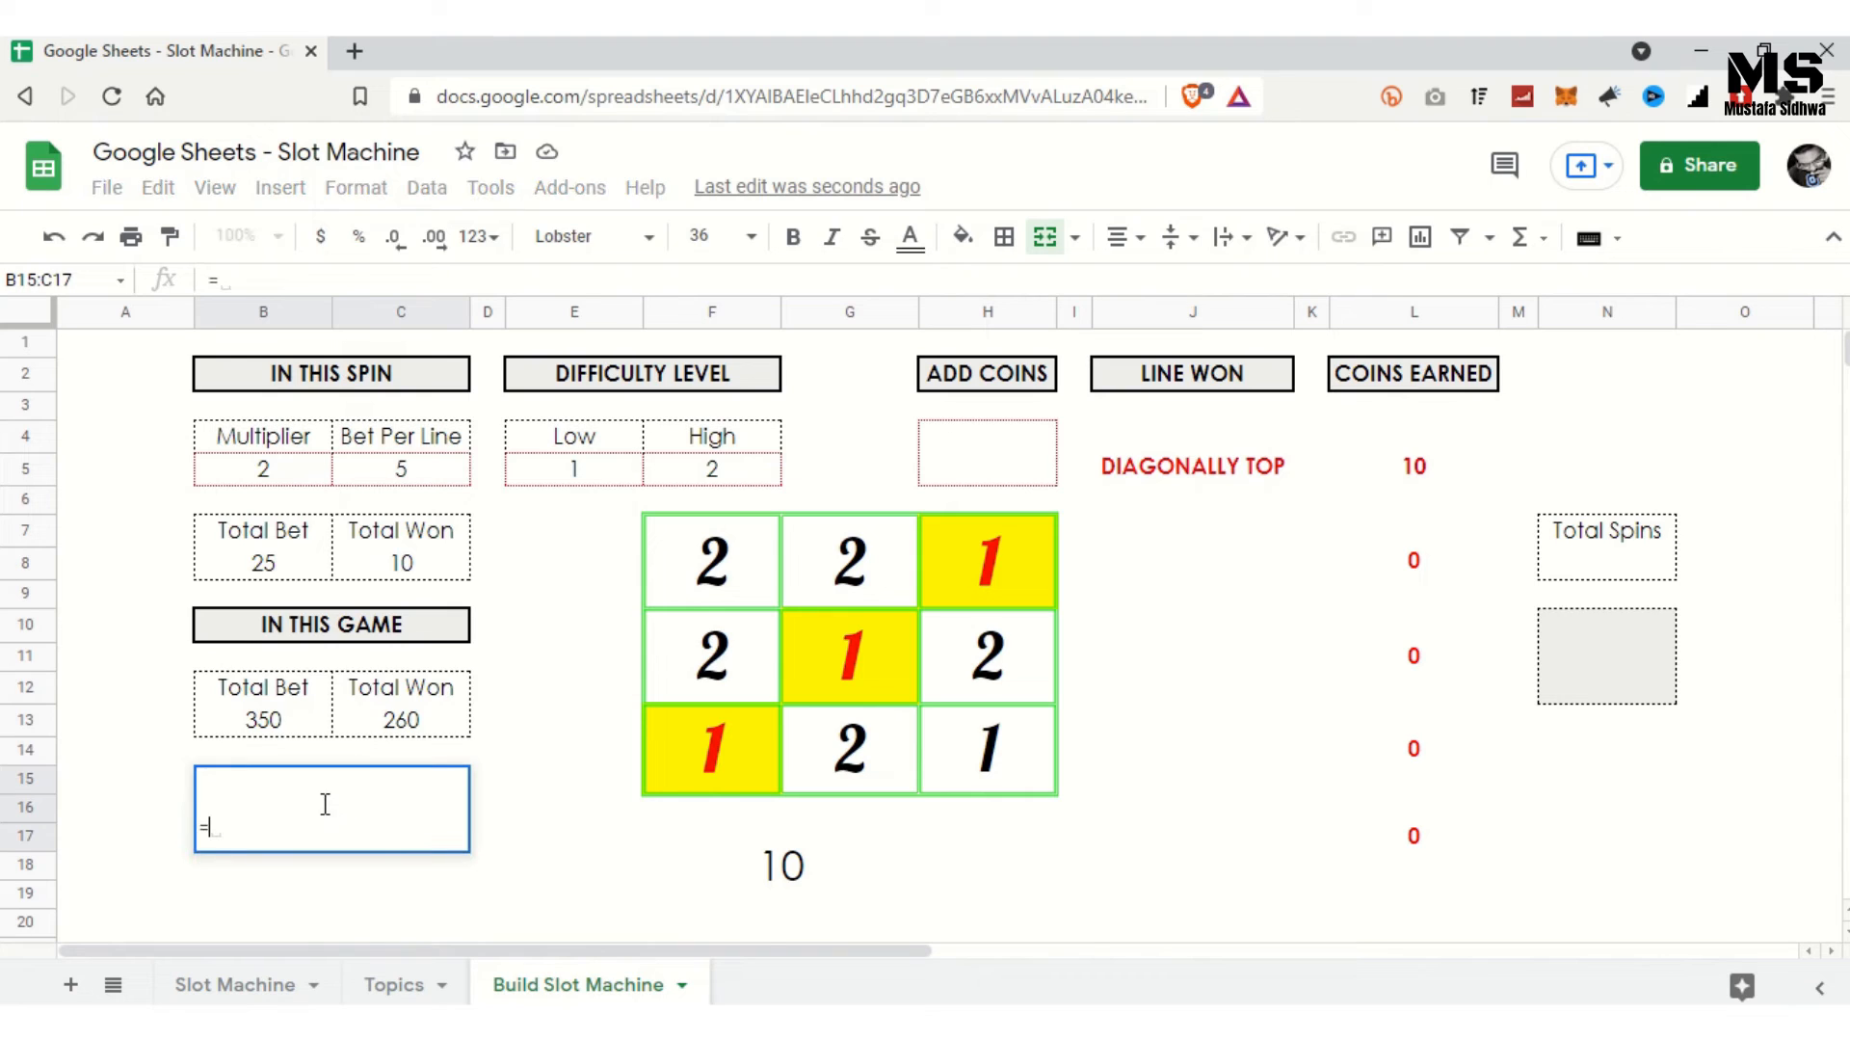
{"action": "left_click", "coordinate": [1018, 454]}
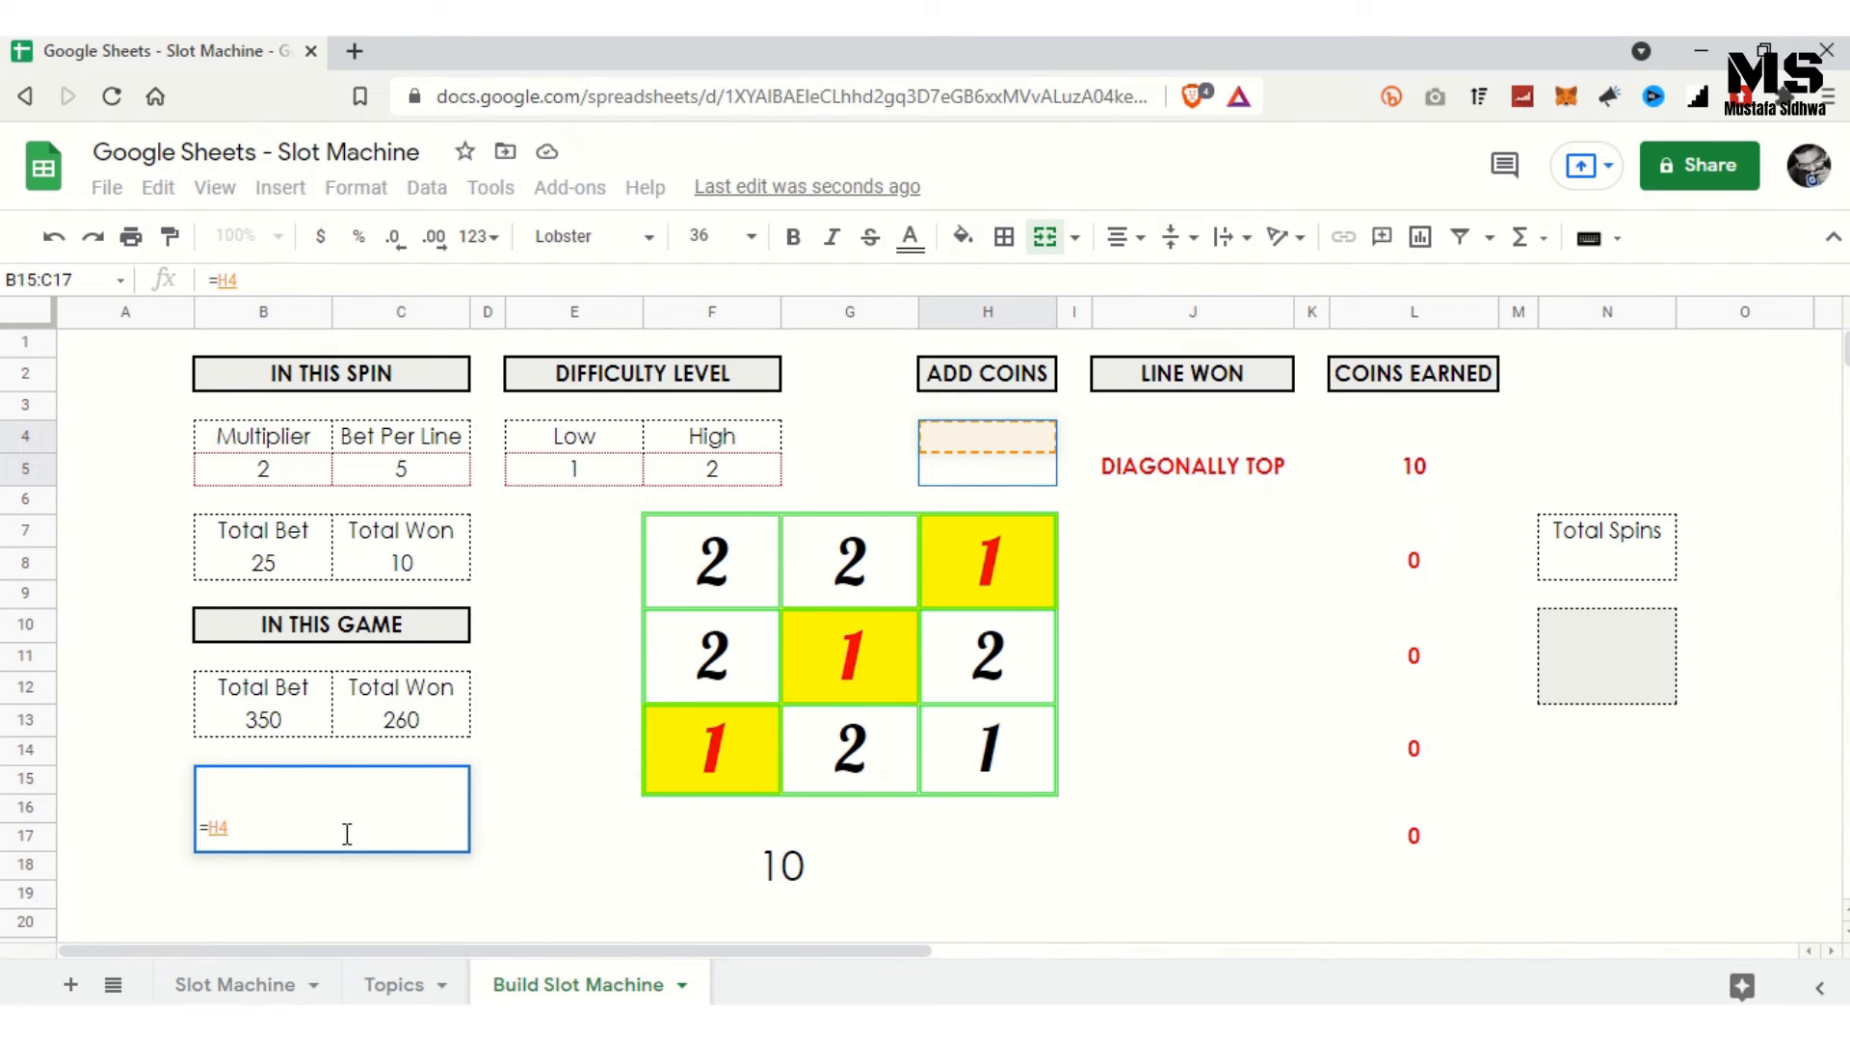
{"action": "type", "text": "-"}
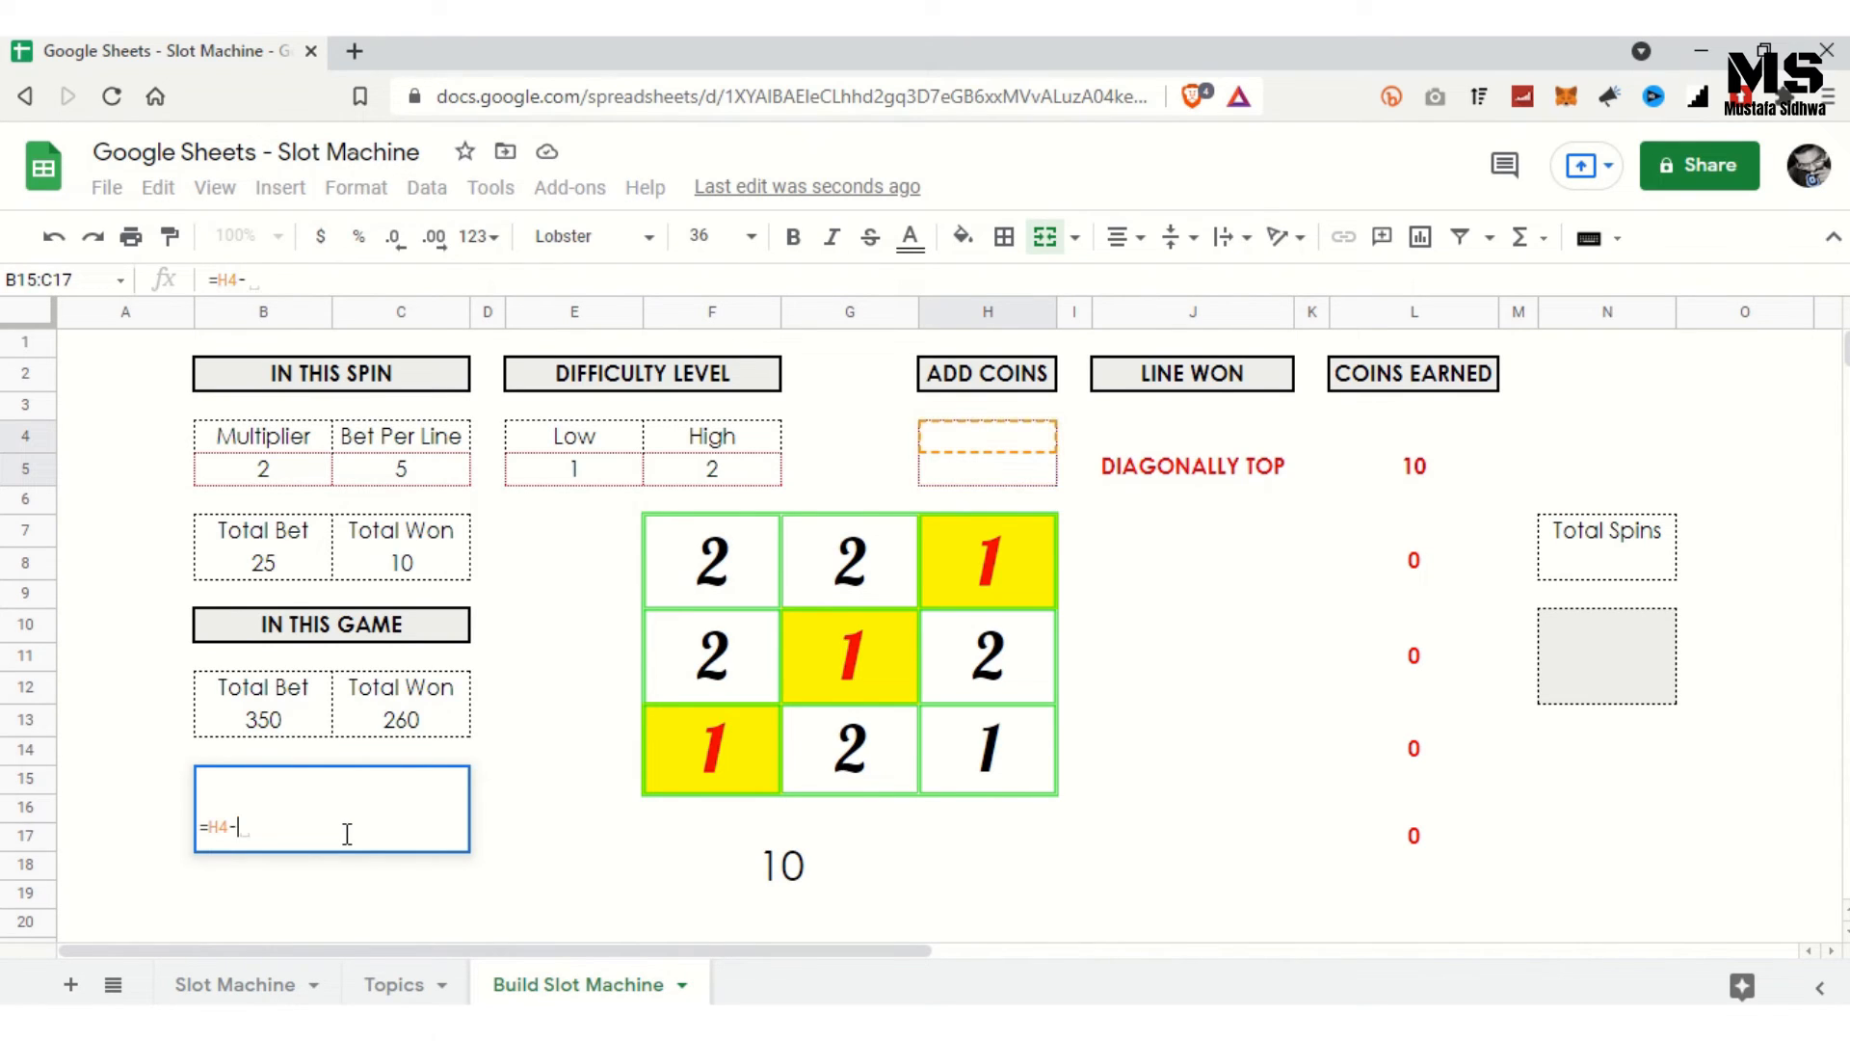
{"action": "left_click", "coordinate": [277, 720]}
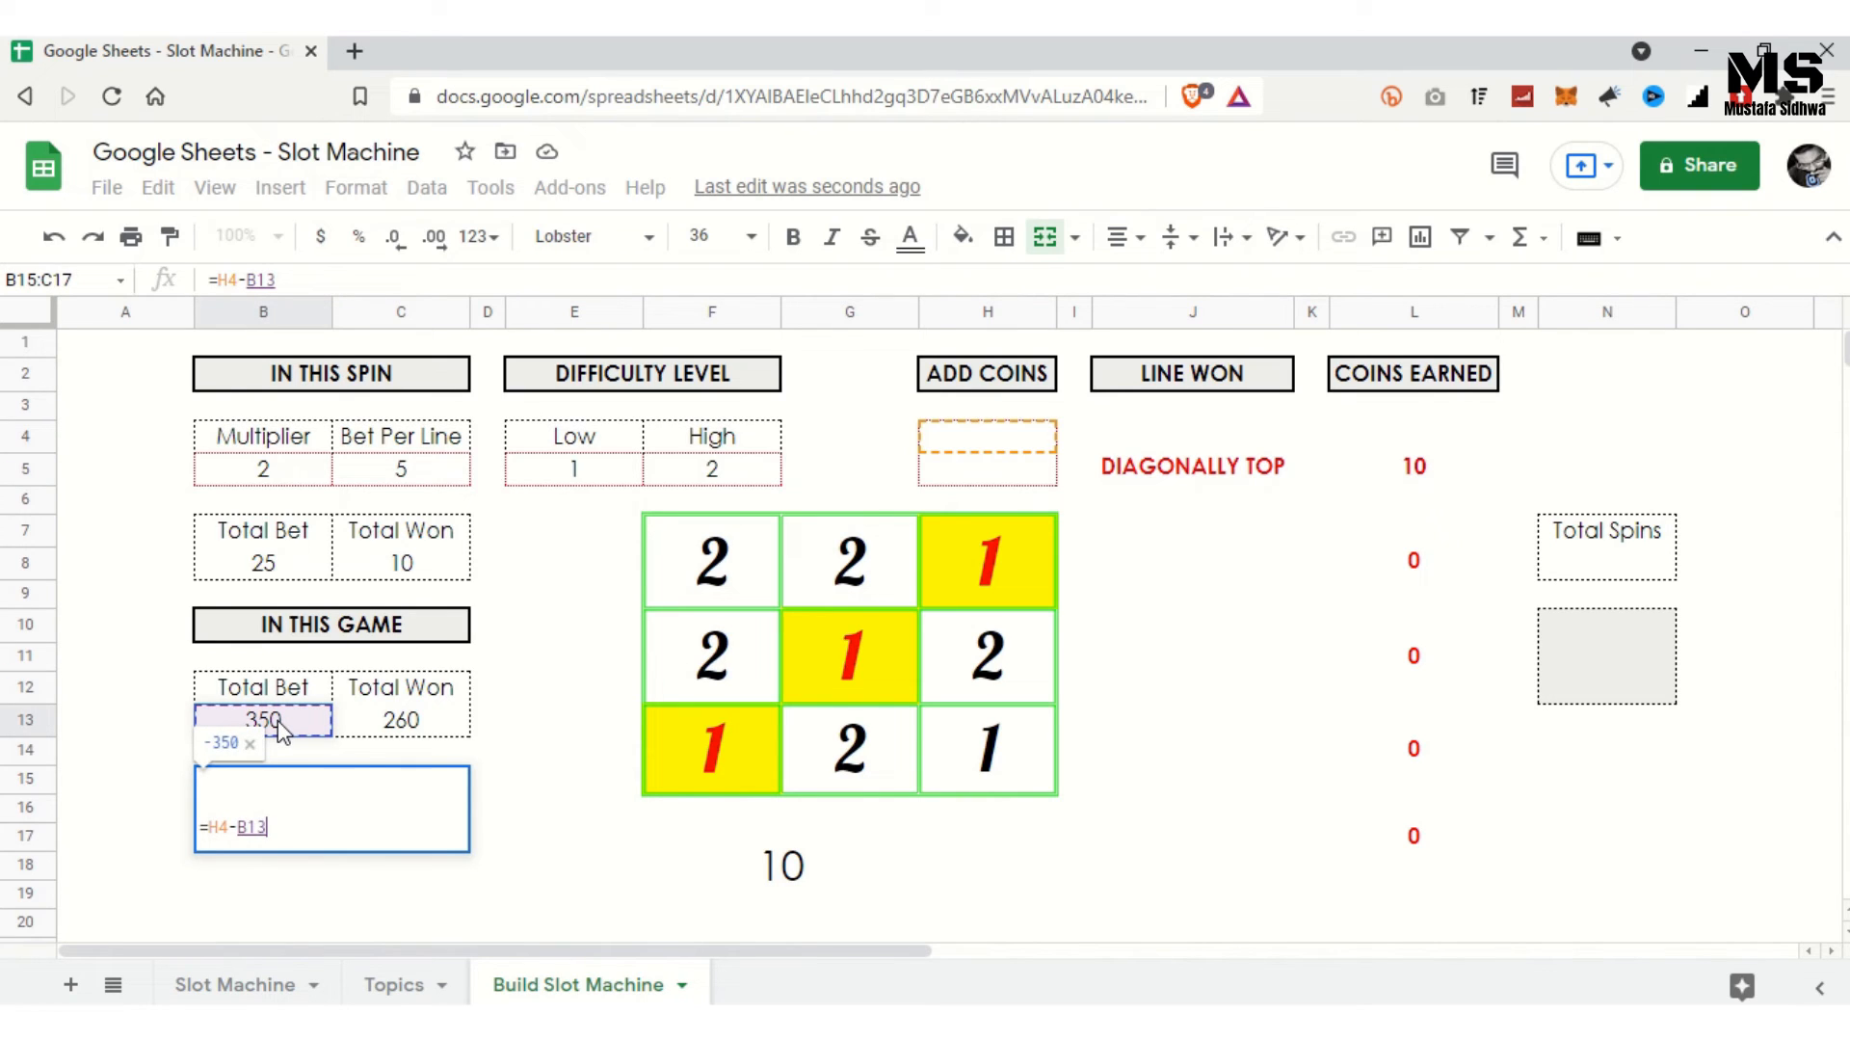
{"action": "type", "text": "+"}
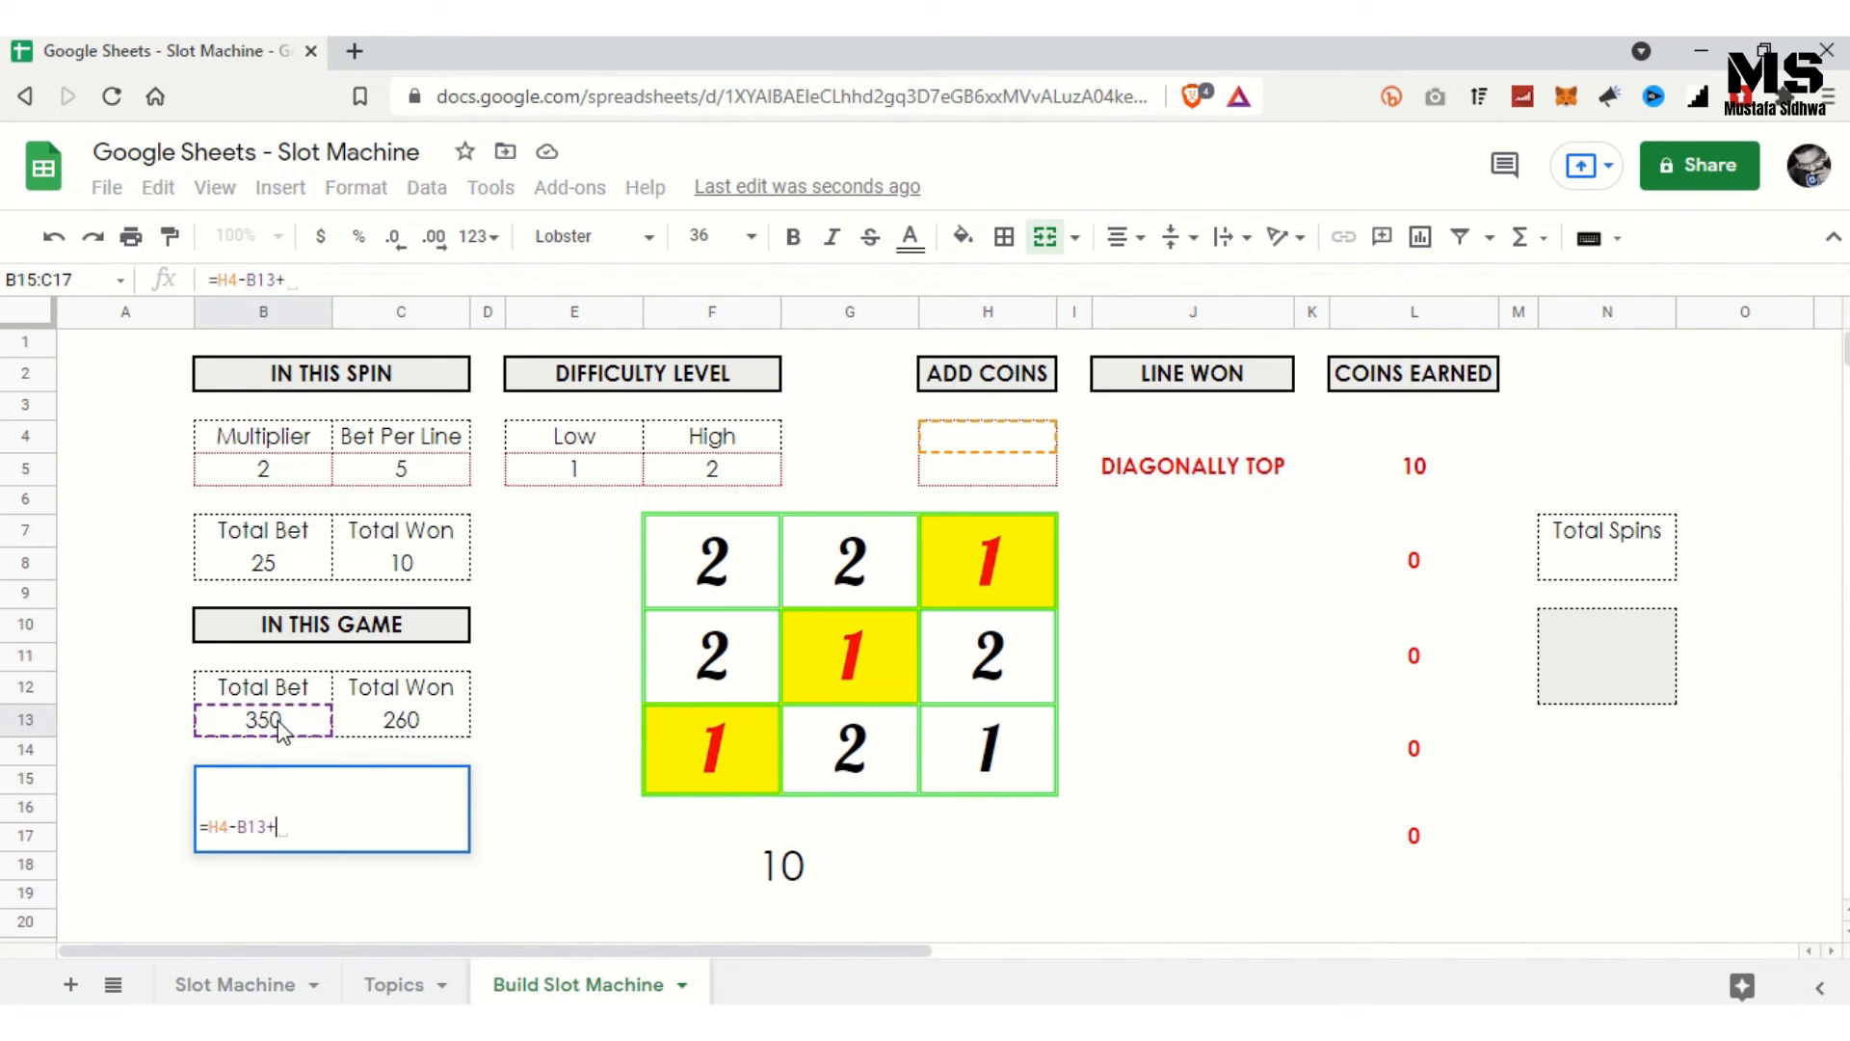
{"action": "left_click", "coordinate": [414, 731]}
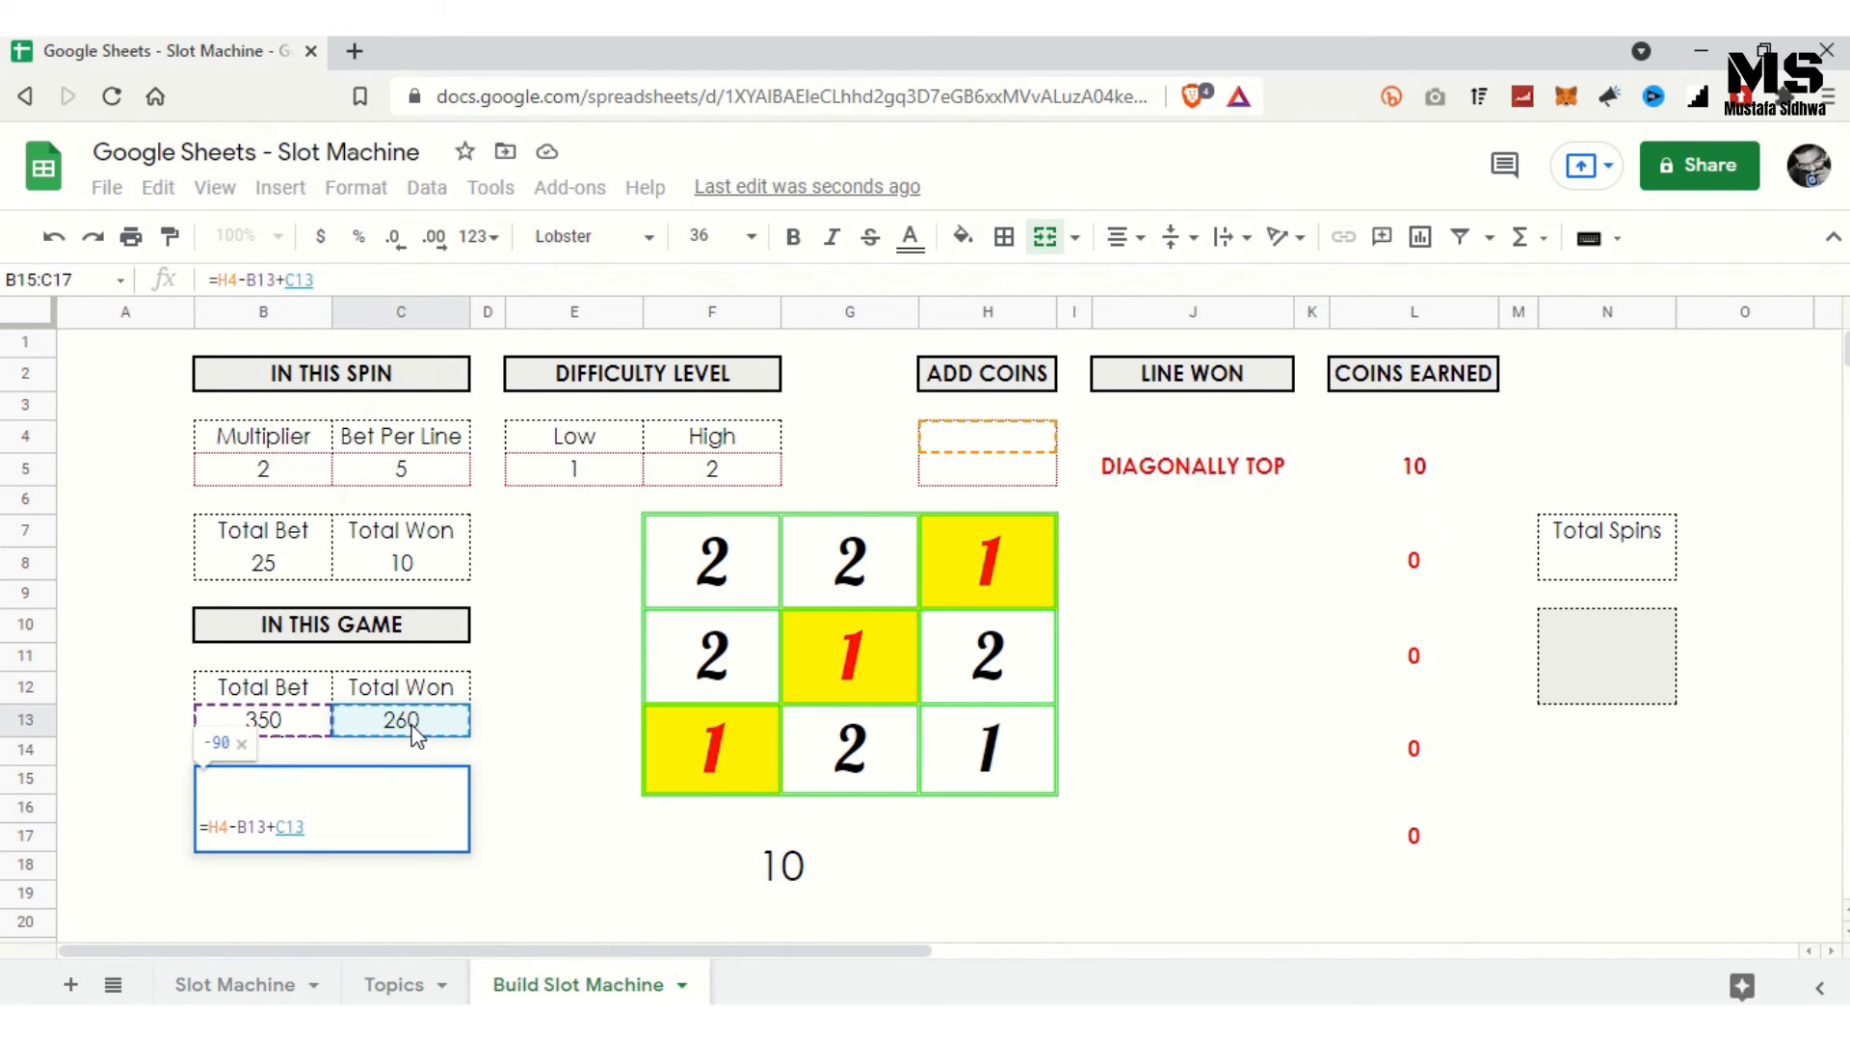
{"action": "key", "text": "Return"}
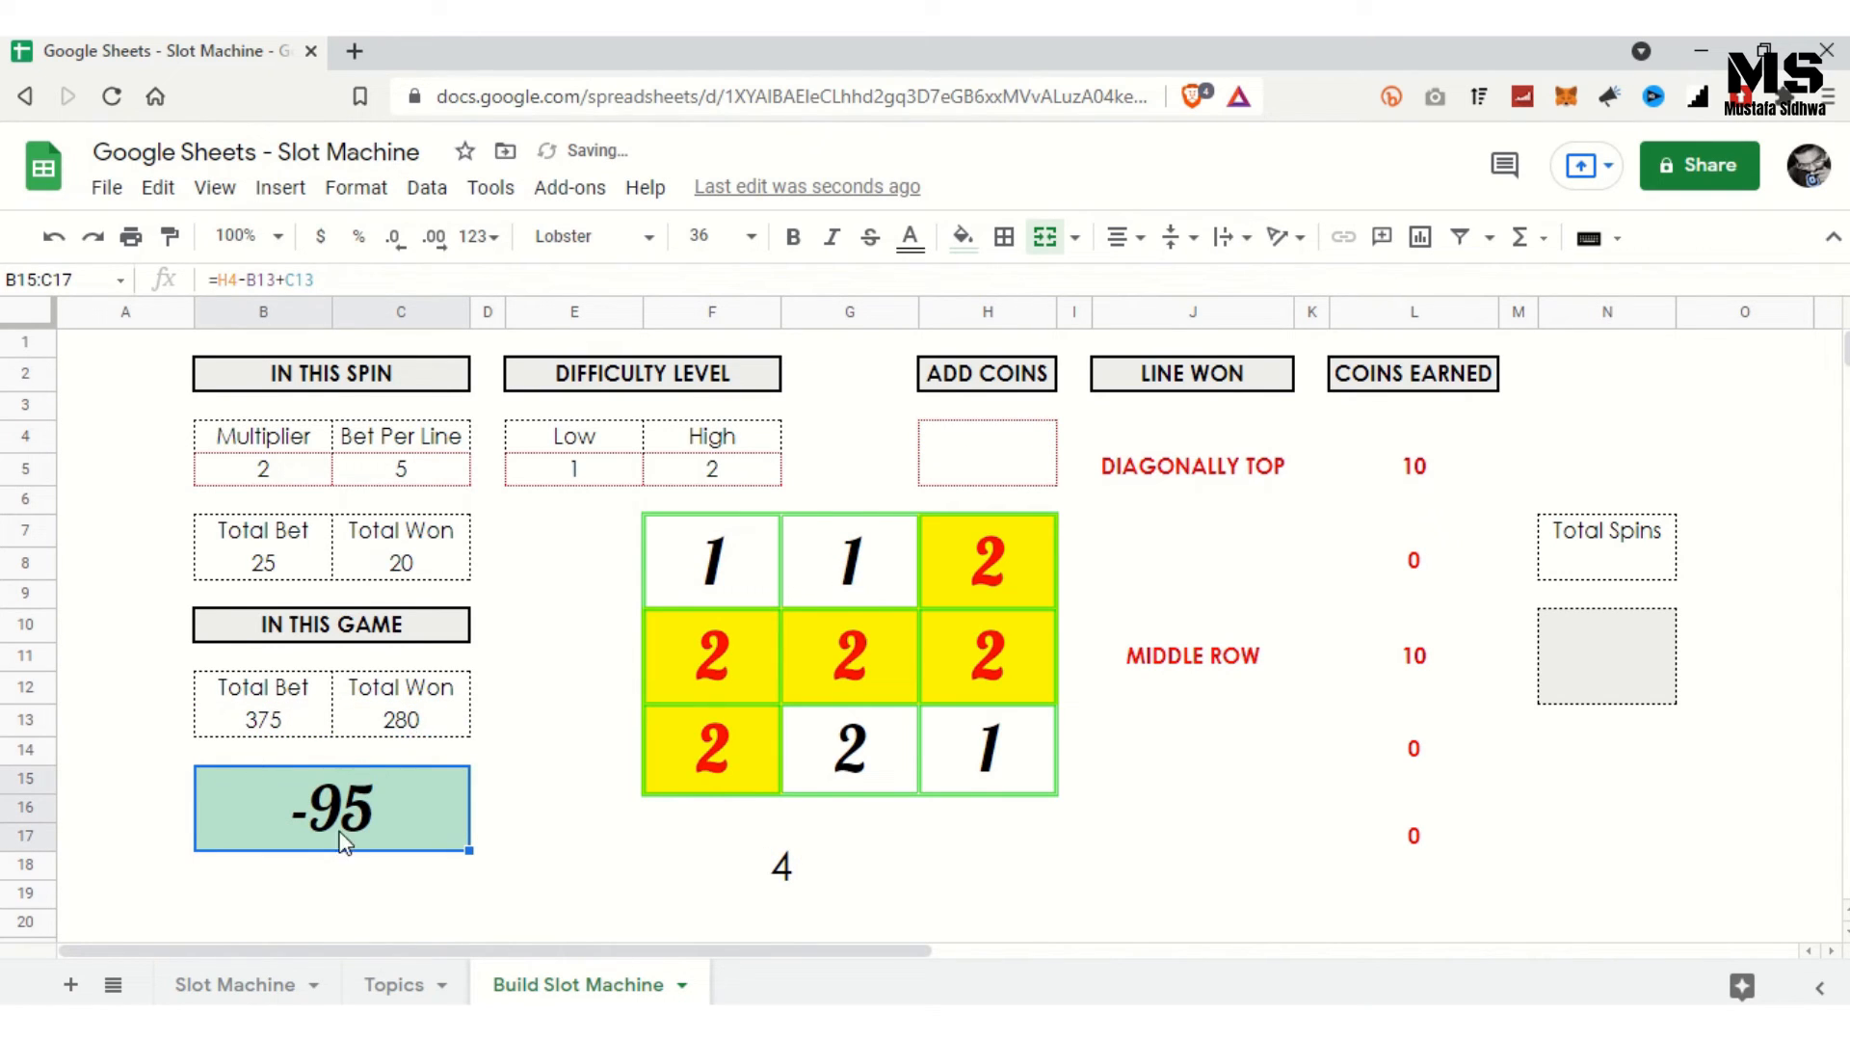
Step: Enter 100 in the merged cell H4:H5 under ADD COINS
{"action": "left_click", "coordinate": [1007, 465]}
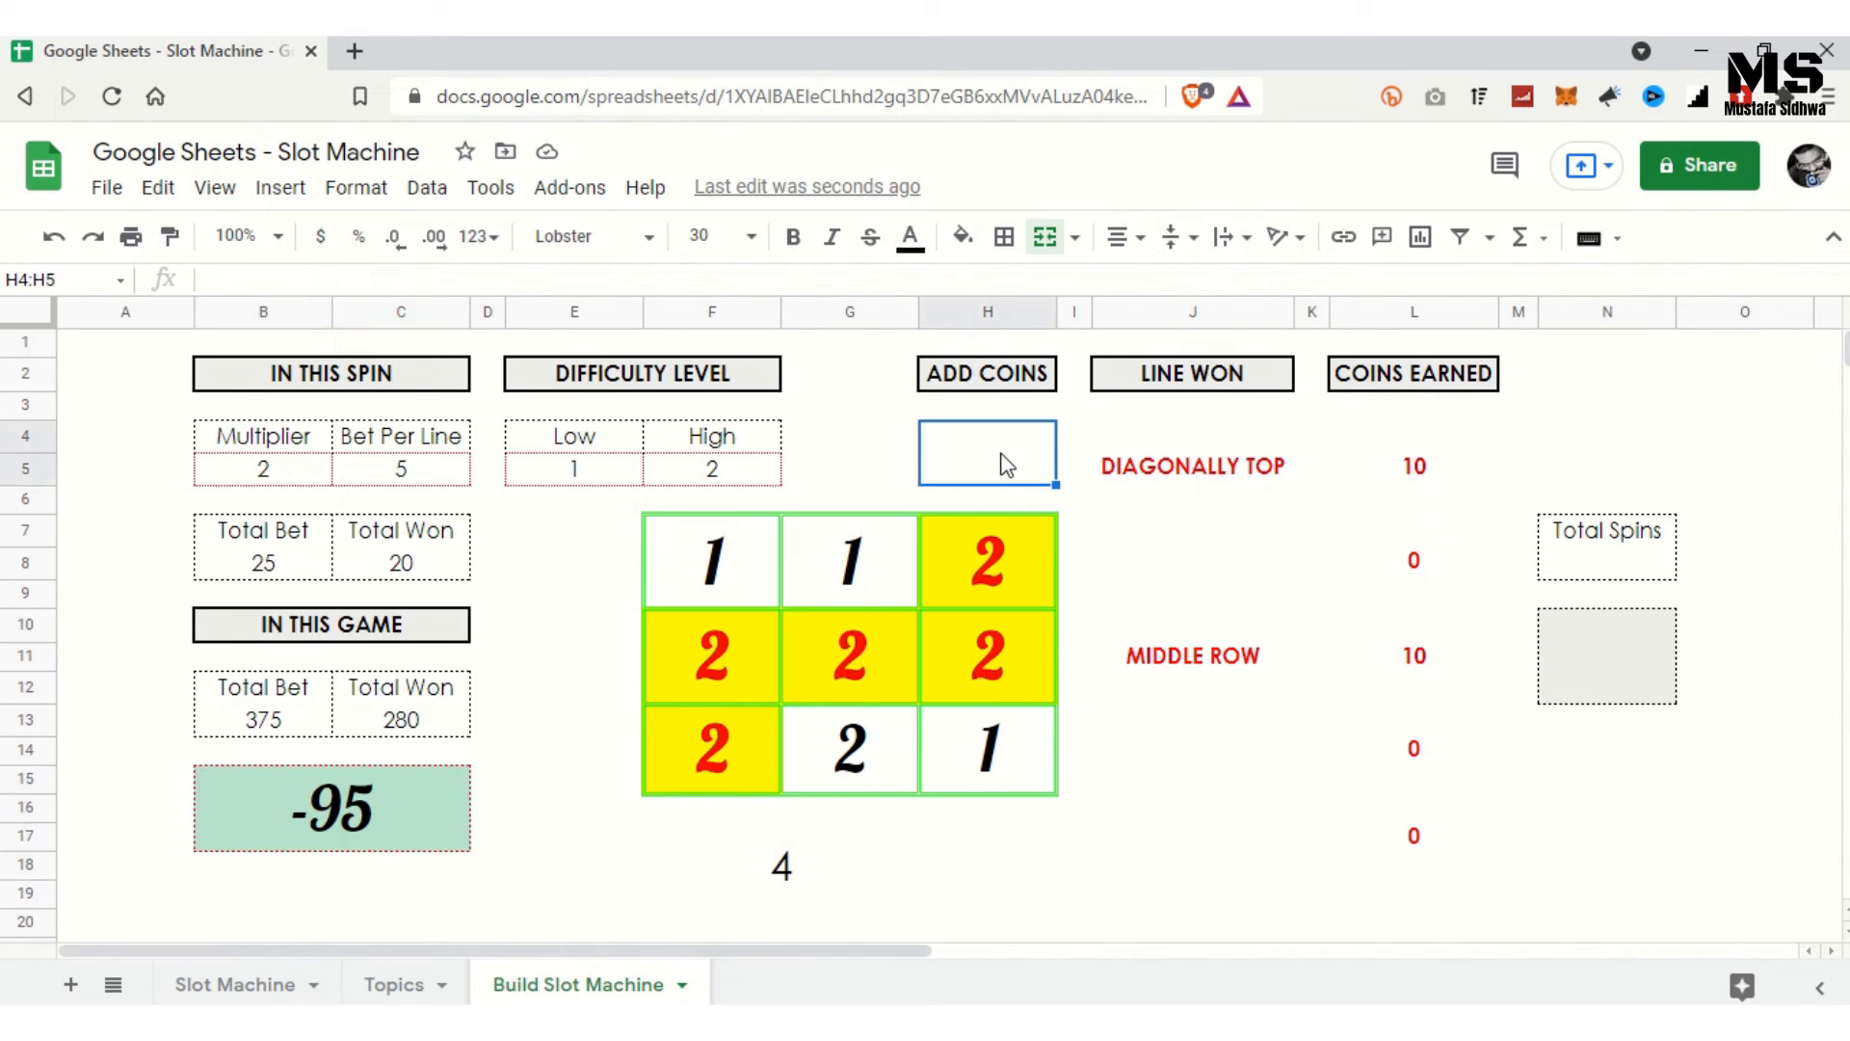
{"action": "type", "text": "100"}
{"action": "key", "text": "Return"}
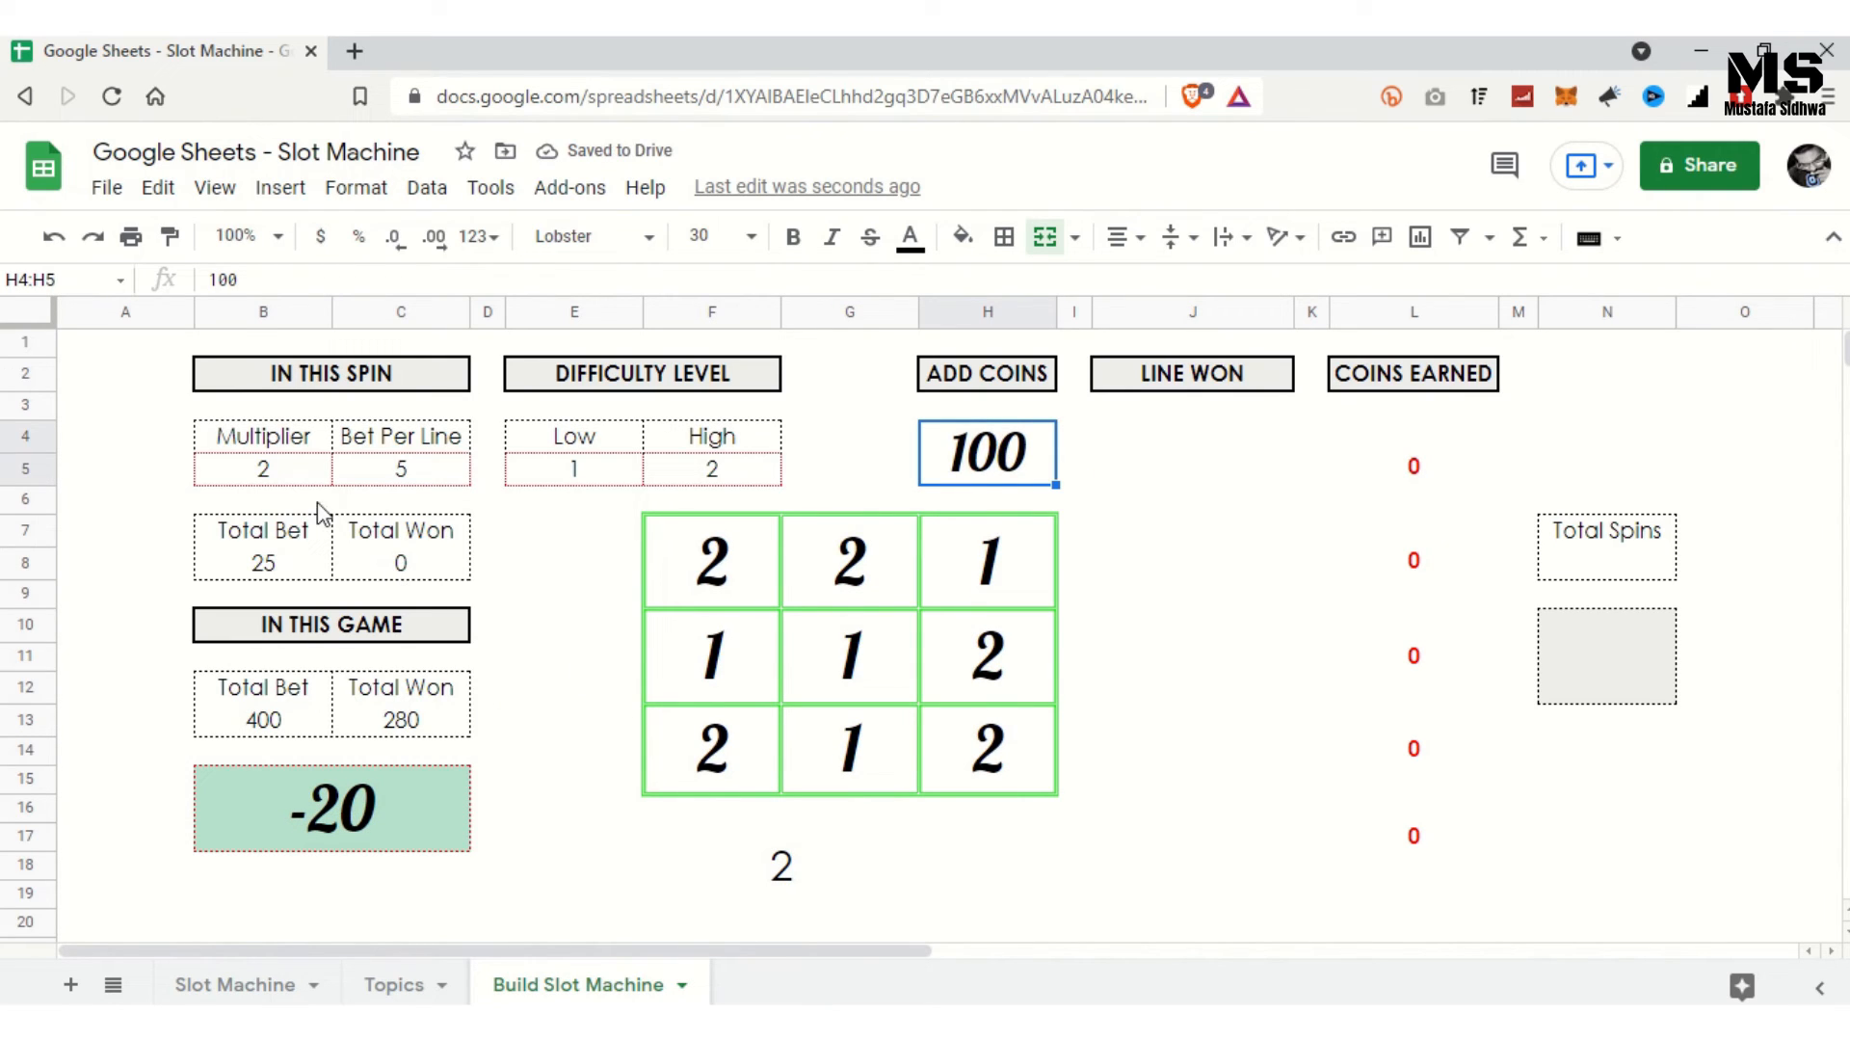
Step: Clear the multiplier, bet and difficulty values, and reset the IN THIS GAME formulas in B13:C13 to zero
{"action": "left_click", "coordinate": [275, 734]}
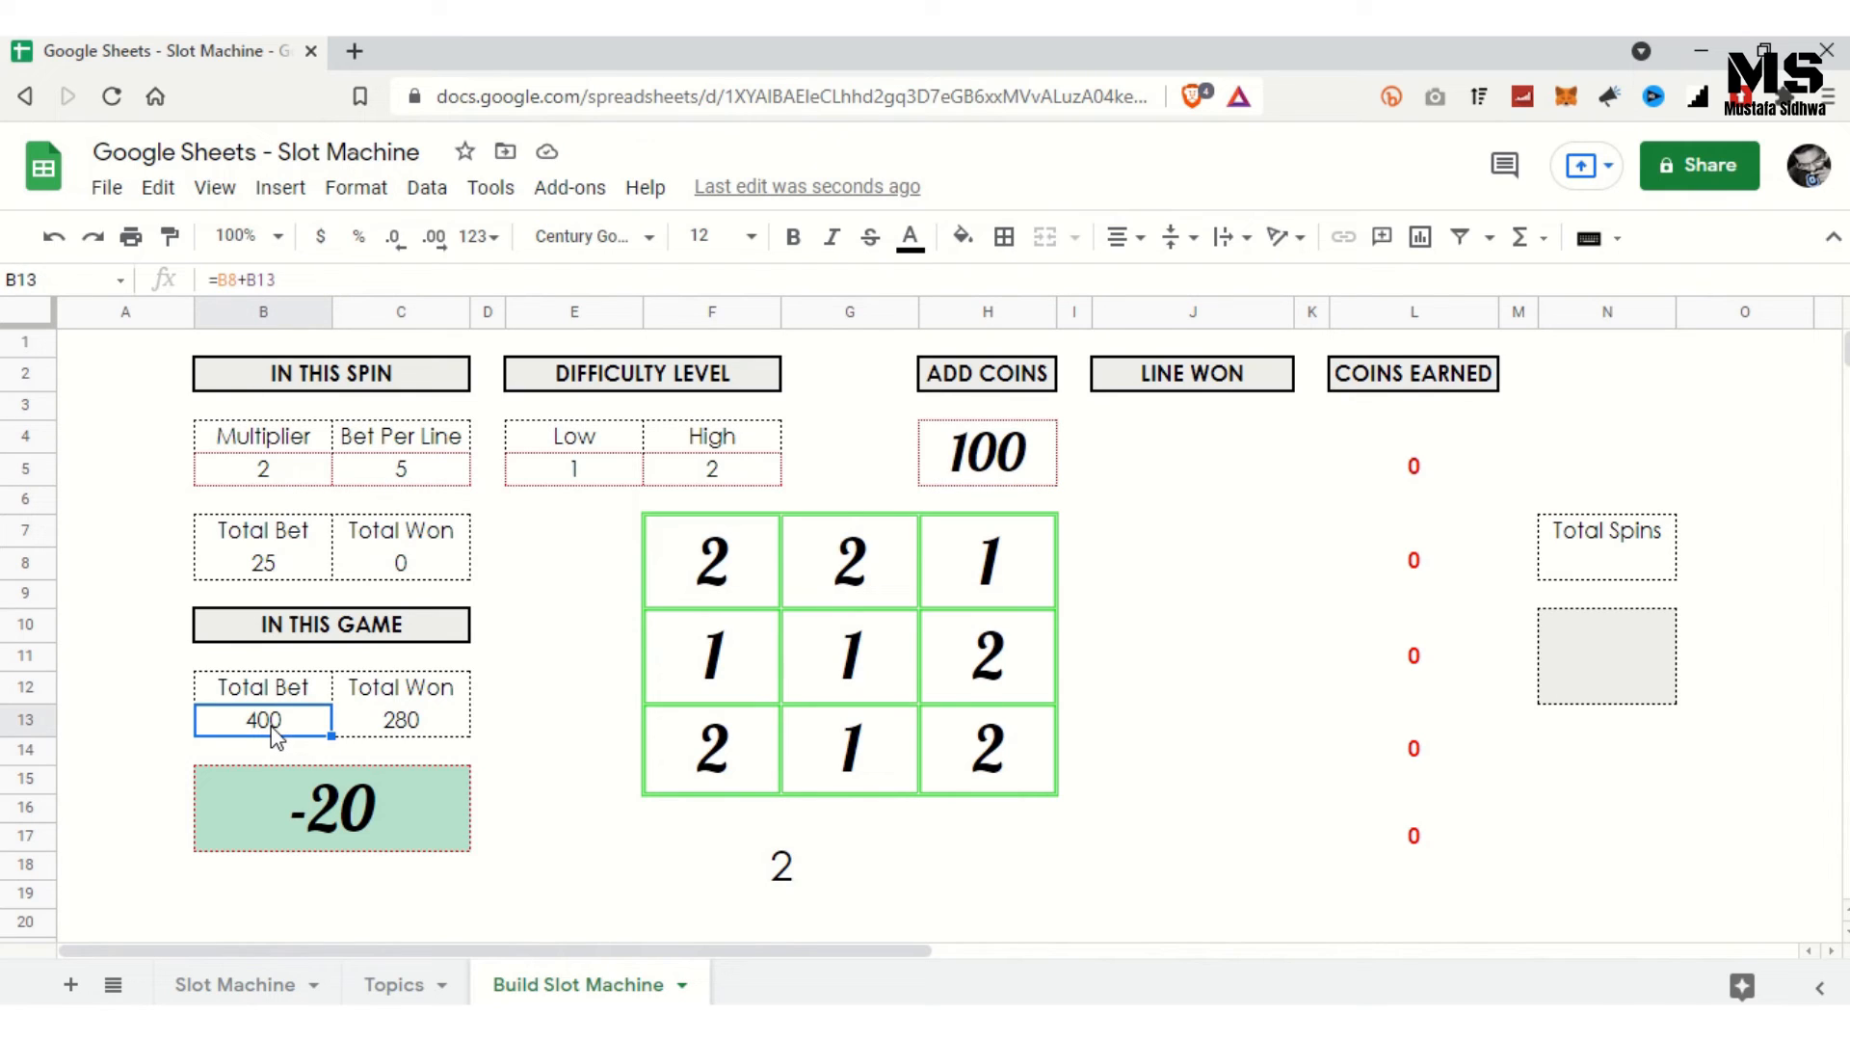
{"action": "key", "text": "shift+Right"}
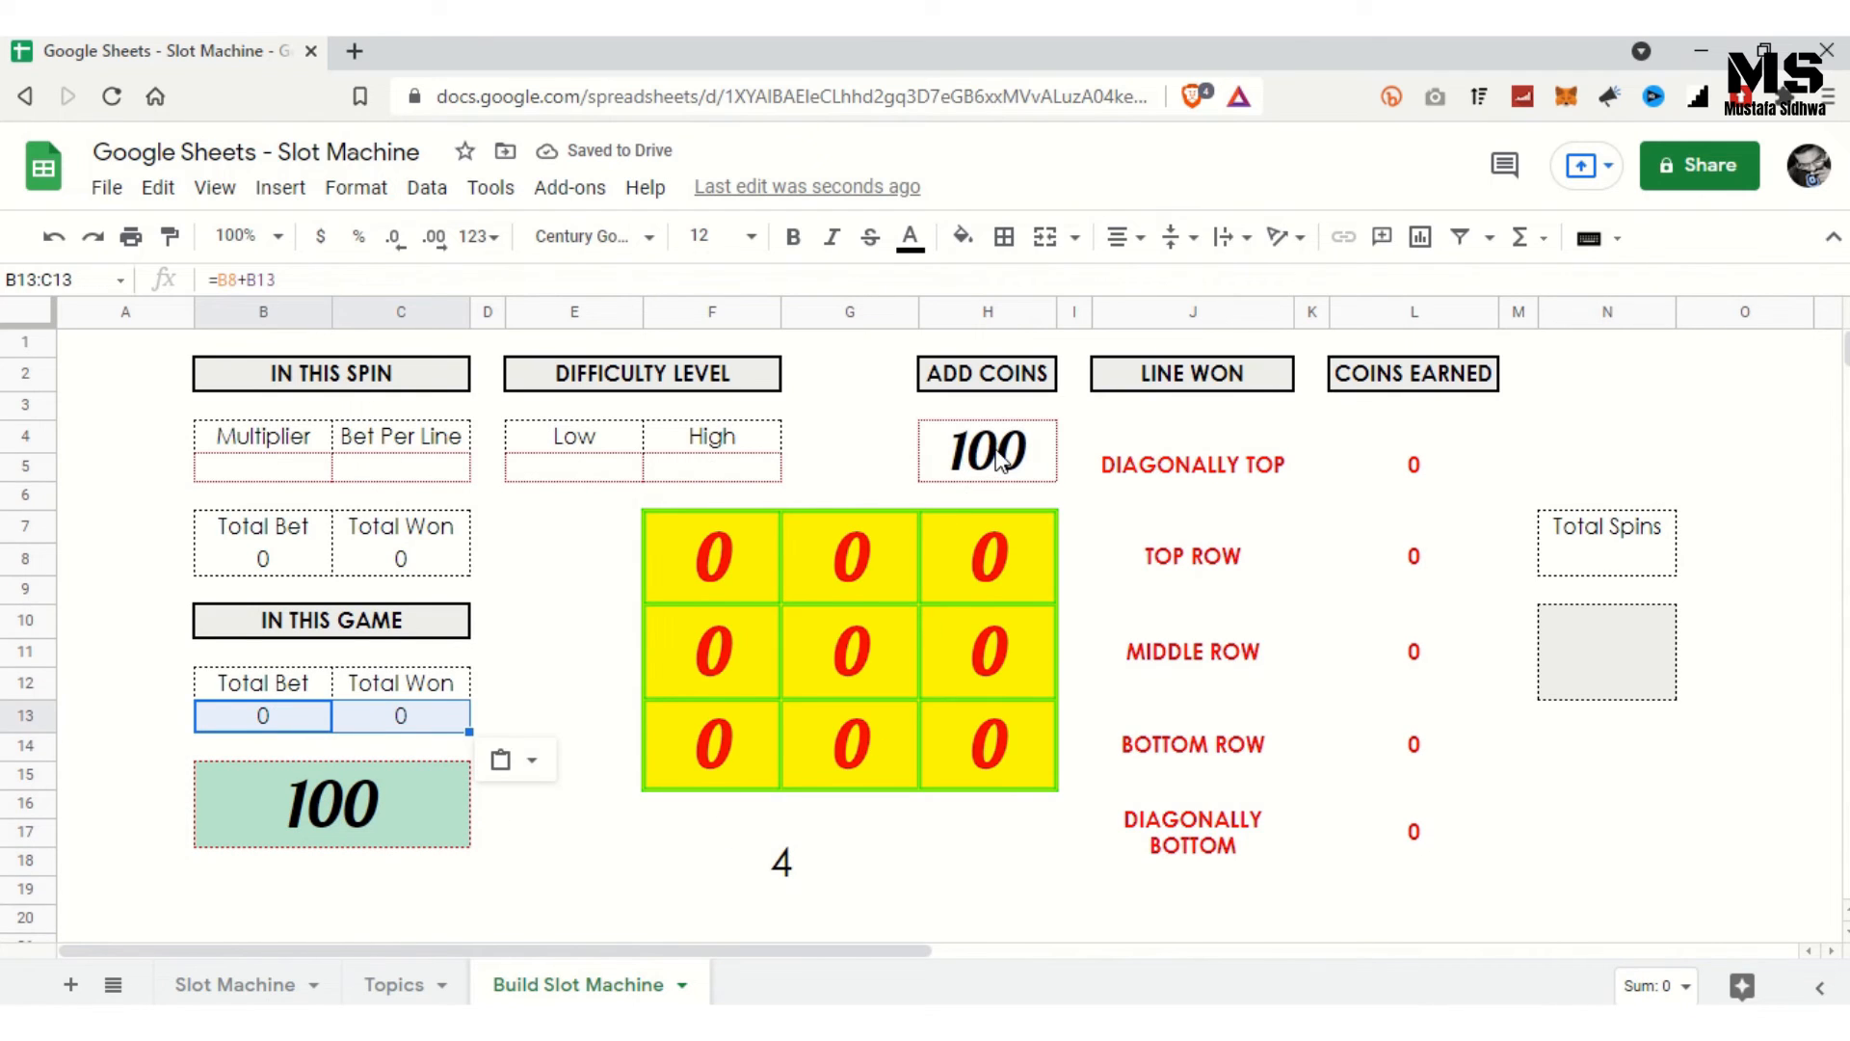
{"action": "left_click", "coordinate": [997, 452]}
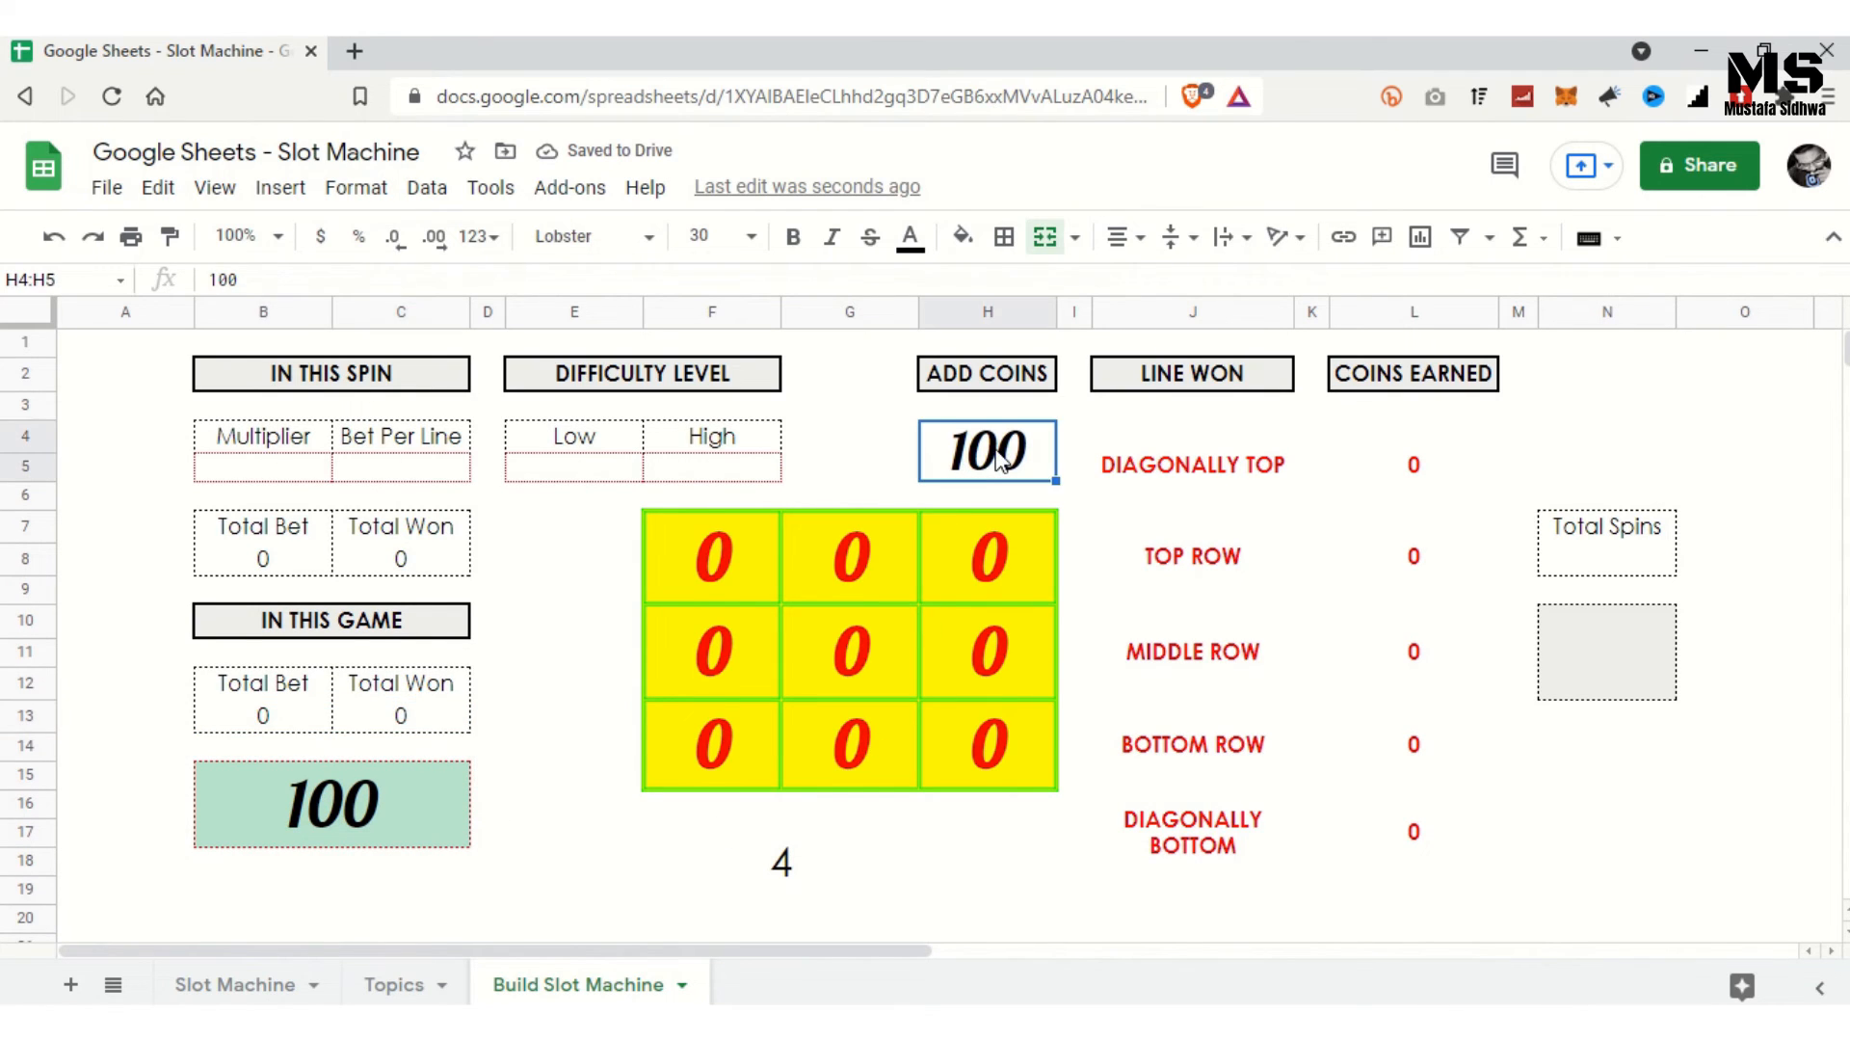
Step: Change the coin amount in the merged cell H4:H5 under ADD COINS to 300
{"action": "double_click", "coordinate": [998, 456]}
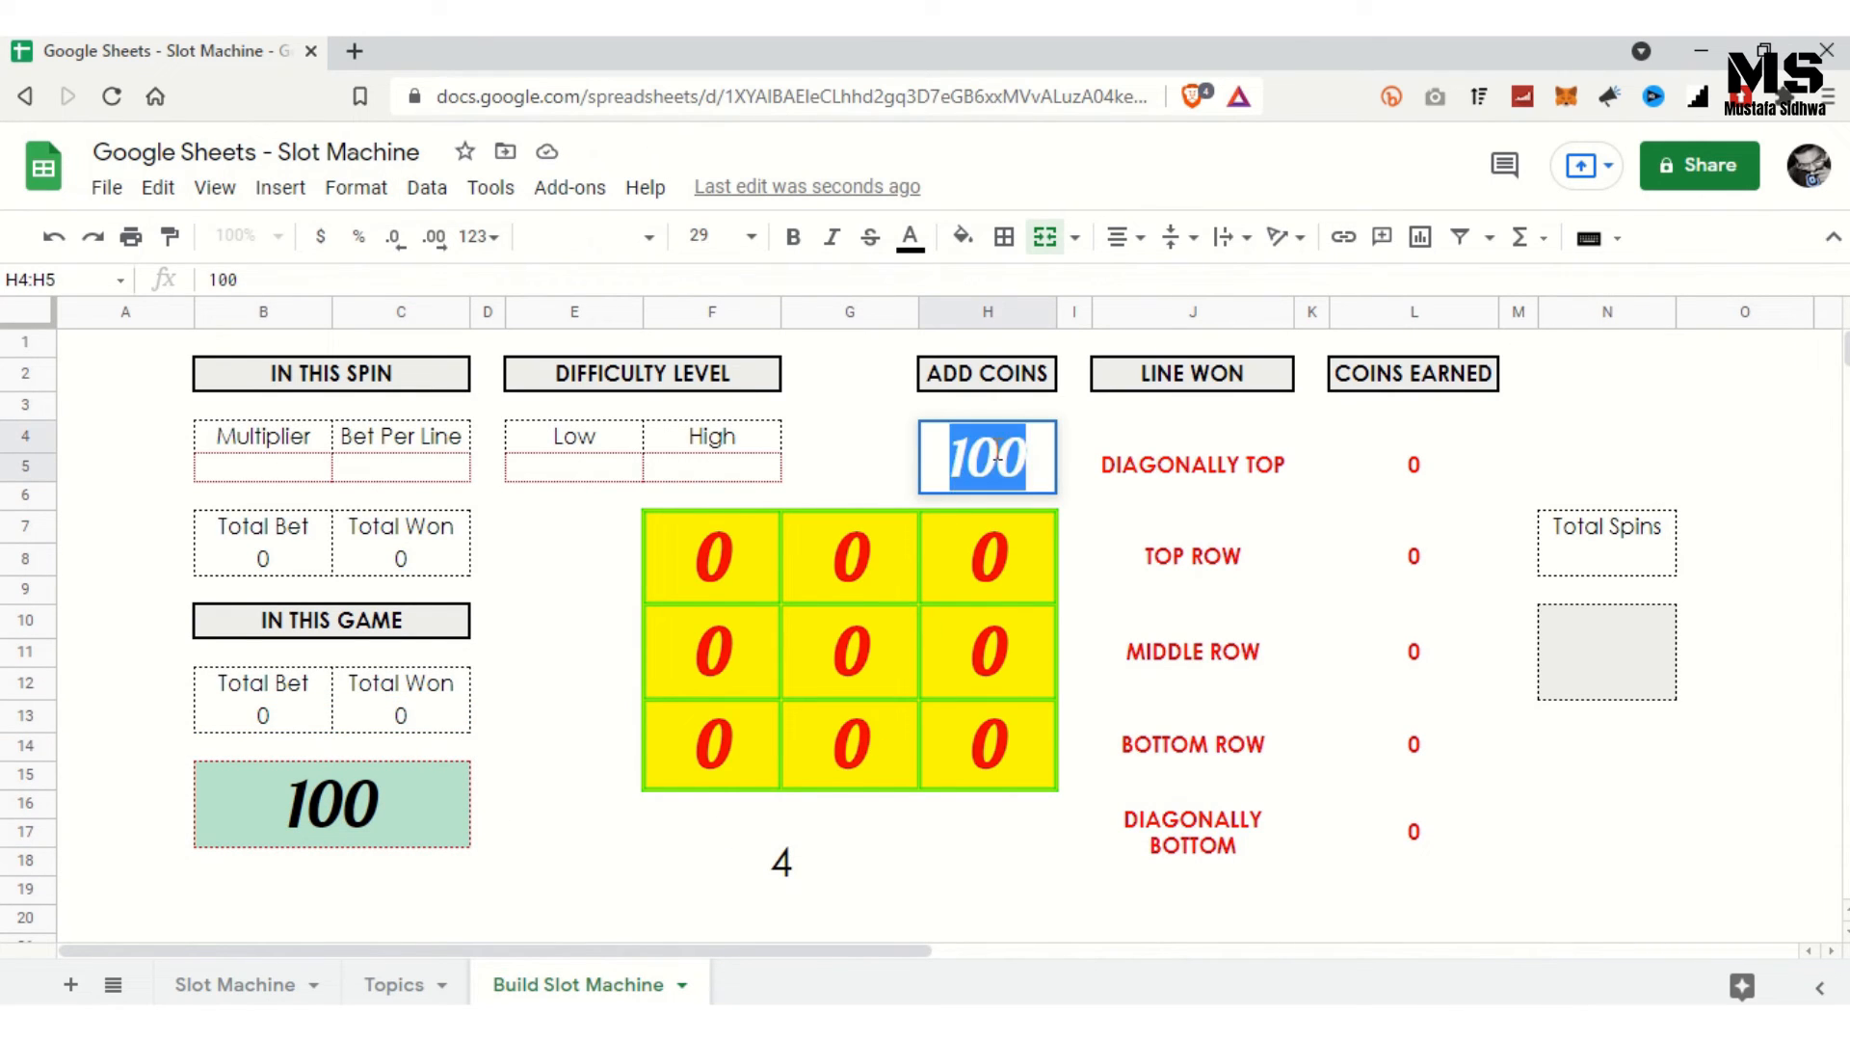
{"action": "type", "text": "300"}
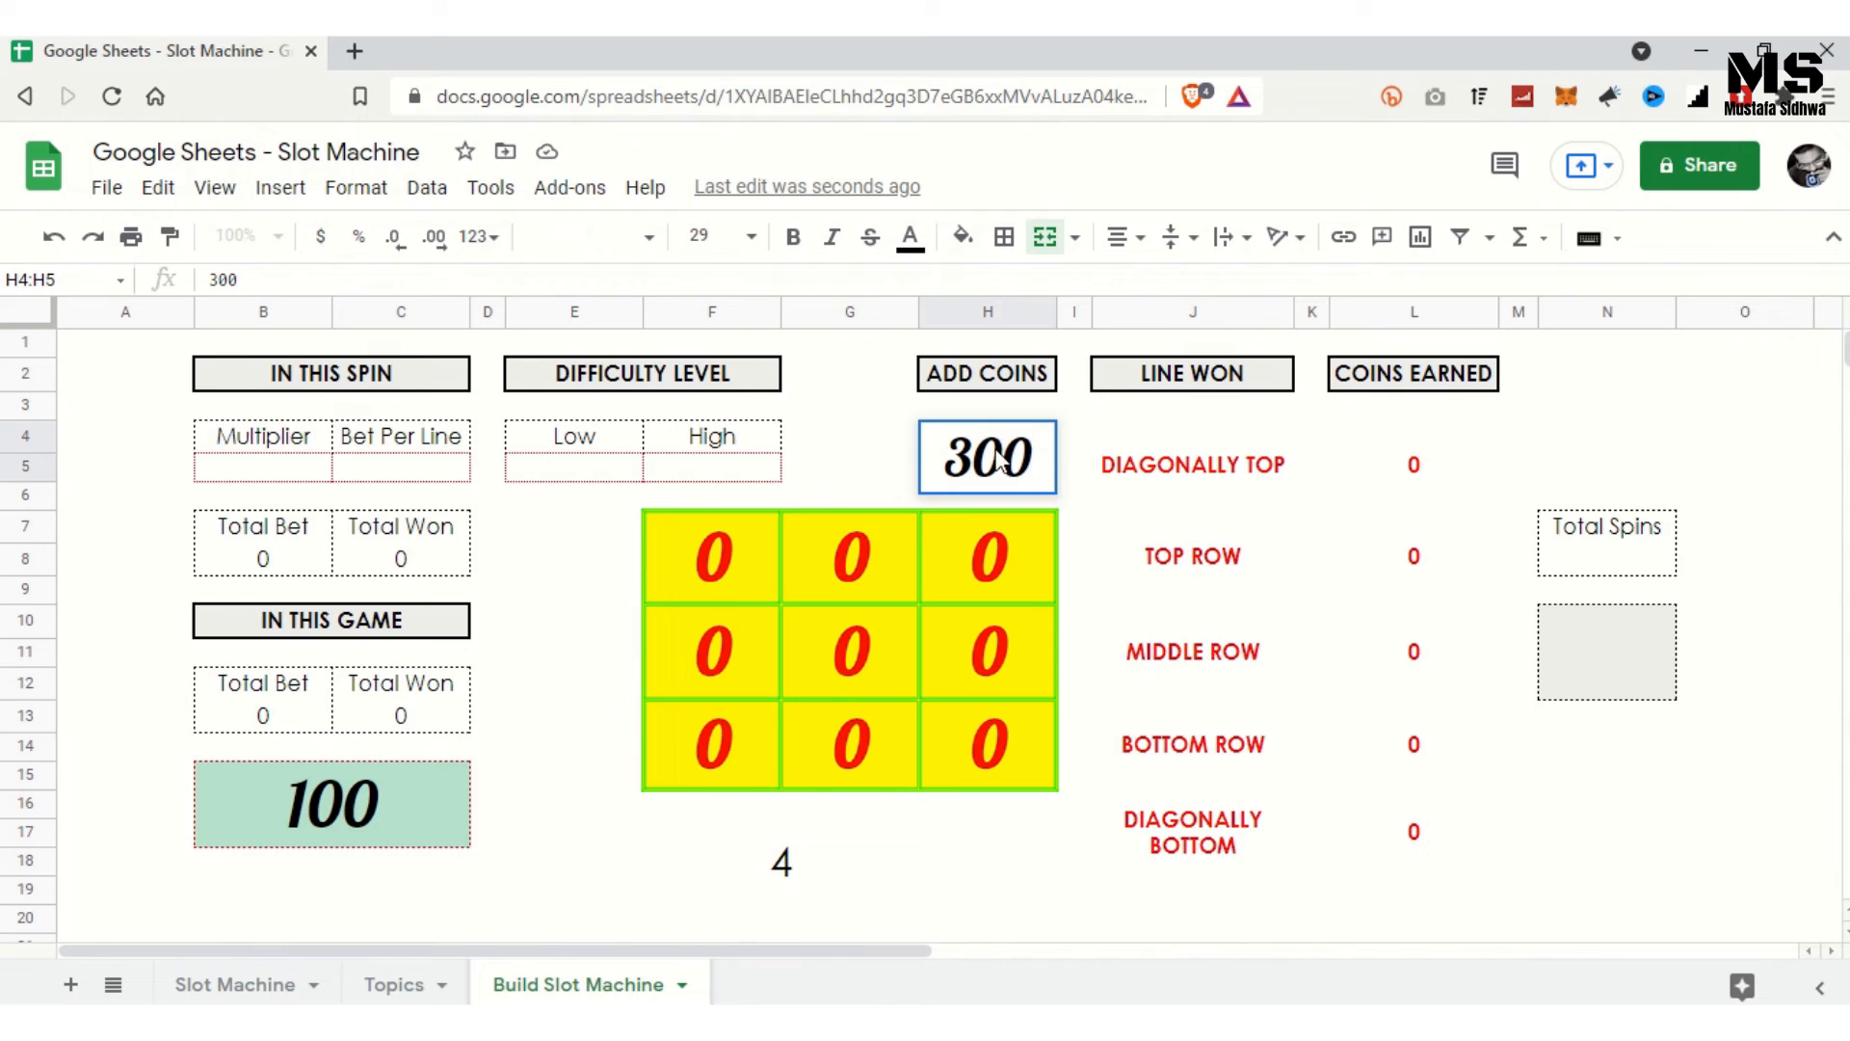
{"action": "key", "text": "Return"}
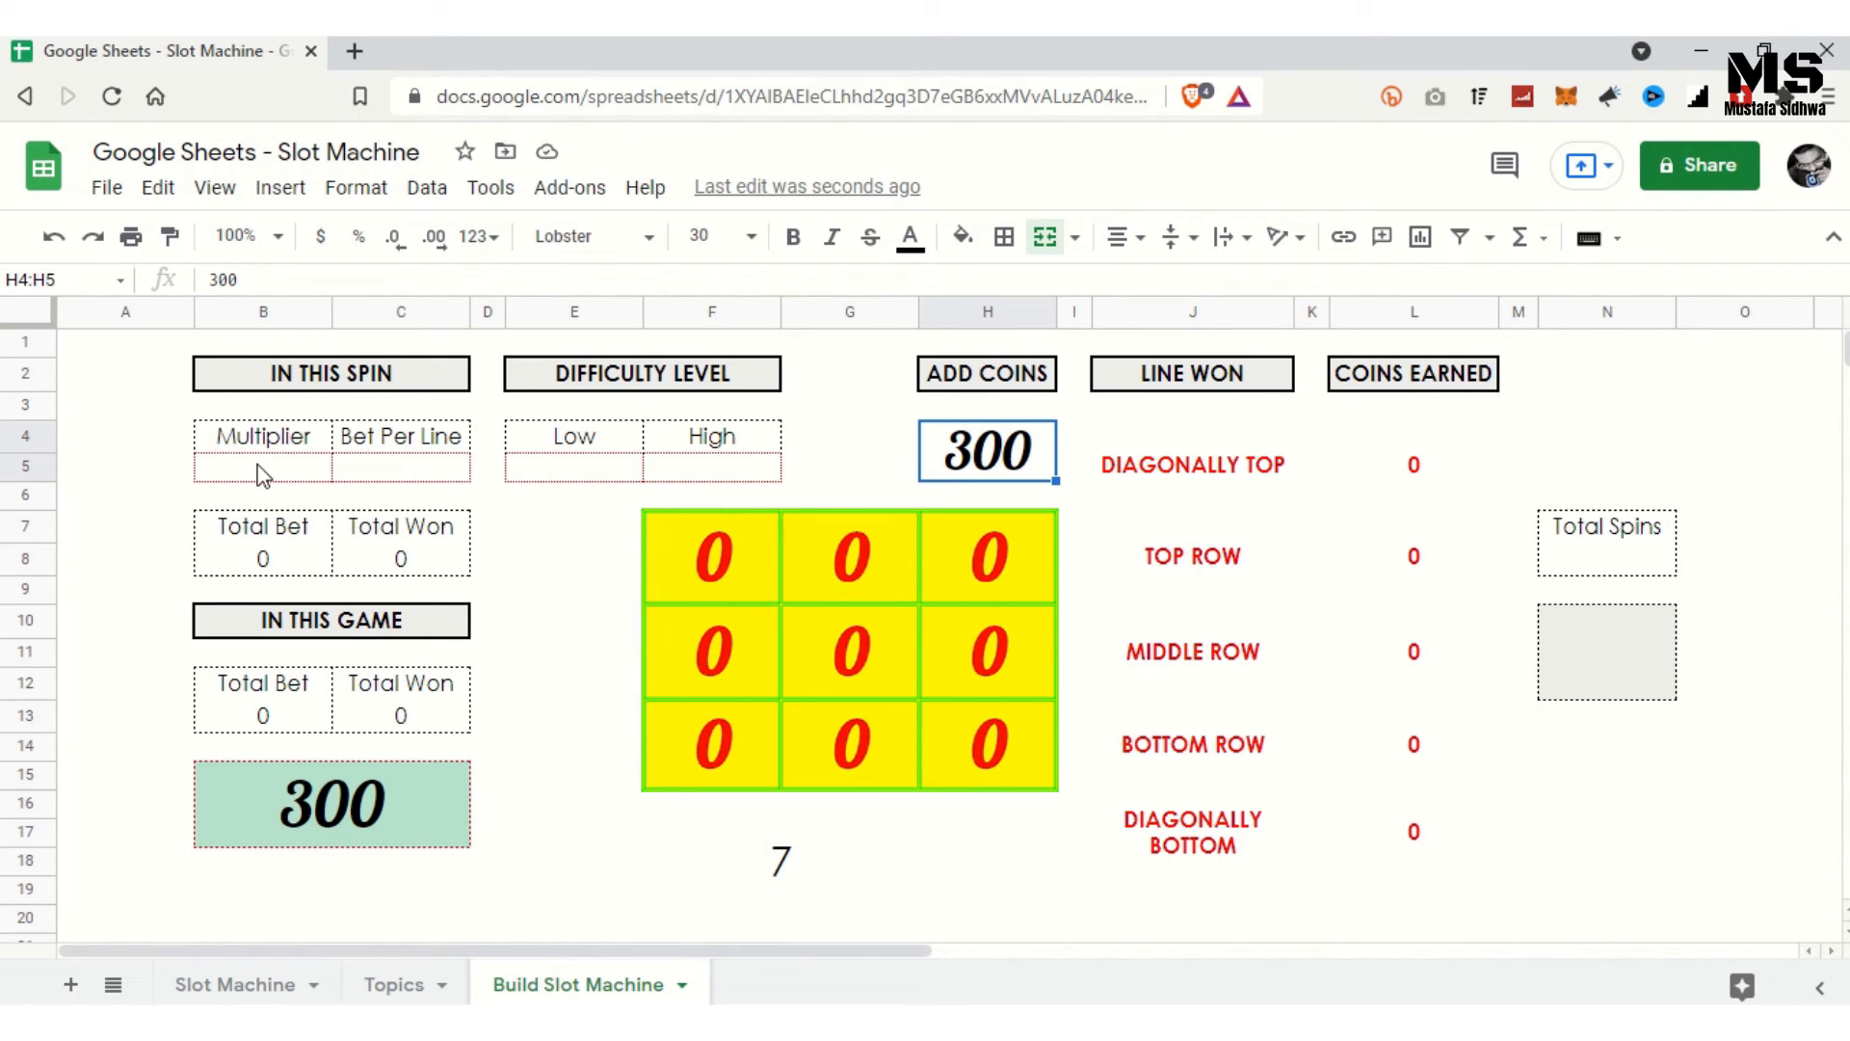
Step: Set the difficulty level to 1 under Low and 2 under High in E5:F5
{"action": "left_click", "coordinate": [594, 474]}
{"action": "type", "text": "1"}
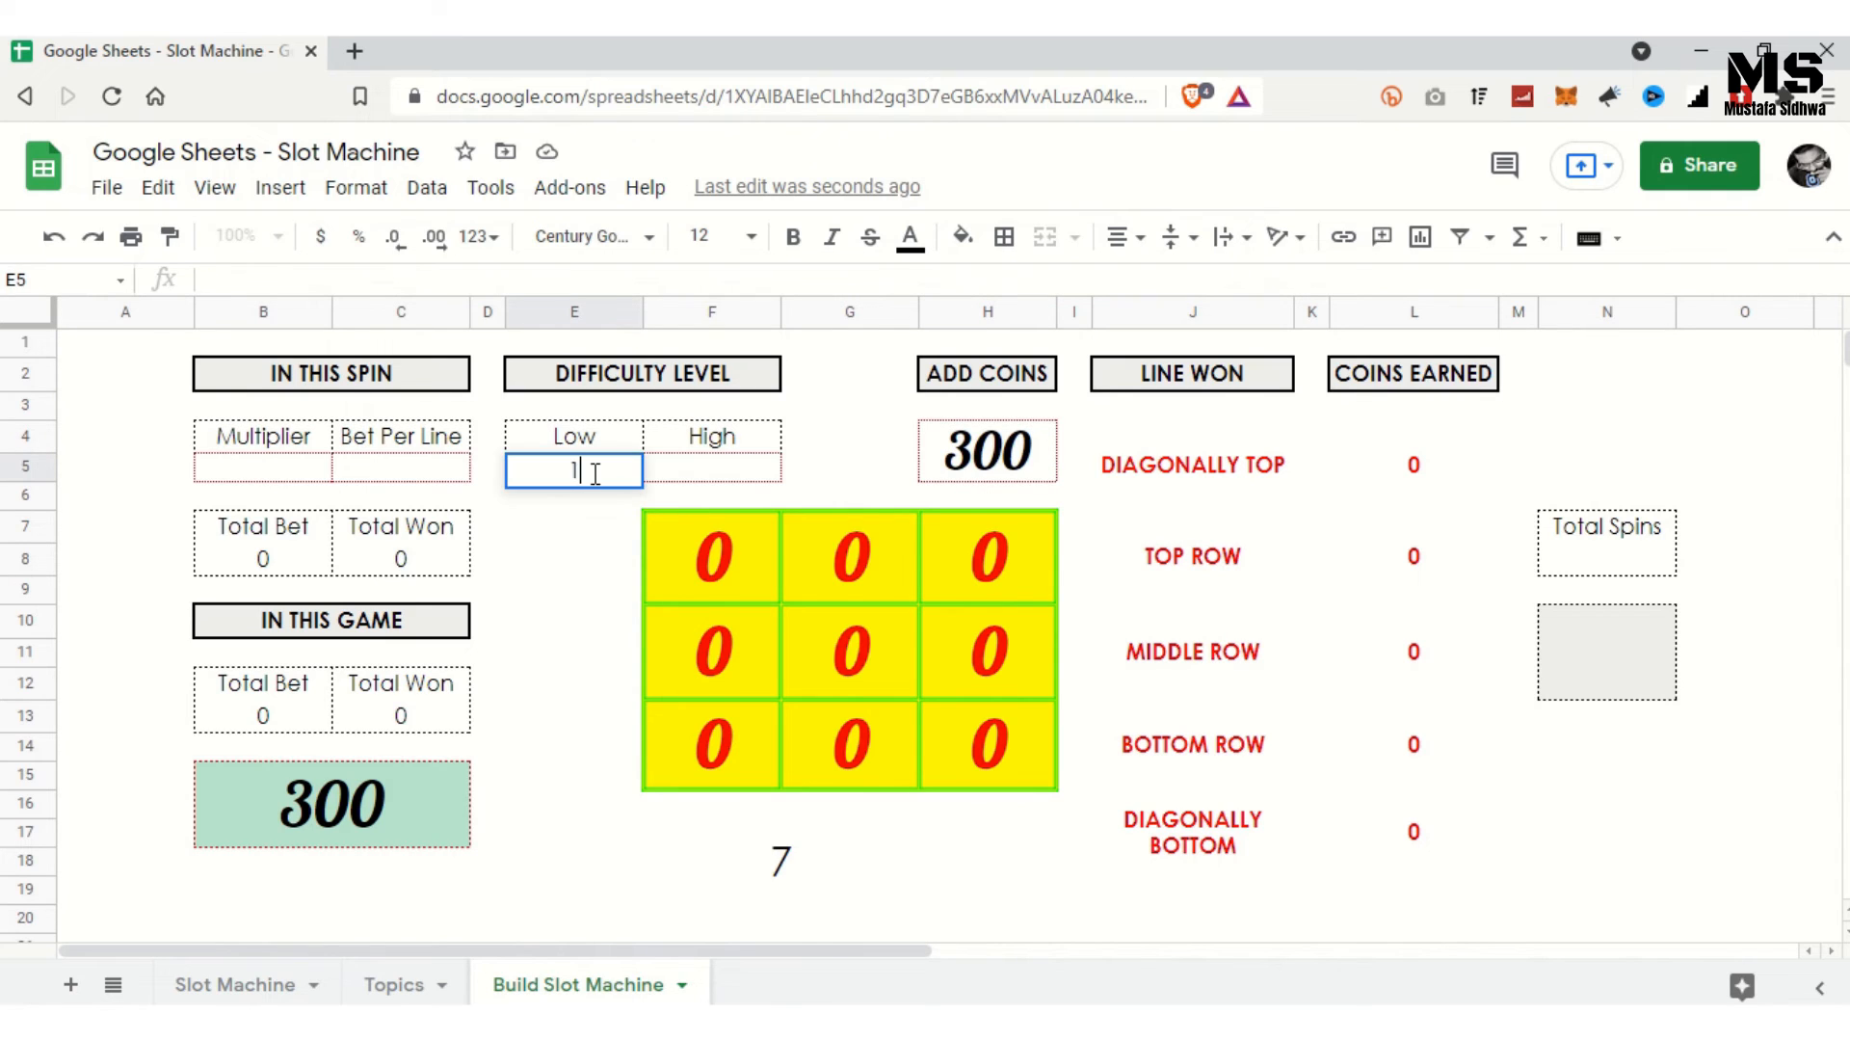
{"action": "key", "text": "Tab"}
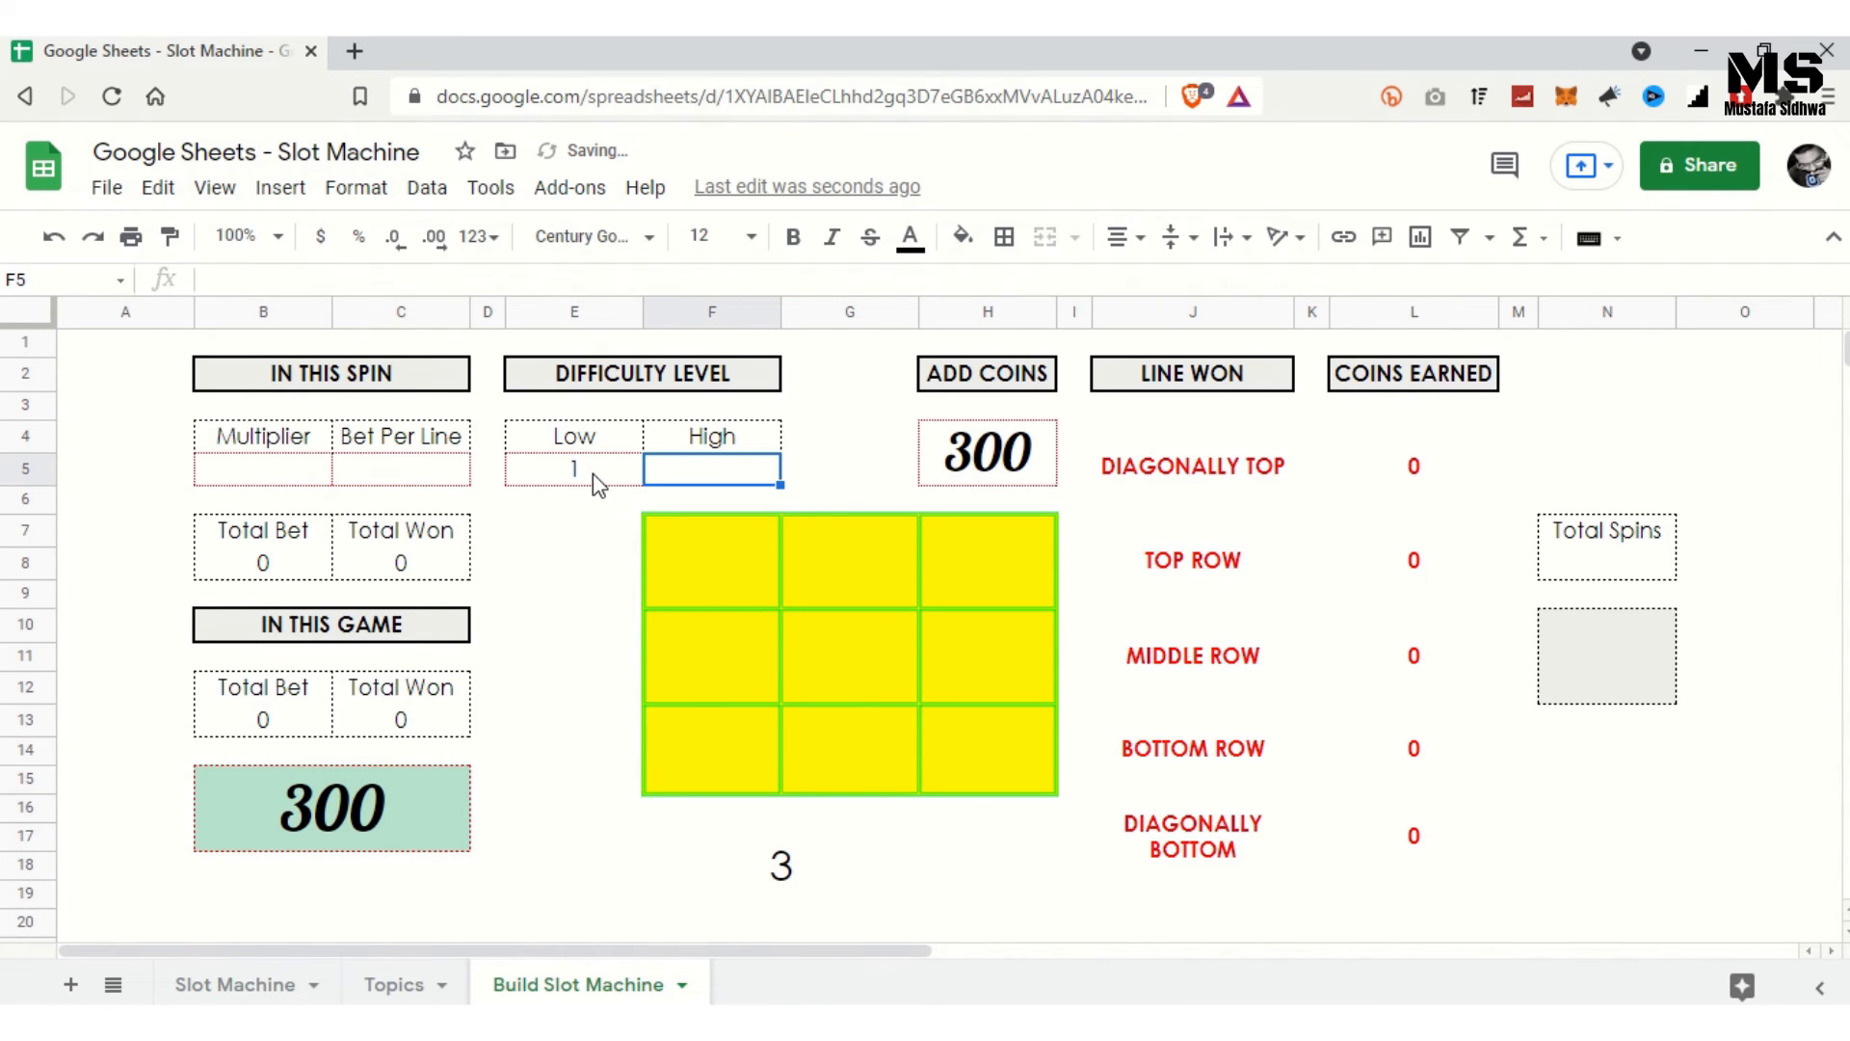
{"action": "type", "text": "2"}
{"action": "key", "text": "Tab"}
Step: Set the Multiplier in B5 to 2 and the Bet Per Line in C5 to 5
{"action": "key", "text": "Left"}
{"action": "key", "text": "Left"}
{"action": "key", "text": "Left"}
{"action": "key", "text": "Left"}
{"action": "key", "text": "Left"}
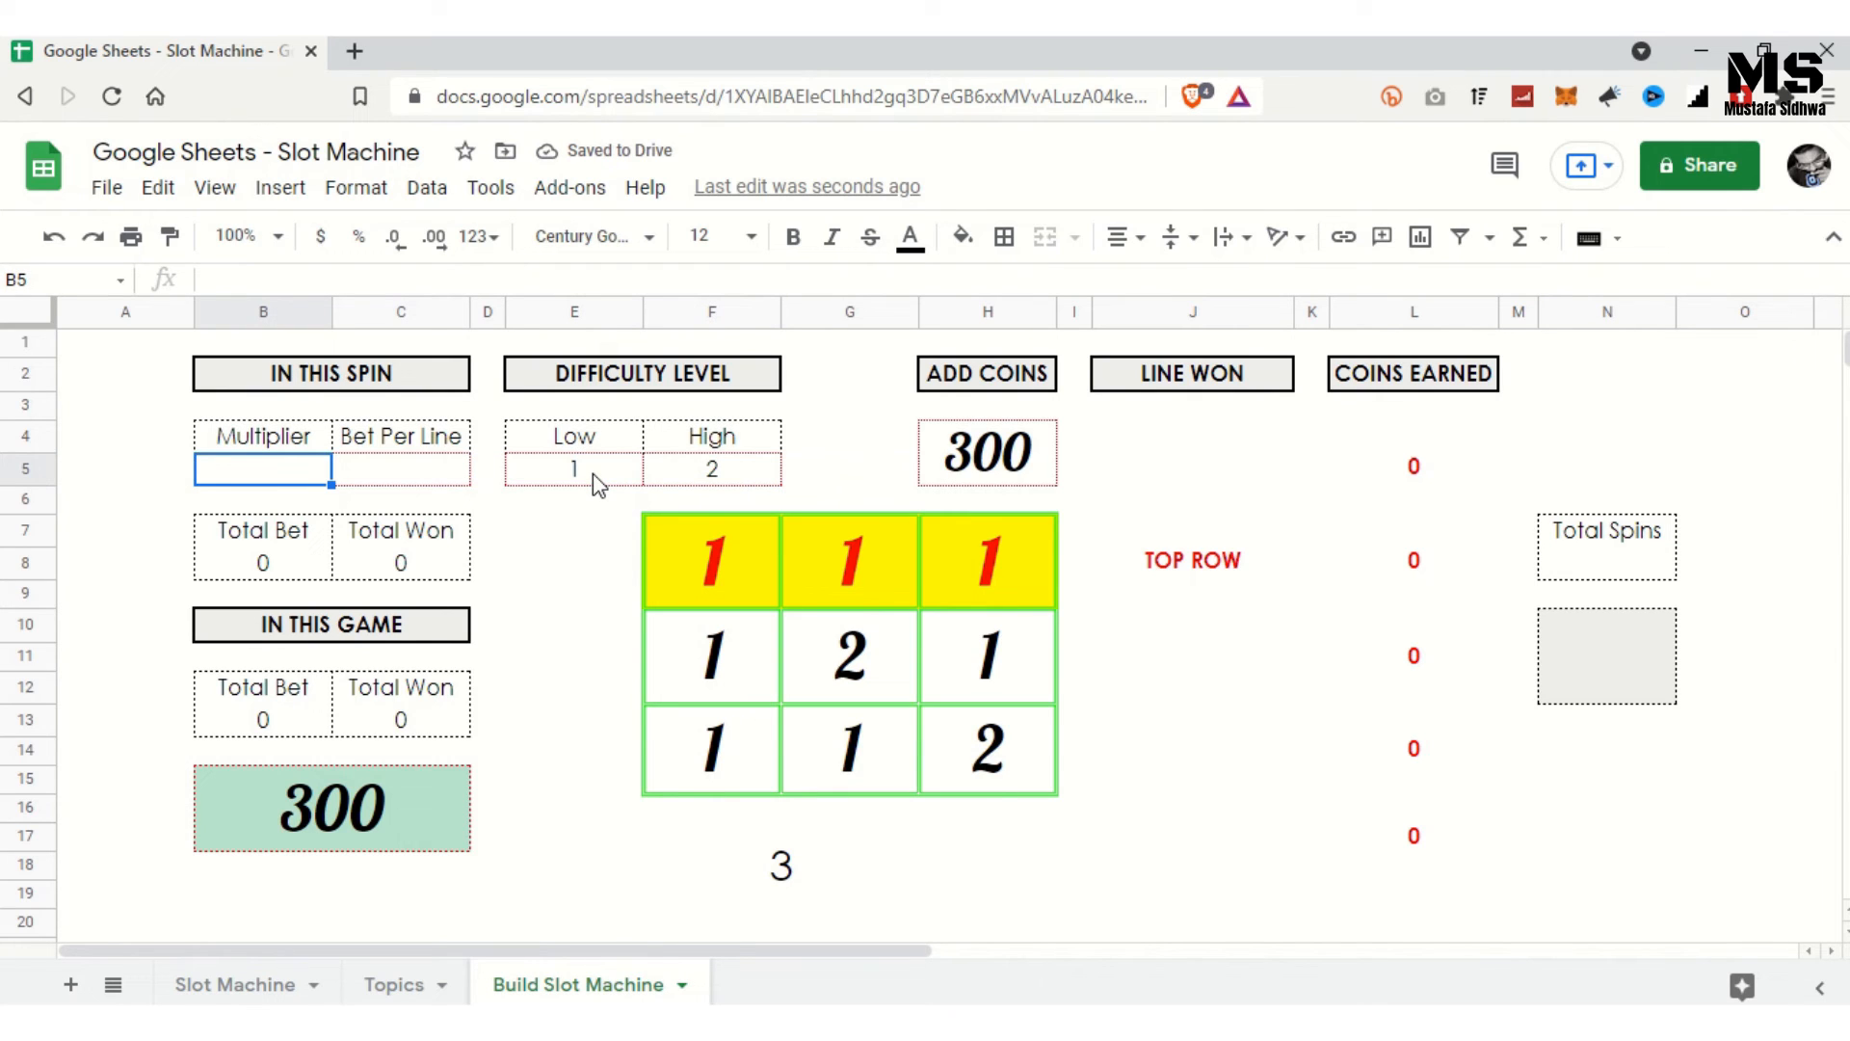
{"action": "type", "text": "2"}
{"action": "key", "text": "Tab"}
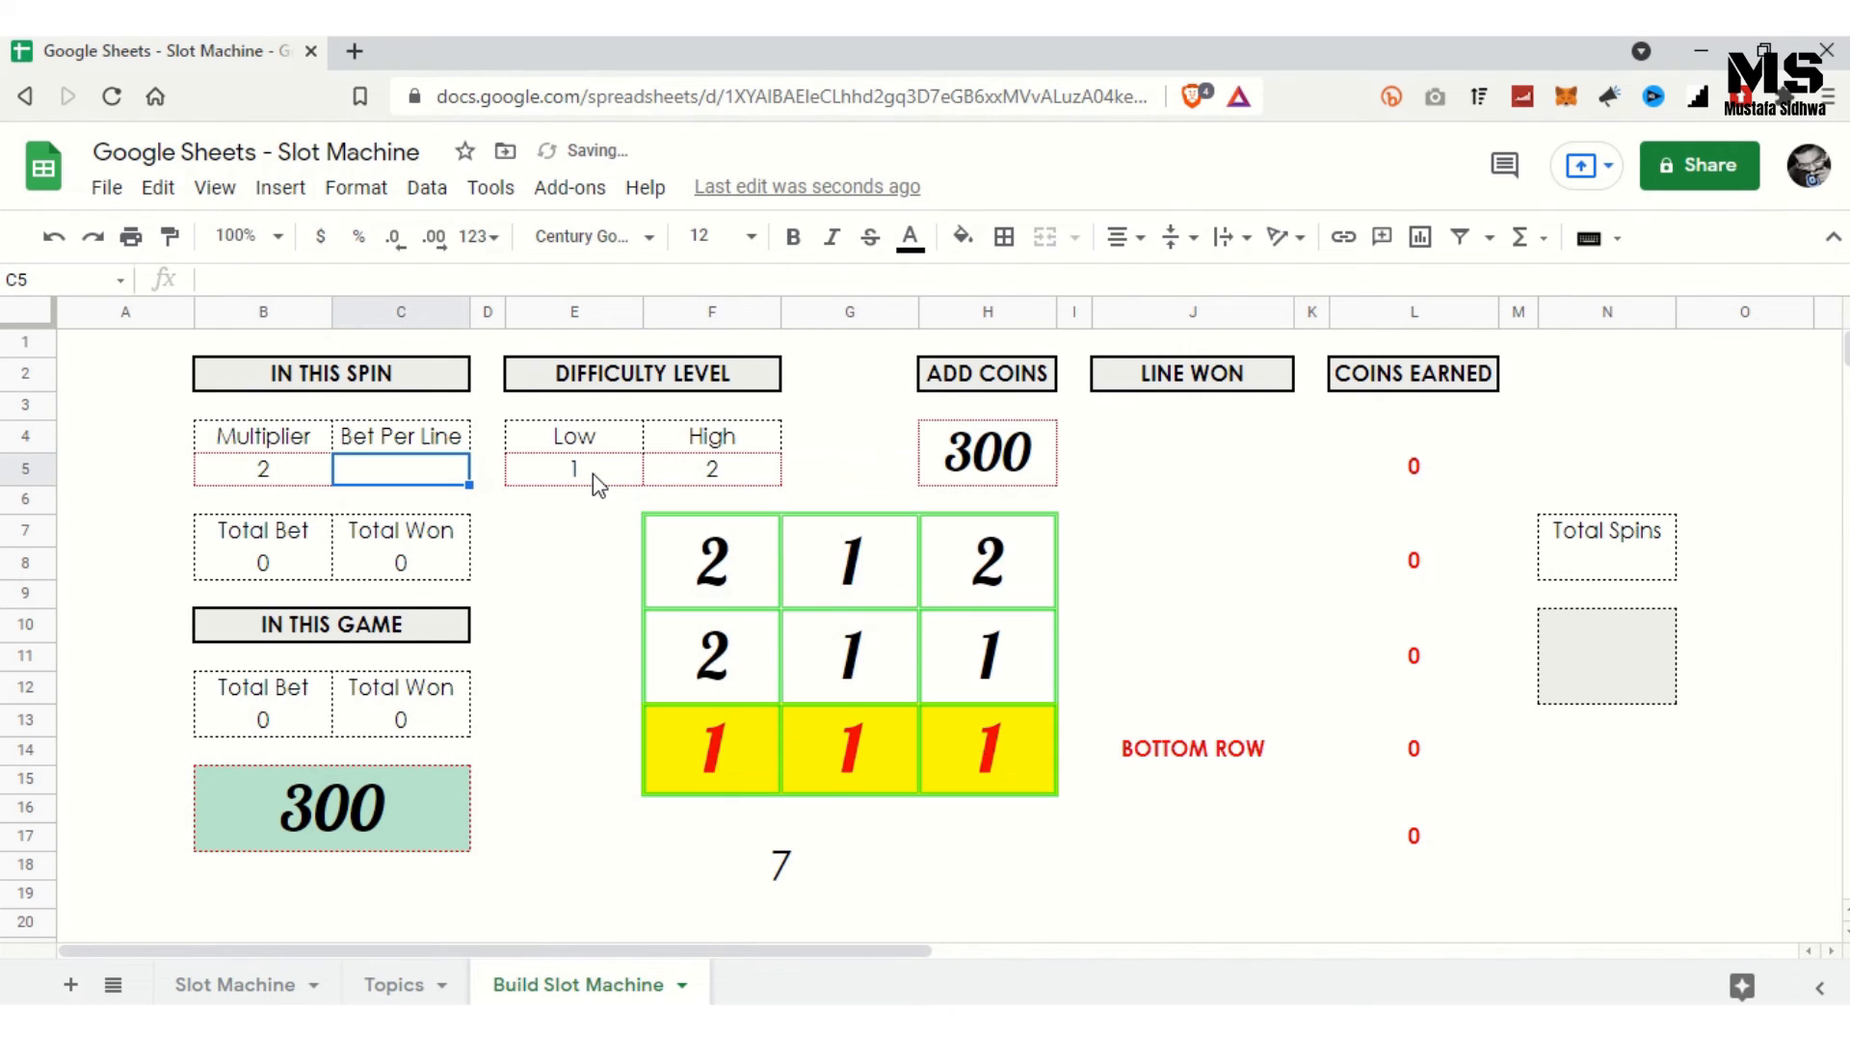
{"action": "type", "text": "5"}
{"action": "key", "text": "Return"}
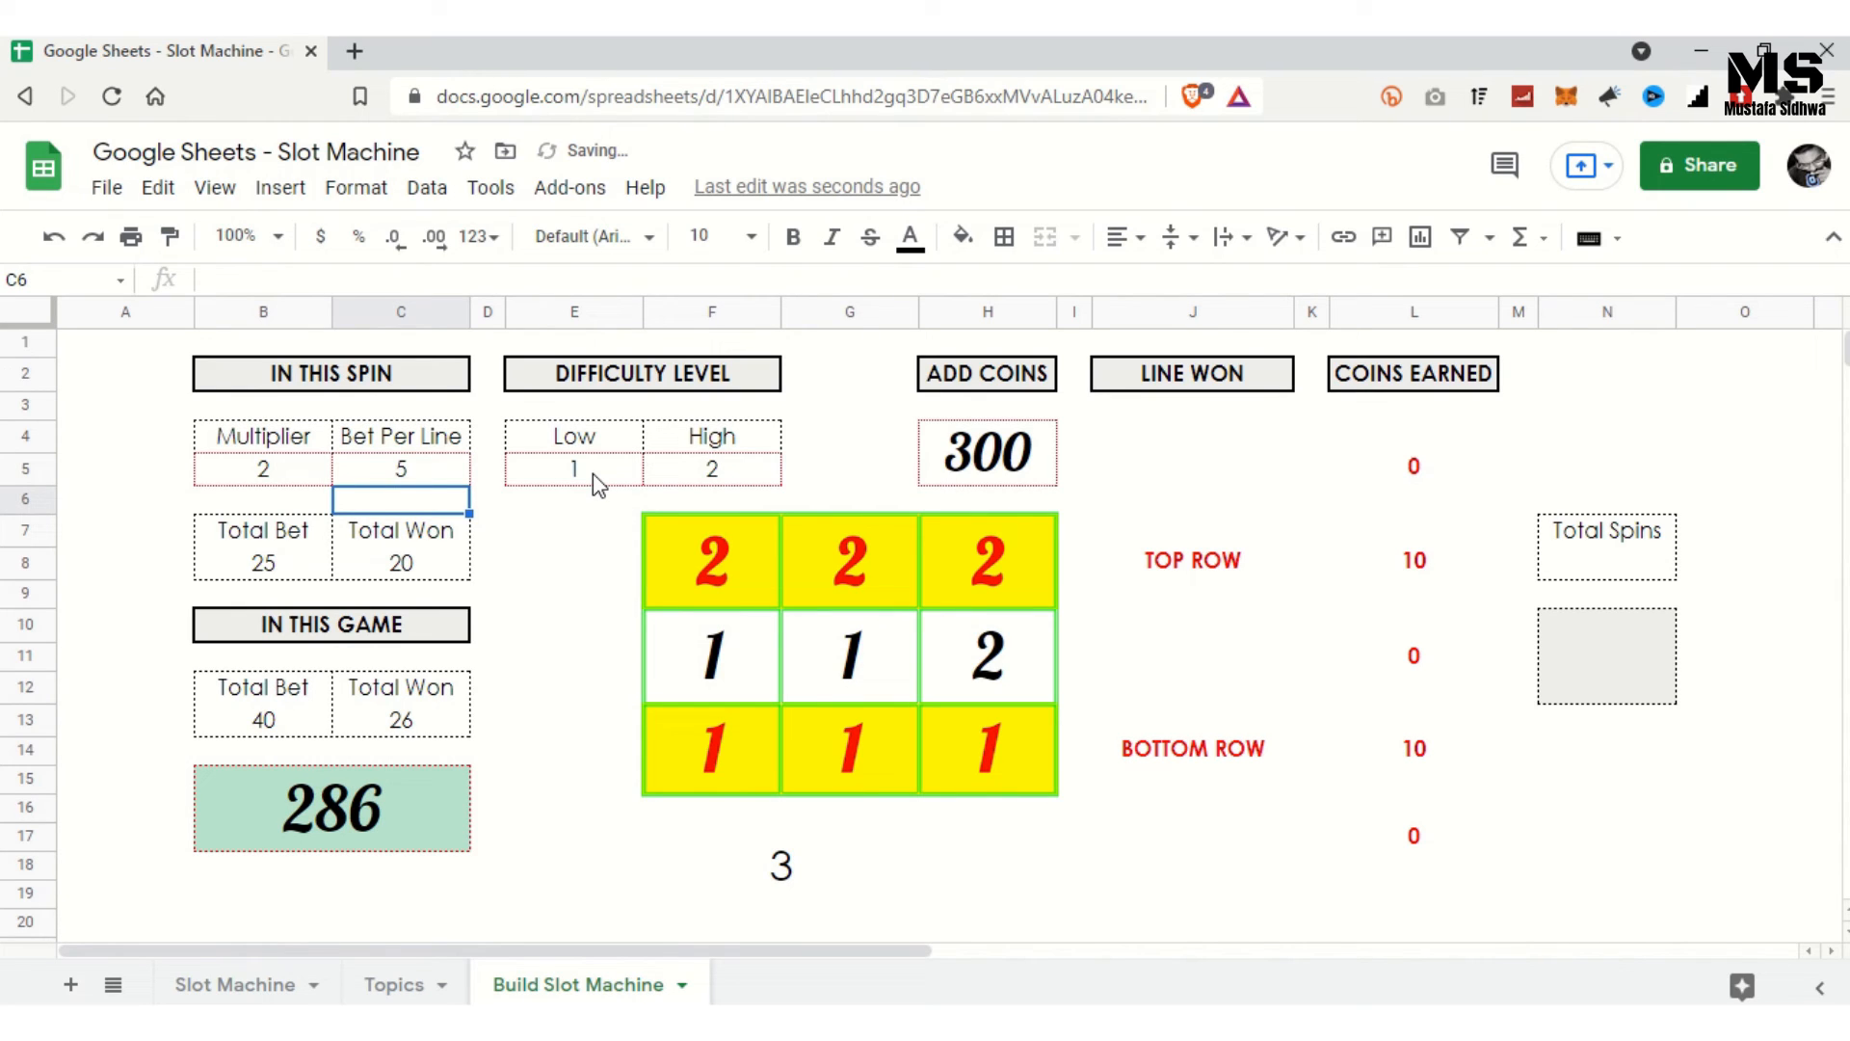
Step: Spin the slot machine repeatedly by clearing the empty cell C6 to test how the coin balance responds to bets and winnings
{"action": "key", "text": "Delete"}
{"action": "key", "text": "Delete"}
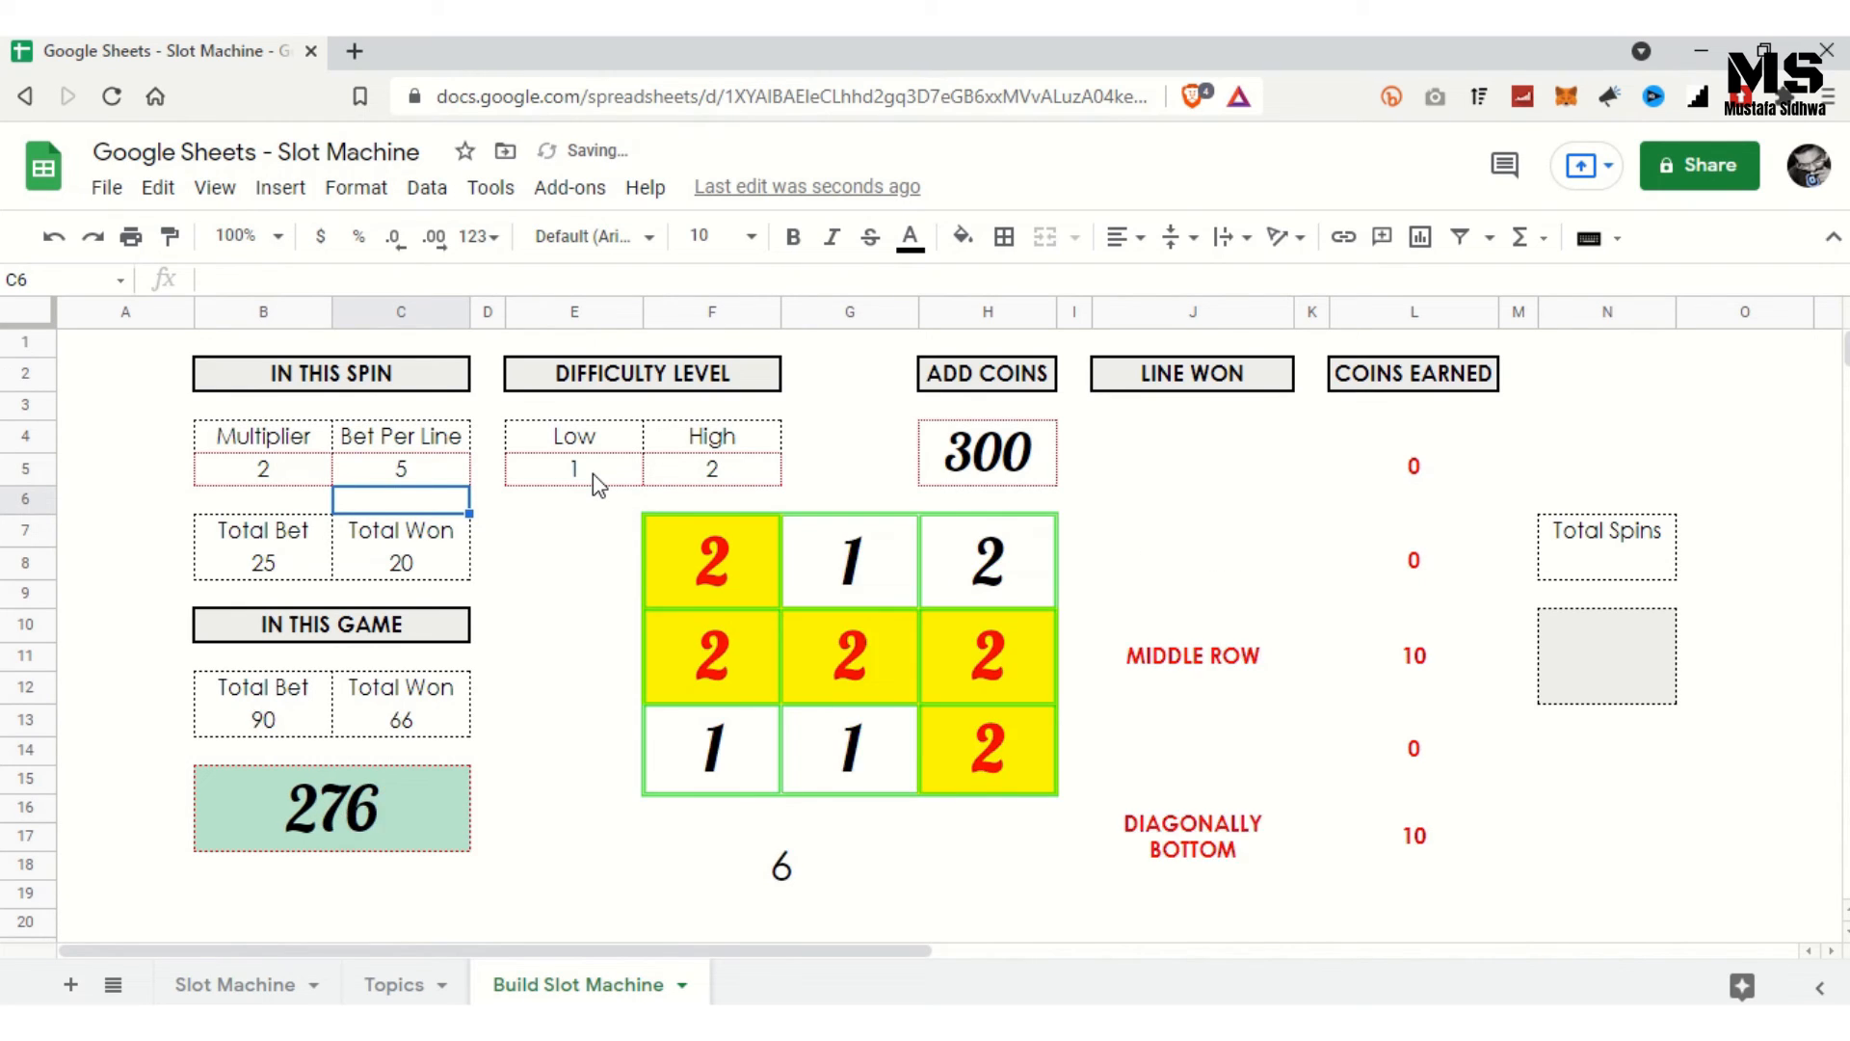
{"action": "key", "text": "Delete"}
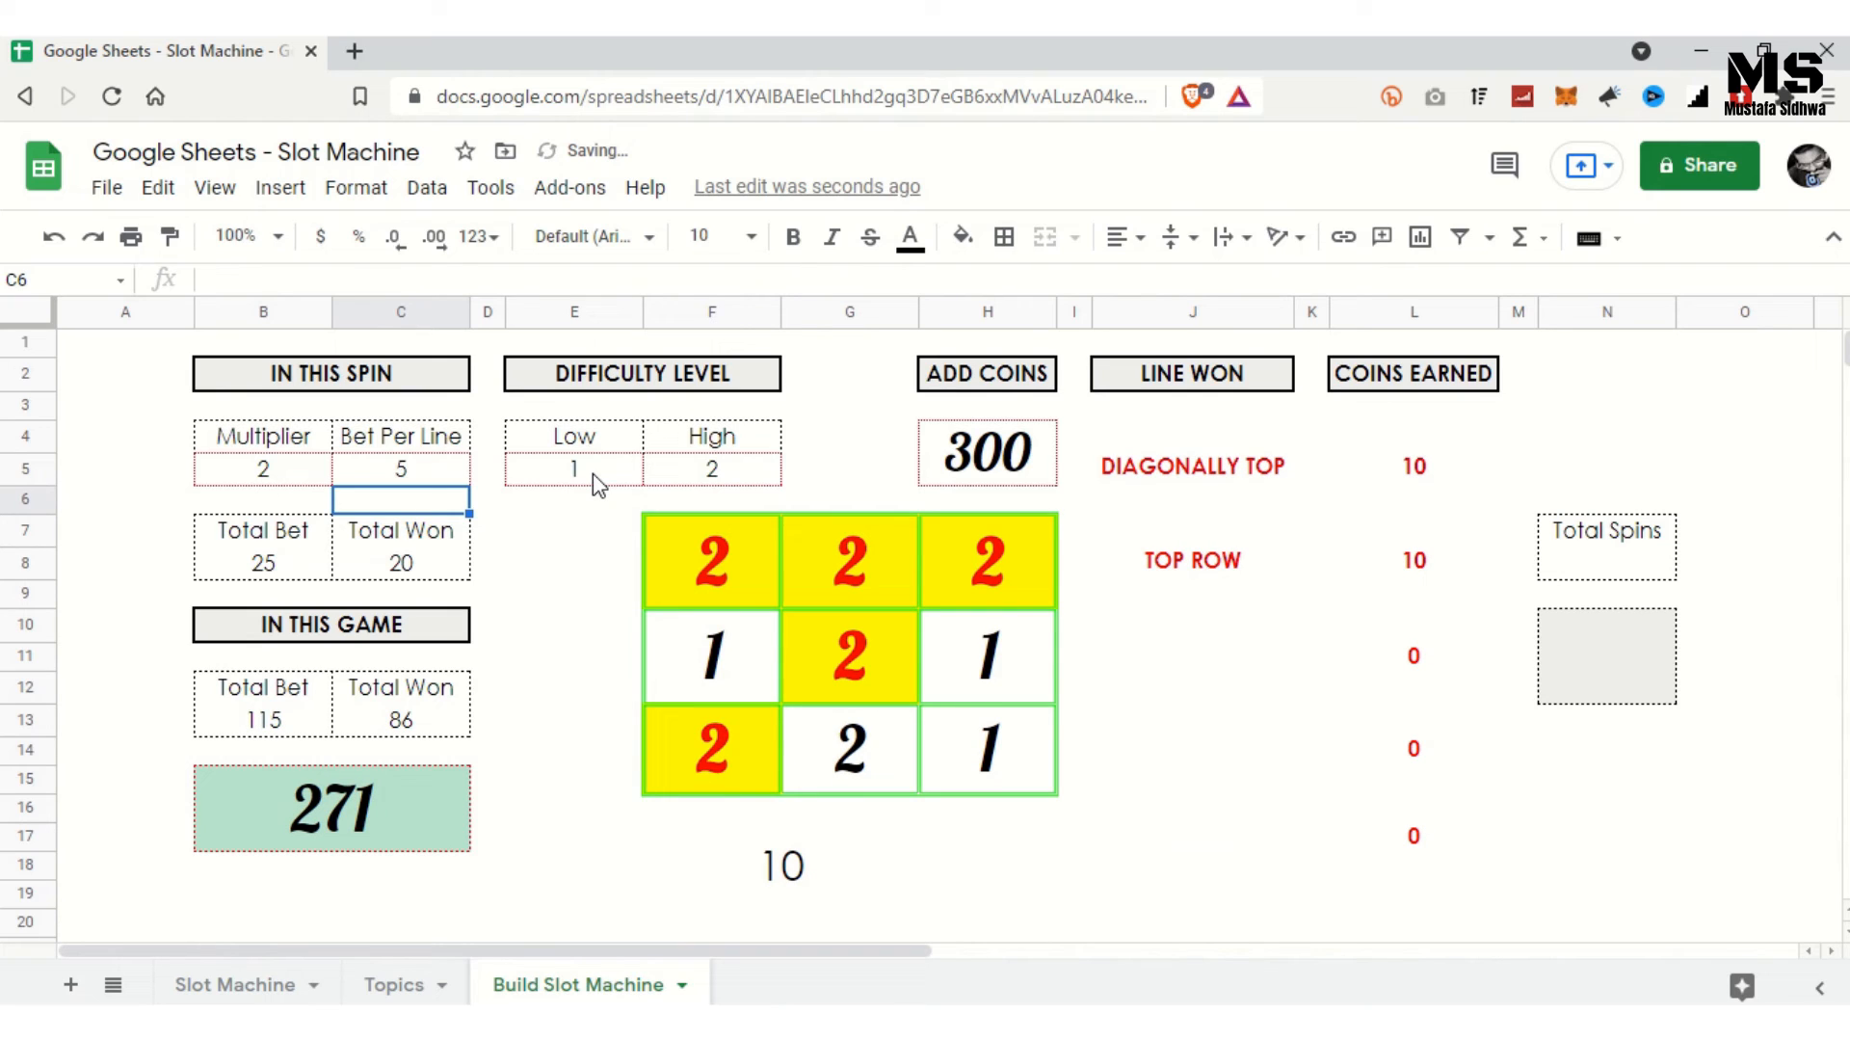
{"action": "key", "text": "Delete"}
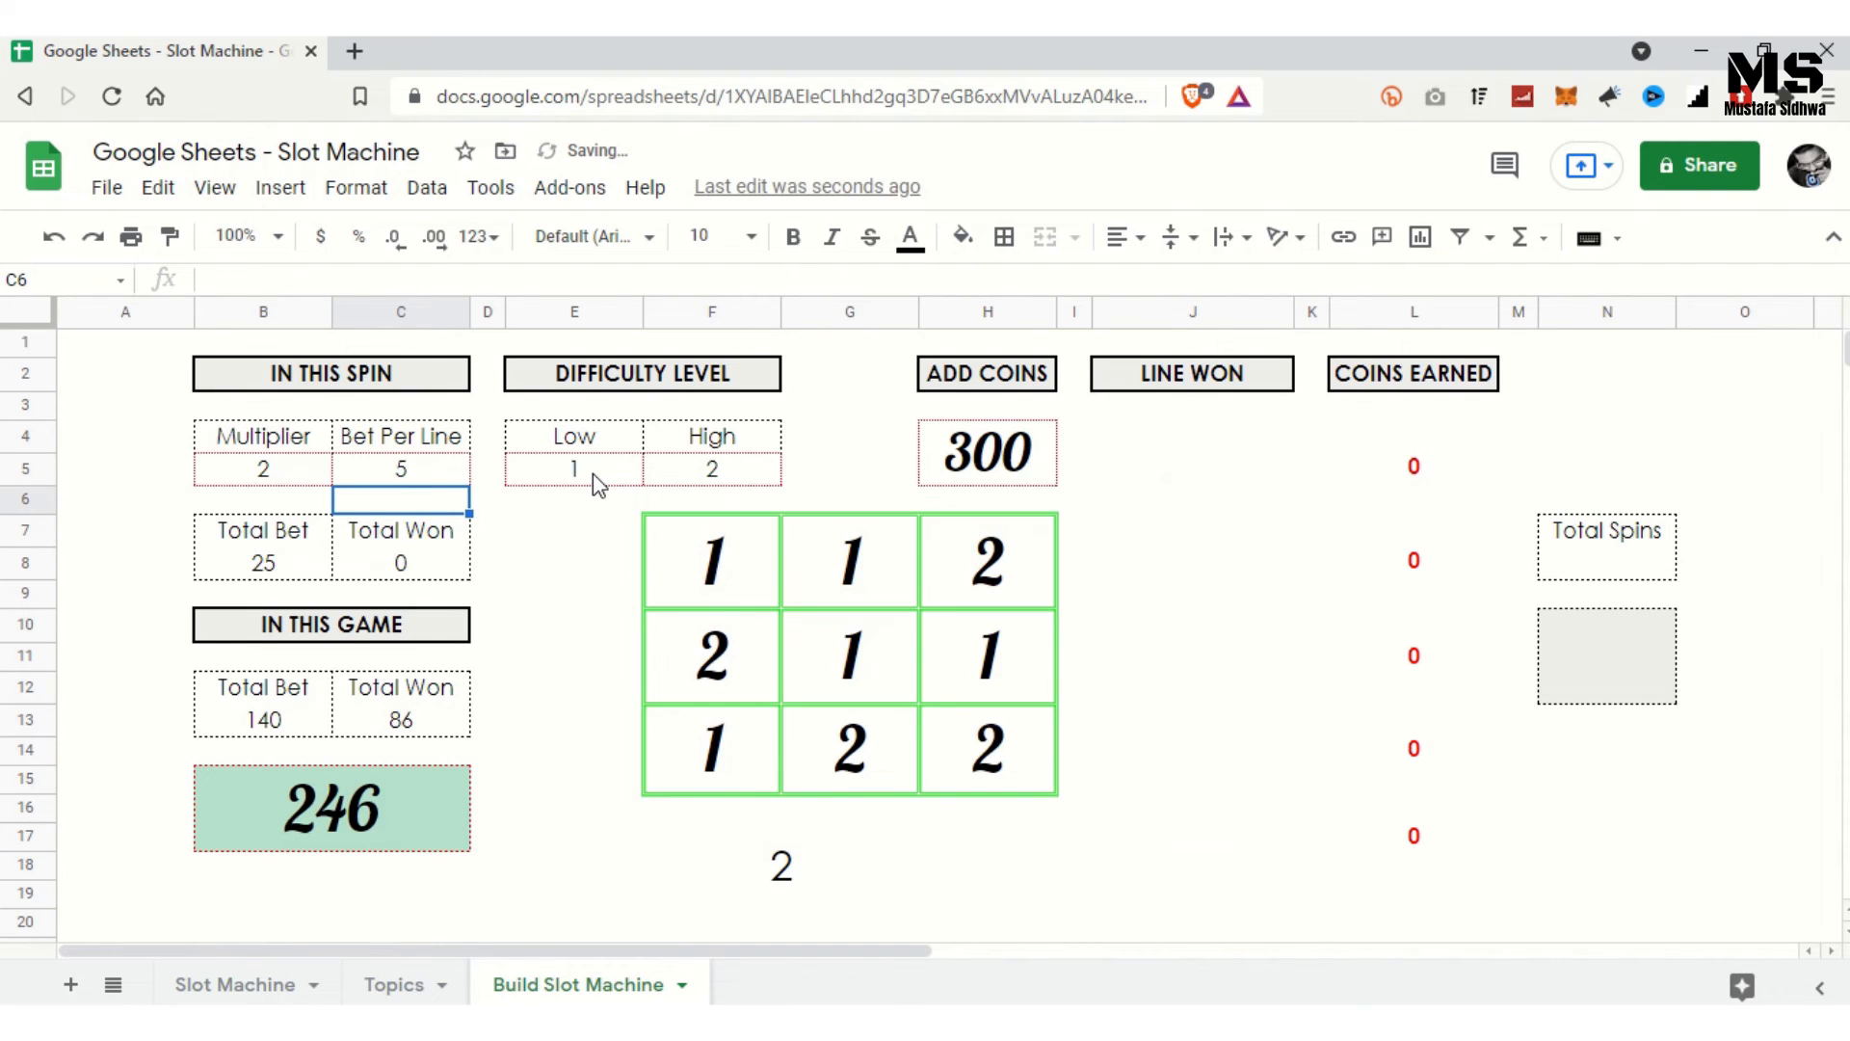
{"action": "key", "text": "Delete"}
{"action": "key", "text": "Delete"}
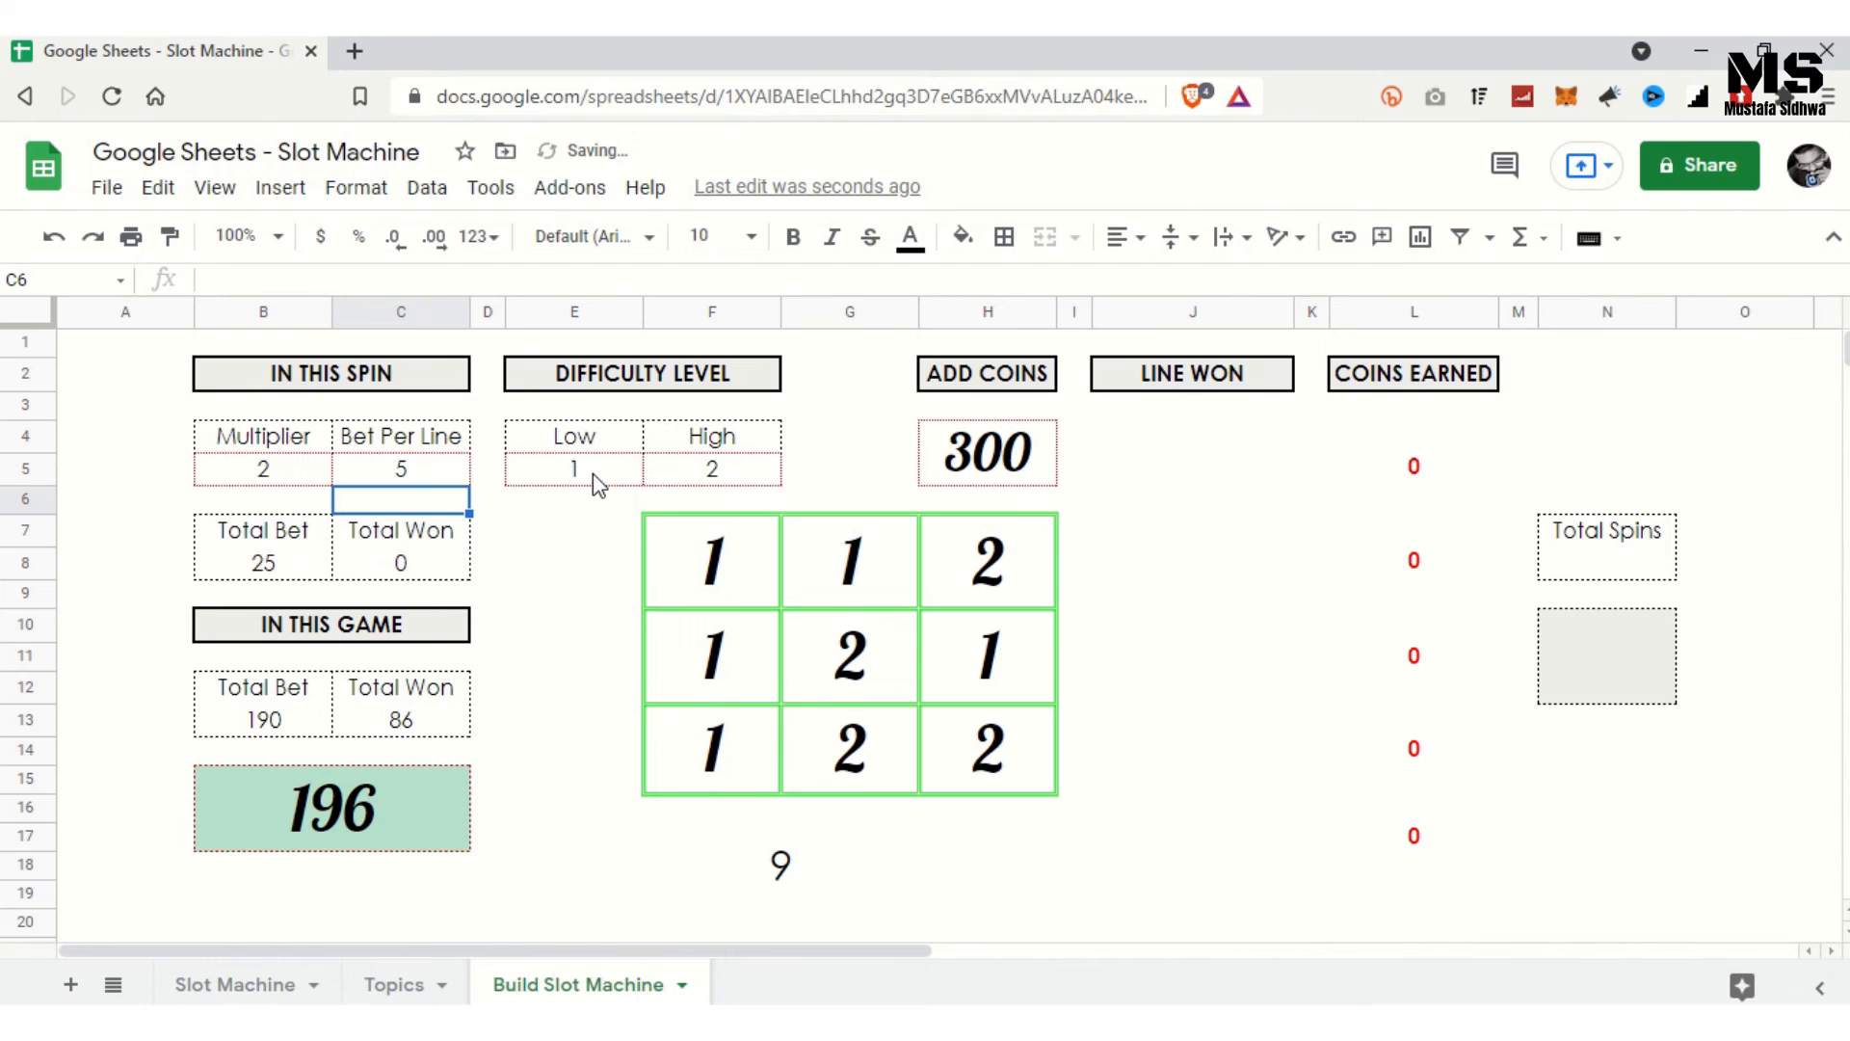
{"action": "key", "text": "Delete"}
{"action": "key", "text": "Delete"}
{"action": "key", "text": "Delete"}
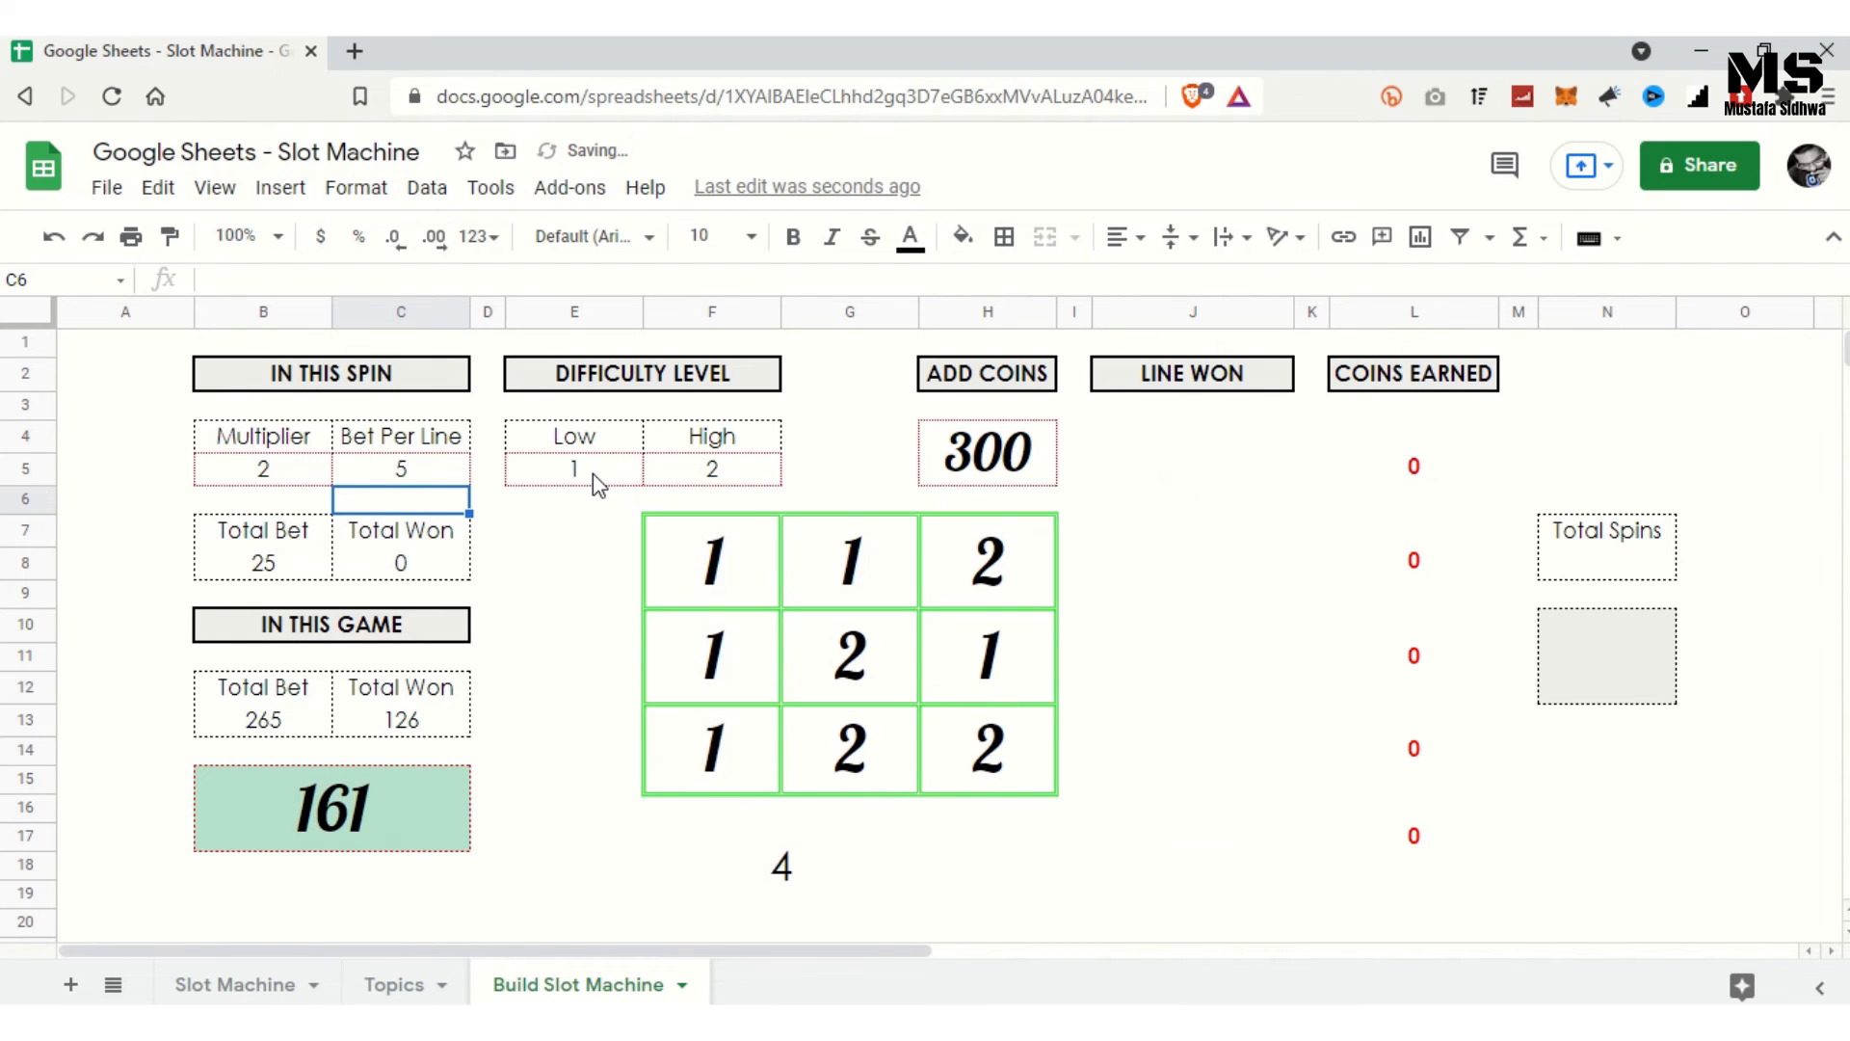
{"action": "key", "text": "Delete"}
{"action": "key", "text": "Delete"}
{"action": "key", "text": "Delete"}
{"action": "key", "text": "Delete"}
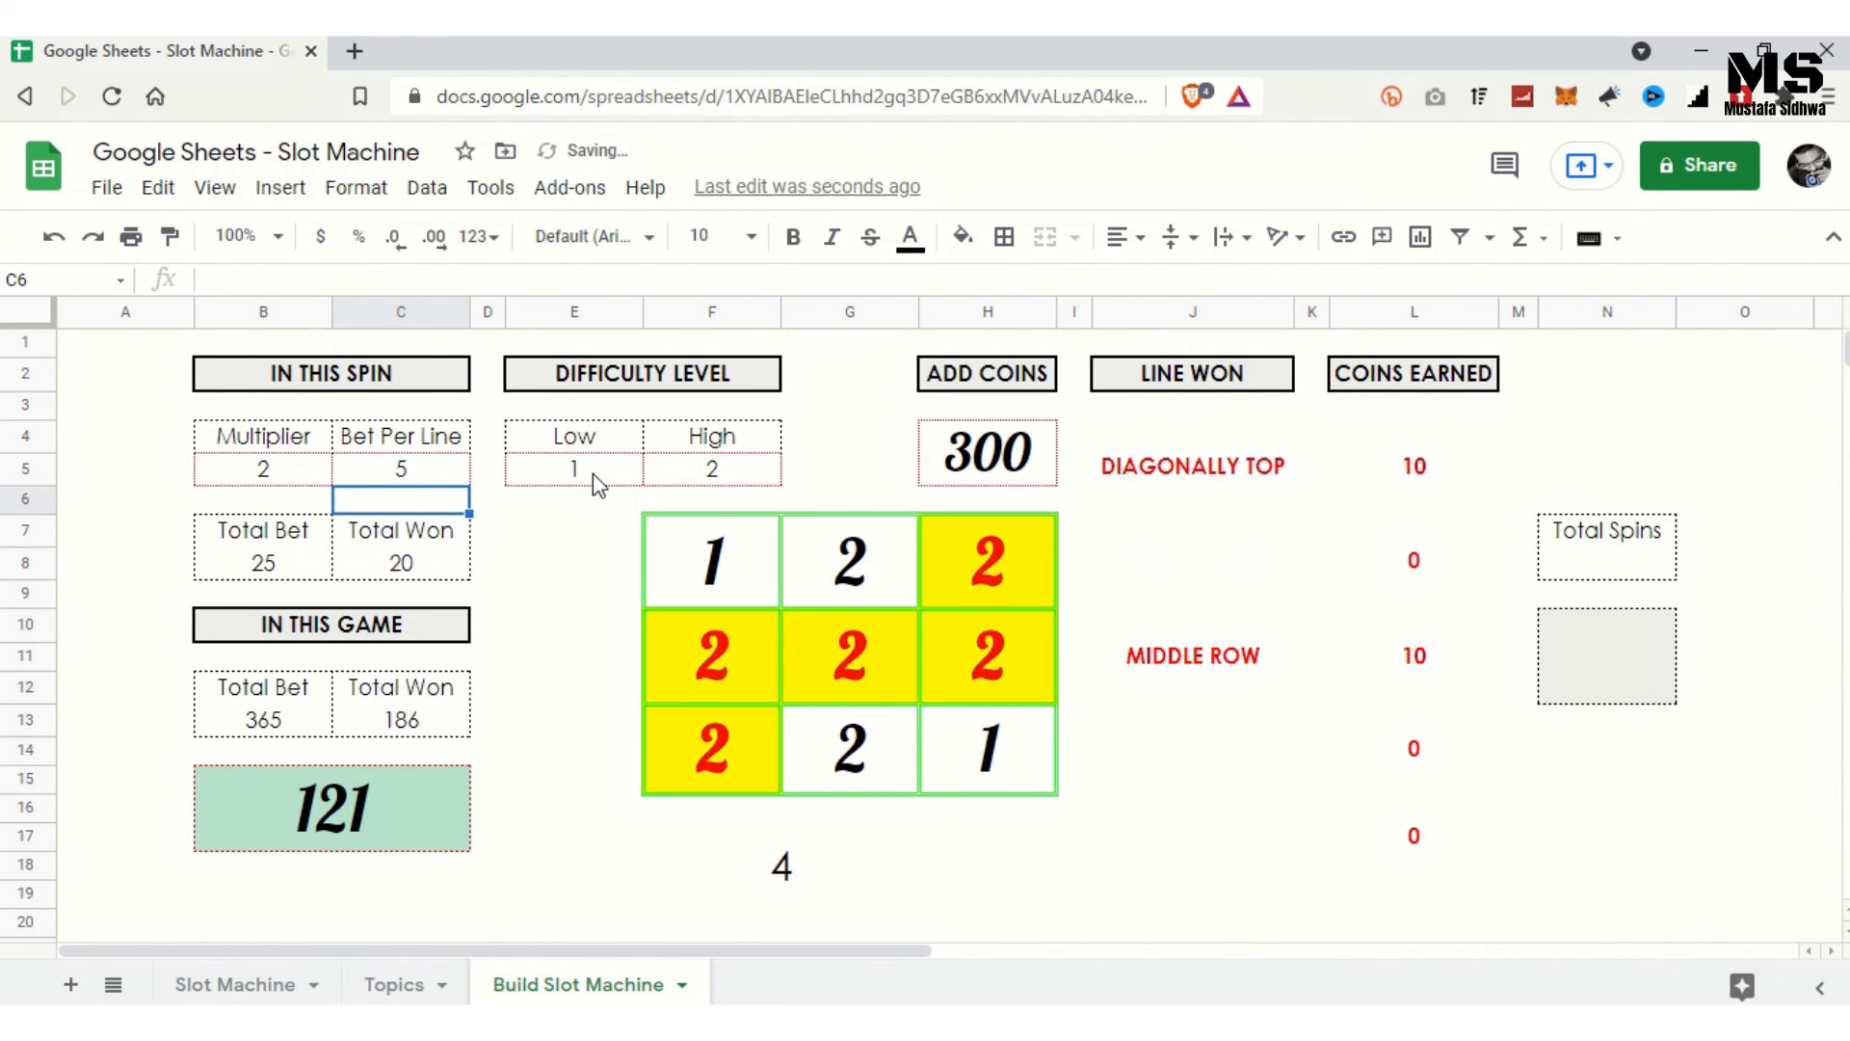
{"action": "key", "text": "Delete"}
{"action": "key", "text": "Delete"}
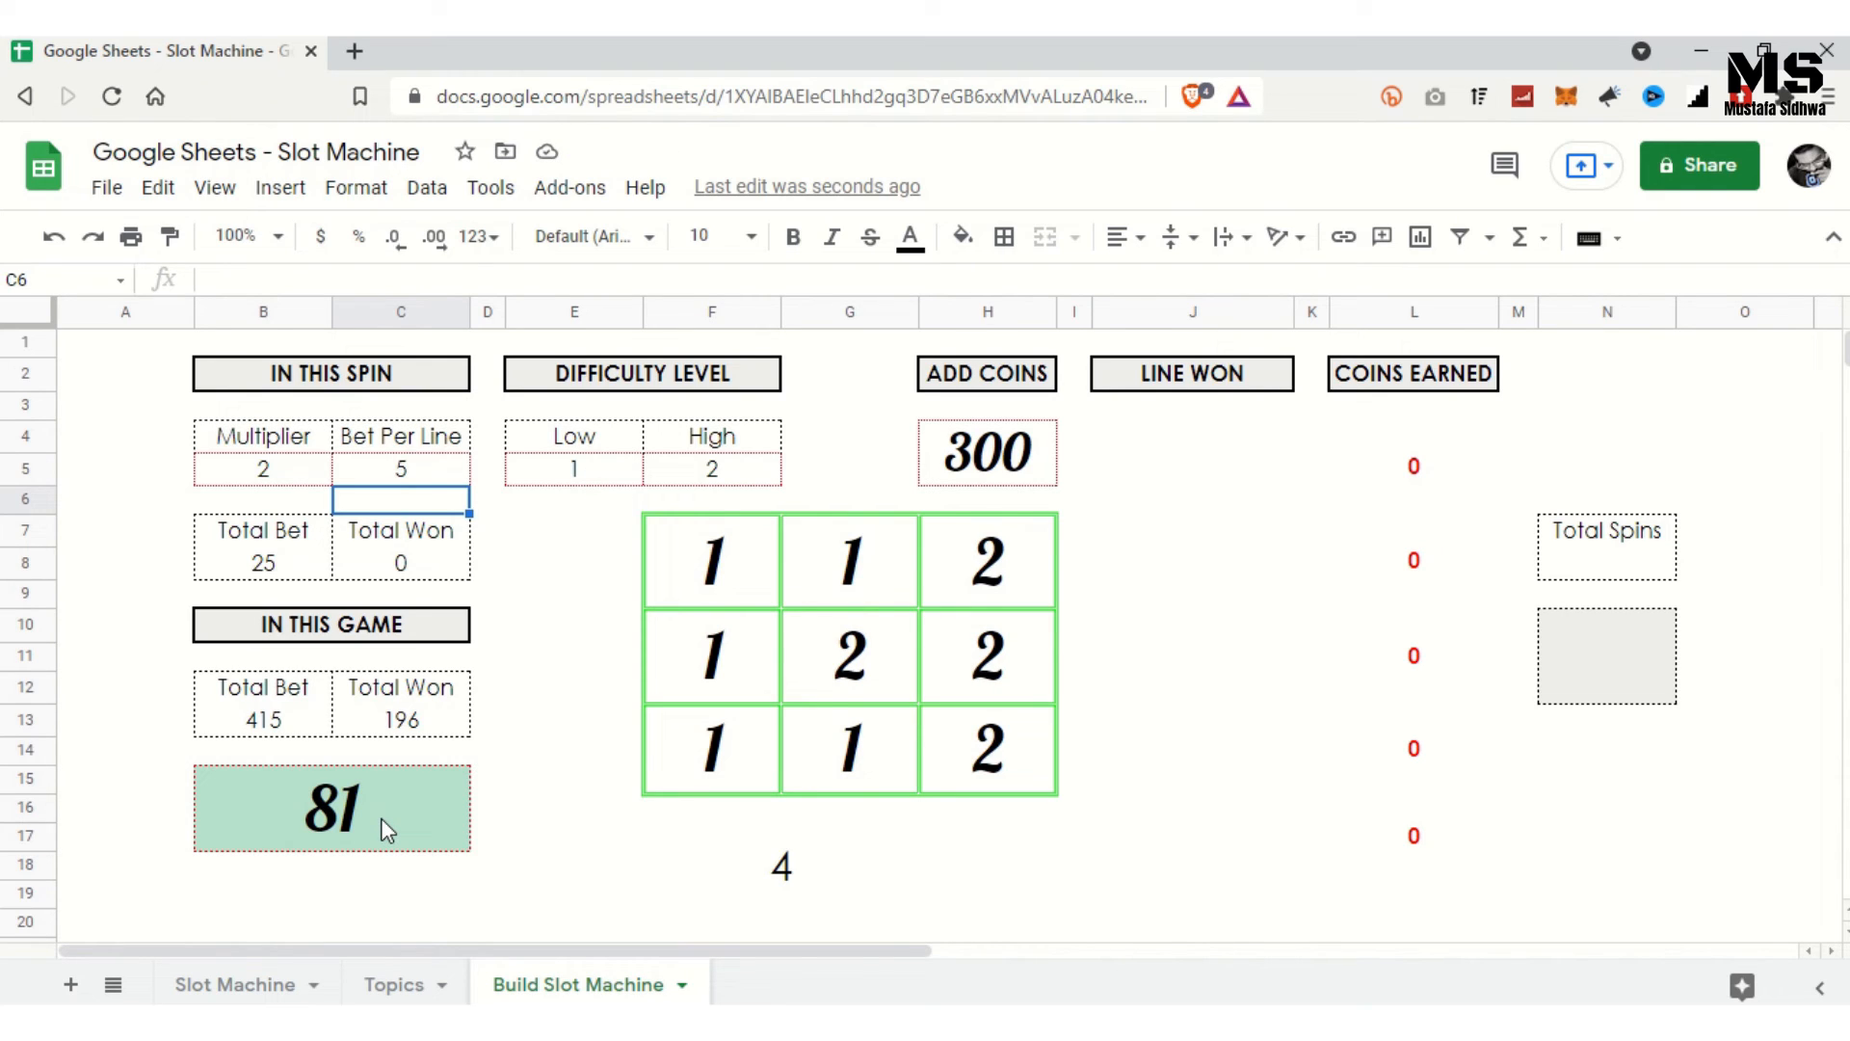
Step: Add a conditional format rule to the coin balance in B15:C17 that applies when the value is less than 50
{"action": "left_click", "coordinate": [386, 829]}
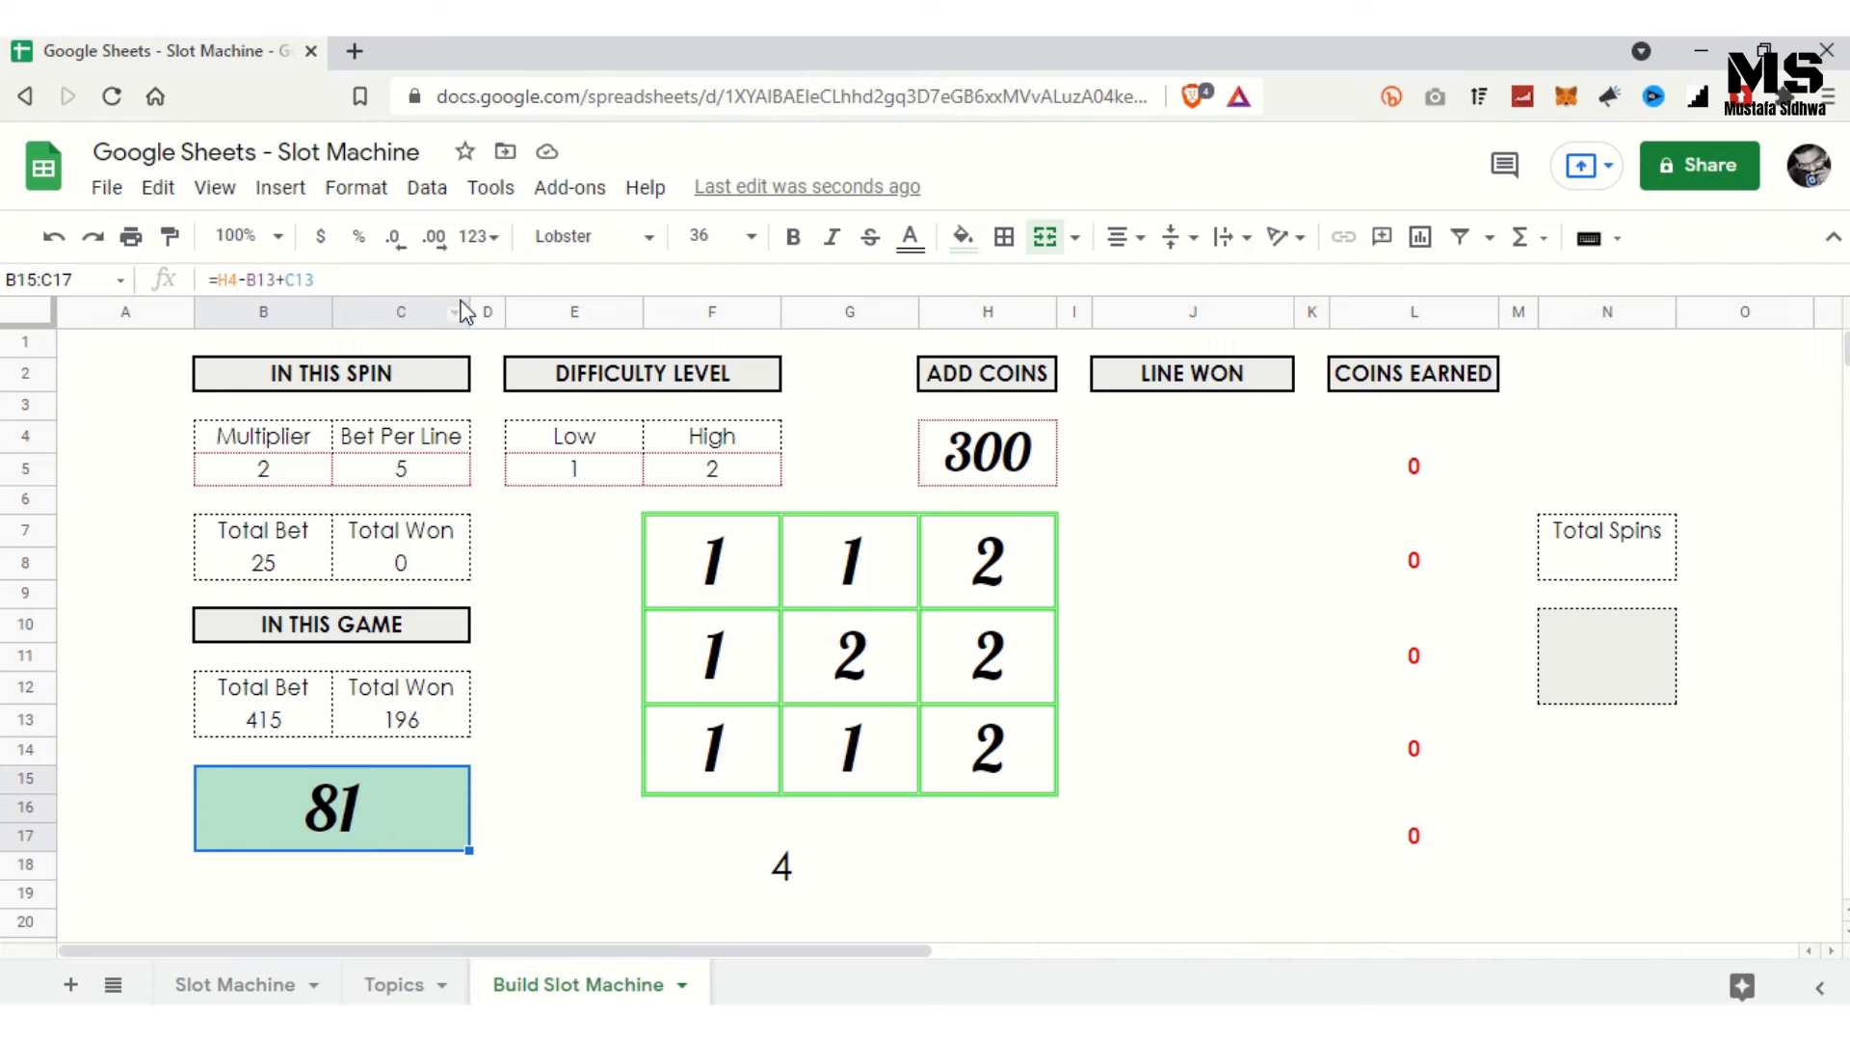
{"action": "left_click", "coordinate": [376, 197]}
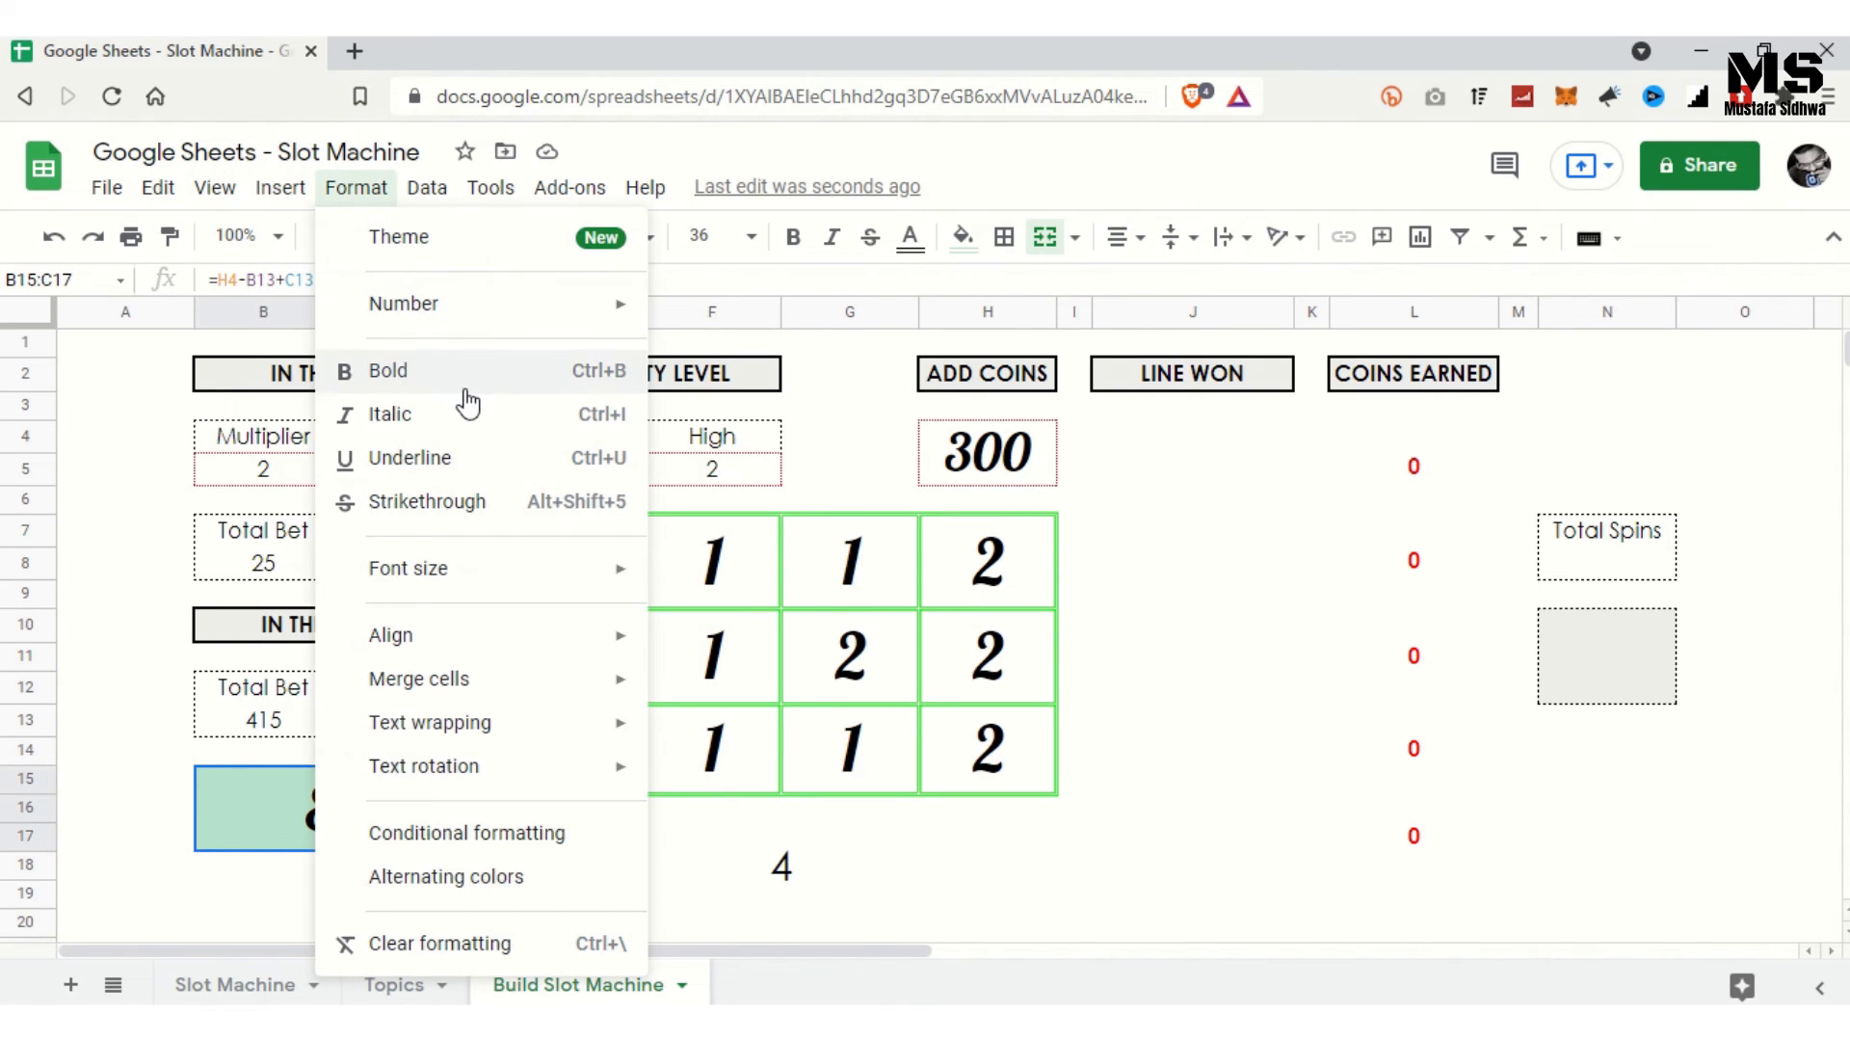
{"action": "left_click", "coordinate": [462, 834]}
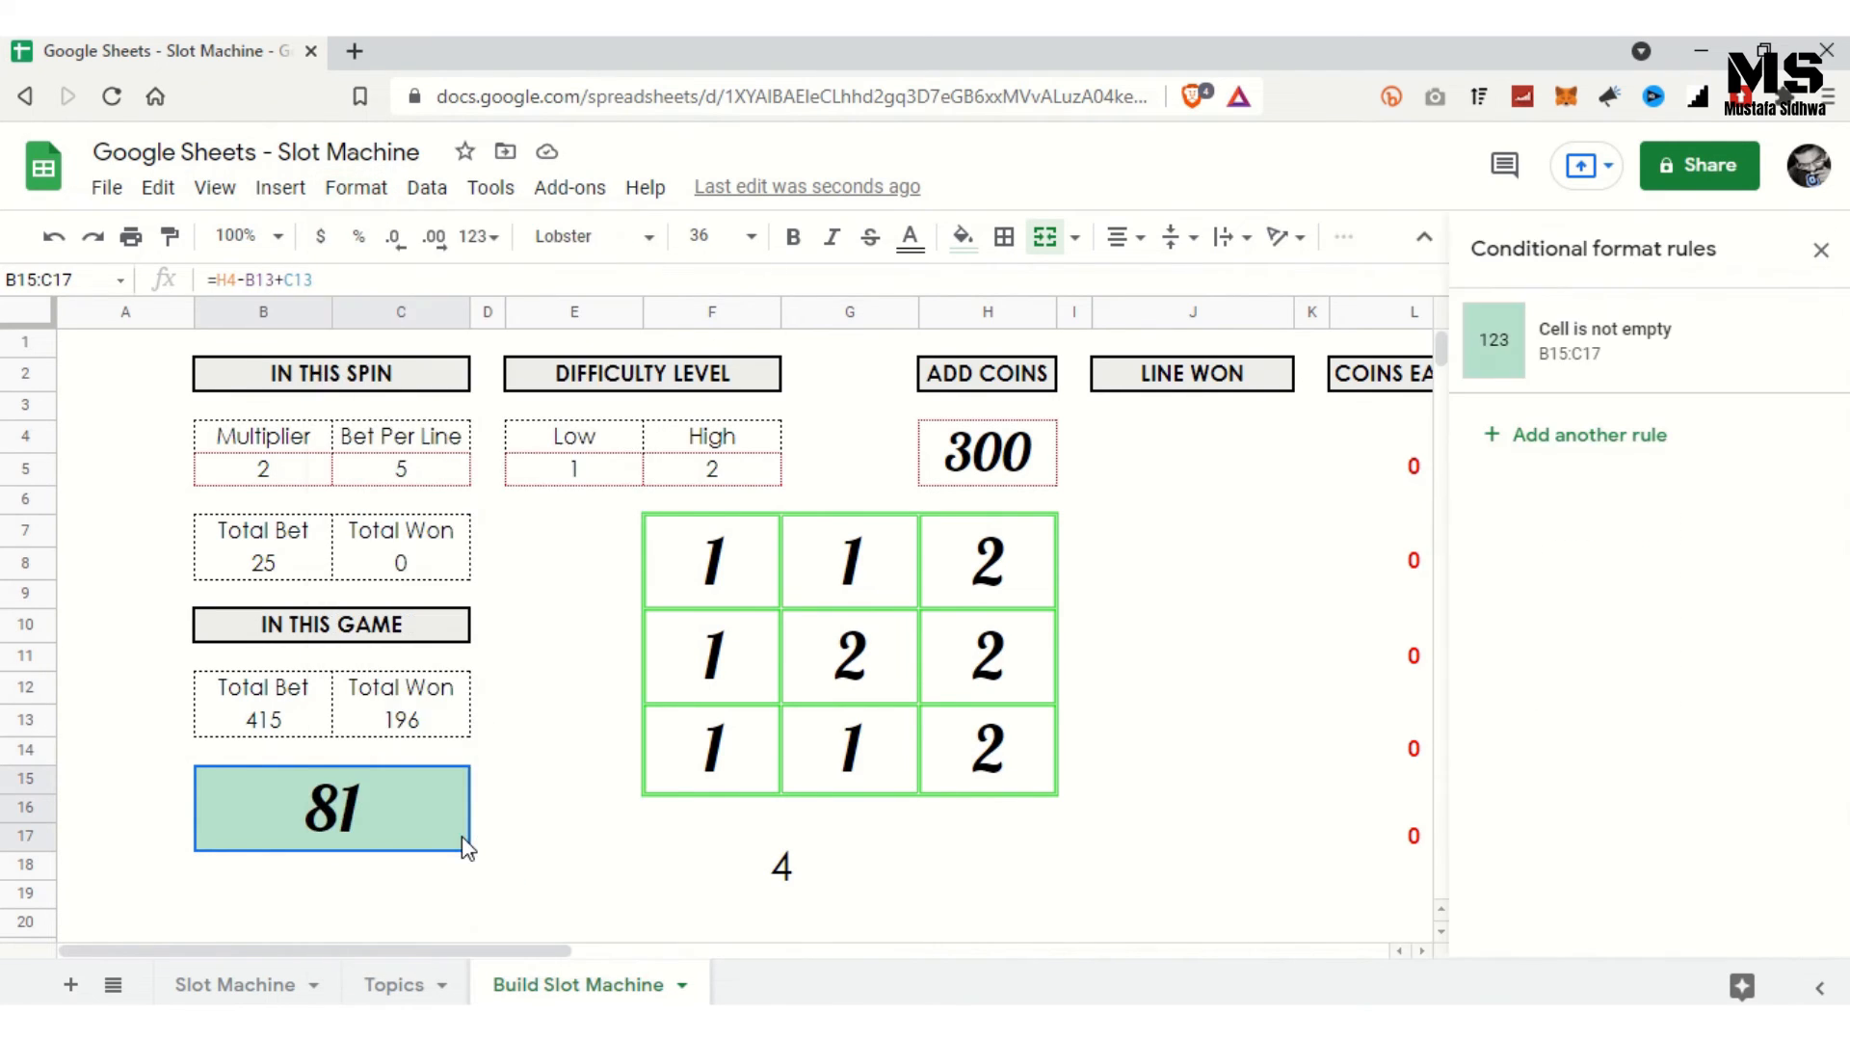
{"action": "left_click", "coordinate": [1655, 356]}
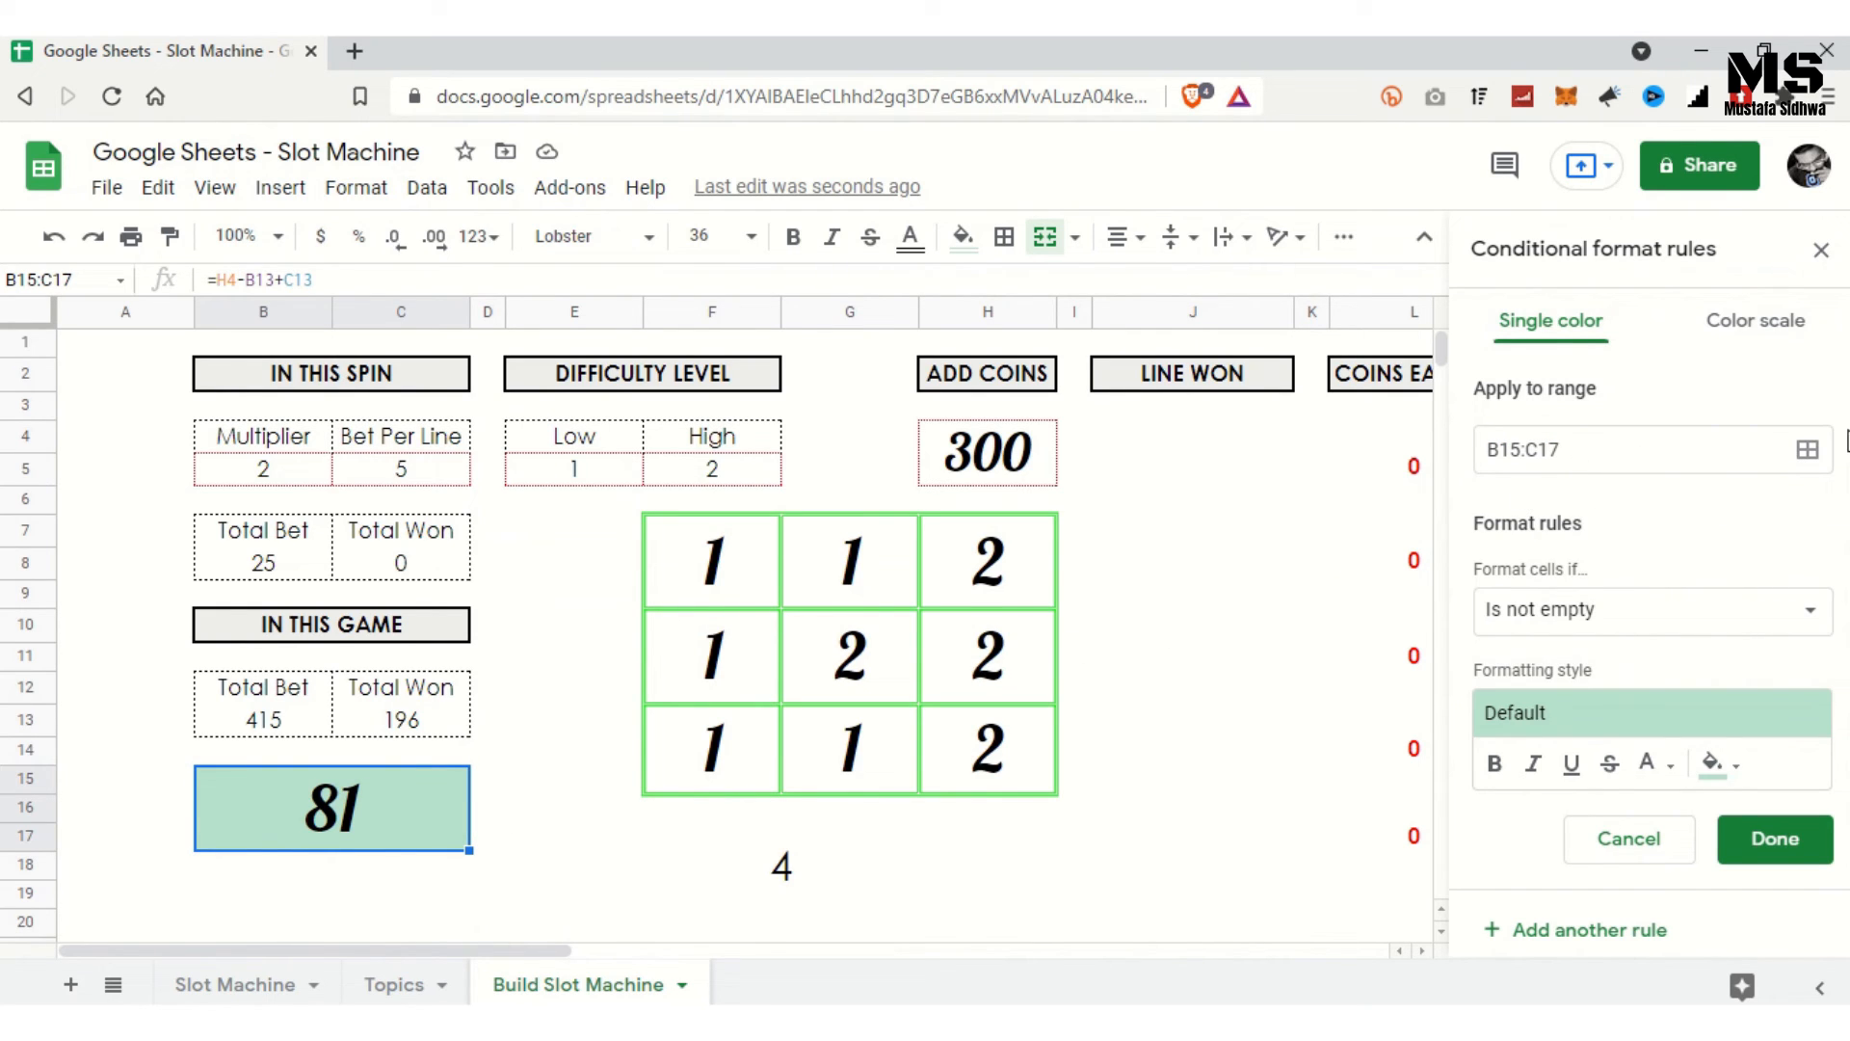
{"action": "left_click", "coordinate": [1807, 449]}
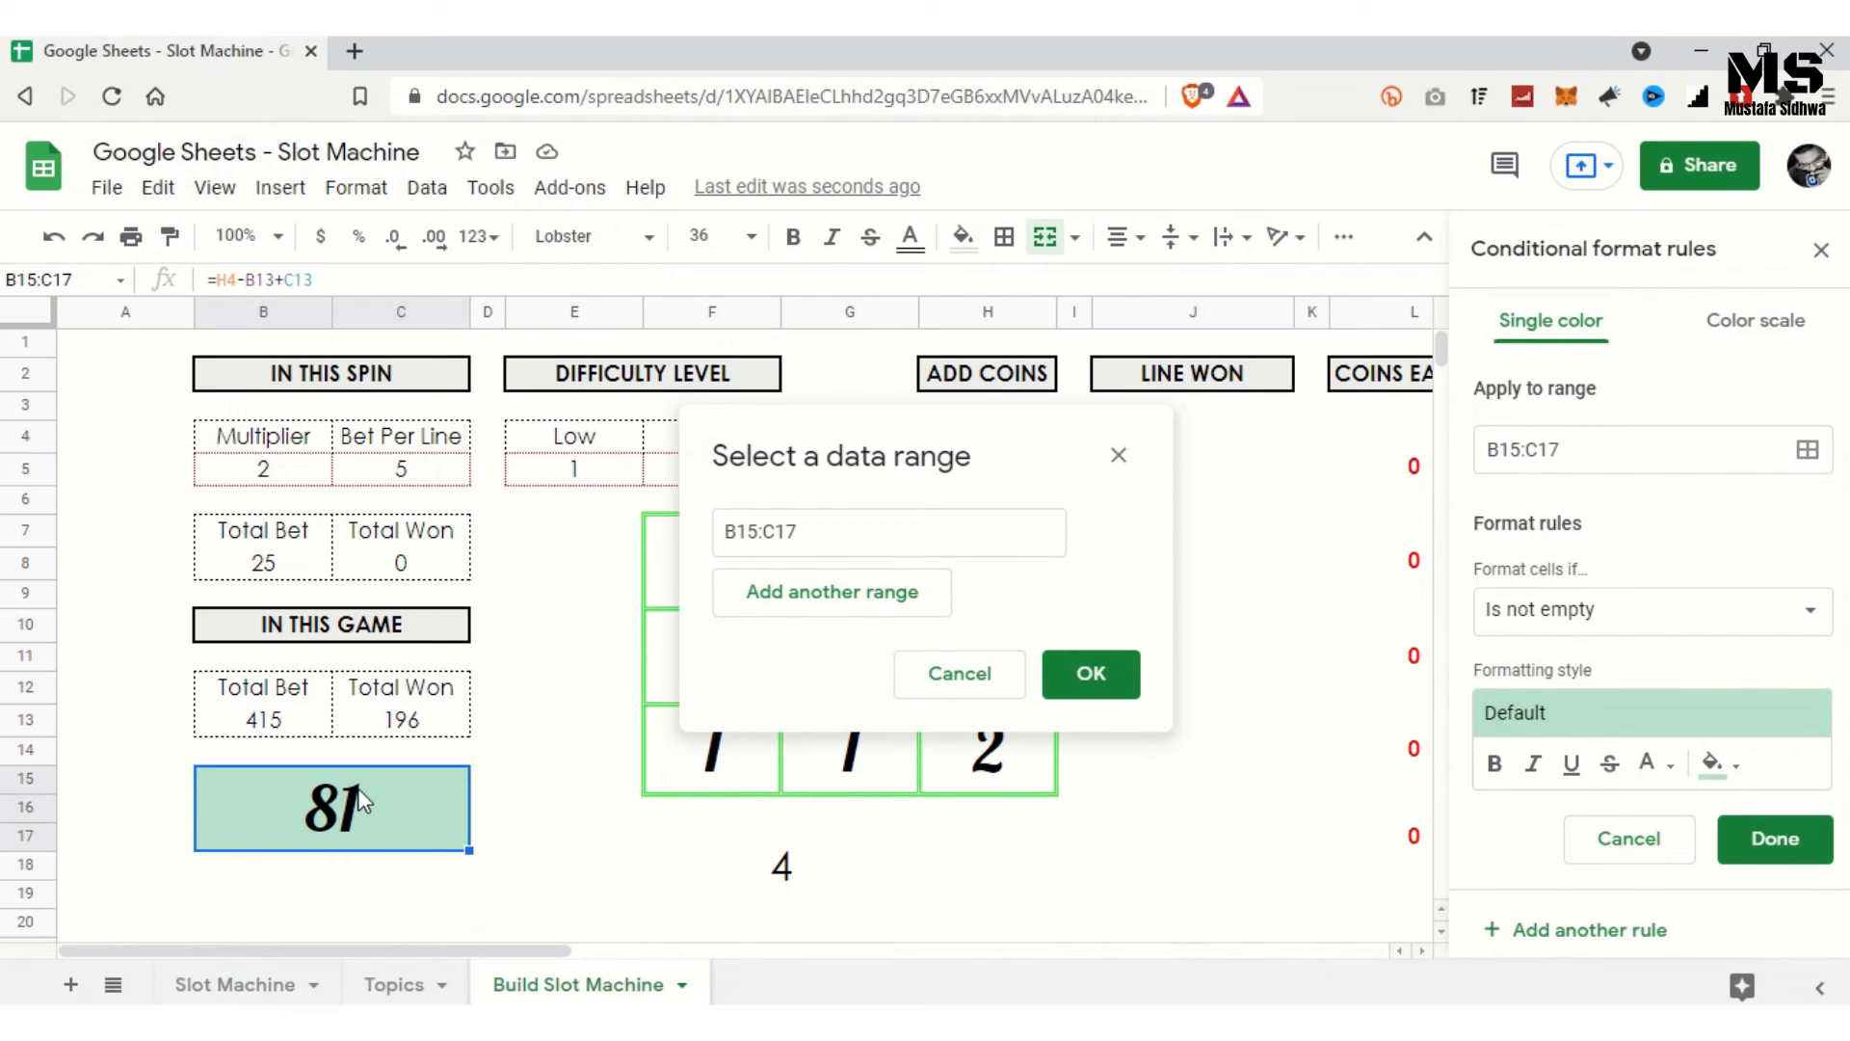
{"action": "left_click", "coordinate": [1098, 674]}
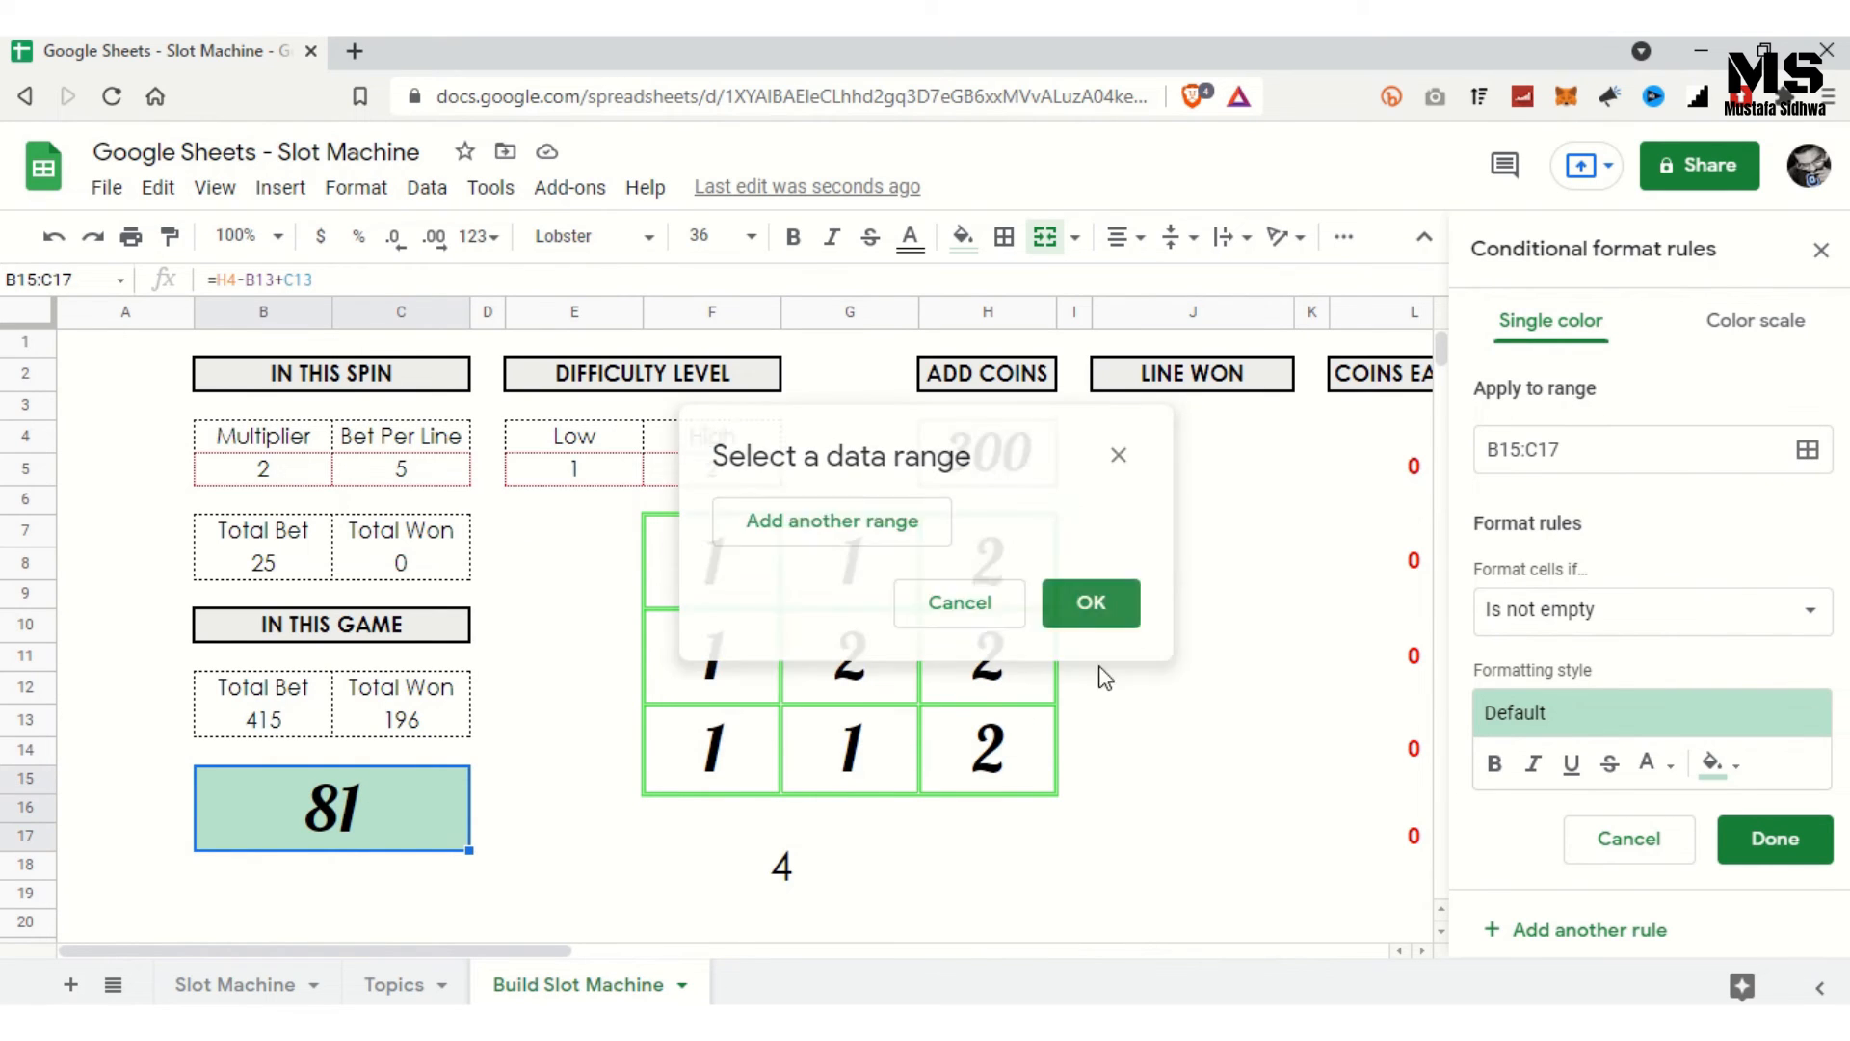
{"action": "left_click", "coordinate": [1809, 617]}
{"action": "scroll", "coordinate": [1652, 761], "scroll_direction": "down", "scroll_amount": 5}
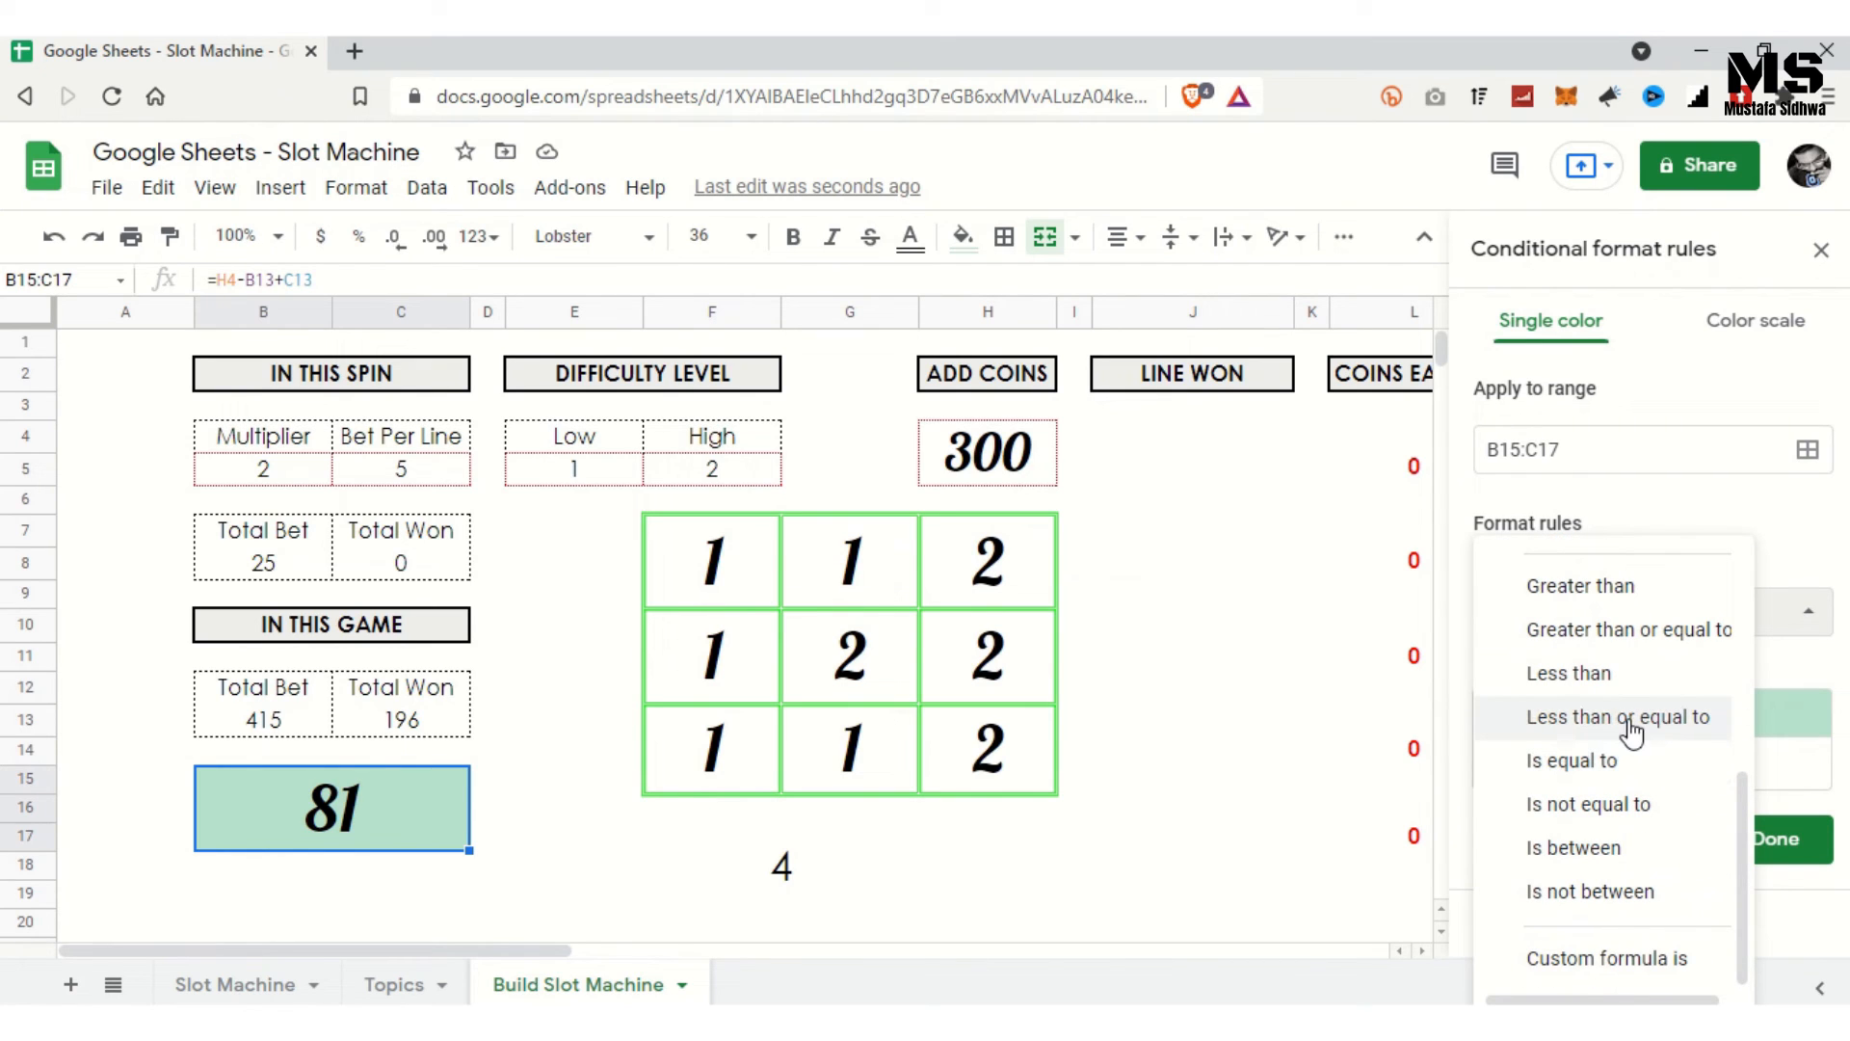
{"action": "left_click", "coordinate": [1643, 581]}
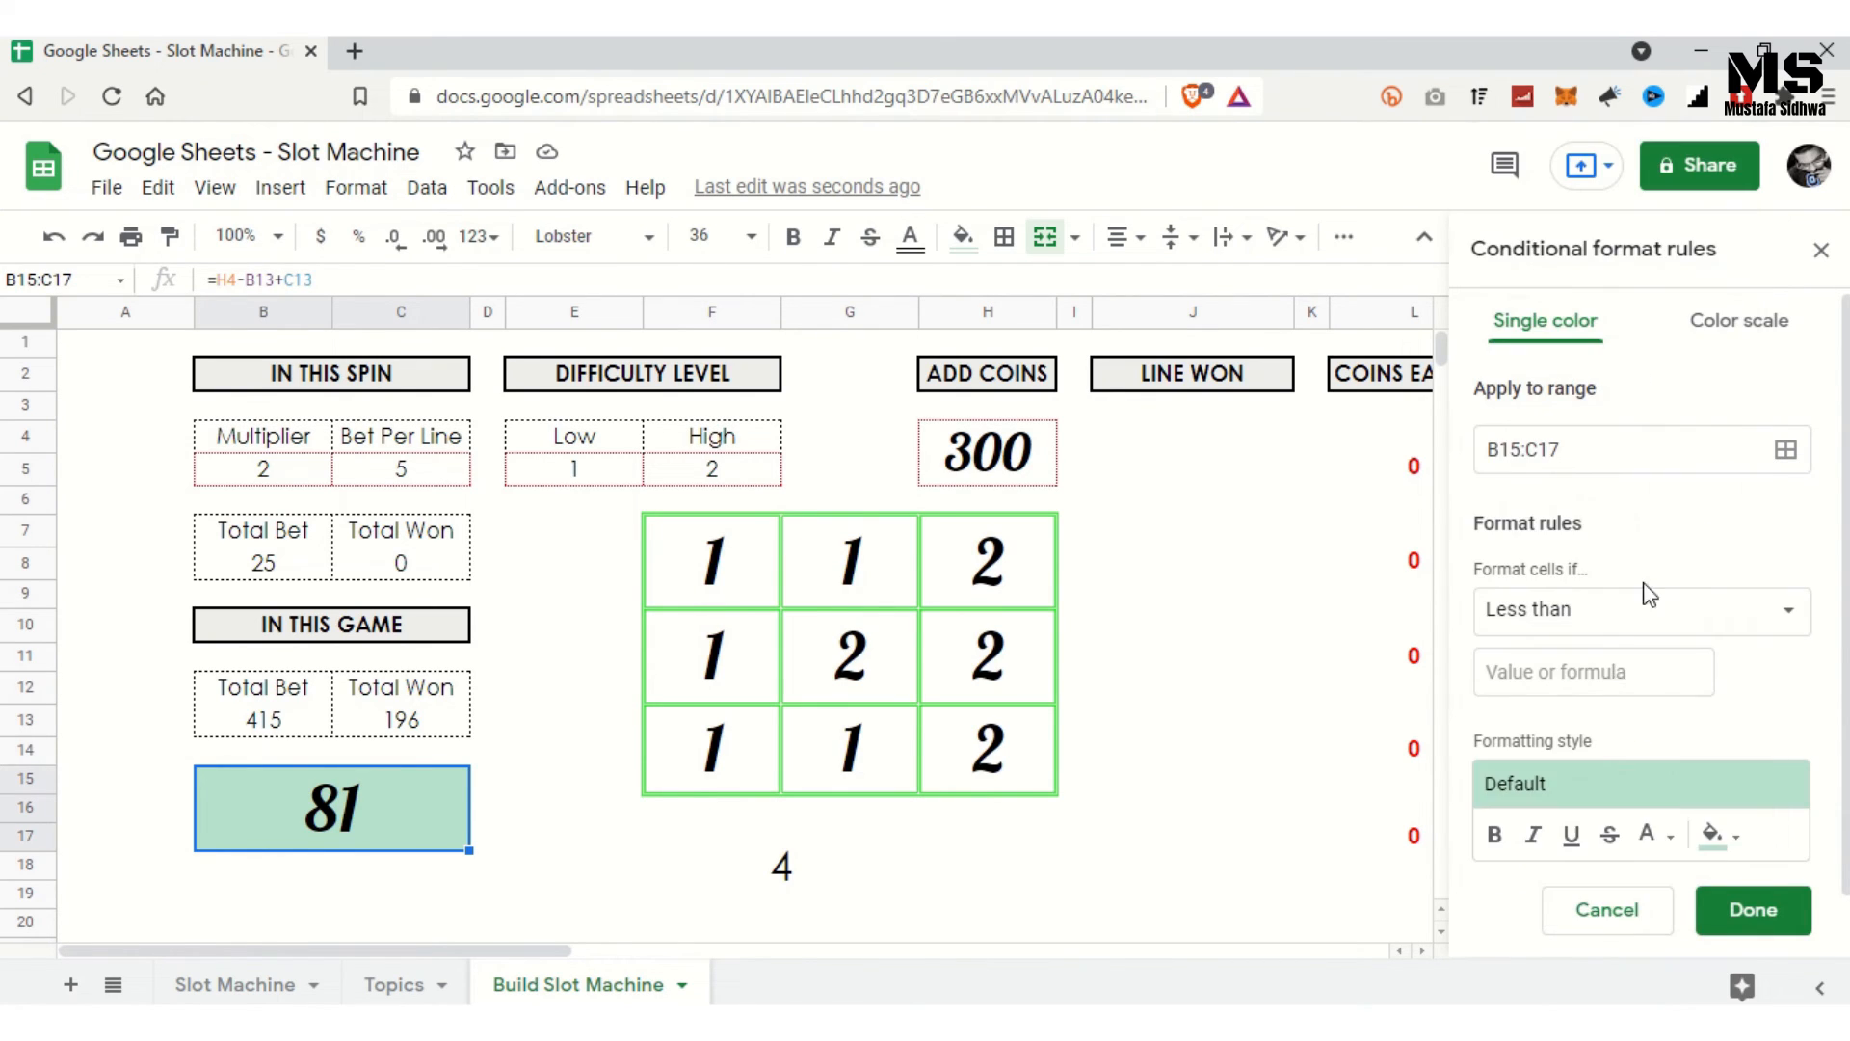
{"action": "left_click", "coordinate": [1600, 674]}
{"action": "type", "text": "50"}
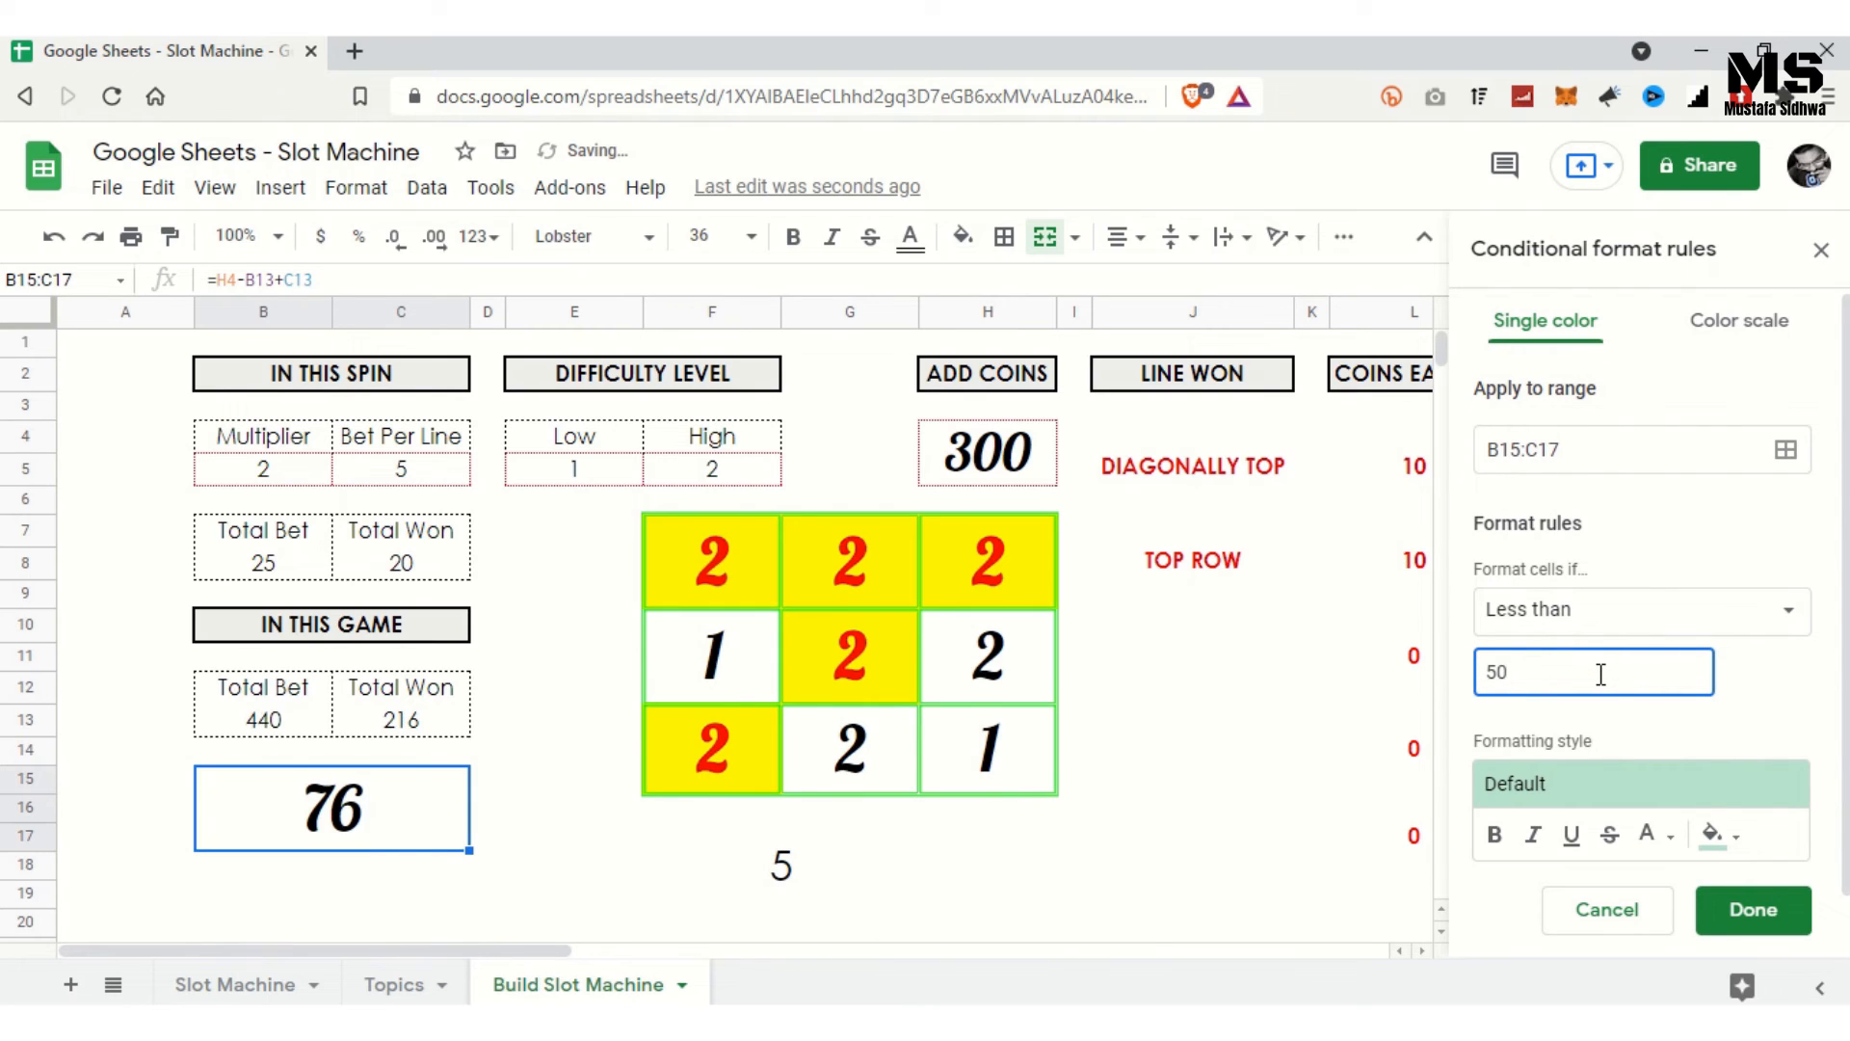
Step: Style the balance rule with a white fill and bold red text, and save it
{"action": "left_click", "coordinate": [1713, 835]}
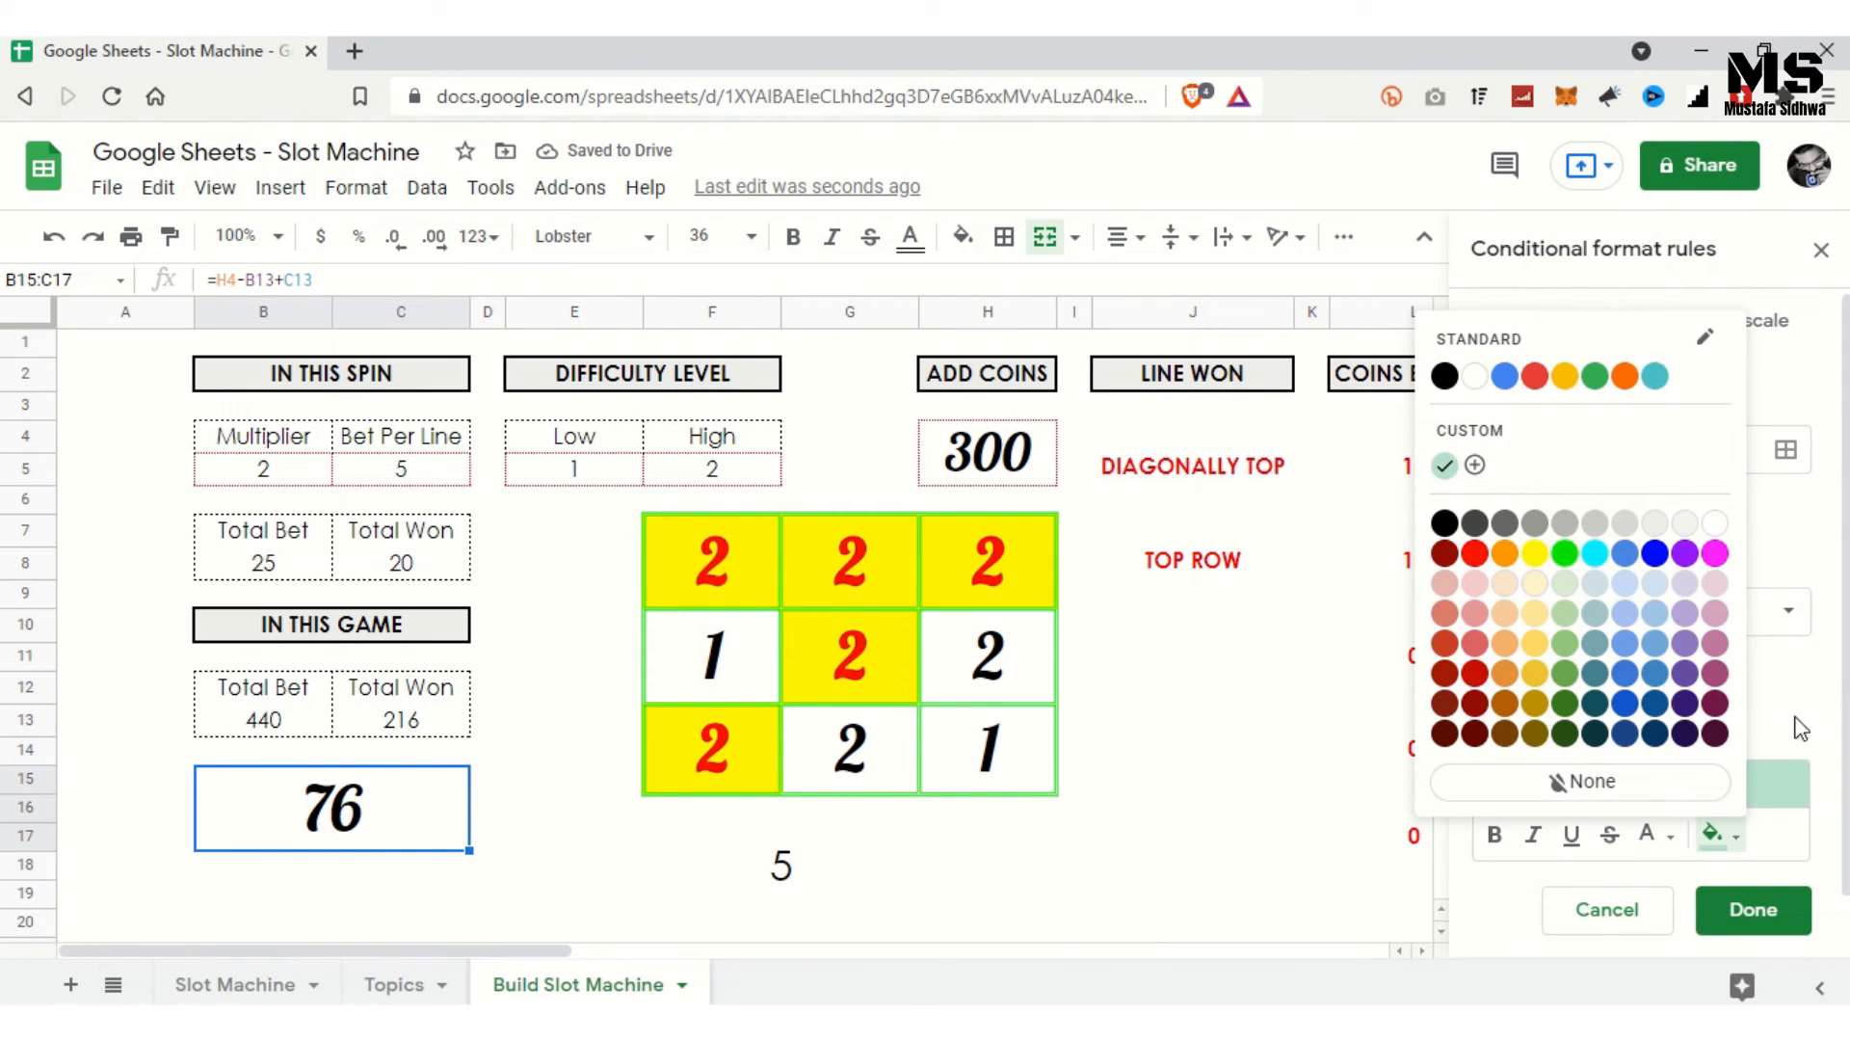
{"action": "left_click", "coordinate": [1716, 528]}
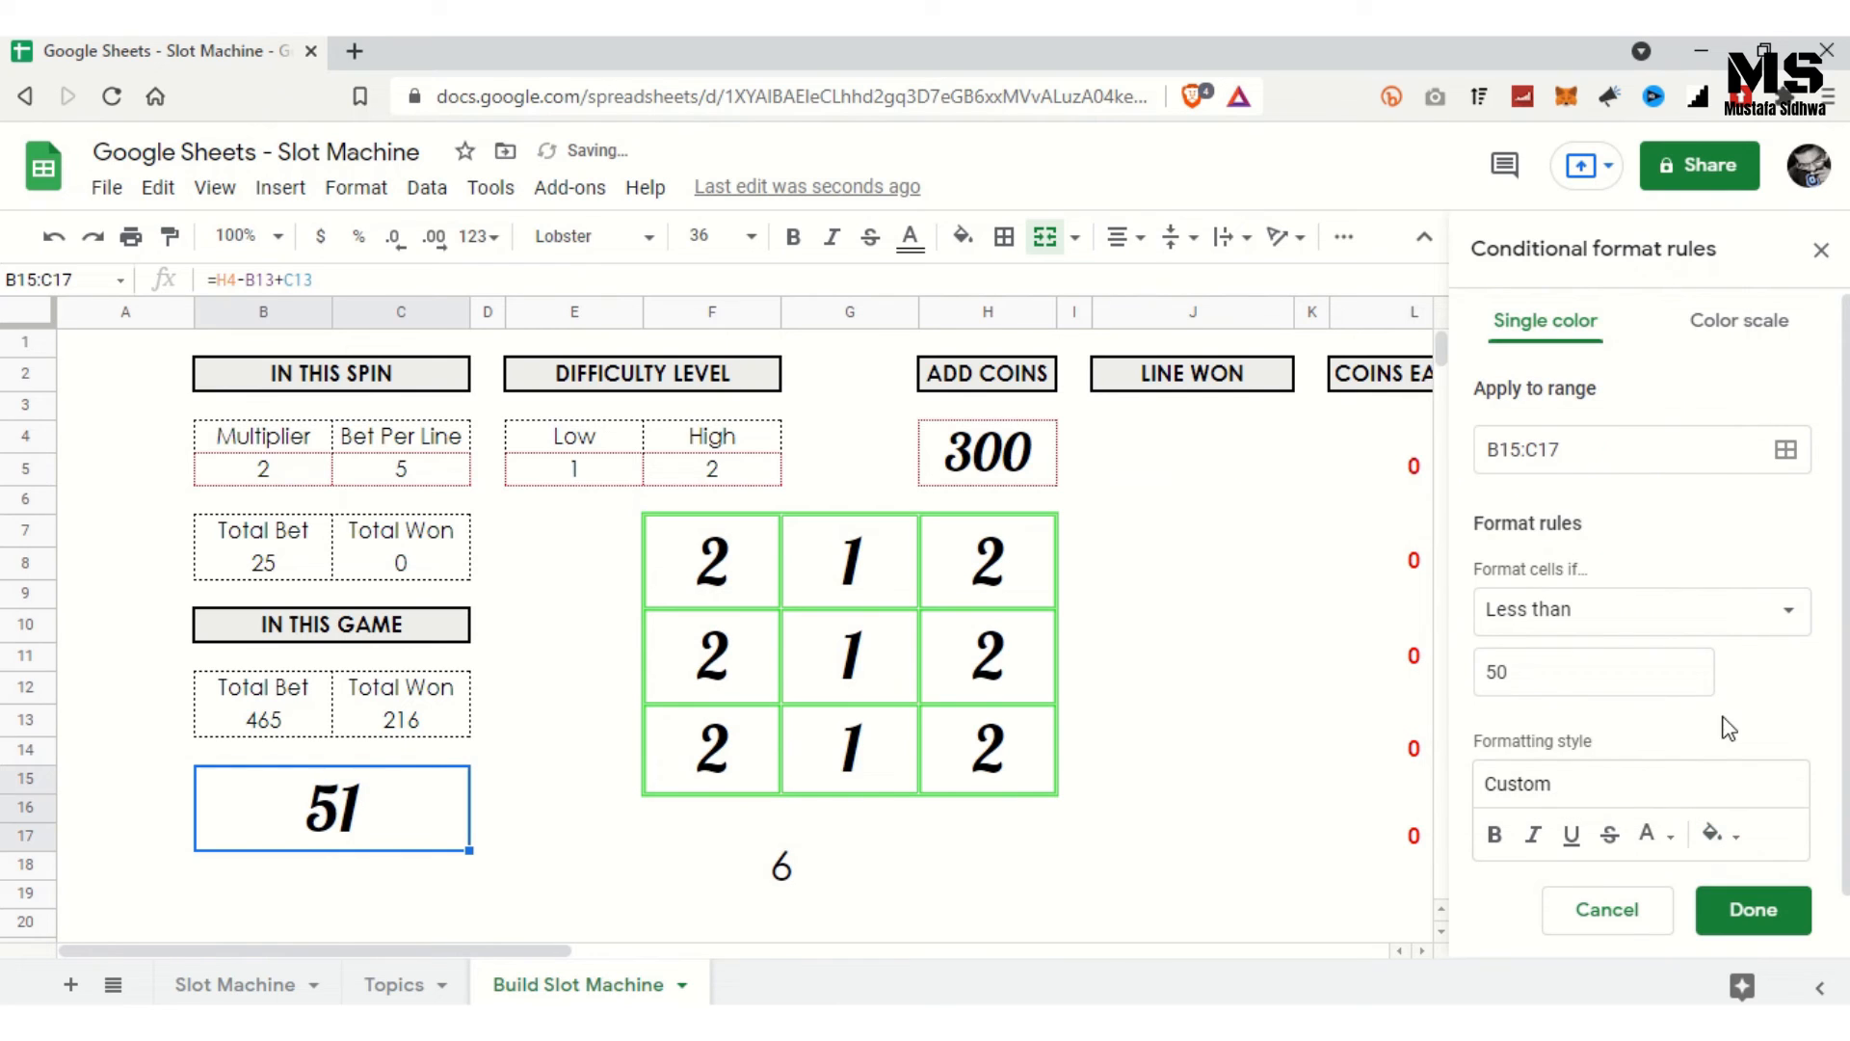
{"action": "left_click", "coordinate": [1652, 834]}
{"action": "left_click", "coordinate": [1413, 554]}
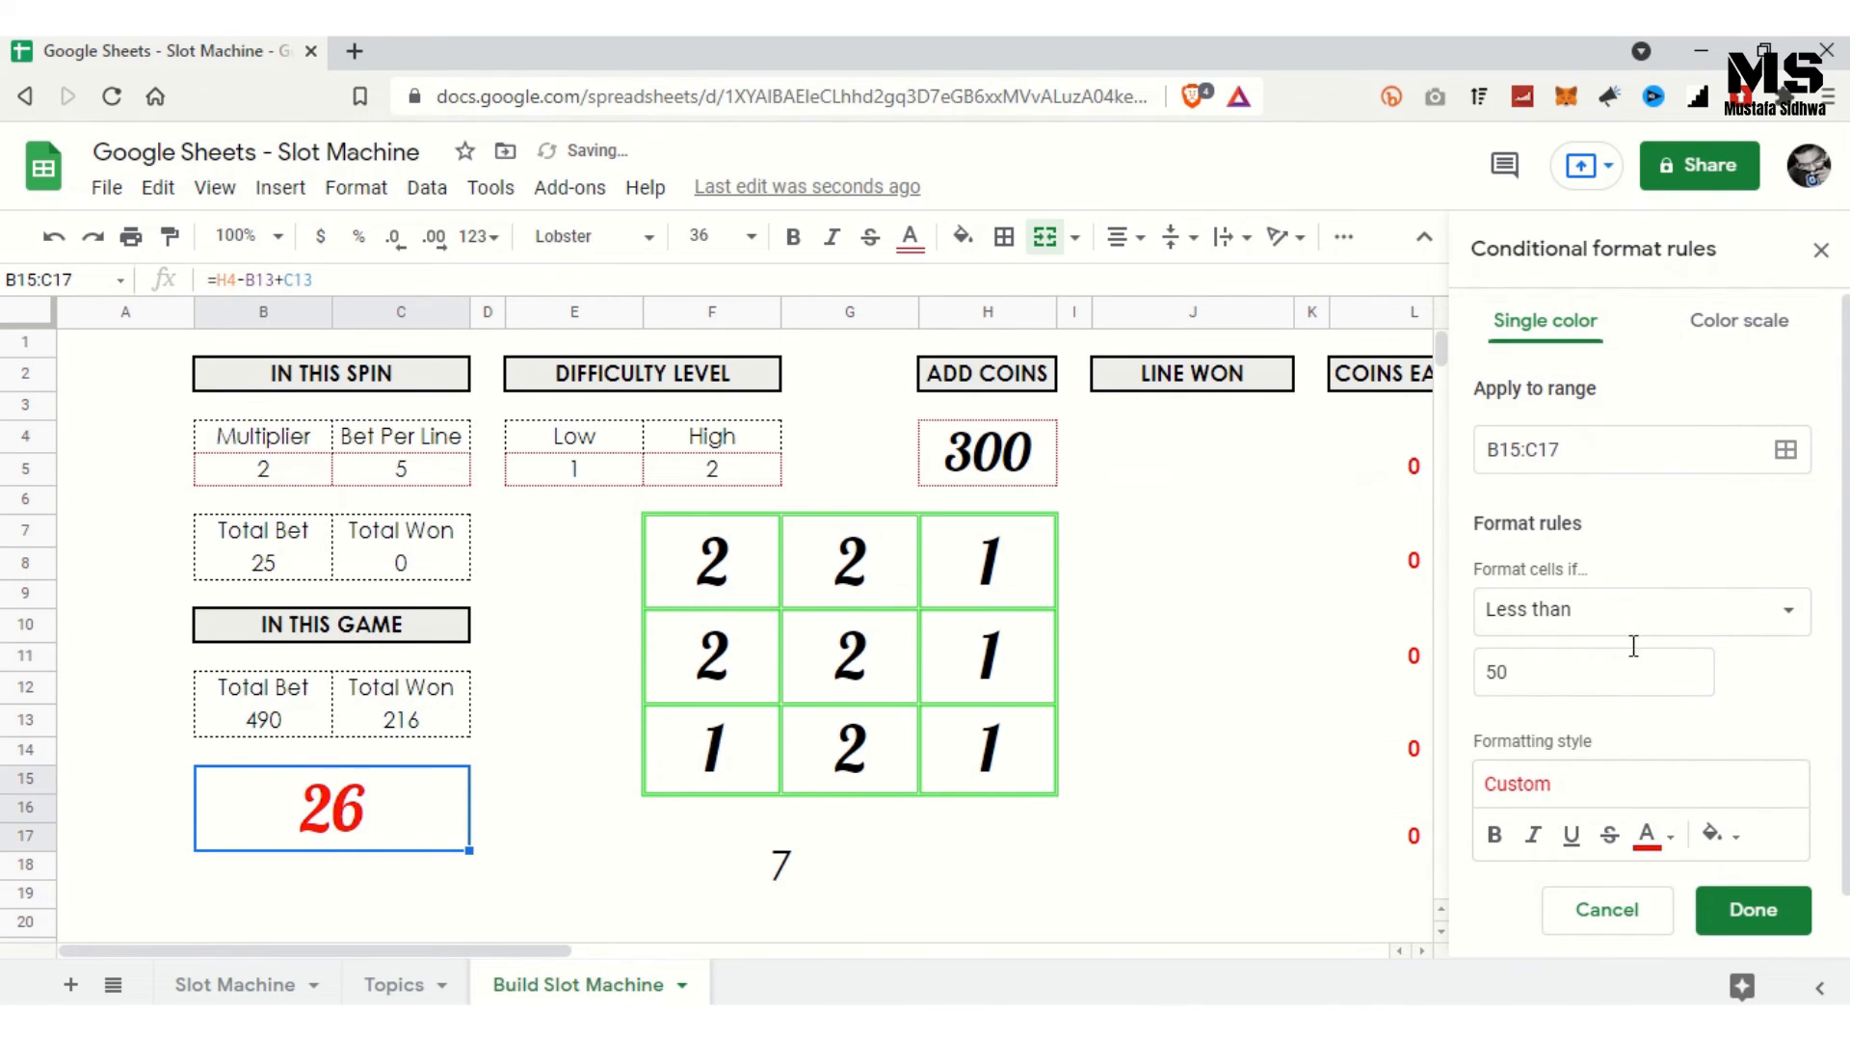
{"action": "left_click", "coordinate": [1494, 834]}
{"action": "left_click", "coordinate": [1782, 909]}
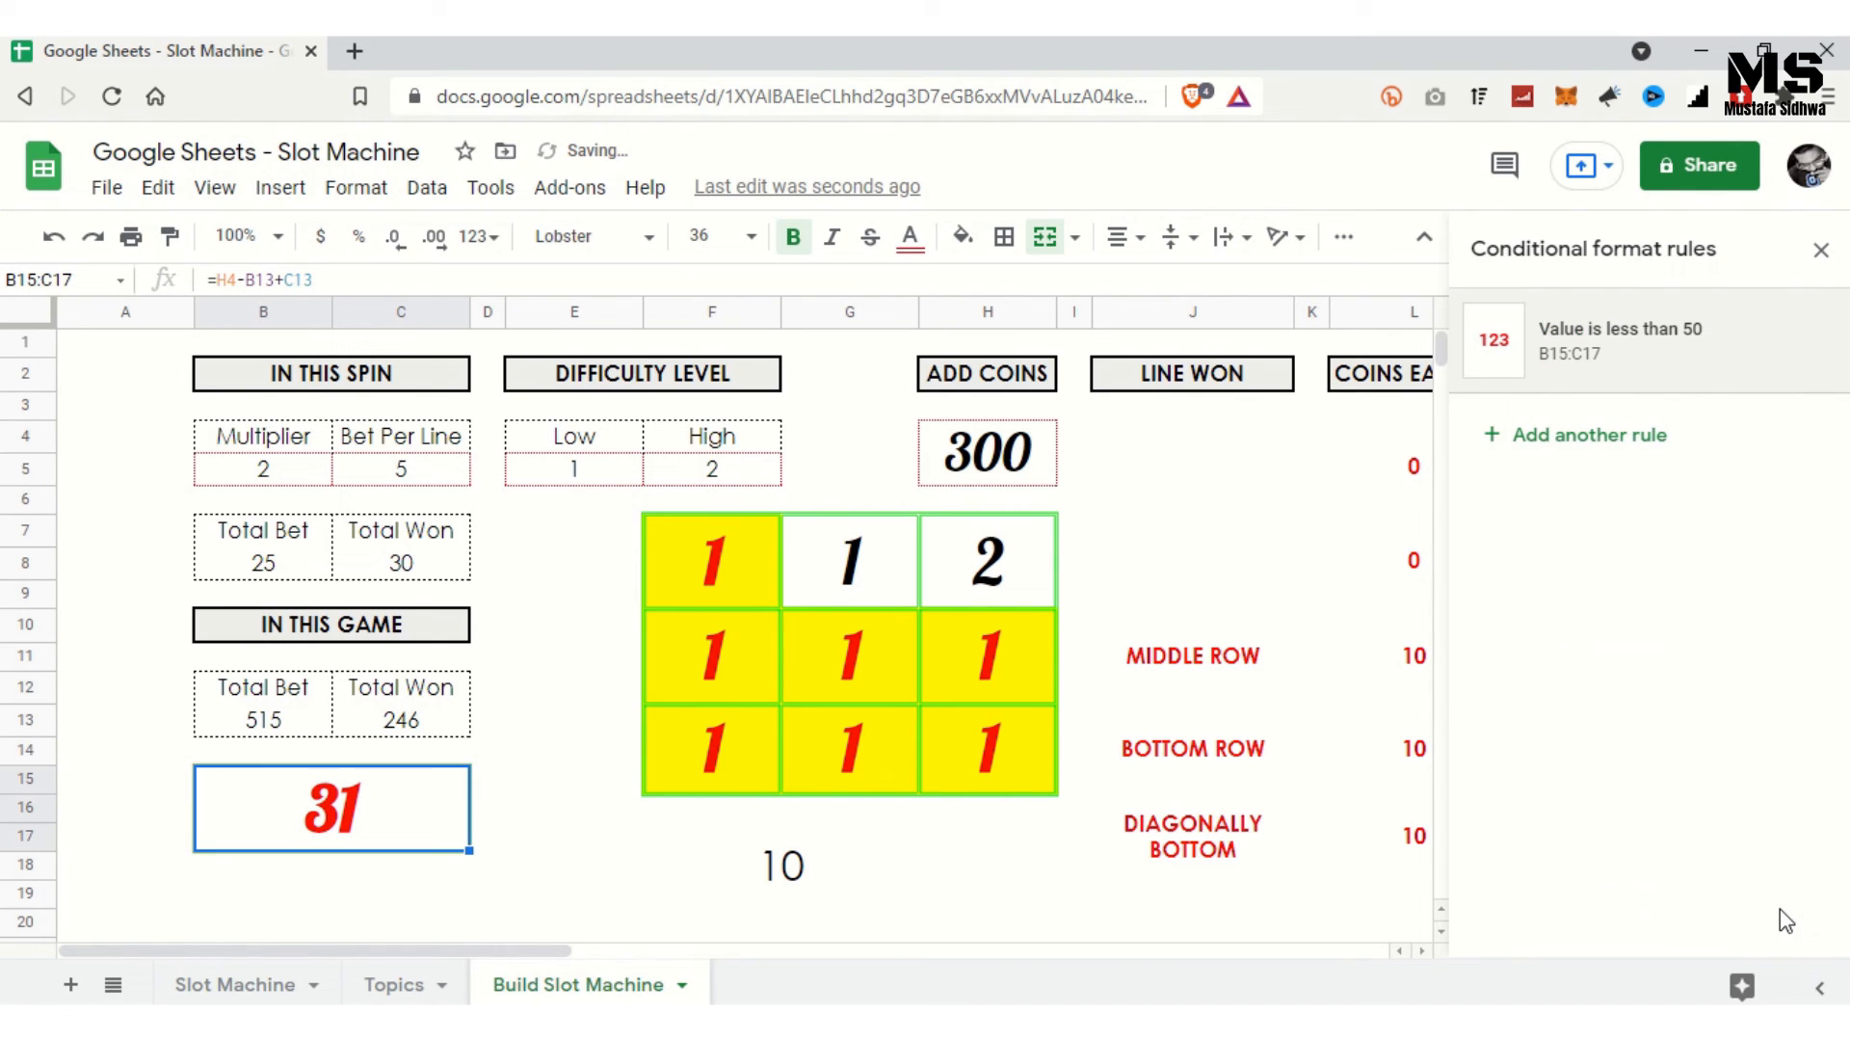
Step: Replace the random number formula in the merged cell E17:H19 with the text YOU LOST!
{"action": "left_click", "coordinate": [796, 894]}
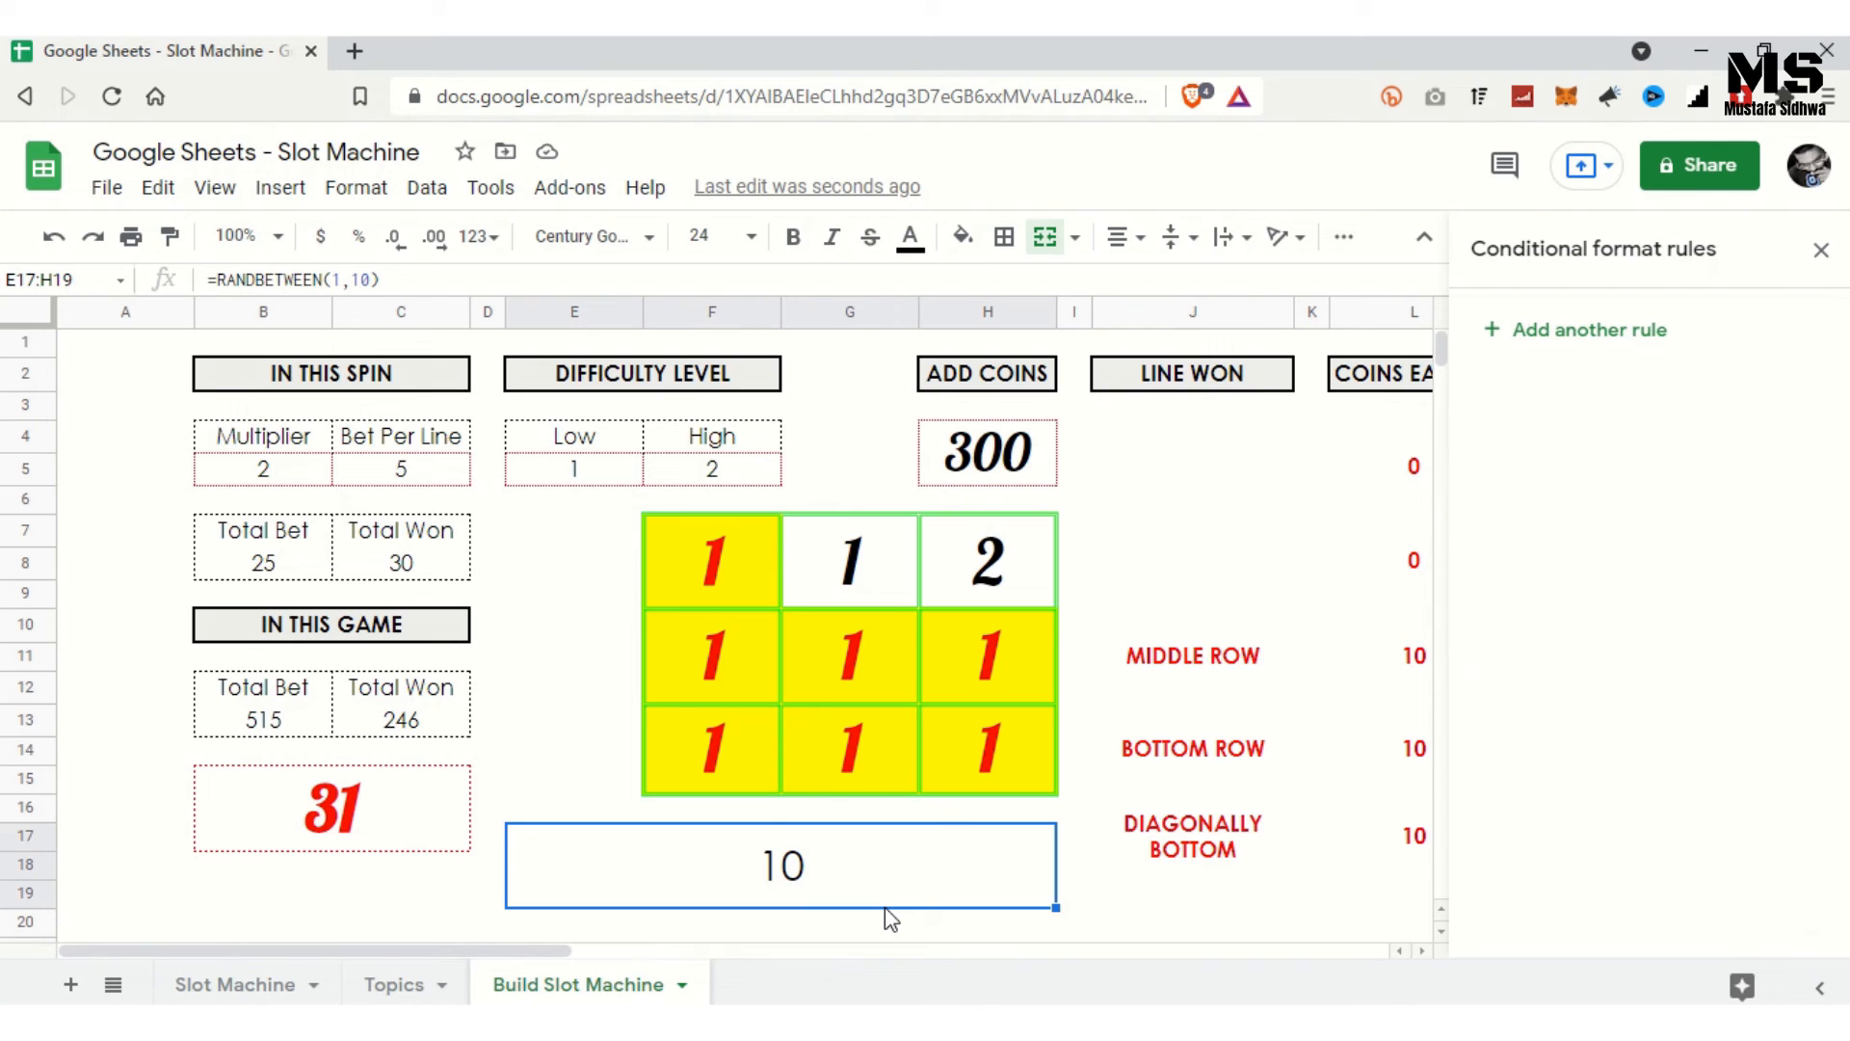
{"action": "type", "text": "Y"}
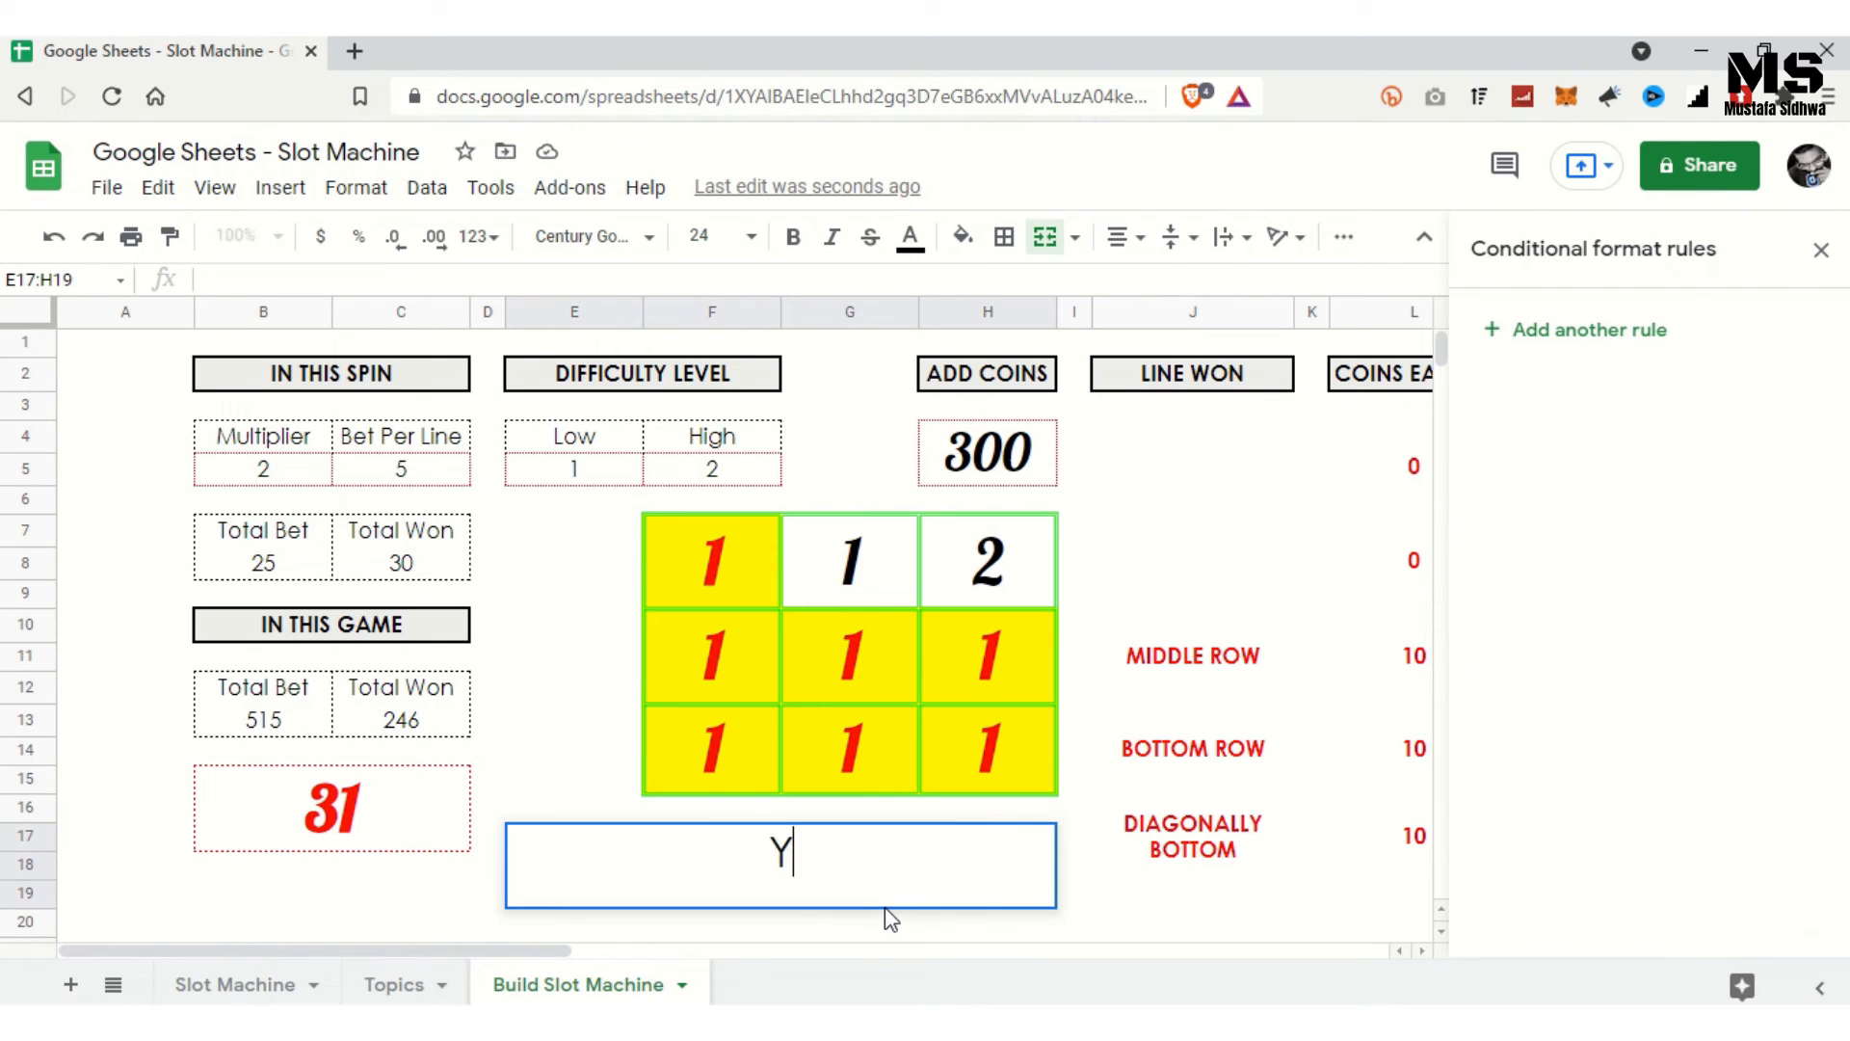
{"action": "type", "text": "OU"}
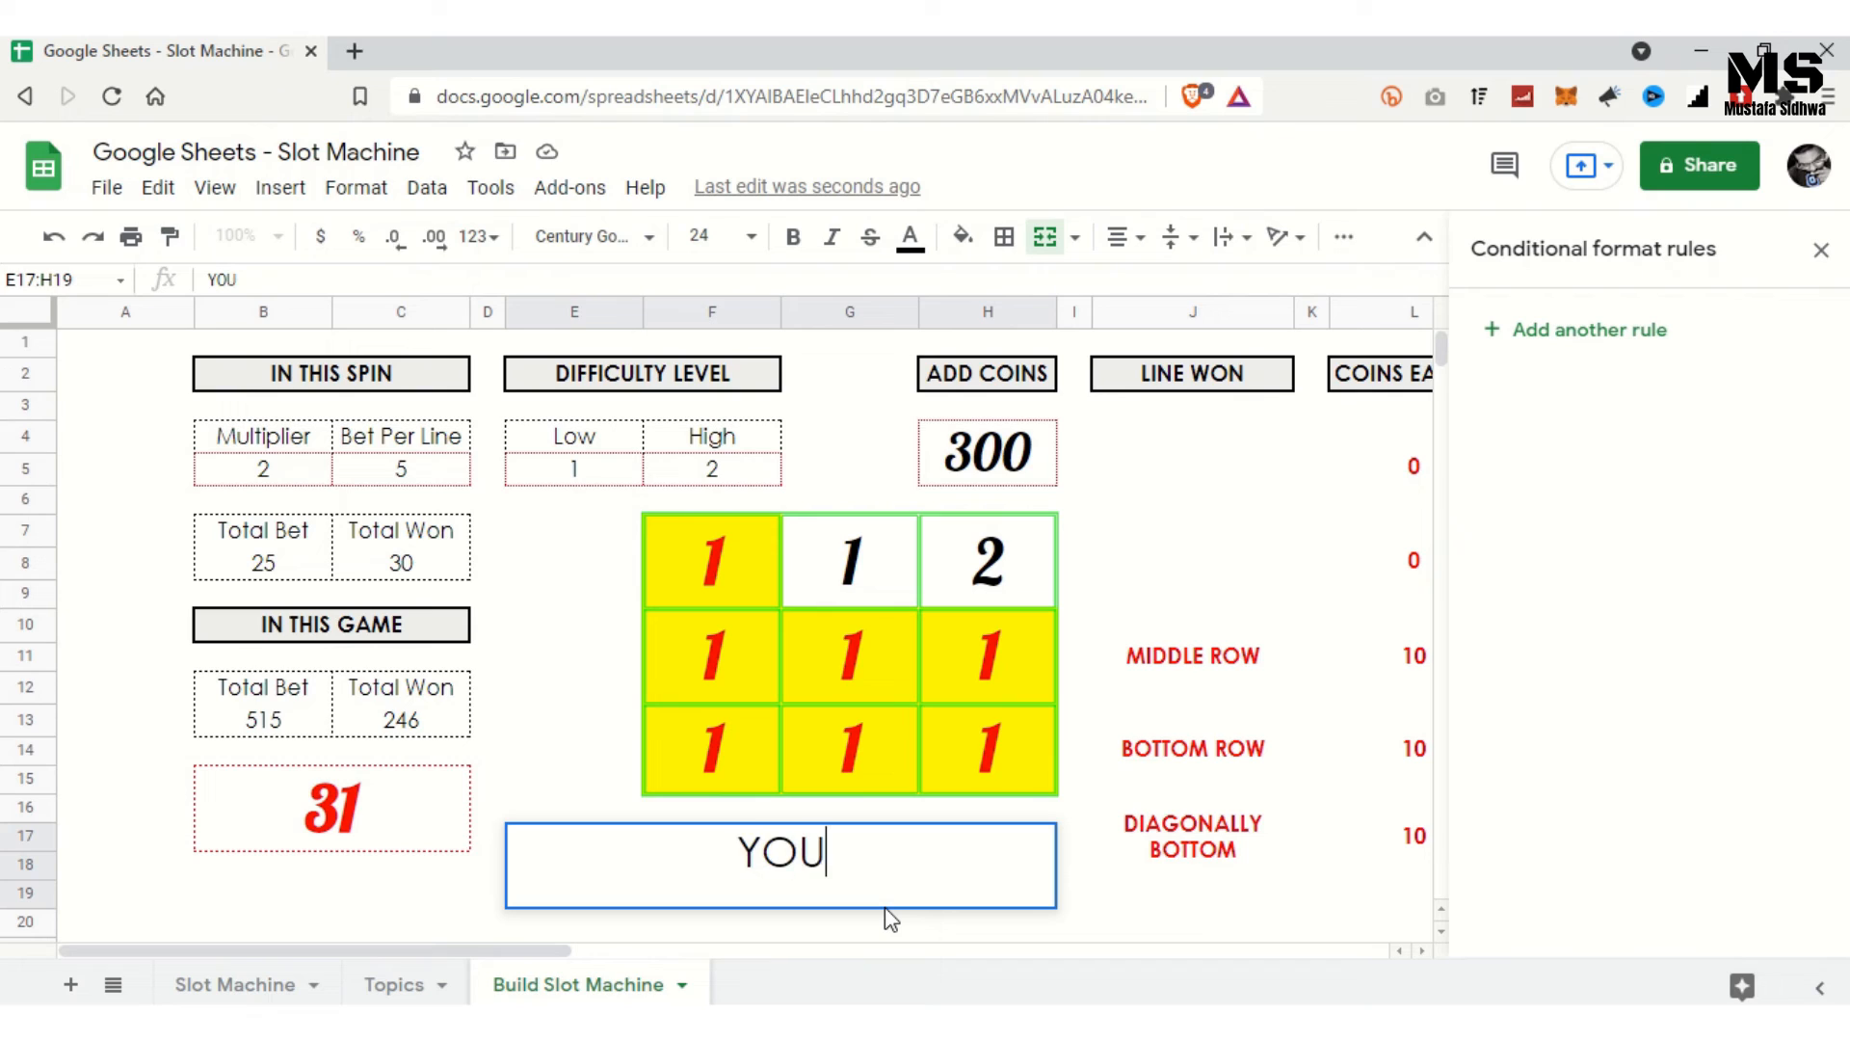
{"action": "type", "text": " LOS"}
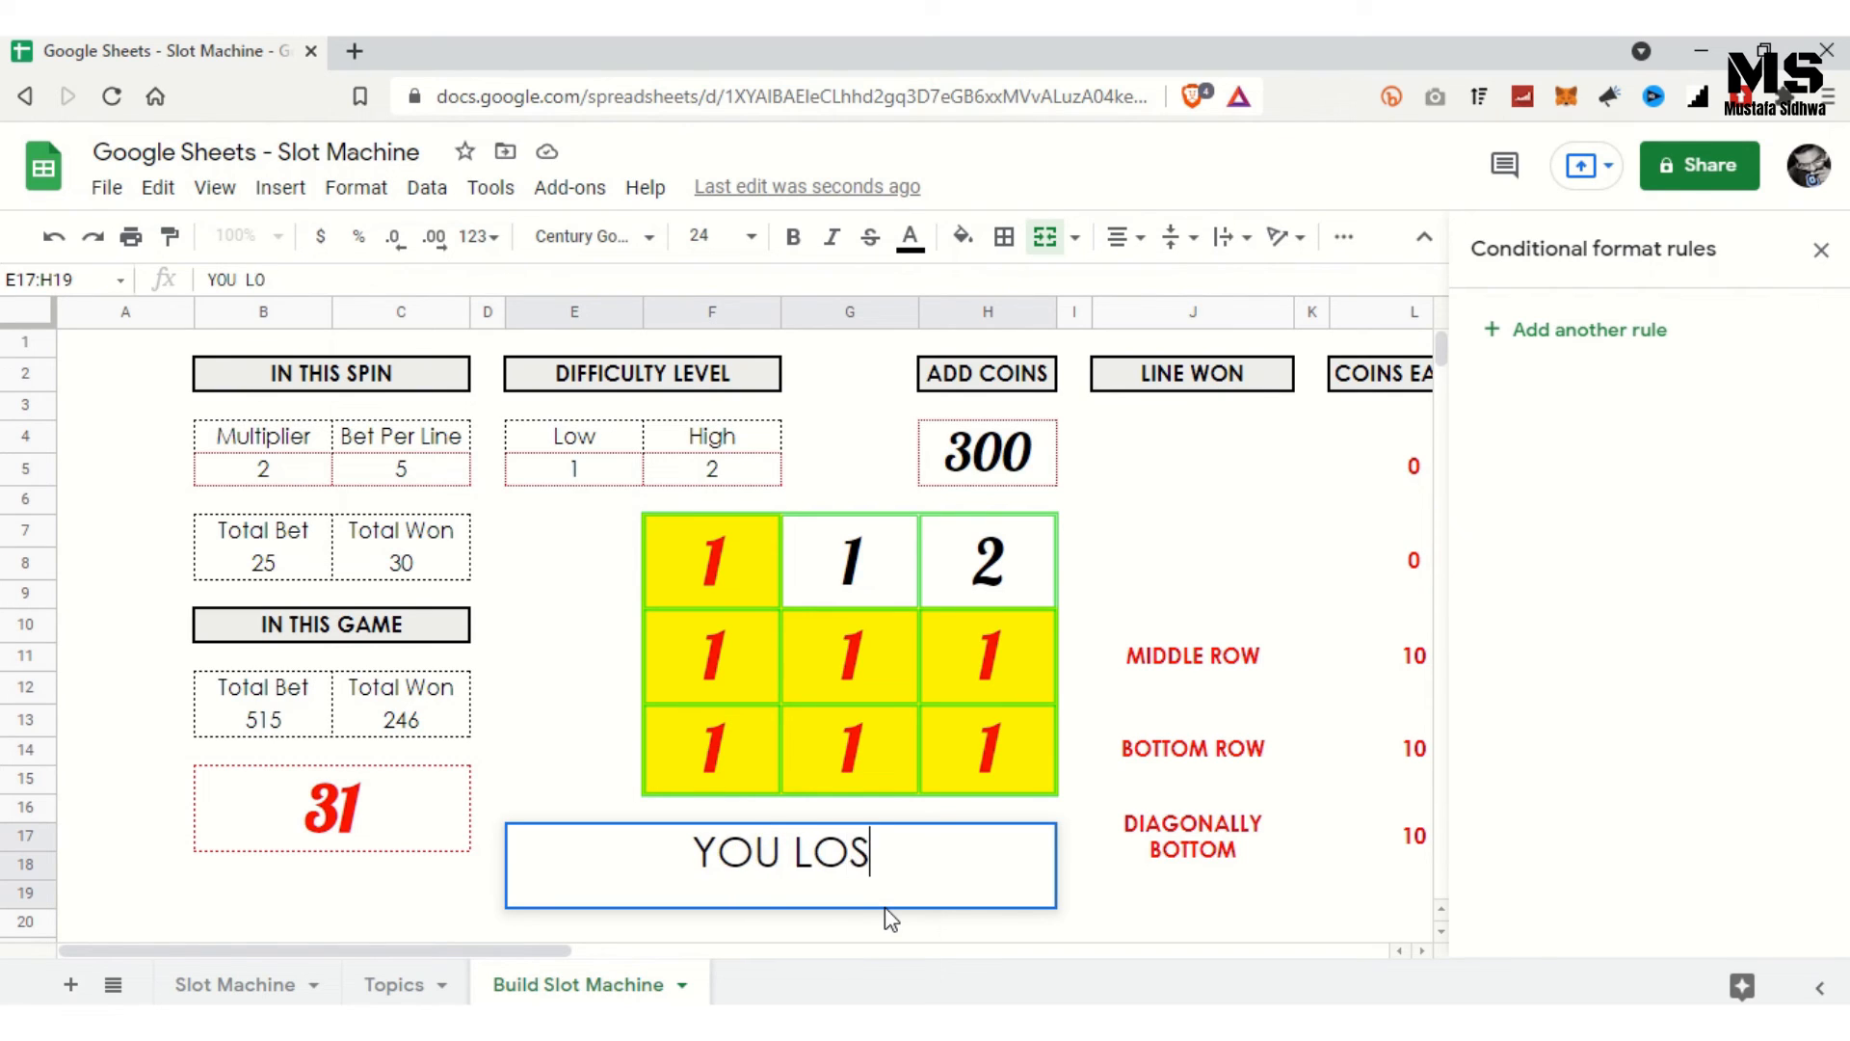
{"action": "type", "text": "T!"}
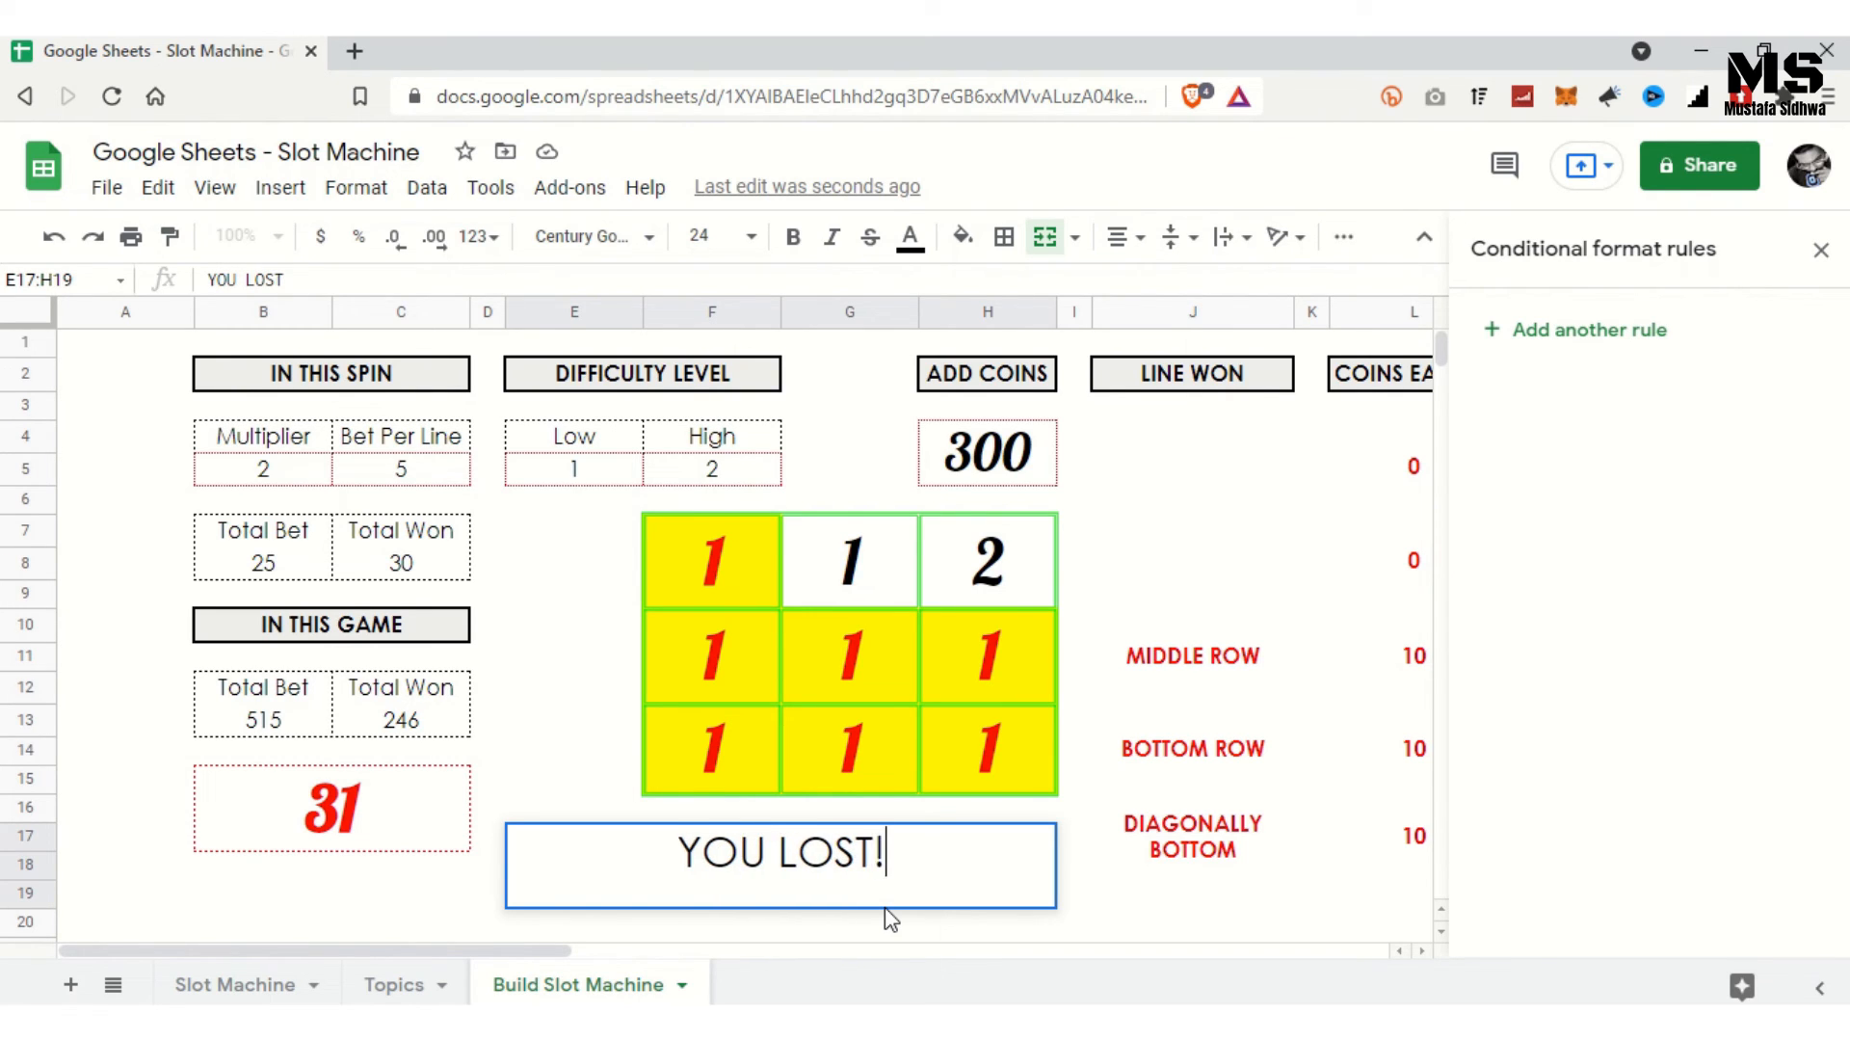
{"action": "key", "text": "Return"}
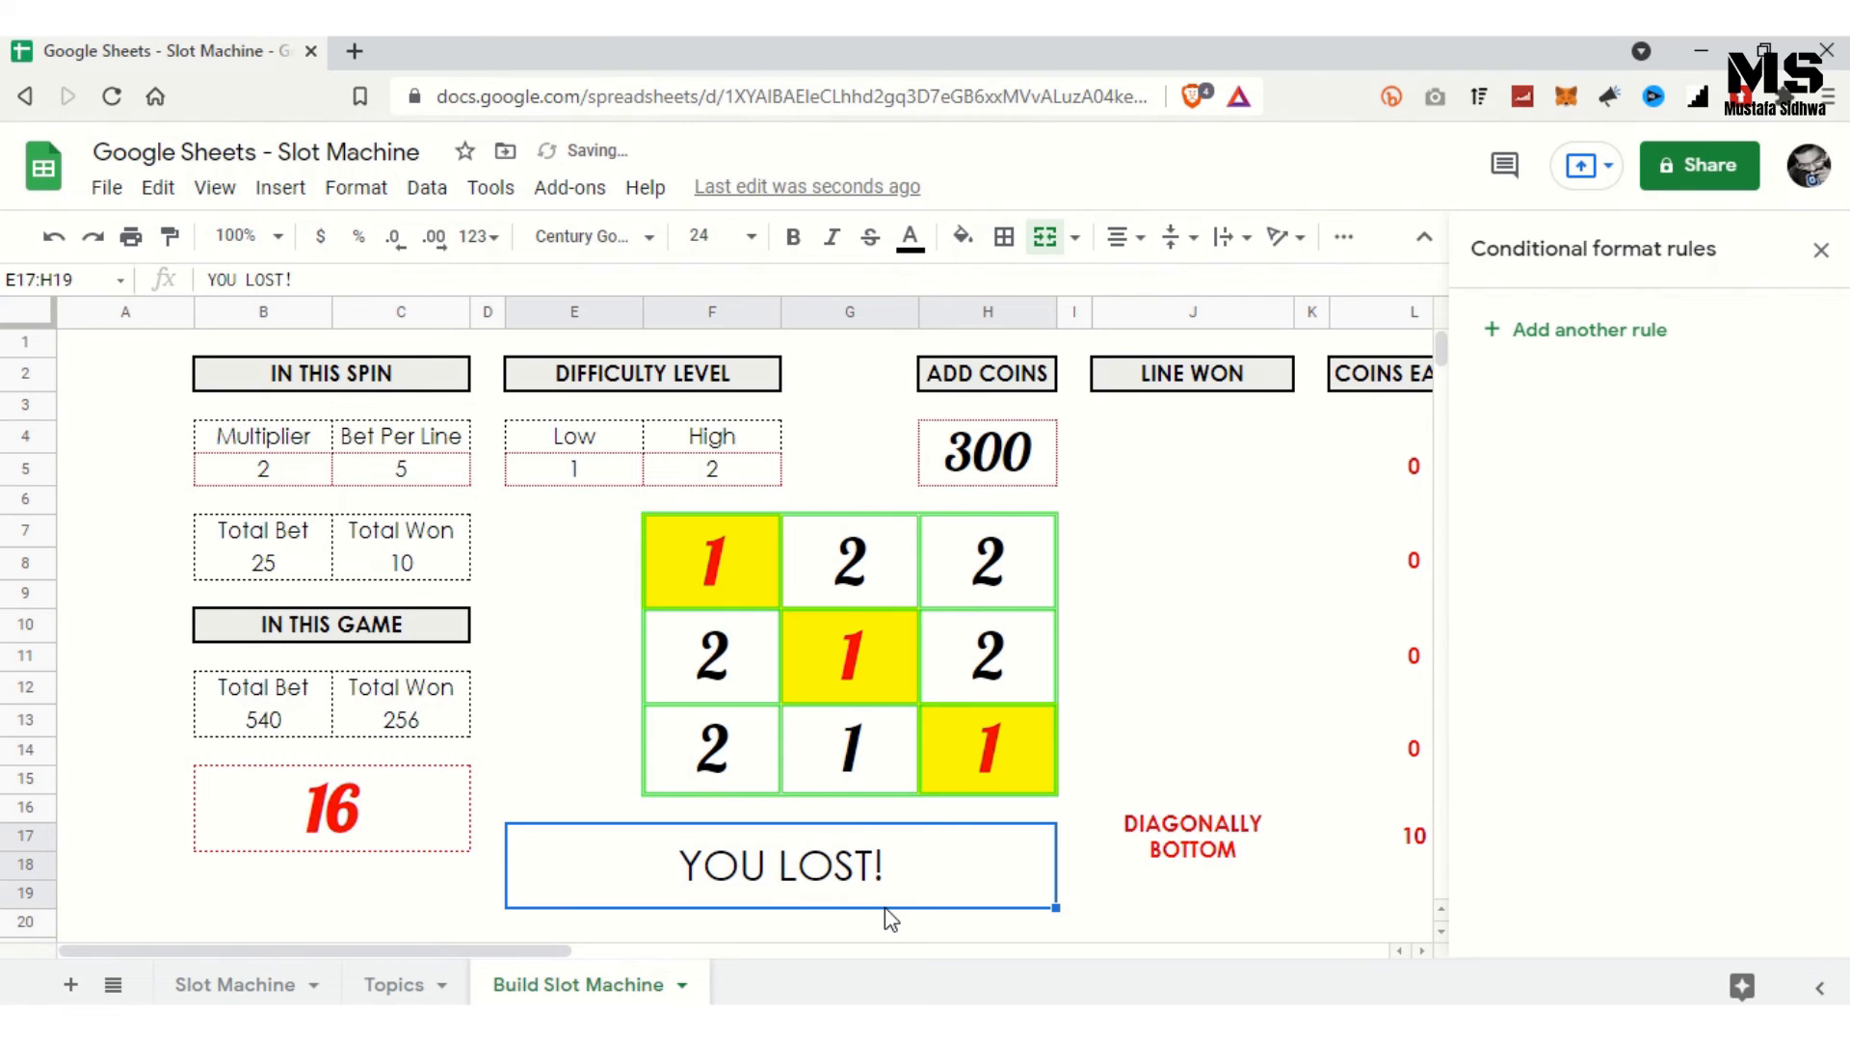
Step: Set the YOU LOST! message in E17:H19 to the Lobster font at size 36
{"action": "left_click", "coordinate": [650, 237]}
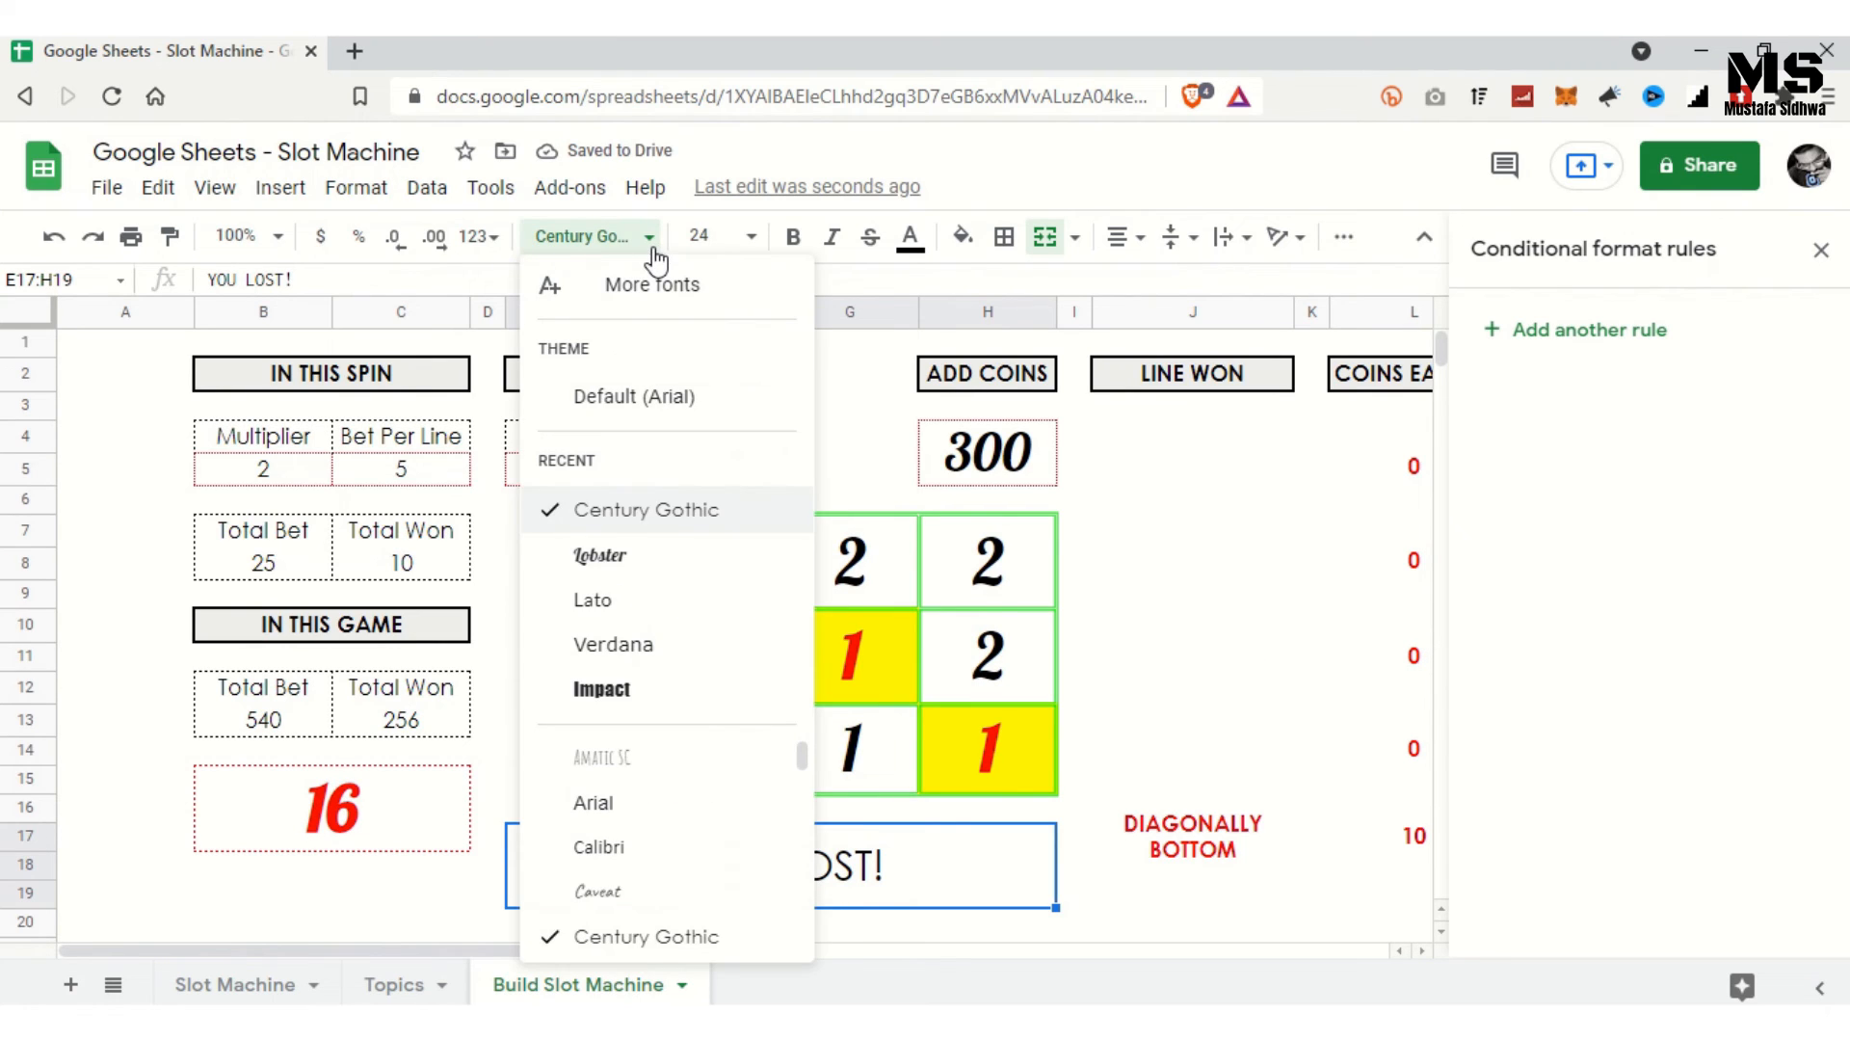
{"action": "left_click", "coordinate": [665, 562]}
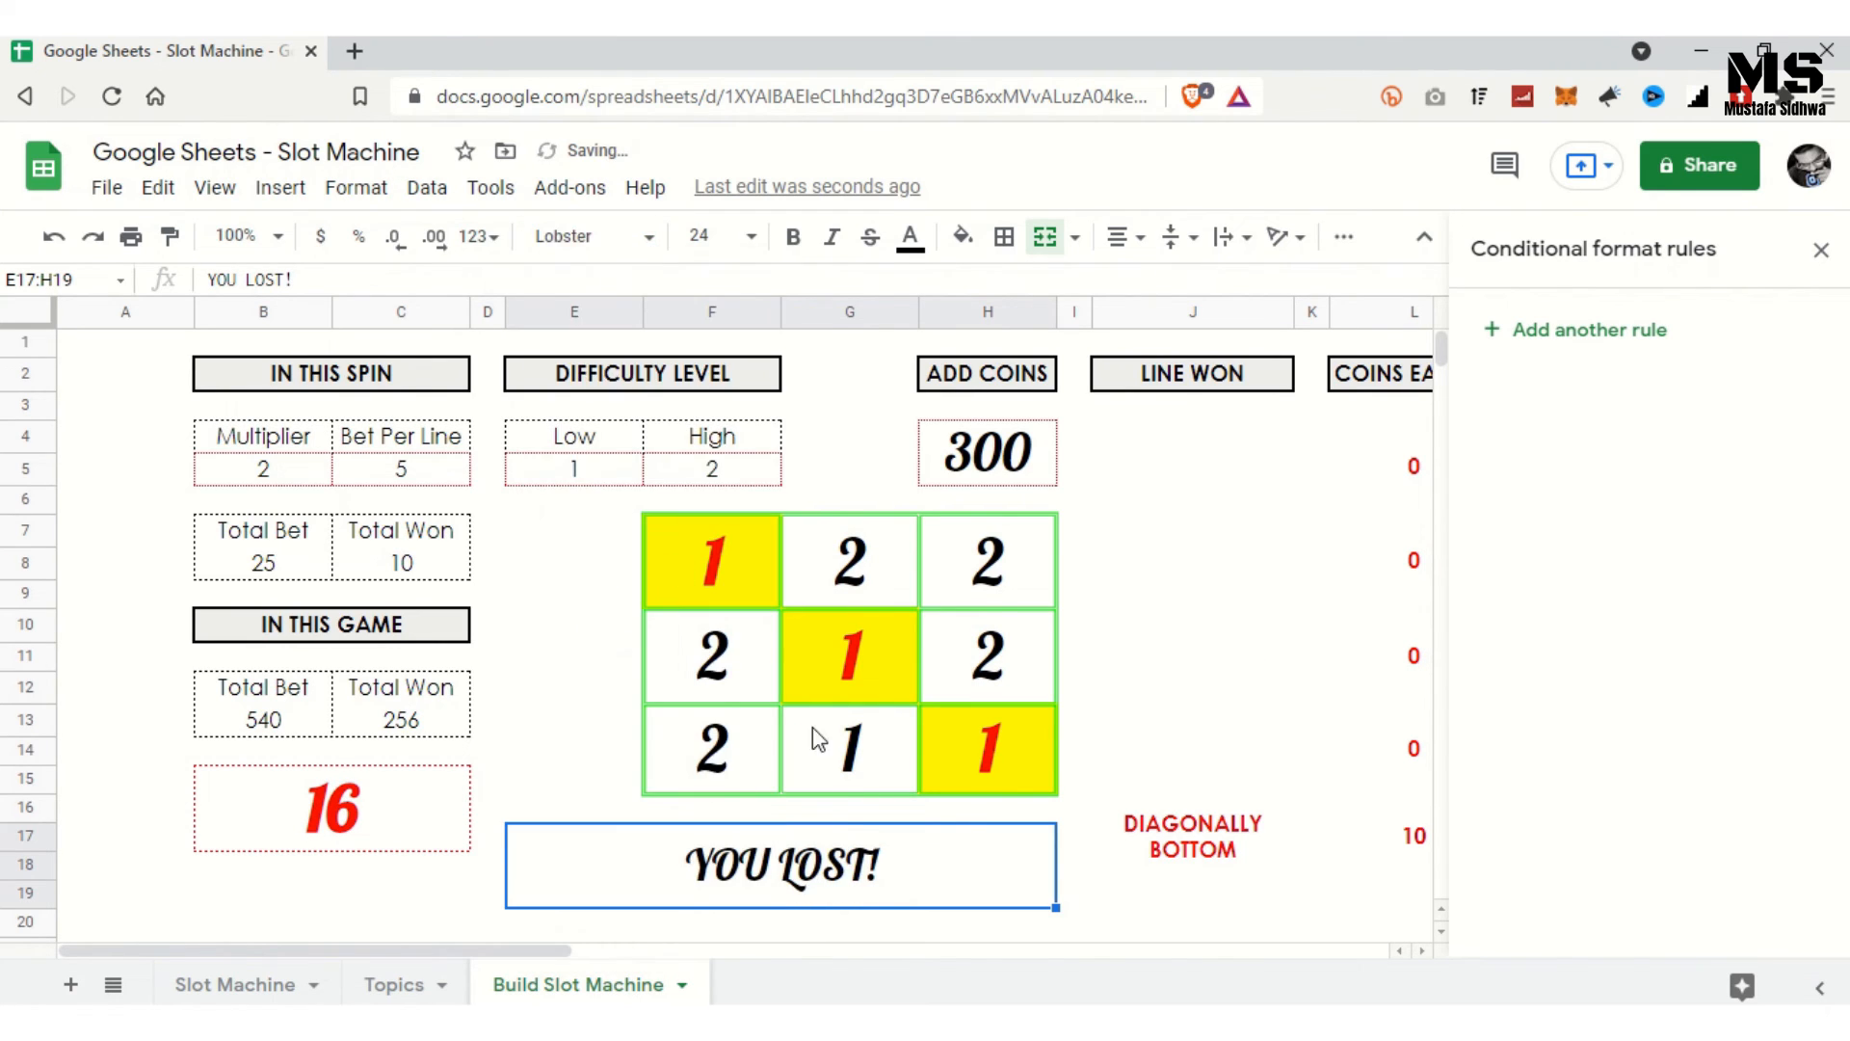
{"action": "left_click", "coordinate": [750, 252]}
{"action": "left_click", "coordinate": [706, 724]}
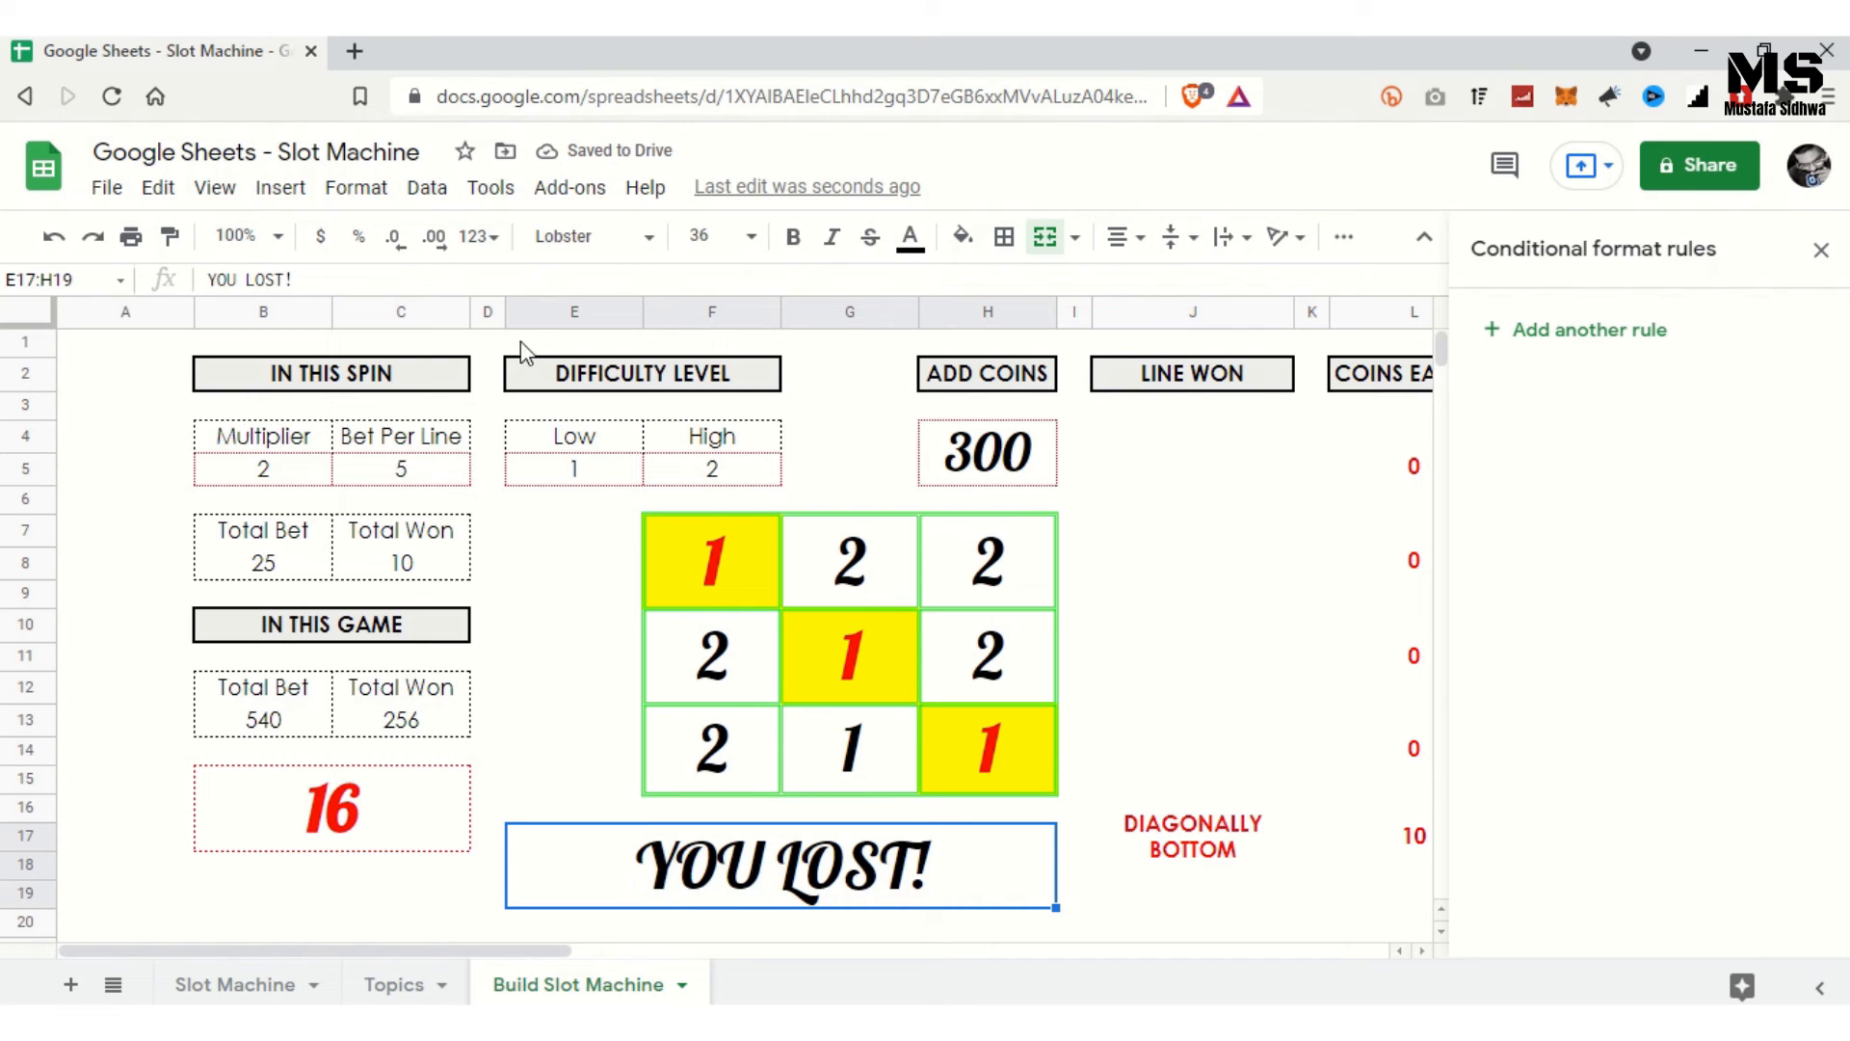
Step: Add a conditional format rule to E17:H19 that applies when the custom formula =$B$15<0 is true
{"action": "left_click", "coordinate": [355, 187]}
{"action": "mouse_move", "coordinate": [452, 647]}
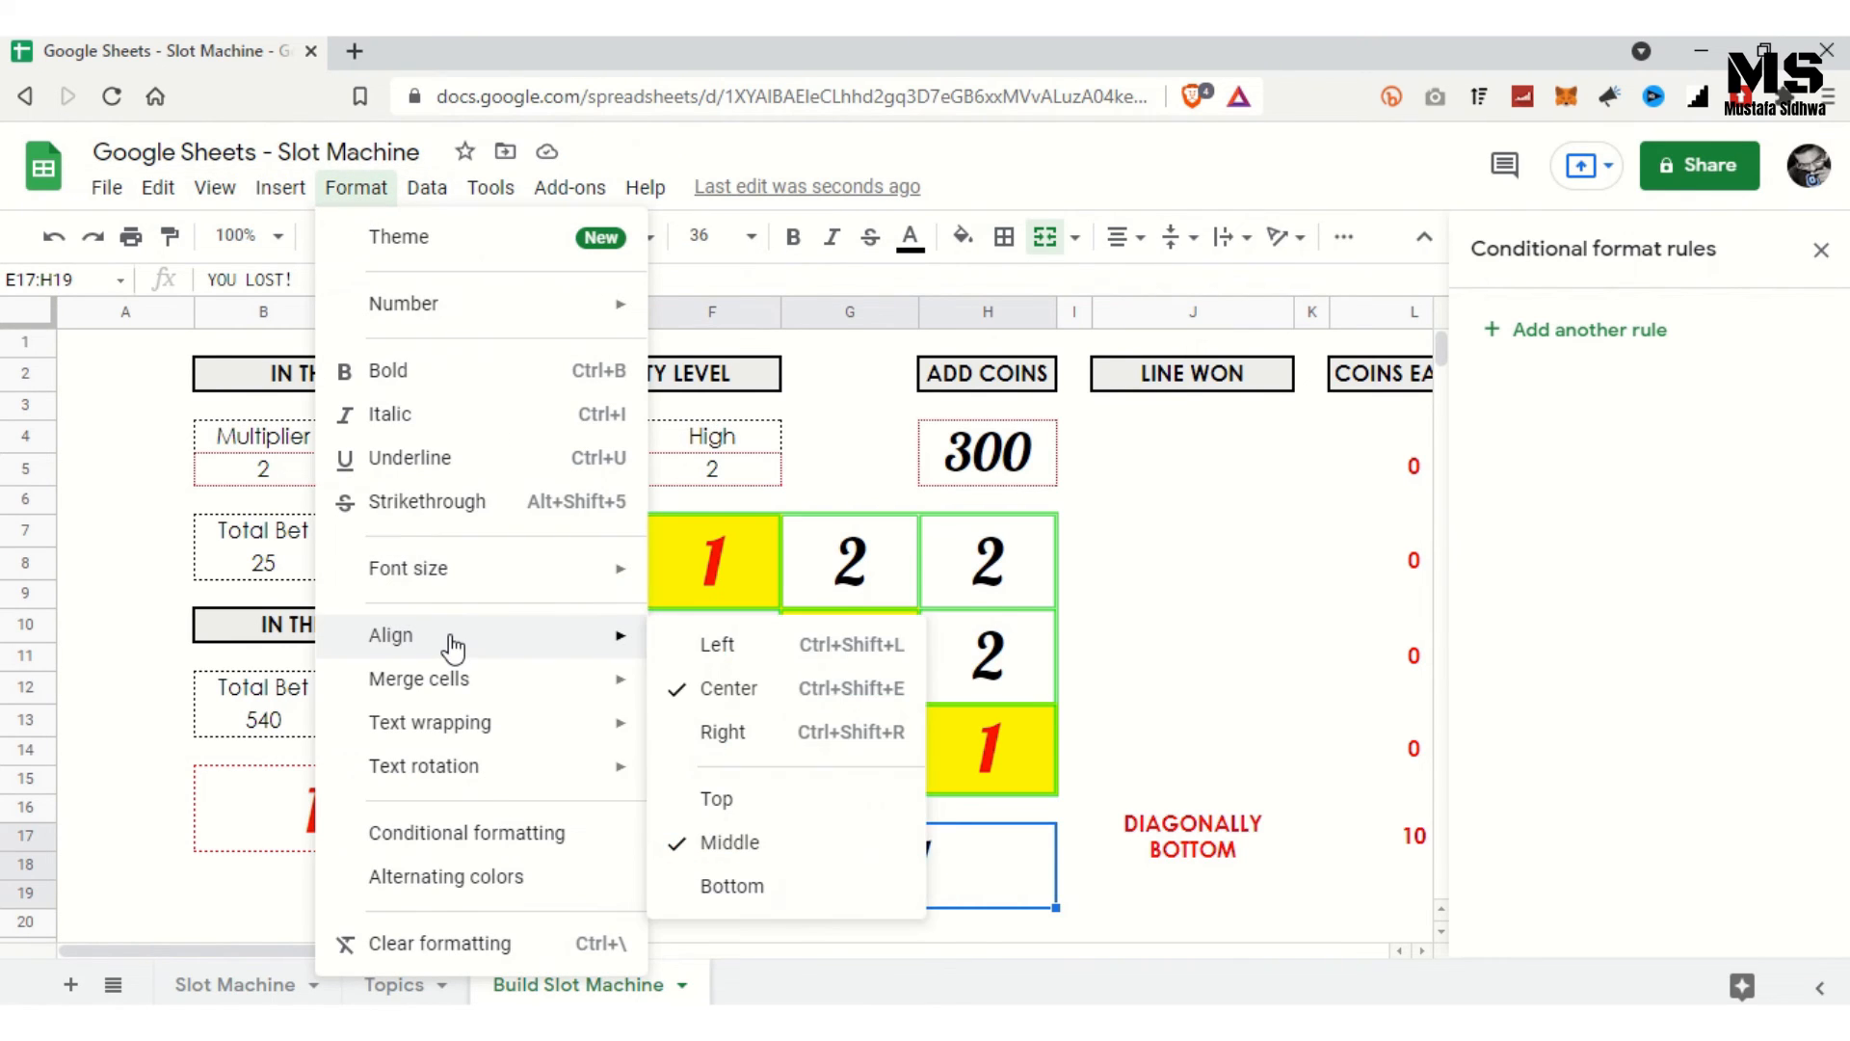
{"action": "left_click", "coordinate": [478, 834]}
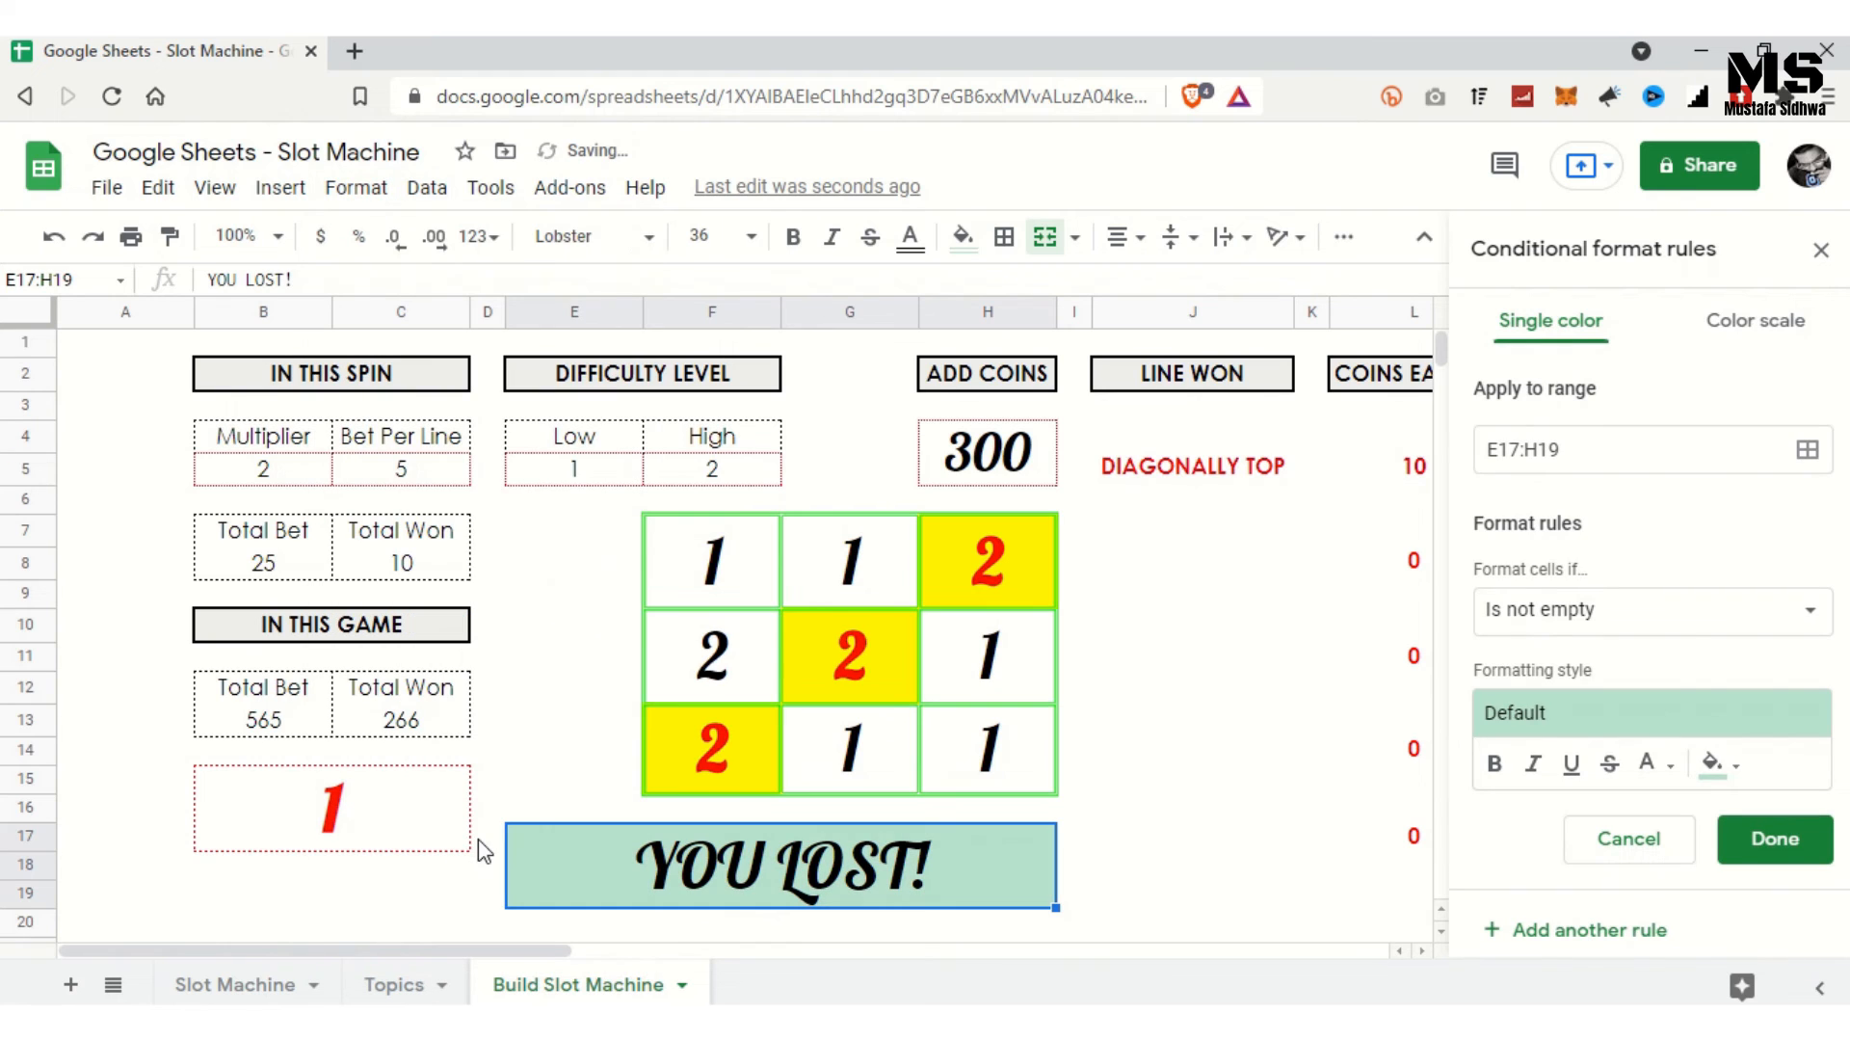
{"action": "left_click", "coordinate": [1801, 616]}
{"action": "scroll", "coordinate": [1733, 680], "scroll_direction": "down", "scroll_amount": 5}
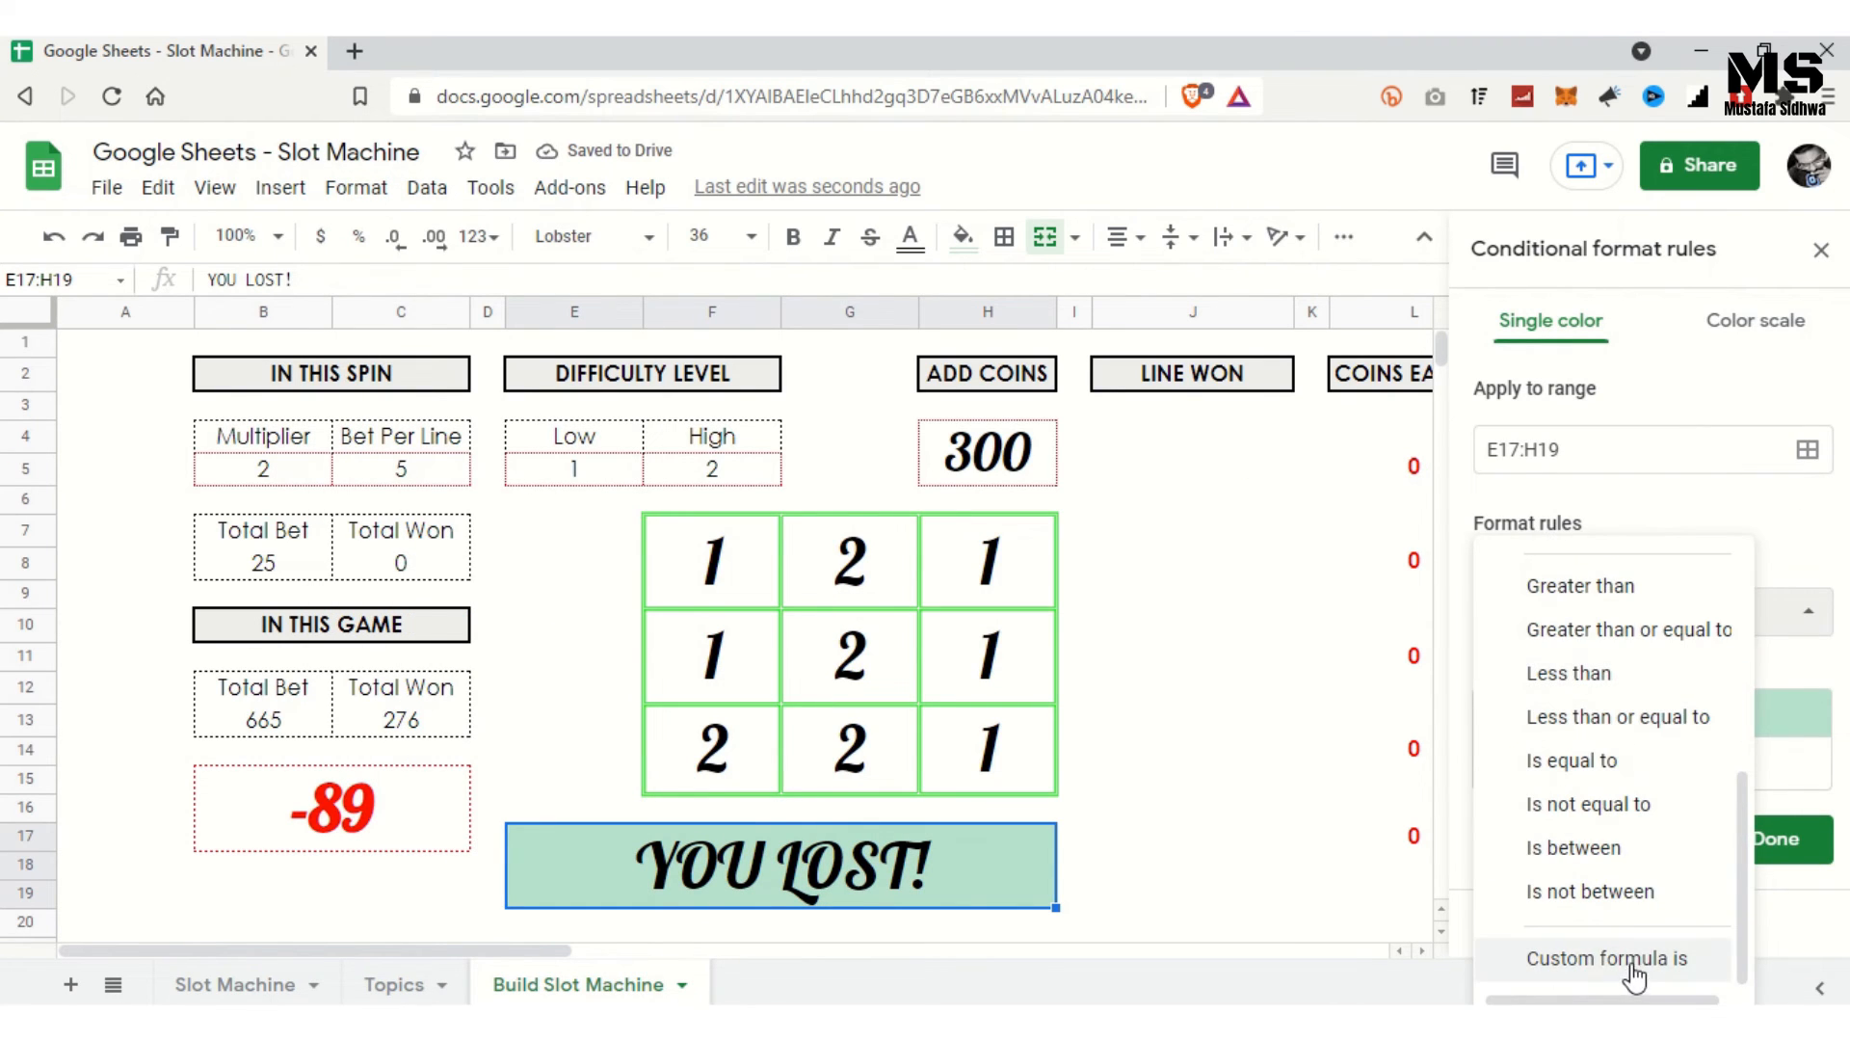
{"action": "left_click", "coordinate": [1632, 958]}
{"action": "left_click", "coordinate": [1549, 671]}
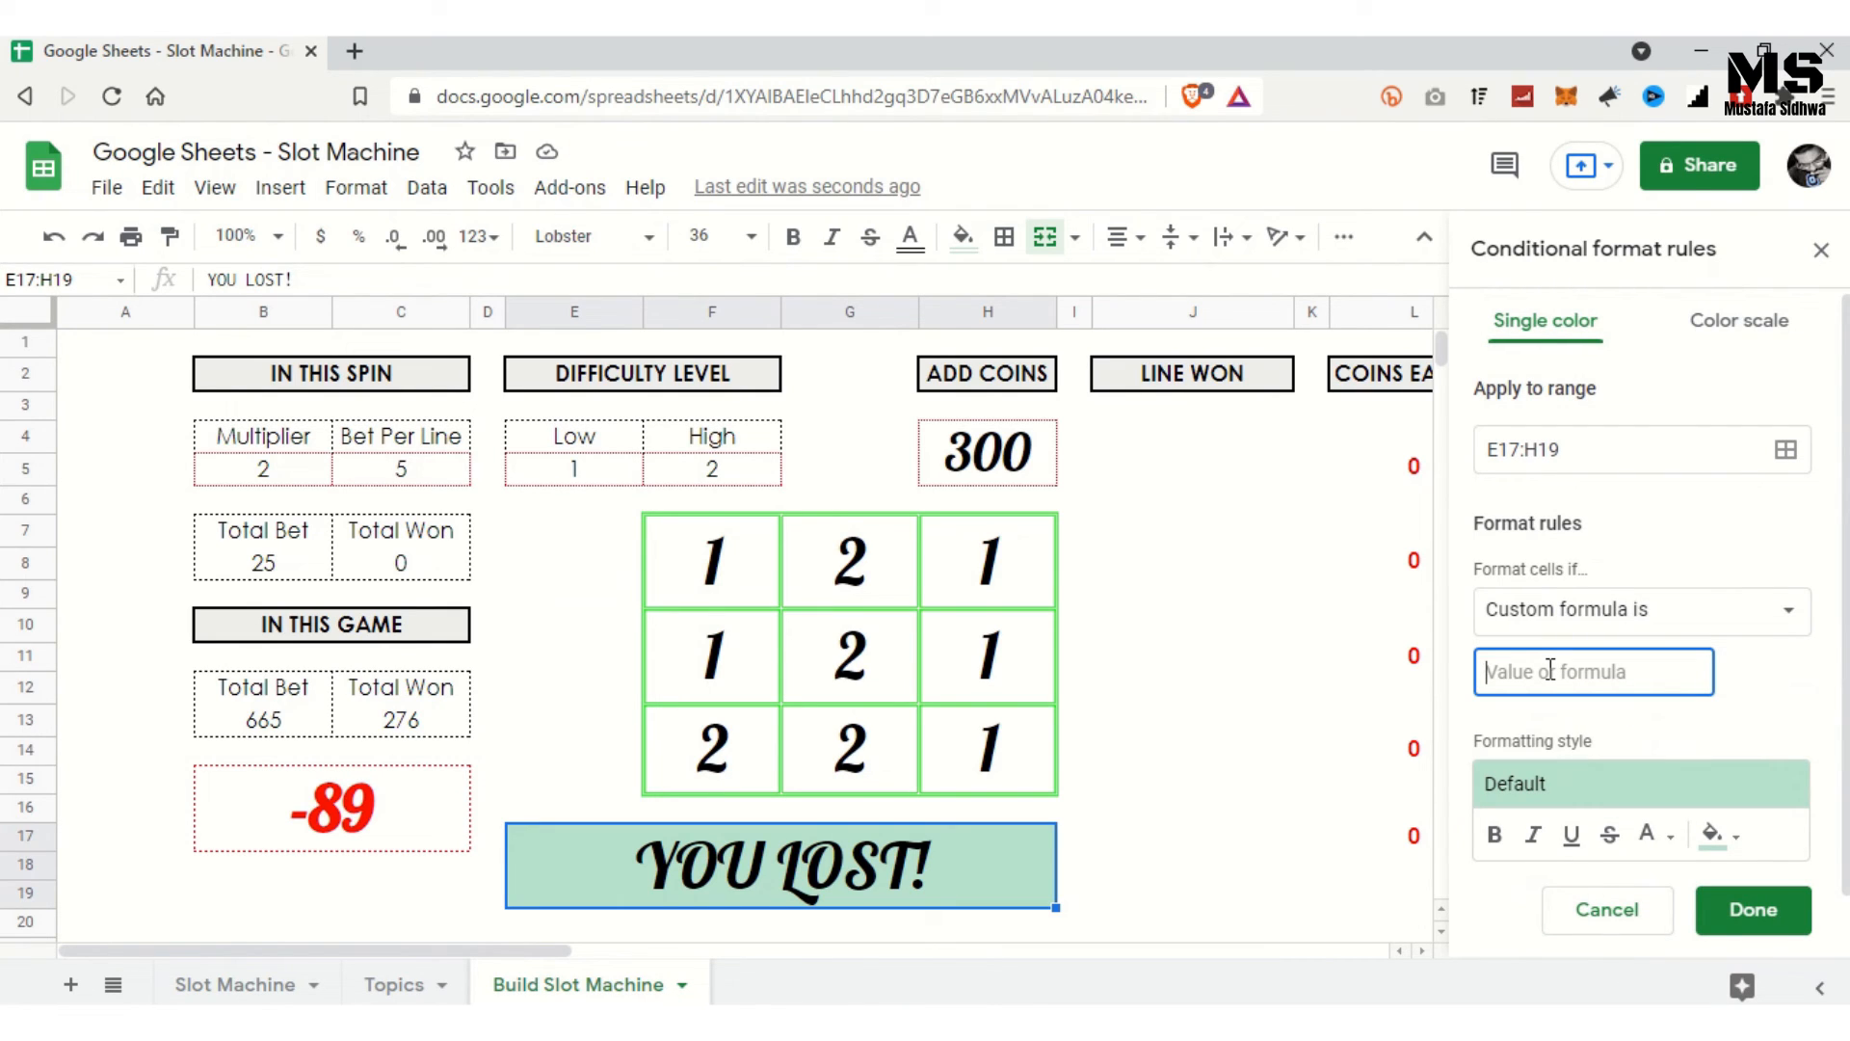
{"action": "type", "text": "="}
{"action": "left_click", "coordinate": [265, 786]}
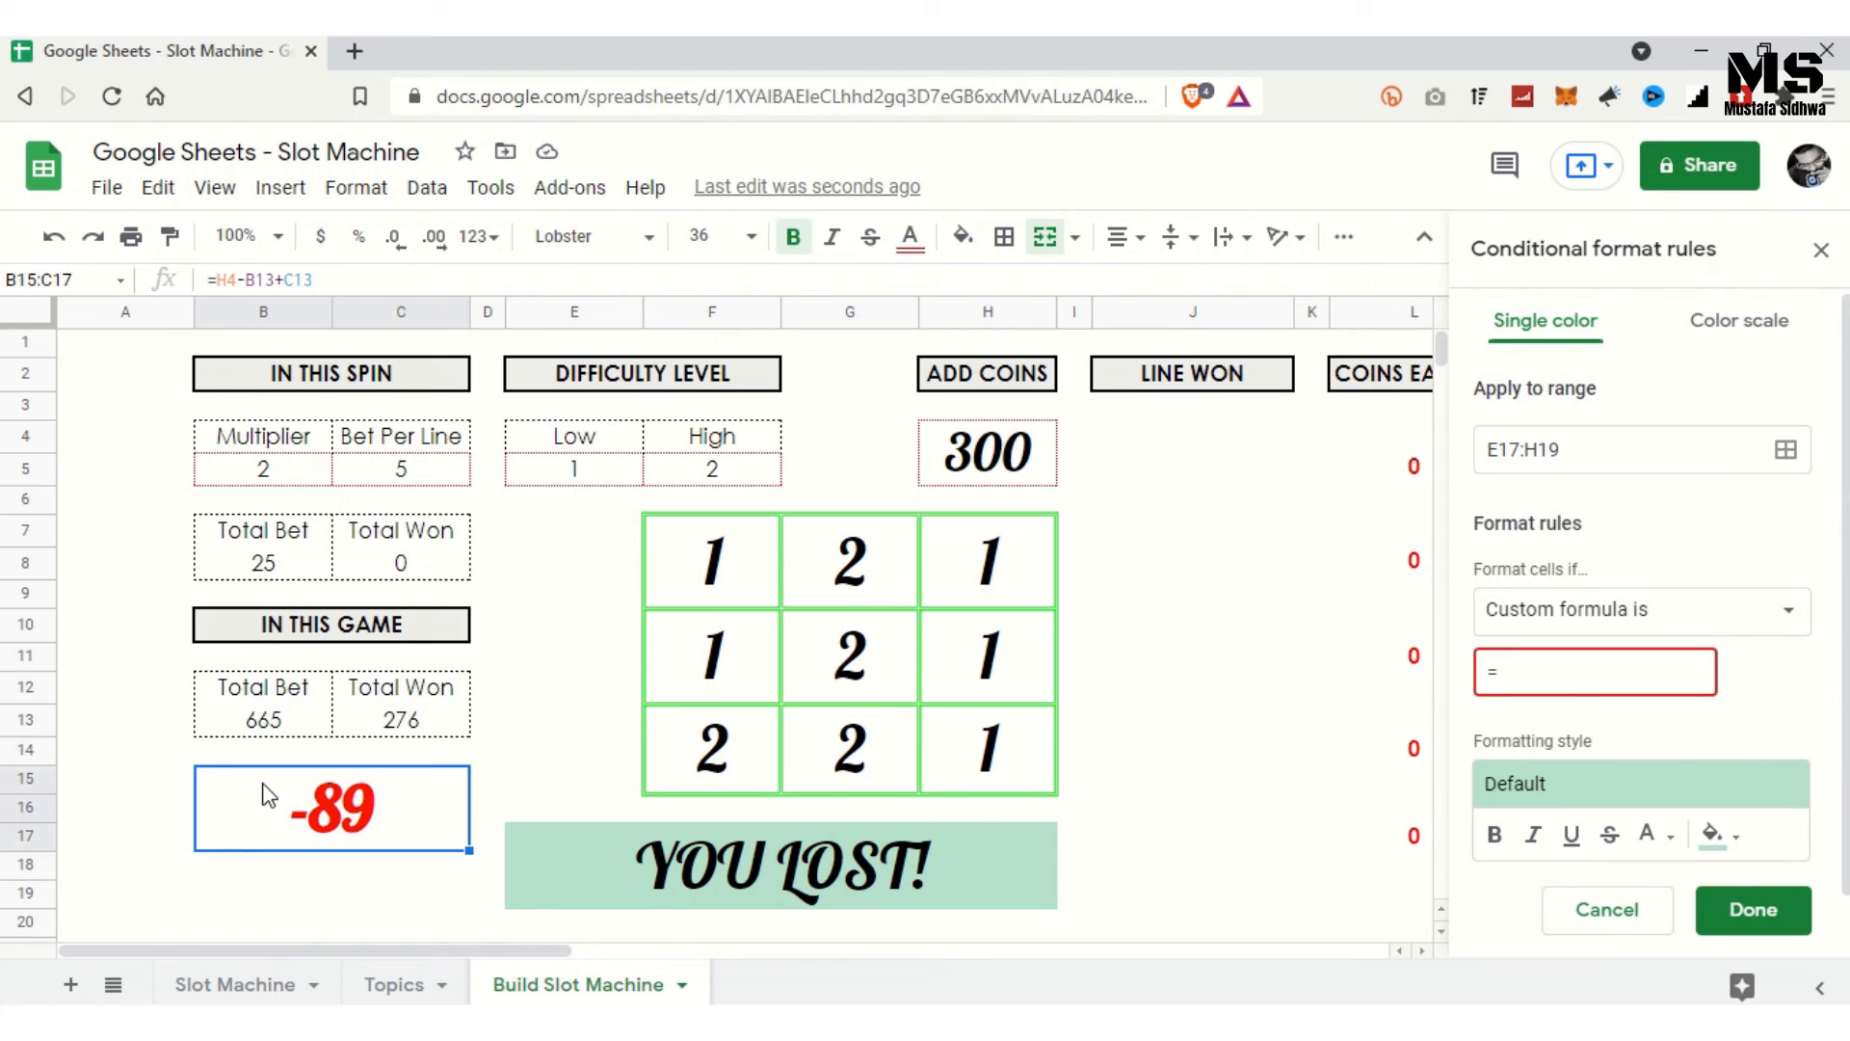
{"action": "left_click", "coordinate": [1554, 672]}
{"action": "type", "text": "$B$15"}
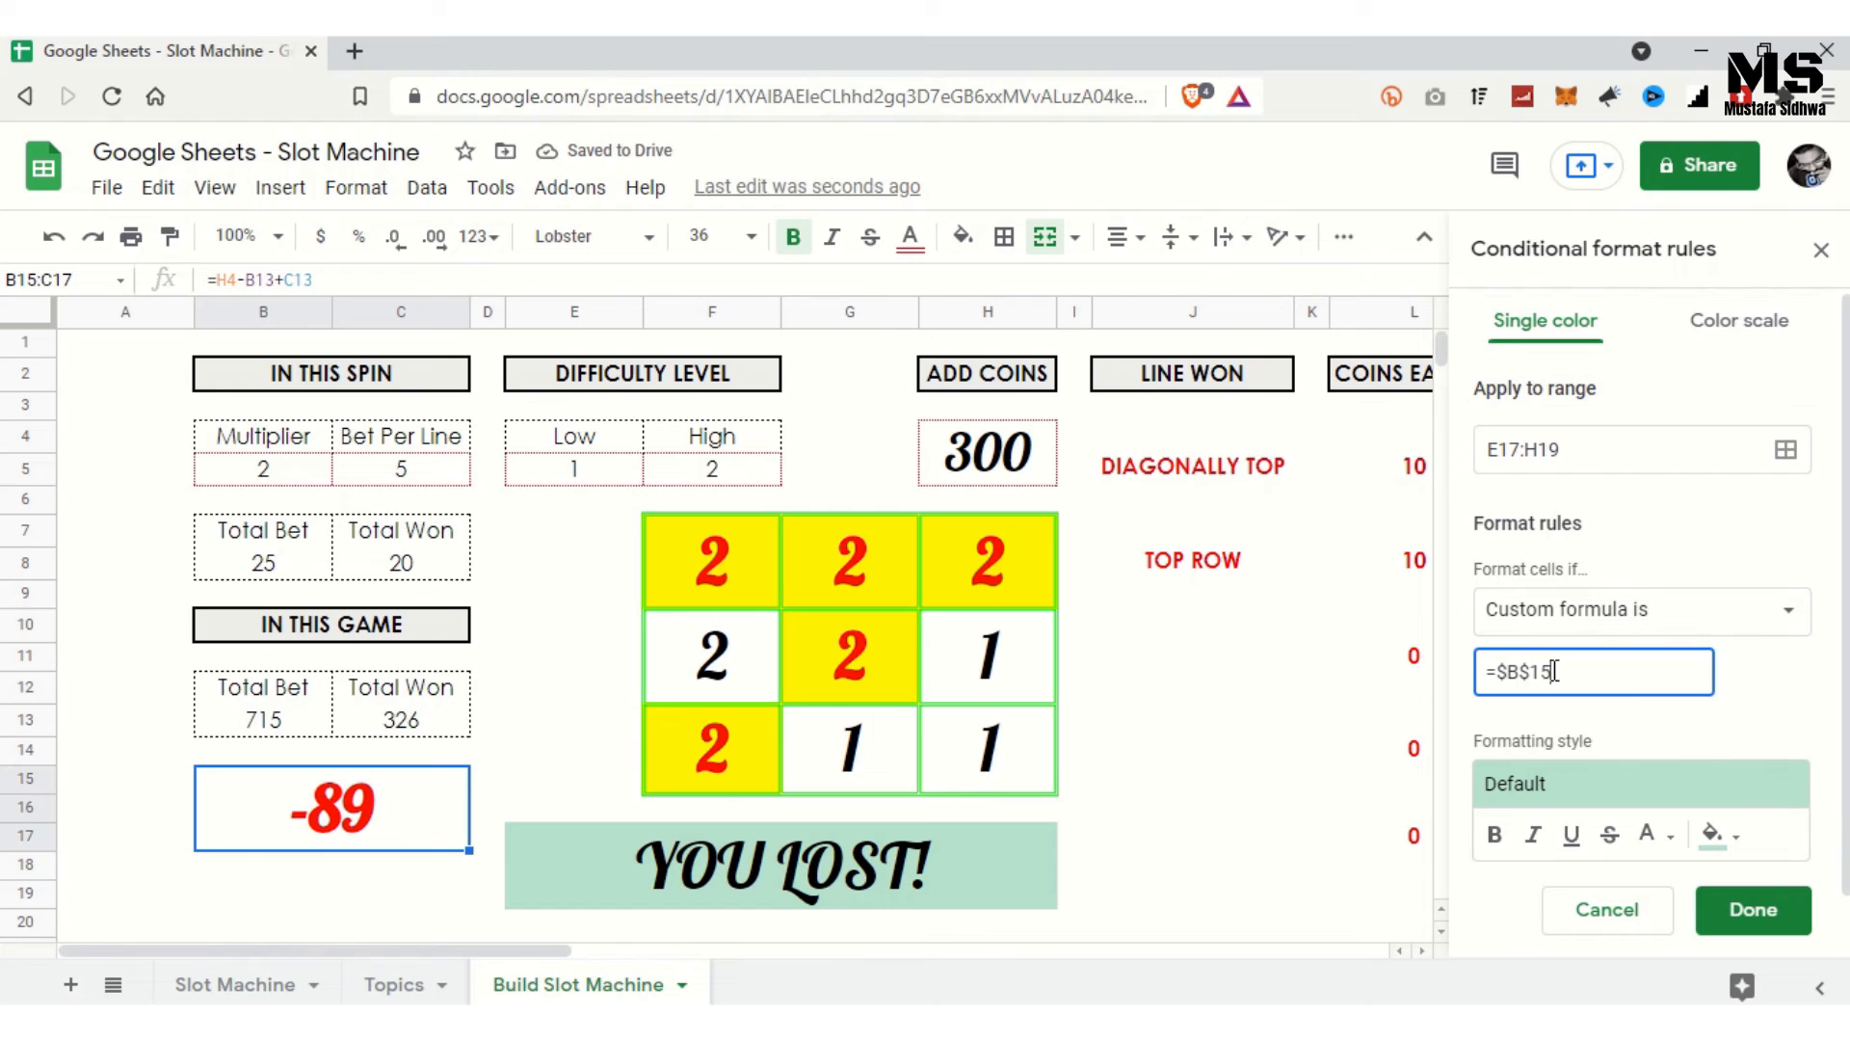
{"action": "type", "text": "<0"}
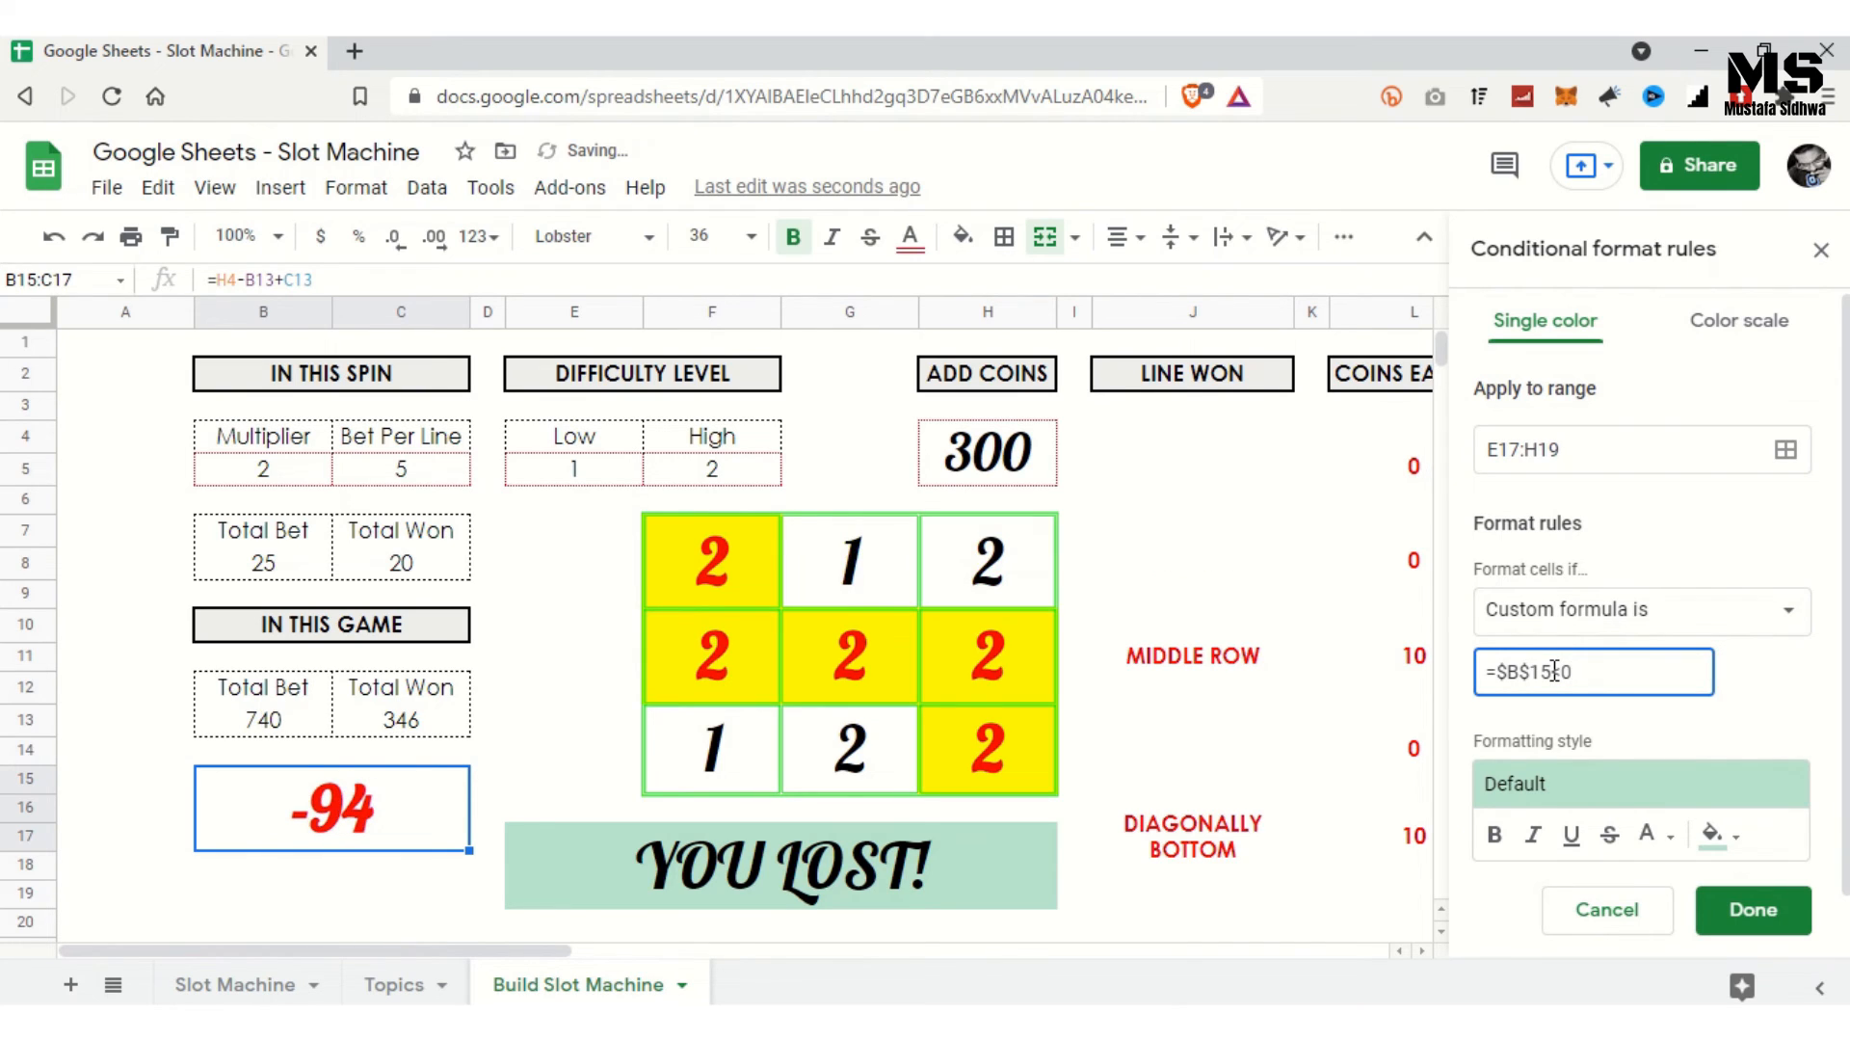
Step: Style the YOU LOST! rule with a white fill and bold red text, save it and close the rules
{"action": "left_click", "coordinate": [1724, 835]}
{"action": "left_click", "coordinate": [1715, 523]}
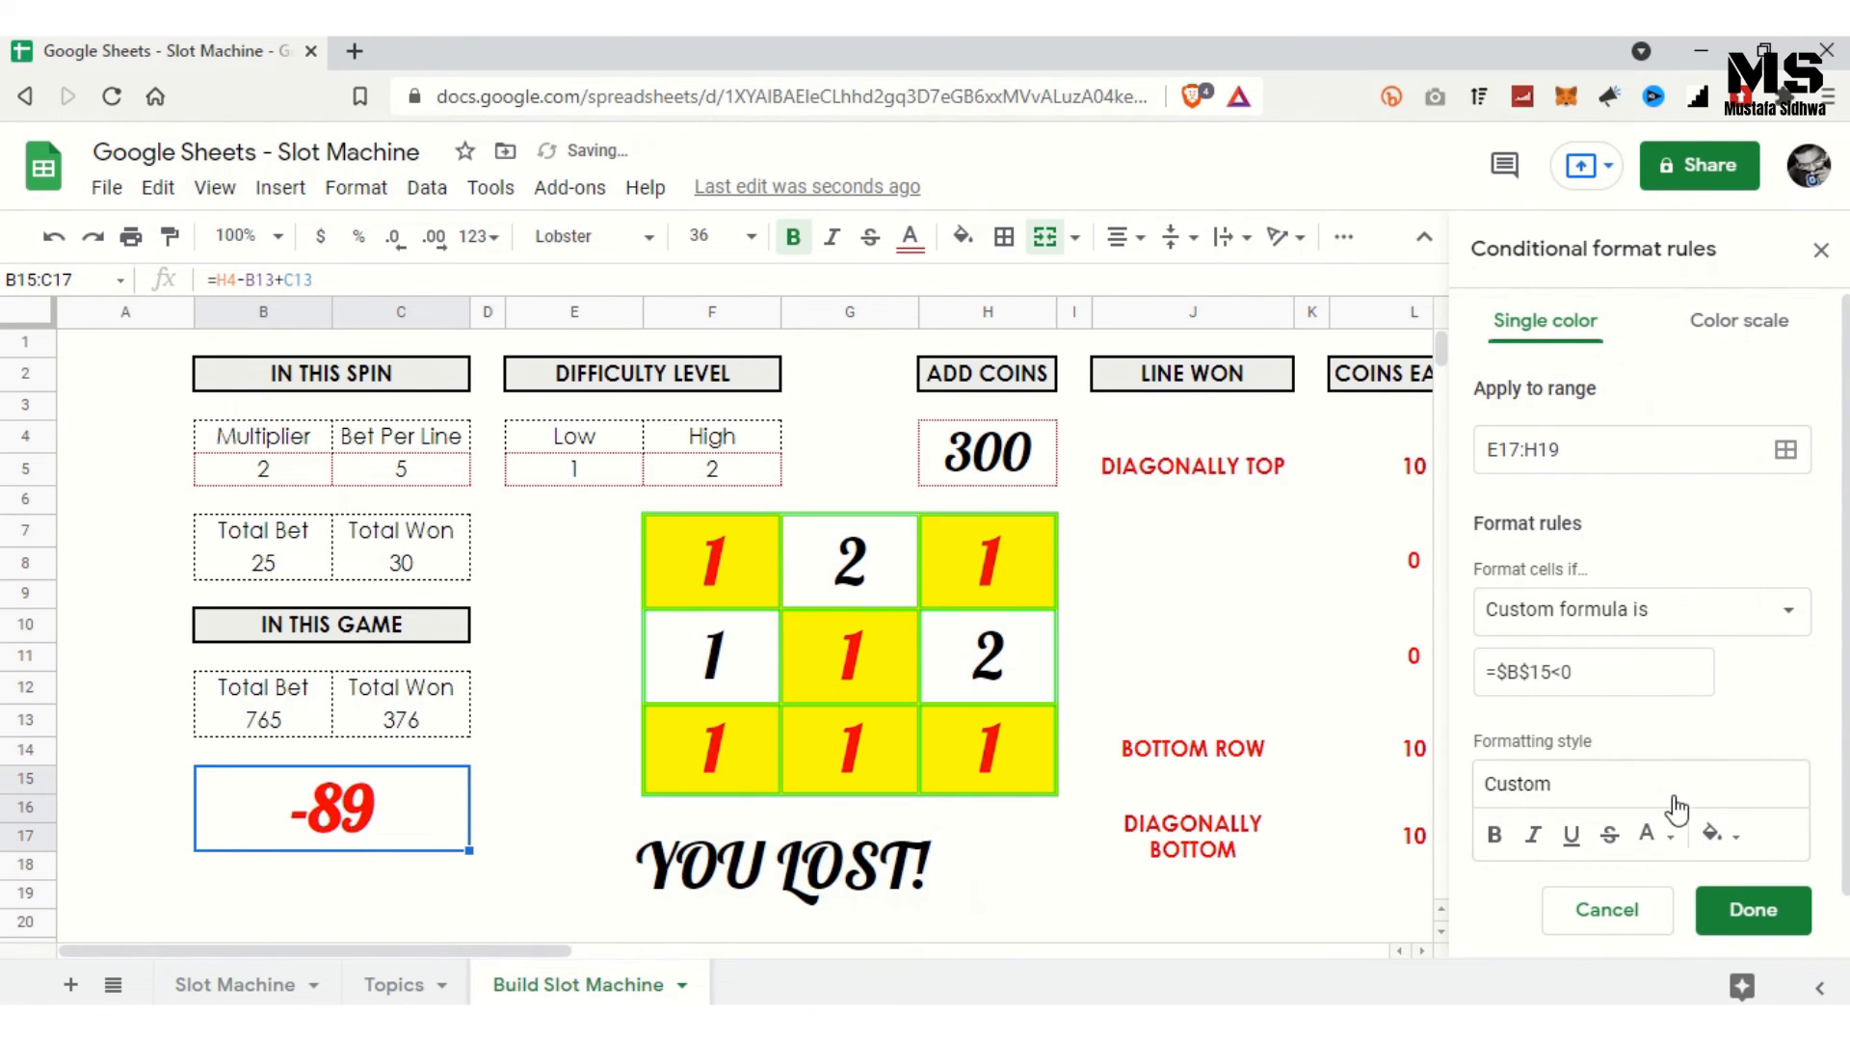
{"action": "left_click", "coordinate": [1672, 839]}
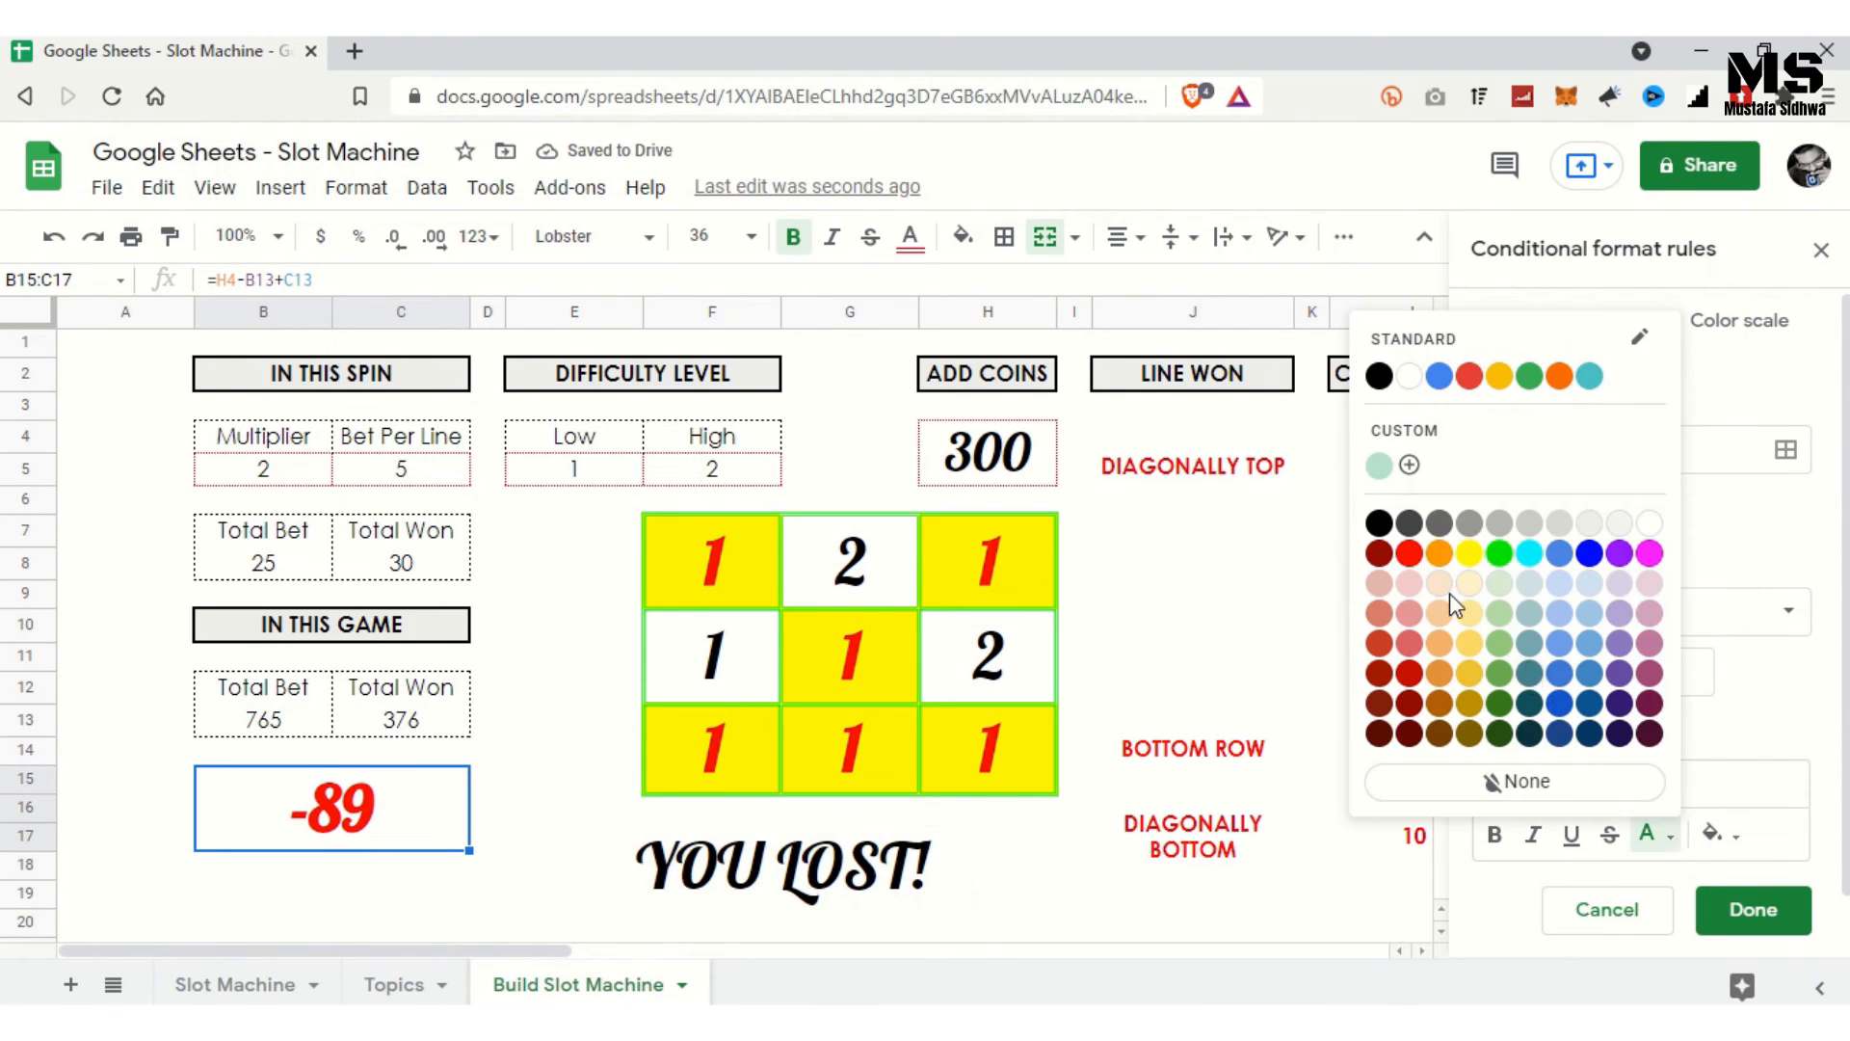
{"action": "left_click", "coordinate": [1410, 555]}
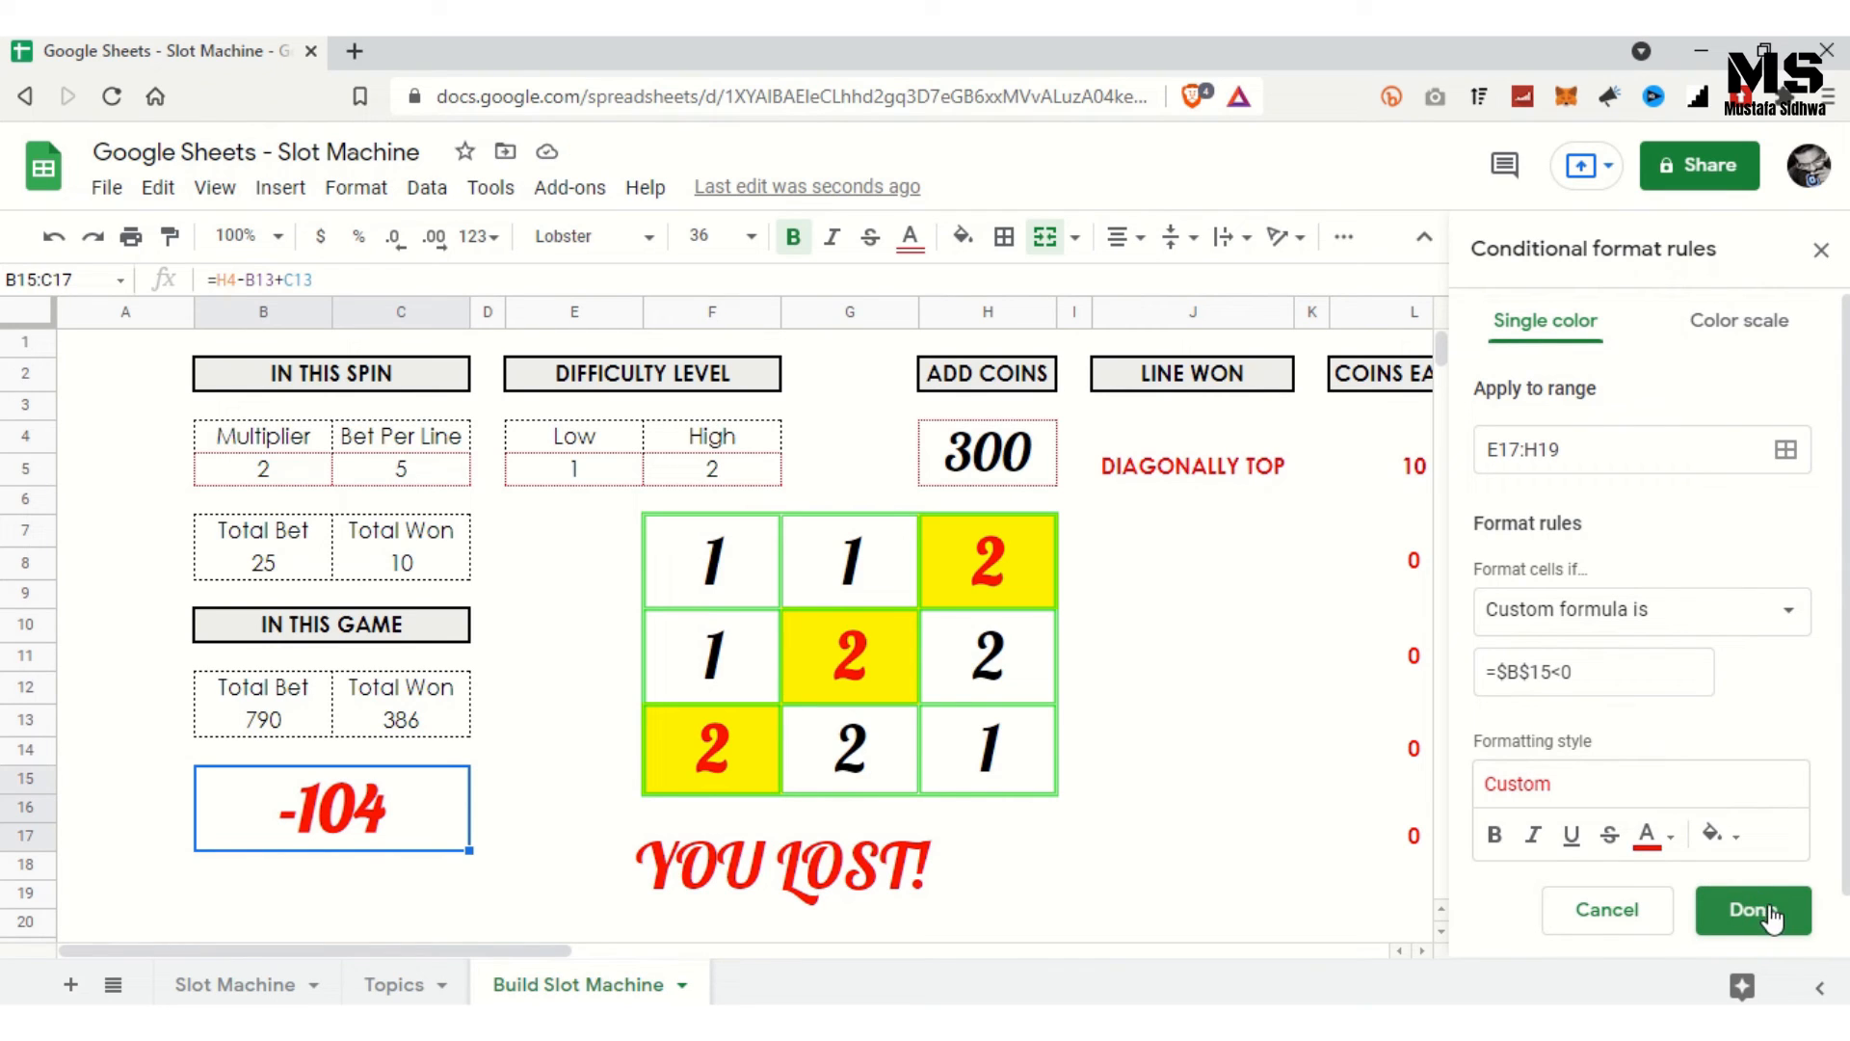
{"action": "left_click", "coordinate": [1494, 834]}
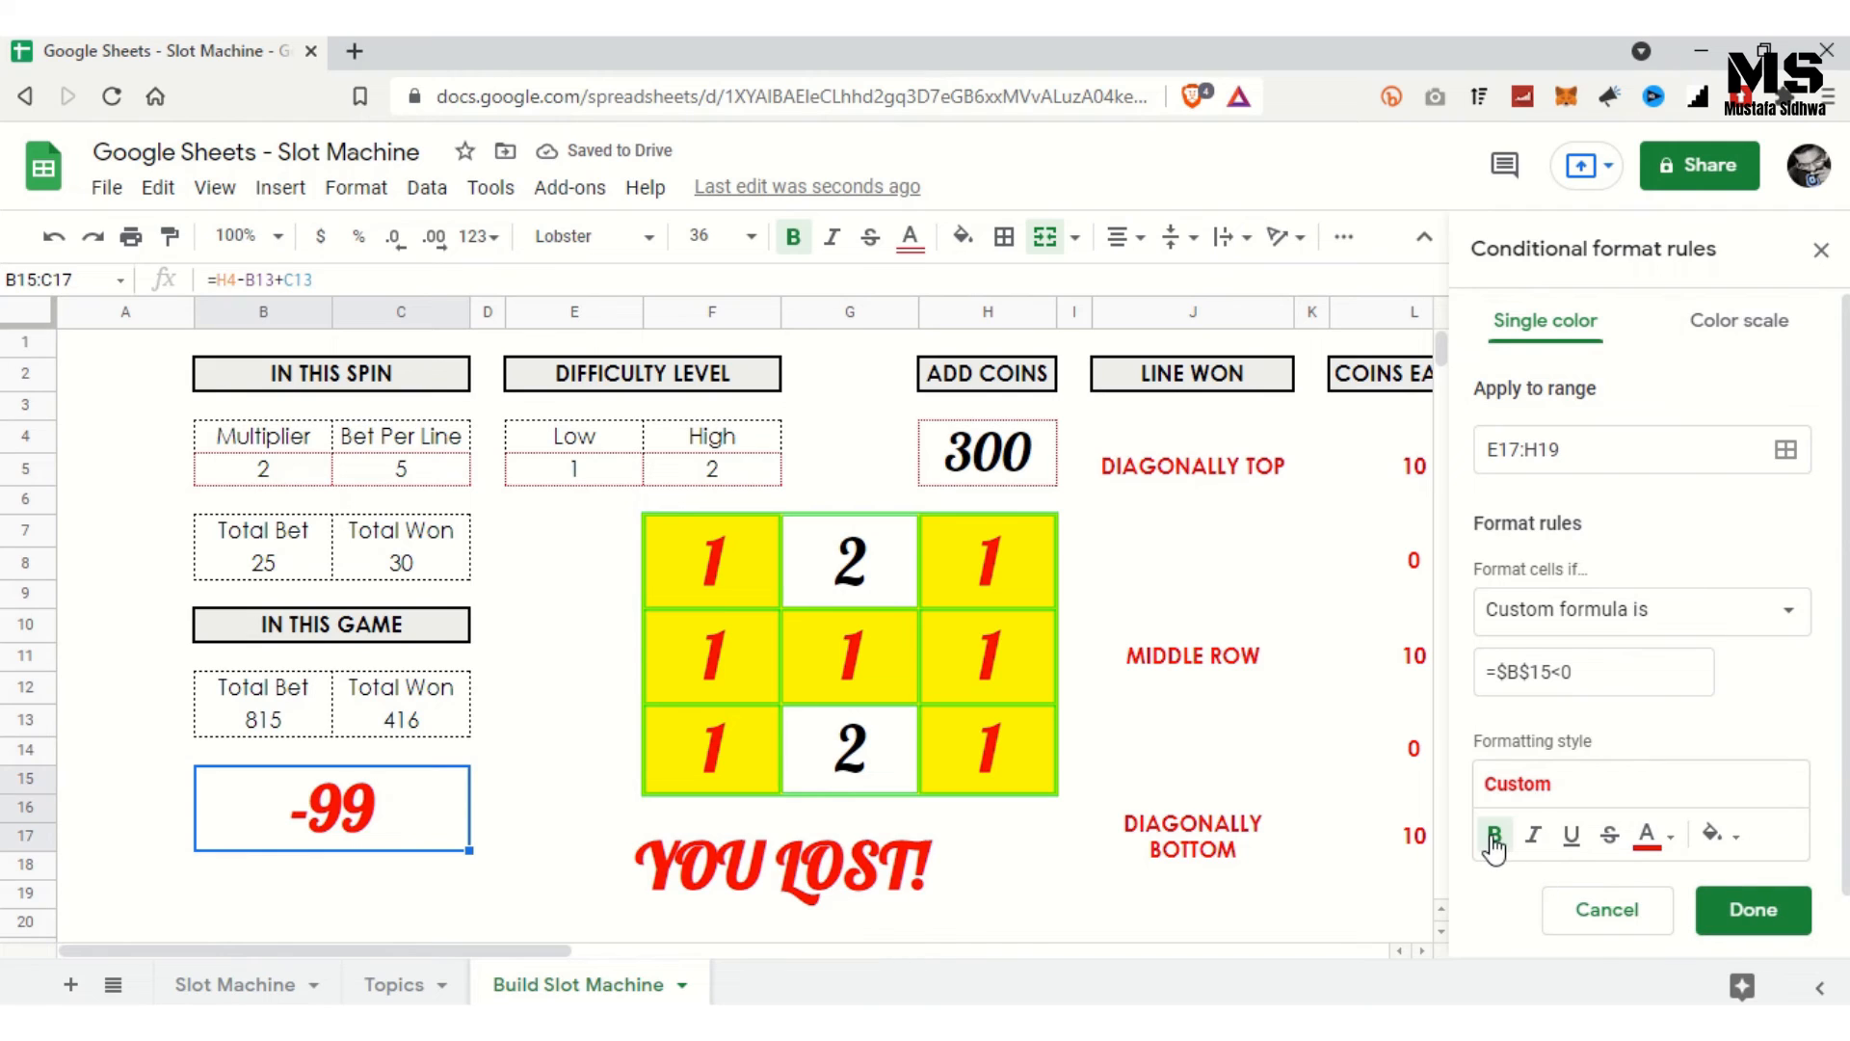
{"action": "left_click", "coordinate": [1787, 911]}
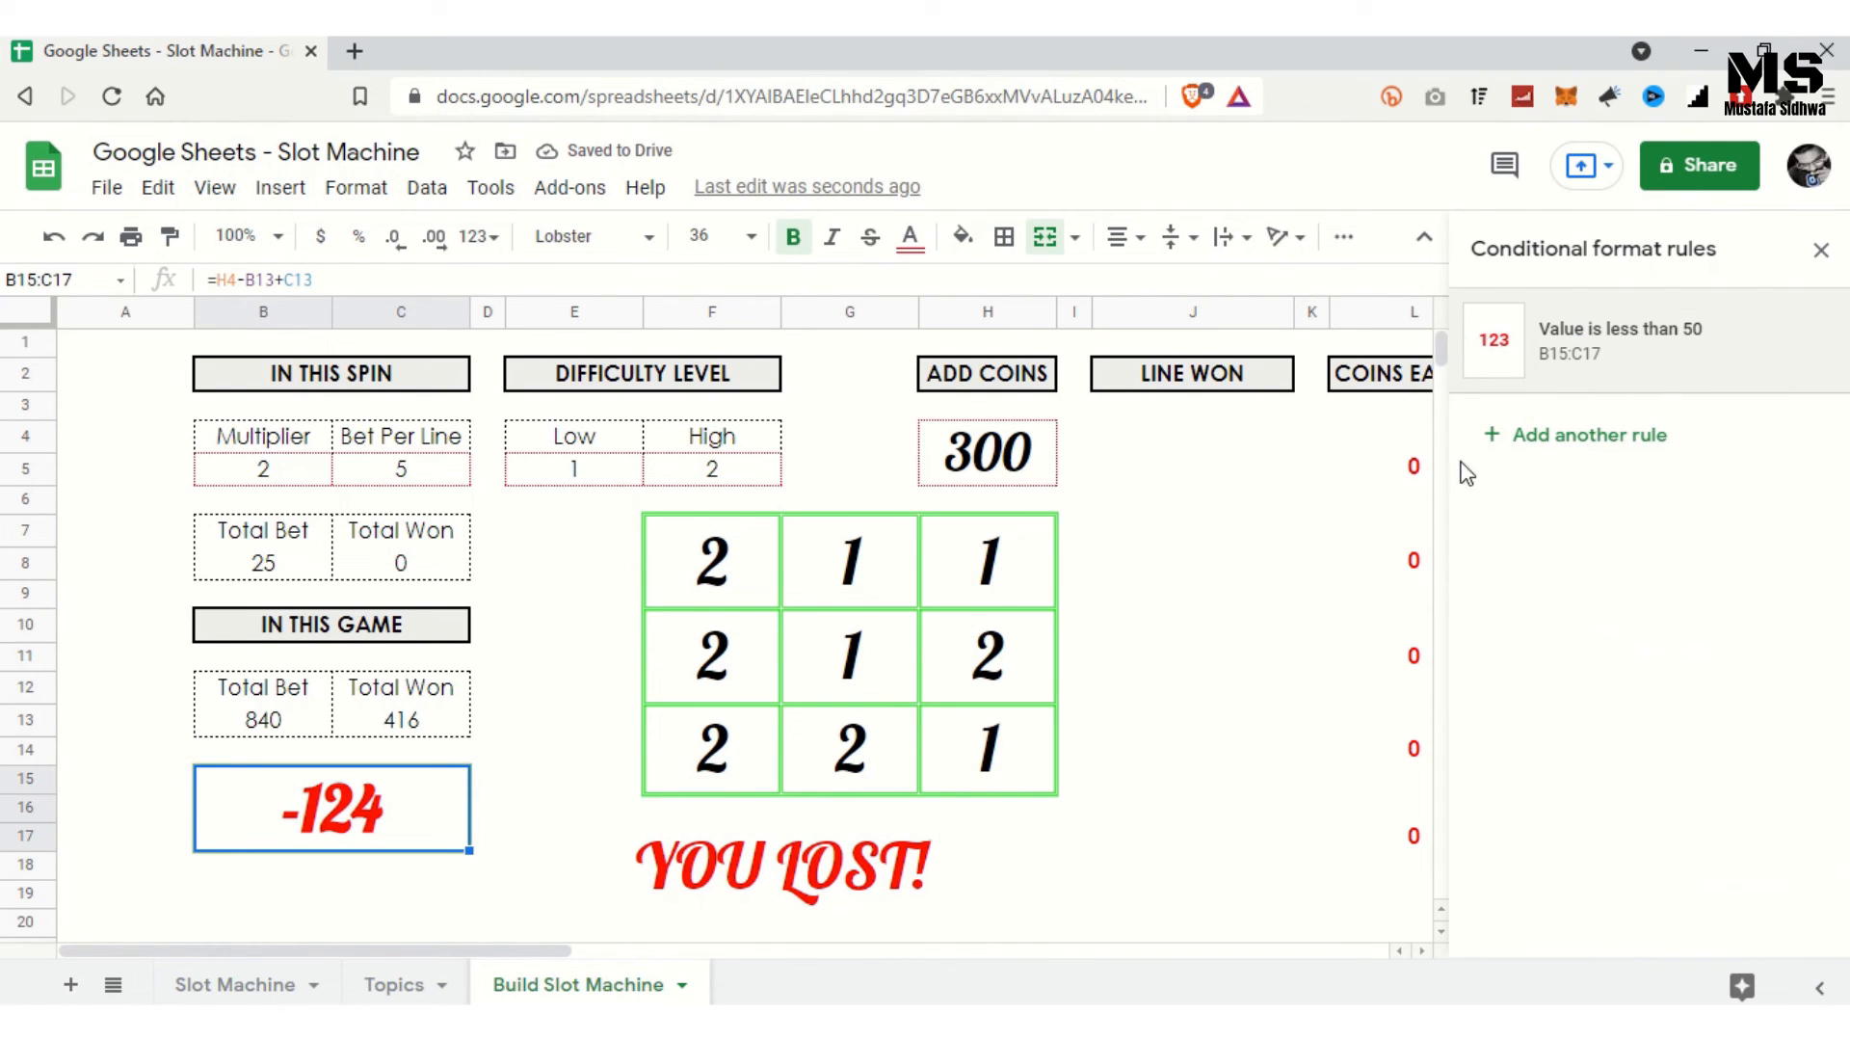
{"action": "left_click", "coordinate": [1820, 250]}
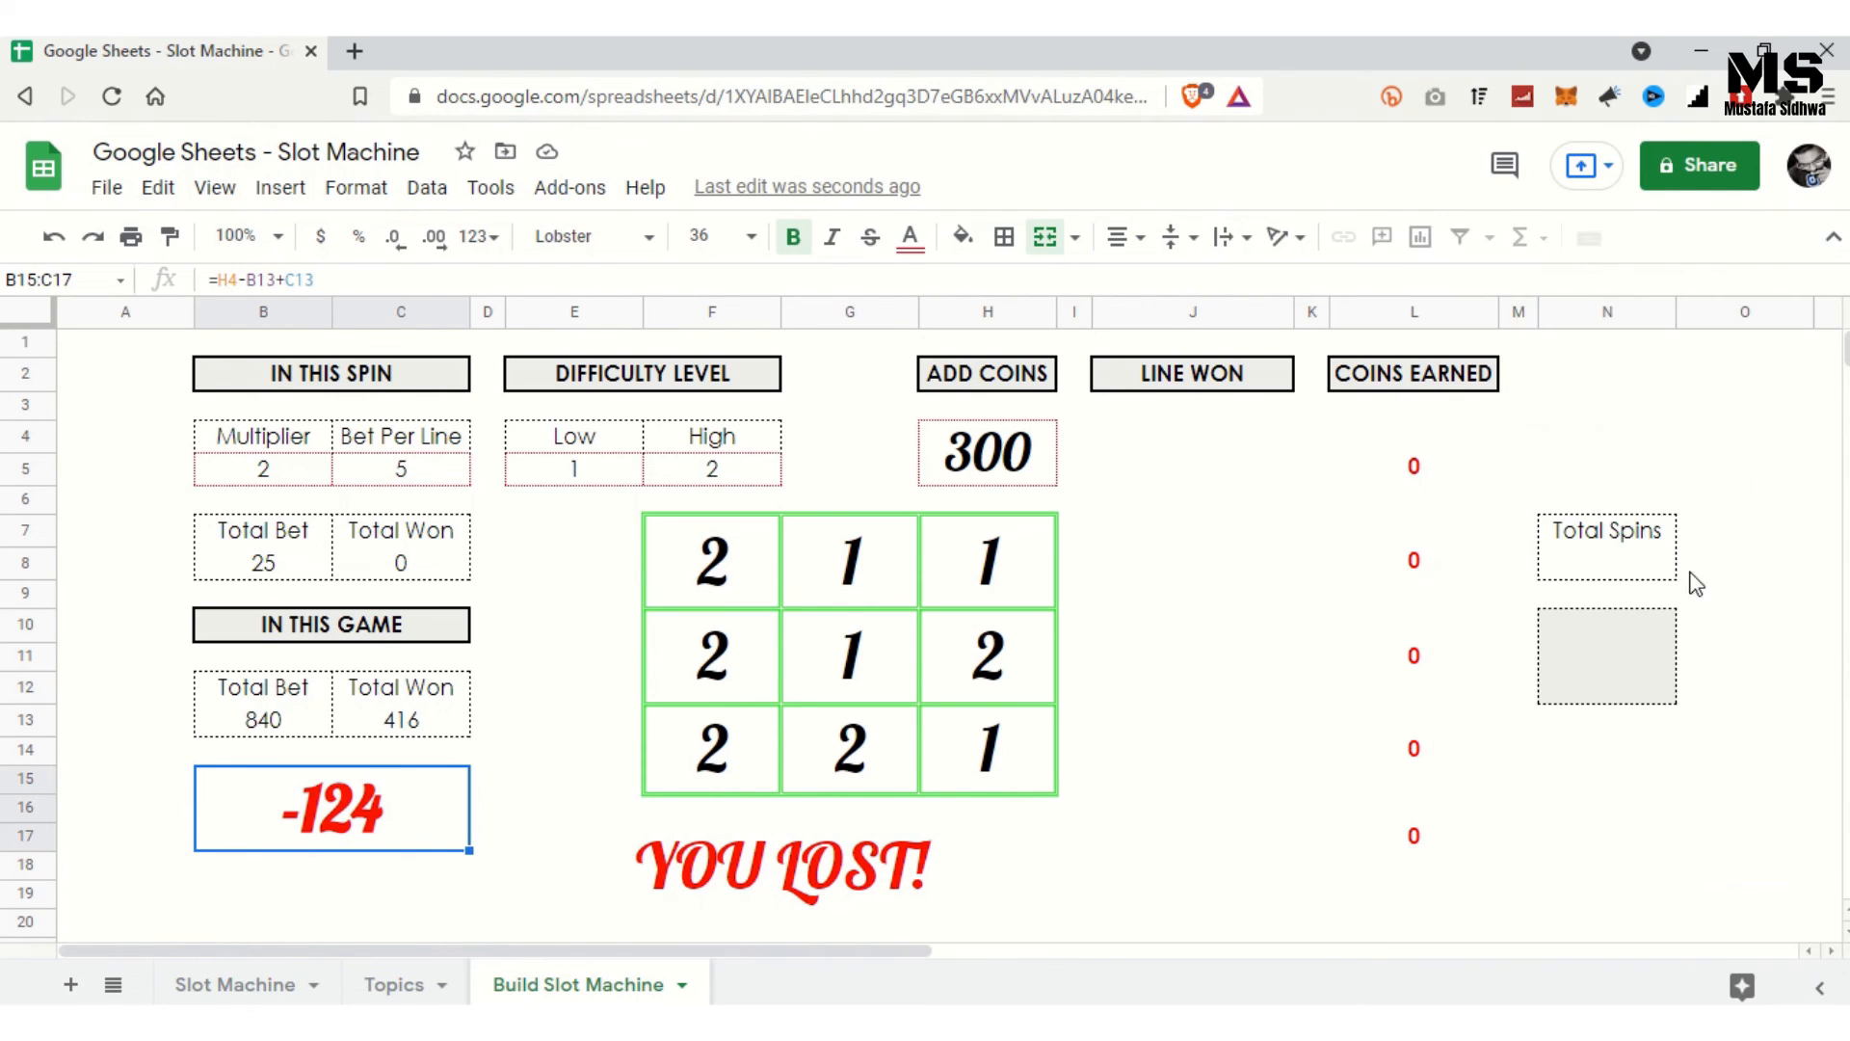
Step: Set the regular text colour of the YOU LOST! cell to white so only the rule reveals it
{"action": "left_click", "coordinate": [802, 879]}
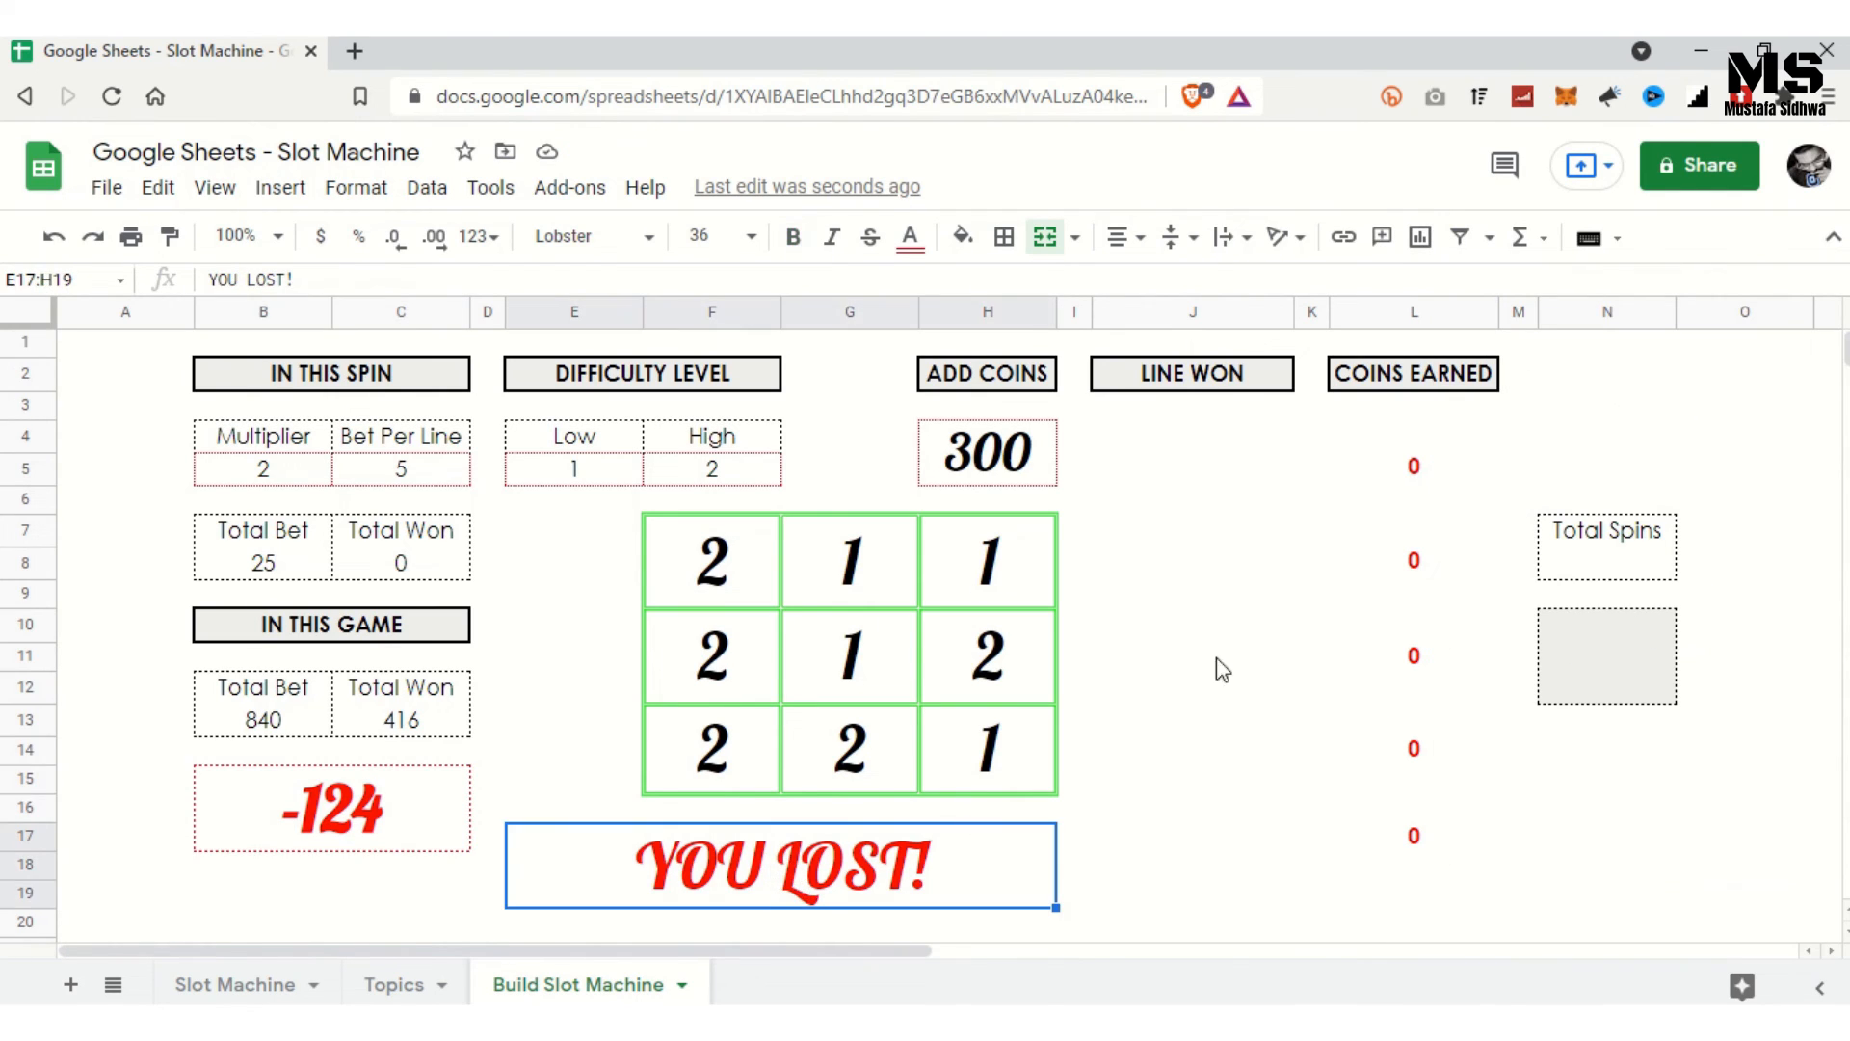
{"action": "left_click", "coordinate": [910, 237]}
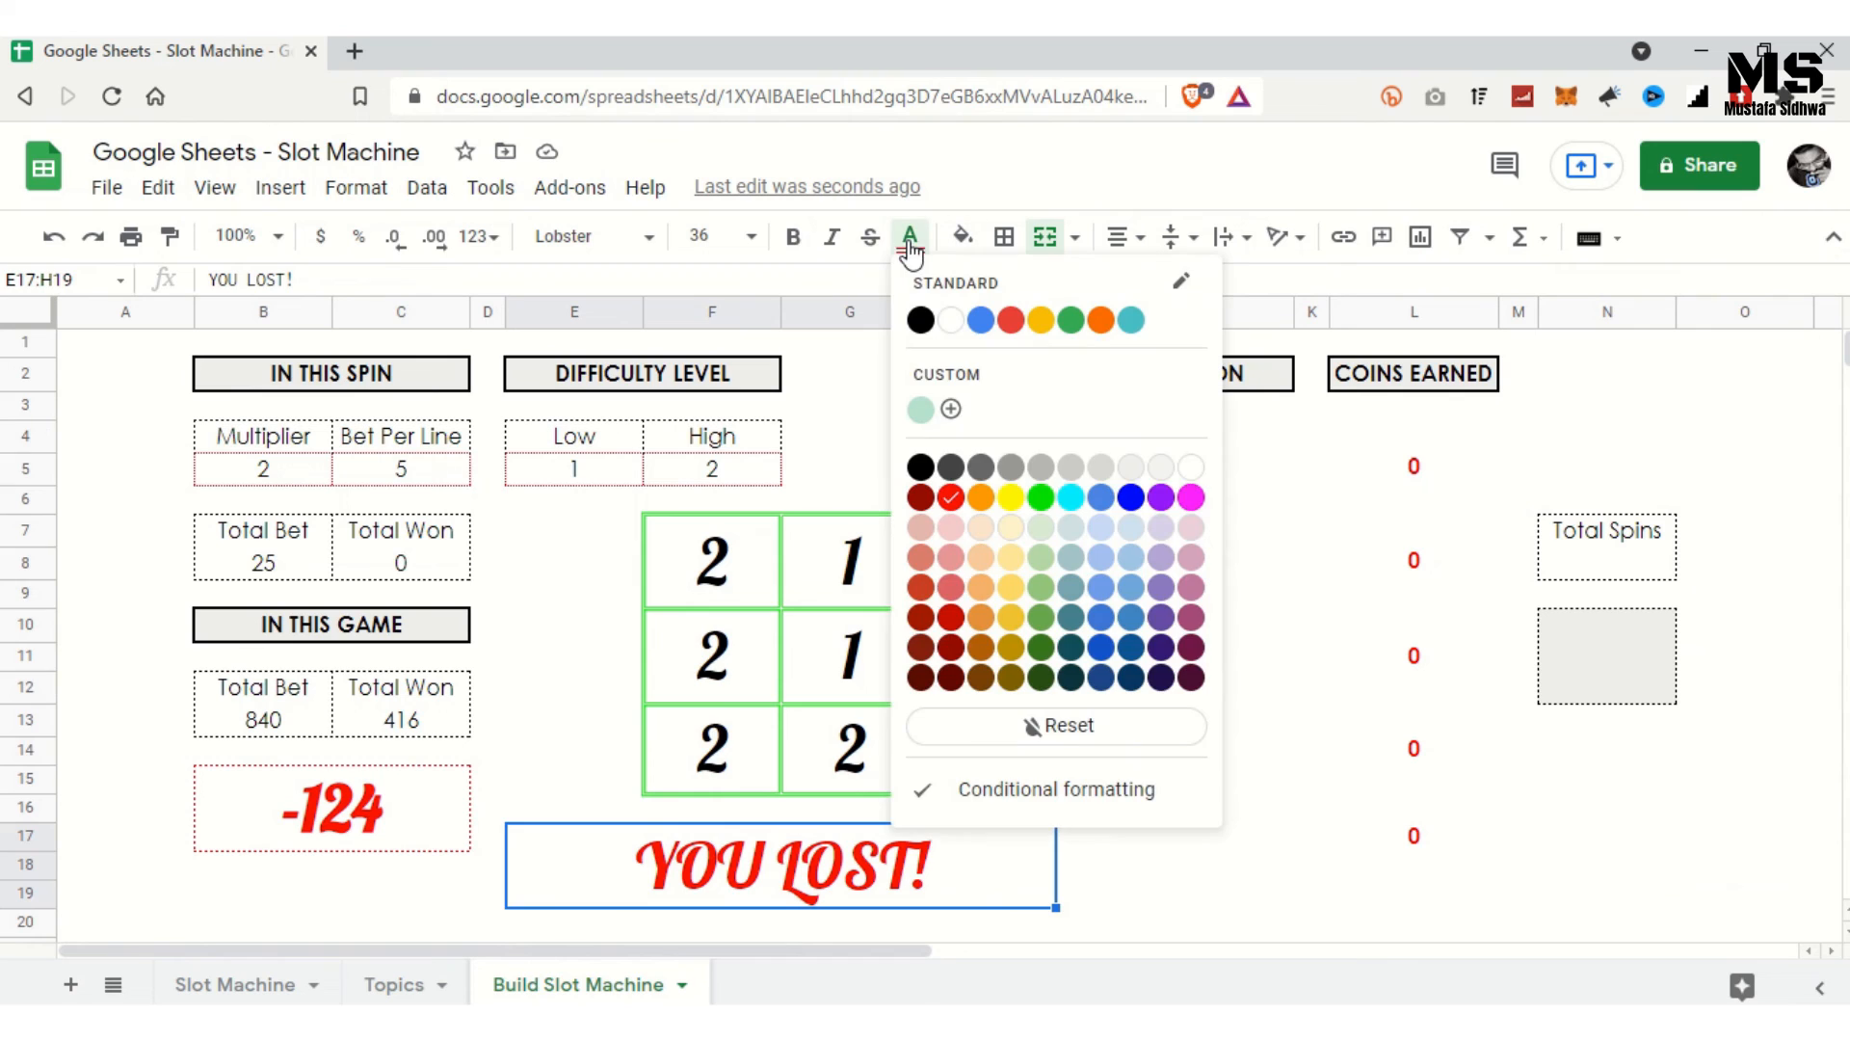
{"action": "left_click", "coordinate": [1193, 491]}
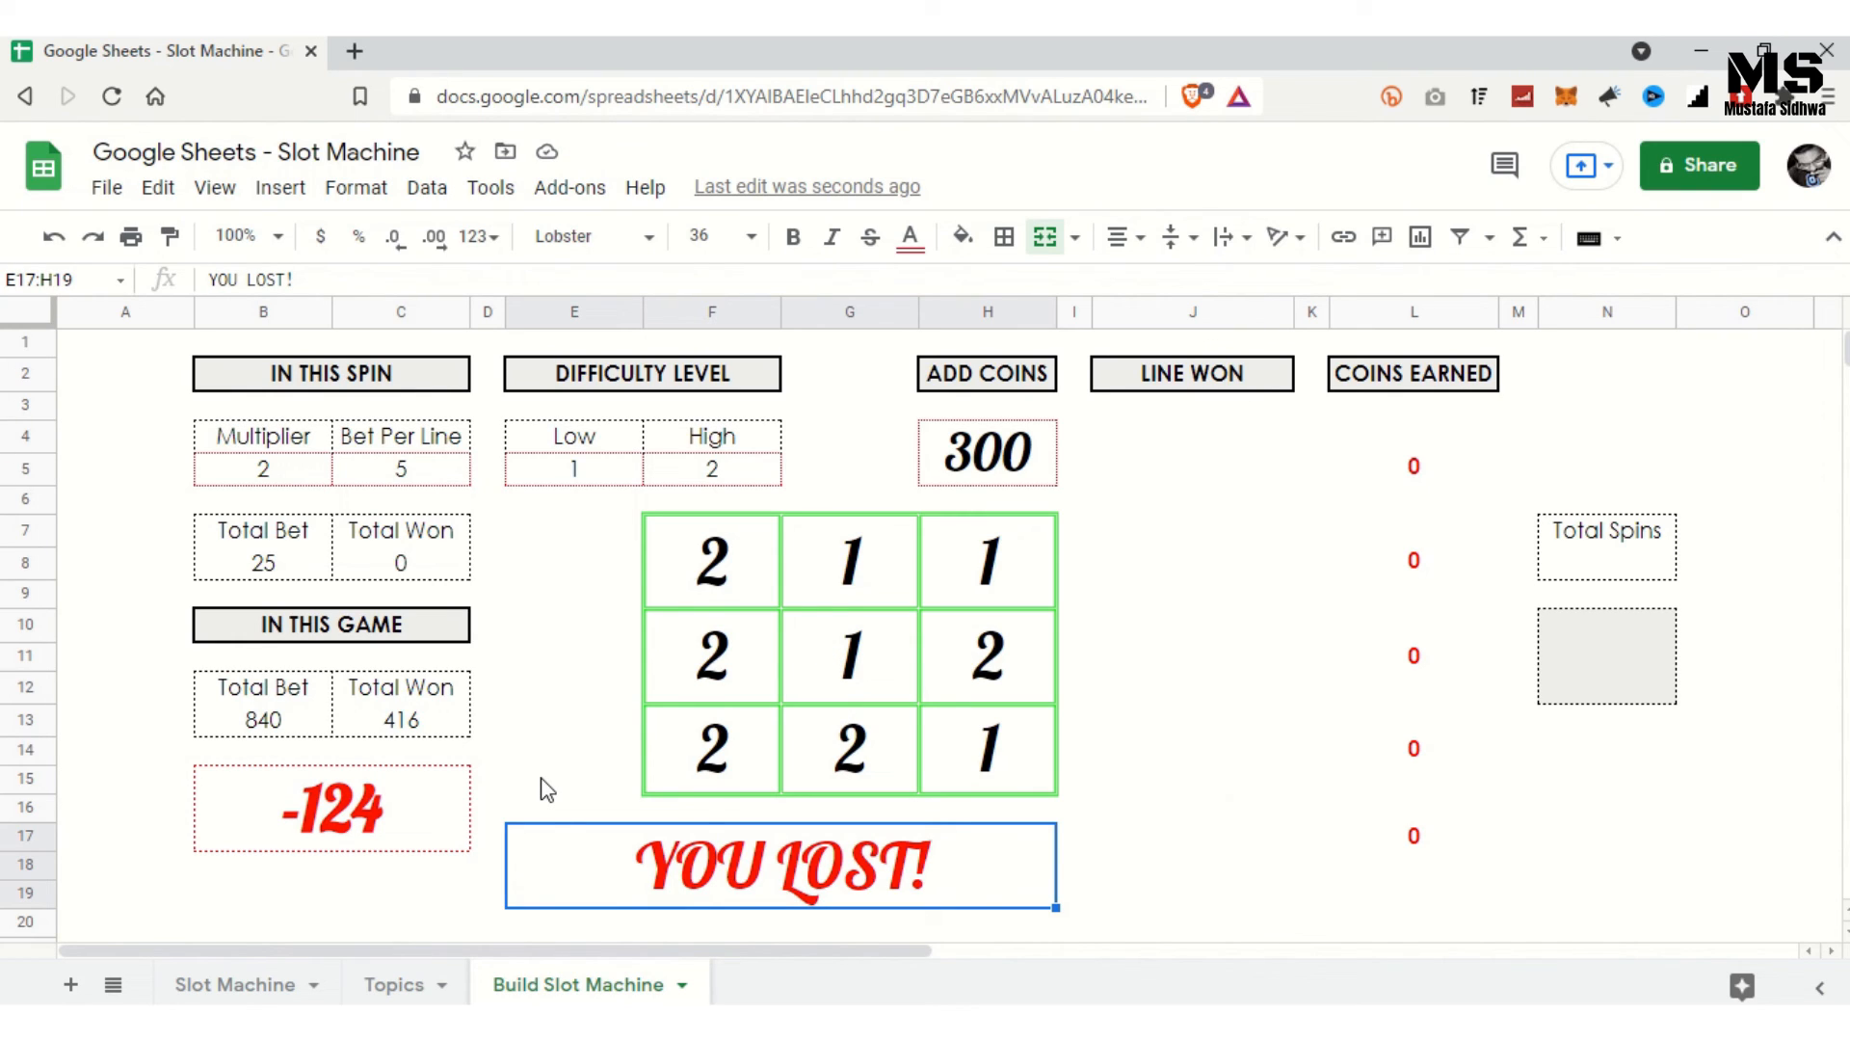
{"action": "left_click", "coordinate": [289, 800]}
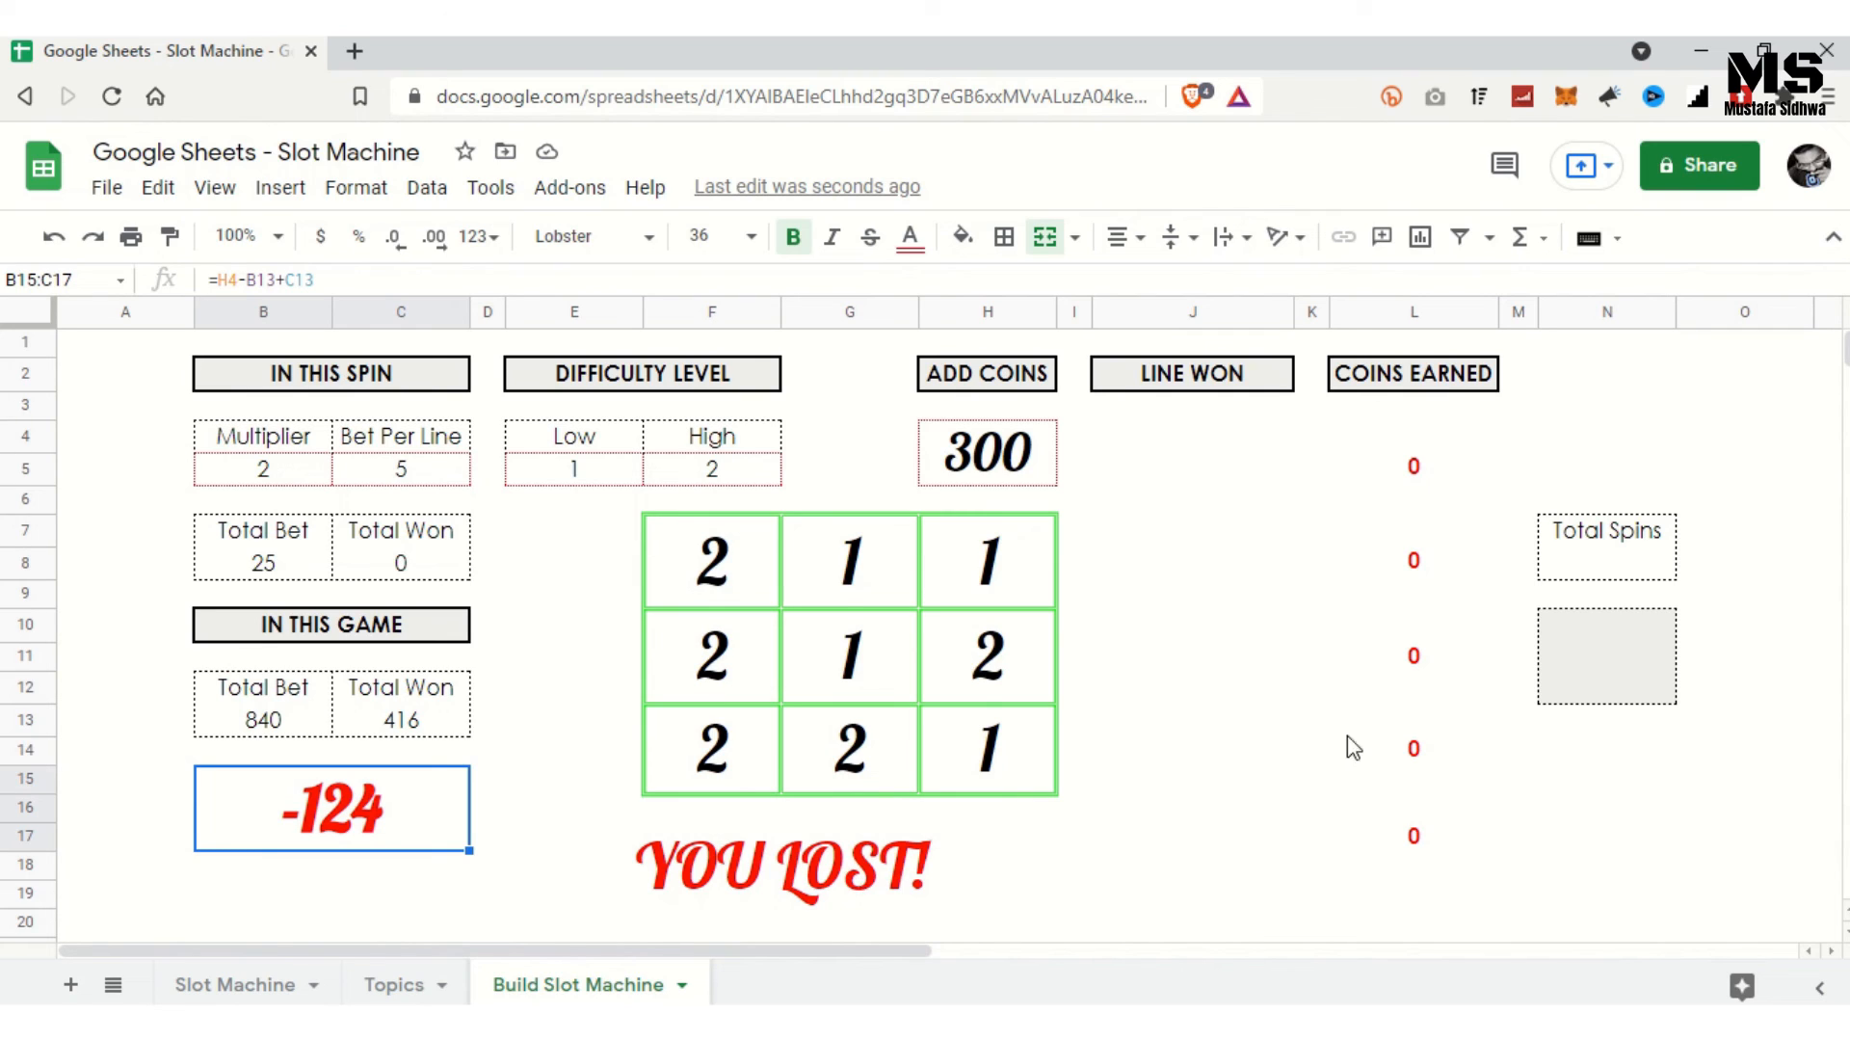
Step: Enter the self-counting formula =N9+1 in cell N9, below the Total Spins box
{"action": "left_click", "coordinate": [1604, 564]}
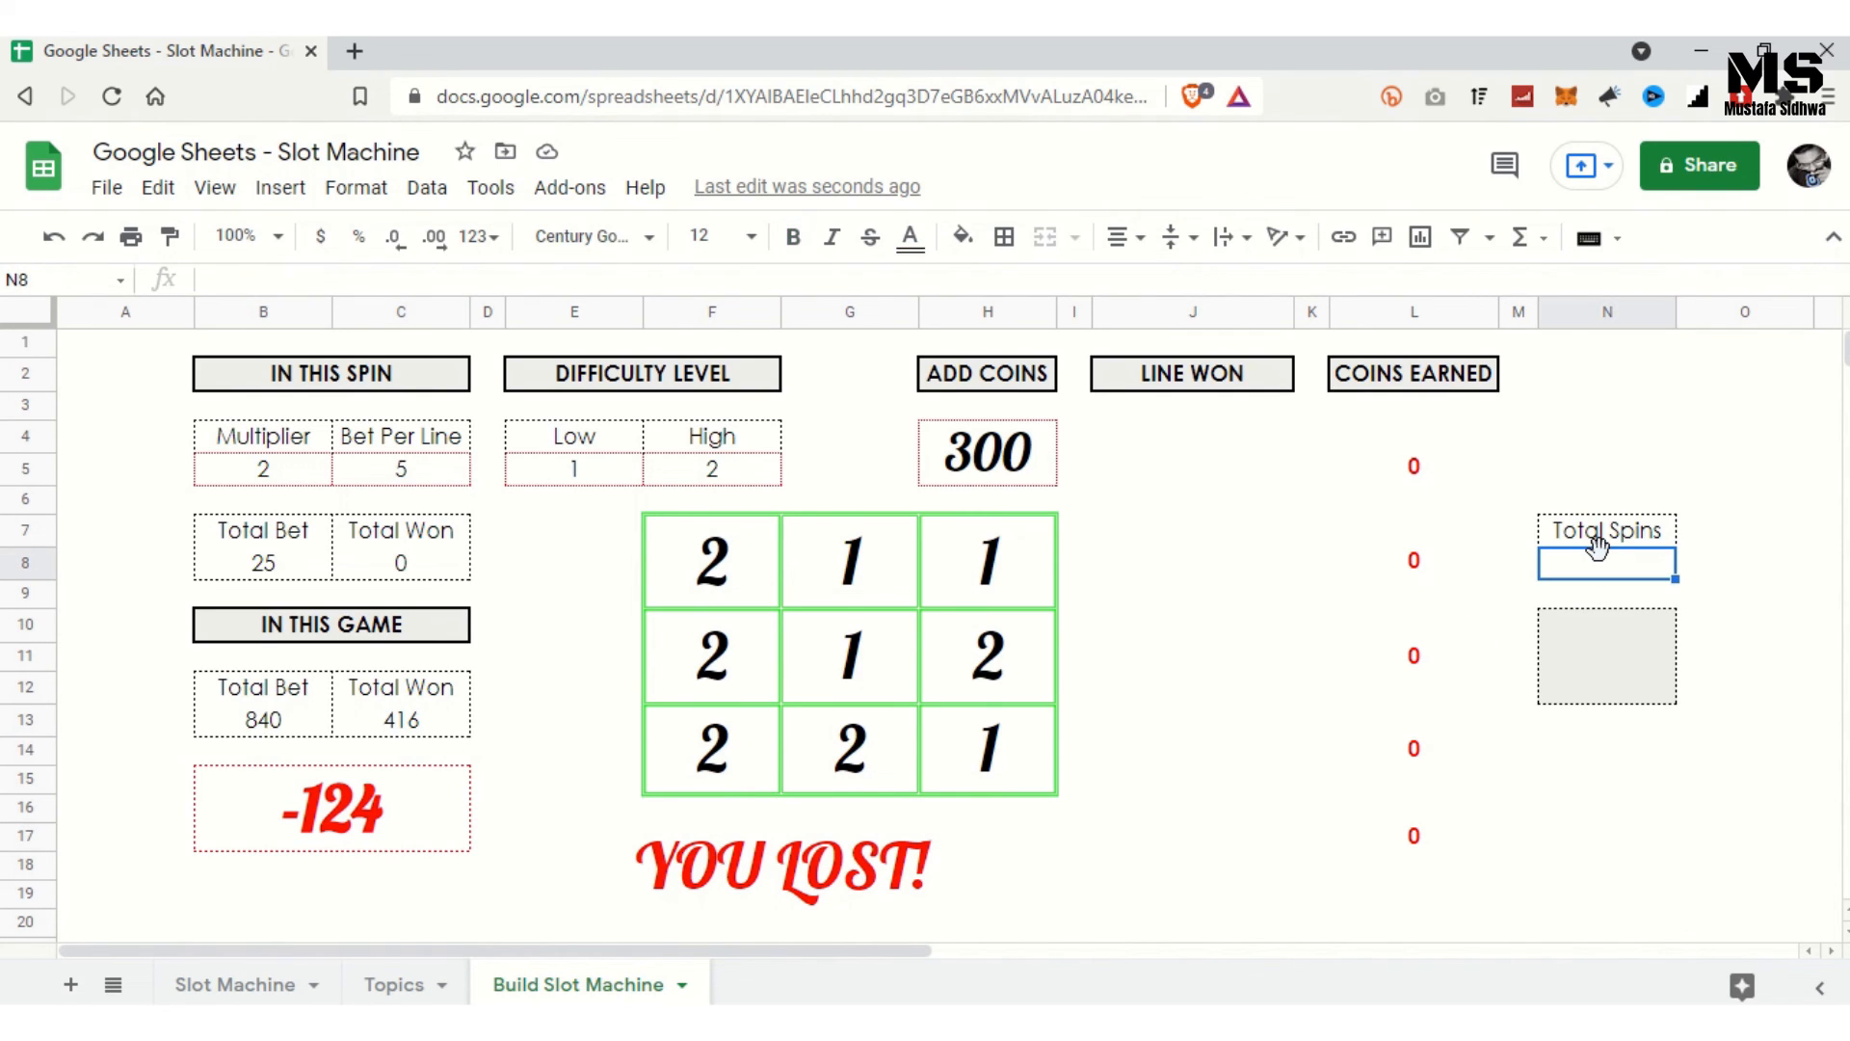
{"action": "left_click", "coordinate": [1618, 600]}
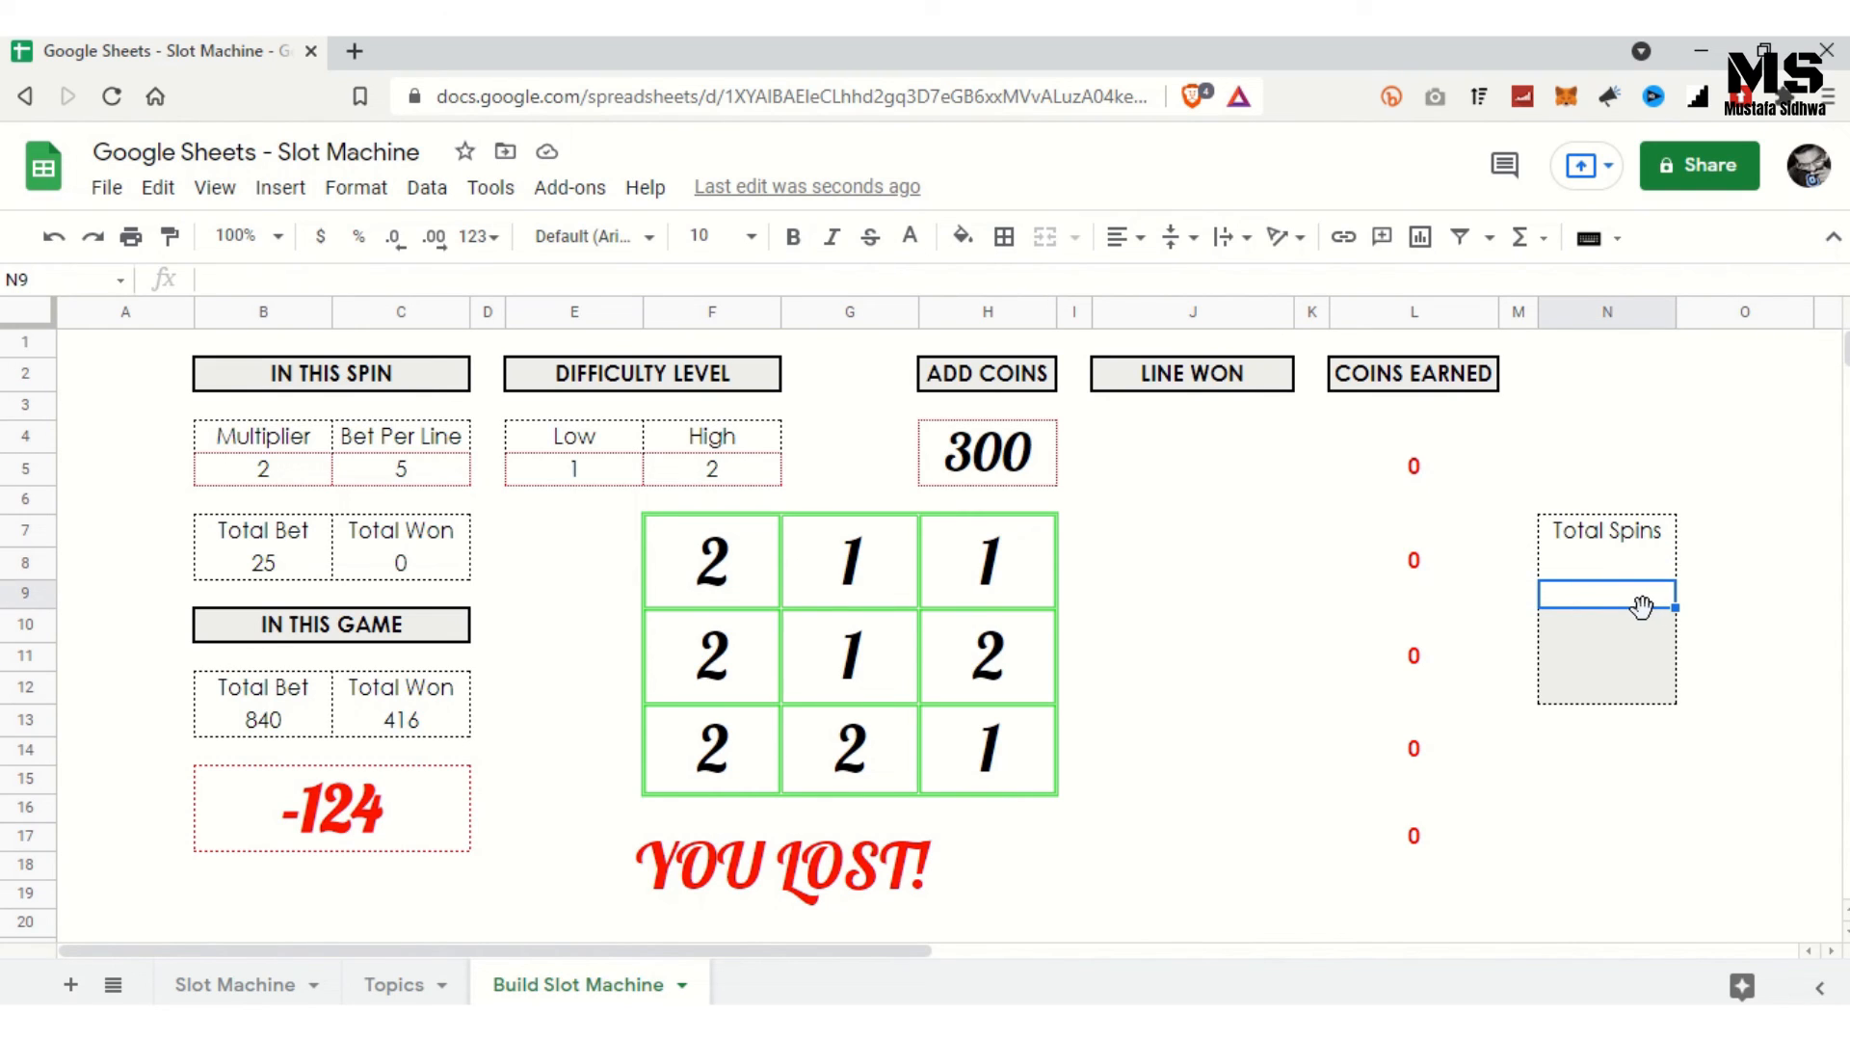
{"action": "type", "text": "="}
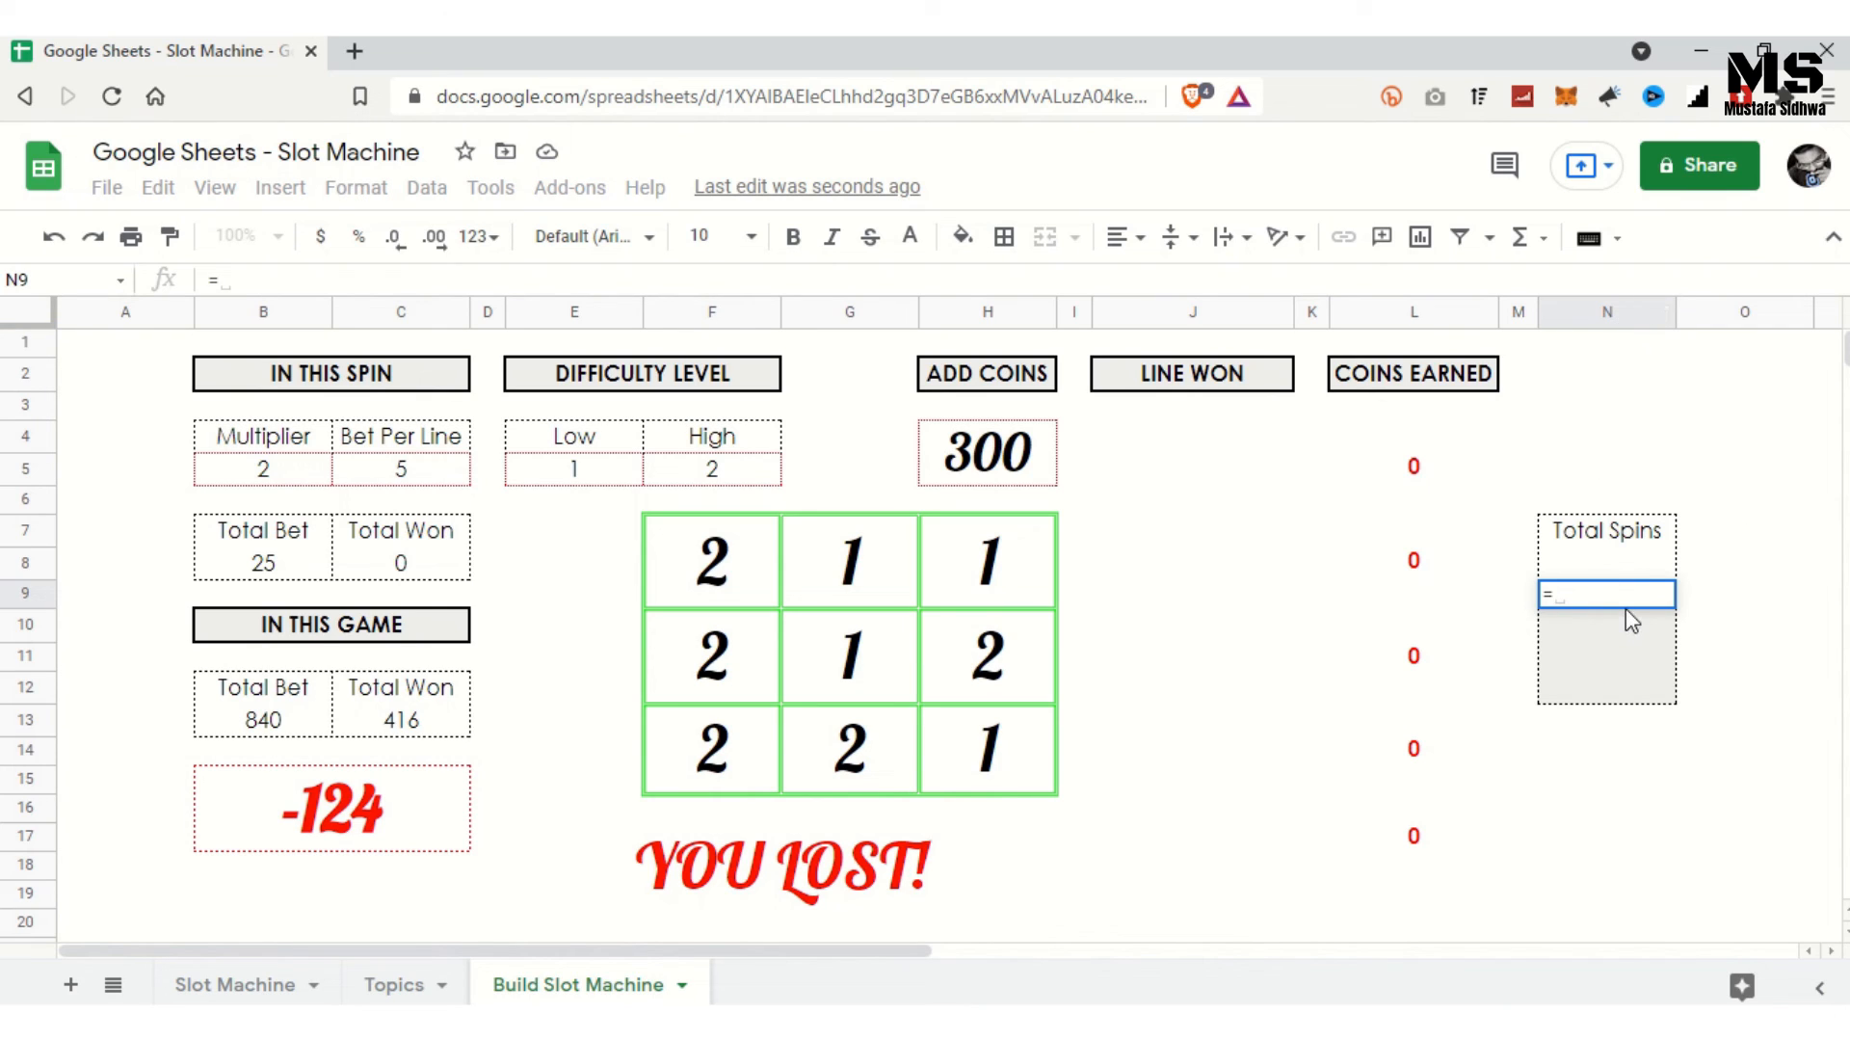
{"action": "type", "text": "N"}
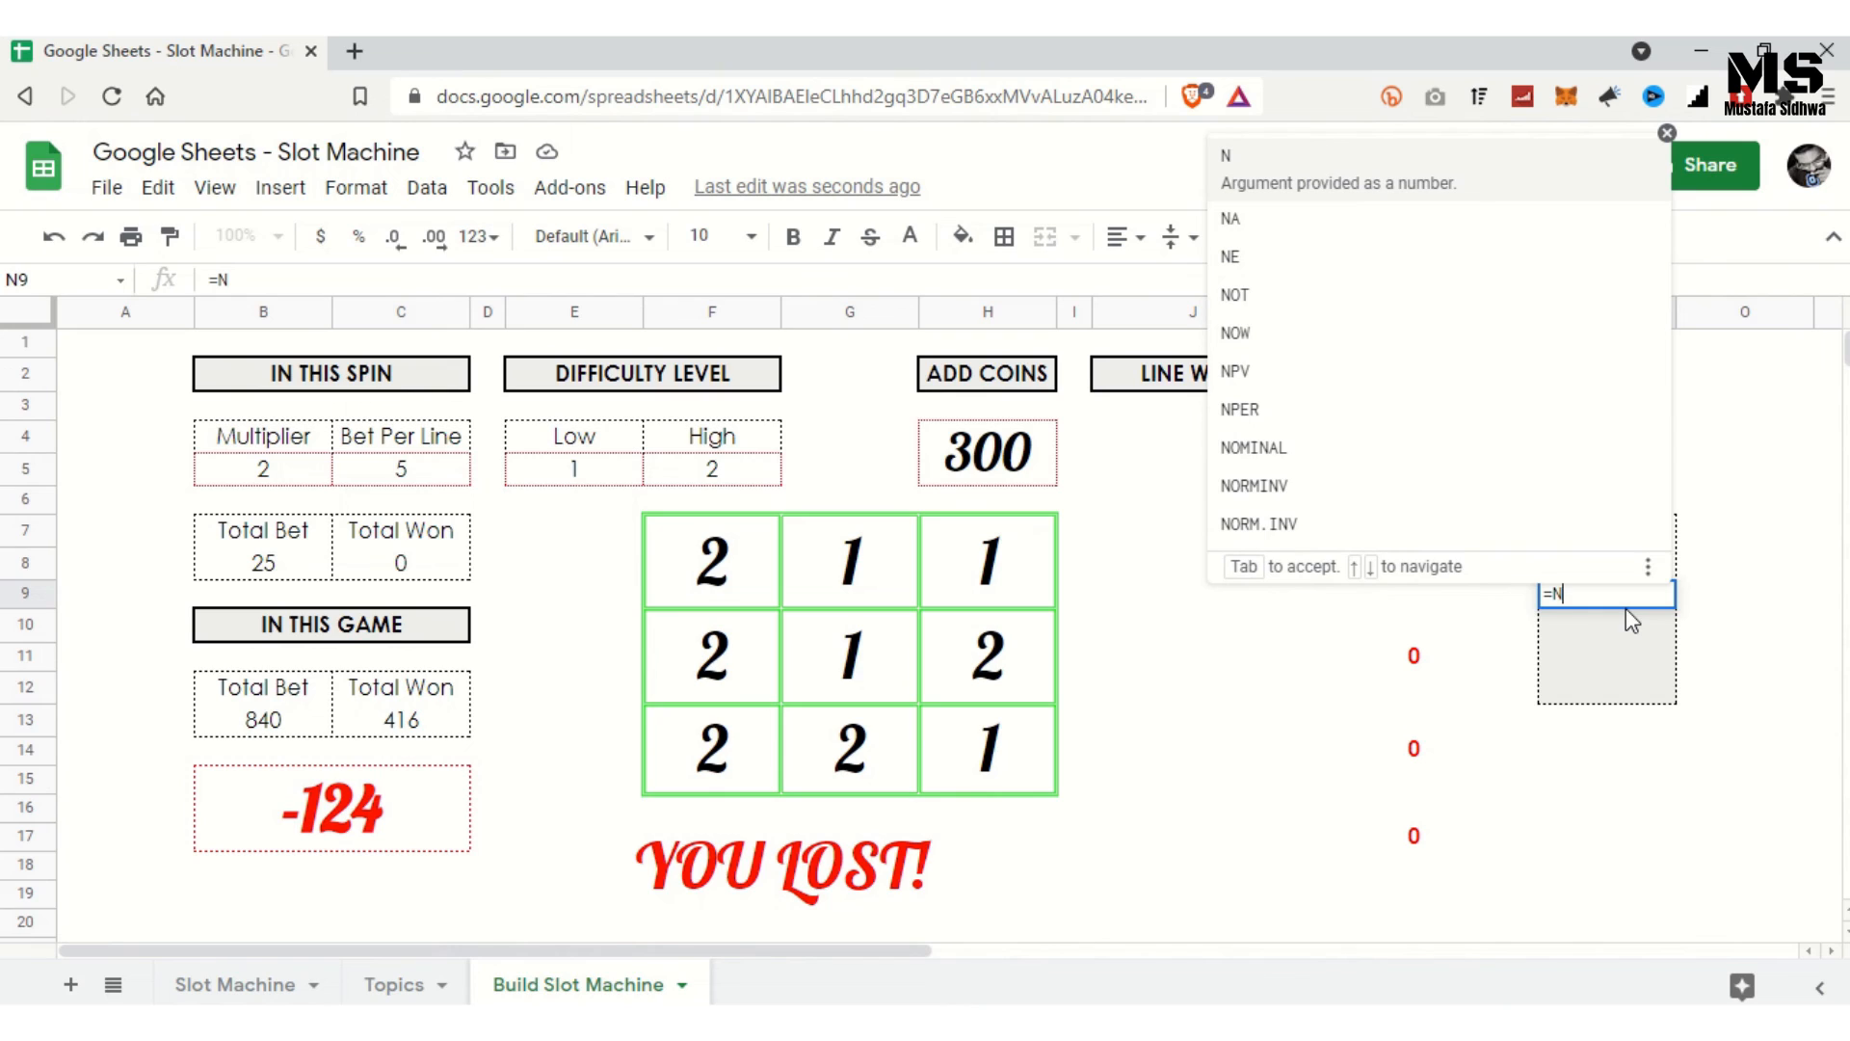
{"action": "type", "text": "9"}
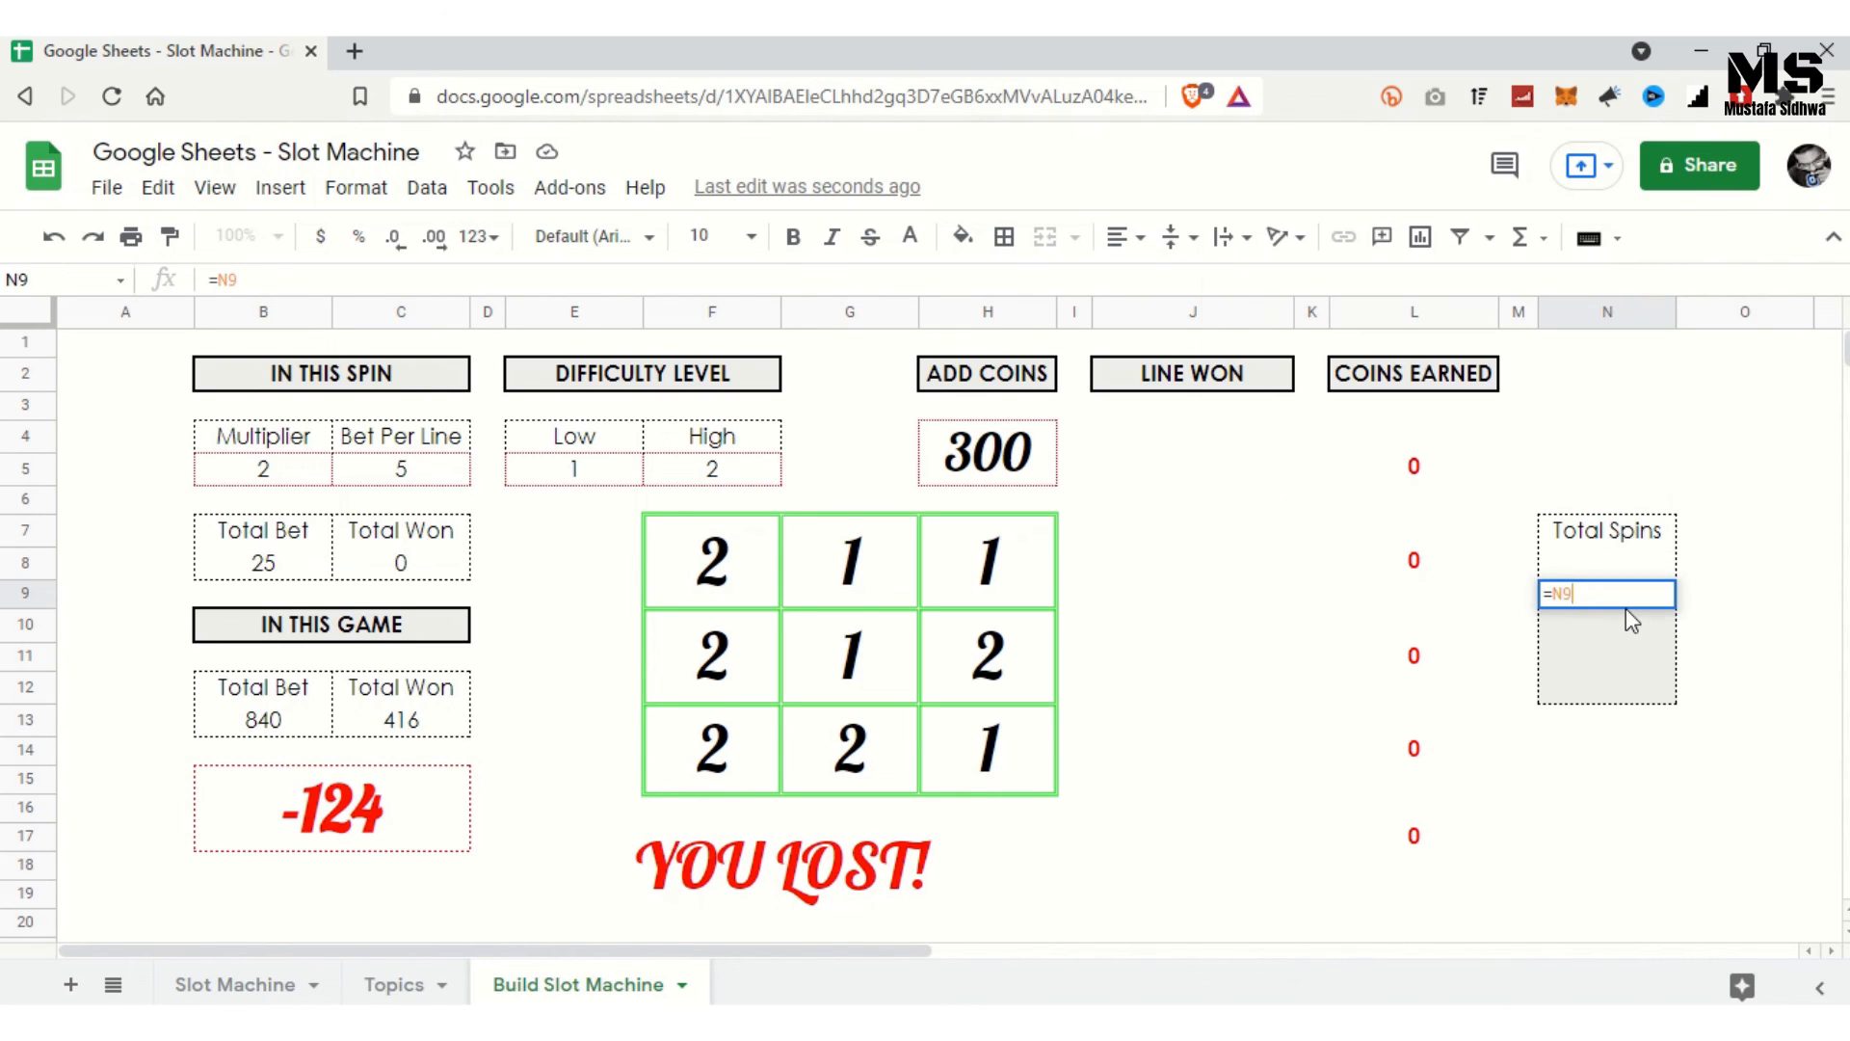
{"action": "type", "text": "+"}
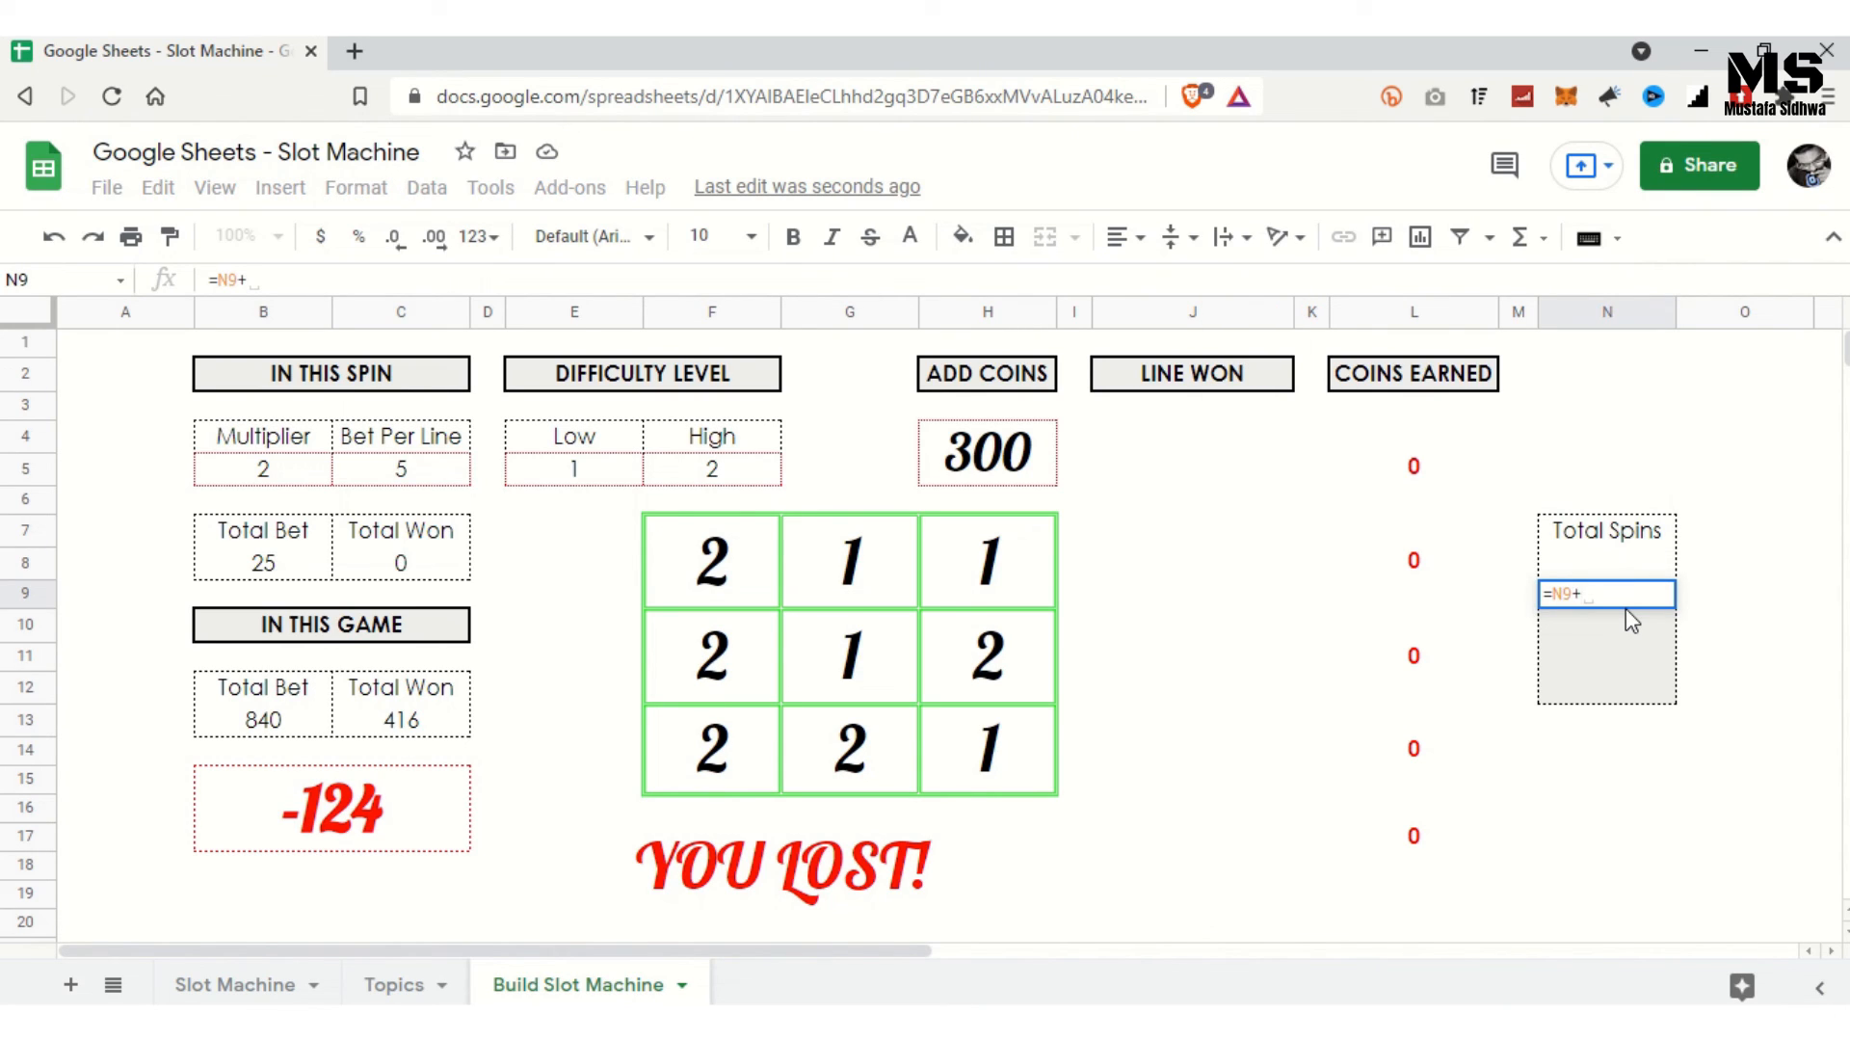
{"action": "type", "text": "1"}
{"action": "key", "text": "Return"}
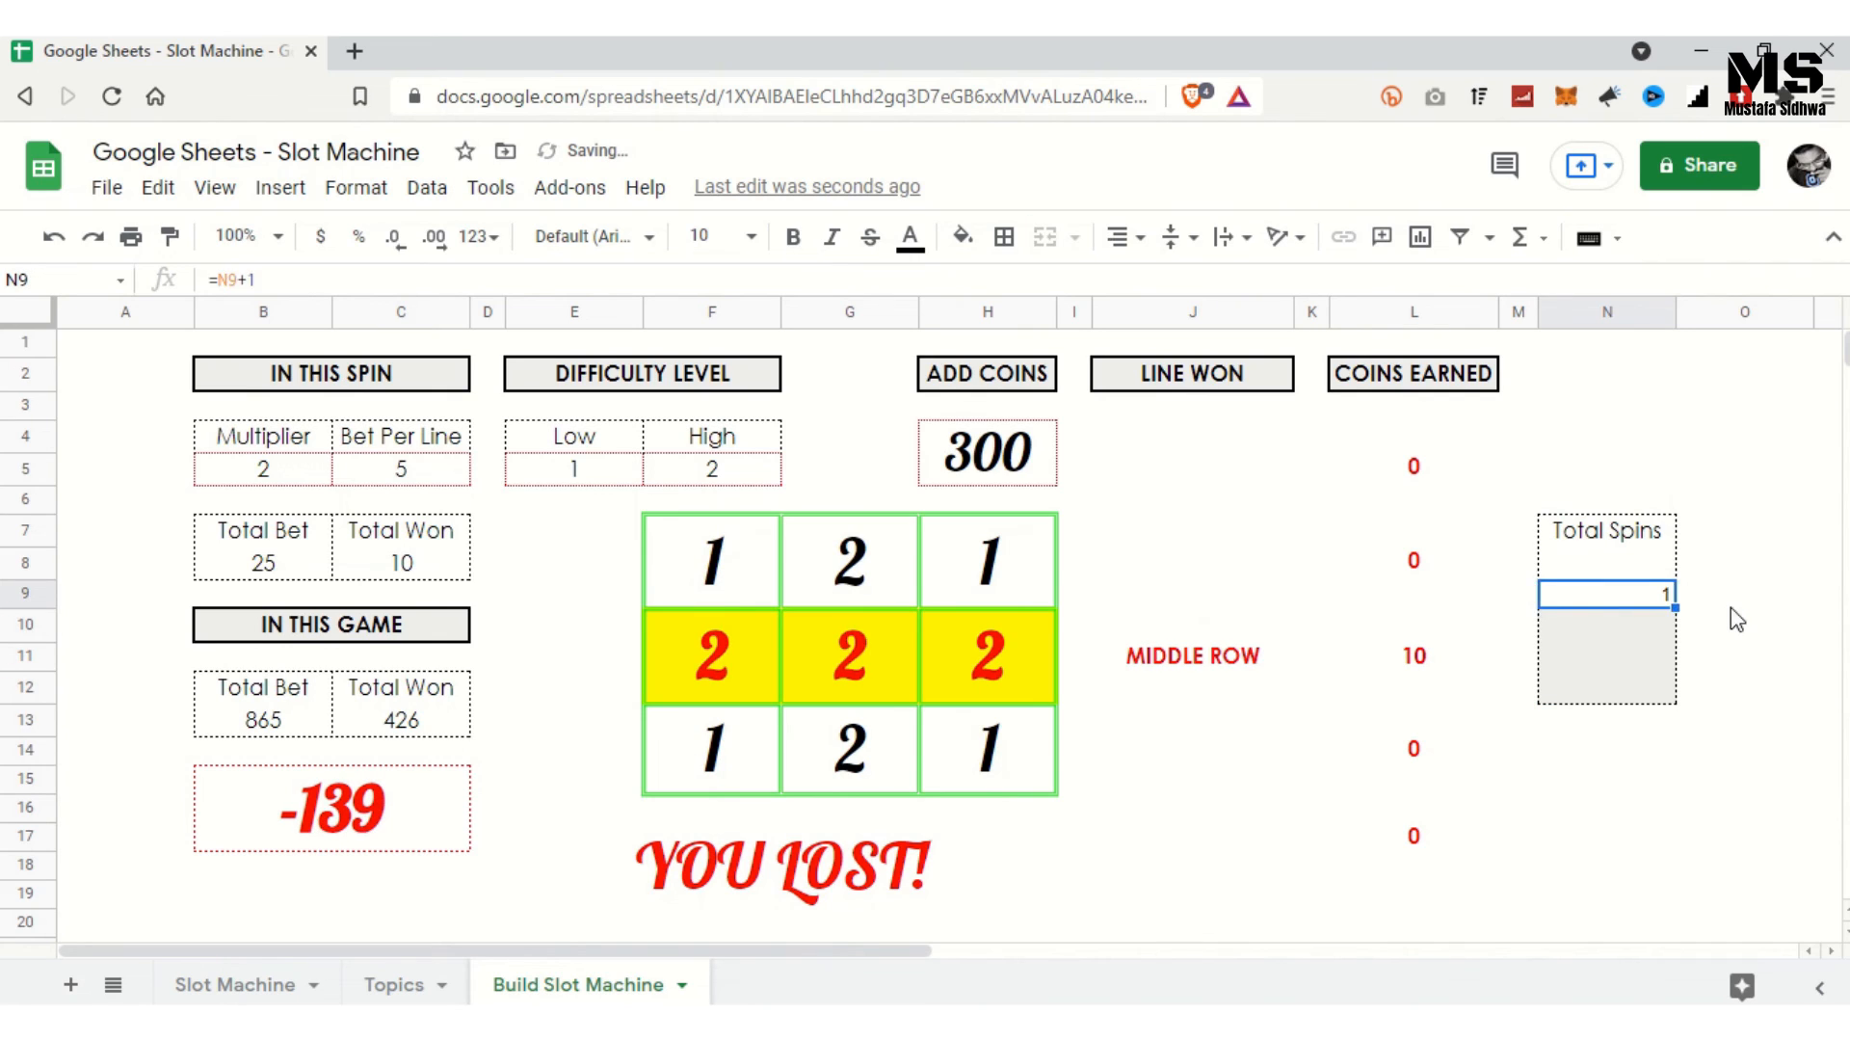
{"action": "left_click", "coordinate": [1731, 604]}
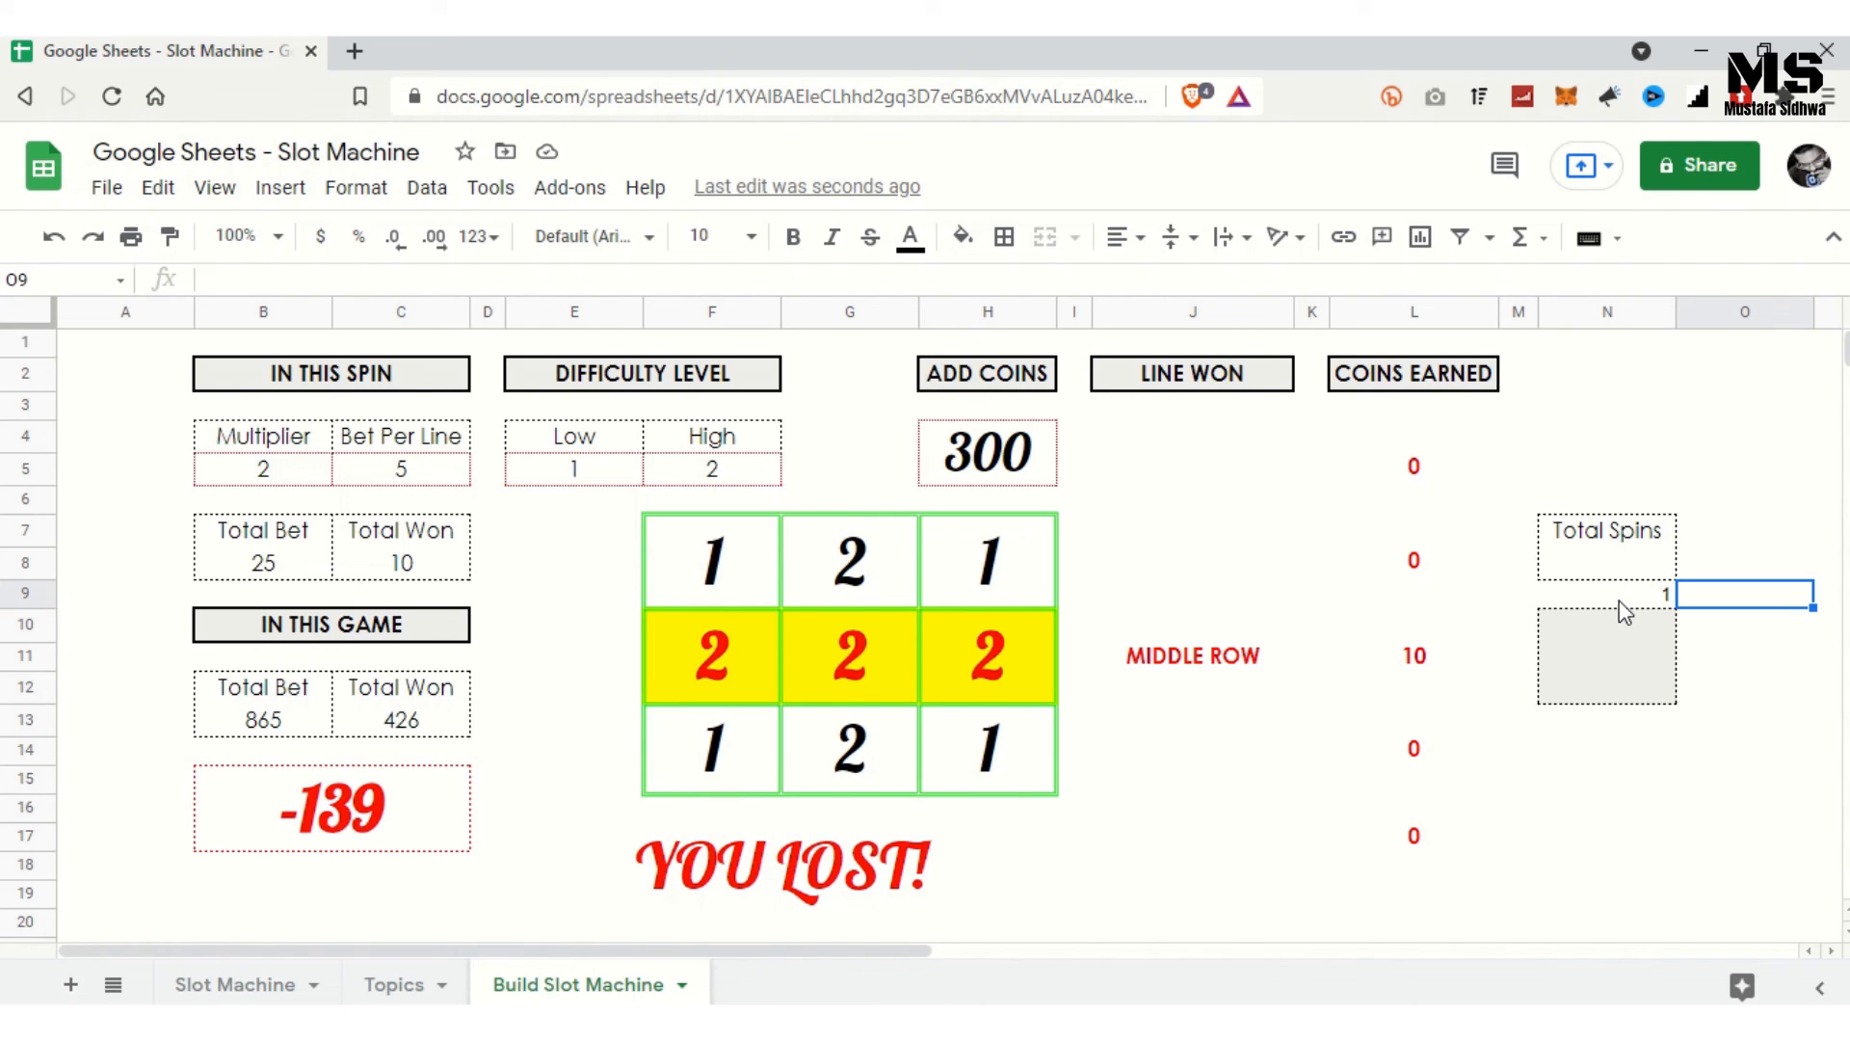
Step: Enter the formula =N9-6 under Total Spins in N8, and hide the helper counter in N9 with white text
{"action": "left_click", "coordinate": [1626, 574]}
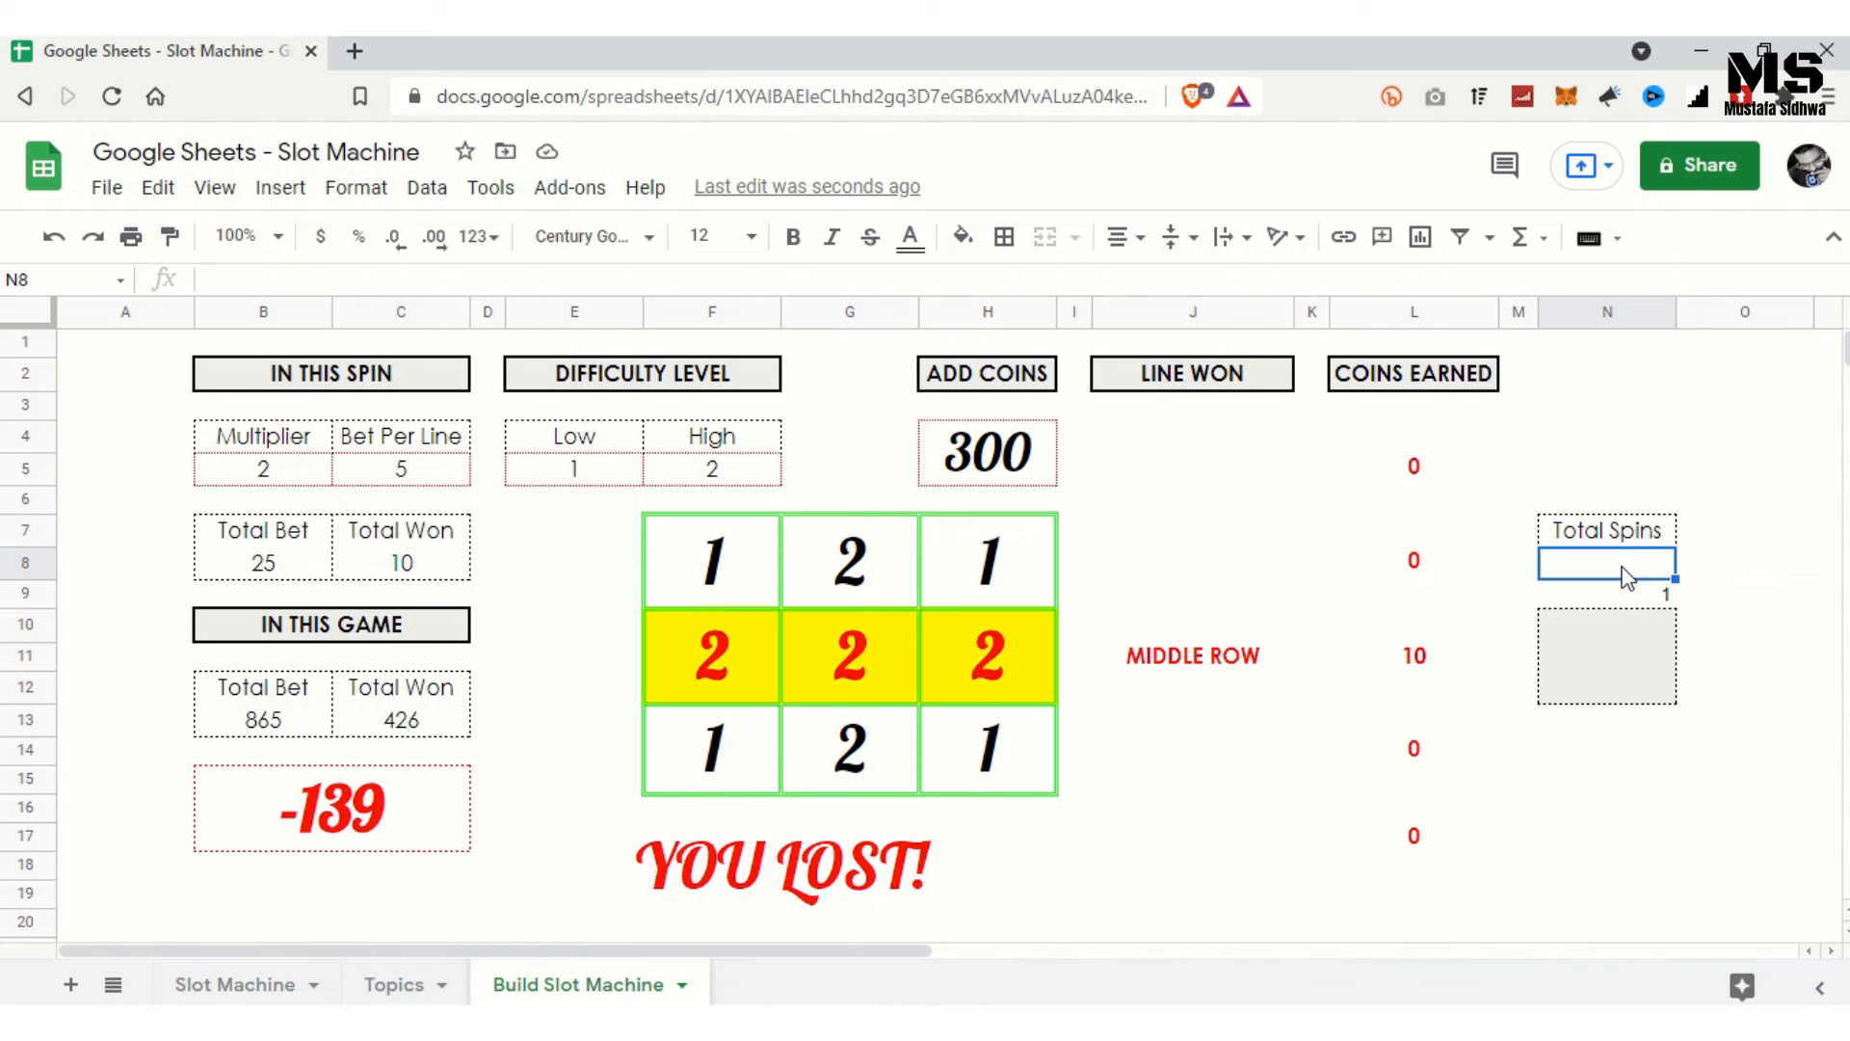
{"action": "type", "text": "="}
{"action": "key", "text": "Down"}
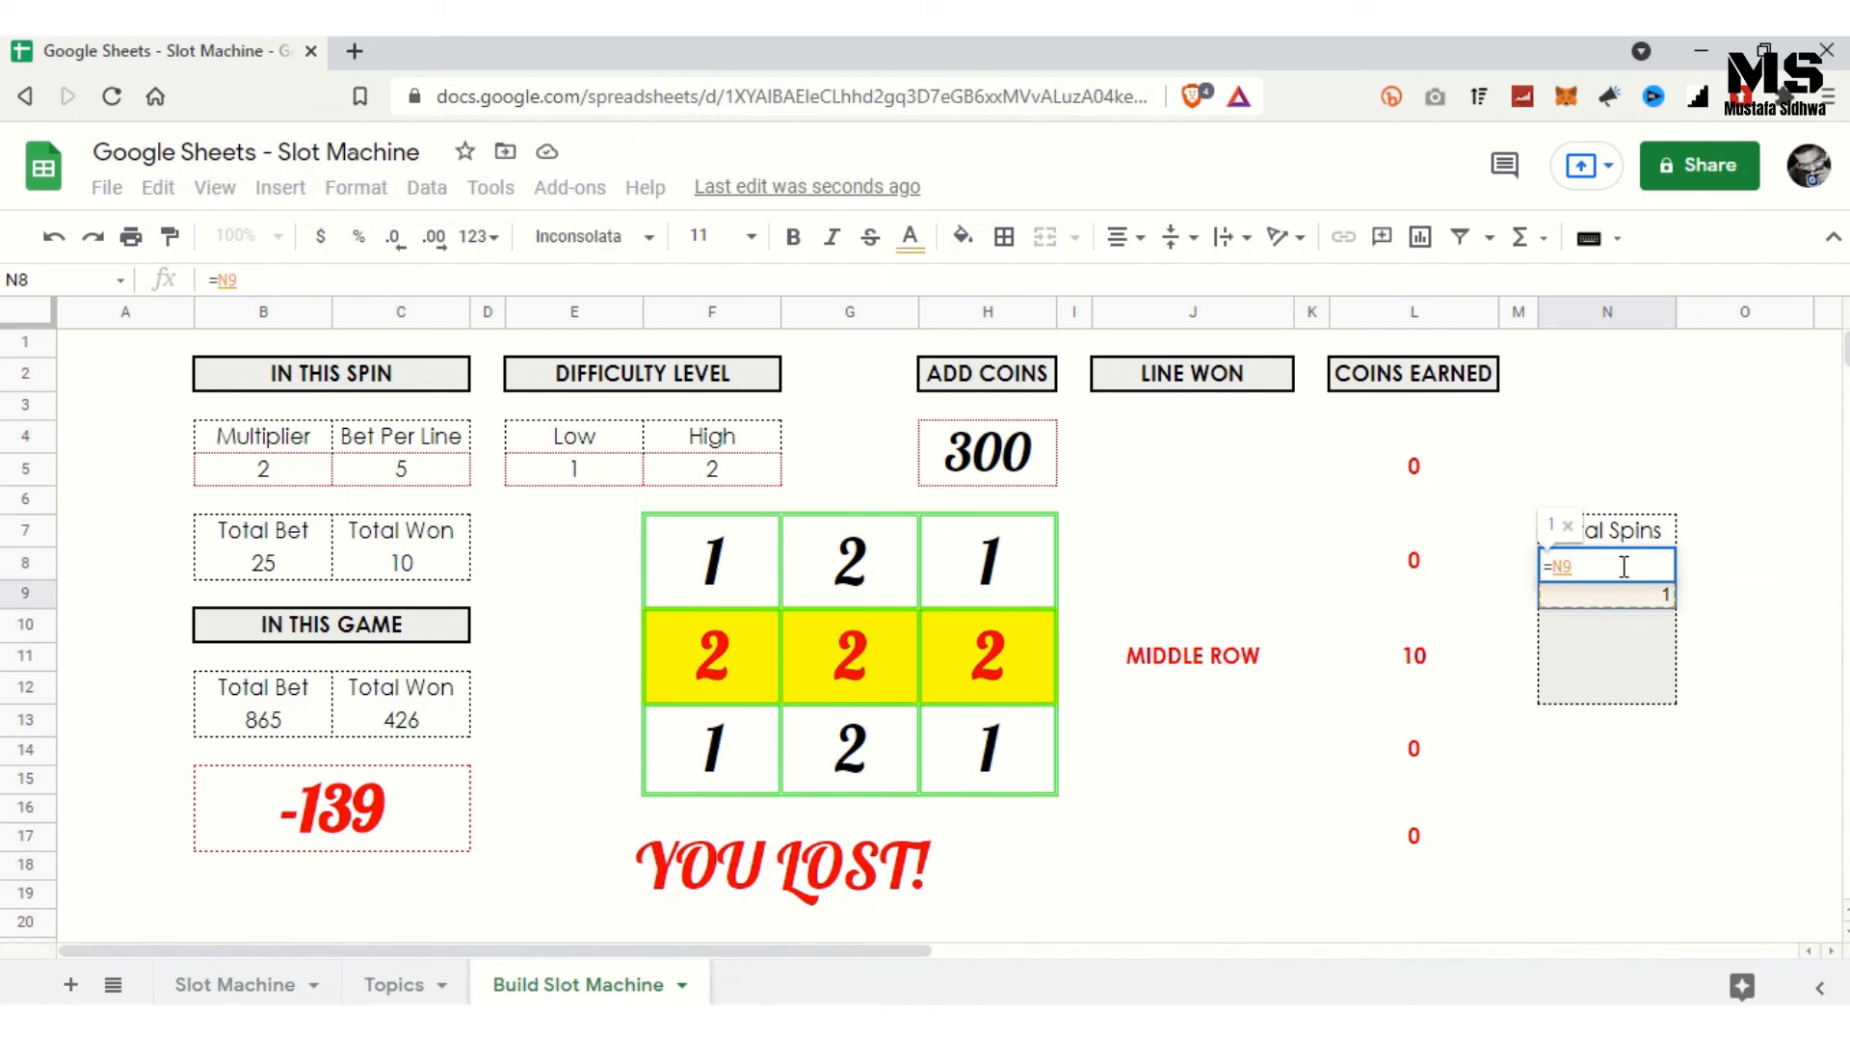
{"action": "type", "text": "-"}
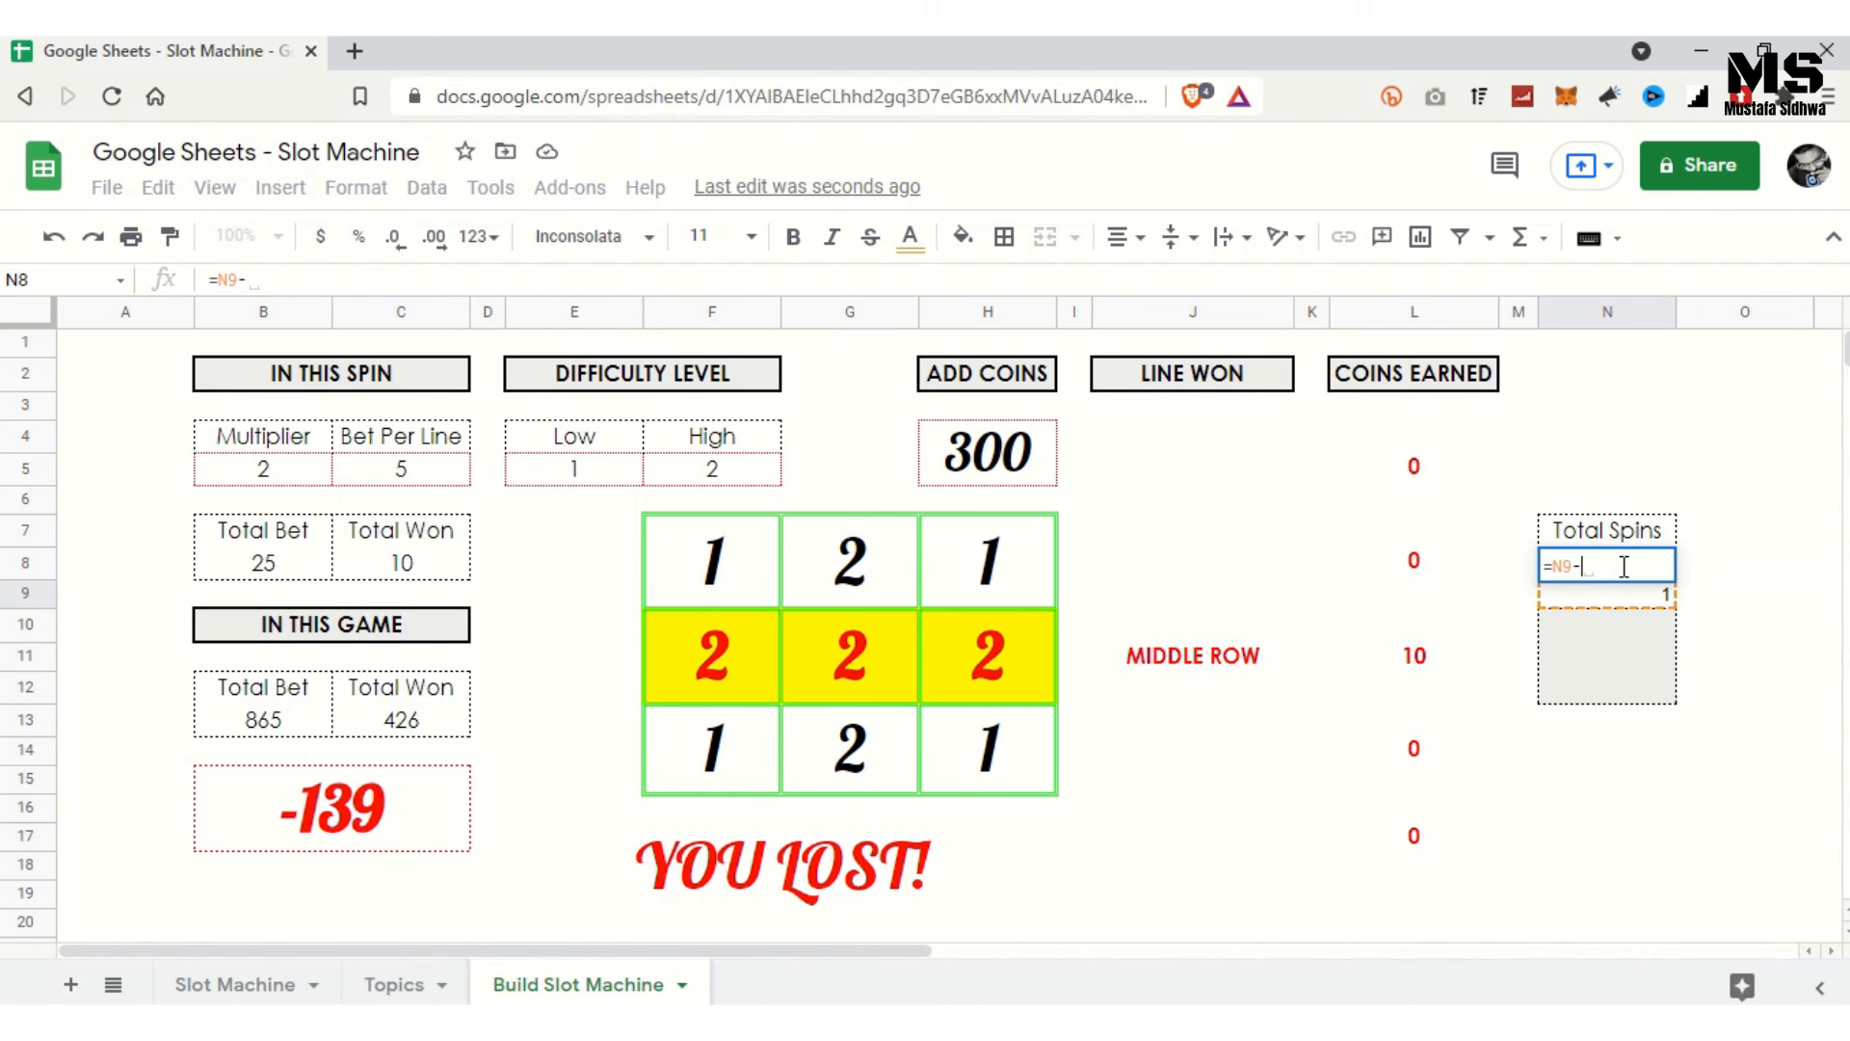
{"action": "type", "text": "6"}
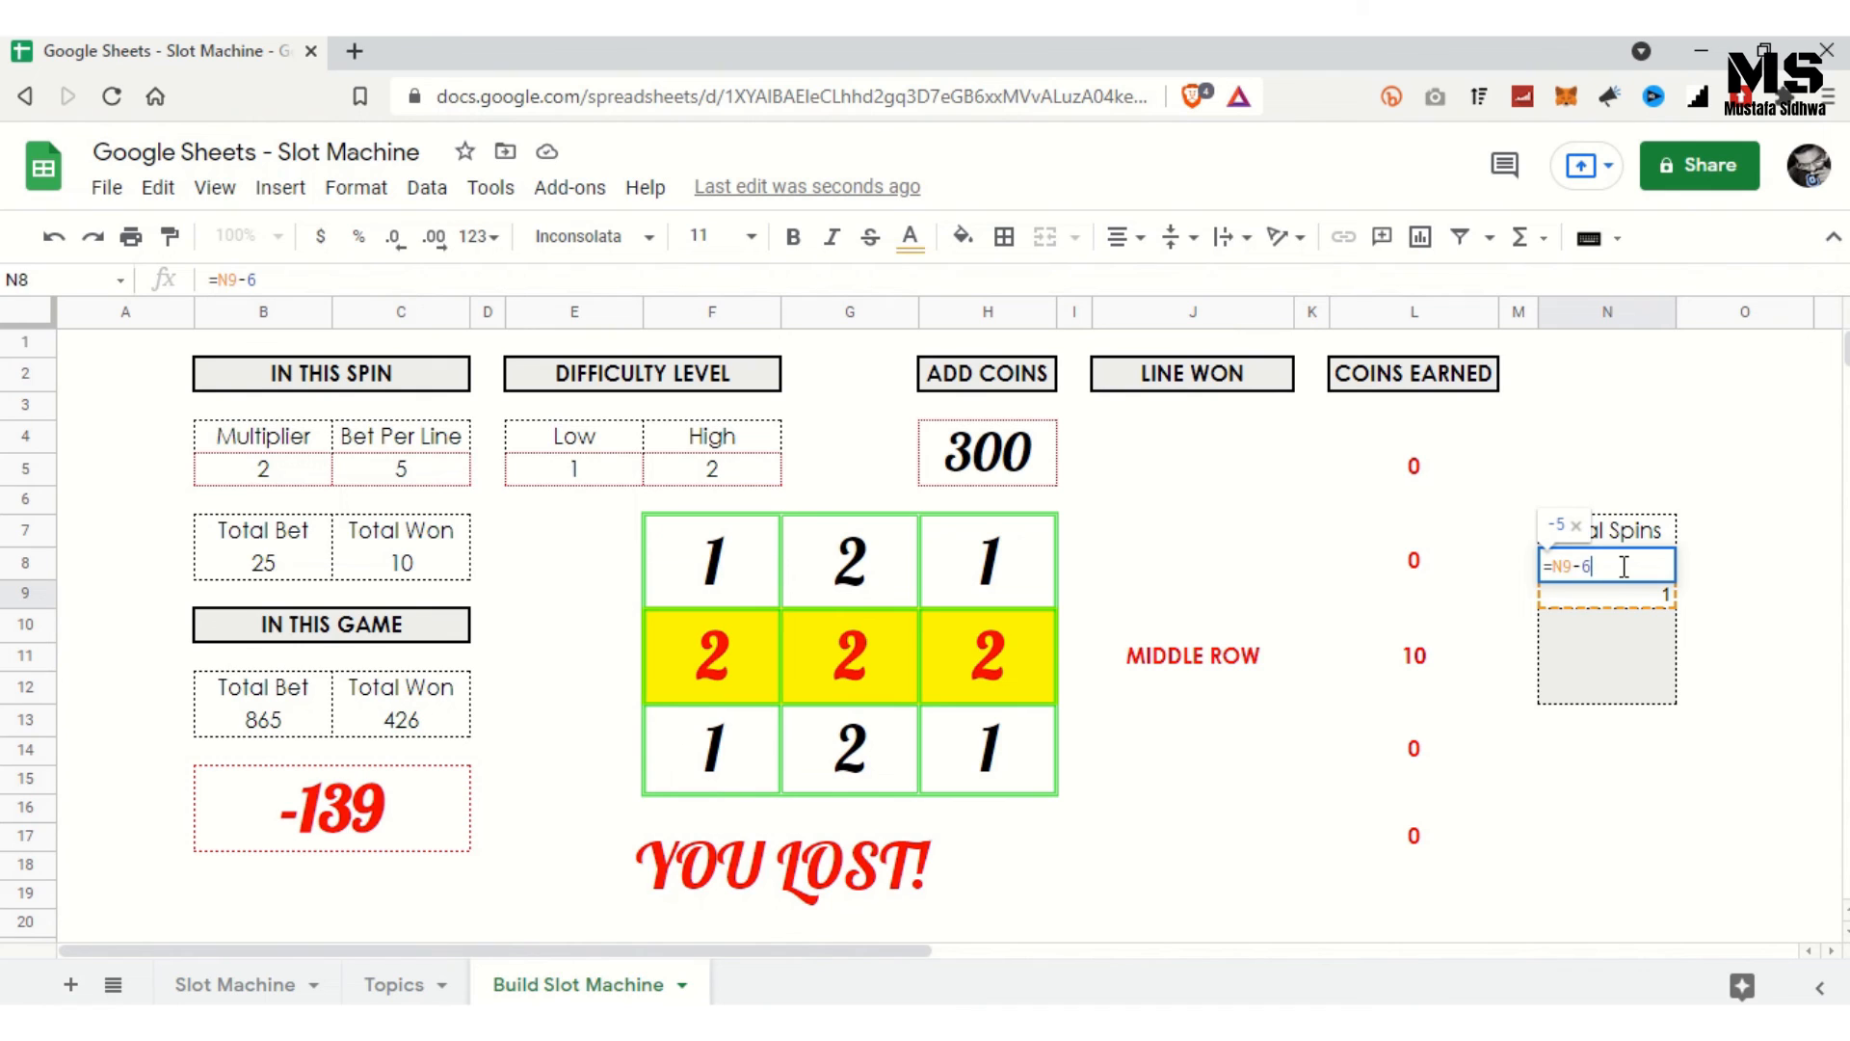
{"action": "key", "text": "Return"}
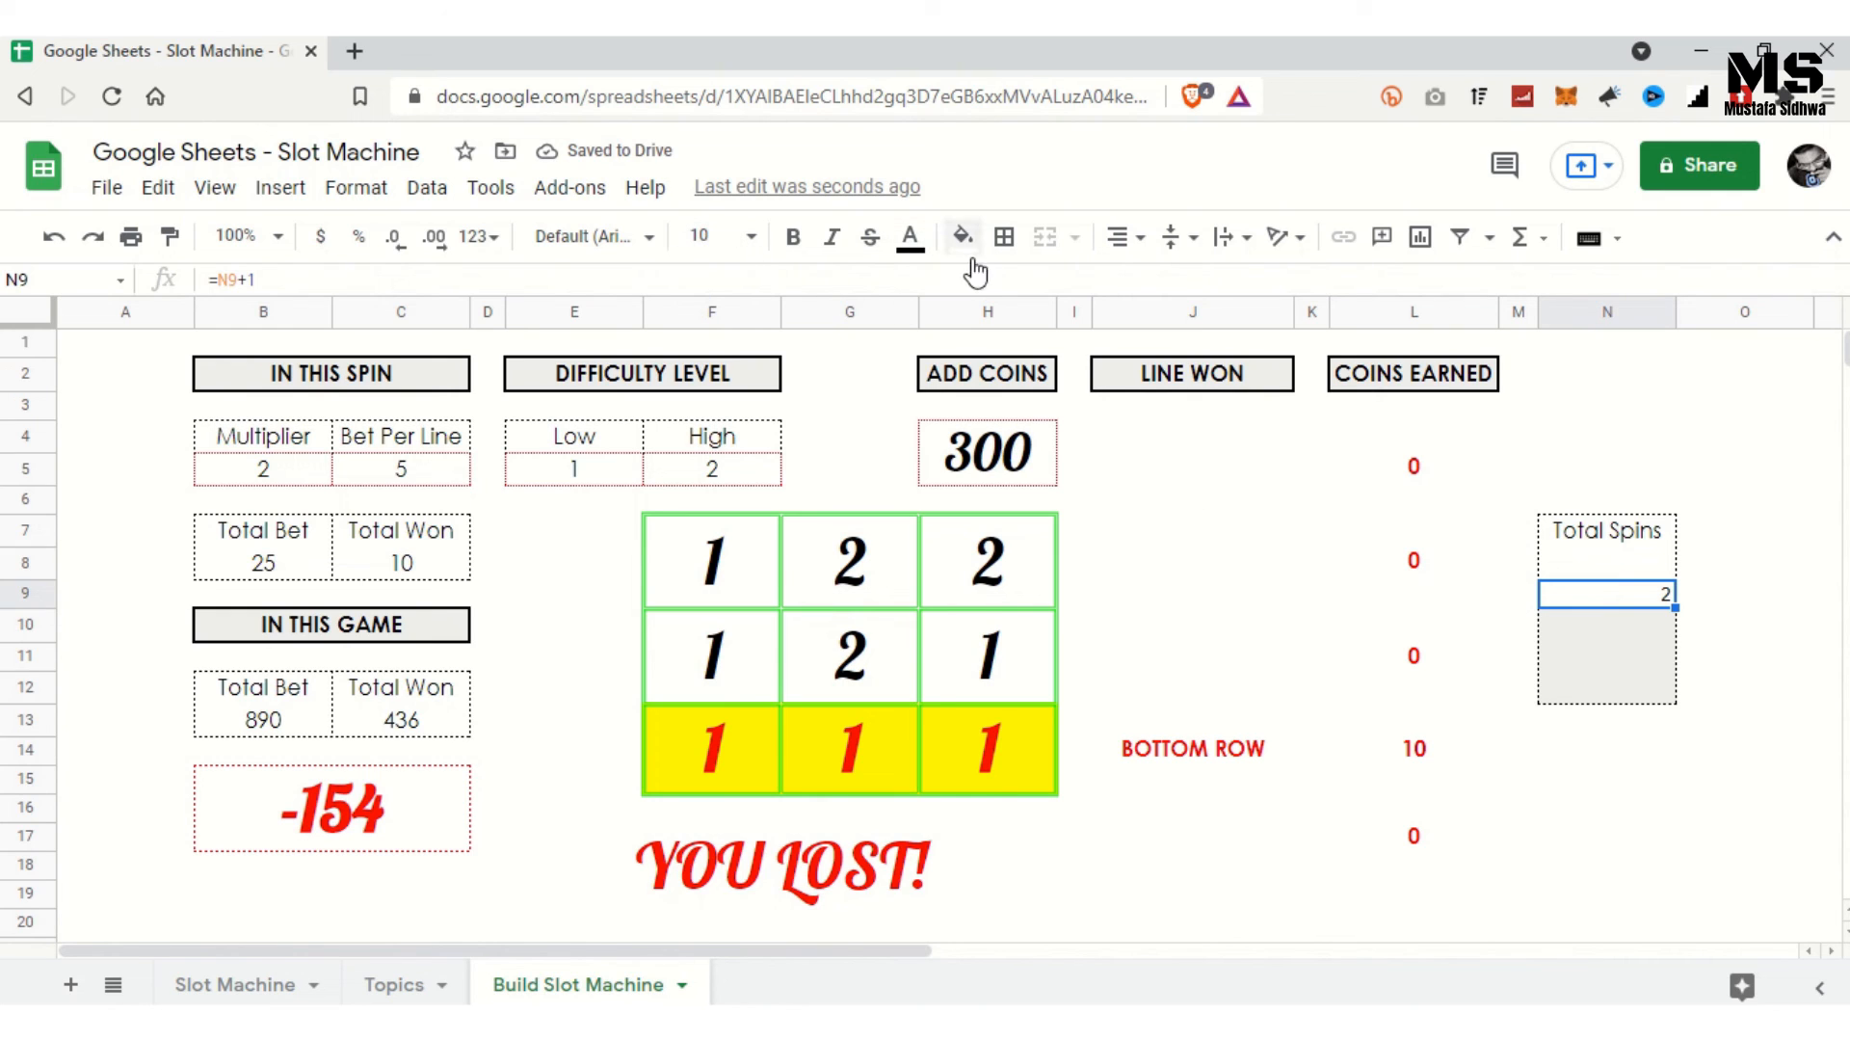
{"action": "left_click", "coordinate": [910, 237]}
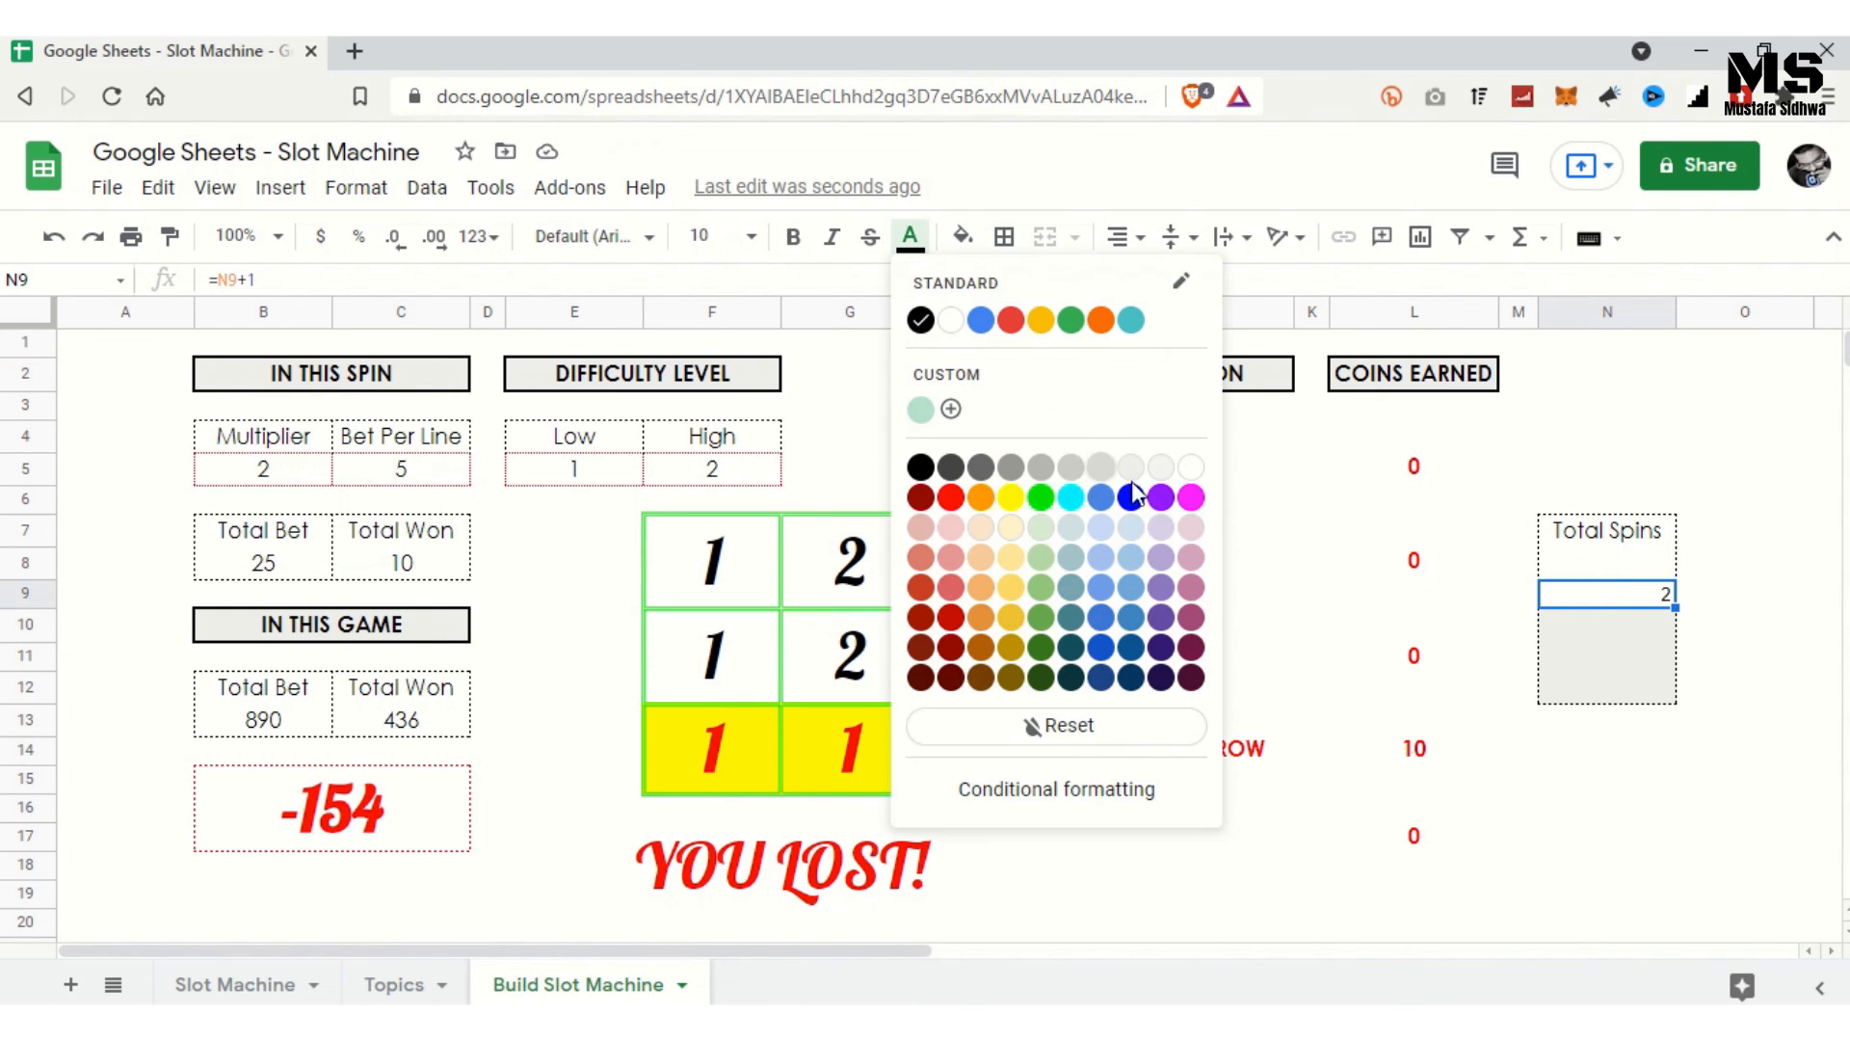
{"action": "left_click", "coordinate": [1192, 469]}
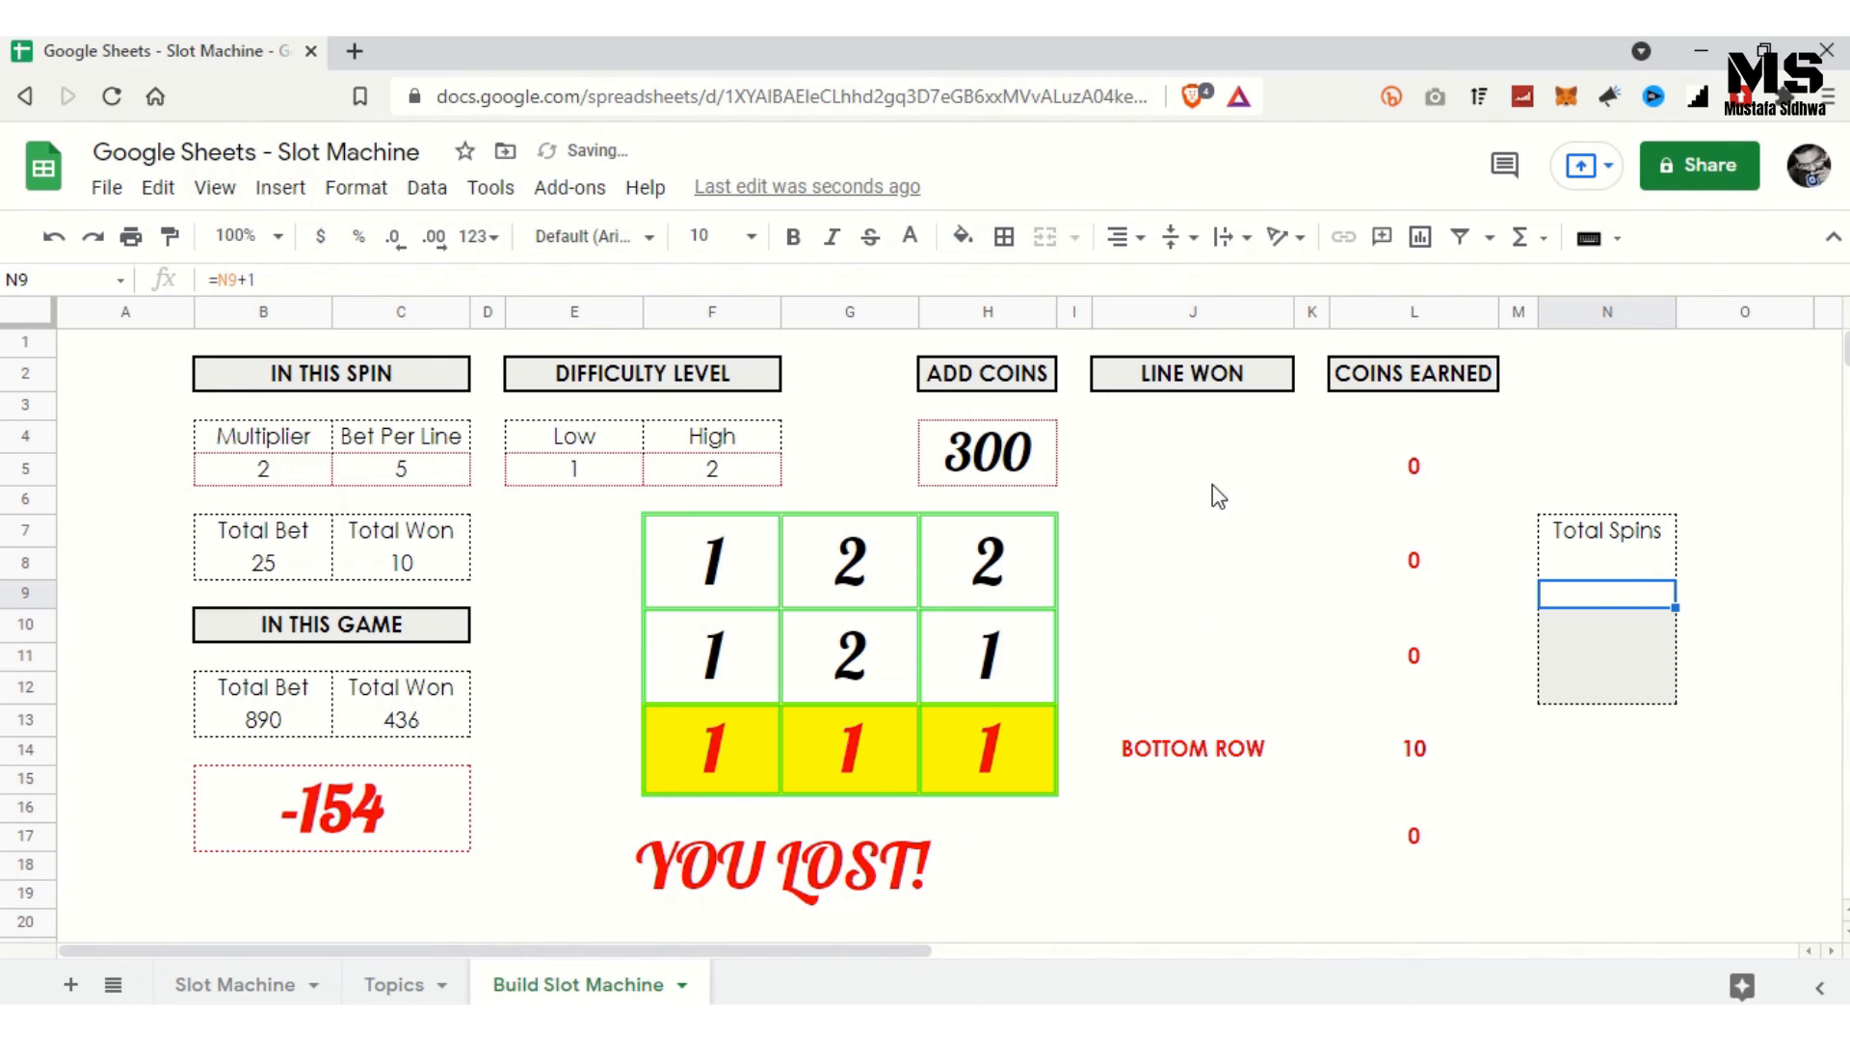
Step: Start recording a new macro with absolute references in the Build Slot Machine sheet
{"action": "left_click", "coordinate": [1703, 595]}
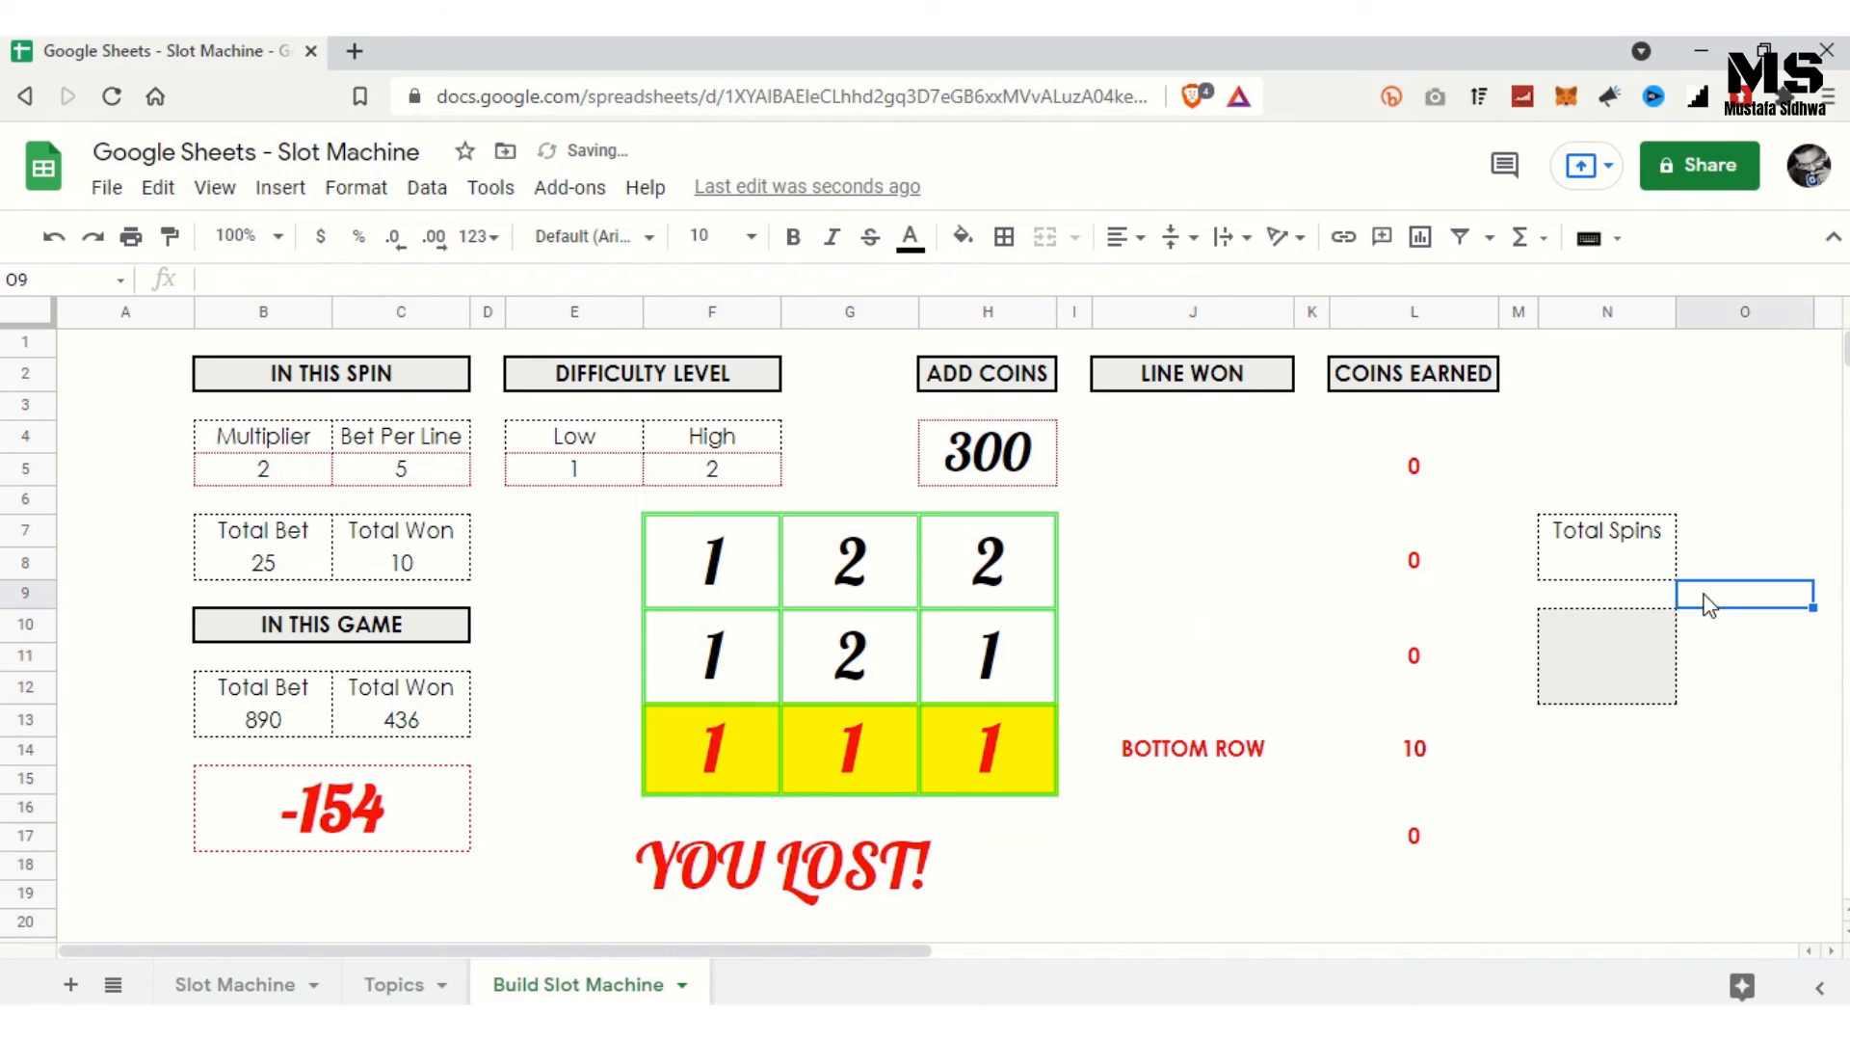
{"action": "left_click", "coordinate": [1588, 591]}
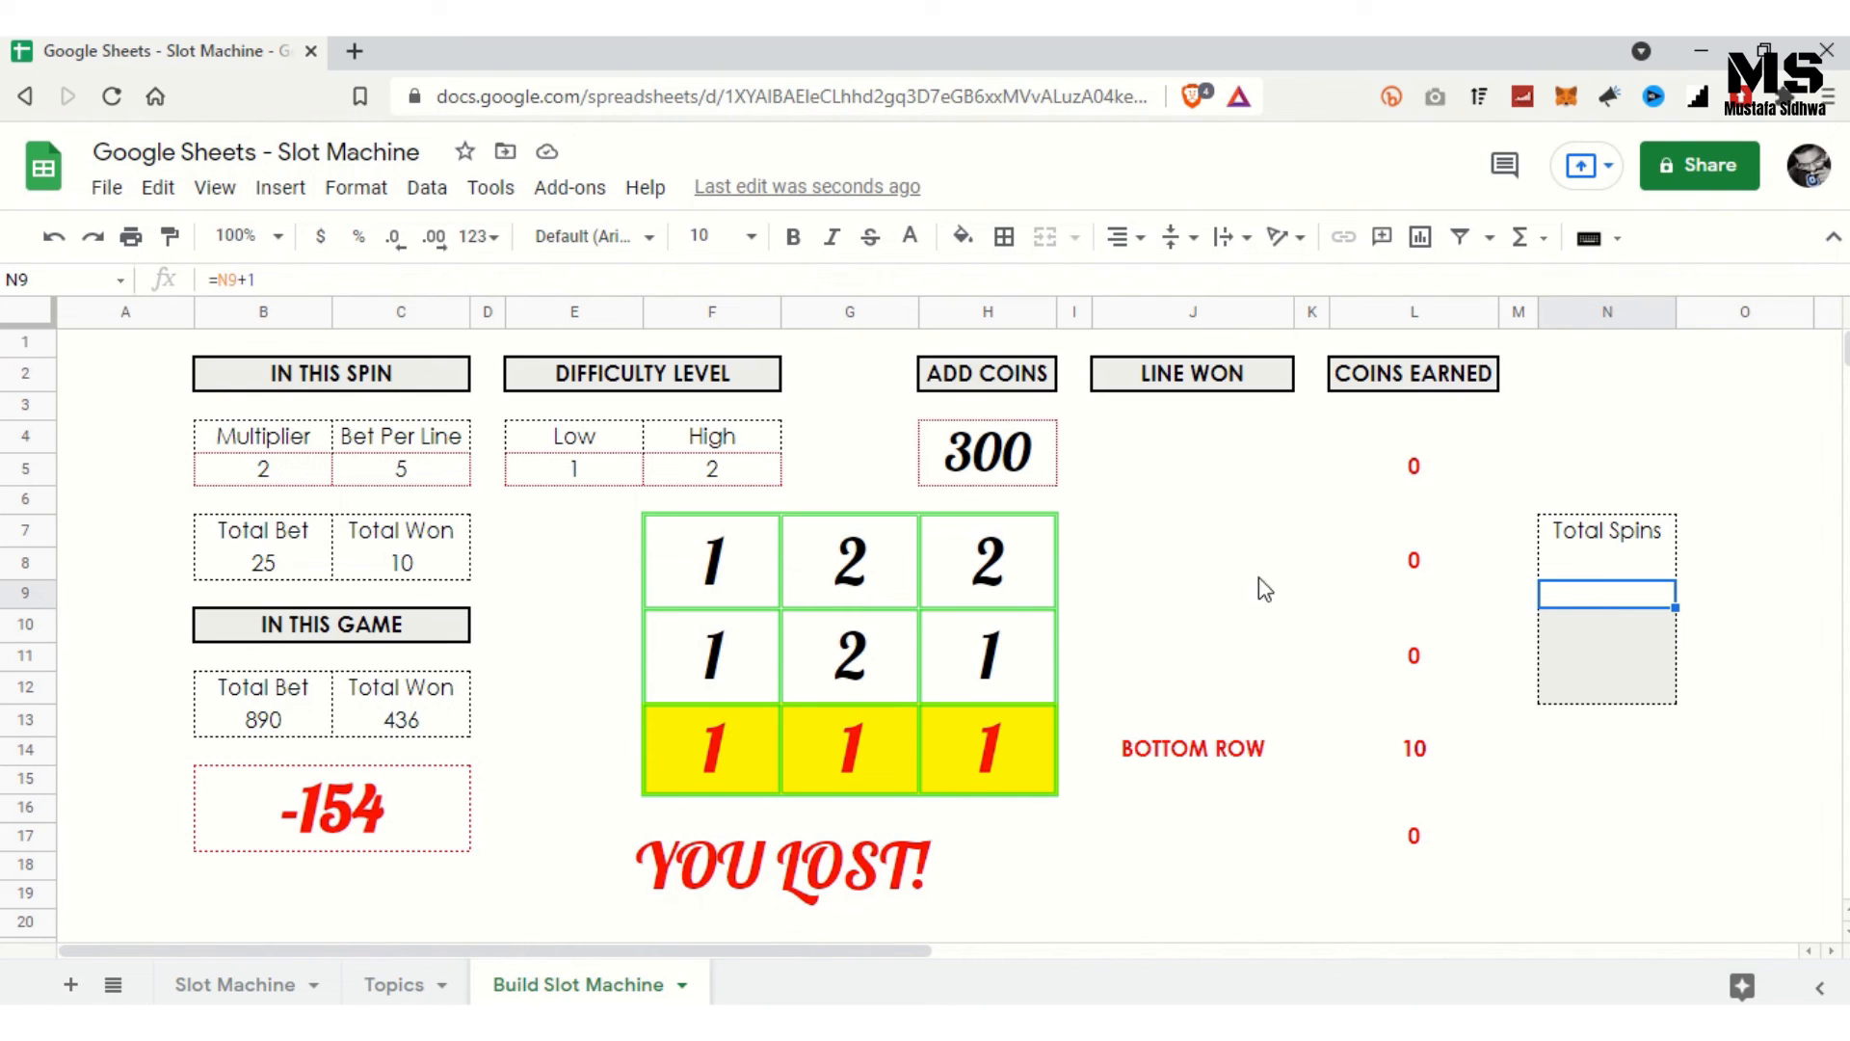
{"action": "left_click", "coordinate": [489, 188]}
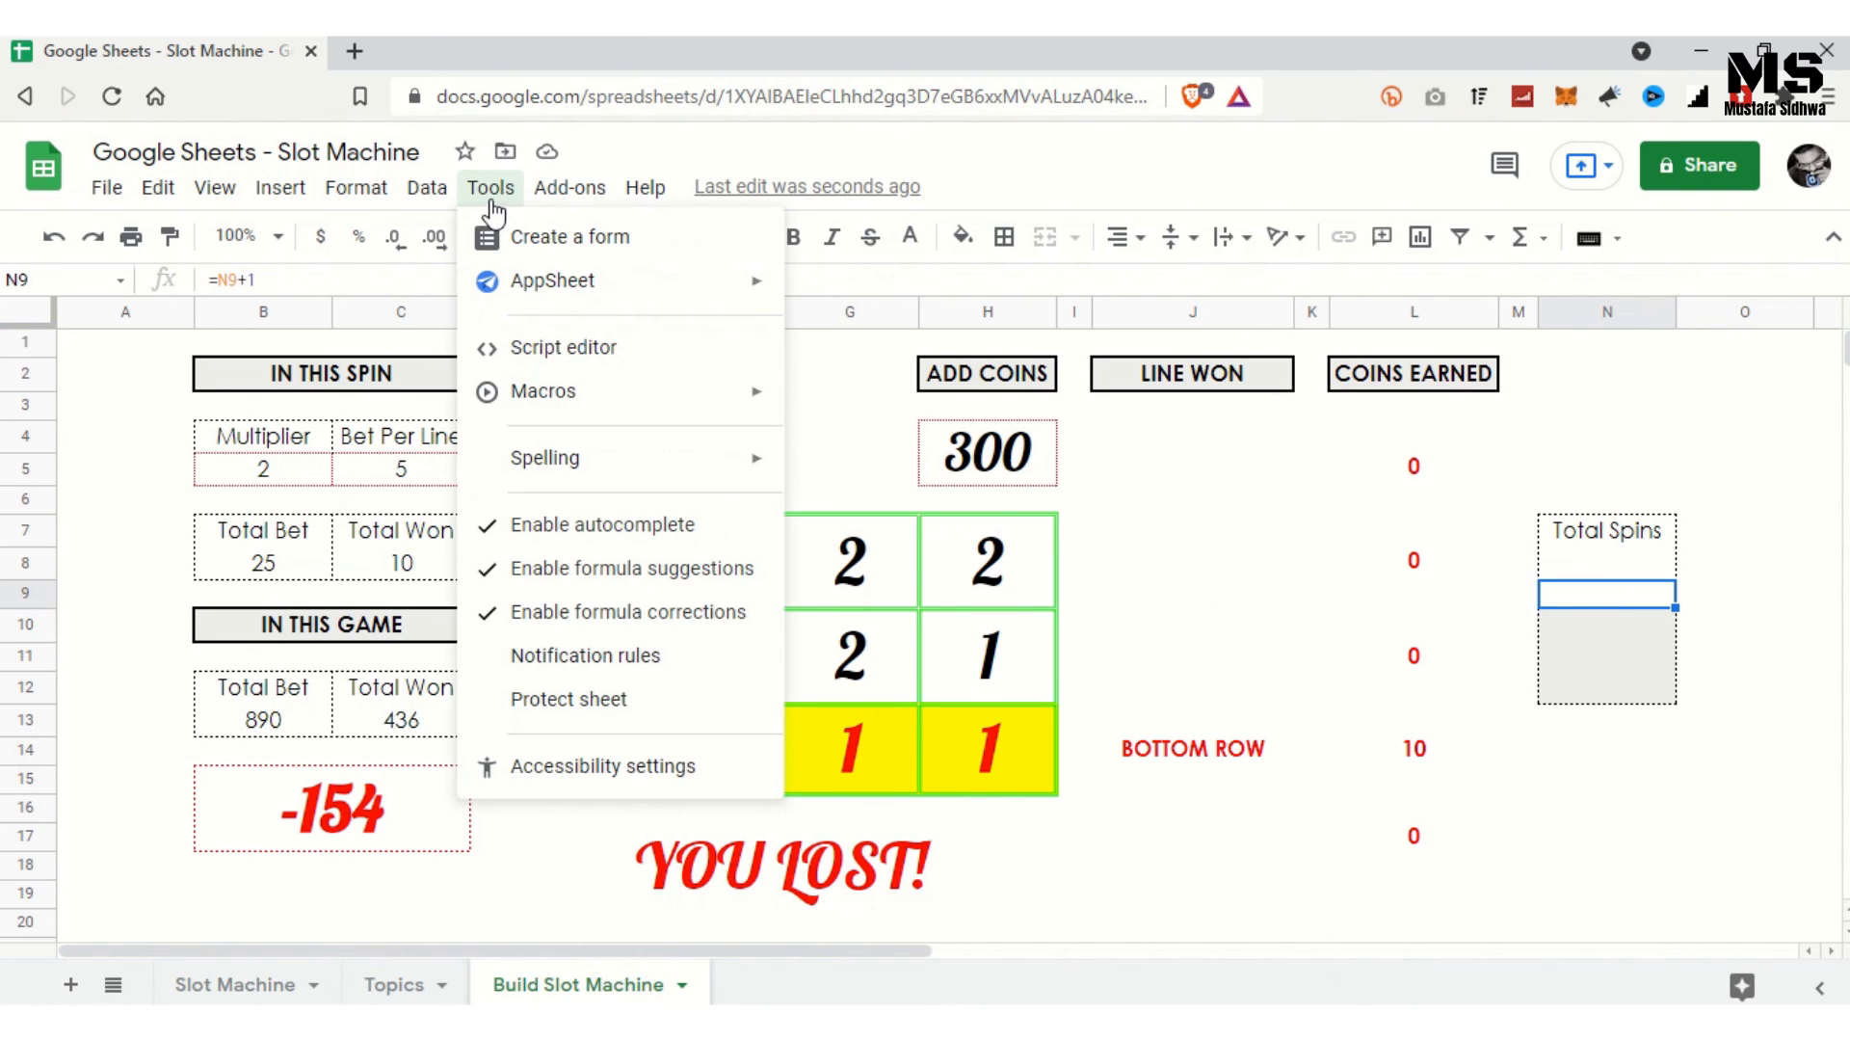
{"action": "mouse_move", "coordinate": [557, 397]}
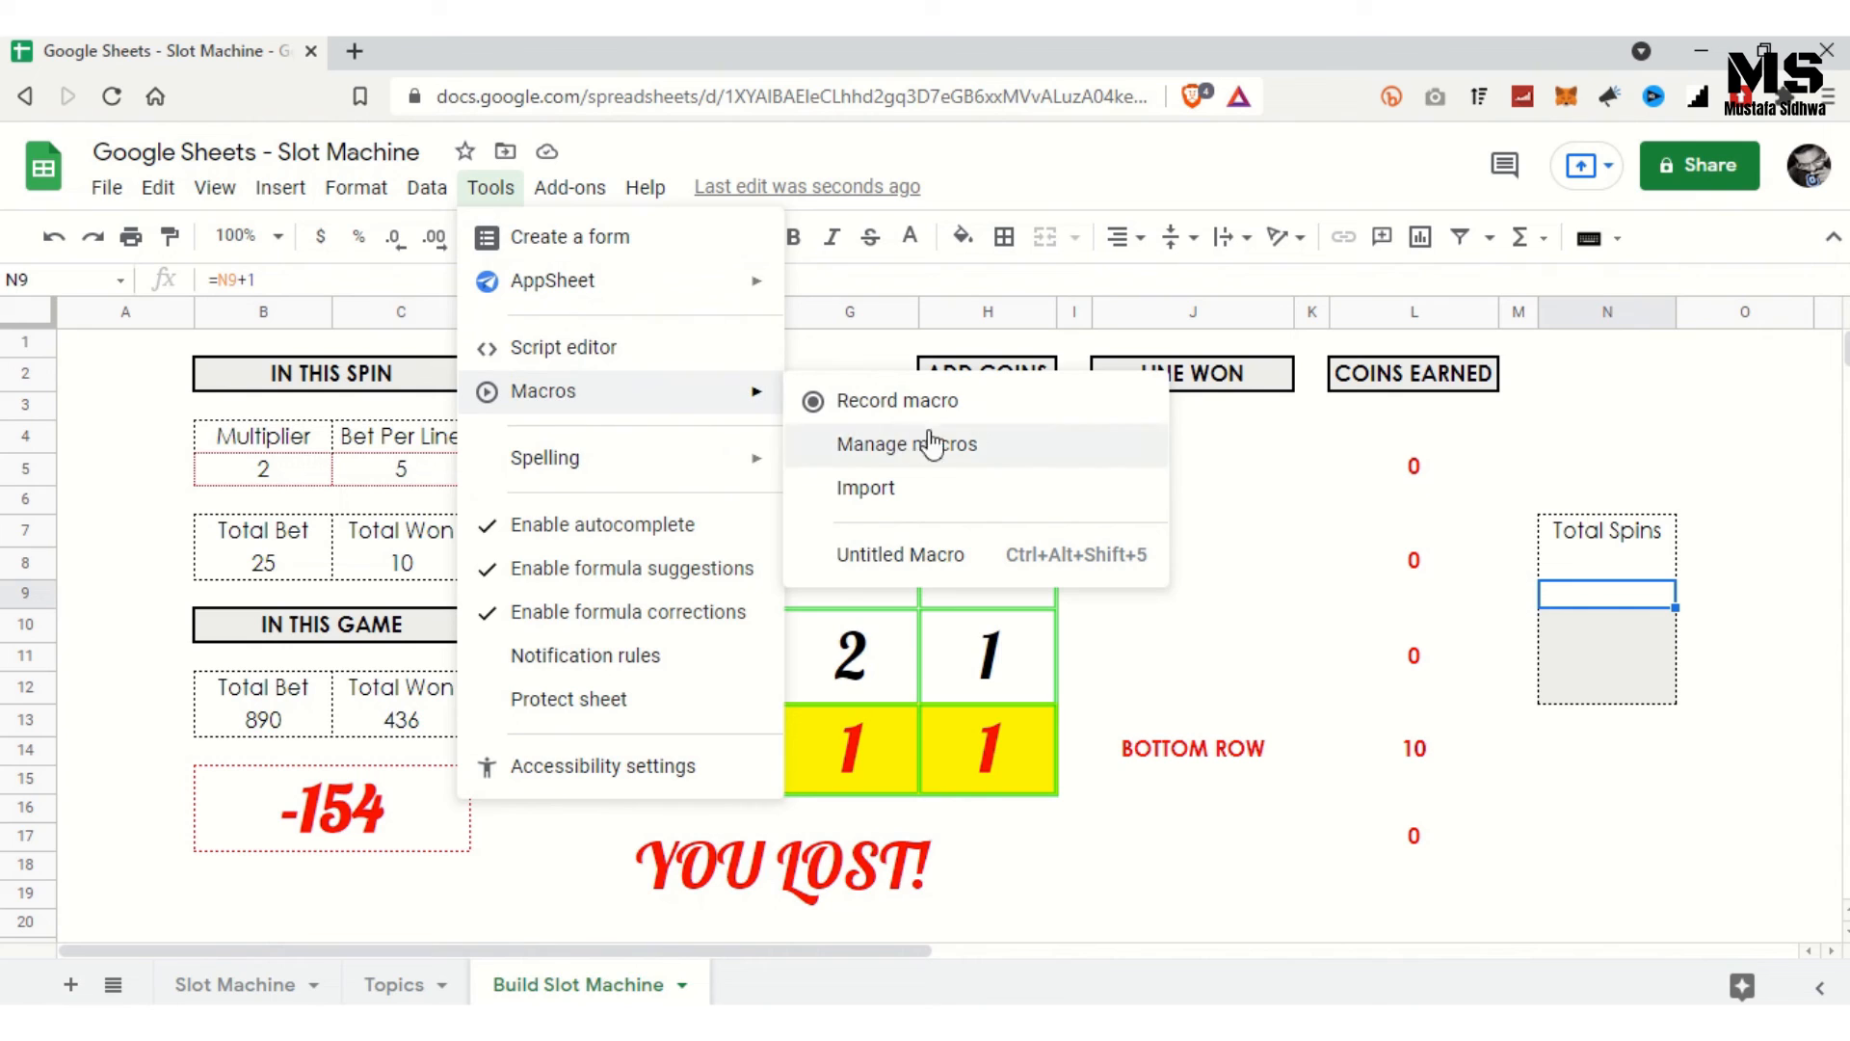
{"action": "left_click", "coordinate": [956, 417]}
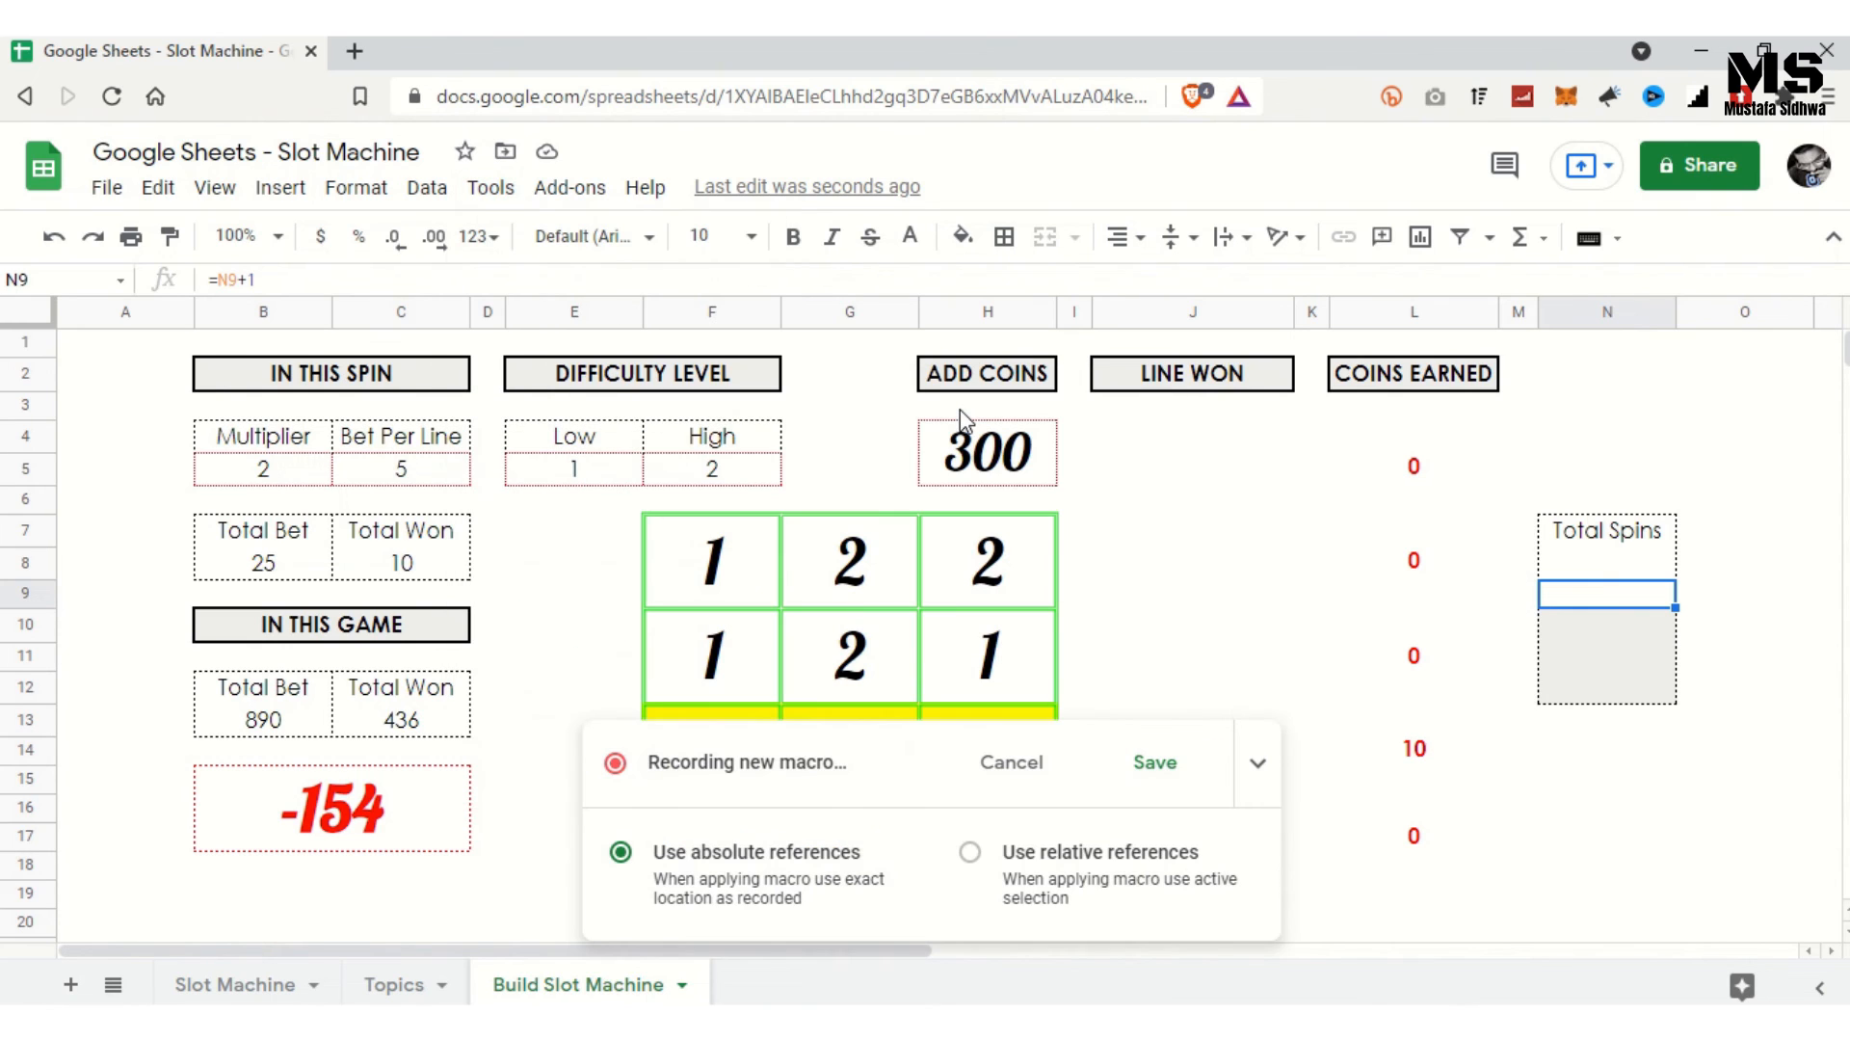
Step: Clear the multiplier, bet per line and difficulty values in B5:F5 together with the Add Coins value in H4:H5
{"action": "left_click", "coordinate": [276, 487]}
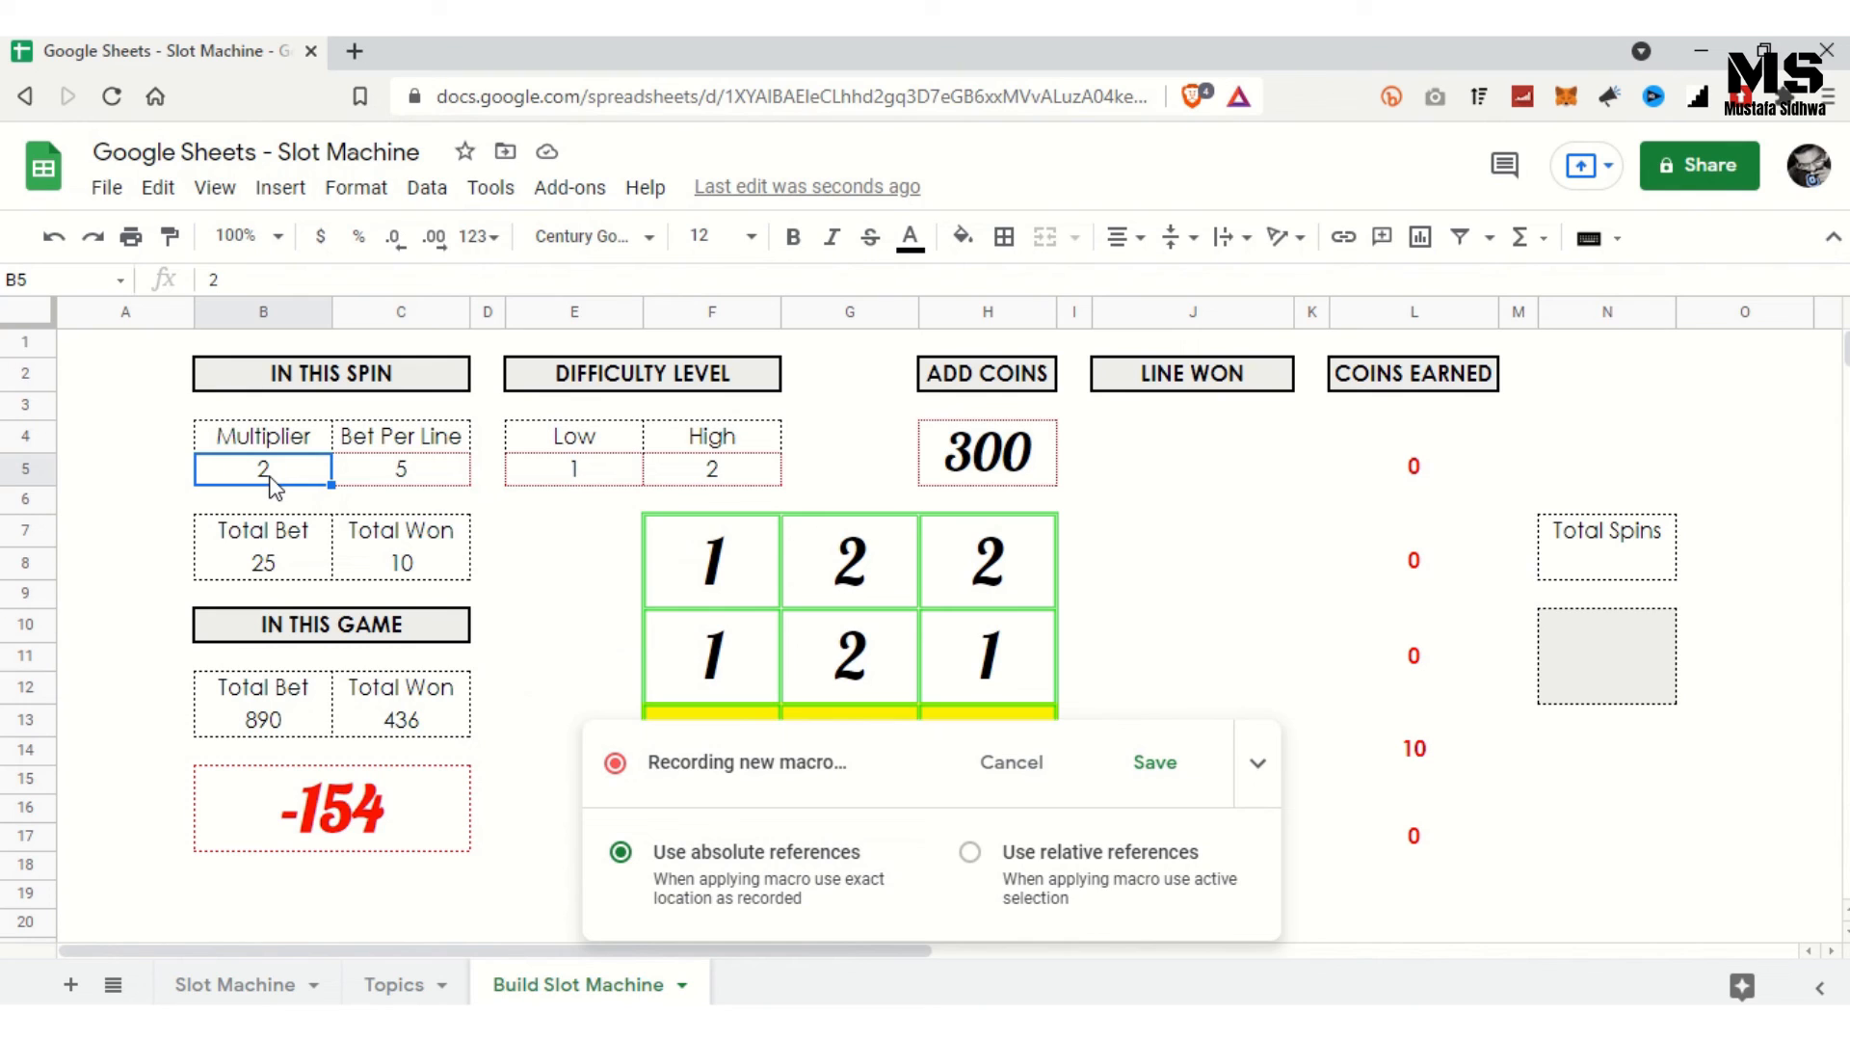
{"action": "key", "text": "shift+Right"}
{"action": "key", "text": "shift+Right"}
{"action": "key", "text": "shift+Right"}
{"action": "key", "text": "shift+Right"}
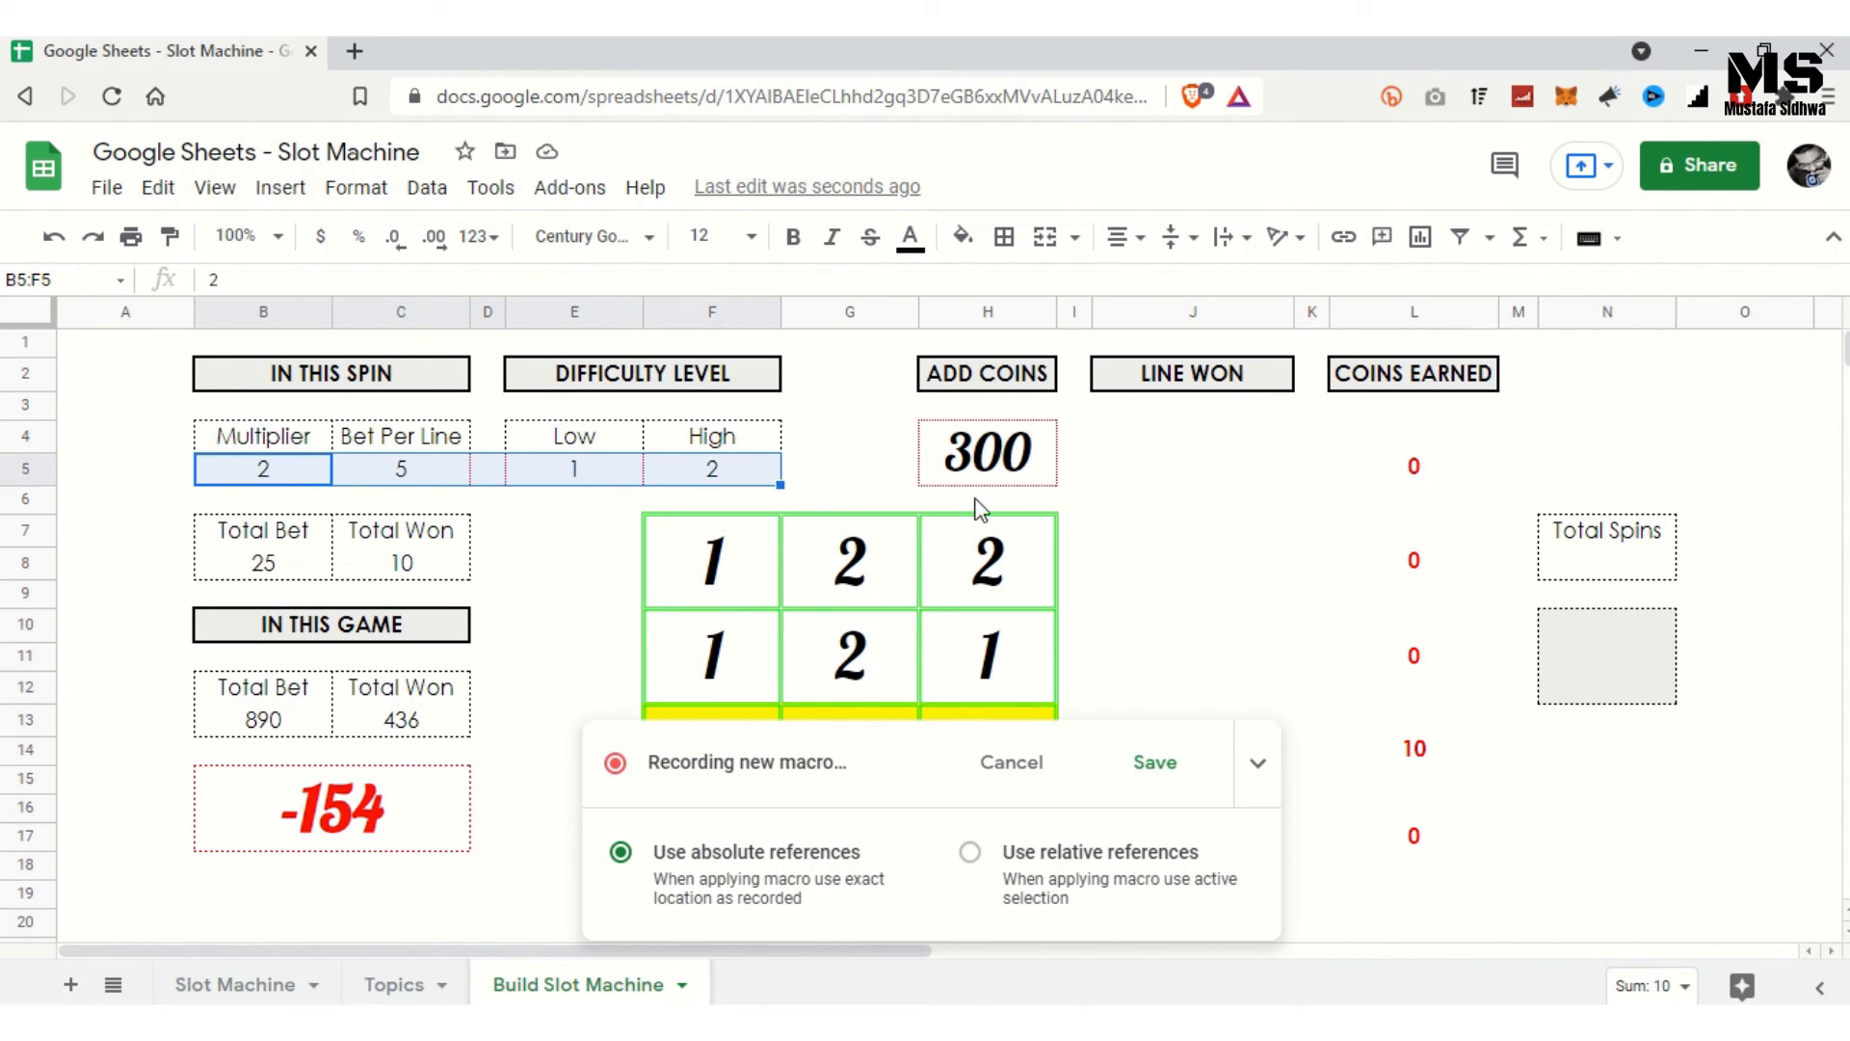
{"action": "left_click", "coordinate": [1008, 464]}
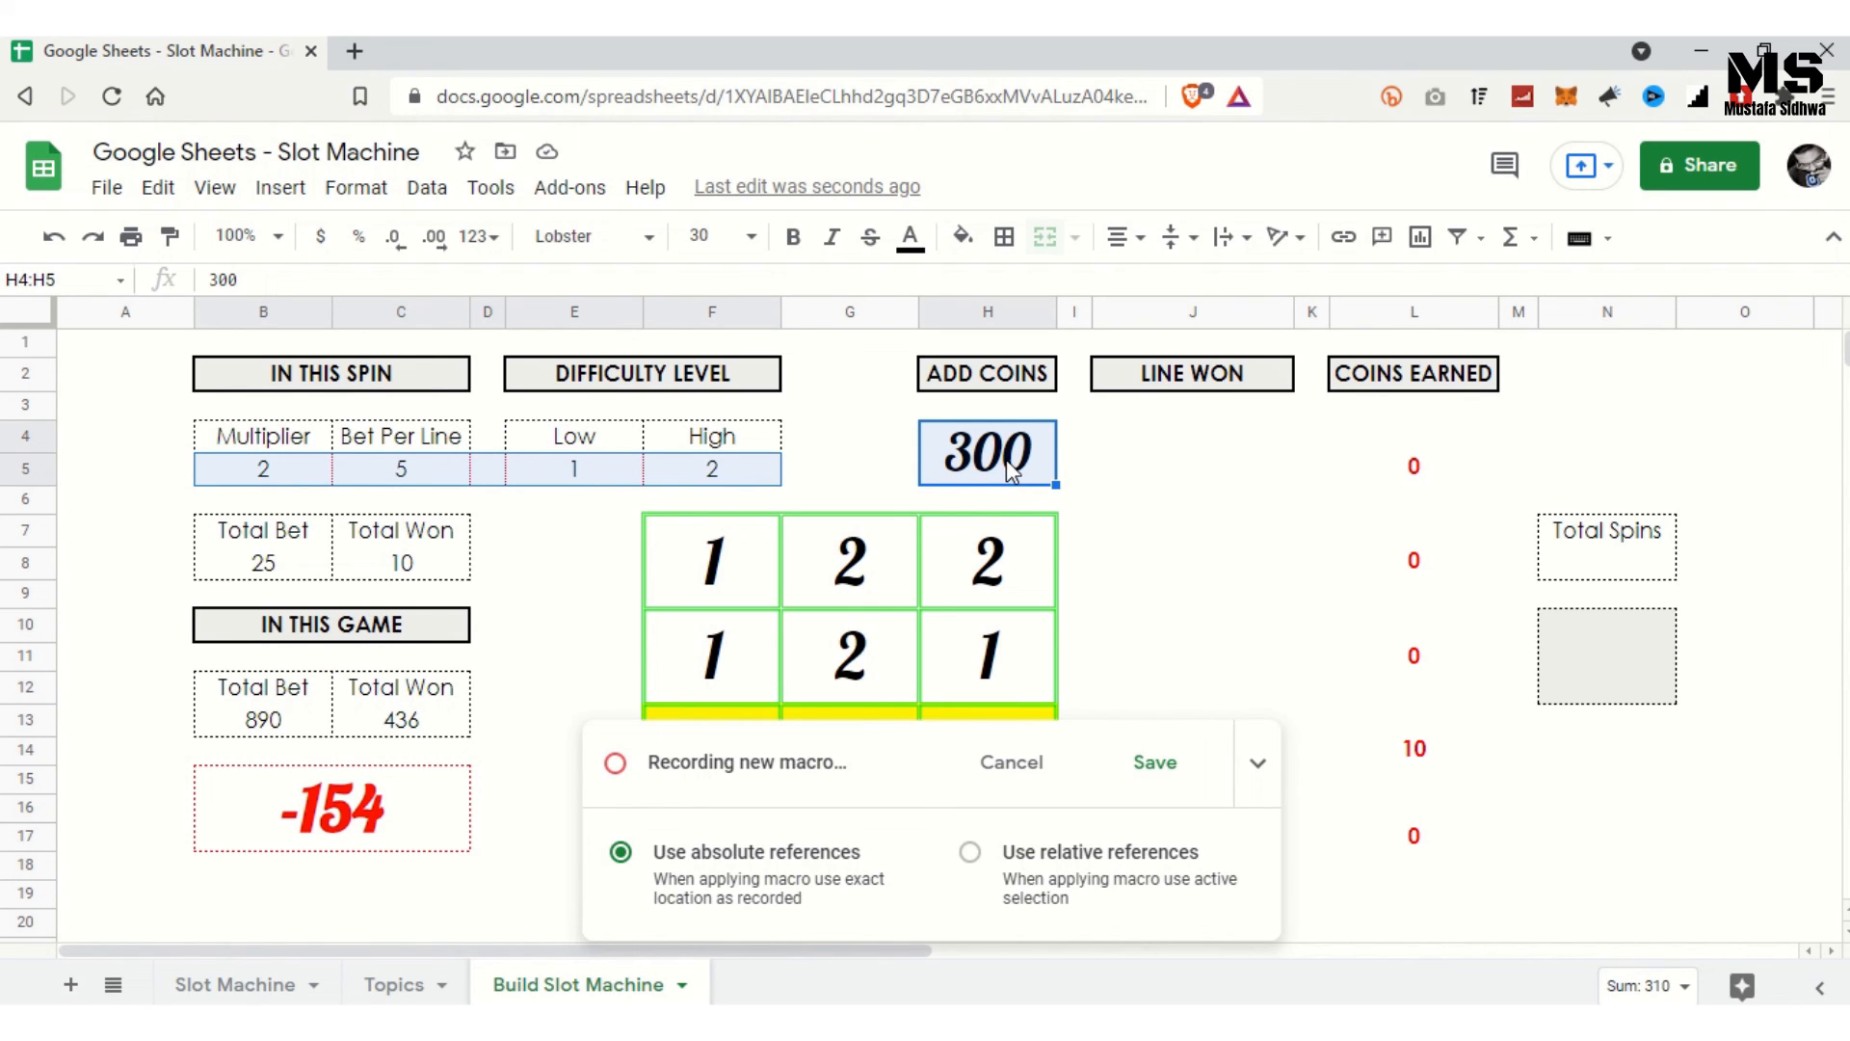
{"action": "key", "text": "Delete"}
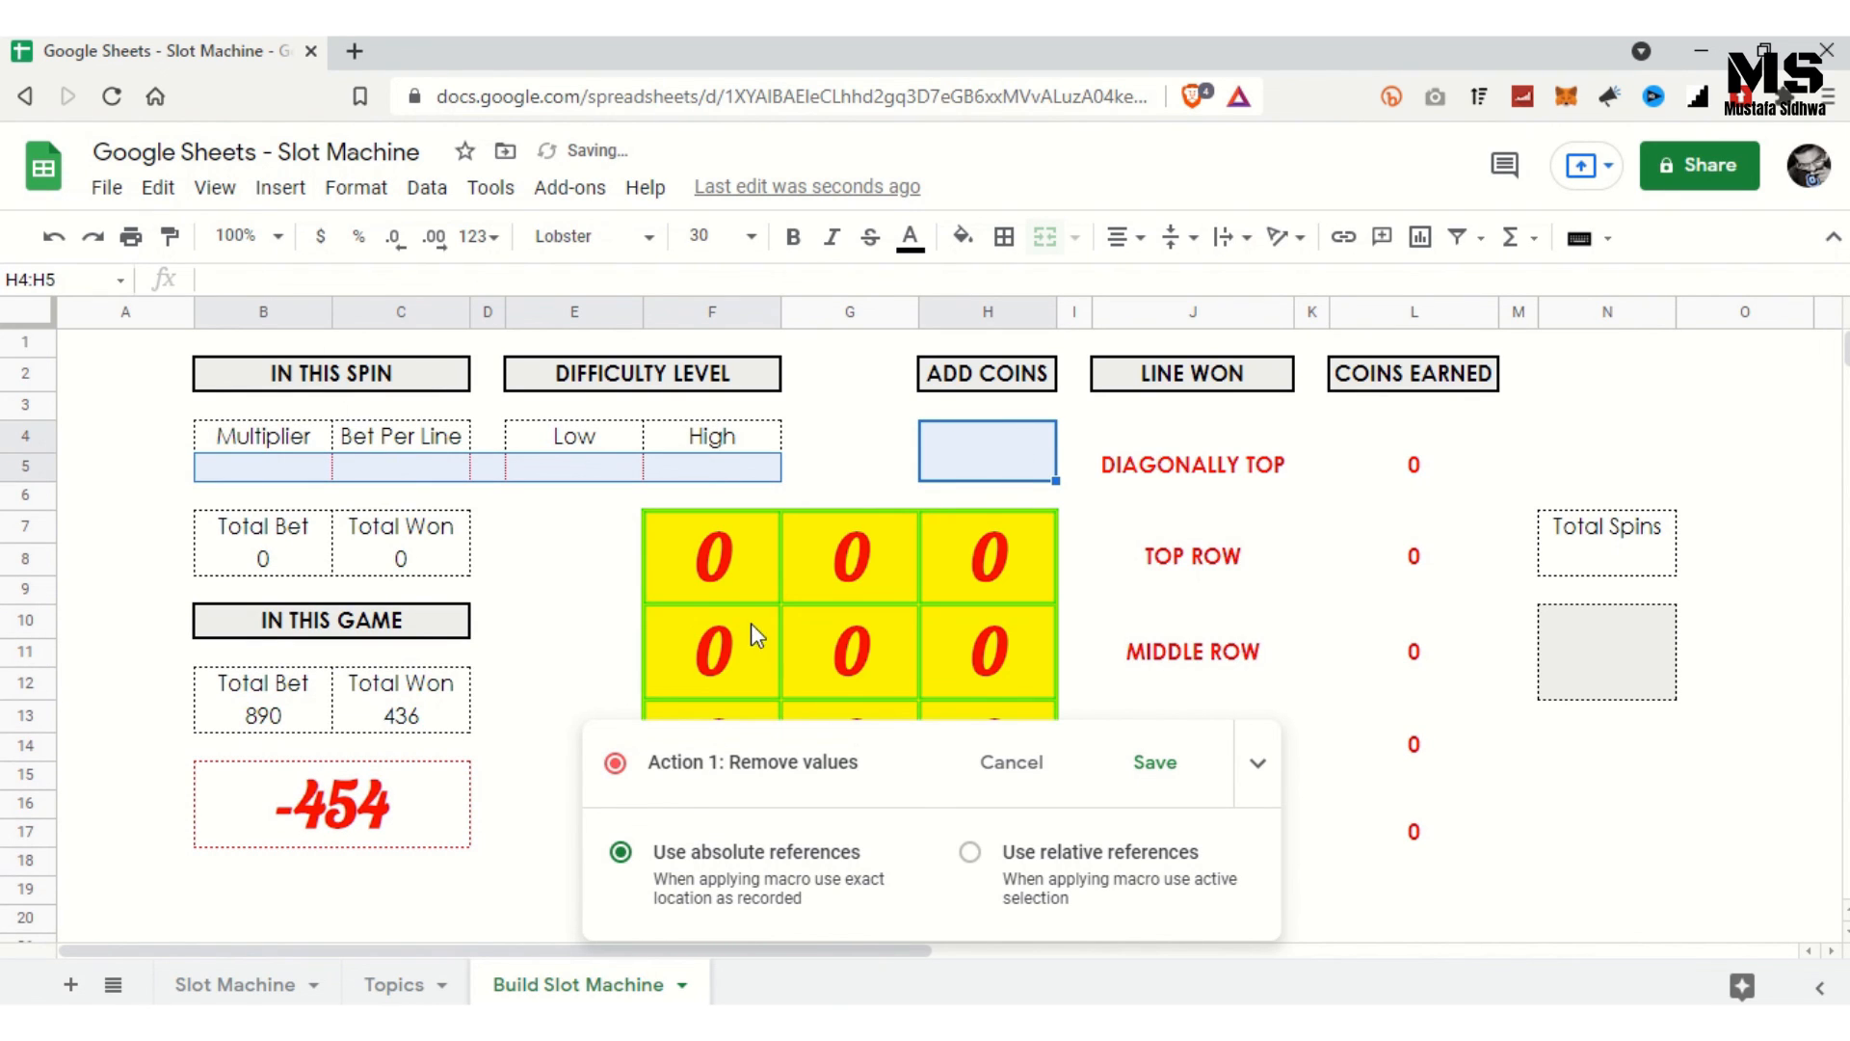
Step: Reset the game totals in B13:C13 and the helper counter in N9 by copying and pasting each formula over itself
{"action": "left_click", "coordinate": [267, 721]}
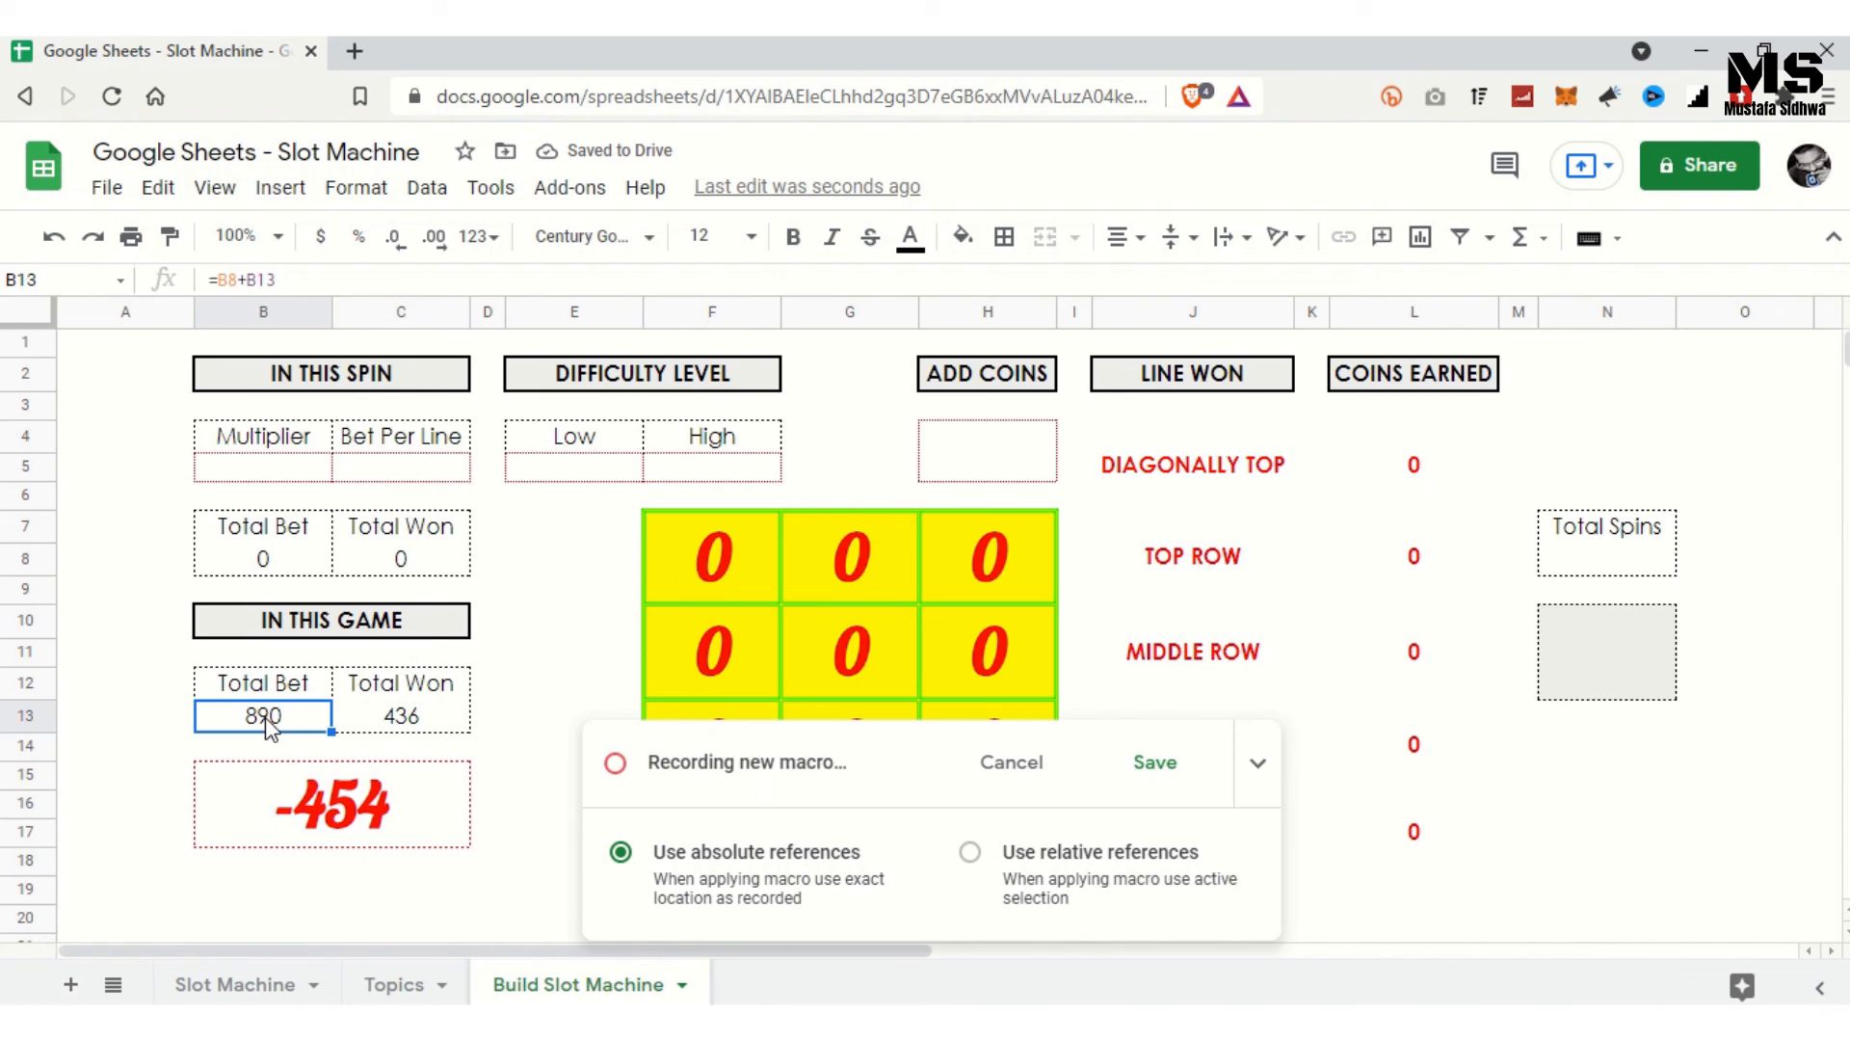
{"action": "key", "text": "shift+Right"}
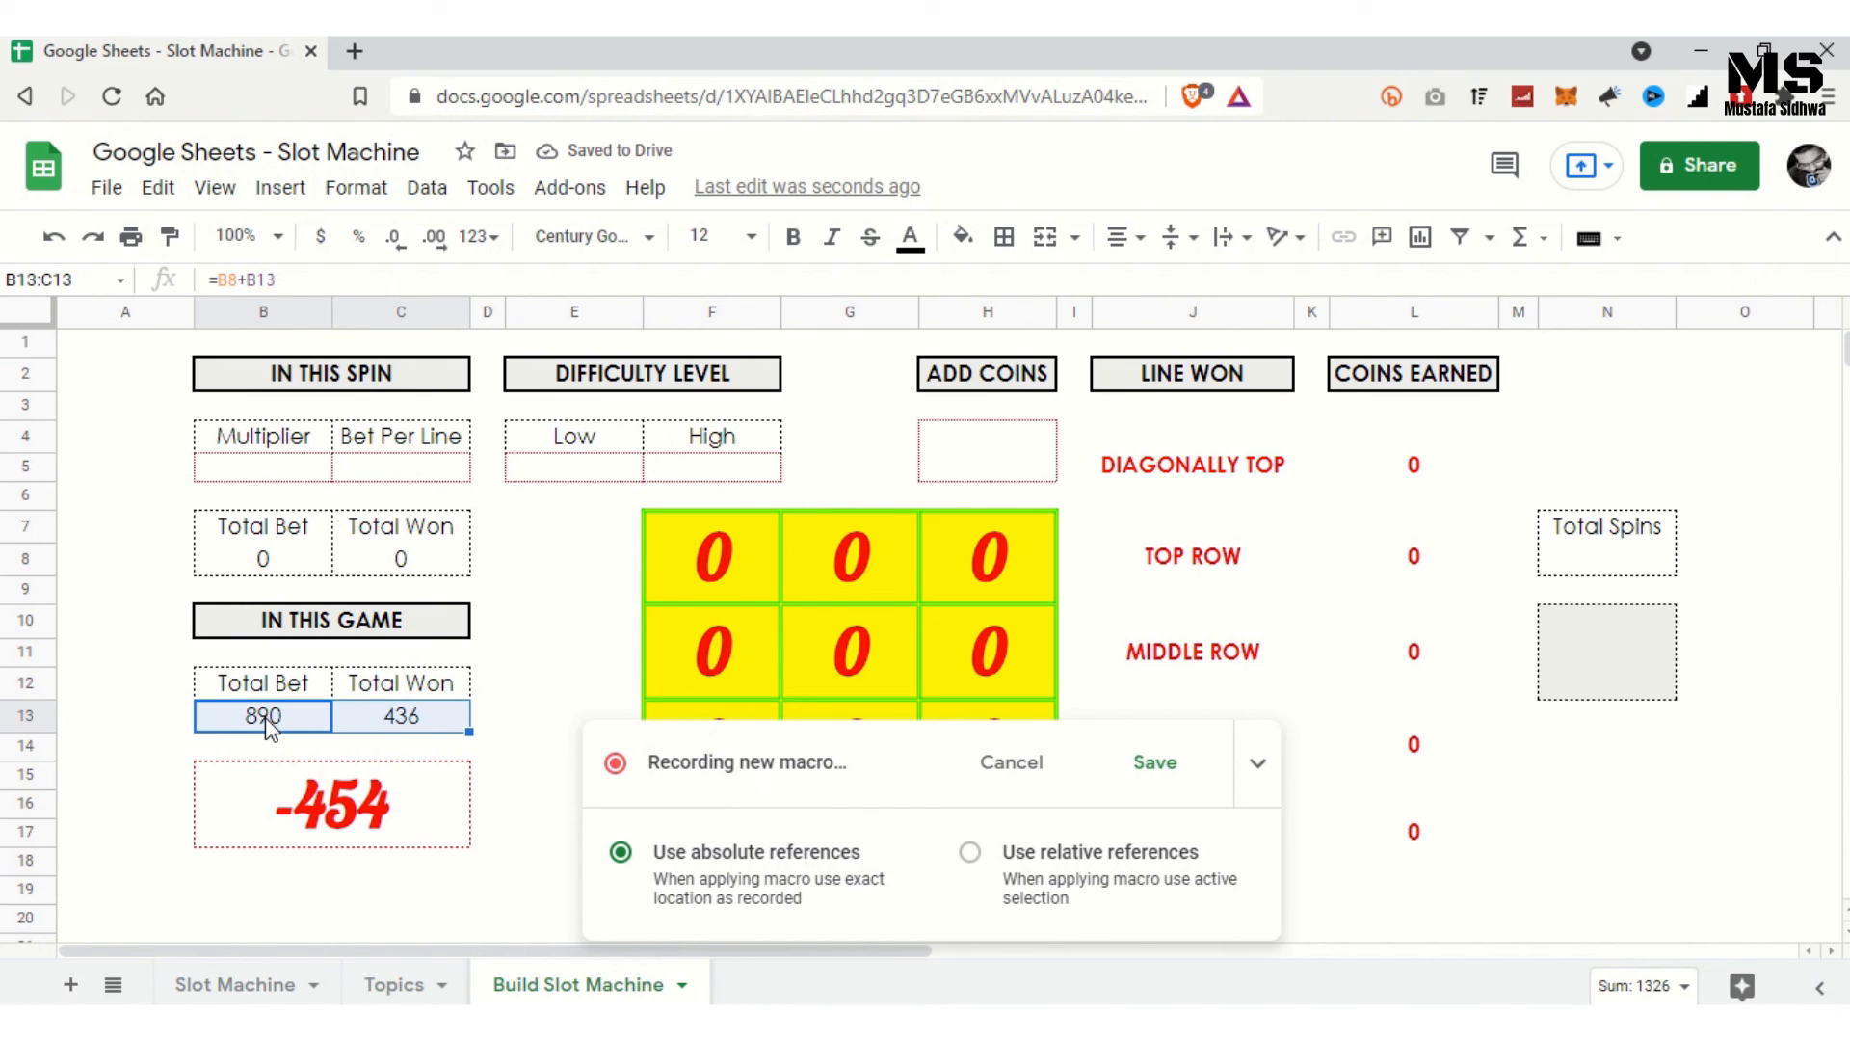
{"action": "key", "text": "ctrl+c"}
{"action": "key", "text": "ctrl+v"}
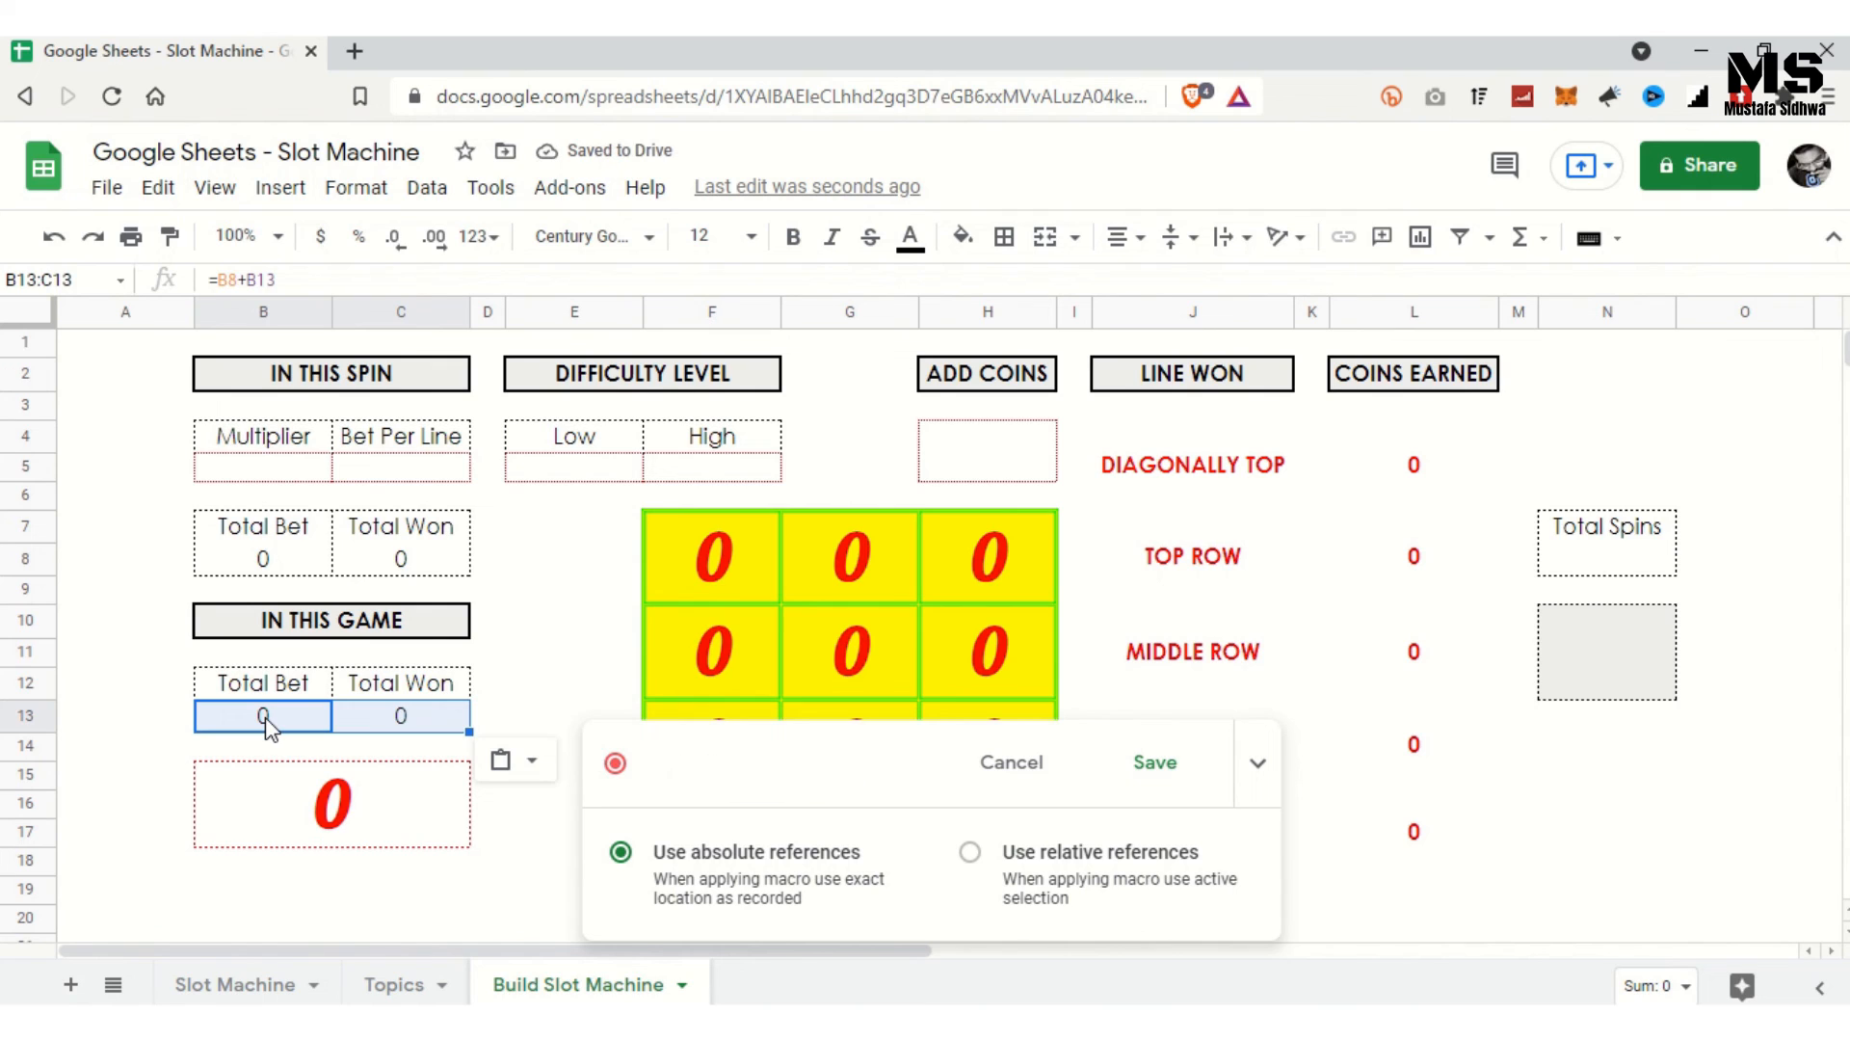
{"action": "left_click", "coordinate": [1599, 598]}
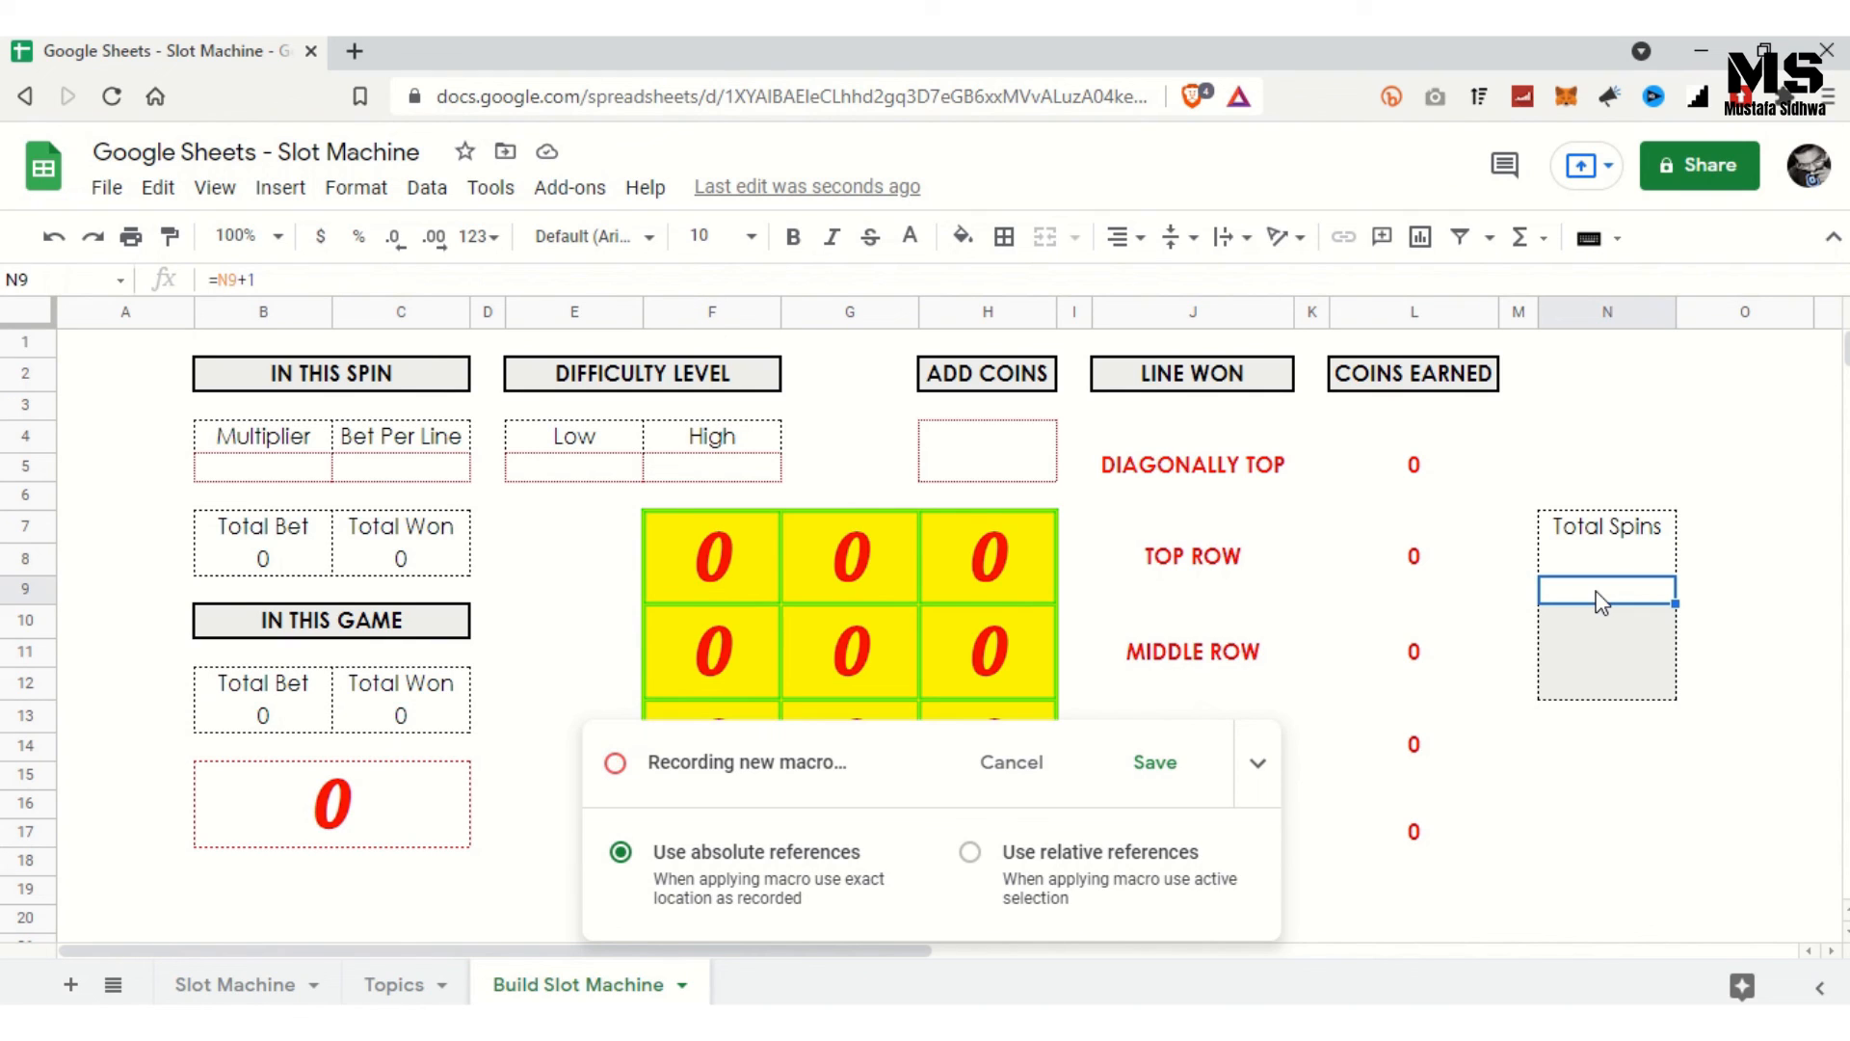
{"action": "key", "text": "ctrl+c"}
{"action": "key", "text": "ctrl+v"}
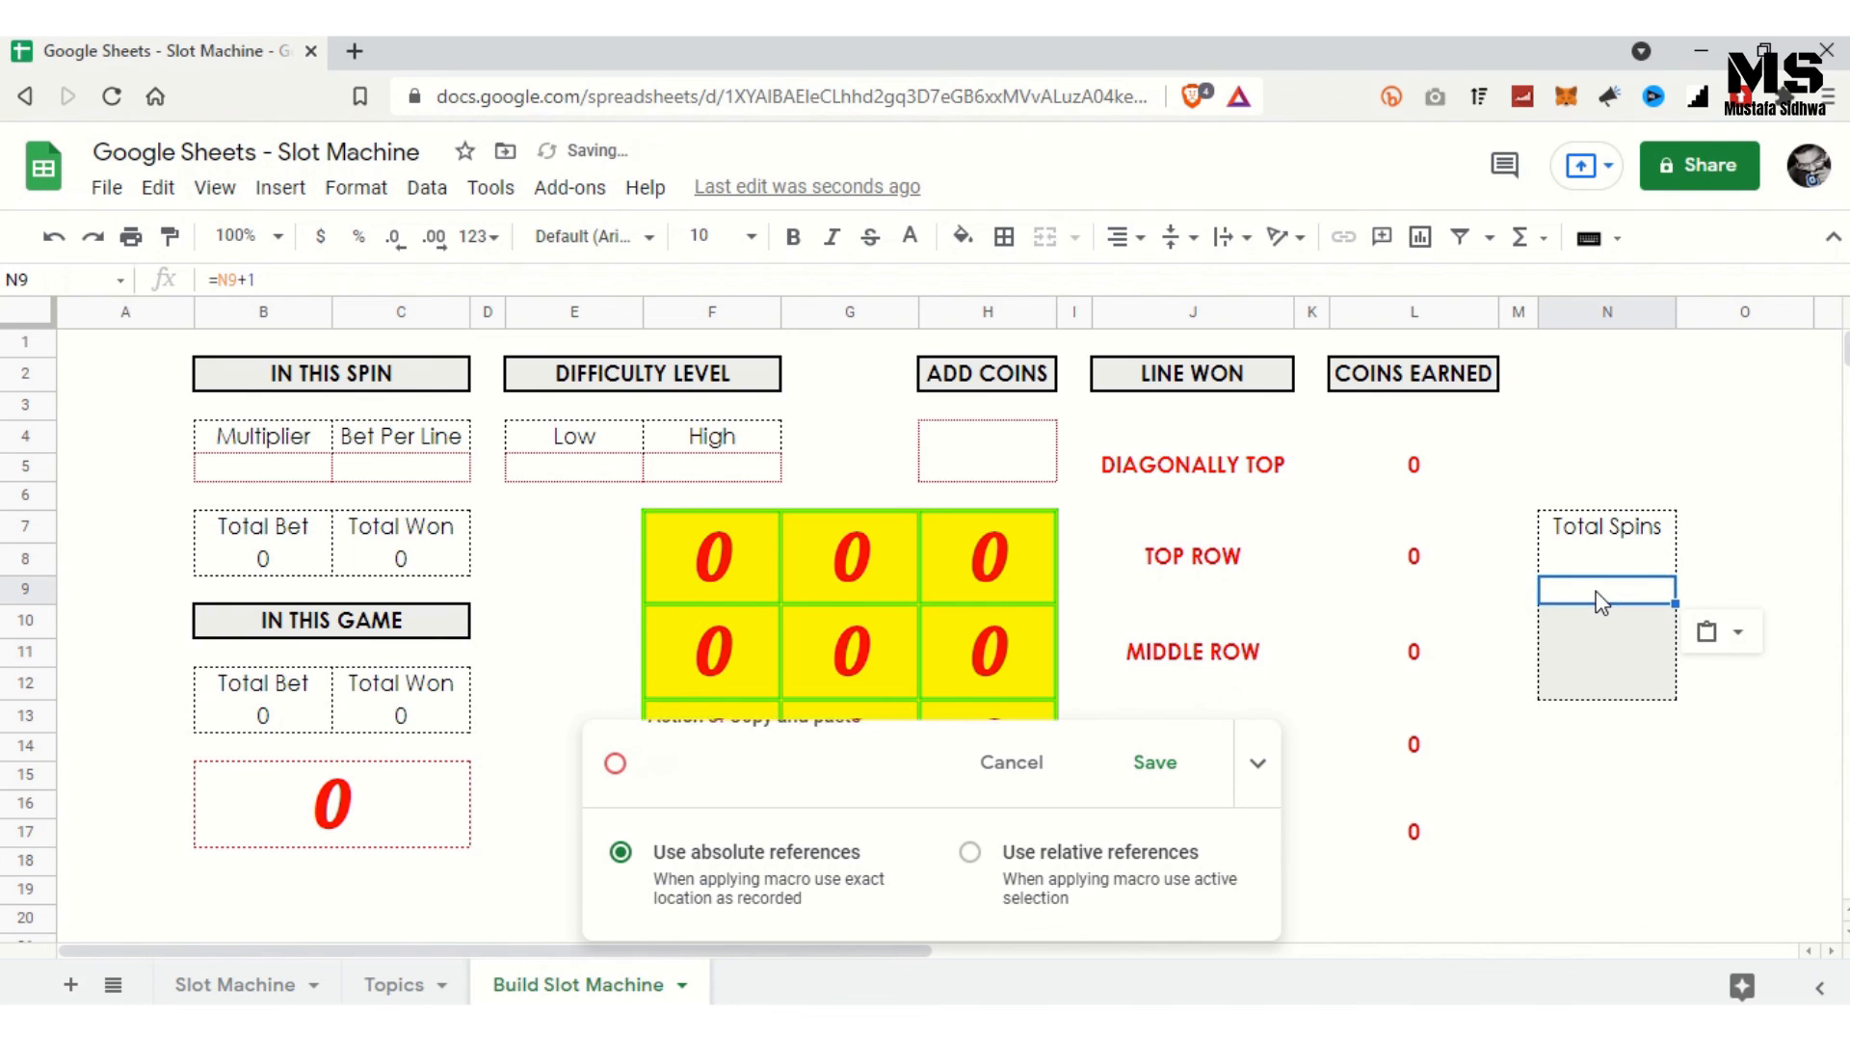
Step: Finish the recording and save the macro under the name Restart Game, without a shortcut number
{"action": "left_click", "coordinate": [1154, 766]}
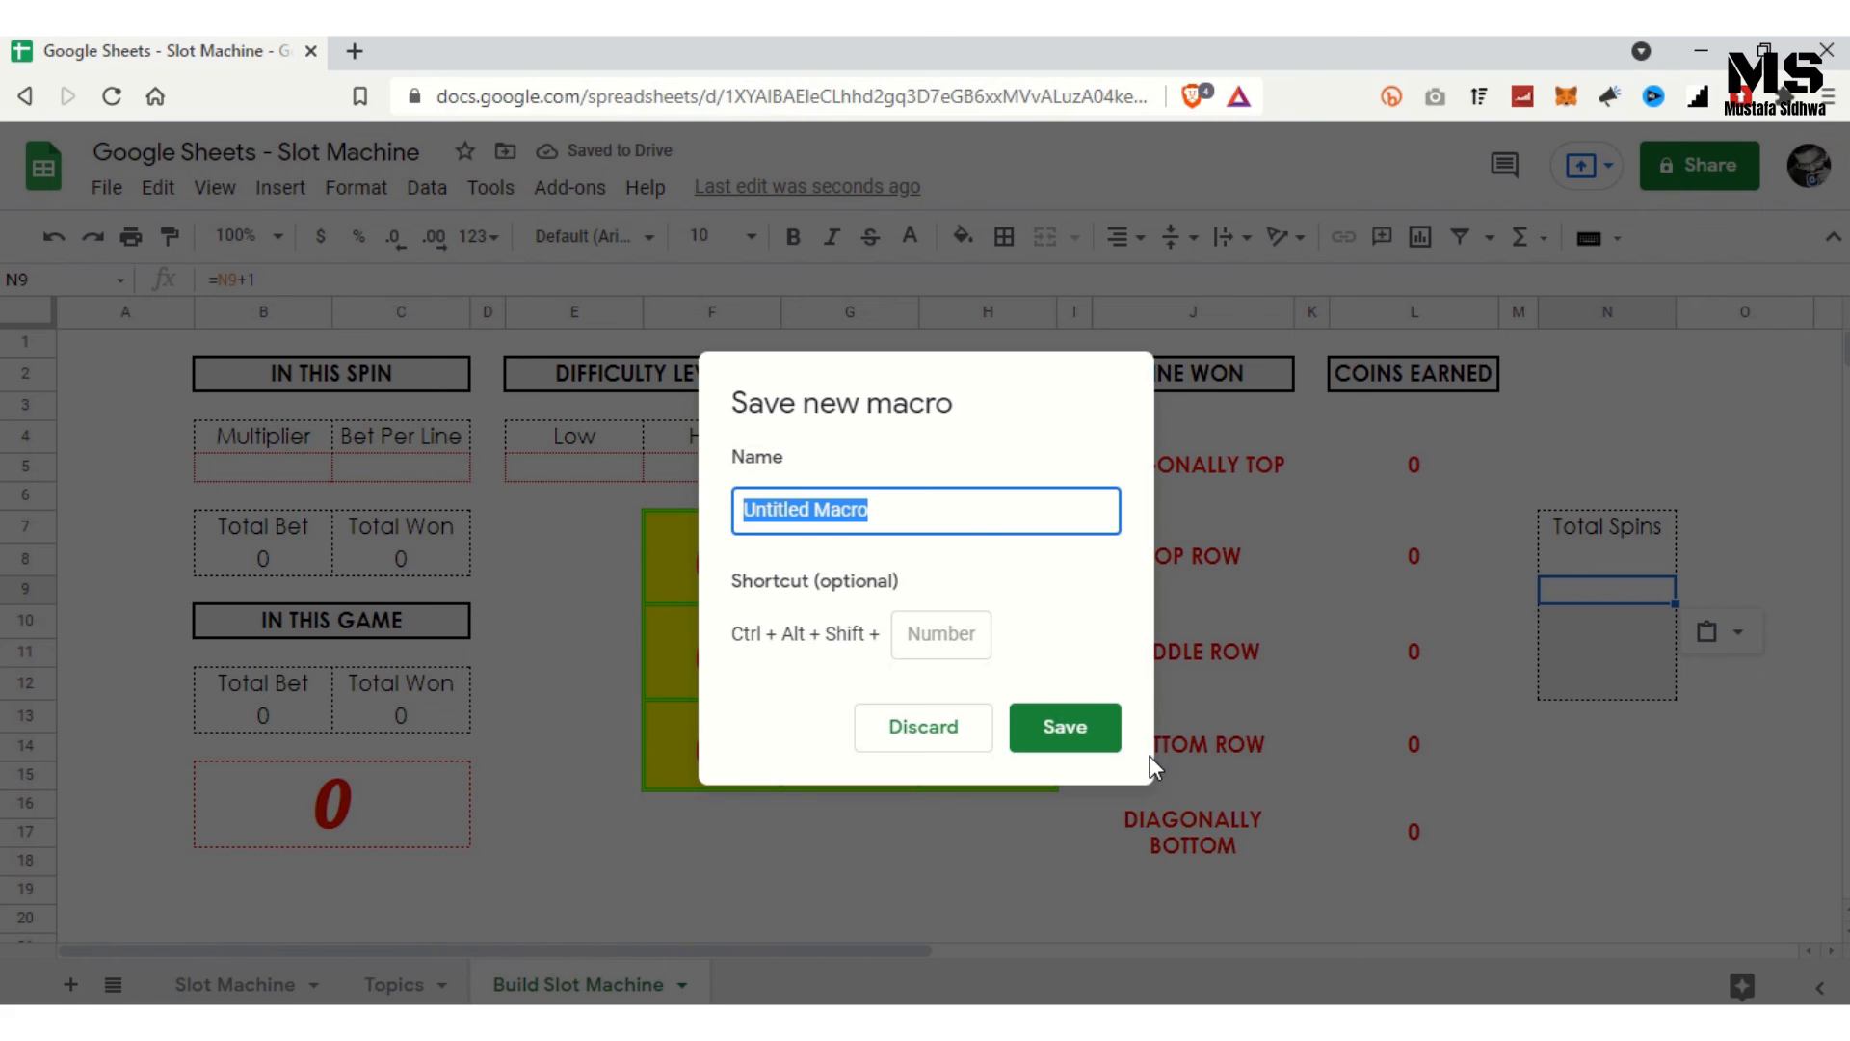
{"action": "type", "text": "Restart Game"}
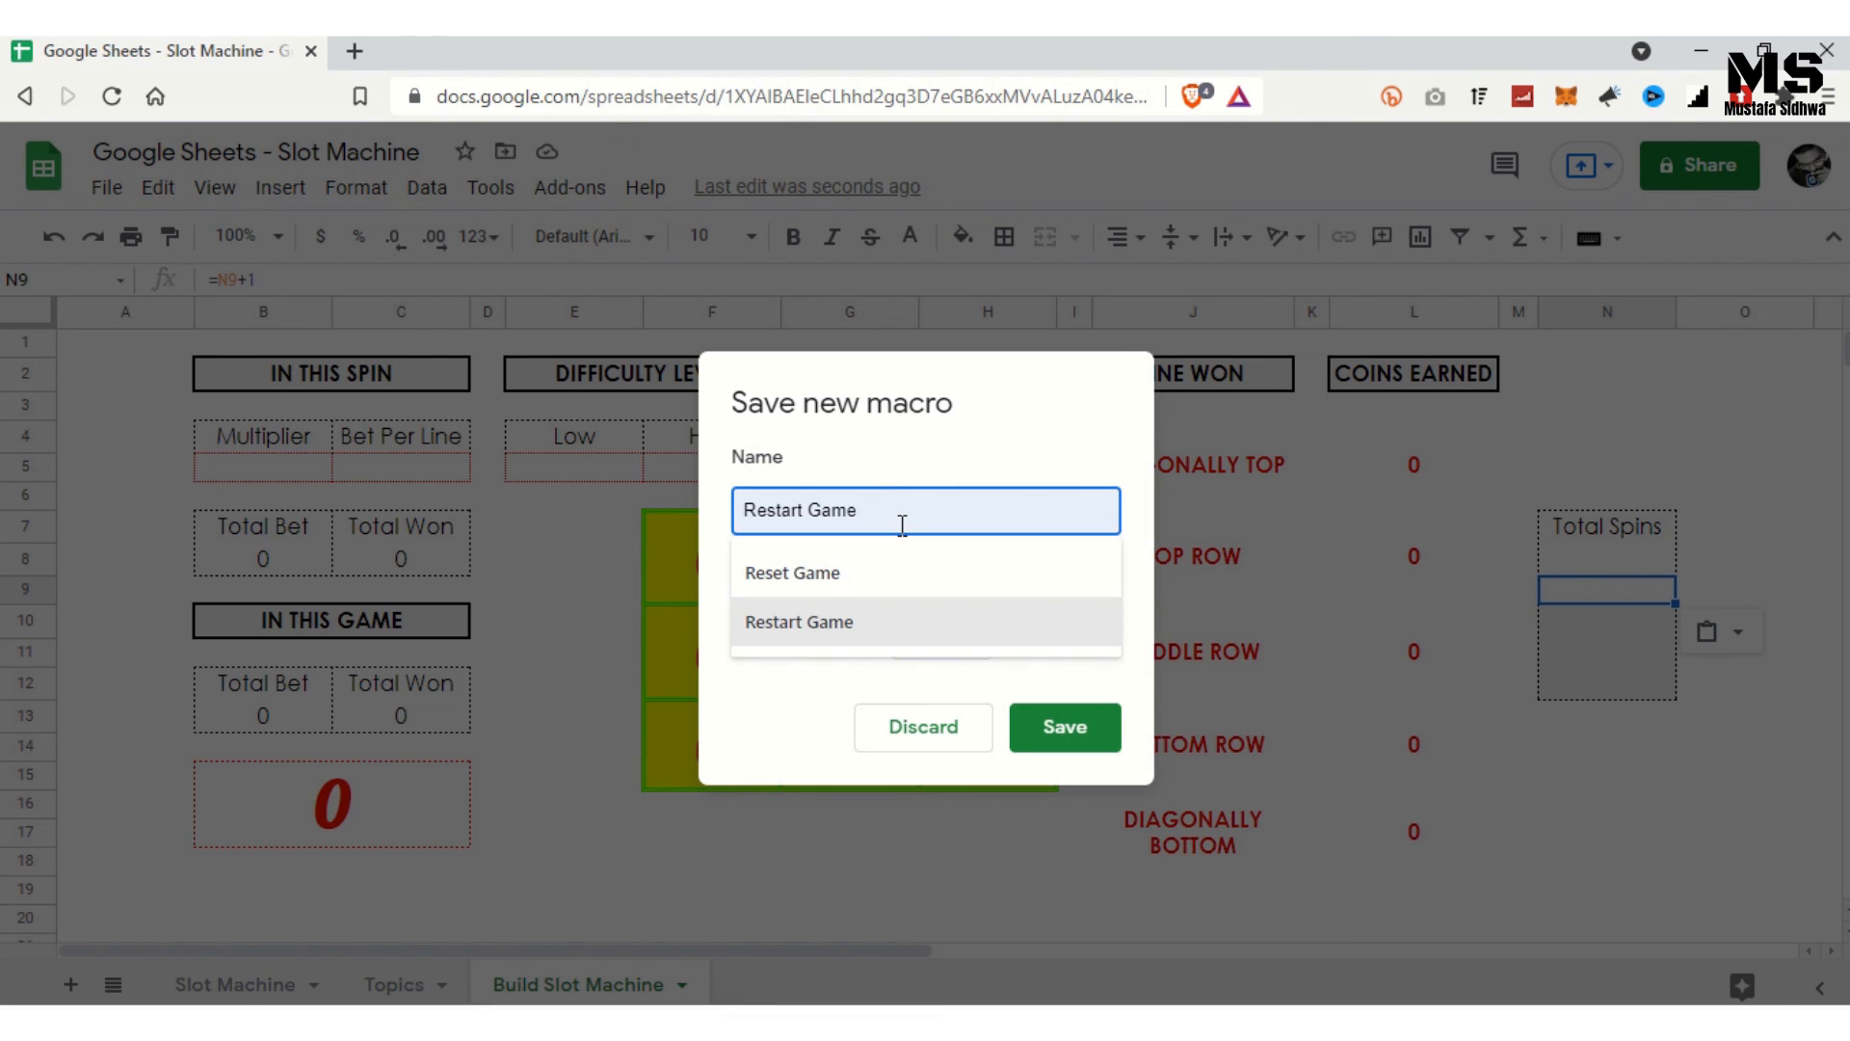
{"action": "left_click", "coordinate": [935, 622]}
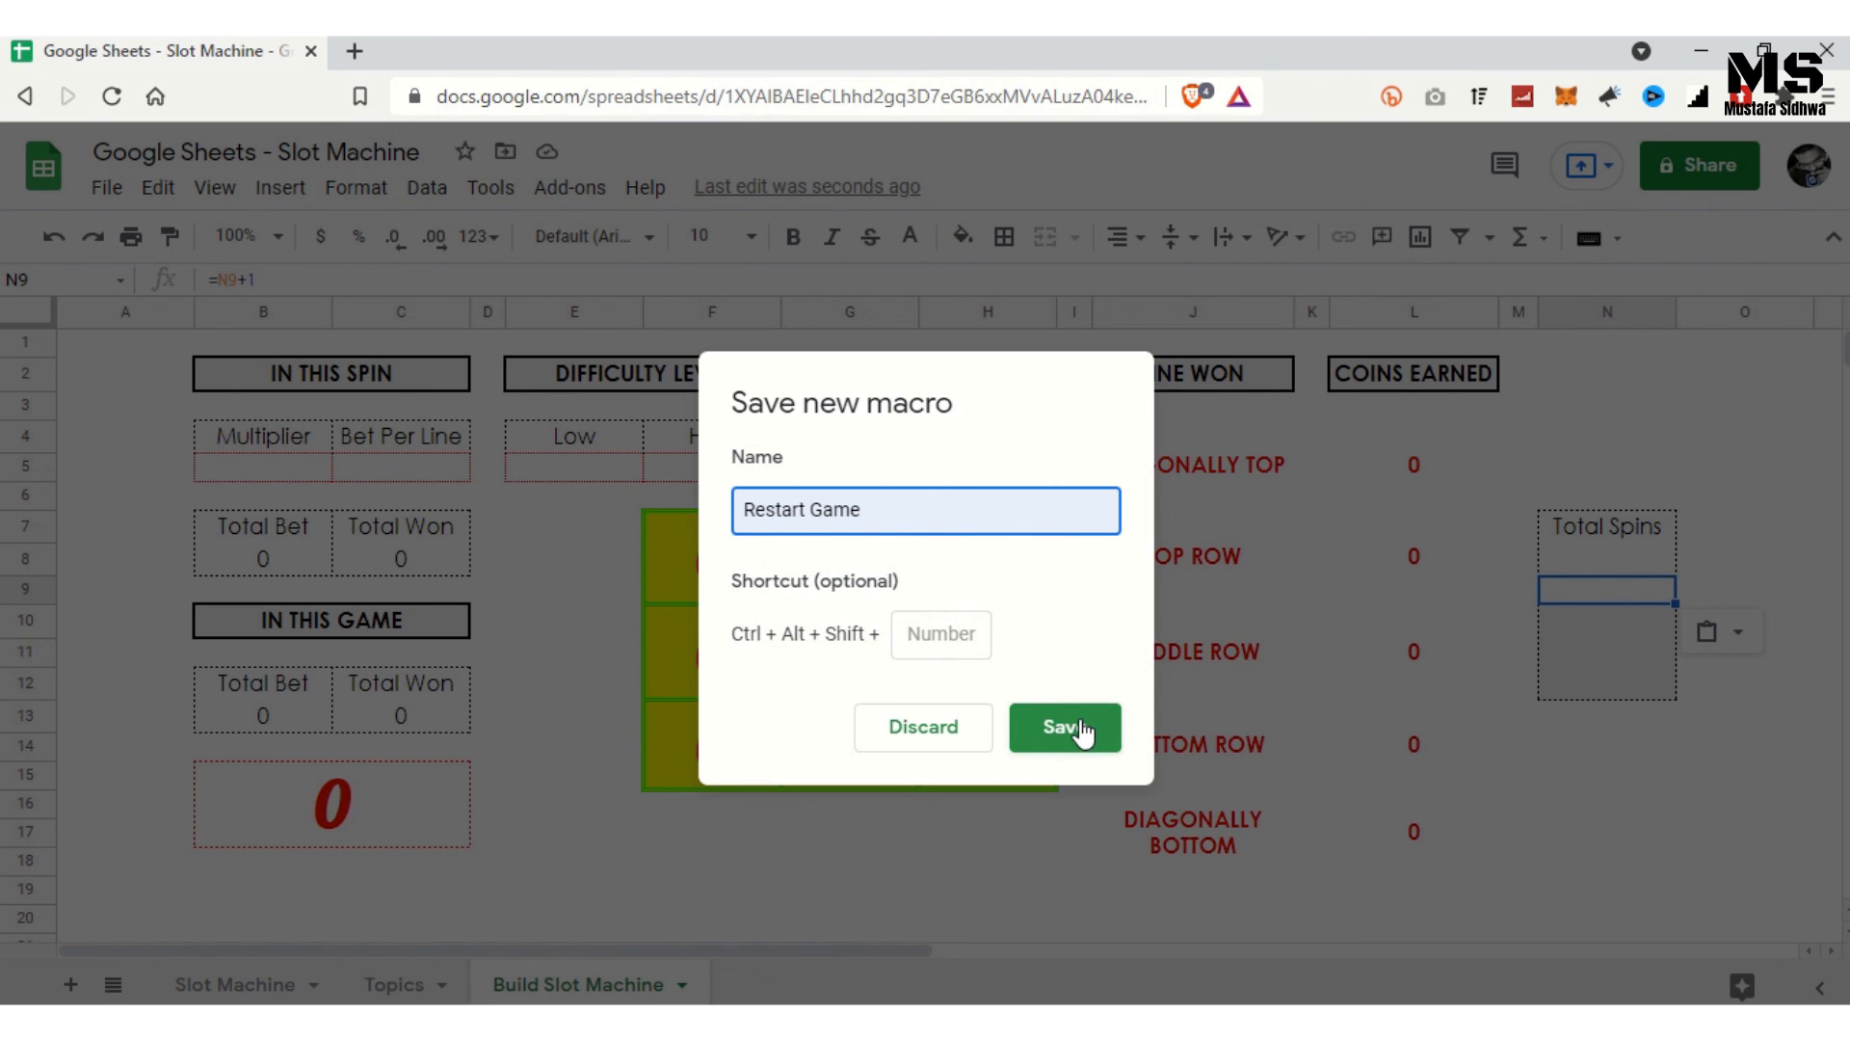
{"action": "left_click", "coordinate": [1065, 728]}
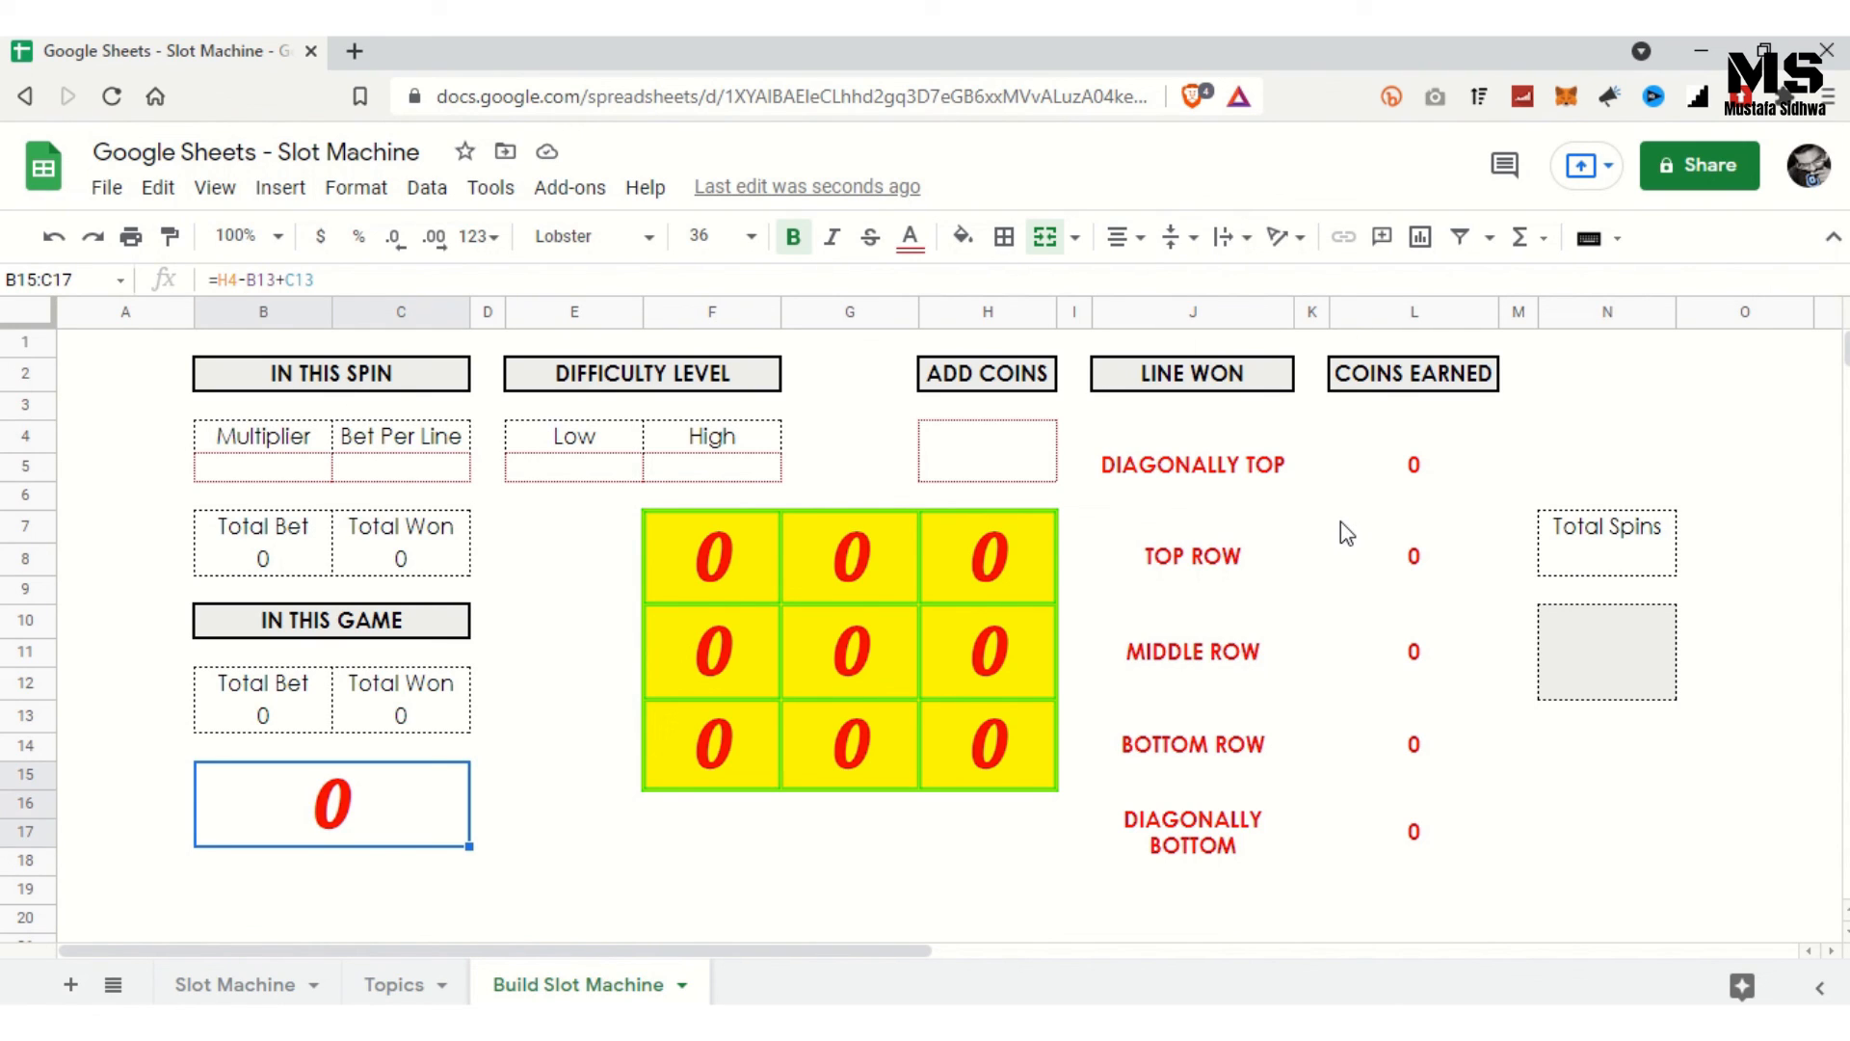
Step: Enter 500 under Add Coins and set the difficulty level to Low 1 and High 3
{"action": "left_click", "coordinate": [963, 466]}
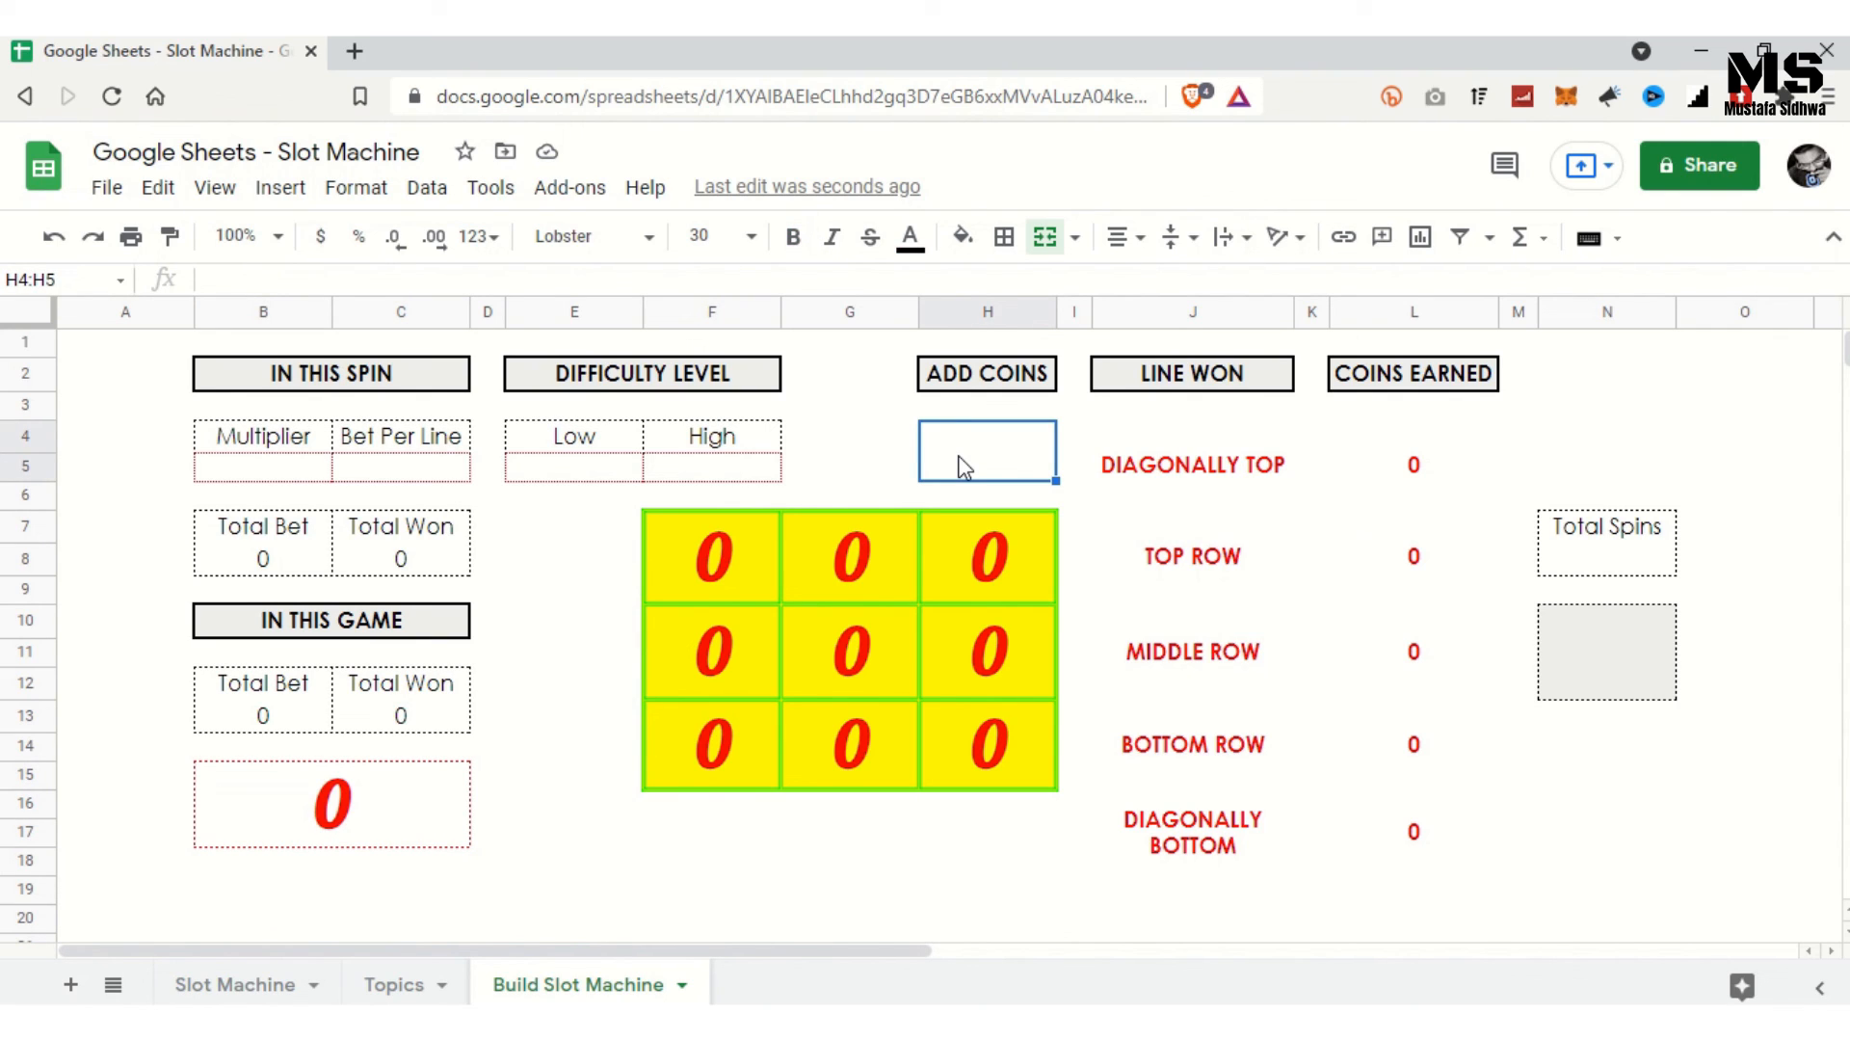
{"action": "type", "text": "500"}
{"action": "key", "text": "ctrl+Return"}
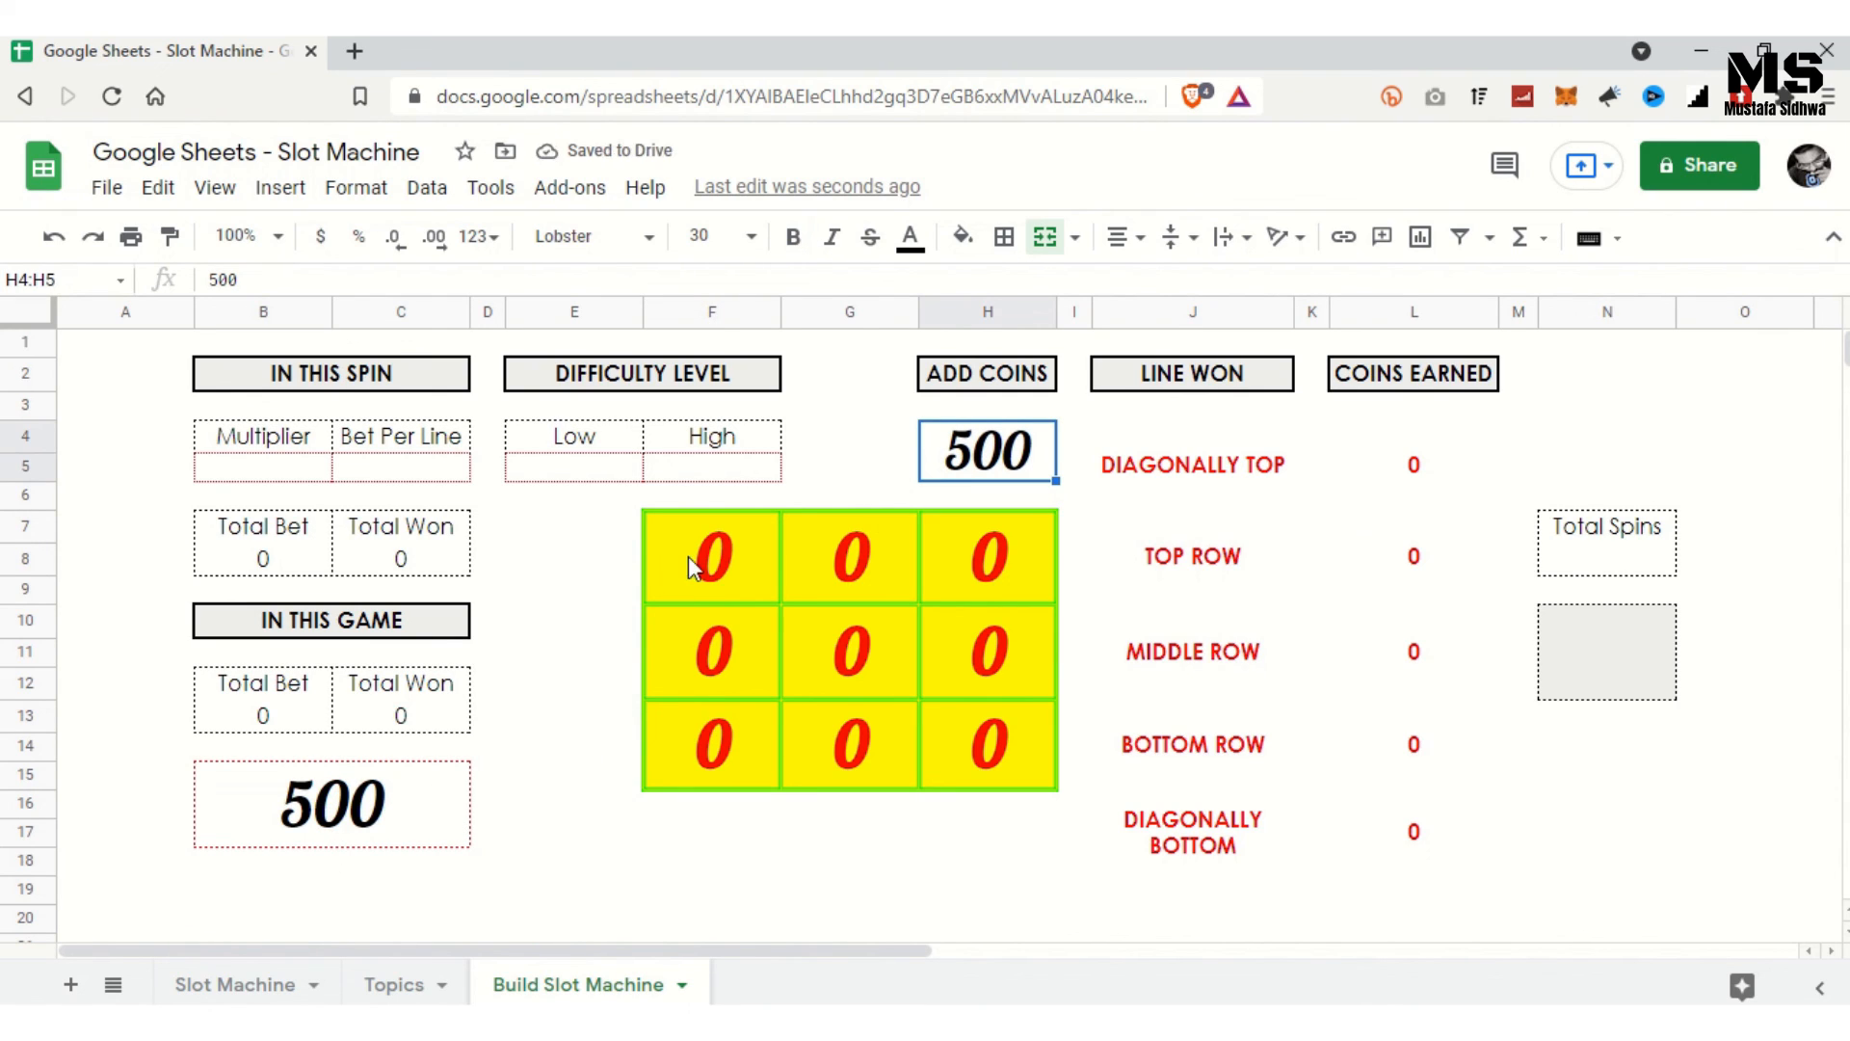
{"action": "left_click", "coordinate": [571, 472]}
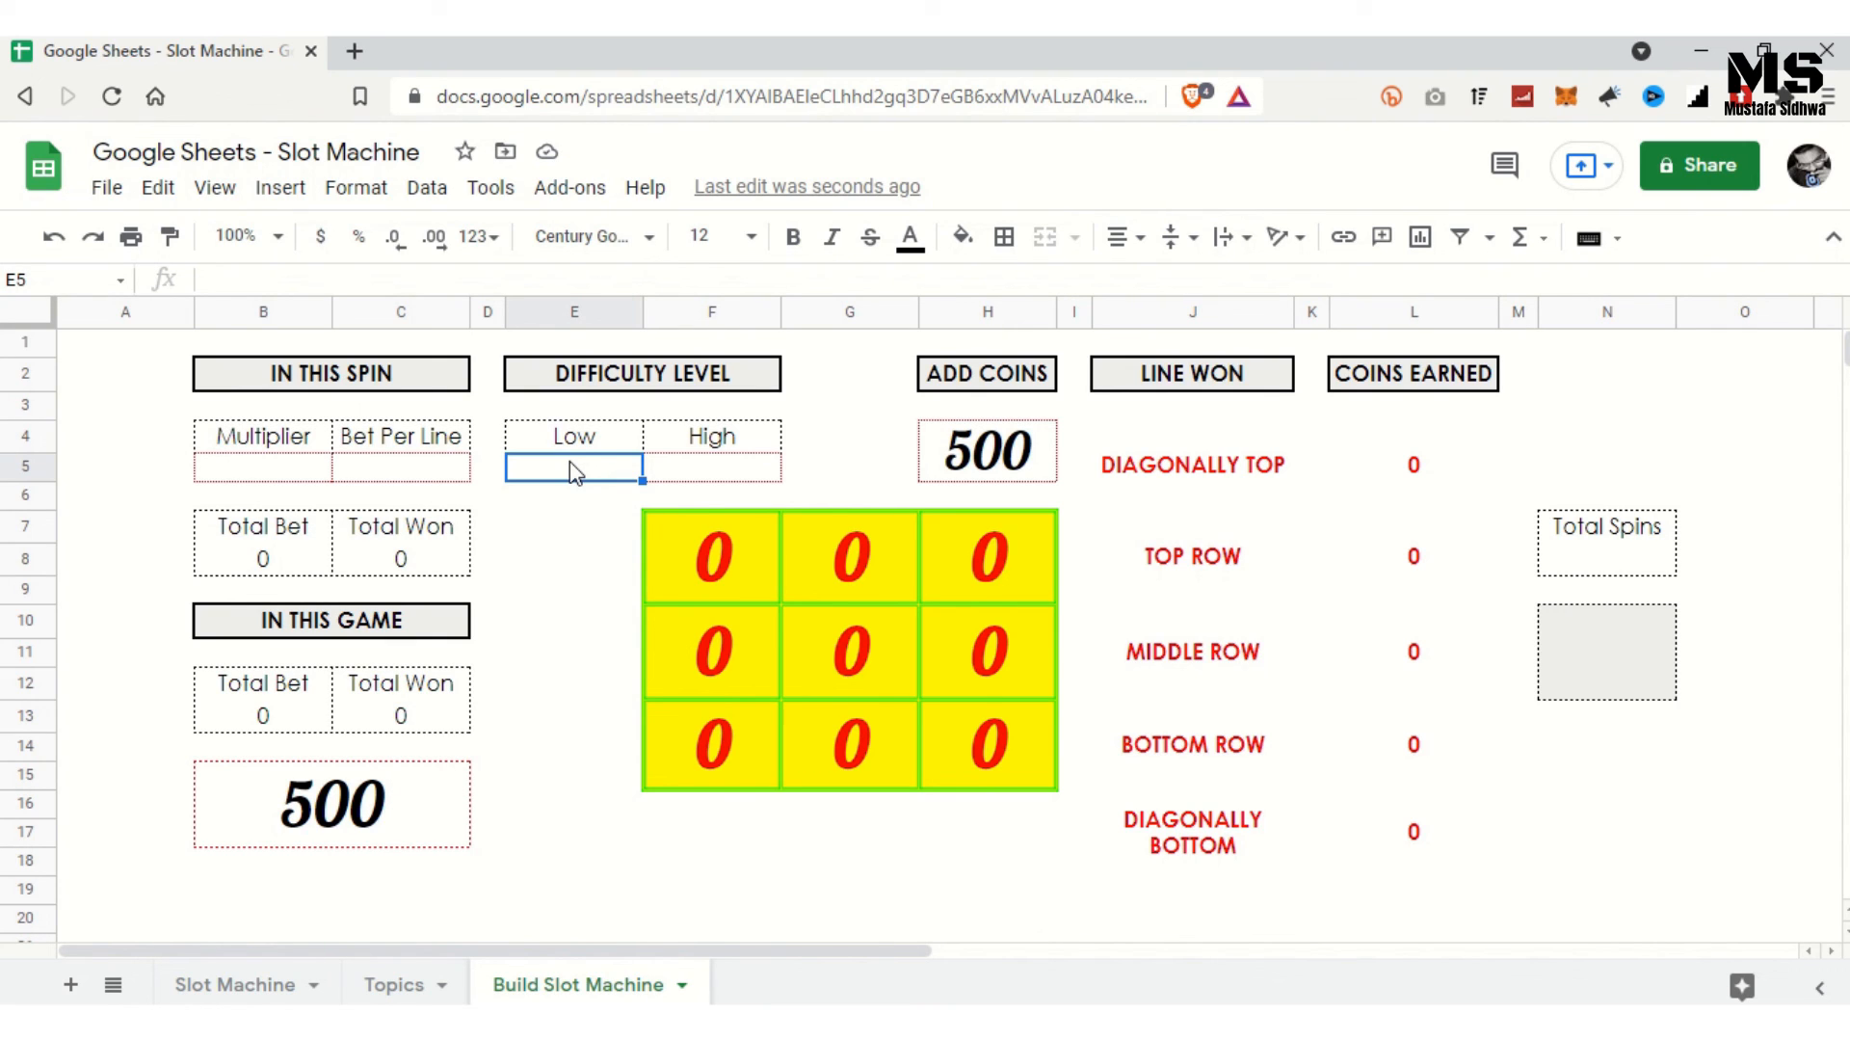
{"action": "type", "text": "1"}
{"action": "key", "text": "Tab"}
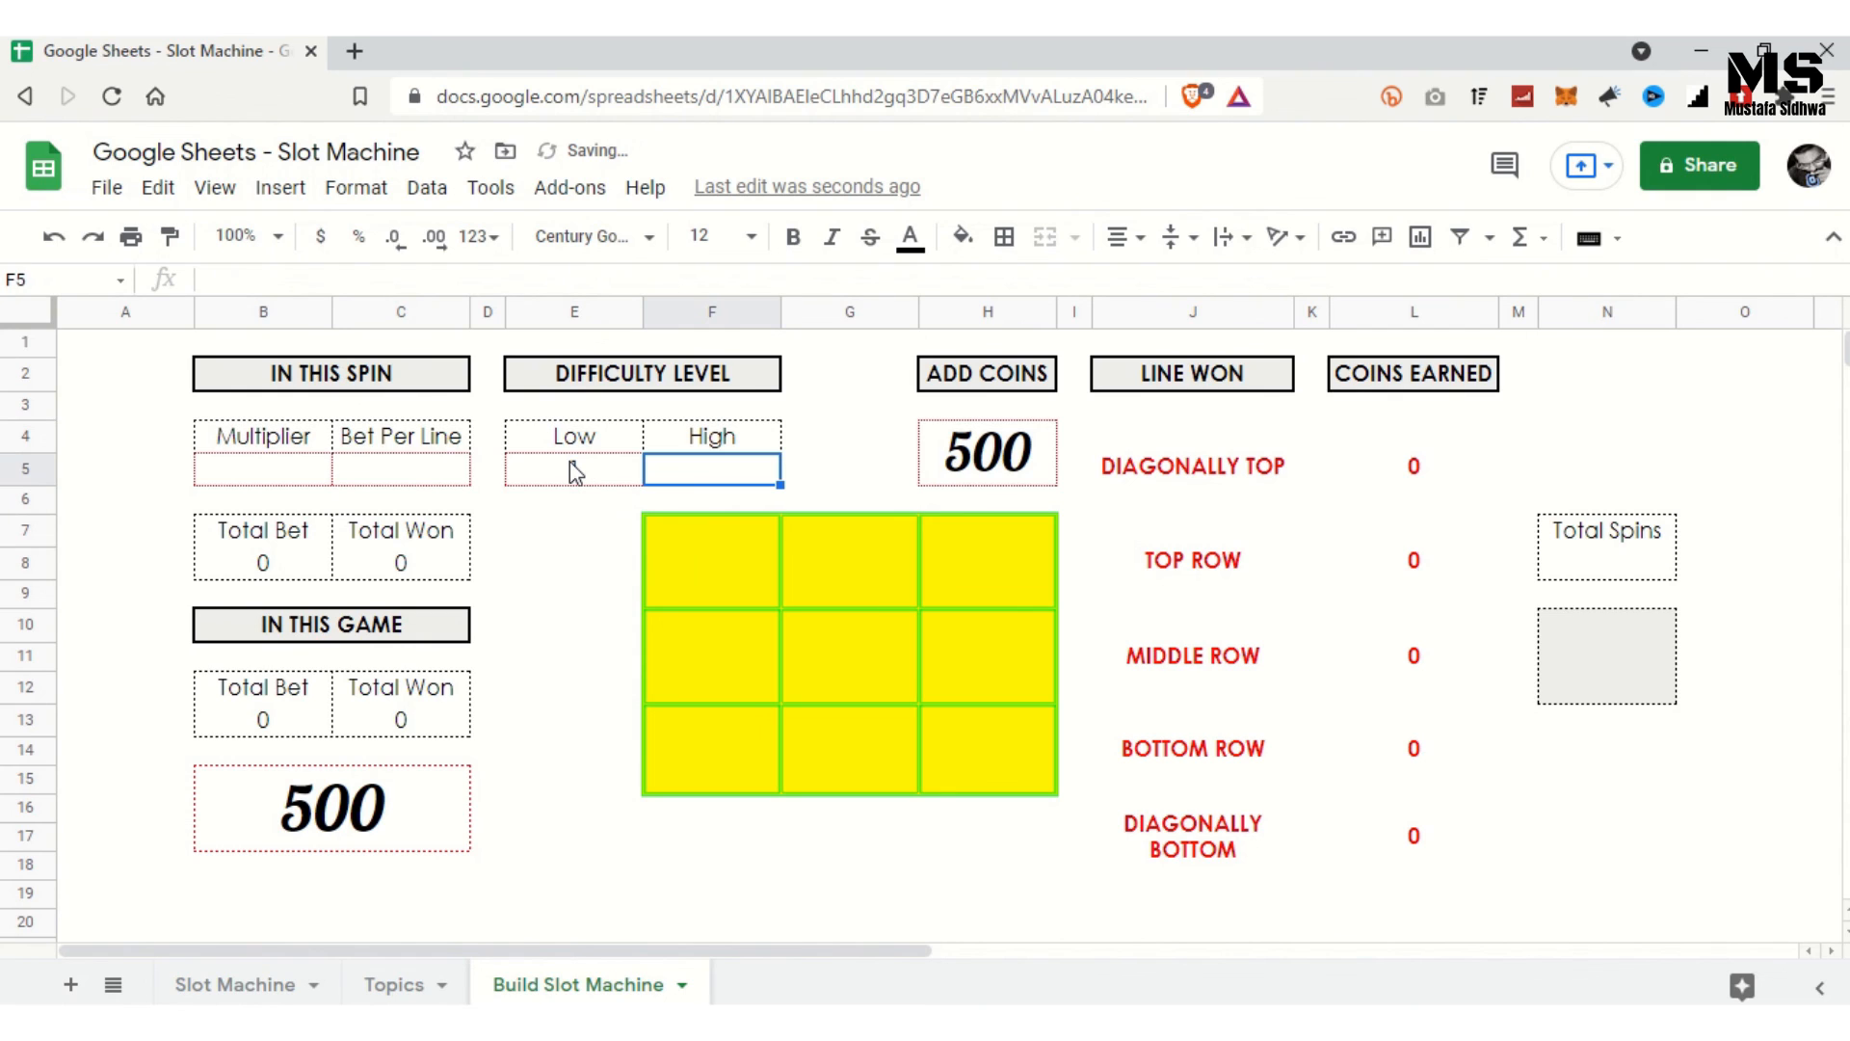
{"action": "type", "text": "3"}
{"action": "key", "text": "Return"}
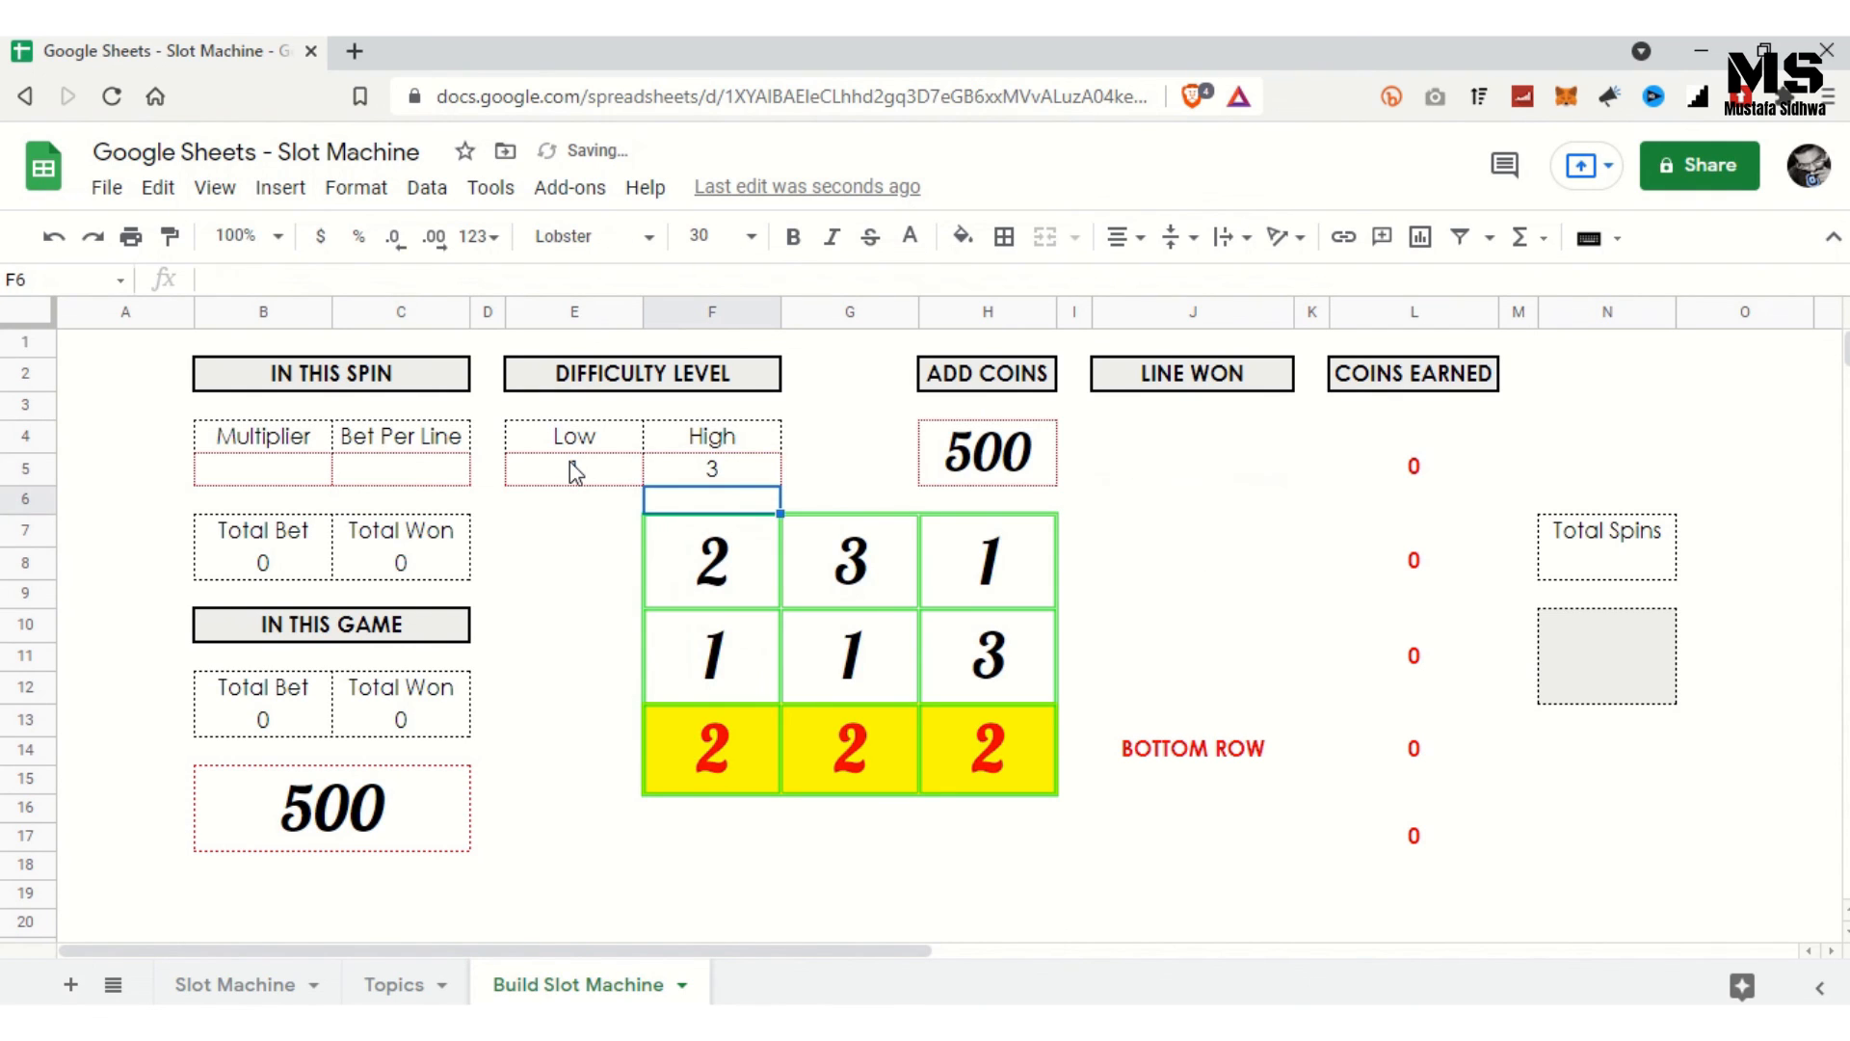
Step: Set the spin's multiplier to 5 and the bet per line to 2
{"action": "key", "text": "Up"}
{"action": "key", "text": "Left"}
{"action": "key", "text": "Left"}
{"action": "key", "text": "Left"}
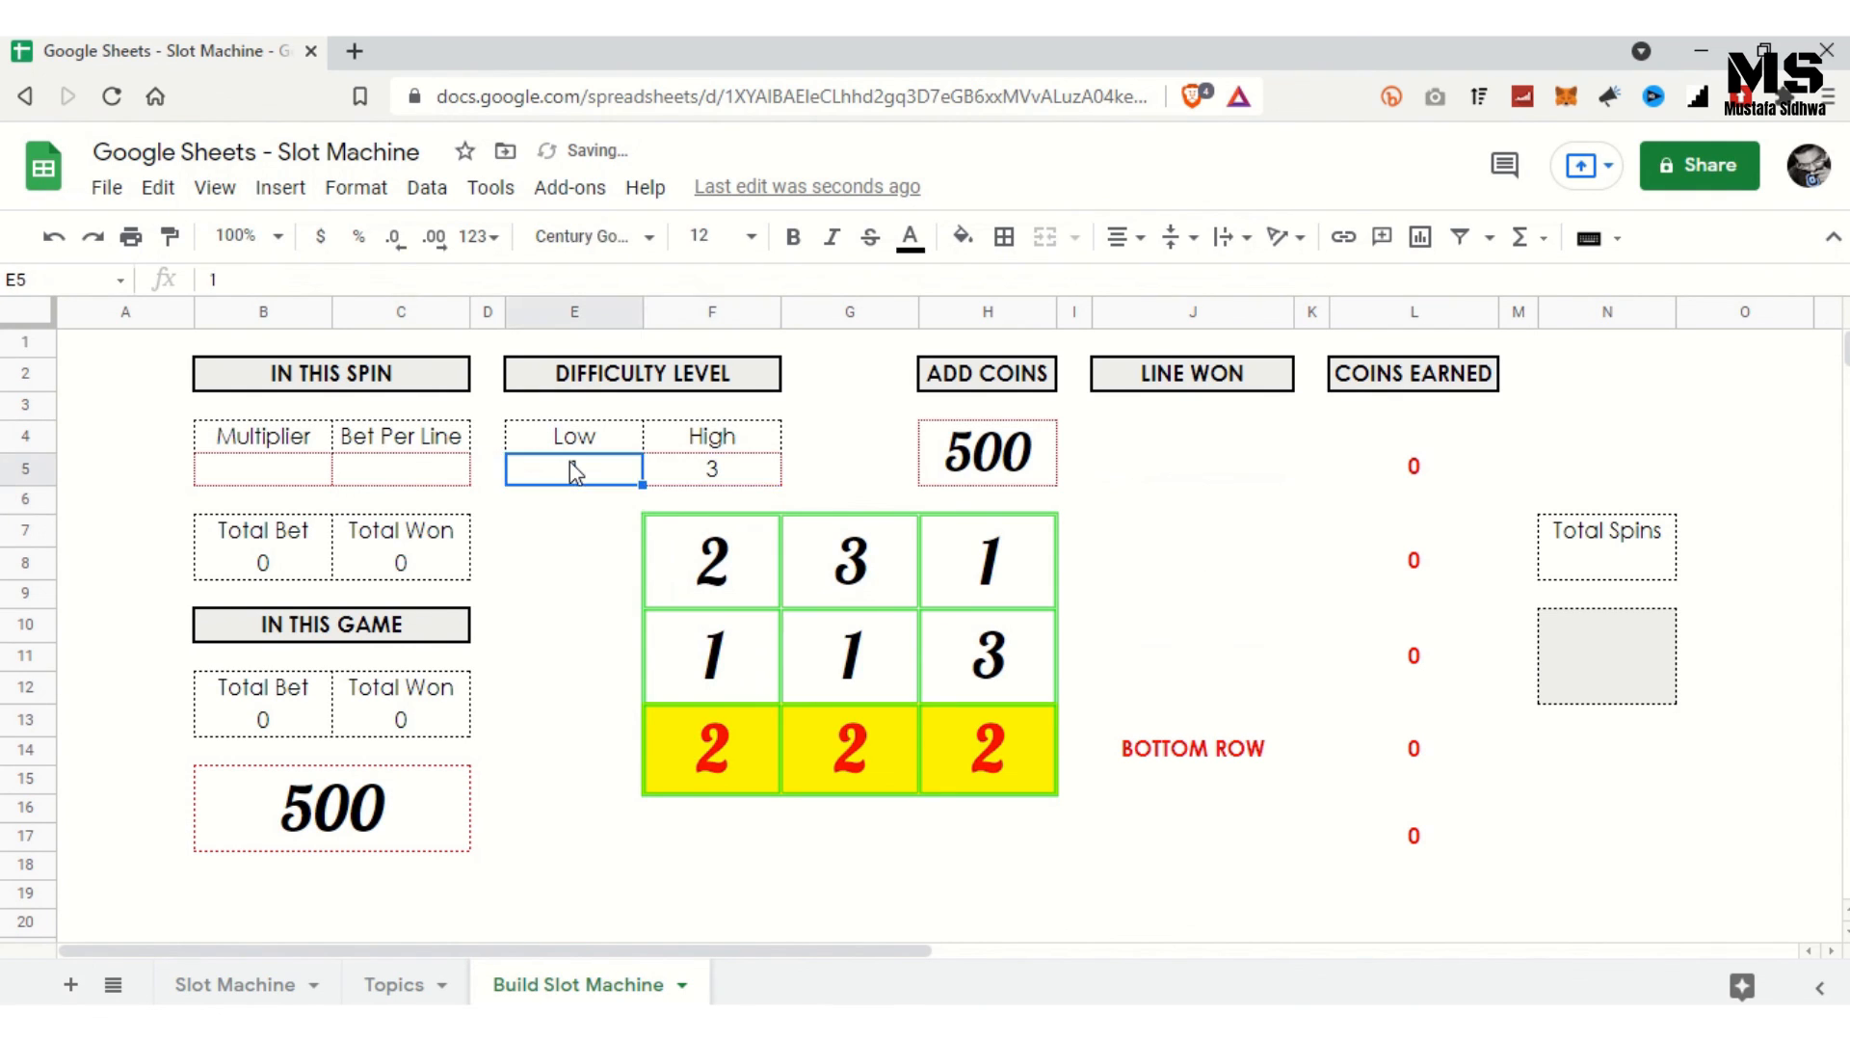
{"action": "key", "text": "Left"}
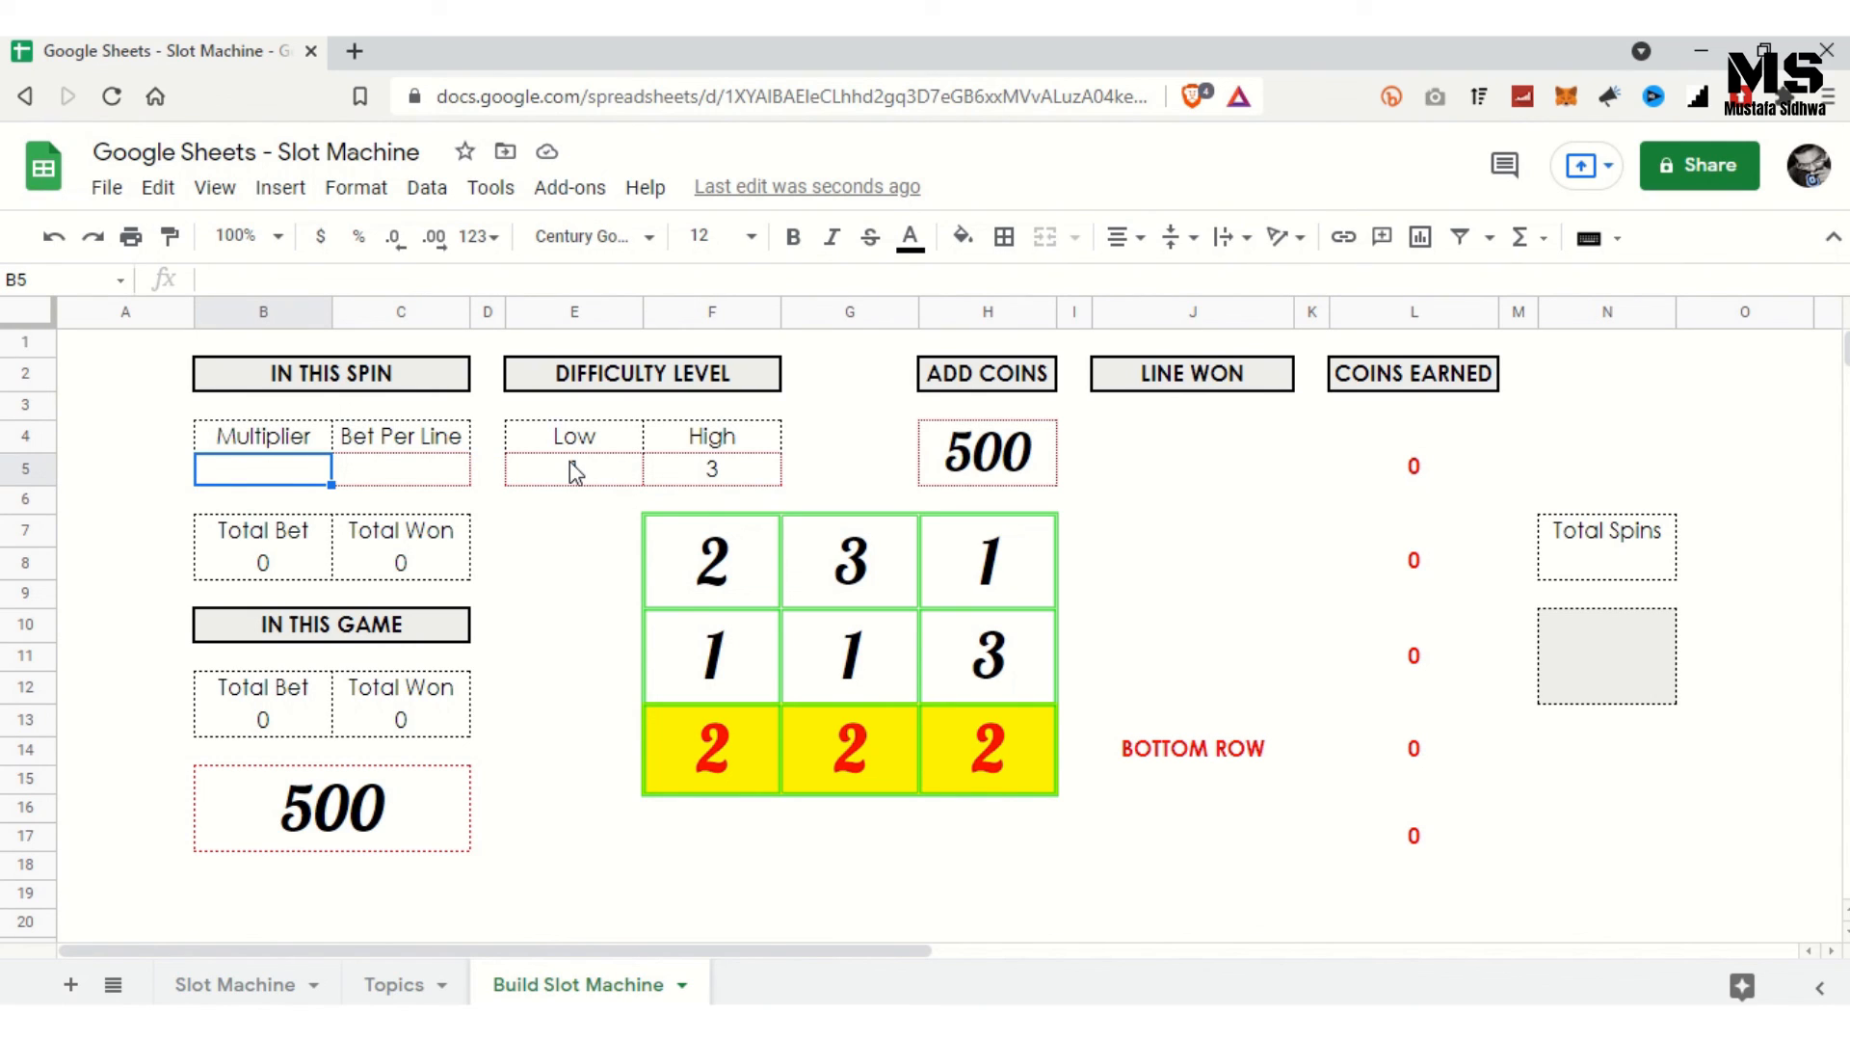
{"action": "type", "text": "5"}
{"action": "key", "text": "Tab"}
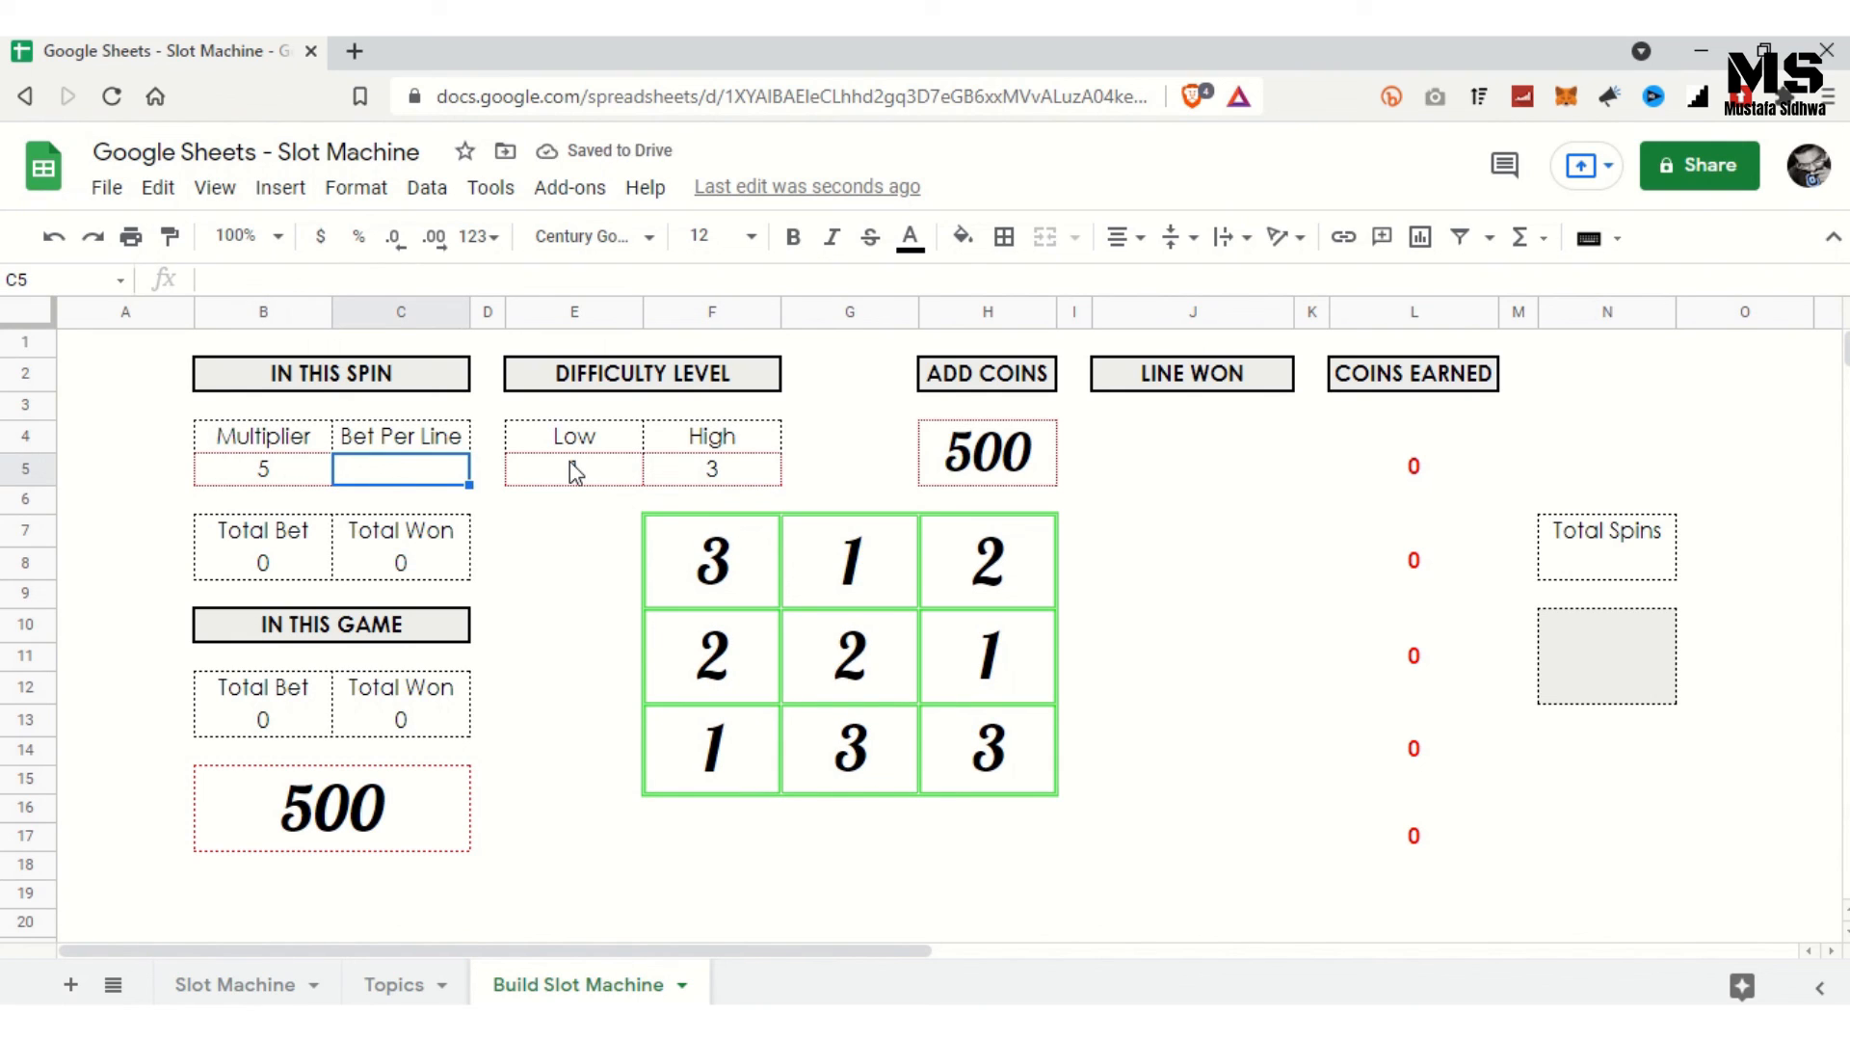
{"action": "type", "text": "2"}
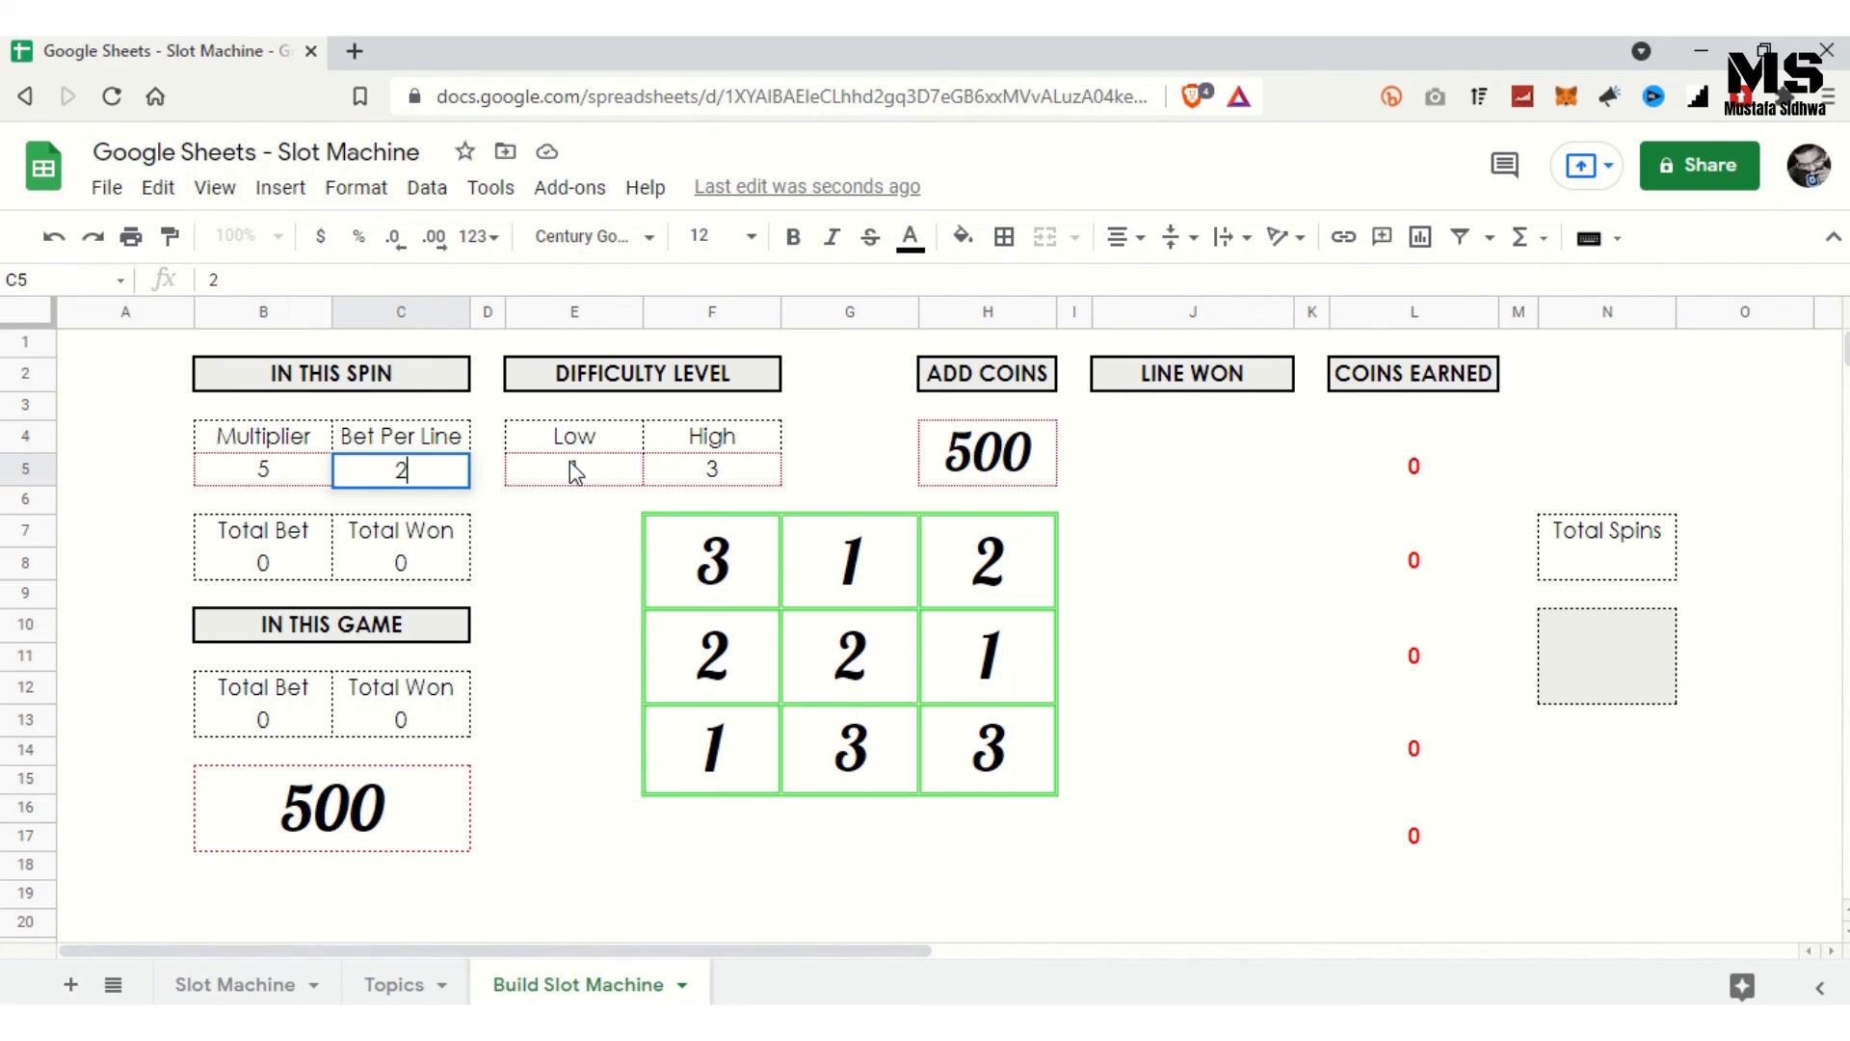
{"action": "key", "text": "Return"}
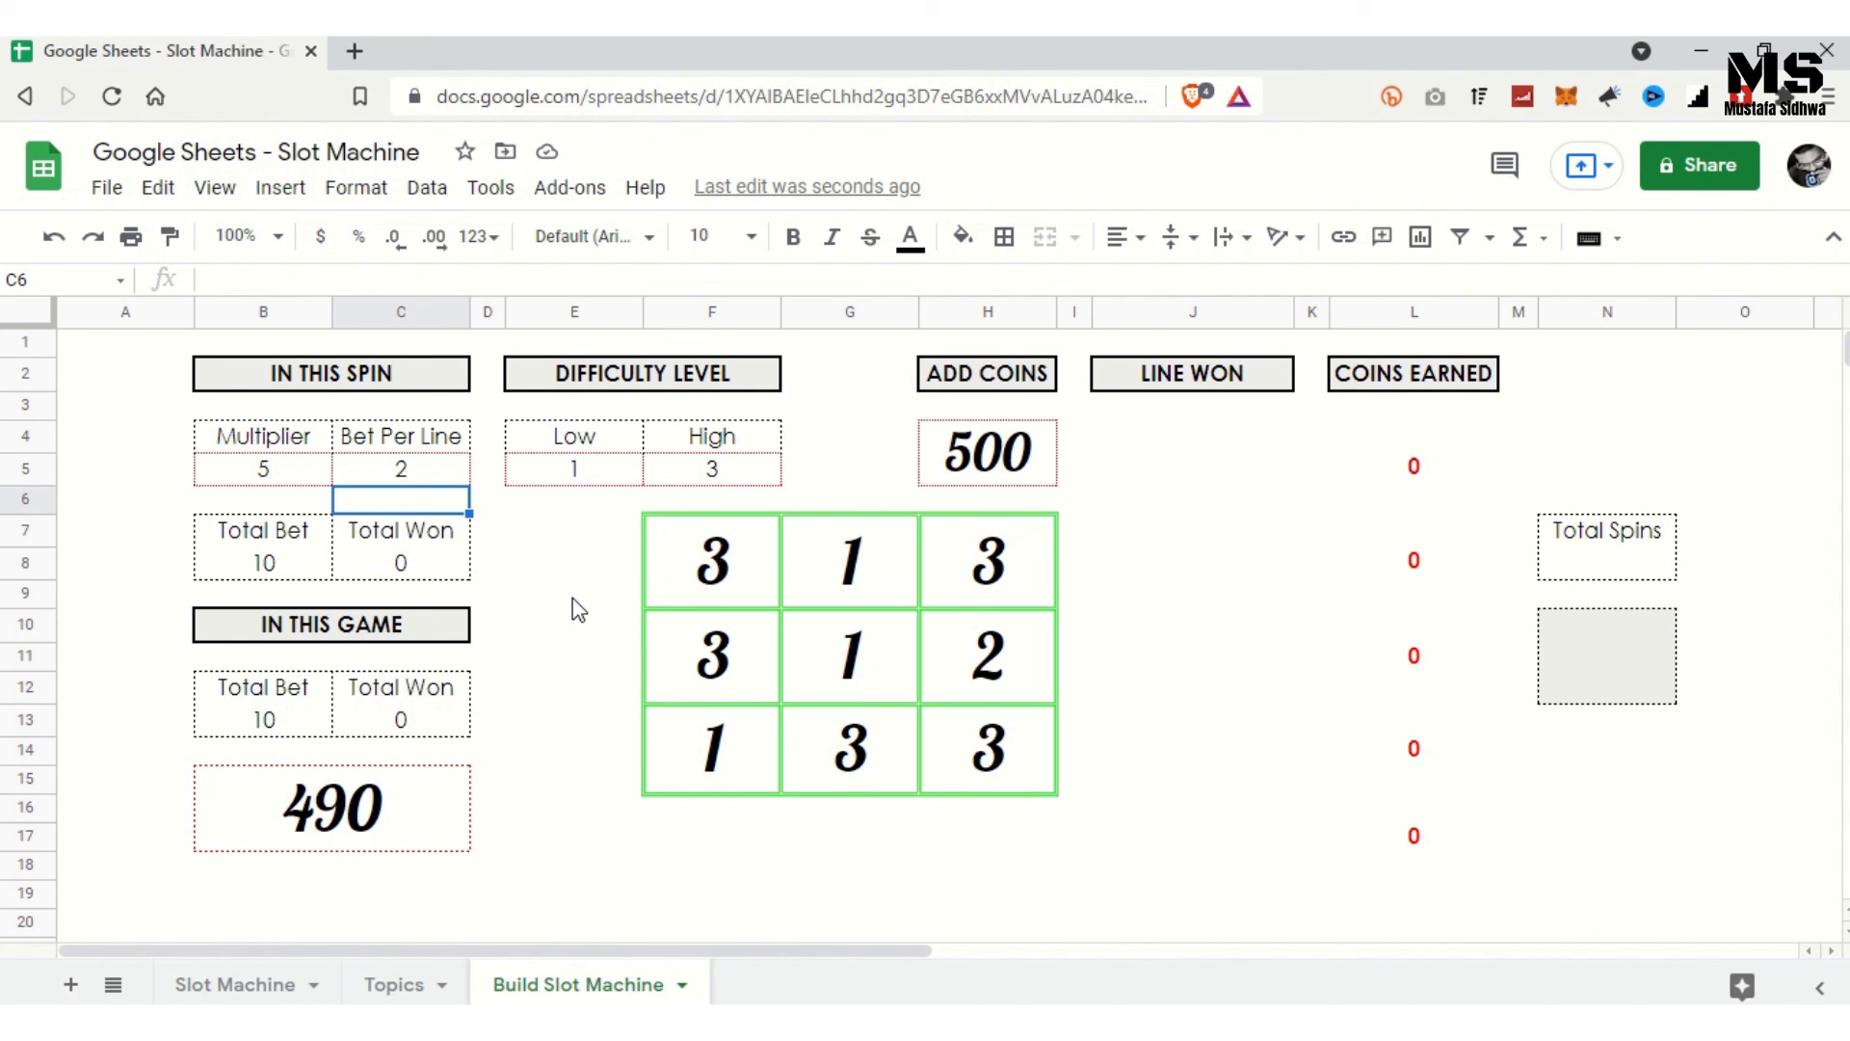
Step: Spin the slot machine repeatedly by clearing the empty cell C6, testing the winning lines, coin totals and spin counter
{"action": "key", "text": "Delete"}
{"action": "key", "text": "Delete"}
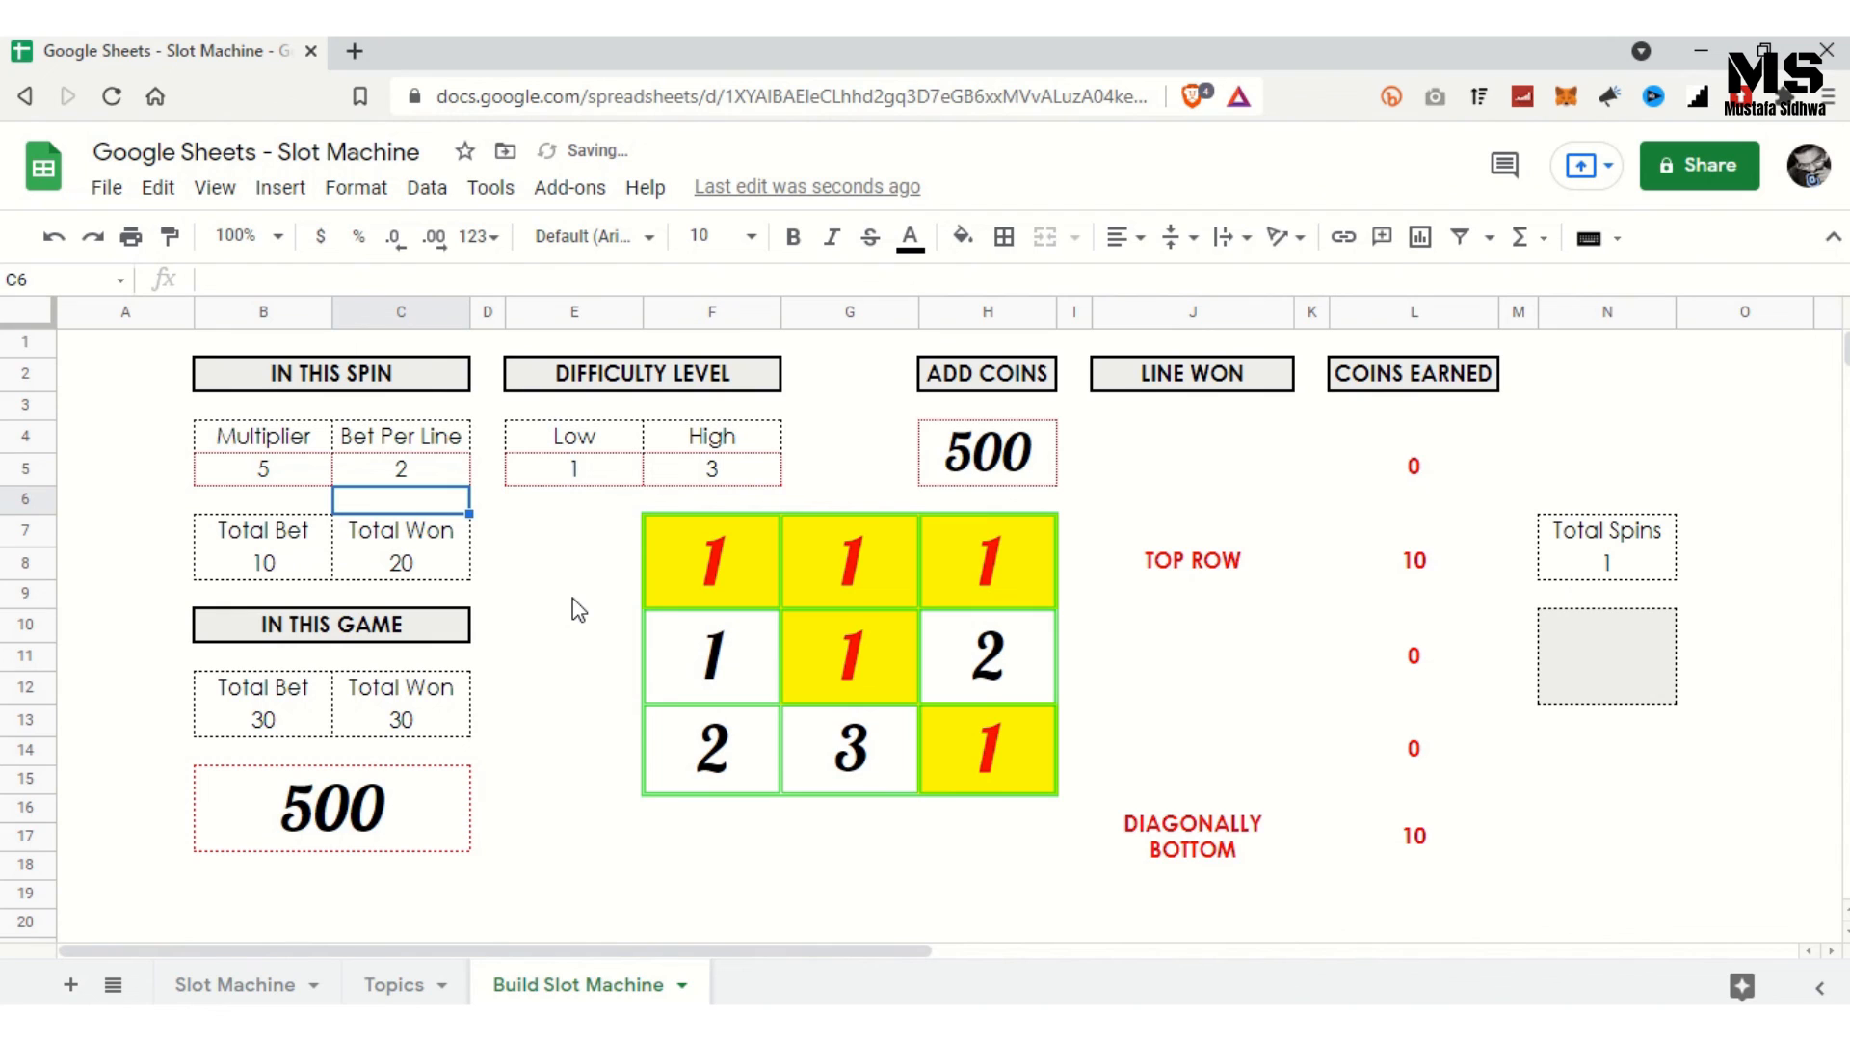
{"action": "key", "text": "Delete"}
{"action": "key", "text": "Delete"}
{"action": "key", "text": "Delete"}
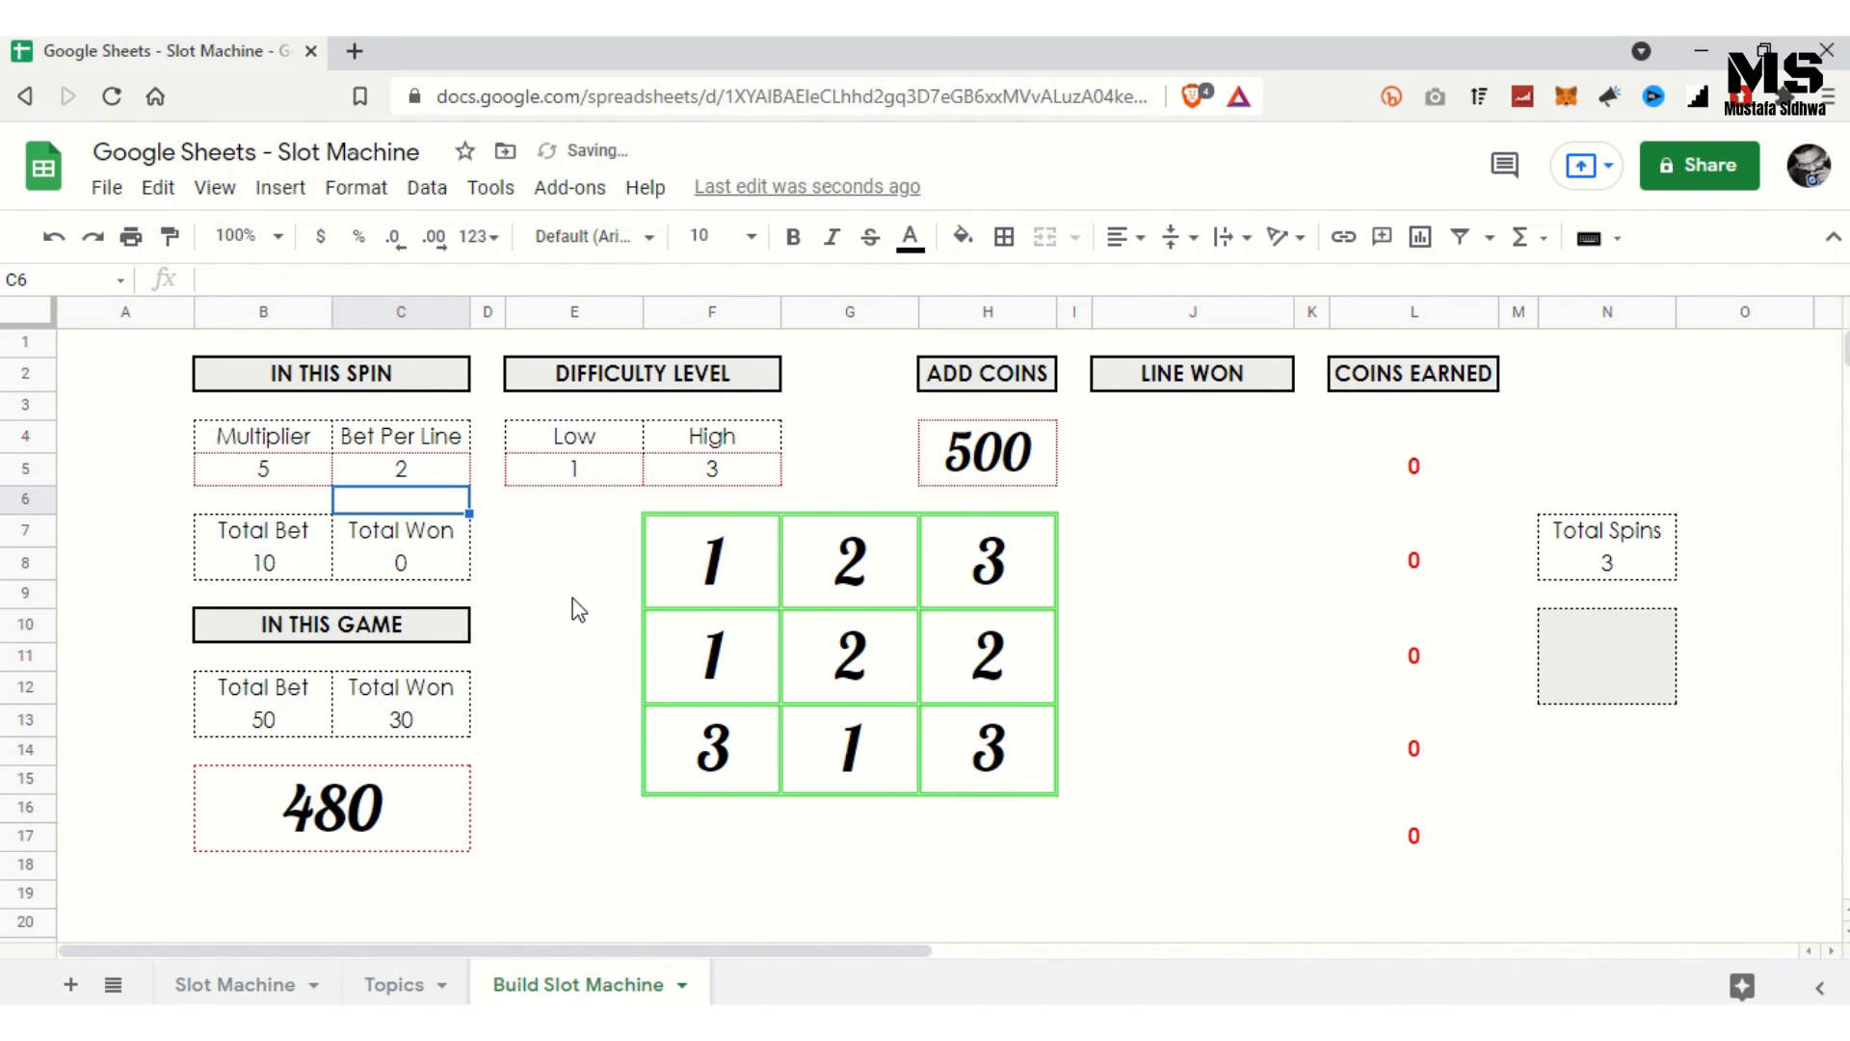
{"action": "key", "text": "Delete"}
{"action": "key", "text": "Delete"}
{"action": "key", "text": "Delete"}
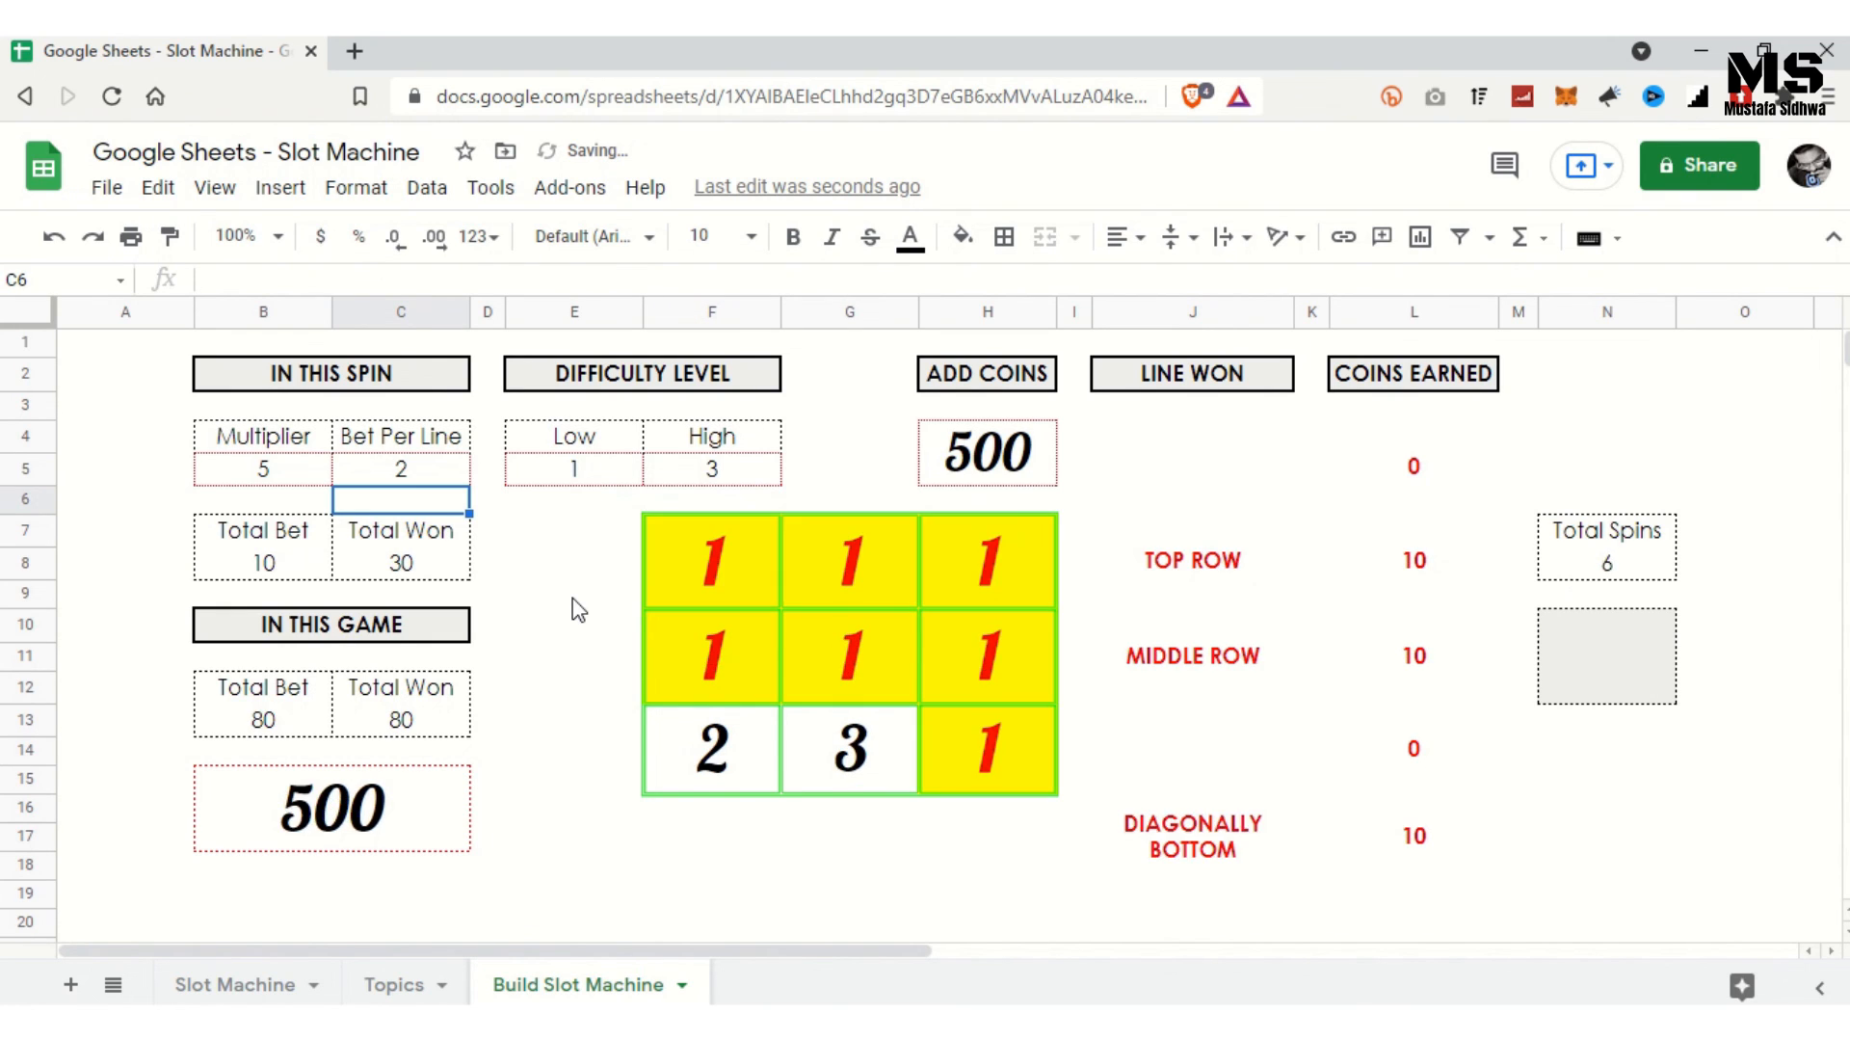
{"action": "key", "text": "Delete"}
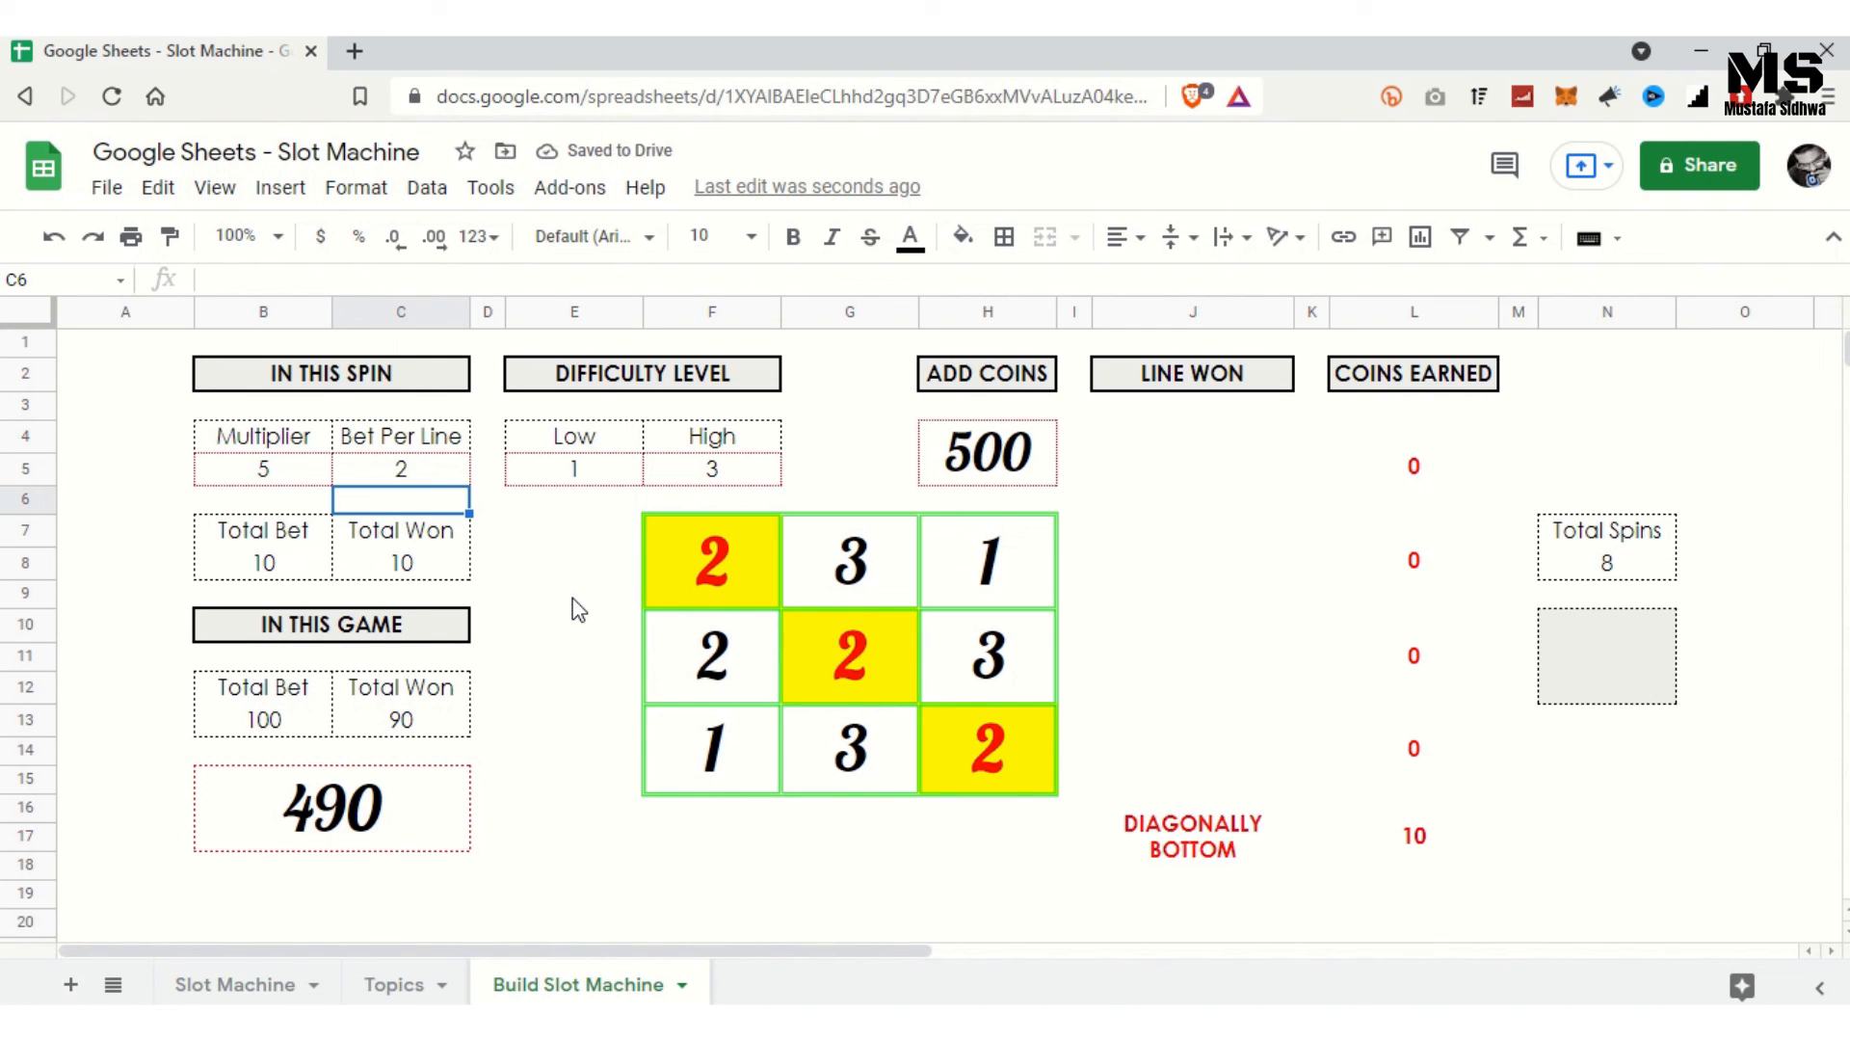
{"action": "key", "text": "Delete"}
{"action": "key", "text": "Delete"}
{"action": "key", "text": "Delete"}
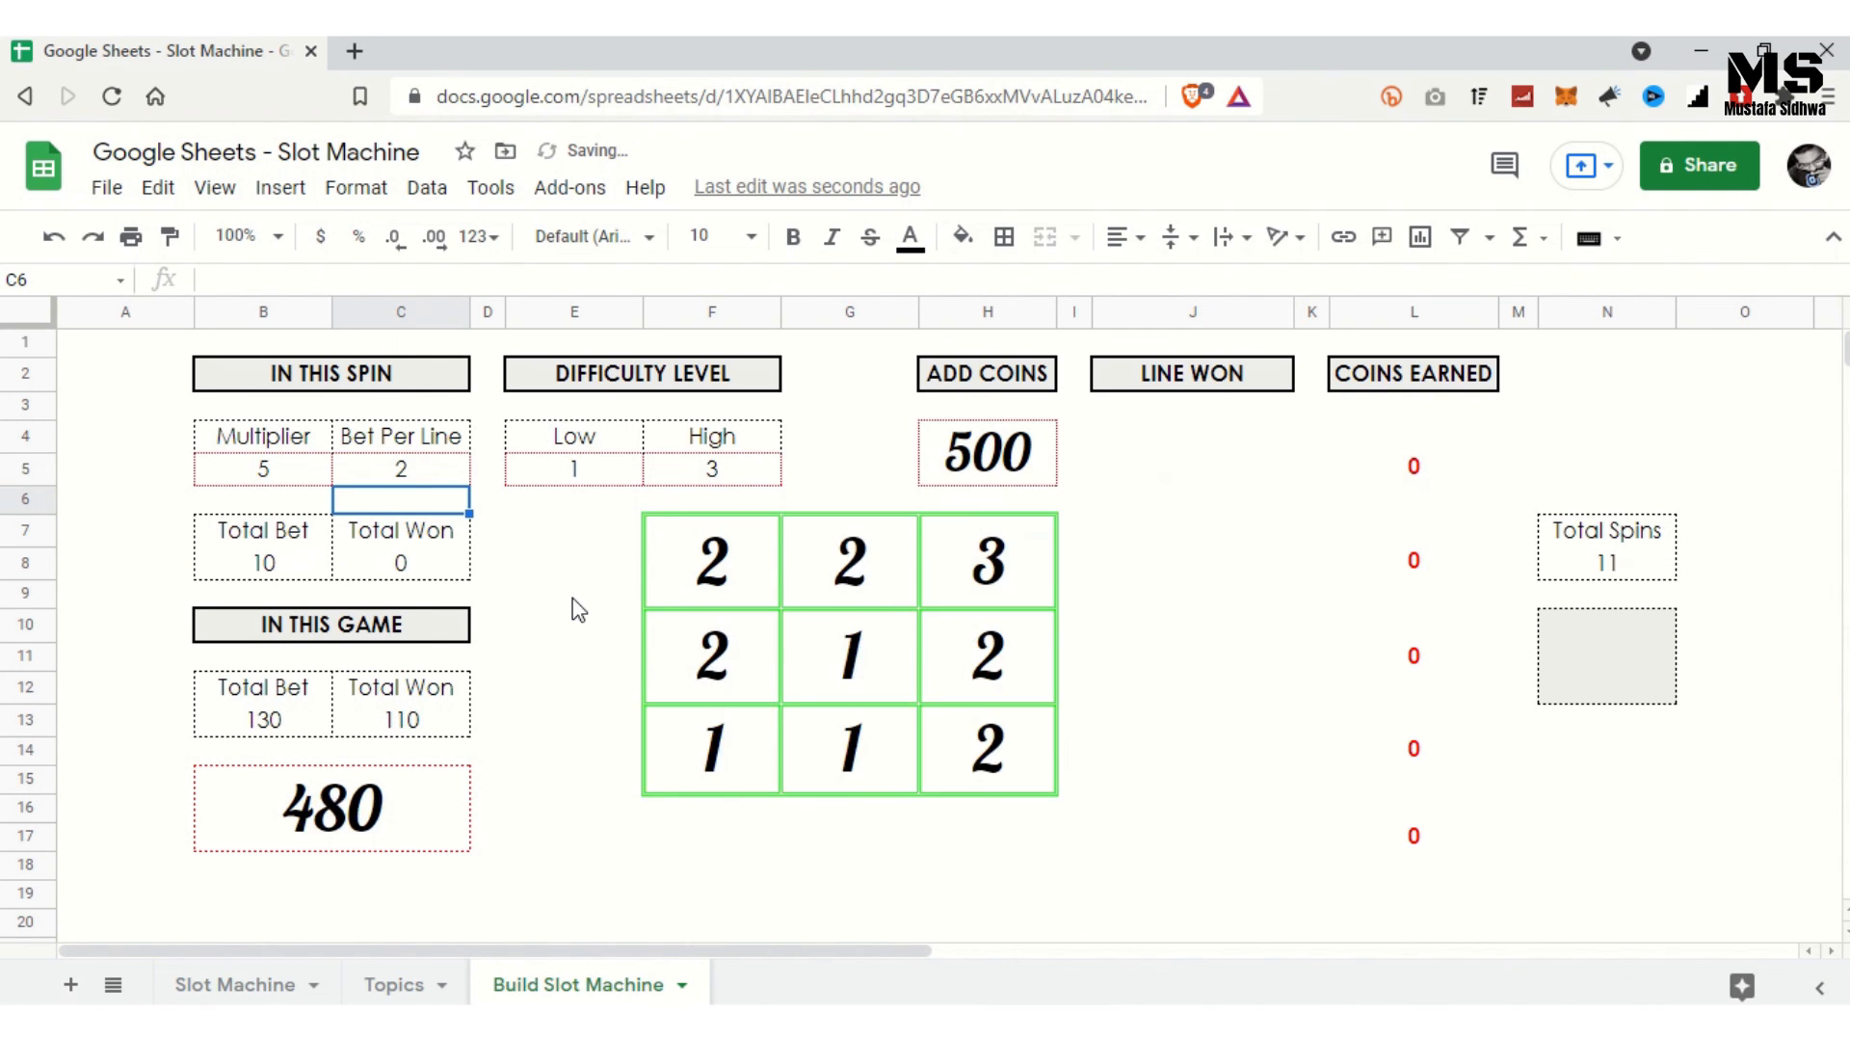
{"action": "key", "text": "Delete"}
{"action": "key", "text": "Delete"}
{"action": "key", "text": "Delete"}
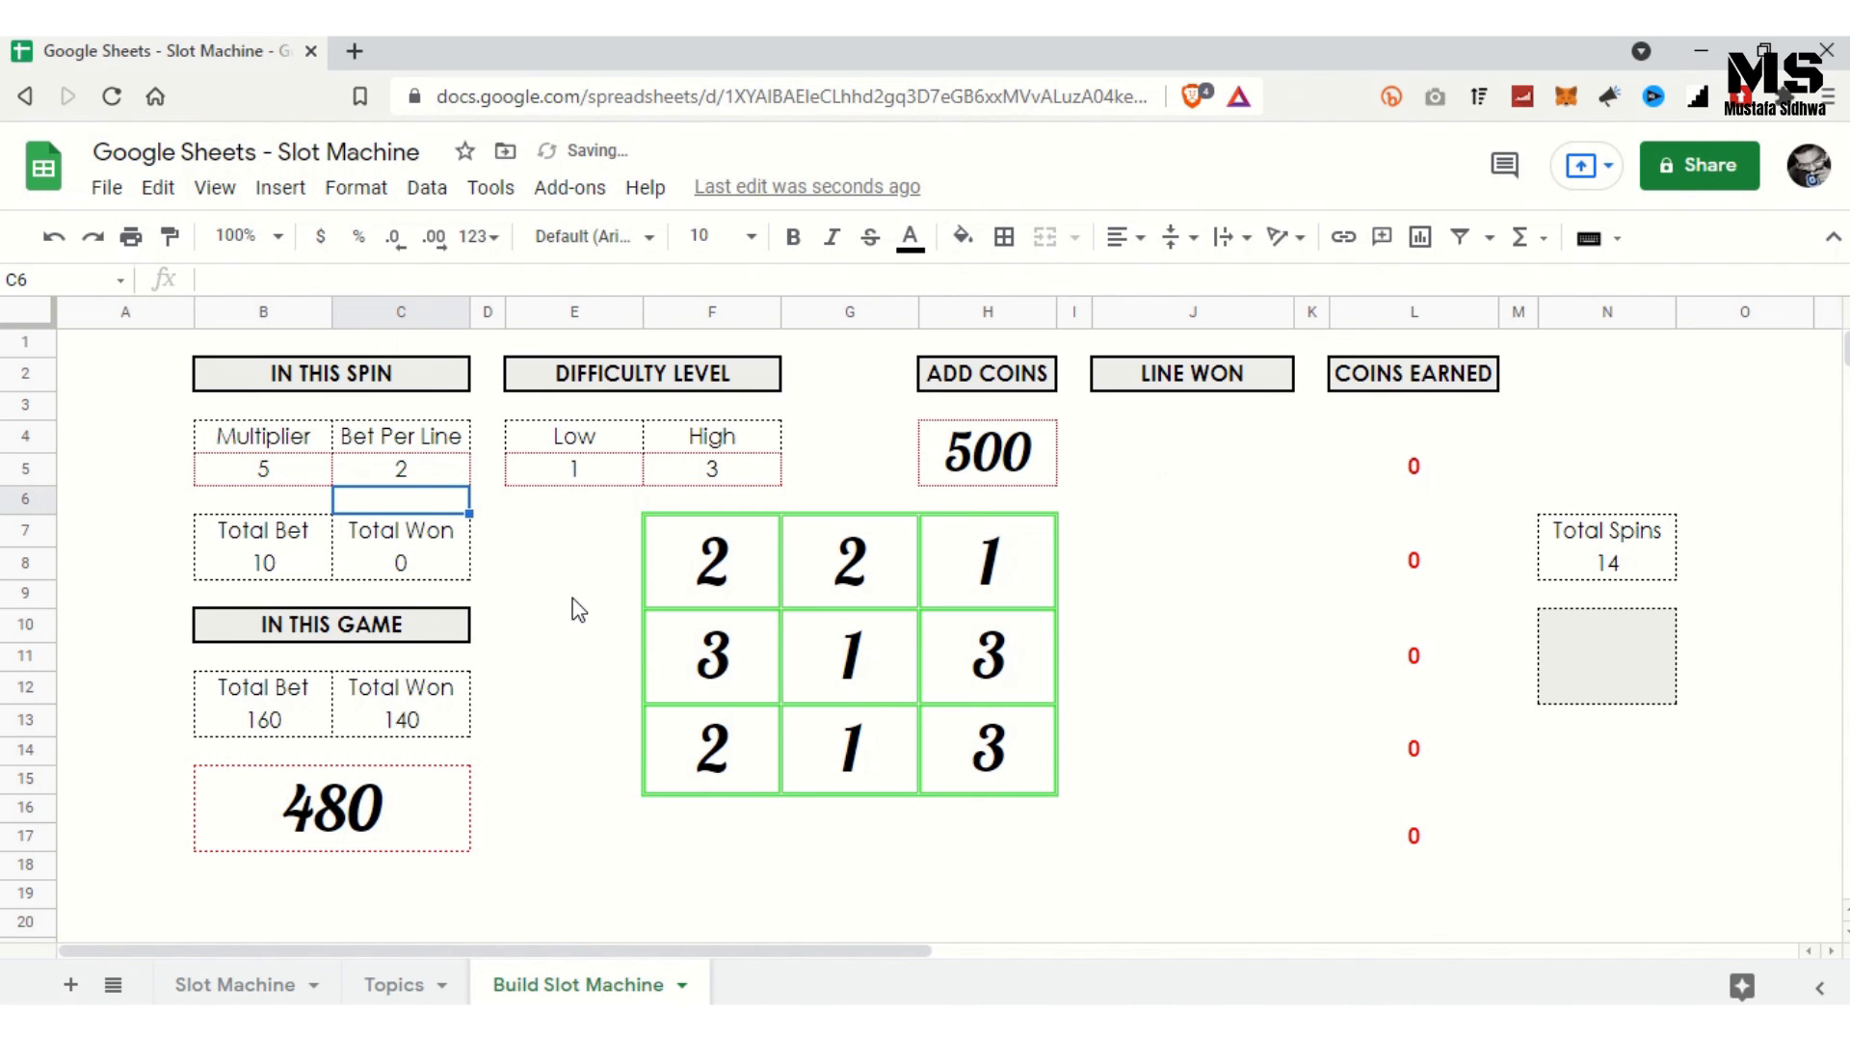
{"action": "key", "text": "Delete"}
{"action": "key", "text": "Delete"}
{"action": "key", "text": "Delete"}
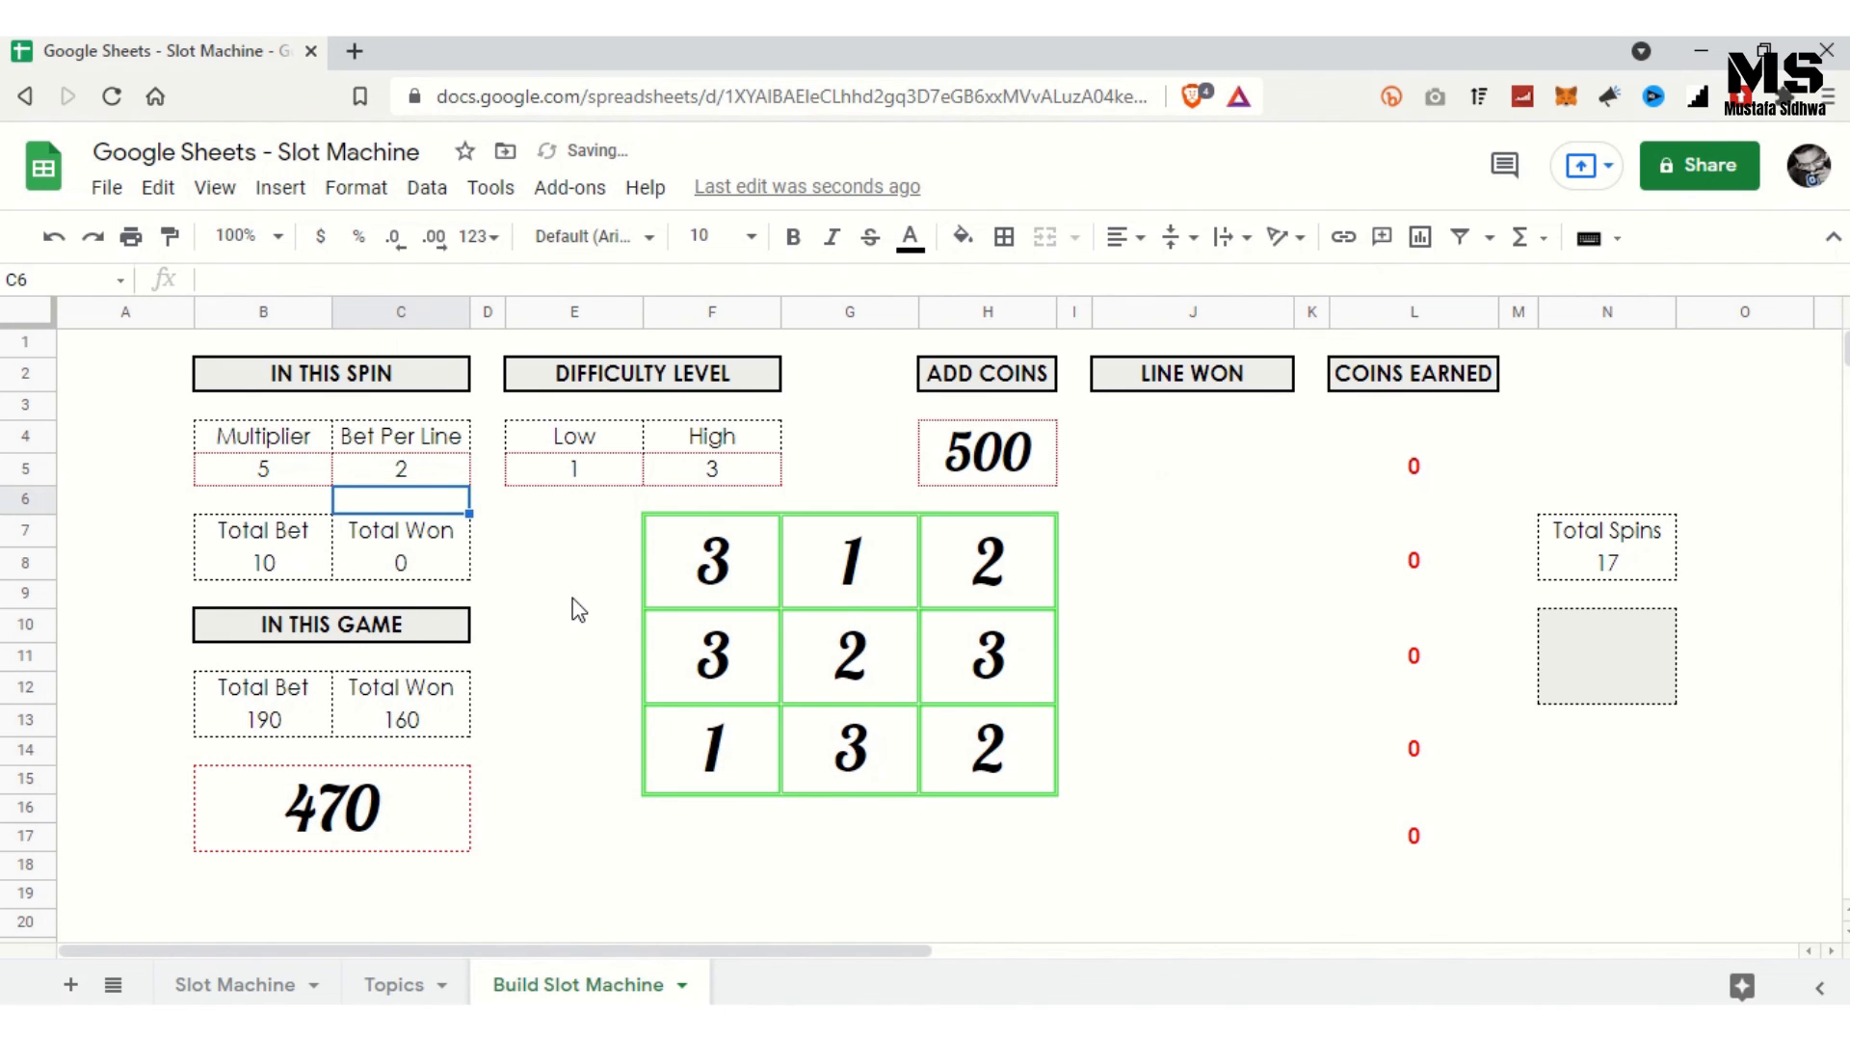
Step: Play six more spins at bet per line 2 by clearing the empty cell C6
{"action": "key", "text": "Delete"}
{"action": "key", "text": "Delete"}
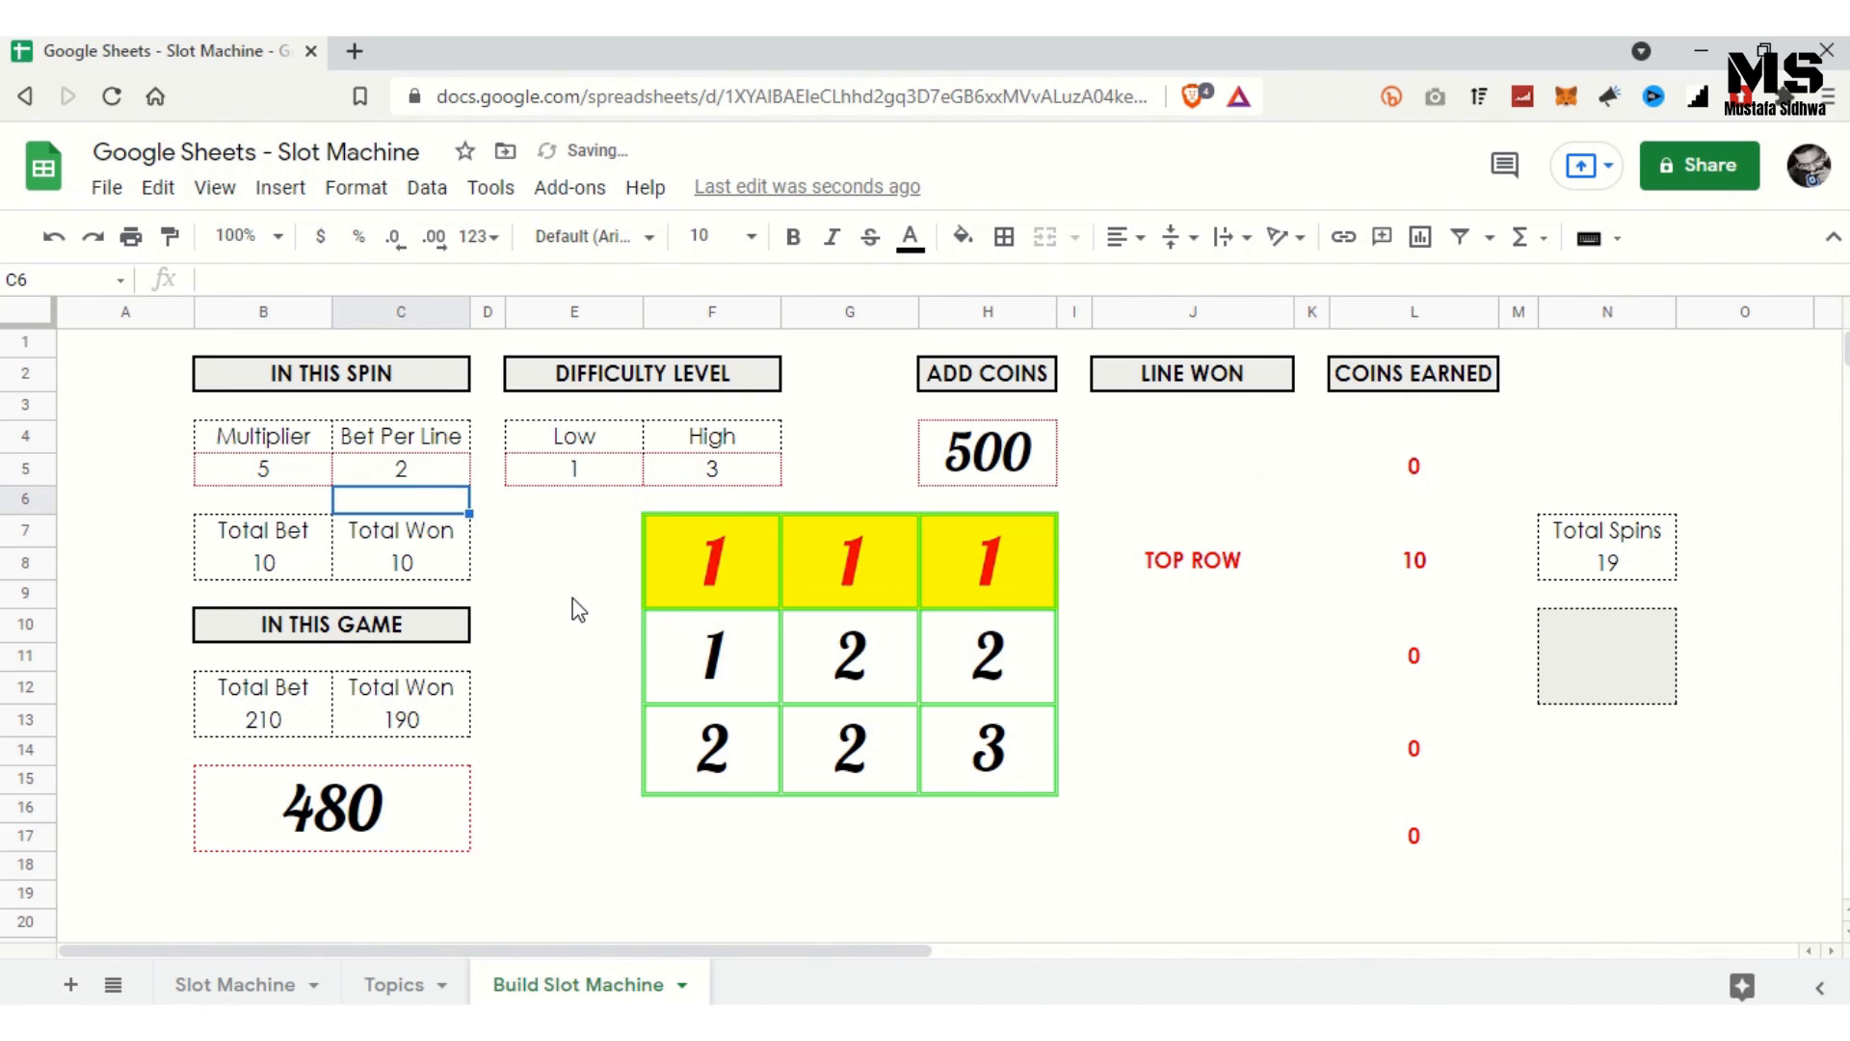
{"action": "key", "text": "Delete"}
{"action": "key", "text": "Delete"}
{"action": "key", "text": "Delete"}
{"action": "key", "text": "Delete"}
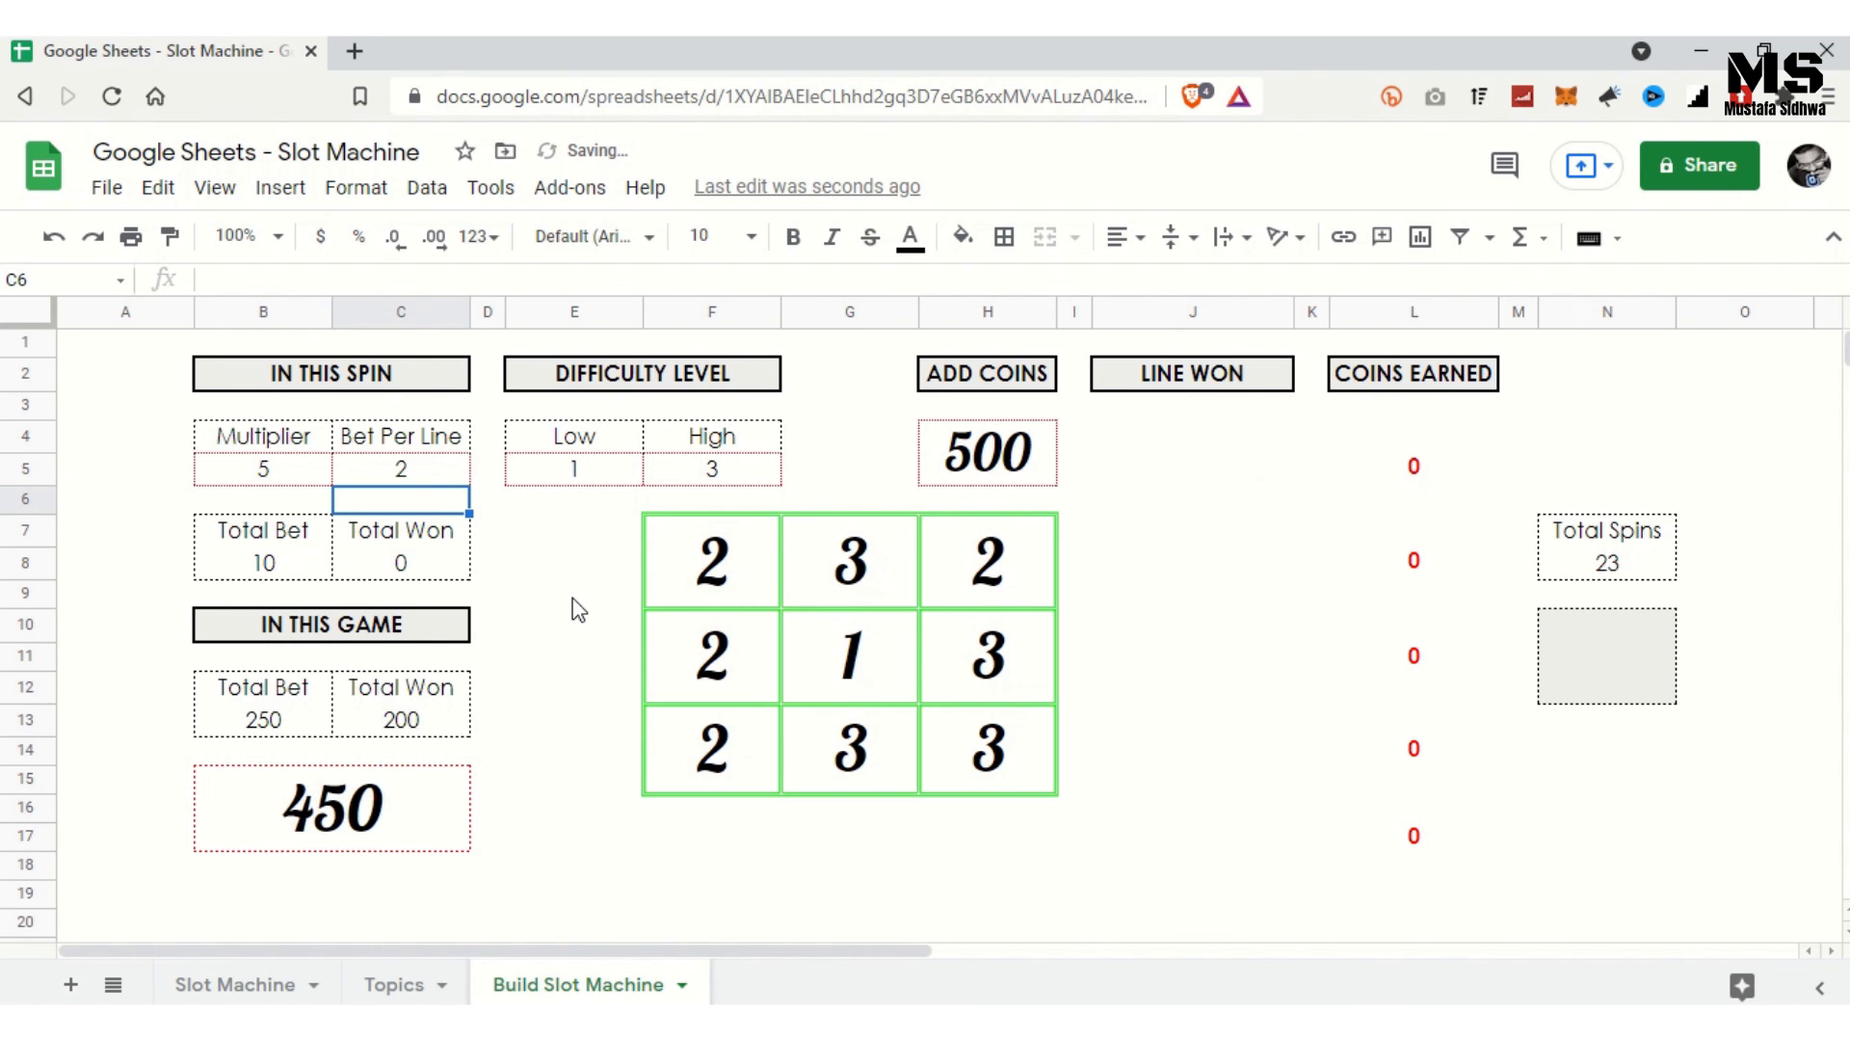
Step: Set the spin's bet per line to 5
{"action": "left_click", "coordinate": [368, 470]}
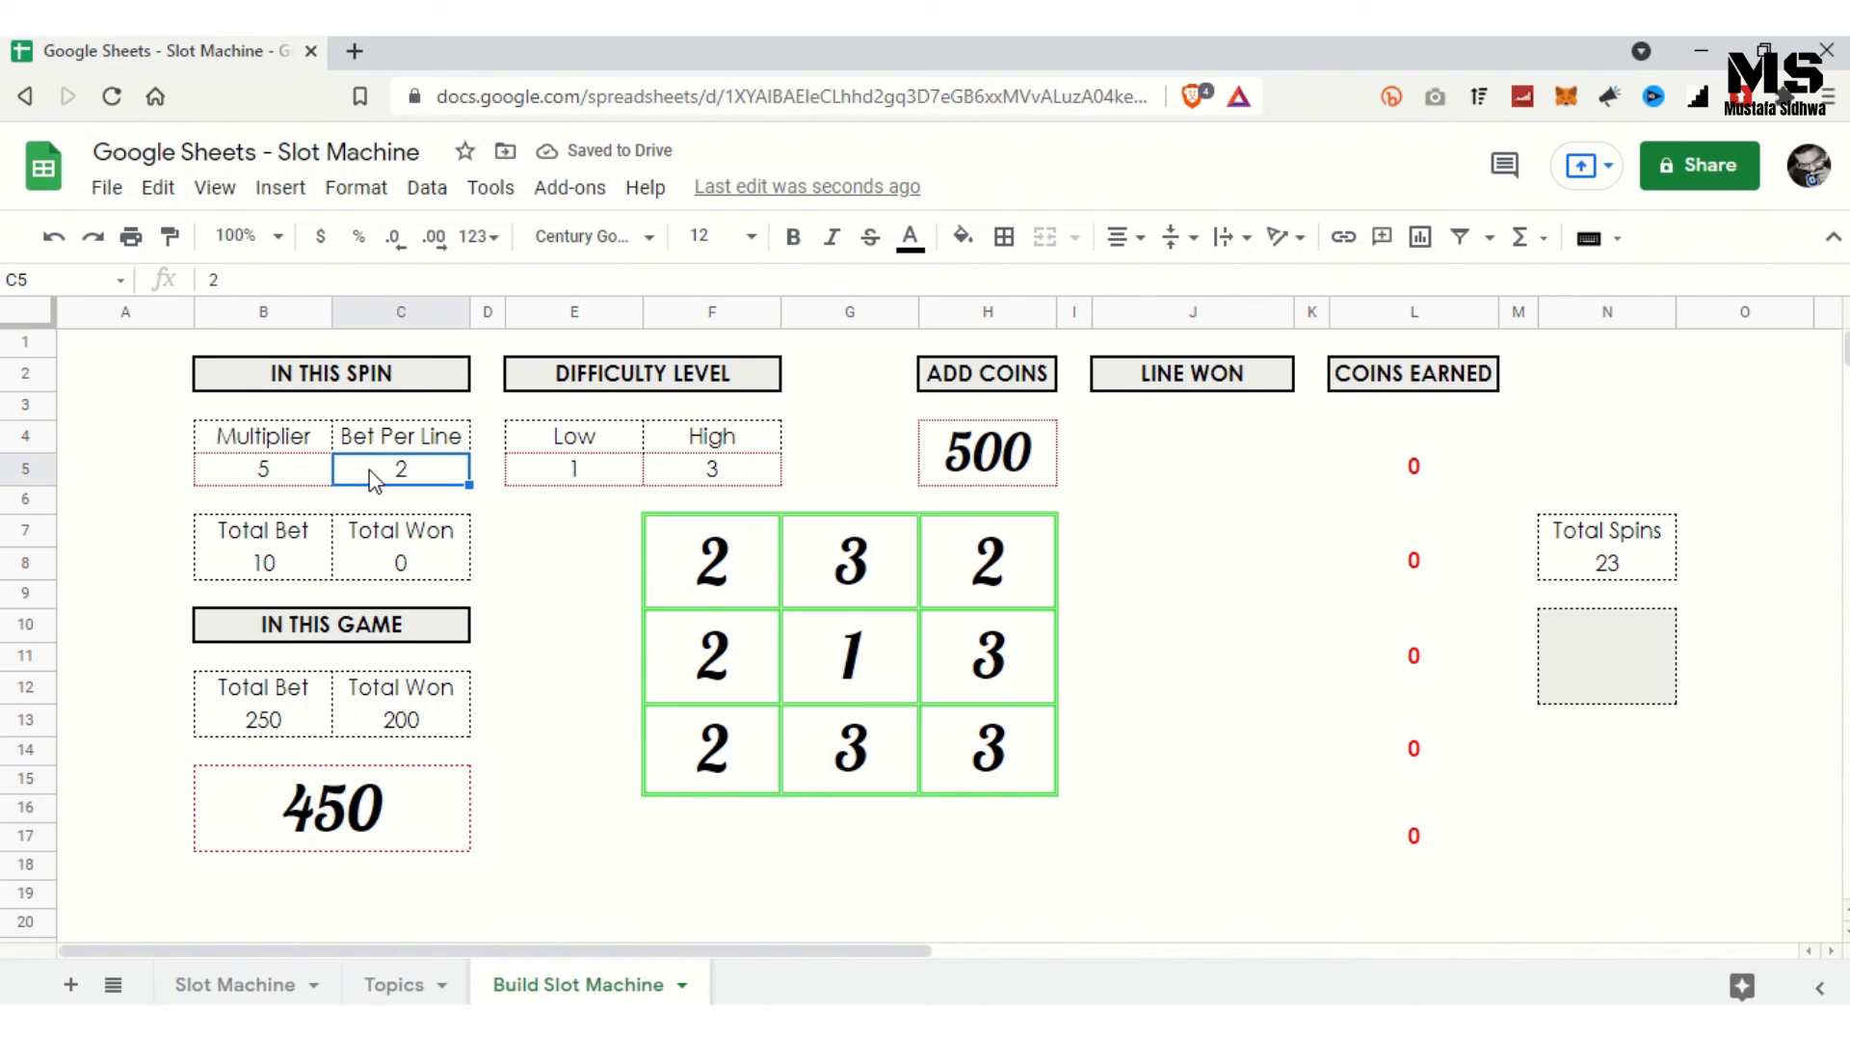
{"action": "type", "text": "5"}
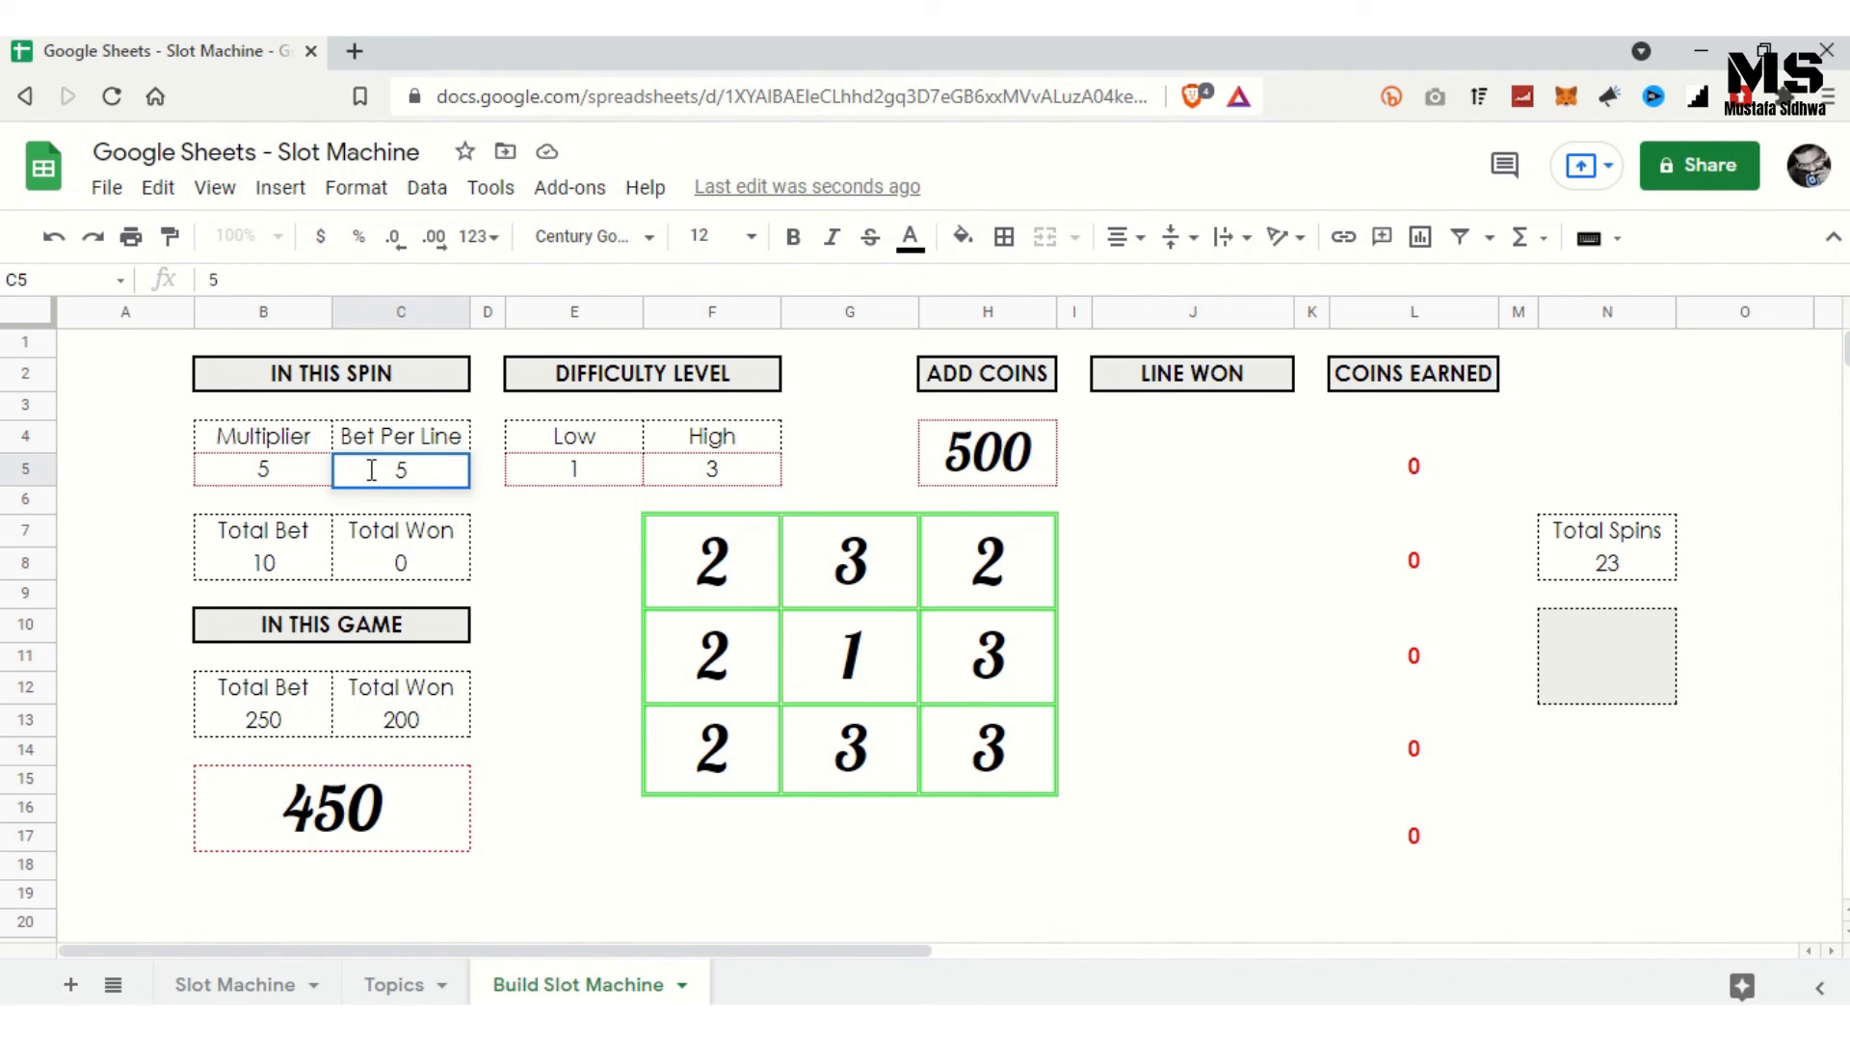
{"action": "key", "text": "Return"}
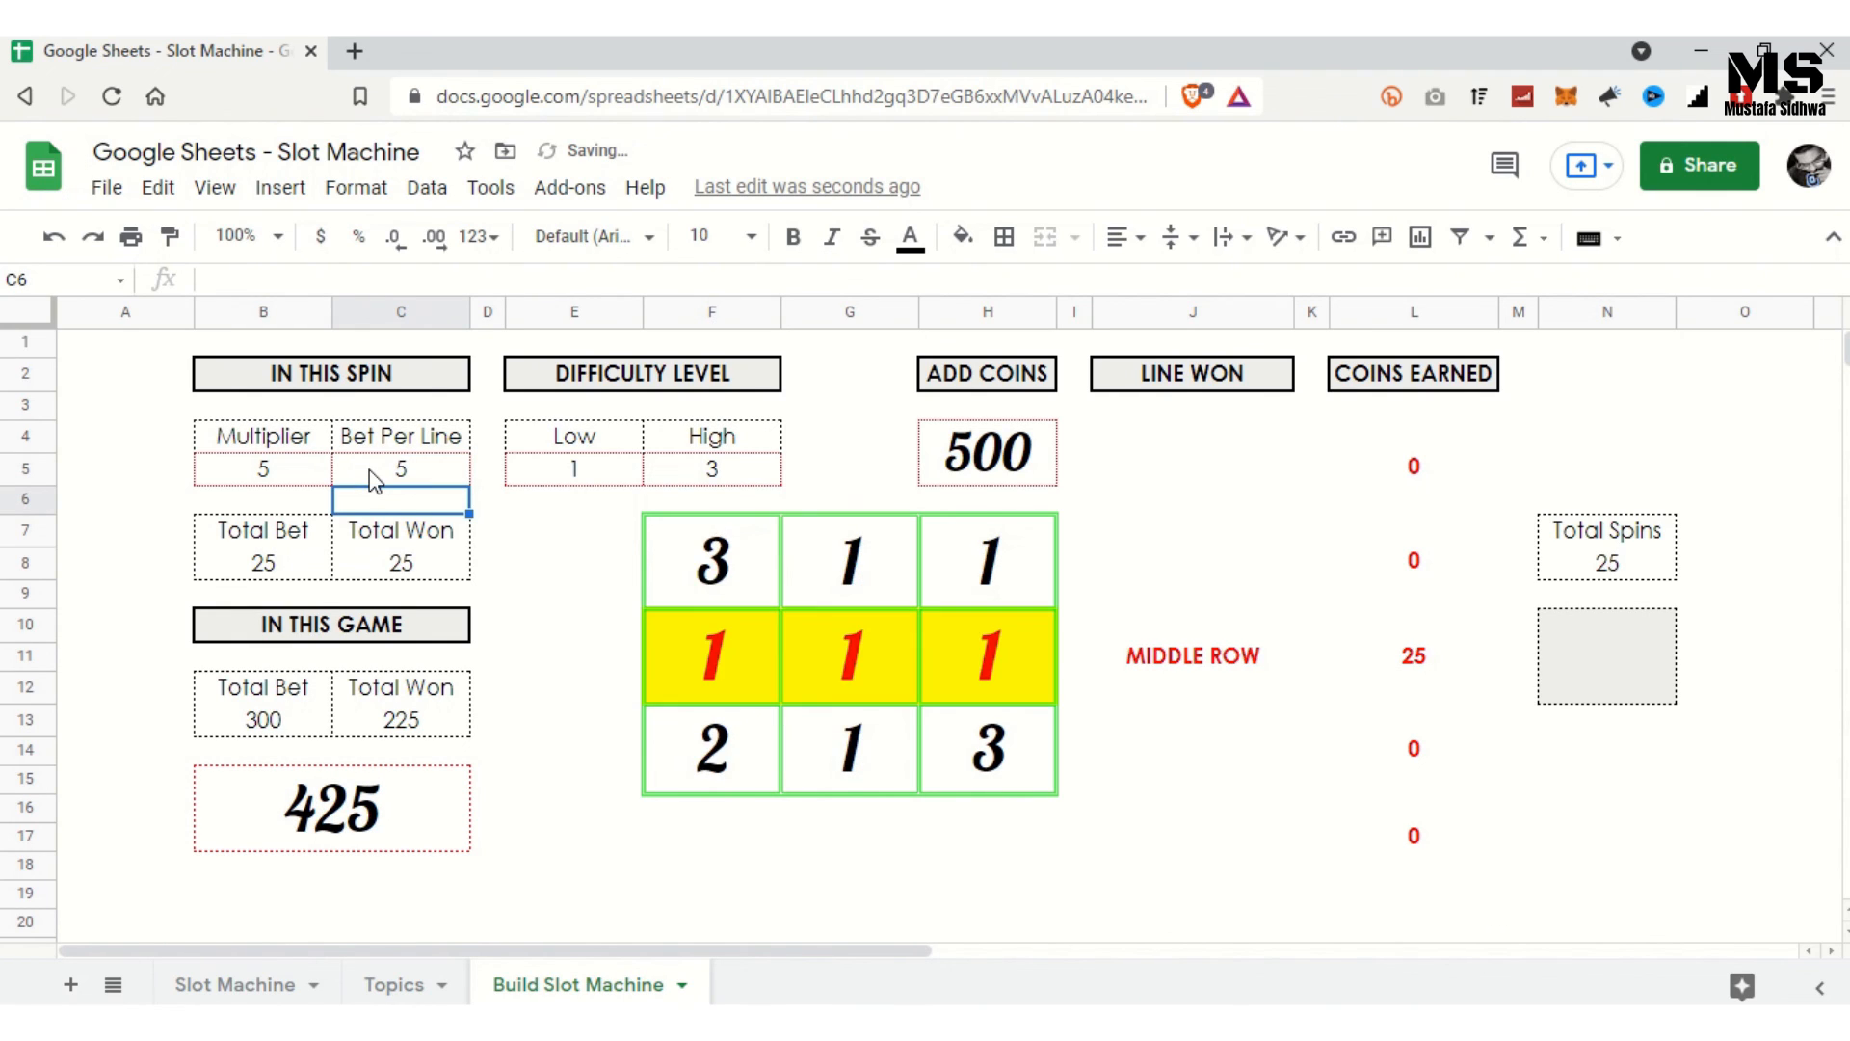
Step: Spin the machine repeatedly at multiplier 5 and bet per line 5 by clearing the empty cell C6
{"action": "key", "text": "Delete"}
{"action": "key", "text": "Delete"}
{"action": "key", "text": "Delete"}
{"action": "key", "text": "Delete"}
{"action": "key", "text": "Delete"}
{"action": "key", "text": "Delete"}
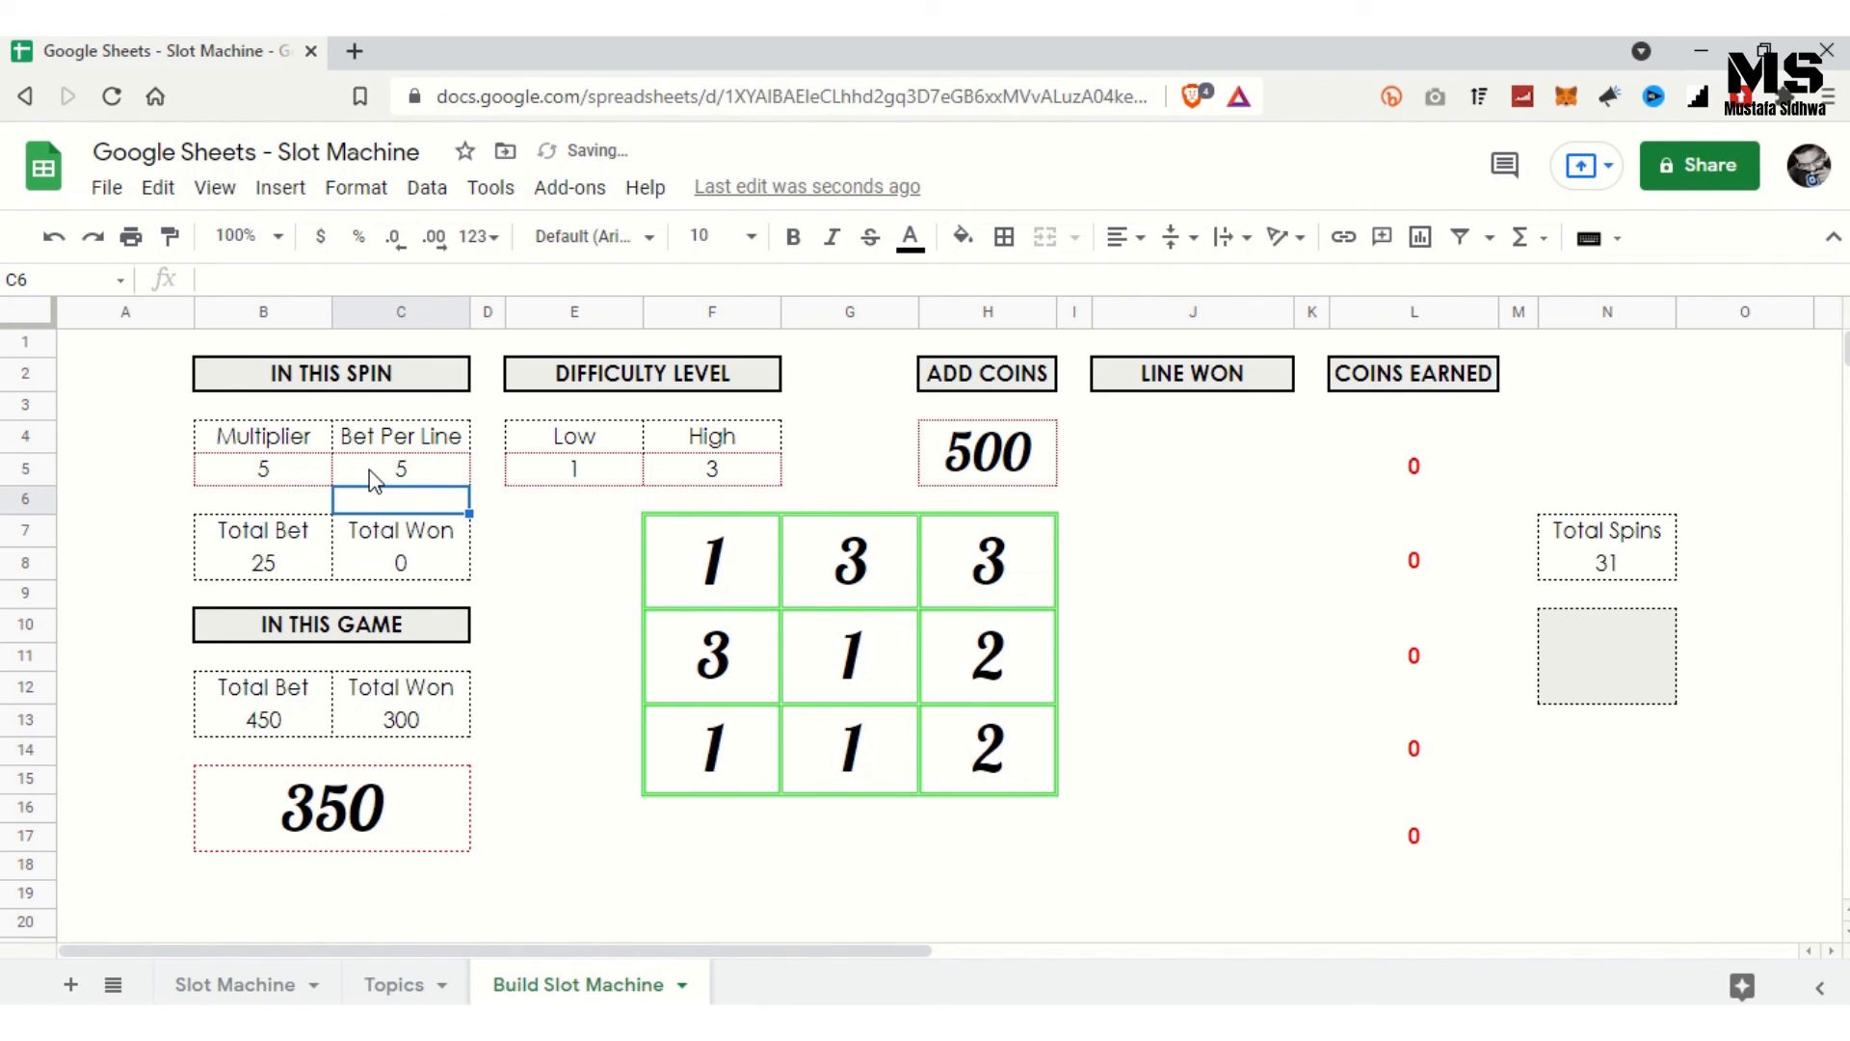
{"action": "key", "text": "Delete"}
{"action": "key", "text": "Delete"}
{"action": "key", "text": "Delete"}
{"action": "key", "text": "Delete"}
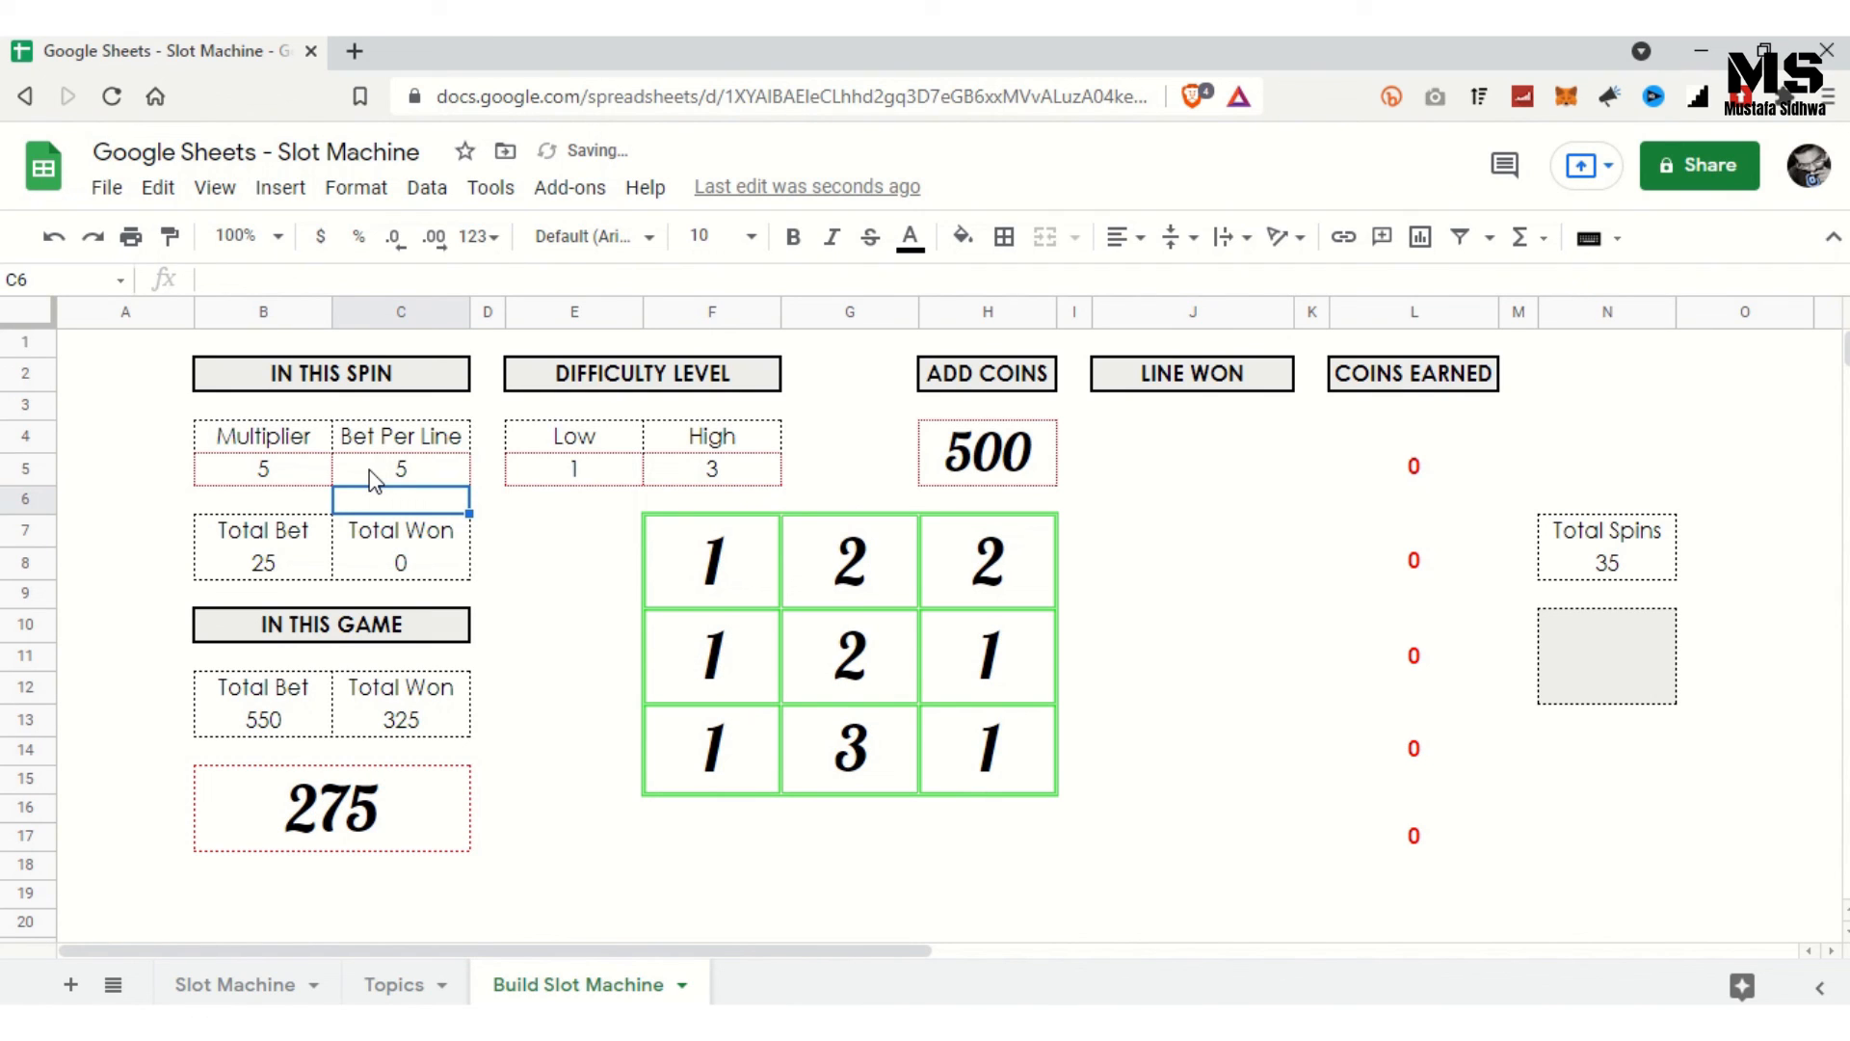
Step: Continue spinning at the same stake by repeatedly clearing the empty merged cell N10:N12 to run the coin balance down
{"action": "left_click", "coordinate": [1603, 649]}
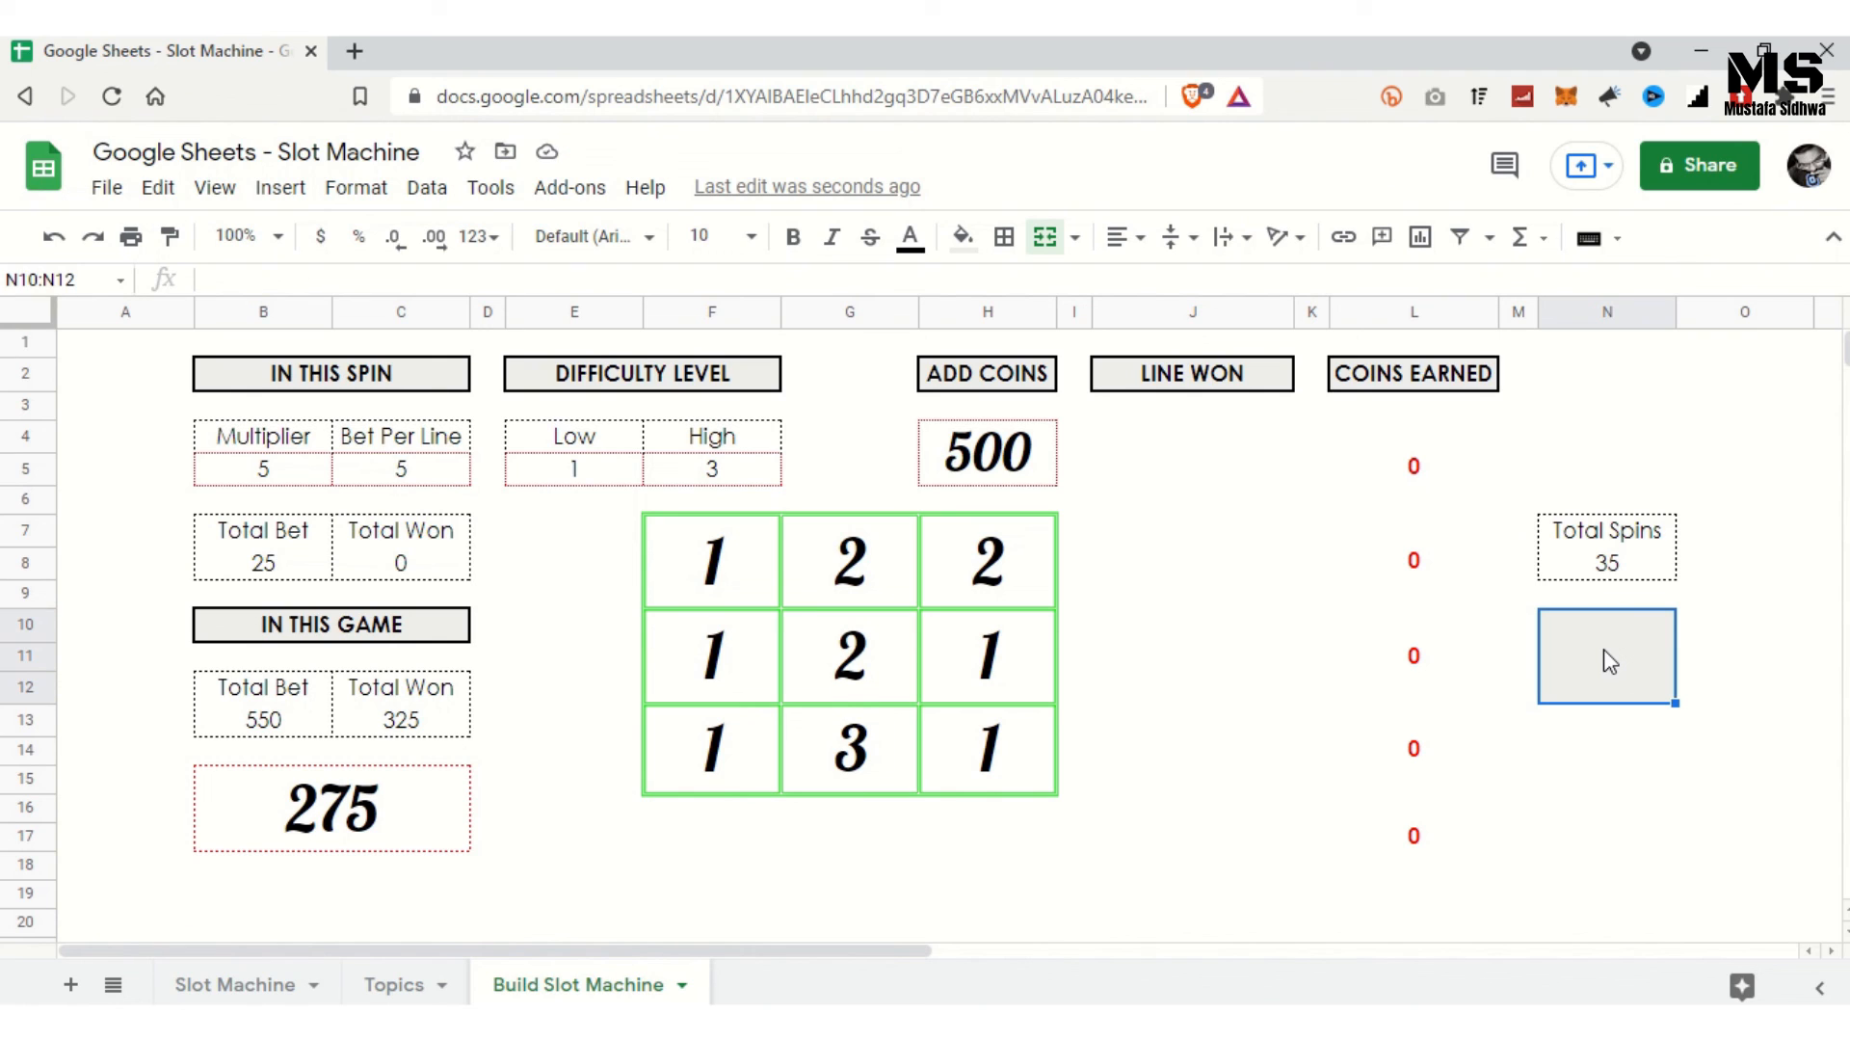
{"action": "key", "text": "Delete"}
{"action": "key", "text": "Delete"}
{"action": "key", "text": "Delete"}
{"action": "key", "text": "Delete"}
{"action": "key", "text": "Delete"}
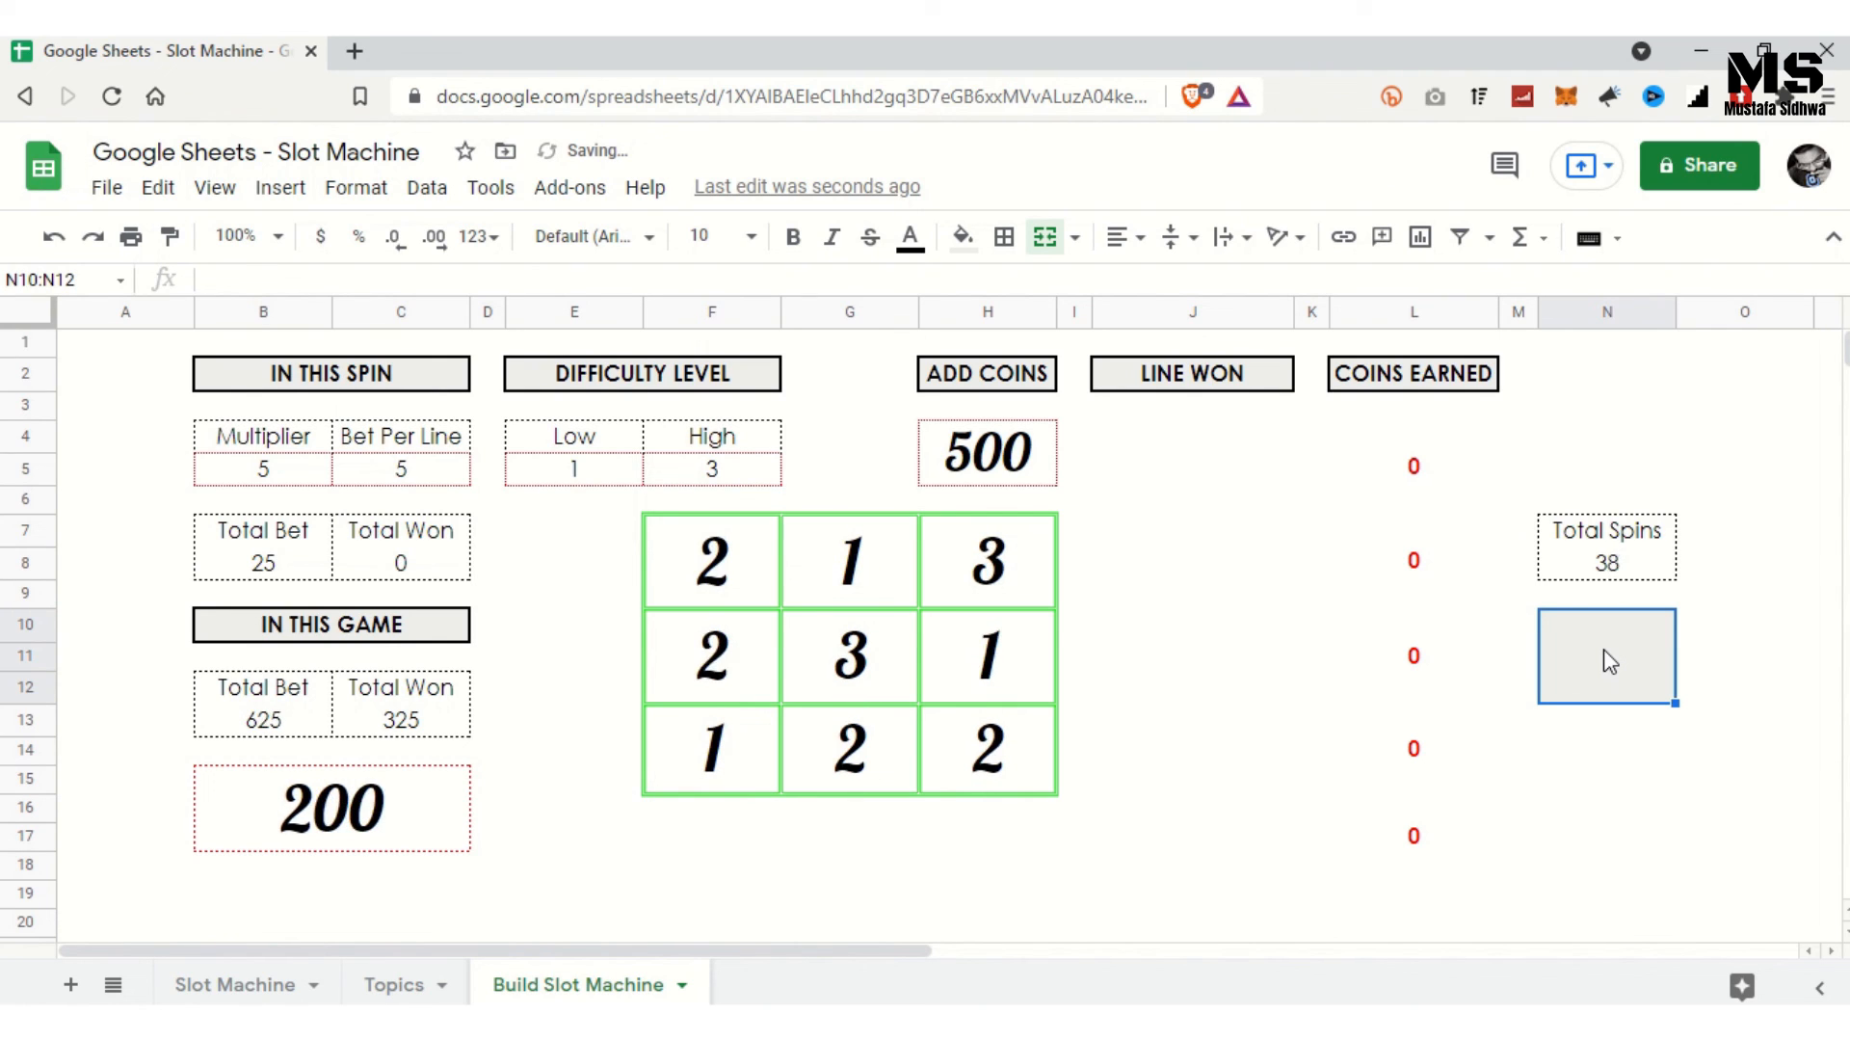
{"action": "key", "text": "Delete"}
{"action": "key", "text": "Delete"}
{"action": "key", "text": "Delete"}
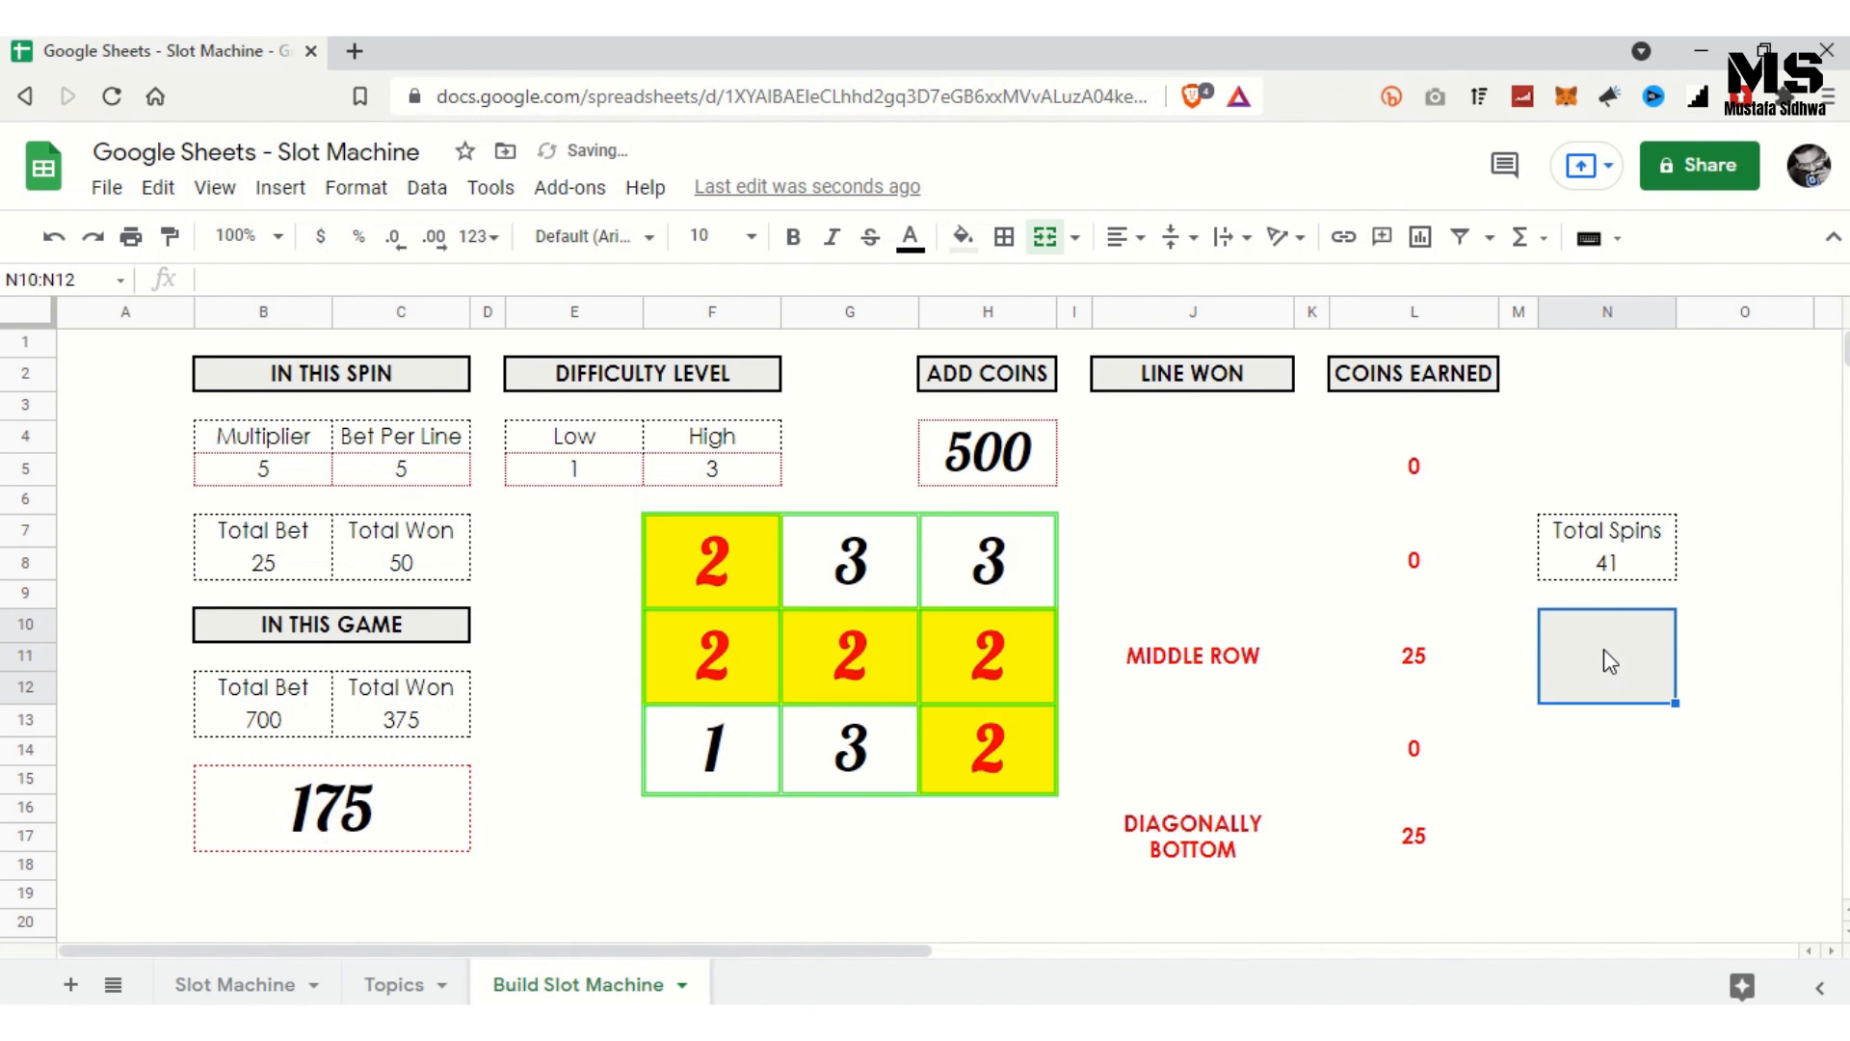
{"action": "key", "text": "Delete"}
{"action": "key", "text": "Delete"}
{"action": "key", "text": "Delete"}
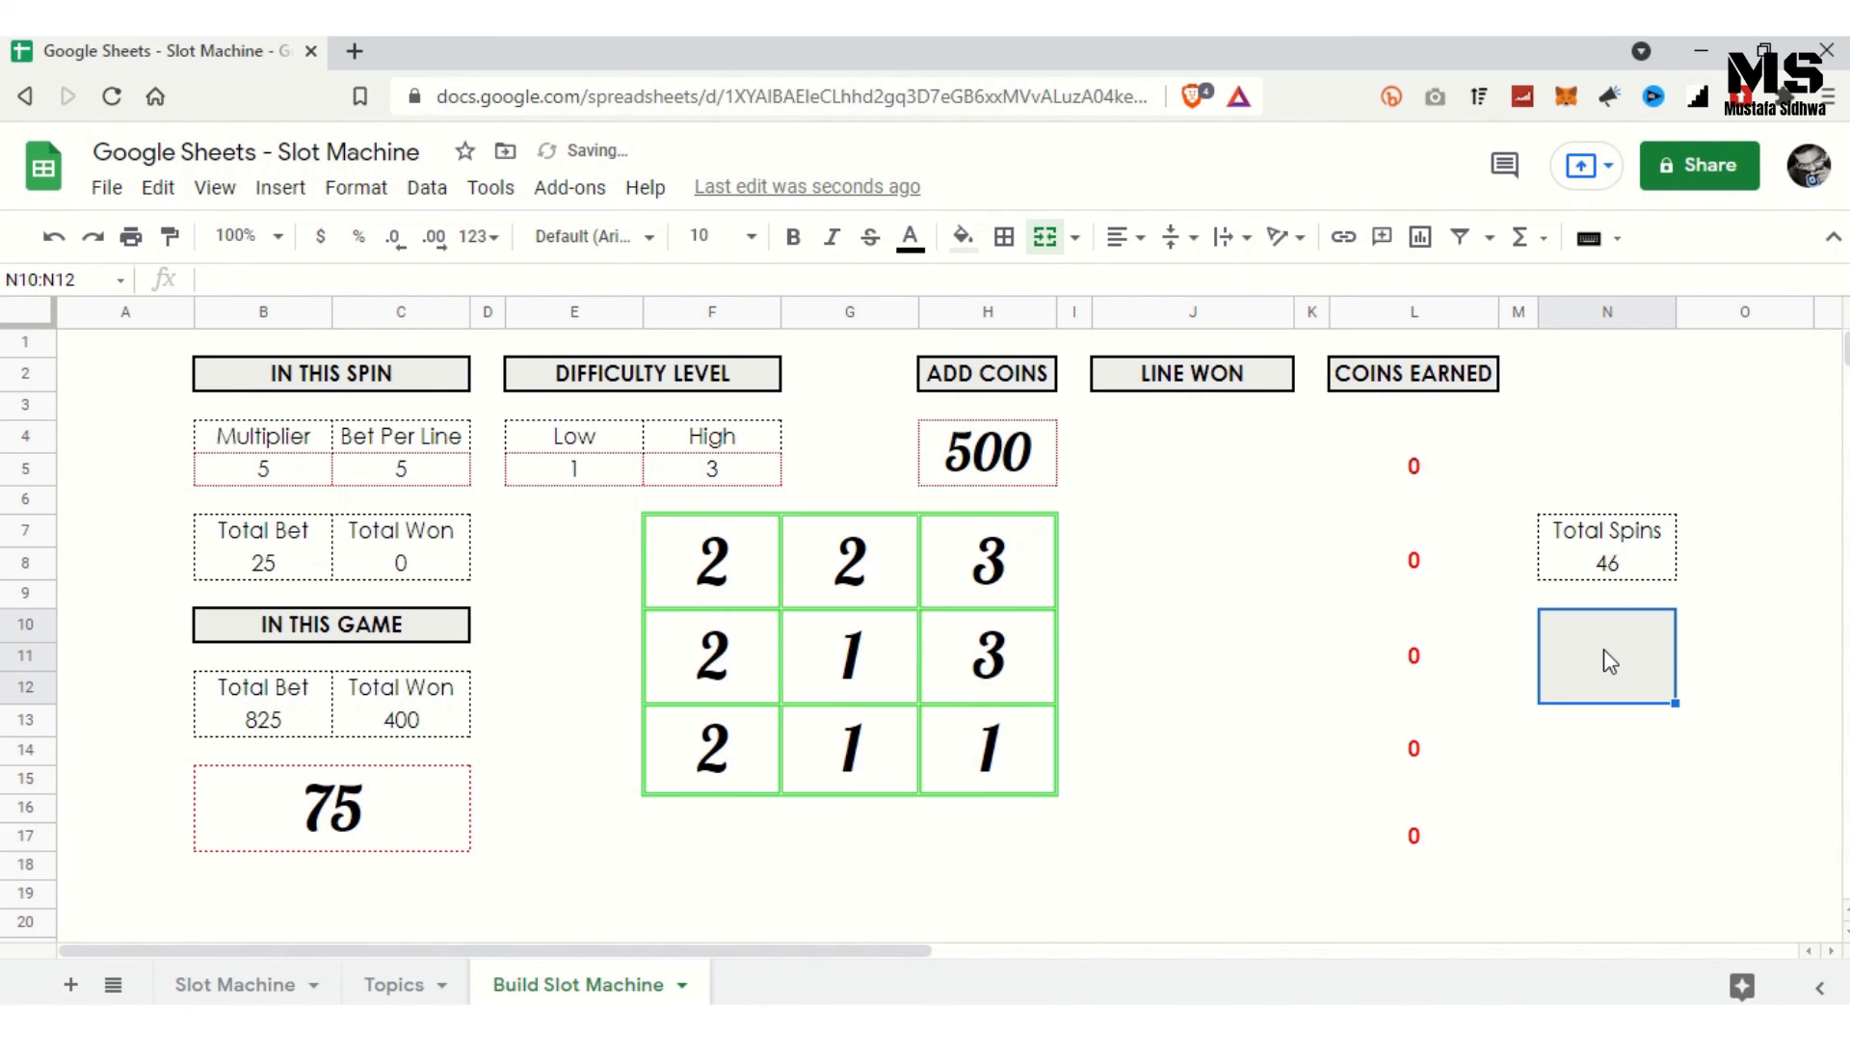
{"action": "key", "text": "Delete"}
{"action": "key", "text": "Delete"}
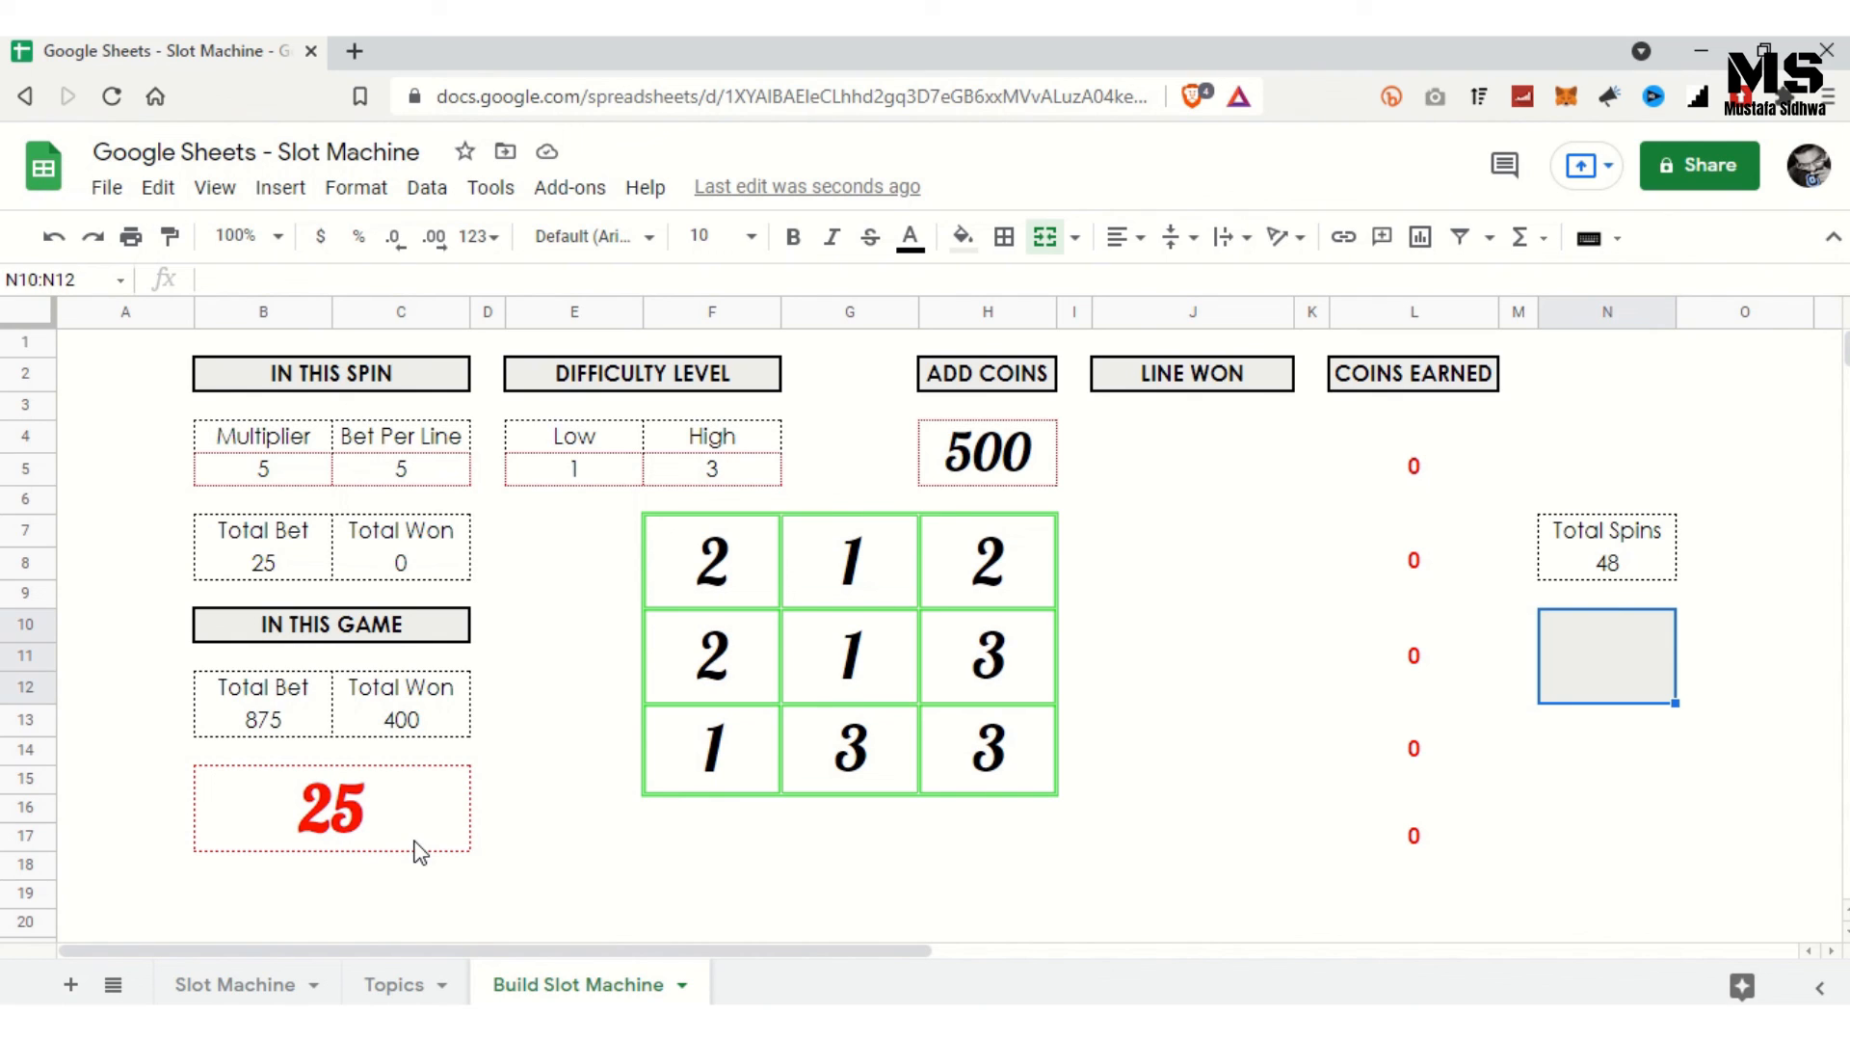
{"action": "key", "text": "Delete"}
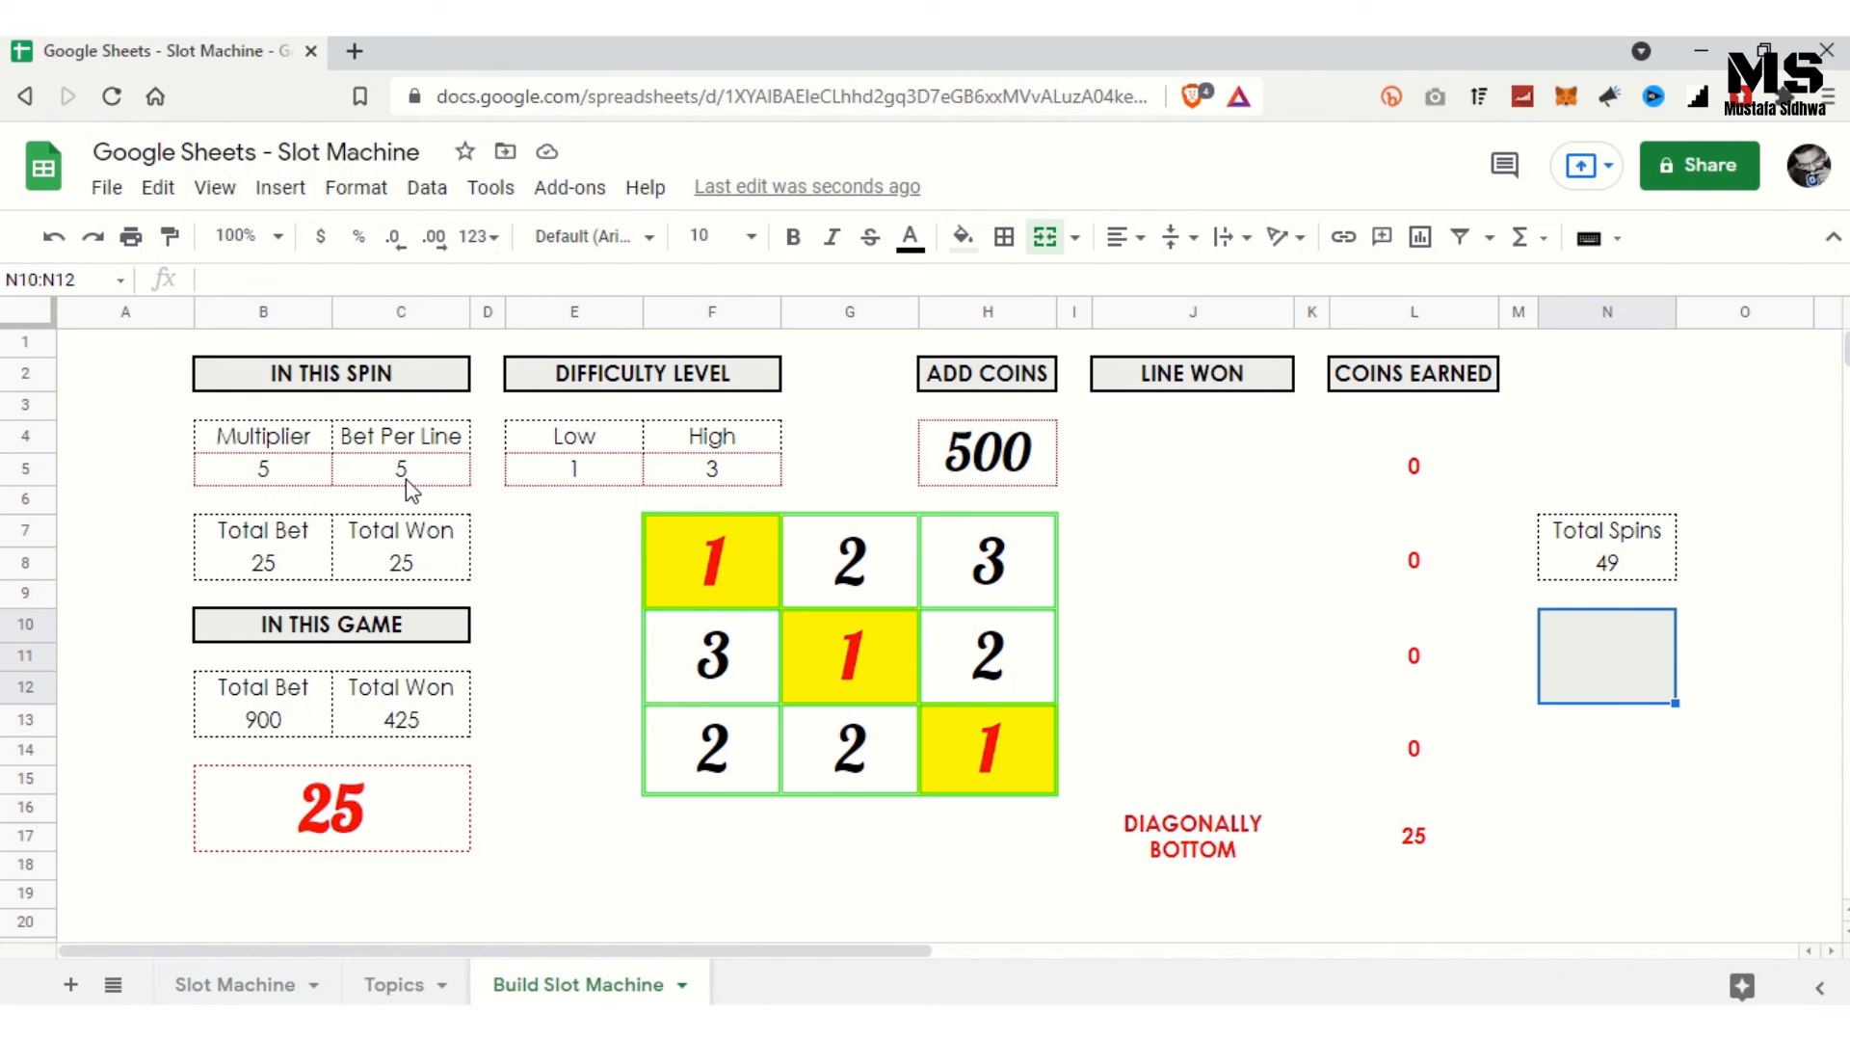
Step: Set the spin's multiplier to 10 and the bet per line to 2
{"action": "left_click", "coordinate": [278, 479]}
{"action": "type", "text": "10"}
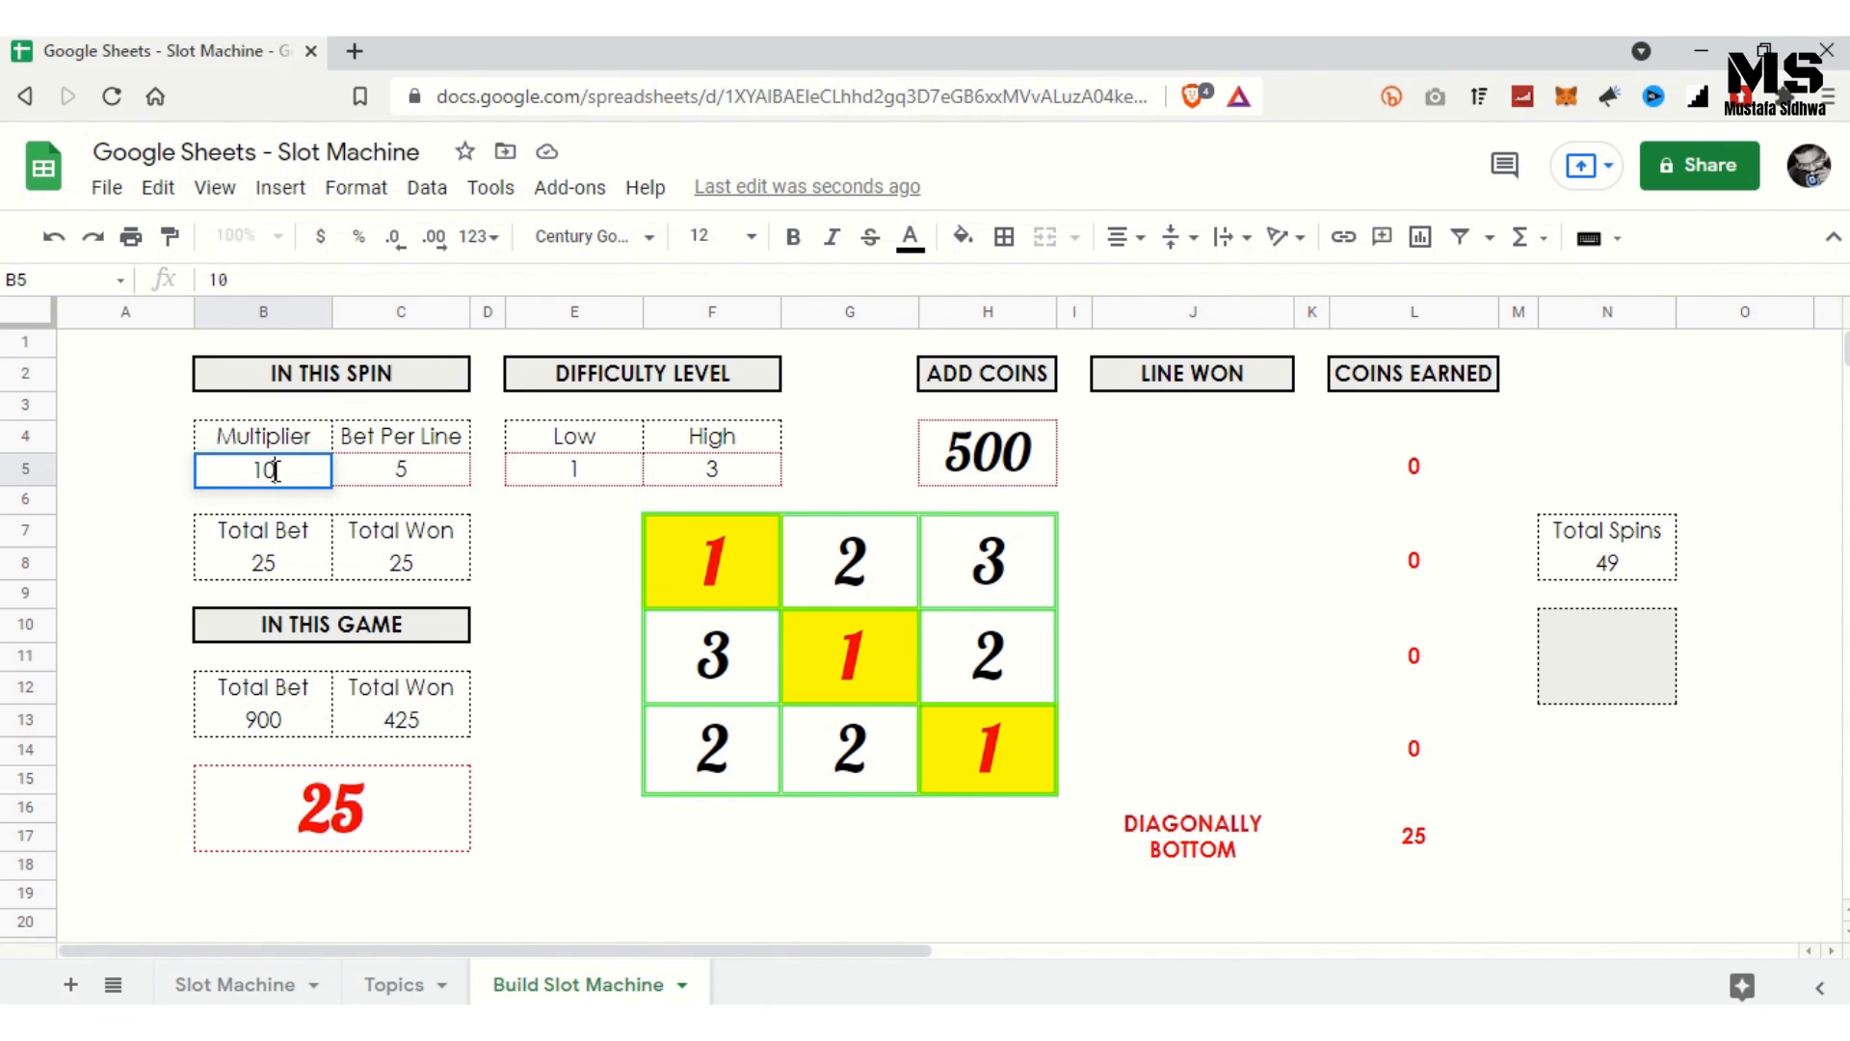
{"action": "key", "text": "Tab"}
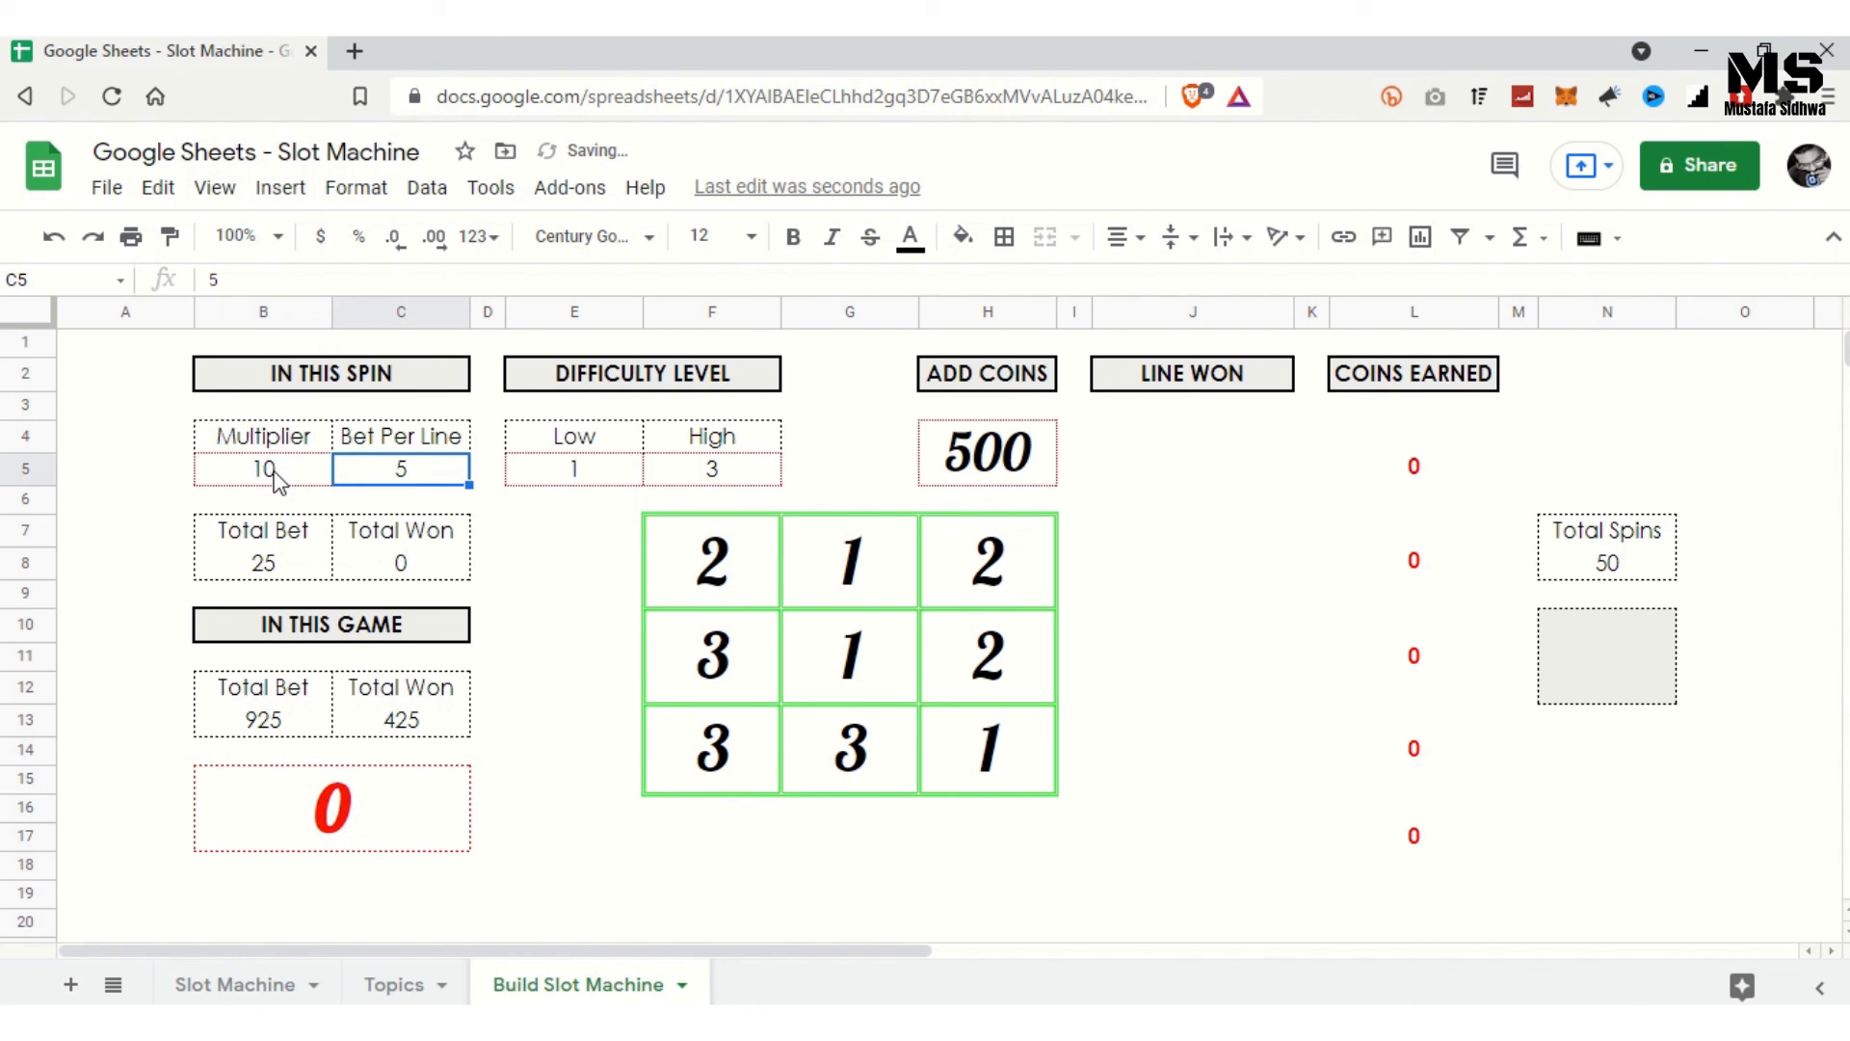
{"action": "type", "text": "2"}
{"action": "key", "text": "Return"}
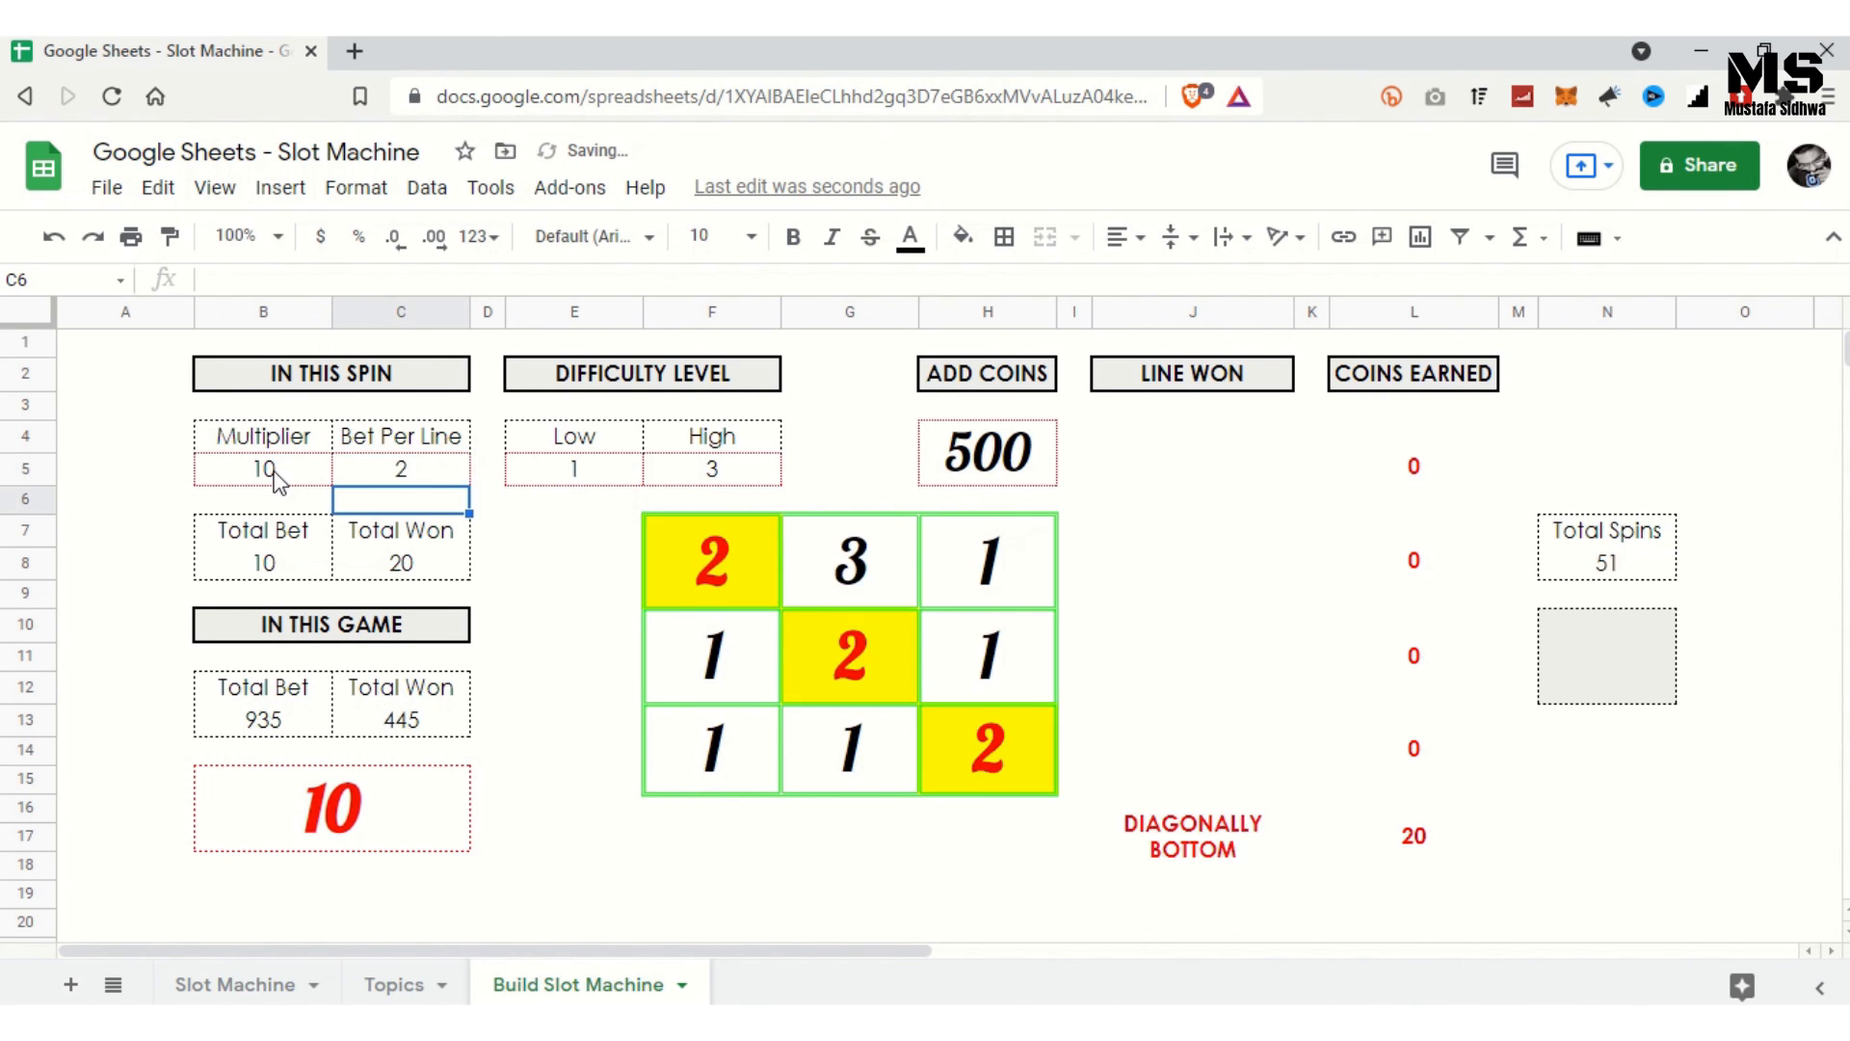
Step: Spin repeatedly at multiplier 10 and bet per line 2 by clearing the empty cell C6, testing the low-balance play
{"action": "key", "text": "Delete"}
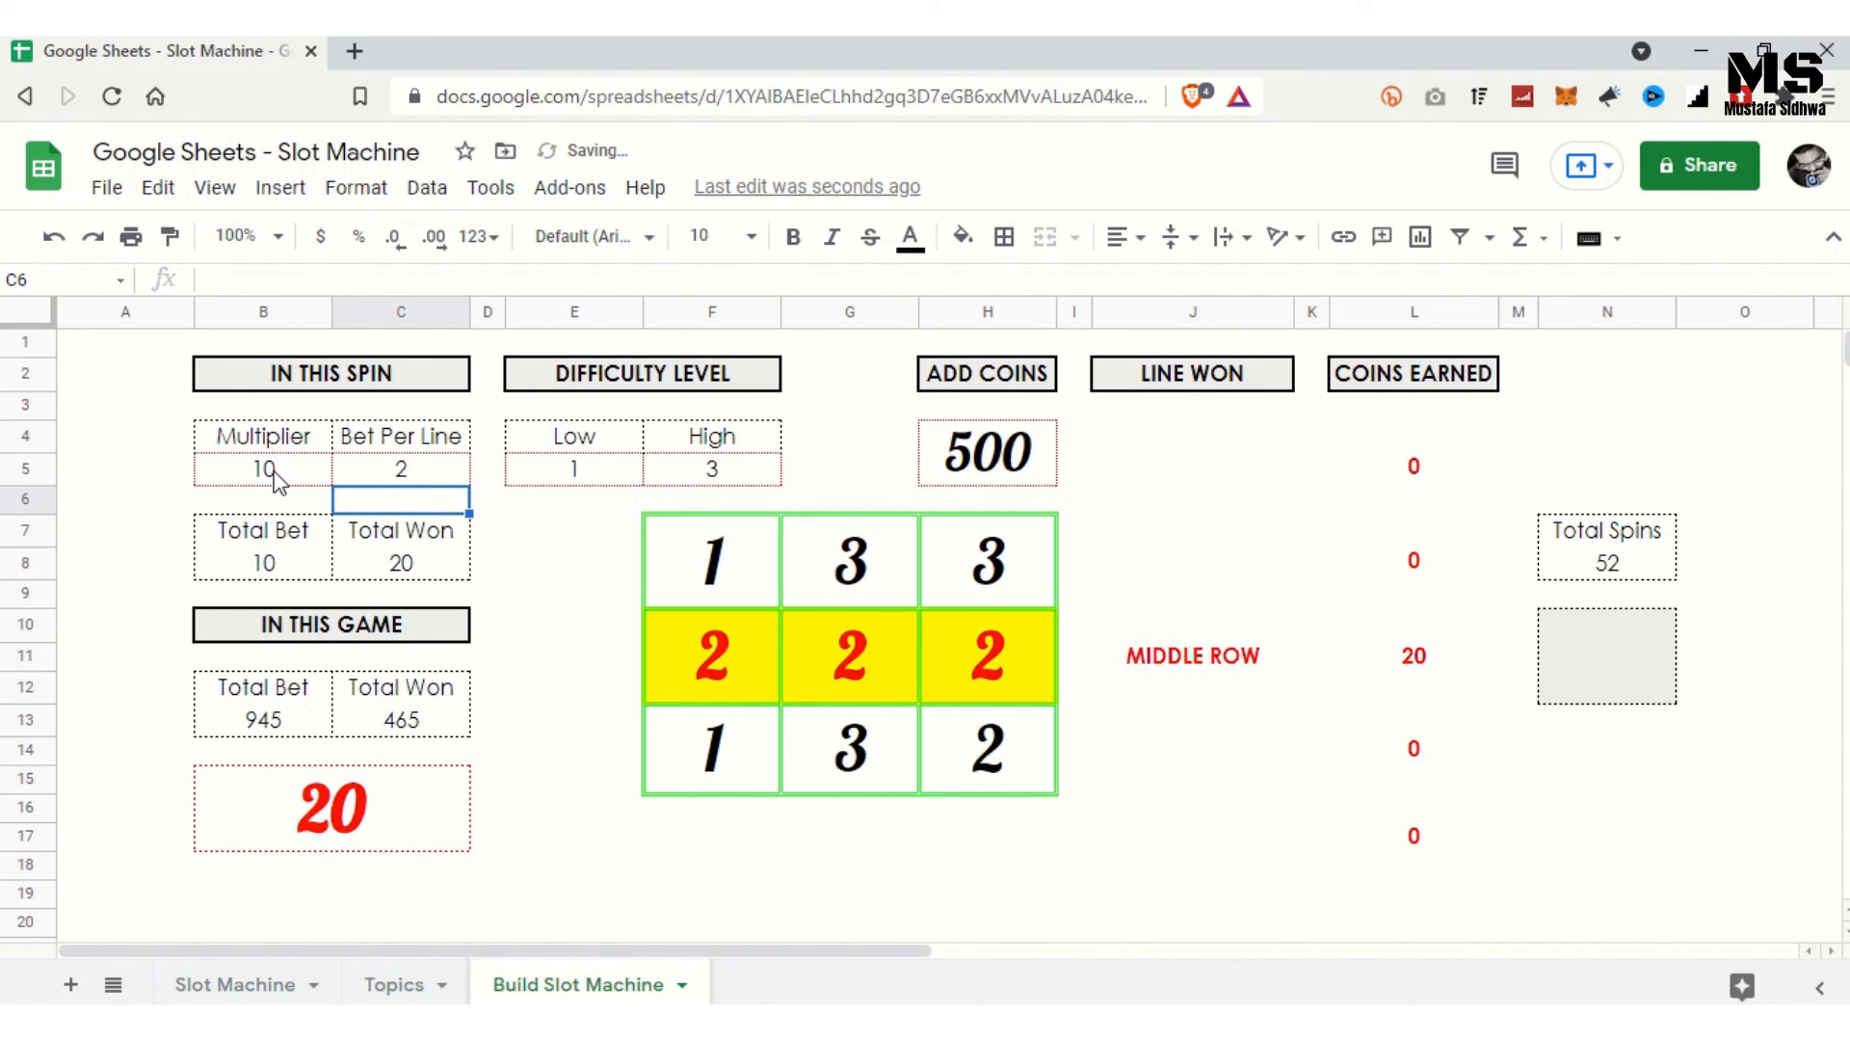
{"action": "key", "text": "Delete"}
{"action": "key", "text": "Delete"}
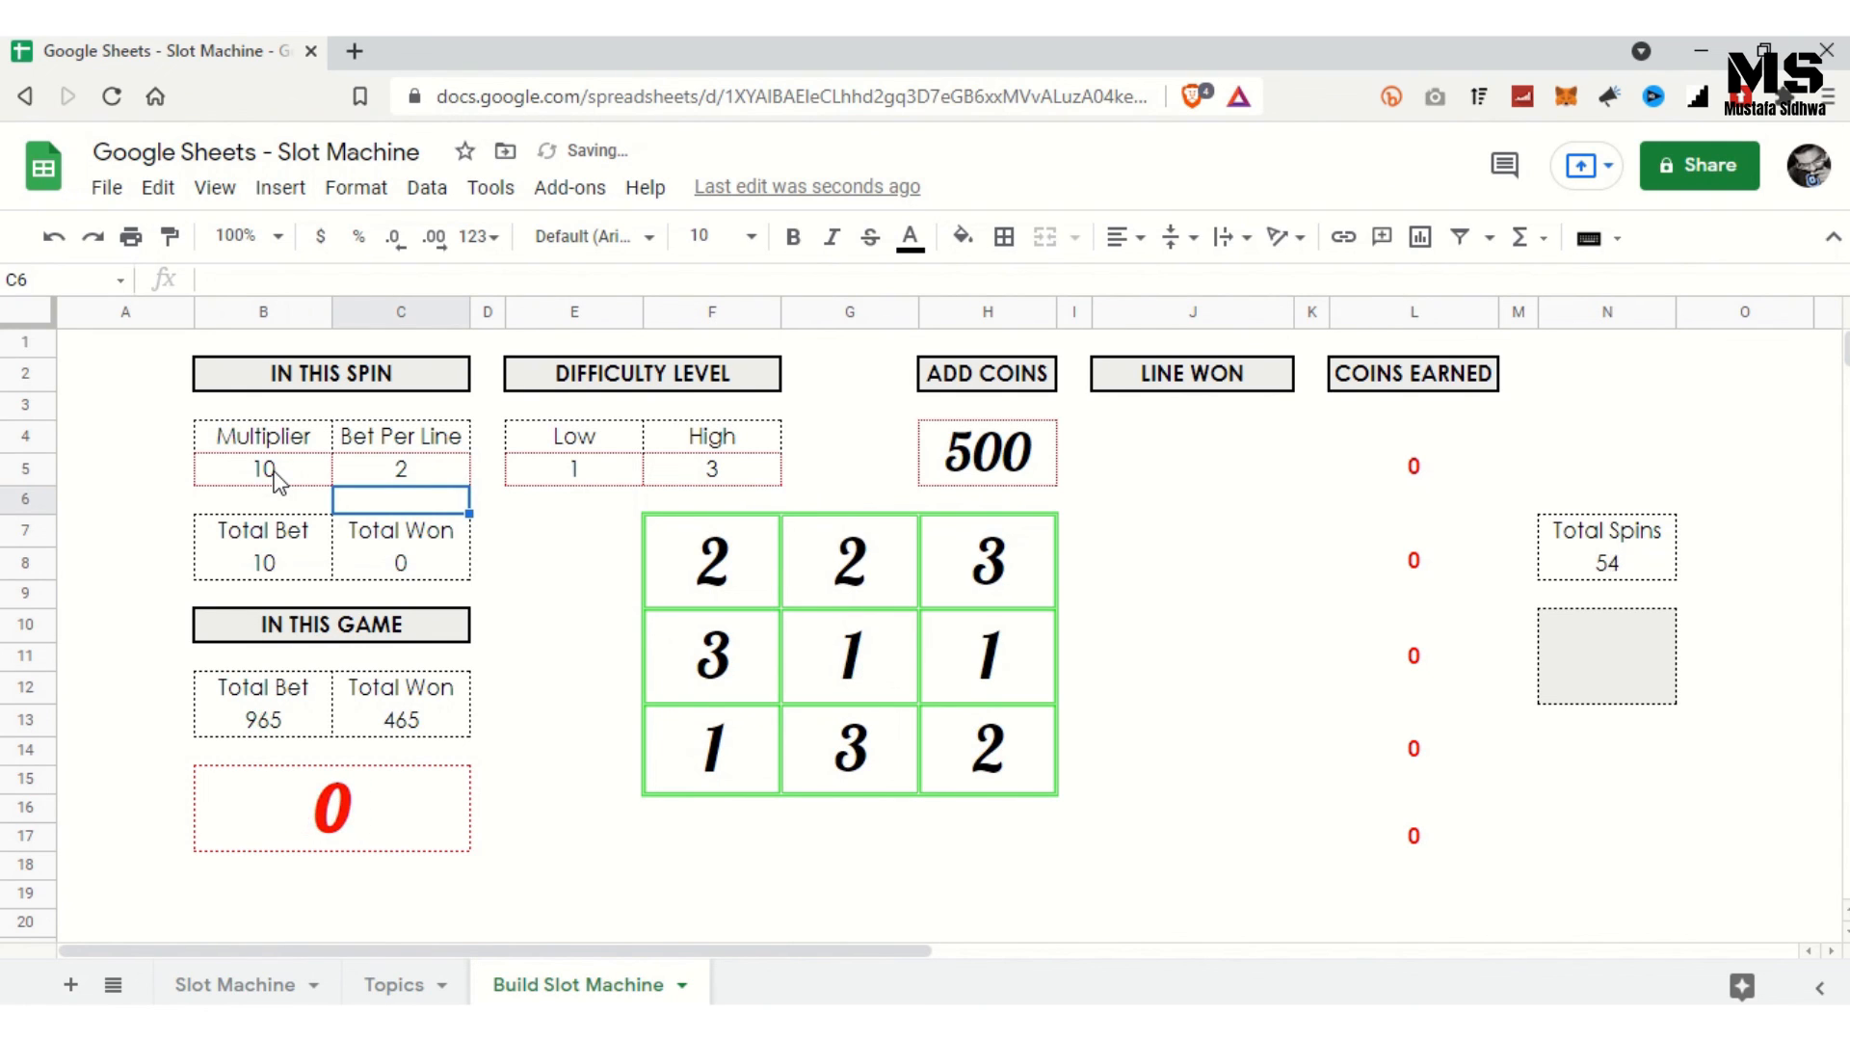
{"action": "key", "text": "Delete"}
{"action": "key", "text": "Delete"}
{"action": "key", "text": "Delete"}
{"action": "key", "text": "Delete"}
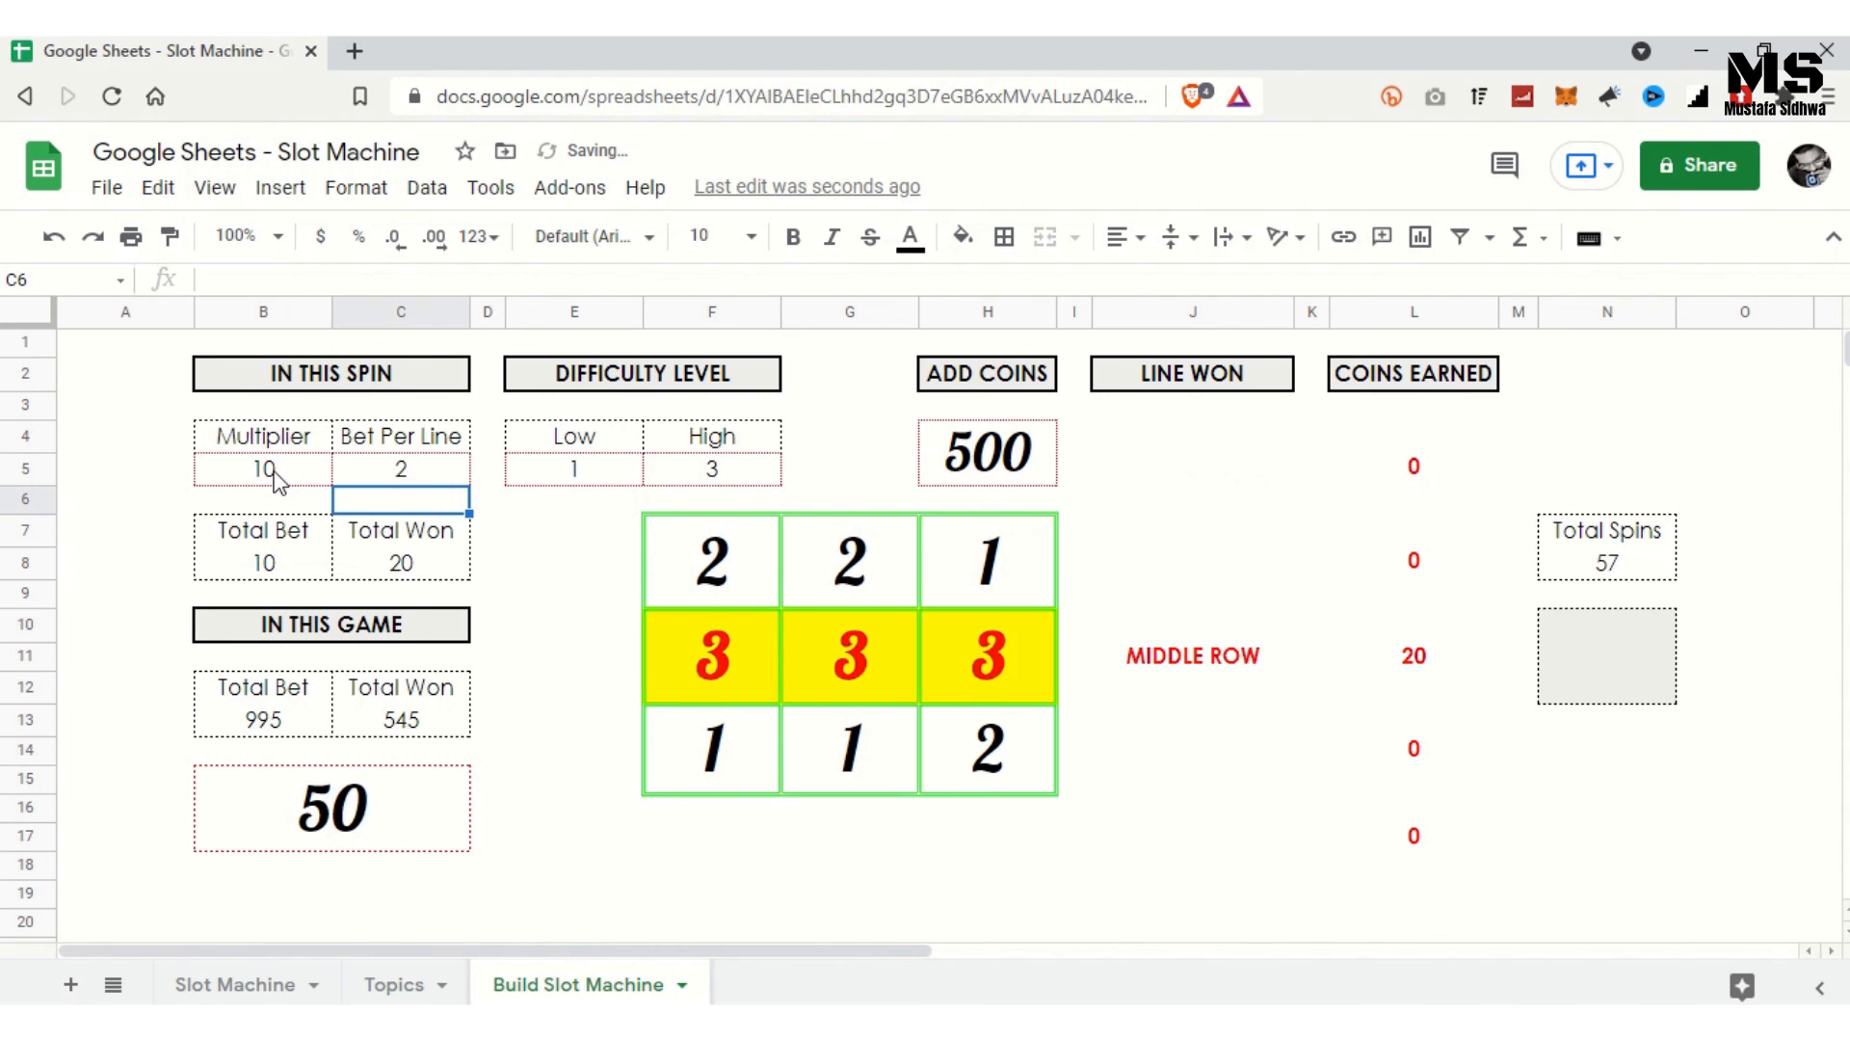
{"action": "key", "text": "Delete"}
{"action": "key", "text": "Delete"}
{"action": "key", "text": "Delete"}
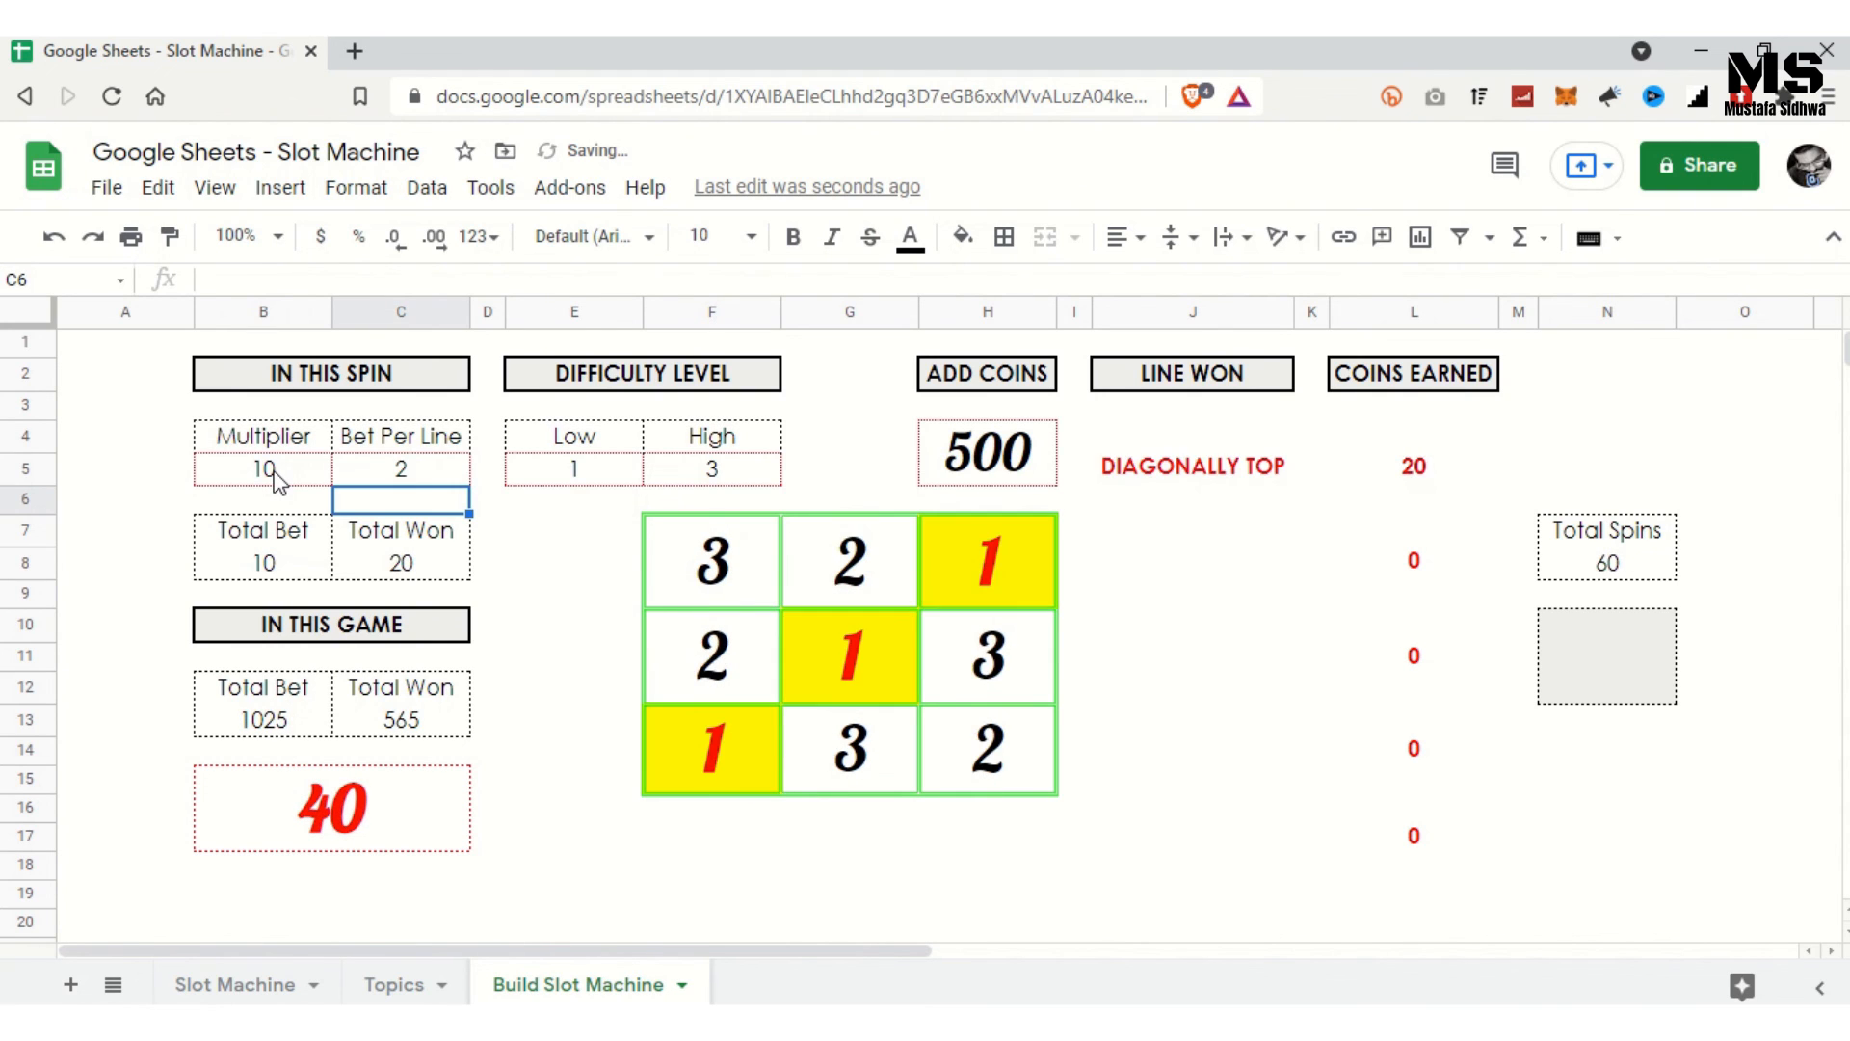
{"action": "key", "text": "Delete"}
{"action": "key", "text": "Delete"}
{"action": "key", "text": "Delete"}
{"action": "key", "text": "Delete"}
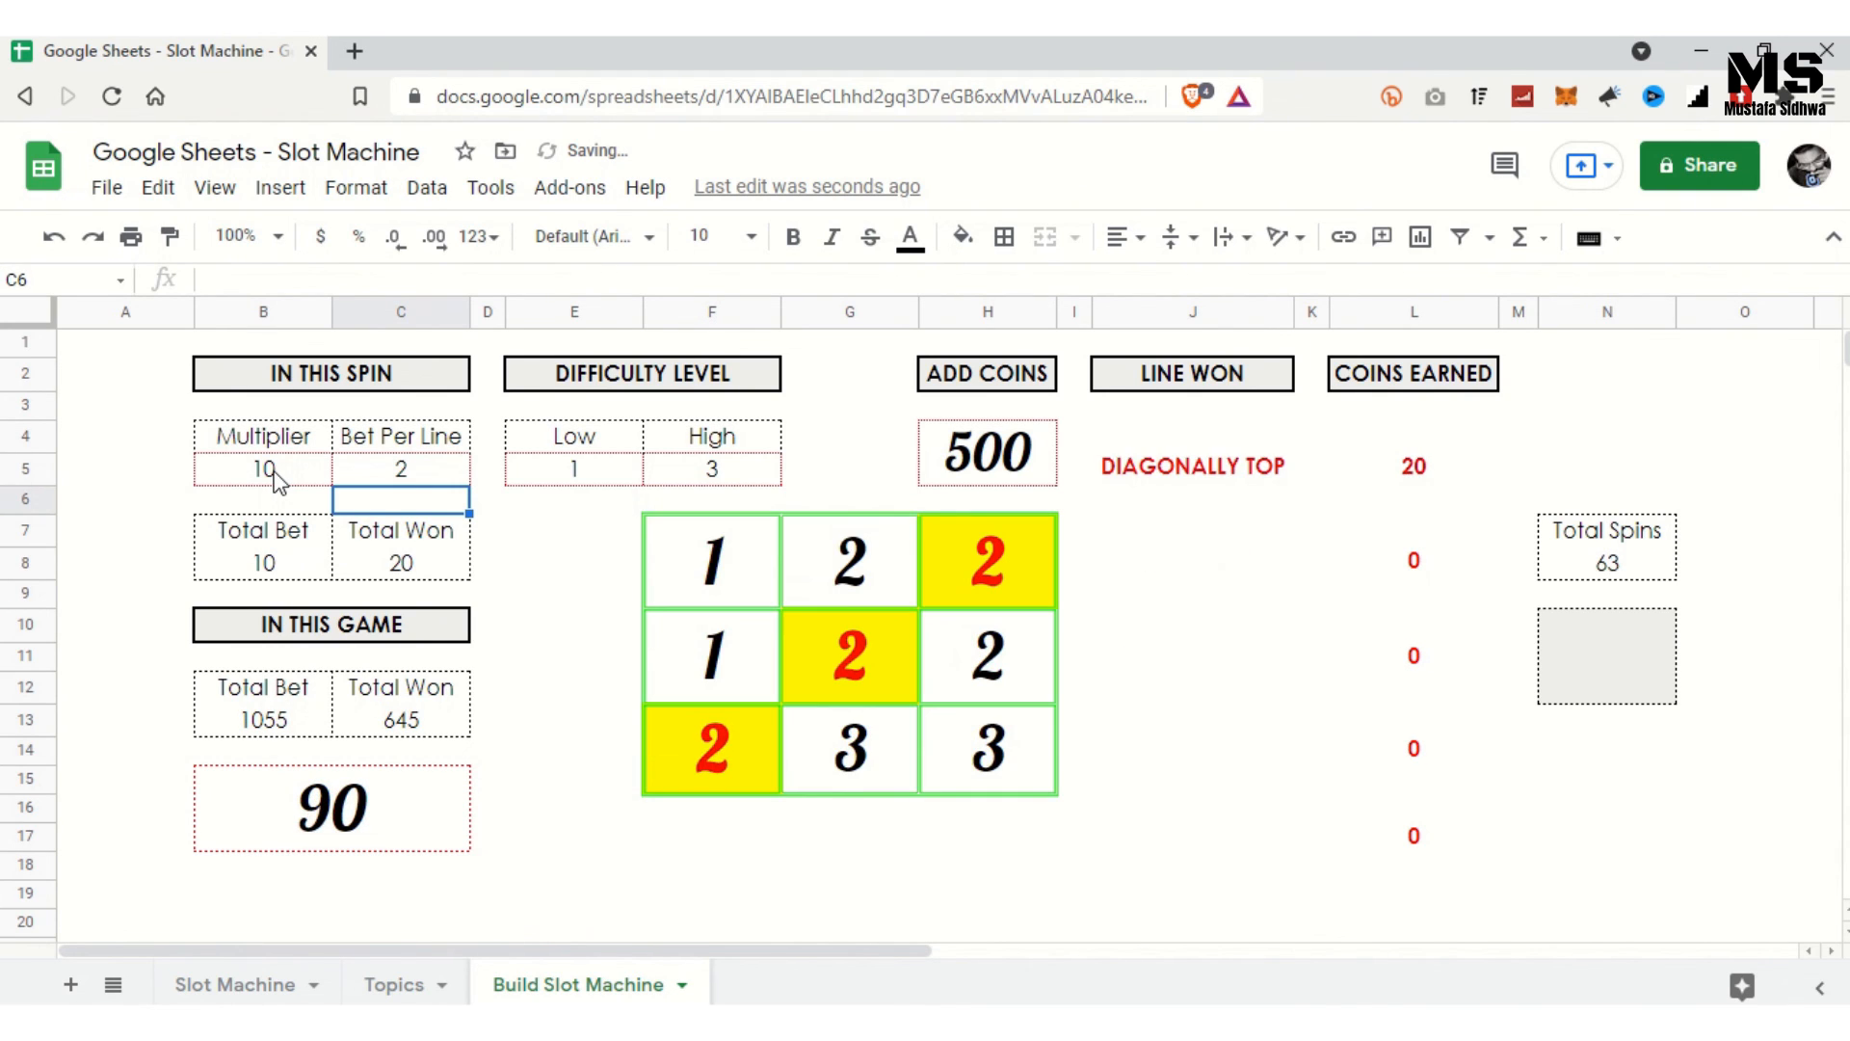
{"action": "key", "text": "Delete"}
{"action": "key", "text": "Delete"}
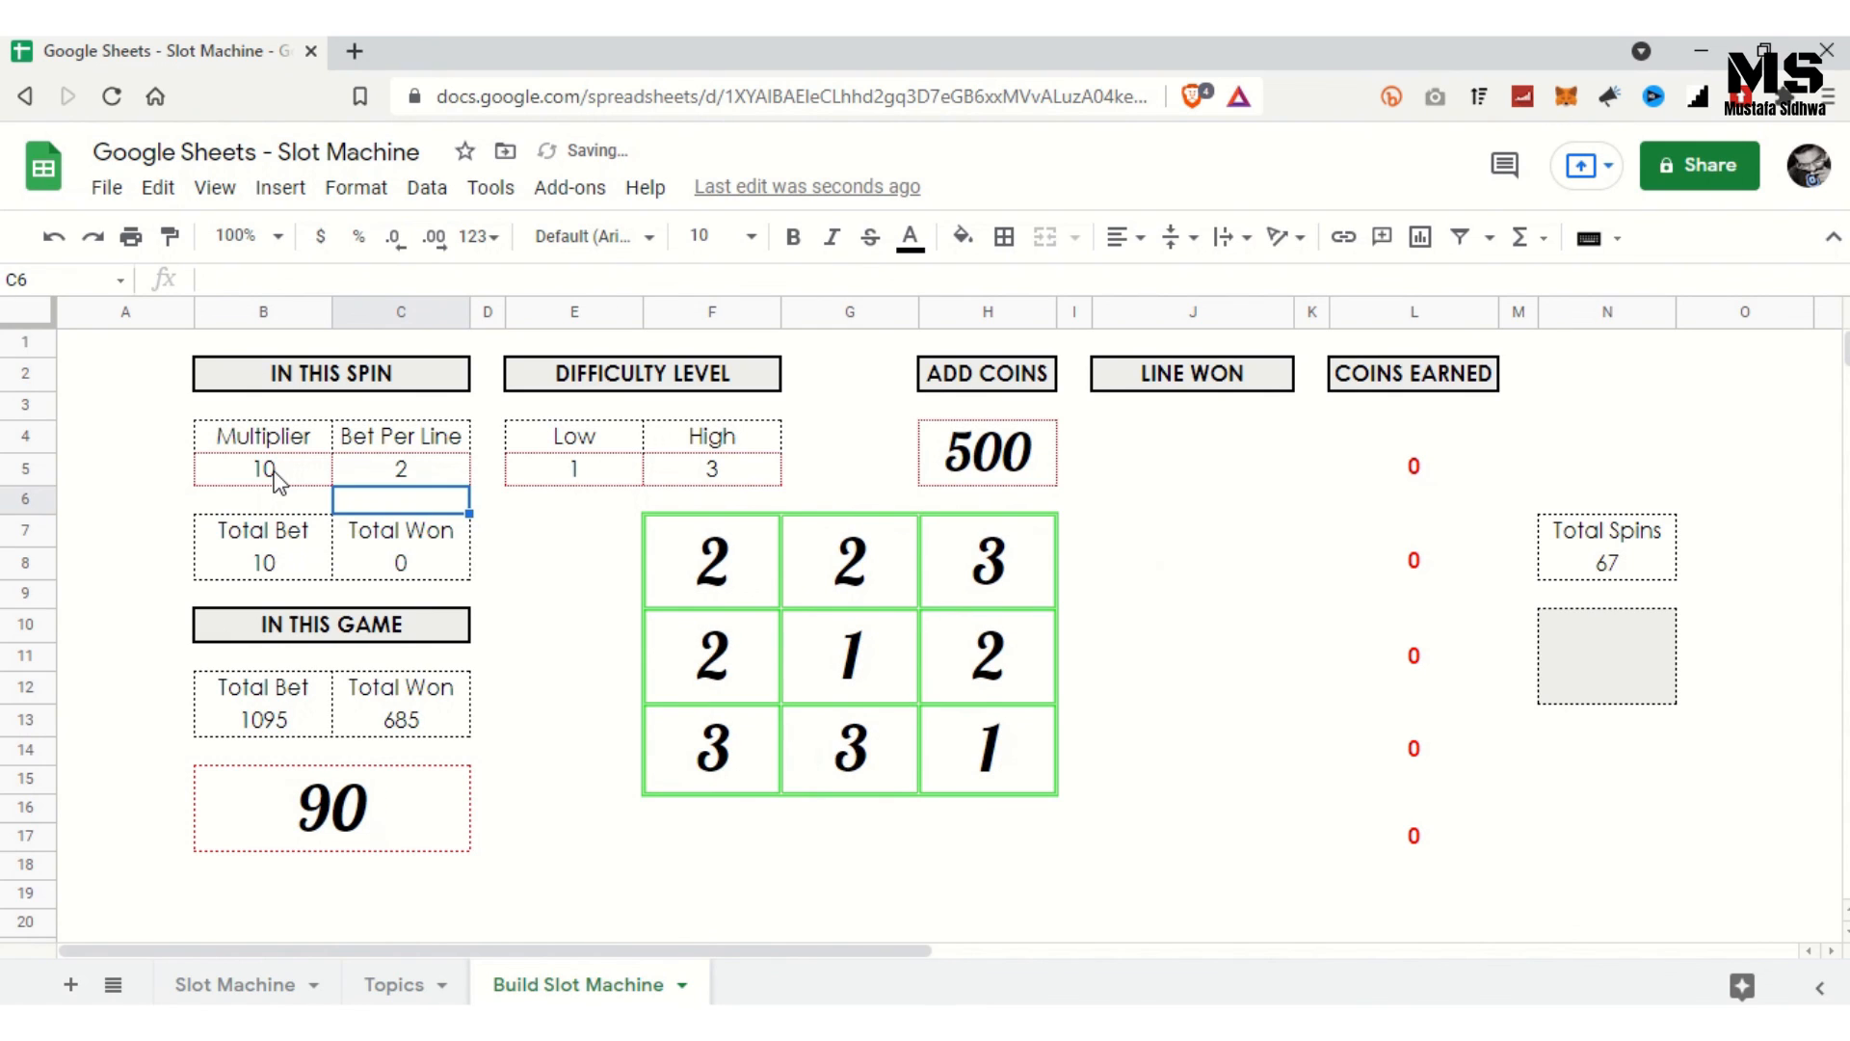
{"action": "key", "text": "Delete"}
{"action": "key", "text": "Delete"}
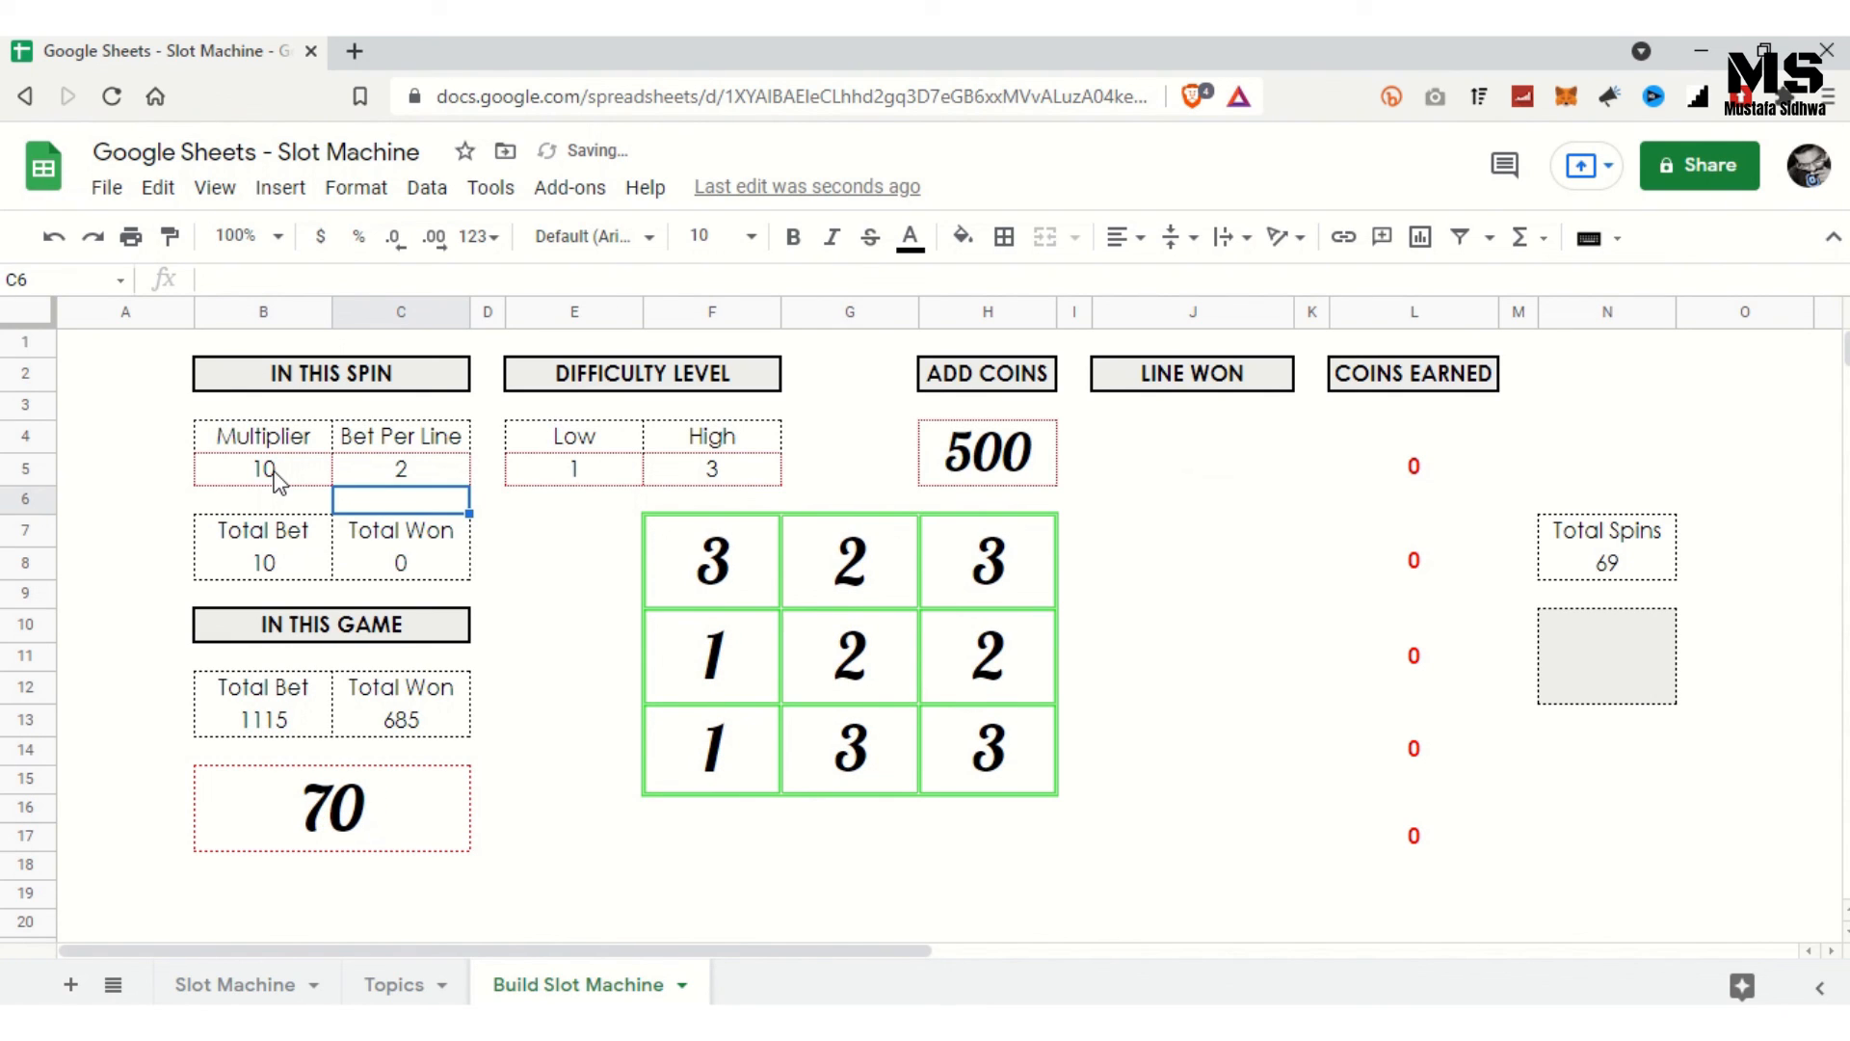
Step: Set both the spin's multiplier and the bet per line to 5
{"action": "left_click", "coordinate": [304, 482]}
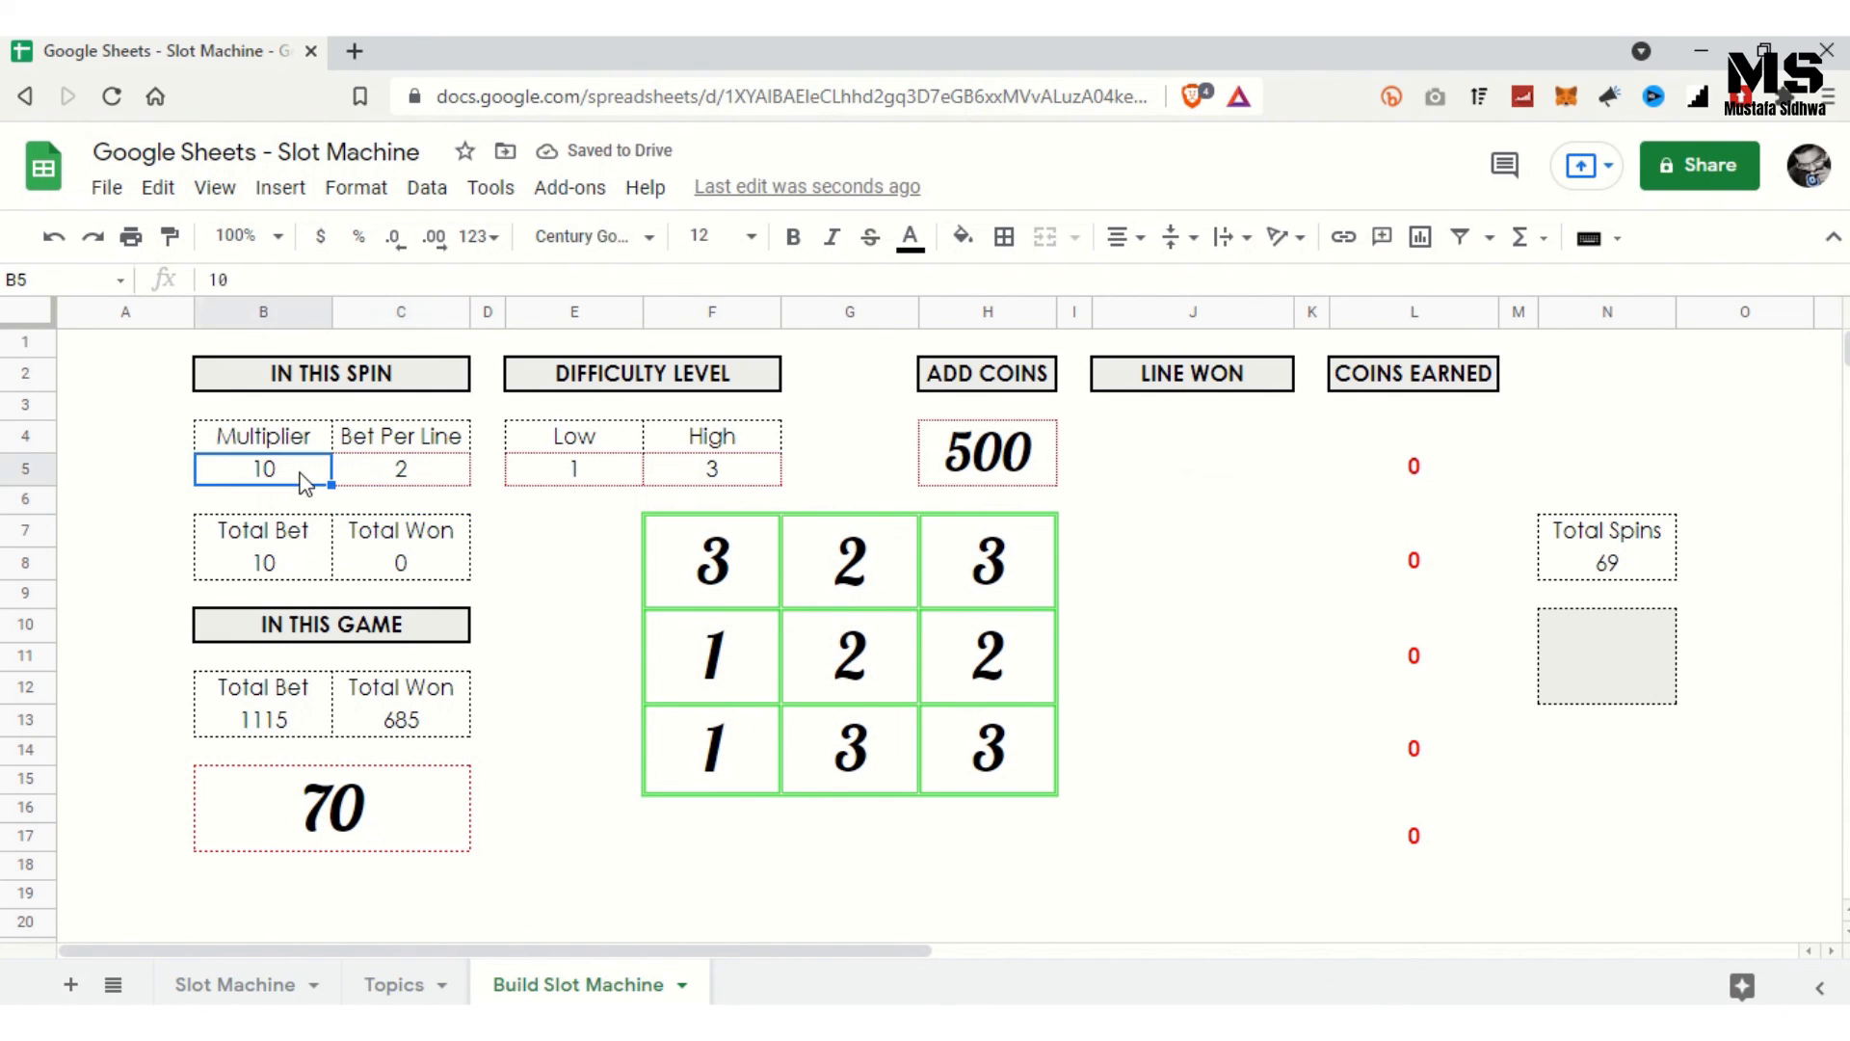
{"action": "type", "text": "5"}
{"action": "key", "text": "Tab"}
{"action": "type", "text": "5"}
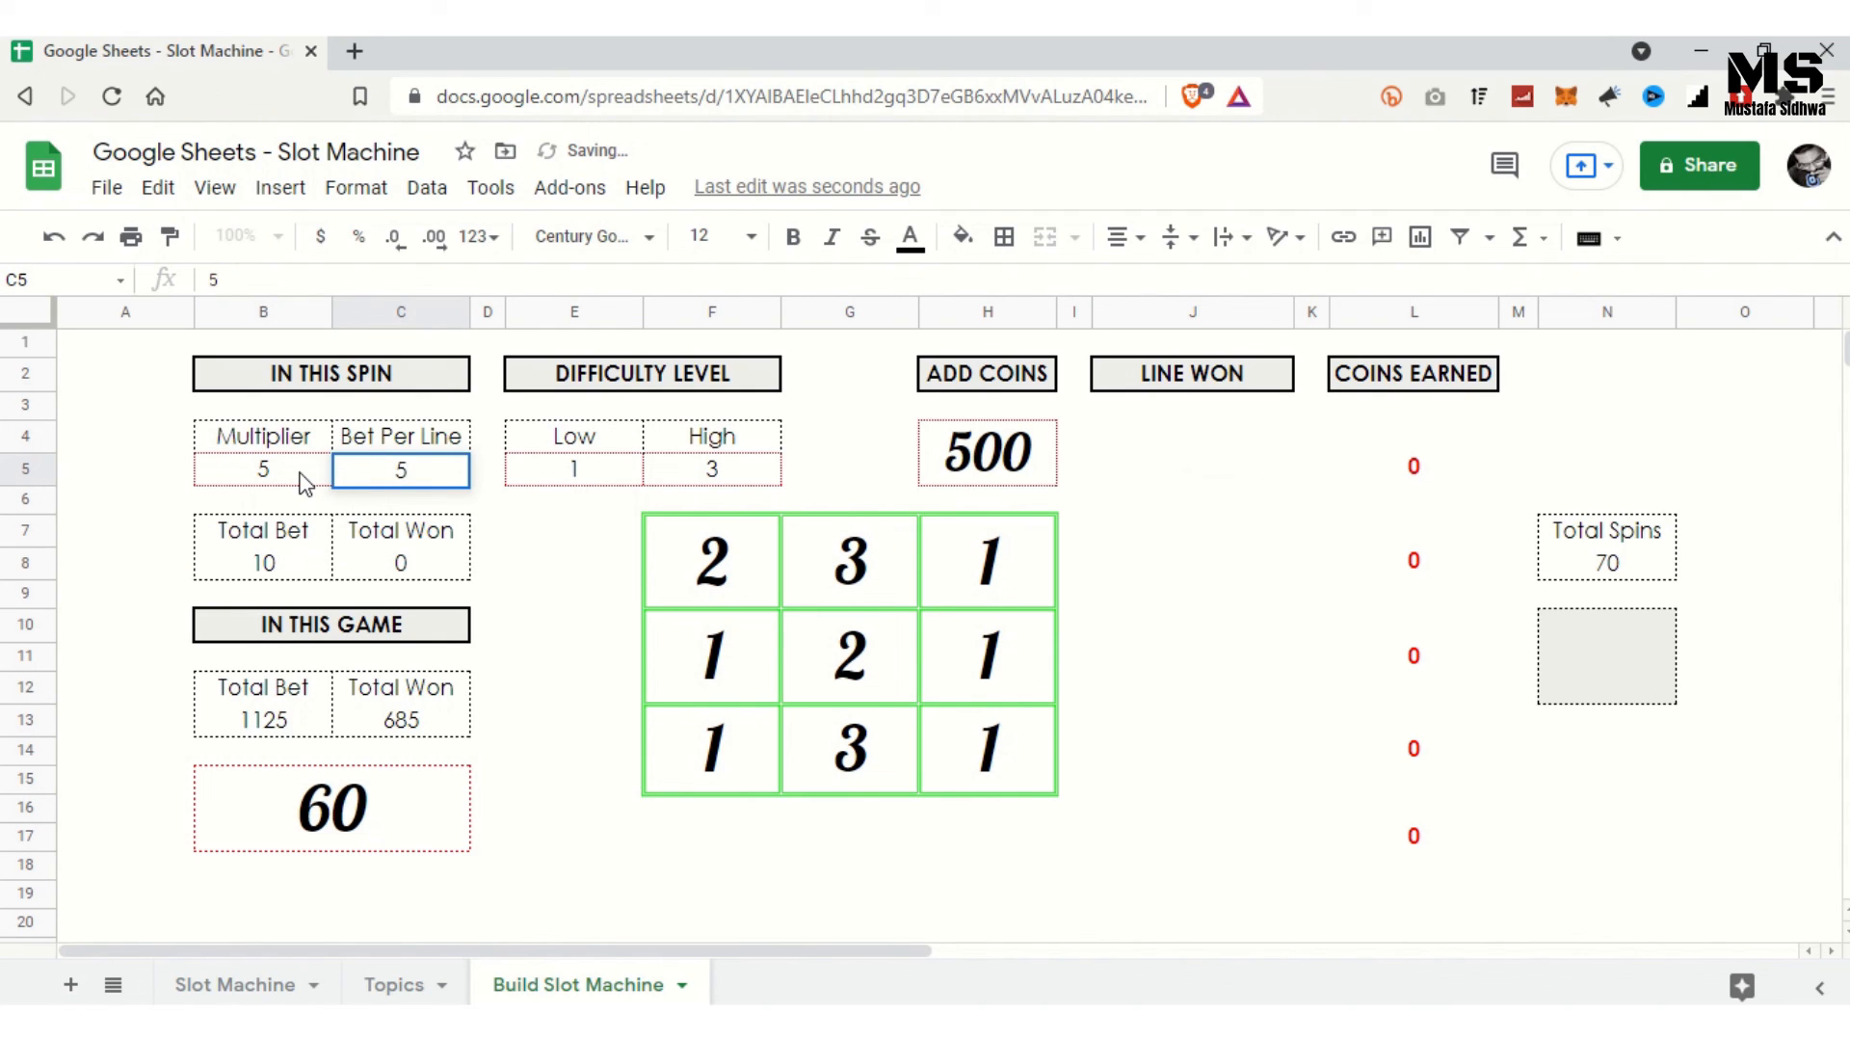
{"action": "key", "text": "Return"}
Step: Resume spinning at multiplier 5 and bet per line 5 by clearing the empty cell C6 to use up the remaining coins
{"action": "key", "text": "Delete"}
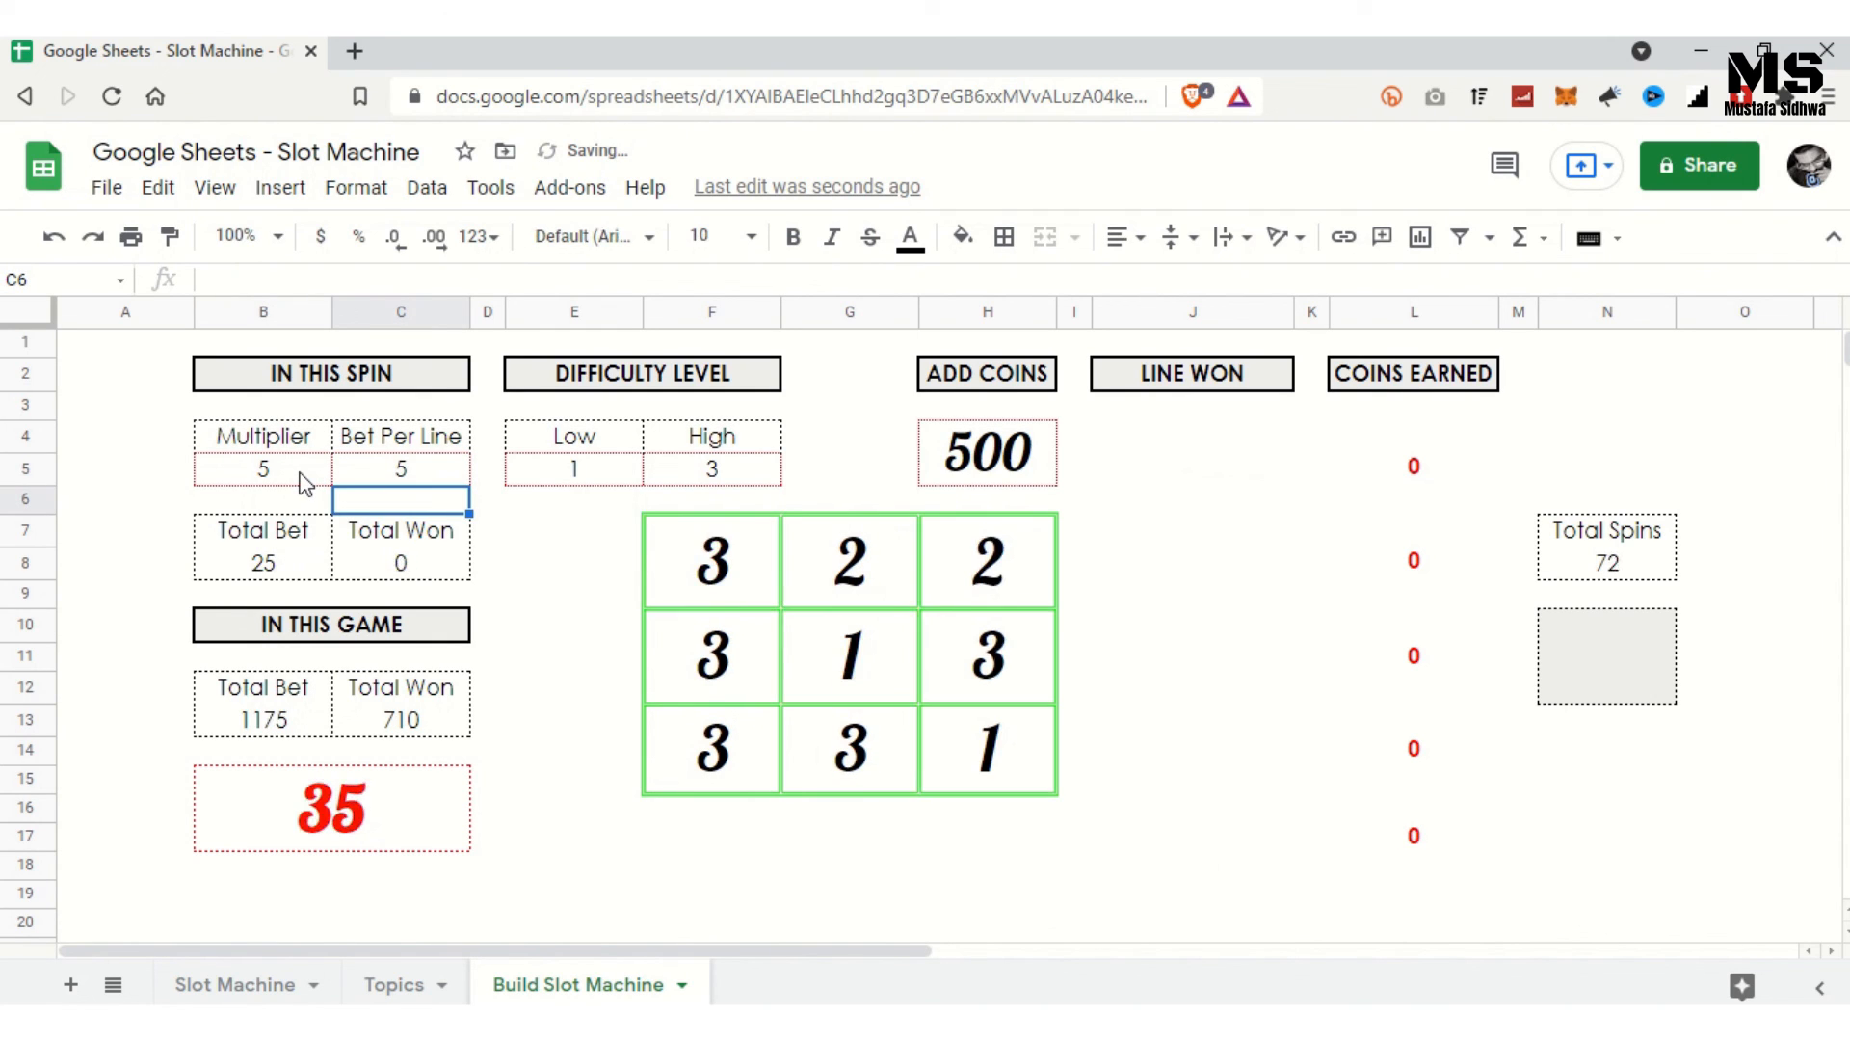
{"action": "key", "text": "Delete"}
{"action": "key", "text": "Delete"}
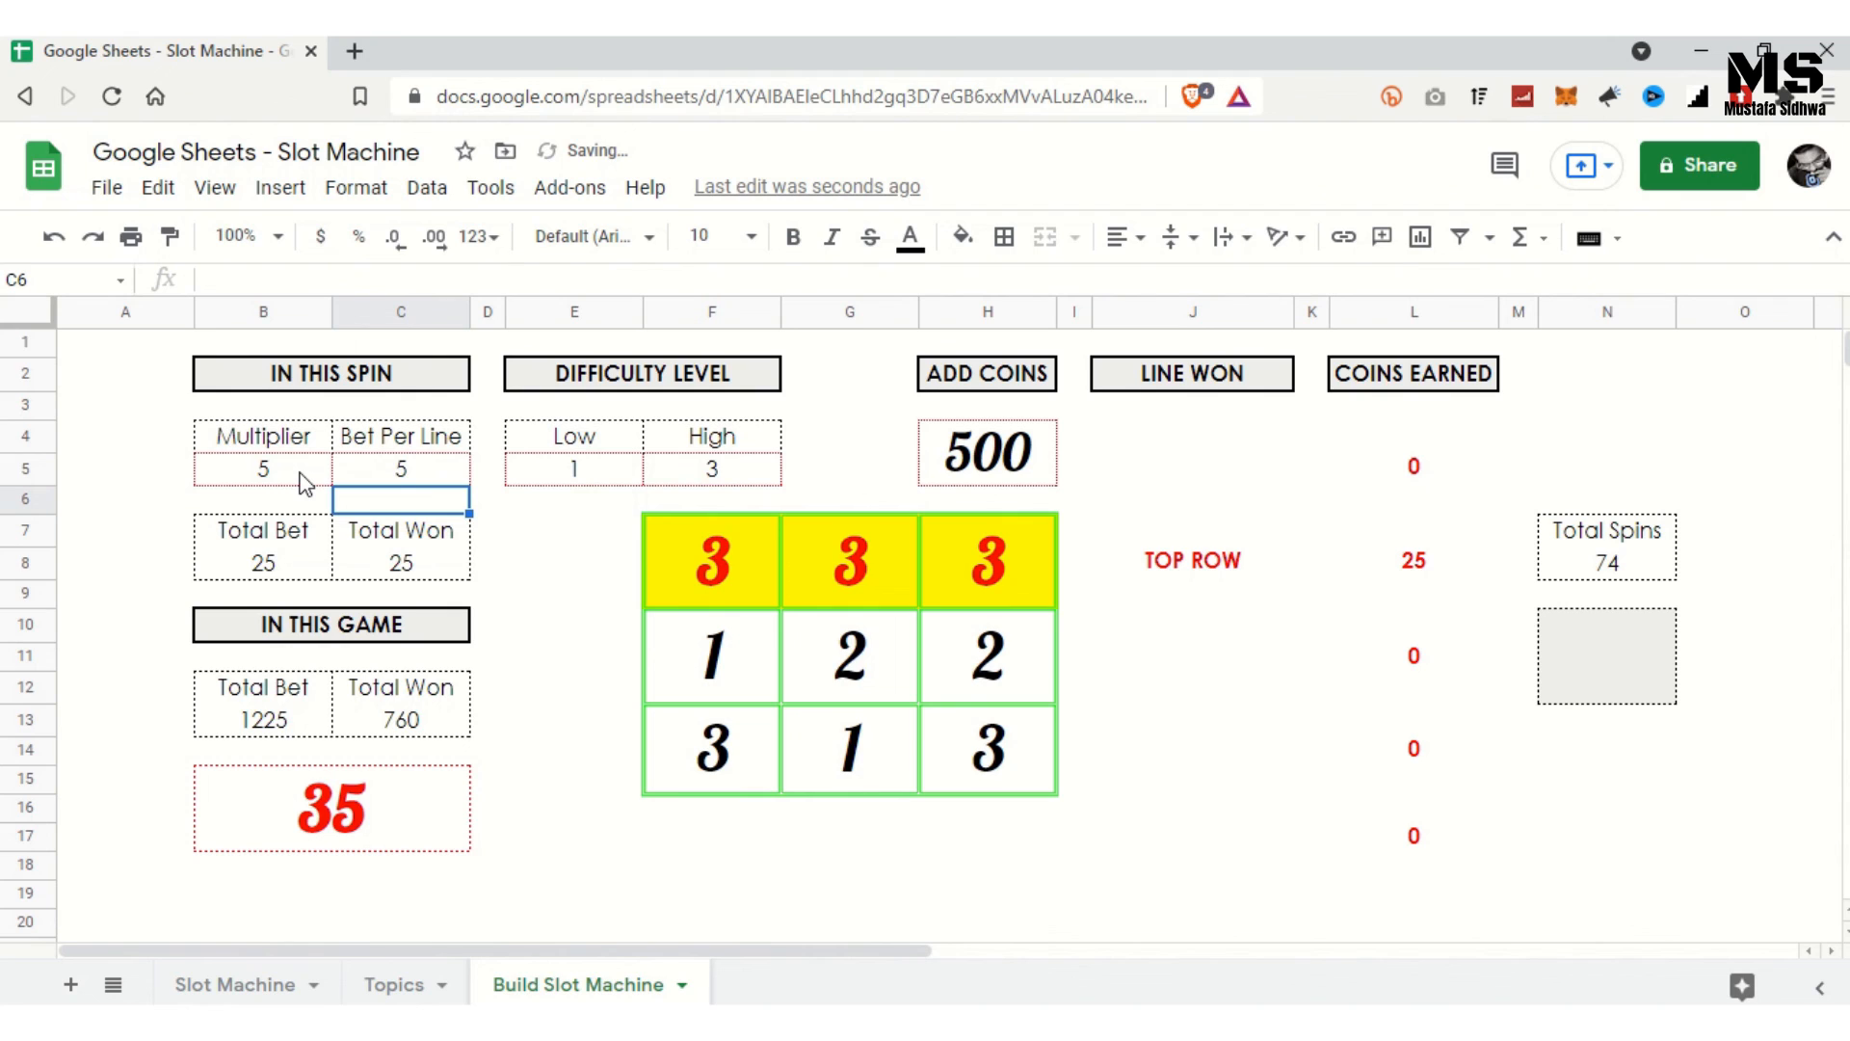
{"action": "key", "text": "Delete"}
{"action": "key", "text": "Delete"}
{"action": "key", "text": "Delete"}
{"action": "key", "text": "Delete"}
{"action": "key", "text": "Delete"}
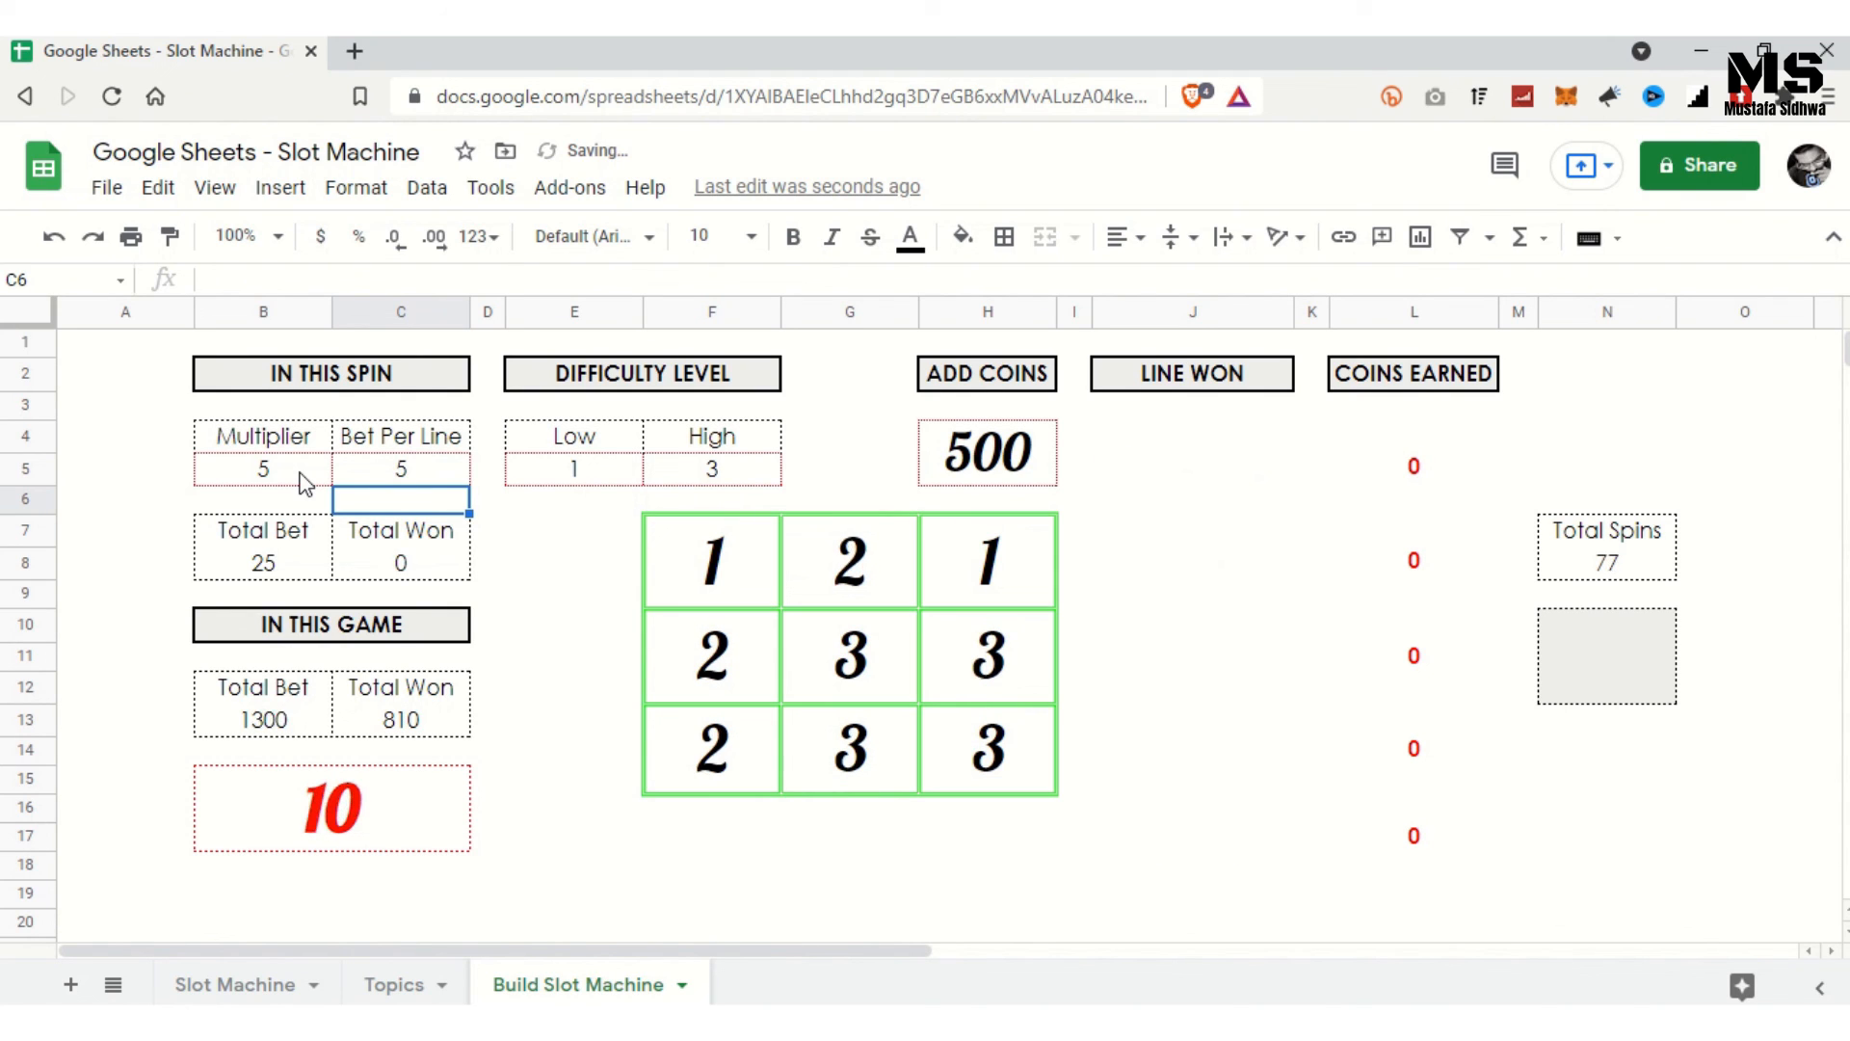
{"action": "key", "text": "Delete"}
{"action": "key", "text": "Delete"}
{"action": "key", "text": "Delete"}
{"action": "key", "text": "Delete"}
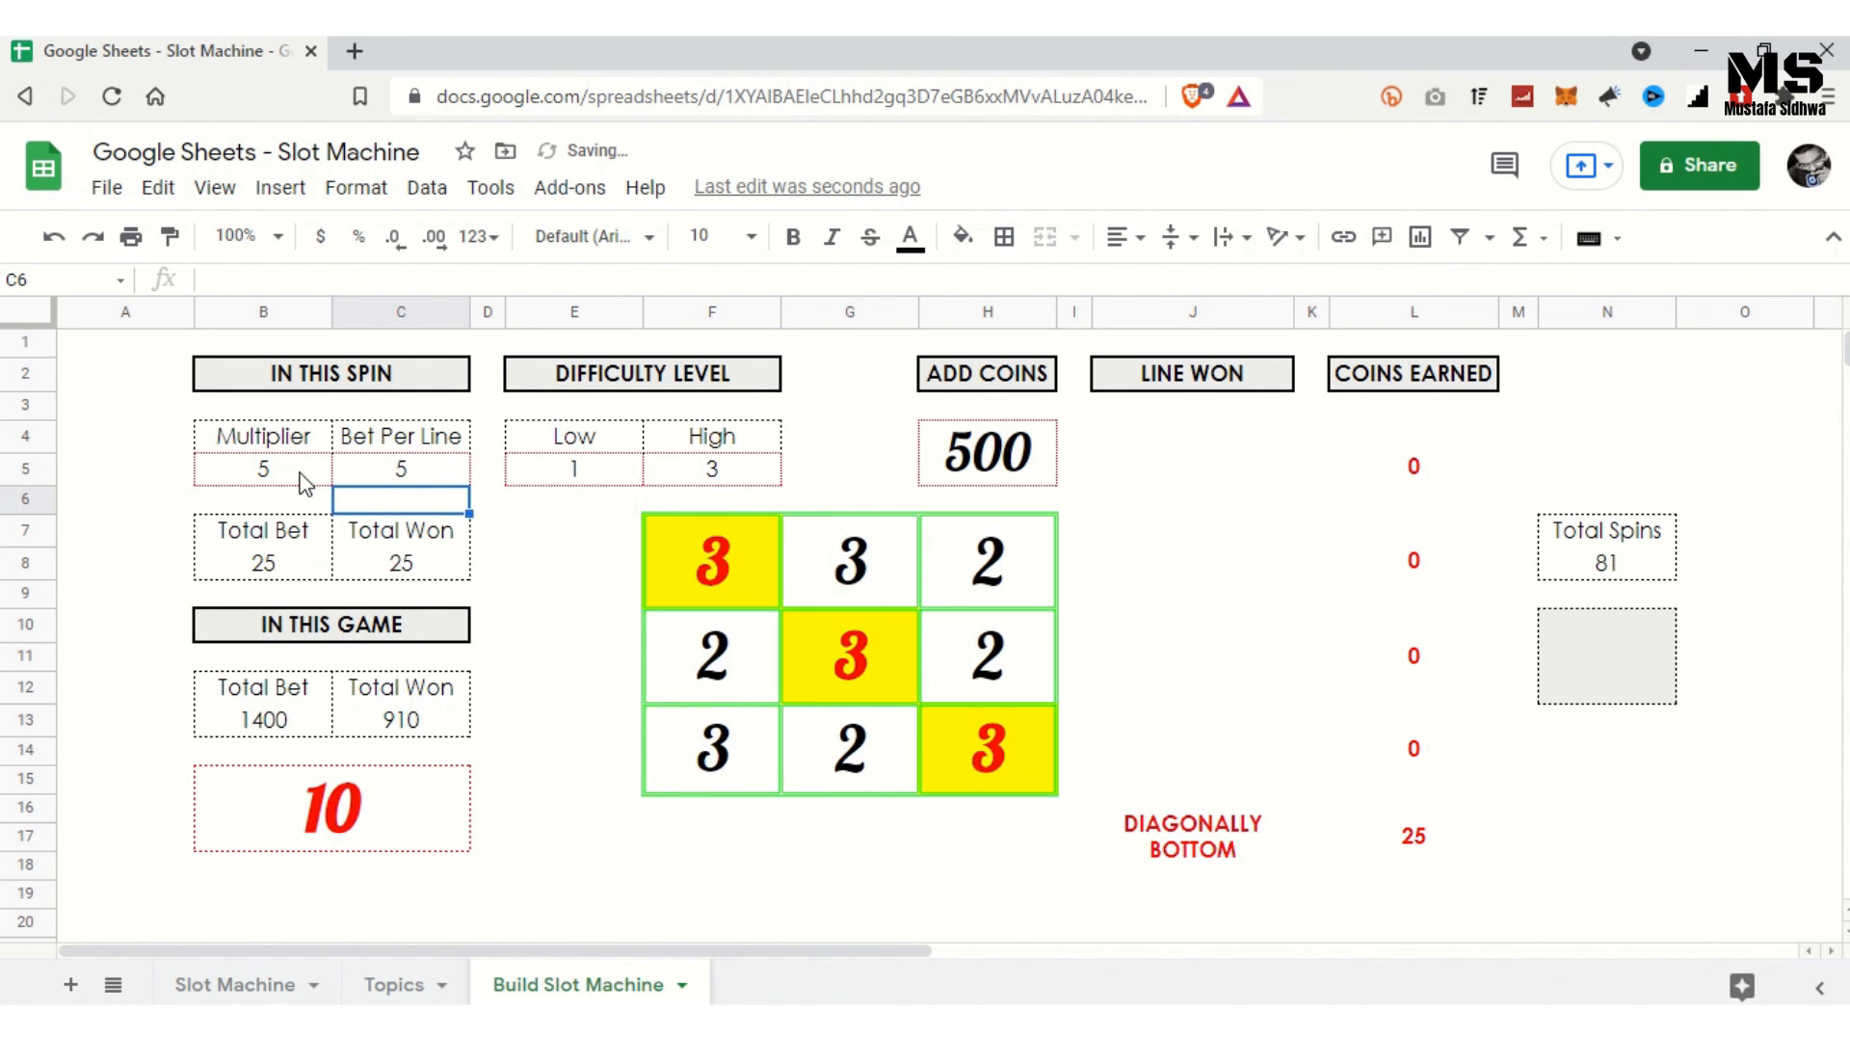